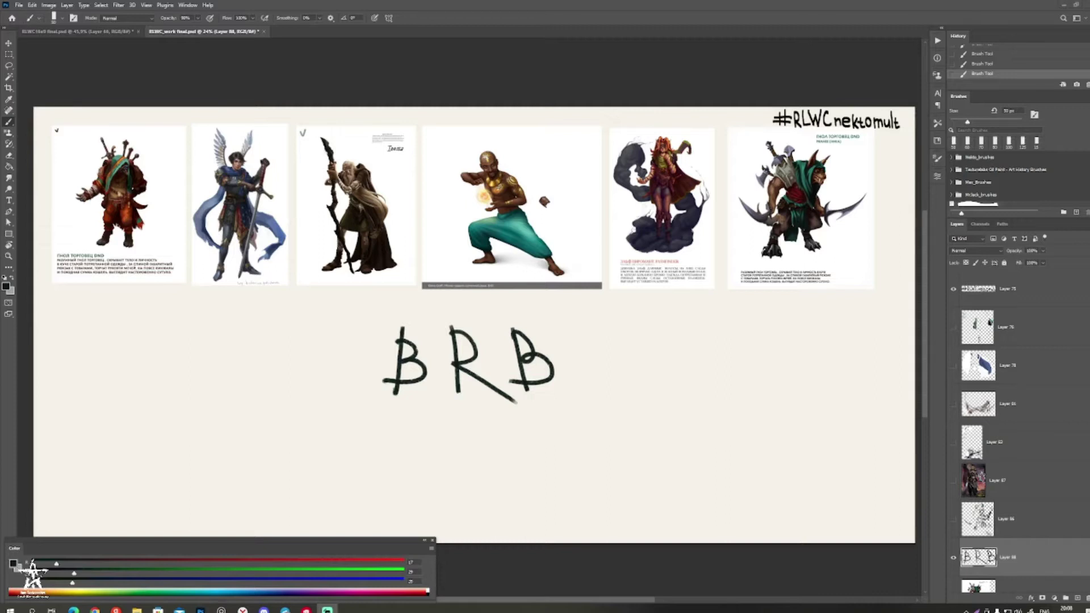
Step: Hide the layer with the large handwritten "BRB" lettering below the row of character sheets
{"action": "key", "text": "alt+Tab"}
{"action": "left_click", "coordinate": [954, 557]}
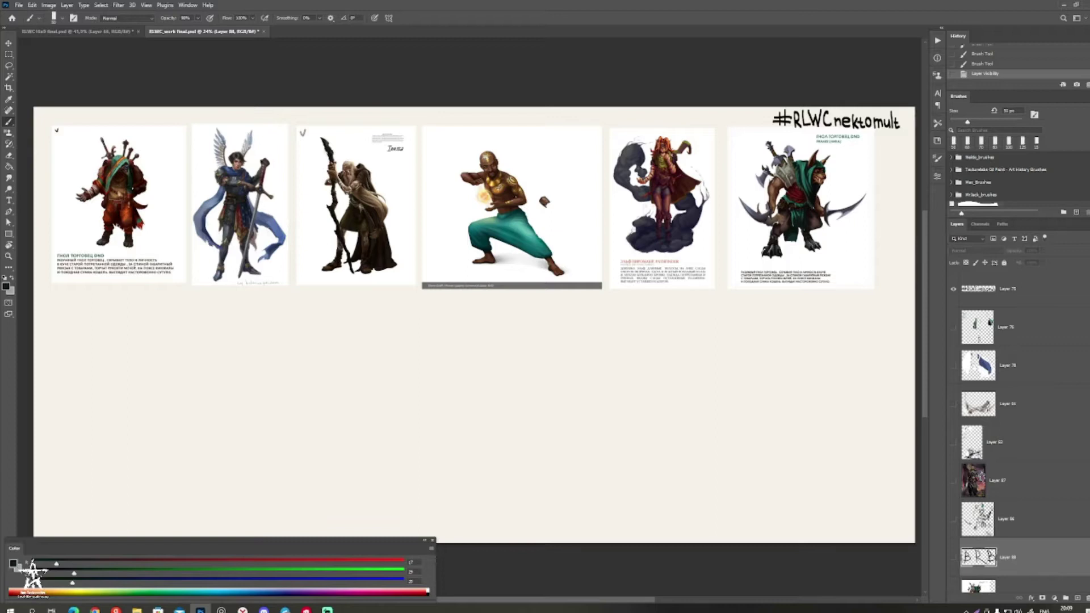
{"action": "left_click_drag", "start_coordinate": [477, 341], "coordinate": [472, 363]}
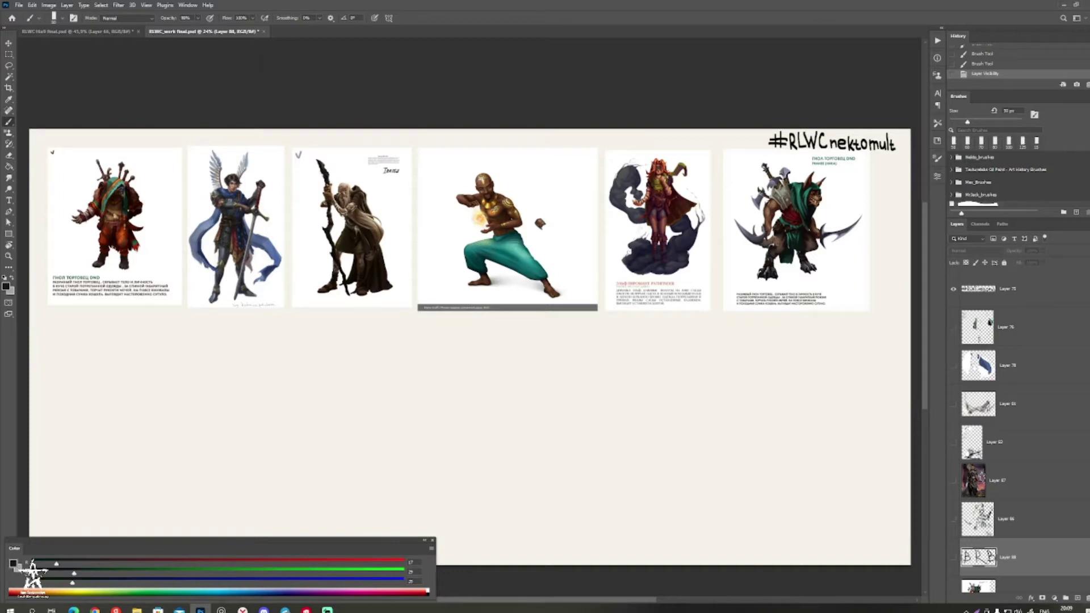
{"action": "left_click_drag", "start_coordinate": [477, 341], "coordinate": [493, 321]}
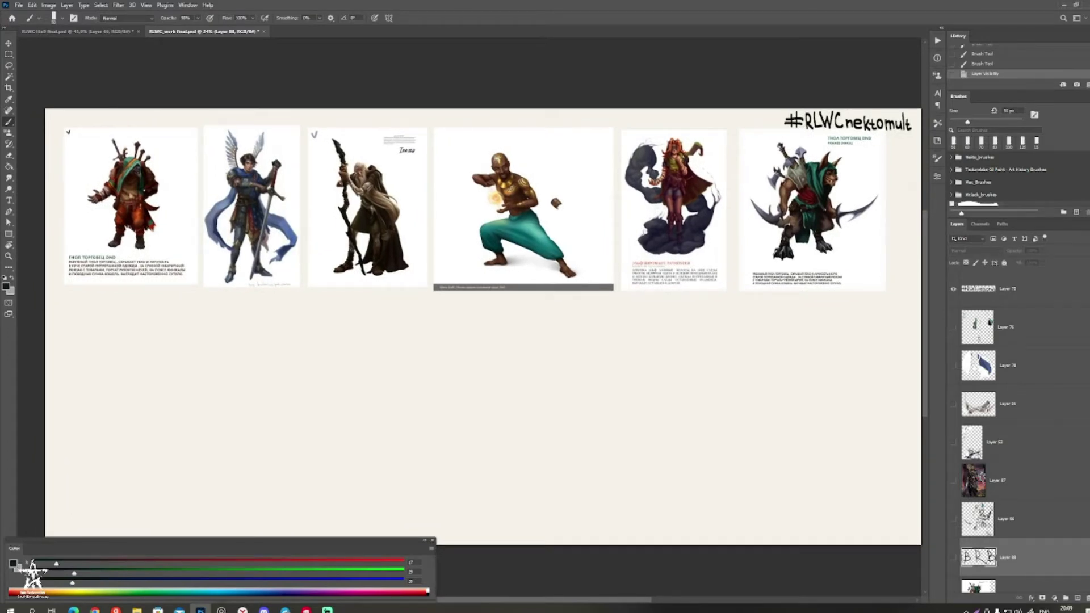
{"action": "left_click_drag", "start_coordinate": [493, 321], "coordinate": [484, 311]}
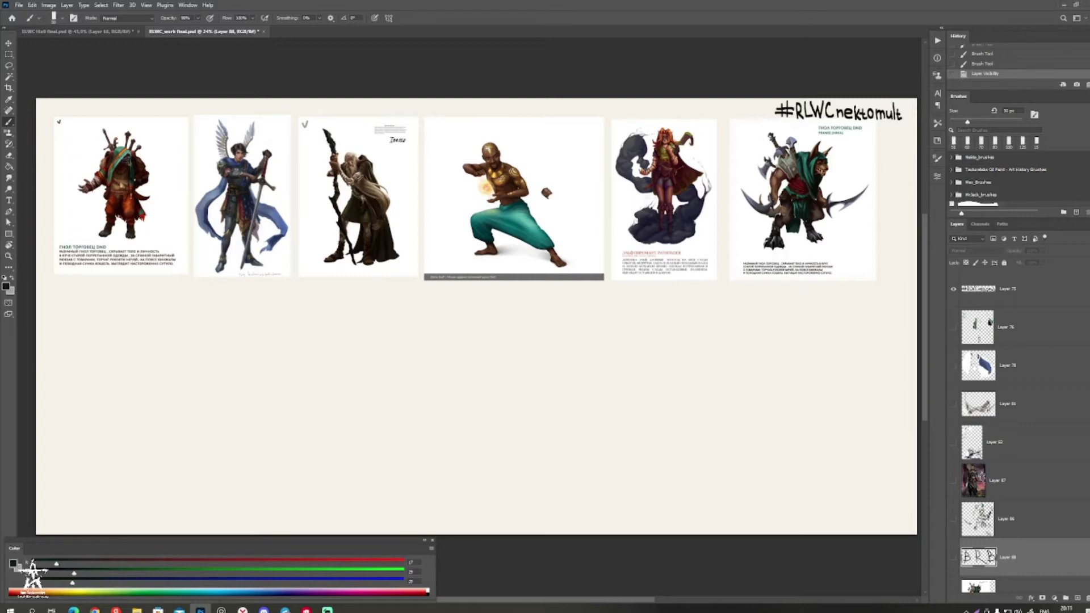
{"action": "left_click_drag", "start_coordinate": [511, 295], "coordinate": [539, 305]}
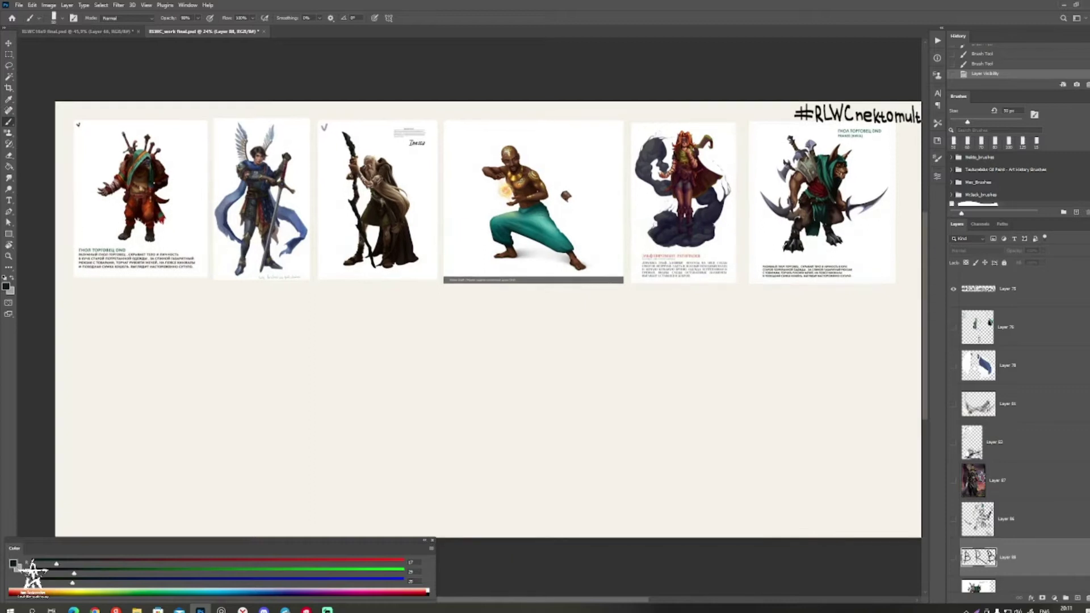
Step: Paste the hooded elf character sheet with the open book onto the board as a new layer
{"action": "key", "text": "alt+Tab"}
{"action": "key", "text": "ctrl+v"}
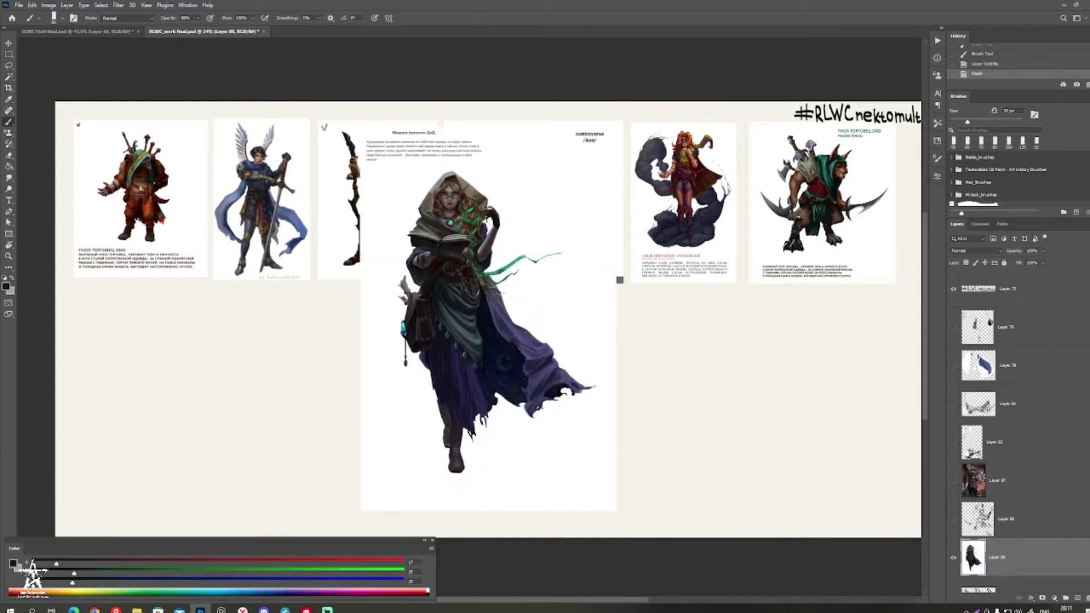
{"action": "mouse_move", "coordinate": [483, 296]}
{"action": "left_mouse_down"}
{"action": "mouse_move", "coordinate": [585, 299]}
{"action": "mouse_move", "coordinate": [607, 389]}
{"action": "mouse_move", "coordinate": [614, 355]}
{"action": "mouse_move", "coordinate": [603, 341]}
{"action": "mouse_move", "coordinate": [617, 312]}
{"action": "mouse_move", "coordinate": [597, 323]}
{"action": "mouse_move", "coordinate": [607, 321]}
{"action": "left_mouse_up"}
{"action": "key", "text": "z"}
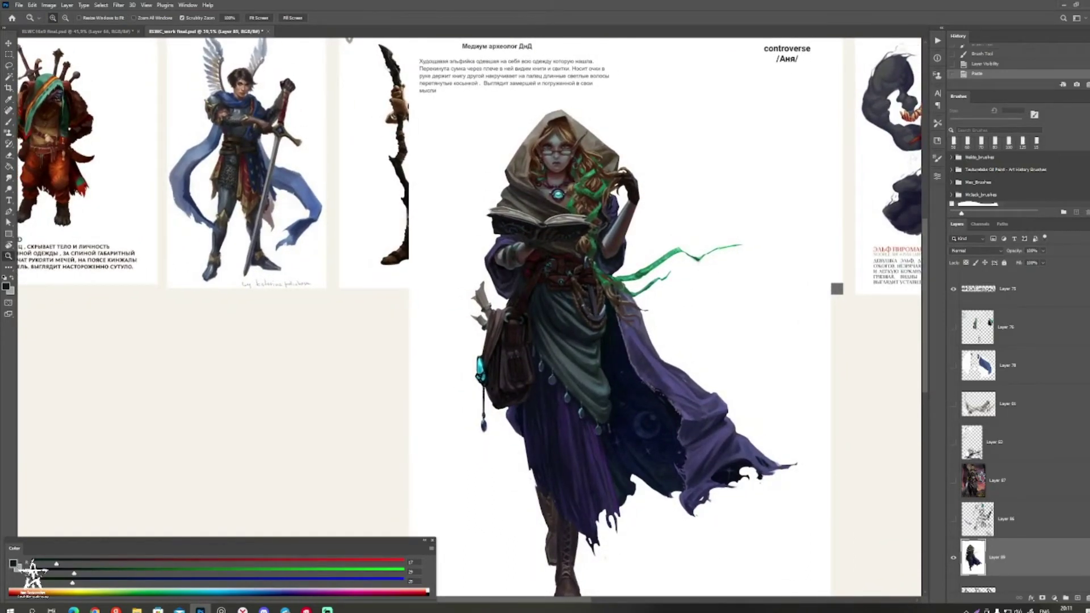
{"action": "left_click_drag", "start_coordinate": [607, 321], "coordinate": [101, 448]}
{"action": "left_click_drag", "start_coordinate": [704, 213], "coordinate": [713, 167]}
{"action": "left_click_drag", "start_coordinate": [676, 130], "coordinate": [667, 158]}
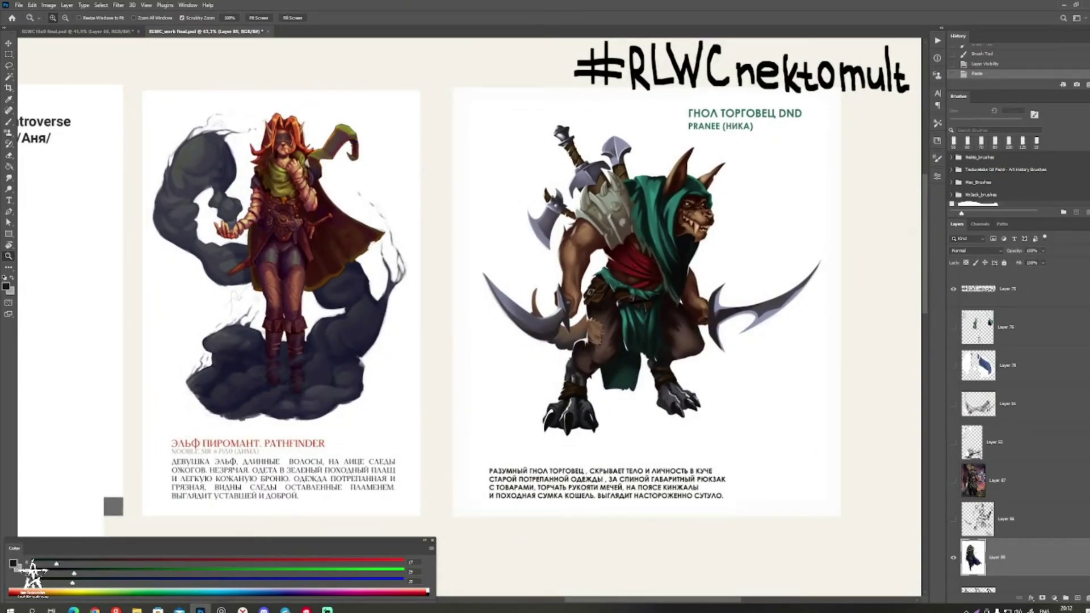
Step: Open the Windows Calculator over the character board
{"action": "left_click", "coordinate": [11, 609]}
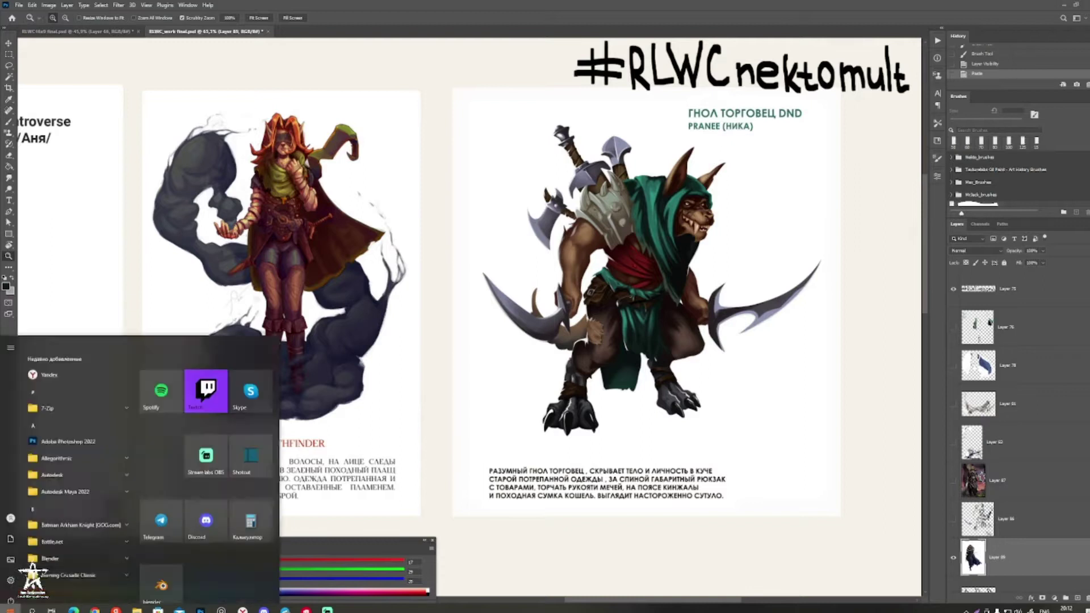
{"action": "left_click", "coordinate": [251, 492]}
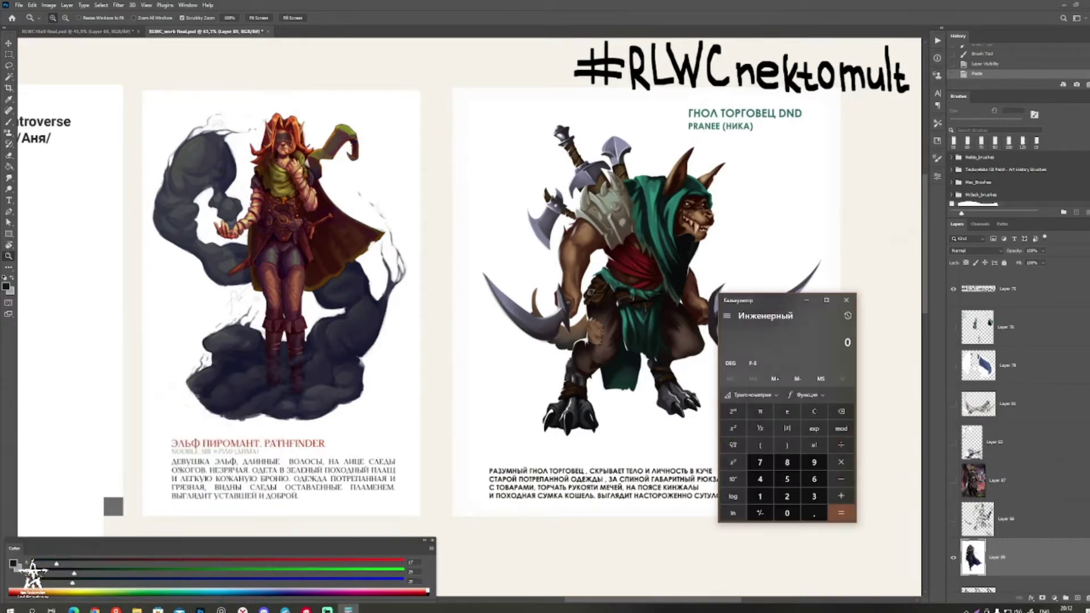
{"action": "left_click", "coordinate": [787, 496]}
{"action": "left_click", "coordinate": [814, 496]}
{"action": "left_click", "coordinate": [787, 496]}
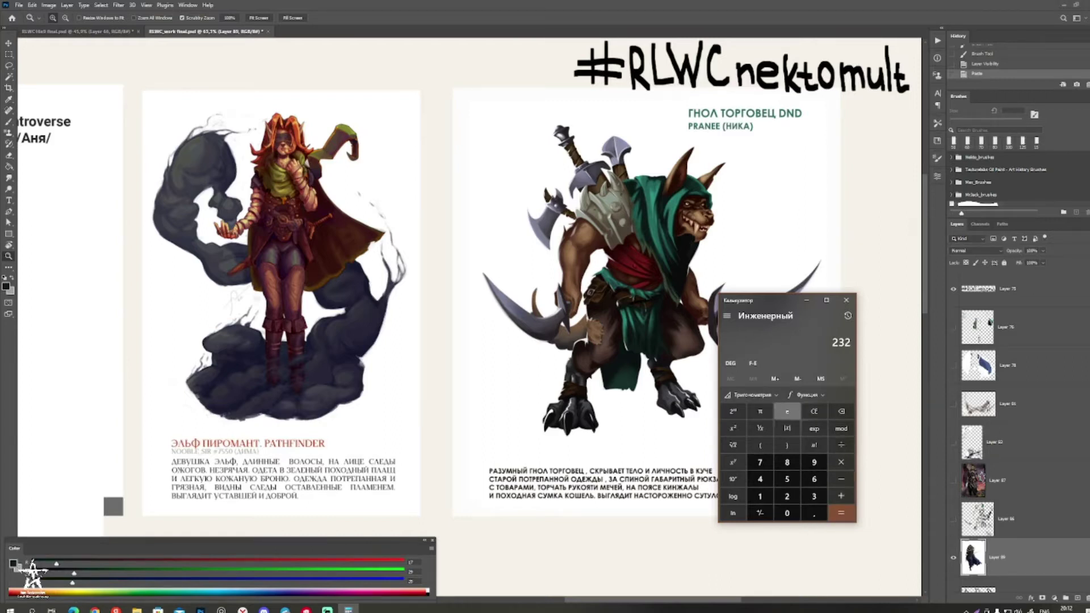
{"action": "key", "text": "BackSpace"}
{"action": "key", "text": "BackSpace"}
{"action": "key", "text": "BackSpace"}
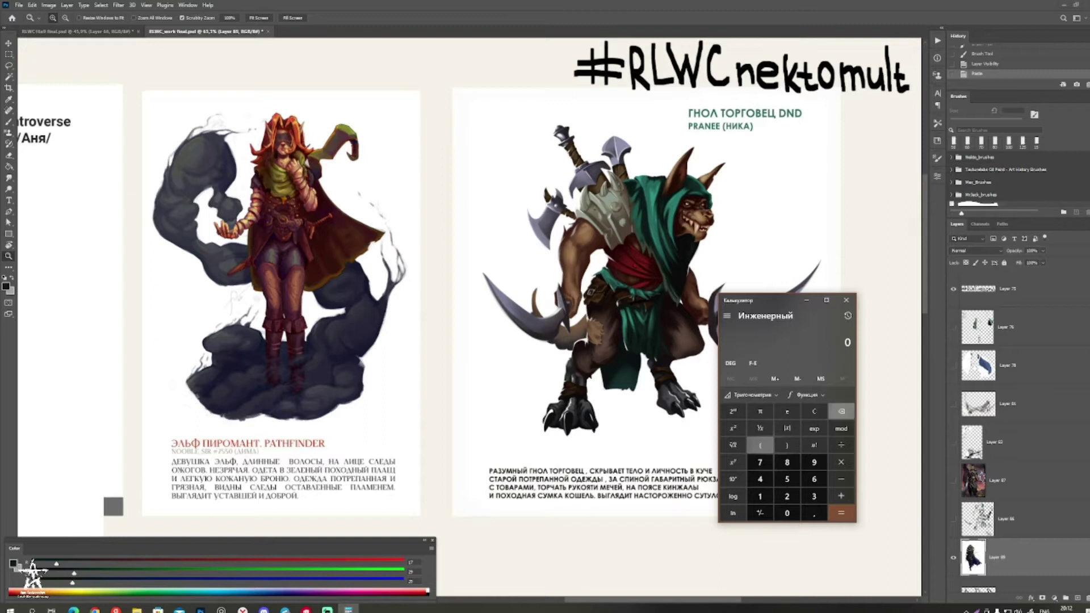
Step: Calculate 200 divided by 23 and close the calculator
{"action": "left_click", "coordinate": [787, 496]}
{"action": "left_click", "coordinate": [787, 513]}
{"action": "left_click", "coordinate": [787, 512]}
{"action": "left_click", "coordinate": [841, 462]}
{"action": "left_click", "coordinate": [787, 496]}
{"action": "left_click", "coordinate": [814, 496]}
{"action": "left_click", "coordinate": [841, 513]}
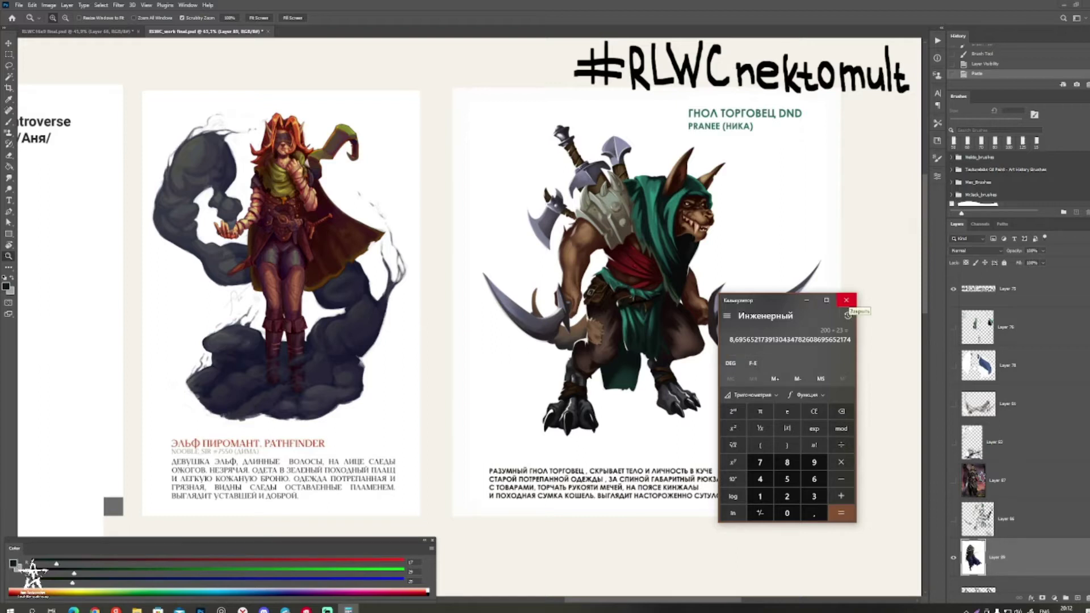
{"action": "left_click", "coordinate": [847, 300]}
Step: Examine the pasted hooded elf's full figure on the board
{"action": "left_click_drag", "start_coordinate": [648, 278], "coordinate": [710, 244]}
{"action": "left_click_drag", "start_coordinate": [411, 336], "coordinate": [751, 289]}
{"action": "scroll", "coordinate": [568, 341], "scroll_direction": "down", "scroll_amount": 4}
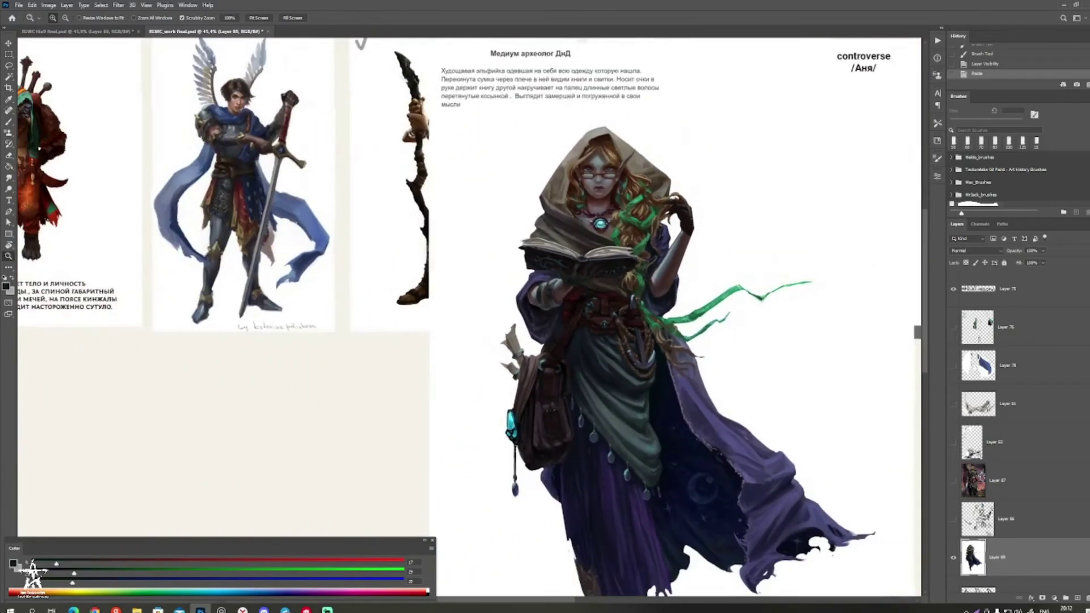
{"action": "scroll", "coordinate": [749, 486], "scroll_direction": "up", "scroll_amount": 3}
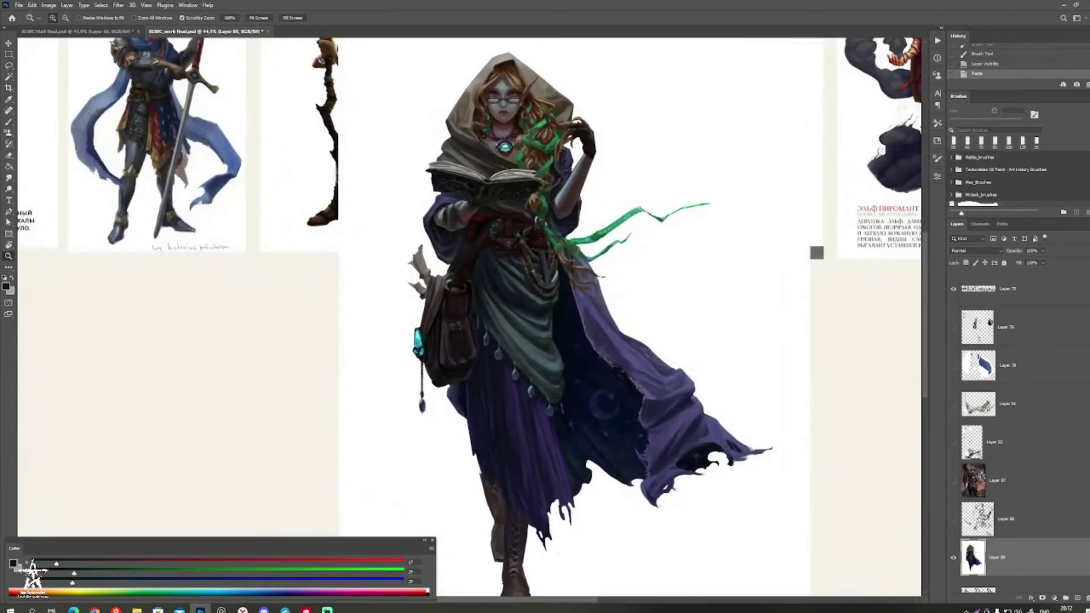
{"action": "left_click_drag", "start_coordinate": [568, 340], "coordinate": [640, 372]}
{"action": "scroll", "coordinate": [720, 408], "scroll_direction": "down", "scroll_amount": 1}
{"action": "left_click_drag", "start_coordinate": [720, 407], "coordinate": [651, 375]}
Step: Reopen the Calculator, divide 200 by 22, and close it
{"action": "left_click", "coordinate": [11, 610]}
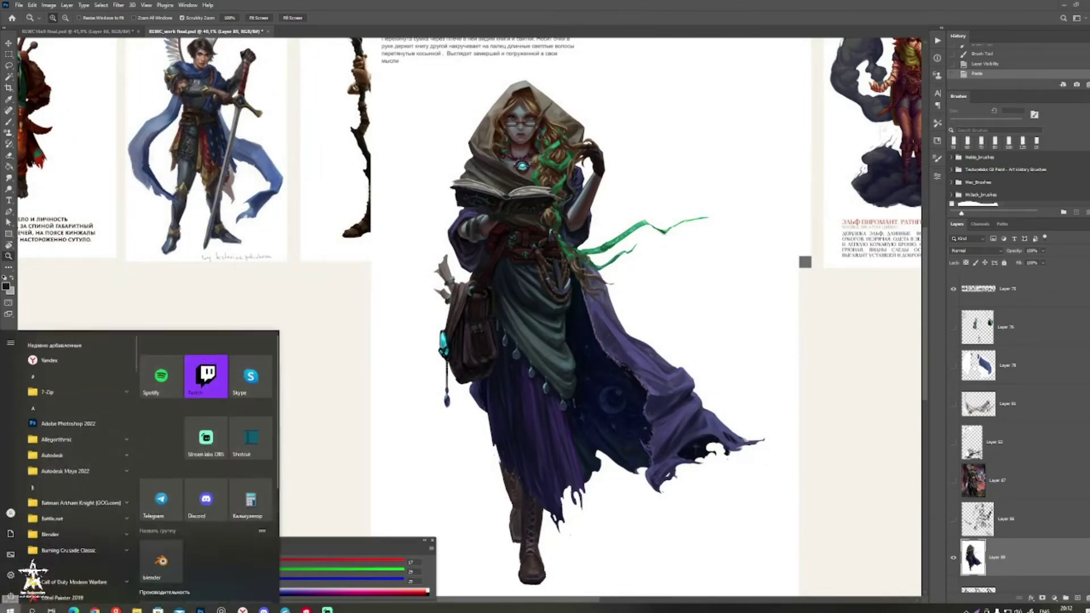
{"action": "left_click", "coordinate": [251, 491]}
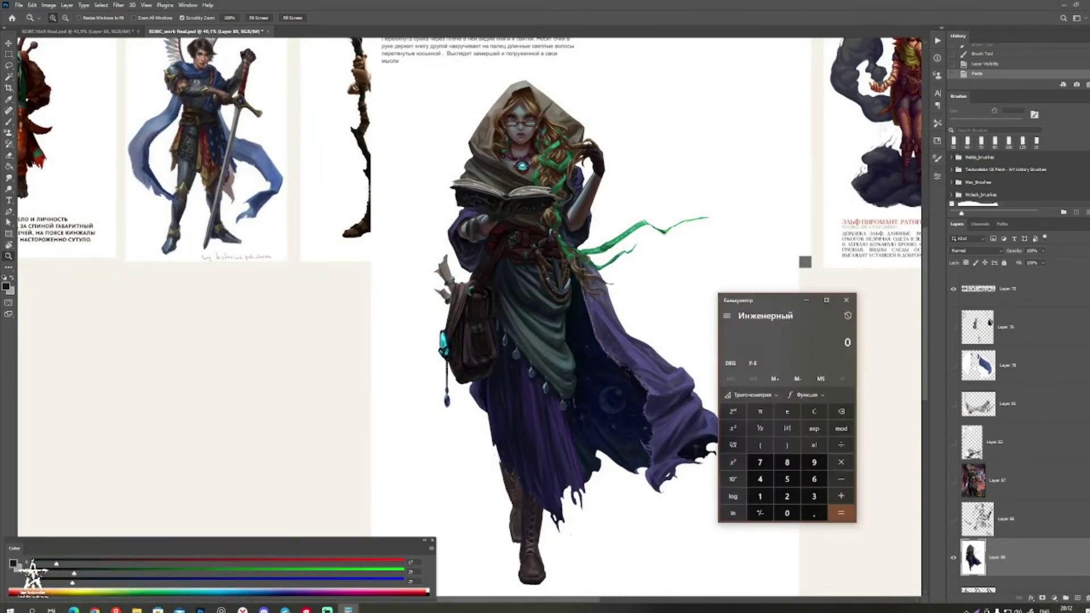
{"action": "left_click", "coordinate": [787, 496]}
{"action": "left_click", "coordinate": [787, 513]}
{"action": "left_click", "coordinate": [787, 512]}
{"action": "left_click", "coordinate": [841, 496]}
{"action": "left_click", "coordinate": [787, 496]}
{"action": "left_click", "coordinate": [787, 497]}
{"action": "left_click", "coordinate": [841, 512]}
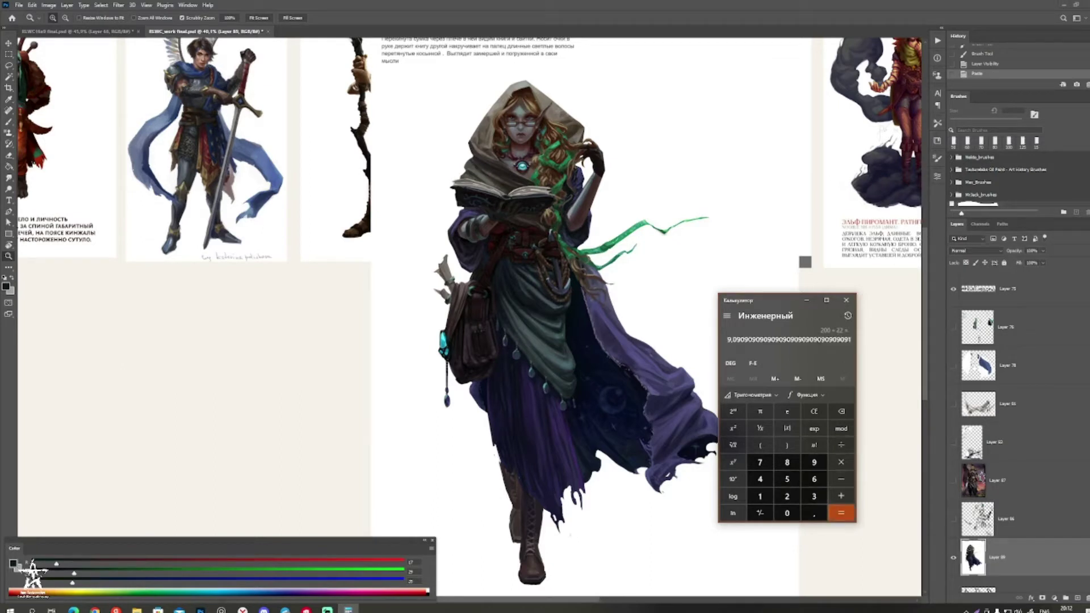
{"action": "left_click", "coordinate": [846, 300]}
Step: Examine the elf's face, hood and the description text on her sheet up close
{"action": "left_click_drag", "start_coordinate": [783, 318], "coordinate": [869, 376]}
{"action": "scroll", "coordinate": [470, 324], "scroll_direction": "up", "scroll_amount": 1}
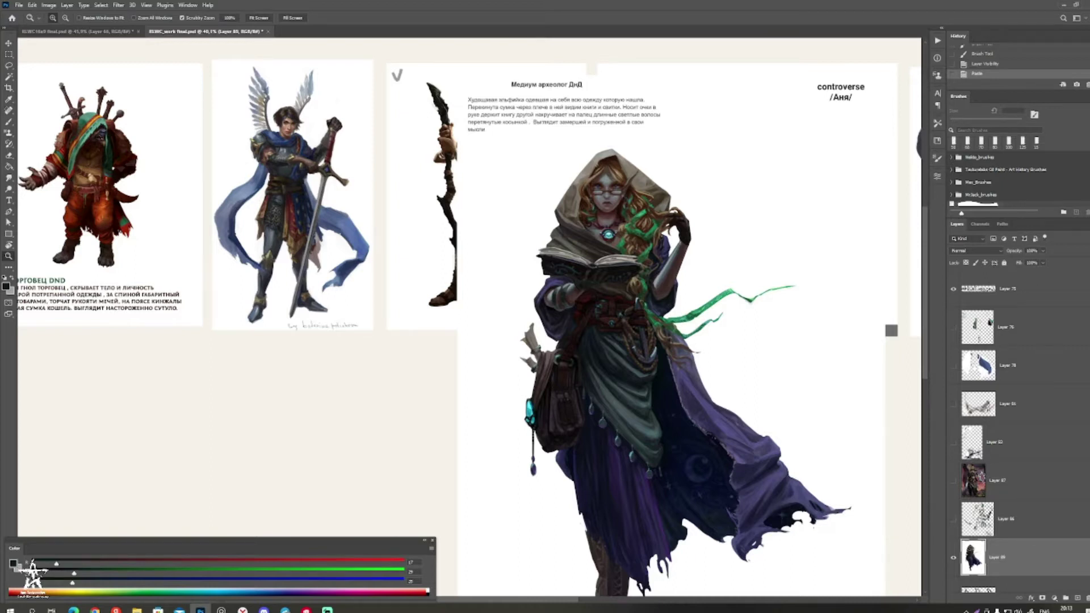
{"action": "scroll", "coordinate": [636, 207], "scroll_direction": "up", "scroll_amount": 3}
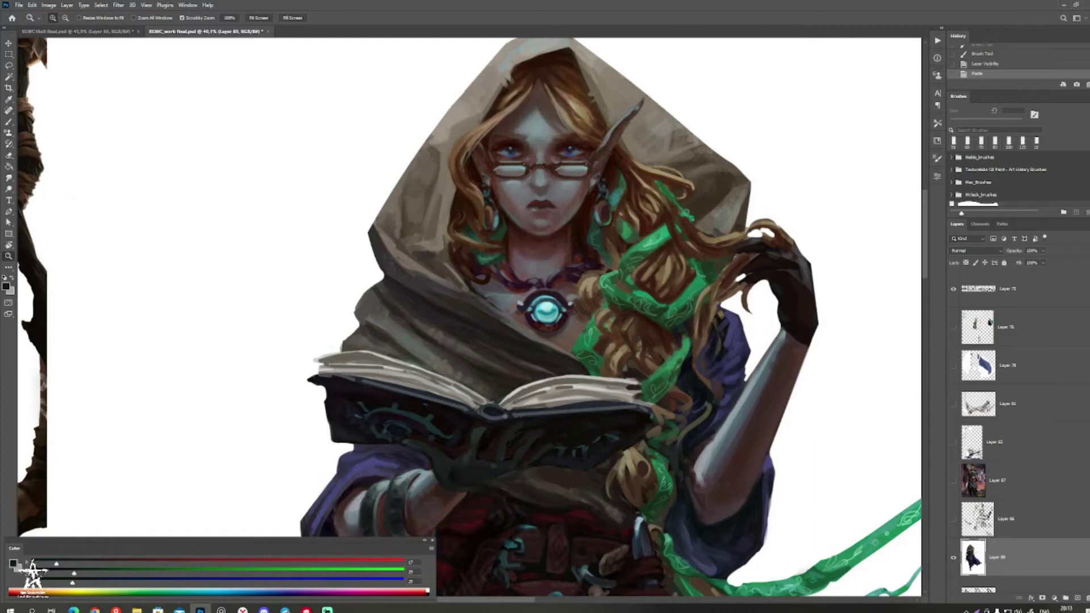
{"action": "scroll", "coordinate": [636, 199], "scroll_direction": "down", "scroll_amount": 3}
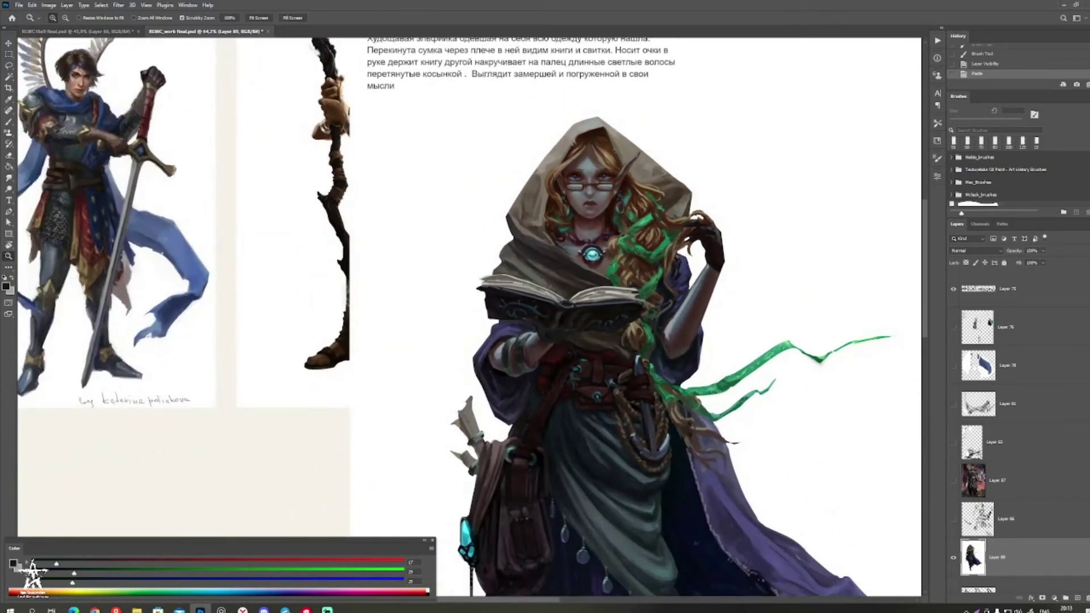
{"action": "left_click_drag", "start_coordinate": [602, 227], "coordinate": [641, 282]}
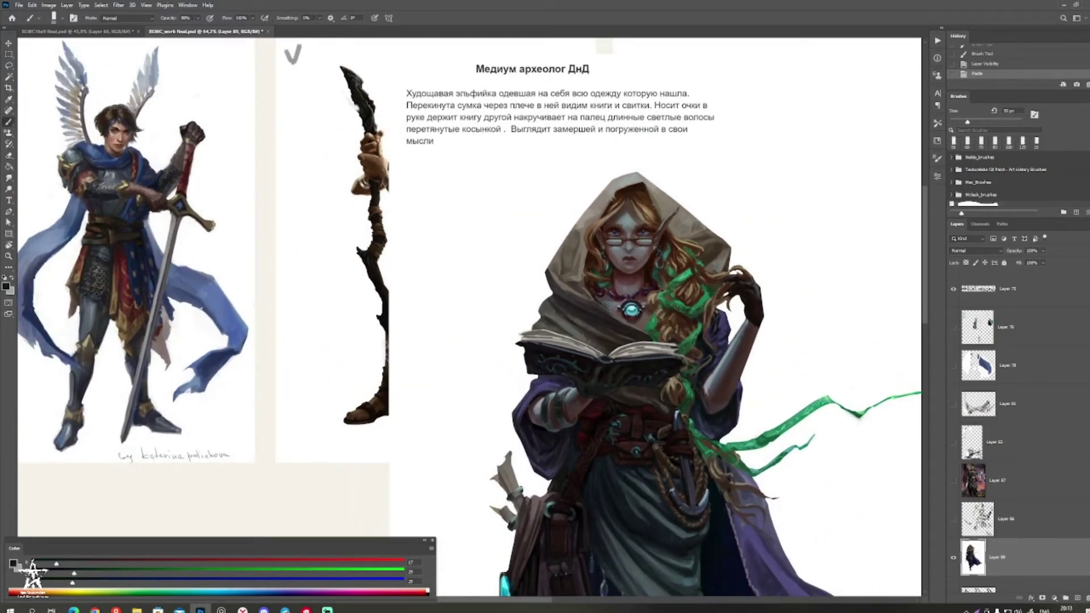
{"action": "mouse_move", "coordinate": [663, 250]}
{"action": "left_mouse_down"}
{"action": "mouse_move", "coordinate": [585, 253]}
{"action": "mouse_move", "coordinate": [773, 266]}
{"action": "left_mouse_up"}
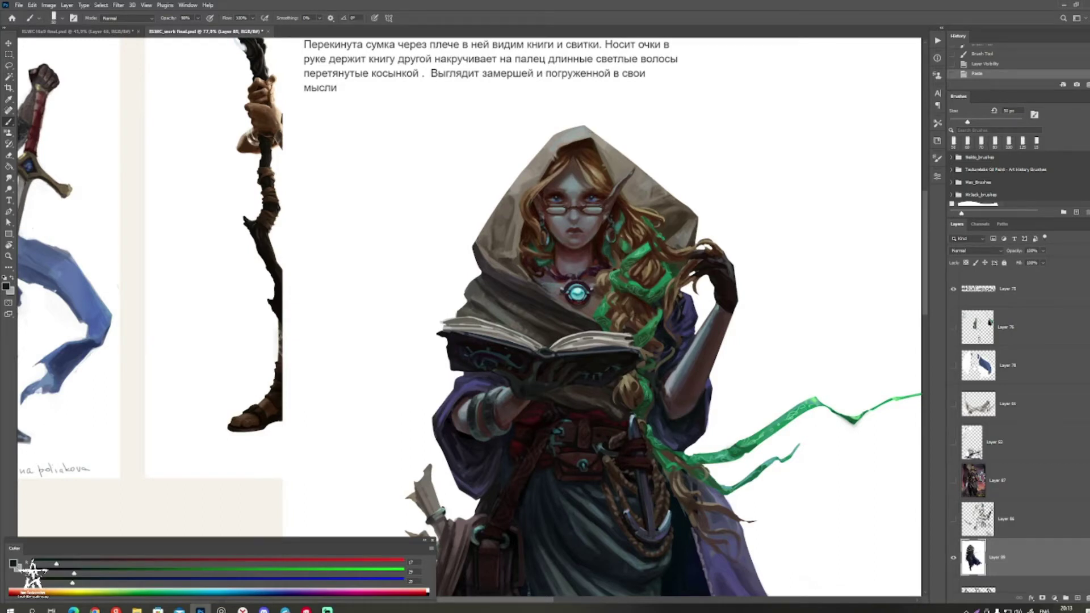
Step: Try a brush stroke in a sampled grey-brown hood colour beside the elf's hood and undo it
{"action": "left_click", "coordinate": [528, 181], "text": "alt"}
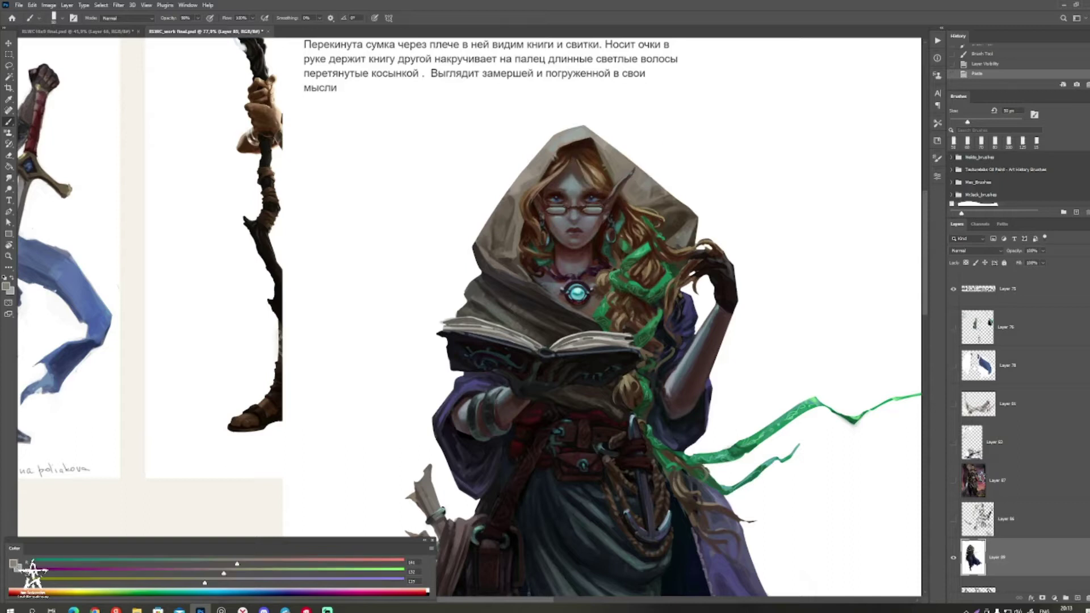
{"action": "left_click", "coordinate": [503, 213], "text": "alt"}
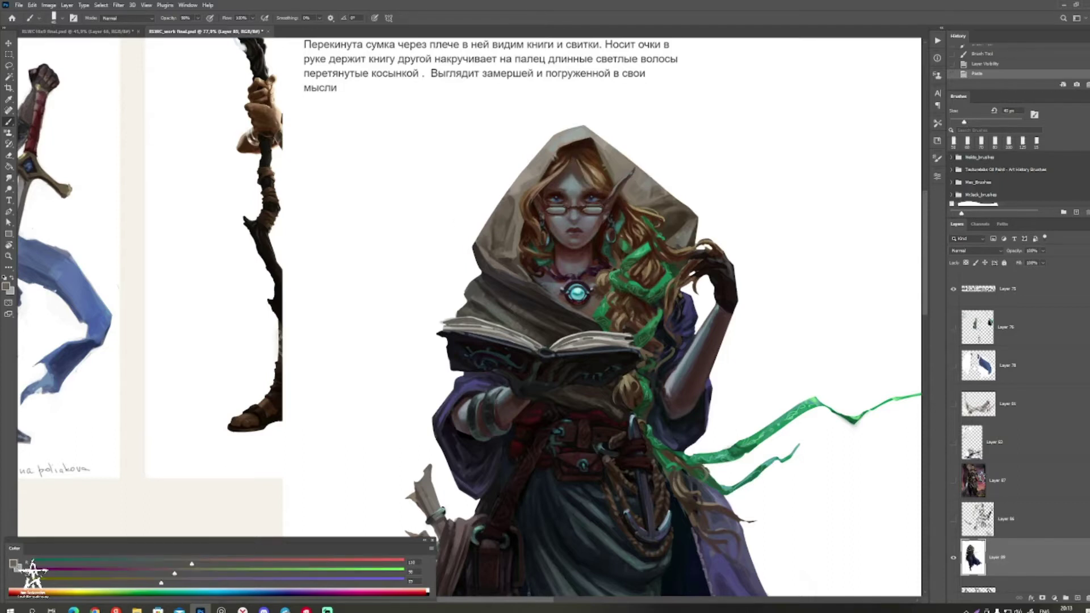
{"action": "left_click", "coordinate": [616, 160], "text": "alt"}
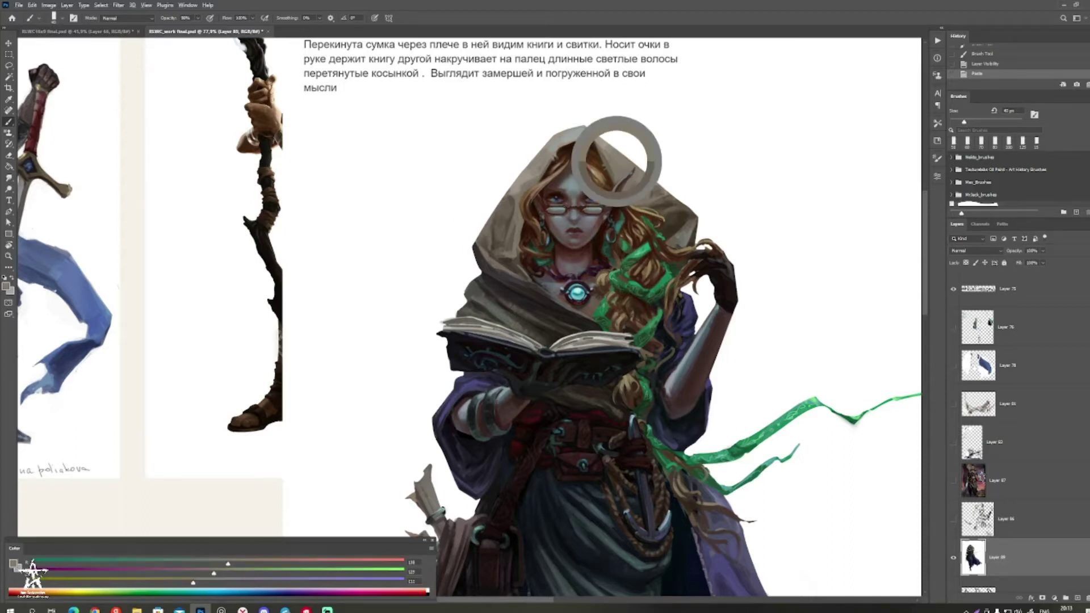
{"action": "mouse_move", "coordinate": [644, 117]}
{"action": "left_mouse_down"}
{"action": "mouse_move", "coordinate": [678, 168]}
{"action": "mouse_move", "coordinate": [641, 111]}
{"action": "left_mouse_up"}
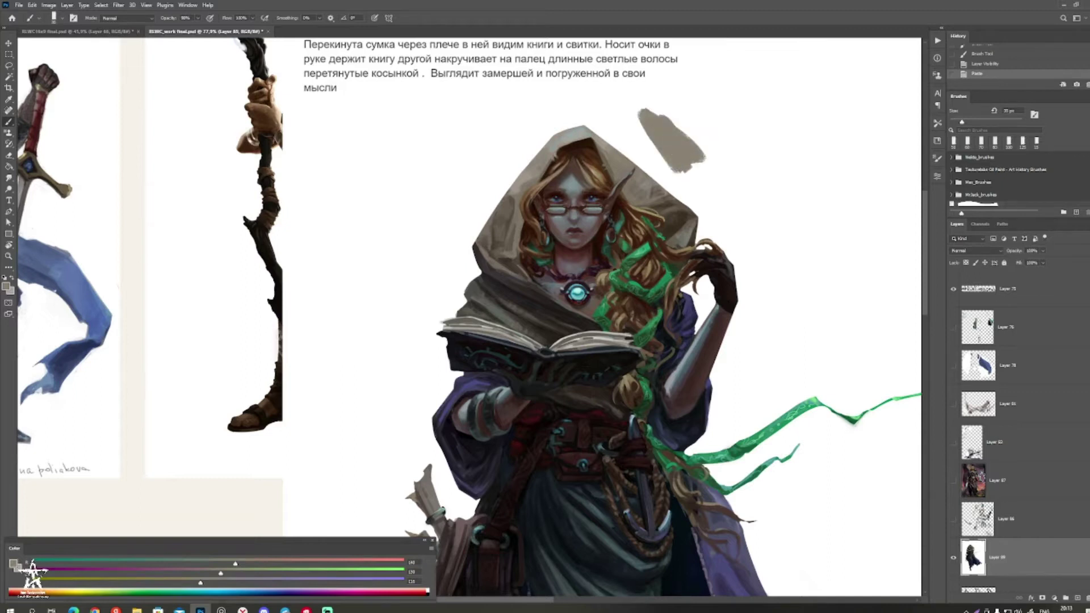
{"action": "key", "text": "ctrl+z"}
Step: Paint along both outer edges of the elf's hood with a smaller brush in grey-brown tones sampled from the fabric
{"action": "left_click", "coordinate": [662, 192], "text": "alt"}
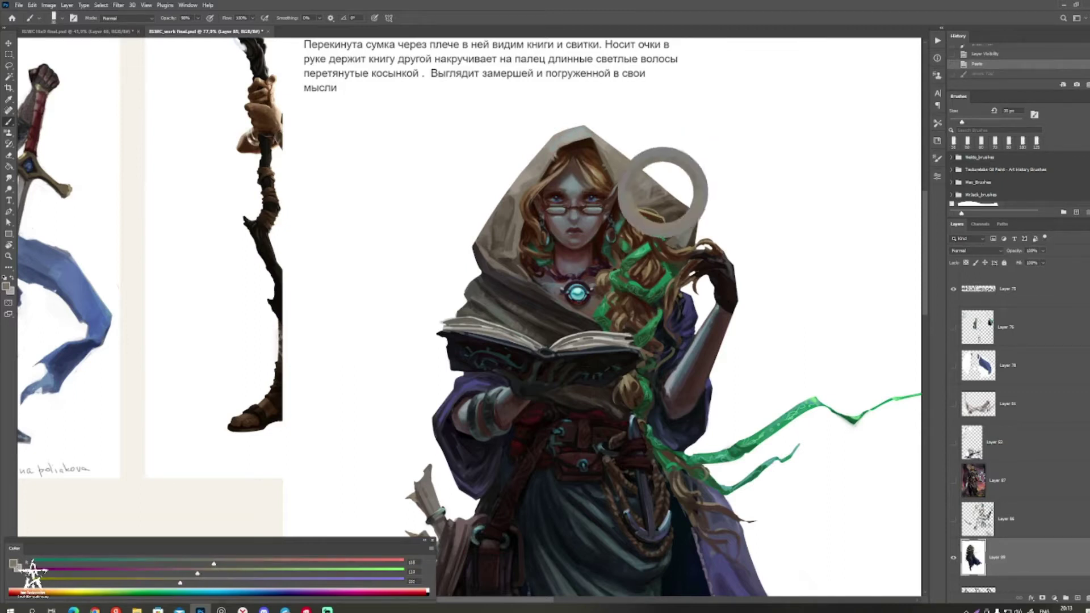
{"action": "key", "text": "bracketleft"}
{"action": "key", "text": "bracketleft"}
{"action": "left_click_drag", "start_coordinate": [593, 130], "coordinate": [656, 181]}
{"action": "left_click", "coordinate": [656, 197], "text": "alt"}
{"action": "left_click_drag", "start_coordinate": [516, 177], "coordinate": [552, 138]}
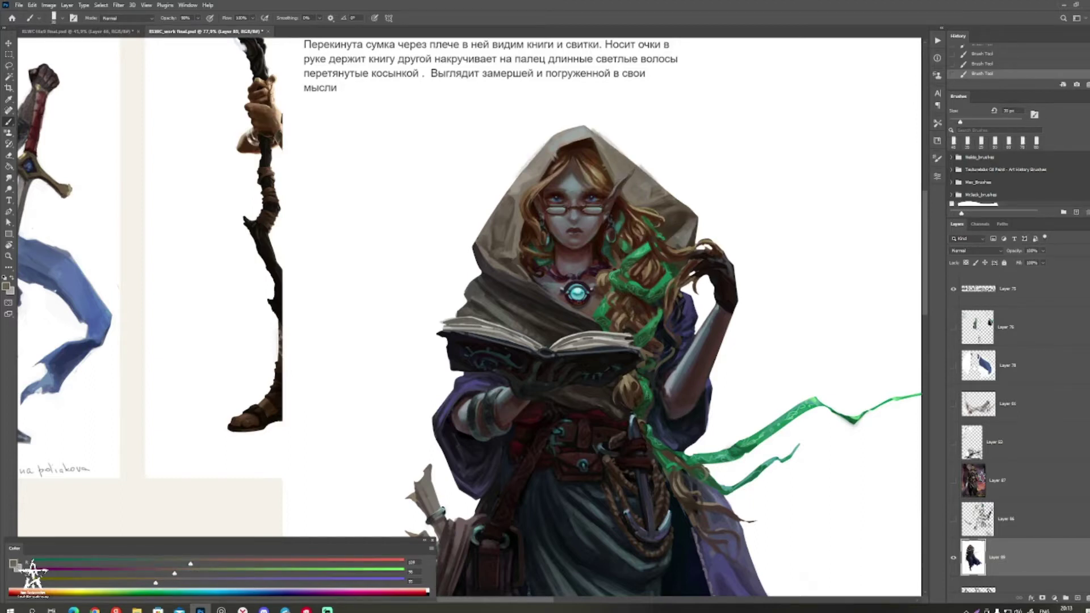
{"action": "left_click", "coordinate": [537, 171], "text": "alt"}
{"action": "key", "text": "bracketleft"}
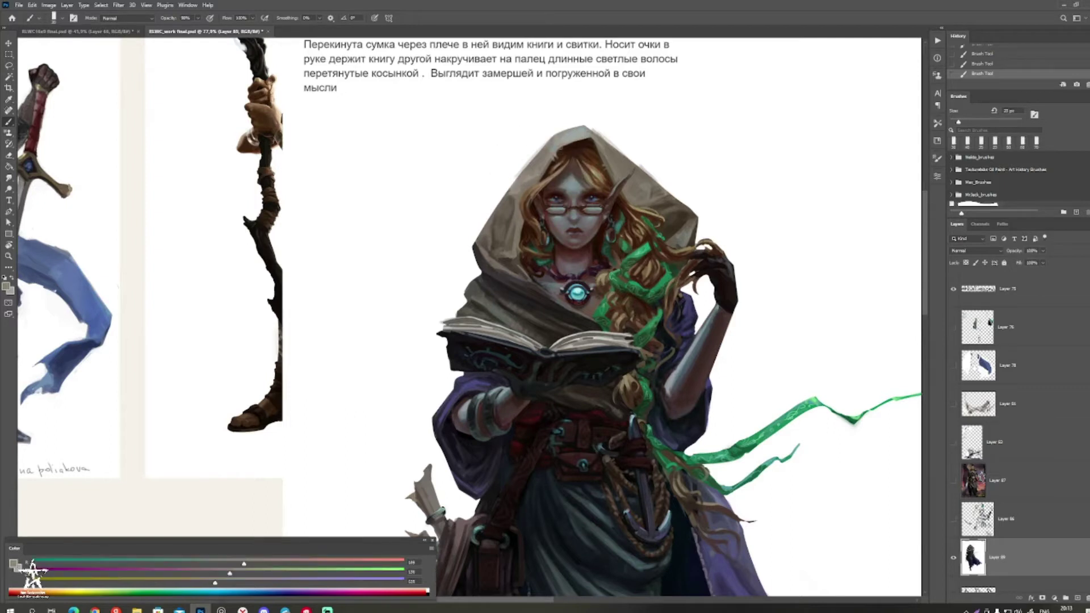
{"action": "left_click", "coordinate": [6, 286]}
{"action": "left_click", "coordinate": [68, 228]}
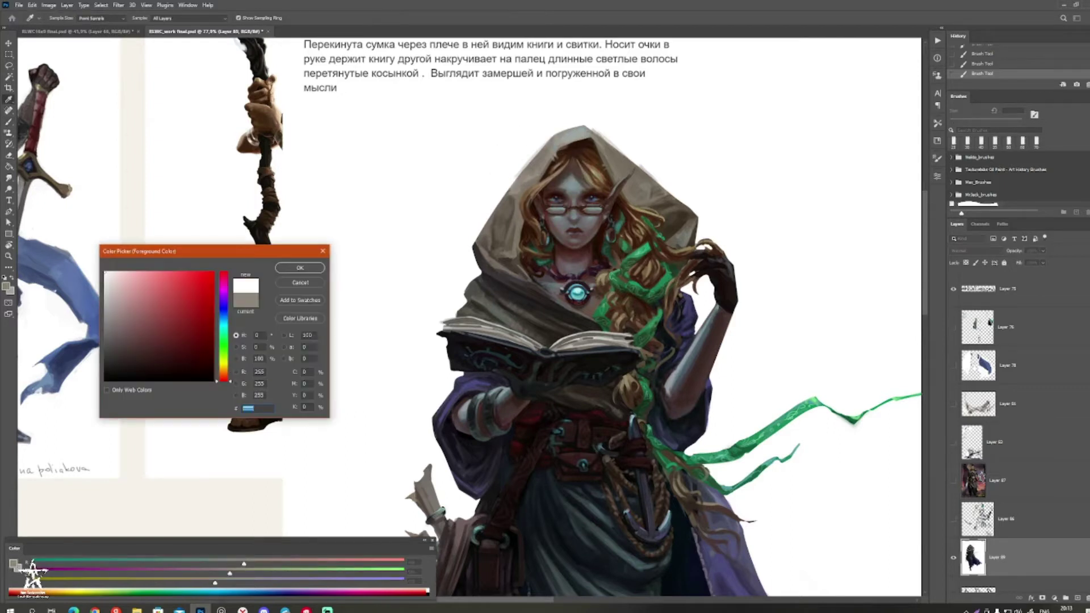
{"action": "left_click", "coordinate": [323, 251]}
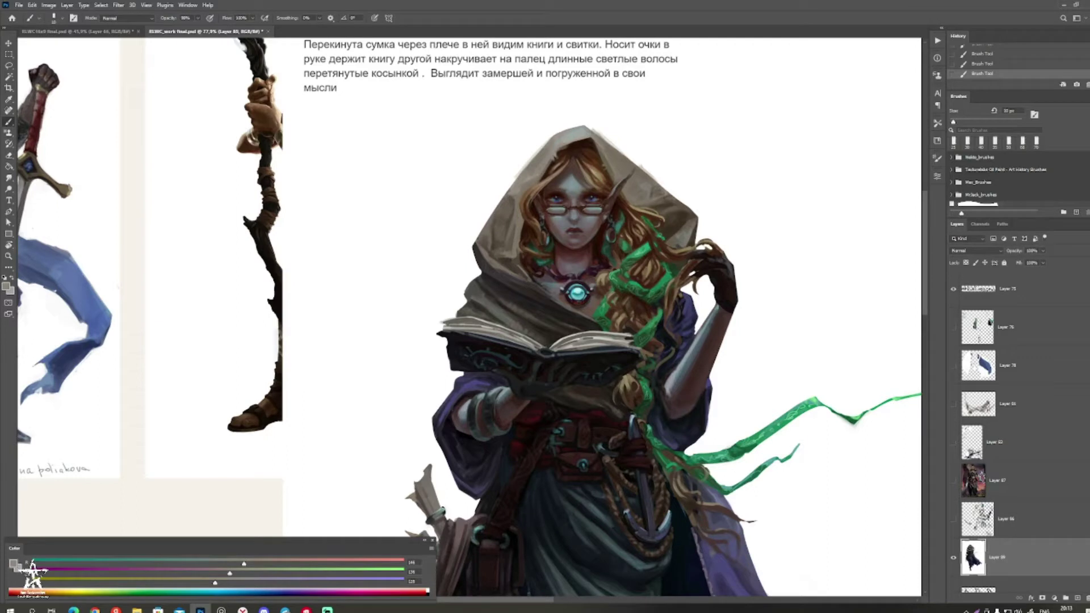
Step: Touch up the top edge of the hood with a tone sampled from its fabric
{"action": "left_click", "coordinate": [541, 168], "text": "alt"}
{"action": "key", "text": "bracketright"}
{"action": "left_click_drag", "start_coordinate": [575, 130], "coordinate": [560, 133]}
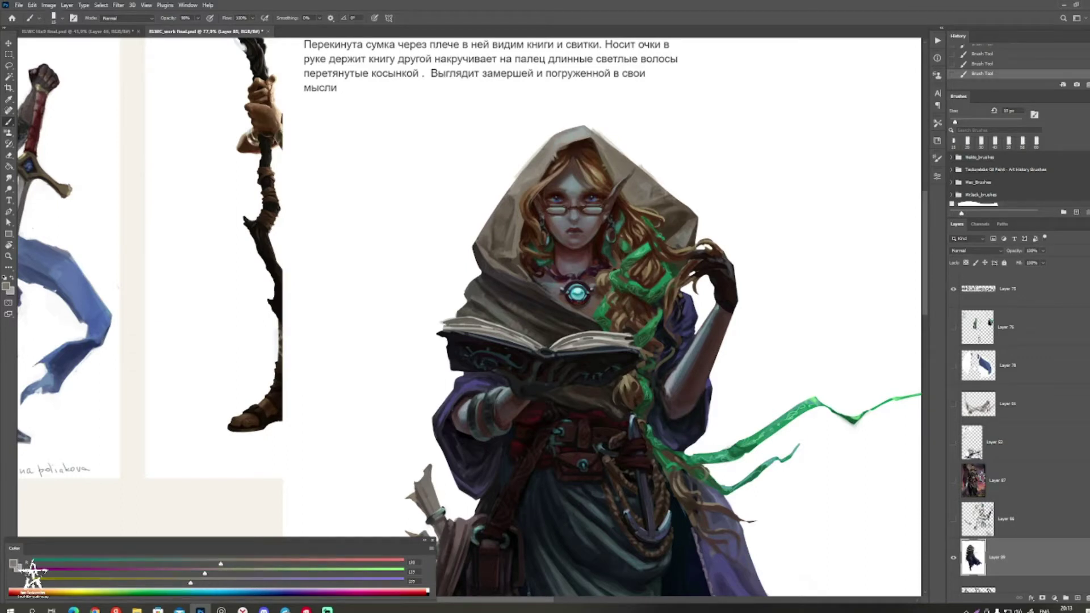
Step: Paint a thin lighter accent along the hood's inner fold beside the ear, using a sampled grey and smaller brush
{"action": "left_click", "coordinate": [566, 142], "text": "alt"}
{"action": "key", "text": "bracketleft"}
{"action": "key", "text": "bracketleft"}
{"action": "key", "text": "bracketleft"}
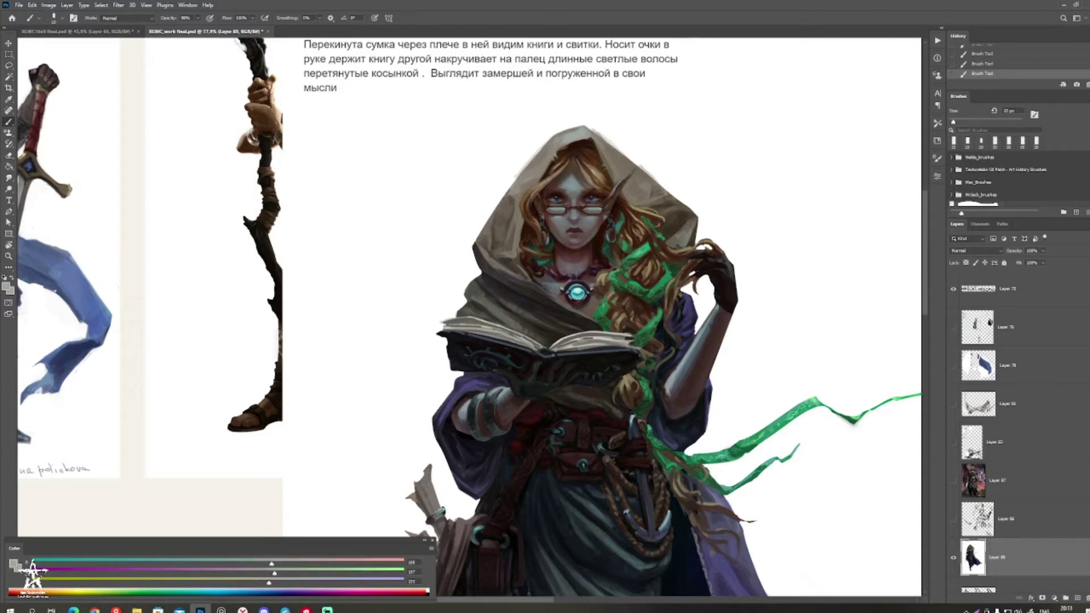
{"action": "left_click_drag", "start_coordinate": [603, 150], "coordinate": [633, 203]}
Step: Enlarge the brush and paint along the top edge of the elf's hood in grey-brown tones sampled from the fabric
{"action": "key", "text": "bracketright"}
{"action": "left_click", "coordinate": [536, 172], "text": "alt"}
{"action": "key", "text": "bracketright"}
{"action": "key", "text": "bracketright"}
{"action": "left_click", "coordinate": [643, 182], "text": "alt"}
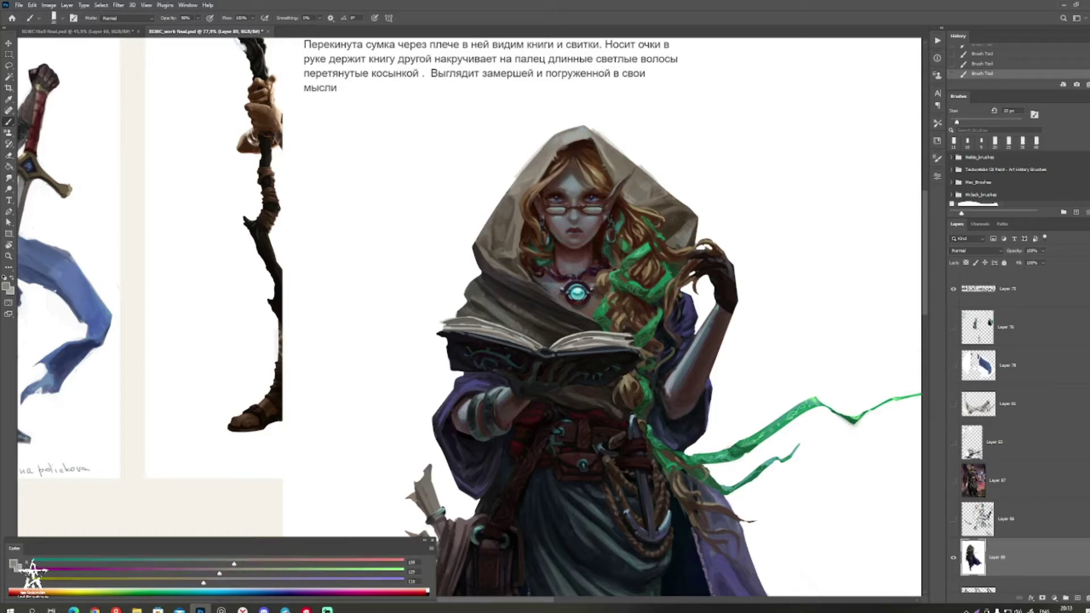
{"action": "left_click_drag", "start_coordinate": [559, 139], "coordinate": [572, 134]}
{"action": "left_click", "coordinate": [612, 155], "text": "alt"}
Step: Paint the hood's outer edge on the side facing the staff with tones sampled from the nearby fabric
{"action": "key", "text": "z"}
{"action": "mouse_move", "coordinate": [636, 124]}
{"action": "left_mouse_down"}
{"action": "mouse_move", "coordinate": [568, 124]}
{"action": "mouse_move", "coordinate": [631, 125]}
{"action": "left_mouse_up"}
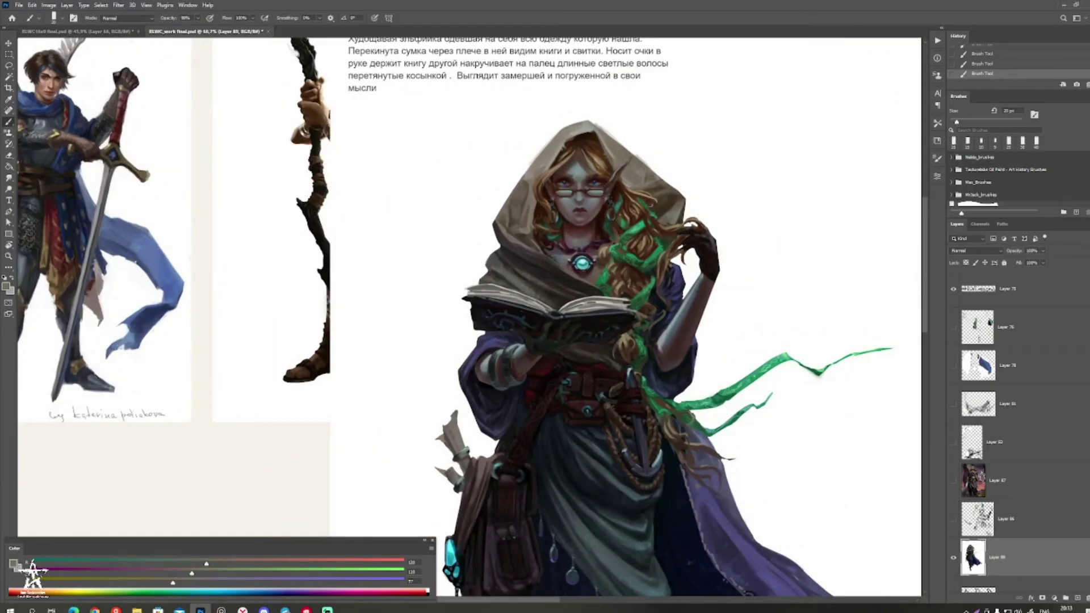
{"action": "left_click_drag", "start_coordinate": [631, 171], "coordinate": [606, 197]}
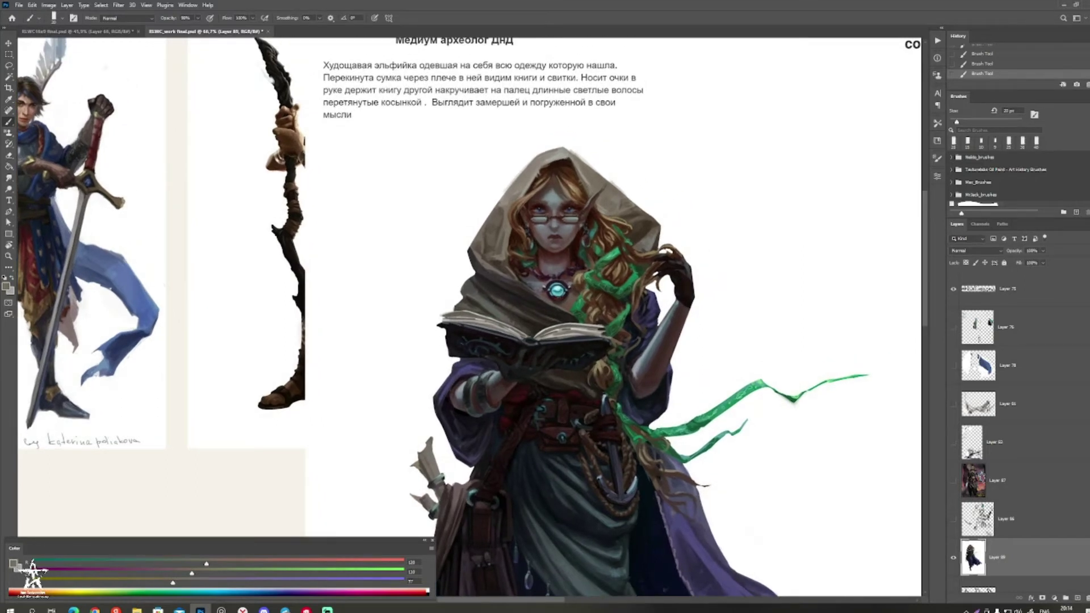
{"action": "left_click", "coordinate": [536, 151], "text": "alt"}
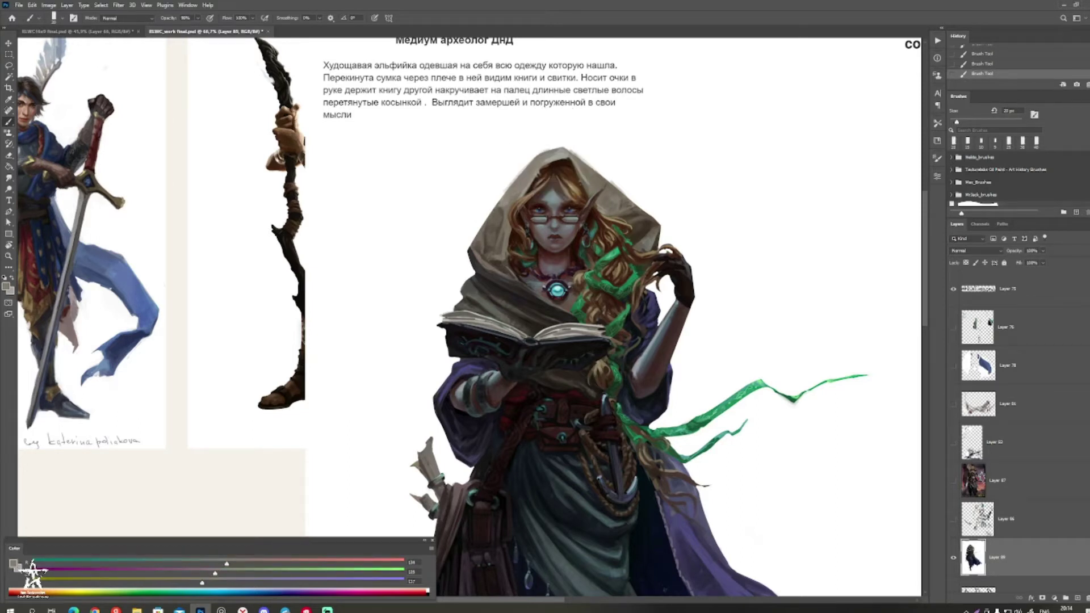
{"action": "left_click", "coordinate": [511, 162], "text": "alt"}
{"action": "key", "text": "bracketright"}
{"action": "left_click_drag", "start_coordinate": [535, 159], "coordinate": [511, 193]}
{"action": "left_click", "coordinate": [543, 158], "text": "alt"}
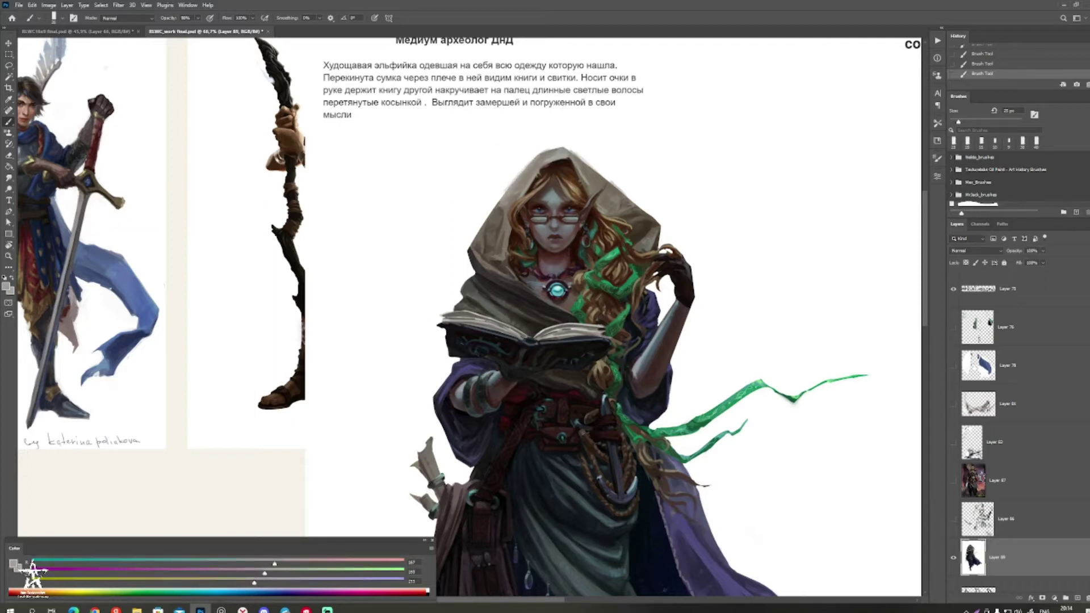
Step: Paint the hood's opposite outer edge above the ear with a larger brush and sampled fabric tones
{"action": "left_click", "coordinate": [616, 165], "text": "alt"}
{"action": "key", "text": "bracketright"}
{"action": "key", "text": "bracketright"}
{"action": "left_click_drag", "start_coordinate": [591, 162], "coordinate": [620, 193]}
{"action": "left_click", "coordinate": [602, 190], "text": "alt"}
{"action": "key", "text": "bracketright"}
{"action": "key", "text": "bracketright"}
Step: Trim both outer corners of the hood's silhouette with white sampled from the background
{"action": "left_click", "coordinate": [598, 153], "text": "alt"}
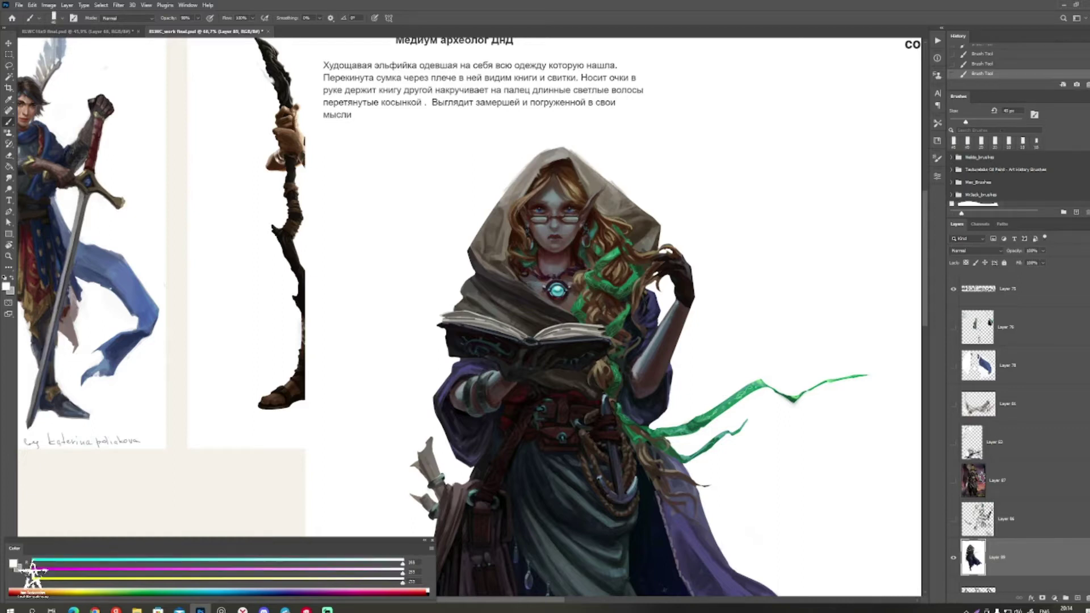
{"action": "left_click_drag", "start_coordinate": [525, 146], "coordinate": [454, 149]}
{"action": "left_click_drag", "start_coordinate": [556, 164], "coordinate": [636, 165]}
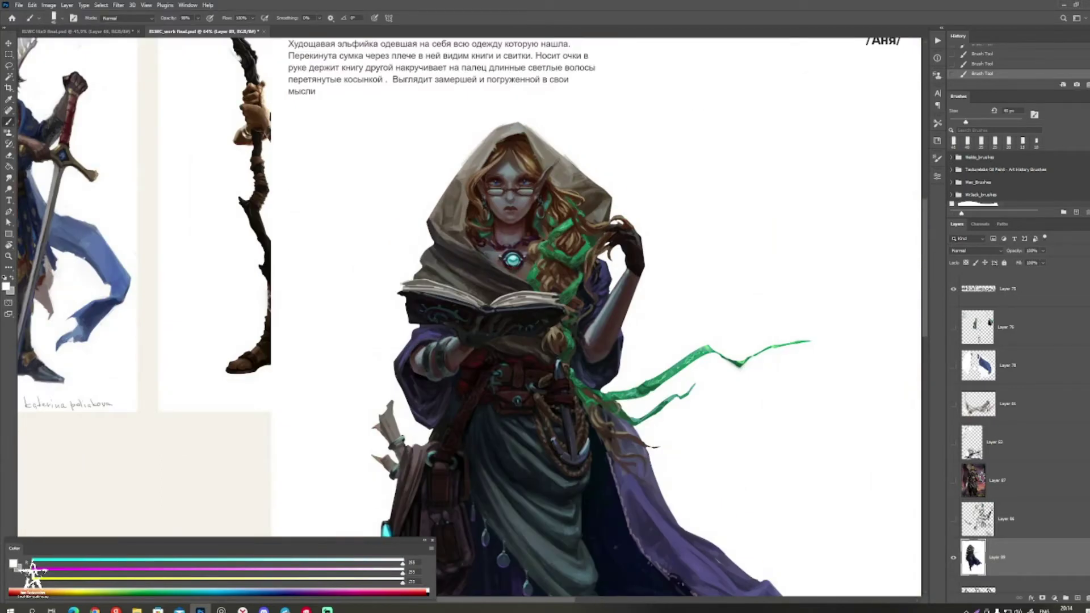
{"action": "left_click_drag", "start_coordinate": [425, 224], "coordinate": [431, 240]}
{"action": "left_click_drag", "start_coordinate": [614, 196], "coordinate": [611, 225]}
{"action": "left_click_drag", "start_coordinate": [536, 264], "coordinate": [472, 265]}
{"action": "left_click_drag", "start_coordinate": [598, 314], "coordinate": [636, 314]}
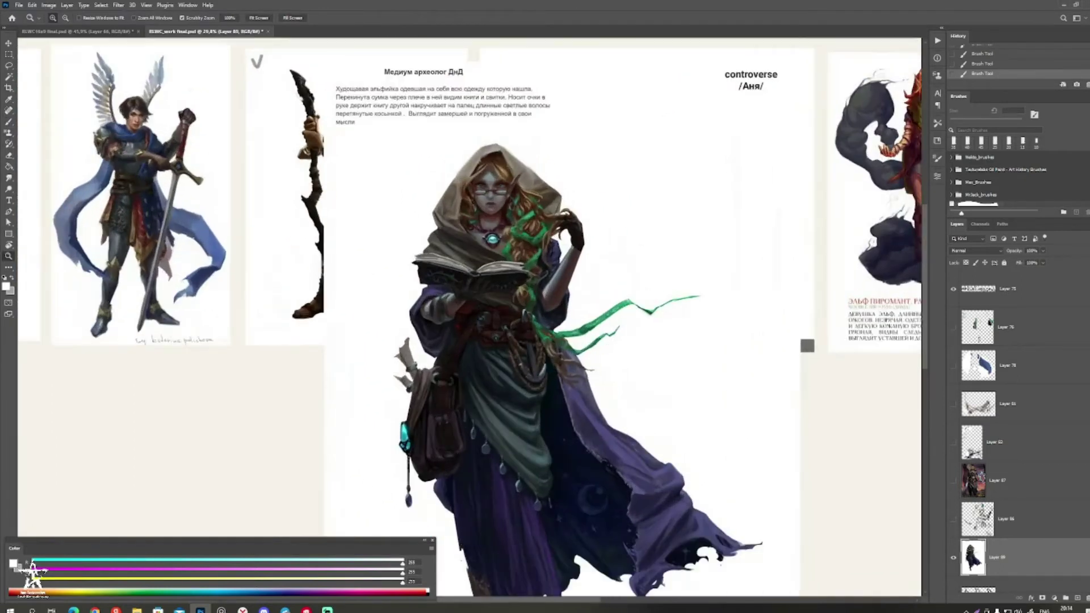
{"action": "mouse_move", "coordinate": [568, 318]}
{"action": "left_mouse_down"}
{"action": "mouse_move", "coordinate": [648, 301]}
{"action": "mouse_move", "coordinate": [598, 245]}
{"action": "mouse_move", "coordinate": [625, 338]}
{"action": "left_mouse_up"}
{"action": "scroll", "coordinate": [550, 239], "scroll_direction": "up", "scroll_amount": 5}
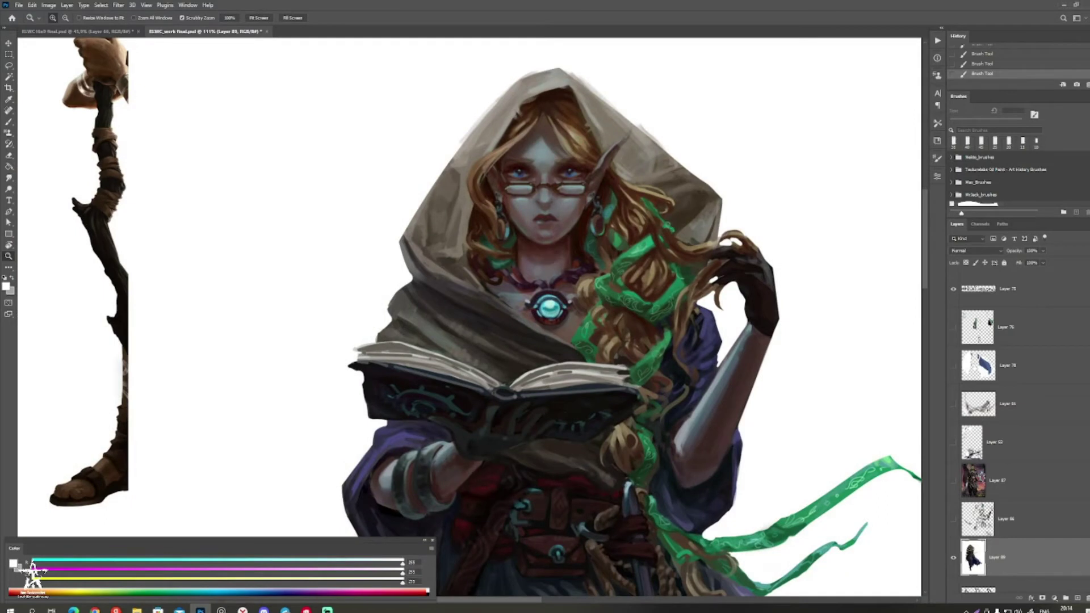
Step: Touch up the raised hand's glove and forearm with a smaller brush in sampled dark glove and grey skin tones
{"action": "key", "text": "b"}
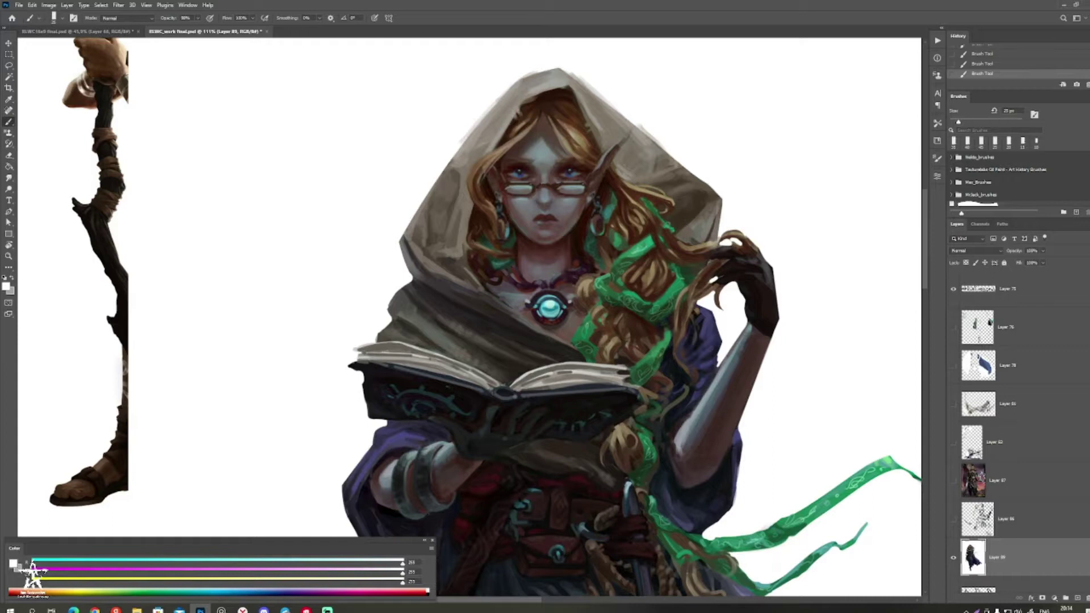
{"action": "left_click_drag", "start_coordinate": [546, 295], "coordinate": [549, 324]}
{"action": "key", "text": "bracketleft"}
{"action": "key", "text": "bracketleft"}
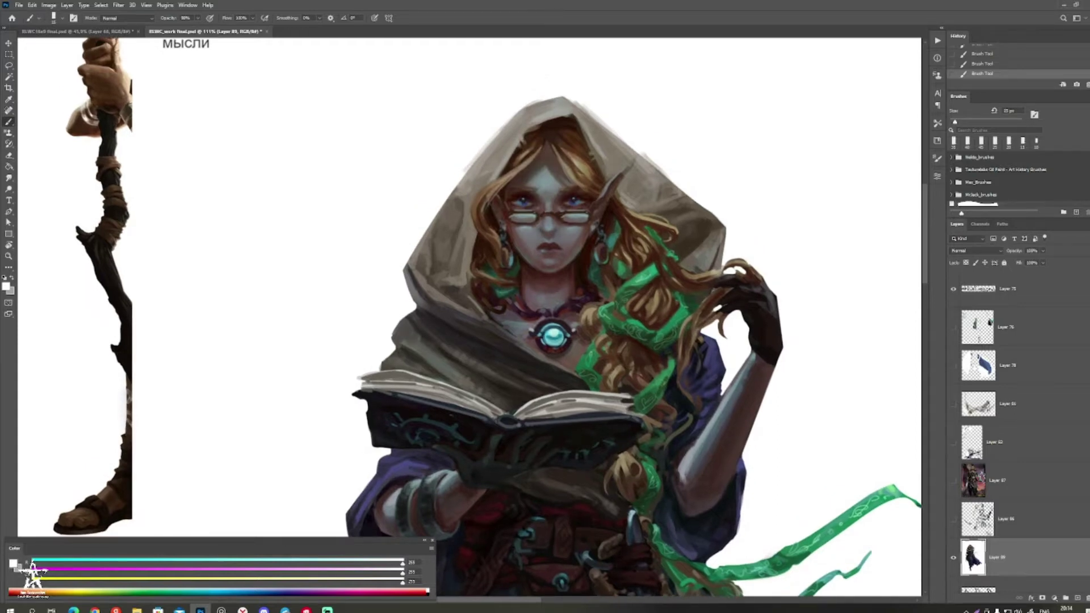
{"action": "left_click", "coordinate": [767, 336], "text": "alt"}
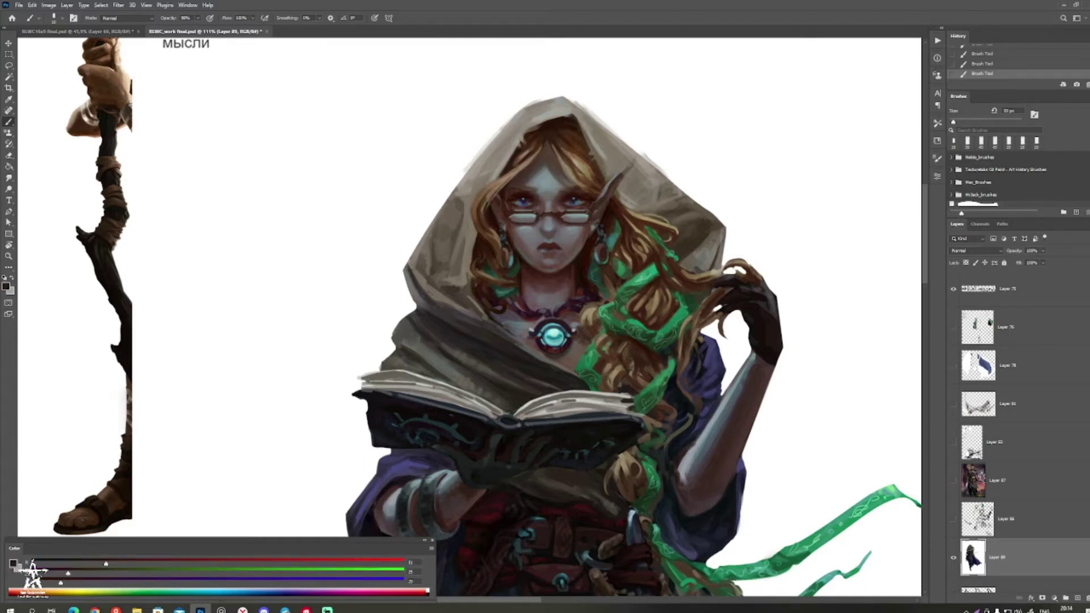
{"action": "left_click", "coordinate": [760, 311], "text": "alt"}
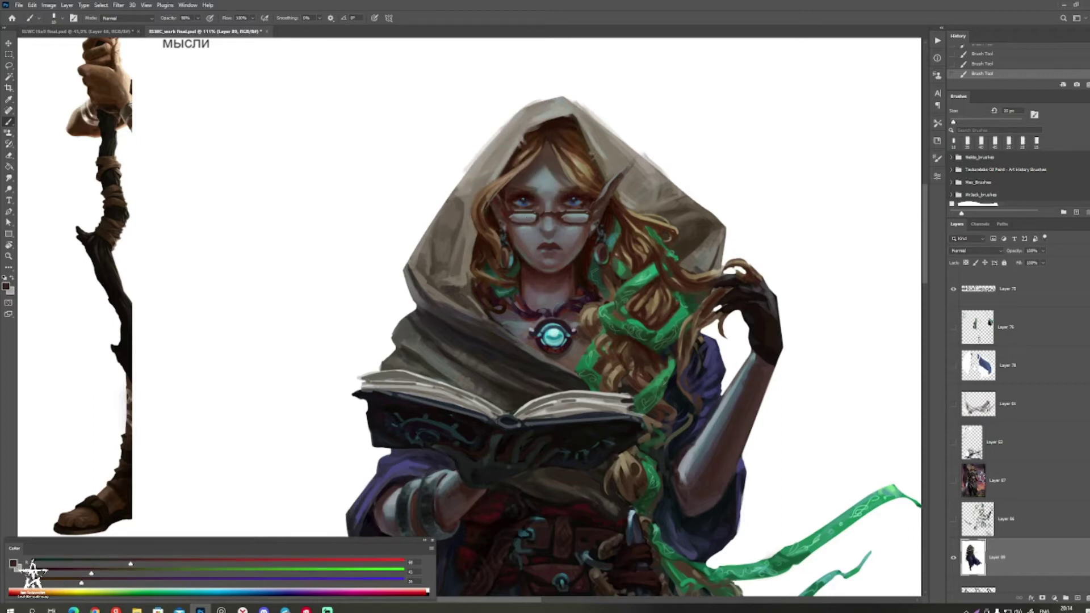
{"action": "left_click", "coordinate": [733, 392], "text": "alt"}
{"action": "key", "text": "bracketleft"}
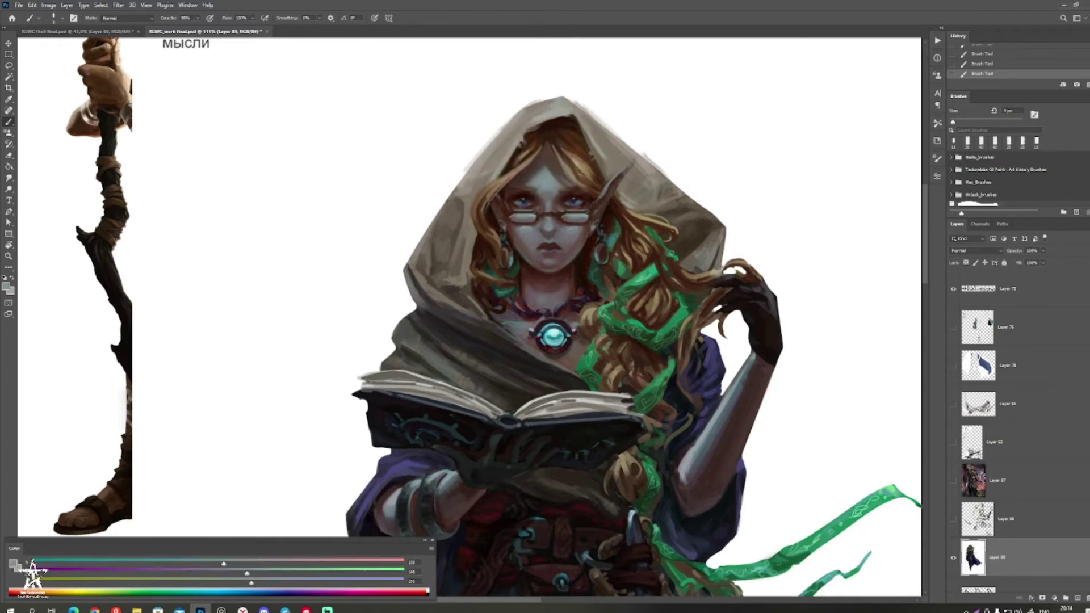
Step: Sample brown tones beside the elf's glasses for fine touch-ups with the thin brush
{"action": "mouse_move", "coordinate": [652, 261]}
{"action": "left_mouse_down"}
{"action": "mouse_move", "coordinate": [574, 261]}
{"action": "mouse_move", "coordinate": [637, 261]}
{"action": "mouse_move", "coordinate": [628, 261]}
{"action": "left_mouse_up"}
{"action": "left_click", "coordinate": [543, 209], "text": "alt"}
{"action": "left_click", "coordinate": [543, 210], "text": "alt"}
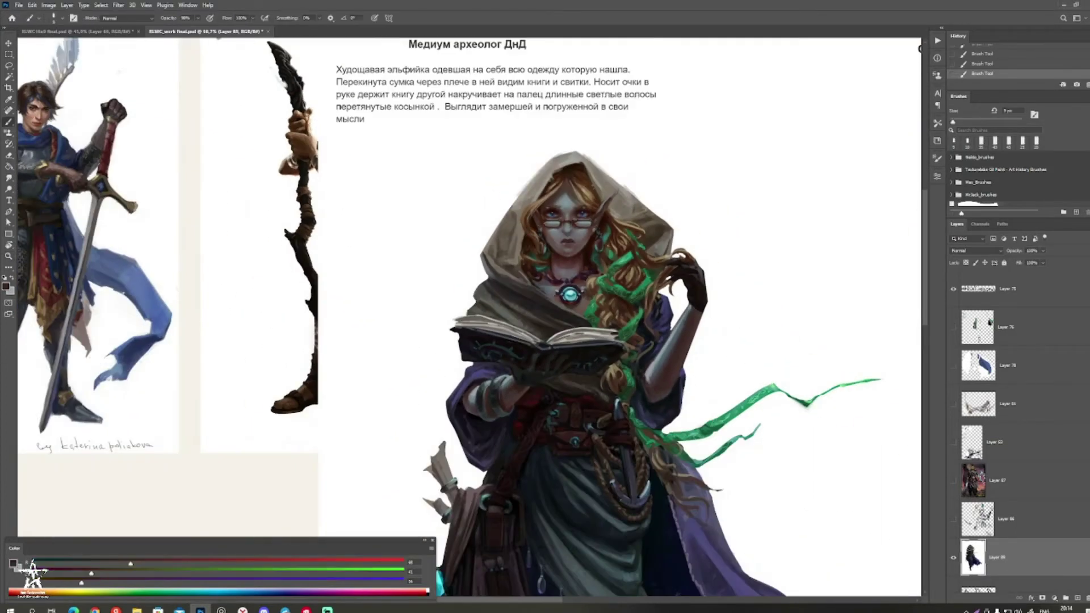
{"action": "left_click", "coordinate": [548, 228], "text": "alt"}
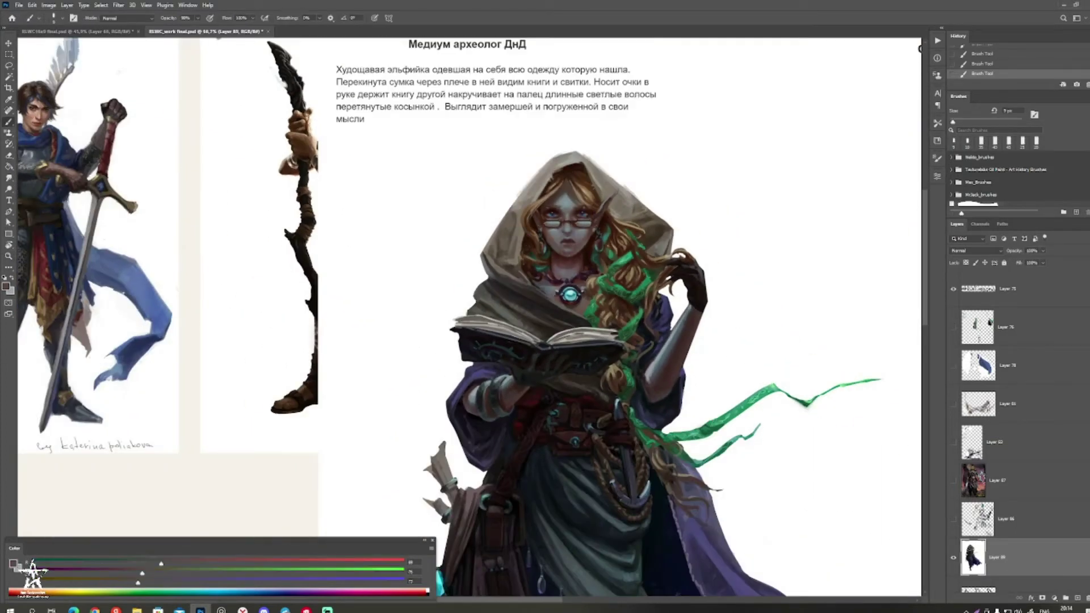
{"action": "mouse_move", "coordinate": [568, 245]}
{"action": "left_mouse_down"}
{"action": "mouse_move", "coordinate": [495, 245]}
{"action": "mouse_move", "coordinate": [574, 244]}
{"action": "mouse_move", "coordinate": [548, 244]}
{"action": "left_mouse_up"}
Step: Paint broader folds into the teal wrap around the elf's hips with a larger brush and sampled fabric tones
{"action": "mouse_move", "coordinate": [521, 303]}
{"action": "left_mouse_down"}
{"action": "mouse_move", "coordinate": [546, 303]}
{"action": "mouse_move", "coordinate": [586, 260]}
{"action": "mouse_move", "coordinate": [493, 246]}
{"action": "mouse_move", "coordinate": [493, 132]}
{"action": "left_mouse_up"}
{"action": "mouse_move", "coordinate": [516, 335]}
{"action": "left_mouse_down"}
{"action": "mouse_move", "coordinate": [488, 335]}
{"action": "mouse_move", "coordinate": [514, 335]}
{"action": "left_mouse_up"}
{"action": "left_click", "coordinate": [483, 279], "text": "alt"}
{"action": "key", "text": "bracketright"}
{"action": "mouse_move", "coordinate": [485, 281]}
{"action": "left_mouse_down"}
{"action": "mouse_move", "coordinate": [527, 316]}
{"action": "mouse_move", "coordinate": [479, 349]}
{"action": "mouse_move", "coordinate": [548, 409]}
{"action": "left_mouse_up"}
{"action": "key", "text": "bracketright"}
{"action": "left_click", "coordinate": [548, 340], "text": "alt"}
{"action": "key", "text": "bracketright"}
{"action": "left_click_drag", "start_coordinate": [536, 342], "coordinate": [548, 408]}
{"action": "left_click", "coordinate": [535, 405], "text": "alt"}
{"action": "left_click_drag", "start_coordinate": [525, 371], "coordinate": [532, 379]}
{"action": "mouse_move", "coordinate": [556, 330]}
{"action": "left_mouse_down"}
{"action": "mouse_move", "coordinate": [523, 331]}
{"action": "mouse_move", "coordinate": [558, 331]}
{"action": "left_mouse_up"}
Step: Paint a finer fold low on the teal wrap with a smaller brush in a sampled dark teal
{"action": "left_click", "coordinate": [593, 420], "text": "alt"}
{"action": "key", "text": "bracketleft"}
{"action": "key", "text": "bracketleft"}
{"action": "key", "text": "bracketleft"}
{"action": "key", "text": "bracketleft"}
{"action": "mouse_move", "coordinate": [561, 428]}
{"action": "left_mouse_down"}
{"action": "mouse_move", "coordinate": [594, 455]}
{"action": "mouse_move", "coordinate": [594, 447]}
{"action": "left_mouse_up"}
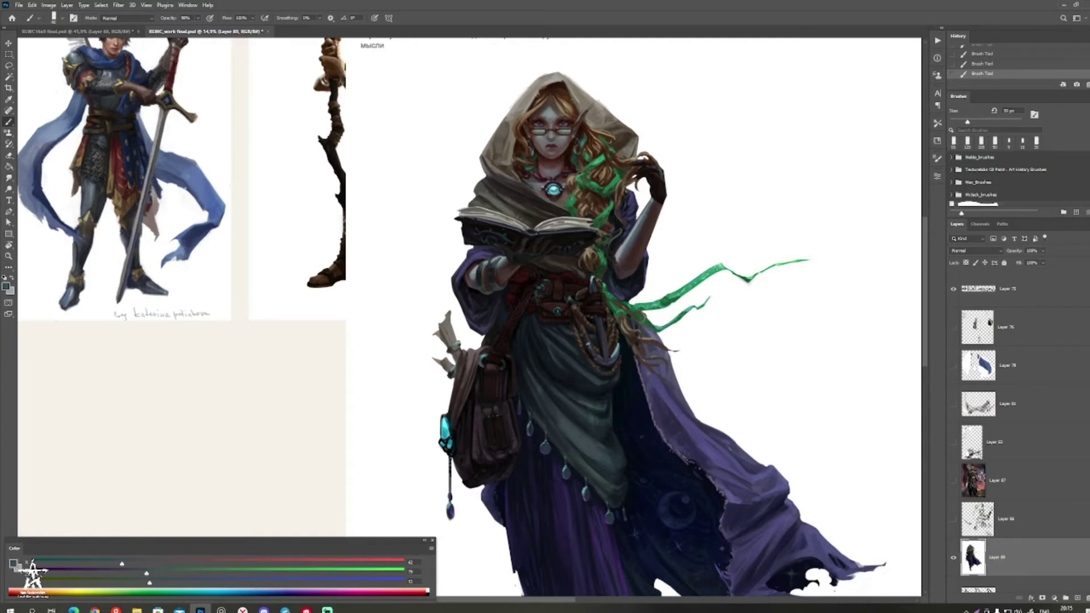
Step: Paint dark violet shading into the purple skirt below the teal wrap with a larger brush and sampled colours
{"action": "key", "text": "z"}
{"action": "mouse_move", "coordinate": [599, 324]}
{"action": "left_mouse_down"}
{"action": "mouse_move", "coordinate": [521, 324]}
{"action": "mouse_move", "coordinate": [530, 342]}
{"action": "mouse_move", "coordinate": [523, 296]}
{"action": "left_mouse_up"}
{"action": "key", "text": "z"}
{"action": "left_click_drag", "start_coordinate": [503, 401], "coordinate": [560, 400]}
{"action": "left_click", "coordinate": [559, 363], "text": "alt"}
{"action": "key", "text": "bracketright"}
{"action": "key", "text": "bracketright"}
{"action": "left_click_drag", "start_coordinate": [559, 306], "coordinate": [568, 346]}
{"action": "left_click", "coordinate": [562, 341], "text": "alt"}
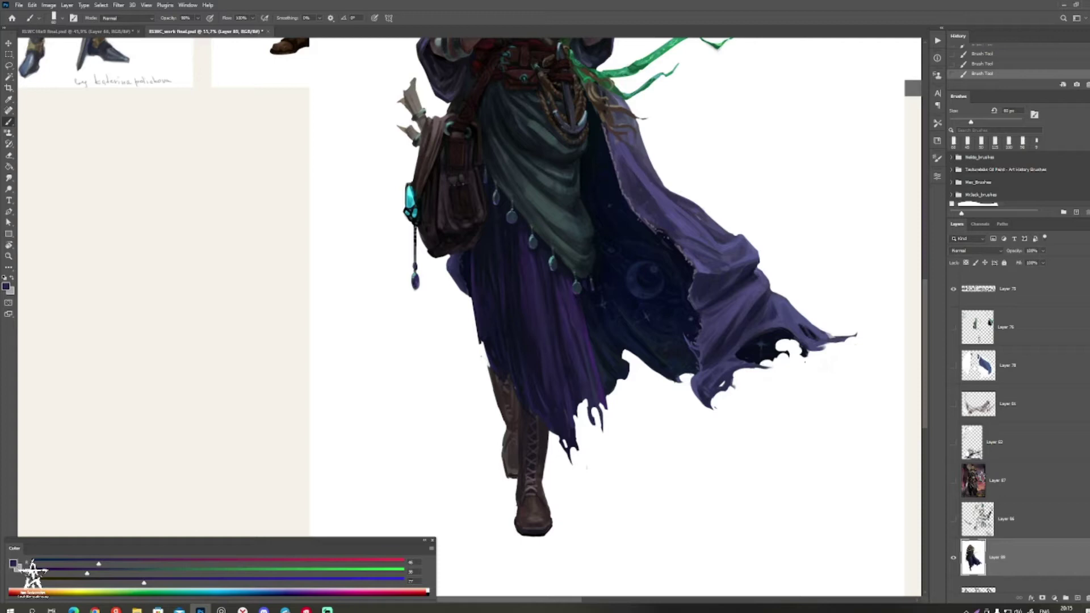
{"action": "left_click_drag", "start_coordinate": [574, 382], "coordinate": [578, 396]}
Step: Deepen the purple skirt's folds with a slightly smaller brush in darker sampled blue-violet tones
{"action": "key", "text": "bracketleft"}
{"action": "left_click", "coordinate": [546, 322], "text": "alt"}
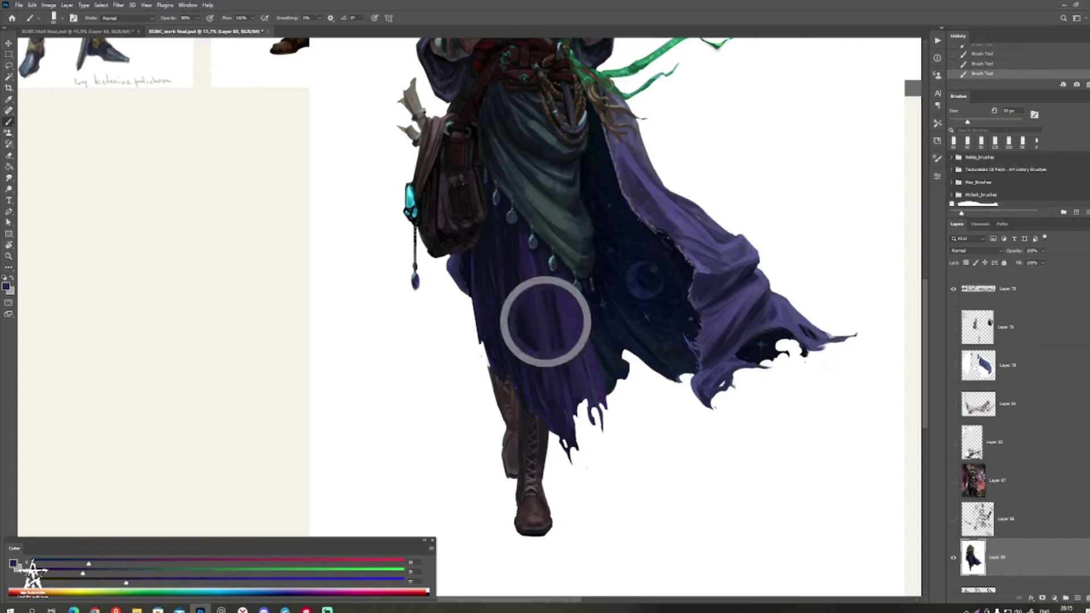
{"action": "left_click", "coordinate": [538, 332], "text": "alt"}
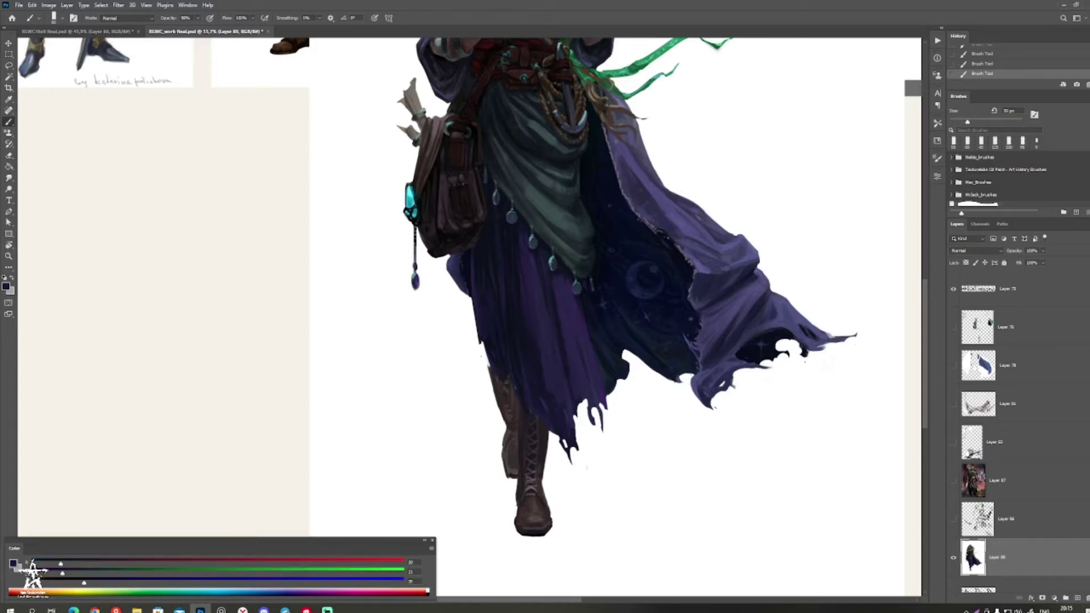
{"action": "left_click", "coordinate": [552, 300], "text": "alt"}
{"action": "left_click", "coordinate": [552, 317], "text": "alt"}
Step: Paint over the cloth draped on the elf's shoulder bag in brown tones sampled from it
{"action": "left_click_drag", "start_coordinate": [559, 380], "coordinate": [503, 380]}
{"action": "left_click", "coordinate": [559, 340], "text": "alt"}
{"action": "left_click_drag", "start_coordinate": [559, 341], "coordinate": [611, 461]}
{"action": "mouse_move", "coordinate": [552, 406]}
{"action": "left_mouse_down"}
{"action": "mouse_move", "coordinate": [526, 406]}
{"action": "mouse_move", "coordinate": [608, 405]}
{"action": "left_mouse_up"}
{"action": "left_click", "coordinate": [542, 361], "text": "alt"}
{"action": "key", "text": "bracketleft"}
{"action": "key", "text": "bracketleft"}
{"action": "left_click", "coordinate": [543, 362], "text": "alt"}
{"action": "left_click_drag", "start_coordinate": [538, 358], "coordinate": [539, 375]}
{"action": "left_click", "coordinate": [542, 368], "text": "alt"}
Step: Refine small details of the bag's draped cloth with a much smaller brush and repeatedly sampled tones
{"action": "key", "text": "bracketleft"}
{"action": "key", "text": "bracketleft"}
{"action": "key", "text": "bracketleft"}
{"action": "left_click", "coordinate": [544, 362], "text": "alt"}
{"action": "key", "text": "bracketleft"}
{"action": "left_click", "coordinate": [549, 356], "text": "alt"}
{"action": "left_click", "coordinate": [545, 361], "text": "alt"}
{"action": "left_click", "coordinate": [543, 366], "text": "alt"}
{"action": "key", "text": "bracketright"}
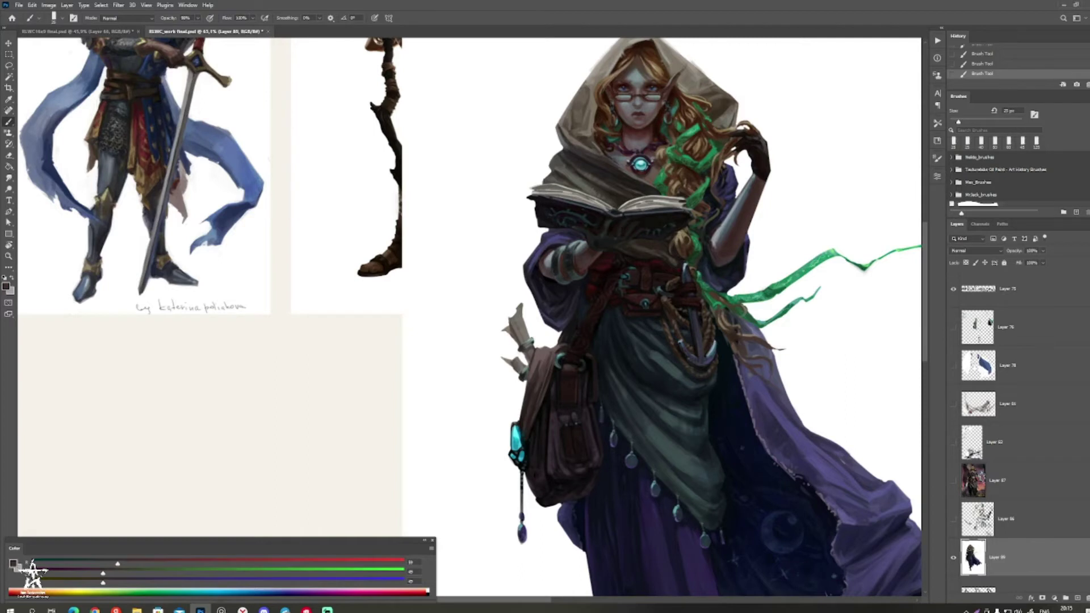
Step: Touch up the bag's draped cloth again with a sampled grey-brown and a larger brush
{"action": "left_click_drag", "start_coordinate": [559, 329], "coordinate": [462, 345]}
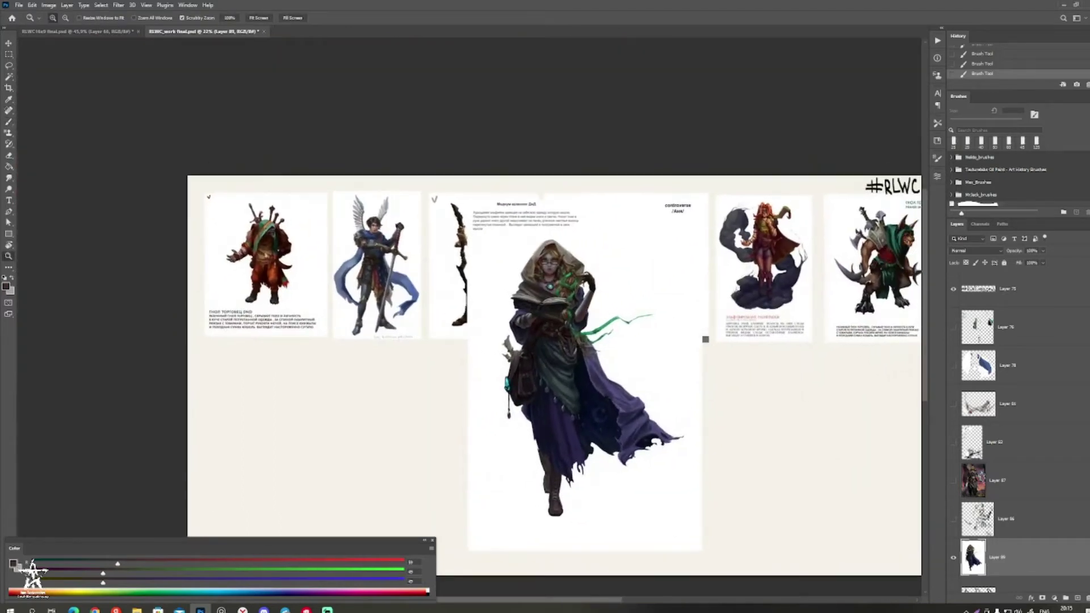
{"action": "mouse_move", "coordinate": [519, 321]}
{"action": "left_mouse_down"}
{"action": "mouse_move", "coordinate": [616, 321]}
{"action": "mouse_move", "coordinate": [578, 345]}
{"action": "left_mouse_up"}
{"action": "left_click", "coordinate": [488, 446], "text": "alt"}
{"action": "left_click_drag", "start_coordinate": [493, 338], "coordinate": [492, 347]}
{"action": "key", "text": "bracketright"}
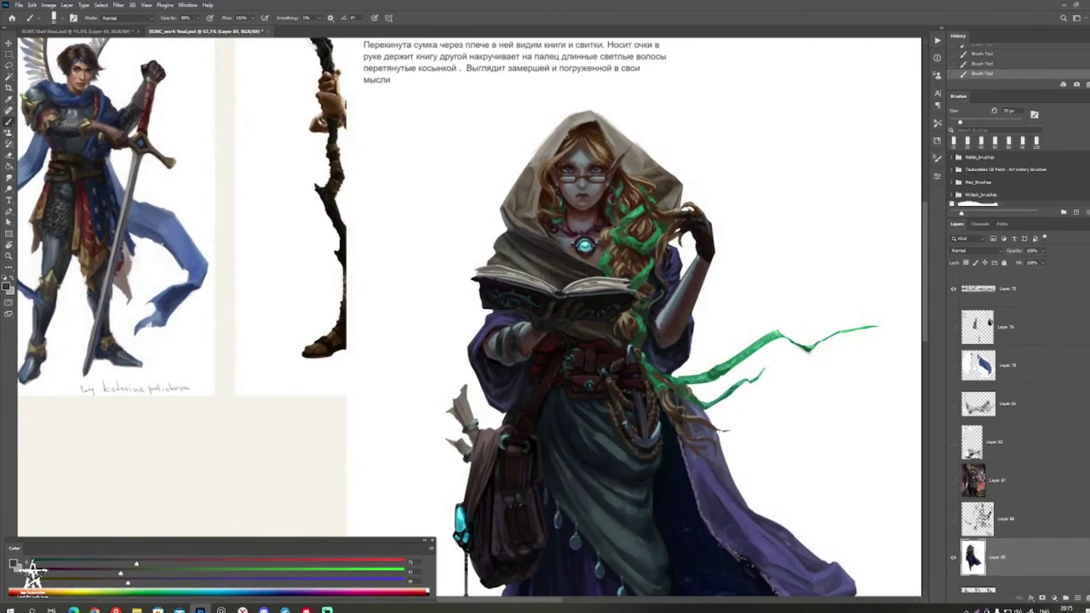
Step: Paint the fingers of the gloved hand supporting the open book with a smaller brush in a sampled dark brown
{"action": "left_click_drag", "start_coordinate": [570, 306], "coordinate": [462, 299]}
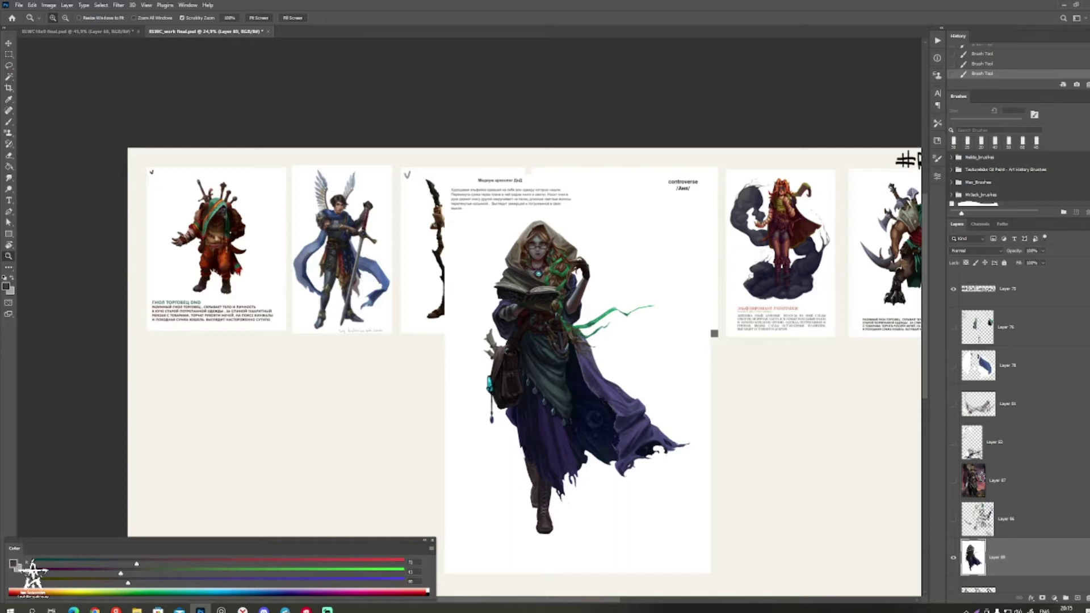
{"action": "left_click_drag", "start_coordinate": [535, 288], "coordinate": [656, 288]}
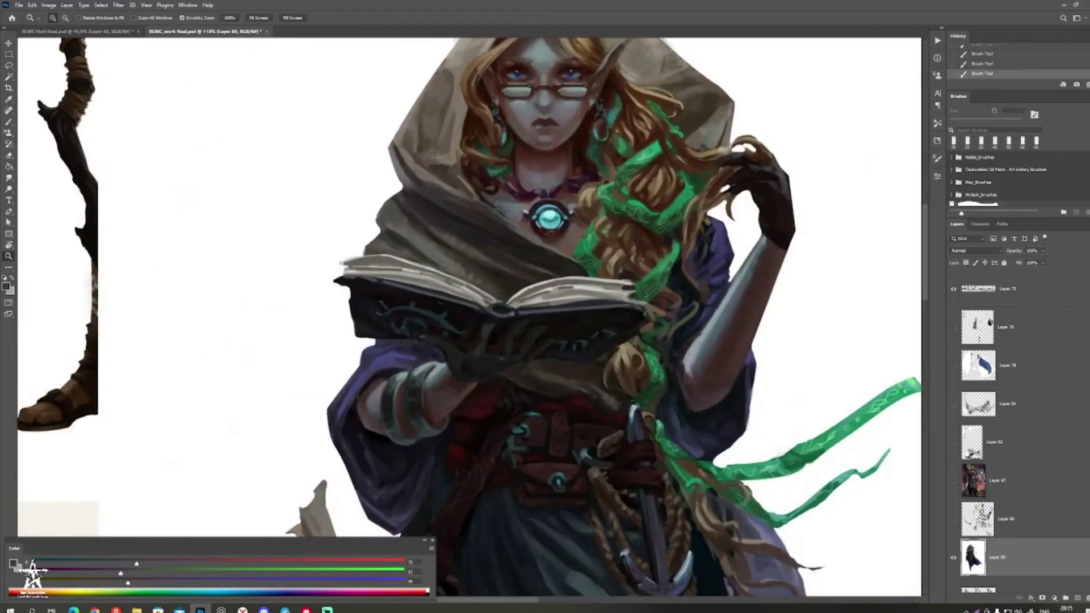
{"action": "left_click", "coordinate": [449, 389], "text": "alt"}
{"action": "key", "text": "bracketleft"}
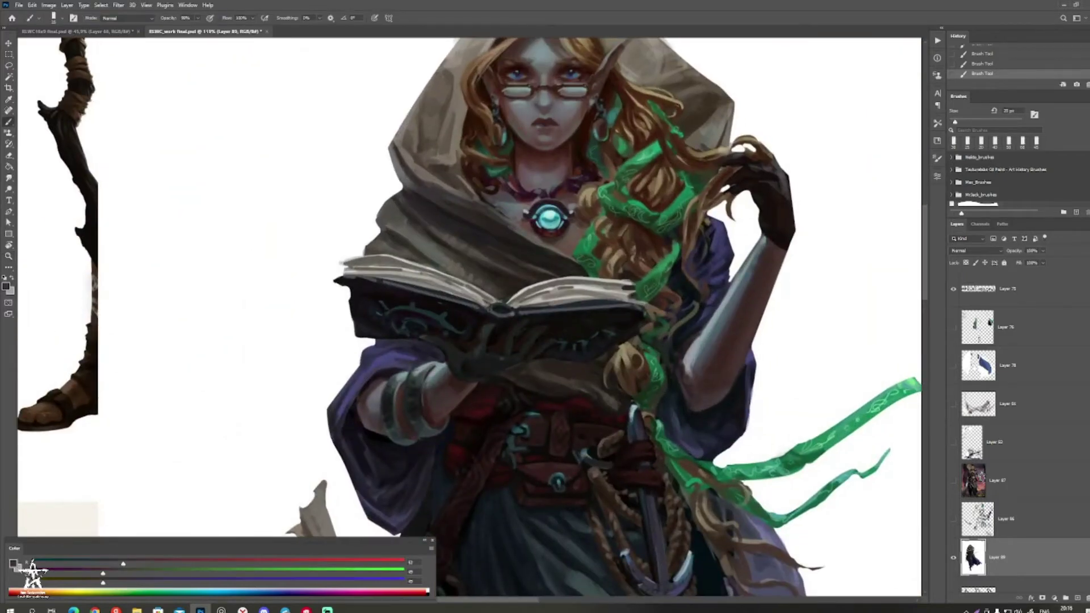
{"action": "mouse_move", "coordinate": [507, 341]}
{"action": "left_mouse_down"}
{"action": "mouse_move", "coordinate": [514, 328]}
{"action": "mouse_move", "coordinate": [532, 332]}
{"action": "left_mouse_up"}
{"action": "left_click_drag", "start_coordinate": [530, 343], "coordinate": [535, 337]}
{"action": "left_click_drag", "start_coordinate": [429, 347], "coordinate": [443, 339]}
Step: Examine the whole elf figure at several magnifications, from the hood, face and book hand down to the skirt, cloak and boots
{"action": "key", "text": "z"}
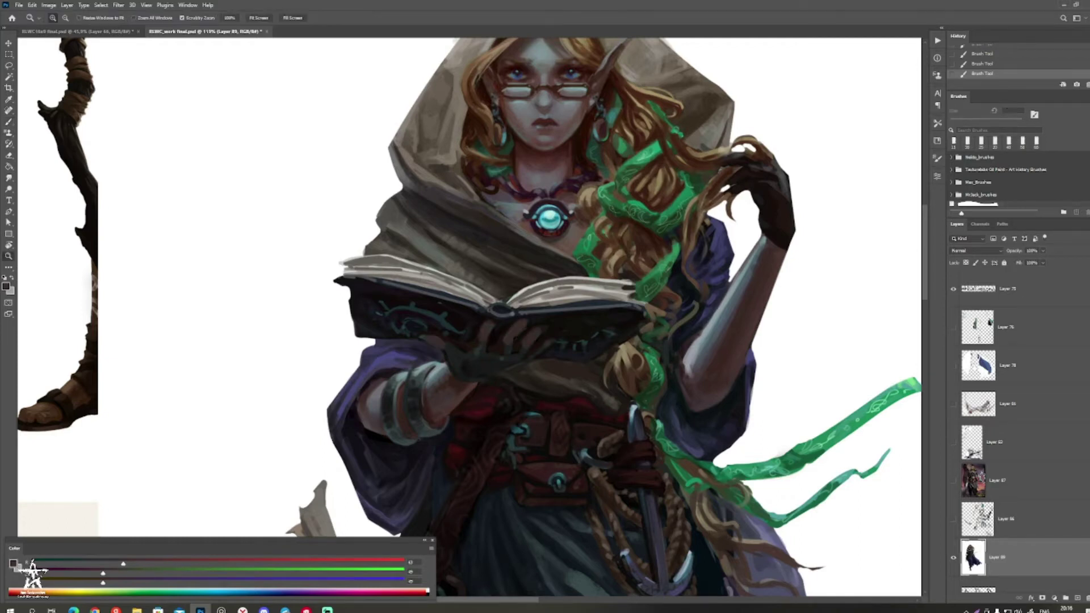
{"action": "left_click_drag", "start_coordinate": [511, 338], "coordinate": [443, 339]}
{"action": "left_click_drag", "start_coordinate": [656, 359], "coordinate": [684, 360]}
{"action": "left_click_drag", "start_coordinate": [545, 347], "coordinate": [518, 341]}
{"action": "left_click_drag", "start_coordinate": [479, 380], "coordinate": [446, 379]}
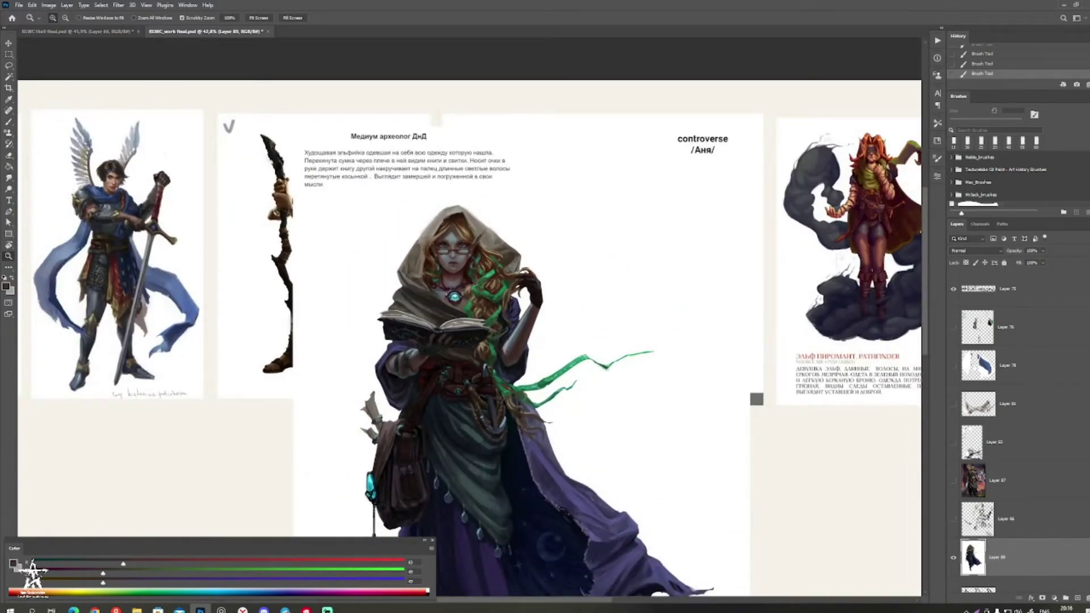
{"action": "left_click_drag", "start_coordinate": [445, 368], "coordinate": [492, 411]}
{"action": "left_click_drag", "start_coordinate": [598, 304], "coordinate": [574, 300]}
{"action": "left_click_drag", "start_coordinate": [573, 300], "coordinate": [620, 300]}
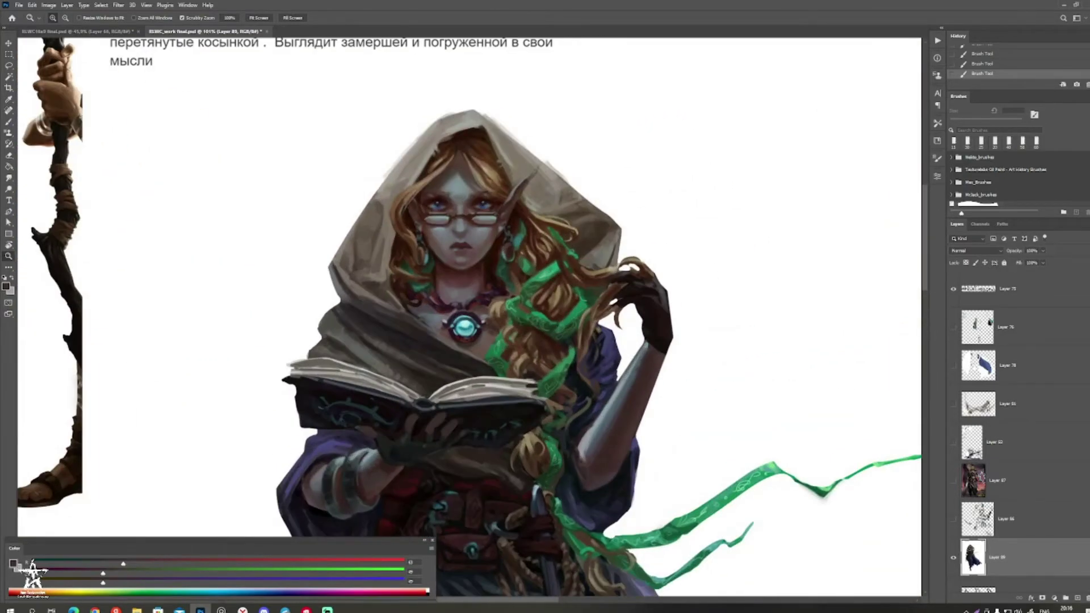
{"action": "left_click_drag", "start_coordinate": [620, 300], "coordinate": [723, 248]}
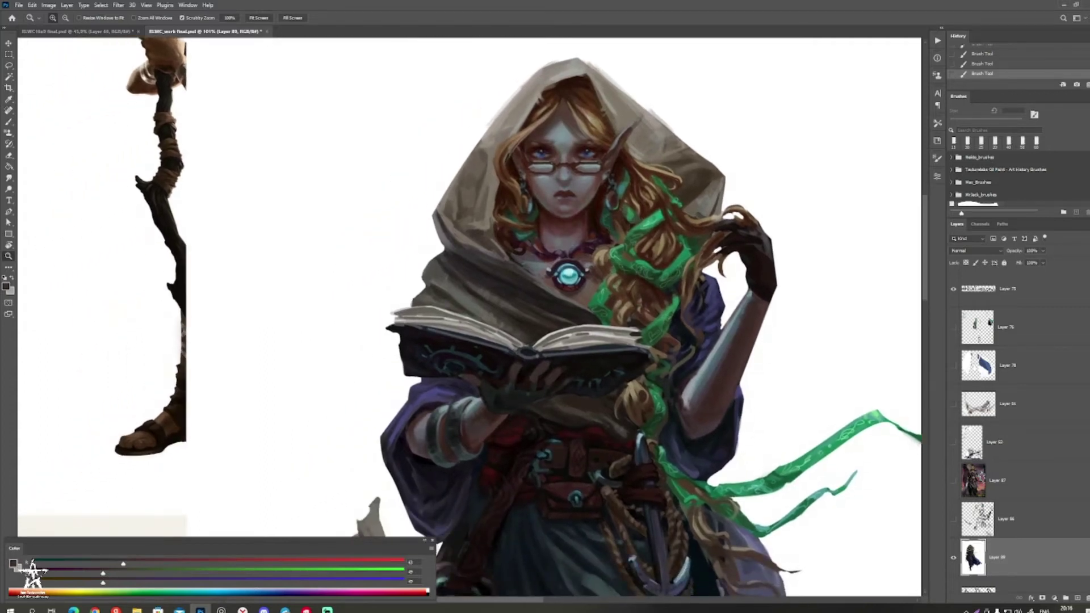
{"action": "left_click_drag", "start_coordinate": [501, 390], "coordinate": [469, 392]}
{"action": "left_click_drag", "start_coordinate": [469, 392], "coordinate": [408, 367]}
{"action": "left_click_drag", "start_coordinate": [408, 367], "coordinate": [428, 367]}
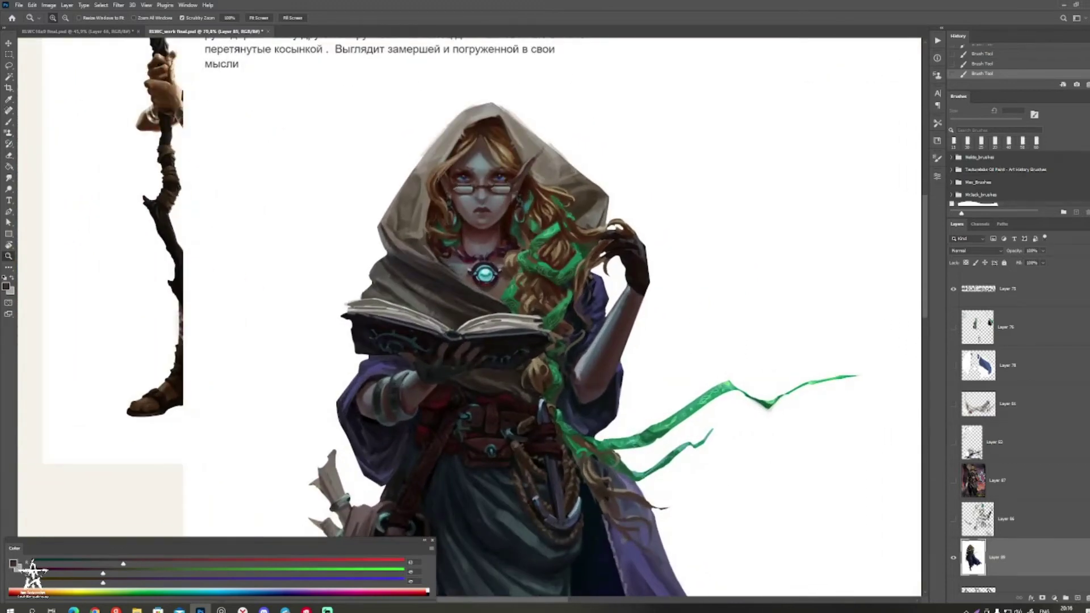
{"action": "left_click_drag", "start_coordinate": [513, 426], "coordinate": [448, 451]}
{"action": "left_click_drag", "start_coordinate": [500, 375], "coordinate": [468, 399]}
{"action": "left_click_drag", "start_coordinate": [468, 398], "coordinate": [536, 399]}
{"action": "left_click_drag", "start_coordinate": [431, 432], "coordinate": [575, 298]}
{"action": "left_click_drag", "start_coordinate": [566, 393], "coordinate": [503, 393]}
{"action": "left_click_drag", "start_coordinate": [528, 426], "coordinate": [415, 339]}
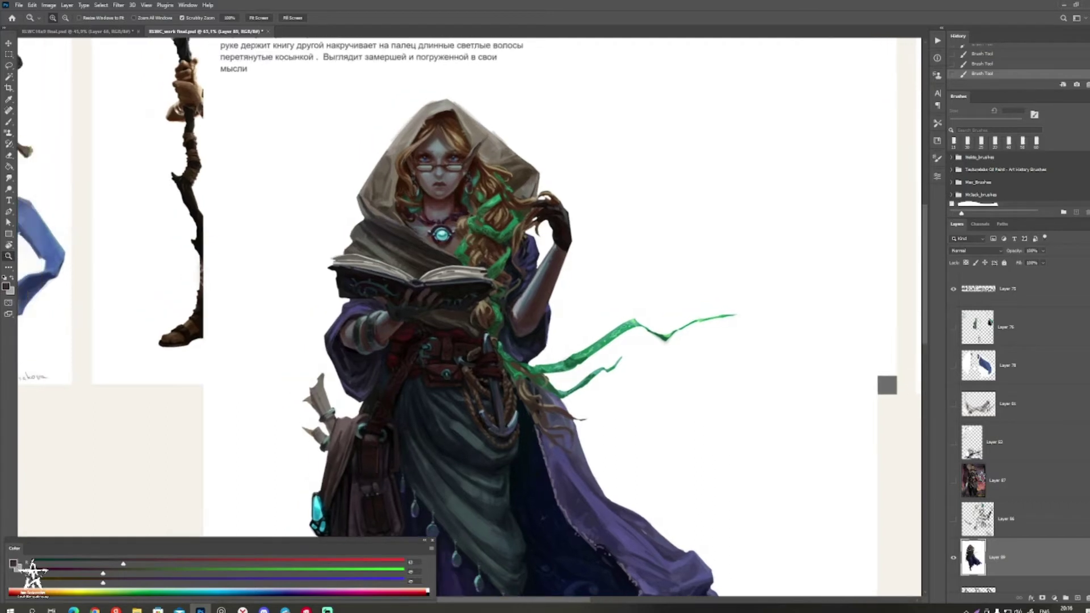
{"action": "left_click_drag", "start_coordinate": [497, 409], "coordinate": [482, 292]}
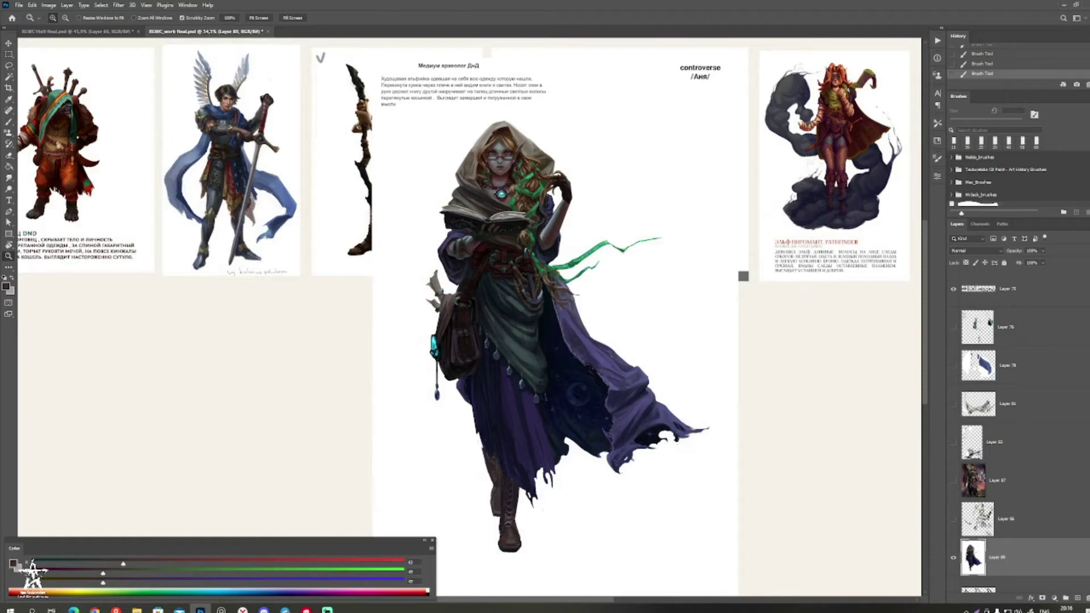
{"action": "left_click_drag", "start_coordinate": [525, 522], "coordinate": [596, 481]}
{"action": "left_click_drag", "start_coordinate": [503, 379], "coordinate": [510, 472]}
{"action": "left_click_drag", "start_coordinate": [510, 473], "coordinate": [482, 472]}
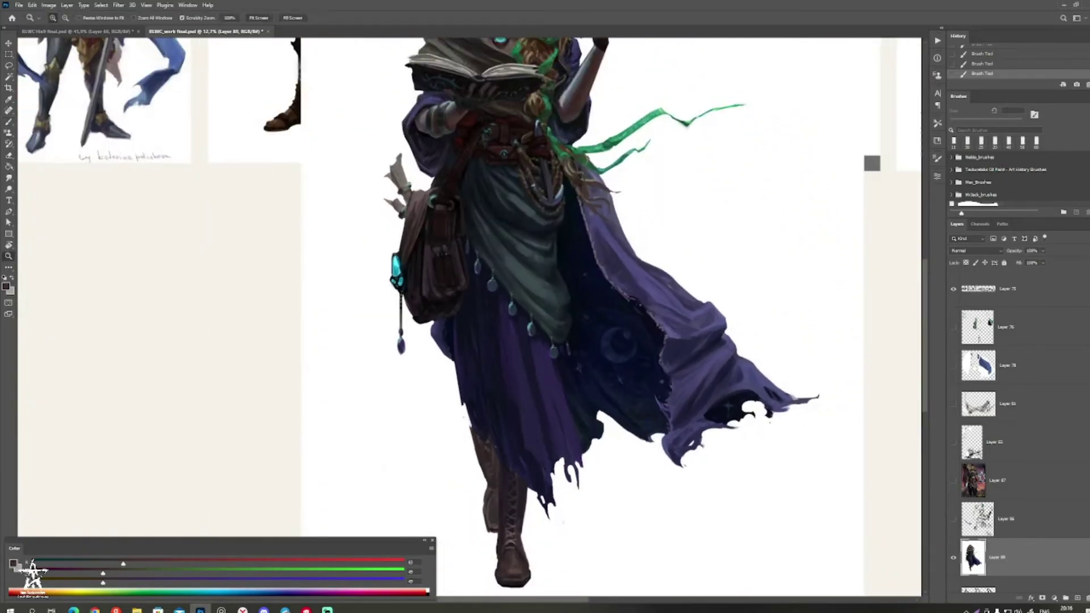
{"action": "left_click_drag", "start_coordinate": [494, 398], "coordinate": [541, 378]}
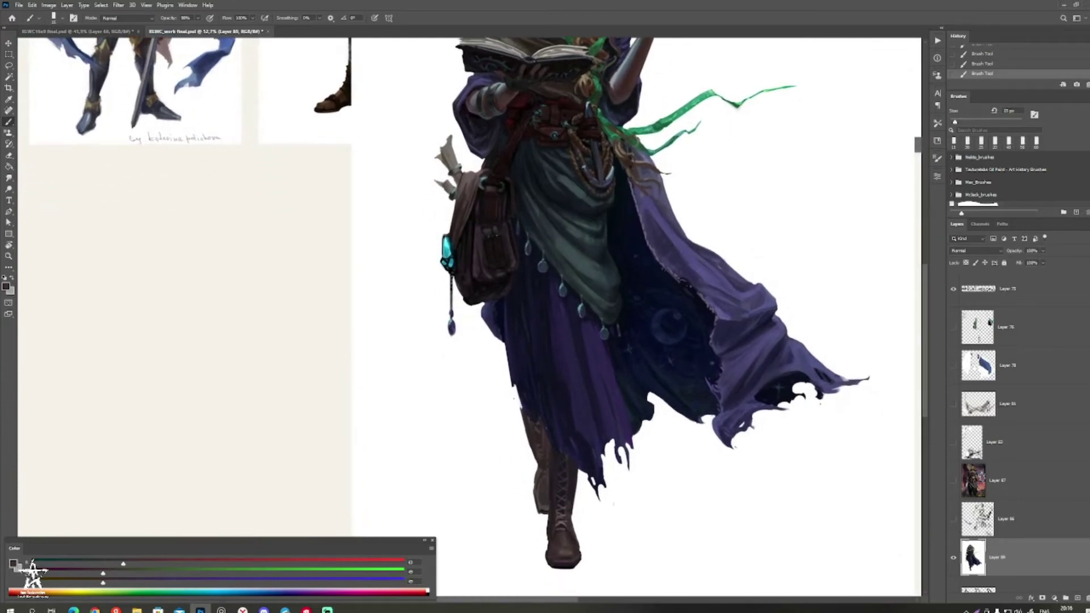
Step: Try a near-black brush stroke sampled from the figure around the elf's lower skirt and boots, and undo it
{"action": "left_click", "coordinate": [620, 177], "text": "alt"}
{"action": "left_click_drag", "start_coordinate": [619, 256], "coordinate": [666, 385]}
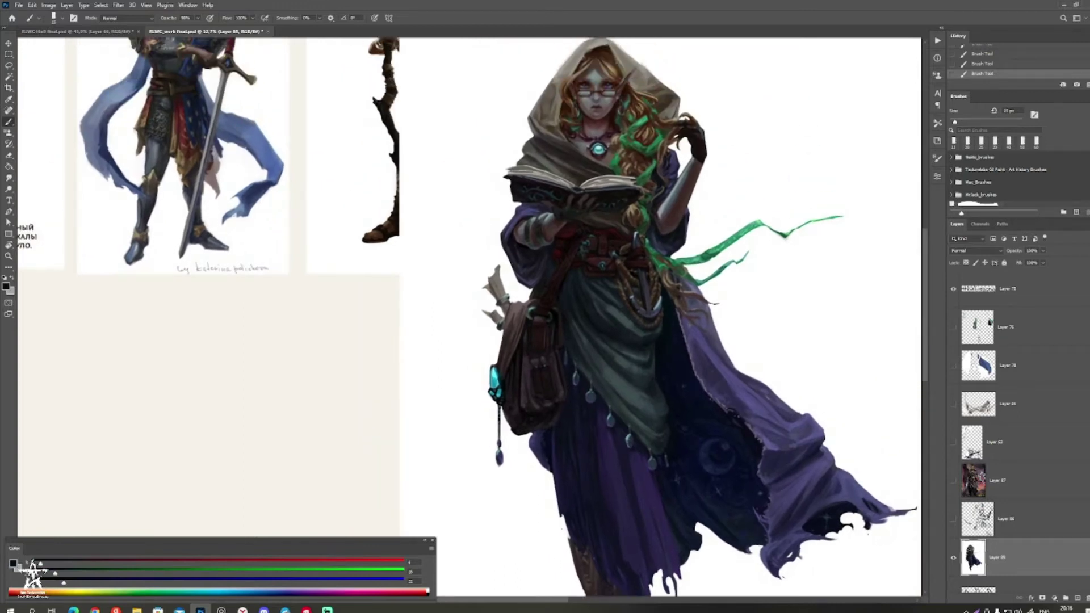
{"action": "scroll", "coordinate": [469, 317], "scroll_direction": "down", "scroll_amount": 6}
{"action": "scroll", "coordinate": [469, 317], "scroll_direction": "right", "scroll_amount": 2}
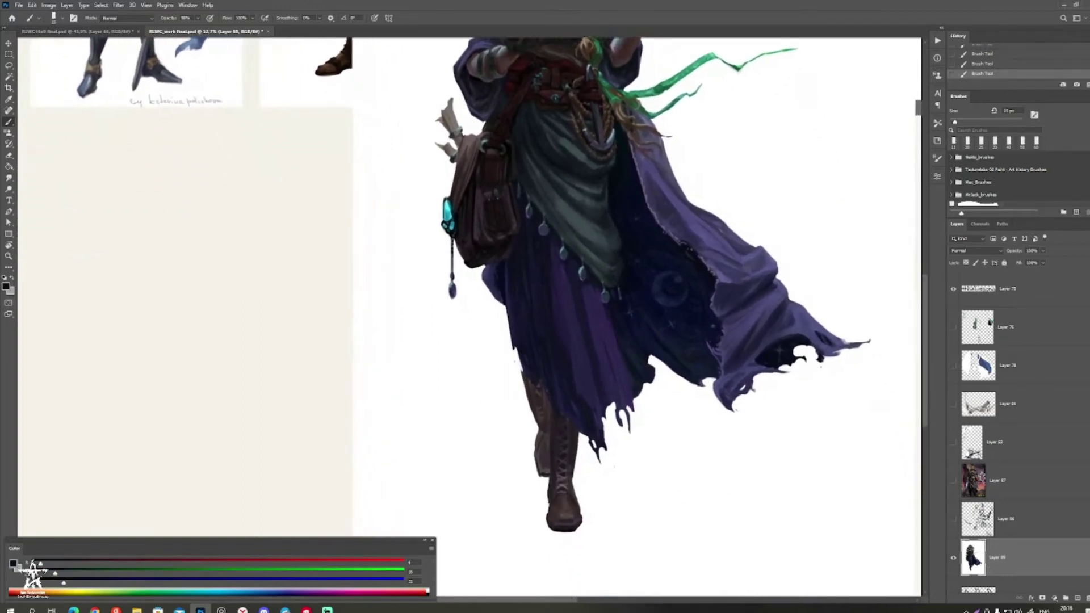
{"action": "mouse_move", "coordinate": [597, 444]}
{"action": "left_mouse_down"}
{"action": "mouse_move", "coordinate": [482, 435]}
{"action": "mouse_move", "coordinate": [507, 353]}
{"action": "mouse_move", "coordinate": [426, 338]}
{"action": "left_mouse_up"}
{"action": "left_click_drag", "start_coordinate": [485, 379], "coordinate": [577, 399]}
{"action": "key", "text": "ctrl+z"}
{"action": "mouse_move", "coordinate": [549, 344]}
{"action": "left_mouse_down"}
{"action": "mouse_move", "coordinate": [530, 383]}
{"action": "mouse_move", "coordinate": [548, 383]}
{"action": "left_mouse_up"}
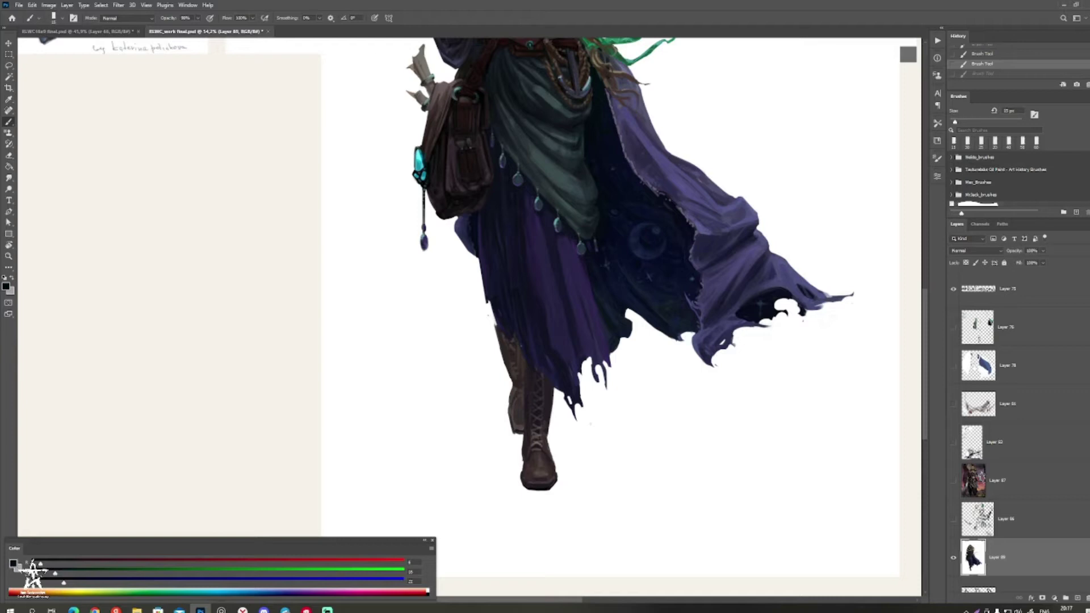
{"action": "left_click_drag", "start_coordinate": [596, 340], "coordinate": [627, 358]}
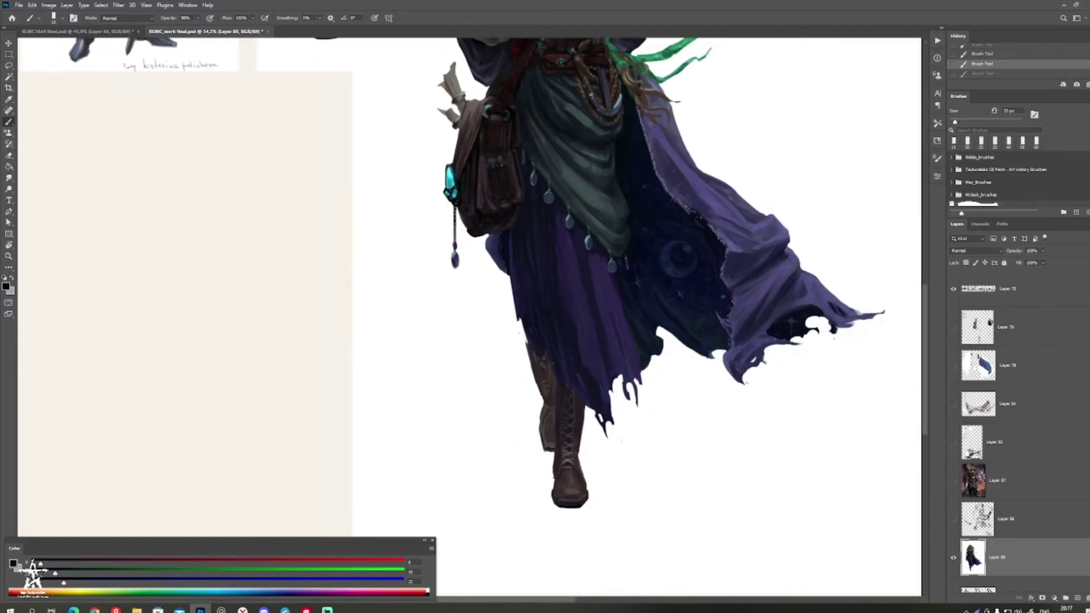
{"action": "left_click_drag", "start_coordinate": [567, 301], "coordinate": [622, 377]}
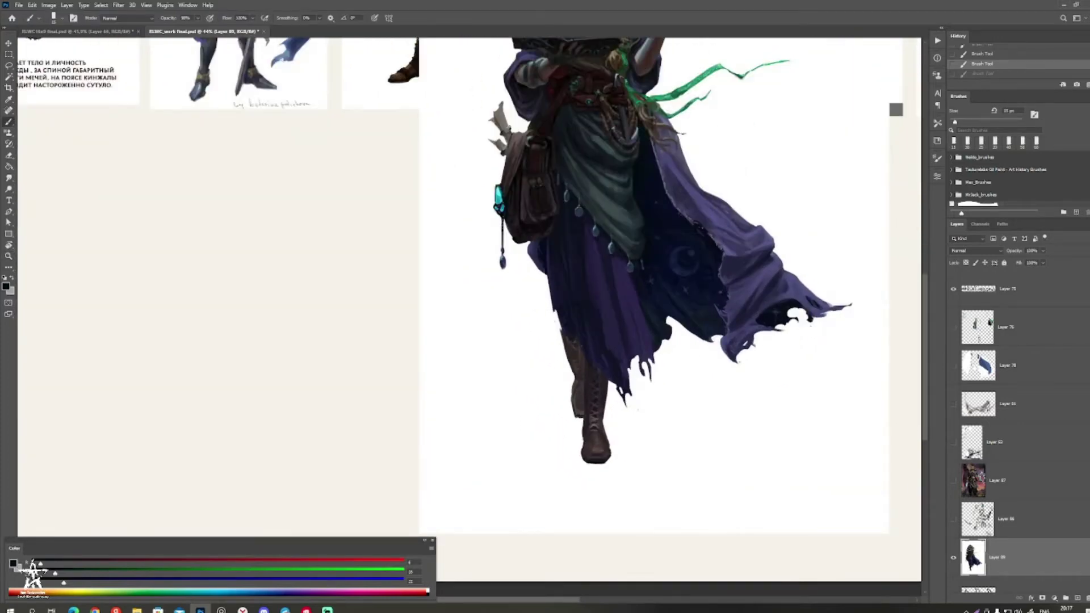
Step: Add a dark accent beside the boots under the skirt hem with a sampled near-black and a larger brush
{"action": "left_click", "coordinate": [550, 156], "text": "alt"}
{"action": "key", "text": "bracketright"}
{"action": "left_click_drag", "start_coordinate": [608, 385], "coordinate": [612, 392]}
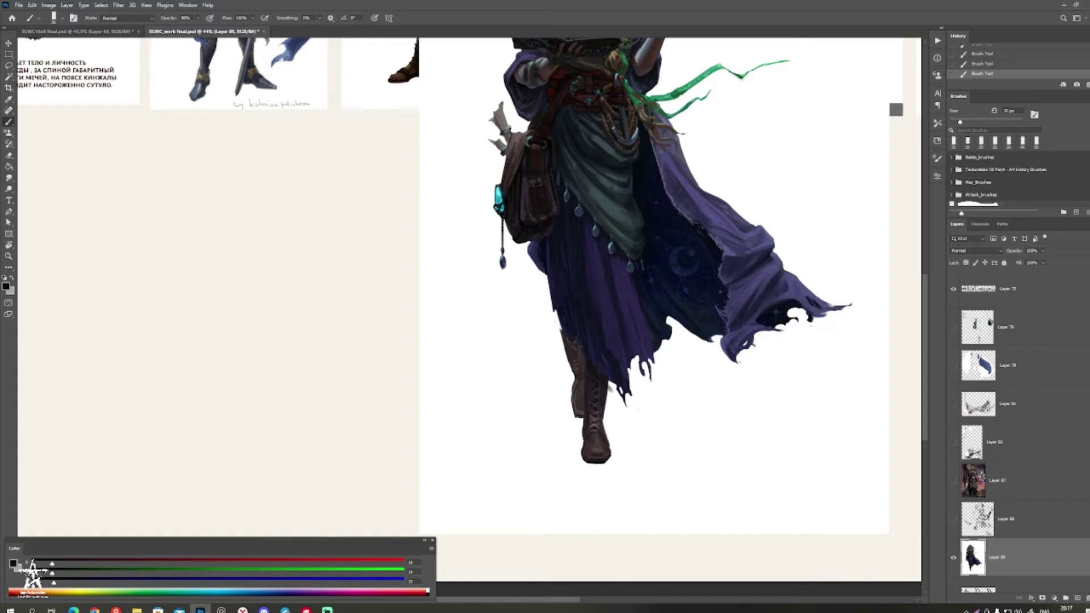
{"action": "key", "text": "bracketright"}
{"action": "mouse_move", "coordinate": [586, 362]}
{"action": "left_mouse_down"}
{"action": "mouse_move", "coordinate": [585, 393]}
{"action": "mouse_move", "coordinate": [534, 423]}
{"action": "left_mouse_up"}
Step: Paint over the hooded elf's front boot with a larger brush, sampling its dark brown tones
{"action": "key", "text": "z"}
{"action": "left_click_drag", "start_coordinate": [595, 440], "coordinate": [658, 440]}
{"action": "key", "text": "b"}
{"action": "key", "text": "bracketright"}
{"action": "mouse_move", "coordinate": [592, 436]}
{"action": "left_mouse_down"}
{"action": "mouse_move", "coordinate": [602, 437]}
{"action": "mouse_move", "coordinate": [595, 419]}
{"action": "mouse_move", "coordinate": [537, 410]}
{"action": "mouse_move", "coordinate": [584, 410]}
{"action": "left_mouse_up"}
{"action": "key", "text": "bracketright"}
{"action": "left_click", "coordinate": [591, 429], "text": "alt"}
{"action": "left_click", "coordinate": [597, 419], "text": "alt"}
{"action": "key", "text": "z"}
{"action": "left_click_drag", "start_coordinate": [591, 392], "coordinate": [591, 448]}
{"action": "left_click_drag", "start_coordinate": [594, 450], "coordinate": [538, 474]}
{"action": "key", "text": "b"}
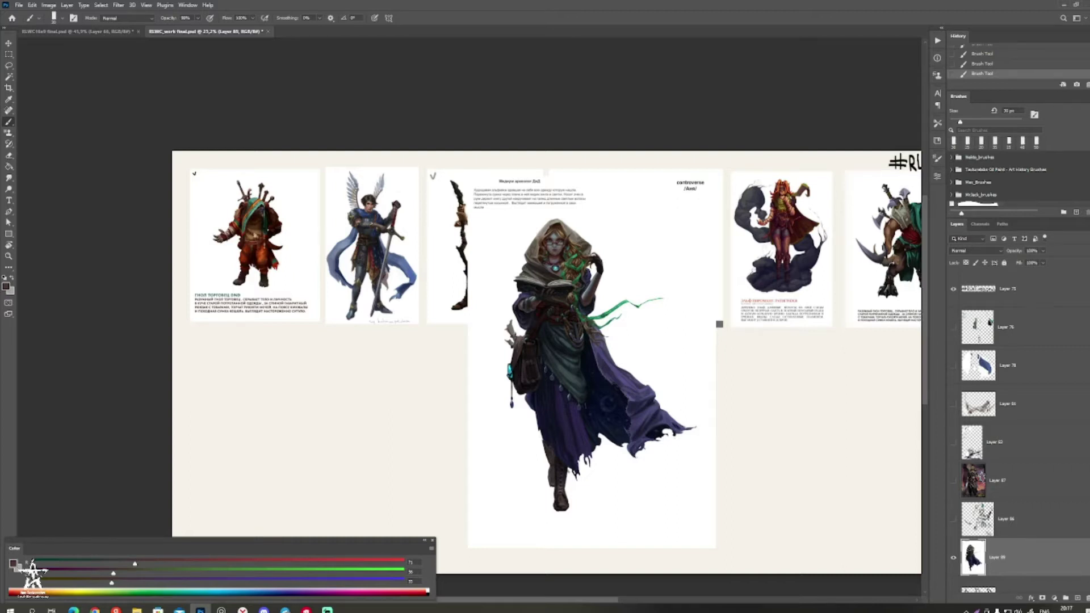
Step: Paste a copy of the hooded elf sheet beside the original and check both in the grayscale proof view
{"action": "key", "text": "ctrl+v"}
{"action": "key", "text": "v"}
{"action": "mouse_move", "coordinate": [607, 445]}
{"action": "left_mouse_down"}
{"action": "mouse_move", "coordinate": [560, 437]}
{"action": "mouse_move", "coordinate": [429, 447]}
{"action": "left_mouse_up"}
{"action": "key", "text": "ctrl+y"}
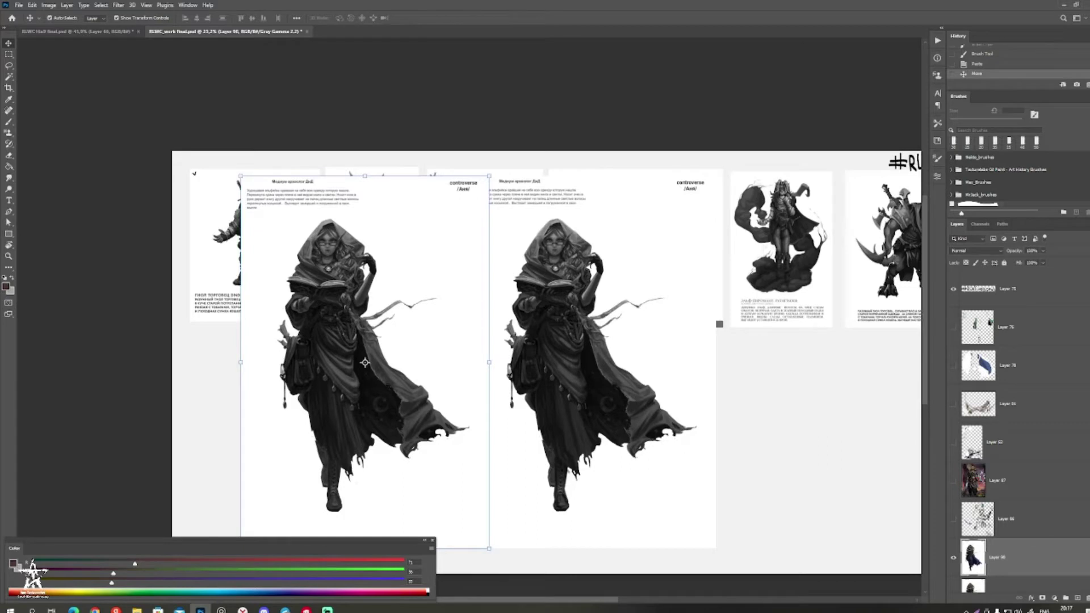
{"action": "key", "text": "ctrl+y"}
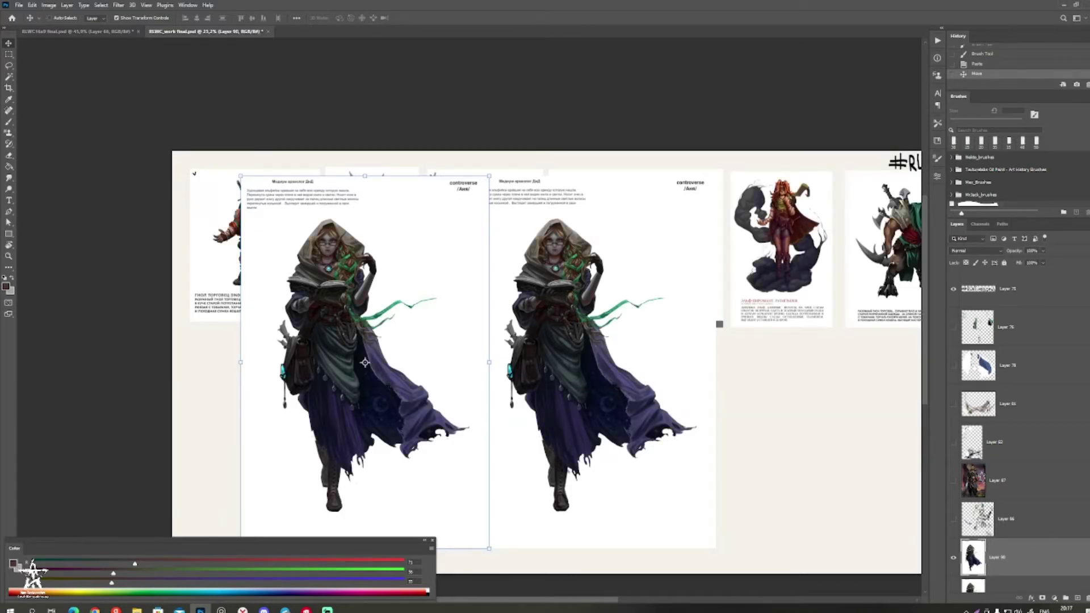
Step: Hide the original elf sheet's layer and scale the pasted copy into the second row, beneath the gnoll merchant entry
{"action": "scroll", "coordinate": [1022, 431], "scroll_direction": "down", "scroll_amount": 3}
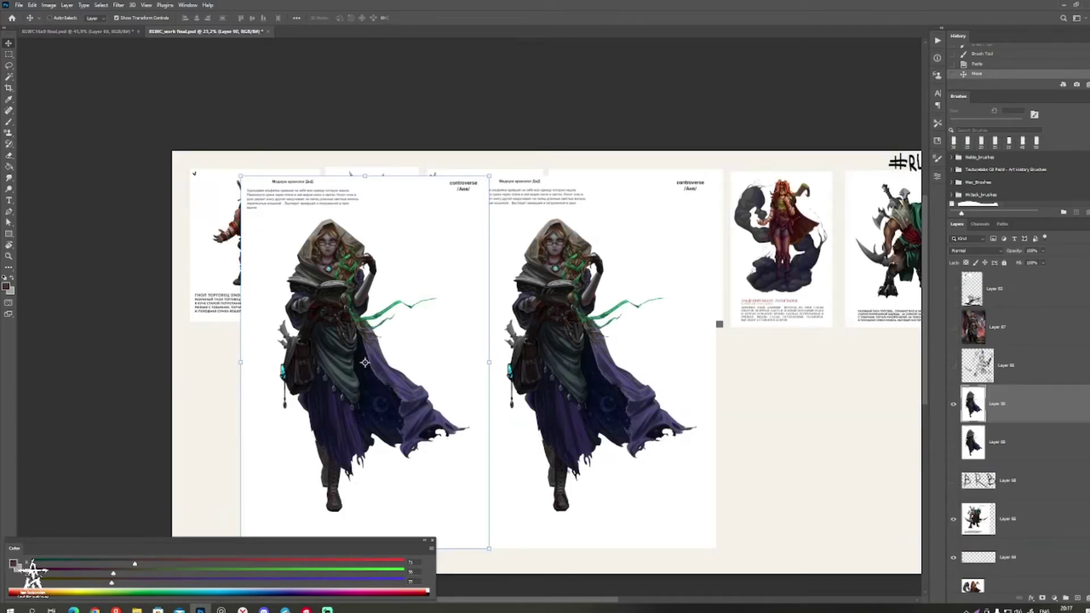
{"action": "left_click", "coordinate": [954, 442]}
{"action": "left_click_drag", "start_coordinate": [511, 363], "coordinate": [551, 301]}
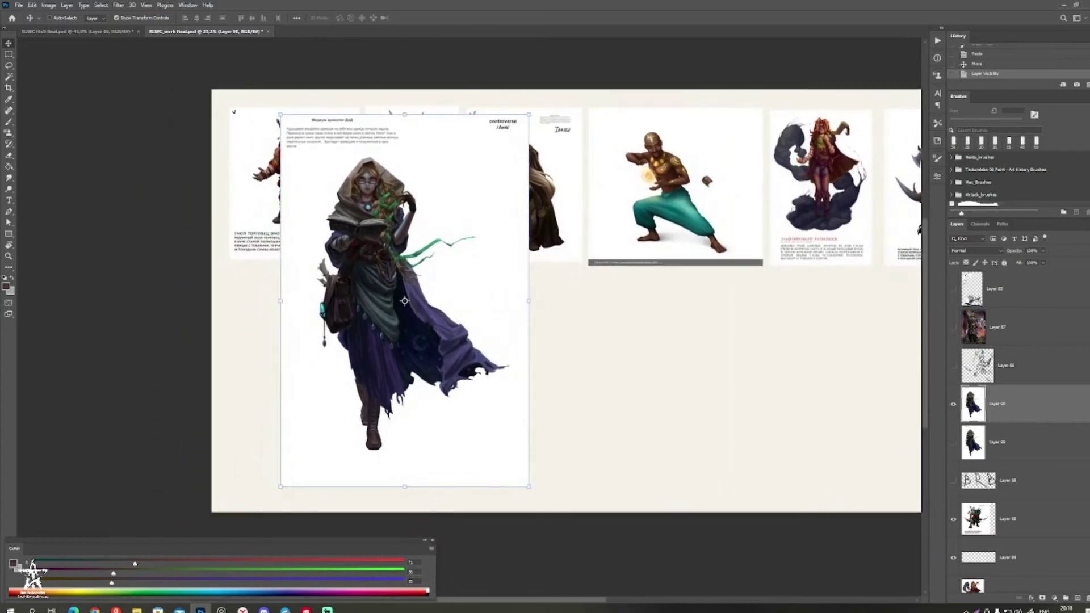
{"action": "left_click_drag", "start_coordinate": [280, 115], "coordinate": [385, 270]}
{"action": "left_click_drag", "start_coordinate": [392, 273], "coordinate": [231, 249]}
{"action": "left_click_drag", "start_coordinate": [296, 356], "coordinate": [141, 356]}
{"action": "left_click_drag", "start_coordinate": [214, 464], "coordinate": [182, 407]}
{"action": "left_click_drag", "start_coordinate": [136, 335], "coordinate": [134, 339]}
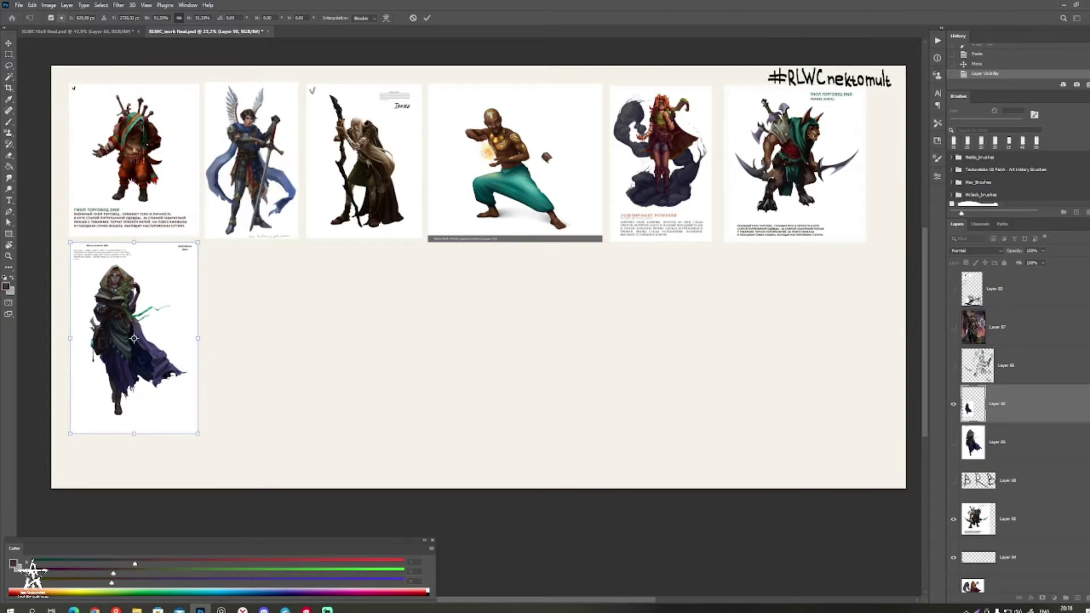
{"action": "key", "text": "Return"}
{"action": "key", "text": "b"}
{"action": "mouse_move", "coordinate": [454, 318]}
{"action": "left_mouse_down"}
{"action": "mouse_move", "coordinate": [364, 343]}
{"action": "mouse_move", "coordinate": [436, 350]}
{"action": "left_mouse_up"}
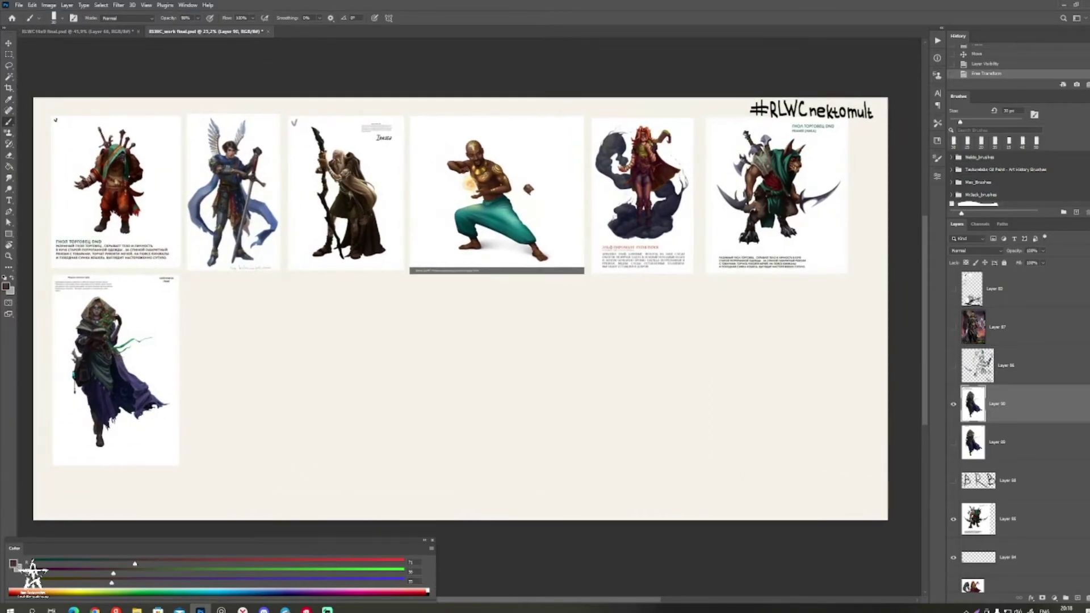
Step: Paste the artwork of the blue-haired elf with flaming hands onto the board beside the hooded elf entry
{"action": "key", "text": "alt+Tab"}
{"action": "left_click", "coordinate": [454, 352]}
{"action": "left_click_drag", "start_coordinate": [454, 352], "coordinate": [594, 380]}
{"action": "key", "text": "ctrl+v"}
{"action": "left_click_drag", "start_coordinate": [511, 341], "coordinate": [628, 394]}
{"action": "left_click_drag", "start_coordinate": [744, 346], "coordinate": [798, 410]}
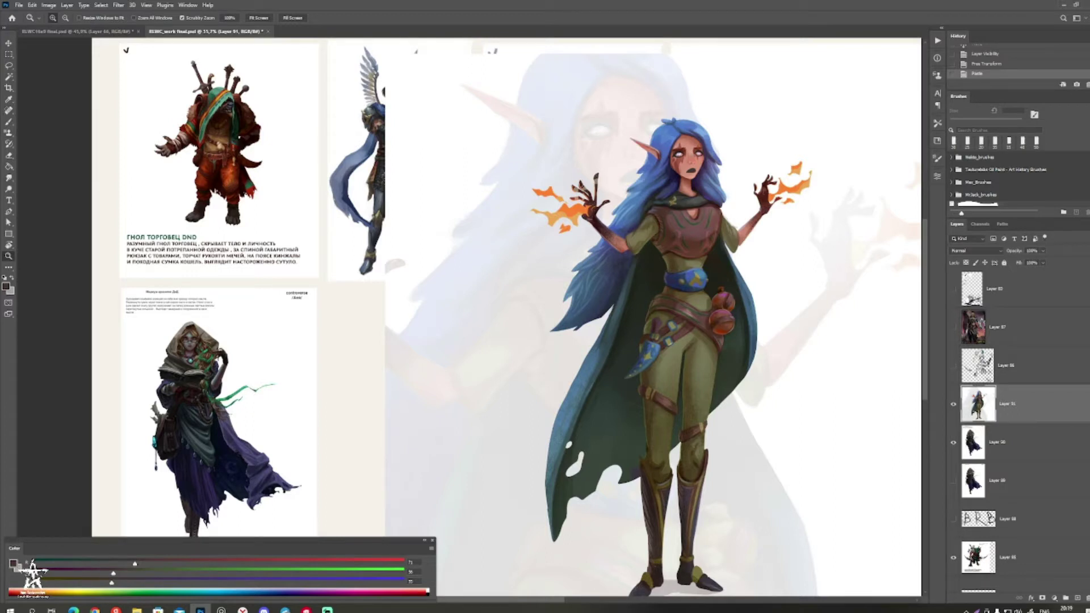
Step: Toggle the blue-haired elf's layer off and on and examine the whole sheet in context with the other entries
{"action": "left_click_drag", "start_coordinate": [1007, 404], "coordinate": [1008, 426]}
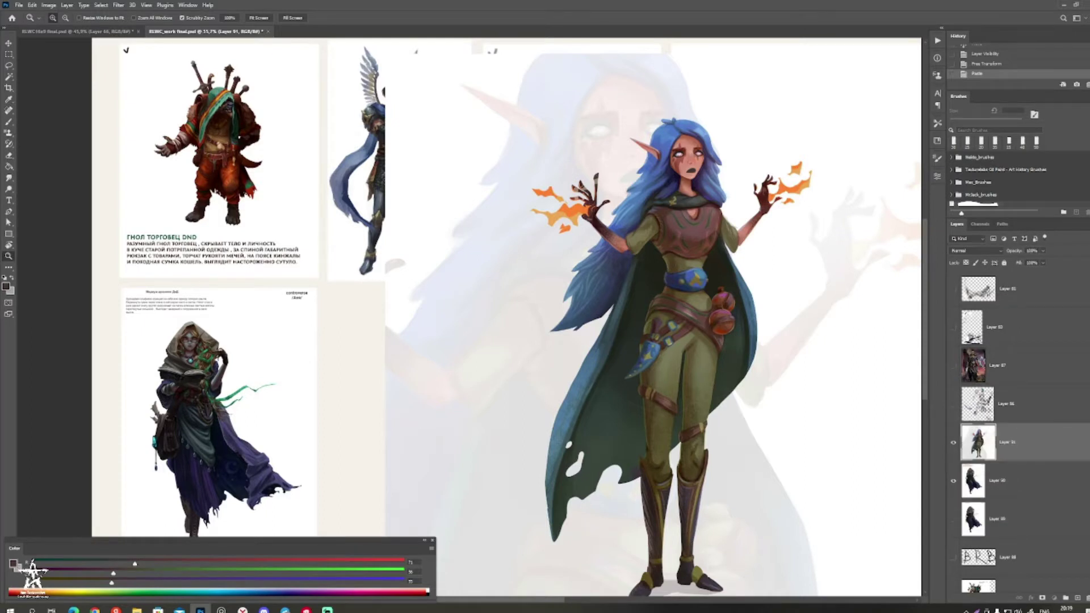
{"action": "left_click", "coordinate": [953, 443]}
{"action": "left_click", "coordinate": [953, 442]}
{"action": "left_click_drag", "start_coordinate": [534, 295], "coordinate": [504, 333]}
{"action": "left_click_drag", "start_coordinate": [732, 318], "coordinate": [778, 315]}
{"action": "left_click_drag", "start_coordinate": [624, 306], "coordinate": [633, 342]}
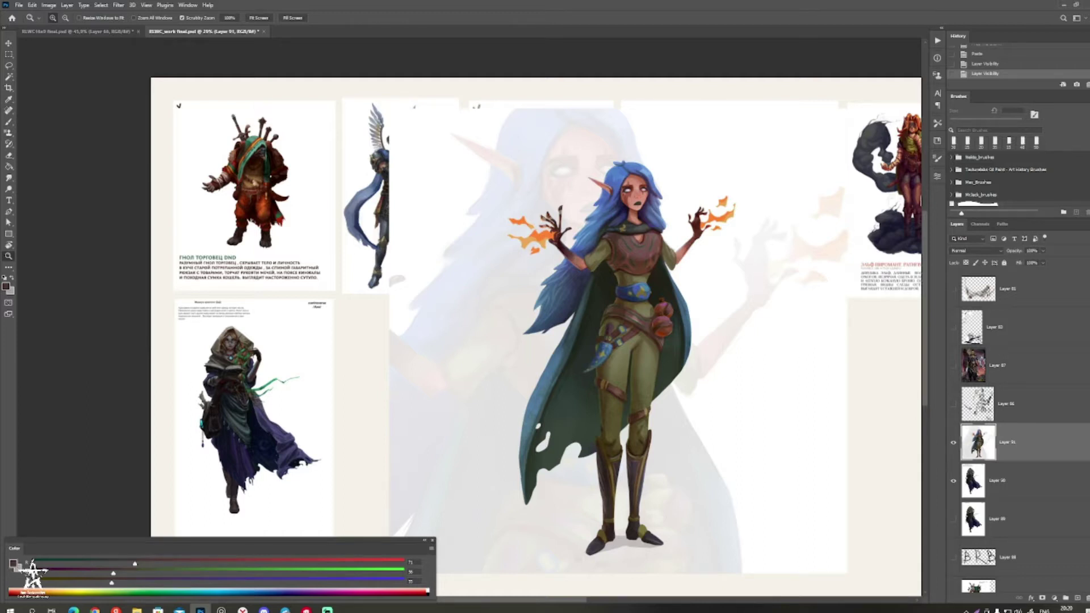
{"action": "left_click_drag", "start_coordinate": [534, 318], "coordinate": [579, 331]}
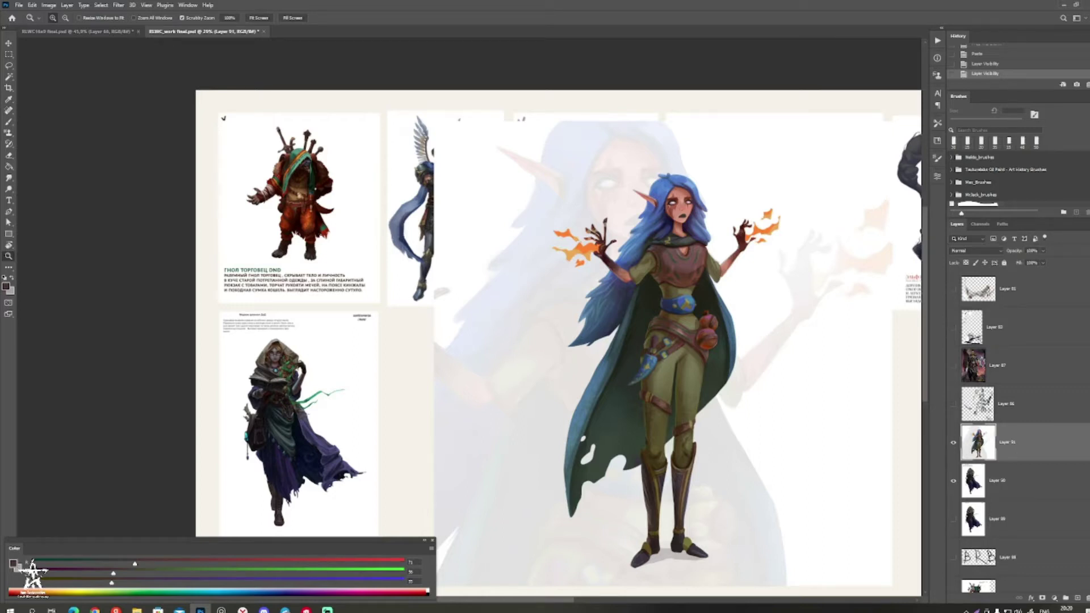
{"action": "left_click_drag", "start_coordinate": [812, 289], "coordinate": [701, 266]}
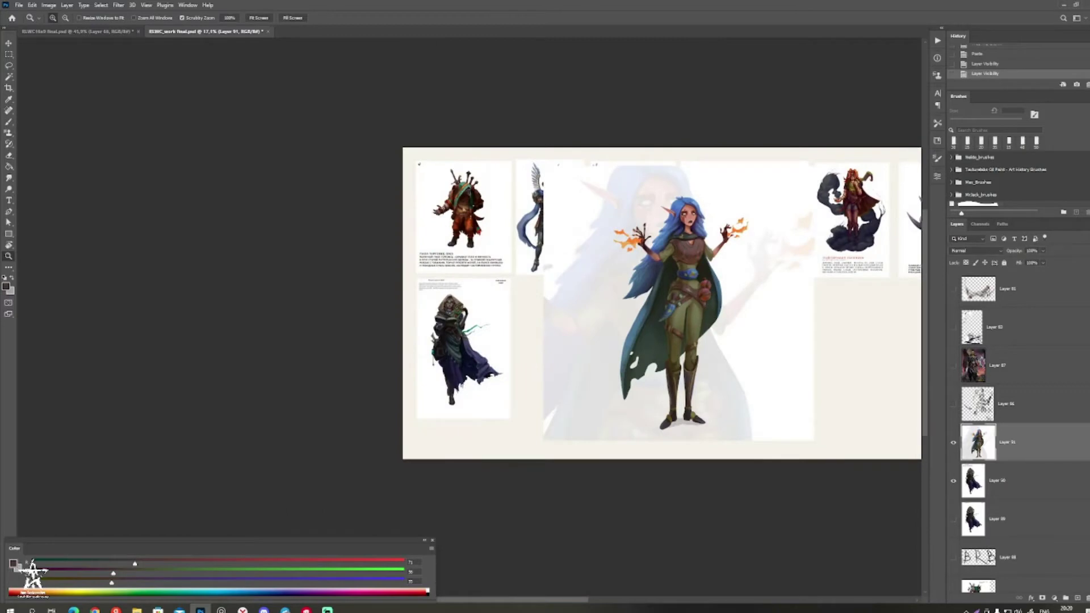
{"action": "scroll", "coordinate": [850, 271], "scroll_direction": "up", "scroll_amount": 1}
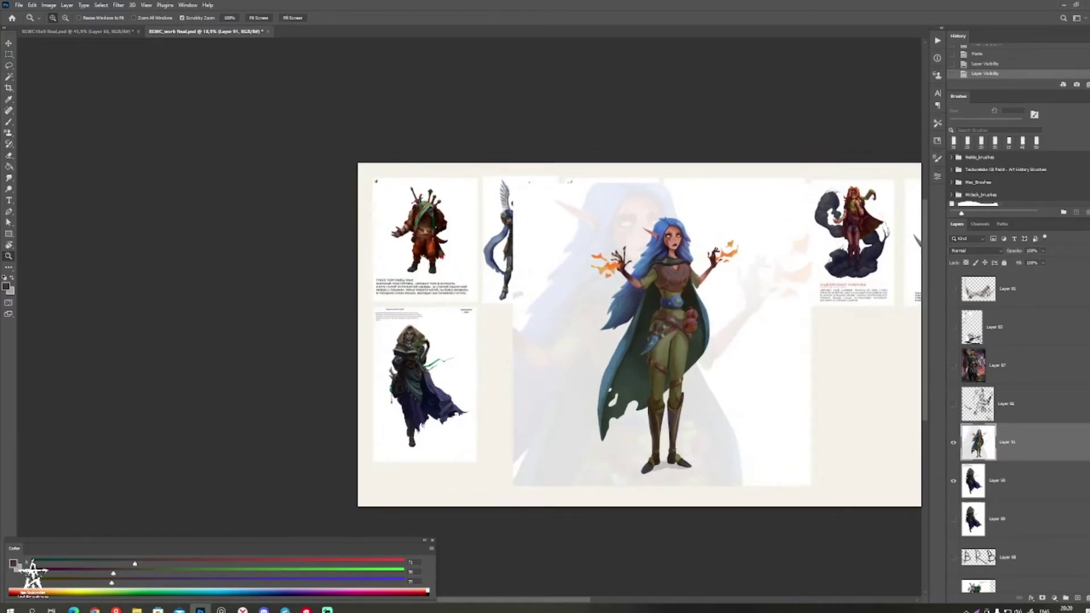
Step: Examine the blue-haired elf up close, covering her face, flaming hands, belt, cloak and legs, and at full-figure size
{"action": "left_click_drag", "start_coordinate": [685, 226], "coordinate": [824, 229]}
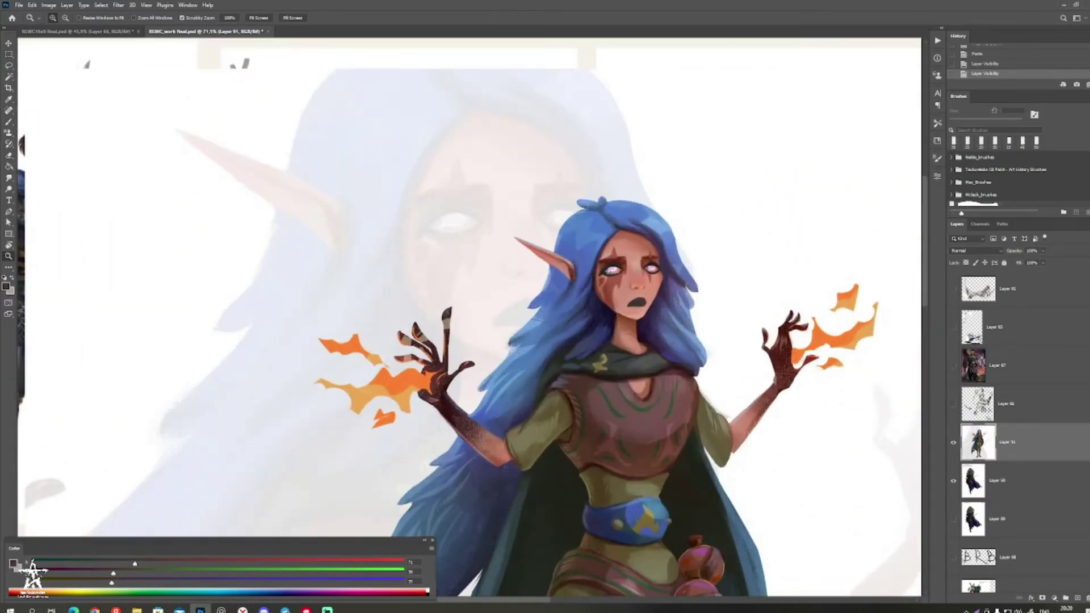
{"action": "scroll", "coordinate": [686, 220], "scroll_direction": "down", "scroll_amount": 5}
{"action": "scroll", "coordinate": [686, 221], "scroll_direction": "up", "scroll_amount": 4}
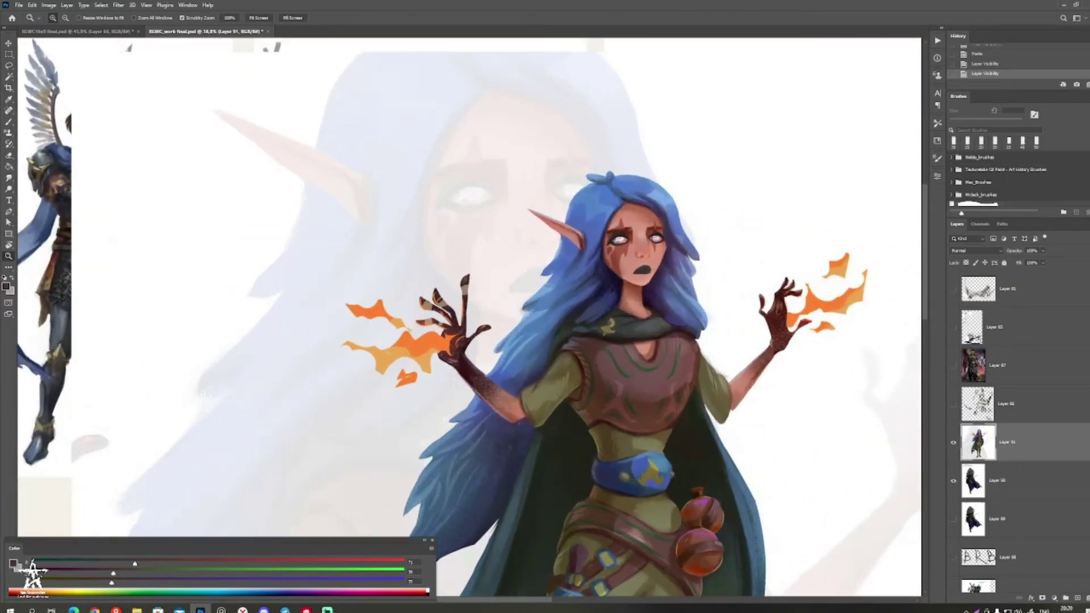
{"action": "left_click_drag", "start_coordinate": [686, 318], "coordinate": [610, 198]}
{"action": "left_click_drag", "start_coordinate": [737, 255], "coordinate": [788, 157]}
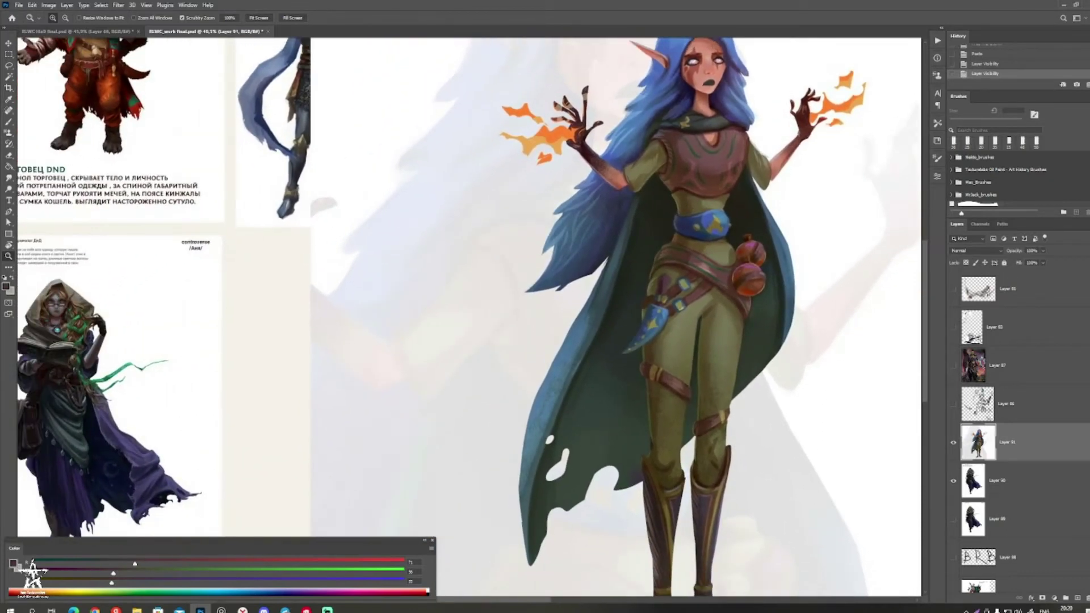
{"action": "left_click_drag", "start_coordinate": [788, 158], "coordinate": [639, 143]}
{"action": "left_click_drag", "start_coordinate": [750, 261], "coordinate": [795, 363]}
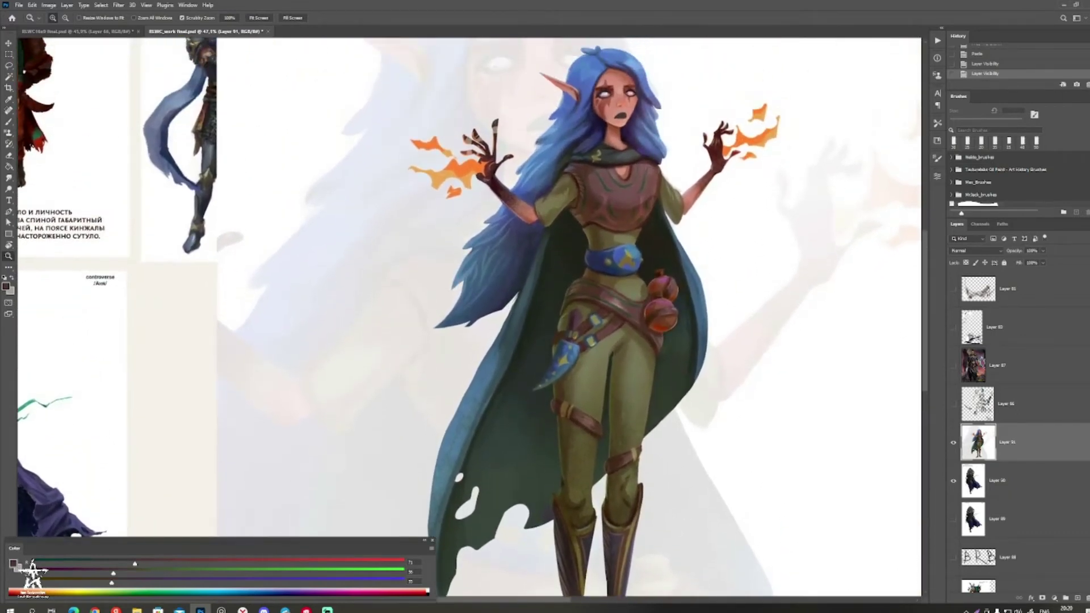
{"action": "scroll", "coordinate": [647, 340], "scroll_direction": "down", "scroll_amount": 3}
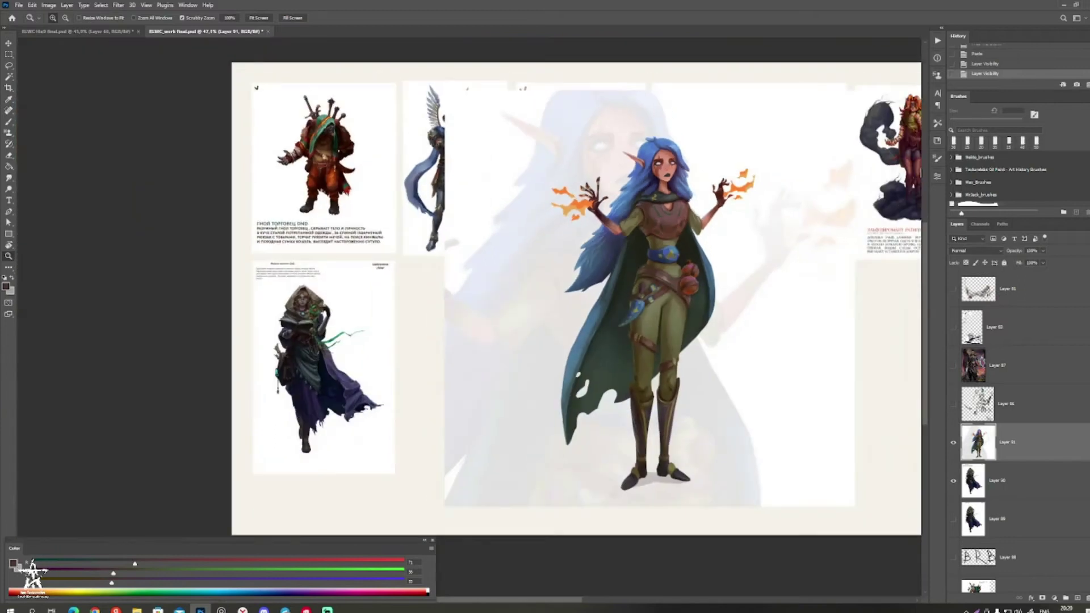
{"action": "scroll", "coordinate": [642, 204], "scroll_direction": "up", "scroll_amount": 3}
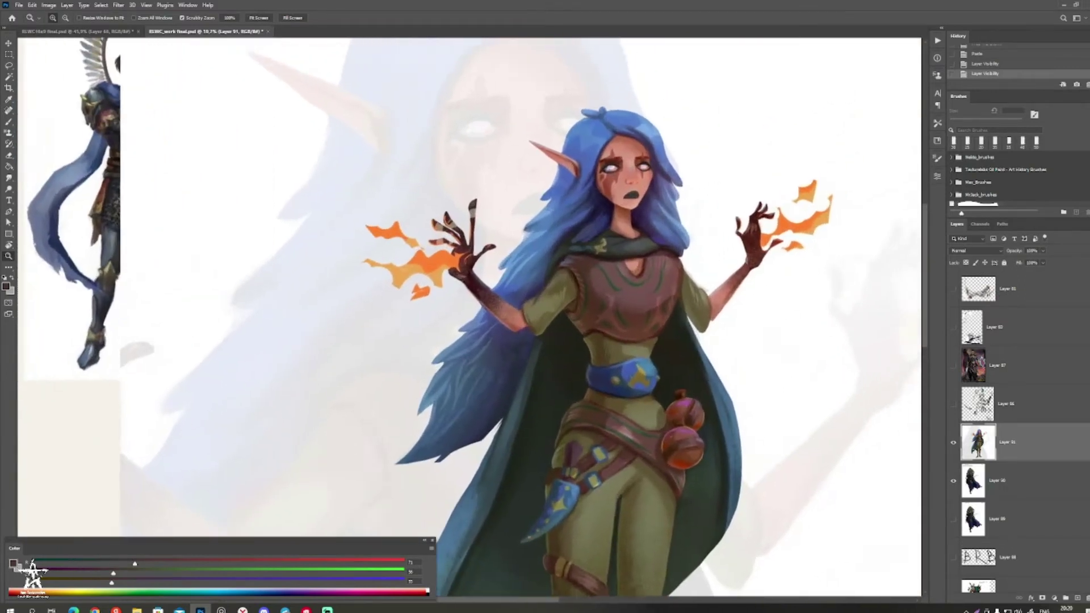
{"action": "scroll", "coordinate": [699, 187], "scroll_direction": "down", "scroll_amount": 3}
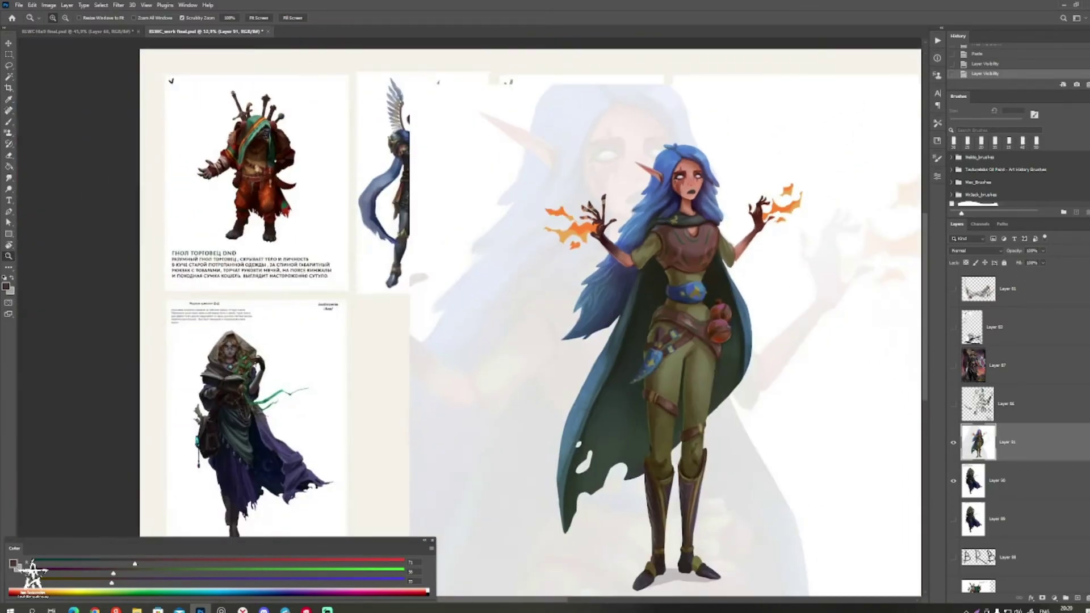
{"action": "left_click_drag", "start_coordinate": [653, 250], "coordinate": [642, 260]}
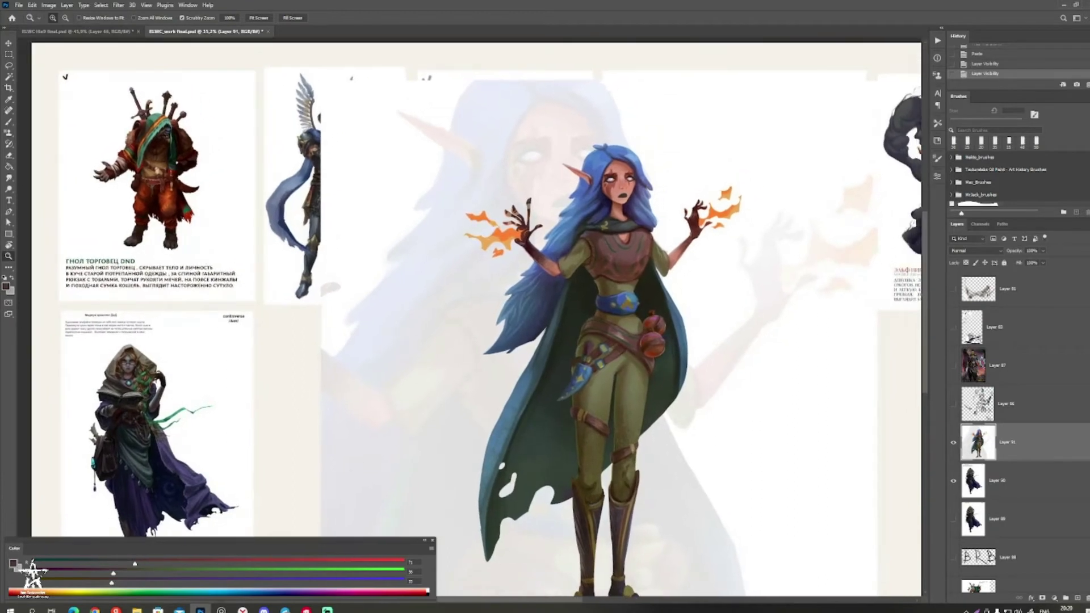
Step: Create a new layer above the blue-haired elf and set its blending mode to Hard Light
{"action": "key", "text": "b"}
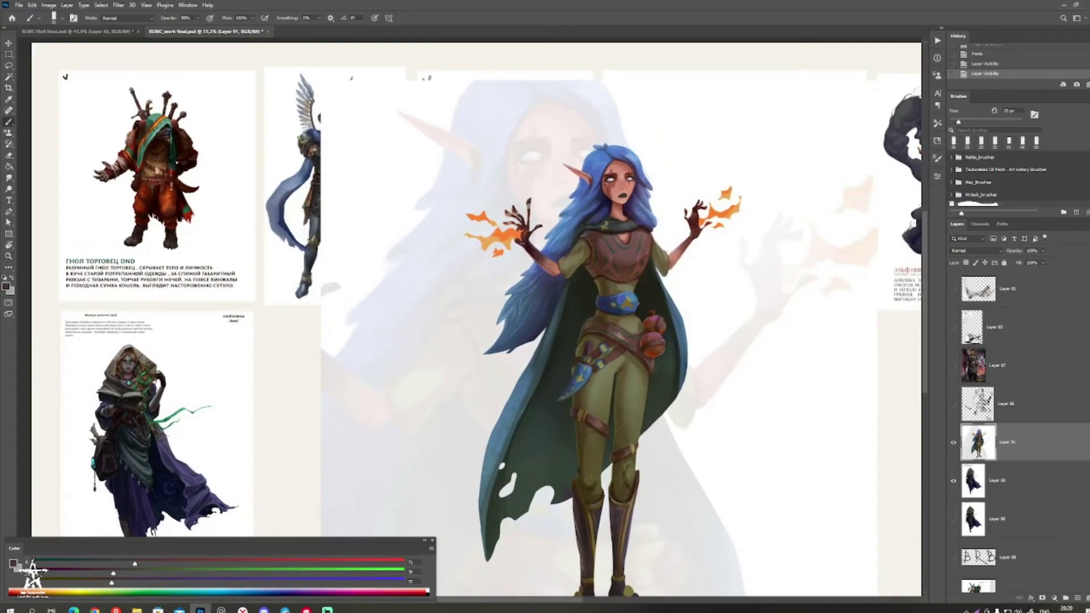
{"action": "left_click", "coordinate": [1078, 598]}
{"action": "left_click", "coordinate": [977, 251]}
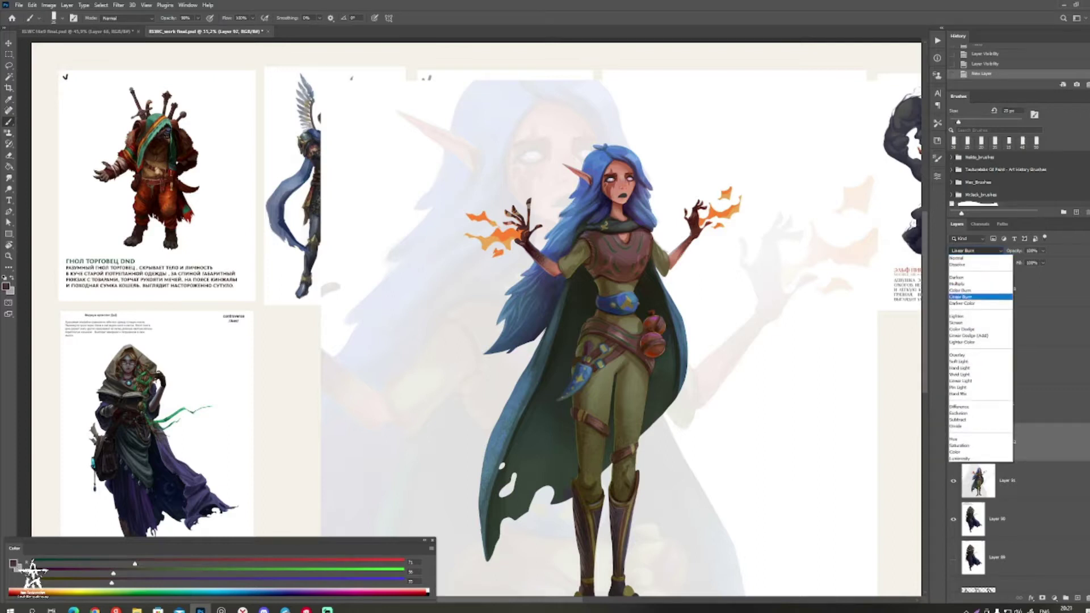
{"action": "left_click", "coordinate": [961, 368]}
{"action": "left_click_drag", "start_coordinate": [625, 318], "coordinate": [644, 317]}
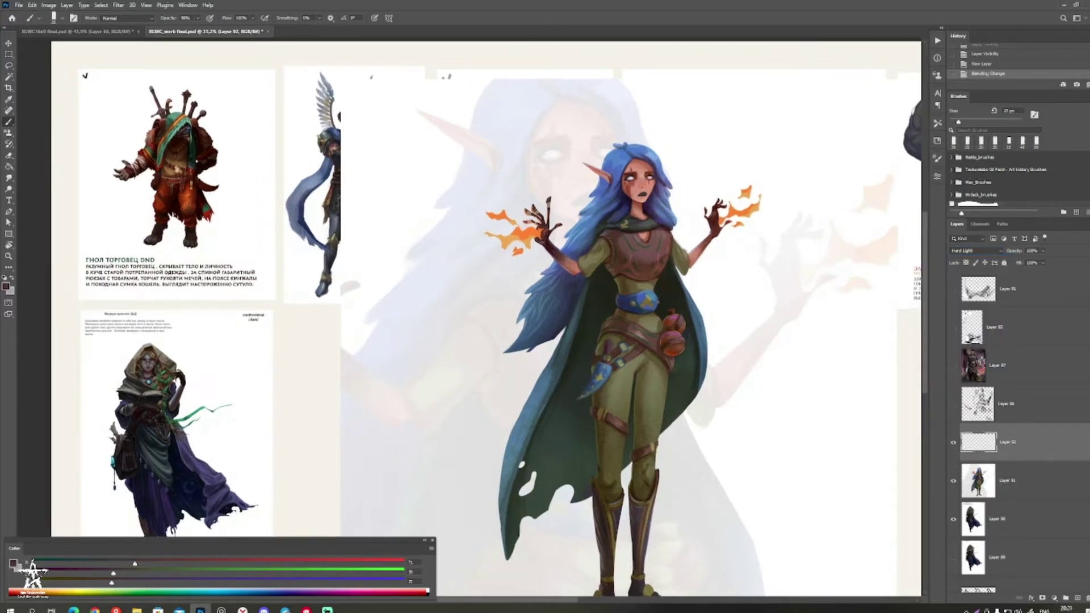
Step: Shade the elf's torso side and belt area with a much larger brush in a sampled dark tone
{"action": "left_click", "coordinate": [614, 235], "text": "alt"}
{"action": "left_click", "coordinate": [625, 230], "text": "alt"}
{"action": "key", "text": "bracketright"}
{"action": "key", "text": "bracketright"}
{"action": "key", "text": "bracketright"}
{"action": "key", "text": "bracketright"}
{"action": "key", "text": "bracketright"}
{"action": "key", "text": "bracketright"}
{"action": "mouse_move", "coordinate": [608, 236]}
{"action": "left_mouse_down"}
{"action": "mouse_move", "coordinate": [639, 277]}
{"action": "mouse_move", "coordinate": [613, 277]}
{"action": "left_mouse_up"}
{"action": "key", "text": "bracketleft"}
{"action": "left_click_drag", "start_coordinate": [620, 321], "coordinate": [622, 330]}
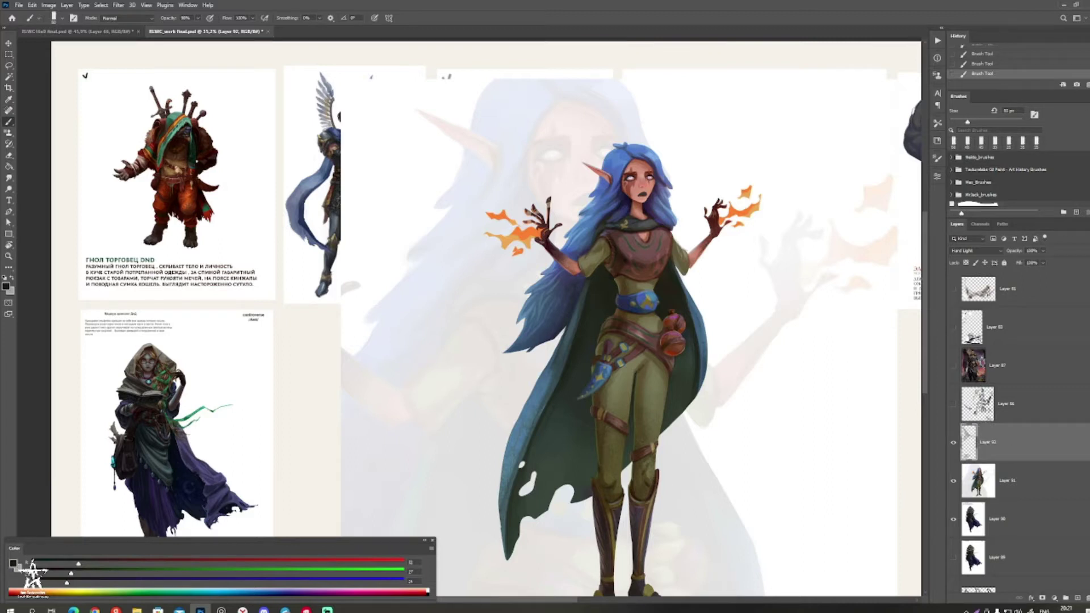
Step: Compare the full figure with and without the Hard Light shading in the grayscale proof view
{"action": "key", "text": "z"}
{"action": "mouse_move", "coordinate": [640, 268]}
{"action": "left_mouse_down"}
{"action": "mouse_move", "coordinate": [622, 248]}
{"action": "mouse_move", "coordinate": [571, 247]}
{"action": "left_mouse_up"}
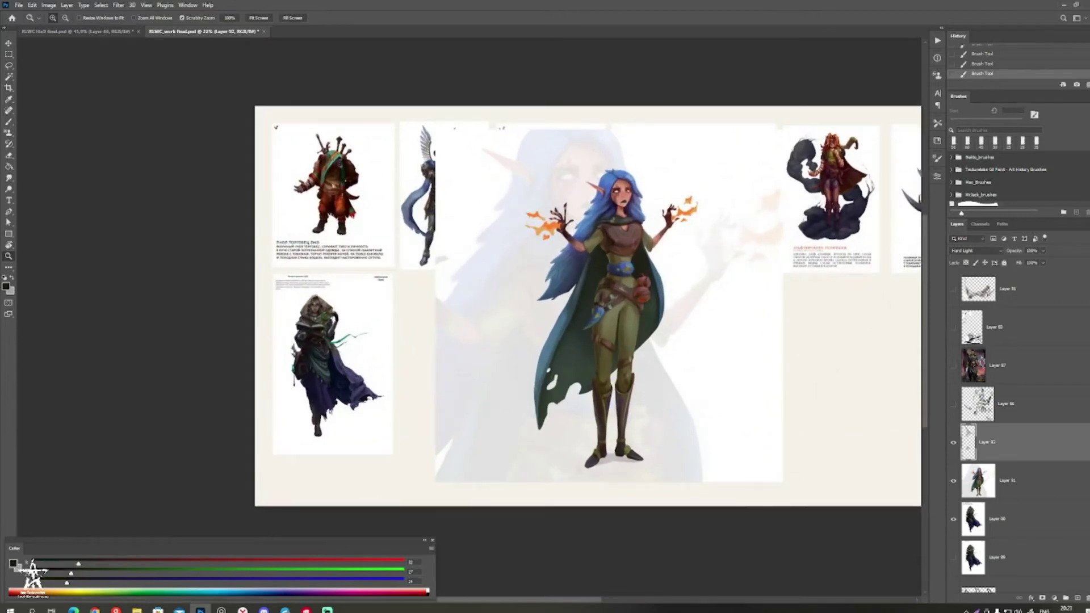
{"action": "key", "text": "ctrl+y"}
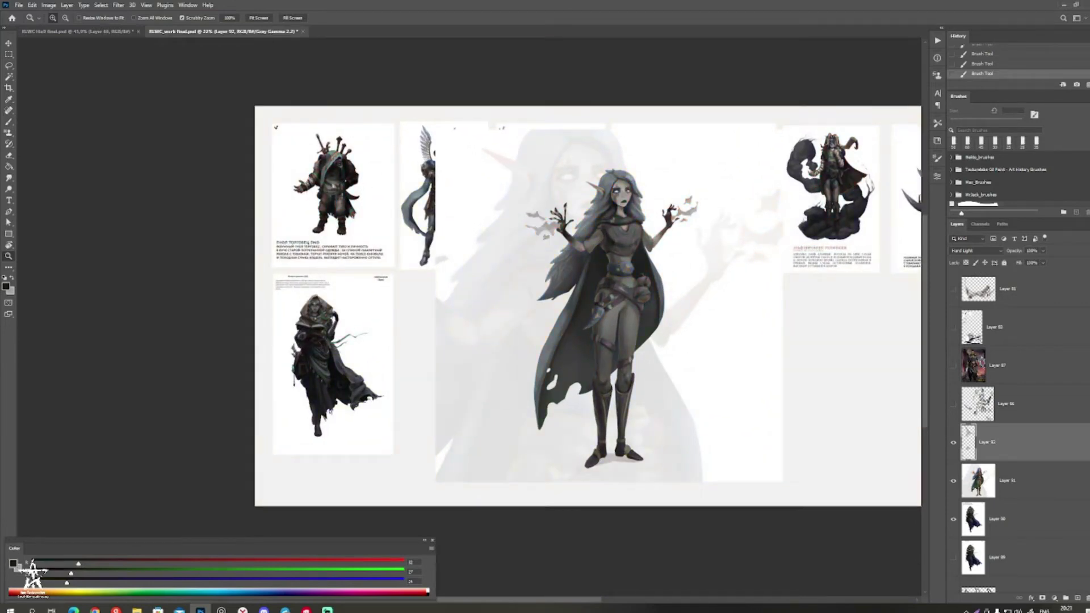
{"action": "left_click", "coordinate": [953, 443]}
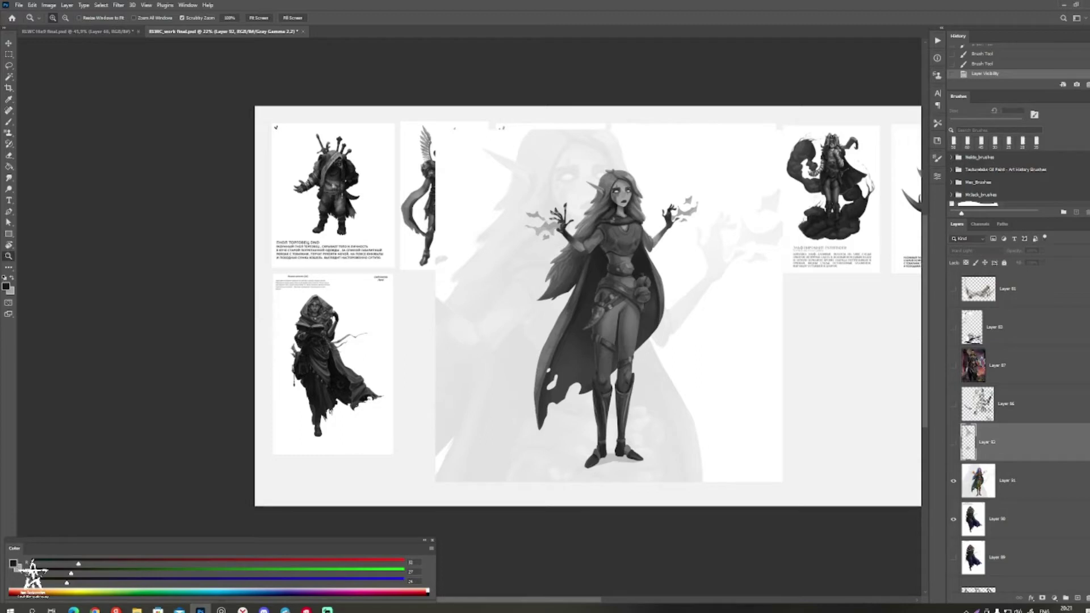
{"action": "key", "text": "ctrl+comma"}
Step: Shade the blue-haired elf's legs and lower cloak with a larger brush on the visible Hard Light layer
{"action": "key", "text": "b"}
{"action": "key", "text": "bracketright"}
{"action": "key", "text": "bracketright"}
{"action": "key", "text": "bracketright"}
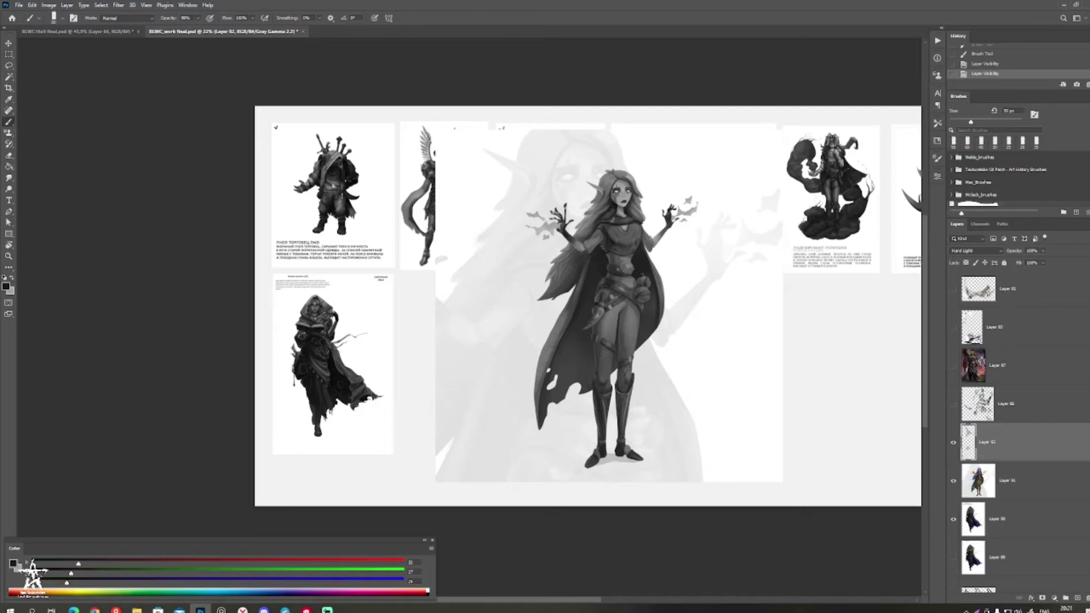
{"action": "left_click_drag", "start_coordinate": [635, 373], "coordinate": [633, 385]}
{"action": "left_click_drag", "start_coordinate": [631, 341], "coordinate": [575, 409]}
{"action": "key", "text": "bracketleft"}
{"action": "left_click_drag", "start_coordinate": [560, 310], "coordinate": [571, 312]}
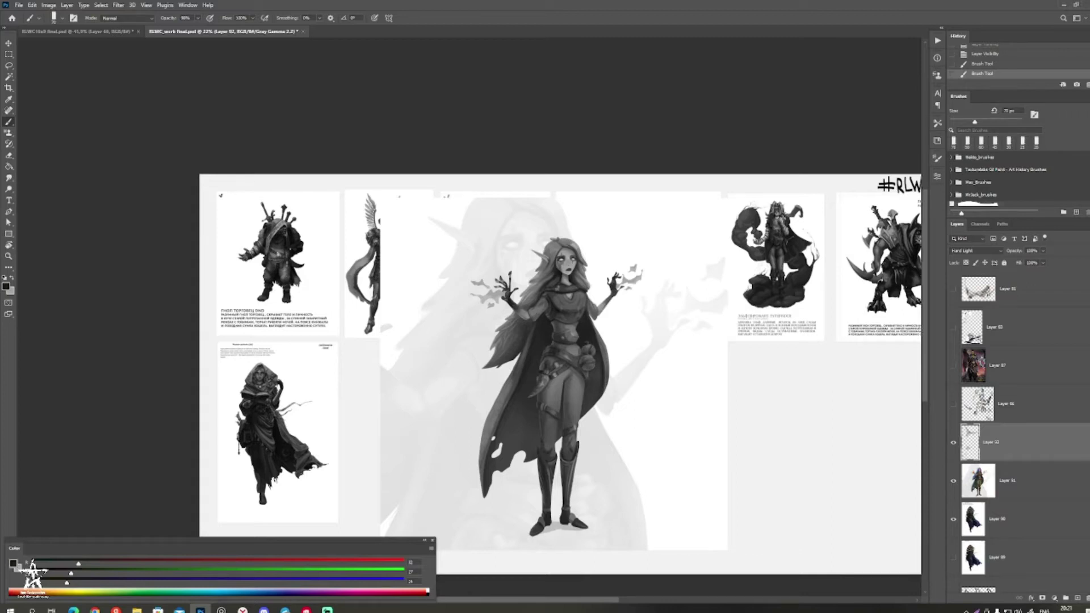
Step: Turn off the grayscale proof view and dab sampled skin tones on the elf's nose with a much smaller brush
{"action": "key", "text": "ctrl+y"}
{"action": "left_click_drag", "start_coordinate": [540, 285], "coordinate": [696, 278]}
{"action": "left_click_drag", "start_coordinate": [738, 182], "coordinate": [764, 205]}
{"action": "key", "text": "b"}
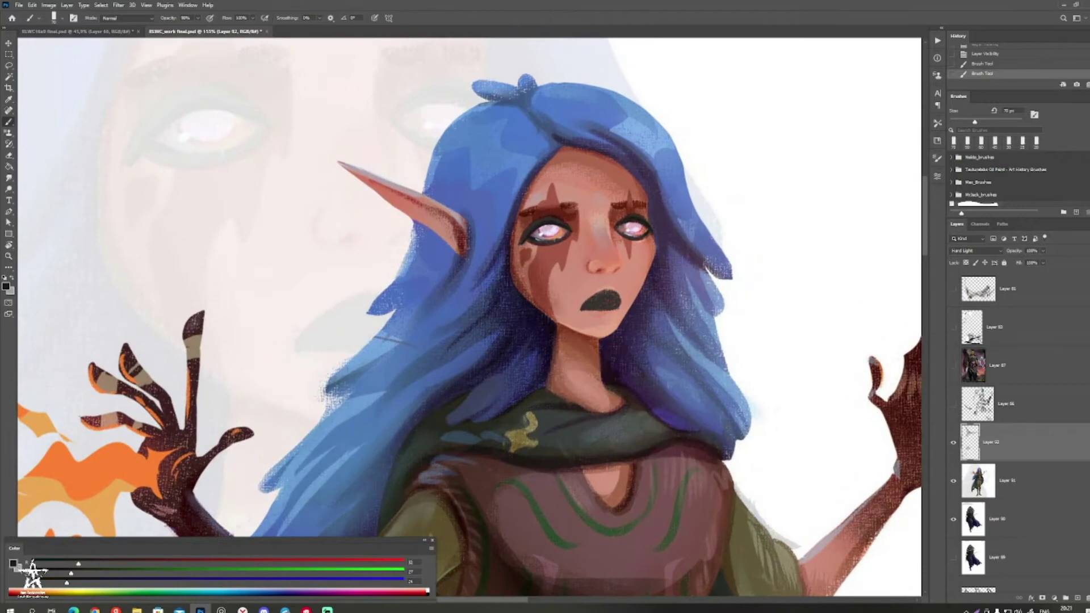
{"action": "left_click", "coordinate": [600, 229], "text": "alt"}
{"action": "key", "text": "bracketleft"}
{"action": "key", "text": "bracketleft"}
{"action": "key", "text": "bracketleft"}
{"action": "key", "text": "bracketleft"}
{"action": "key", "text": "bracketleft"}
{"action": "key", "text": "bracketleft"}
{"action": "key", "text": "bracketleft"}
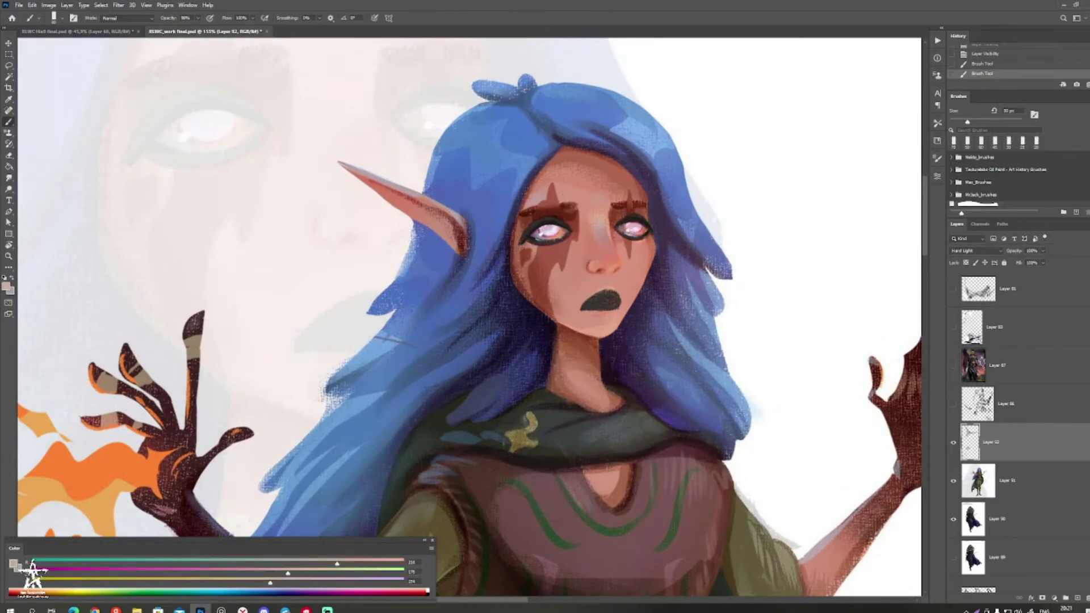
{"action": "key", "text": "bracketleft"}
{"action": "left_click", "coordinate": [608, 256]}
{"action": "key", "text": "bracketleft"}
{"action": "left_click", "coordinate": [610, 264], "text": "alt"}
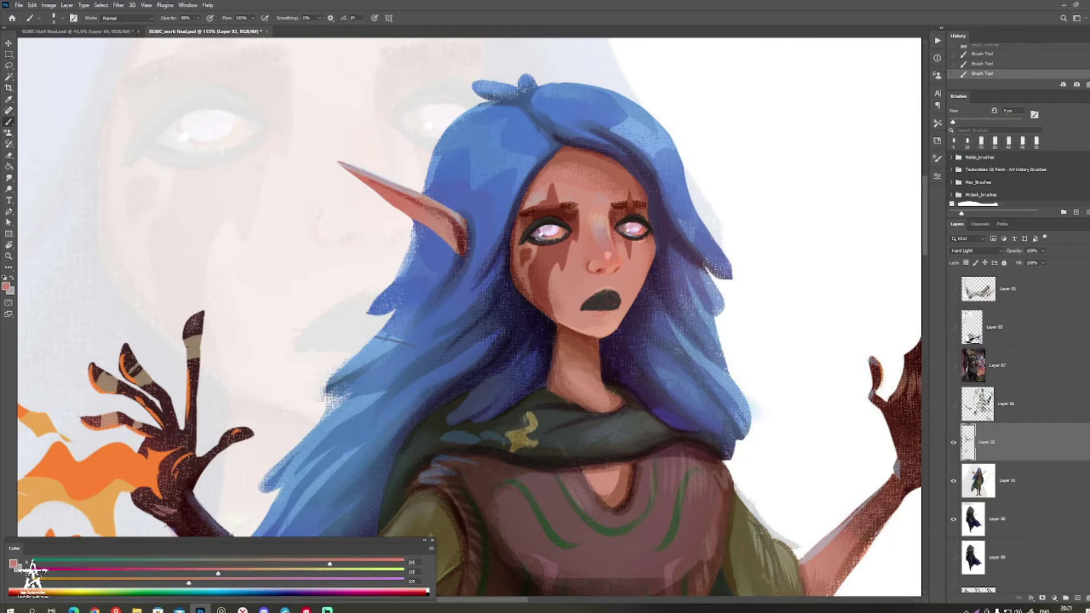
{"action": "key", "text": "ctrl+z"}
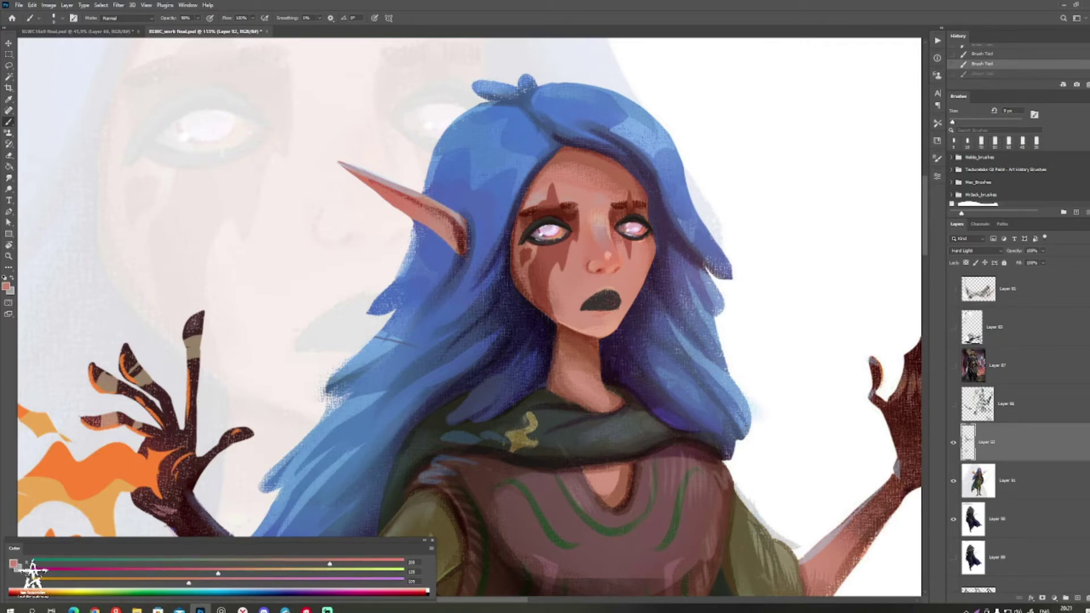
Step: Create a new layer in Normal mode for paint corrections and move it above the Hard Light layer
{"action": "left_click", "coordinate": [1008, 481]}
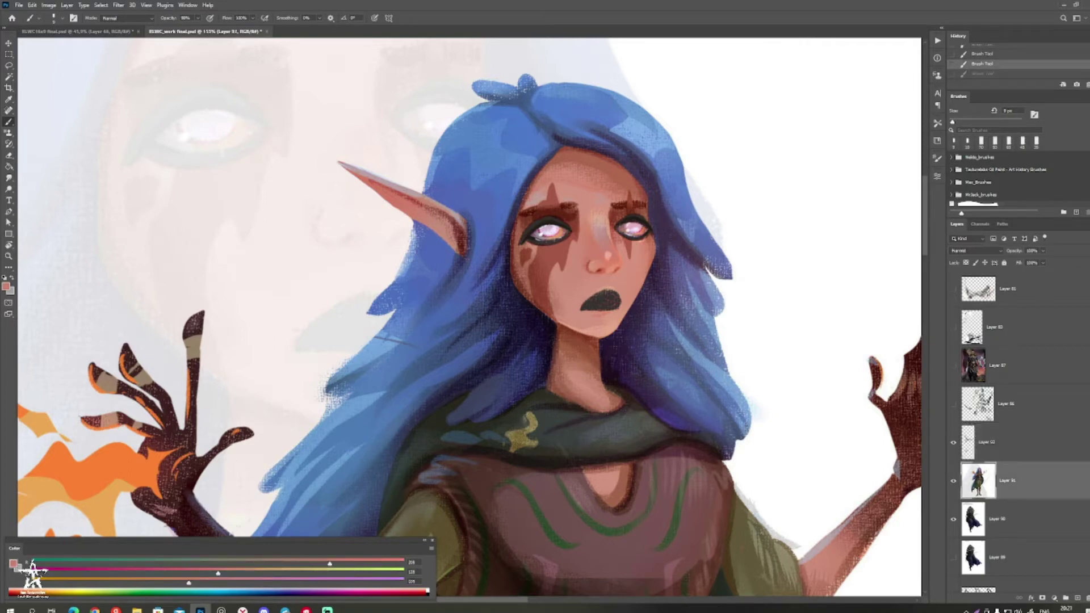
{"action": "left_click", "coordinate": [1078, 598]}
{"action": "left_click", "coordinate": [592, 244], "text": "alt"}
{"action": "left_click_drag", "start_coordinate": [593, 227], "coordinate": [602, 246]}
{"action": "left_click", "coordinate": [611, 247], "text": "alt"}
{"action": "left_click", "coordinate": [601, 243], "text": "alt"}
{"action": "key", "text": "ctrl+z"}
{"action": "left_click", "coordinate": [1002, 442]}
{"action": "left_click_drag", "start_coordinate": [1002, 480], "coordinate": [1002, 427]}
Step: Repaint the bridge and tip of the elf's nose with sampled light and reddish skin tones on the new layer
{"action": "left_click", "coordinate": [608, 257], "text": "alt"}
{"action": "left_click_drag", "start_coordinate": [600, 232], "coordinate": [605, 250]}
{"action": "left_click", "coordinate": [605, 250], "text": "alt"}
{"action": "left_click", "coordinate": [609, 255], "text": "alt"}
{"action": "key", "text": "bracketright"}
{"action": "key", "text": "bracketright"}
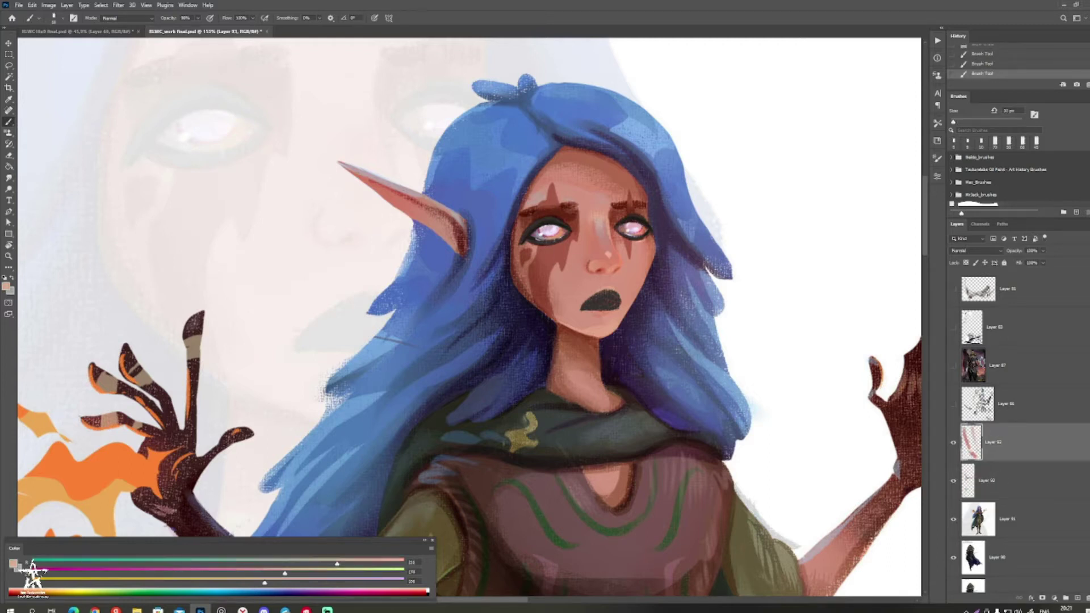
{"action": "key", "text": "z"}
{"action": "mouse_move", "coordinate": [618, 287]}
{"action": "left_mouse_down"}
{"action": "mouse_move", "coordinate": [525, 288]}
{"action": "mouse_move", "coordinate": [594, 286]}
{"action": "left_mouse_up"}
{"action": "key", "text": "b"}
{"action": "left_click", "coordinate": [614, 256], "text": "alt"}
{"action": "left_click", "coordinate": [615, 256], "text": "alt"}
Step: Examine the blue-haired elf at full-figure size and up close around the torso, arms and belt
{"action": "key", "text": "z"}
{"action": "mouse_move", "coordinate": [576, 235]}
{"action": "left_mouse_down"}
{"action": "mouse_move", "coordinate": [594, 232]}
{"action": "mouse_move", "coordinate": [485, 240]}
{"action": "mouse_move", "coordinate": [525, 240]}
{"action": "mouse_move", "coordinate": [503, 138]}
{"action": "left_mouse_up"}
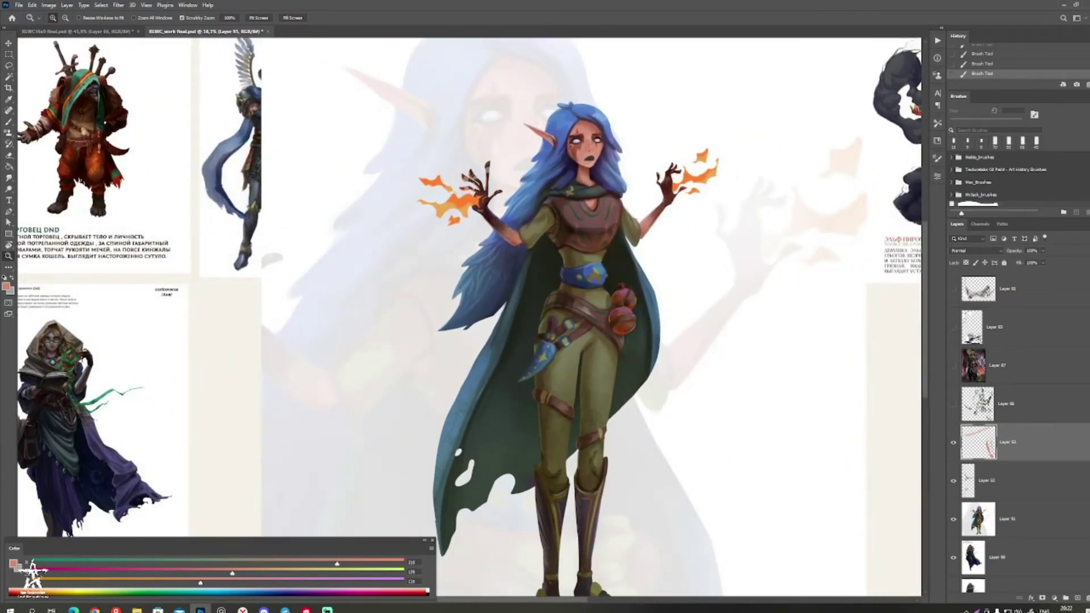
{"action": "left_click_drag", "start_coordinate": [616, 375], "coordinate": [624, 338]}
{"action": "mouse_move", "coordinate": [636, 292]}
{"action": "left_mouse_down"}
{"action": "mouse_move", "coordinate": [737, 292]}
{"action": "mouse_move", "coordinate": [637, 296]}
{"action": "left_mouse_up"}
{"action": "left_click_drag", "start_coordinate": [392, 193], "coordinate": [474, 452]}
{"action": "left_click_drag", "start_coordinate": [500, 187], "coordinate": [377, 470]}
{"action": "left_click_drag", "start_coordinate": [780, 404], "coordinate": [733, 405]}
{"action": "left_click_drag", "start_coordinate": [812, 423], "coordinate": [666, 241]}
{"action": "left_click_drag", "start_coordinate": [709, 407], "coordinate": [623, 256]}
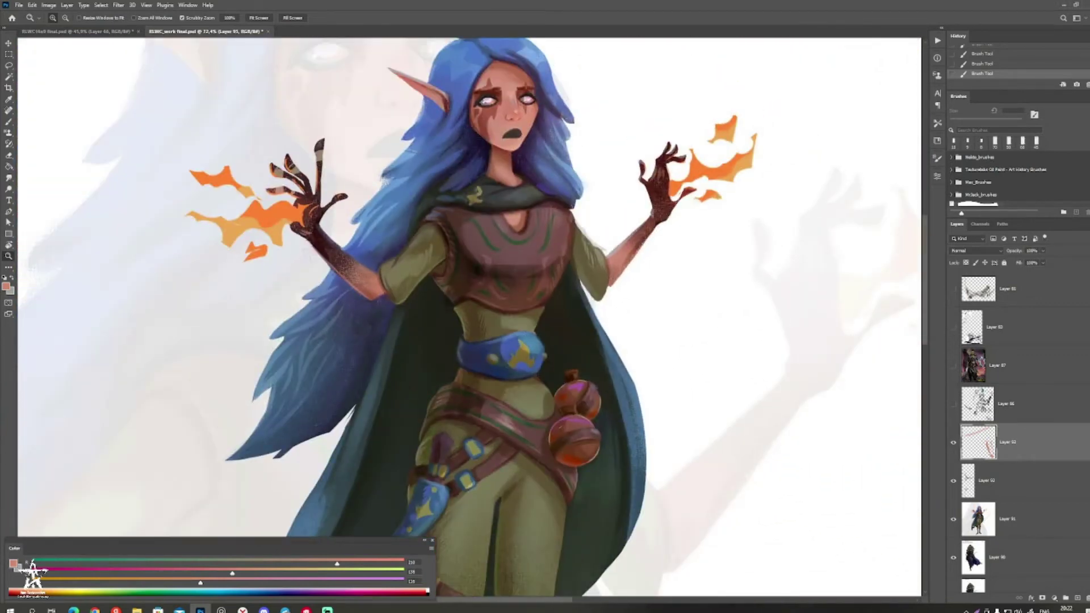
Step: Touch up the elf's waist and sleeve with sampled dark and olive tones using a smaller brush
{"action": "key", "text": "b"}
{"action": "key", "text": "bracketleft"}
{"action": "key", "text": "bracketleft"}
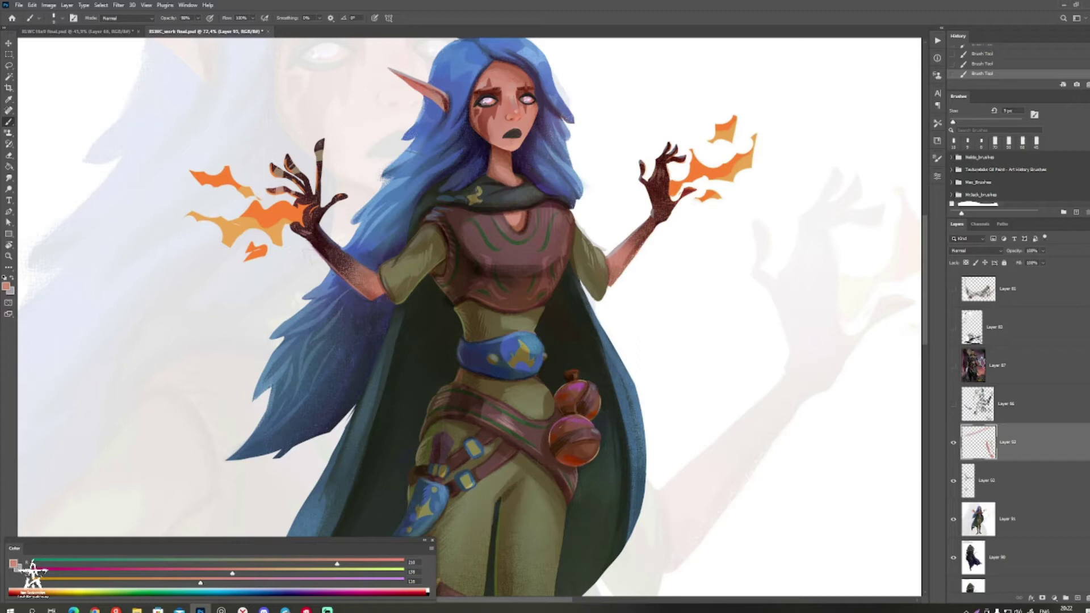
{"action": "left_click", "coordinate": [568, 307], "text": "alt"}
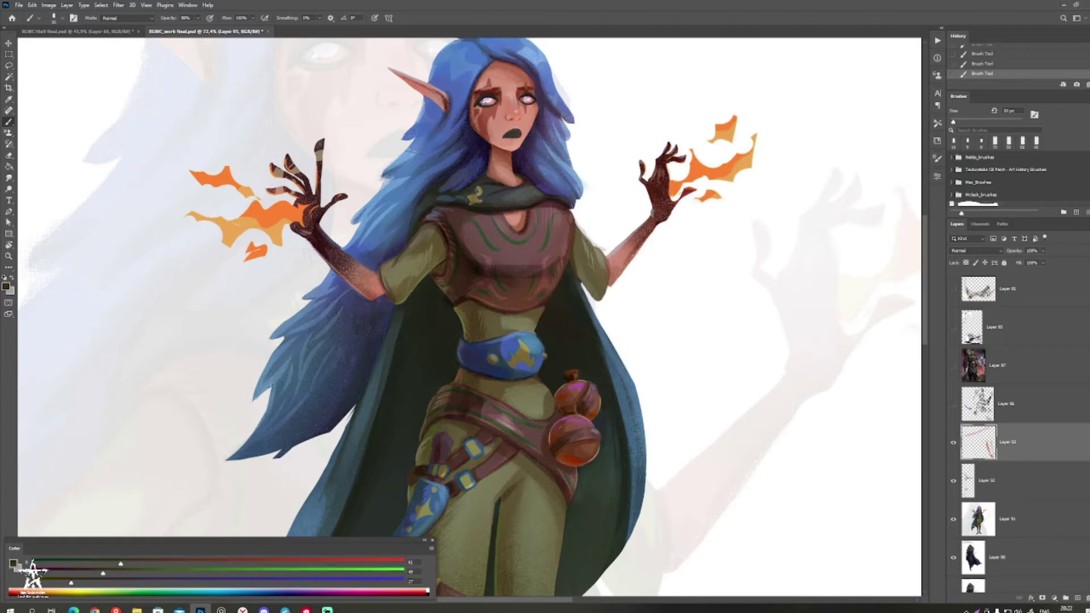
{"action": "left_click", "coordinate": [483, 311], "text": "alt"}
{"action": "left_click", "coordinate": [585, 267], "text": "alt"}
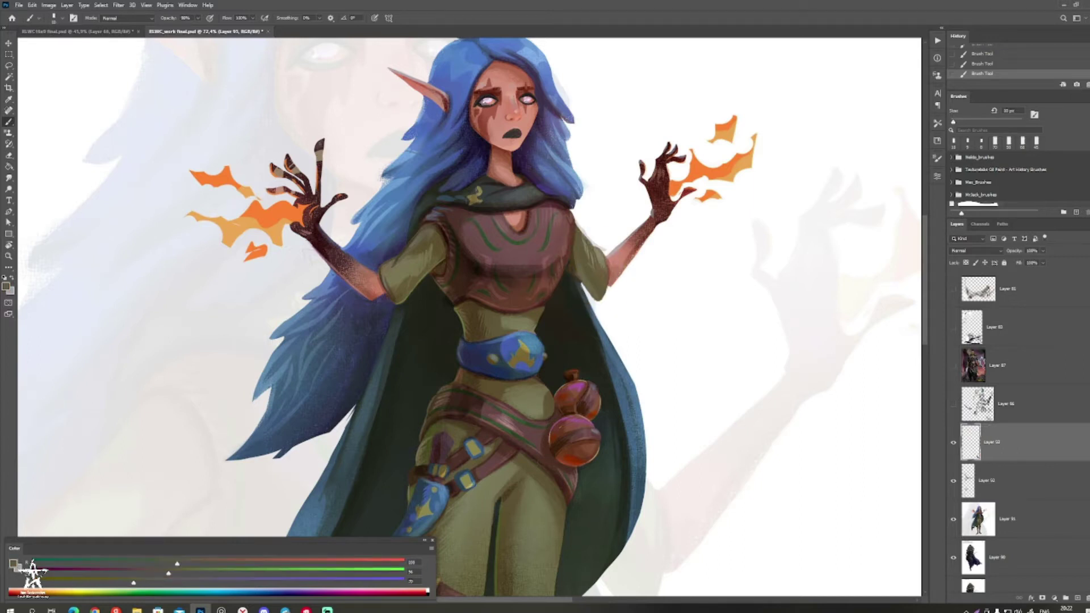
{"action": "left_click_drag", "start_coordinate": [573, 281], "coordinate": [471, 284]}
{"action": "left_click_drag", "start_coordinate": [540, 291], "coordinate": [625, 290]}
Step: Try a sampled olive tone on the sleeve with a resized brush and undo the last stroke
{"action": "left_click", "coordinate": [613, 273], "text": "alt"}
{"action": "key", "text": "bracketright"}
{"action": "key", "text": "bracketright"}
{"action": "left_click", "coordinate": [616, 273], "text": "alt"}
{"action": "key", "text": "bracketleft"}
{"action": "key", "text": "ctrl+z"}
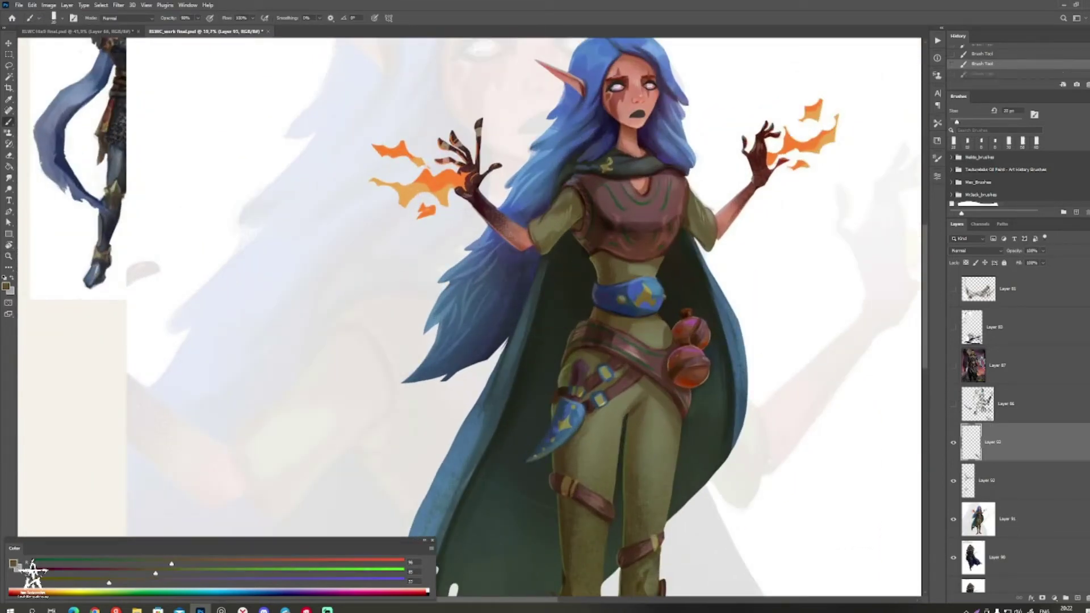
Step: Rework the sleeve shading with sampled dark and olive tones, restore the undone strokes, and lighten the olive paint colour
{"action": "left_click", "coordinate": [563, 248], "text": "alt"}
{"action": "key", "text": "bracketleft"}
{"action": "left_click_drag", "start_coordinate": [577, 221], "coordinate": [552, 248]}
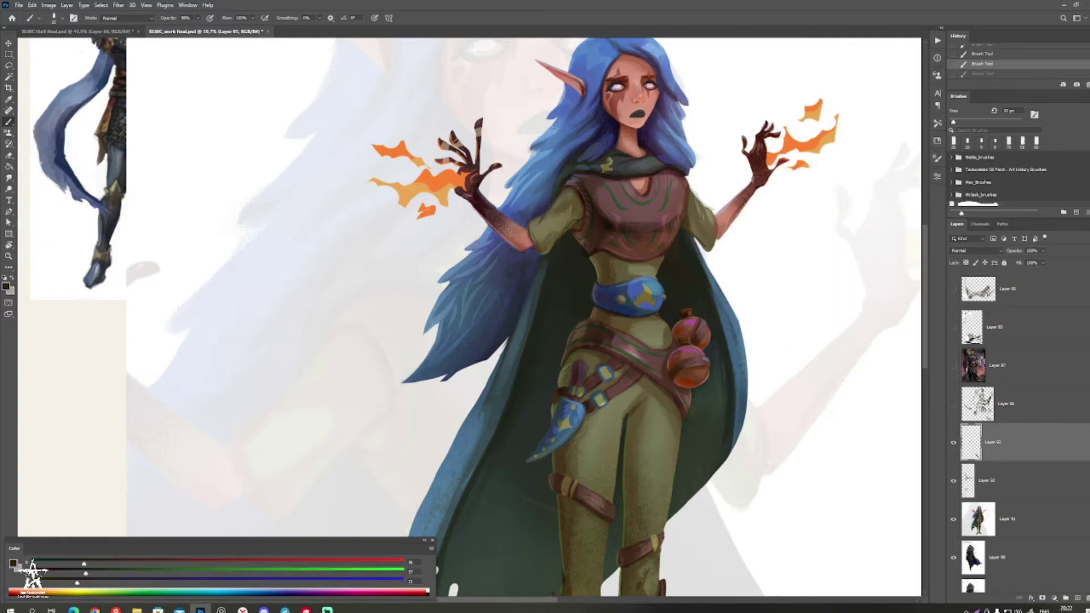
{"action": "left_click_drag", "start_coordinate": [562, 193], "coordinate": [534, 219]}
{"action": "key", "text": "ctrl+z"}
{"action": "key", "text": "ctrl+z"}
{"action": "left_click", "coordinate": [543, 248], "text": "alt"}
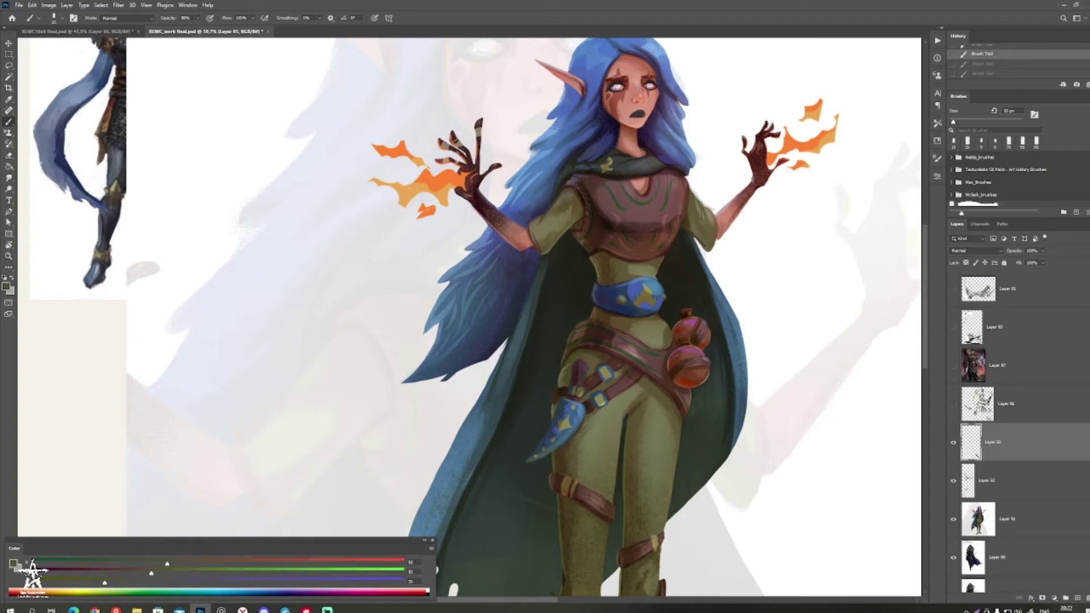
{"action": "left_click", "coordinate": [540, 243], "text": "alt"}
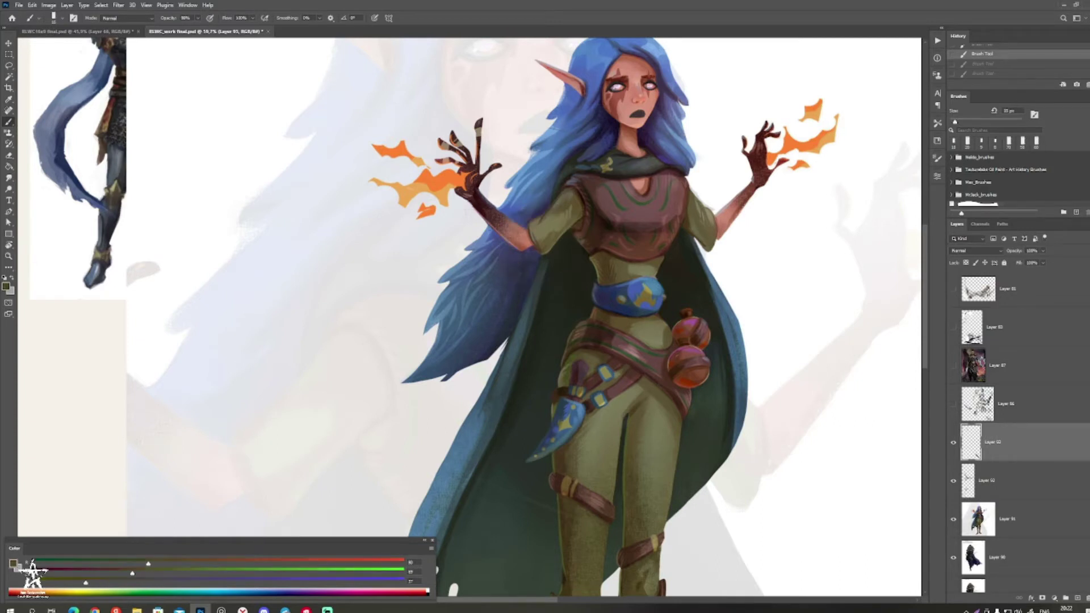
{"action": "key", "text": "ctrl+shift+z"}
{"action": "key", "text": "ctrl+shift+z"}
{"action": "left_click_drag", "start_coordinate": [148, 564], "coordinate": [181, 564]}
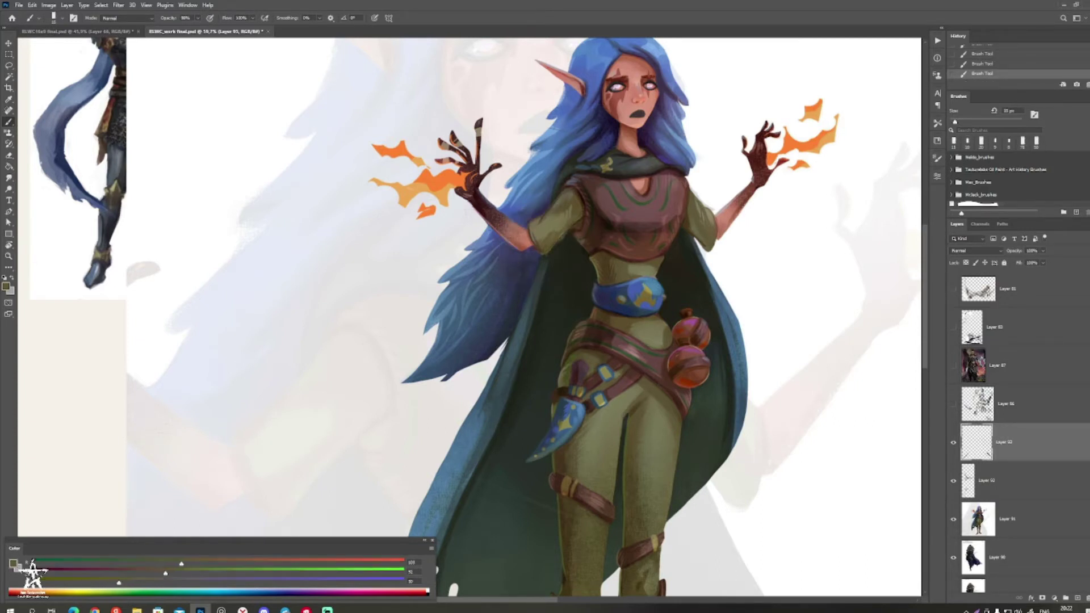
Step: Sketch a small cylinder-like outline in the blank area beside the elf, and undo its strokes
{"action": "left_click_drag", "start_coordinate": [870, 426], "coordinate": [701, 287]}
{"action": "mouse_move", "coordinate": [701, 287]}
{"action": "left_mouse_down"}
{"action": "mouse_move", "coordinate": [613, 287]}
{"action": "mouse_move", "coordinate": [667, 284]}
{"action": "left_mouse_up"}
{"action": "mouse_move", "coordinate": [676, 278]}
{"action": "left_mouse_down"}
{"action": "mouse_move", "coordinate": [661, 243]}
{"action": "mouse_move", "coordinate": [619, 254]}
{"action": "left_mouse_up"}
{"action": "left_click_drag", "start_coordinate": [651, 220], "coordinate": [650, 245]}
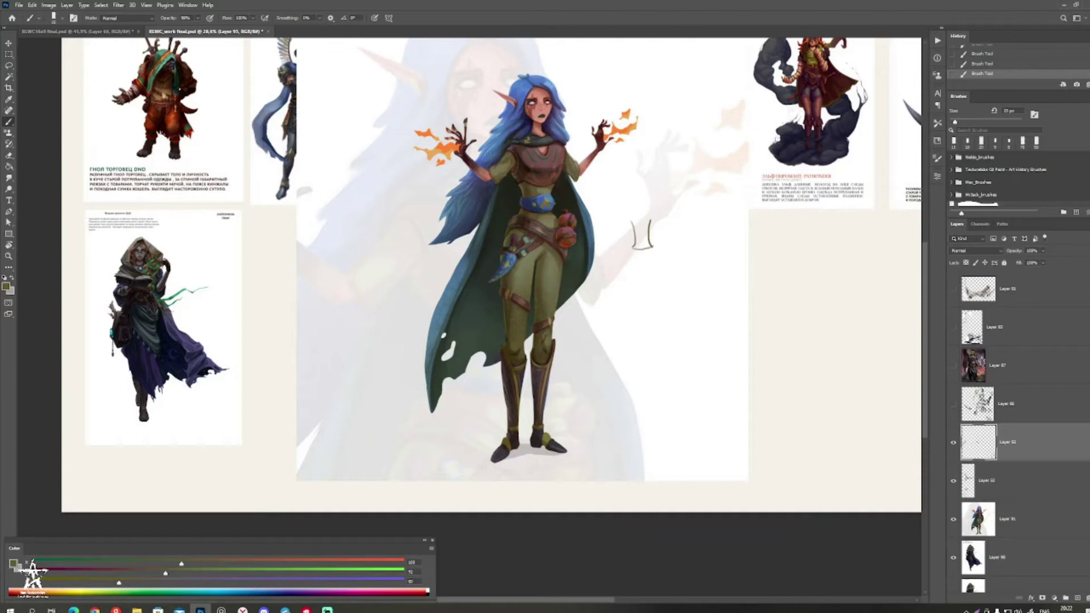
{"action": "key", "text": "z"}
{"action": "scroll", "coordinate": [639, 239], "scroll_direction": "down", "scroll_amount": 2}
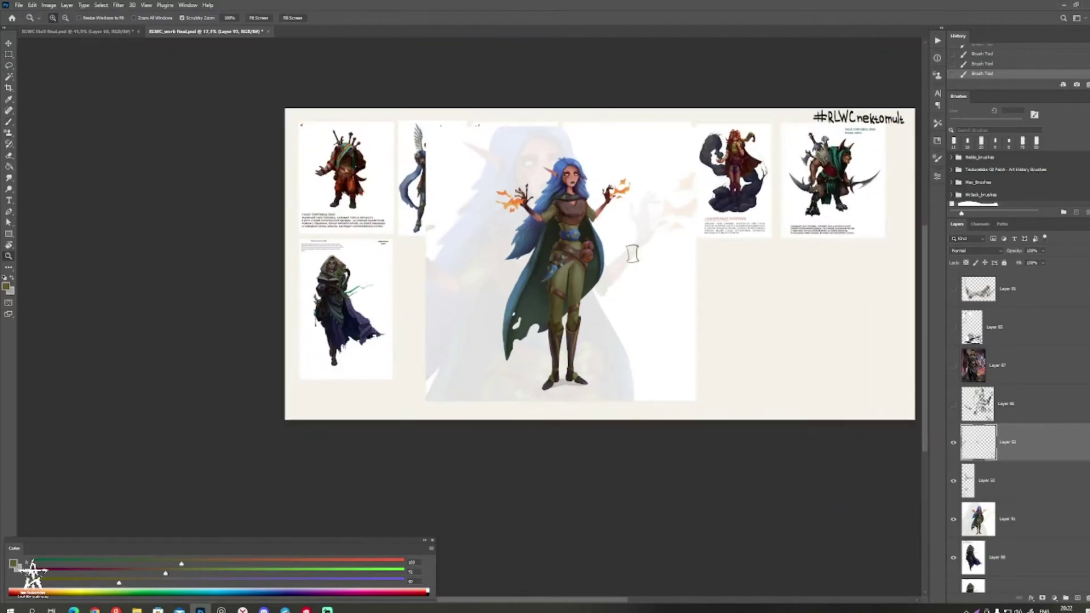
{"action": "mouse_move", "coordinate": [633, 250]}
{"action": "left_mouse_down"}
{"action": "mouse_move", "coordinate": [673, 289]}
{"action": "mouse_move", "coordinate": [659, 291]}
{"action": "left_mouse_up"}
{"action": "key", "text": "ctrl+z"}
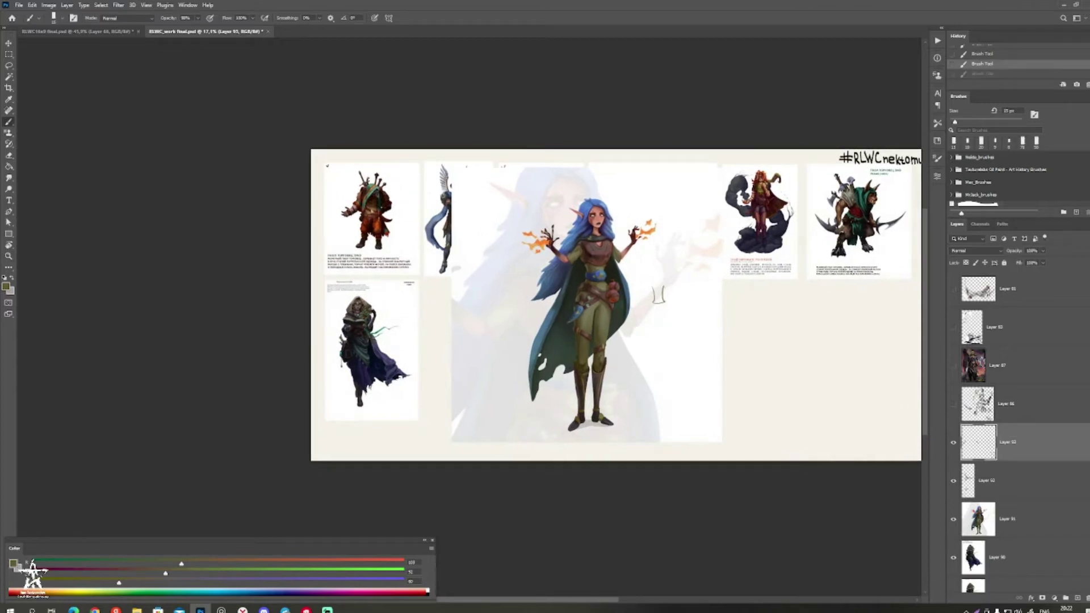
{"action": "key", "text": "ctrl+z"}
{"action": "key", "text": "ctrl+z"}
Step: Sample the belt ornament's yellow, brighten it in the color picker, and repaint the emblem on the elf's scarf
{"action": "key", "text": "z"}
{"action": "mouse_move", "coordinate": [592, 280]}
{"action": "left_mouse_down"}
{"action": "mouse_move", "coordinate": [675, 281]}
{"action": "mouse_move", "coordinate": [655, 385]}
{"action": "mouse_move", "coordinate": [663, 423]}
{"action": "left_mouse_up"}
{"action": "left_click", "coordinate": [616, 399], "text": "alt"}
{"action": "left_click", "coordinate": [6, 287]}
{"action": "left_click", "coordinate": [155, 295]}
{"action": "key", "text": "Return"}
{"action": "key", "text": "b"}
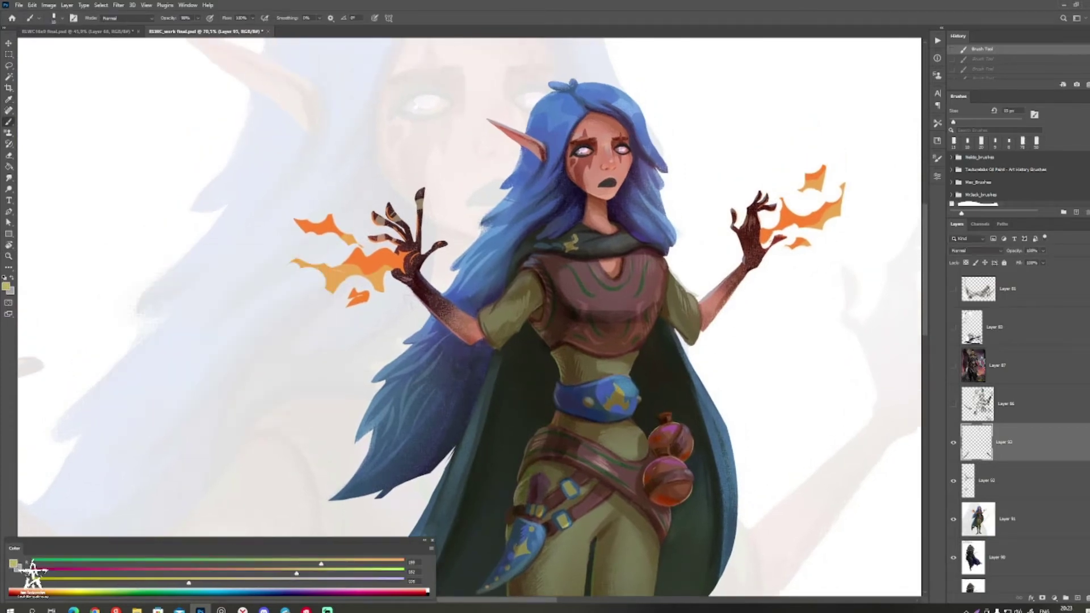
{"action": "left_click_drag", "start_coordinate": [574, 235], "coordinate": [576, 241]}
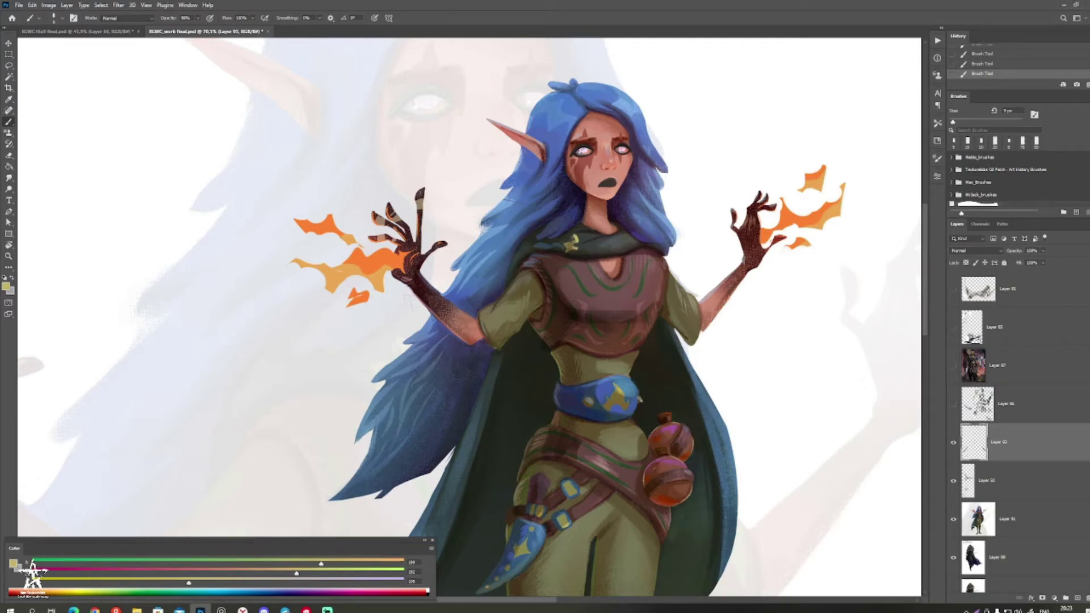
Step: Touch up the elf's chest garment with a sampled mauve tone and the belt pouches with a sampled dark brown
{"action": "left_click_drag", "start_coordinate": [600, 216], "coordinate": [528, 221]}
{"action": "left_click_drag", "start_coordinate": [648, 312], "coordinate": [690, 313]}
{"action": "key", "text": "]"}
{"action": "left_click", "coordinate": [732, 340], "text": "alt"}
{"action": "key", "text": "]"}
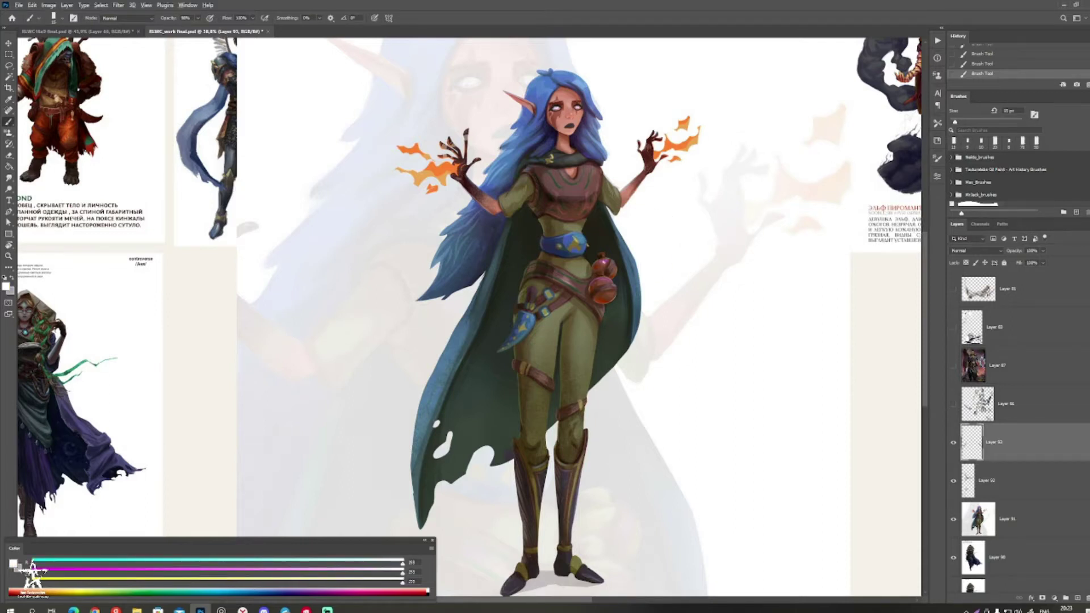
{"action": "left_click", "coordinate": [588, 179], "text": "alt"}
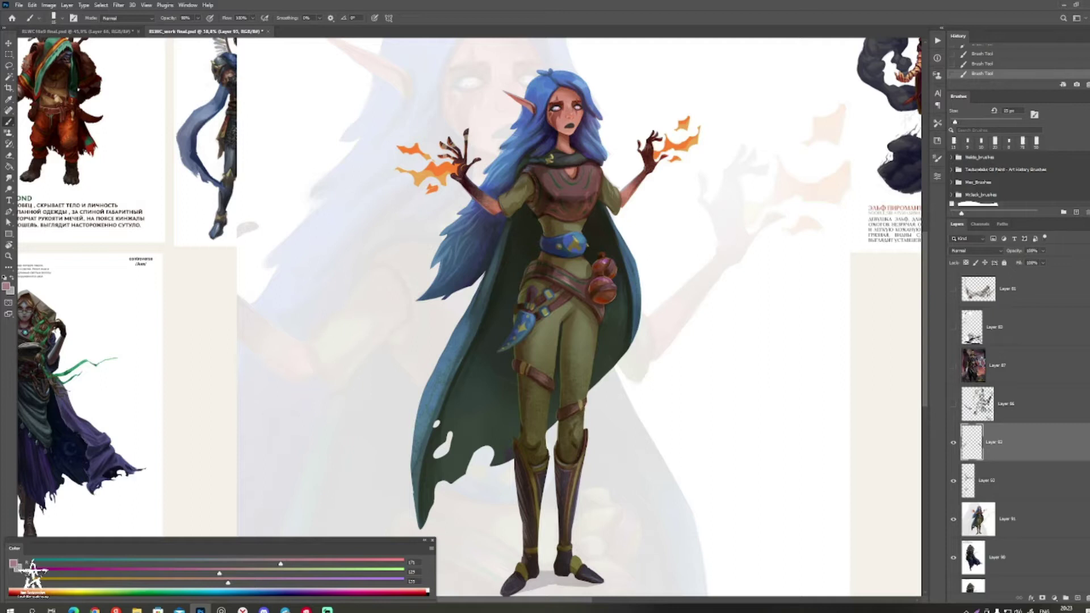
{"action": "key", "text": "x"}
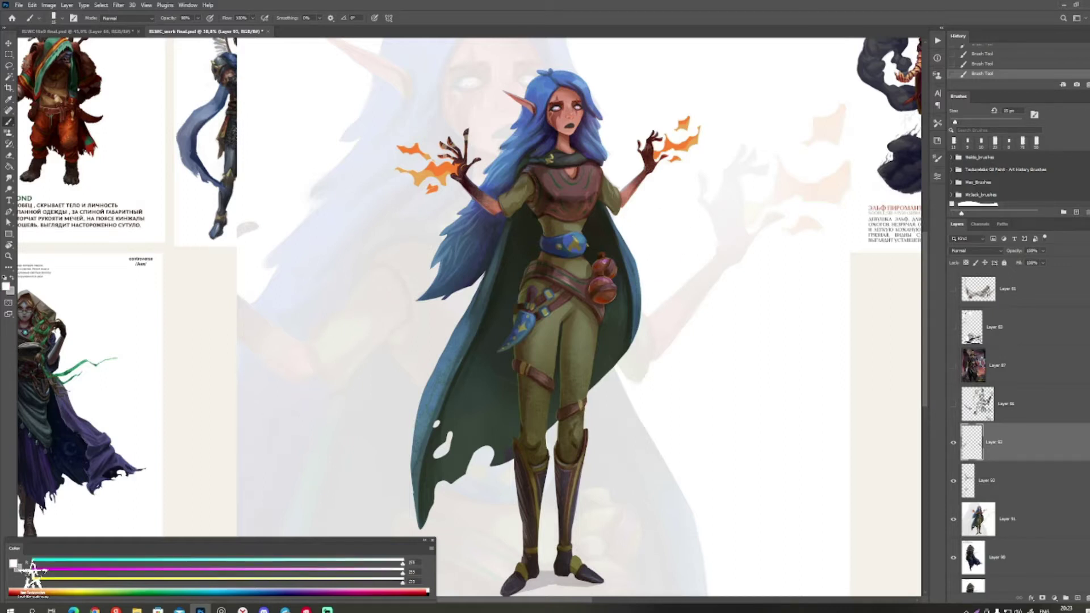
{"action": "key", "text": "x"}
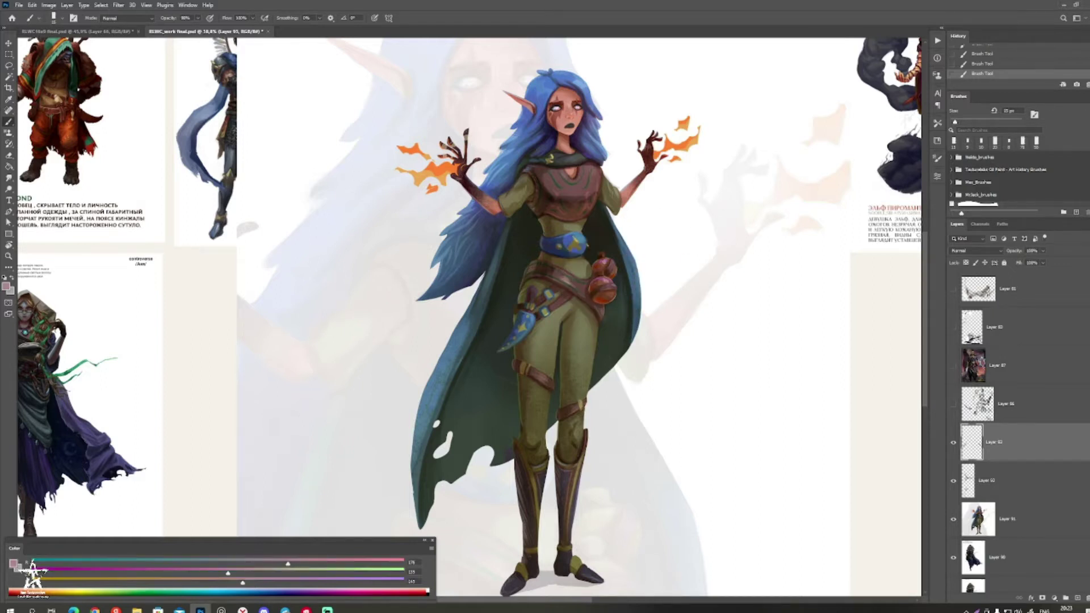
{"action": "left_click", "coordinate": [587, 300], "text": "alt"}
{"action": "key", "text": "bracketright"}
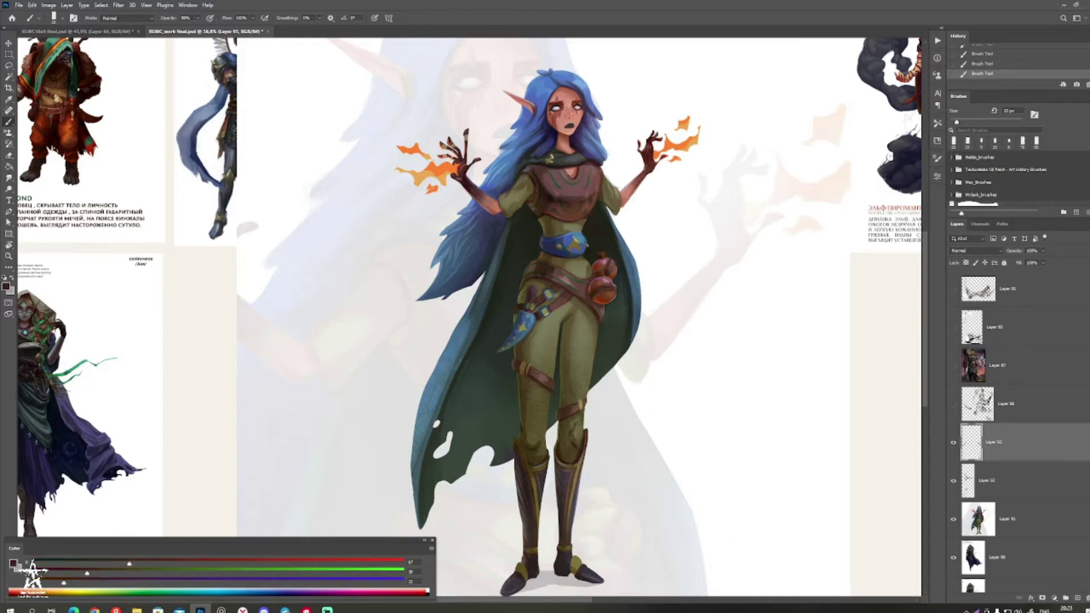
Step: Sample the blue of the cloak's edge with a smaller brush and choose a lighter shade in the color picker
{"action": "left_click", "coordinate": [632, 273], "text": "alt"}
{"action": "key", "text": "bracketleft"}
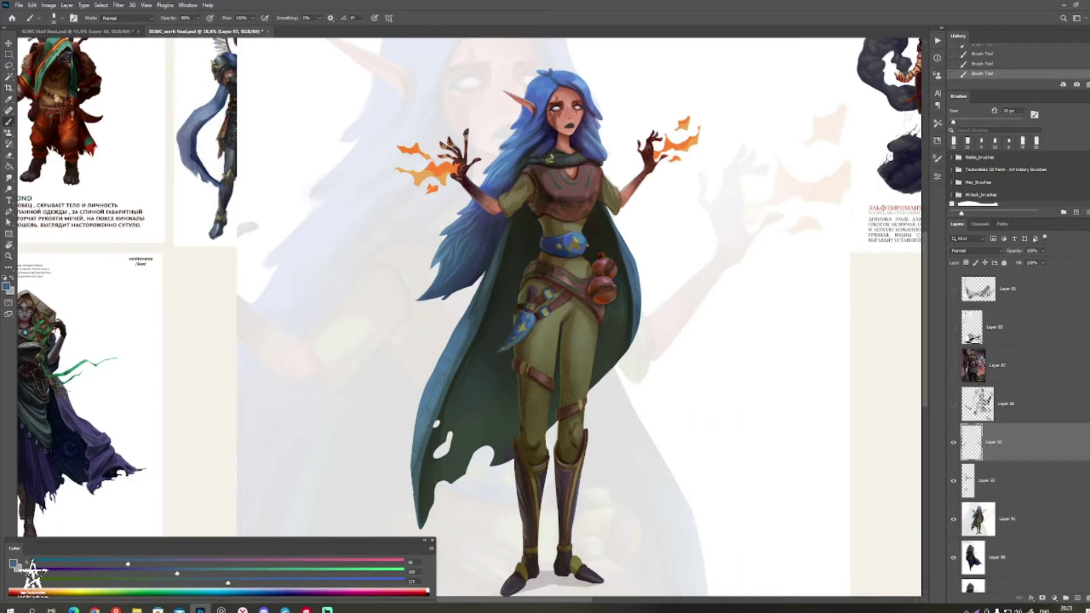
{"action": "left_click", "coordinate": [7, 287]}
{"action": "left_click", "coordinate": [150, 320]}
{"action": "left_click", "coordinate": [300, 268]}
{"action": "key", "text": "Return"}
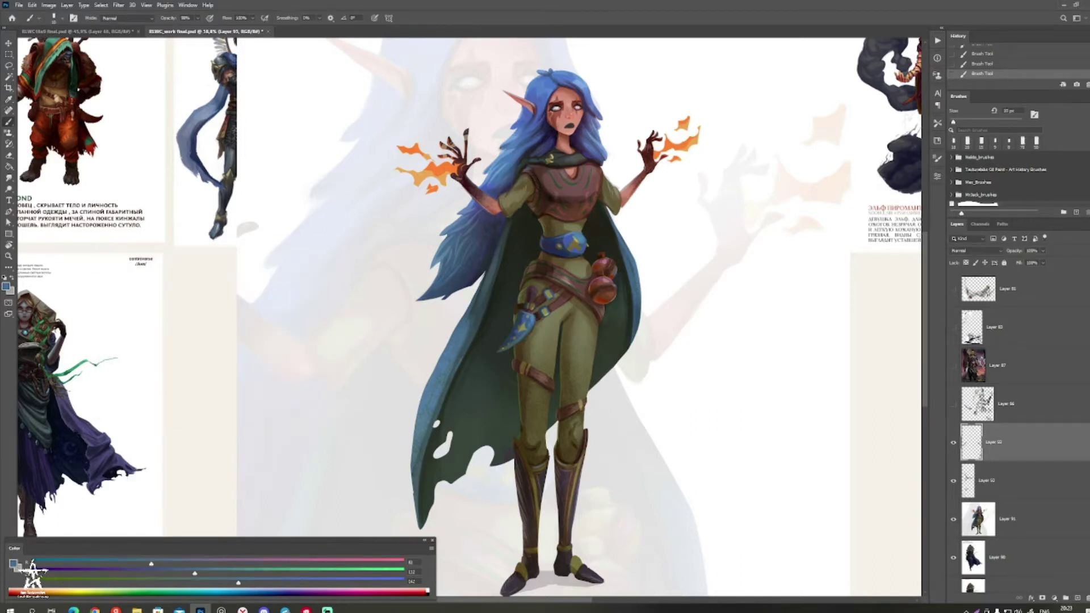
Step: Touch up the elf's trousers and belt area with sampled olive and mauve tones using a slightly larger brush
{"action": "key", "text": "bracketright"}
{"action": "left_click", "coordinate": [536, 364], "text": "alt"}
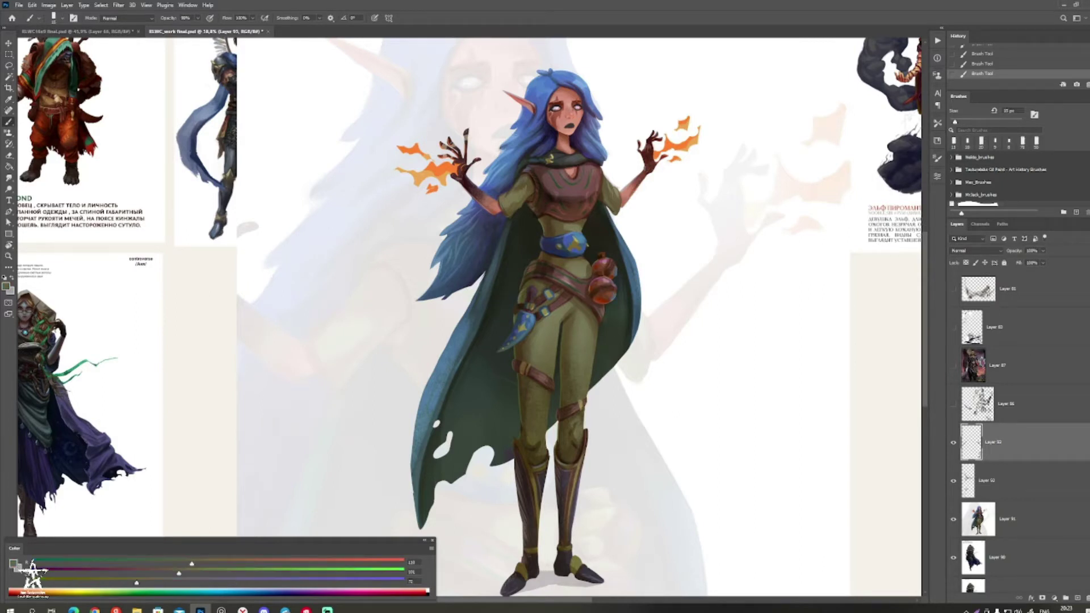
{"action": "key", "text": "ctrl+space"}
{"action": "left_click_drag", "start_coordinate": [634, 340], "coordinate": [559, 340]}
{"action": "mouse_move", "coordinate": [637, 314]}
{"action": "left_mouse_down"}
{"action": "mouse_move", "coordinate": [567, 297]}
{"action": "mouse_move", "coordinate": [690, 297]}
{"action": "left_mouse_up"}
{"action": "left_click", "coordinate": [444, 290], "text": "alt"}
{"action": "left_click", "coordinate": [506, 321]}
{"action": "mouse_move", "coordinate": [575, 281]}
{"action": "left_mouse_down"}
{"action": "mouse_move", "coordinate": [434, 286]}
{"action": "mouse_move", "coordinate": [637, 257]}
{"action": "mouse_move", "coordinate": [522, 272]}
{"action": "mouse_move", "coordinate": [493, 307]}
{"action": "left_mouse_up"}
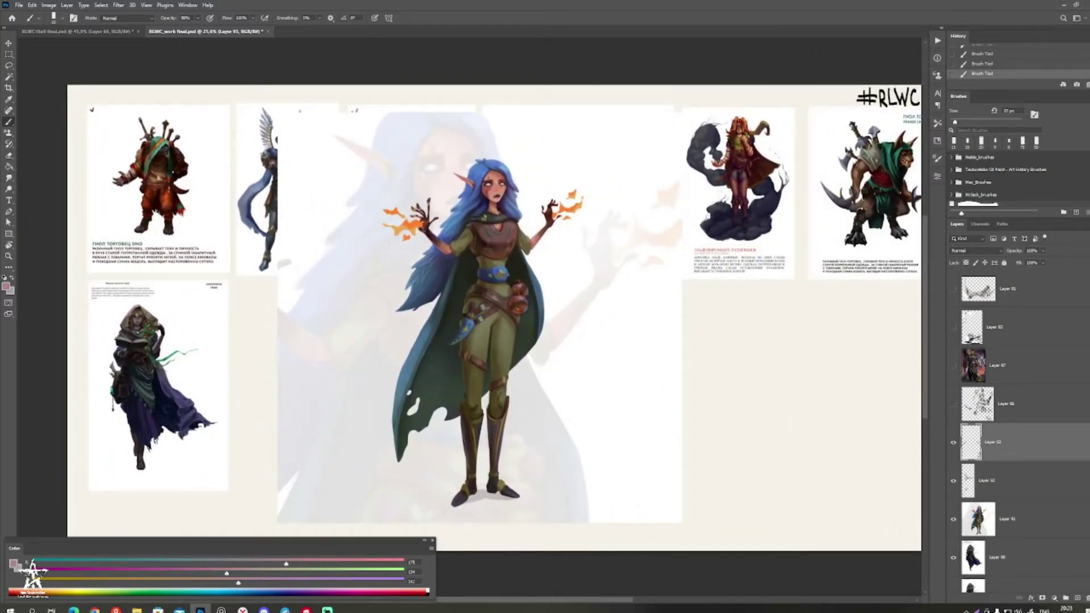
Step: Compare the full figure with and without the Hard Light shading and the paint correction layer
{"action": "left_click_drag", "start_coordinate": [800, 398], "coordinate": [795, 357]}
{"action": "left_click_drag", "start_coordinate": [795, 358], "coordinate": [761, 357]}
{"action": "left_click_drag", "start_coordinate": [761, 357], "coordinate": [833, 359]}
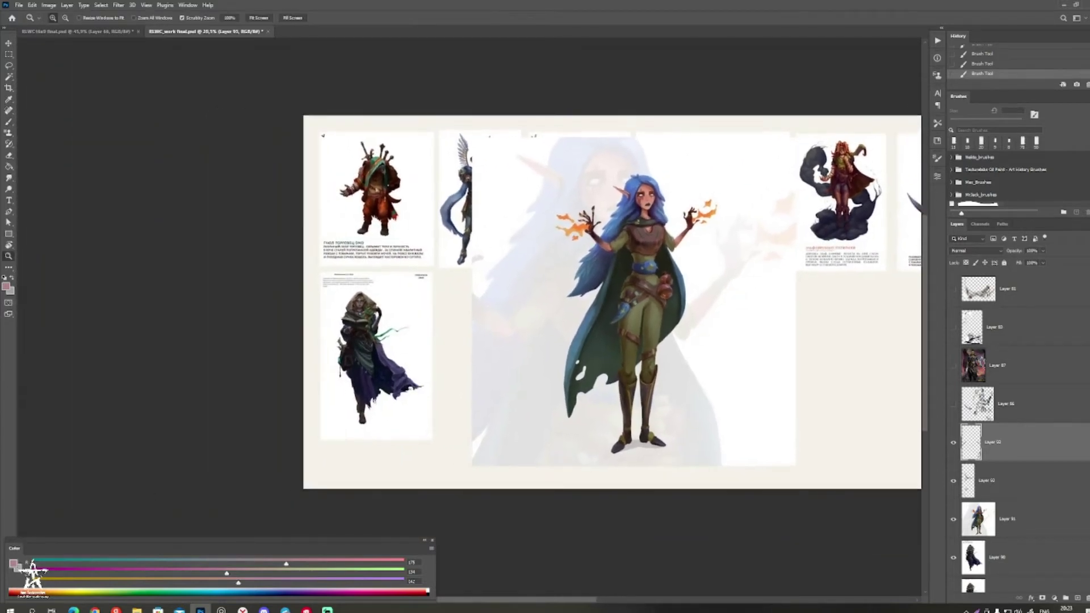
{"action": "key", "text": "b"}
{"action": "left_click_drag", "start_coordinate": [622, 318], "coordinate": [592, 323]}
{"action": "left_click_drag", "start_coordinate": [953, 443], "coordinate": [954, 481]}
{"action": "left_click_drag", "start_coordinate": [614, 306], "coordinate": [681, 329]}
{"action": "left_click_drag", "start_coordinate": [953, 442], "coordinate": [953, 481]}
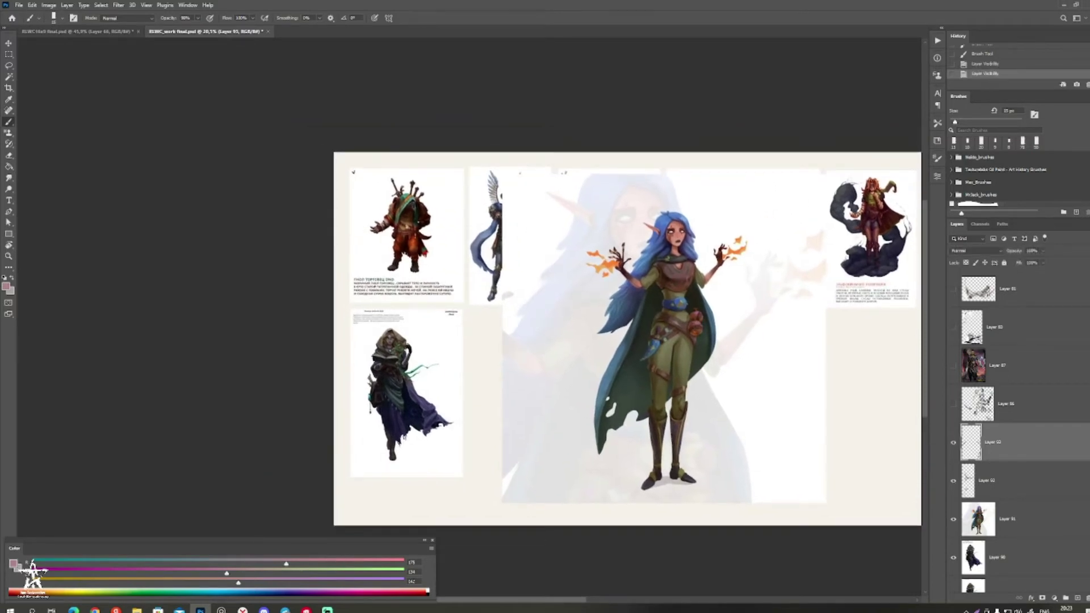
{"action": "left_click_drag", "start_coordinate": [953, 443], "coordinate": [954, 481]}
{"action": "left_click_drag", "start_coordinate": [647, 318], "coordinate": [626, 320]}
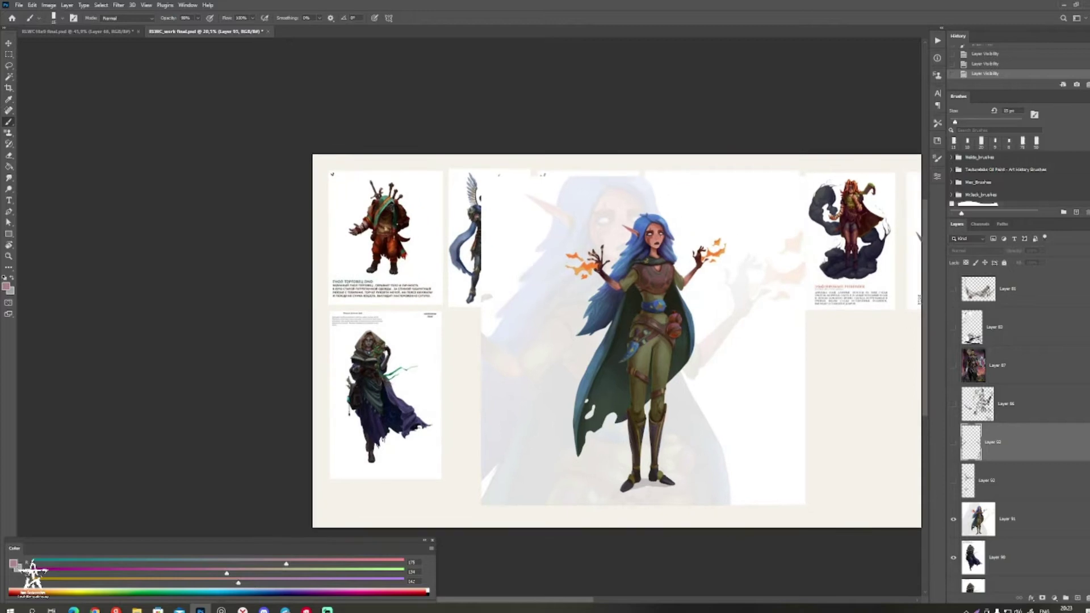
Step: Scale down the blue-haired elf entry and place it in the second row beside the hooded book-holding mage
{"action": "key", "text": "v"}
{"action": "left_click", "coordinate": [643, 341], "text": "ctrl"}
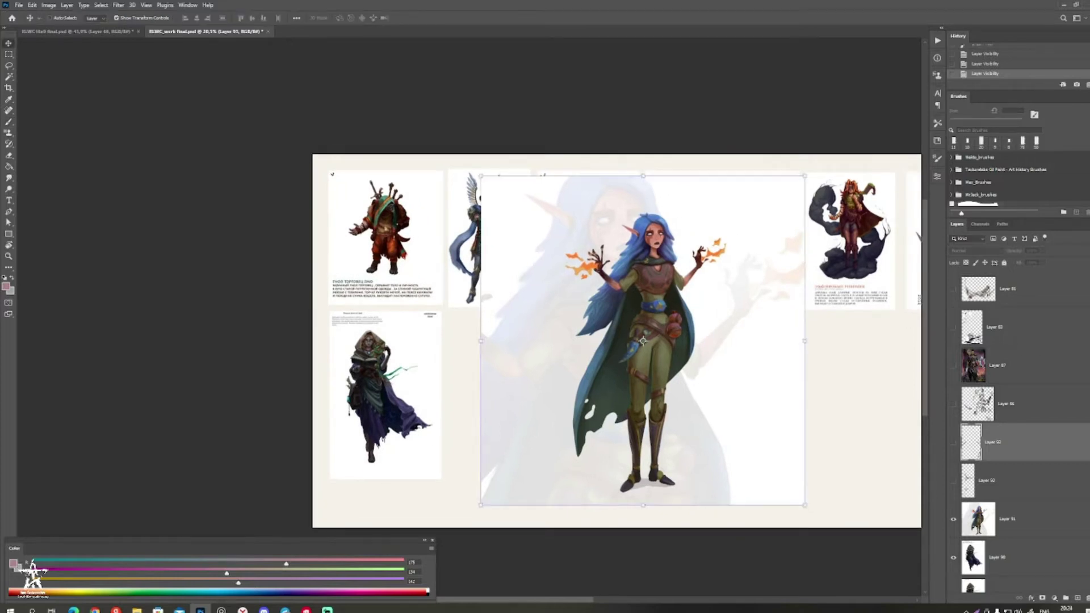
{"action": "left_click_drag", "start_coordinate": [806, 175], "coordinate": [634, 350]}
{"action": "left_click_drag", "start_coordinate": [585, 430], "coordinate": [551, 404]}
{"action": "mouse_move", "coordinate": [600, 325]}
{"action": "left_mouse_down"}
{"action": "mouse_move", "coordinate": [616, 310]}
{"action": "mouse_move", "coordinate": [447, 281]}
{"action": "left_mouse_up"}
{"action": "key", "text": "Return"}
{"action": "key", "text": "b"}
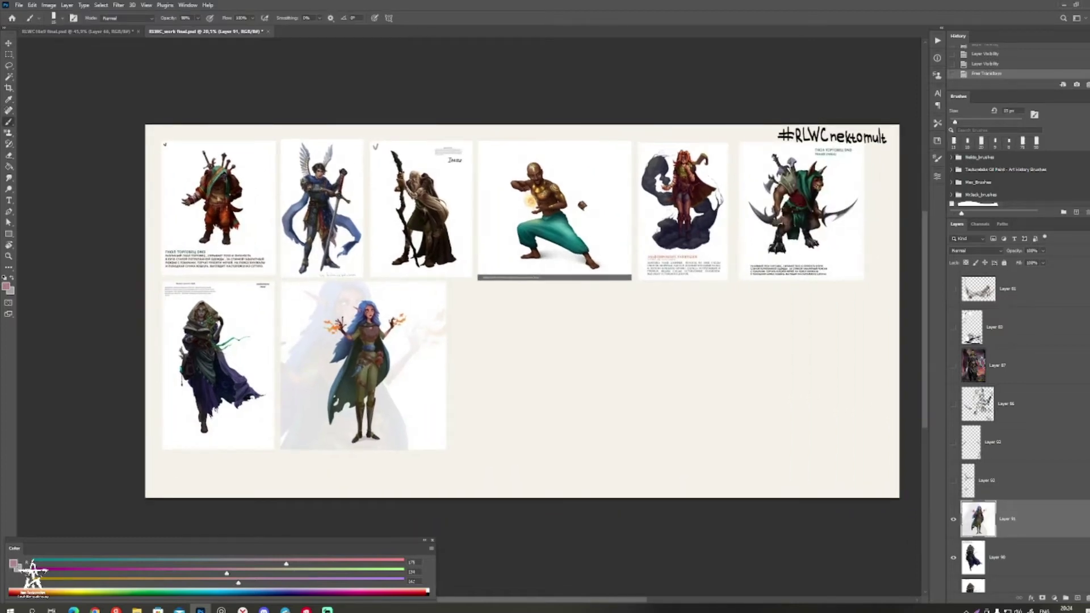
Step: Handwrite the artist's name in the upper corner of the elf entry
{"action": "left_click_drag", "start_coordinate": [394, 328], "coordinate": [818, 352]}
{"action": "mouse_move", "coordinate": [341, 200]}
{"action": "left_mouse_down"}
{"action": "mouse_move", "coordinate": [340, 225]}
{"action": "mouse_move", "coordinate": [366, 209]}
{"action": "mouse_move", "coordinate": [391, 228]}
{"action": "mouse_move", "coordinate": [332, 238]}
{"action": "left_mouse_up"}
{"action": "left_click_drag", "start_coordinate": [511, 255], "coordinate": [439, 251]}
{"action": "key", "text": "b"}
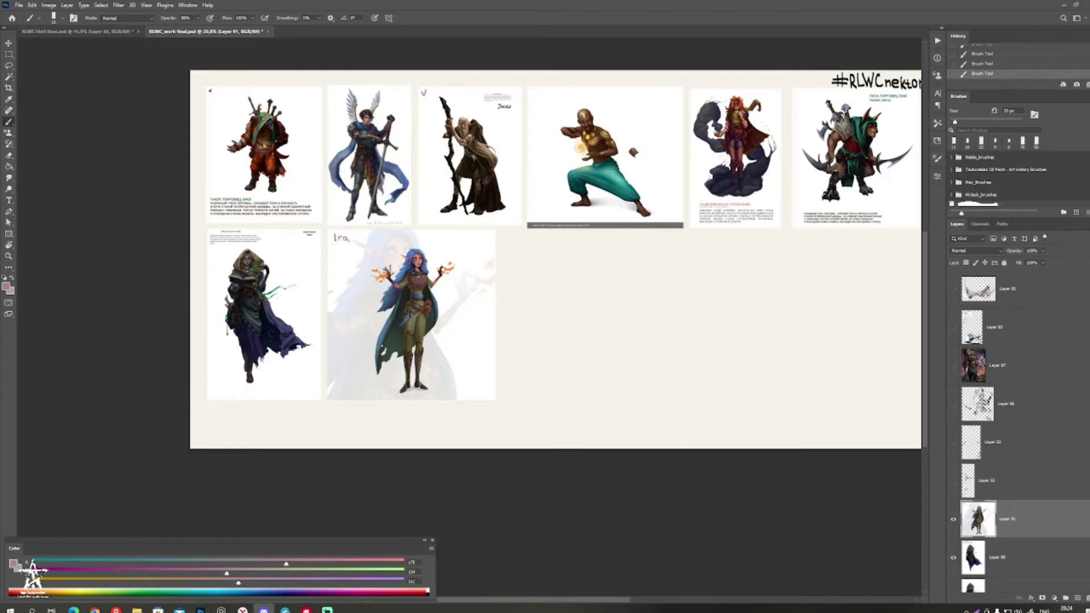
{"action": "key", "text": "alt+Tab"}
{"action": "key", "text": "ctrl+v"}
{"action": "key", "text": "ctrl+z"}
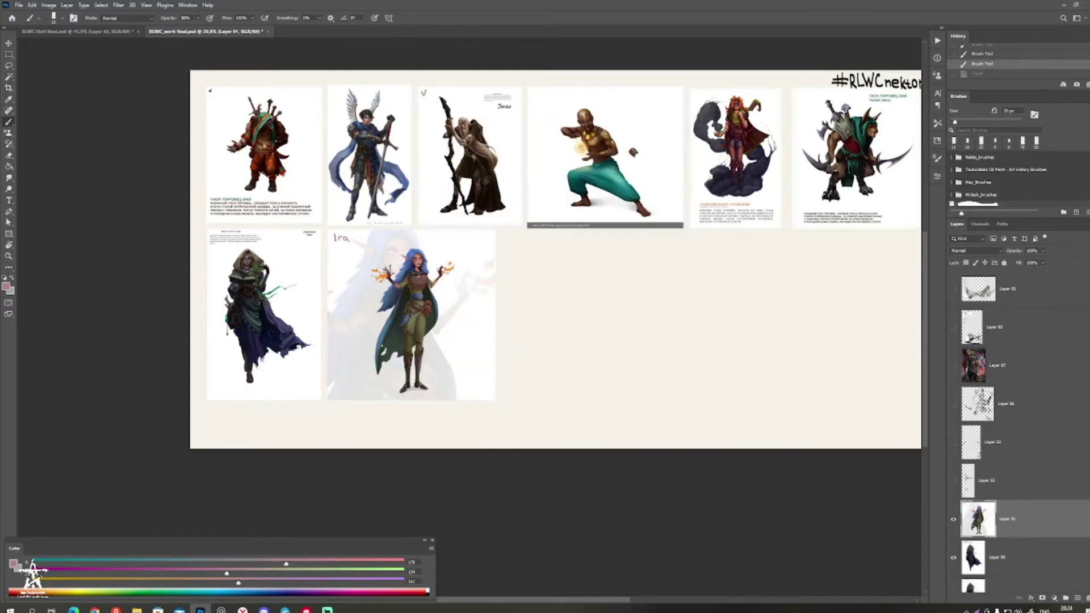
Step: Paste the antlered old mage's sheet with sketches and final painting onto the board and reposition it
{"action": "key", "text": "alt+Tab"}
{"action": "key", "text": "ctrl+v"}
{"action": "left_click_drag", "start_coordinate": [672, 193], "coordinate": [637, 307]}
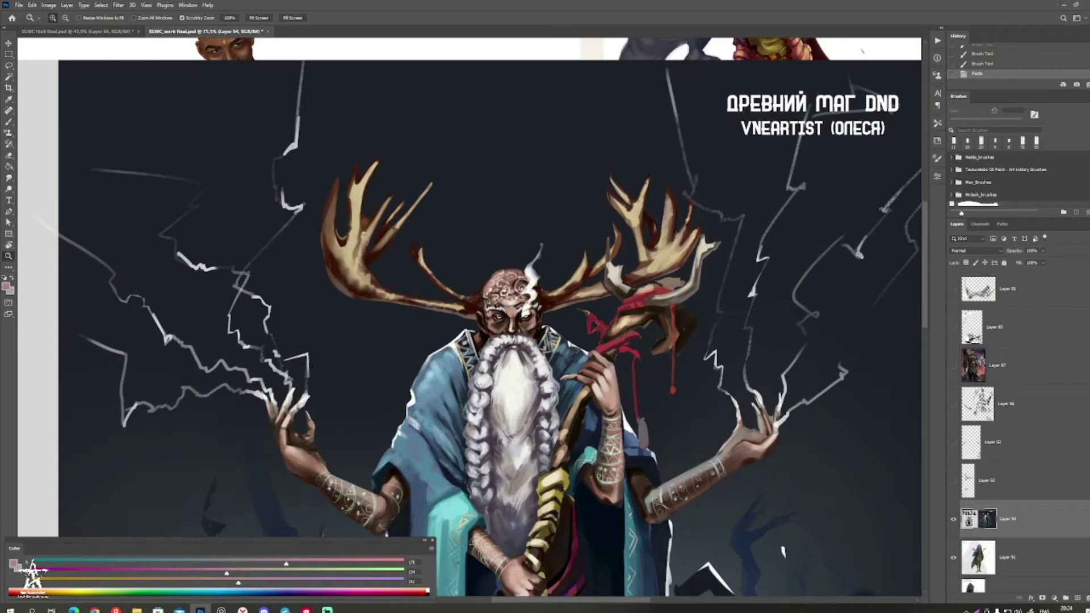
{"action": "left_click_drag", "start_coordinate": [761, 241], "coordinate": [681, 241]}
{"action": "left_click_drag", "start_coordinate": [605, 363], "coordinate": [527, 328]}
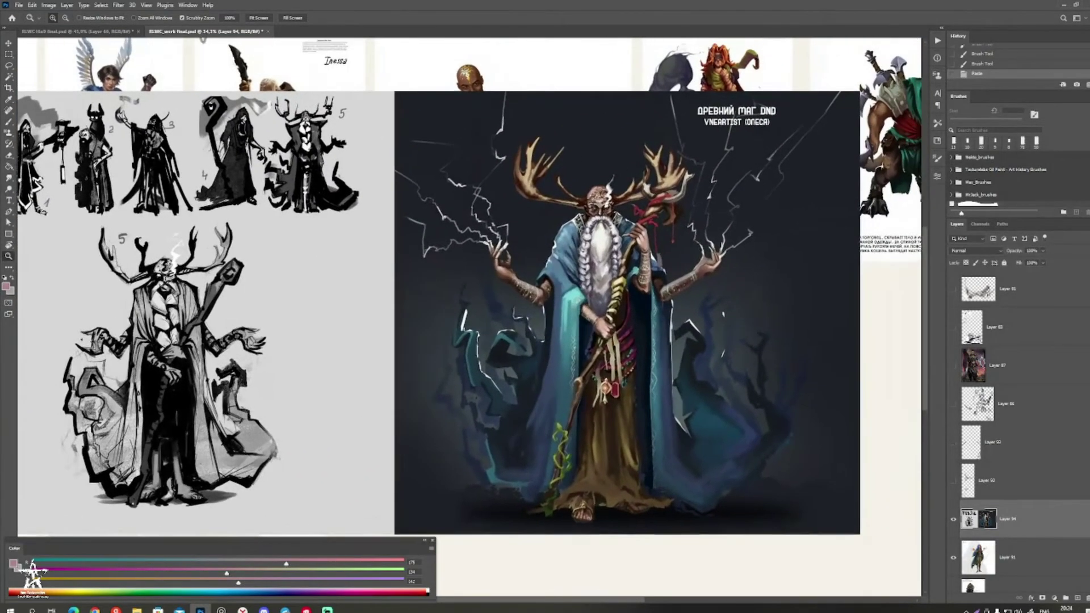
{"action": "mouse_move", "coordinate": [605, 345]}
{"action": "left_mouse_down"}
{"action": "mouse_move", "coordinate": [661, 355]}
{"action": "mouse_move", "coordinate": [646, 353]}
{"action": "left_mouse_up"}
{"action": "key", "text": "b"}
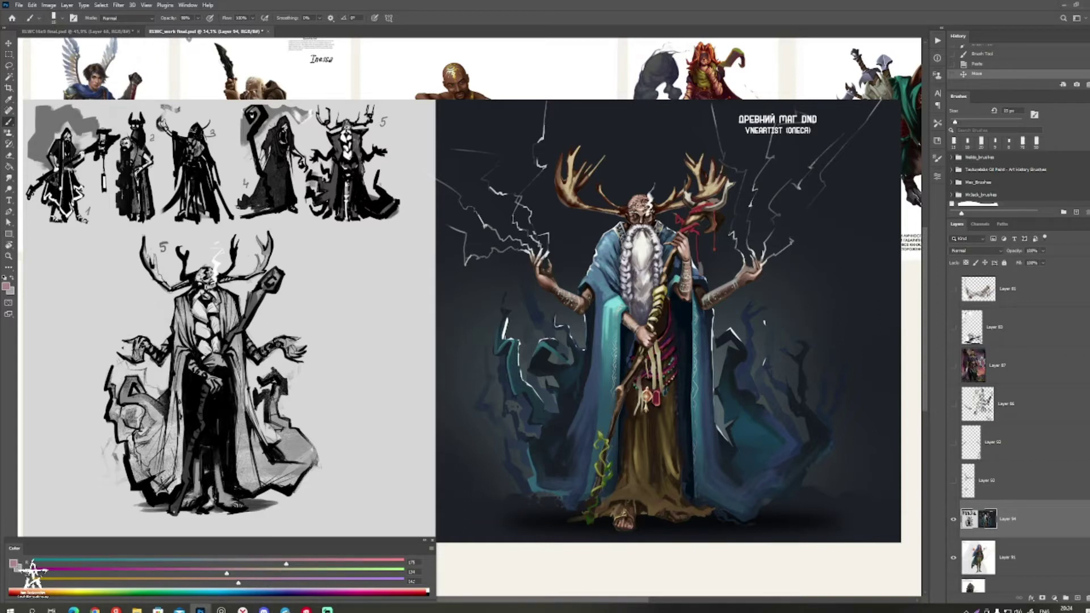
Step: Paste the mage's white-background version and hide the layer with the sketch sheet
{"action": "key", "text": "ctrl+v"}
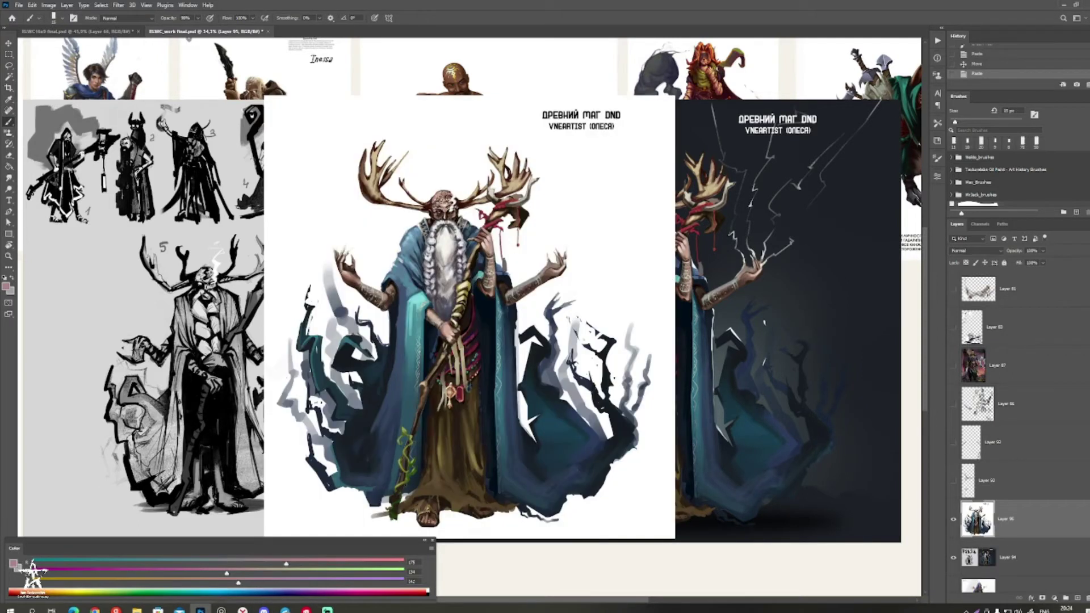
{"action": "left_click", "coordinate": [953, 558]}
{"action": "left_click_drag", "start_coordinate": [568, 318], "coordinate": [728, 293]}
{"action": "left_click_drag", "start_coordinate": [568, 318], "coordinate": [580, 332]}
Step: Scale down the white-background mage and place it in the empty area beside the elf entry
{"action": "key", "text": "v"}
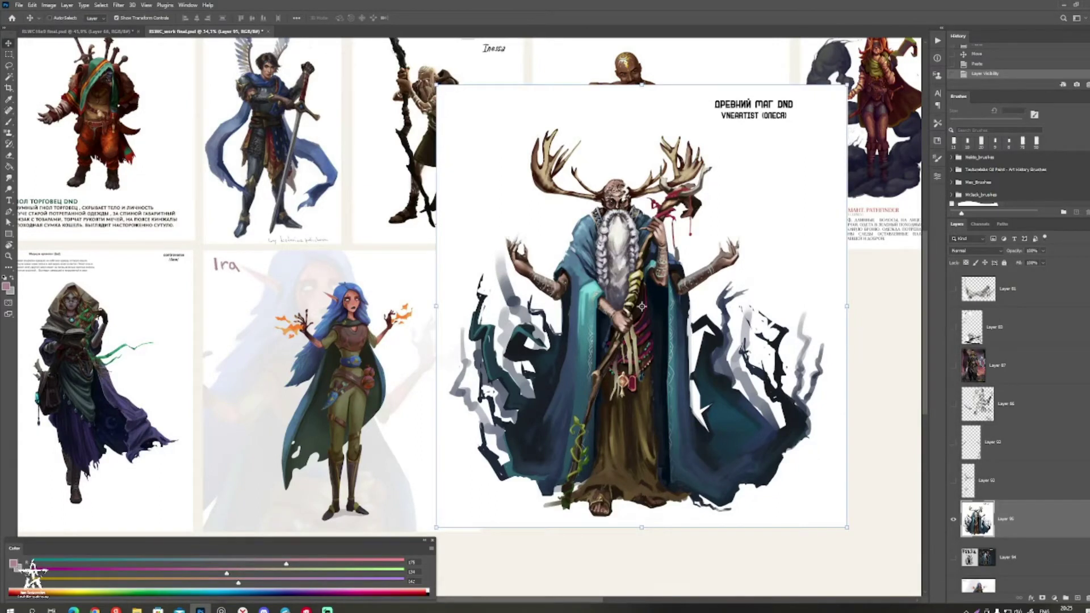
{"action": "left_click_drag", "start_coordinate": [436, 85], "coordinate": [517, 129]}
{"action": "left_click_drag", "start_coordinate": [683, 306], "coordinate": [643, 356]}
{"action": "key", "text": "Return"}
{"action": "key", "text": "b"}
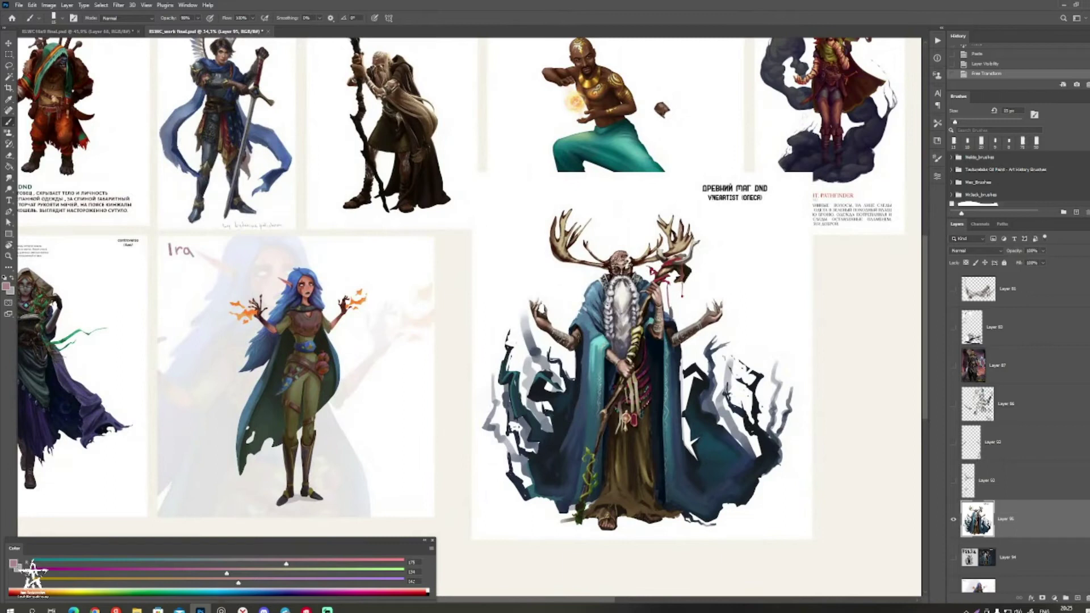
Step: Add a new layer above the mage and examine the full figure next to the elf entry
{"action": "key", "text": "ctrl+alt+shift+n"}
{"action": "left_click_drag", "start_coordinate": [608, 398], "coordinate": [663, 382]}
{"action": "left_click_drag", "start_coordinate": [664, 382], "coordinate": [681, 464]}
{"action": "left_click_drag", "start_coordinate": [625, 238], "coordinate": [557, 449]}
{"action": "key", "text": "alt+Tab"}
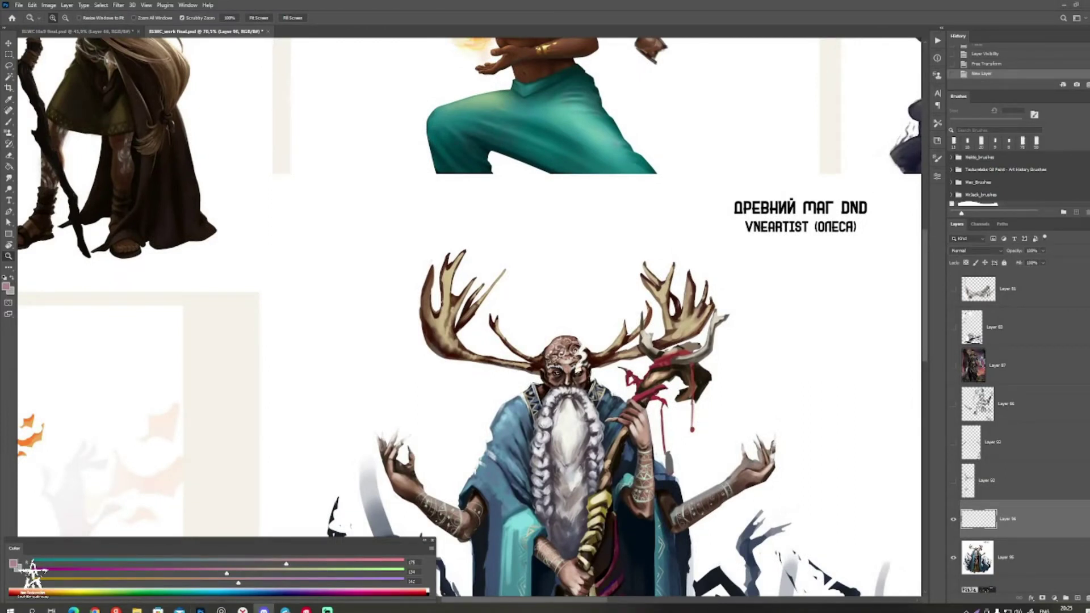
{"action": "key", "text": "alt+Tab"}
{"action": "left_click_drag", "start_coordinate": [568, 363], "coordinate": [531, 229]}
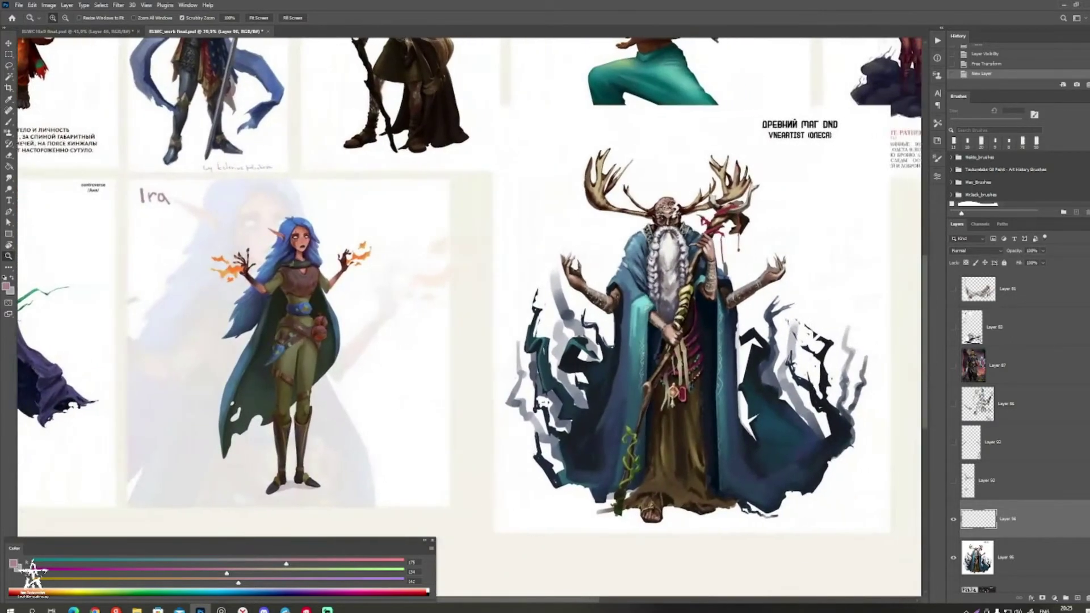
{"action": "scroll", "coordinate": [812, 320], "scroll_direction": "up", "scroll_amount": 3}
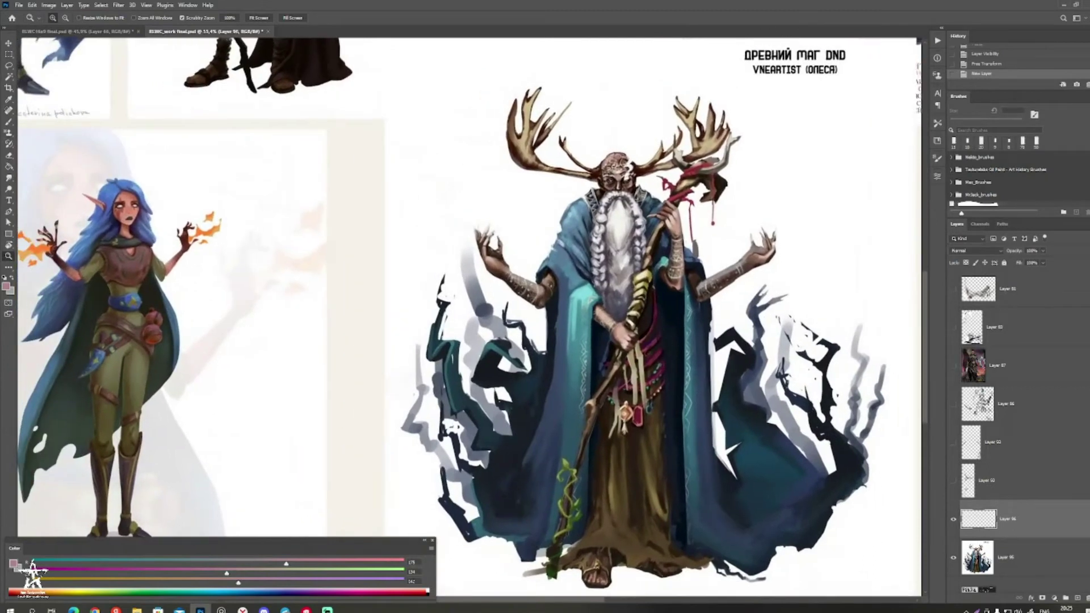
{"action": "left_click_drag", "start_coordinate": [681, 318], "coordinate": [721, 342]}
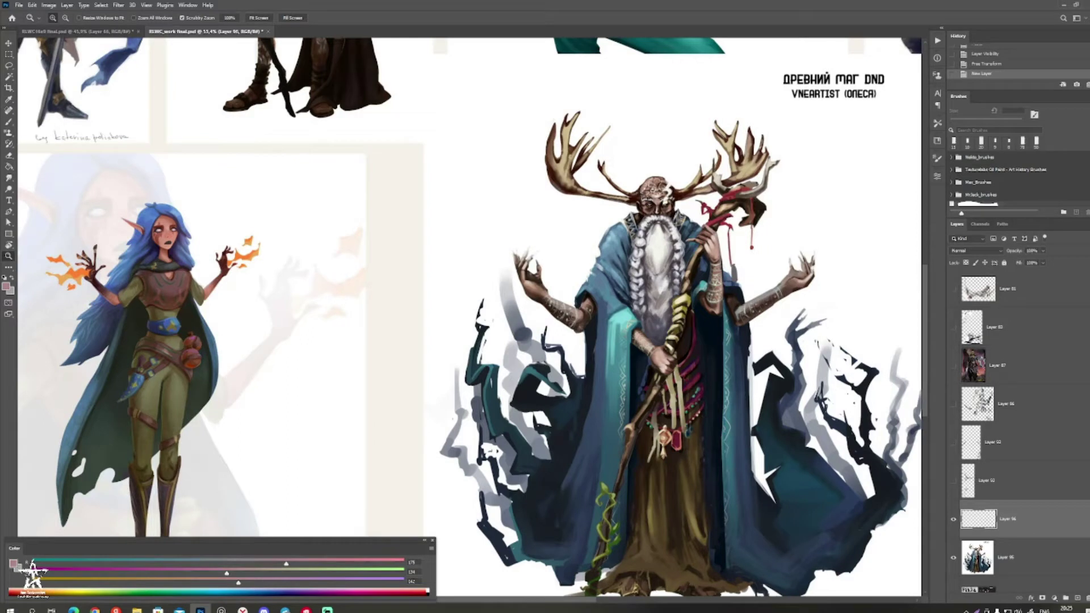
{"action": "key", "text": "alt+Tab"}
{"action": "key", "text": "alt+Tab"}
Step: Show the mage's sketch sheet again beside the painted version and select the white-background mage's layer
{"action": "scroll", "coordinate": [1016, 442], "scroll_direction": "down", "scroll_amount": 4}
{"action": "left_click", "coordinate": [1016, 443]}
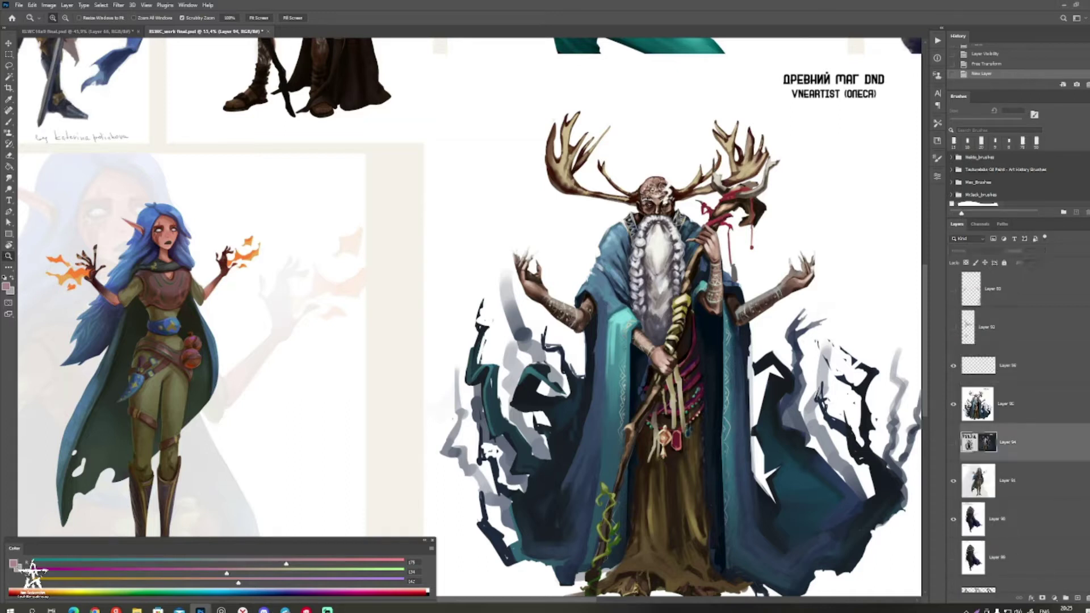
{"action": "left_click", "coordinate": [953, 442]}
{"action": "mouse_move", "coordinate": [455, 295]}
{"action": "left_mouse_down"}
{"action": "mouse_move", "coordinate": [557, 342]}
{"action": "mouse_move", "coordinate": [584, 330]}
{"action": "mouse_move", "coordinate": [488, 288]}
{"action": "mouse_move", "coordinate": [514, 296]}
{"action": "left_mouse_up"}
{"action": "left_click", "coordinate": [1006, 404]}
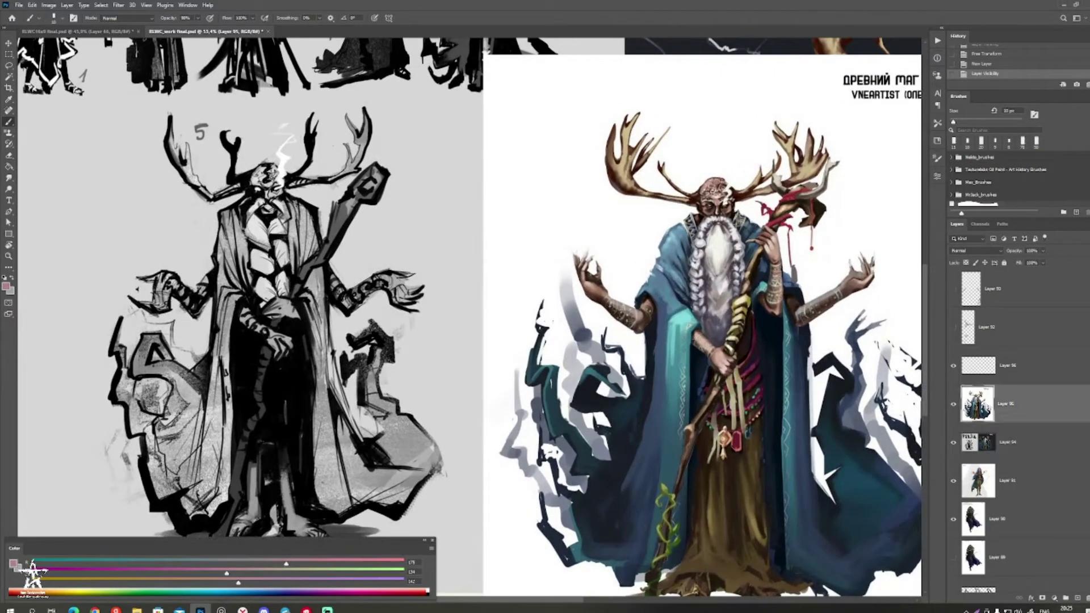
Step: Add a new correction layer and retouch the edge of the mage's cloak at the shoulder with sampled tones
{"action": "key", "text": "ctrl+shift+alt+n"}
{"action": "left_click", "coordinate": [677, 227], "text": "alt"}
{"action": "mouse_move", "coordinate": [678, 226]}
{"action": "left_mouse_down"}
{"action": "mouse_move", "coordinate": [663, 232]}
{"action": "mouse_move", "coordinate": [667, 245]}
{"action": "mouse_move", "coordinate": [630, 237]}
{"action": "mouse_move", "coordinate": [596, 264]}
{"action": "mouse_move", "coordinate": [636, 264]}
{"action": "mouse_move", "coordinate": [684, 233]}
{"action": "left_mouse_up"}
{"action": "key", "text": "bracketleft"}
{"action": "left_click", "coordinate": [669, 236], "text": "alt"}
{"action": "left_click", "coordinate": [659, 228], "text": "alt"}
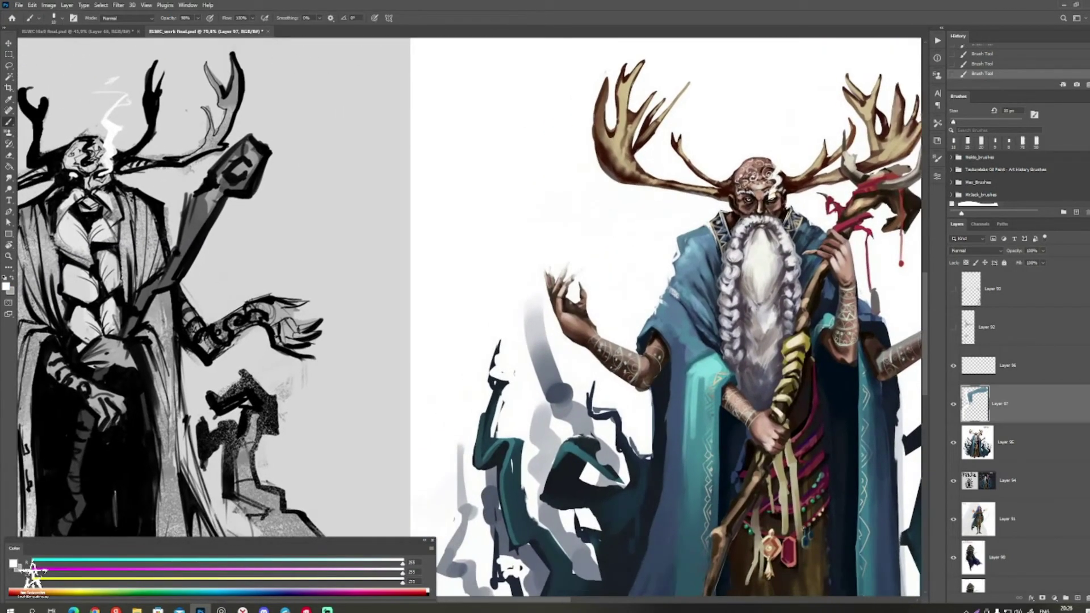
Step: Repaint the mage's robe from the shoulder up to the collar with sampled tones using a larger brush
{"action": "left_click", "coordinate": [701, 283], "text": "alt"}
{"action": "key", "text": "bracketright"}
{"action": "key", "text": "bracketright"}
{"action": "mouse_move", "coordinate": [697, 286]}
{"action": "left_mouse_down"}
{"action": "mouse_move", "coordinate": [706, 291]}
{"action": "mouse_move", "coordinate": [740, 229]}
{"action": "left_mouse_up"}
{"action": "left_click", "coordinate": [745, 203], "text": "alt"}
{"action": "mouse_move", "coordinate": [742, 167]}
{"action": "left_mouse_down"}
{"action": "mouse_move", "coordinate": [751, 185]}
{"action": "mouse_move", "coordinate": [746, 167]}
{"action": "left_mouse_up"}
{"action": "key", "text": "bracketleft"}
{"action": "key", "text": "bracketleft"}
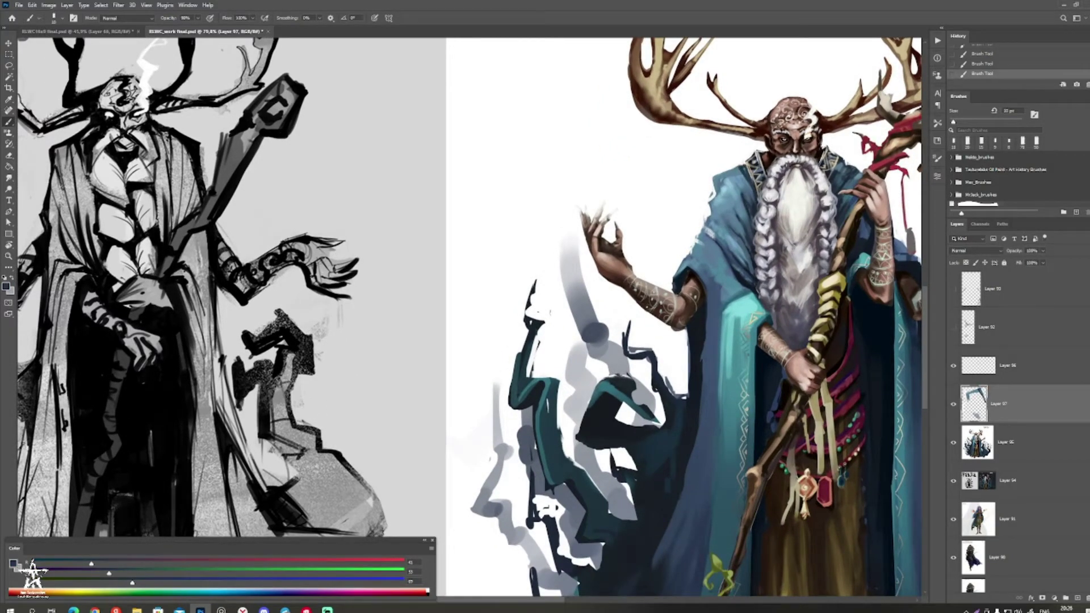
Step: Refine the shoulder contour and collar area of the mage's robe with sampled dark tones
{"action": "mouse_move", "coordinate": [738, 219]}
{"action": "left_mouse_down"}
{"action": "mouse_move", "coordinate": [744, 237]}
{"action": "mouse_move", "coordinate": [750, 205]}
{"action": "mouse_move", "coordinate": [705, 236]}
{"action": "left_mouse_up"}
{"action": "left_click", "coordinate": [739, 205], "text": "alt"}
{"action": "key", "text": "bracketright"}
{"action": "key", "text": "bracketright"}
{"action": "left_click", "coordinate": [743, 213], "text": "alt"}
{"action": "left_click", "coordinate": [741, 199], "text": "alt"}
{"action": "left_click", "coordinate": [750, 196], "text": "alt"}
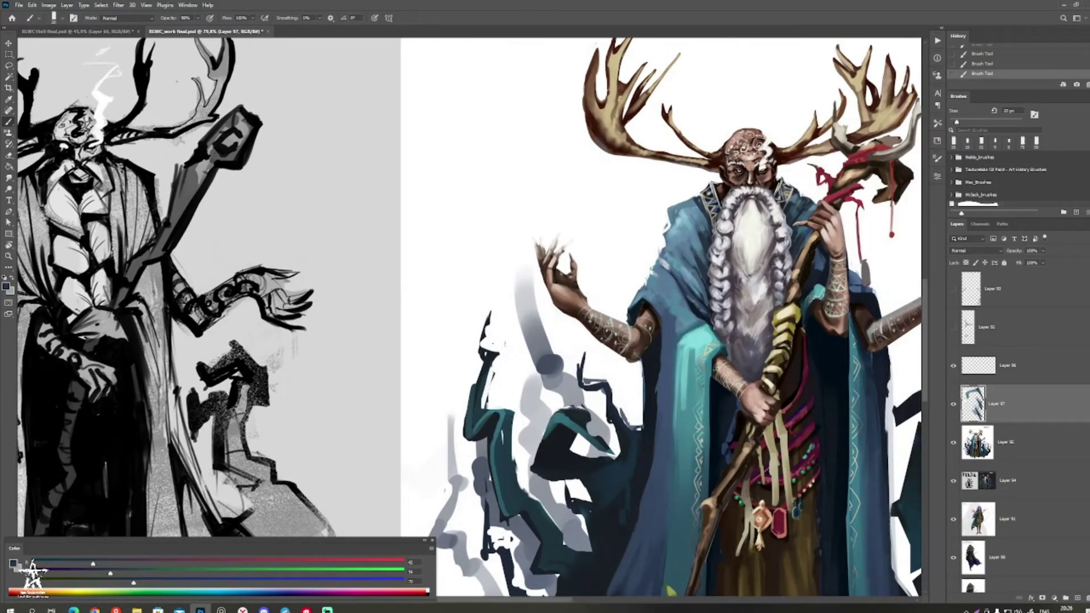
Step: Block in the mage's moustache above the beard with sampled greys
{"action": "left_click", "coordinate": [762, 196], "text": "alt"}
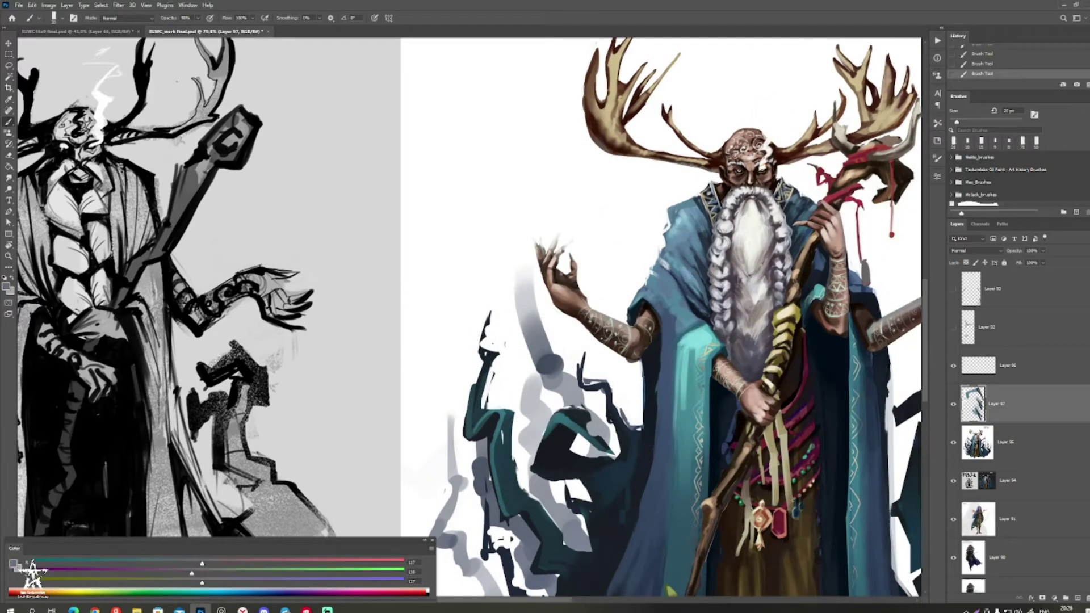
{"action": "mouse_move", "coordinate": [764, 183]}
{"action": "left_mouse_down"}
{"action": "mouse_move", "coordinate": [782, 222]}
{"action": "mouse_move", "coordinate": [737, 214]}
{"action": "left_mouse_up"}
{"action": "left_click", "coordinate": [763, 202], "text": "alt"}
{"action": "key", "text": "bracketleft"}
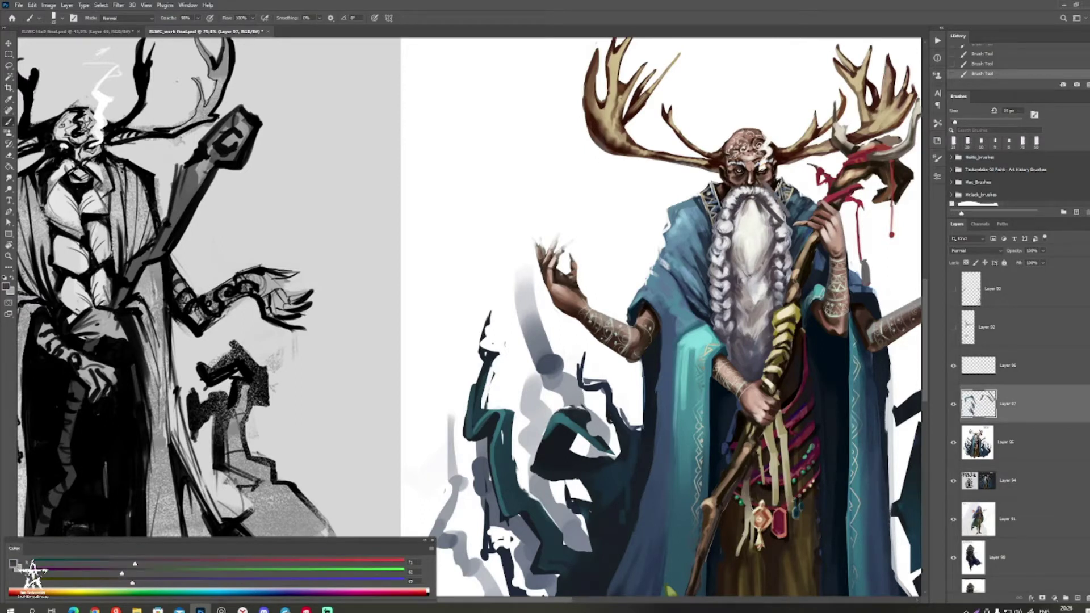
Step: Define the moustache with sampled light grey using a smaller brush and touch up beside it with a dark tone
{"action": "left_click", "coordinate": [729, 200], "text": "alt"}
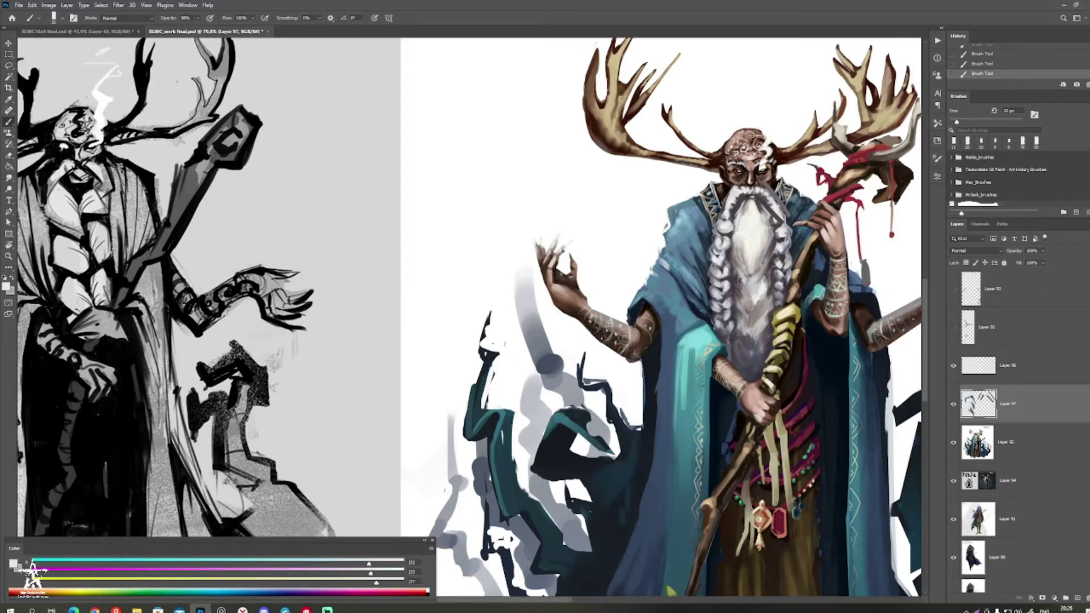
{"action": "key", "text": "bracketleft"}
{"action": "left_click_drag", "start_coordinate": [765, 194], "coordinate": [780, 220]}
{"action": "mouse_move", "coordinate": [767, 191]}
{"action": "left_mouse_down"}
{"action": "mouse_move", "coordinate": [783, 218]}
{"action": "mouse_move", "coordinate": [843, 223]}
{"action": "mouse_move", "coordinate": [764, 244]}
{"action": "mouse_move", "coordinate": [787, 227]}
{"action": "left_mouse_up"}
{"action": "key", "text": "bracketright"}
{"action": "left_click", "coordinate": [791, 210], "text": "alt"}
{"action": "mouse_move", "coordinate": [675, 248]}
{"action": "left_mouse_down"}
{"action": "mouse_move", "coordinate": [613, 248]}
{"action": "mouse_move", "coordinate": [678, 259]}
{"action": "left_mouse_up"}
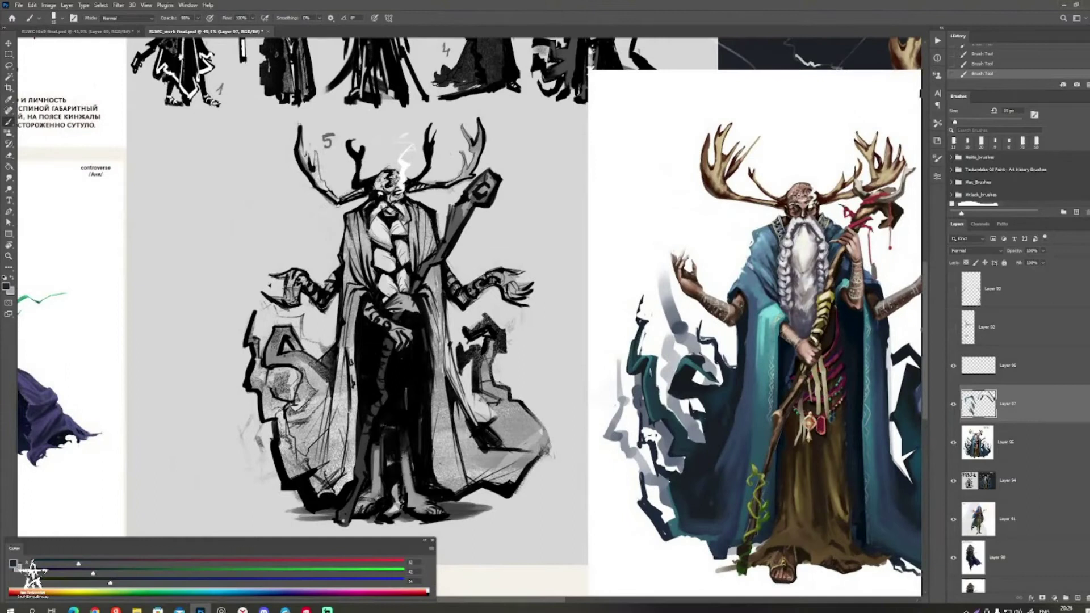
Step: Outline the mage's cloak shoulder with black sampled from the sketch, following the sketch's angular silhouette
{"action": "left_click", "coordinate": [419, 369], "text": "alt"}
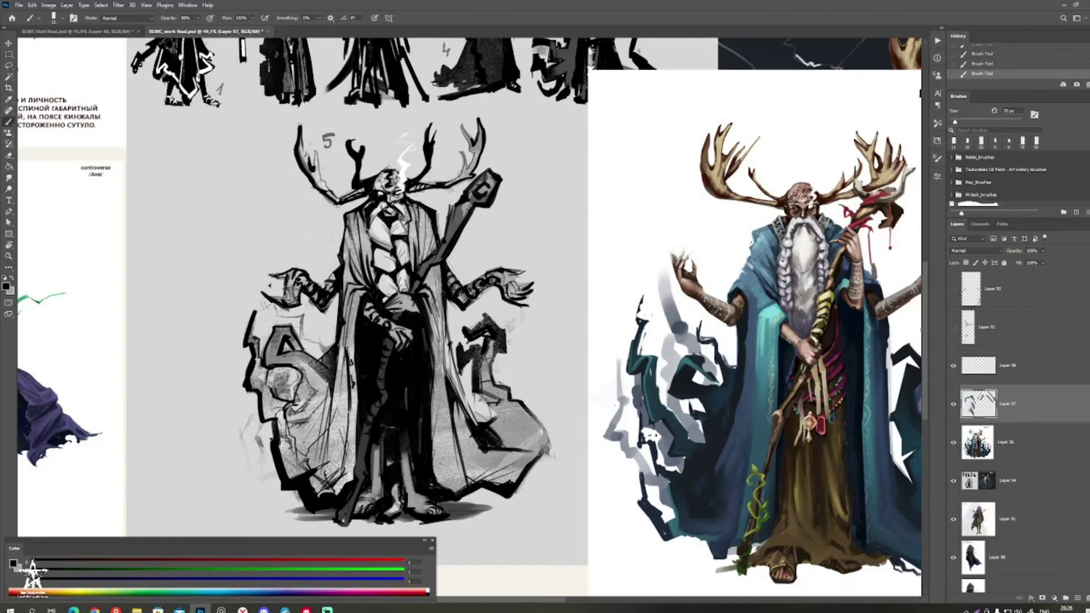
{"action": "left_click_drag", "start_coordinate": [344, 214], "coordinate": [337, 266]}
{"action": "left_click_drag", "start_coordinate": [488, 284], "coordinate": [465, 280]}
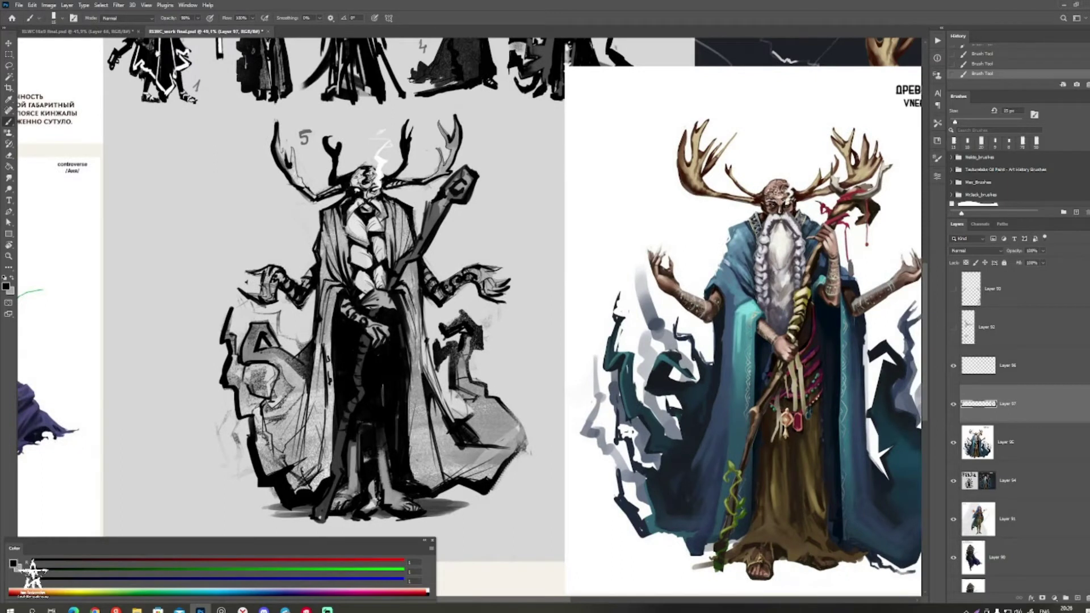
{"action": "mouse_move", "coordinate": [756, 213]}
{"action": "left_mouse_down"}
{"action": "mouse_move", "coordinate": [730, 227]}
{"action": "mouse_move", "coordinate": [709, 282]}
{"action": "mouse_move", "coordinate": [688, 288]}
{"action": "left_mouse_up"}
{"action": "left_click_drag", "start_coordinate": [318, 272], "coordinate": [278, 272]}
Step: Fill the outlined cloak shoulder with sampled tones using a larger brush
{"action": "left_click", "coordinate": [664, 262], "text": "alt"}
{"action": "left_click", "coordinate": [658, 290], "text": "alt"}
{"action": "key", "text": "bracketright"}
{"action": "mouse_move", "coordinate": [679, 274]}
{"action": "left_mouse_down"}
{"action": "mouse_move", "coordinate": [686, 295]}
{"action": "mouse_move", "coordinate": [679, 282]}
{"action": "mouse_move", "coordinate": [813, 288]}
{"action": "mouse_move", "coordinate": [695, 290]}
{"action": "mouse_move", "coordinate": [706, 283]}
{"action": "mouse_move", "coordinate": [766, 327]}
{"action": "left_mouse_up"}
{"action": "left_click", "coordinate": [675, 269], "text": "alt"}
{"action": "left_click", "coordinate": [680, 300], "text": "ctrl"}
{"action": "left_click", "coordinate": [696, 279], "text": "alt"}
Step: Extend the cloak's shoulder folds and side contour with further tones sampled from the robe
{"action": "key", "text": "]"}
{"action": "left_click", "coordinate": [755, 250], "text": "alt"}
{"action": "left_click", "coordinate": [738, 259], "text": "alt"}
{"action": "key", "text": "bracketright"}
{"action": "left_click", "coordinate": [731, 253], "text": "alt"}
{"action": "mouse_move", "coordinate": [718, 251]}
{"action": "left_mouse_down"}
{"action": "mouse_move", "coordinate": [714, 265]}
{"action": "mouse_move", "coordinate": [641, 250]}
{"action": "mouse_move", "coordinate": [768, 275]}
{"action": "mouse_move", "coordinate": [681, 285]}
{"action": "left_mouse_up"}
{"action": "left_click", "coordinate": [707, 251], "text": "alt"}
{"action": "left_click_drag", "start_coordinate": [763, 311], "coordinate": [790, 310]}
{"action": "mouse_move", "coordinate": [693, 301]}
{"action": "left_mouse_down"}
{"action": "mouse_move", "coordinate": [635, 318]}
{"action": "mouse_move", "coordinate": [599, 311]}
{"action": "mouse_move", "coordinate": [592, 303]}
{"action": "mouse_move", "coordinate": [608, 268]}
{"action": "mouse_move", "coordinate": [680, 304]}
{"action": "mouse_move", "coordinate": [642, 341]}
{"action": "left_mouse_up"}
Step: Retouch the mage's eye area with sampled dark brown and paint the eyes solid white using a smaller brush
{"action": "left_click", "coordinate": [619, 293], "text": "alt"}
{"action": "key", "text": "bracketleft"}
{"action": "key", "text": "bracketleft"}
{"action": "key", "text": "bracketleft"}
{"action": "key", "text": "bracketleft"}
{"action": "key", "text": "z"}
{"action": "mouse_move", "coordinate": [638, 223]}
{"action": "left_mouse_down"}
{"action": "mouse_move", "coordinate": [811, 249]}
{"action": "mouse_move", "coordinate": [792, 242]}
{"action": "mouse_move", "coordinate": [803, 254]}
{"action": "left_mouse_up"}
{"action": "key", "text": "b"}
{"action": "left_click", "coordinate": [805, 245], "text": "alt"}
{"action": "left_click", "coordinate": [804, 244], "text": "alt"}
{"action": "key", "text": "bracketleft"}
{"action": "key", "text": "bracketleft"}
{"action": "key", "text": "bracketleft"}
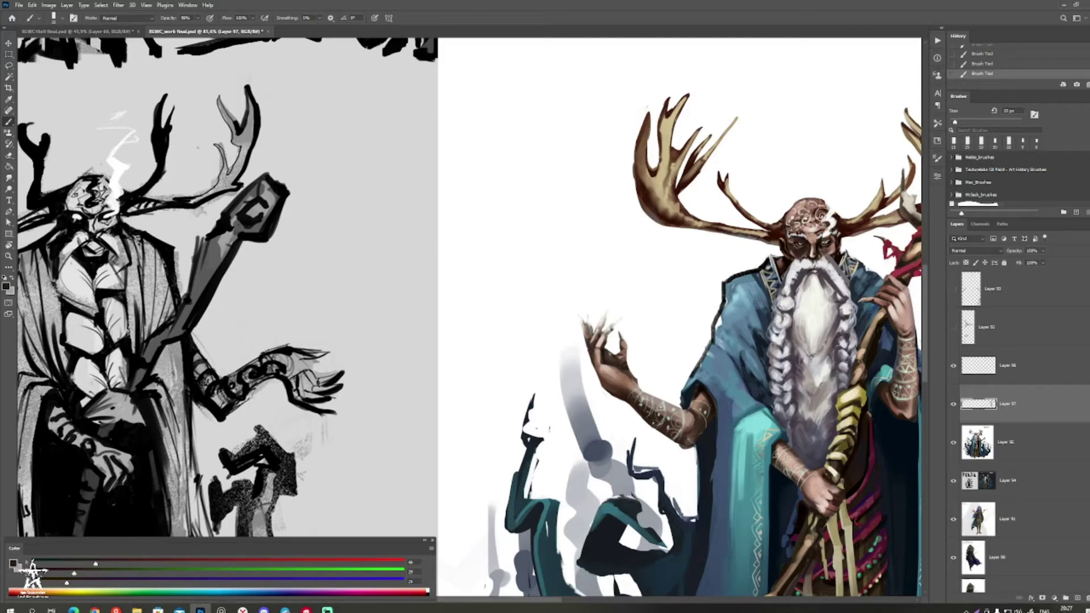
{"action": "key", "text": "x"}
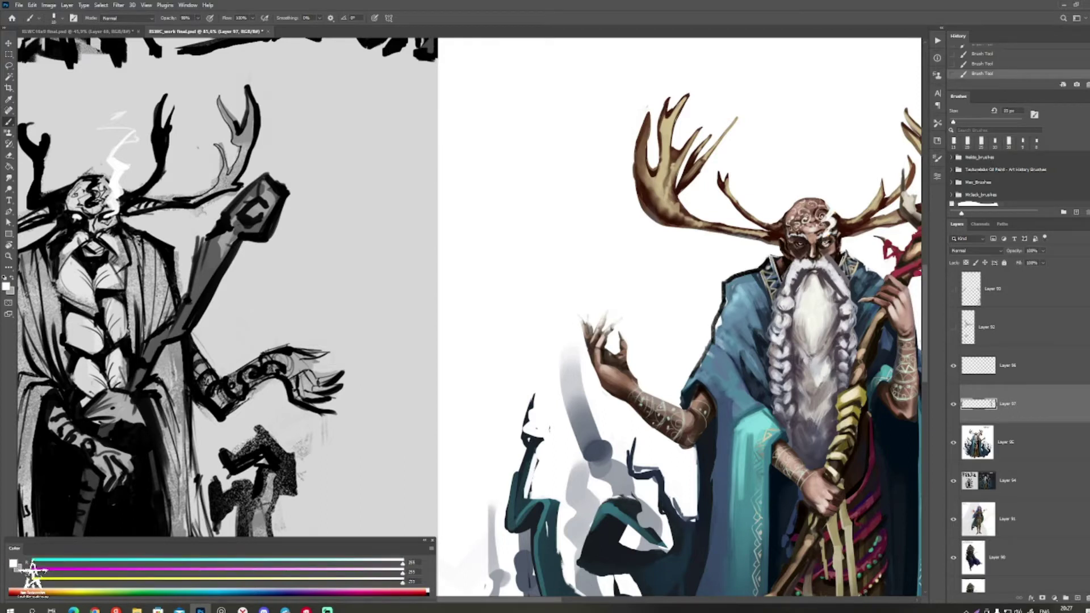
{"action": "left_click_drag", "start_coordinate": [802, 246], "coordinate": [795, 244]}
Step: Touch up the skin around the mage's eyes with a dark brown chosen in the color picker and sampled face tones
{"action": "left_click", "coordinate": [812, 228], "text": "alt"}
{"action": "left_click", "coordinate": [790, 248], "text": "alt"}
{"action": "left_click", "coordinate": [790, 250], "text": "alt"}
{"action": "left_click", "coordinate": [6, 287]}
{"action": "left_click", "coordinate": [144, 348]}
{"action": "left_click", "coordinate": [299, 268]}
{"action": "key", "text": "Return"}
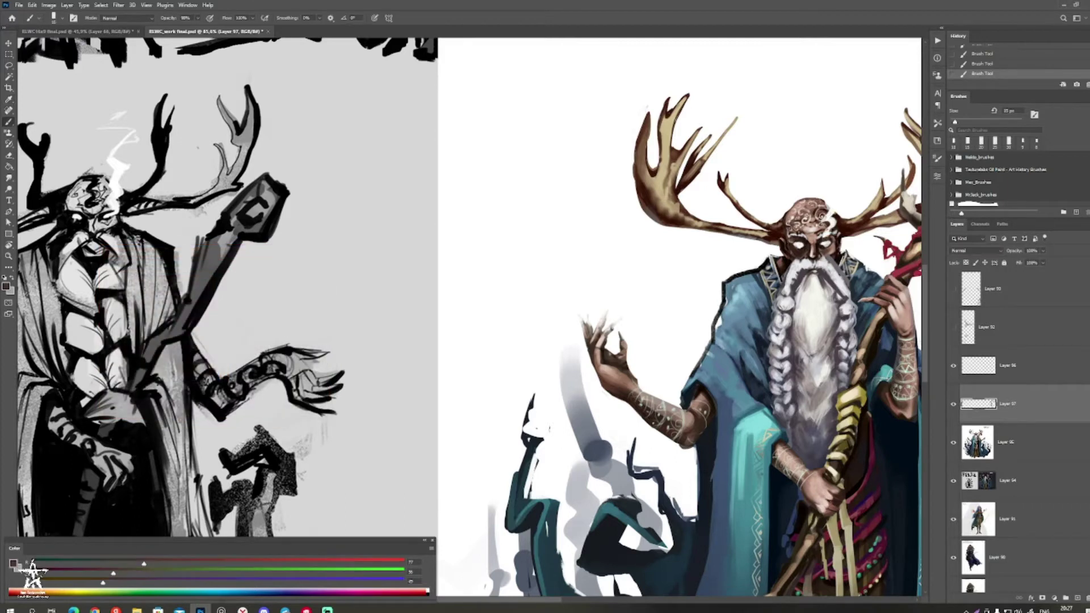
{"action": "left_click", "coordinate": [805, 250], "text": "alt"}
{"action": "mouse_move", "coordinate": [789, 228]}
{"action": "left_mouse_down"}
{"action": "mouse_move", "coordinate": [787, 240]}
{"action": "mouse_move", "coordinate": [792, 214]}
{"action": "mouse_move", "coordinate": [794, 231]}
{"action": "left_mouse_up"}
{"action": "key", "text": "bracketright"}
{"action": "key", "text": "bracketleft"}
{"action": "key", "text": "bracketleft"}
Step: Shape the moustache's end near the staff with sampled tones, varying the brush size
{"action": "left_click", "coordinate": [823, 273], "text": "alt"}
{"action": "left_click", "coordinate": [832, 267], "text": "alt"}
{"action": "mouse_move", "coordinate": [834, 267]}
{"action": "left_mouse_down"}
{"action": "mouse_move", "coordinate": [847, 284]}
{"action": "mouse_move", "coordinate": [842, 300]}
{"action": "mouse_move", "coordinate": [853, 296]}
{"action": "left_mouse_up"}
{"action": "key", "text": "bracketright"}
{"action": "left_click", "coordinate": [835, 287], "text": "alt"}
{"action": "key", "text": "bracketright"}
{"action": "key", "text": "bracketleft"}
{"action": "left_click", "coordinate": [845, 287], "text": "alt"}
{"action": "left_click", "coordinate": [848, 291], "text": "alt"}
{"action": "left_click", "coordinate": [833, 275], "text": "alt"}
{"action": "left_click", "coordinate": [844, 295], "text": "alt"}
{"action": "left_click", "coordinate": [802, 271], "text": "alt"}
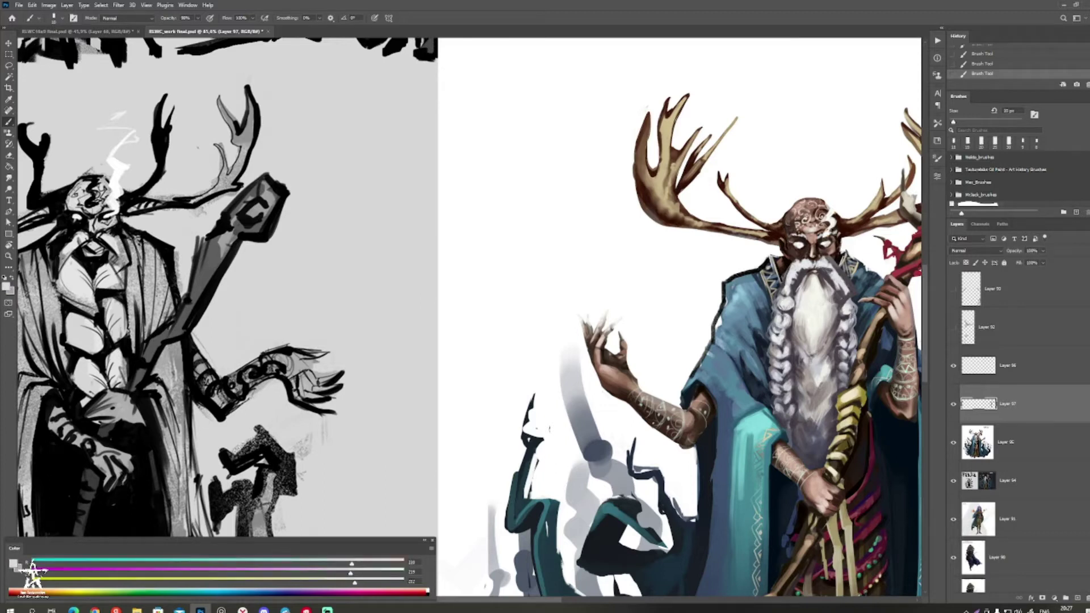
Step: Refine both ends of the mage's moustache with sampled dark and light greys
{"action": "left_click", "coordinate": [834, 271], "text": "alt"}
{"action": "left_click", "coordinate": [837, 274], "text": "alt"}
{"action": "key", "text": "bracketright"}
{"action": "key", "text": "bracketright"}
{"action": "left_click_drag", "start_coordinate": [832, 274], "coordinate": [837, 284]}
{"action": "key", "text": "bracketleft"}
{"action": "left_click", "coordinate": [803, 271], "text": "alt"}
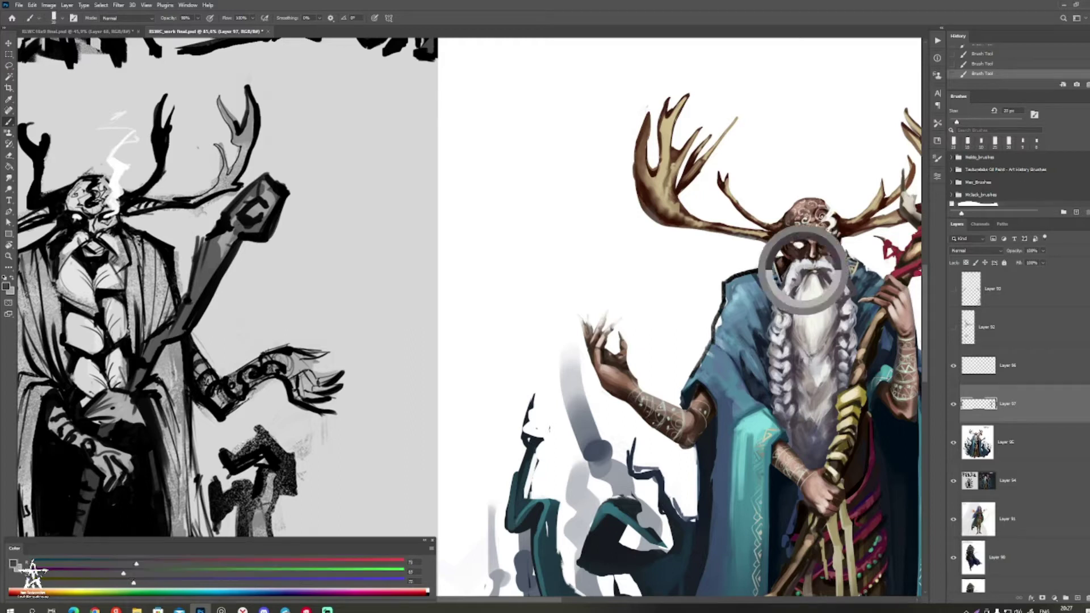
{"action": "key", "text": "bracketleft"}
{"action": "mouse_move", "coordinate": [789, 268]}
{"action": "left_mouse_down"}
{"action": "mouse_move", "coordinate": [786, 295]}
{"action": "mouse_move", "coordinate": [788, 285]}
{"action": "left_mouse_up"}
{"action": "left_click", "coordinate": [796, 271], "text": "alt"}
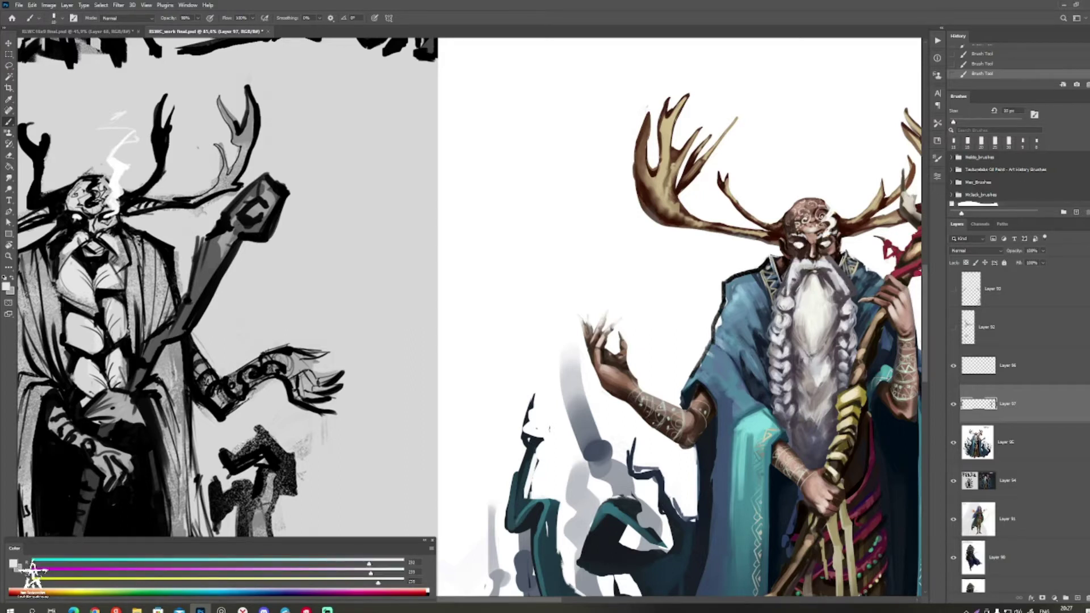
Step: Hide the correction layer to compare the full mage figure with the original beside the sketch
{"action": "scroll", "coordinate": [753, 300], "scroll_direction": "down", "scroll_amount": 3}
{"action": "scroll", "coordinate": [820, 327], "scroll_direction": "up", "scroll_amount": 2}
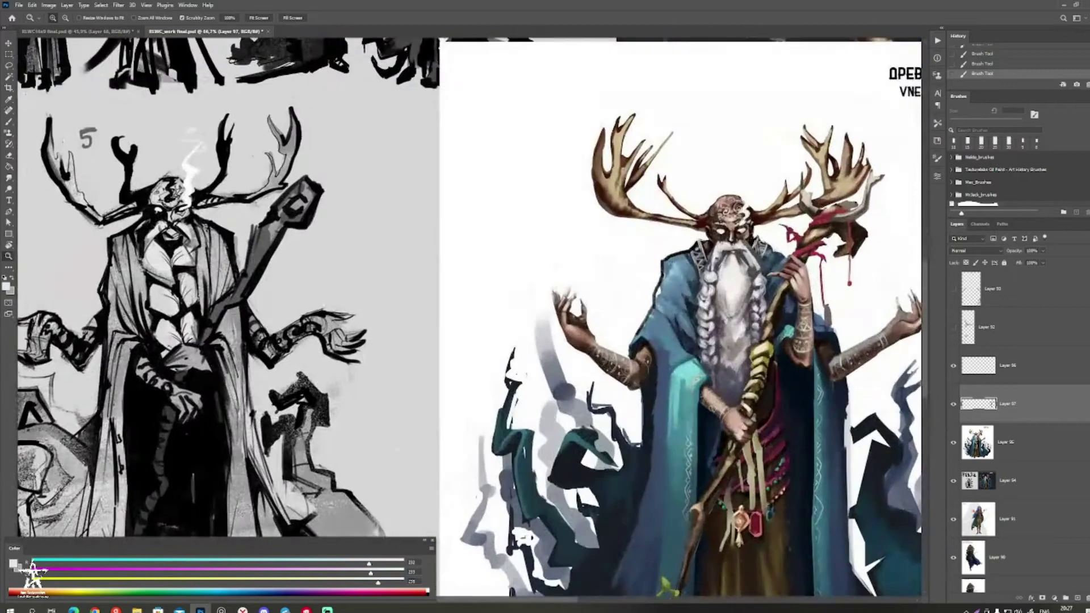
{"action": "left_click_drag", "start_coordinate": [806, 324], "coordinate": [783, 322]}
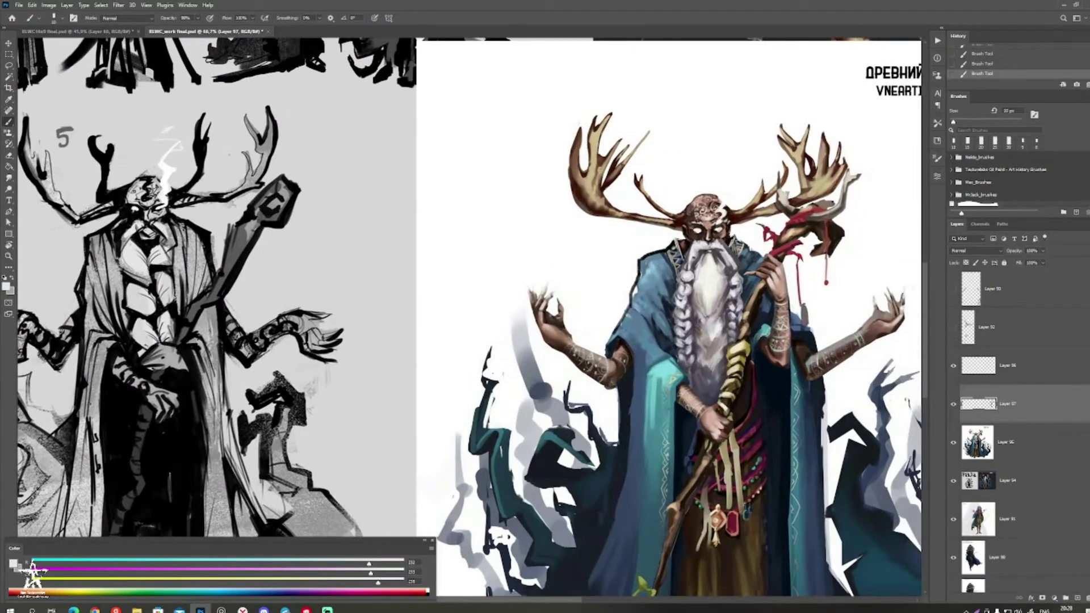
{"action": "scroll", "coordinate": [469, 319], "scroll_direction": "right", "scroll_amount": 2}
{"action": "left_click", "coordinate": [954, 403]}
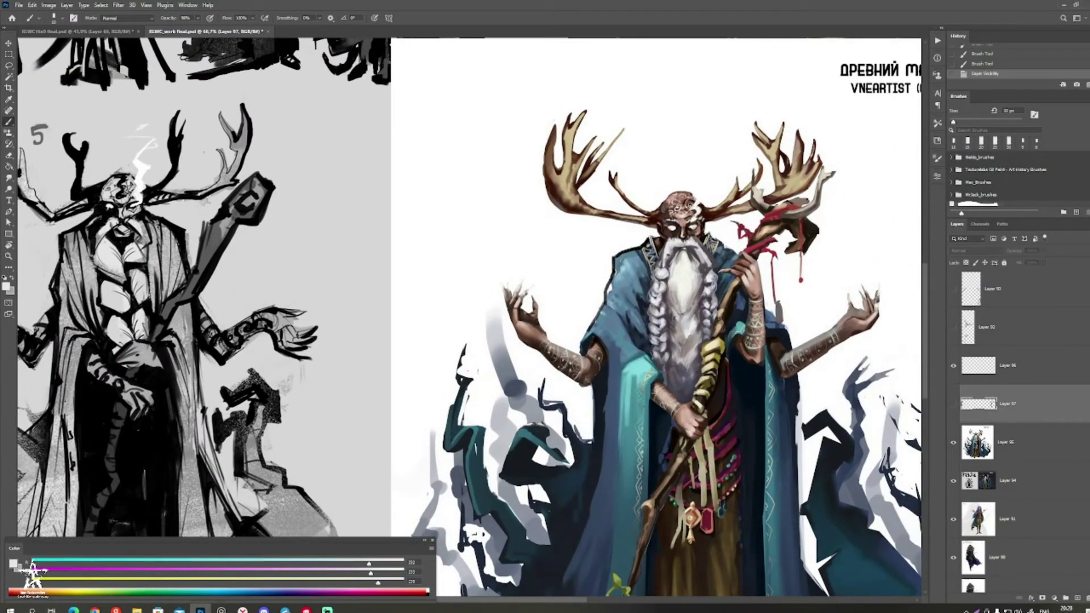
{"action": "key", "text": "ctrl+space"}
{"action": "left_click_drag", "start_coordinate": [802, 380], "coordinate": [738, 382]}
{"action": "left_click_drag", "start_coordinate": [784, 432], "coordinate": [823, 432]}
{"action": "key", "text": "b"}
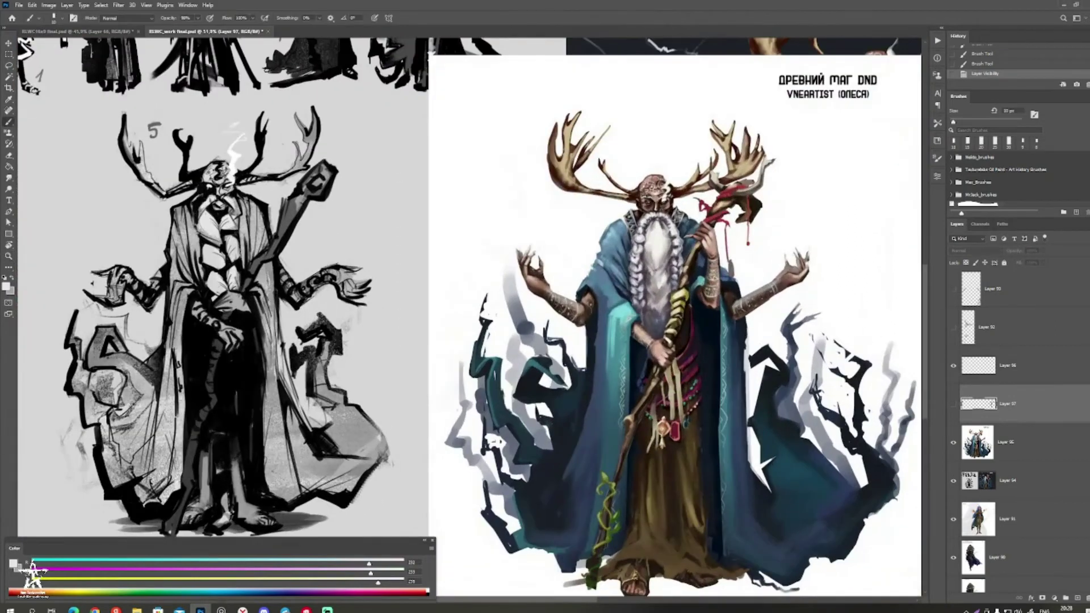
Step: Enlarge the brush to about 250 px and compare the full painted mage with the line sketch beside him
{"action": "scroll", "coordinate": [471, 318], "scroll_direction": "up", "scroll_amount": 3}
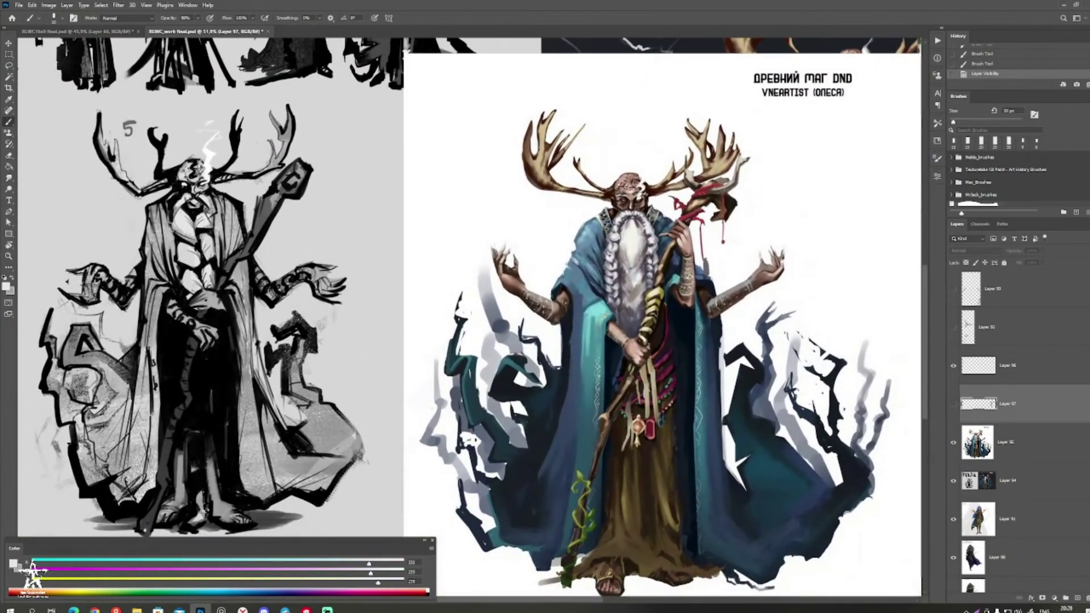
{"action": "mouse_move", "coordinate": [511, 352]}
{"action": "left_mouse_down"}
{"action": "mouse_move", "coordinate": [491, 344]}
{"action": "mouse_move", "coordinate": [479, 314]}
{"action": "left_mouse_up"}
{"action": "key", "text": "bracketright"}
{"action": "key", "text": "bracketright"}
{"action": "key", "text": "bracketright"}
{"action": "key", "text": "bracketright"}
{"action": "key", "text": "bracketright"}
{"action": "key", "text": "bracketright"}
{"action": "key", "text": "bracketright"}
{"action": "key", "text": "bracketright"}
{"action": "key", "text": "x"}
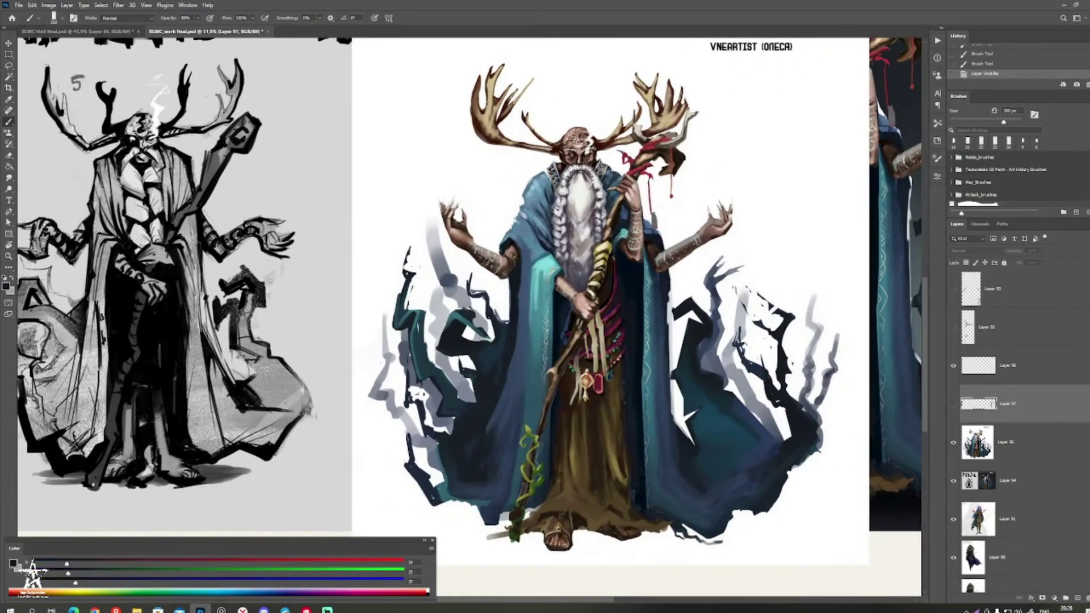
{"action": "scroll", "coordinate": [471, 315], "scroll_direction": "up", "scroll_amount": 3}
{"action": "left_click", "coordinate": [476, 372], "text": "alt"}
{"action": "mouse_move", "coordinate": [511, 317]}
{"action": "left_mouse_down"}
{"action": "mouse_move", "coordinate": [496, 333]}
{"action": "mouse_move", "coordinate": [474, 317]}
{"action": "mouse_move", "coordinate": [495, 320]}
{"action": "left_mouse_up"}
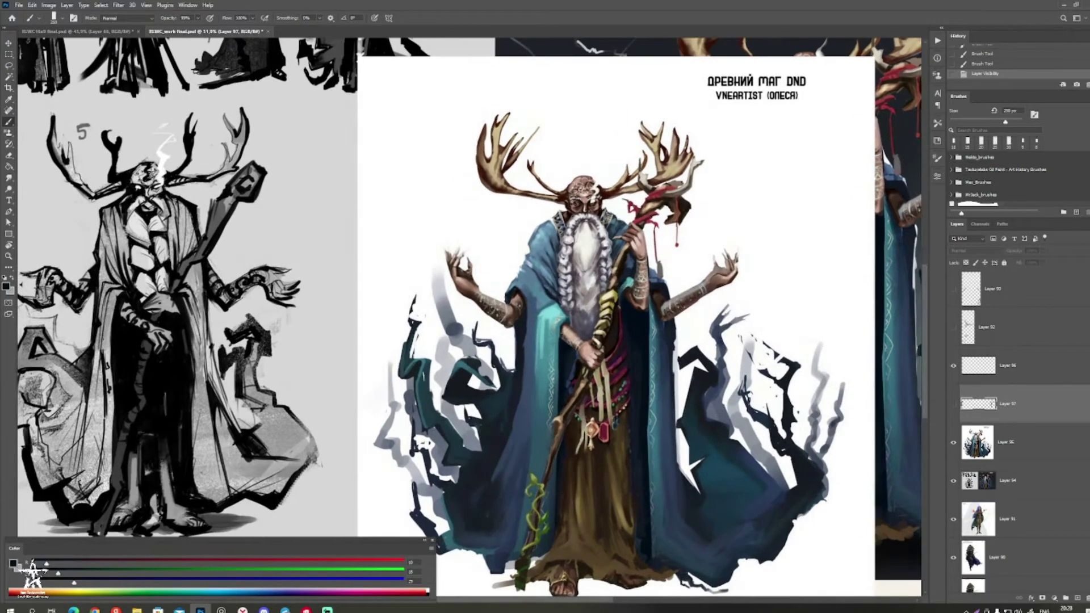
{"action": "scroll", "coordinate": [471, 315], "scroll_direction": "right", "scroll_amount": 2}
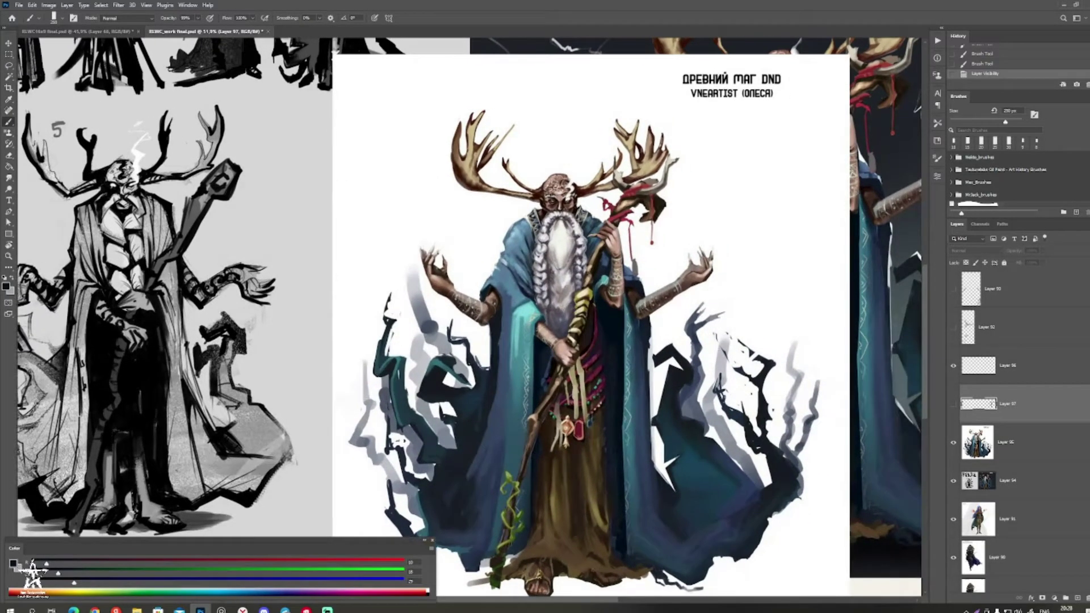
{"action": "scroll", "coordinate": [472, 315], "scroll_direction": "left", "scroll_amount": 5}
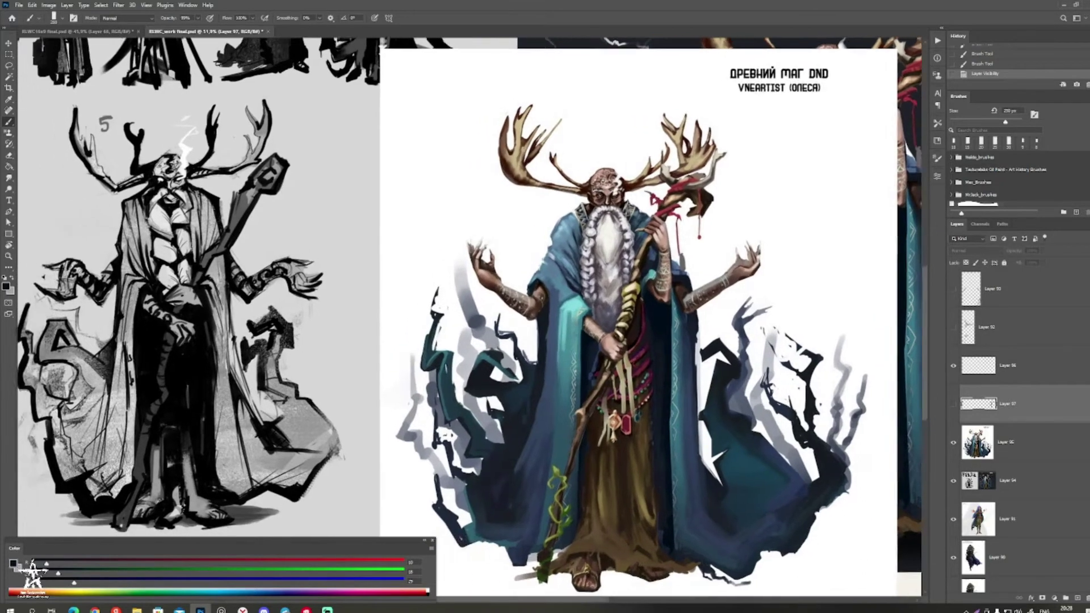
{"action": "scroll", "coordinate": [472, 315], "scroll_direction": "right", "scroll_amount": 3}
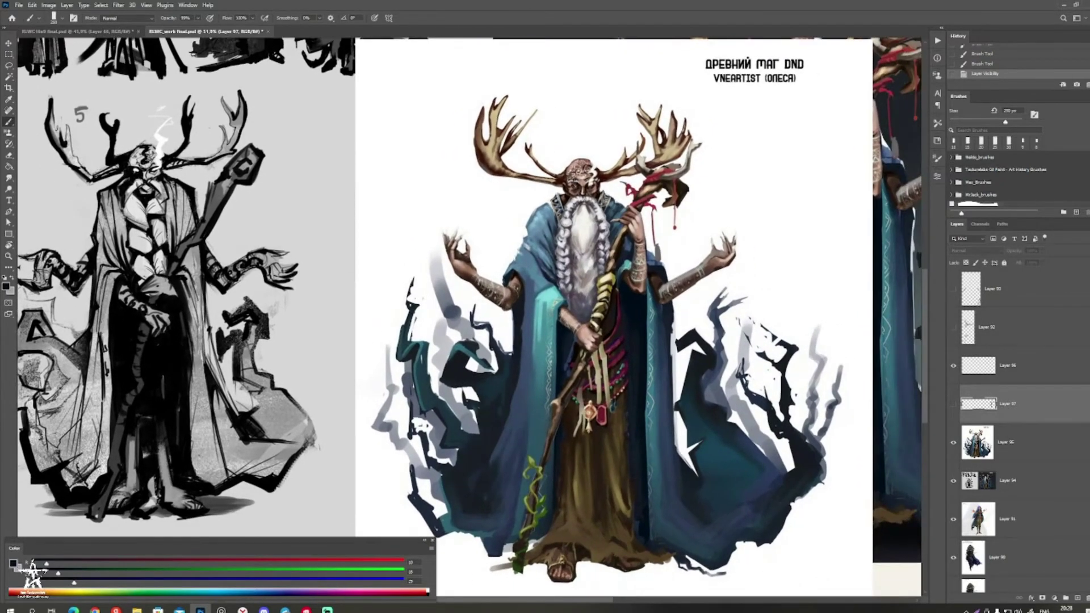
Step: Select the mage illustration's layer and deepen the shadows inside the robe with a sampled dark tone and a 70 px brush
{"action": "left_click", "coordinate": [1006, 442]}
{"action": "left_click_drag", "start_coordinate": [596, 318], "coordinate": [608, 332]}
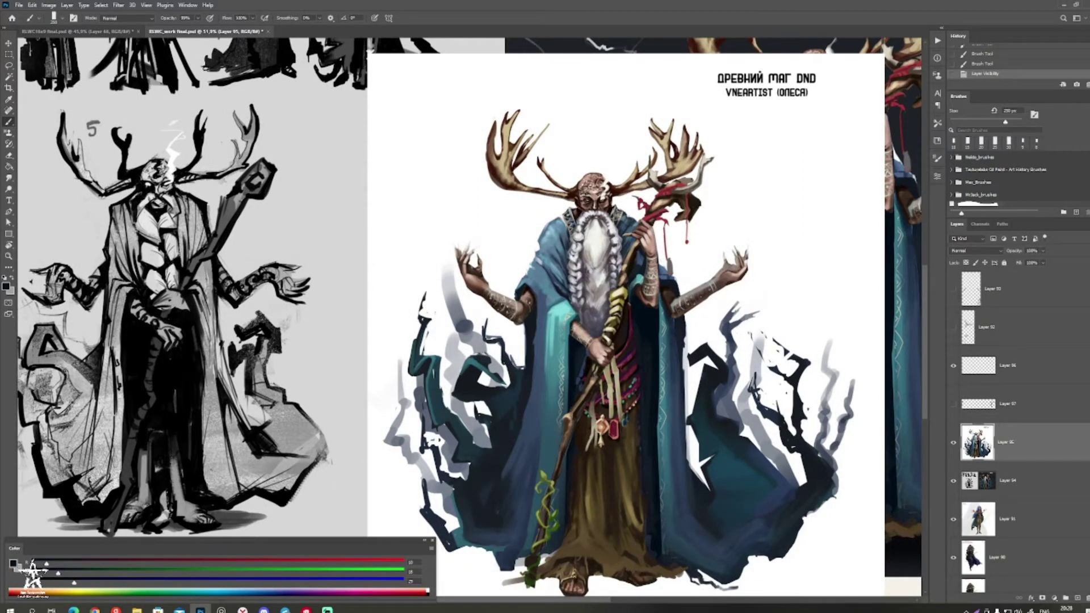
{"action": "left_click", "coordinate": [579, 361], "text": "alt"}
{"action": "key", "text": "bracketleft"}
{"action": "mouse_move", "coordinate": [571, 320]}
{"action": "left_mouse_down"}
{"action": "mouse_move", "coordinate": [575, 342]}
{"action": "mouse_move", "coordinate": [600, 360]}
{"action": "left_mouse_up"}
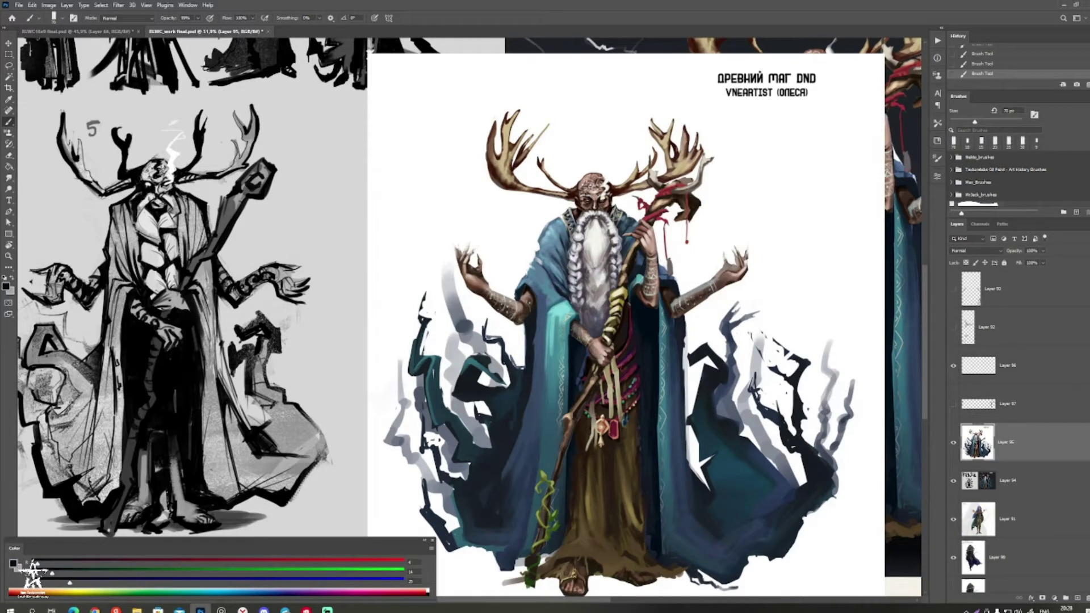
{"action": "left_click_drag", "start_coordinate": [643, 288], "coordinate": [658, 302]}
{"action": "mouse_move", "coordinate": [293, 207]}
{"action": "left_mouse_down"}
{"action": "mouse_move", "coordinate": [276, 261]}
{"action": "mouse_move", "coordinate": [282, 312]}
{"action": "left_mouse_up"}
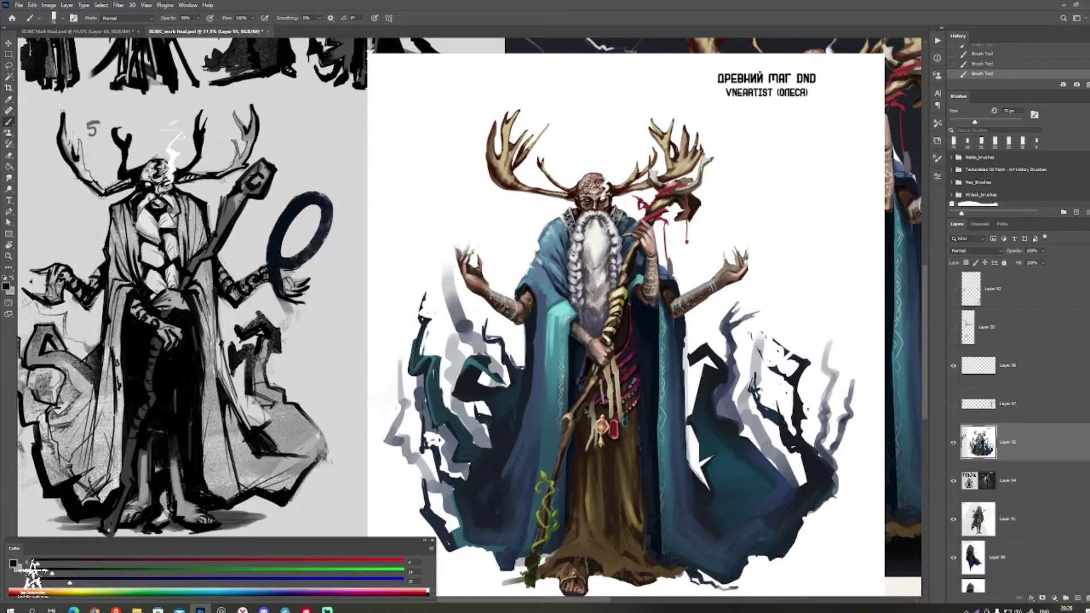
{"action": "key", "text": "ctrl+z"}
{"action": "left_click_drag", "start_coordinate": [613, 340], "coordinate": [602, 357]}
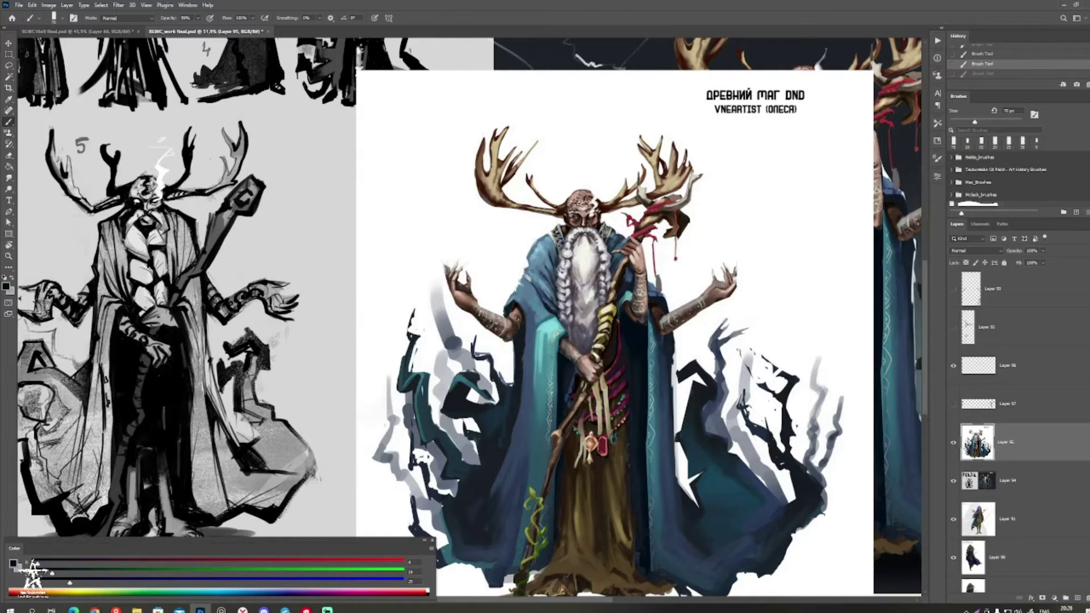
Step: Retouch the robe's collar and shoulders on both sides of the beard with sampled blues and a 40 px brush
{"action": "left_click", "coordinate": [550, 255], "text": "alt"}
{"action": "key", "text": "bracketleft"}
{"action": "key", "text": "bracketleft"}
{"action": "key", "text": "bracketleft"}
{"action": "left_click_drag", "start_coordinate": [553, 248], "coordinate": [549, 271]}
{"action": "left_click", "coordinate": [615, 258], "text": "alt"}
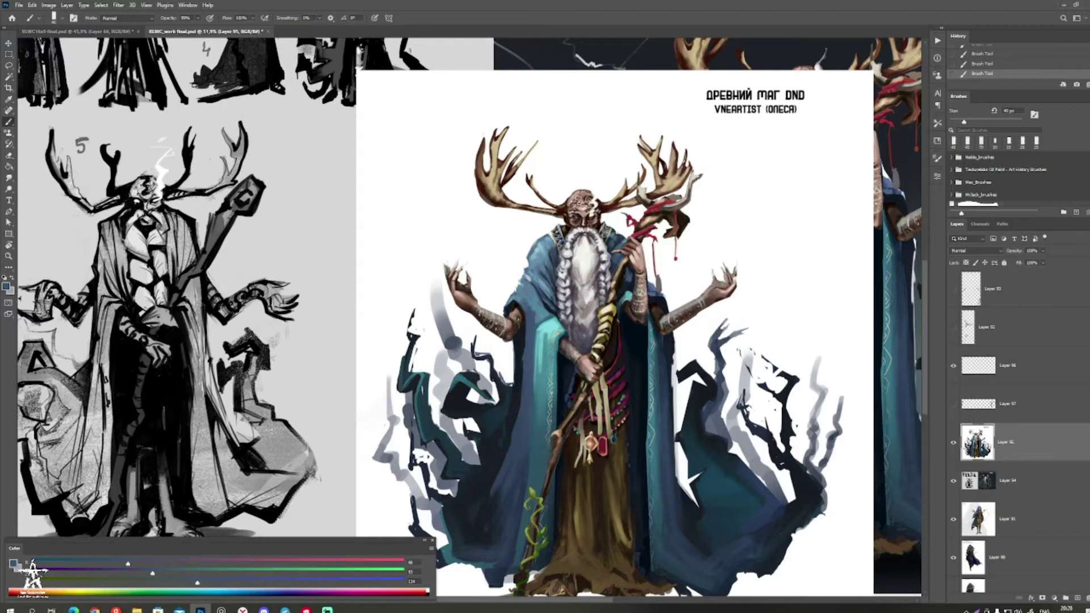
{"action": "left_click", "coordinate": [623, 274], "text": "alt"}
{"action": "mouse_move", "coordinate": [623, 278]}
{"action": "left_mouse_down"}
{"action": "mouse_move", "coordinate": [571, 284]}
{"action": "mouse_move", "coordinate": [564, 261]}
{"action": "left_mouse_up"}
{"action": "left_click_drag", "start_coordinate": [341, 409], "coordinate": [348, 409], "text": "ctrl"}
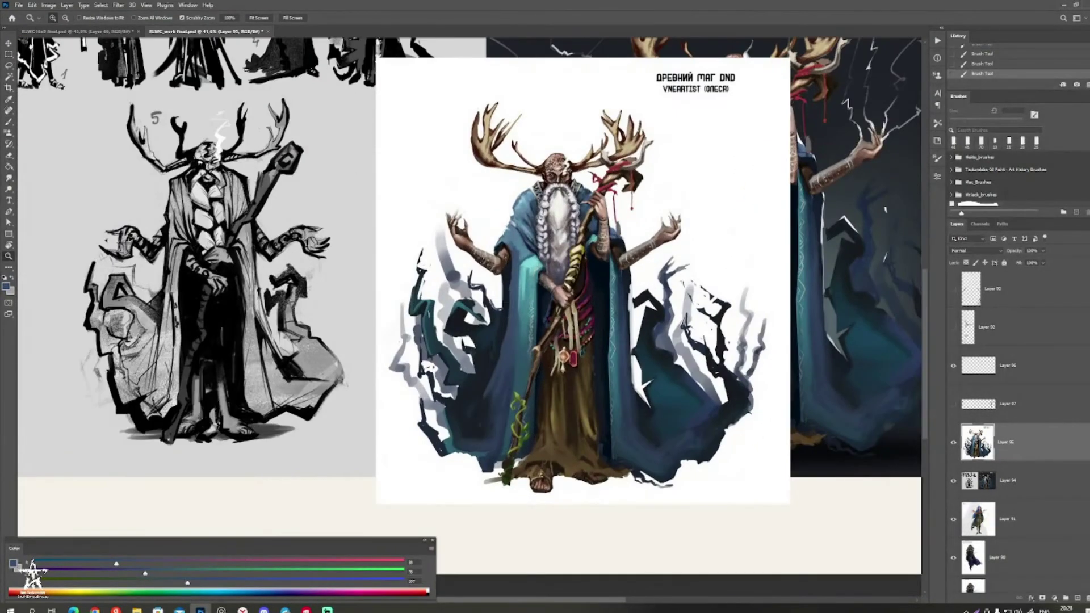
{"action": "left_click_drag", "start_coordinate": [509, 122], "coordinate": [483, 164]}
{"action": "left_click_drag", "start_coordinate": [574, 188], "coordinate": [657, 407]}
{"action": "left_click_drag", "start_coordinate": [535, 337], "coordinate": [644, 336], "text": "ctrl"}
{"action": "key", "text": "b"}
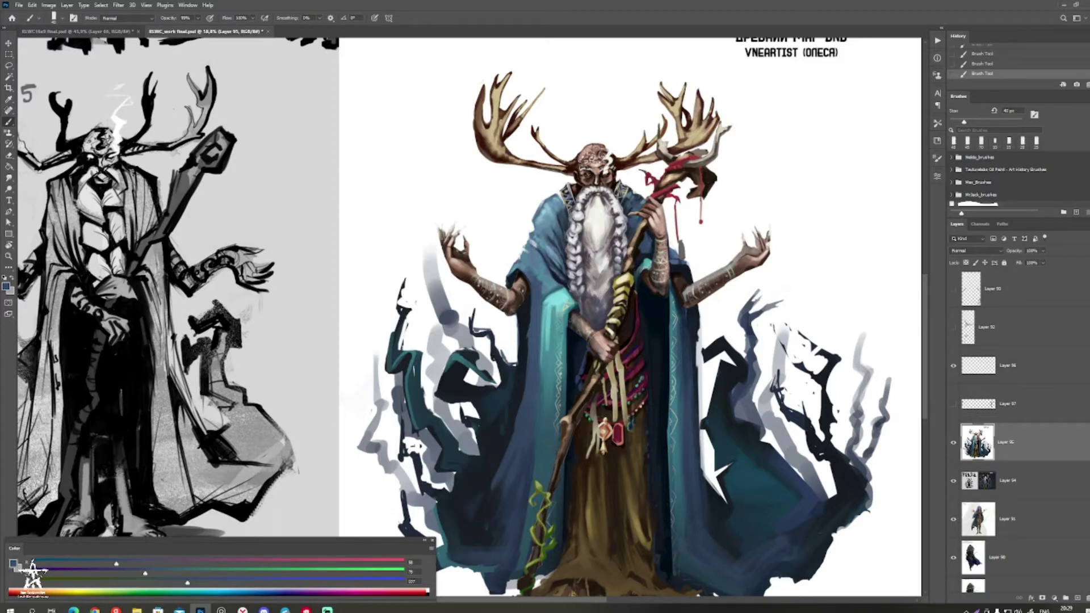
Step: Open Calculator, divide 200 by 40, and close it again
{"action": "left_click", "coordinate": [10, 610]}
{"action": "left_click", "coordinate": [250, 492]}
{"action": "left_click", "coordinate": [760, 479]}
{"action": "left_click", "coordinate": [787, 513]}
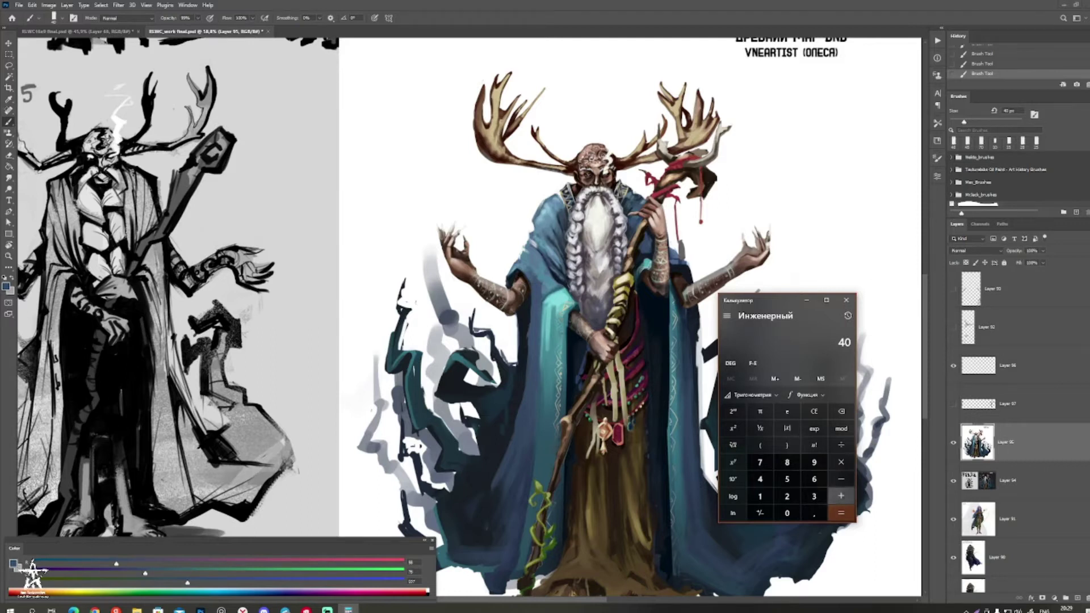
{"action": "left_click", "coordinate": [841, 412]}
{"action": "left_click", "coordinate": [841, 411]}
{"action": "left_click", "coordinate": [787, 496]}
{"action": "left_click", "coordinate": [787, 513]}
{"action": "left_click", "coordinate": [787, 513]}
{"action": "left_click", "coordinate": [841, 445]}
{"action": "left_click", "coordinate": [760, 478]}
{"action": "left_click", "coordinate": [787, 512]}
{"action": "left_click", "coordinate": [842, 513]}
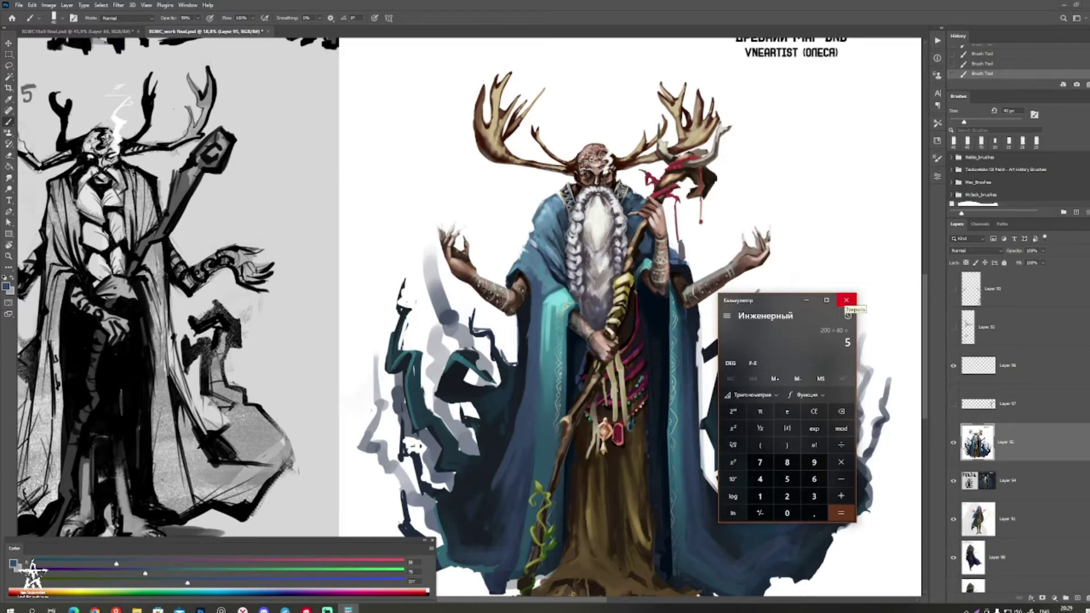
{"action": "left_click", "coordinate": [846, 300]}
Step: Simplify the folds on the robe's left-hand shoulder and upper sleeve with sampled blues and a smaller brush of about 25 px
{"action": "left_click_drag", "start_coordinate": [783, 324], "coordinate": [846, 371]}
{"action": "mouse_move", "coordinate": [644, 379]}
{"action": "left_mouse_down"}
{"action": "mouse_move", "coordinate": [577, 382]}
{"action": "mouse_move", "coordinate": [690, 425]}
{"action": "mouse_move", "coordinate": [687, 436]}
{"action": "mouse_move", "coordinate": [652, 444]}
{"action": "left_mouse_up"}
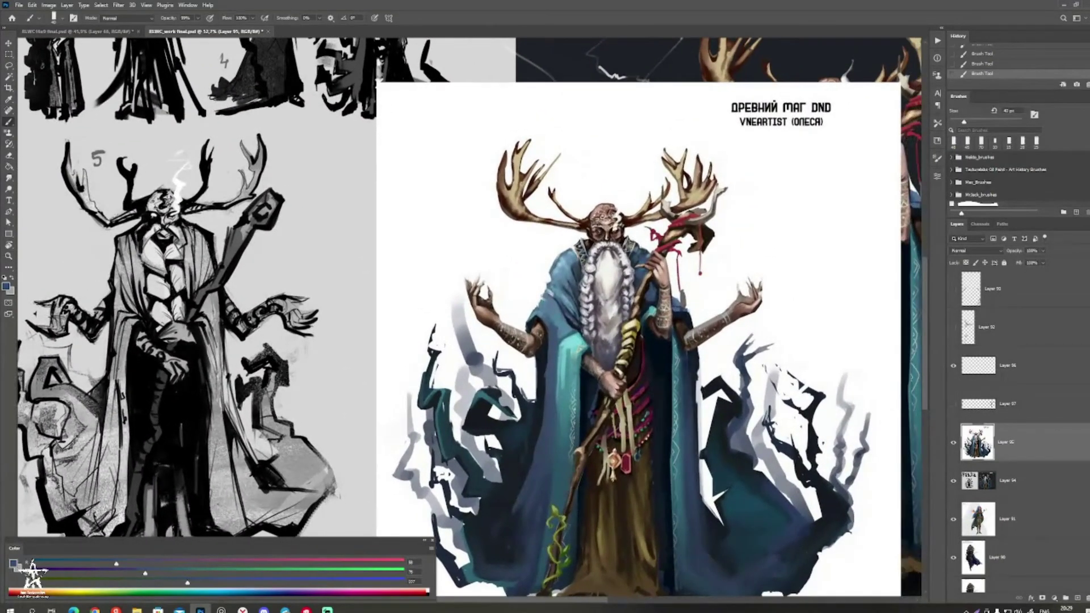
{"action": "left_click", "coordinate": [564, 278], "text": "alt"}
{"action": "key", "text": "["}
{"action": "left_click_drag", "start_coordinate": [563, 278], "coordinate": [555, 295]}
{"action": "left_click", "coordinate": [559, 286], "text": "alt"}
{"action": "left_click", "coordinate": [552, 334], "text": "alt"}
{"action": "key", "text": "bracketleft"}
{"action": "mouse_move", "coordinate": [535, 310]}
{"action": "left_mouse_down"}
{"action": "mouse_move", "coordinate": [529, 325]}
{"action": "mouse_move", "coordinate": [550, 330]}
{"action": "mouse_move", "coordinate": [665, 288]}
{"action": "mouse_move", "coordinate": [571, 290]}
{"action": "left_mouse_up"}
{"action": "left_click", "coordinate": [552, 315], "text": "alt"}
{"action": "left_click", "coordinate": [546, 322], "text": "alt"}
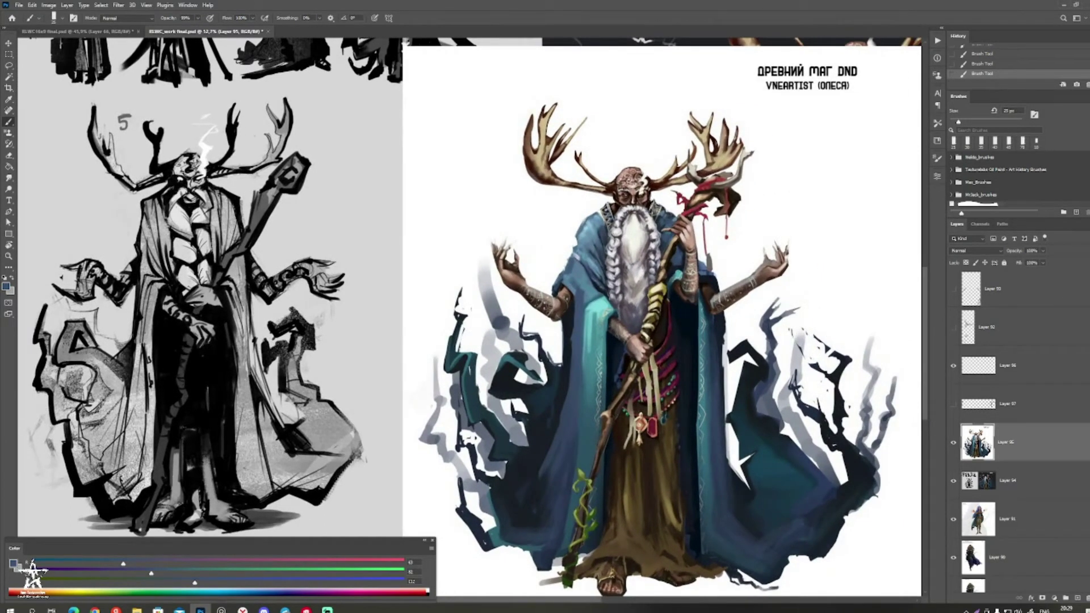
Step: Blend the left-hand sleeve and shoulder with a sampled mid blue and a lighter blue, using a 30 px brush
{"action": "mouse_move", "coordinate": [571, 291]}
{"action": "left_mouse_down"}
{"action": "mouse_move", "coordinate": [552, 277]}
{"action": "mouse_move", "coordinate": [529, 293]}
{"action": "left_mouse_up"}
{"action": "key", "text": "bracketright"}
{"action": "left_click", "coordinate": [531, 318], "text": "alt"}
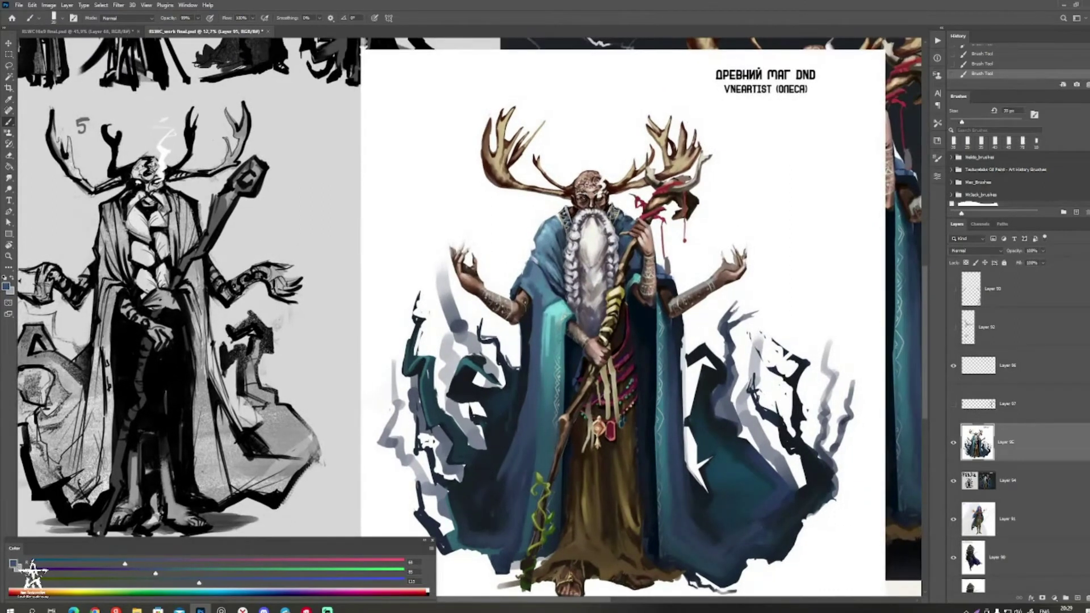
{"action": "left_click", "coordinate": [546, 238], "text": "alt"}
{"action": "left_click_drag", "start_coordinate": [554, 256], "coordinate": [534, 267]}
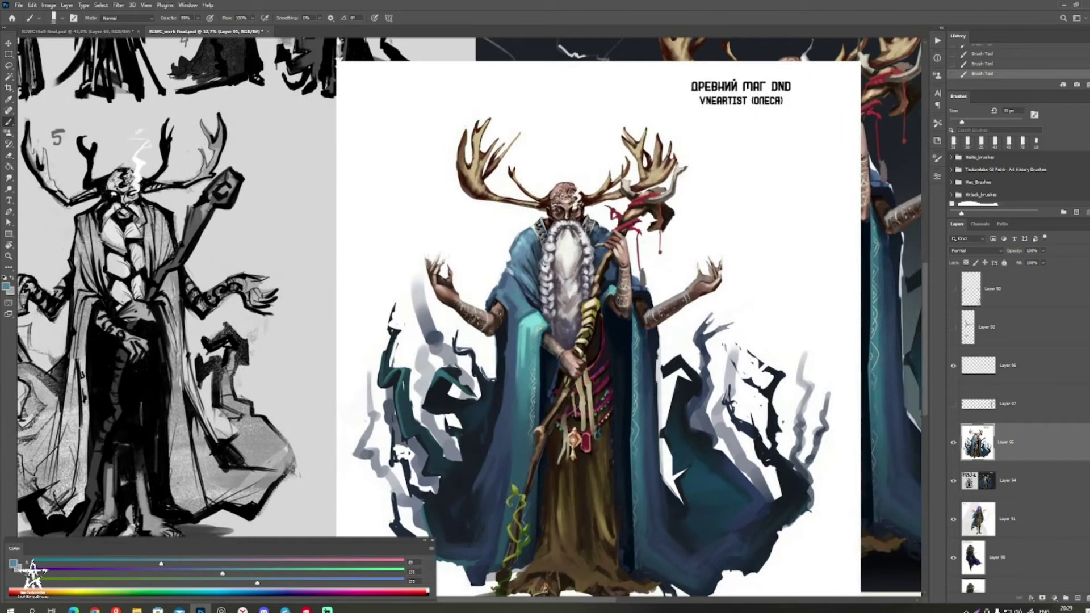
Step: Rework the robe's teal front trim with sampled teals and a darker blue, enlarging the brush up to 50 px
{"action": "left_click_drag", "start_coordinate": [495, 299], "coordinate": [483, 292]}
{"action": "key", "text": "bracketright"}
{"action": "left_click", "coordinate": [525, 325], "text": "alt"}
{"action": "left_click_drag", "start_coordinate": [509, 343], "coordinate": [510, 332]}
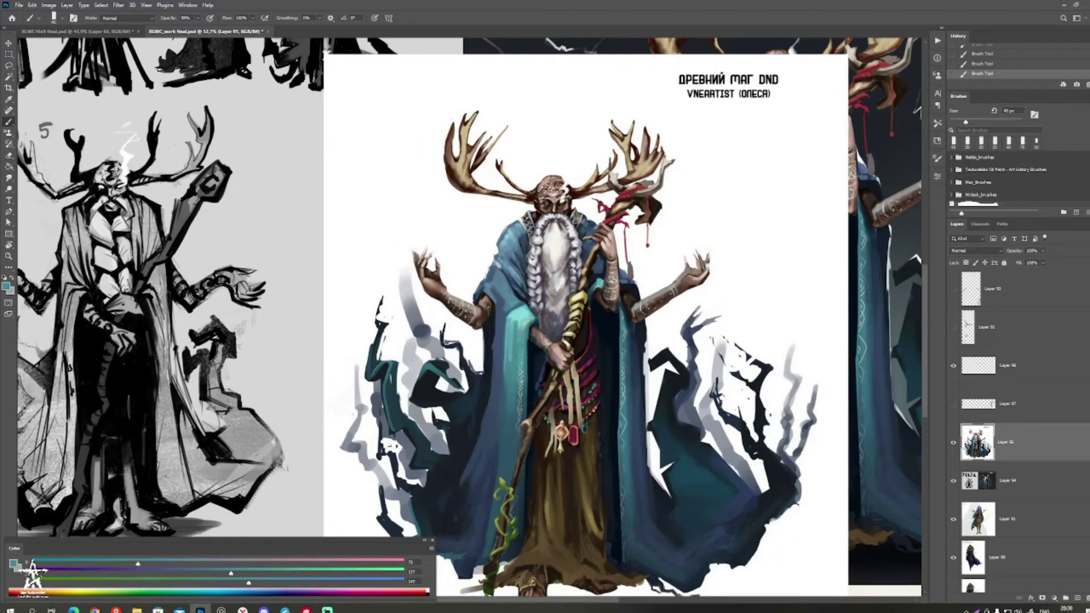
{"action": "left_click", "coordinate": [523, 324], "text": "alt"}
{"action": "left_click", "coordinate": [520, 316], "text": "alt"}
{"action": "left_click", "coordinate": [521, 317], "text": "alt"}
{"action": "left_click", "coordinate": [510, 372], "text": "alt"}
{"action": "left_click", "coordinate": [518, 314], "text": "alt"}
{"action": "left_click", "coordinate": [517, 314], "text": "alt"}
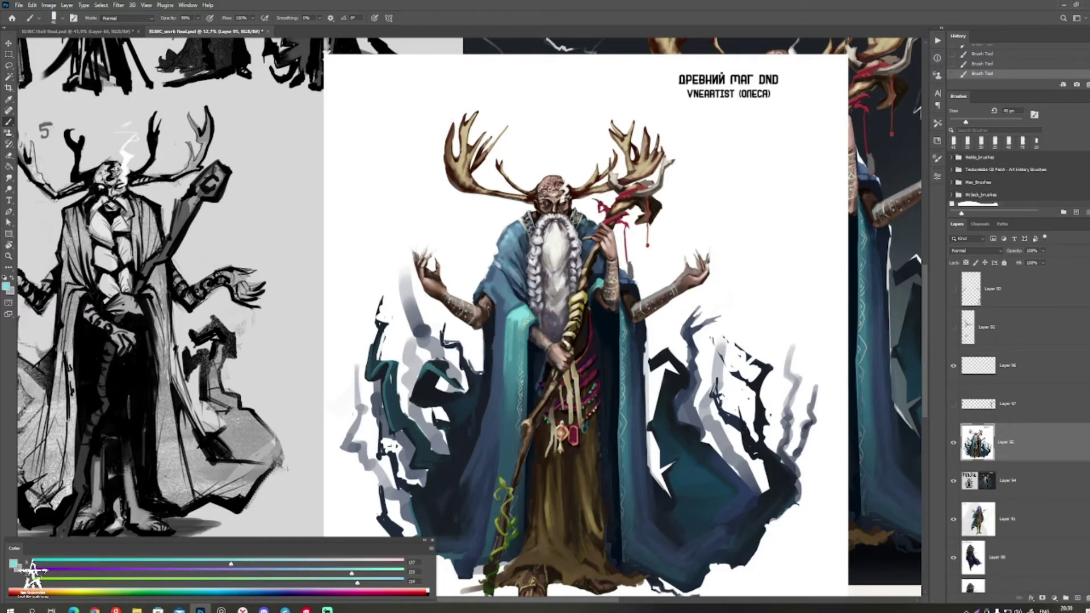
{"action": "left_click", "coordinate": [508, 437], "text": "alt"}
{"action": "key", "text": "bracketright"}
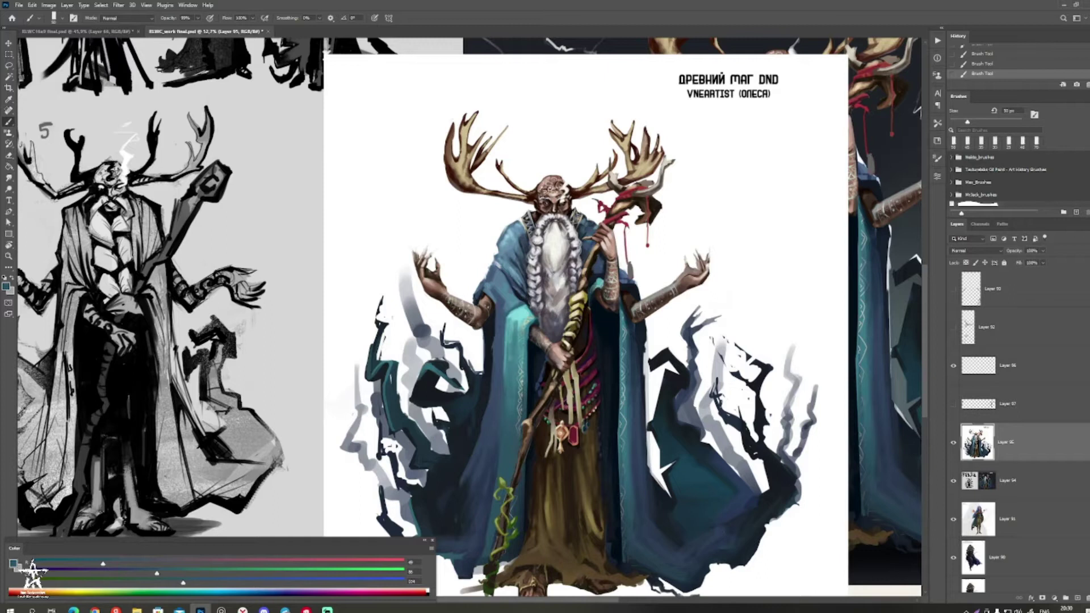
Step: Paint over the green inside of the right-hand cape with sampled dark blues and a 45 px brush
{"action": "left_click_drag", "start_coordinate": [511, 398], "coordinate": [442, 390]}
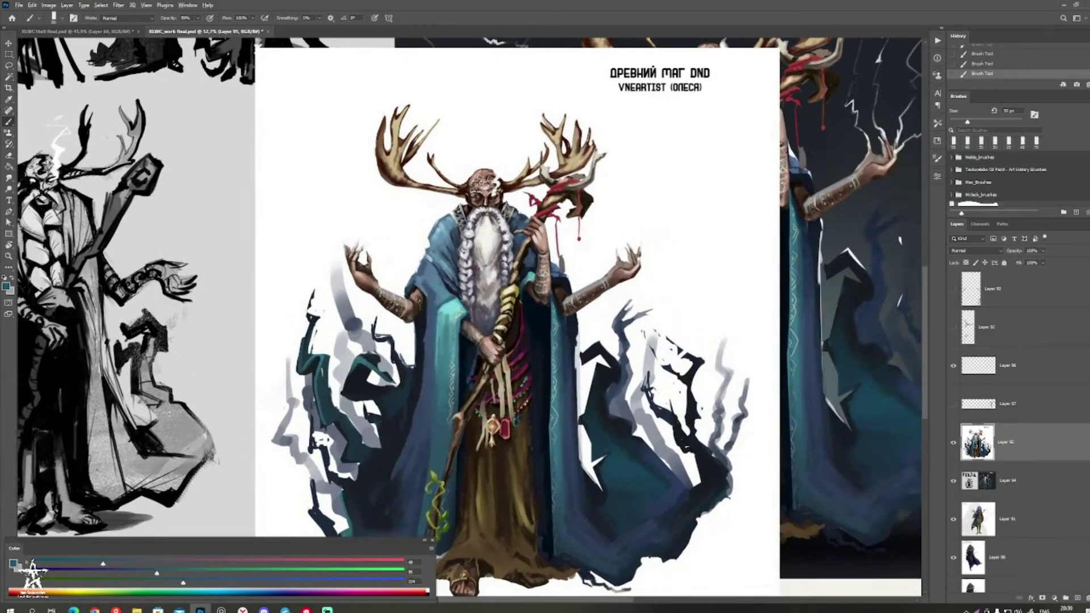
{"action": "left_click", "coordinate": [666, 491], "text": "alt"}
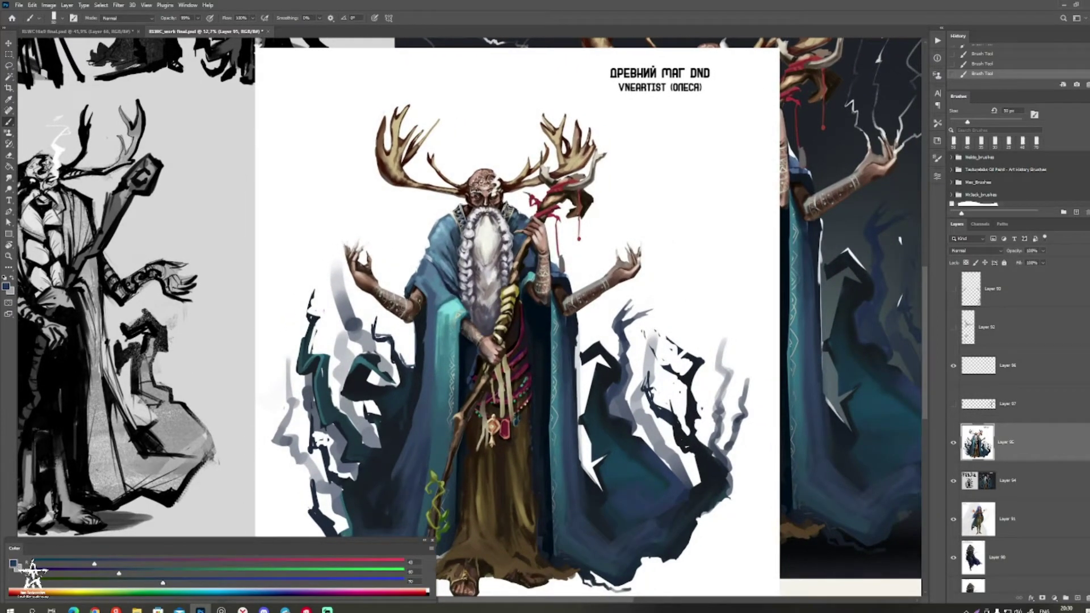
{"action": "left_click", "coordinate": [598, 477]}
{"action": "left_click_drag", "start_coordinate": [606, 430], "coordinate": [632, 441]}
{"action": "left_click_drag", "start_coordinate": [599, 409], "coordinate": [602, 419]}
{"action": "left_click", "coordinate": [616, 424]}
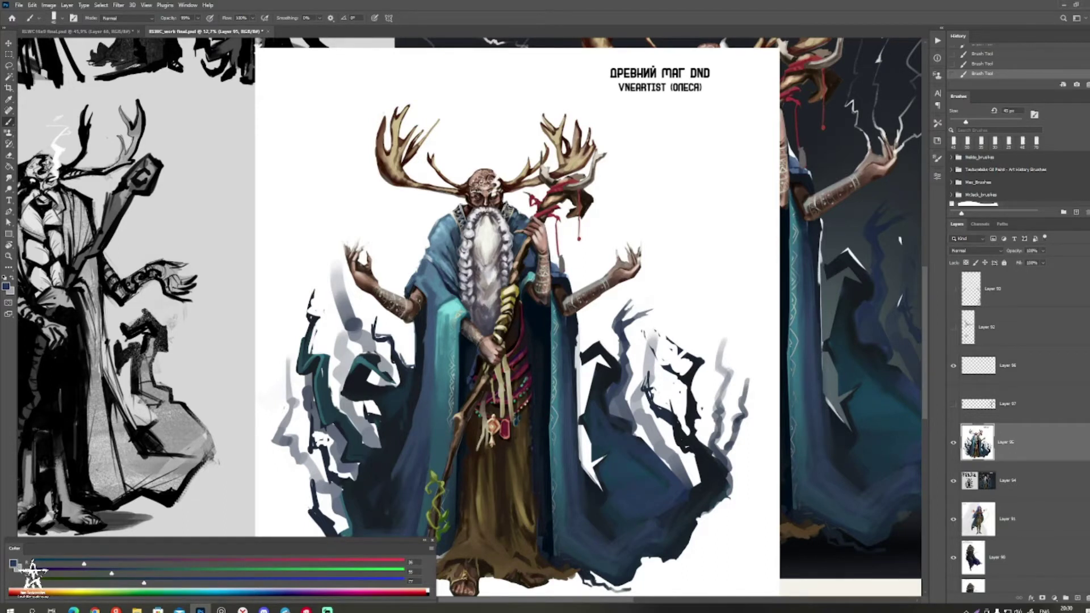
{"action": "left_click", "coordinate": [599, 374], "text": "alt"}
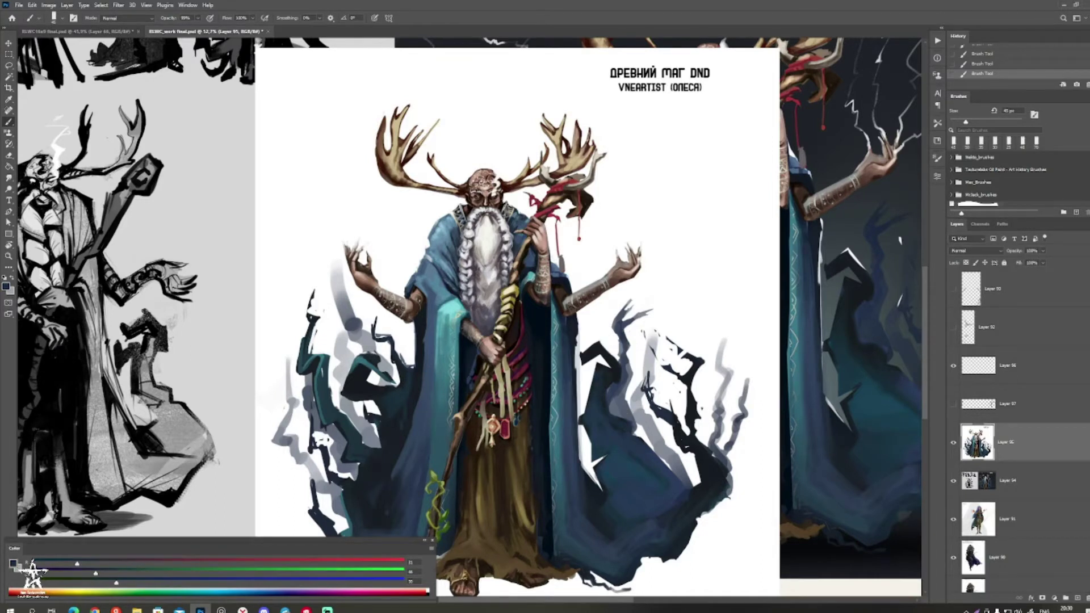
Step: Even out the lower left-hand cape with dark blue tones sampled from the robe
{"action": "left_click_drag", "start_coordinate": [420, 455], "coordinate": [517, 412]}
{"action": "left_click", "coordinate": [492, 438], "text": "alt"}
{"action": "mouse_move", "coordinate": [487, 446]}
{"action": "left_mouse_down"}
{"action": "mouse_move", "coordinate": [466, 448]}
{"action": "mouse_move", "coordinate": [475, 441]}
{"action": "mouse_move", "coordinate": [480, 460]}
{"action": "left_mouse_up"}
{"action": "left_click", "coordinate": [467, 454], "text": "alt"}
{"action": "left_click", "coordinate": [477, 449], "text": "alt"}
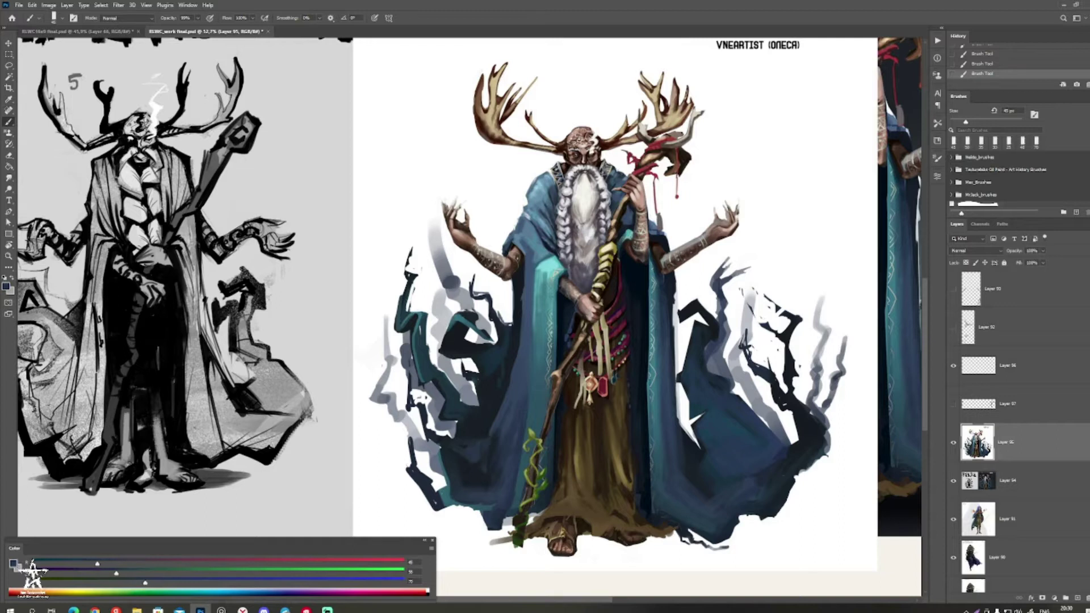
{"action": "left_click", "coordinate": [487, 454], "text": "alt"}
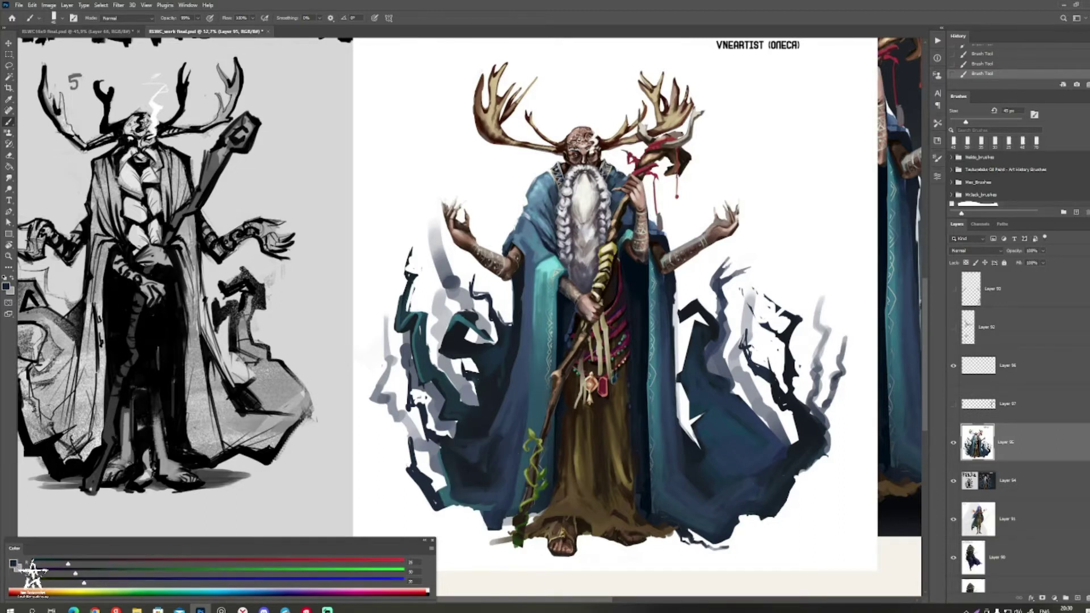
{"action": "left_click", "coordinate": [457, 482], "text": "alt"}
{"action": "scroll", "coordinate": [498, 477], "scroll_direction": "down", "scroll_amount": 1}
{"action": "left_click_drag", "start_coordinate": [498, 477], "coordinate": [457, 455]}
{"action": "left_click", "coordinate": [462, 409], "text": "alt"}
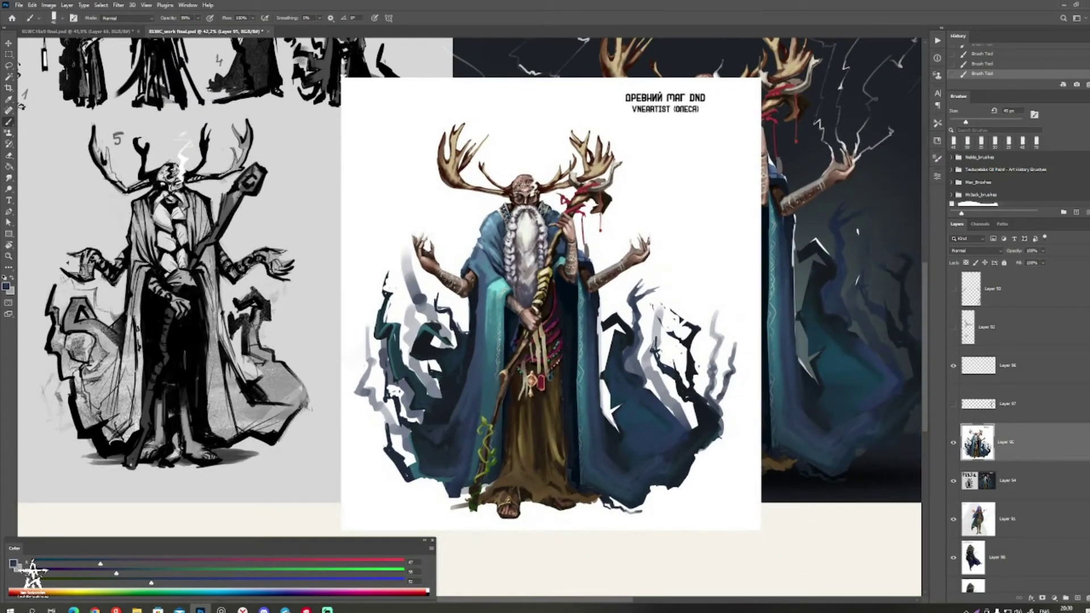
Step: Straighten the outer edge of the left-hand antler with sampled black, trimming its curve with the white background colour and a smaller brush
{"action": "scroll", "coordinate": [470, 288], "scroll_direction": "up", "scroll_amount": 3}
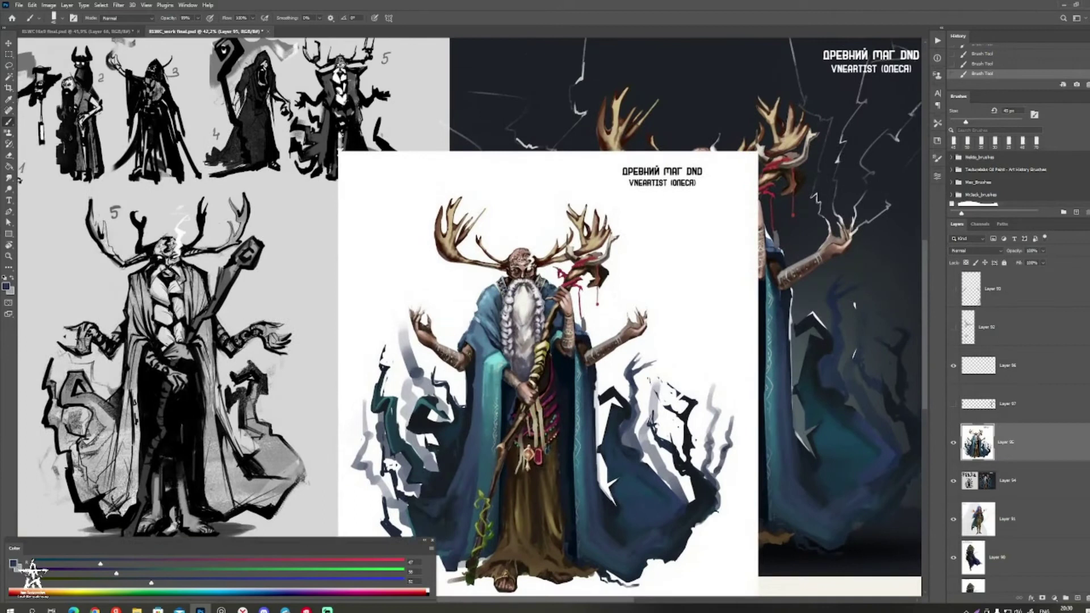
{"action": "left_click", "coordinate": [145, 251], "text": "alt"}
{"action": "key", "text": "bracketleft"}
{"action": "key", "text": "bracketleft"}
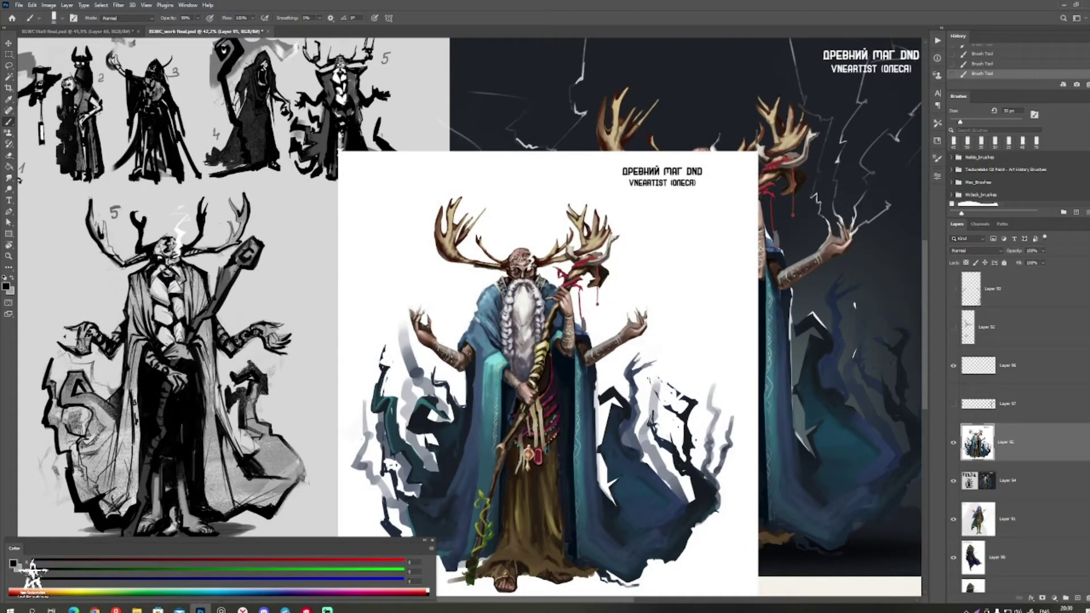
{"action": "left_click_drag", "start_coordinate": [425, 195], "coordinate": [465, 266]}
{"action": "left_click", "coordinate": [427, 246], "text": "alt"}
{"action": "left_click_drag", "start_coordinate": [437, 227], "coordinate": [459, 266]}
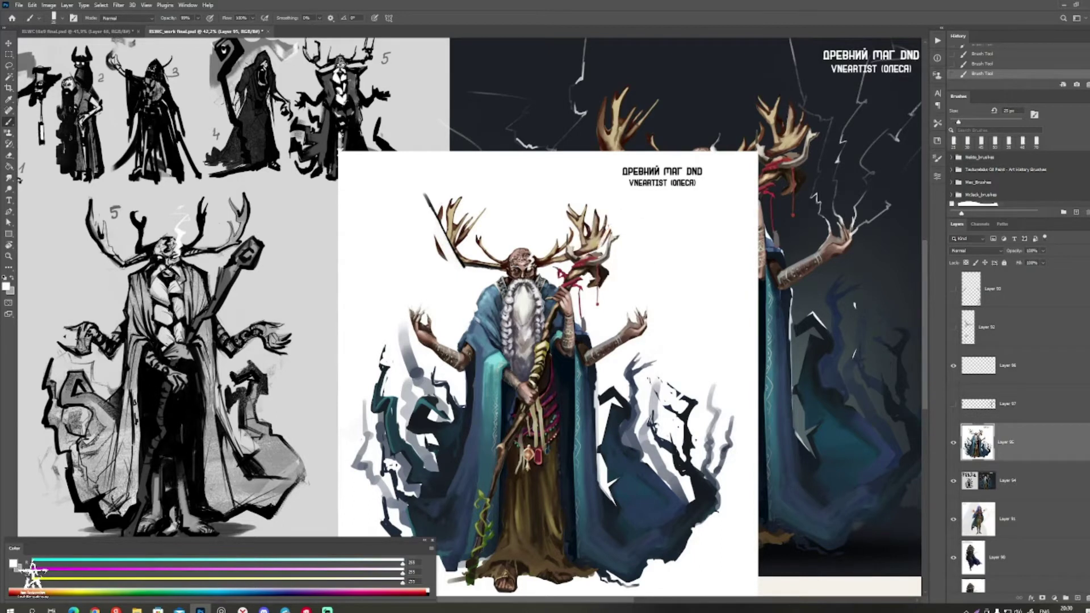
Step: Extend the antler above the staff with a straight brown tine and trim both antlers' edges with sampled white
{"action": "left_click", "coordinate": [588, 234], "text": "alt"}
{"action": "left_click_drag", "start_coordinate": [588, 244], "coordinate": [608, 201]}
{"action": "left_click", "coordinate": [591, 244], "text": "alt"}
{"action": "left_click_drag", "start_coordinate": [589, 246], "coordinate": [604, 210]}
{"action": "left_click", "coordinate": [599, 242], "text": "alt"}
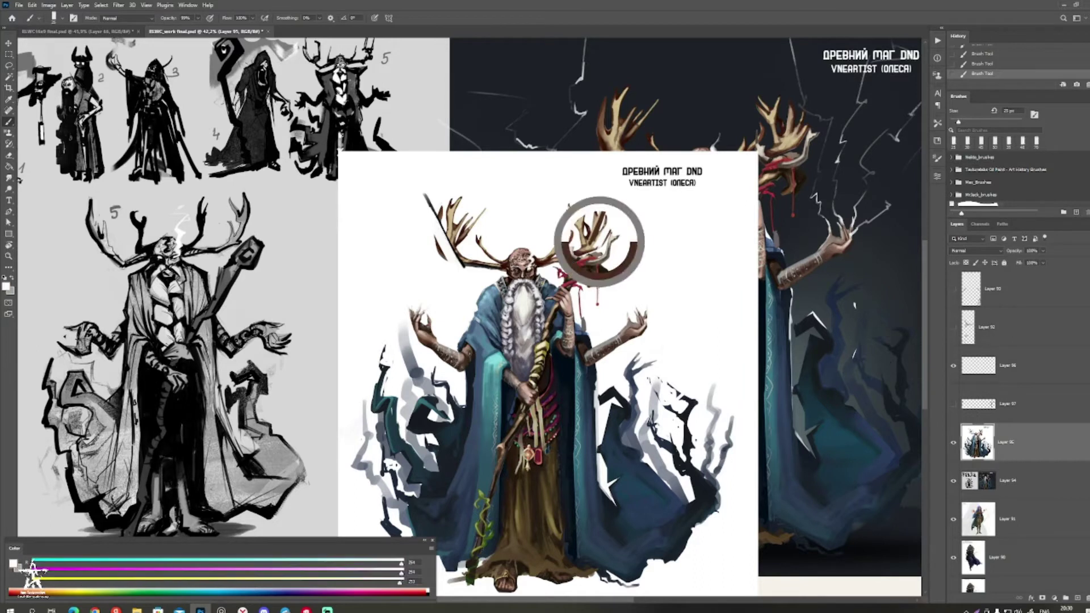
{"action": "left_click_drag", "start_coordinate": [428, 202], "coordinate": [426, 196]}
{"action": "mouse_move", "coordinate": [436, 237]}
{"action": "left_mouse_down"}
{"action": "mouse_move", "coordinate": [446, 262]}
{"action": "mouse_move", "coordinate": [417, 239]}
{"action": "mouse_move", "coordinate": [378, 238]}
{"action": "left_mouse_up"}
{"action": "key", "text": "ctrl+space"}
{"action": "left_click_drag", "start_coordinate": [461, 284], "coordinate": [553, 286]}
{"action": "key", "text": "space"}
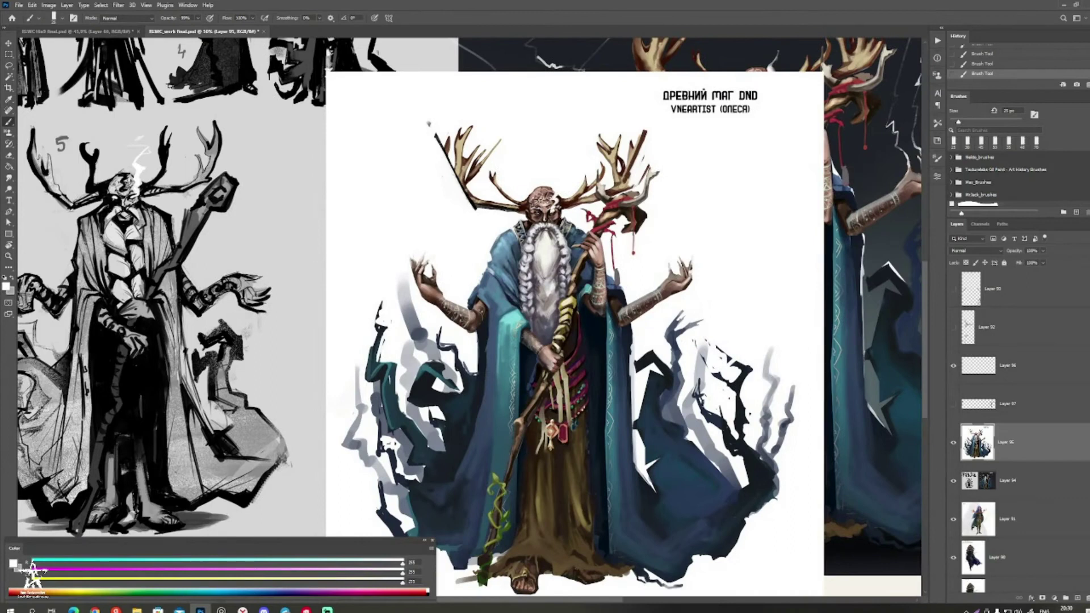
{"action": "key", "text": "space"}
{"action": "left_click_drag", "start_coordinate": [511, 284], "coordinate": [533, 302]}
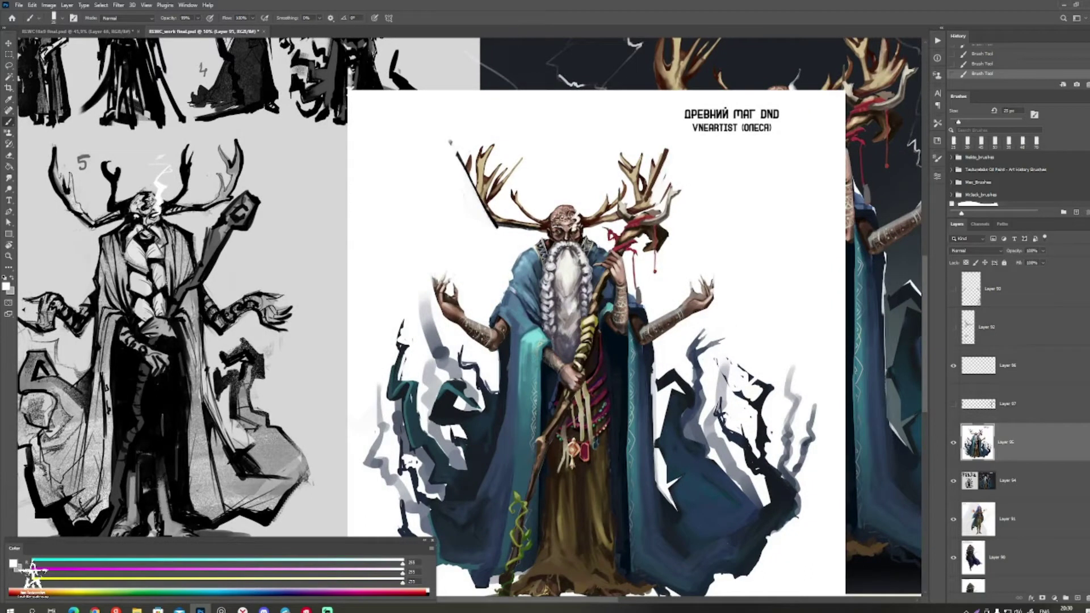
Step: Paint over the ornaments and tassels hanging at the mage's waist with sampled dark brown, using a larger brush
{"action": "left_click", "coordinate": [576, 477], "text": "alt"}
{"action": "key", "text": "]"}
{"action": "key", "text": "]"}
{"action": "mouse_move", "coordinate": [573, 457]}
{"action": "left_mouse_down"}
{"action": "mouse_move", "coordinate": [588, 451]}
{"action": "mouse_move", "coordinate": [567, 452]}
{"action": "left_mouse_up"}
{"action": "key", "text": "]"}
{"action": "key", "text": "]"}
{"action": "mouse_move", "coordinate": [576, 408]}
{"action": "left_mouse_down"}
{"action": "mouse_move", "coordinate": [578, 420]}
{"action": "mouse_move", "coordinate": [582, 392]}
{"action": "left_mouse_up"}
{"action": "mouse_move", "coordinate": [579, 445]}
{"action": "left_mouse_down"}
{"action": "mouse_move", "coordinate": [599, 417]}
{"action": "mouse_move", "coordinate": [561, 442]}
{"action": "mouse_move", "coordinate": [572, 471]}
{"action": "mouse_move", "coordinate": [545, 436]}
{"action": "left_mouse_up"}
{"action": "key", "text": "["}
{"action": "key", "text": "ctrl+space"}
{"action": "scroll", "coordinate": [522, 340], "scroll_direction": "down", "scroll_amount": 1}
{"action": "key", "text": "b"}
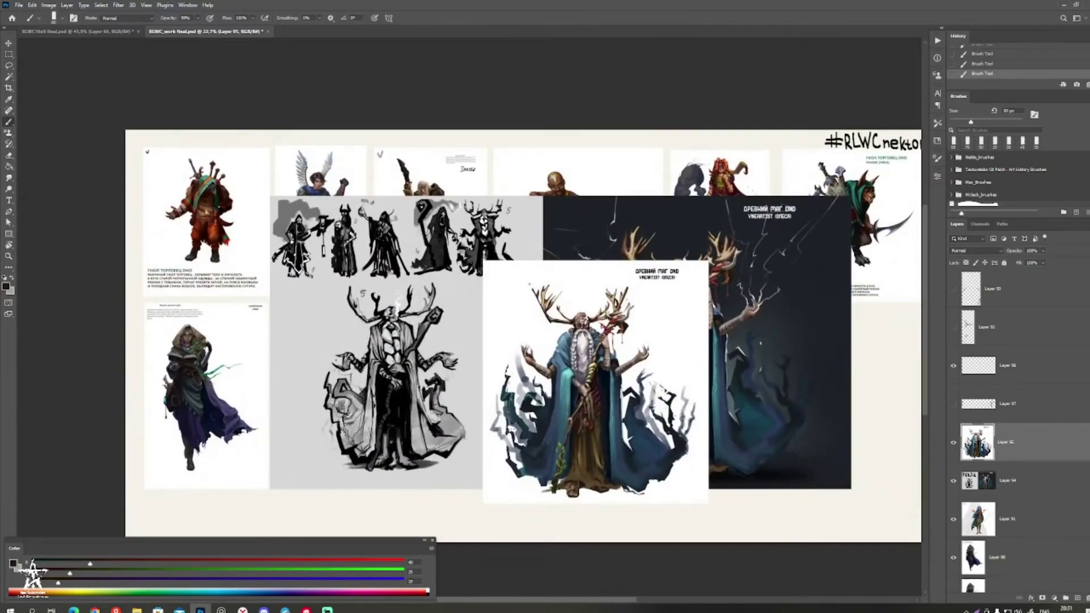
Step: Darken the area around the waist and lower hand further with sampled near-black tones
{"action": "left_click", "coordinate": [599, 394], "text": "alt"}
{"action": "left_click", "coordinate": [602, 391], "text": "alt"}
{"action": "key", "text": "z"}
{"action": "scroll", "coordinate": [583, 454], "scroll_direction": "down", "scroll_amount": 2}
{"action": "key", "text": "b"}
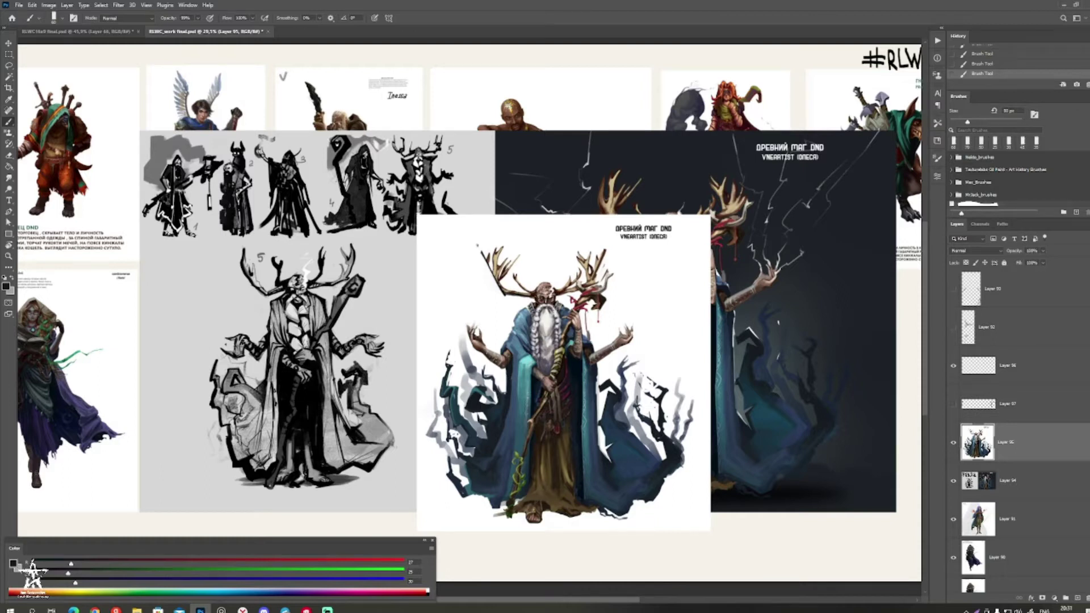
{"action": "mouse_move", "coordinate": [573, 388]}
{"action": "left_mouse_down"}
{"action": "mouse_move", "coordinate": [503, 363]}
{"action": "mouse_move", "coordinate": [585, 353]}
{"action": "left_mouse_up"}
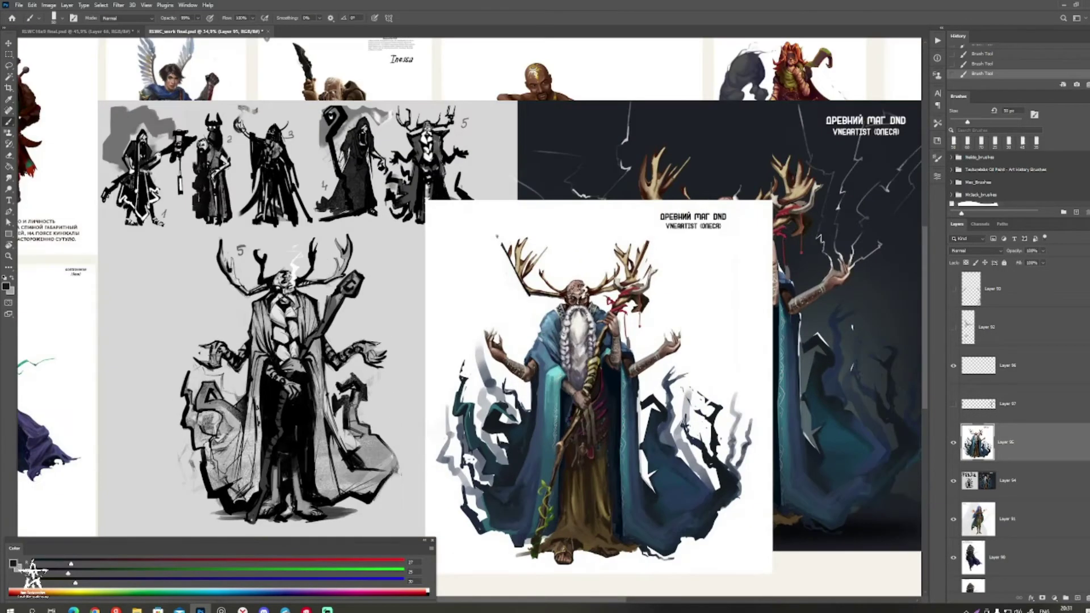
Step: Draw a looped grey mark beside the staff of the large black-and-white sketch
{"action": "mouse_move", "coordinate": [423, 295]}
{"action": "left_mouse_down"}
{"action": "mouse_move", "coordinate": [420, 279]}
{"action": "mouse_move", "coordinate": [391, 267]}
{"action": "mouse_move", "coordinate": [362, 300]}
{"action": "left_mouse_up"}
{"action": "left_click_drag", "start_coordinate": [482, 318], "coordinate": [432, 308]}
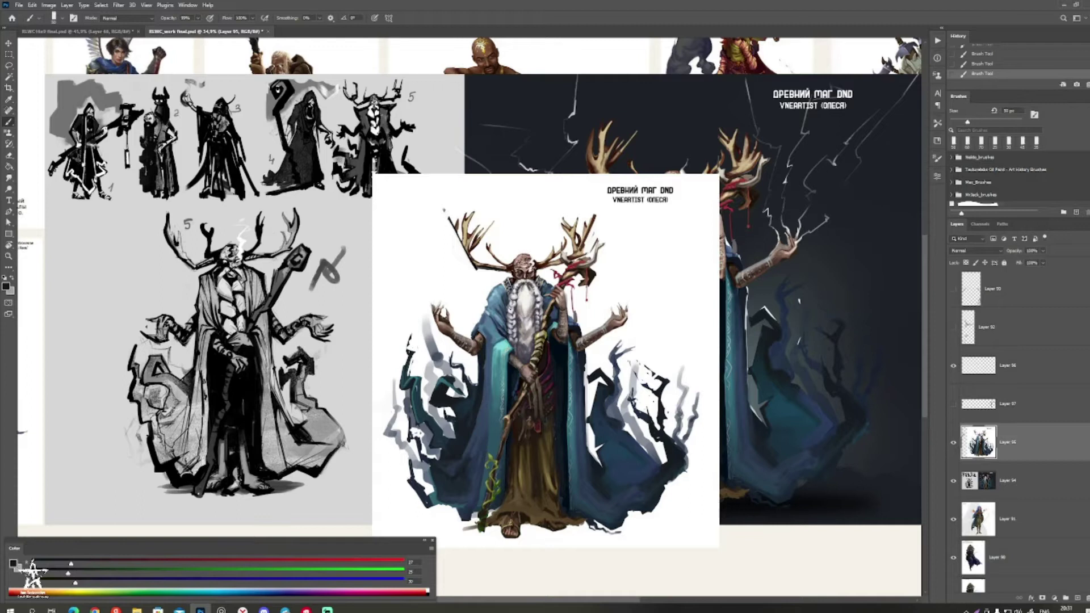
{"action": "left_click_drag", "start_coordinate": [568, 363], "coordinate": [530, 340]}
{"action": "key", "text": "["}
{"action": "scroll", "coordinate": [472, 291], "scroll_direction": "left", "scroll_amount": 2}
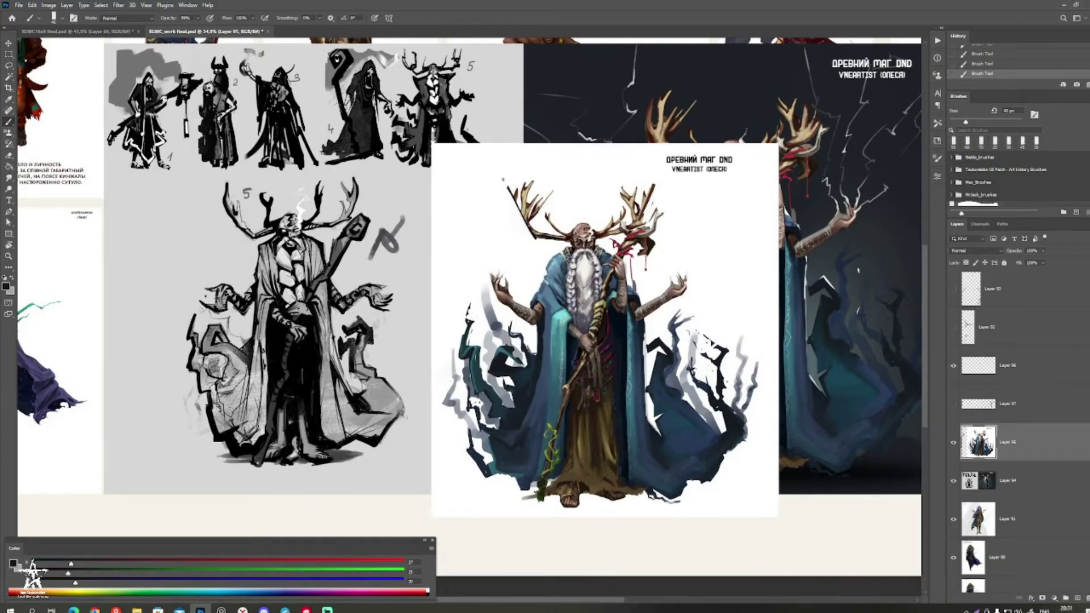
Step: Lasso the large sketch 5 on Layer 94, copy it to its own layer, and place it over the corrected colour painting
{"action": "left_click", "coordinate": [1016, 481]}
{"action": "key", "text": "l"}
{"action": "mouse_move", "coordinate": [193, 193]}
{"action": "left_mouse_down"}
{"action": "mouse_move", "coordinate": [162, 434]}
{"action": "mouse_move", "coordinate": [397, 483]}
{"action": "mouse_move", "coordinate": [417, 295]}
{"action": "mouse_move", "coordinate": [368, 177]}
{"action": "mouse_move", "coordinate": [212, 173]}
{"action": "mouse_move", "coordinate": [193, 193]}
{"action": "left_mouse_up"}
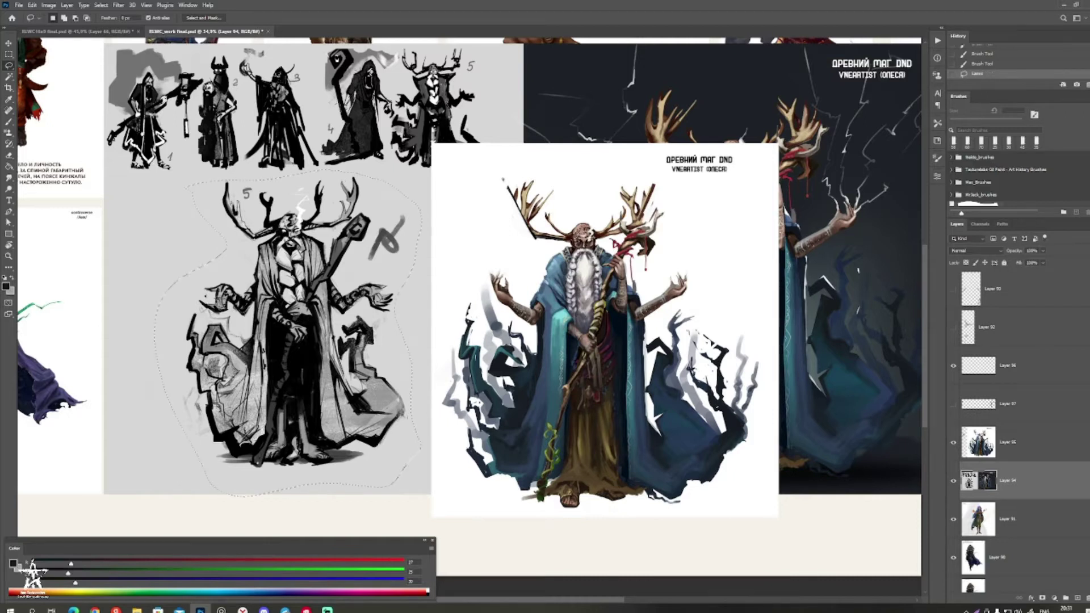
{"action": "key", "text": "ctrl+j"}
{"action": "key", "text": "ctrl+bracketright"}
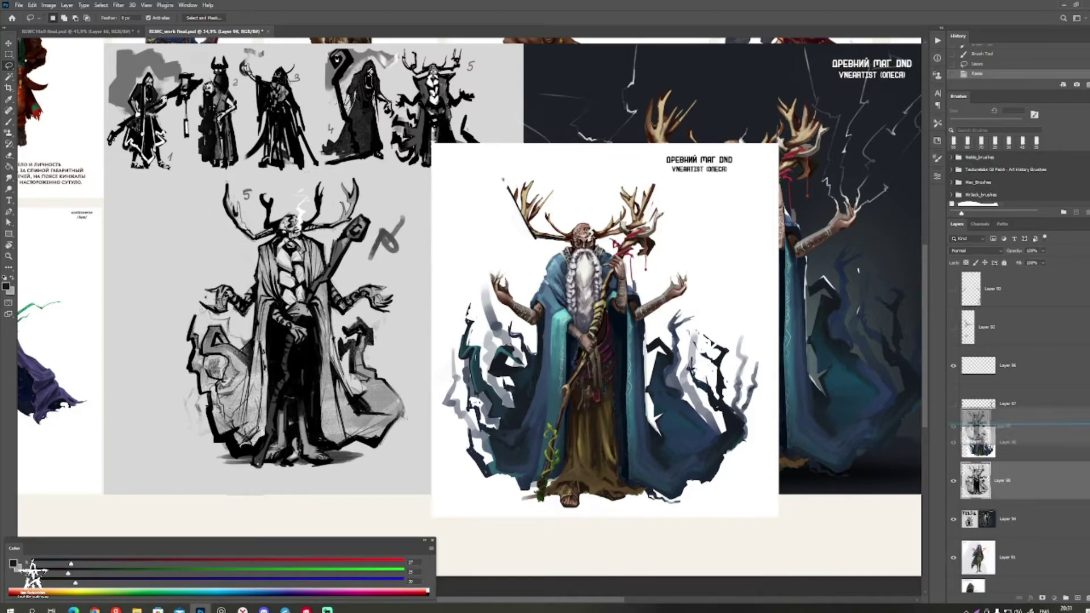
{"action": "key", "text": "v"}
{"action": "left_click_drag", "start_coordinate": [288, 332], "coordinate": [597, 351]}
{"action": "key", "text": "ctrl"}
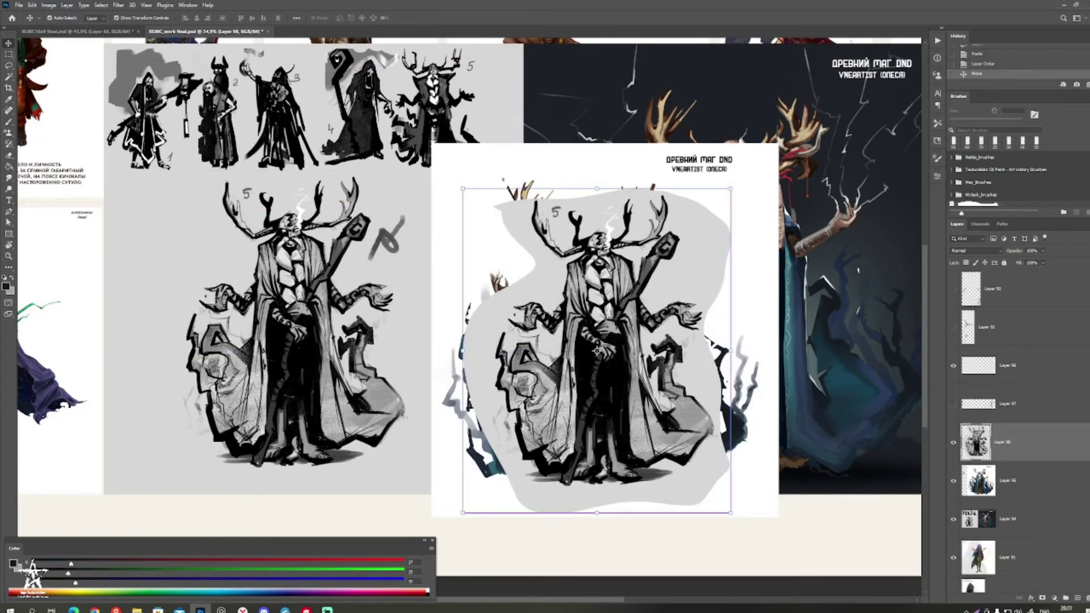
Step: Whiten the copied sketch's grey background with Levels and set its blending mode to Multiply
{"action": "key", "text": "ctrl+l"}
{"action": "left_click_drag", "start_coordinate": [212, 226], "coordinate": [185, 226]}
{"action": "left_click", "coordinate": [247, 146]}
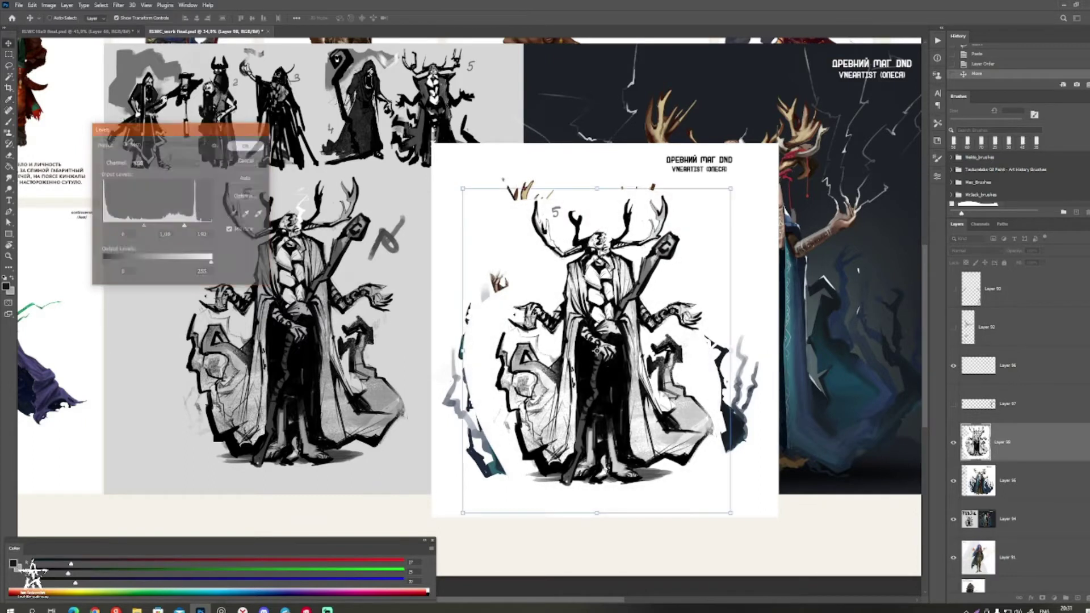
{"action": "left_click", "coordinate": [976, 251]}
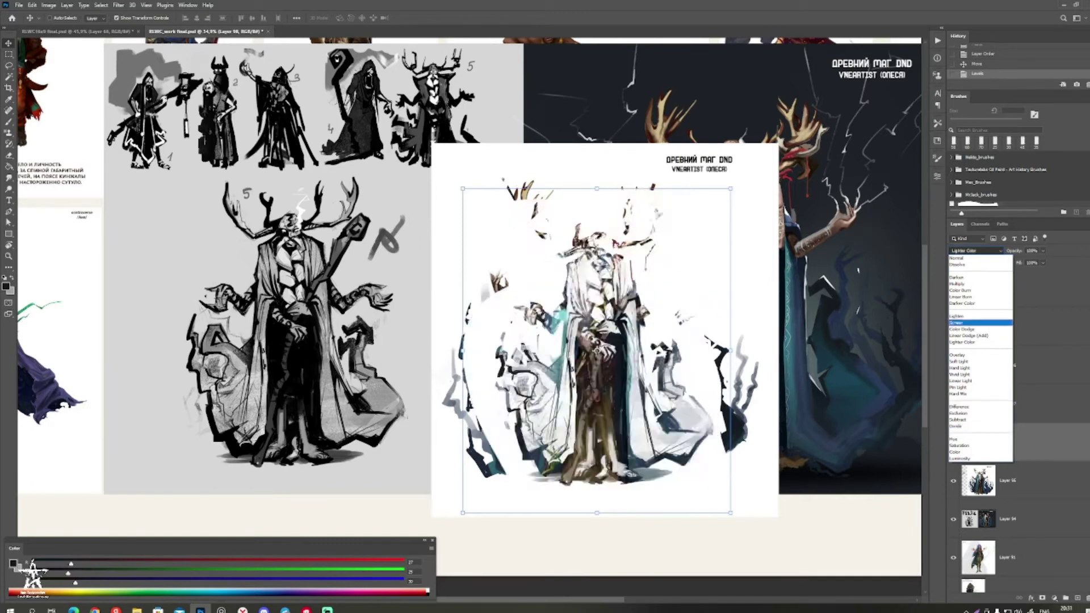
{"action": "left_click", "coordinate": [965, 284]}
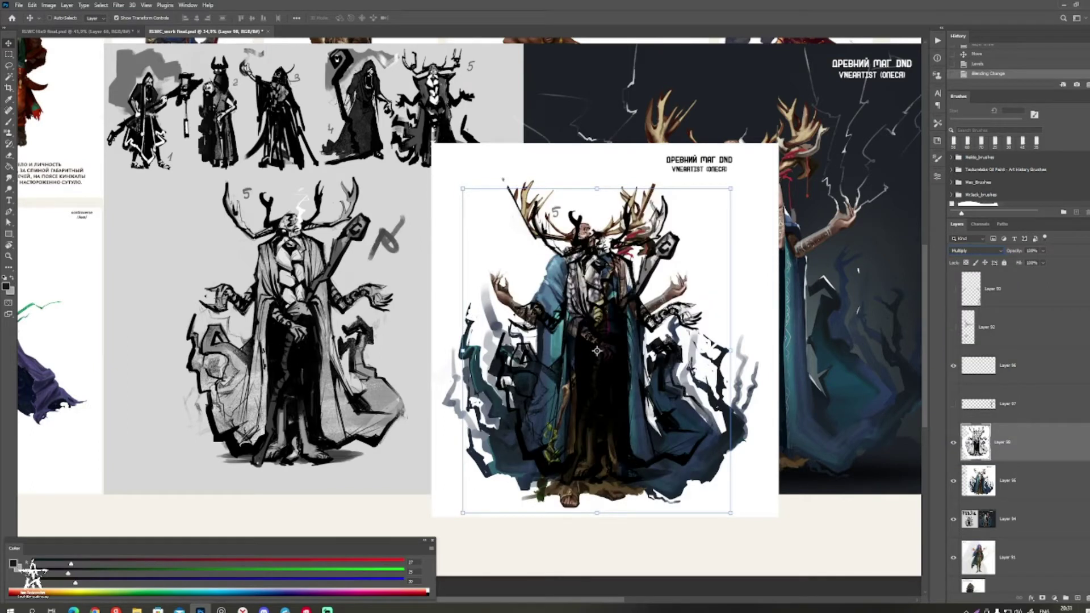
Step: Move and enlarge the copied sketch so its figure lines up with the painted mage
{"action": "left_click_drag", "start_coordinate": [693, 220], "coordinate": [668, 243]}
{"action": "key", "text": "ctrl+t"}
{"action": "left_click_drag", "start_coordinate": [572, 374], "coordinate": [577, 352]}
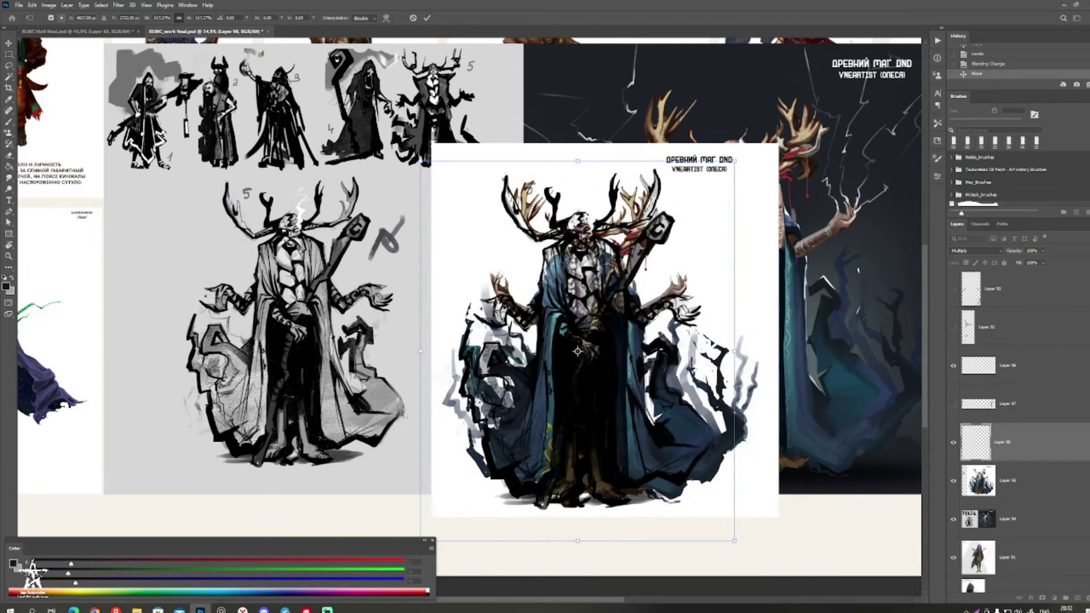
{"action": "left_click_drag", "start_coordinate": [421, 162], "coordinate": [429, 170]}
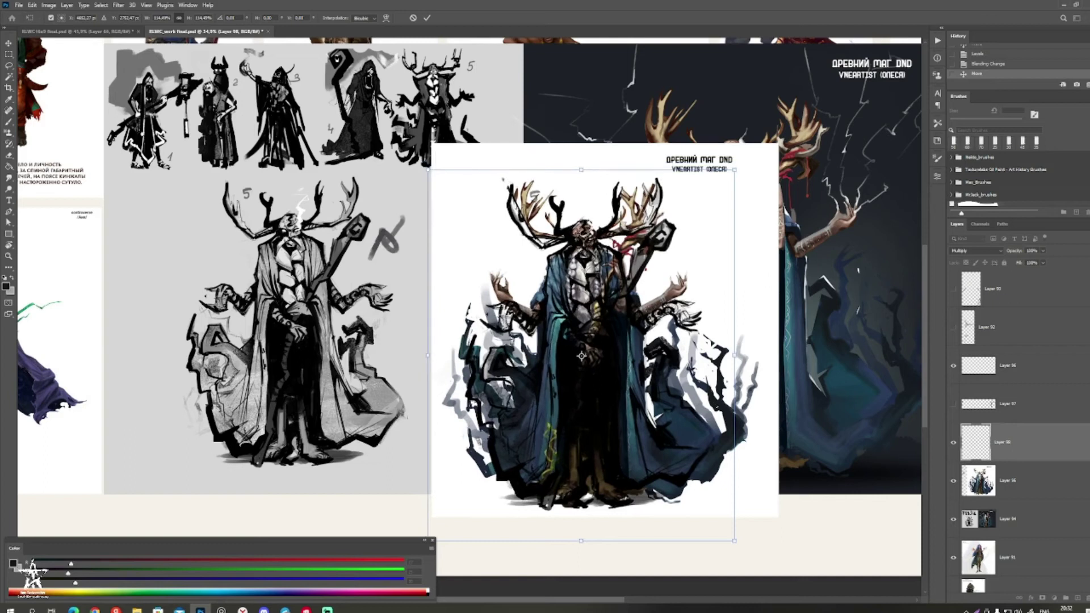
{"action": "key", "text": "Return"}
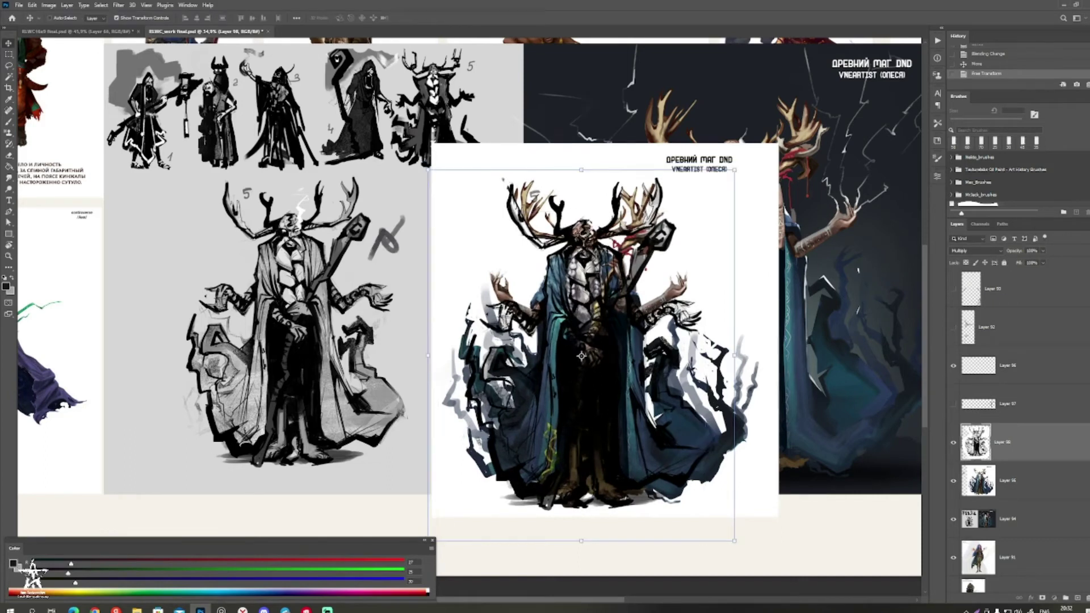
Step: Add a new layer beneath the sketch and paint the face in sampled skin tone and the beard in light grey
{"action": "key", "text": "alt+bracketleft"}
{"action": "key", "text": "b"}
{"action": "key", "text": "ctrl+shift+alt+n"}
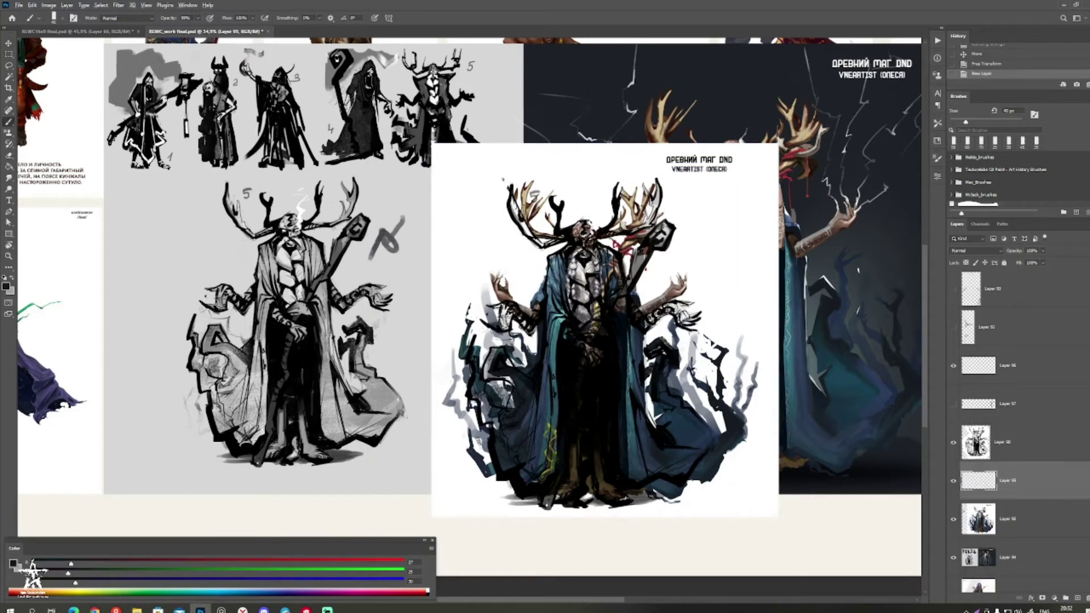
{"action": "left_click", "coordinate": [578, 226], "text": "alt"}
{"action": "key", "text": "bracketright"}
{"action": "mouse_move", "coordinate": [585, 227]}
{"action": "left_mouse_down"}
{"action": "mouse_move", "coordinate": [590, 238]}
{"action": "mouse_move", "coordinate": [591, 223]}
{"action": "mouse_move", "coordinate": [576, 223]}
{"action": "mouse_move", "coordinate": [573, 263]}
{"action": "mouse_move", "coordinate": [583, 293]}
{"action": "mouse_move", "coordinate": [602, 265]}
{"action": "mouse_move", "coordinate": [598, 253]}
{"action": "mouse_move", "coordinate": [576, 312]}
{"action": "mouse_move", "coordinate": [594, 317]}
{"action": "left_mouse_up"}
{"action": "left_click", "coordinate": [573, 257], "text": "alt"}
{"action": "key", "text": "bracketright"}
{"action": "key", "text": "bracketright"}
{"action": "key", "text": "bracketright"}
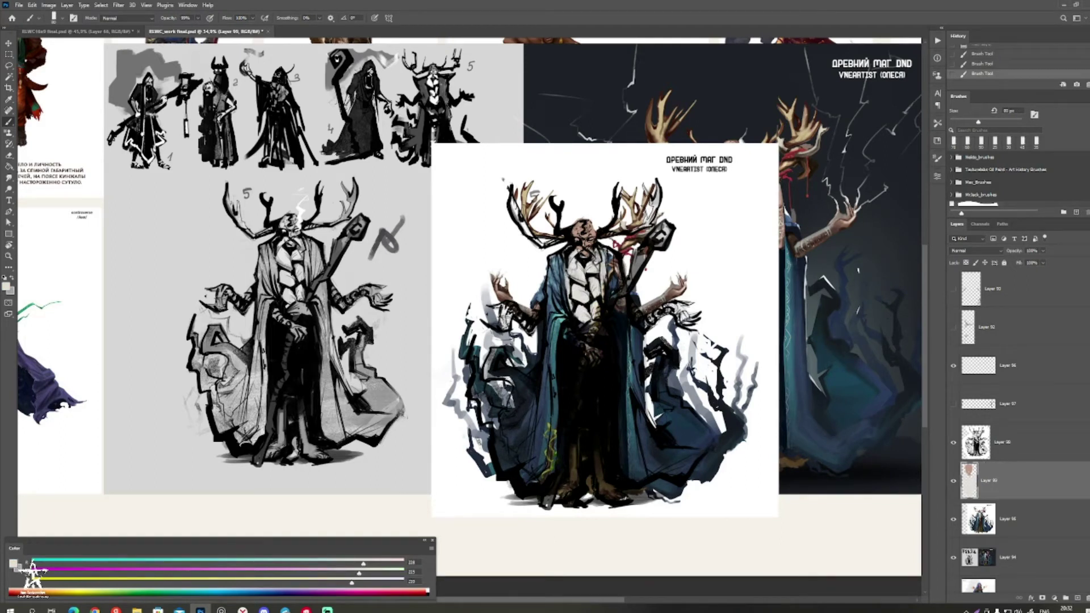
Step: Fill the robe's front with sampled black, paint the folded hands in skin tone, and undo the last stroke
{"action": "left_click", "coordinate": [590, 234], "text": "alt"}
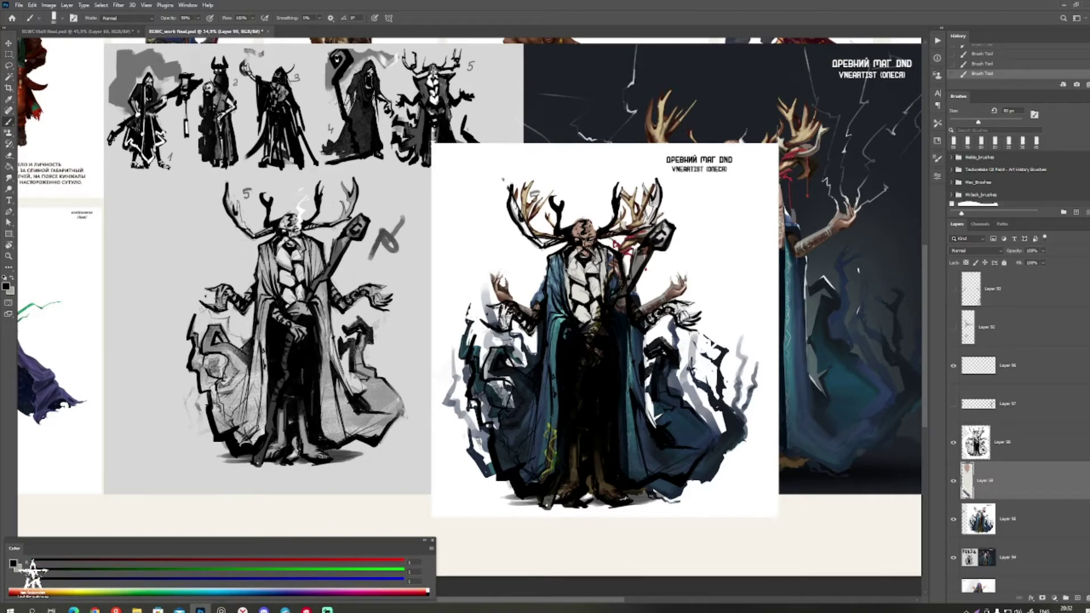
{"action": "left_click", "coordinate": [578, 228], "text": "alt"}
{"action": "left_click_drag", "start_coordinate": [570, 331], "coordinate": [594, 364]}
{"action": "mouse_move", "coordinate": [616, 262]}
{"action": "left_mouse_down"}
{"action": "mouse_move", "coordinate": [623, 303]}
{"action": "mouse_move", "coordinate": [630, 297]}
{"action": "left_mouse_up"}
{"action": "key", "text": "ctrl+z"}
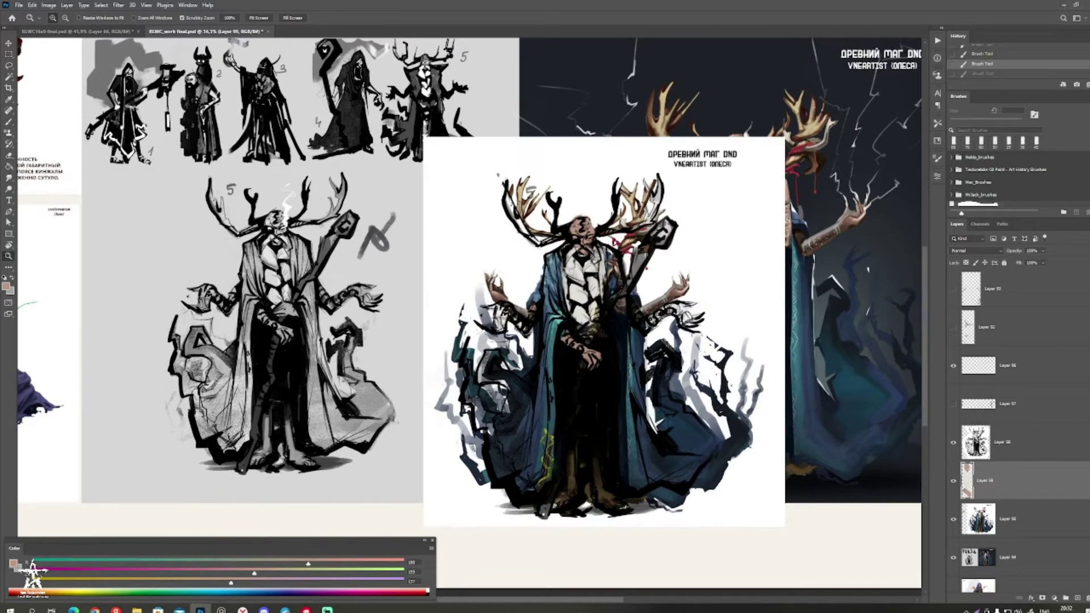
Step: Hide and show the painted figure's layer to check the sketch overlay, returning to the new paint layer
{"action": "left_click", "coordinate": [1009, 518]}
{"action": "left_click", "coordinate": [954, 519]}
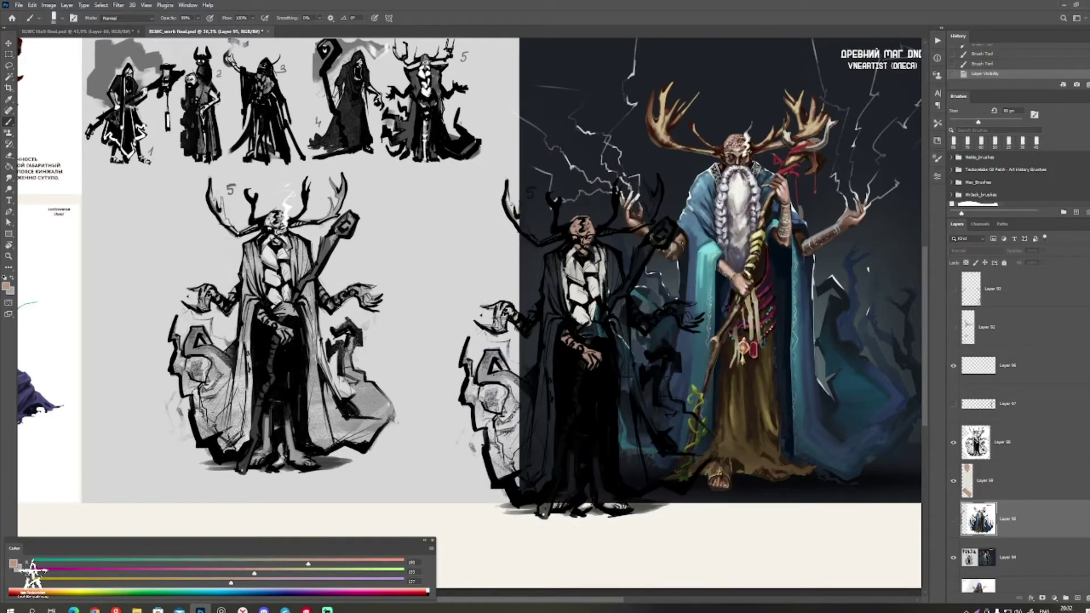
{"action": "key", "text": "ctrl+comma"}
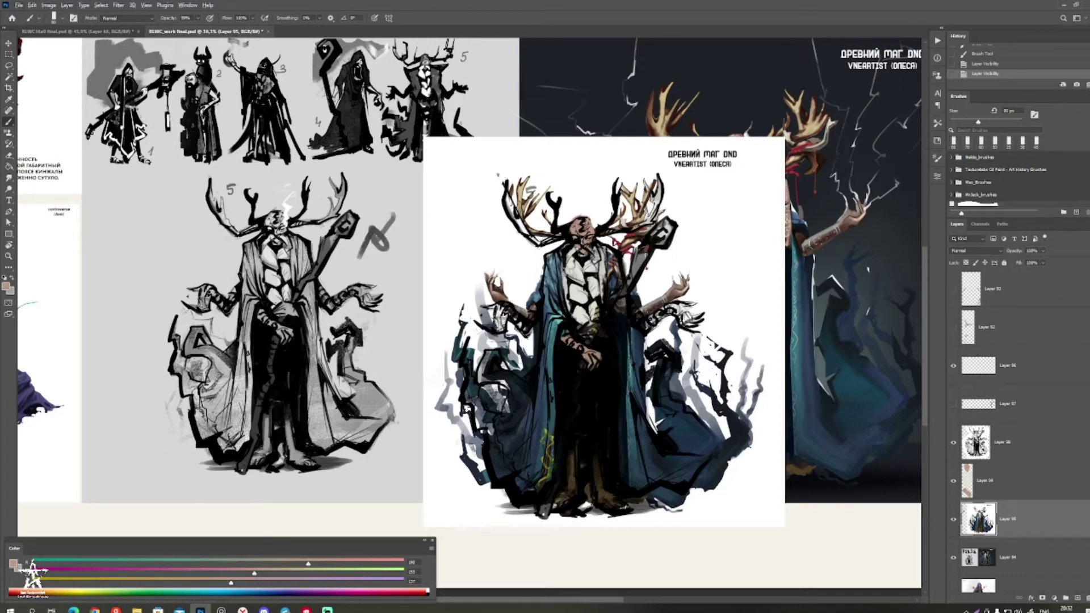
{"action": "key", "text": "alt+bracketright"}
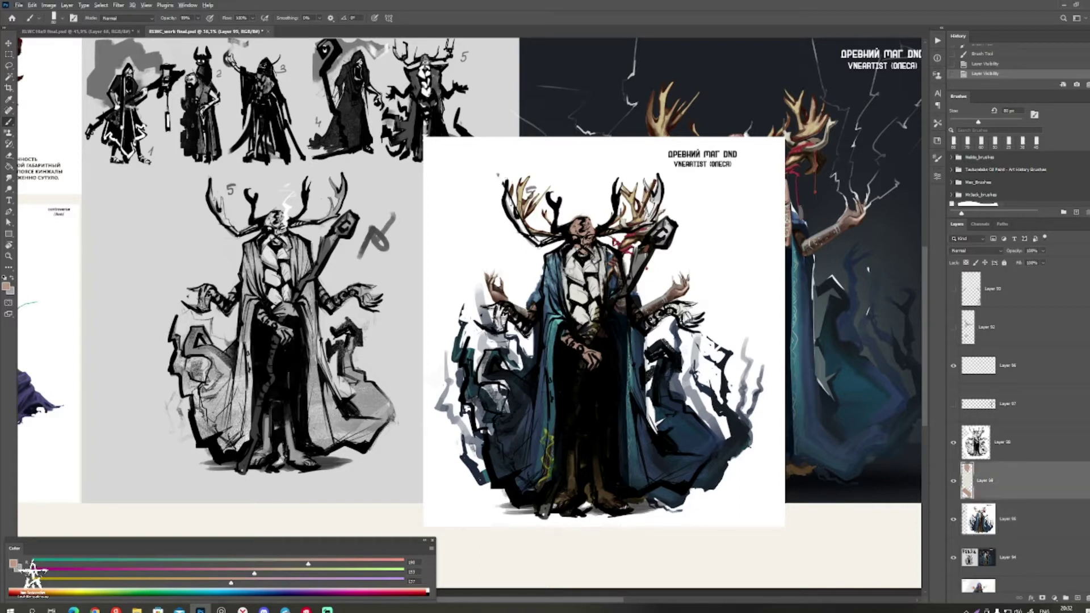
Step: Colour the raised left-hand palm in skin tone and cover the cape tendrils outside the sketch's outline with white
{"action": "mouse_move", "coordinate": [503, 308]}
{"action": "left_mouse_down"}
{"action": "mouse_move", "coordinate": [500, 327]}
{"action": "mouse_move", "coordinate": [510, 312]}
{"action": "mouse_move", "coordinate": [528, 329]}
{"action": "mouse_move", "coordinate": [492, 276]}
{"action": "mouse_move", "coordinate": [478, 297]}
{"action": "left_mouse_up"}
{"action": "left_click", "coordinate": [512, 291], "text": "alt"}
{"action": "mouse_move", "coordinate": [471, 353]}
{"action": "left_mouse_down"}
{"action": "mouse_move", "coordinate": [479, 344]}
{"action": "mouse_move", "coordinate": [512, 358]}
{"action": "mouse_move", "coordinate": [478, 308]}
{"action": "mouse_move", "coordinate": [487, 321]}
{"action": "mouse_move", "coordinate": [468, 360]}
{"action": "mouse_move", "coordinate": [504, 381]}
{"action": "mouse_move", "coordinate": [514, 406]}
{"action": "left_mouse_up"}
{"action": "left_click", "coordinate": [532, 312], "text": "alt"}
{"action": "key", "text": "x"}
{"action": "mouse_move", "coordinate": [674, 330]}
{"action": "left_mouse_down"}
{"action": "mouse_move", "coordinate": [675, 397]}
{"action": "mouse_move", "coordinate": [726, 454]}
{"action": "mouse_move", "coordinate": [709, 472]}
{"action": "mouse_move", "coordinate": [750, 409]}
{"action": "mouse_move", "coordinate": [738, 352]}
{"action": "mouse_move", "coordinate": [701, 369]}
{"action": "mouse_move", "coordinate": [695, 354]}
{"action": "left_mouse_up"}
{"action": "key", "text": "bracketleft"}
{"action": "left_click_drag", "start_coordinate": [649, 379], "coordinate": [649, 392]}
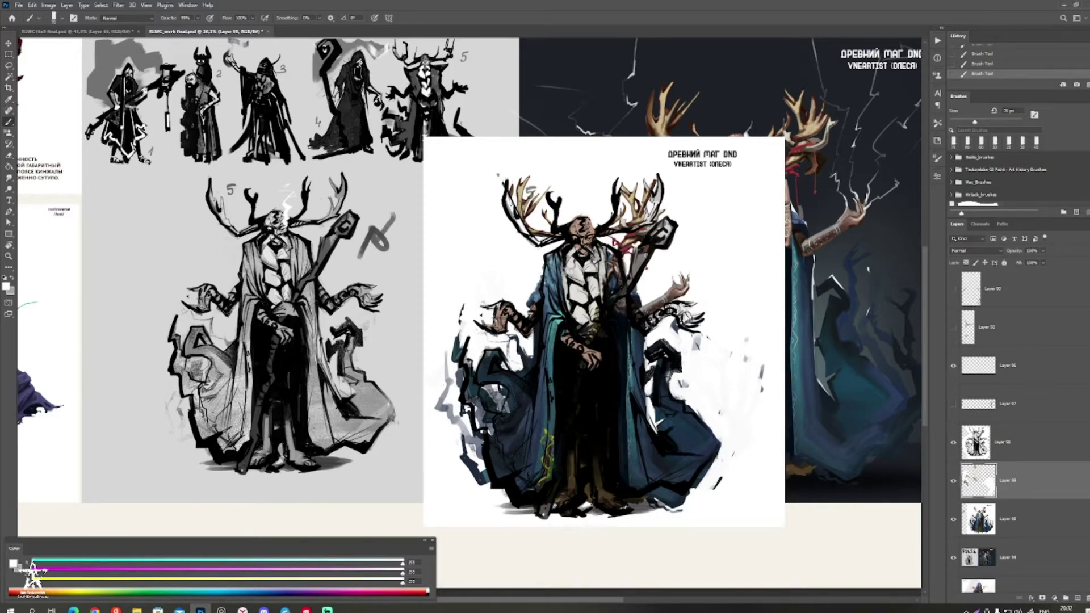
Step: Paint white over the old brown antlers showing around the sketched ones
{"action": "mouse_move", "coordinate": [619, 251]}
{"action": "left_mouse_down"}
{"action": "mouse_move", "coordinate": [638, 233]}
{"action": "mouse_move", "coordinate": [633, 186]}
{"action": "mouse_move", "coordinate": [634, 218]}
{"action": "mouse_move", "coordinate": [653, 183]}
{"action": "left_mouse_up"}
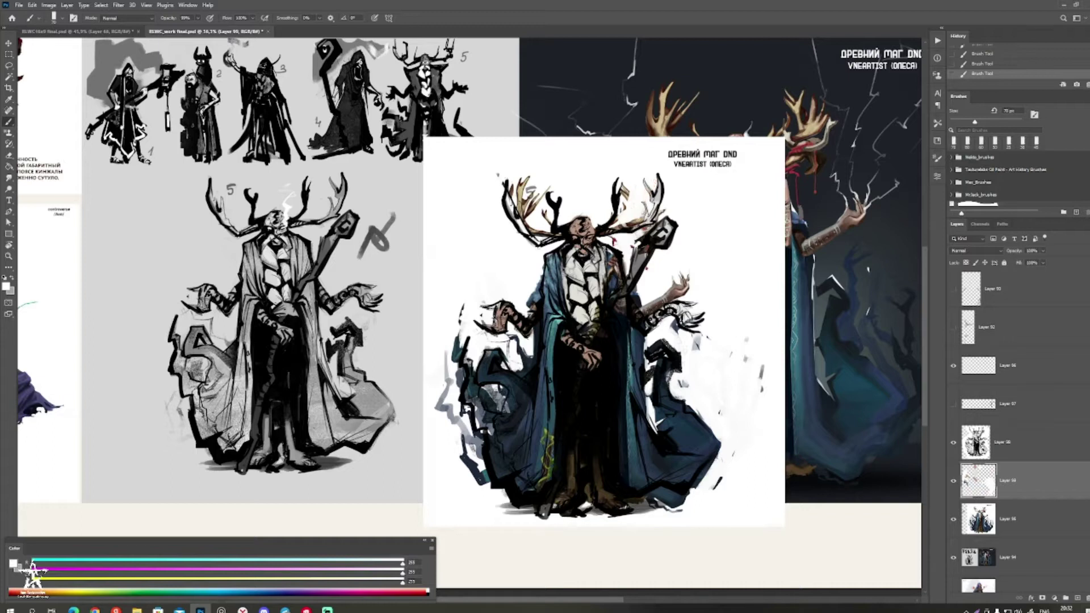
{"action": "mouse_move", "coordinate": [509, 189]}
{"action": "left_mouse_down"}
{"action": "mouse_move", "coordinate": [532, 211]}
{"action": "mouse_move", "coordinate": [521, 191]}
{"action": "left_mouse_up"}
{"action": "left_click_drag", "start_coordinate": [436, 79], "coordinate": [340, 90]}
{"action": "mouse_move", "coordinate": [568, 272]}
{"action": "left_mouse_down"}
{"action": "mouse_move", "coordinate": [528, 274]}
{"action": "mouse_move", "coordinate": [601, 277]}
{"action": "left_mouse_up"}
{"action": "left_click_drag", "start_coordinate": [535, 278], "coordinate": [585, 283]}
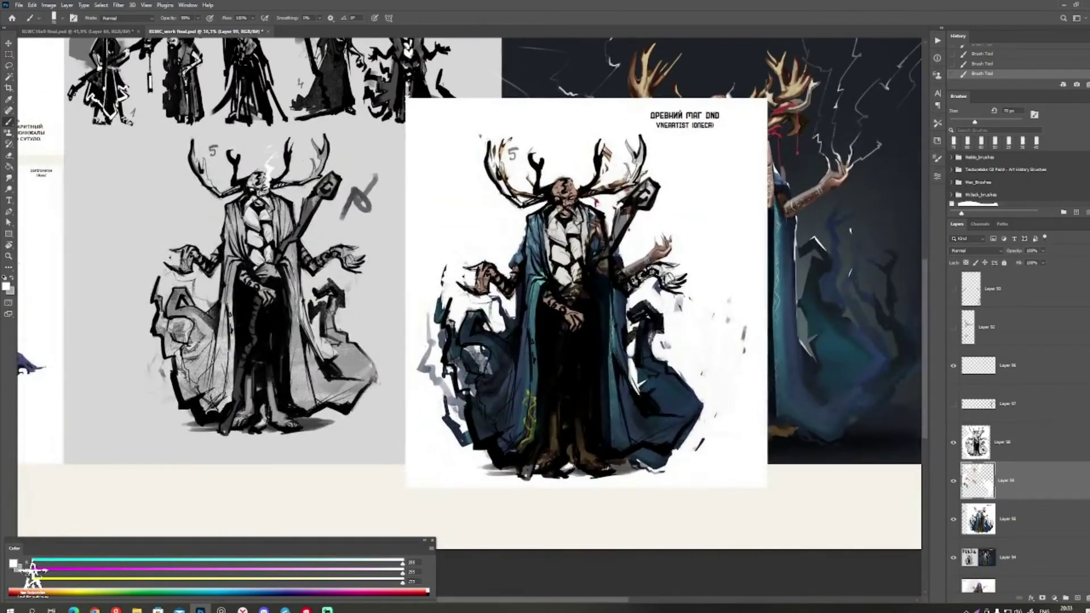
Step: Repaint the robe's long front panels with sampled teal and a larger brush
{"action": "left_click", "coordinate": [536, 289], "text": "alt"}
{"action": "left_click", "coordinate": [532, 292], "text": "alt"}
{"action": "key", "text": "bracketright"}
{"action": "left_click_drag", "start_coordinate": [554, 412], "coordinate": [554, 446]}
{"action": "key", "text": "bracketright"}
{"action": "left_click_drag", "start_coordinate": [609, 295], "coordinate": [623, 441]}
{"action": "key", "text": "bracketright"}
{"action": "left_click_drag", "start_coordinate": [532, 318], "coordinate": [515, 425]}
Step: Clear the left-hand cape's outer edge and the hole in its curl with sampled white and a smaller brush
{"action": "key", "text": "bracketleft"}
{"action": "key", "text": "bracketleft"}
{"action": "left_click", "coordinate": [495, 317], "text": "alt"}
{"action": "key", "text": "bracketleft"}
{"action": "mouse_move", "coordinate": [469, 365]}
{"action": "left_mouse_down"}
{"action": "mouse_move", "coordinate": [479, 355]}
{"action": "mouse_move", "coordinate": [461, 352]}
{"action": "left_mouse_up"}
{"action": "mouse_move", "coordinate": [441, 369]}
{"action": "left_mouse_down"}
{"action": "mouse_move", "coordinate": [461, 444]}
{"action": "mouse_move", "coordinate": [438, 377]}
{"action": "mouse_move", "coordinate": [430, 317]}
{"action": "mouse_move", "coordinate": [440, 274]}
{"action": "mouse_move", "coordinate": [428, 316]}
{"action": "left_mouse_up"}
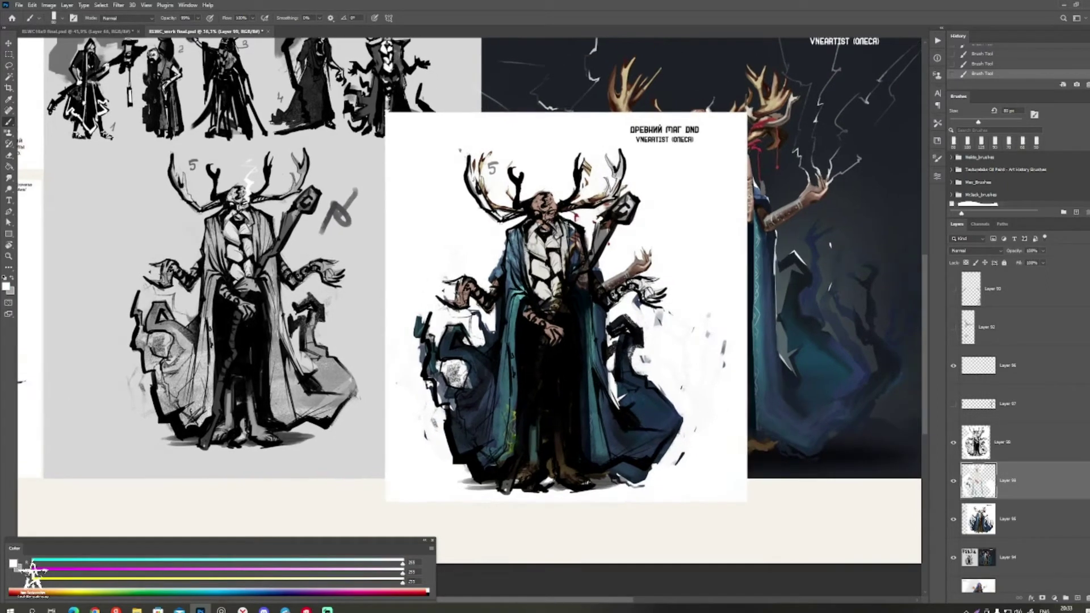
Step: Paint teal along the robe's right-hand front panel from shoulder to hem
{"action": "key", "text": "x"}
{"action": "left_click_drag", "start_coordinate": [571, 229], "coordinate": [583, 389]}
{"action": "left_click_drag", "start_coordinate": [582, 305], "coordinate": [592, 460]}
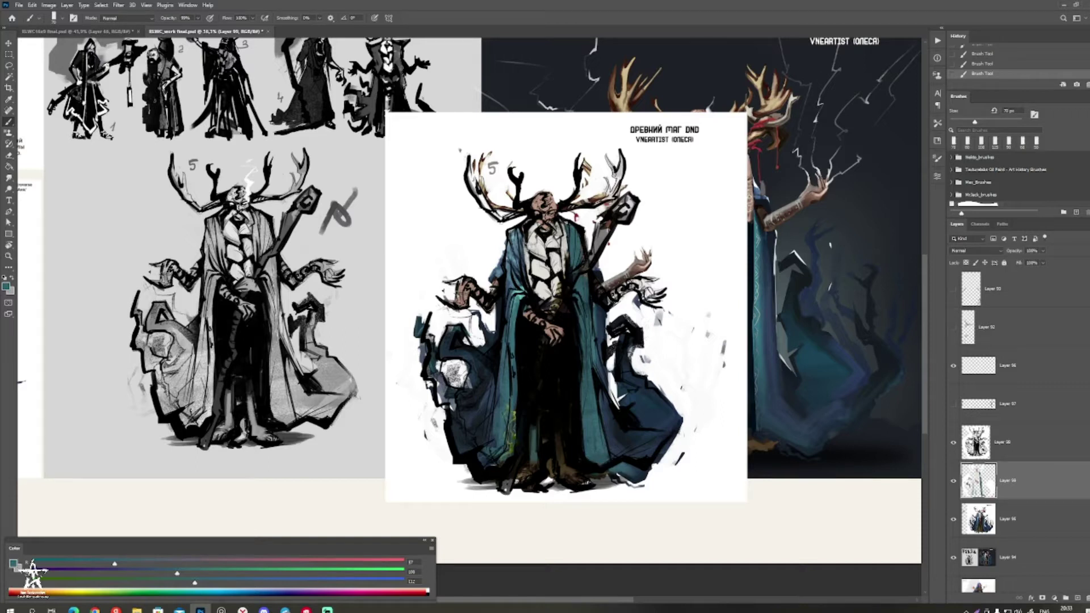
Step: Tint the lower legs and the whole staff with sampled dark brown tones
{"action": "left_click", "coordinate": [603, 244], "text": "alt"}
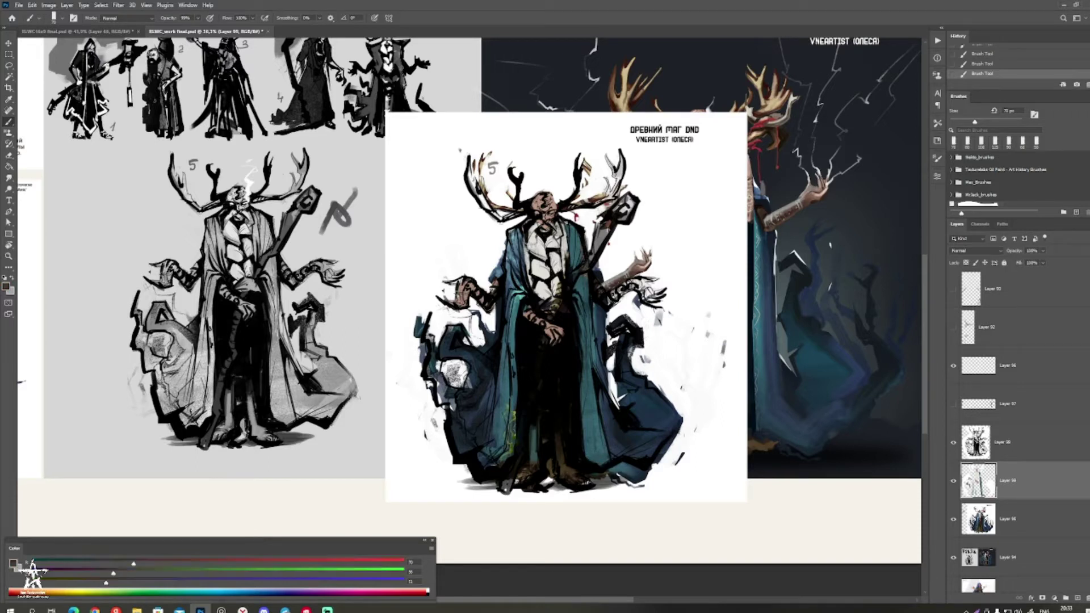
{"action": "left_click_drag", "start_coordinate": [535, 427], "coordinate": [533, 461]}
{"action": "left_click", "coordinate": [557, 302], "text": "alt"}
{"action": "left_click_drag", "start_coordinate": [611, 221], "coordinate": [575, 287]}
{"action": "mouse_move", "coordinate": [607, 223]}
{"action": "left_mouse_down"}
{"action": "mouse_move", "coordinate": [578, 277]}
{"action": "mouse_move", "coordinate": [624, 202]}
{"action": "mouse_move", "coordinate": [632, 213]}
{"action": "left_mouse_up"}
{"action": "key", "text": "["}
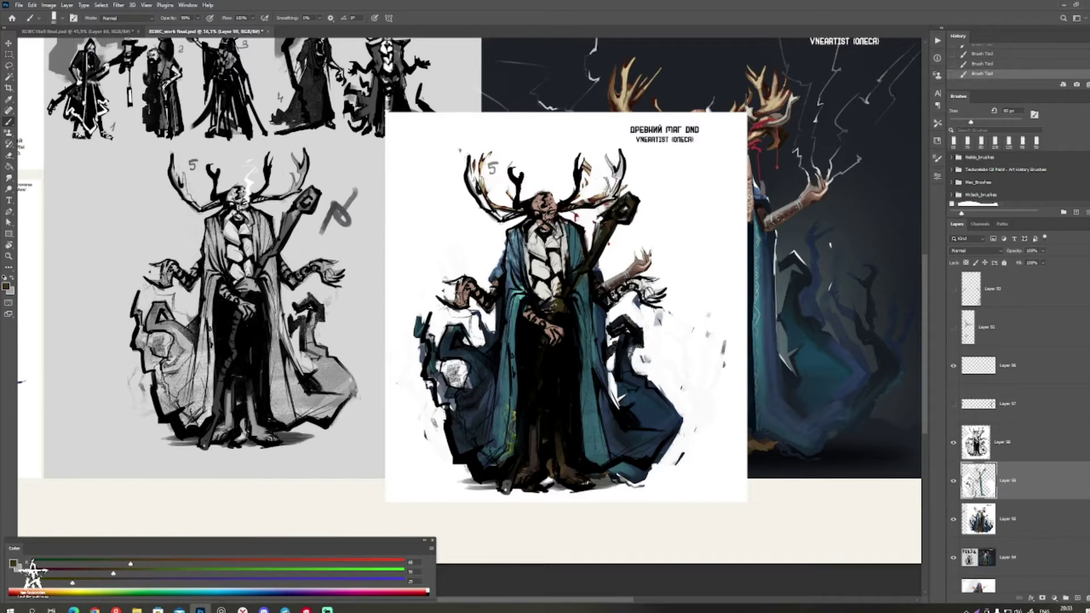
Step: Colour both sketched antlers with a sampled skin-brown tone
{"action": "left_click", "coordinate": [558, 304], "text": "alt"}
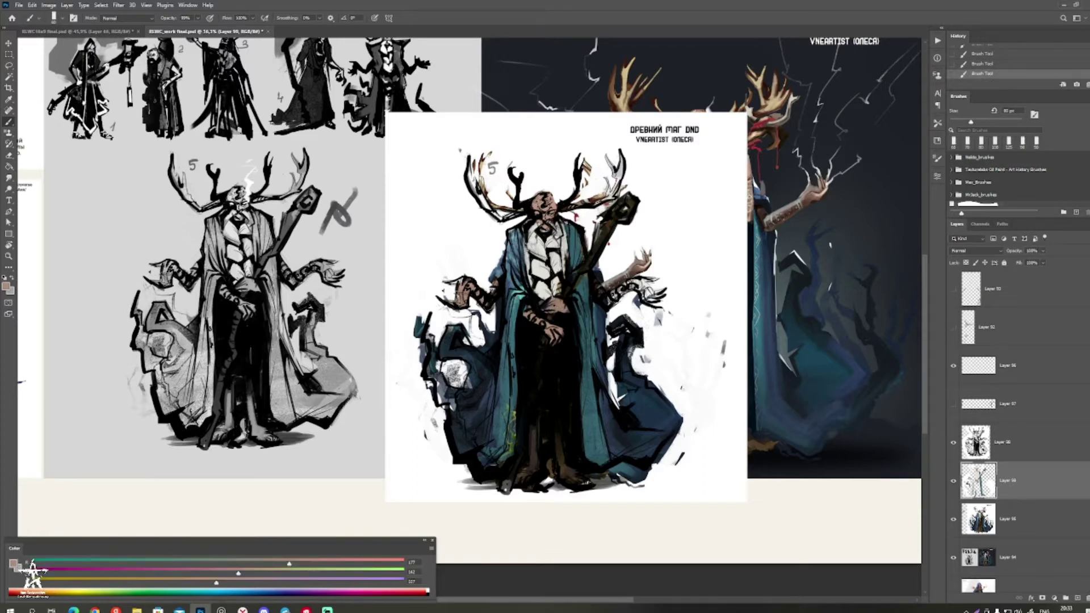
{"action": "mouse_move", "coordinate": [616, 215]}
{"action": "left_mouse_down"}
{"action": "mouse_move", "coordinate": [575, 288]}
{"action": "mouse_move", "coordinate": [630, 210]}
{"action": "mouse_move", "coordinate": [614, 213]}
{"action": "mouse_move", "coordinate": [646, 250]}
{"action": "mouse_move", "coordinate": [657, 187]}
{"action": "left_mouse_up"}
{"action": "mouse_move", "coordinate": [507, 203]}
{"action": "left_mouse_down"}
{"action": "mouse_move", "coordinate": [522, 233]}
{"action": "mouse_move", "coordinate": [549, 248]}
{"action": "left_mouse_up"}
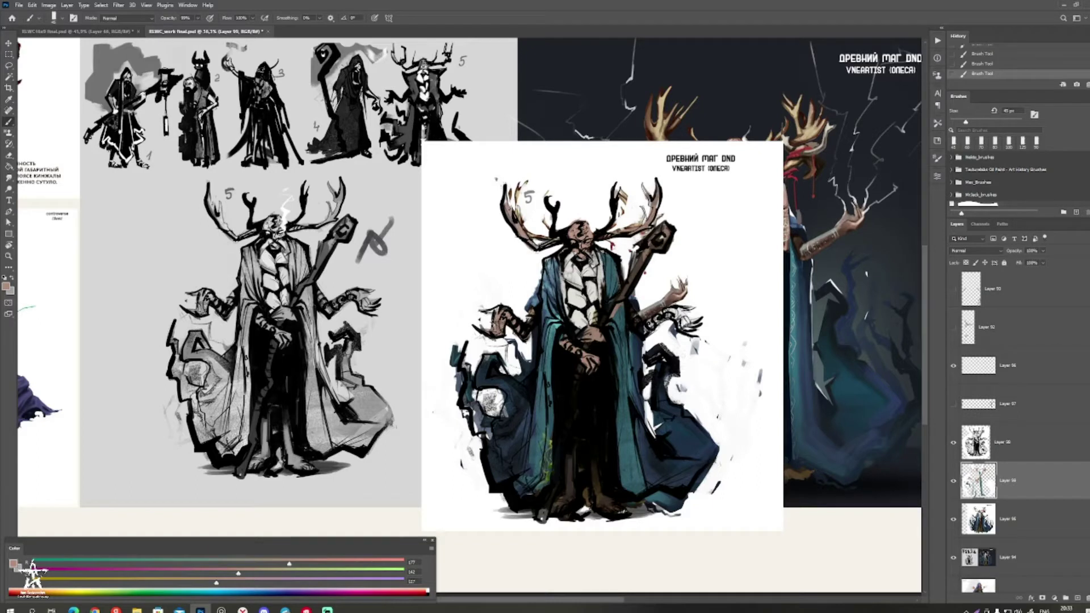
Step: Colour the raised right-hand palm in skin tone and cover the old painted hand above it with sampled white
{"action": "mouse_move", "coordinate": [568, 318]}
{"action": "left_mouse_down"}
{"action": "mouse_move", "coordinate": [548, 259]}
{"action": "mouse_move", "coordinate": [489, 262]}
{"action": "mouse_move", "coordinate": [616, 238]}
{"action": "mouse_move", "coordinate": [627, 253]}
{"action": "mouse_move", "coordinate": [619, 260]}
{"action": "left_mouse_up"}
{"action": "key", "text": "b"}
{"action": "key", "text": "bracketright"}
{"action": "left_click", "coordinate": [629, 223], "text": "alt"}
{"action": "key", "text": "bracketright"}
{"action": "mouse_move", "coordinate": [615, 216]}
{"action": "left_mouse_down"}
{"action": "mouse_move", "coordinate": [572, 231]}
{"action": "mouse_move", "coordinate": [606, 226]}
{"action": "left_mouse_up"}
{"action": "left_click_drag", "start_coordinate": [606, 226], "coordinate": [618, 208]}
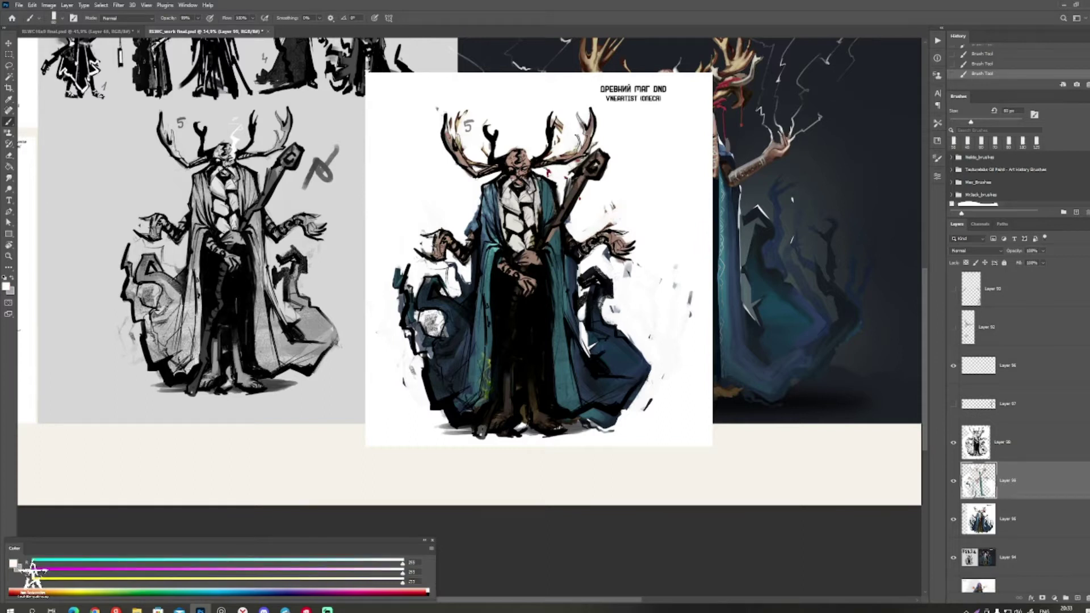
Step: Paint white over the leftover traces beside the staff and touch up the beard
{"action": "left_click_drag", "start_coordinate": [686, 231], "coordinate": [591, 280]}
{"action": "left_click_drag", "start_coordinate": [591, 280], "coordinate": [679, 291]}
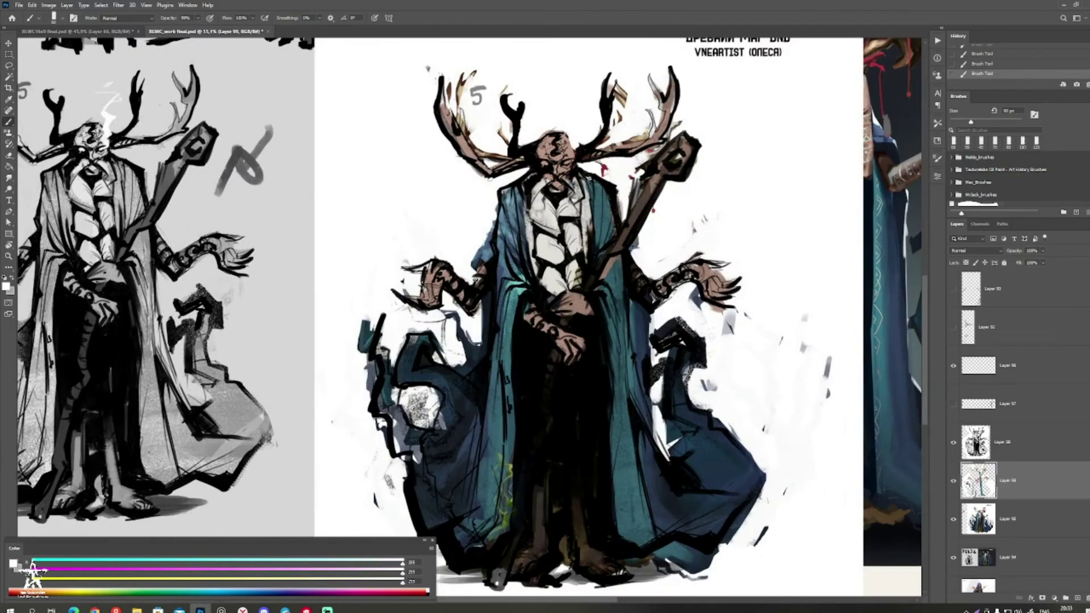
{"action": "left_click_drag", "start_coordinate": [625, 189], "coordinate": [592, 190]}
{"action": "left_click_drag", "start_coordinate": [528, 248], "coordinate": [557, 248]}
{"action": "mouse_move", "coordinate": [537, 293]}
{"action": "left_mouse_down"}
{"action": "mouse_move", "coordinate": [554, 302]}
{"action": "mouse_move", "coordinate": [527, 271]}
{"action": "mouse_move", "coordinate": [563, 249]}
{"action": "left_mouse_up"}
{"action": "key", "text": "bracketleft"}
Step: Clean up the edges of the right-hand cape curl with white and a 45 px brush
{"action": "mouse_move", "coordinate": [711, 270]}
{"action": "left_mouse_down"}
{"action": "mouse_move", "coordinate": [699, 325]}
{"action": "mouse_move", "coordinate": [715, 375]}
{"action": "left_mouse_up"}
{"action": "left_click_drag", "start_coordinate": [722, 323], "coordinate": [730, 385]}
{"action": "mouse_move", "coordinate": [684, 339]}
{"action": "left_mouse_down"}
{"action": "mouse_move", "coordinate": [622, 341]}
{"action": "mouse_move", "coordinate": [642, 369]}
{"action": "mouse_move", "coordinate": [670, 369]}
{"action": "left_mouse_up"}
{"action": "key", "text": "bracketleft"}
{"action": "mouse_move", "coordinate": [669, 317]}
{"action": "left_mouse_down"}
{"action": "mouse_move", "coordinate": [662, 324]}
{"action": "mouse_move", "coordinate": [616, 240]}
{"action": "mouse_move", "coordinate": [619, 302]}
{"action": "left_mouse_up"}
{"action": "left_click_drag", "start_coordinate": [631, 332], "coordinate": [630, 341]}
{"action": "mouse_move", "coordinate": [681, 284]}
{"action": "left_mouse_down"}
{"action": "mouse_move", "coordinate": [497, 359]}
{"action": "mouse_move", "coordinate": [463, 397]}
{"action": "mouse_move", "coordinate": [505, 424]}
{"action": "left_mouse_up"}
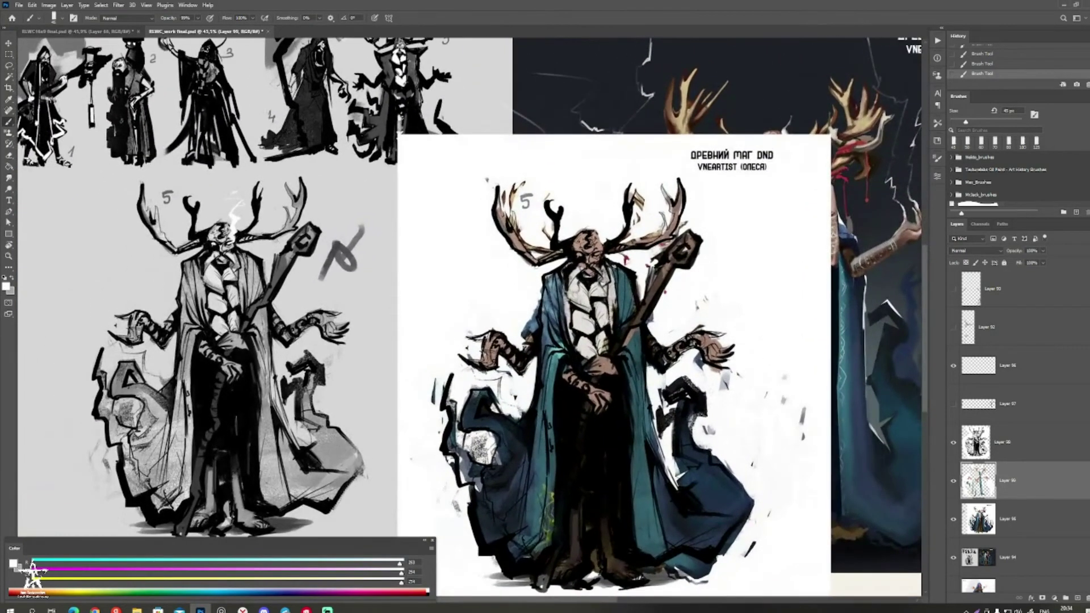
{"action": "scroll", "coordinate": [574, 321], "scroll_direction": "up", "scroll_amount": 6}
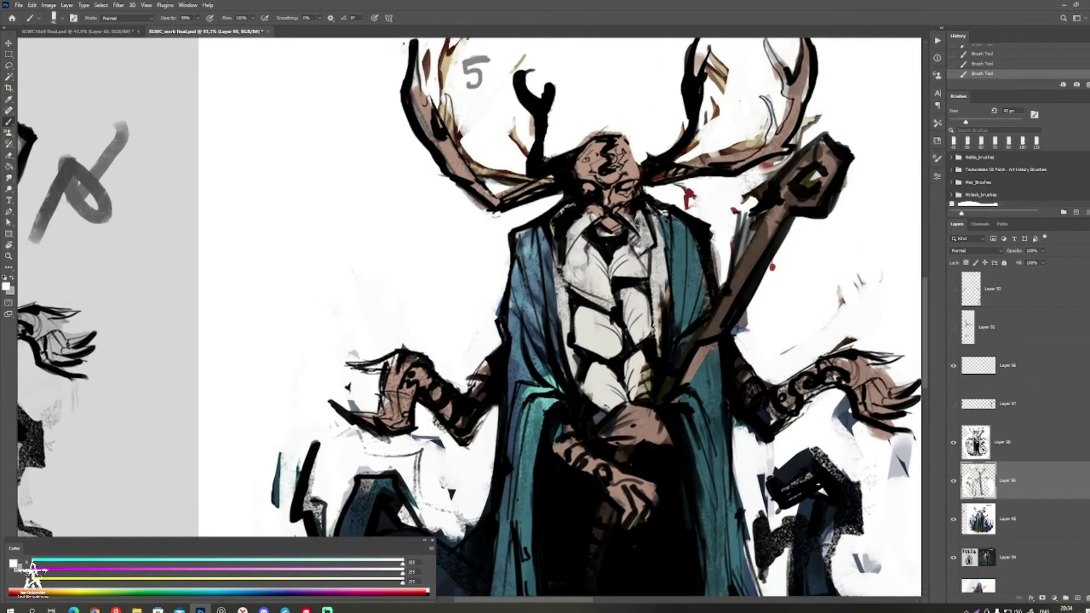
{"action": "scroll", "coordinate": [489, 355], "scroll_direction": "right", "scroll_amount": 1}
{"action": "scroll", "coordinate": [568, 312], "scroll_direction": "down", "scroll_amount": 5}
{"action": "scroll", "coordinate": [567, 312], "scroll_direction": "up", "scroll_amount": 4}
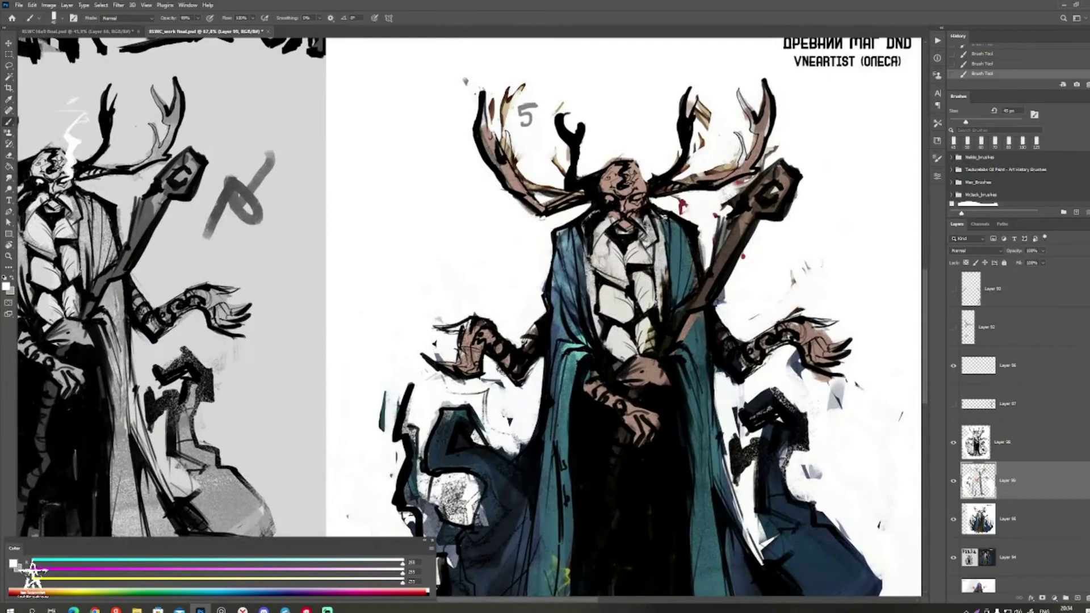
Step: On a new layer, repaint the mage's forehead with the sampled skin tone shifted towards yellow
{"action": "key", "text": "ctrl+shift+alt+n"}
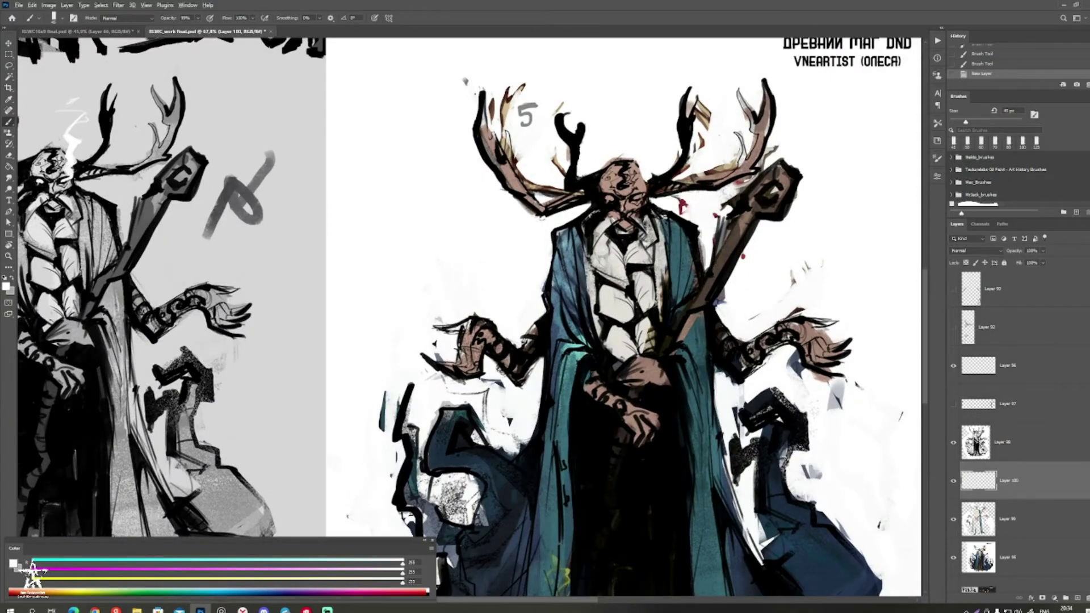
{"action": "left_click", "coordinate": [608, 186], "text": "alt"}
{"action": "left_click", "coordinate": [6, 287]}
{"action": "left_click", "coordinate": [123, 299]}
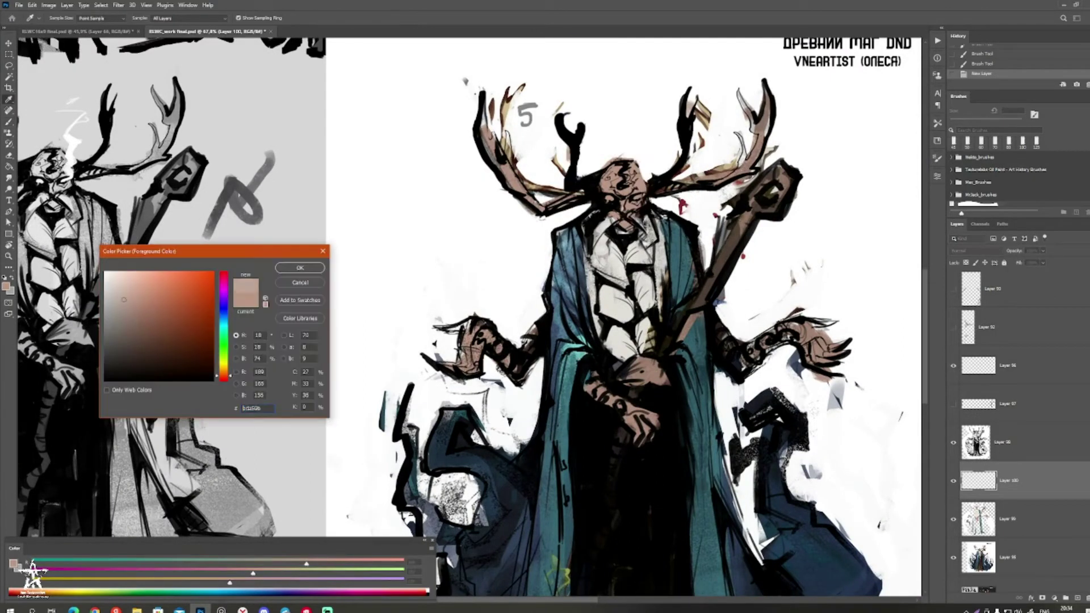
{"action": "left_click", "coordinate": [225, 368]}
{"action": "left_click", "coordinate": [300, 267]}
{"action": "key", "text": "b"}
{"action": "left_click_drag", "start_coordinate": [634, 170], "coordinate": [637, 193]}
{"action": "key", "text": "bracketleft"}
{"action": "key", "text": "bracketleft"}
{"action": "key", "text": "bracketleft"}
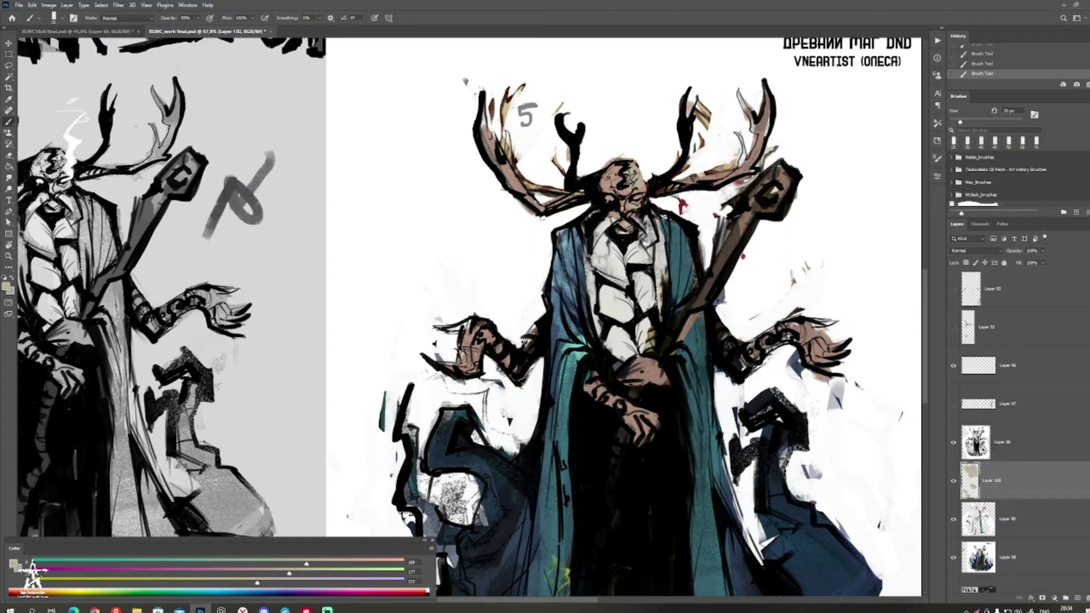
Step: Paint the right-hand lapel of the mage's cape with a sampled bright teal
{"action": "left_click", "coordinate": [574, 357], "text": "alt"}
{"action": "key", "text": "bracketright"}
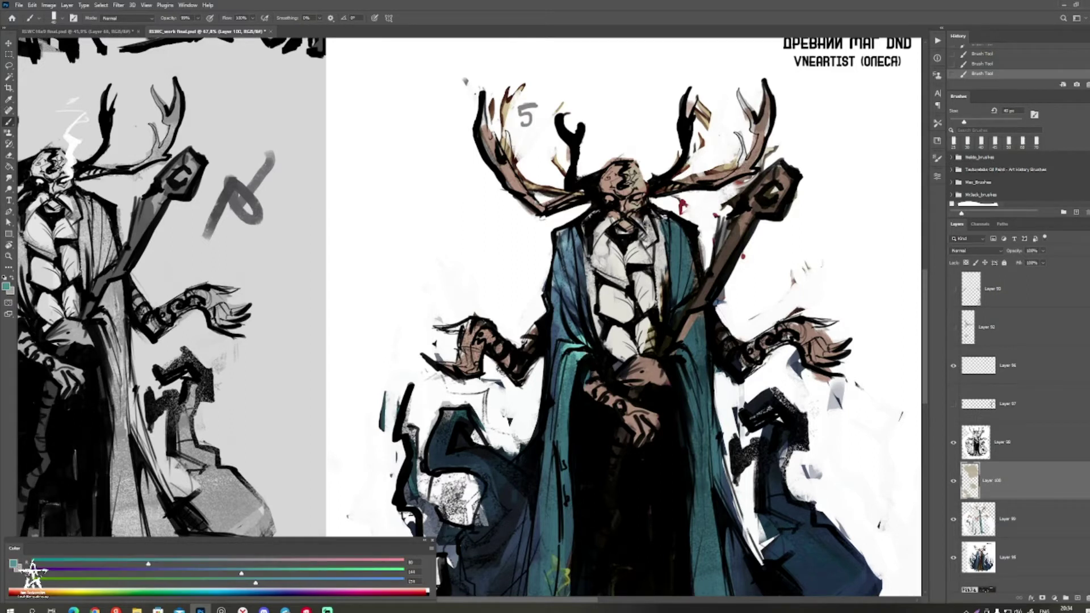
{"action": "left_click_drag", "start_coordinate": [677, 227], "coordinate": [677, 271]}
{"action": "mouse_move", "coordinate": [683, 255]}
{"action": "left_mouse_down"}
{"action": "mouse_move", "coordinate": [679, 283]}
{"action": "mouse_move", "coordinate": [671, 276]}
{"action": "left_mouse_up"}
{"action": "left_click_drag", "start_coordinate": [677, 286], "coordinate": [670, 306]}
{"action": "key", "text": "bracketright"}
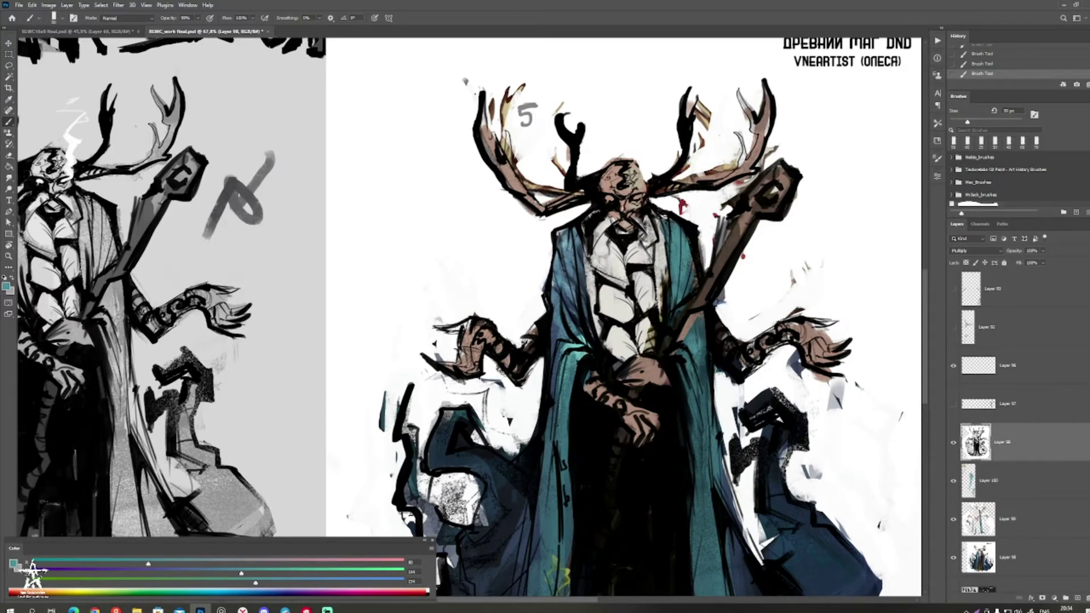
Step: On a new layer above the sketch, soften the solid black of the robe's upper left side with sampled dark blue tones
{"action": "left_click_drag", "start_coordinate": [625, 352], "coordinate": [581, 291]}
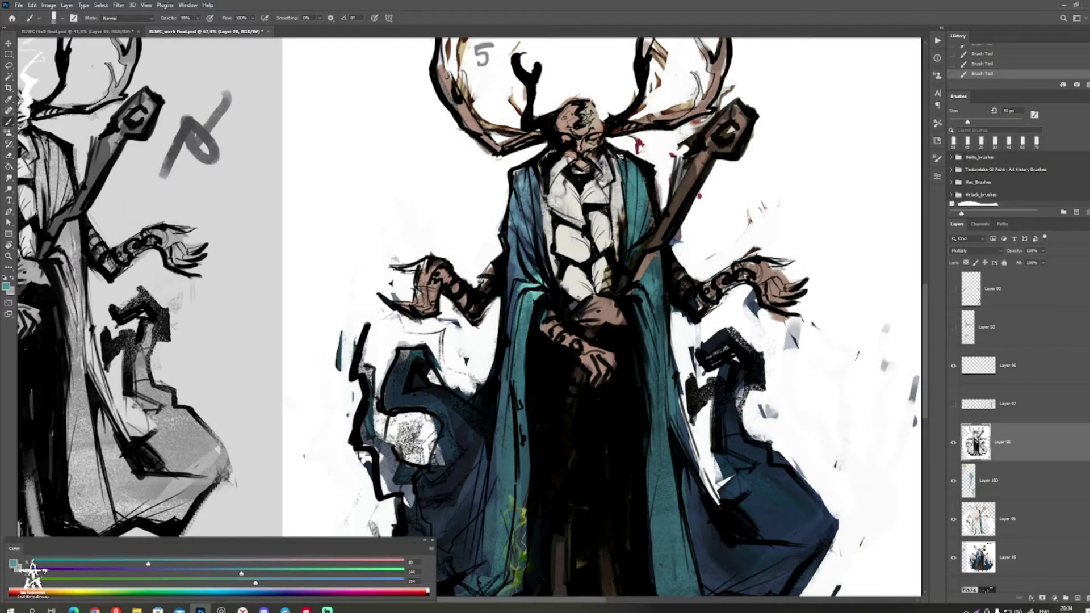
{"action": "left_click", "coordinate": [451, 488], "text": "alt"}
{"action": "key", "text": "bracketright"}
{"action": "key", "text": "bracketright"}
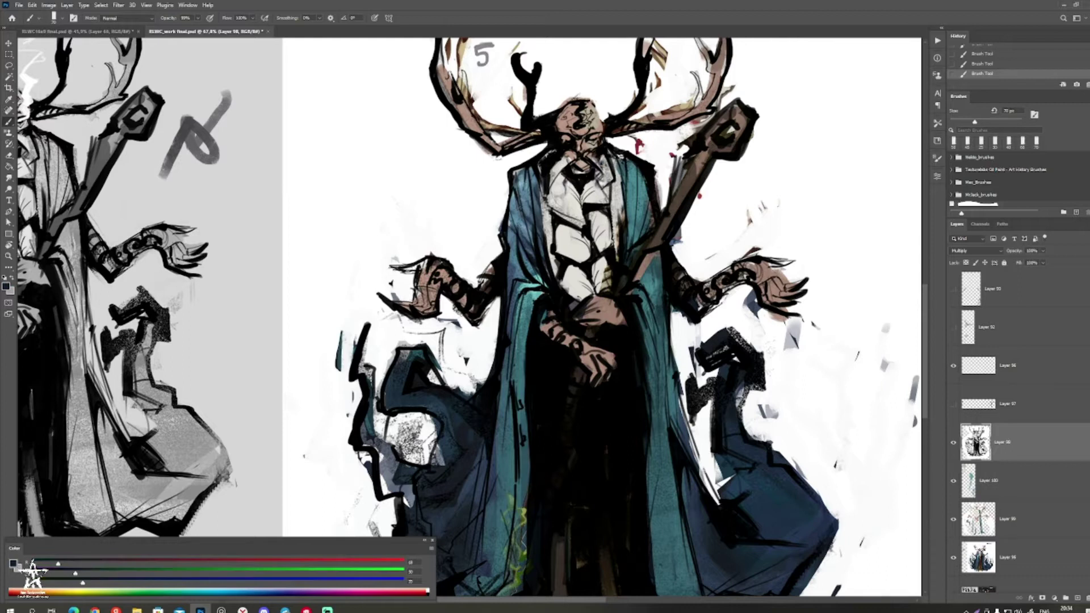
{"action": "key", "text": "ctrl+shift+alt+n"}
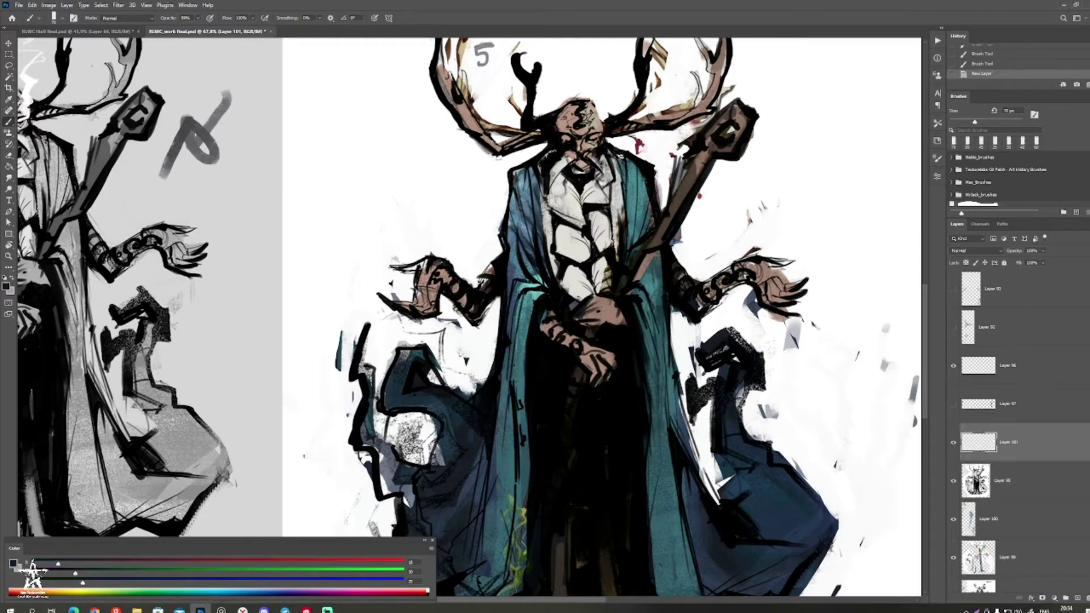
{"action": "mouse_move", "coordinate": [547, 394]}
{"action": "left_mouse_down"}
{"action": "mouse_move", "coordinate": [550, 368]}
{"action": "mouse_move", "coordinate": [532, 340]}
{"action": "mouse_move", "coordinate": [537, 379]}
{"action": "left_mouse_up"}
{"action": "left_click", "coordinate": [548, 350], "text": "alt"}
{"action": "left_click", "coordinate": [554, 377], "text": "alt"}
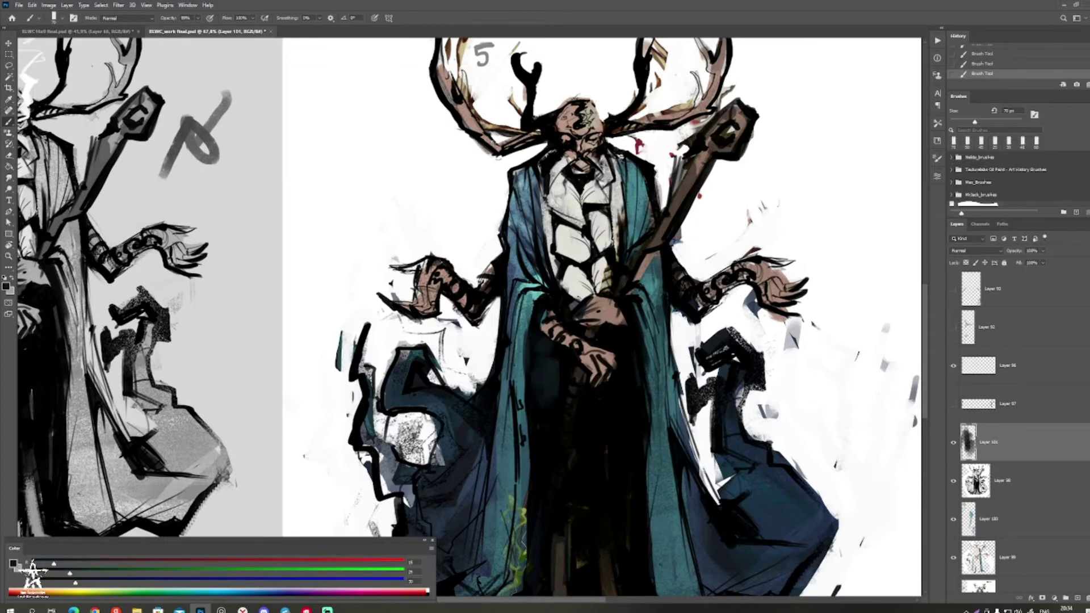
{"action": "left_click_drag", "start_coordinate": [549, 420], "coordinate": [530, 378]}
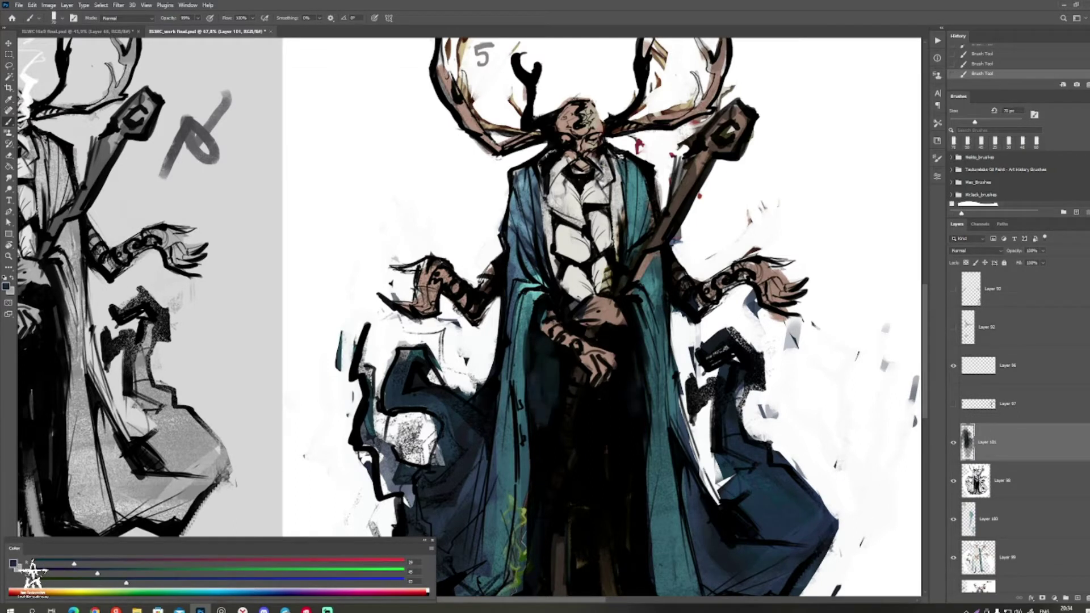
Step: Carry sampled dark tones down both sides of the black robe below the folded hands
{"action": "left_click", "coordinate": [637, 406], "text": "alt"}
{"action": "left_click_drag", "start_coordinate": [638, 403], "coordinate": [637, 545]}
{"action": "left_click", "coordinate": [539, 423], "text": "alt"}
{"action": "left_click_drag", "start_coordinate": [537, 449], "coordinate": [539, 520]}
{"action": "left_click", "coordinate": [538, 437], "text": "alt"}
{"action": "left_click_drag", "start_coordinate": [585, 482], "coordinate": [510, 342]}
Step: Refine the right-hand edge of the robe and cape with a sampled near-black and a smaller brush
{"action": "mouse_move", "coordinate": [652, 410]}
{"action": "left_mouse_down"}
{"action": "mouse_move", "coordinate": [645, 430]}
{"action": "mouse_move", "coordinate": [702, 421]}
{"action": "left_mouse_up"}
{"action": "key", "text": "bracketleft"}
{"action": "mouse_move", "coordinate": [662, 381]}
{"action": "left_mouse_down"}
{"action": "mouse_move", "coordinate": [652, 391]}
{"action": "mouse_move", "coordinate": [675, 392]}
{"action": "mouse_move", "coordinate": [620, 342]}
{"action": "mouse_move", "coordinate": [602, 304]}
{"action": "mouse_move", "coordinate": [672, 392]}
{"action": "left_mouse_up"}
{"action": "key", "text": "bracketleft"}
{"action": "key", "text": "bracketleft"}
{"action": "left_click", "coordinate": [653, 383], "text": "alt"}
{"action": "mouse_move", "coordinate": [605, 318]}
{"action": "left_mouse_down"}
{"action": "mouse_move", "coordinate": [626, 462]}
{"action": "mouse_move", "coordinate": [695, 468]}
{"action": "left_mouse_up"}
{"action": "left_click_drag", "start_coordinate": [636, 341], "coordinate": [641, 457]}
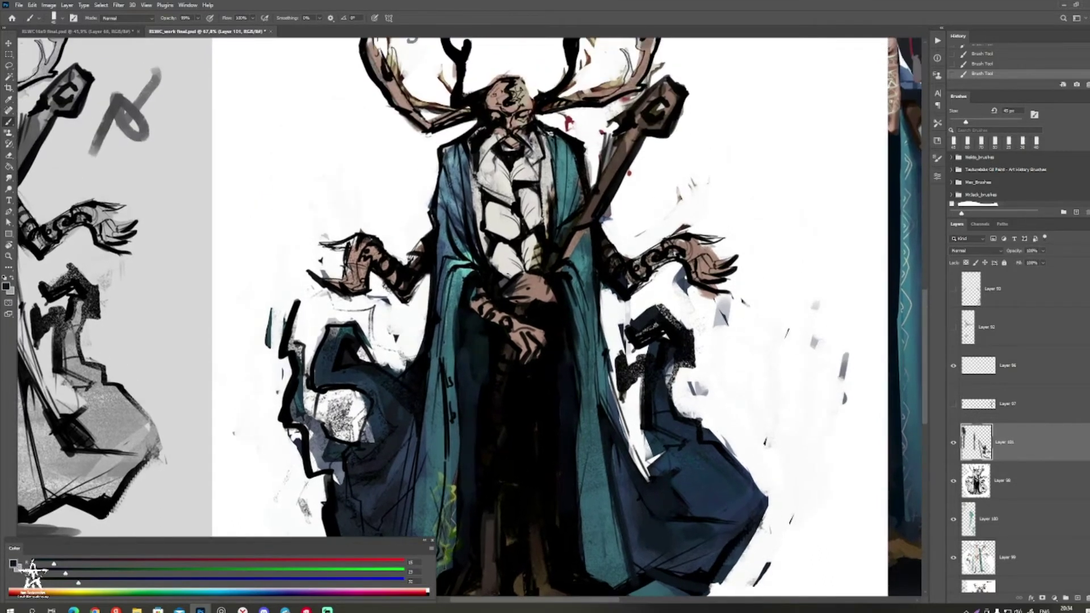
{"action": "key", "text": "bracketleft"}
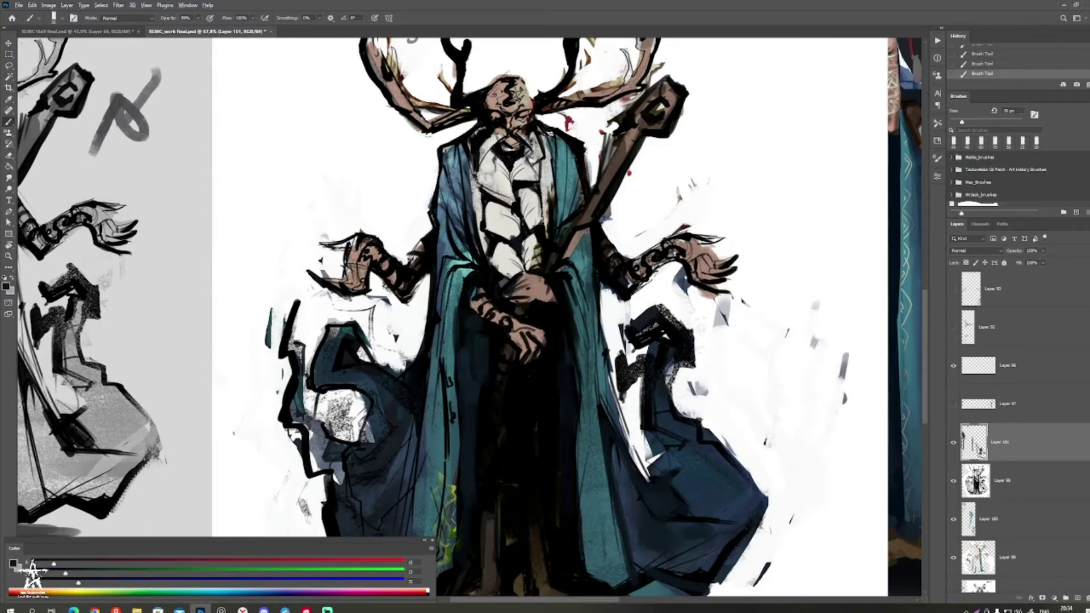
Step: Lighten the black gaps at the lower end of the beard with sampled greys and a finer brush
{"action": "key", "text": "x"}
{"action": "mouse_move", "coordinate": [521, 241]}
{"action": "left_mouse_down"}
{"action": "mouse_move", "coordinate": [513, 251]}
{"action": "mouse_move", "coordinate": [529, 237]}
{"action": "left_mouse_up"}
{"action": "left_click", "coordinate": [517, 244], "text": "alt"}
{"action": "key", "text": "bracketleft"}
{"action": "key", "text": "bracketleft"}
{"action": "mouse_move", "coordinate": [526, 235]}
{"action": "left_mouse_down"}
{"action": "mouse_move", "coordinate": [515, 250]}
{"action": "mouse_move", "coordinate": [537, 238]}
{"action": "mouse_move", "coordinate": [488, 255]}
{"action": "left_mouse_up"}
{"action": "key", "text": "bracketleft"}
{"action": "key", "text": "bracketleft"}
{"action": "mouse_move", "coordinate": [494, 237]}
{"action": "left_mouse_down"}
{"action": "mouse_move", "coordinate": [502, 242]}
{"action": "mouse_move", "coordinate": [489, 242]}
{"action": "left_mouse_up"}
{"action": "left_click", "coordinate": [493, 243], "text": "alt"}
Step: Soften the black gaps in the upper beard and under the chin with grey strokes
{"action": "left_click_drag", "start_coordinate": [485, 194], "coordinate": [498, 199]}
{"action": "left_click_drag", "start_coordinate": [485, 196], "coordinate": [504, 205]}
{"action": "left_click_drag", "start_coordinate": [514, 206], "coordinate": [518, 185]}
{"action": "mouse_move", "coordinate": [518, 185]}
{"action": "left_mouse_down"}
{"action": "mouse_move", "coordinate": [532, 183]}
{"action": "mouse_move", "coordinate": [505, 158]}
{"action": "left_mouse_up"}
{"action": "mouse_move", "coordinate": [503, 152]}
{"action": "left_mouse_down"}
{"action": "mouse_move", "coordinate": [514, 163]}
{"action": "mouse_move", "coordinate": [543, 149]}
{"action": "left_mouse_up"}
Step: Touch up the cape's collar and left-hand lapel edge with sampled teal tones
{"action": "left_click", "coordinate": [559, 159], "text": "alt"}
{"action": "key", "text": "bracketright"}
{"action": "key", "text": "bracketleft"}
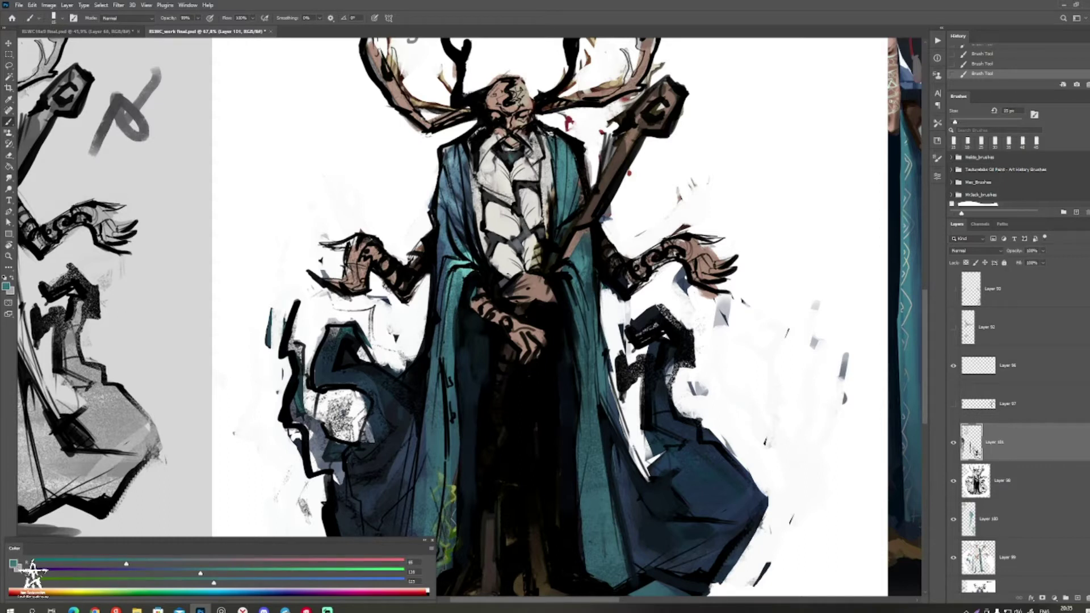
{"action": "left_click", "coordinate": [480, 136], "text": "alt"}
{"action": "left_click", "coordinate": [481, 140], "text": "alt"}
{"action": "left_click_drag", "start_coordinate": [475, 148], "coordinate": [479, 169]}
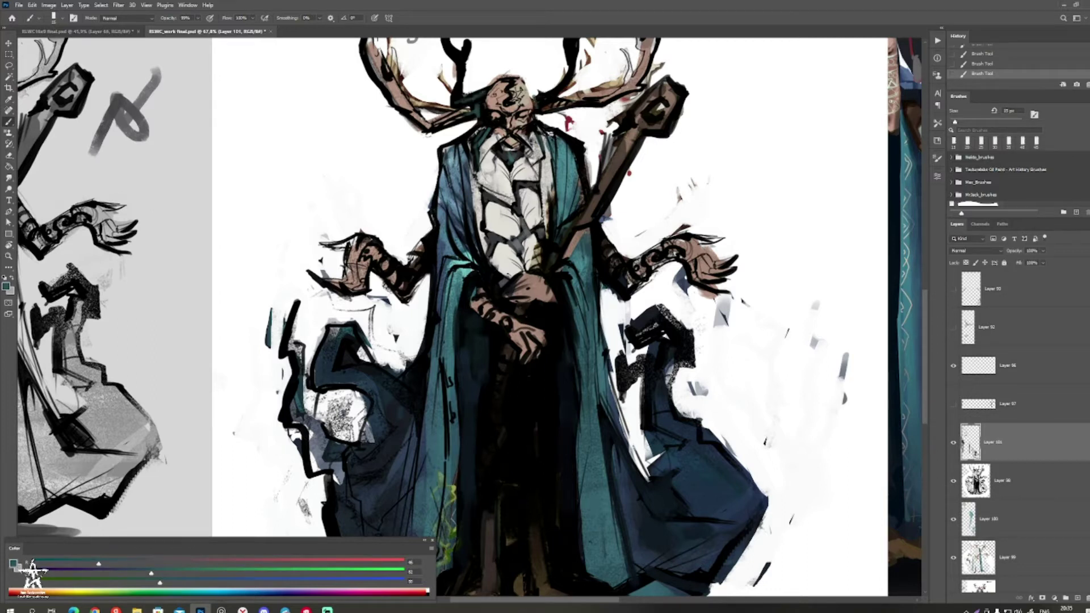
Step: Review the whole mage repaint beside the grey sketch sheet and the artist's finished version
{"action": "key", "text": "ctrl+space"}
{"action": "left_click_drag", "start_coordinate": [531, 194], "coordinate": [342, 152]}
{"action": "scroll", "coordinate": [518, 220], "scroll_direction": "up", "scroll_amount": 2}
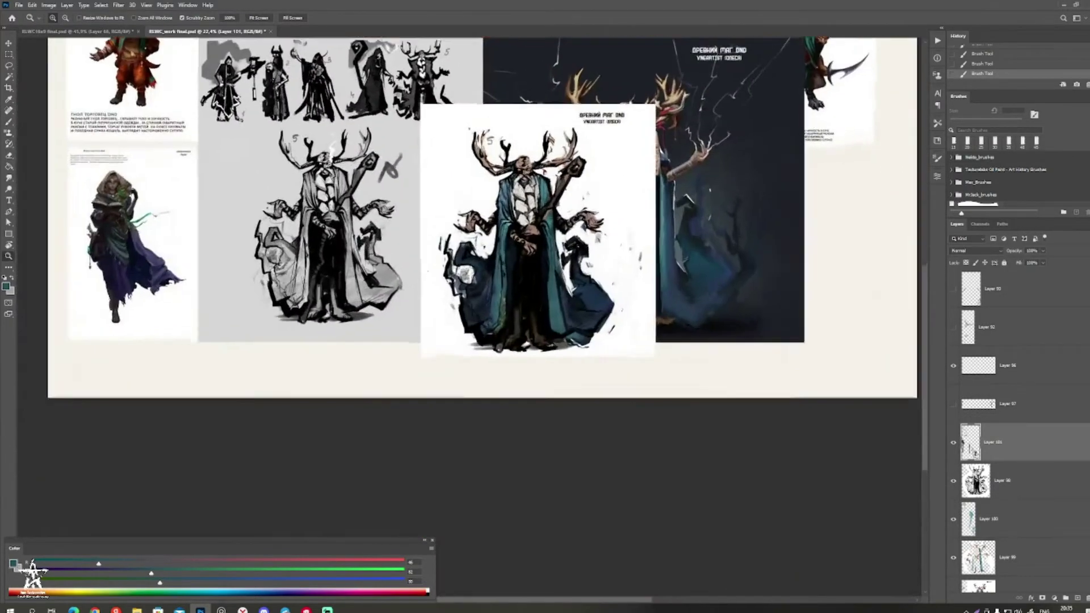
{"action": "key", "text": "b"}
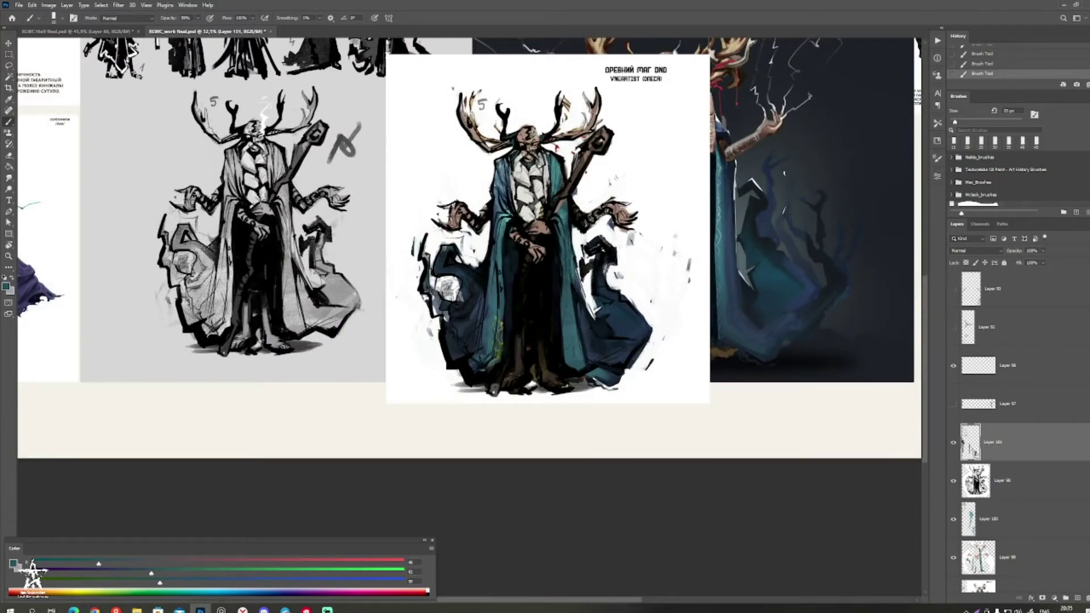
{"action": "key", "text": "alt+Tab"}
{"action": "key", "text": "alt+Tab"}
{"action": "left_click_drag", "start_coordinate": [489, 227], "coordinate": [605, 331]}
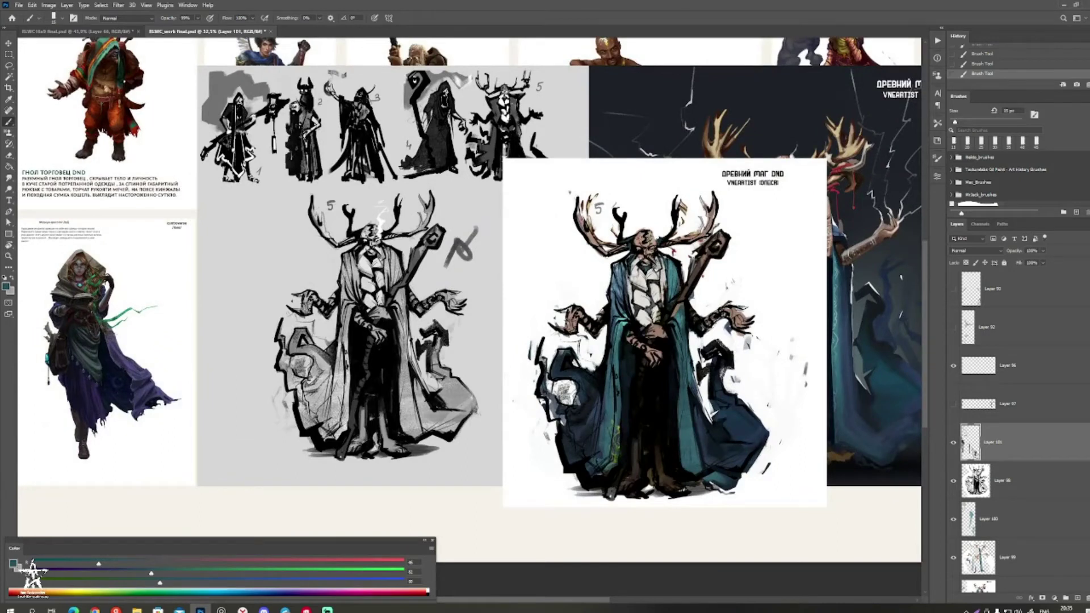
Step: Hide the mage's correction layers, sketch overlay and sketch sheet, keeping the original painting on white visible
{"action": "left_click_drag", "start_coordinate": [953, 442], "coordinate": [953, 481]}
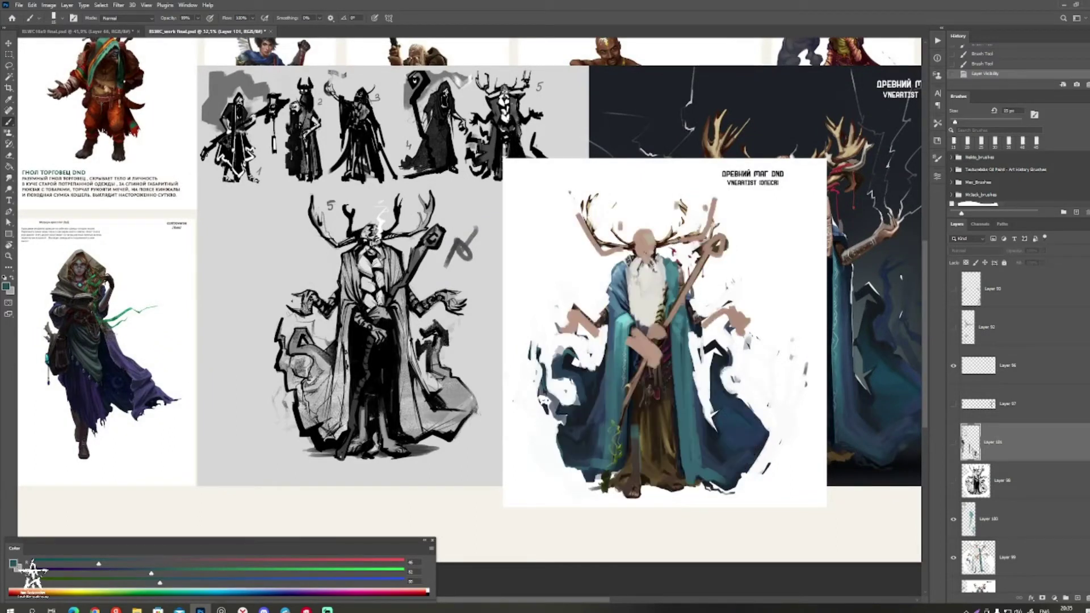
{"action": "left_click", "coordinate": [954, 519]}
{"action": "left_click", "coordinate": [954, 557]}
{"action": "scroll", "coordinate": [954, 558], "scroll_direction": "down", "scroll_amount": 3}
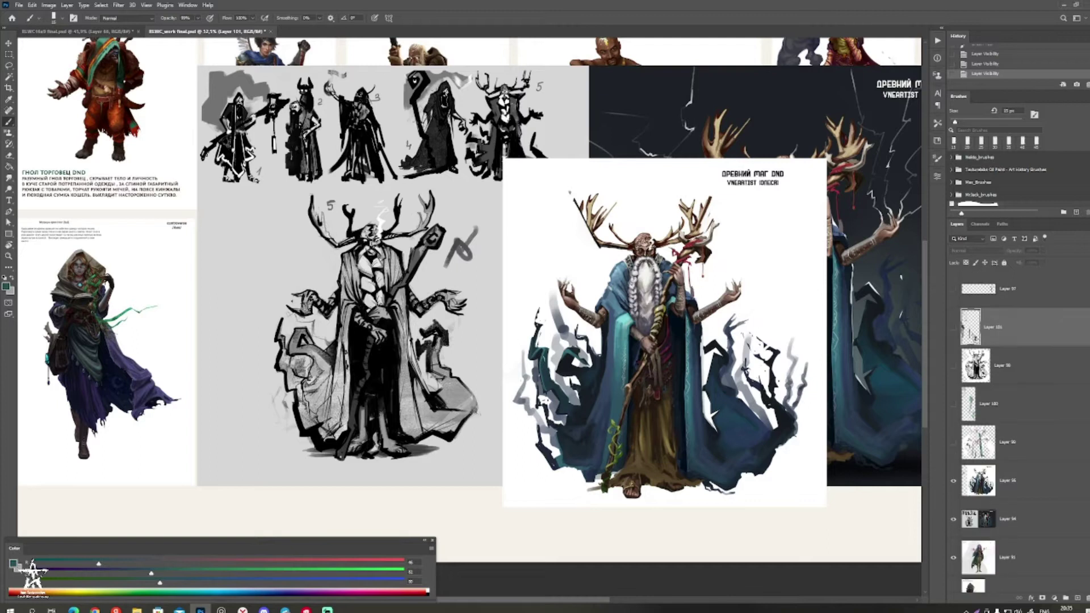
{"action": "left_click", "coordinate": [953, 481]}
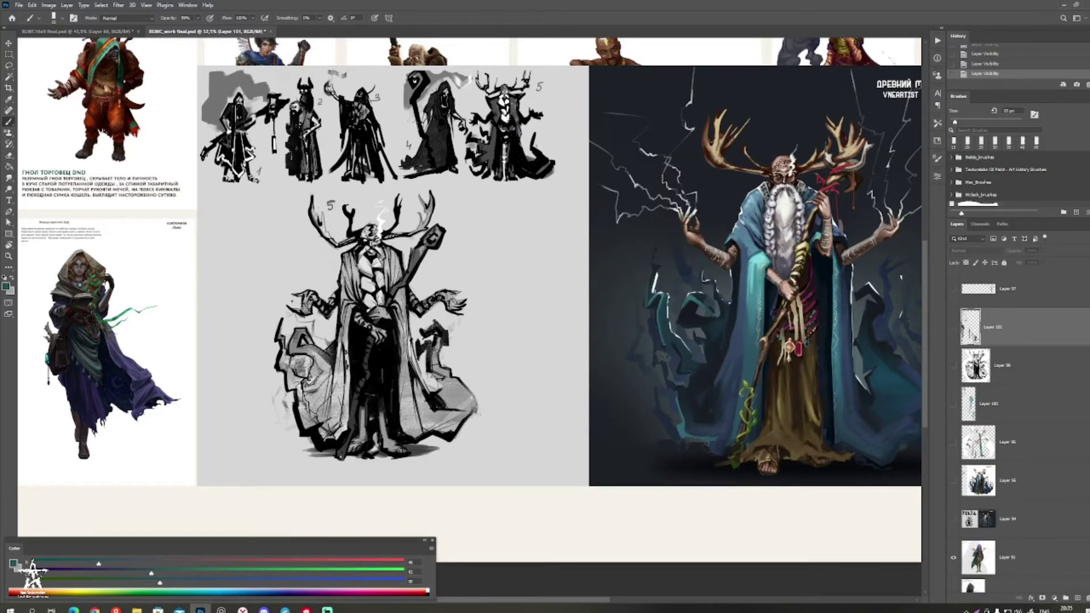
{"action": "left_click", "coordinate": [953, 519]}
{"action": "left_click", "coordinate": [954, 481]}
Step: Scale down the mage painting and place it in the second row beside the blue-haired elf
{"action": "left_click_drag", "start_coordinate": [567, 318], "coordinate": [565, 346]}
{"action": "key", "text": "v"}
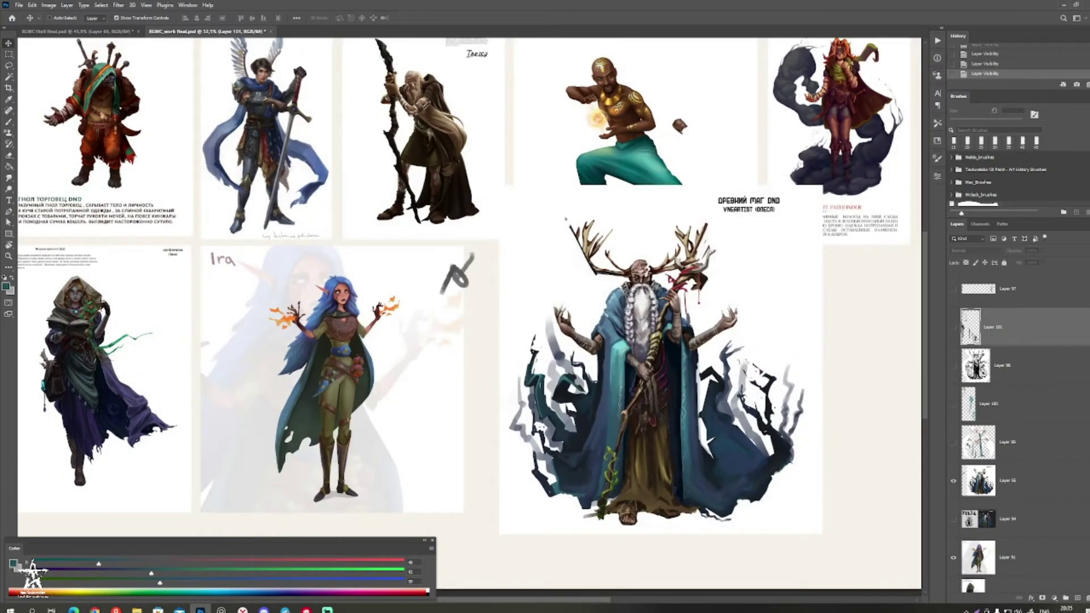
{"action": "left_click", "coordinate": [1008, 481]}
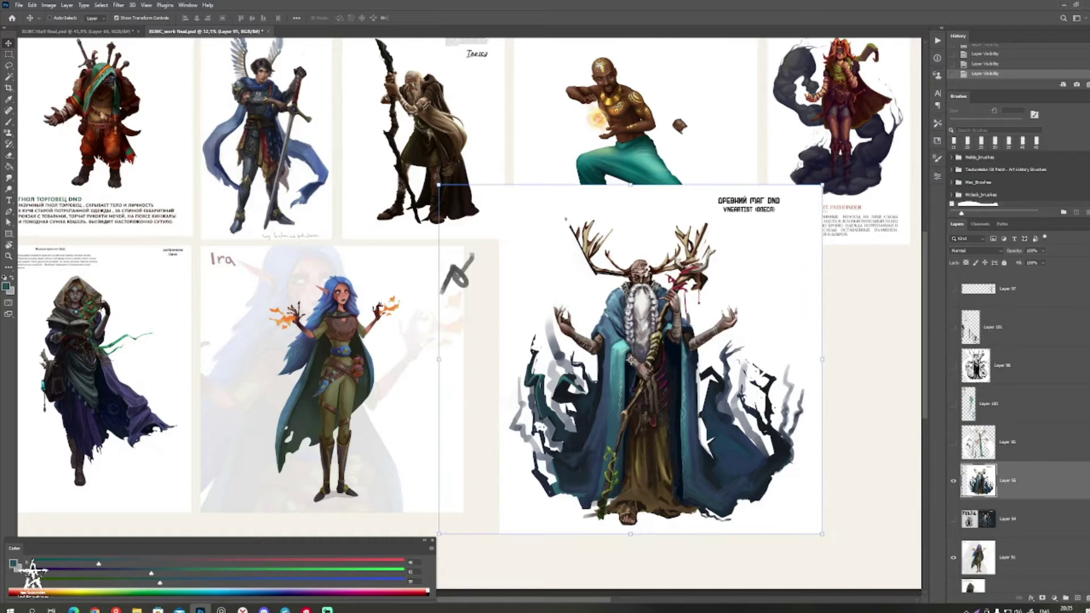
{"action": "left_click_drag", "start_coordinate": [822, 185], "coordinate": [701, 296]}
{"action": "left_click_drag", "start_coordinate": [622, 392], "coordinate": [616, 353]}
{"action": "left_click_drag", "start_coordinate": [687, 279], "coordinate": [710, 247]}
{"action": "left_click_drag", "start_coordinate": [620, 319], "coordinate": [648, 319]}
{"action": "key", "text": "Return"}
Step: Erase the mage painting's white margin where it overlaps the neighbouring elf entry, using a much larger eraser
{"action": "key", "text": "e"}
{"action": "key", "text": "bracketright"}
{"action": "key", "text": "bracketright"}
{"action": "key", "text": "bracketright"}
{"action": "key", "text": "bracketright"}
{"action": "key", "text": "bracketright"}
{"action": "key", "text": "bracketright"}
{"action": "key", "text": "bracketright"}
{"action": "key", "text": "bracketright"}
{"action": "key", "text": "bracketright"}
{"action": "key", "text": "bracketright"}
{"action": "key", "text": "bracketright"}
{"action": "left_click", "coordinate": [454, 315]}
{"action": "left_click", "coordinate": [456, 318]}
{"action": "left_click_drag", "start_coordinate": [471, 318], "coordinate": [360, 339]}
{"action": "left_click_drag", "start_coordinate": [709, 377], "coordinate": [641, 379]}
{"action": "left_click_drag", "start_coordinate": [750, 392], "coordinate": [694, 401]}
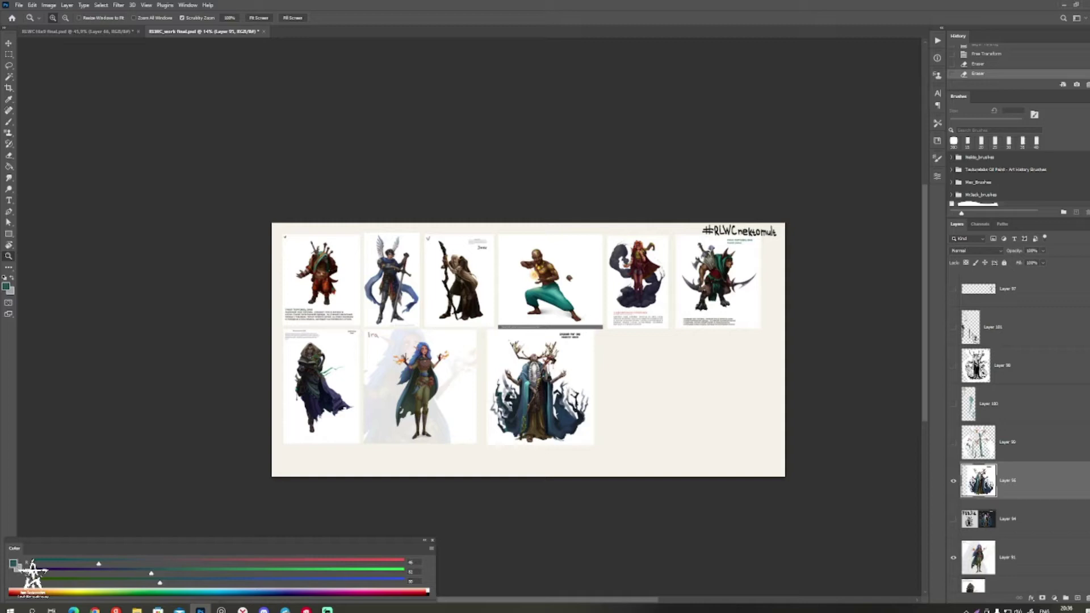
Step: Paste the grey werewolf girl entry "Девушка оборотень Pathfinder" onto the board beside the mage and examine it
{"action": "key", "text": "alt+Tab"}
{"action": "key", "text": "alt+Tab"}
{"action": "key", "text": "v"}
{"action": "key", "text": "ctrl+v"}
{"action": "key", "text": "z"}
{"action": "left_click_drag", "start_coordinate": [648, 381], "coordinate": [727, 381]}
{"action": "mouse_move", "coordinate": [727, 381]}
{"action": "left_mouse_down"}
{"action": "mouse_move", "coordinate": [714, 390]}
{"action": "mouse_move", "coordinate": [719, 445]}
{"action": "mouse_move", "coordinate": [763, 470]}
{"action": "mouse_move", "coordinate": [721, 463]}
{"action": "mouse_move", "coordinate": [744, 449]}
{"action": "mouse_move", "coordinate": [696, 424]}
{"action": "mouse_move", "coordinate": [722, 387]}
{"action": "left_mouse_up"}
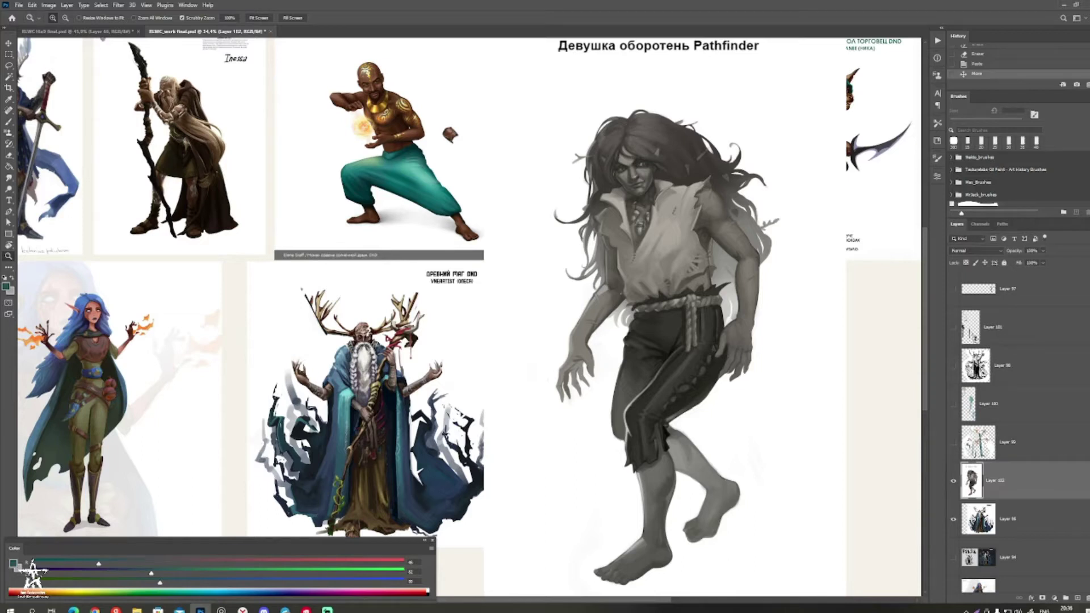
{"action": "left_click_drag", "start_coordinate": [511, 318], "coordinate": [441, 307]}
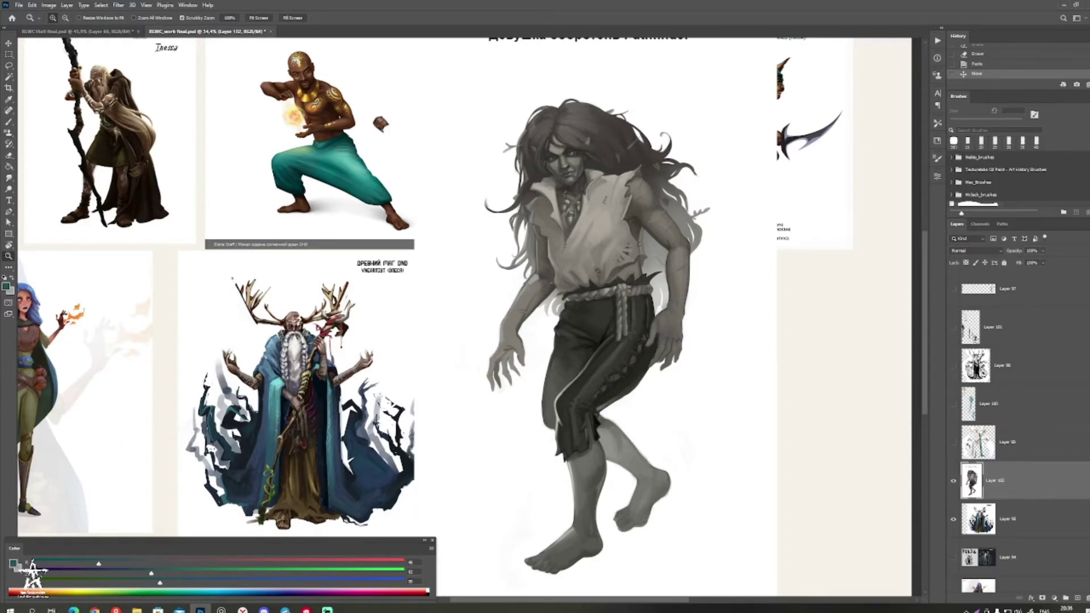
Step: On a new layer, paint the werewolf girl's trouser thigh in sampled dark grey and redraw its light side stripe further up
{"action": "key", "text": "b"}
{"action": "mouse_move", "coordinate": [591, 318]}
{"action": "left_mouse_down"}
{"action": "mouse_move", "coordinate": [609, 316]}
{"action": "mouse_move", "coordinate": [555, 311]}
{"action": "mouse_move", "coordinate": [595, 332]}
{"action": "left_mouse_up"}
{"action": "key", "text": "ctrl+shift+alt+n"}
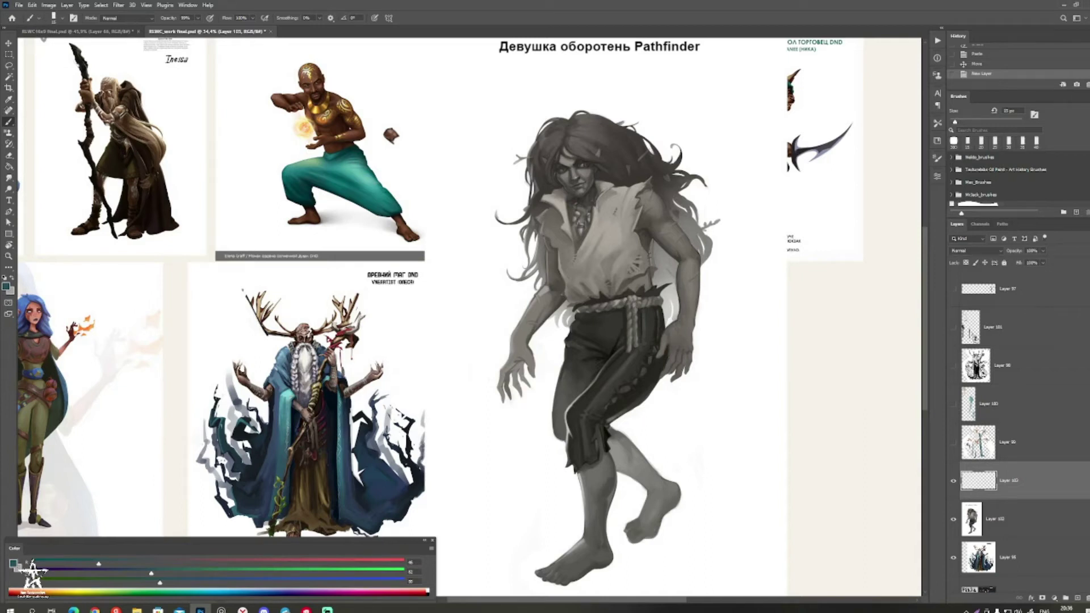
{"action": "left_click_drag", "start_coordinate": [595, 331], "coordinate": [568, 322]}
{"action": "left_click", "coordinate": [569, 325], "text": "alt"}
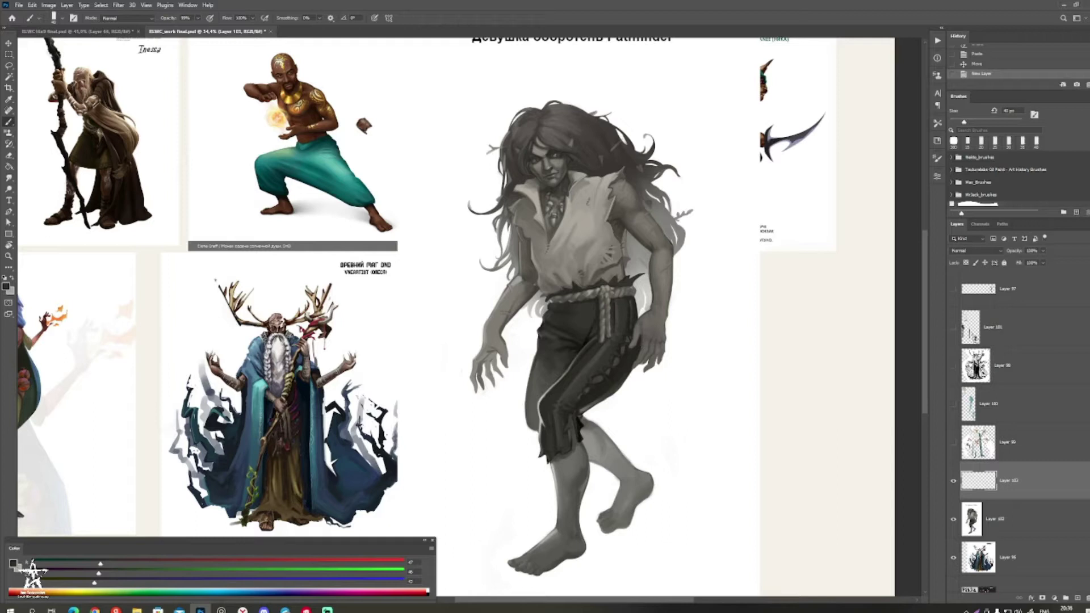
{"action": "key", "text": "bracketright"}
{"action": "key", "text": "bracketright"}
{"action": "mouse_move", "coordinate": [564, 364]}
{"action": "left_mouse_down"}
{"action": "mouse_move", "coordinate": [543, 399]}
{"action": "mouse_move", "coordinate": [564, 360]}
{"action": "left_mouse_up"}
{"action": "key", "text": "bracketright"}
{"action": "left_click", "coordinate": [543, 396], "text": "alt"}
{"action": "left_click_drag", "start_coordinate": [593, 323], "coordinate": [565, 362]}
Step: Blend the trouser fabric around the redrawn stripe with sampled dark greys
{"action": "left_click", "coordinate": [589, 365], "text": "alt"}
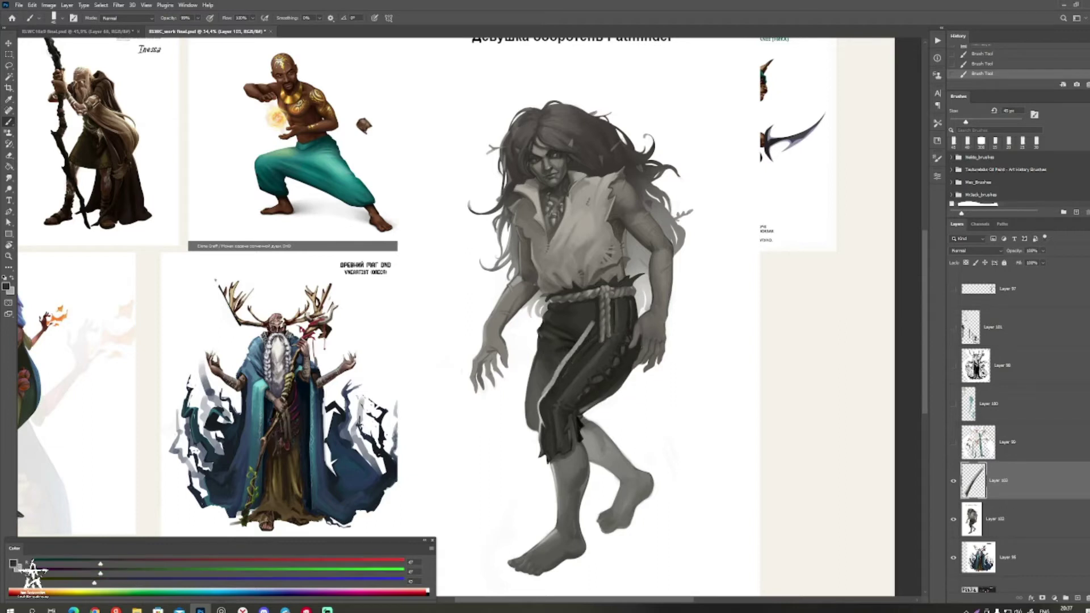
{"action": "left_click", "coordinate": [577, 329], "text": "alt"}
{"action": "left_click", "coordinate": [586, 320], "text": "alt"}
{"action": "left_click", "coordinate": [589, 375], "text": "alt"}
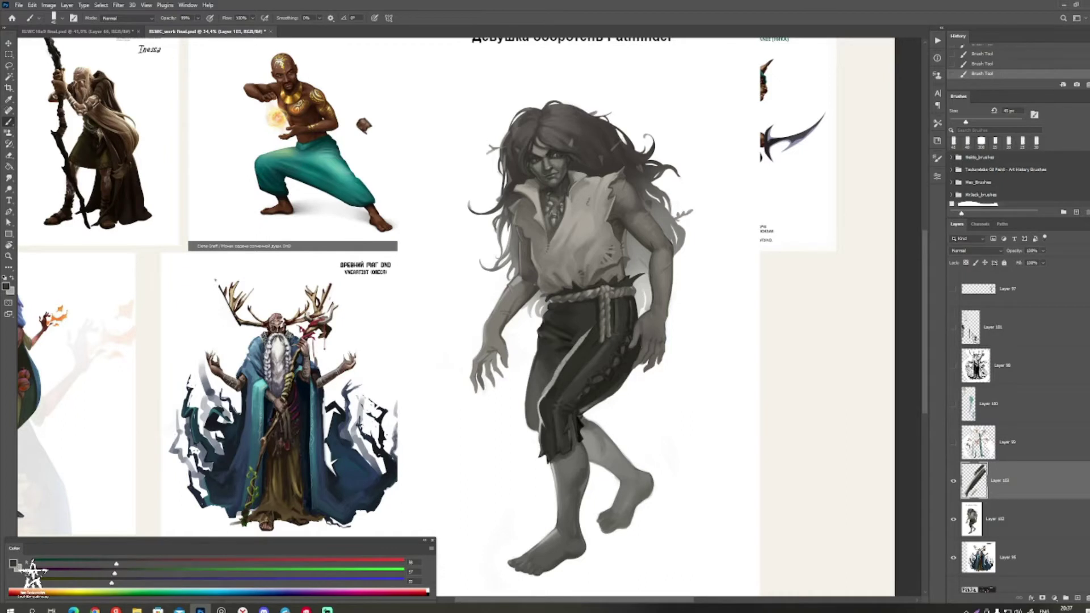
{"action": "left_click", "coordinate": [543, 411], "text": "alt"}
{"action": "left_click", "coordinate": [570, 358], "text": "alt"}
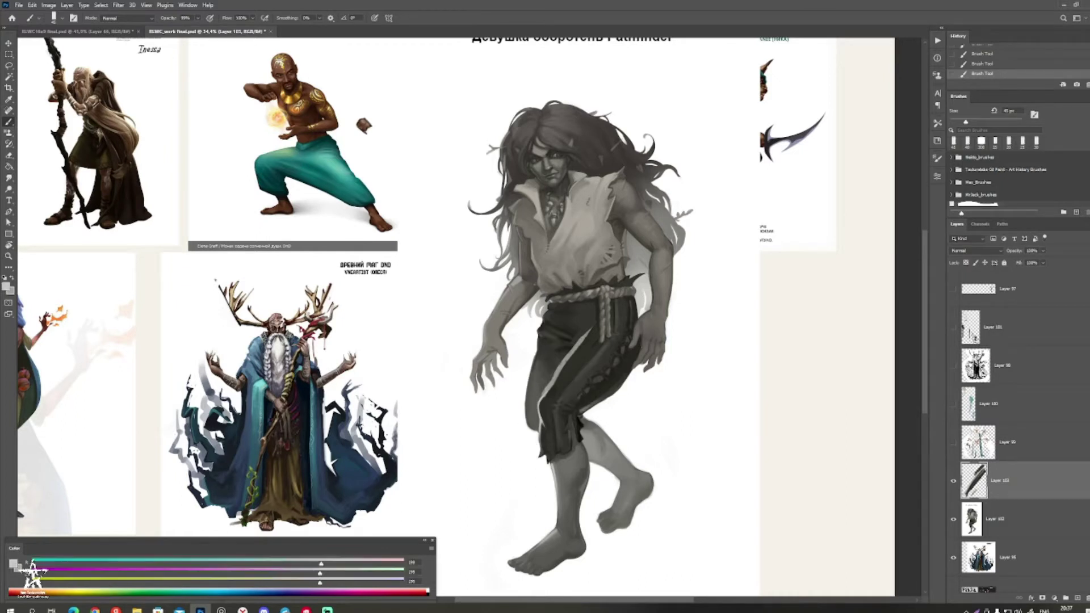
{"action": "left_click_drag", "start_coordinate": [556, 416], "coordinate": [564, 544]}
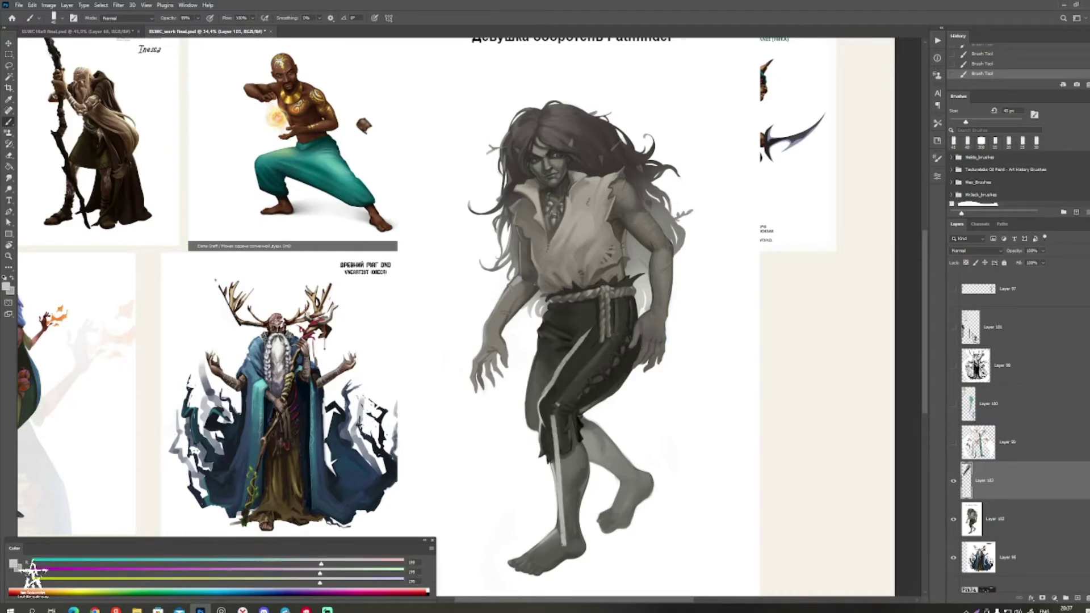
{"action": "key", "text": "ctrl+z"}
{"action": "key", "text": "ctrl+z"}
{"action": "key", "text": "ctrl+z"}
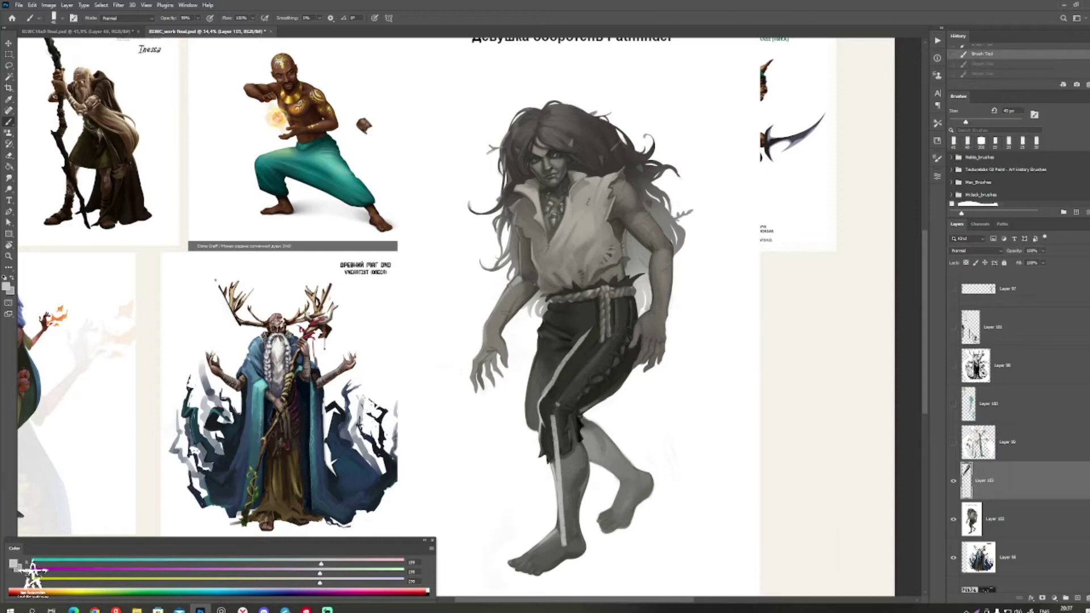
Step: Brush a light grey stroke onto the werewolf girl's left-hand forearm and compare the figure with and without it
{"action": "left_click_drag", "start_coordinate": [568, 341], "coordinate": [532, 437]}
{"action": "key", "text": "bracketleft"}
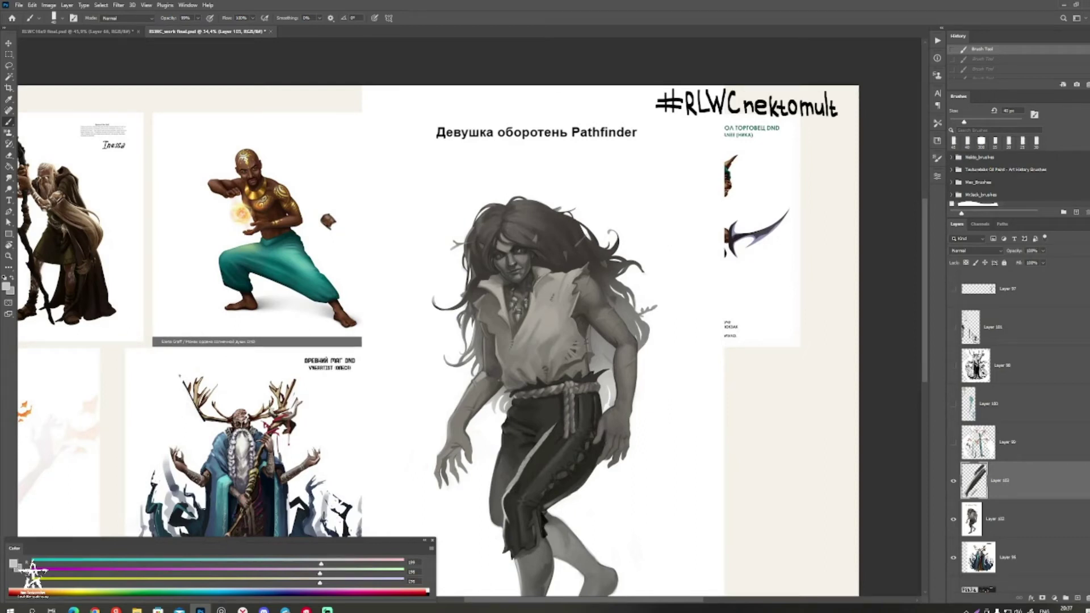
{"action": "key", "text": "bracketleft"}
{"action": "mouse_move", "coordinate": [464, 397]}
{"action": "left_mouse_down"}
{"action": "mouse_move", "coordinate": [483, 419]}
{"action": "mouse_move", "coordinate": [467, 424]}
{"action": "left_mouse_up"}
{"action": "key", "text": "ctrl+z"}
{"action": "key", "text": "ctrl+z"}
{"action": "key", "text": "ctrl+shift+z"}
{"action": "key", "text": "ctrl+z"}
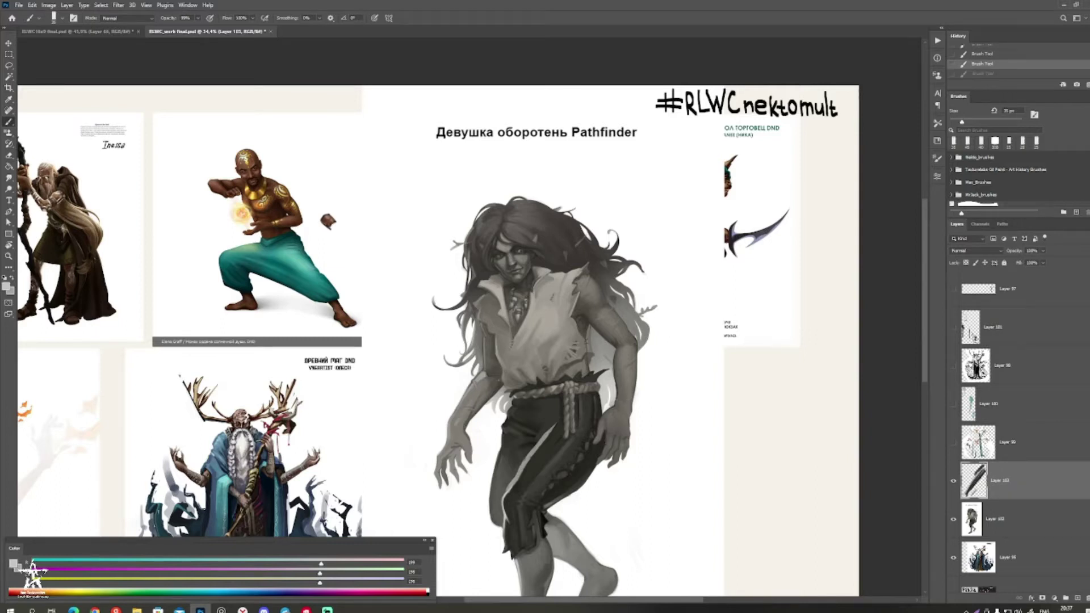
{"action": "key", "text": "ctrl+shift+z"}
Step: Repaint the werewolf girl's forearm and the hand resting by her thigh with sampled greys, adding dark strokes around them
{"action": "left_click", "coordinate": [616, 385], "text": "alt"}
{"action": "left_click_drag", "start_coordinate": [619, 372], "coordinate": [623, 409]}
{"action": "left_click", "coordinate": [611, 424], "text": "alt"}
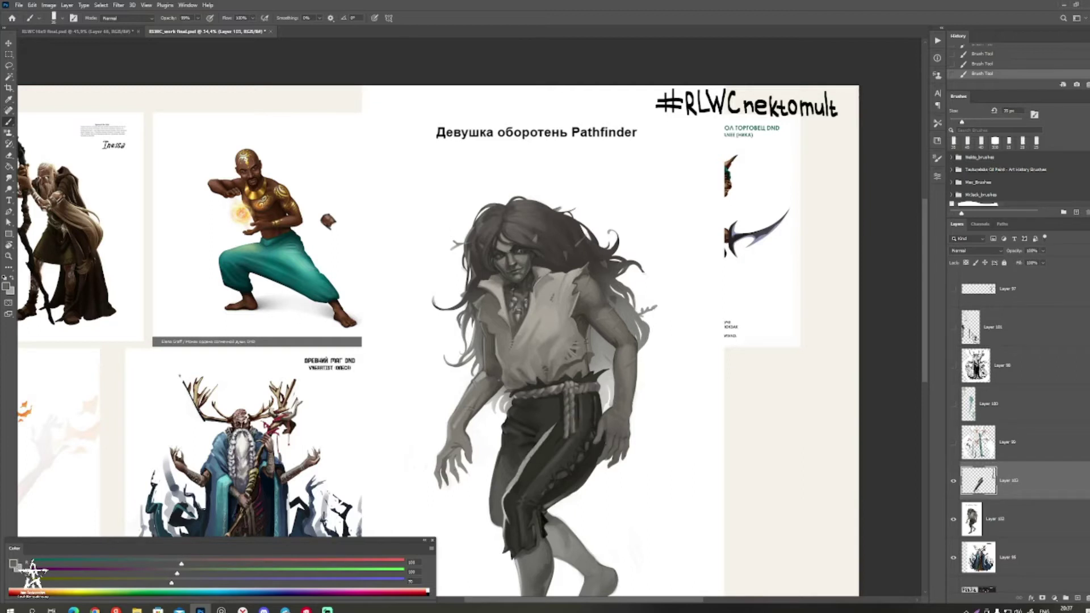
{"action": "key", "text": "bracketright"}
{"action": "left_click", "coordinate": [592, 433], "text": "alt"}
{"action": "mouse_move", "coordinate": [629, 432]}
{"action": "left_mouse_down"}
{"action": "mouse_move", "coordinate": [624, 469]}
{"action": "mouse_move", "coordinate": [600, 468]}
{"action": "left_mouse_up"}
{"action": "left_click", "coordinate": [637, 436], "text": "alt"}
{"action": "mouse_move", "coordinate": [631, 424]}
{"action": "left_mouse_down"}
{"action": "mouse_move", "coordinate": [608, 459]}
{"action": "mouse_move", "coordinate": [618, 463]}
{"action": "left_mouse_up"}
{"action": "left_click", "coordinate": [595, 455], "text": "alt"}
{"action": "mouse_move", "coordinate": [611, 412]}
{"action": "left_mouse_down"}
{"action": "mouse_move", "coordinate": [606, 345]}
{"action": "mouse_move", "coordinate": [617, 354]}
{"action": "left_mouse_up"}
{"action": "key", "text": "bracketright"}
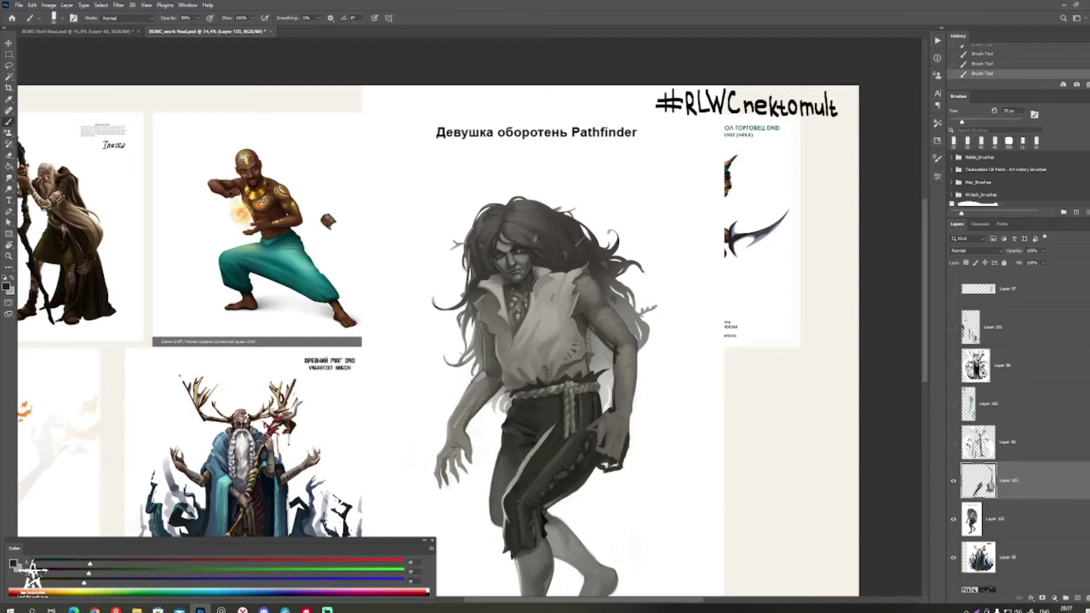
Step: Dab dark marks onto the torn shoulder of the werewolf girl's shirt and touch up the collar area with sampled grey
{"action": "left_click_drag", "start_coordinate": [476, 306], "coordinate": [481, 307]}
{"action": "left_click", "coordinate": [549, 282], "text": "alt"}
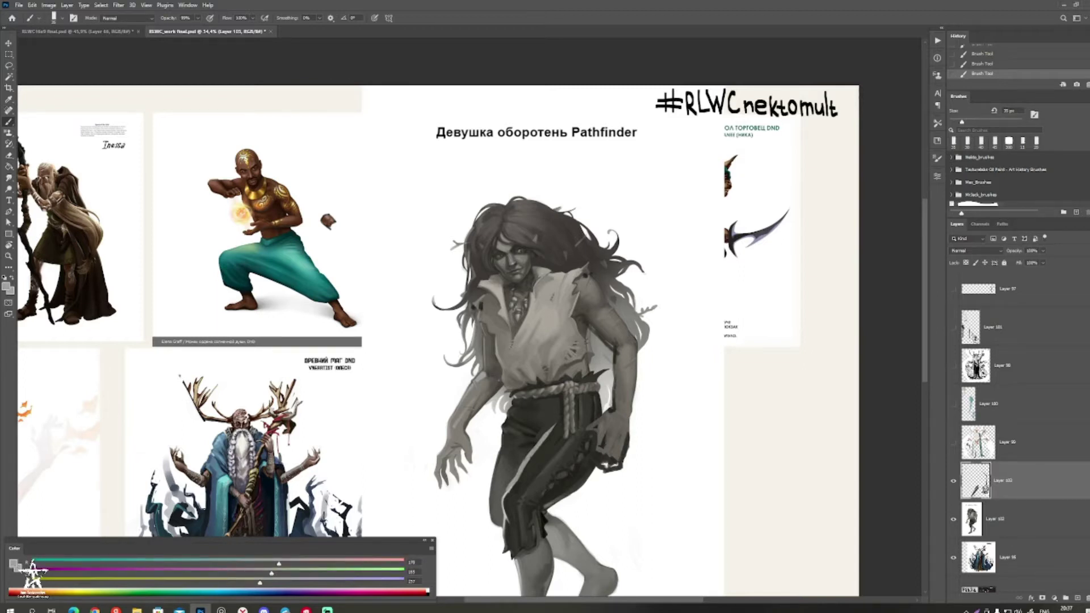
{"action": "left_click", "coordinate": [535, 274], "text": "alt"}
{"action": "left_click_drag", "start_coordinate": [546, 265], "coordinate": [544, 274]}
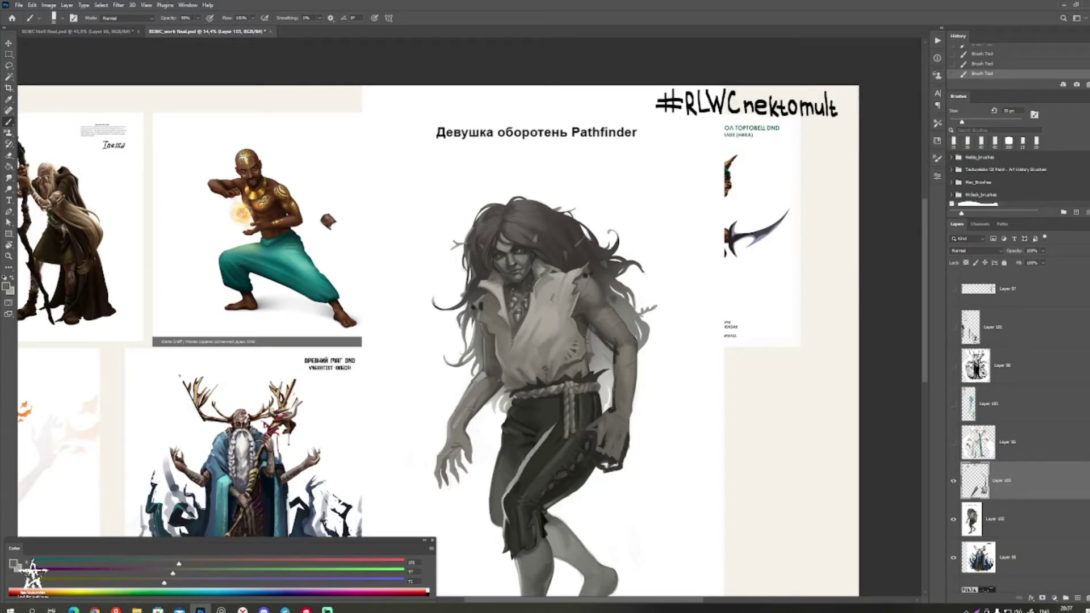
Step: Sketch a small bridge-like diagram in sampled light grey on the white background beside the werewolf girl's head
{"action": "left_click", "coordinate": [555, 278], "text": "alt"}
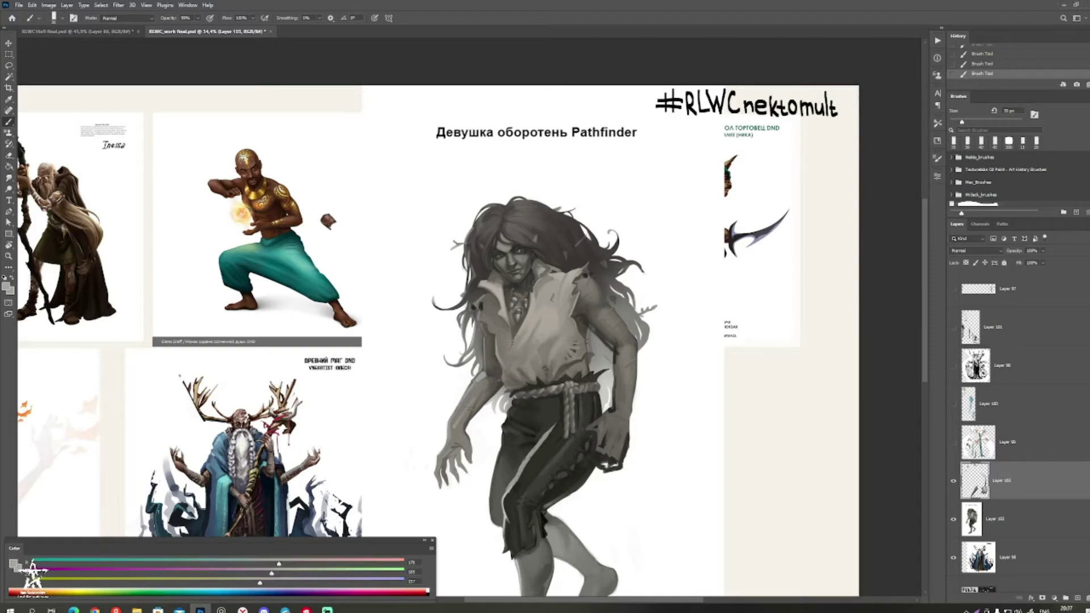
{"action": "key", "text": "bracketleft"}
{"action": "key", "text": "bracketleft"}
{"action": "mouse_move", "coordinate": [652, 222]}
{"action": "left_mouse_down"}
{"action": "mouse_move", "coordinate": [683, 221]}
{"action": "mouse_move", "coordinate": [648, 233]}
{"action": "mouse_move", "coordinate": [690, 233]}
{"action": "mouse_move", "coordinate": [677, 221]}
{"action": "mouse_move", "coordinate": [644, 233]}
{"action": "left_mouse_up"}
{"action": "key", "text": "bracketleft"}
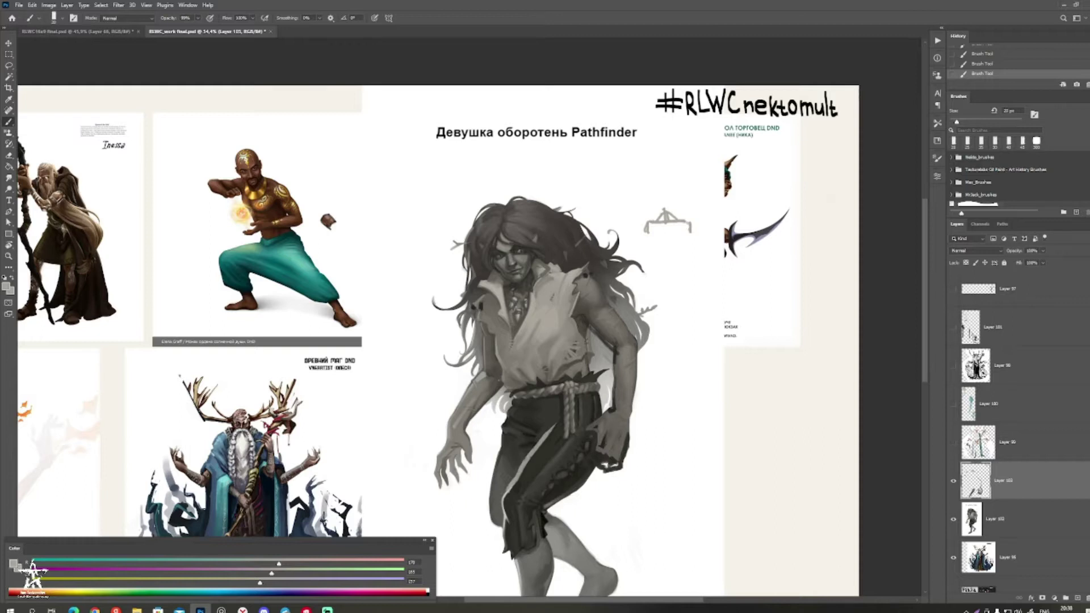
{"action": "left_click_drag", "start_coordinate": [590, 272], "coordinate": [602, 261]}
{"action": "left_click", "coordinate": [568, 260], "text": "alt"}
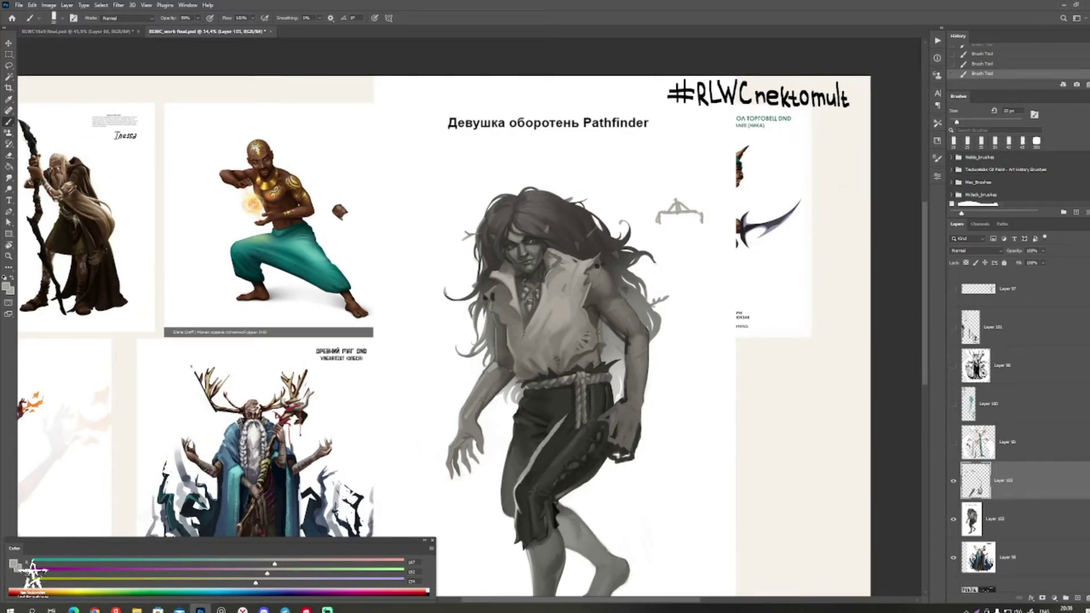
{"action": "left_click", "coordinate": [498, 284], "text": "alt"}
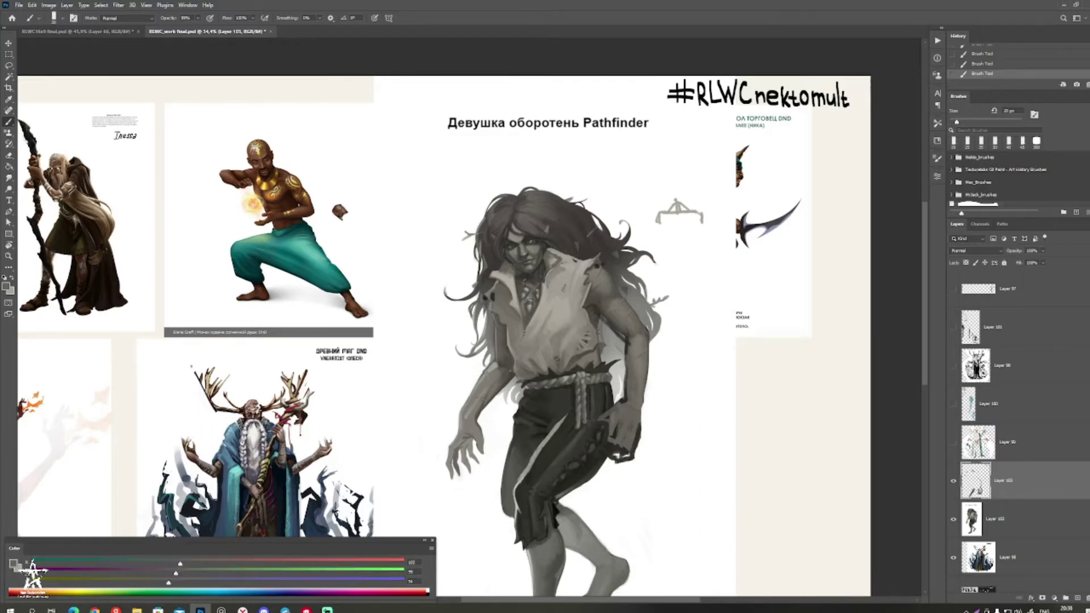
{"action": "left_click_drag", "start_coordinate": [546, 341], "coordinate": [535, 348]}
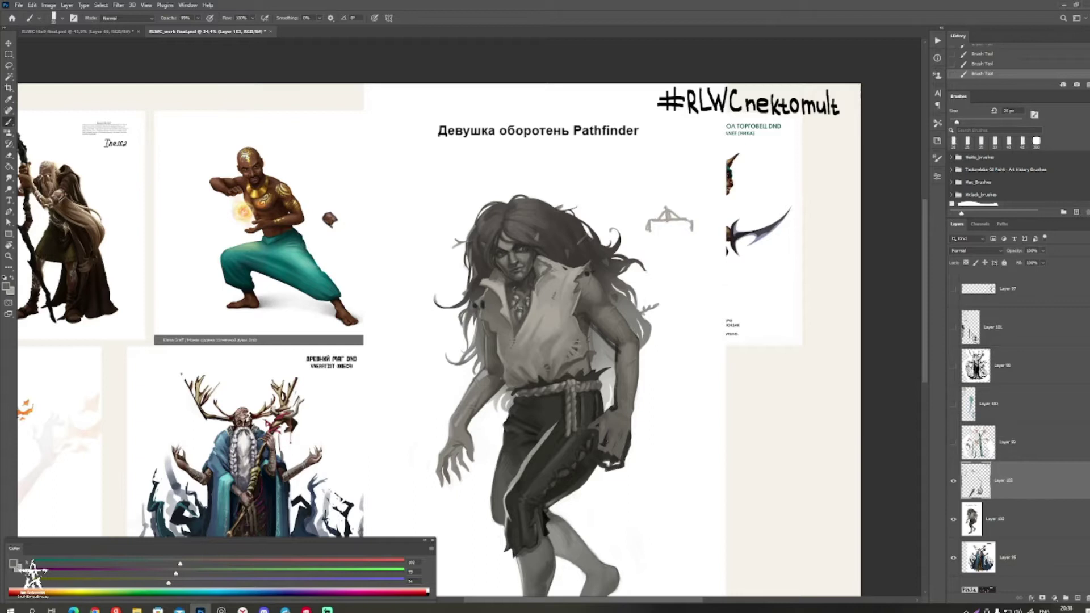
{"action": "left_click_drag", "start_coordinate": [545, 340], "coordinate": [543, 341]}
Step: Lasso the face on the werewolf girl's entry layer, copy it onto its own layer and reposition it over the head
{"action": "key", "text": "l"}
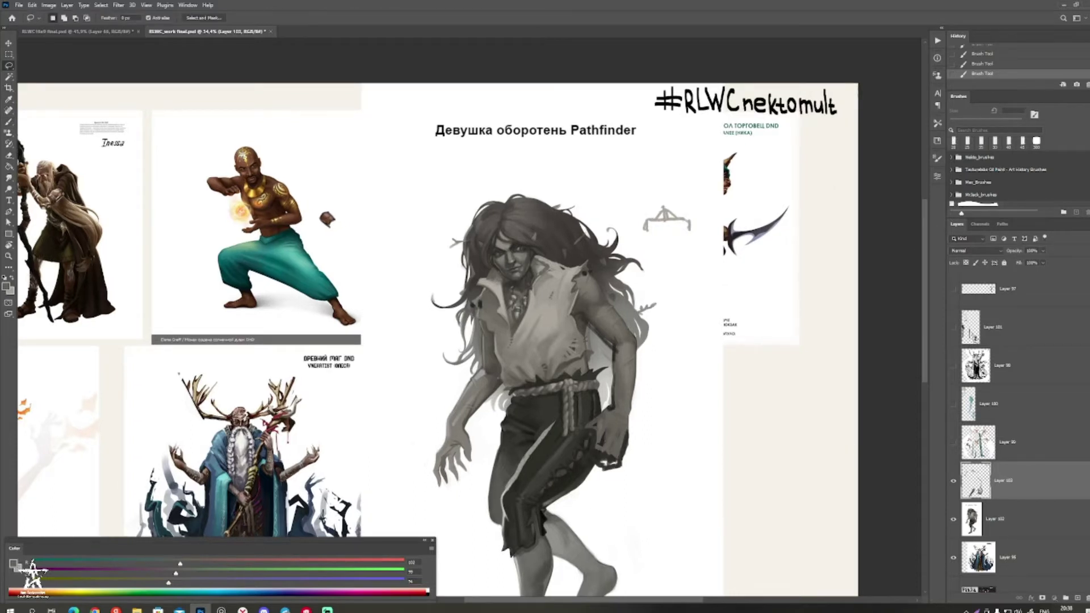
{"action": "left_click", "coordinate": [995, 519]}
{"action": "mouse_move", "coordinate": [475, 238]}
{"action": "left_mouse_down"}
{"action": "mouse_move", "coordinate": [486, 264]}
{"action": "mouse_move", "coordinate": [529, 270]}
{"action": "mouse_move", "coordinate": [496, 222]}
{"action": "left_mouse_up"}
{"action": "key", "text": "ctrl+c"}
{"action": "key", "text": "ctrl+v"}
{"action": "key", "text": "v"}
{"action": "left_click_drag", "start_coordinate": [519, 262], "coordinate": [526, 250]}
Step: Nudge the pasted face upward and slightly back down to adjust its position on the head
{"action": "key", "text": "b"}
{"action": "left_click", "coordinate": [531, 249], "text": "alt"}
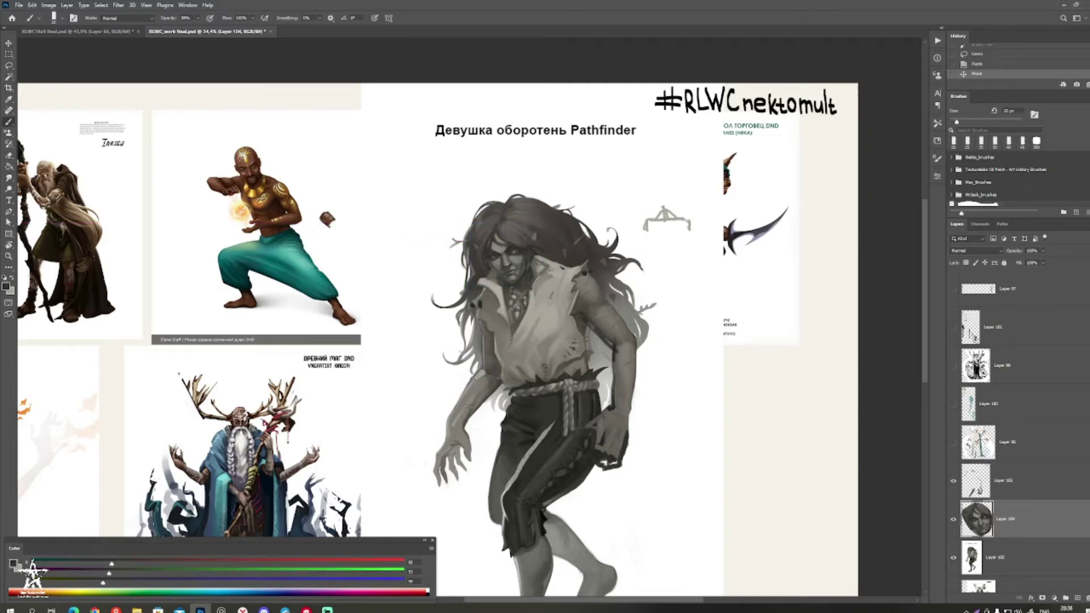
{"action": "key", "text": "v"}
{"action": "key", "text": "Up"}
{"action": "key", "text": "Up"}
{"action": "key", "text": "Up"}
{"action": "key", "text": "Up"}
{"action": "key", "text": "Up"}
{"action": "key", "text": "Up"}
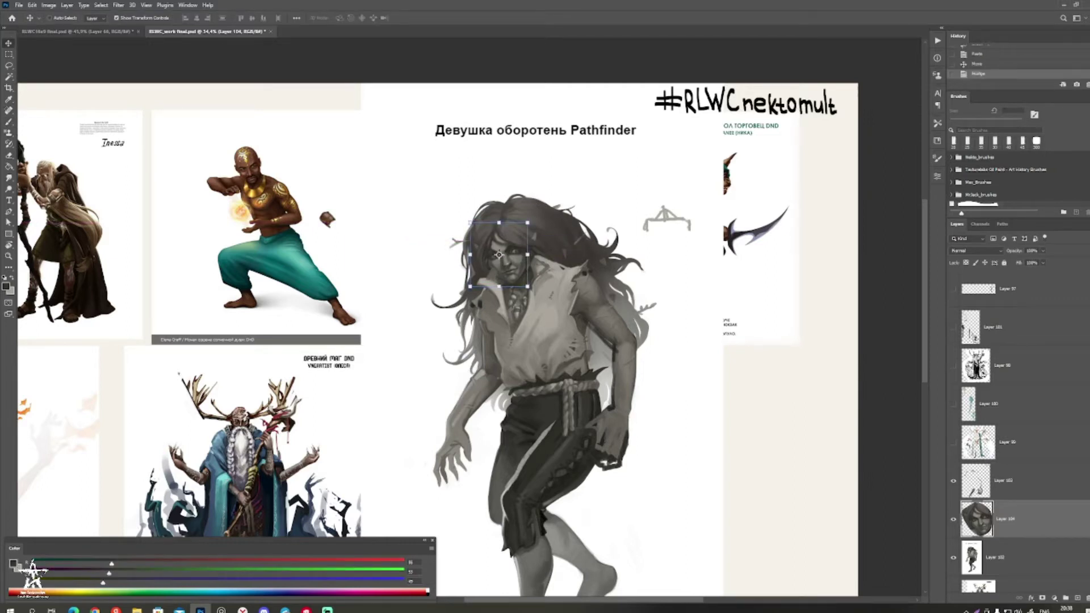
{"action": "key", "text": "Up"}
{"action": "key", "text": "Up"}
{"action": "key", "text": "Up"}
{"action": "key", "text": "Up"}
{"action": "key", "text": "Up"}
{"action": "key", "text": "Up"}
{"action": "key", "text": "Up"}
{"action": "key", "text": "Up"}
{"action": "key", "text": "Up"}
{"action": "key", "text": "Up"}
{"action": "key", "text": "Up"}
{"action": "key", "text": "Up"}
{"action": "key", "text": "Up"}
{"action": "key", "text": "Up"}
{"action": "key", "text": "Up"}
{"action": "key", "text": "Down"}
{"action": "key", "text": "Down"}
{"action": "key", "text": "Down"}
{"action": "key", "text": "Down"}
{"action": "key", "text": "Down"}
{"action": "key", "text": "Down"}
Step: Blend the pasted face into the surrounding hair and neck using greys sampled from the painting
{"action": "key", "text": "b"}
{"action": "key", "text": "ctrl+space"}
{"action": "left_click_drag", "start_coordinate": [597, 345], "coordinate": [482, 360]}
{"action": "mouse_move", "coordinate": [537, 324]}
{"action": "left_mouse_down"}
{"action": "mouse_move", "coordinate": [576, 324]}
{"action": "mouse_move", "coordinate": [531, 336]}
{"action": "left_mouse_up"}
{"action": "left_click", "coordinate": [520, 328], "text": "alt"}
{"action": "key", "text": "bracketright"}
{"action": "left_click", "coordinate": [526, 330], "text": "alt"}
{"action": "left_click", "coordinate": [516, 334], "text": "alt"}
{"action": "left_click", "coordinate": [516, 331], "text": "alt"}
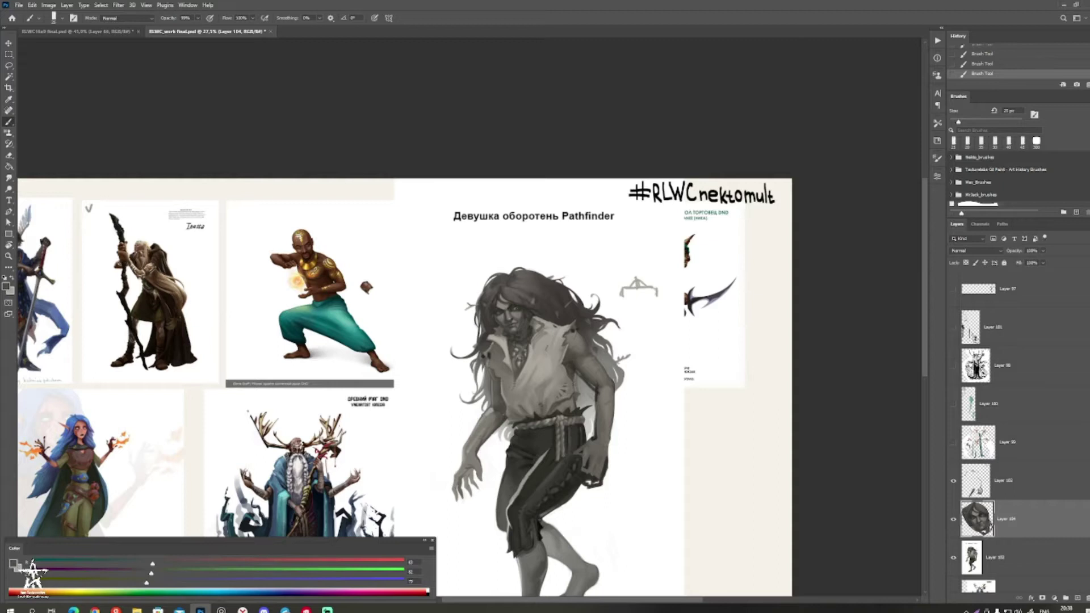
{"action": "left_click", "coordinate": [569, 331], "text": "alt"}
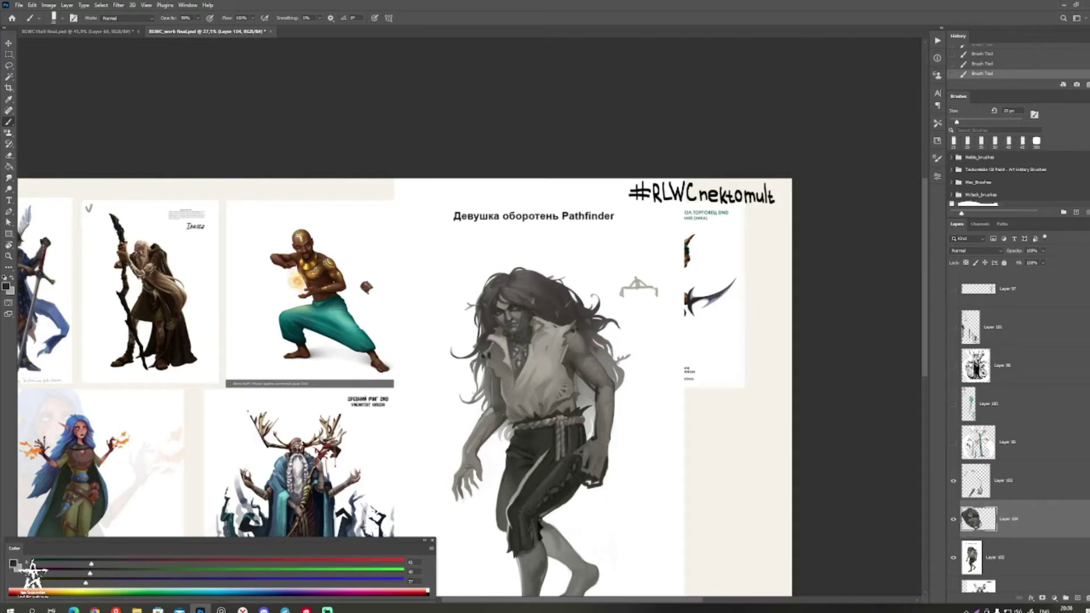
{"action": "left_click", "coordinate": [520, 320], "text": "alt"}
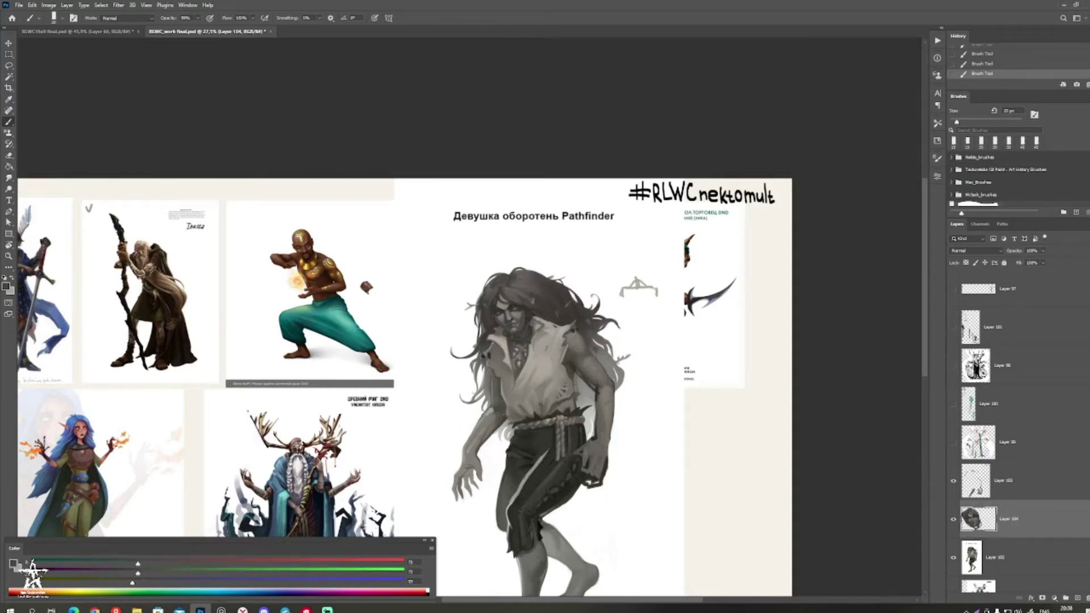
Step: Sketch curved dark grey outlines above the werewolf girl's head to suggest a taller mass of hair
{"action": "left_click_drag", "start_coordinate": [503, 334], "coordinate": [454, 335]}
{"action": "left_click_drag", "start_coordinate": [511, 355], "coordinate": [578, 355]}
{"action": "left_click_drag", "start_coordinate": [559, 298], "coordinate": [588, 292]}
{"action": "key", "text": "b"}
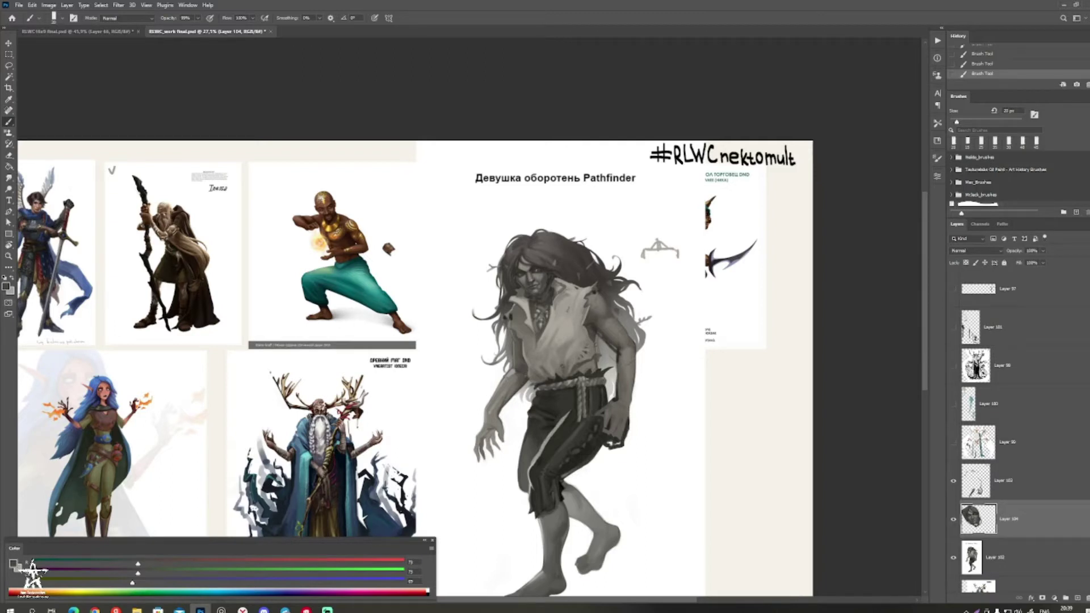
{"action": "mouse_move", "coordinate": [500, 246]}
{"action": "left_mouse_down"}
{"action": "mouse_move", "coordinate": [546, 217]}
{"action": "mouse_move", "coordinate": [556, 224]}
{"action": "mouse_move", "coordinate": [494, 264]}
{"action": "left_mouse_up"}
{"action": "key", "text": "bracketleft"}
{"action": "mouse_move", "coordinate": [557, 318]}
{"action": "left_mouse_down"}
{"action": "mouse_move", "coordinate": [502, 244]}
{"action": "mouse_move", "coordinate": [603, 256]}
{"action": "mouse_move", "coordinate": [516, 267]}
{"action": "left_mouse_up"}
{"action": "left_click_drag", "start_coordinate": [528, 341], "coordinate": [551, 94]}
{"action": "left_click_drag", "start_coordinate": [581, 180], "coordinate": [534, 295]}
{"action": "left_click_drag", "start_coordinate": [534, 296], "coordinate": [484, 344]}
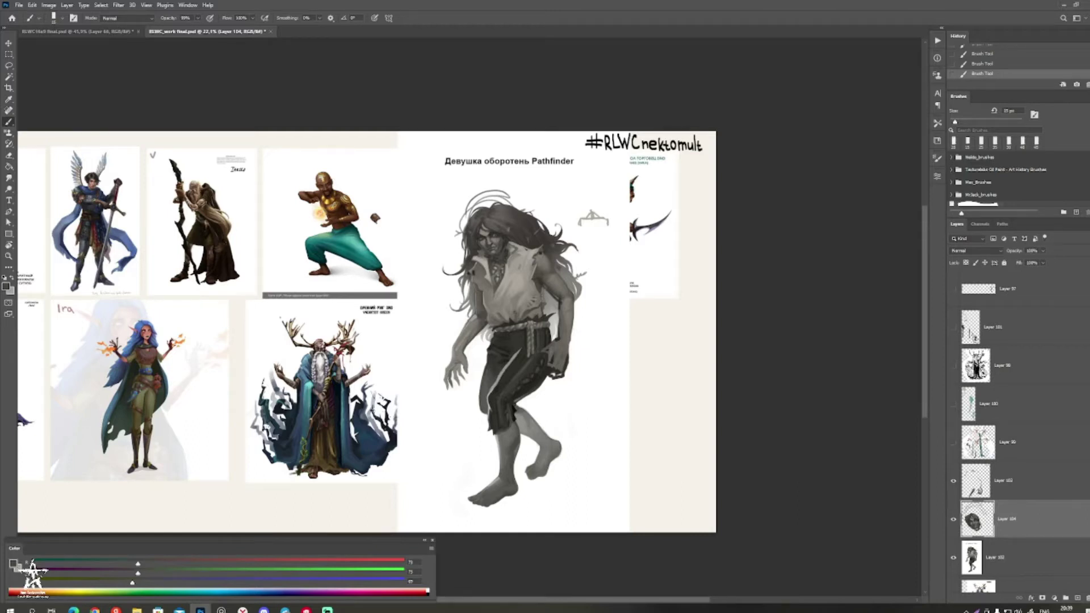
Step: Try a thin grey brush stroke across the werewolf girl's face, and undo it
{"action": "left_click_drag", "start_coordinate": [507, 255], "coordinate": [576, 255]}
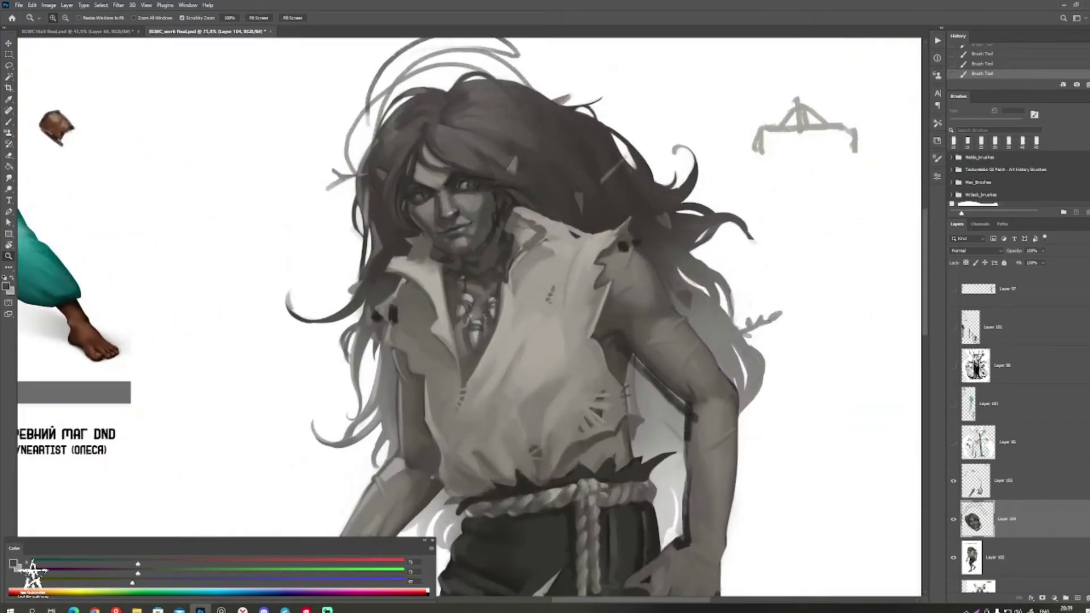
{"action": "key", "text": "b"}
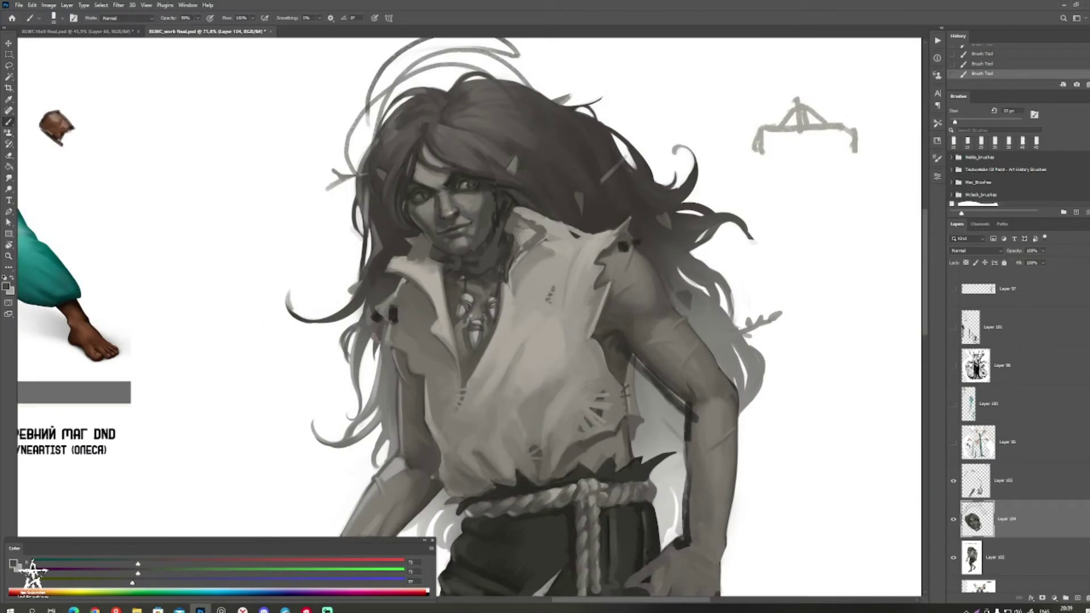
{"action": "left_click_drag", "start_coordinate": [482, 256], "coordinate": [576, 348]}
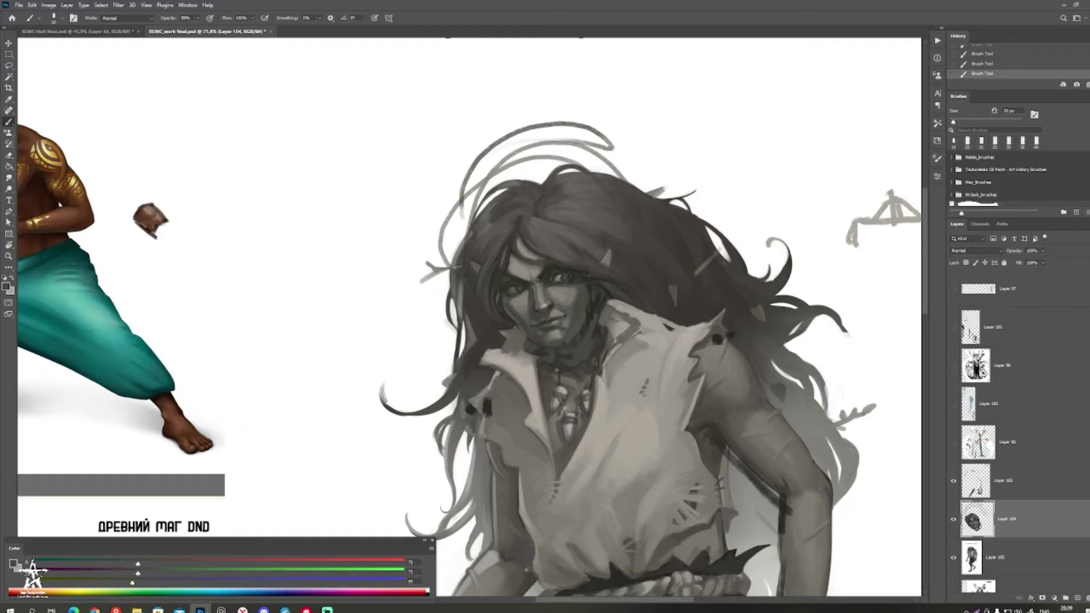
{"action": "left_click_drag", "start_coordinate": [548, 293], "coordinate": [576, 296]}
{"action": "key", "text": "ctrl+z"}
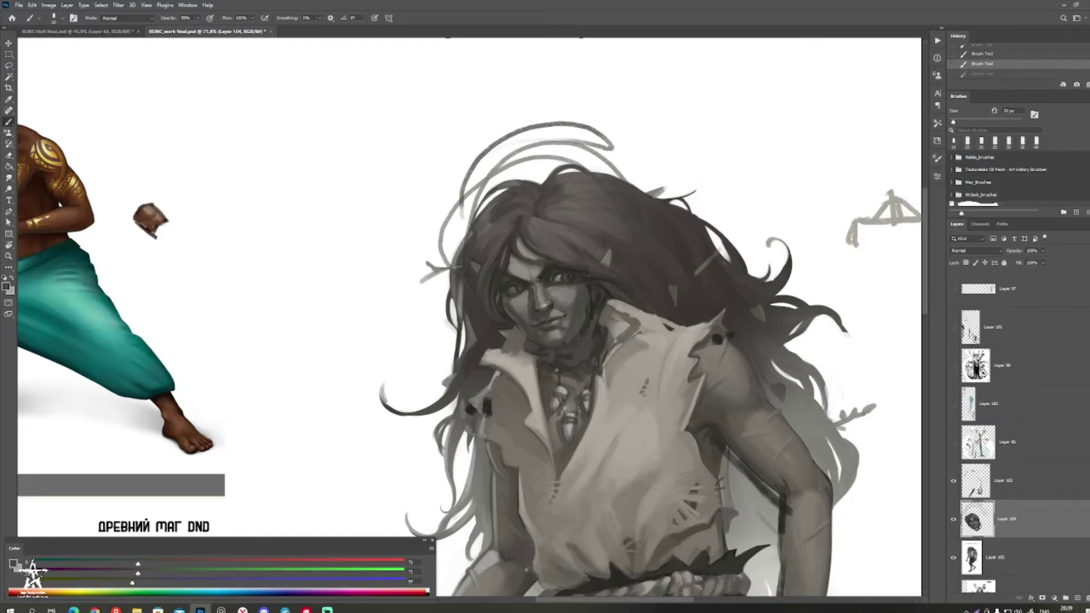
Step: Try broad brush bands across the face, a dark one over the mouth and a lighter one over the eyes, undoing each
{"action": "key", "text": "bracketright"}
{"action": "key", "text": "bracketright"}
{"action": "key", "text": "bracketright"}
{"action": "key", "text": "bracketright"}
{"action": "key", "text": "bracketright"}
{"action": "key", "text": "bracketright"}
{"action": "key", "text": "bracketright"}
{"action": "key", "text": "bracketright"}
{"action": "key", "text": "bracketright"}
{"action": "key", "text": "bracketright"}
{"action": "key", "text": "bracketright"}
{"action": "key", "text": "bracketright"}
{"action": "left_click", "coordinate": [492, 334], "text": "alt"}
{"action": "mouse_move", "coordinate": [507, 346]}
{"action": "left_mouse_down"}
{"action": "mouse_move", "coordinate": [588, 325]}
{"action": "mouse_move", "coordinate": [562, 324]}
{"action": "mouse_move", "coordinate": [543, 351]}
{"action": "left_mouse_up"}
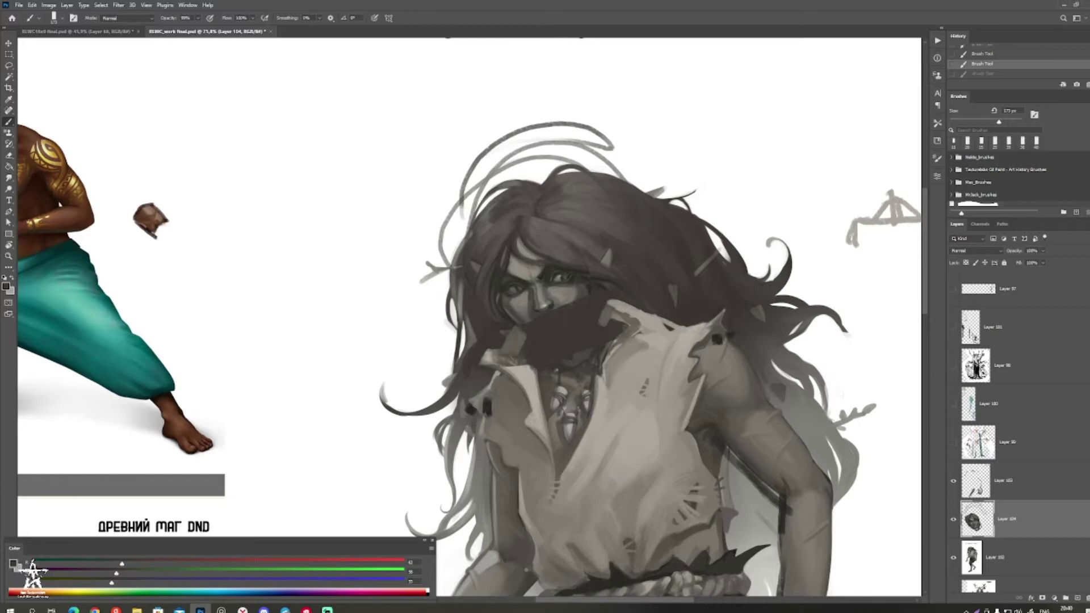
{"action": "key", "text": "ctrl+z"}
{"action": "left_click", "coordinate": [606, 257], "text": "alt"}
{"action": "mouse_move", "coordinate": [490, 288]}
{"action": "left_mouse_down"}
{"action": "mouse_move", "coordinate": [608, 238]}
{"action": "mouse_move", "coordinate": [487, 300]}
{"action": "left_mouse_up"}
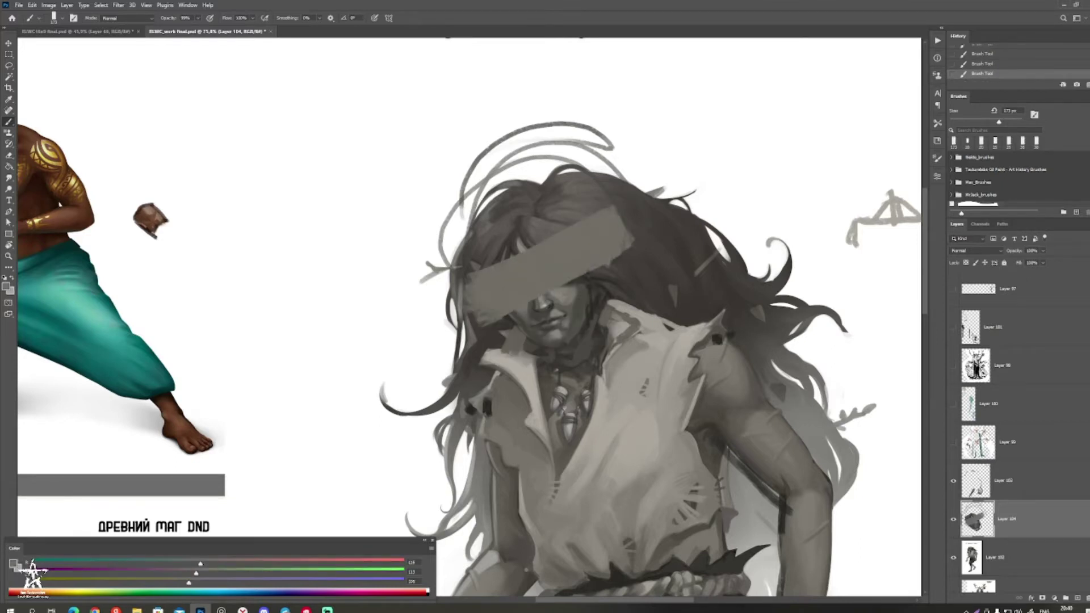
{"action": "key", "text": "ctrl+z"}
Step: Retouch the fingers of the werewolf girl's hanging hand, swapping between the grey and white brush colours
{"action": "left_click_drag", "start_coordinate": [545, 324], "coordinate": [490, 341]}
{"action": "left_click_drag", "start_coordinate": [491, 347], "coordinate": [377, 350]}
{"action": "left_click_drag", "start_coordinate": [502, 401], "coordinate": [435, 348]}
{"action": "mouse_move", "coordinate": [435, 348]}
{"action": "left_mouse_down"}
{"action": "mouse_move", "coordinate": [482, 347]}
{"action": "mouse_move", "coordinate": [520, 272]}
{"action": "mouse_move", "coordinate": [577, 339]}
{"action": "mouse_move", "coordinate": [489, 280]}
{"action": "left_mouse_up"}
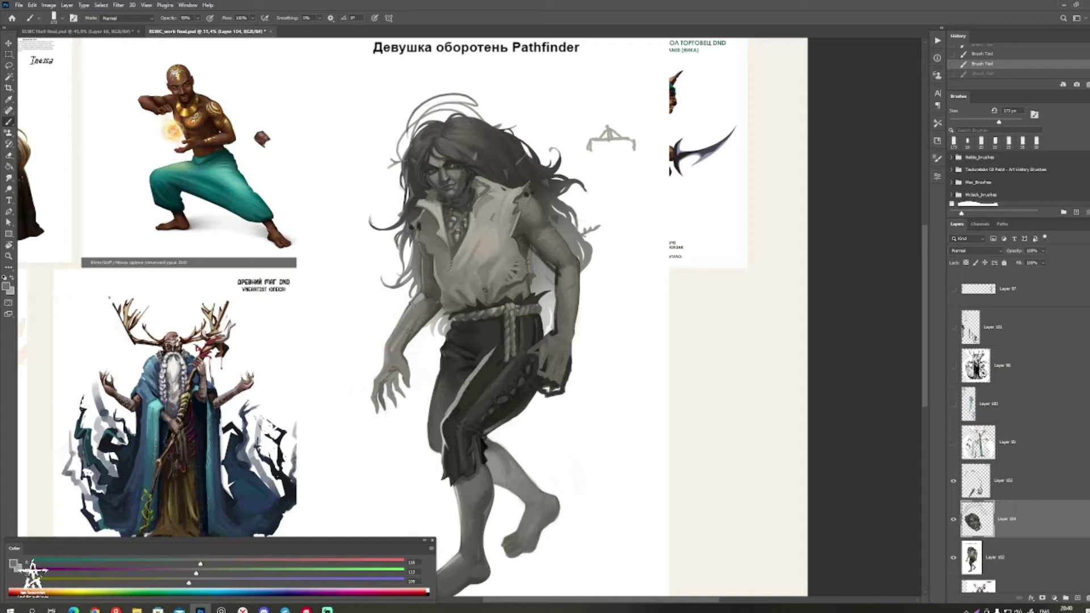
{"action": "left_click_drag", "start_coordinate": [396, 380], "coordinate": [563, 388]}
{"action": "key", "text": "bracketleft"}
{"action": "key", "text": "bracketleft"}
{"action": "key", "text": "x"}
{"action": "key", "text": "bracketleft"}
{"action": "key", "text": "bracketleft"}
{"action": "key", "text": "bracketleft"}
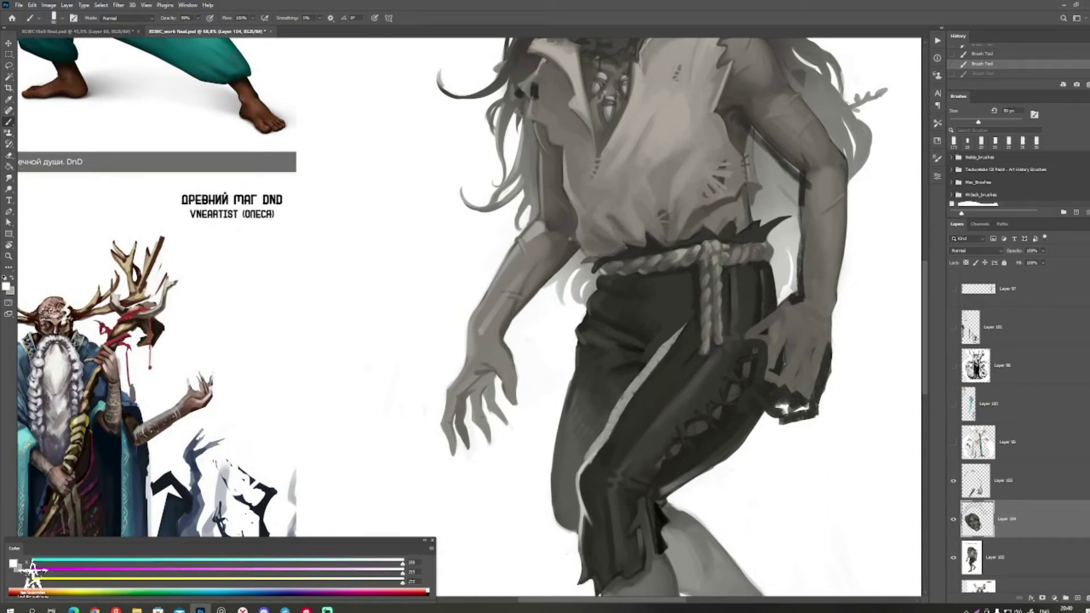
{"action": "left_click_drag", "start_coordinate": [392, 370], "coordinate": [390, 413]}
{"action": "left_click_drag", "start_coordinate": [494, 423], "coordinate": [382, 419]}
{"action": "left_click_drag", "start_coordinate": [481, 451], "coordinate": [538, 452]}
{"action": "key", "text": "x"}
{"action": "key", "text": "bracketleft"}
{"action": "key", "text": "bracketleft"}
{"action": "left_click_drag", "start_coordinate": [474, 426], "coordinate": [483, 436]}
{"action": "key", "text": "x"}
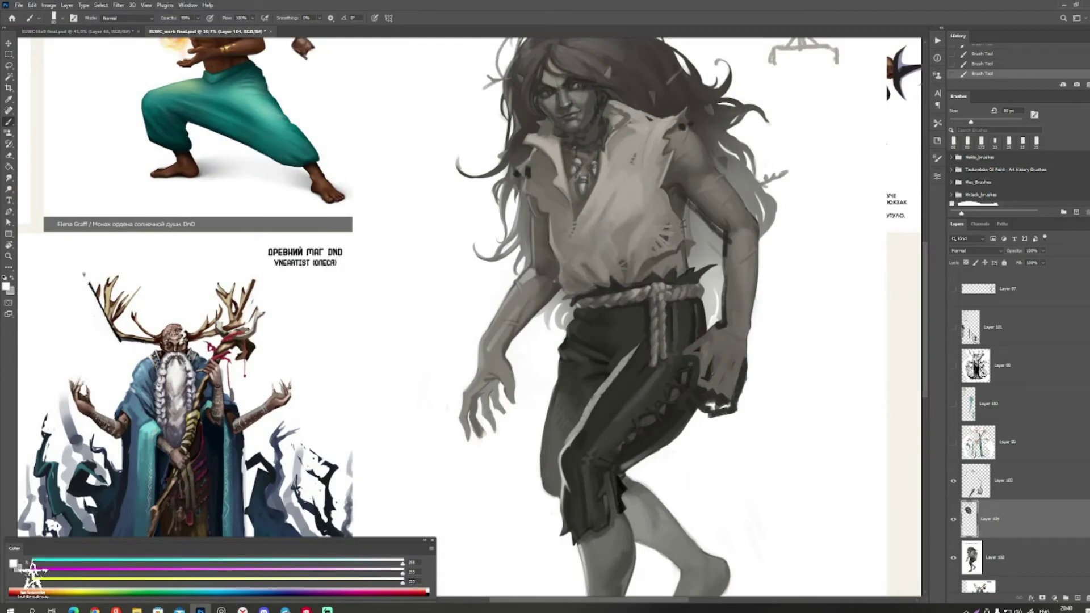
Step: Refine the fingertips of the hanging hand with a smaller brush in the sampled white background colour
{"action": "left_click", "coordinate": [477, 426], "text": "alt"}
{"action": "key", "text": "bracketleft"}
{"action": "key", "text": "bracketleft"}
{"action": "key", "text": "bracketleft"}
{"action": "mouse_move", "coordinate": [477, 429]}
{"action": "left_mouse_down"}
{"action": "mouse_move", "coordinate": [484, 438]}
{"action": "mouse_move", "coordinate": [443, 457]}
{"action": "mouse_move", "coordinate": [499, 454]}
{"action": "mouse_move", "coordinate": [447, 524]}
{"action": "left_mouse_up"}
{"action": "left_click", "coordinate": [488, 441], "text": "alt"}
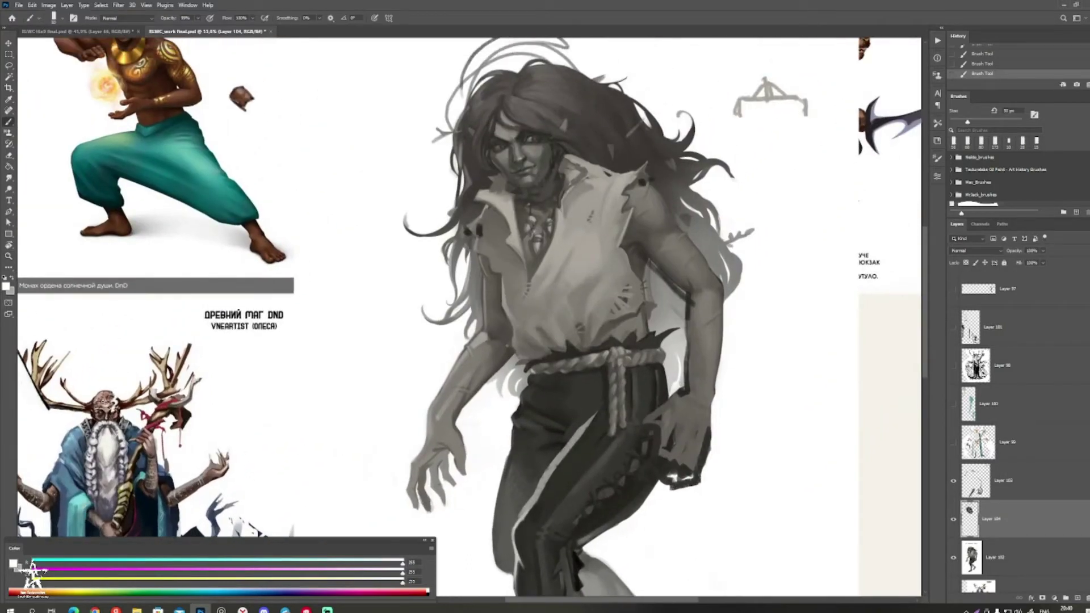
Step: Review the whole corrected werewolf girl and hide the two correction layers to compare with the original
{"action": "left_click_drag", "start_coordinate": [546, 296], "coordinate": [433, 436]}
{"action": "left_click_drag", "start_coordinate": [653, 409], "coordinate": [630, 277]}
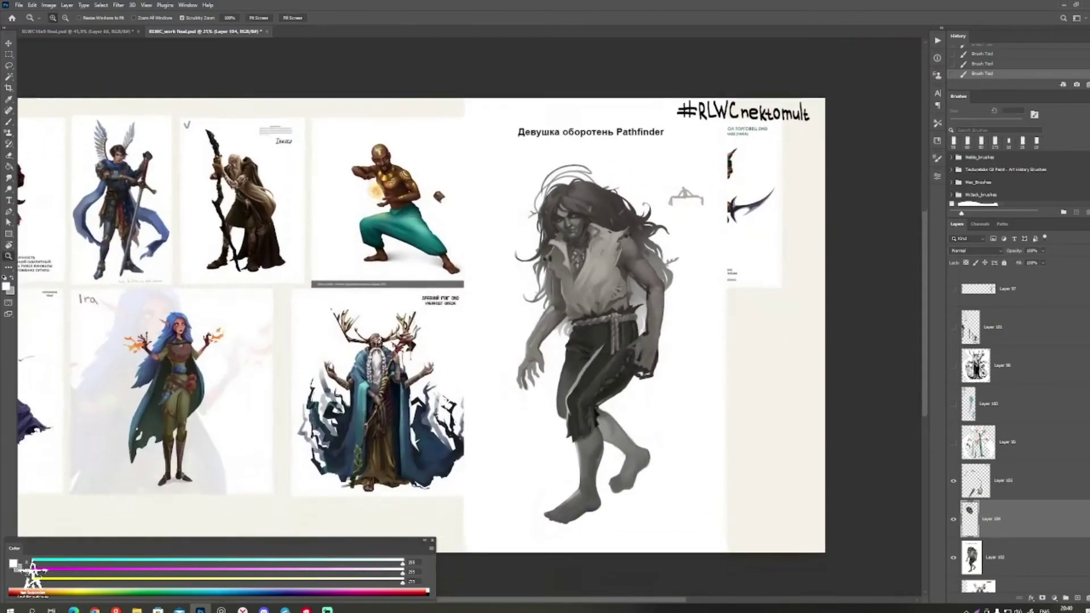
{"action": "scroll", "coordinate": [602, 349], "scroll_direction": "up", "scroll_amount": 1}
{"action": "left_click_drag", "start_coordinate": [601, 349], "coordinate": [563, 319]}
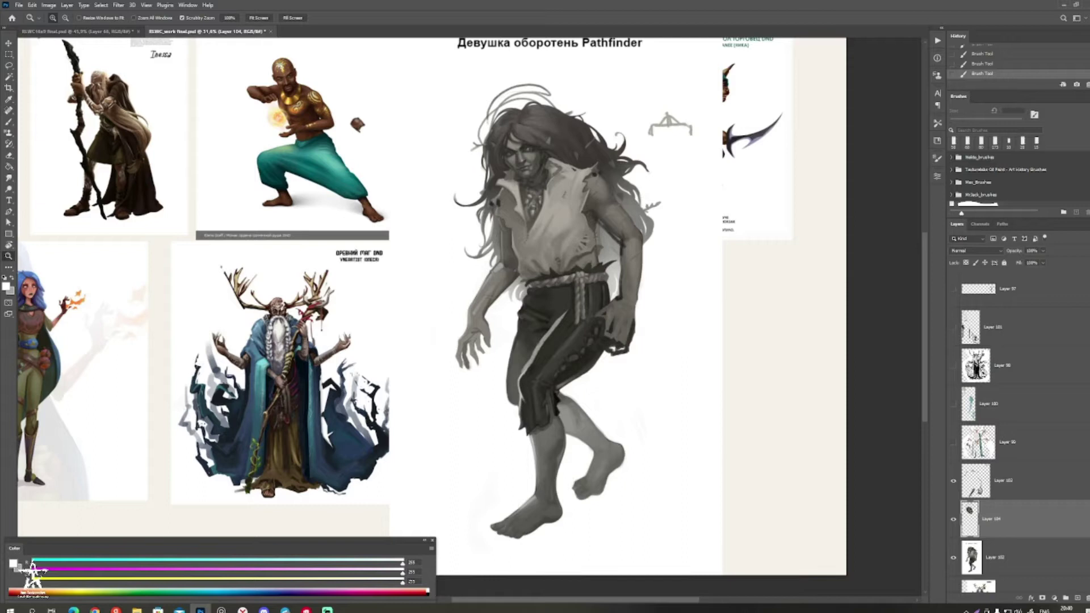
{"action": "left_click_drag", "start_coordinate": [563, 318], "coordinate": [649, 311]}
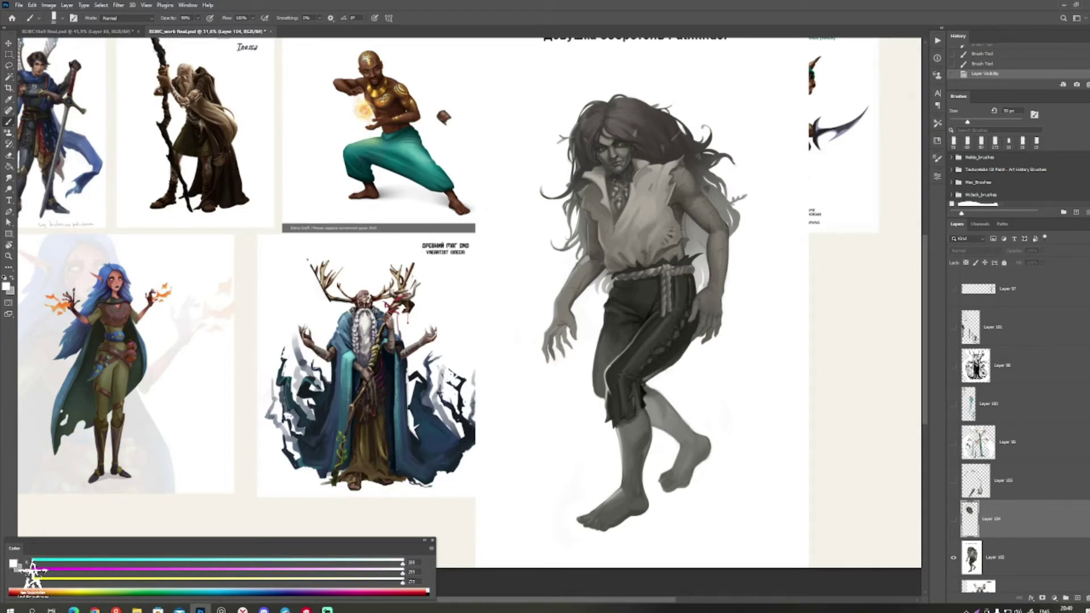
{"action": "left_click_drag", "start_coordinate": [625, 296], "coordinate": [582, 430]}
{"action": "scroll", "coordinate": [787, 377], "scroll_direction": "down", "scroll_amount": 5}
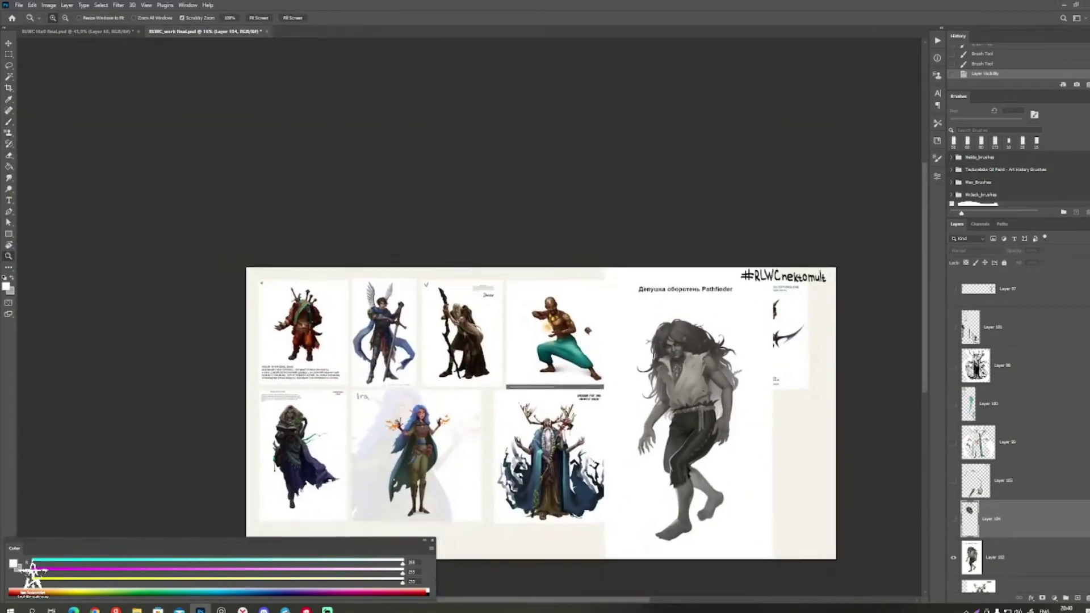
Step: Add a new layer above the werewolf girl's entry and paint a sampled dark tone into the hair beside her neck with a smaller brush
{"action": "left_click", "coordinate": [1011, 558]}
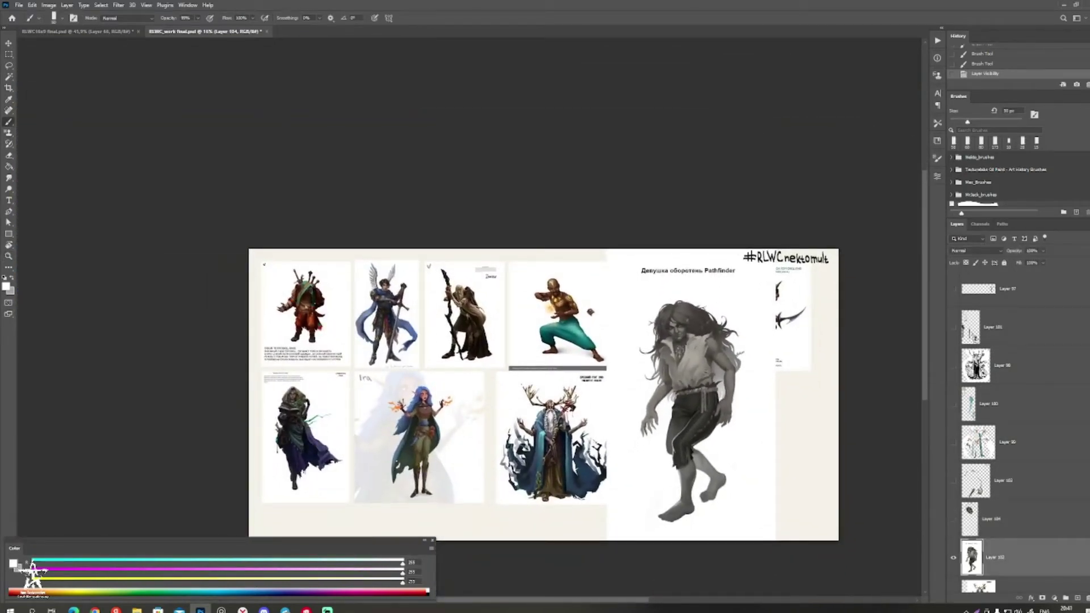
{"action": "key", "text": "v"}
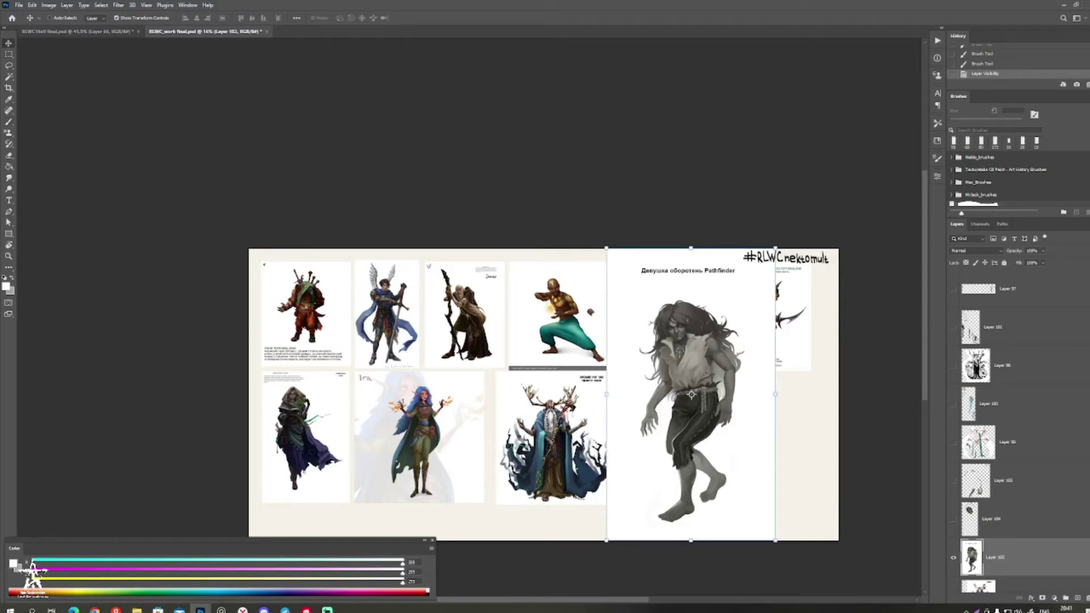
{"action": "key", "text": "b"}
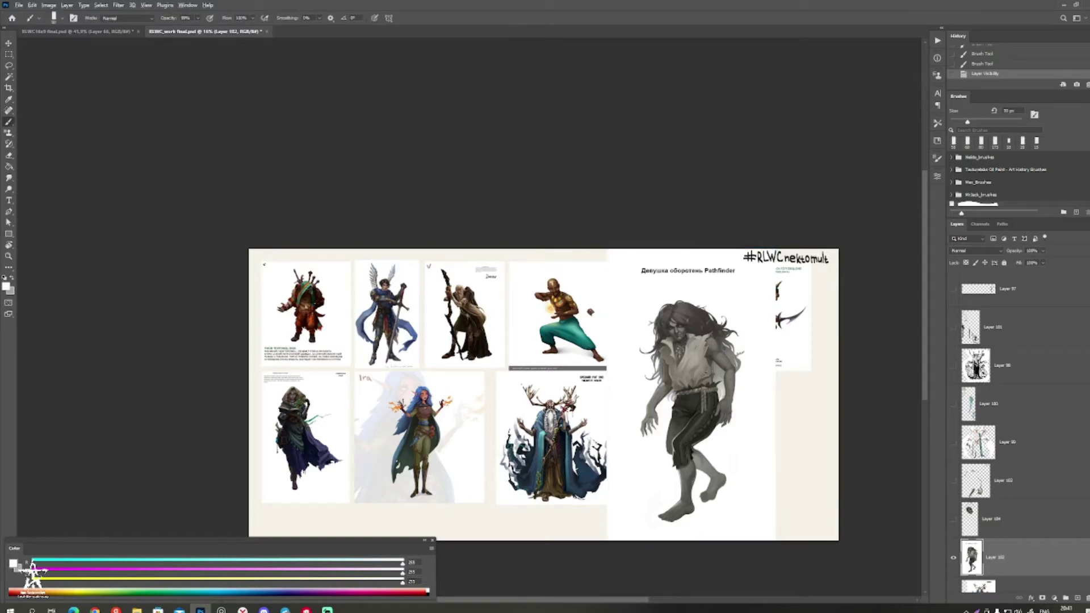
{"action": "key", "text": "ctrl+shift+alt+n"}
{"action": "left_click", "coordinate": [689, 462], "text": "alt"}
{"action": "left_click_drag", "start_coordinate": [666, 315], "coordinate": [741, 315]}
{"action": "key", "text": "bracketleft"}
{"action": "key", "text": "bracketleft"}
{"action": "key", "text": "bracketleft"}
{"action": "left_click", "coordinate": [732, 363]}
{"action": "left_click_drag", "start_coordinate": [739, 361], "coordinate": [731, 370]}
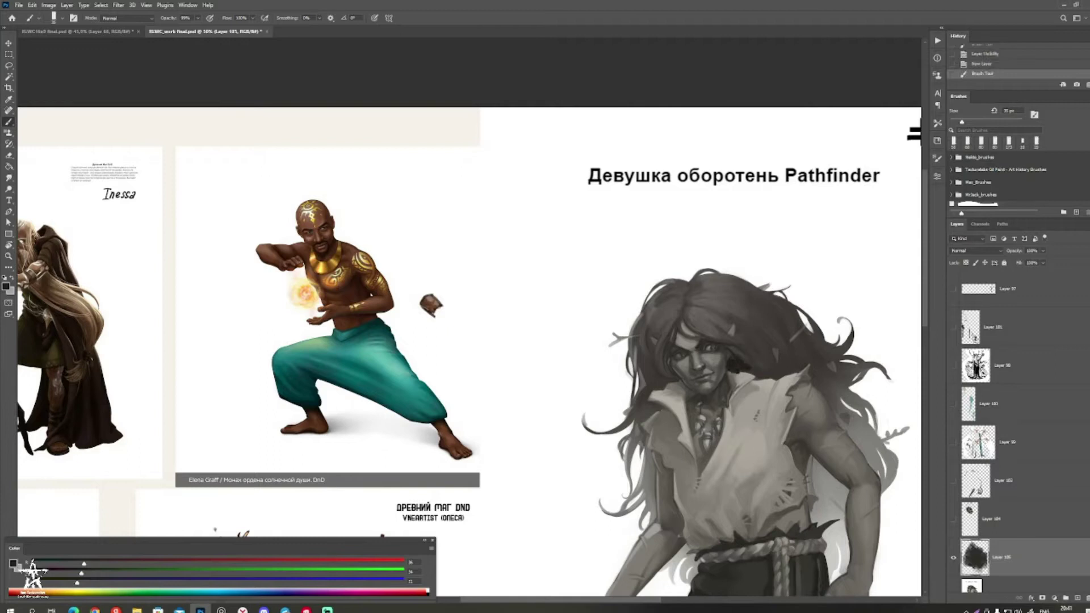
Step: Darken the hair along the other side of her face and jaw, adjusting the brush size between strokes
{"action": "key", "text": "bracketleft"}
{"action": "key", "text": "bracketleft"}
{"action": "left_click", "coordinate": [672, 377]}
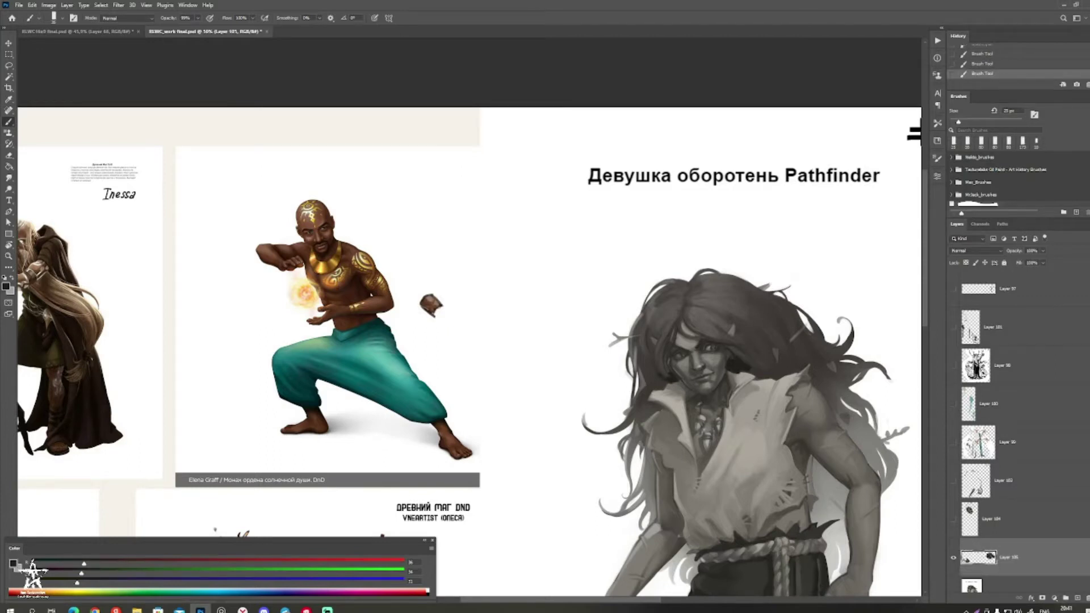
{"action": "key", "text": "bracketright"}
{"action": "left_click_drag", "start_coordinate": [683, 384], "coordinate": [695, 397]}
{"action": "key", "text": "bracketleft"}
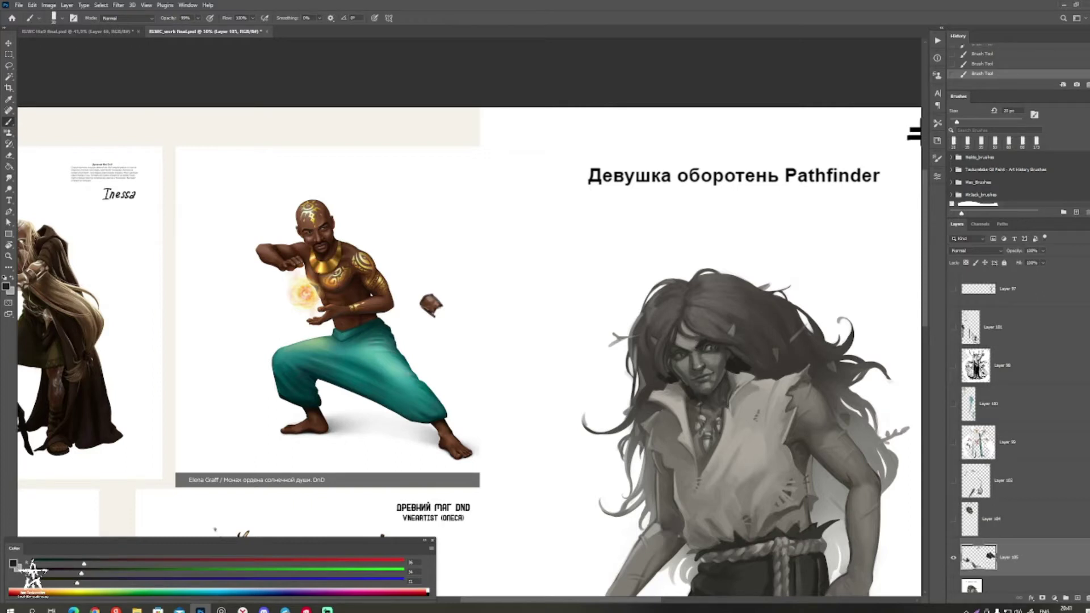
Step: Sample tones around the neck and retouch the spot where the neck meets the shirt collar with a small brush
{"action": "left_click", "coordinate": [732, 410], "text": "alt"}
{"action": "left_click", "coordinate": [732, 410], "text": "alt"}
{"action": "left_click", "coordinate": [732, 410], "text": "alt"}
{"action": "left_click", "coordinate": [708, 427], "text": "ctrl"}
{"action": "left_click", "coordinate": [708, 427], "text": "ctrl"}
{"action": "key", "text": "bracketleft"}
{"action": "left_click_drag", "start_coordinate": [751, 368], "coordinate": [752, 376]}
{"action": "left_click", "coordinate": [761, 373], "text": "alt"}
{"action": "key", "text": "bracketright"}
{"action": "left_click", "coordinate": [751, 380], "text": "alt"}
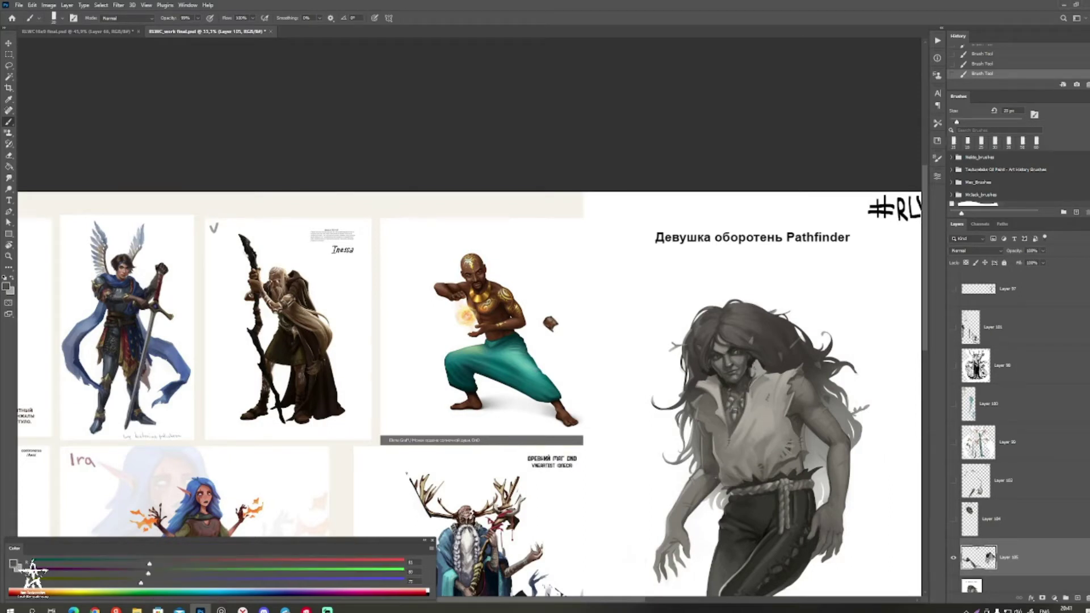
Step: Paint dark fold lines on the shirt collar using a sampled dark tone and a smaller brush
{"action": "left_click", "coordinate": [764, 369], "text": "alt"}
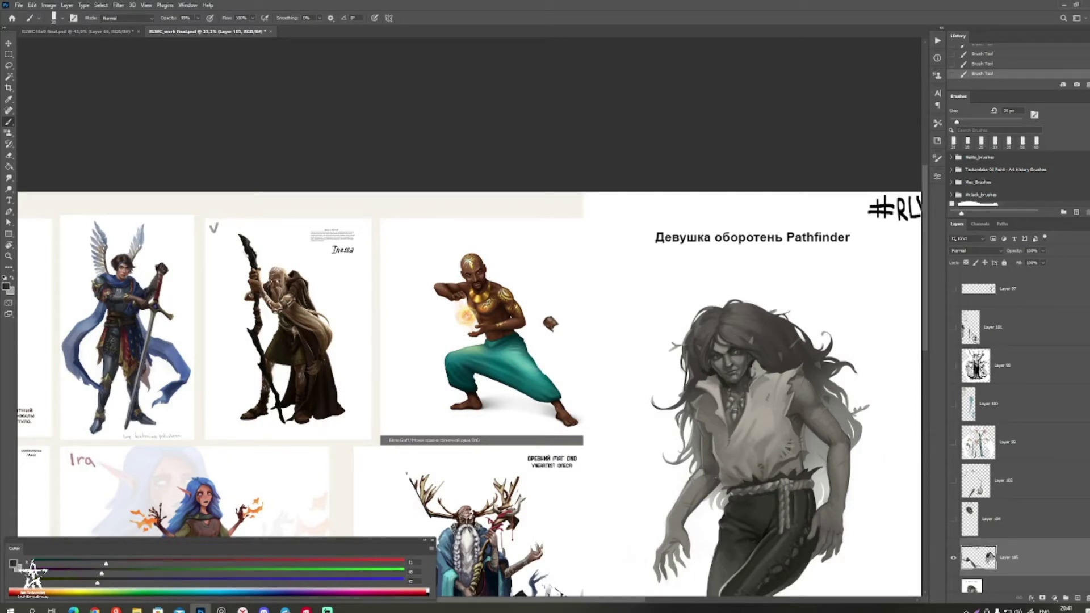
{"action": "left_click", "coordinate": [764, 365], "text": "alt"}
{"action": "mouse_move", "coordinate": [770, 372]}
{"action": "left_mouse_down"}
{"action": "mouse_move", "coordinate": [781, 374]}
{"action": "mouse_move", "coordinate": [751, 389]}
{"action": "left_mouse_up"}
{"action": "key", "text": "bracketleft"}
{"action": "left_click_drag", "start_coordinate": [765, 383], "coordinate": [756, 391]}
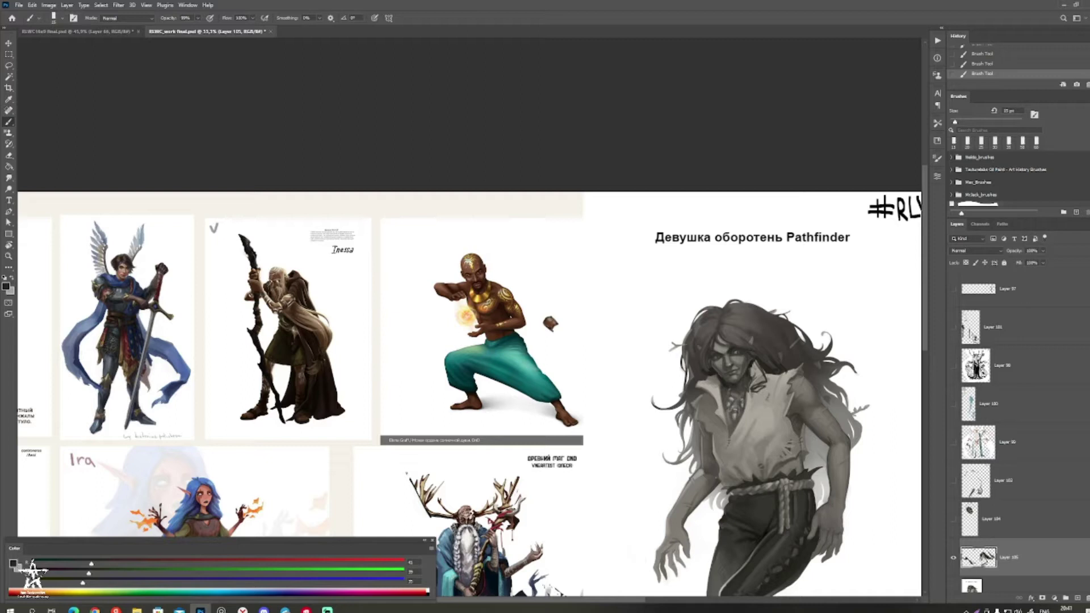
Step: Darken the hair around the werewolf girl's head with a larger brush and check the whole figure
{"action": "key", "text": "z"}
{"action": "left_click_drag", "start_coordinate": [786, 353], "coordinate": [687, 363]}
{"action": "left_click_drag", "start_coordinate": [772, 387], "coordinate": [852, 381]}
{"action": "mouse_move", "coordinate": [778, 316]}
{"action": "left_mouse_down"}
{"action": "mouse_move", "coordinate": [684, 324]}
{"action": "mouse_move", "coordinate": [829, 323]}
{"action": "left_mouse_up"}
{"action": "key", "text": "b"}
{"action": "key", "text": "bracketright"}
{"action": "left_click_drag", "start_coordinate": [683, 313], "coordinate": [680, 339]}
{"action": "key", "text": "z"}
{"action": "mouse_move", "coordinate": [725, 366]}
{"action": "left_mouse_down"}
{"action": "mouse_move", "coordinate": [664, 371]}
{"action": "mouse_move", "coordinate": [720, 368]}
{"action": "mouse_move", "coordinate": [755, 405]}
{"action": "left_mouse_up"}
{"action": "key", "text": "b"}
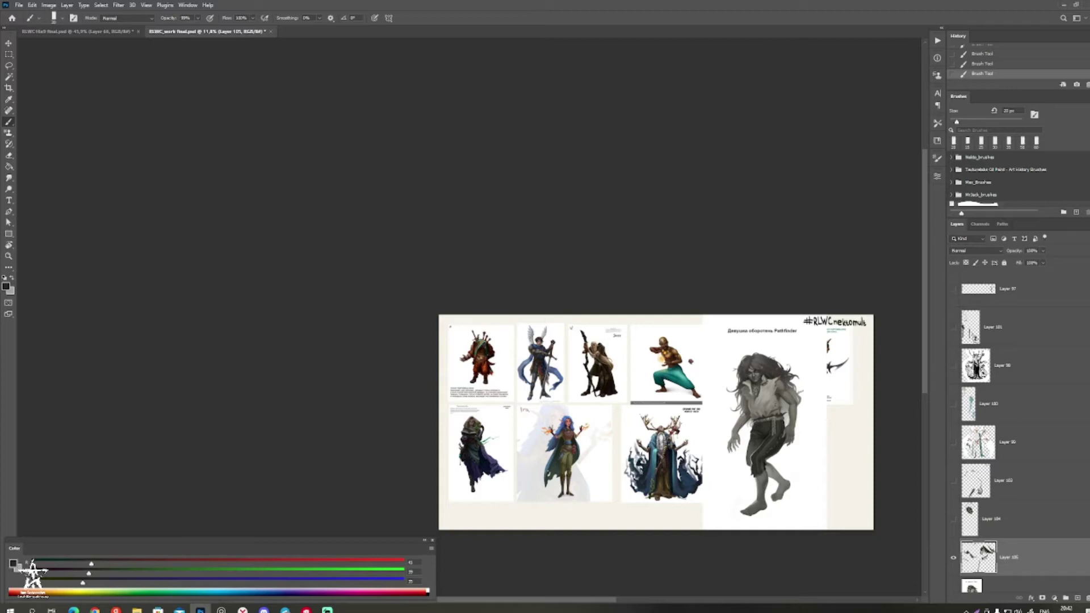
Step: Add another dark stroke to the hair above her forehead with a larger brush and review the figure
{"action": "left_click_drag", "start_coordinate": [767, 378], "coordinate": [806, 363]}
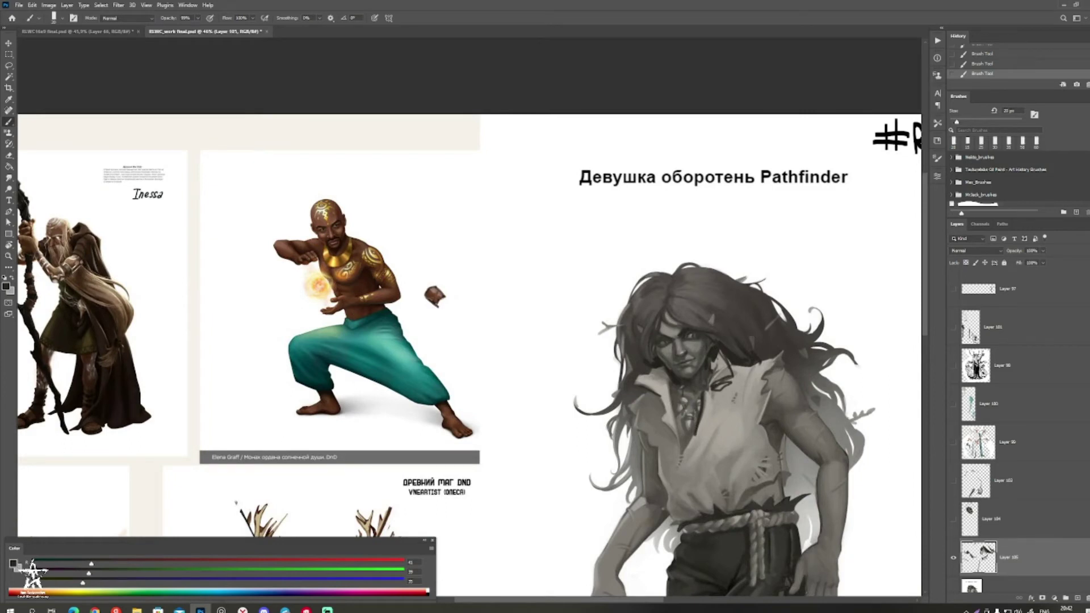
{"action": "key", "text": "bracketright"}
{"action": "left_click_drag", "start_coordinate": [658, 317], "coordinate": [655, 330]}
{"action": "key", "text": "z"}
{"action": "left_click_drag", "start_coordinate": [678, 293], "coordinate": [616, 296]}
{"action": "left_click_drag", "start_coordinate": [752, 386], "coordinate": [786, 385]}
{"action": "key", "text": "b"}
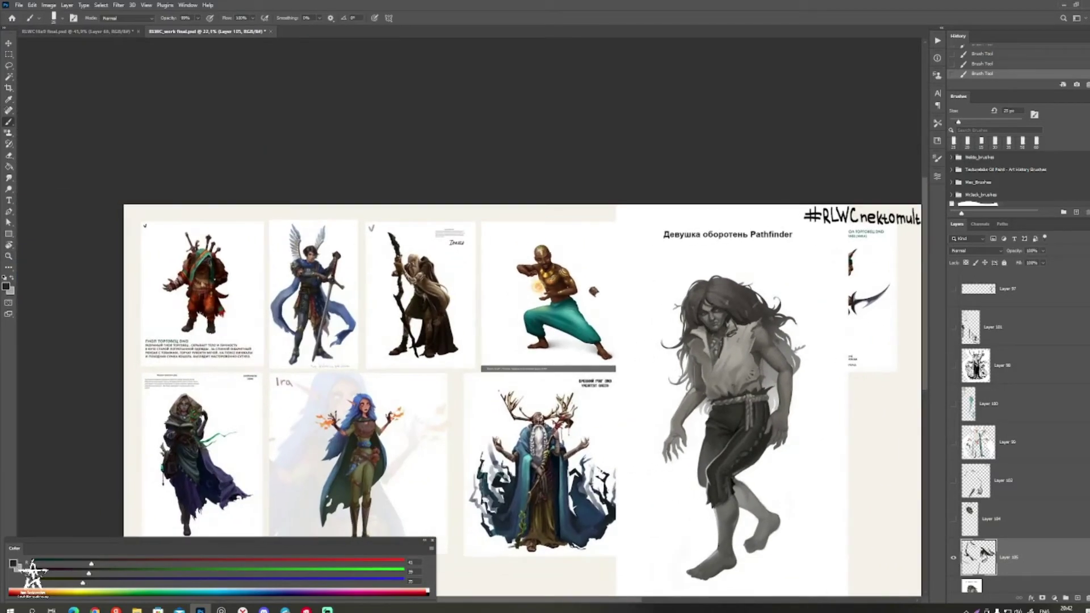
Step: Hide the correction layer, scale the werewolf girl's entry down and place it in the lower row beside the antlered mage
{"action": "left_click", "coordinate": [954, 558]}
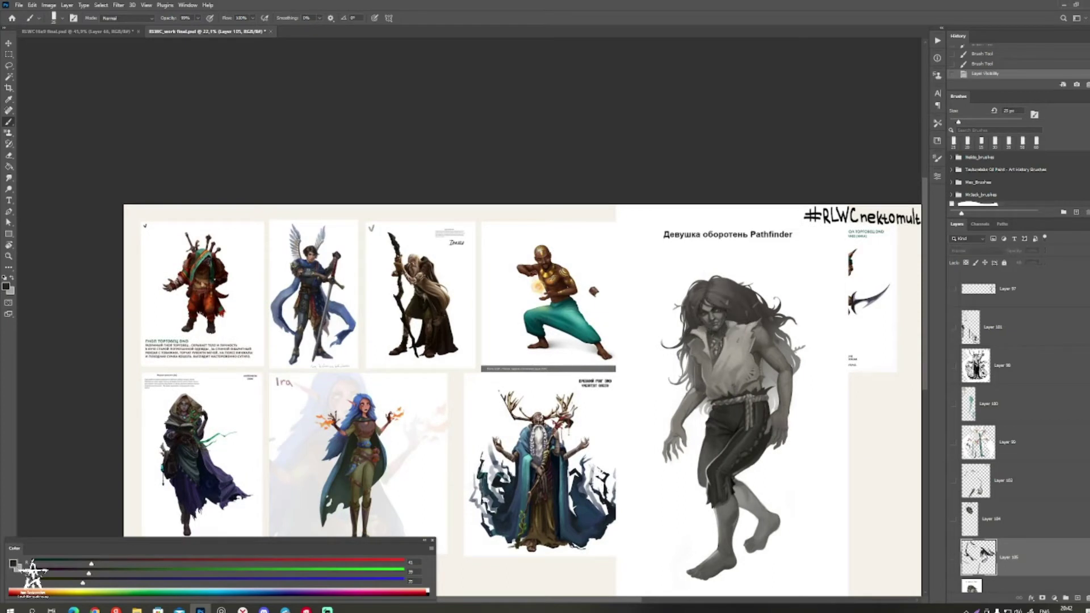
{"action": "left_click_drag", "start_coordinate": [738, 369], "coordinate": [767, 347]}
{"action": "key", "text": "v"}
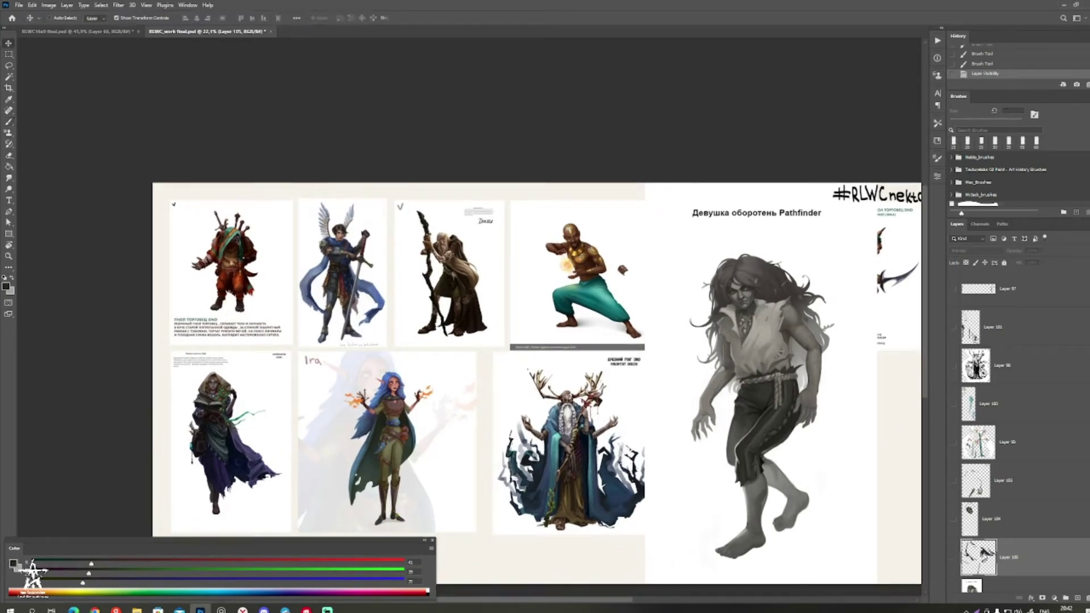
{"action": "scroll", "coordinate": [1010, 443], "scroll_direction": "down", "scroll_amount": 3}
{"action": "left_click", "coordinate": [1011, 442]}
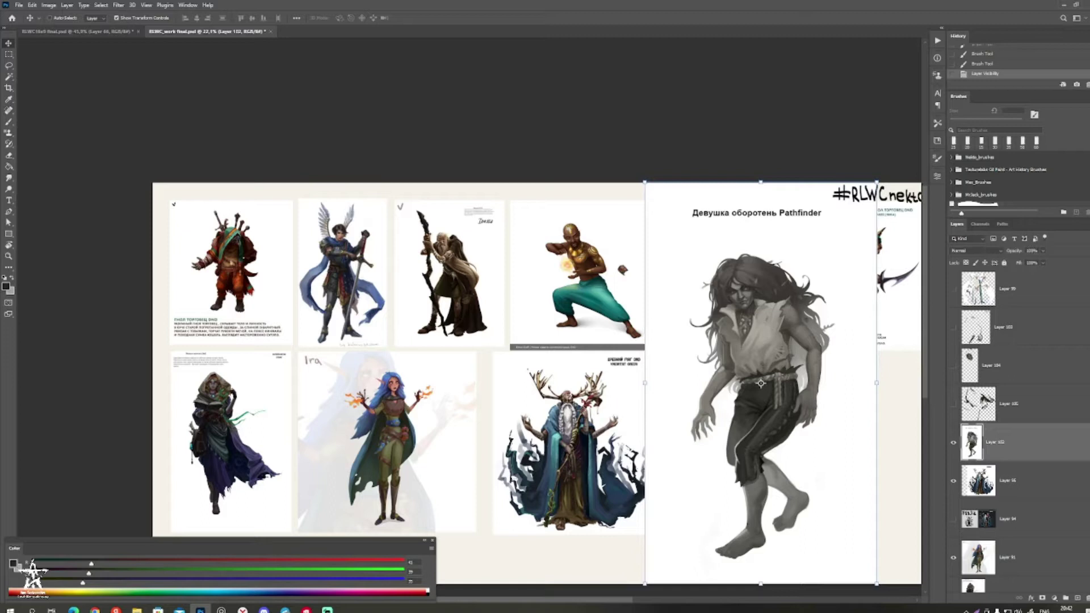
{"action": "left_click_drag", "start_coordinate": [876, 183], "coordinate": [706, 339]}
{"action": "left_click_drag", "start_coordinate": [675, 474], "coordinate": [700, 430]}
{"action": "left_click_drag", "start_coordinate": [670, 330], "coordinate": [684, 355]}
{"action": "left_click_drag", "start_coordinate": [748, 442], "coordinate": [652, 440]}
{"action": "key", "text": "Return"}
{"action": "key", "text": "b"}
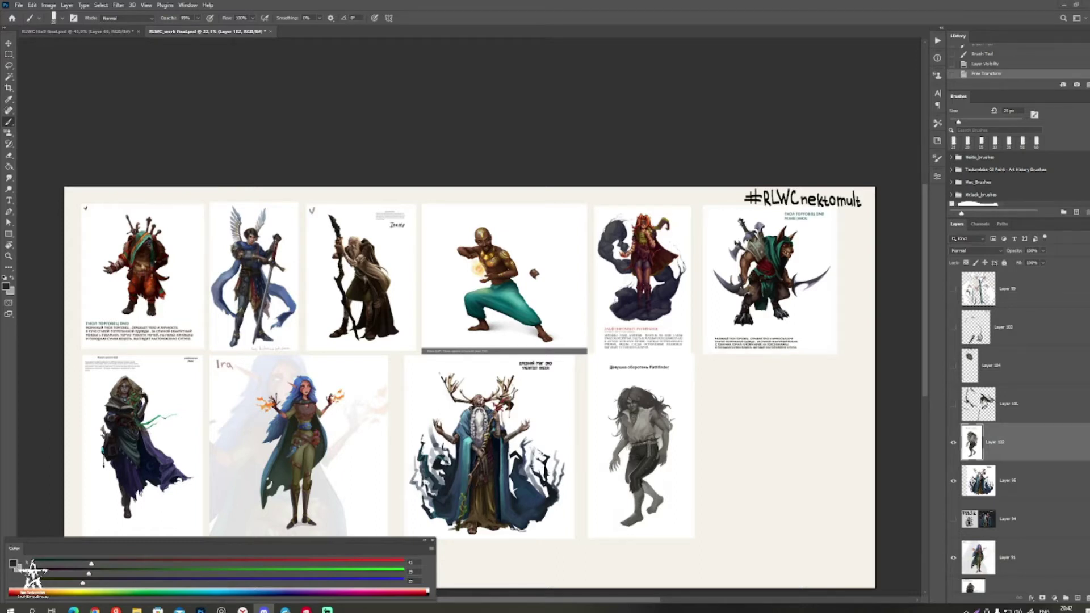
Step: Paste the sun soul monk entry and move and scale it into the empty slot beside the werewolf girl
{"action": "left_click_drag", "start_coordinate": [614, 364], "coordinate": [545, 345]}
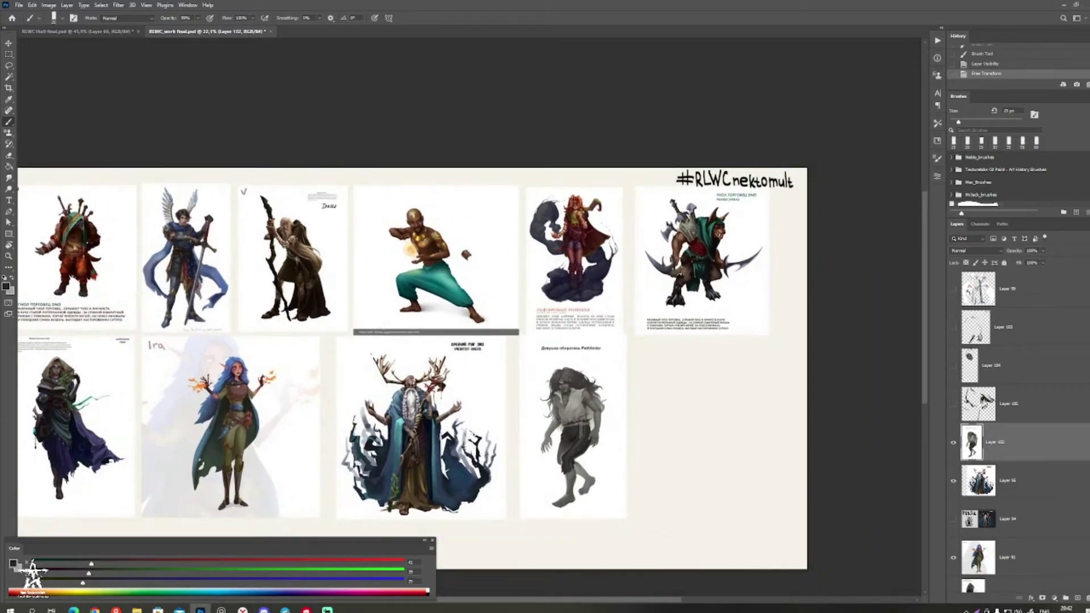
{"action": "key", "text": "ctrl+v"}
{"action": "key", "text": "v"}
{"action": "mouse_move", "coordinate": [425, 361]}
{"action": "left_mouse_down"}
{"action": "mouse_move", "coordinate": [700, 427]}
{"action": "mouse_move", "coordinate": [696, 449]}
{"action": "left_mouse_up"}
{"action": "key", "text": "ctrl+t"}
{"action": "left_click_drag", "start_coordinate": [735, 402], "coordinate": [796, 343]}
{"action": "key", "text": "Return"}
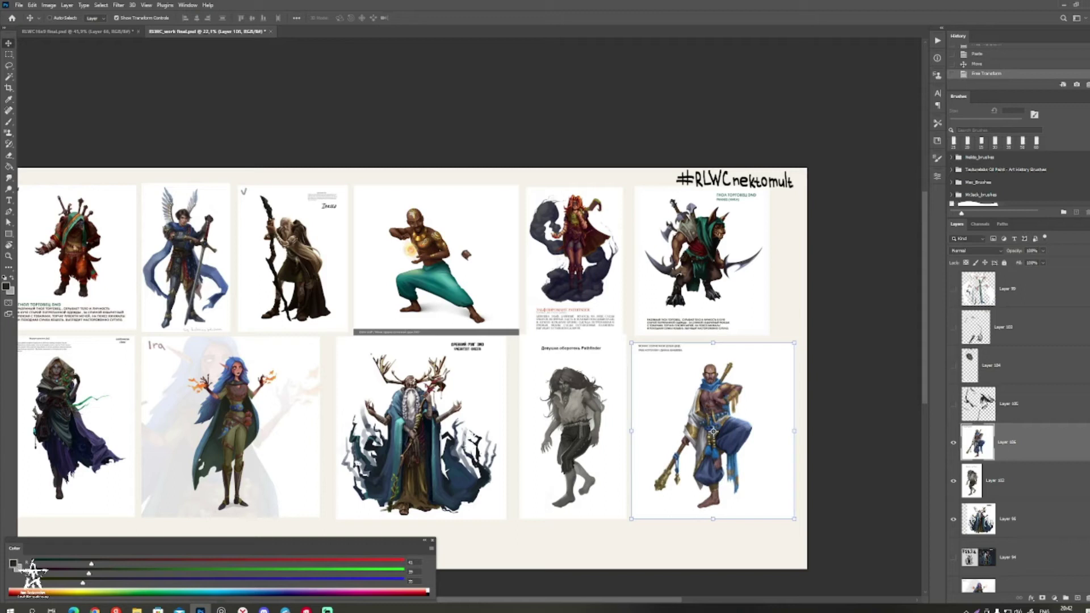
Step: Examine the monk entry's caption, face and full figure up close
{"action": "key", "text": "b"}
{"action": "left_click_drag", "start_coordinate": [676, 355], "coordinate": [695, 325]}
{"action": "left_click_drag", "start_coordinate": [695, 324], "coordinate": [783, 324]}
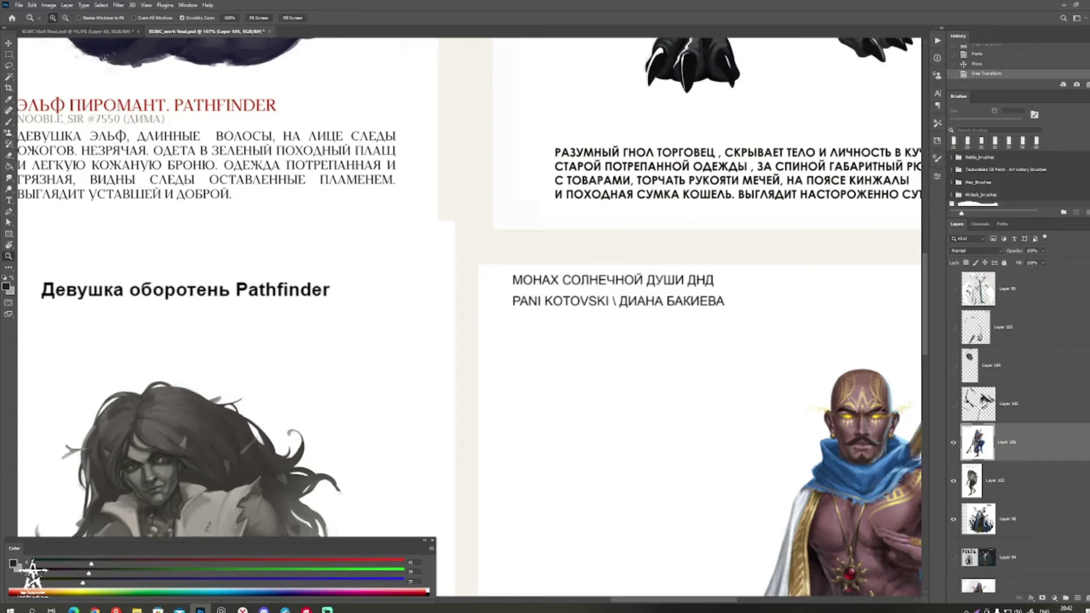
{"action": "left_click_drag", "start_coordinate": [749, 426], "coordinate": [811, 377]}
{"action": "left_click_drag", "start_coordinate": [811, 378], "coordinate": [713, 419]}
{"action": "left_click_drag", "start_coordinate": [814, 353], "coordinate": [793, 352]}
{"action": "left_click_drag", "start_coordinate": [807, 398], "coordinate": [796, 386]}
{"action": "key", "text": "b"}
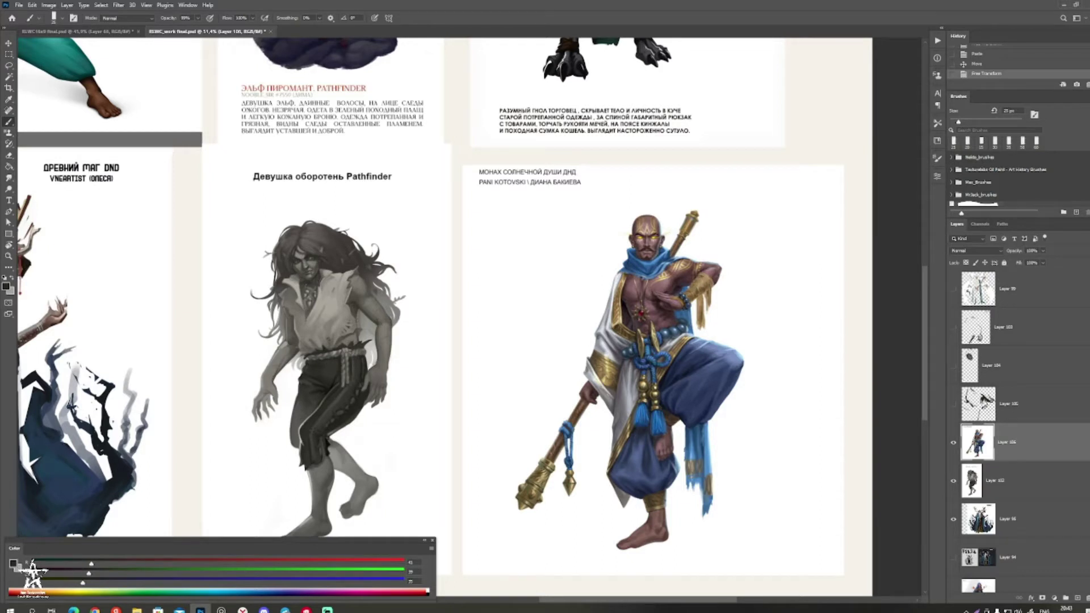
Step: Divide 200 by 16 in Calculator, then close it
{"action": "left_click", "coordinate": [10, 609]}
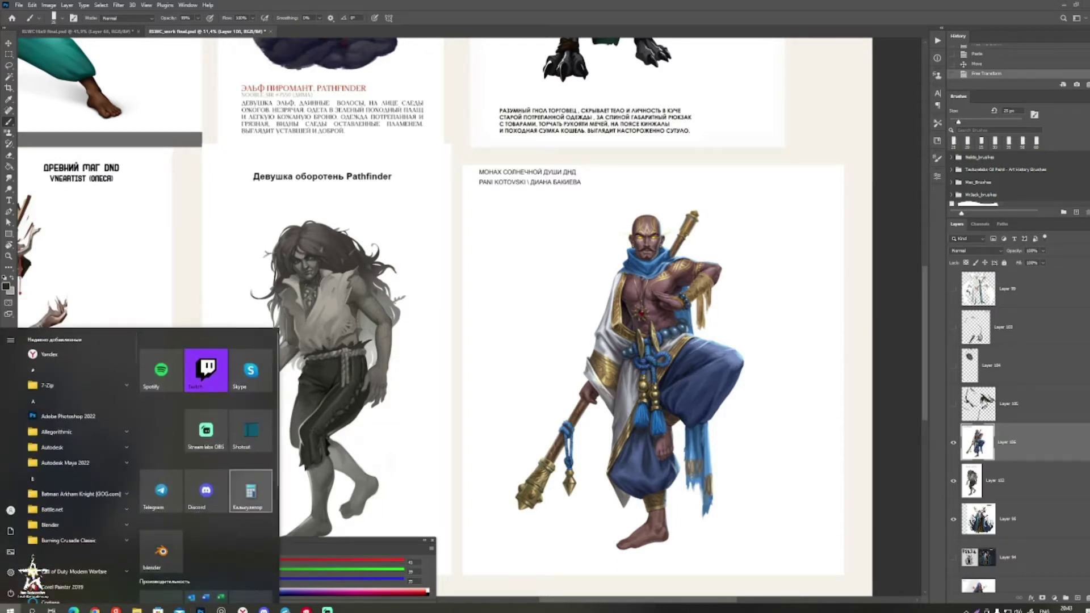
{"action": "left_click", "coordinate": [250, 491]}
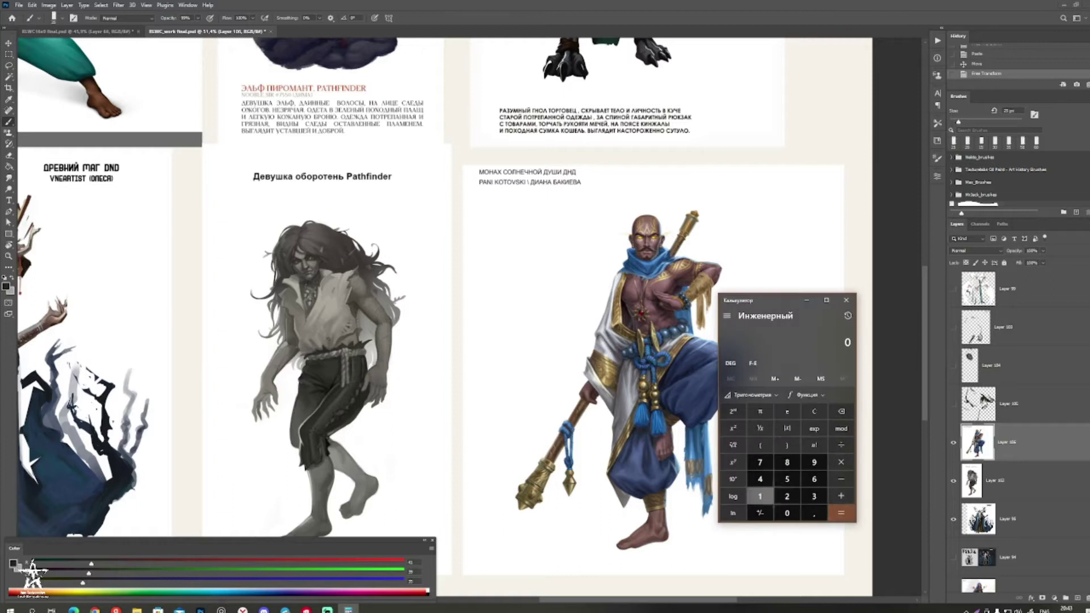
{"action": "left_click", "coordinate": [760, 496]}
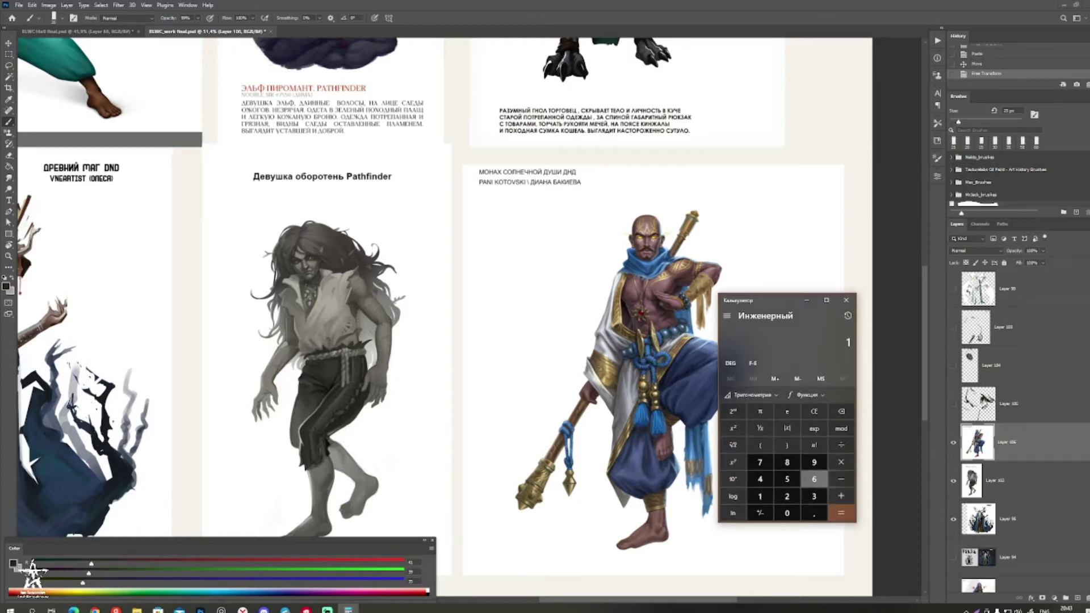
{"action": "key", "text": "BackSpace"}
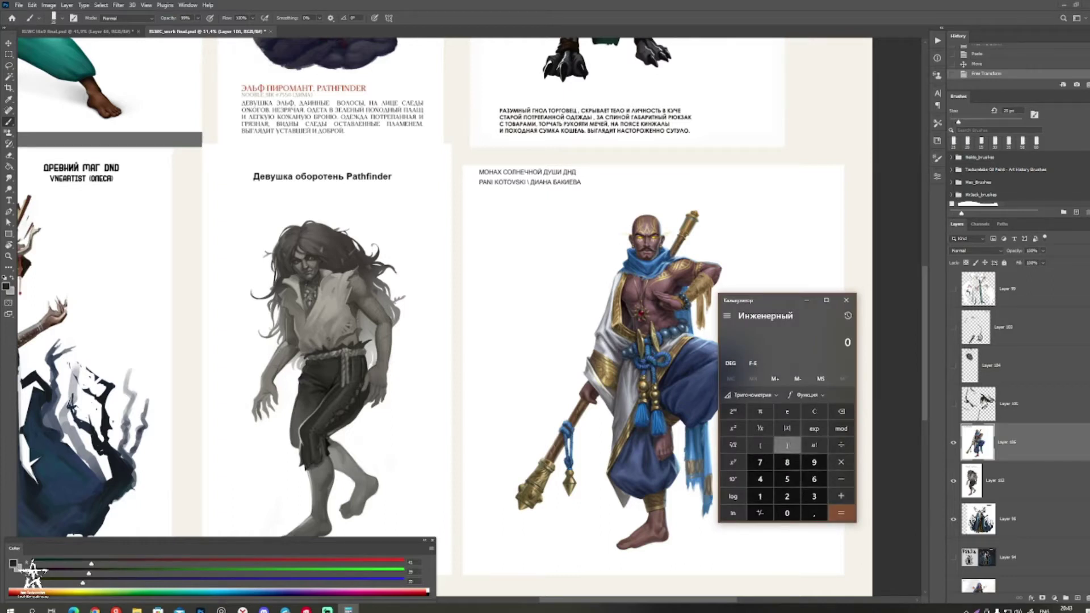
{"action": "left_click", "coordinate": [787, 496]}
{"action": "left_click", "coordinate": [787, 513]}
{"action": "left_click", "coordinate": [787, 512]}
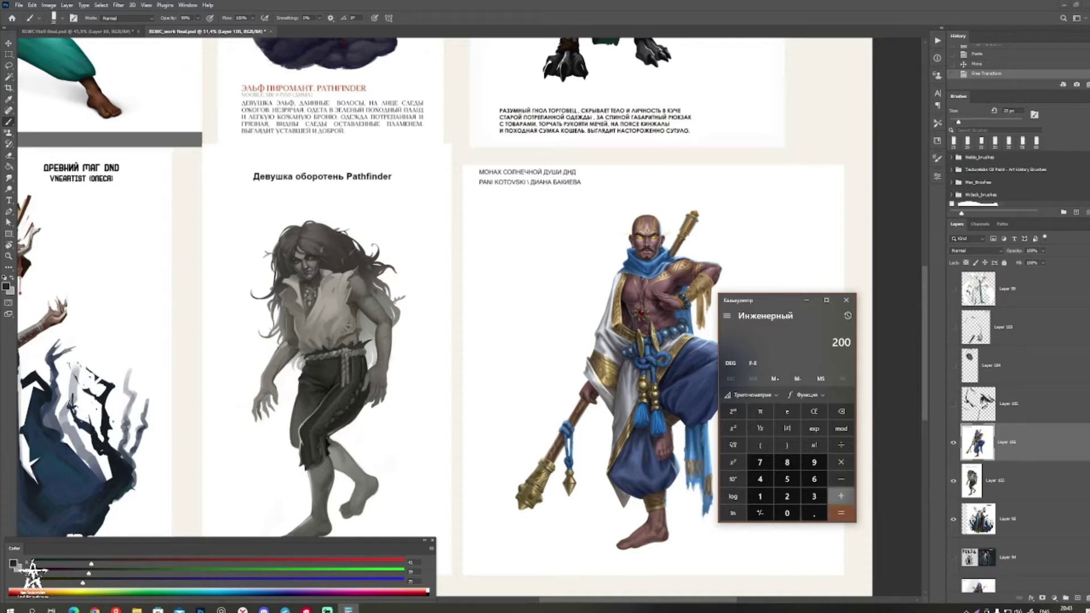
{"action": "left_click", "coordinate": [841, 445]}
{"action": "left_click", "coordinate": [760, 496]}
{"action": "left_click", "coordinate": [814, 478]}
{"action": "left_click", "coordinate": [841, 512]}
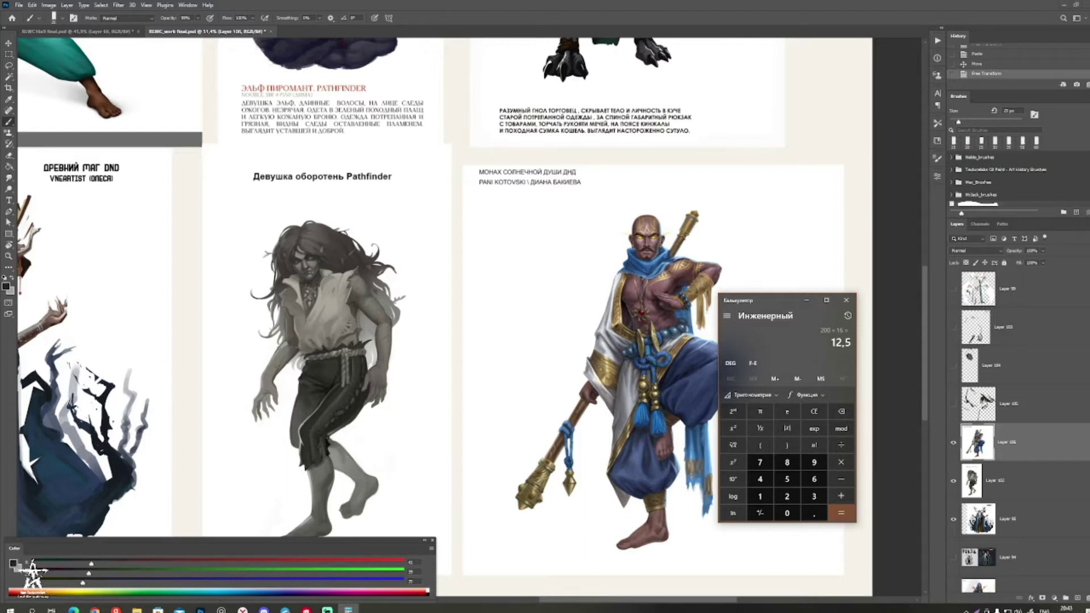
{"action": "left_click", "coordinate": [846, 300]}
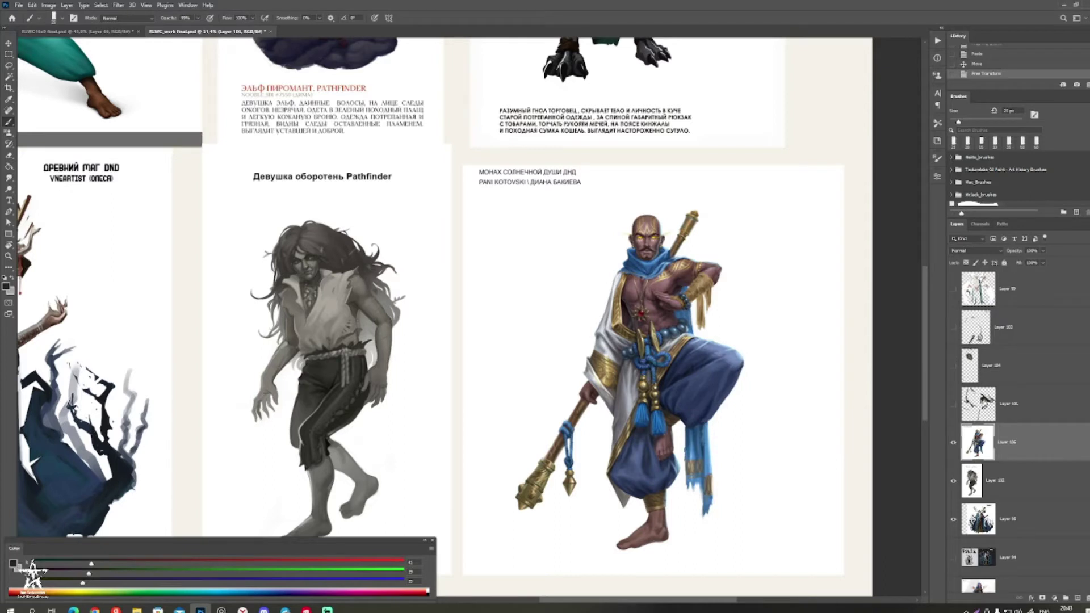
Step: Reopen Calculator, enter 12.5 and close it again
{"action": "left_click_drag", "start_coordinate": [545, 341], "coordinate": [610, 335]}
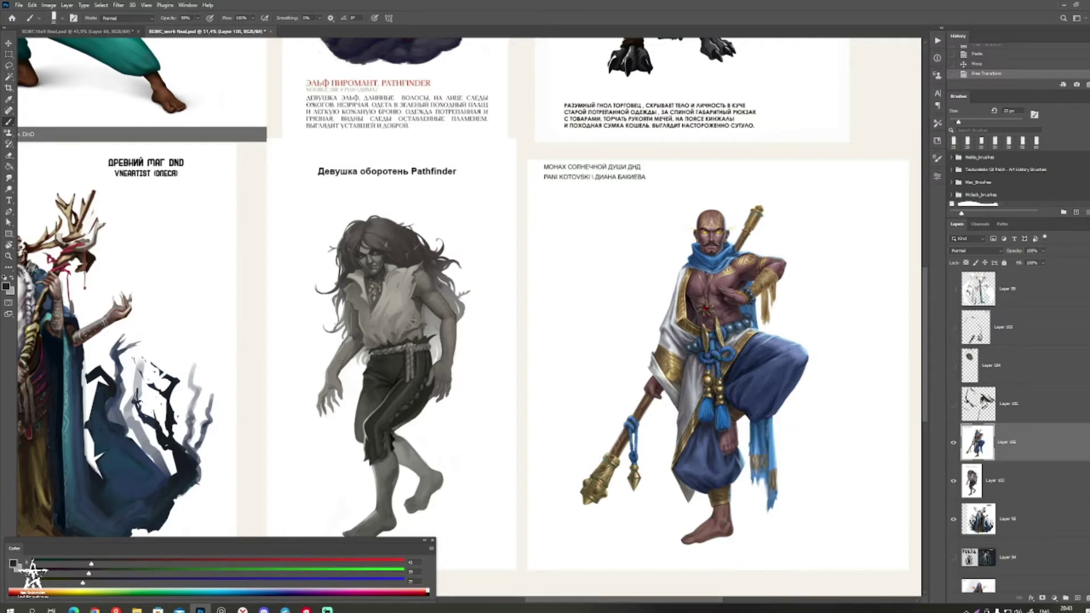
{"action": "left_click", "coordinate": [10, 609]}
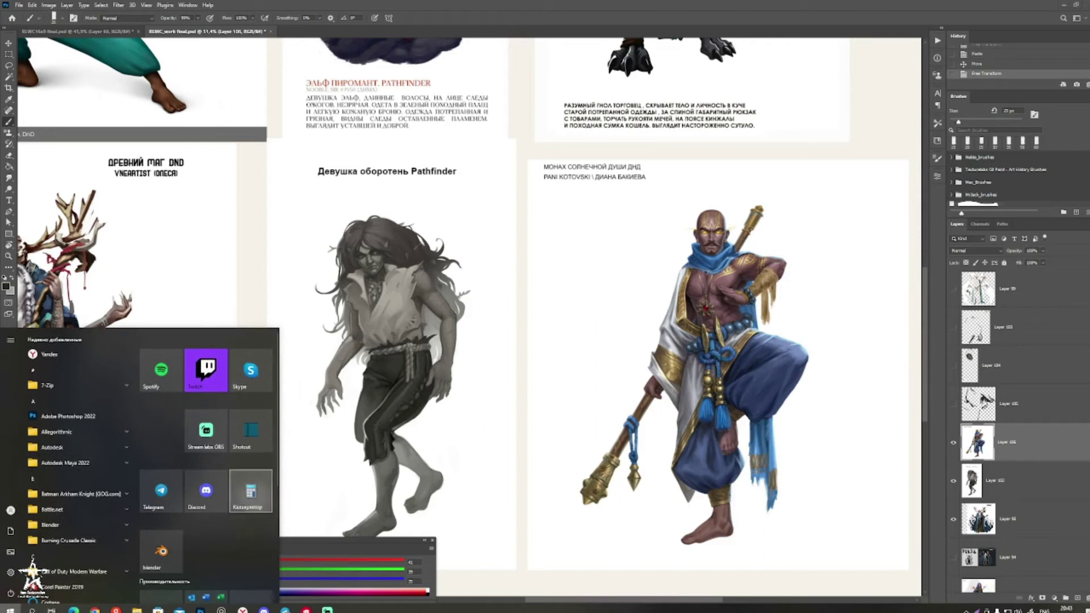
{"action": "left_click", "coordinate": [251, 493]}
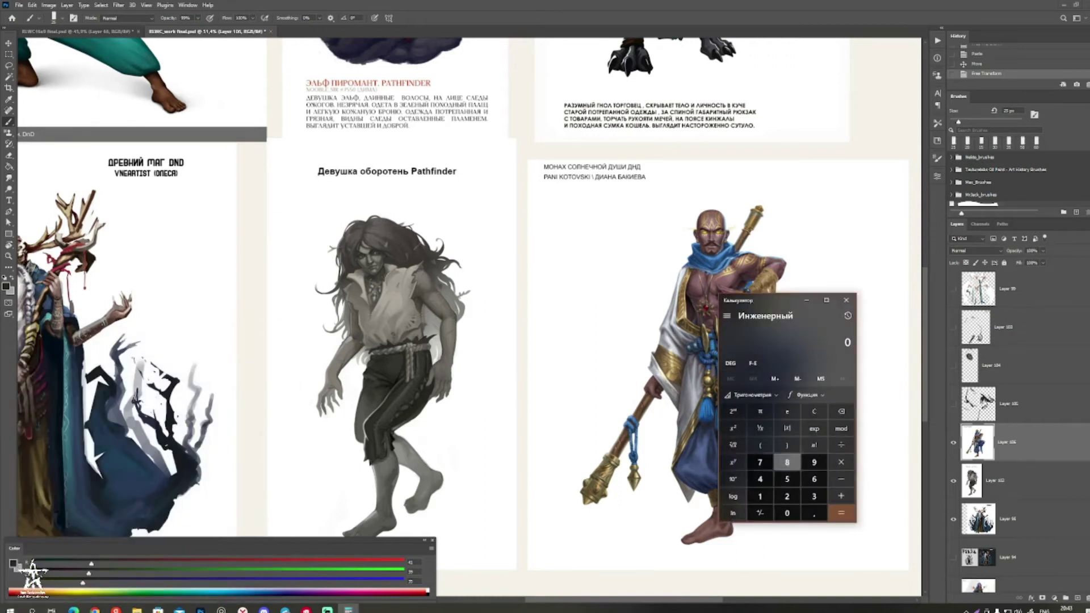
{"action": "left_click", "coordinate": [759, 495]}
{"action": "left_click", "coordinate": [787, 496]}
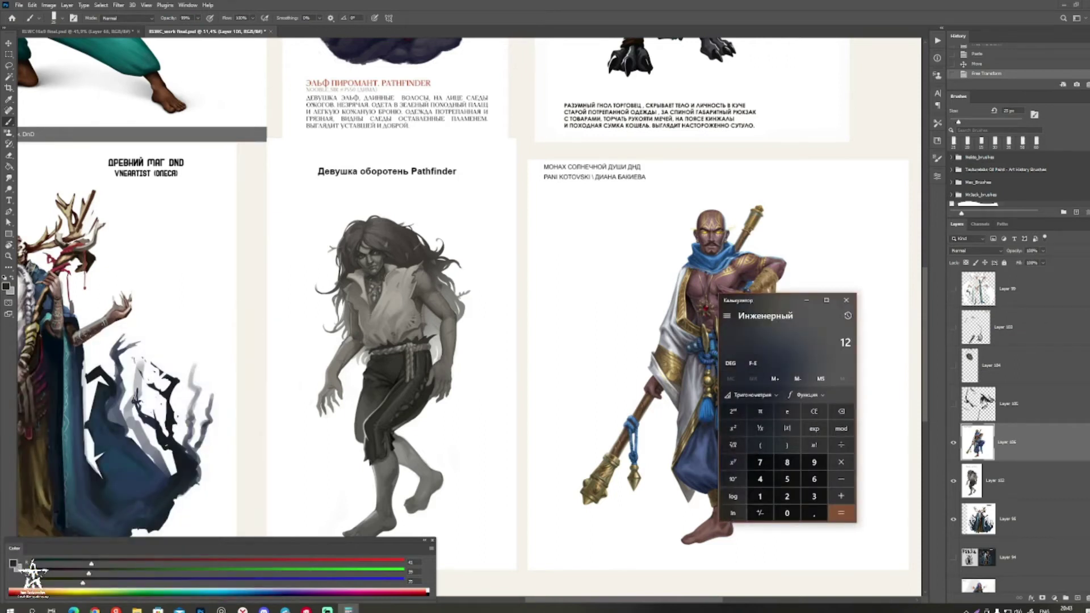
{"action": "left_click", "coordinate": [814, 513]}
{"action": "left_click", "coordinate": [787, 479]}
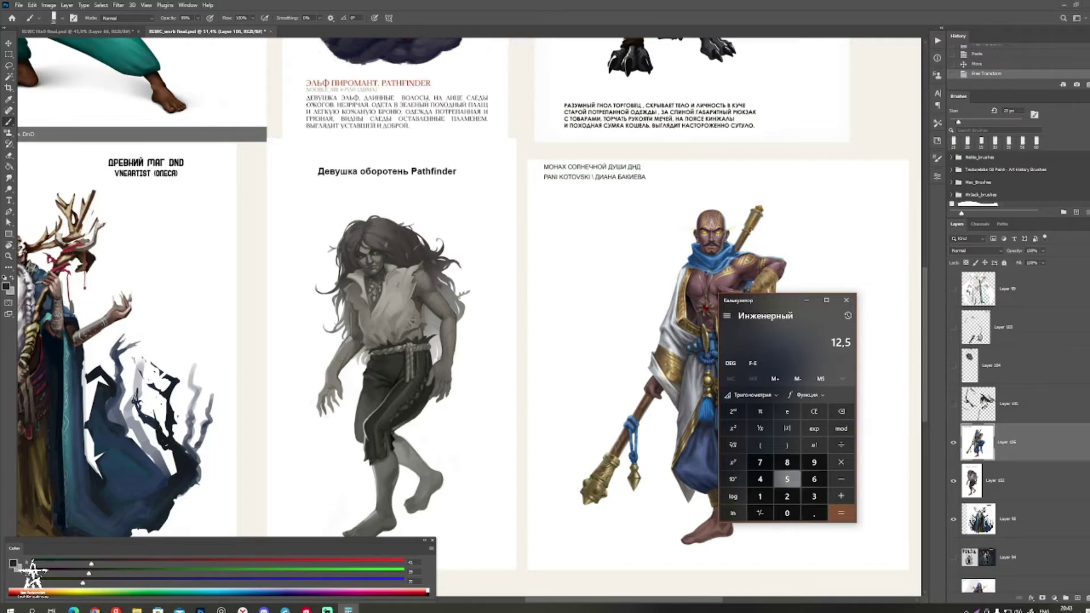
{"action": "left_click", "coordinate": [846, 300]}
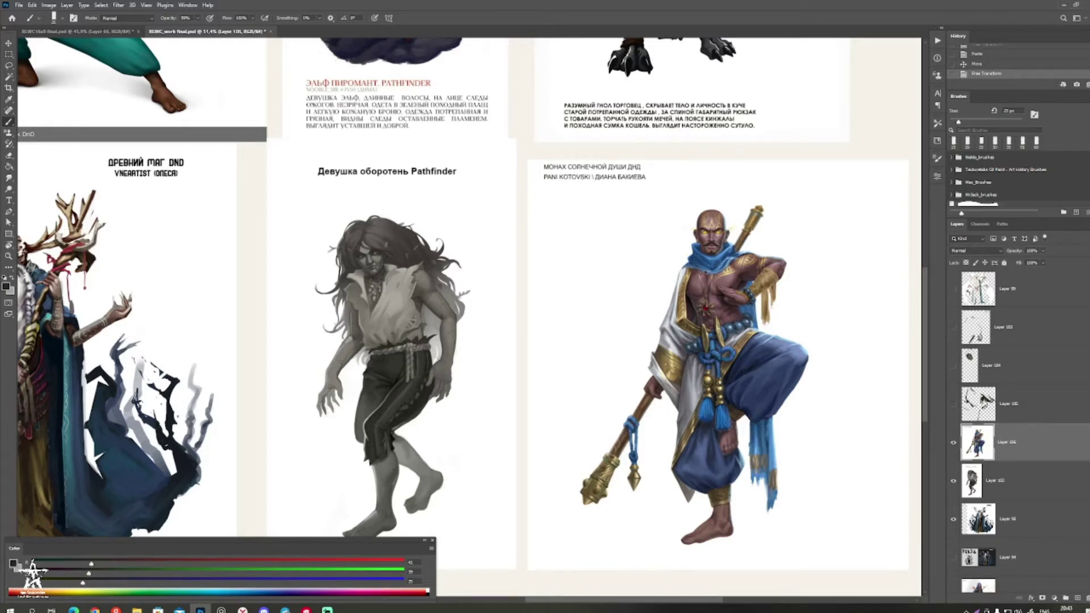
Step: Add a new layer and touch up the monk's robe and belt area below the waist with sampled colours
{"action": "left_click_drag", "start_coordinate": [670, 318], "coordinate": [533, 317]}
{"action": "left_click_drag", "start_coordinate": [668, 414], "coordinate": [697, 413]}
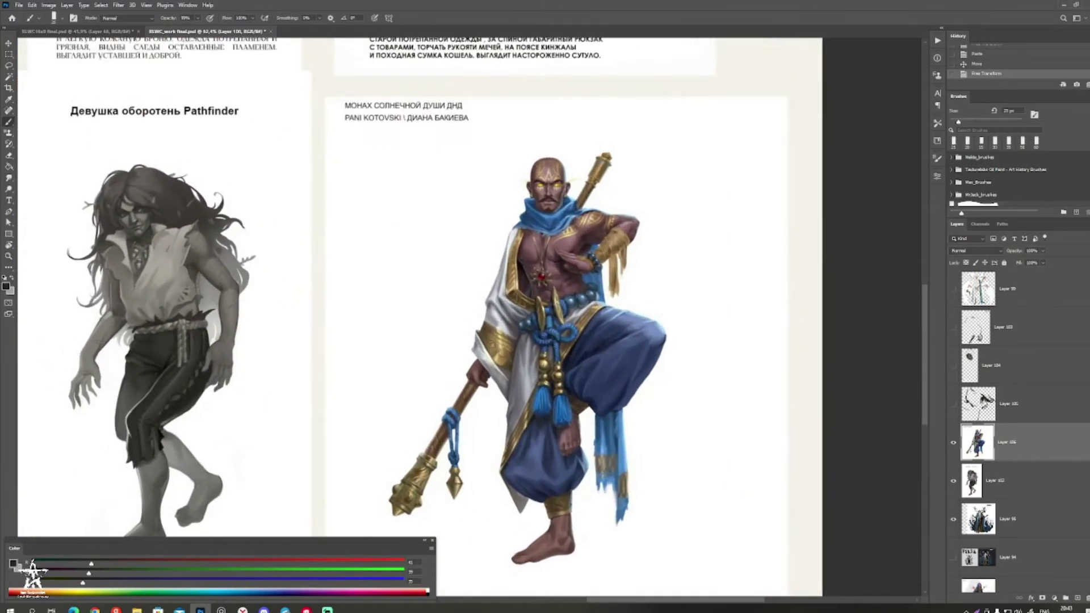
{"action": "key", "text": "ctrl+alt+shift+n"}
{"action": "left_click", "coordinate": [532, 360], "text": "alt"}
{"action": "scroll", "coordinate": [509, 397], "scroll_direction": "up", "scroll_amount": 1}
{"action": "left_click", "coordinate": [523, 371], "text": "alt"}
{"action": "left_click_drag", "start_coordinate": [525, 371], "coordinate": [569, 370]}
{"action": "left_click", "coordinate": [564, 373], "text": "alt"}
{"action": "key", "text": "ctrl+z"}
{"action": "key", "text": "bracketleft"}
{"action": "left_click_drag", "start_coordinate": [565, 366], "coordinate": [585, 377]}
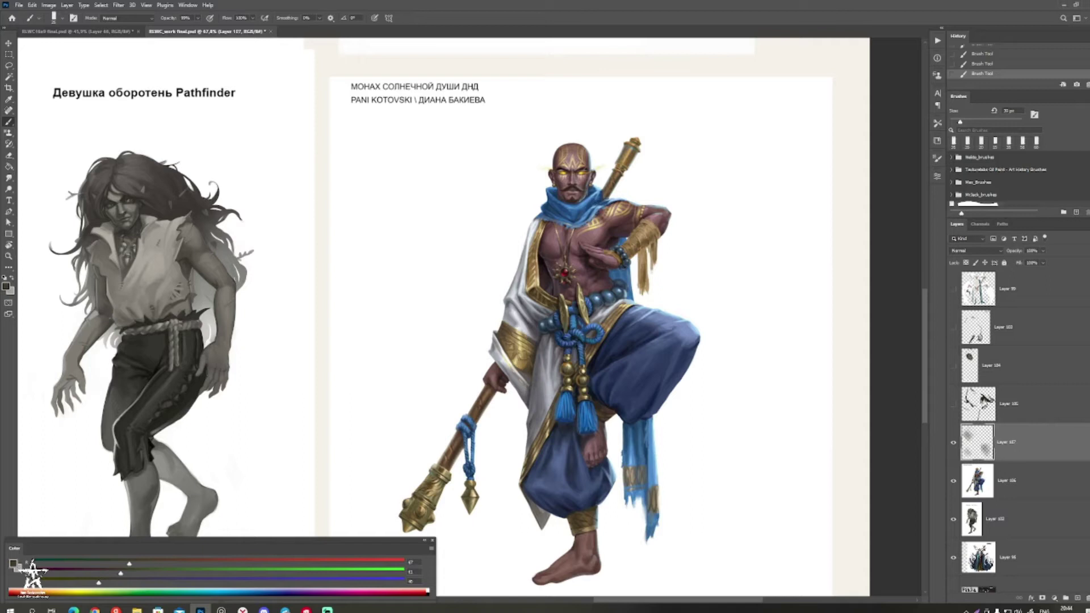
Step: Sample the dark blue of the trousers and the gold of the belt ornaments and retouch around the tassels with a smaller brush
{"action": "key", "text": "bracketleft"}
{"action": "left_click", "coordinate": [613, 377], "text": "alt"}
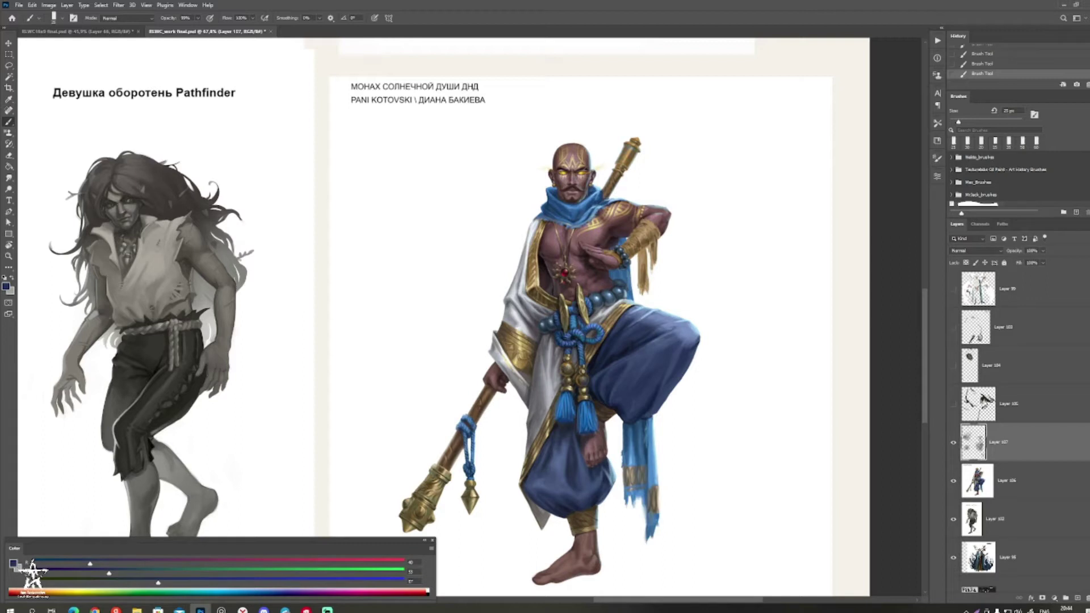
{"action": "left_click_drag", "start_coordinate": [629, 401], "coordinate": [579, 399]}
{"action": "mouse_move", "coordinate": [579, 399]}
{"action": "left_mouse_down"}
{"action": "mouse_move", "coordinate": [509, 397]}
{"action": "mouse_move", "coordinate": [589, 397]}
{"action": "left_mouse_up"}
{"action": "left_click", "coordinate": [556, 361], "text": "alt"}
{"action": "left_click", "coordinate": [552, 363], "text": "alt"}
{"action": "left_click", "coordinate": [549, 367]}
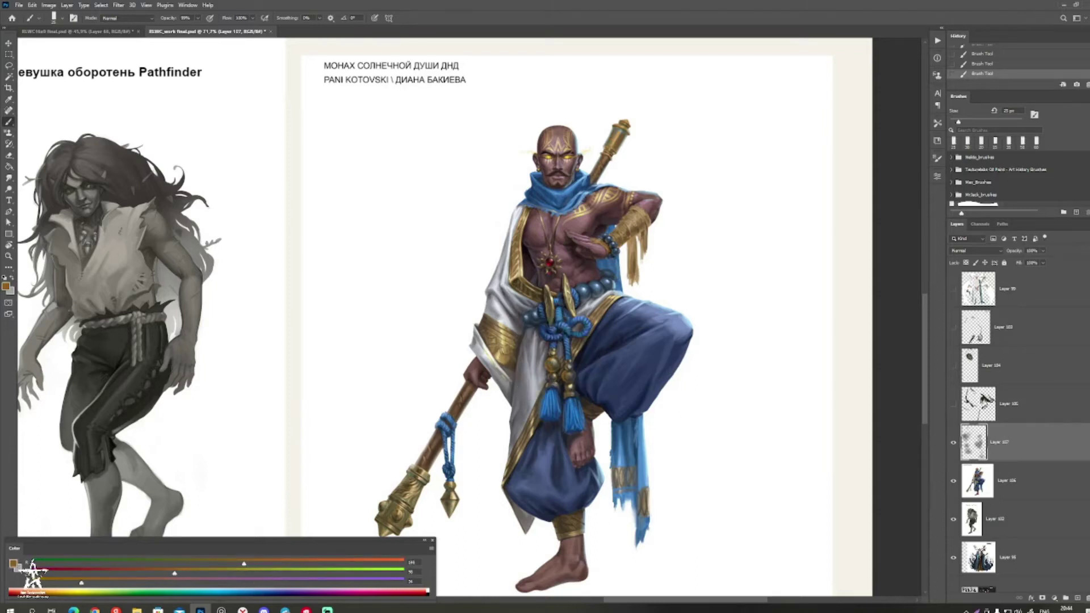
Step: Touch up the upper chest beside the robe's gold trim with a smaller brush and sampled skin tones
{"action": "scroll", "coordinate": [571, 306], "scroll_direction": "down", "scroll_amount": 3}
{"action": "left_click_drag", "start_coordinate": [597, 340], "coordinate": [639, 340]}
{"action": "scroll", "coordinate": [712, 143], "scroll_direction": "up", "scroll_amount": 3}
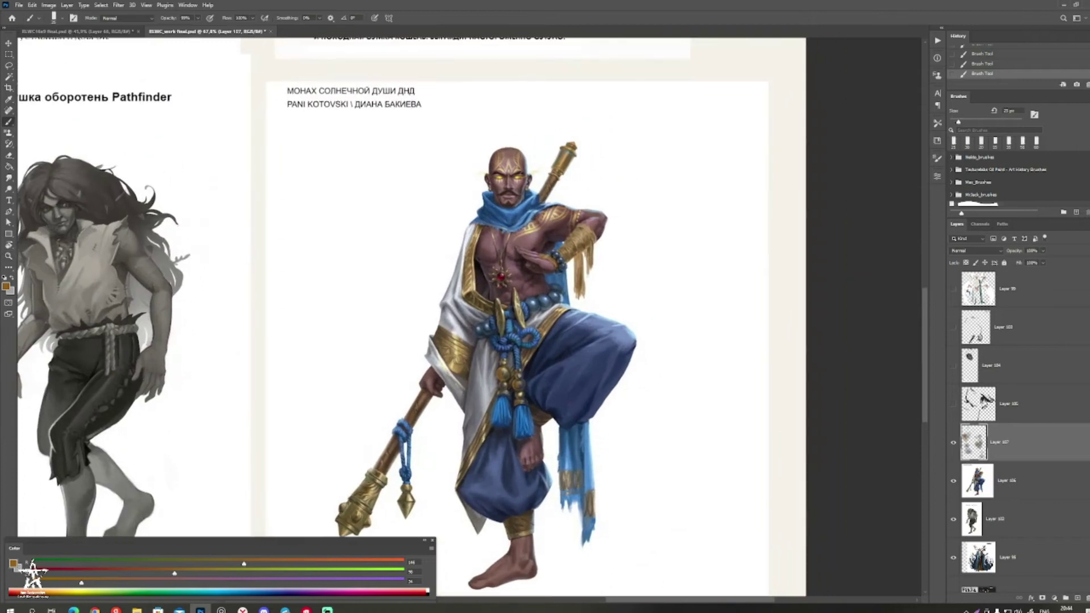
{"action": "mouse_move", "coordinate": [545, 318]}
{"action": "left_mouse_down"}
{"action": "mouse_move", "coordinate": [484, 343]}
{"action": "mouse_move", "coordinate": [485, 329]}
{"action": "mouse_move", "coordinate": [620, 336]}
{"action": "left_mouse_up"}
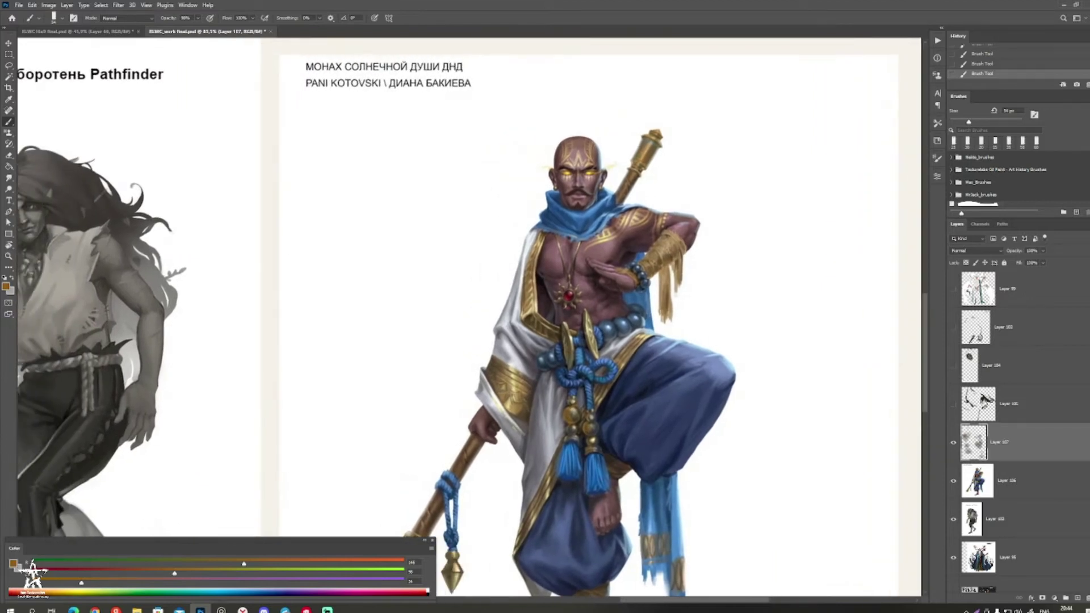
{"action": "left_click_drag", "start_coordinate": [596, 256], "coordinate": [565, 255]}
{"action": "left_click_drag", "start_coordinate": [564, 255], "coordinate": [607, 302]}
{"action": "left_click", "coordinate": [465, 287], "text": "alt"}
{"action": "key", "text": "bracketleft"}
{"action": "key", "text": "bracketleft"}
{"action": "left_click_drag", "start_coordinate": [464, 284], "coordinate": [479, 311]}
{"action": "left_click", "coordinate": [476, 298], "text": "alt"}
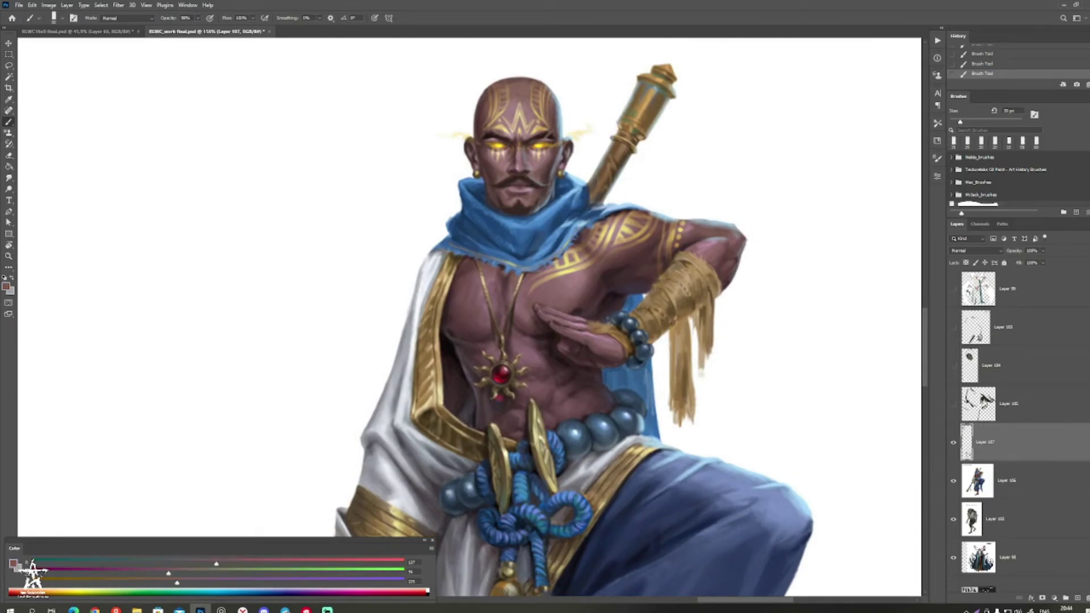
Step: Retouch the centre of the monk's chest with sampled skin tones and pick up a muted pink for sketching
{"action": "left_click", "coordinate": [490, 281], "text": "alt"}
{"action": "key", "text": "bracketleft"}
{"action": "left_click", "coordinate": [521, 313], "text": "alt"}
{"action": "left_click_drag", "start_coordinate": [519, 300], "coordinate": [523, 315]}
{"action": "left_click", "coordinate": [522, 305], "text": "alt"}
{"action": "left_click", "coordinate": [522, 300], "text": "alt"}
{"action": "left_click", "coordinate": [566, 295], "text": "alt"}
{"action": "key", "text": "z"}
{"action": "mouse_move", "coordinate": [437, 341]}
{"action": "left_mouse_down"}
{"action": "mouse_move", "coordinate": [369, 340]}
{"action": "mouse_move", "coordinate": [389, 341]}
{"action": "left_mouse_up"}
{"action": "key", "text": "b"}
{"action": "left_click", "coordinate": [515, 333], "text": "alt"}
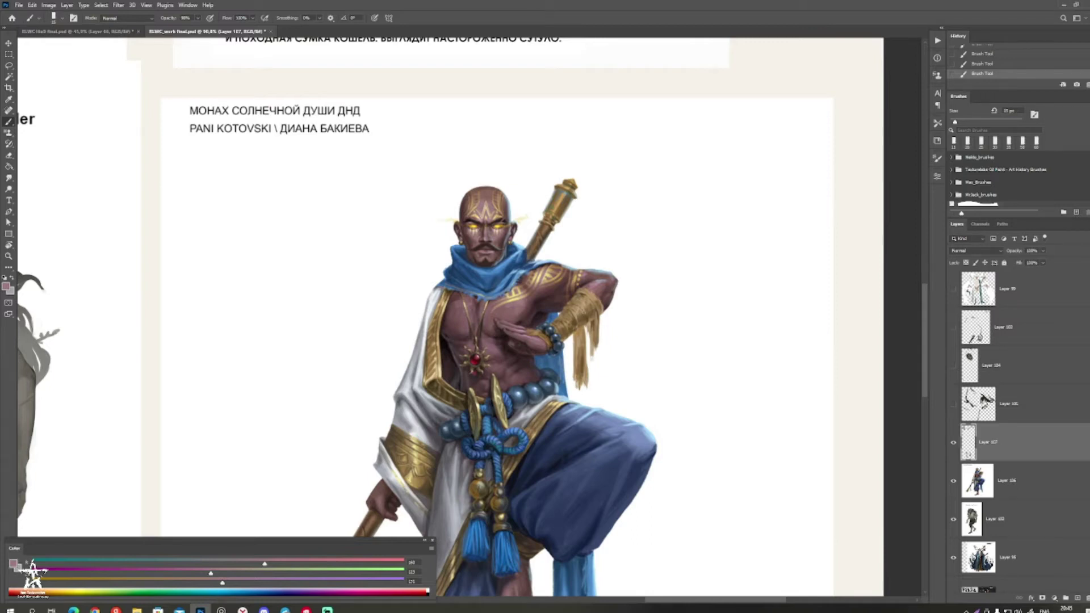
Step: Try out short guide strokes across the monk's raised arm, shoulder and elbow, and undo them
{"action": "mouse_move", "coordinate": [556, 335]}
{"action": "left_mouse_down"}
{"action": "mouse_move", "coordinate": [648, 295]}
{"action": "mouse_move", "coordinate": [616, 284]}
{"action": "left_mouse_up"}
{"action": "key", "text": "ctrl+z"}
{"action": "left_click_drag", "start_coordinate": [538, 289], "coordinate": [536, 310]}
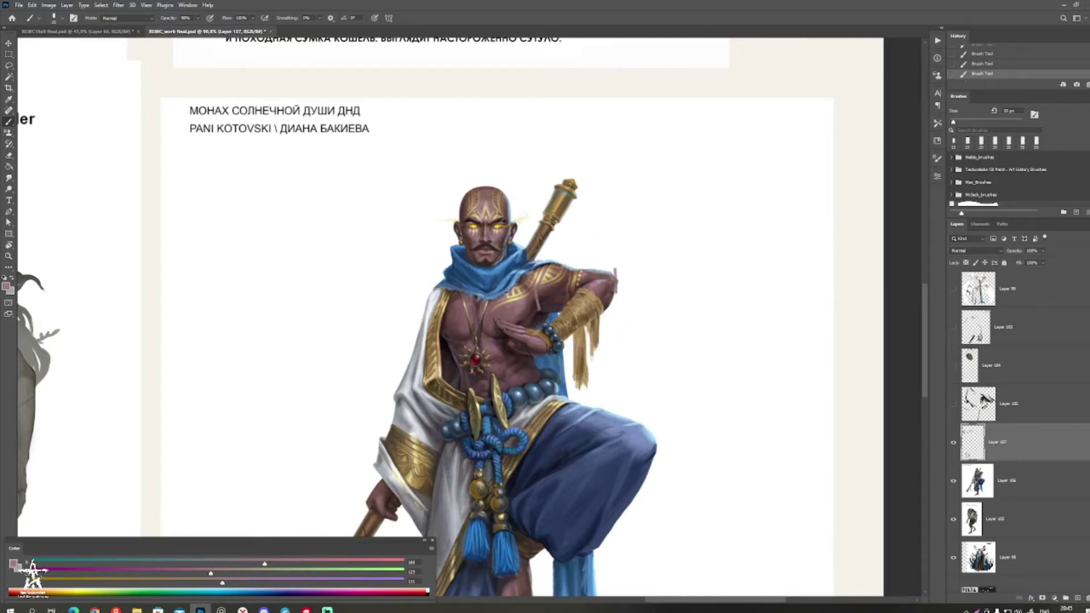
{"action": "key", "text": "ctrl+z"}
{"action": "key", "text": "ctrl+z"}
{"action": "left_click_drag", "start_coordinate": [546, 326], "coordinate": [560, 344]}
{"action": "key", "text": "ctrl+z"}
{"action": "key", "text": "ctrl+z"}
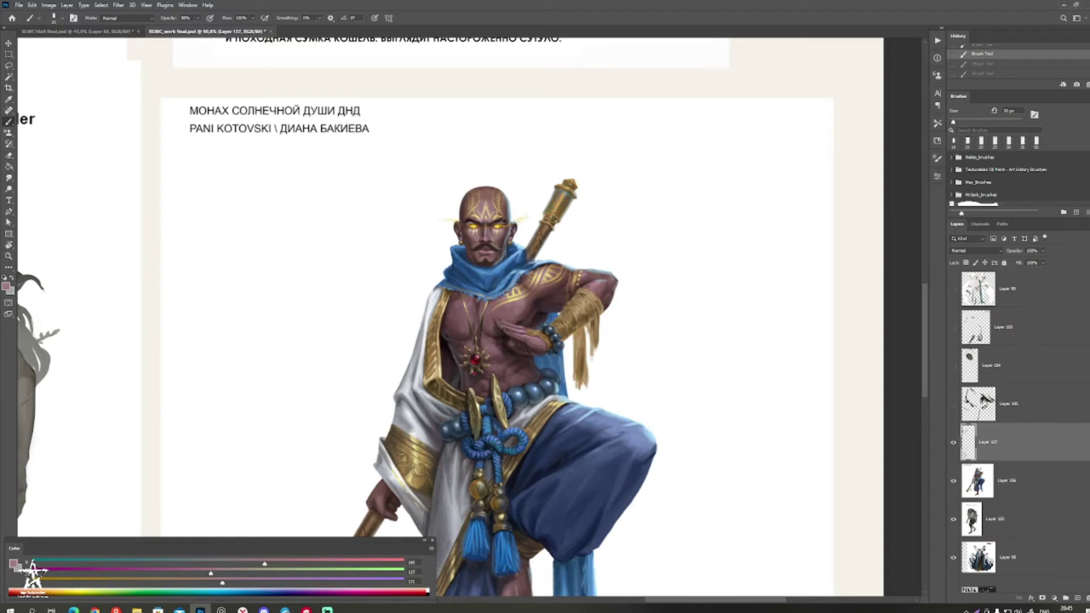
Step: Try sketching simplified upper arm and forearm blocks directly beside the monk's elbow, and remove them again
{"action": "mouse_move", "coordinate": [637, 283]}
{"action": "left_mouse_down"}
{"action": "mouse_move", "coordinate": [621, 304]}
{"action": "mouse_move", "coordinate": [651, 295]}
{"action": "mouse_move", "coordinate": [623, 311]}
{"action": "left_mouse_up"}
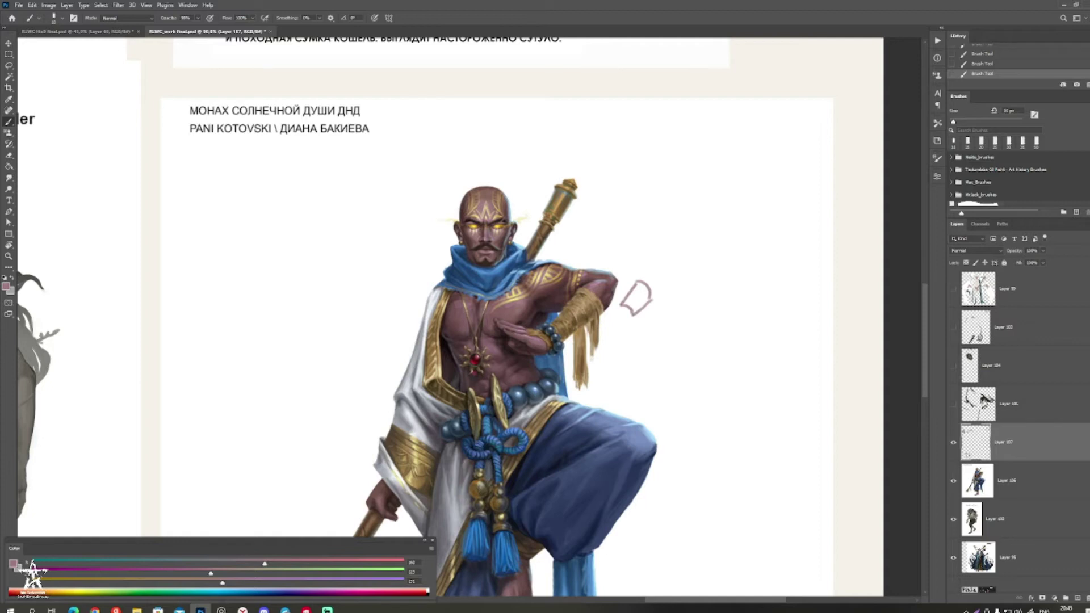
{"action": "left_click_drag", "start_coordinate": [620, 272], "coordinate": [656, 285]}
{"action": "mouse_move", "coordinate": [657, 271]}
{"action": "left_mouse_down"}
{"action": "mouse_move", "coordinate": [656, 285]}
{"action": "mouse_move", "coordinate": [656, 270]}
{"action": "left_mouse_up"}
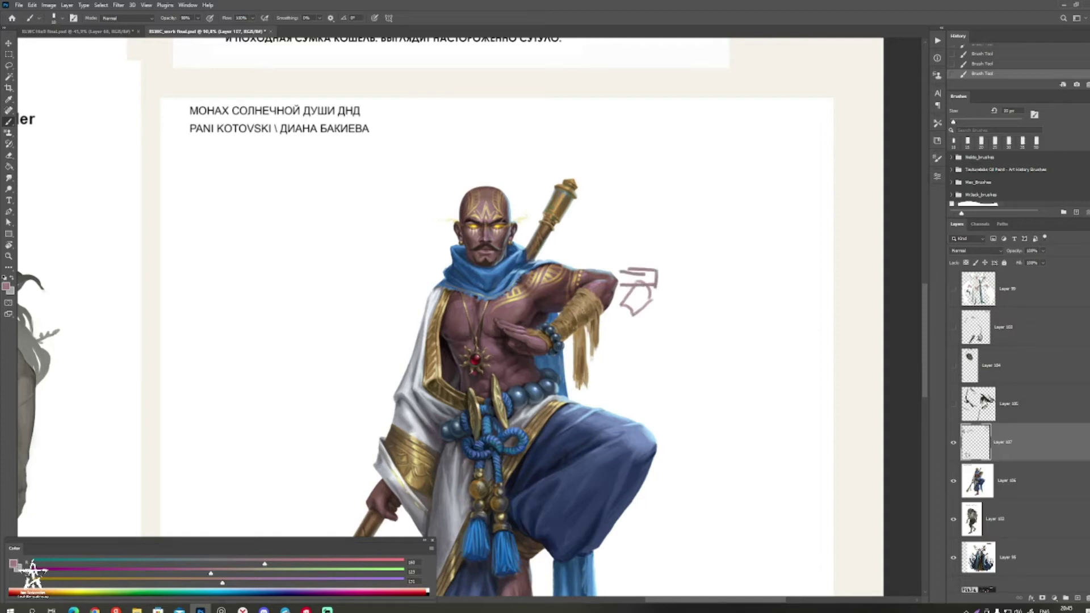
{"action": "key", "text": "ctrl+z"}
{"action": "key", "text": "ctrl+z"}
{"action": "key", "text": "ctrl+z"}
{"action": "key", "text": "ctrl+z"}
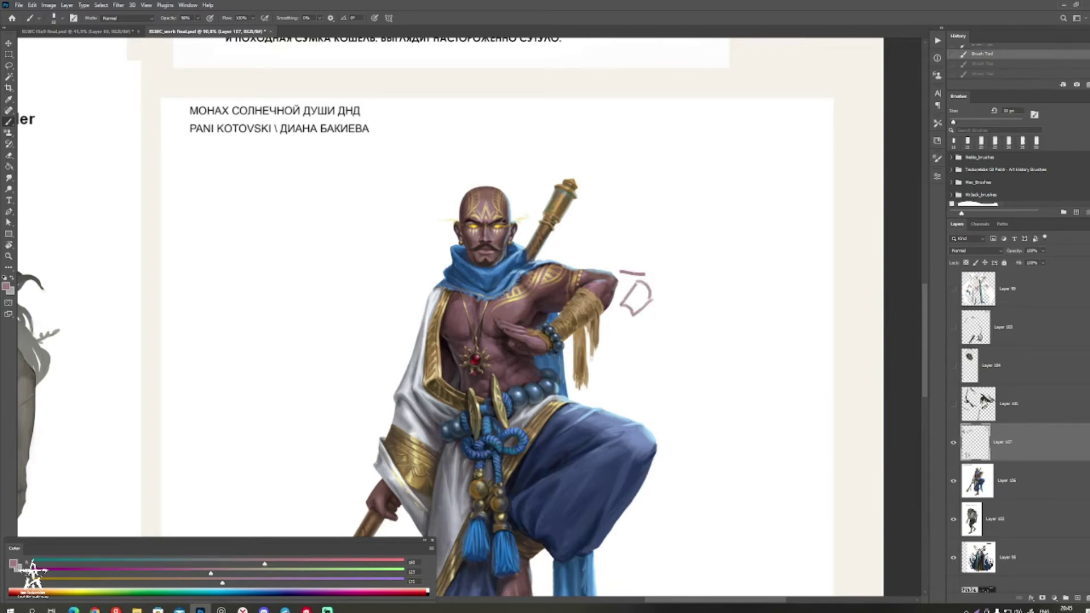
{"action": "key", "text": "ctrl+z"}
{"action": "key", "text": "e"}
{"action": "mouse_move", "coordinate": [649, 287]}
{"action": "left_mouse_down"}
{"action": "mouse_move", "coordinate": [629, 309]}
{"action": "mouse_move", "coordinate": [623, 290]}
{"action": "mouse_move", "coordinate": [686, 271]}
{"action": "mouse_move", "coordinate": [680, 292]}
{"action": "mouse_move", "coordinate": [700, 284]}
{"action": "mouse_move", "coordinate": [709, 307]}
{"action": "left_mouse_up"}
Step: Sketch a small construction diagram of the bent arm as simple block forms in the empty space beside the monk's elbow
{"action": "key", "text": "b"}
{"action": "left_click_drag", "start_coordinate": [676, 311], "coordinate": [706, 304]}
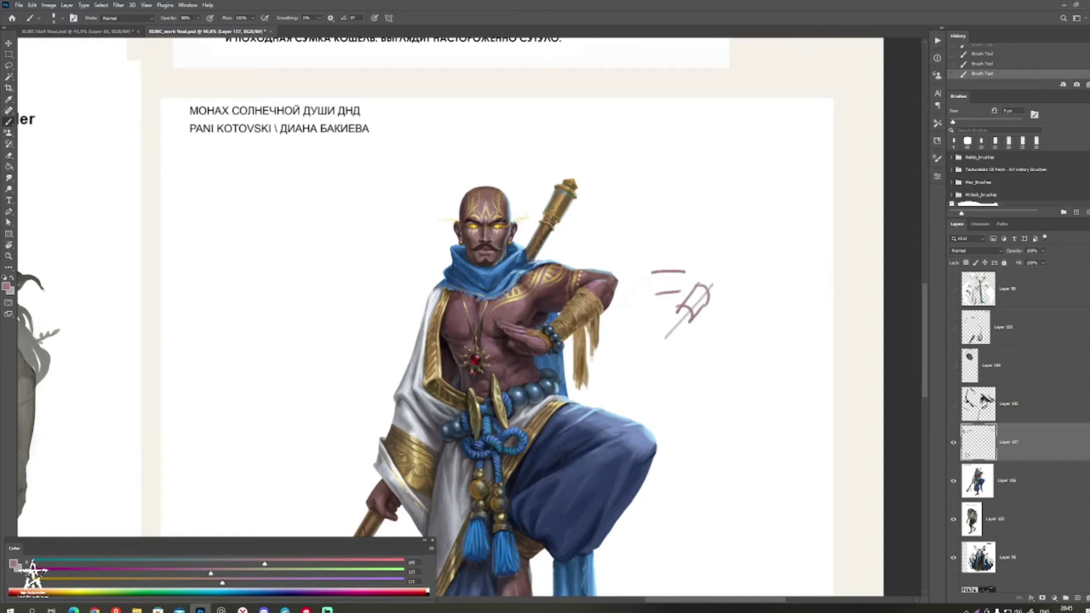
{"action": "key", "text": "ctrl+z"}
{"action": "mouse_move", "coordinate": [652, 272]}
{"action": "left_mouse_down"}
{"action": "mouse_move", "coordinate": [654, 296]}
{"action": "mouse_move", "coordinate": [711, 282]}
{"action": "left_mouse_up"}
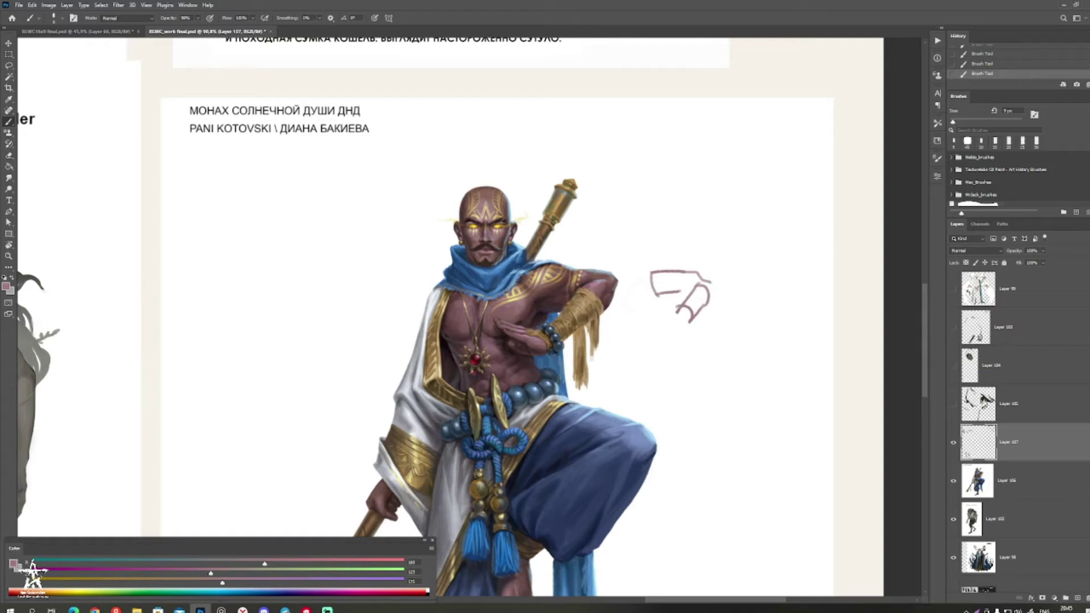
{"action": "left_click_drag", "start_coordinate": [680, 293], "coordinate": [712, 291]}
{"action": "left_click_drag", "start_coordinate": [654, 272], "coordinate": [655, 291]}
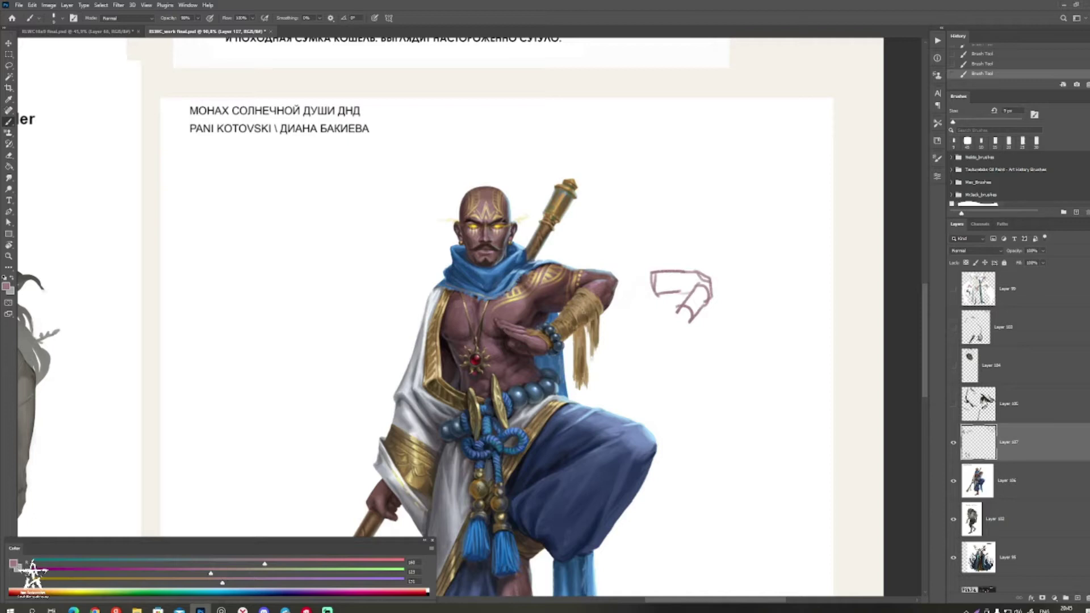
{"action": "mouse_move", "coordinate": [665, 318]}
{"action": "left_mouse_down"}
{"action": "mouse_move", "coordinate": [640, 299]}
{"action": "mouse_move", "coordinate": [670, 307]}
{"action": "left_mouse_up"}
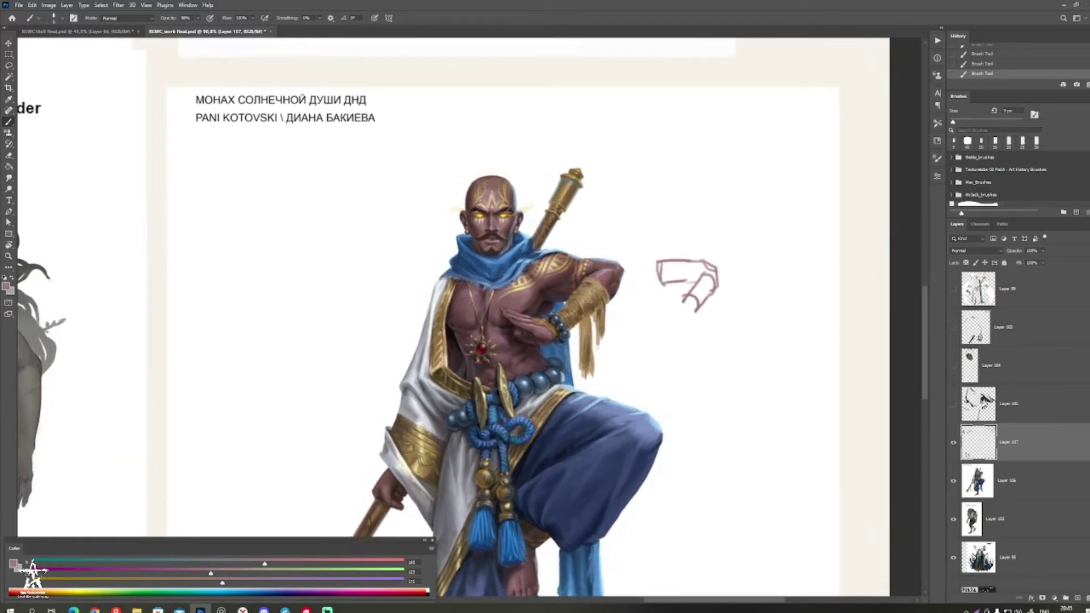
{"action": "mouse_move", "coordinate": [661, 269]}
{"action": "left_mouse_down"}
{"action": "mouse_move", "coordinate": [691, 282]}
{"action": "mouse_move", "coordinate": [709, 272]}
{"action": "mouse_move", "coordinate": [713, 281]}
{"action": "mouse_move", "coordinate": [689, 253]}
{"action": "left_mouse_up"}
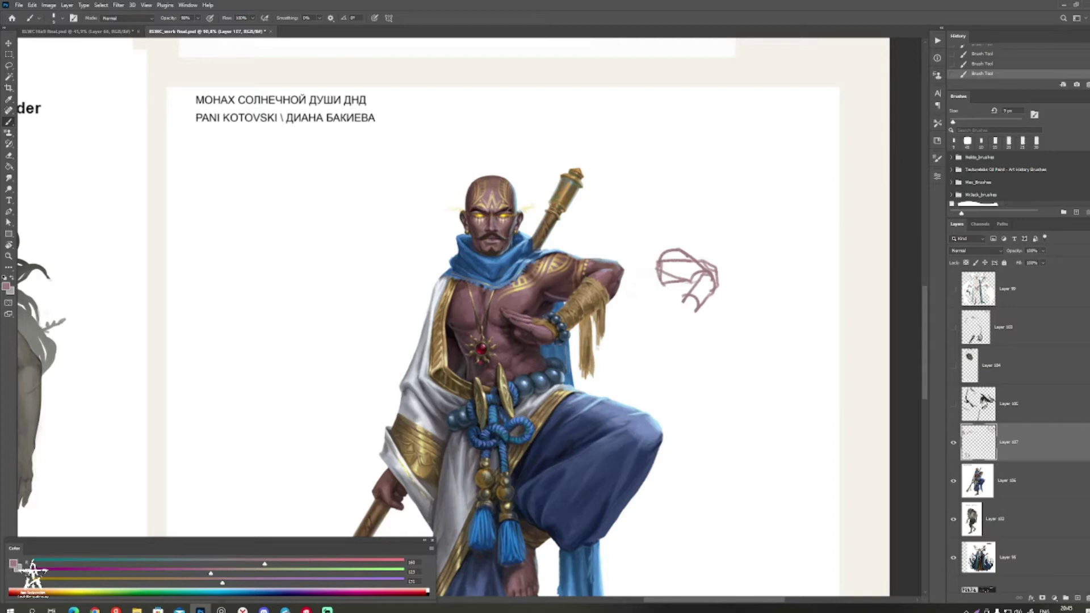
Step: Paint white over the upper contour of the raised arm with a larger brush to lower its outline
{"action": "left_click", "coordinate": [633, 284], "text": "alt"}
{"action": "key", "text": "bracketright"}
{"action": "key", "text": "bracketright"}
{"action": "key", "text": "bracketright"}
{"action": "left_click_drag", "start_coordinate": [568, 255], "coordinate": [623, 275]}
{"action": "left_click", "coordinate": [555, 289], "text": "alt"}
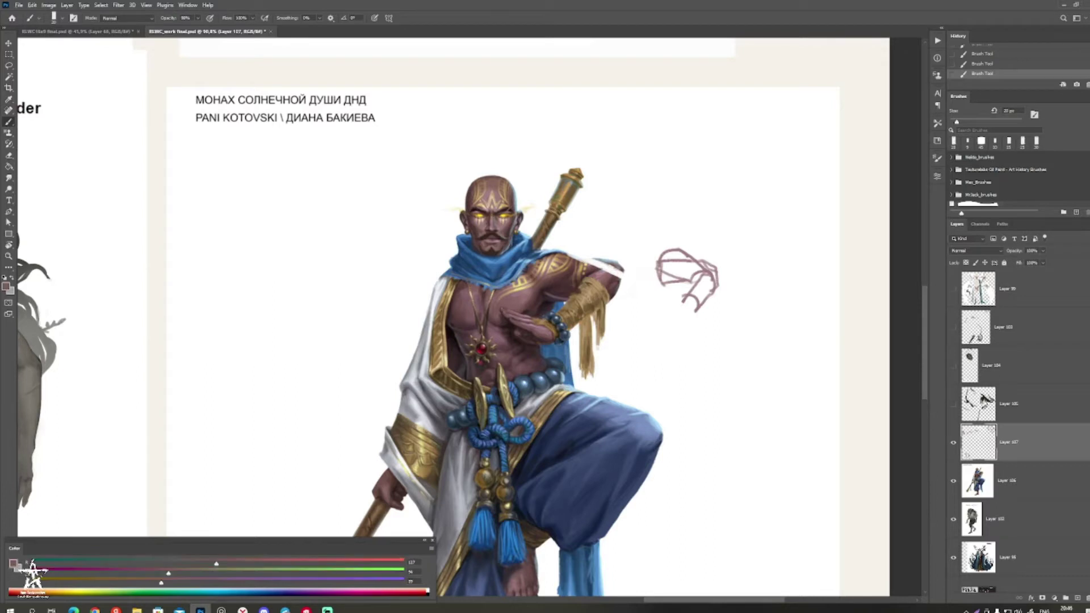
Step: Repaint the underside of the raised upper arm and the inner elbow with sampled skin tones
{"action": "left_click", "coordinate": [608, 278], "text": "alt"}
{"action": "left_click", "coordinate": [559, 296], "text": "alt"}
{"action": "key", "text": "["}
{"action": "left_click", "coordinate": [560, 310], "text": "alt"}
{"action": "left_click_drag", "start_coordinate": [561, 309], "coordinate": [593, 292]}
{"action": "left_click", "coordinate": [583, 304], "text": "alt"}
{"action": "left_click", "coordinate": [594, 294], "text": "alt"}
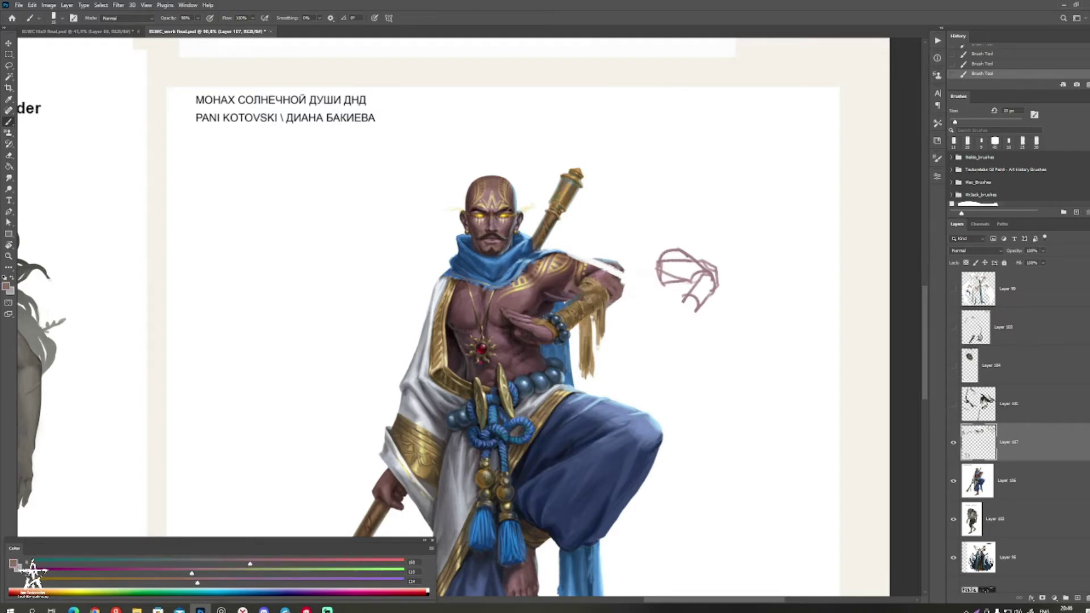
Step: Block in the raised upper arm and the elbow with sampled brown skin tones, reshaping them under the new contour
{"action": "left_click", "coordinate": [586, 267], "text": "alt"}
{"action": "left_click", "coordinate": [616, 287], "text": "alt"}
{"action": "mouse_move", "coordinate": [602, 276]}
{"action": "left_mouse_down"}
{"action": "mouse_move", "coordinate": [625, 300]}
{"action": "mouse_move", "coordinate": [609, 307]}
{"action": "mouse_move", "coordinate": [599, 284]}
{"action": "mouse_move", "coordinate": [611, 310]}
{"action": "left_mouse_up"}
{"action": "left_click", "coordinate": [590, 311], "text": "alt"}
{"action": "left_click", "coordinate": [588, 280], "text": "alt"}
{"action": "mouse_move", "coordinate": [580, 266]}
{"action": "left_mouse_down"}
{"action": "mouse_move", "coordinate": [583, 280]}
{"action": "mouse_move", "coordinate": [622, 287]}
{"action": "left_mouse_up"}
{"action": "left_click", "coordinate": [580, 272], "text": "alt"}
{"action": "key", "text": "bracketright"}
{"action": "left_click", "coordinate": [571, 282], "text": "alt"}
{"action": "left_click_drag", "start_coordinate": [601, 272], "coordinate": [630, 296]}
{"action": "mouse_move", "coordinate": [601, 283]}
{"action": "left_mouse_down"}
{"action": "mouse_move", "coordinate": [615, 297]}
{"action": "mouse_move", "coordinate": [597, 279]}
{"action": "left_mouse_up"}
{"action": "mouse_move", "coordinate": [575, 275]}
{"action": "left_mouse_down"}
{"action": "mouse_move", "coordinate": [582, 267]}
{"action": "mouse_move", "coordinate": [554, 280]}
{"action": "mouse_move", "coordinate": [583, 269]}
{"action": "mouse_move", "coordinate": [590, 287]}
{"action": "left_mouse_up"}
Step: Deepen the shading between the raised upper arm and the forearm with dark brown strokes
{"action": "key", "text": "bracketright"}
{"action": "left_click", "coordinate": [565, 274], "text": "alt"}
{"action": "mouse_move", "coordinate": [577, 286]}
{"action": "left_mouse_down"}
{"action": "mouse_move", "coordinate": [564, 292]}
{"action": "mouse_move", "coordinate": [590, 270]}
{"action": "mouse_move", "coordinate": [626, 284]}
{"action": "mouse_move", "coordinate": [624, 306]}
{"action": "left_mouse_up"}
{"action": "left_click", "coordinate": [552, 288], "text": "alt"}
{"action": "key", "text": "bracketleft"}
{"action": "key", "text": "bracketleft"}
{"action": "left_click_drag", "start_coordinate": [619, 304], "coordinate": [575, 325]}
{"action": "left_click", "coordinate": [601, 306], "text": "alt"}
Step: Clean up the outer contour above the shoulder and extend the elbow with sampled colours
{"action": "mouse_move", "coordinate": [710, 303]}
{"action": "left_mouse_down"}
{"action": "mouse_move", "coordinate": [598, 312]}
{"action": "mouse_move", "coordinate": [494, 340]}
{"action": "mouse_move", "coordinate": [613, 335]}
{"action": "left_mouse_up"}
{"action": "left_click", "coordinate": [594, 250], "text": "alt"}
{"action": "left_click_drag", "start_coordinate": [605, 254], "coordinate": [615, 244]}
{"action": "mouse_move", "coordinate": [659, 291]}
{"action": "left_mouse_down"}
{"action": "mouse_move", "coordinate": [596, 295]}
{"action": "mouse_move", "coordinate": [650, 293]}
{"action": "mouse_move", "coordinate": [629, 267]}
{"action": "left_mouse_up"}
{"action": "left_click", "coordinate": [640, 256], "text": "alt"}
{"action": "left_click", "coordinate": [623, 261], "text": "alt"}
{"action": "left_click", "coordinate": [634, 263], "text": "alt"}
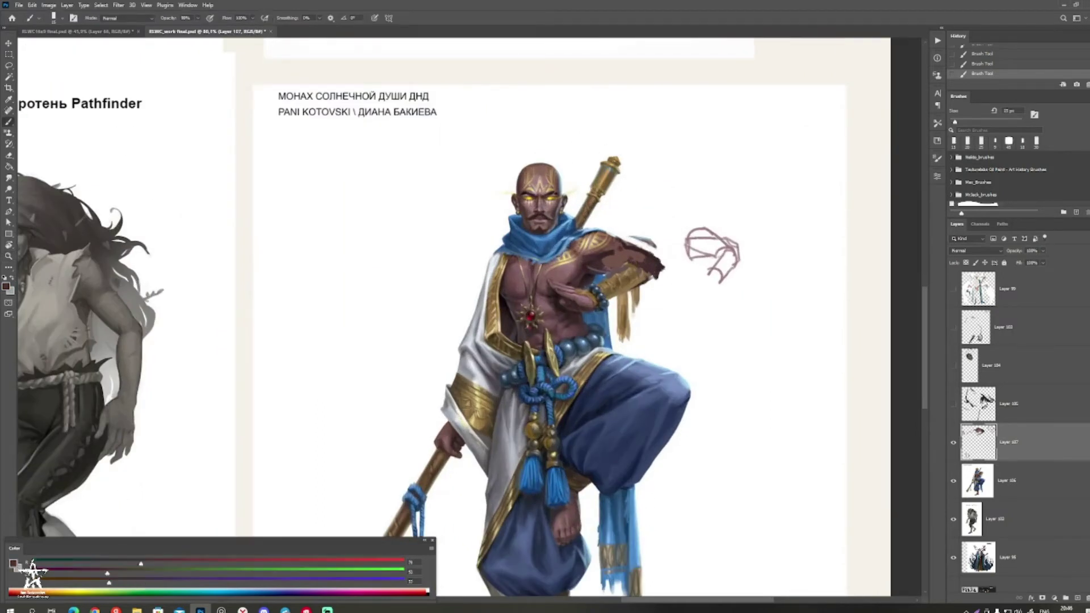
Step: Draw dark contour lines over the raised arm and around the forearm wrap to define the muscle forms
{"action": "left_click", "coordinate": [631, 260], "text": "alt"}
{"action": "left_click", "coordinate": [635, 263], "text": "alt"}
{"action": "mouse_move", "coordinate": [633, 263]}
{"action": "left_mouse_down"}
{"action": "mouse_move", "coordinate": [640, 281]}
{"action": "mouse_move", "coordinate": [627, 268]}
{"action": "mouse_move", "coordinate": [634, 286]}
{"action": "mouse_move", "coordinate": [610, 299]}
{"action": "left_mouse_up"}
{"action": "left_click", "coordinate": [633, 264], "text": "alt"}
{"action": "left_click", "coordinate": [637, 267], "text": "alt"}
{"action": "left_click", "coordinate": [639, 263], "text": "alt"}
{"action": "left_click", "coordinate": [657, 272], "text": "alt"}
{"action": "mouse_move", "coordinate": [654, 278]}
{"action": "left_mouse_down"}
{"action": "mouse_move", "coordinate": [614, 297]}
{"action": "mouse_move", "coordinate": [634, 261]}
{"action": "mouse_move", "coordinate": [626, 264]}
{"action": "left_mouse_up"}
{"action": "left_click", "coordinate": [644, 257], "text": "alt"}
Step: Trim the outer edge of the monk's elbow with white
{"action": "key", "text": "x"}
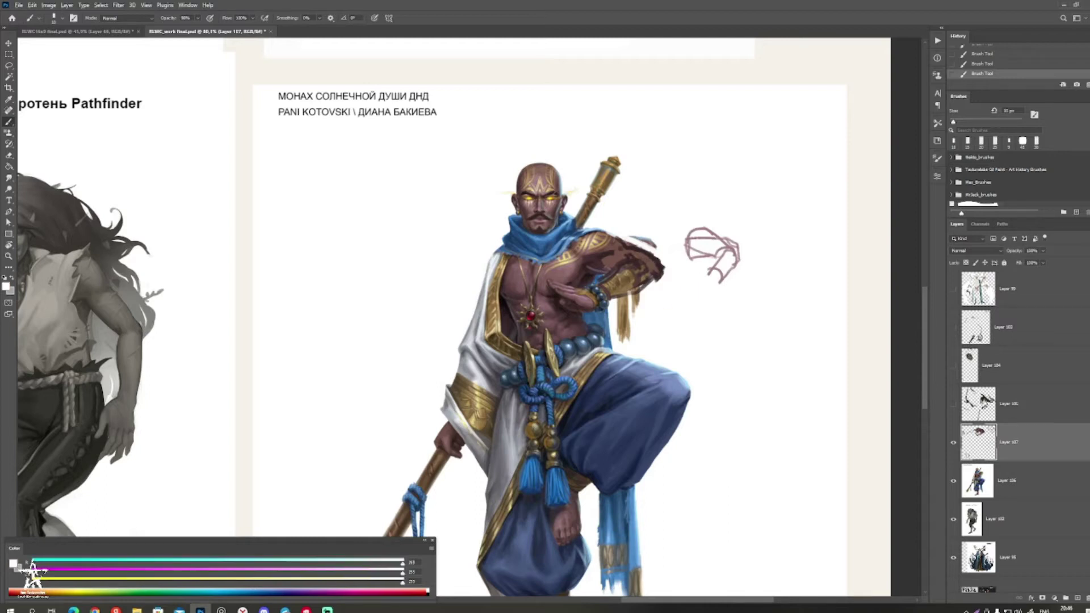
{"action": "left_click_drag", "start_coordinate": [665, 266], "coordinate": [656, 283]}
{"action": "left_click_drag", "start_coordinate": [660, 200], "coordinate": [684, 223]}
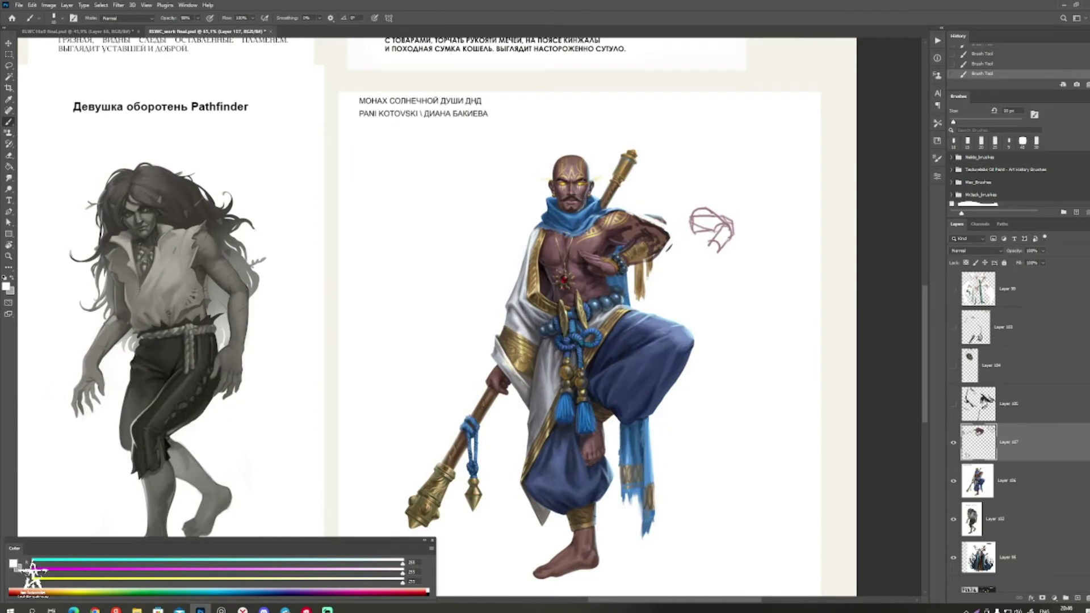
Step: Add dark lines to the forearm and reinforce the arm diagram with curved forms for the elbow, forearm and hand
{"action": "key", "text": "x"}
{"action": "mouse_move", "coordinate": [653, 223]}
{"action": "left_mouse_down"}
{"action": "mouse_move", "coordinate": [629, 241]}
{"action": "mouse_move", "coordinate": [639, 266]}
{"action": "mouse_move", "coordinate": [624, 268]}
{"action": "left_mouse_up"}
{"action": "left_click_drag", "start_coordinate": [688, 221], "coordinate": [724, 235]}
{"action": "mouse_move", "coordinate": [697, 210]}
{"action": "left_mouse_down"}
{"action": "mouse_move", "coordinate": [693, 222]}
{"action": "mouse_move", "coordinate": [716, 209]}
{"action": "mouse_move", "coordinate": [705, 248]}
{"action": "left_mouse_up"}
{"action": "mouse_move", "coordinate": [717, 236]}
{"action": "left_mouse_down"}
{"action": "mouse_move", "coordinate": [710, 254]}
{"action": "mouse_move", "coordinate": [706, 246]}
{"action": "mouse_move", "coordinate": [726, 238]}
{"action": "left_mouse_up"}
{"action": "mouse_move", "coordinate": [725, 231]}
{"action": "left_mouse_down"}
{"action": "mouse_move", "coordinate": [702, 255]}
{"action": "mouse_move", "coordinate": [686, 244]}
{"action": "mouse_move", "coordinate": [711, 251]}
{"action": "mouse_move", "coordinate": [684, 245]}
{"action": "mouse_move", "coordinate": [686, 233]}
{"action": "mouse_move", "coordinate": [612, 218]}
{"action": "mouse_move", "coordinate": [624, 239]}
{"action": "left_mouse_up"}
{"action": "left_click_drag", "start_coordinate": [509, 171], "coordinate": [592, 215]}
Step: Reduce the brush to 7 px and sample a pale skin tone from the monk's face
{"action": "left_click", "coordinate": [833, 295], "text": "alt"}
{"action": "key", "text": "["}
{"action": "key", "text": "["}
{"action": "key", "text": "x"}
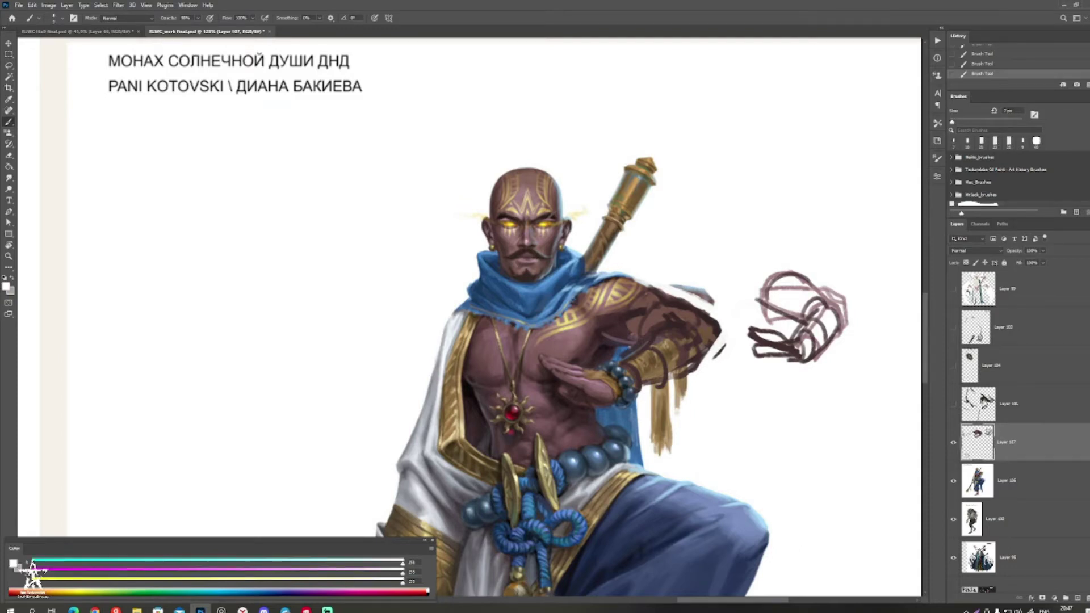
{"action": "key", "text": "x"}
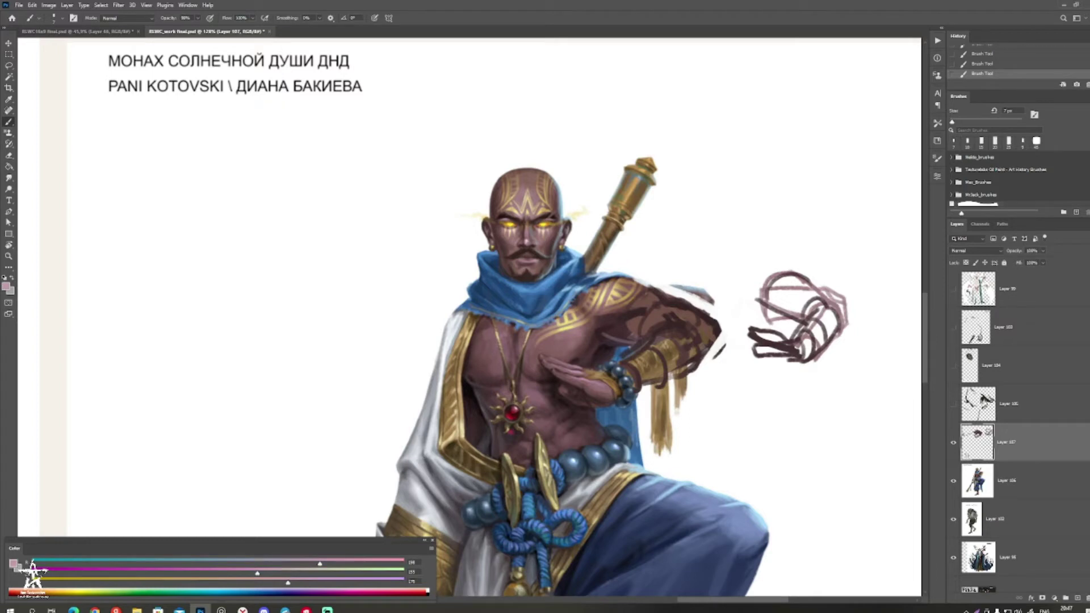
{"action": "left_click", "coordinate": [525, 240], "text": "alt"}
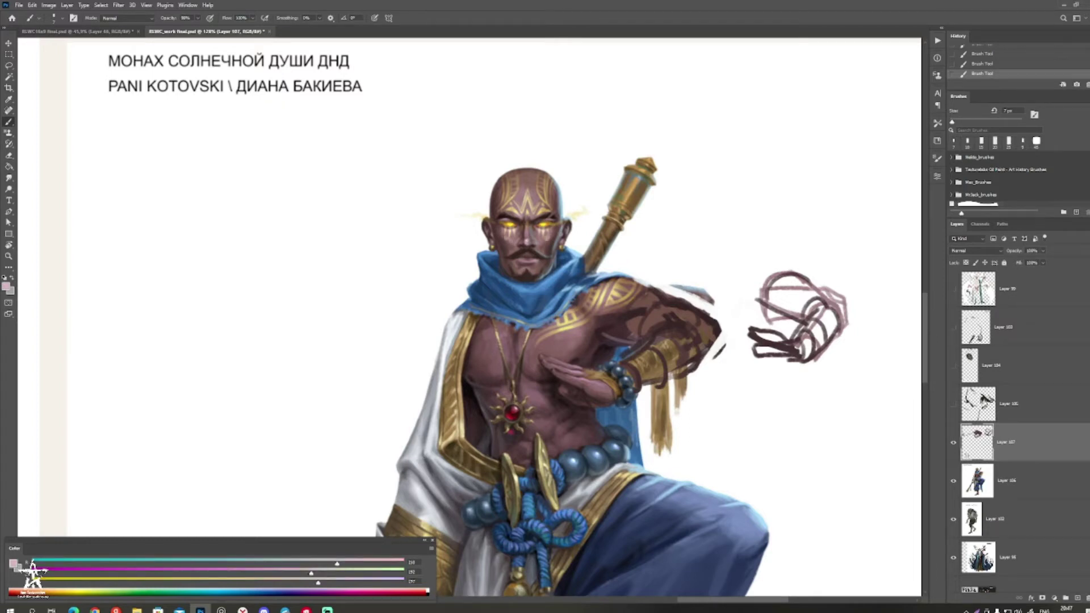
Step: Toggle the correction layer's visibility to compare the repainted arm with the original figure, and leave the layer shown
{"action": "key", "text": "z"}
{"action": "left_click_drag", "start_coordinate": [582, 239], "coordinate": [545, 239]}
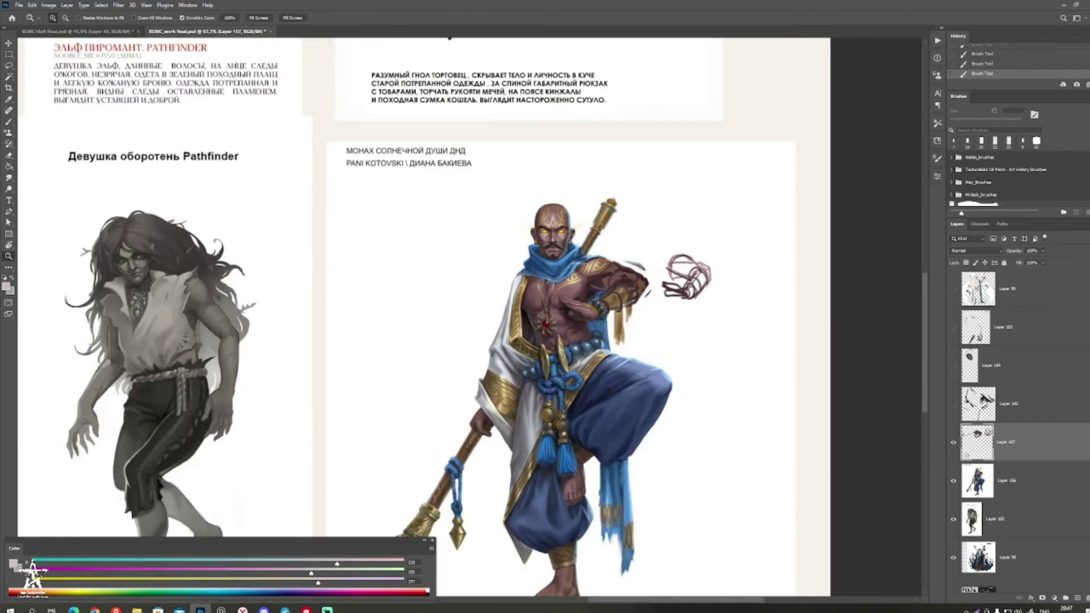
{"action": "left_click", "coordinate": [954, 442]}
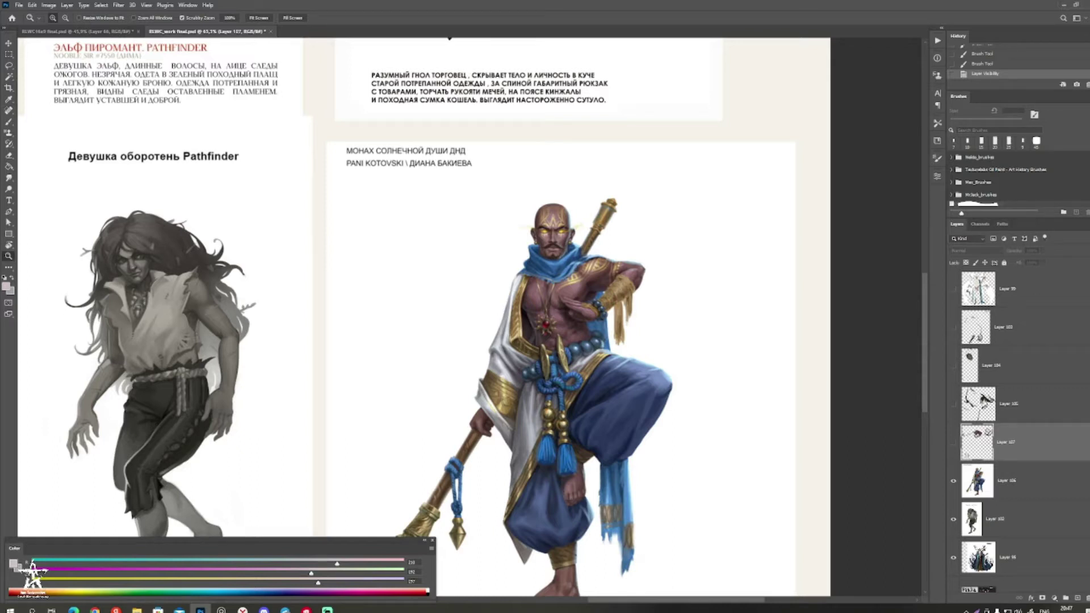
{"action": "left_click", "coordinate": [953, 443]}
{"action": "left_click", "coordinate": [953, 443]}
{"action": "left_click_drag", "start_coordinate": [556, 443], "coordinate": [670, 442]}
{"action": "left_click_drag", "start_coordinate": [586, 301], "coordinate": [472, 301]}
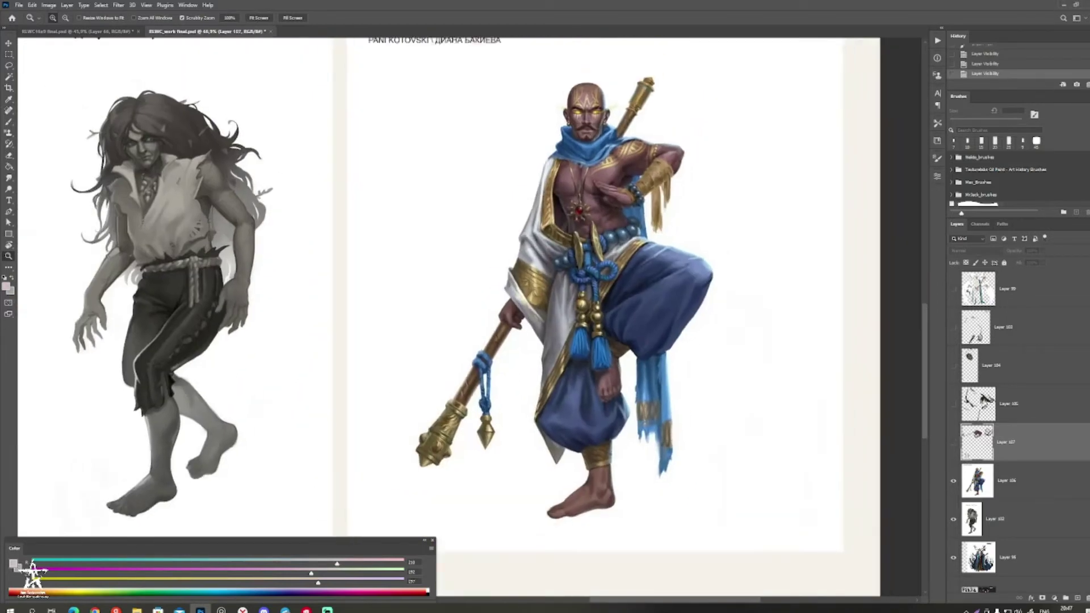
{"action": "left_click_drag", "start_coordinate": [599, 117], "coordinate": [684, 117]}
{"action": "left_click_drag", "start_coordinate": [511, 329], "coordinate": [443, 329]}
{"action": "left_click_drag", "start_coordinate": [516, 233], "coordinate": [596, 233]}
{"action": "left_click_drag", "start_coordinate": [528, 336], "coordinate": [471, 336]}
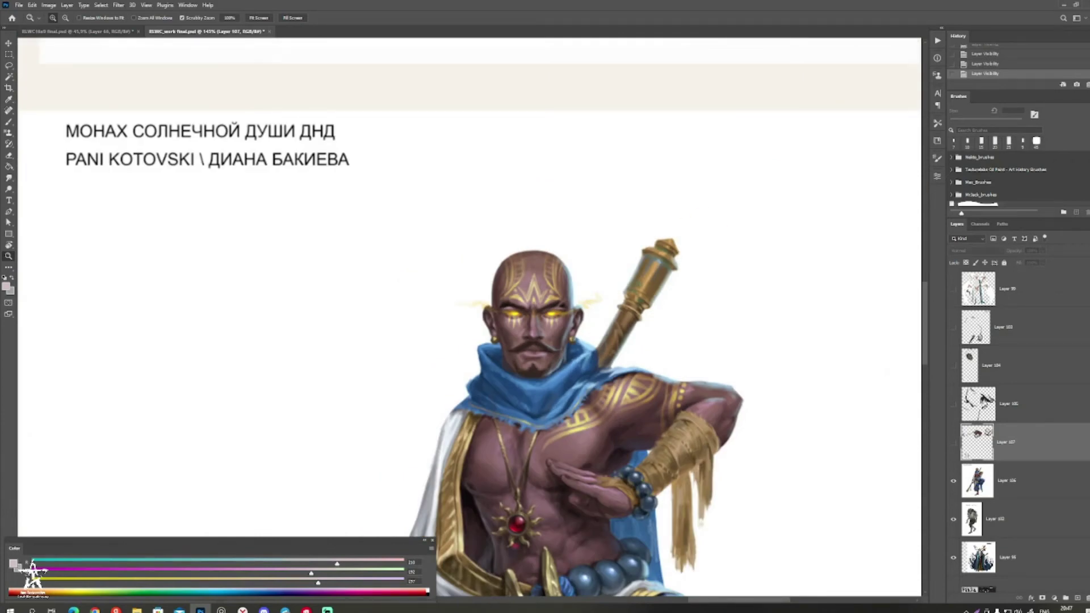
{"action": "key", "text": "ctrl+comma"}
Step: Touch up the lower face around the moustache with a smaller brush and sampled dark tones
{"action": "key", "text": "b"}
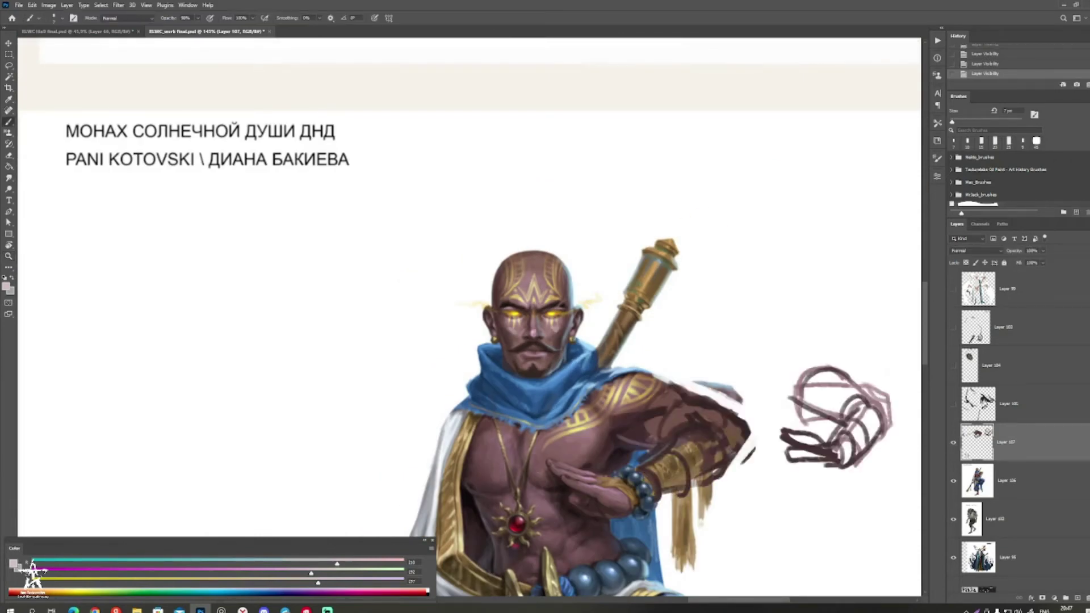
{"action": "left_click", "coordinate": [625, 284], "text": "alt"}
{"action": "key", "text": "bracketleft"}
{"action": "mouse_move", "coordinate": [575, 339]}
{"action": "left_mouse_down"}
{"action": "mouse_move", "coordinate": [551, 346]}
{"action": "mouse_move", "coordinate": [556, 368]}
{"action": "left_mouse_up"}
{"action": "left_click", "coordinate": [555, 361], "text": "alt"}
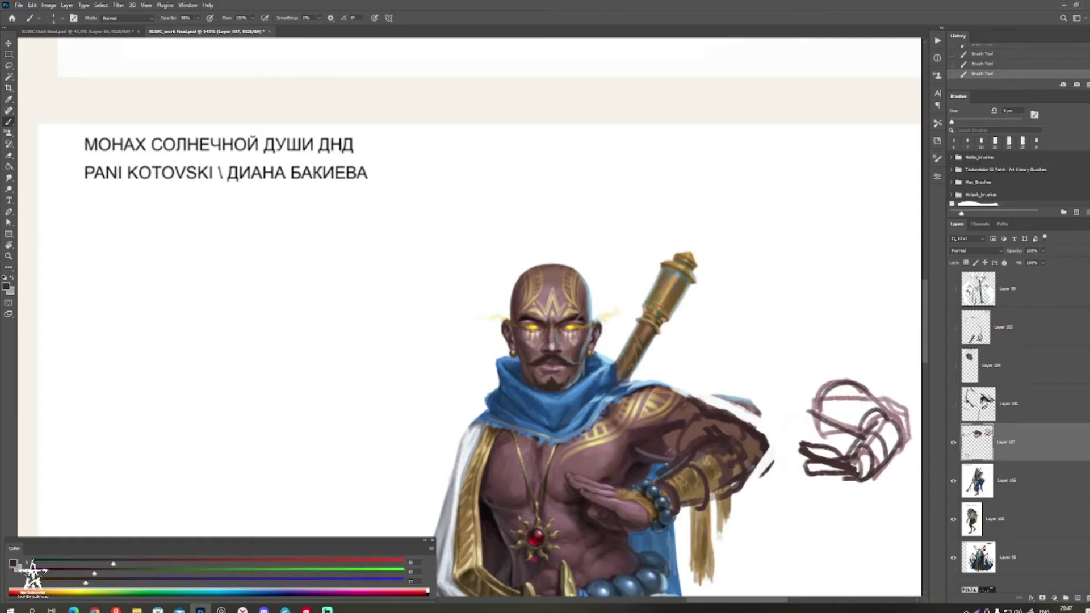
Step: Retouch the monk's inner brow beside the nose bridge with brown and dark tones sampled from the figure
{"action": "key", "text": "ctrl+space"}
{"action": "left_click_drag", "start_coordinate": [591, 274], "coordinate": [523, 279]}
{"action": "left_click_drag", "start_coordinate": [616, 329], "coordinate": [664, 329]}
{"action": "mouse_move", "coordinate": [638, 270]}
{"action": "left_mouse_down"}
{"action": "mouse_move", "coordinate": [568, 272]}
{"action": "mouse_move", "coordinate": [721, 286]}
{"action": "mouse_move", "coordinate": [626, 324]}
{"action": "left_mouse_up"}
{"action": "left_click", "coordinate": [689, 263], "text": "alt"}
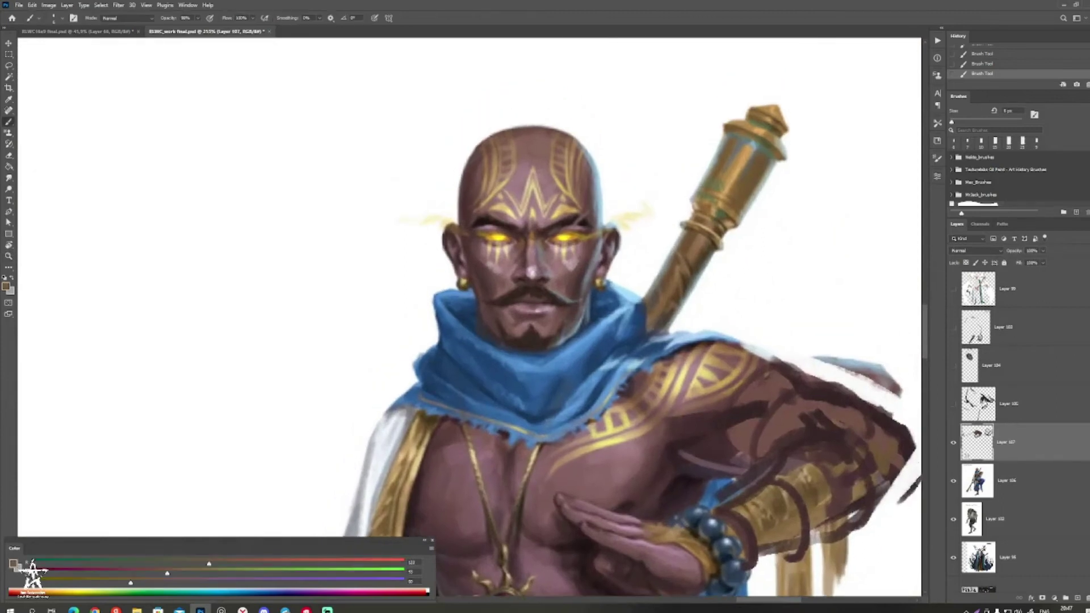
{"action": "left_click", "coordinate": [569, 219], "text": "alt"}
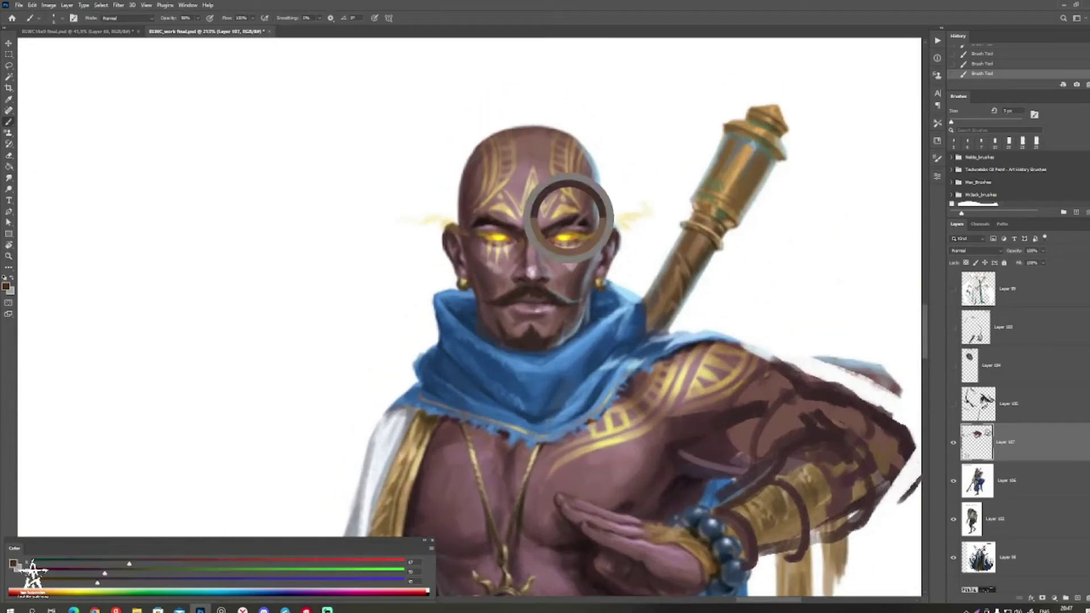
{"action": "left_click", "coordinate": [534, 245], "text": "alt"}
{"action": "key", "text": "]"}
{"action": "left_click_drag", "start_coordinate": [543, 237], "coordinate": [552, 231]}
{"action": "key", "text": "ctrl+z"}
{"action": "key", "text": "ctrl+z"}
{"action": "left_click", "coordinate": [552, 229], "text": "alt"}
{"action": "key", "text": "]"}
{"action": "key", "text": "]"}
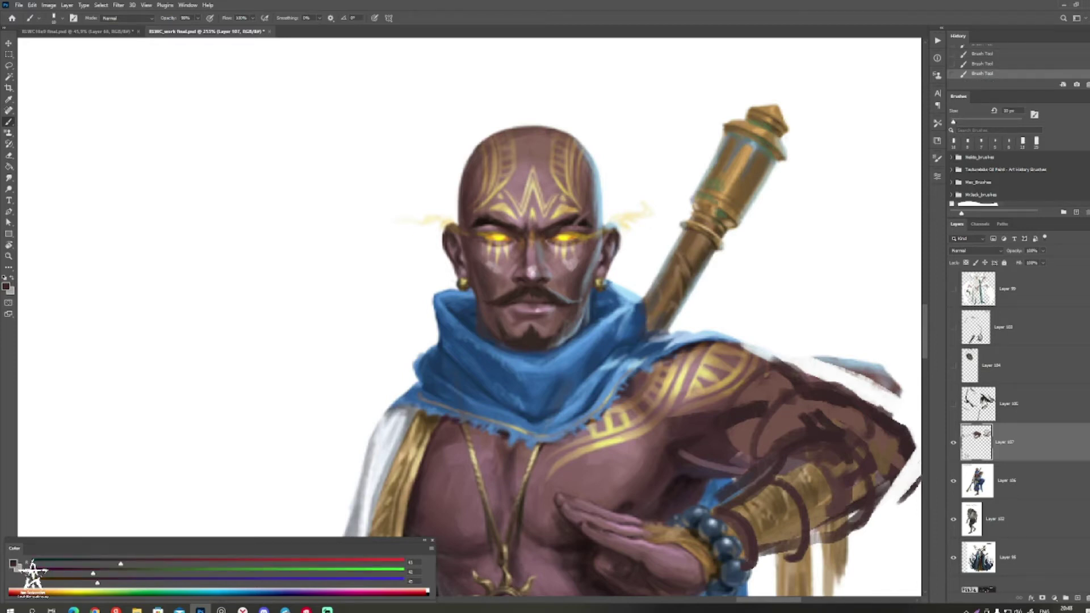
Step: Reduce the brush to 8 px and compare the latest face stroke by undoing and redoing it
{"action": "key", "text": "bracketleft"}
{"action": "key", "text": "bracketleft"}
{"action": "key", "text": "bracketleft"}
{"action": "key", "text": "bracketleft"}
{"action": "key", "text": "bracketleft"}
{"action": "key", "text": "bracketleft"}
{"action": "key", "text": "bracketleft"}
{"action": "key", "text": "z"}
{"action": "left_click_drag", "start_coordinate": [603, 300], "coordinate": [491, 301]}
{"action": "mouse_move", "coordinate": [586, 288]}
{"action": "left_mouse_down"}
{"action": "mouse_move", "coordinate": [699, 288]}
{"action": "mouse_move", "coordinate": [532, 297]}
{"action": "left_mouse_up"}
{"action": "key", "text": "b"}
{"action": "key", "text": "z"}
{"action": "left_click_drag", "start_coordinate": [532, 296], "coordinate": [472, 241]}
{"action": "left_click_drag", "start_coordinate": [569, 243], "coordinate": [644, 243]}
{"action": "key", "text": "b"}
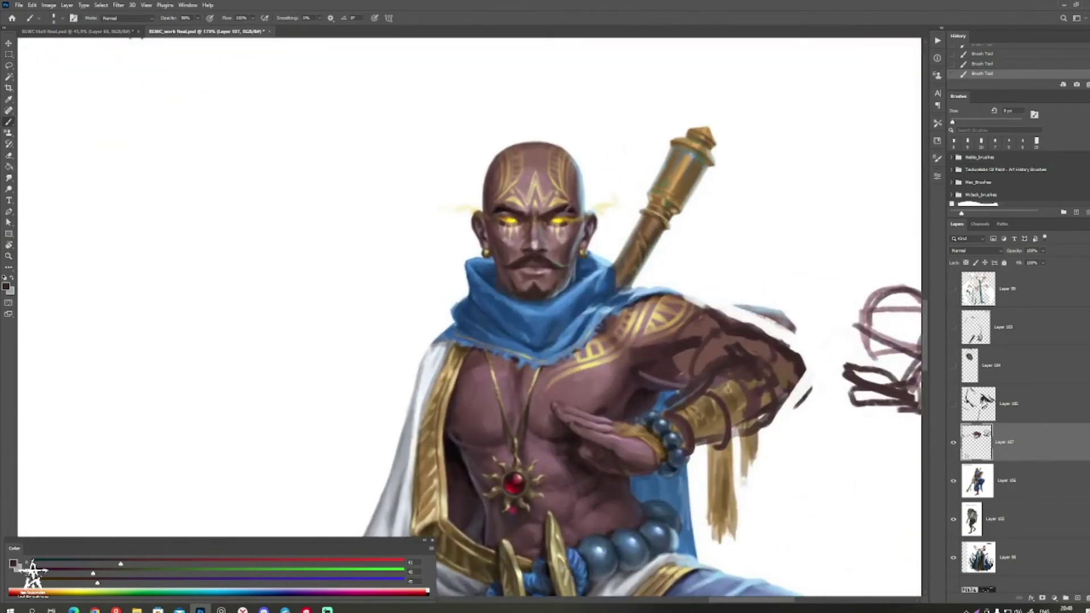
{"action": "key", "text": "ctrl+z"}
{"action": "key", "text": "ctrl+shift+z"}
Step: Try adding a small dark stroke beneath the monk's raised thigh
{"action": "mouse_move", "coordinate": [572, 295]}
{"action": "left_mouse_down"}
{"action": "mouse_move", "coordinate": [511, 298]}
{"action": "mouse_move", "coordinate": [454, 137]}
{"action": "mouse_move", "coordinate": [531, 95]}
{"action": "mouse_move", "coordinate": [486, 107]}
{"action": "left_mouse_up"}
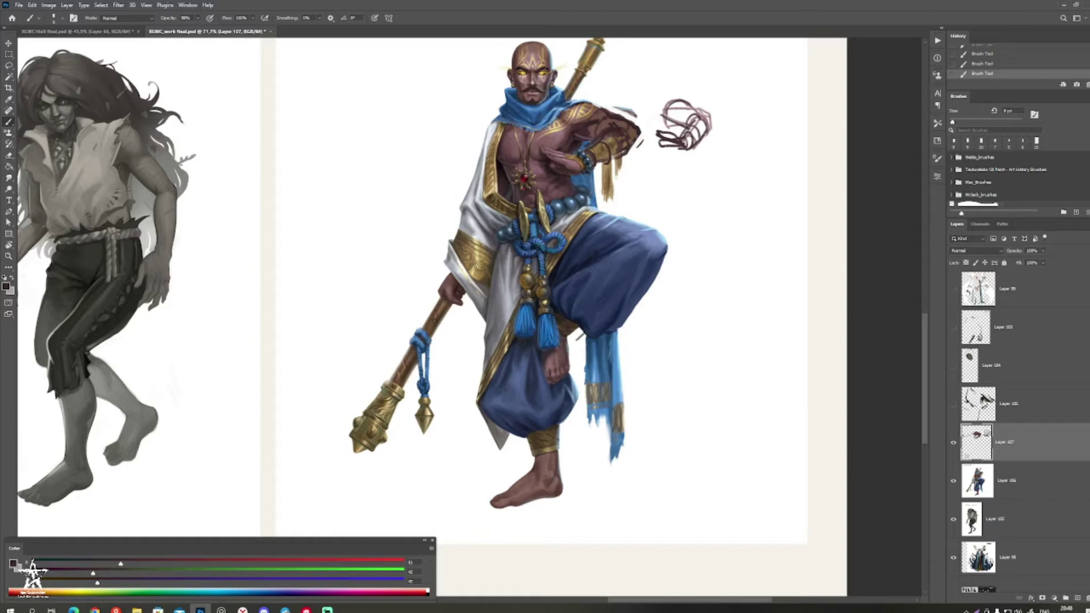
{"action": "left_click_drag", "start_coordinate": [582, 329], "coordinate": [575, 341]}
{"action": "key", "text": "ctrl+z"}
{"action": "left_click_drag", "start_coordinate": [578, 335], "coordinate": [534, 347]}
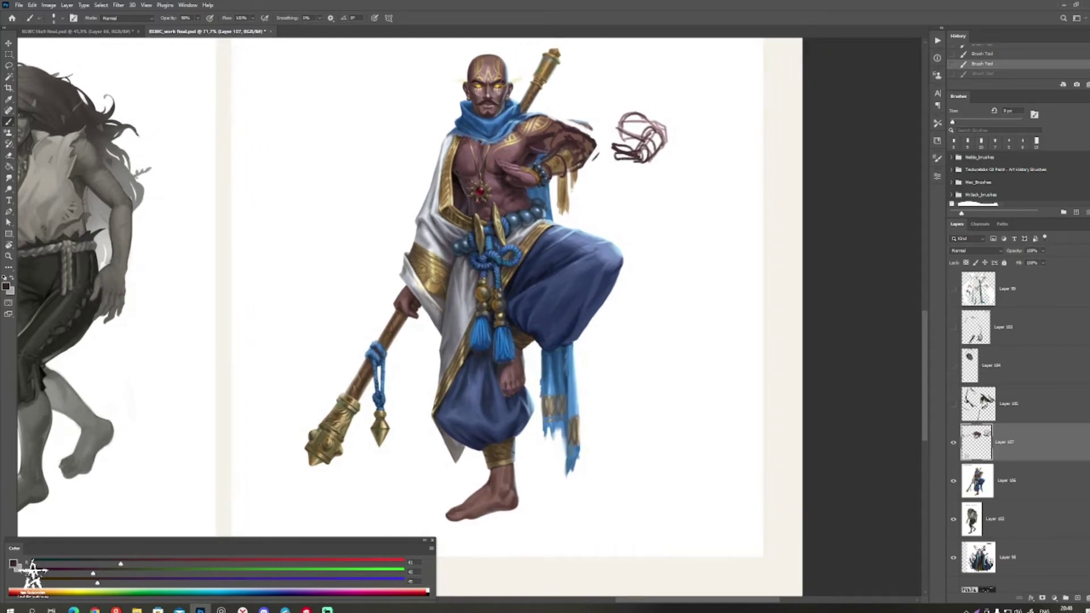
Step: Enlarge the brush, try shading the raised knee with sampled blues, and undo the latest strokes
{"action": "key", "text": "bracketright"}
{"action": "left_click", "coordinate": [618, 252], "text": "alt"}
{"action": "key", "text": "bracketright"}
{"action": "key", "text": "bracketright"}
{"action": "mouse_move", "coordinate": [593, 256]}
{"action": "left_mouse_down"}
{"action": "mouse_move", "coordinate": [592, 272]}
{"action": "mouse_move", "coordinate": [604, 271]}
{"action": "mouse_move", "coordinate": [591, 278]}
{"action": "left_mouse_up"}
{"action": "left_click", "coordinate": [603, 274], "text": "alt"}
{"action": "left_click", "coordinate": [598, 262], "text": "alt"}
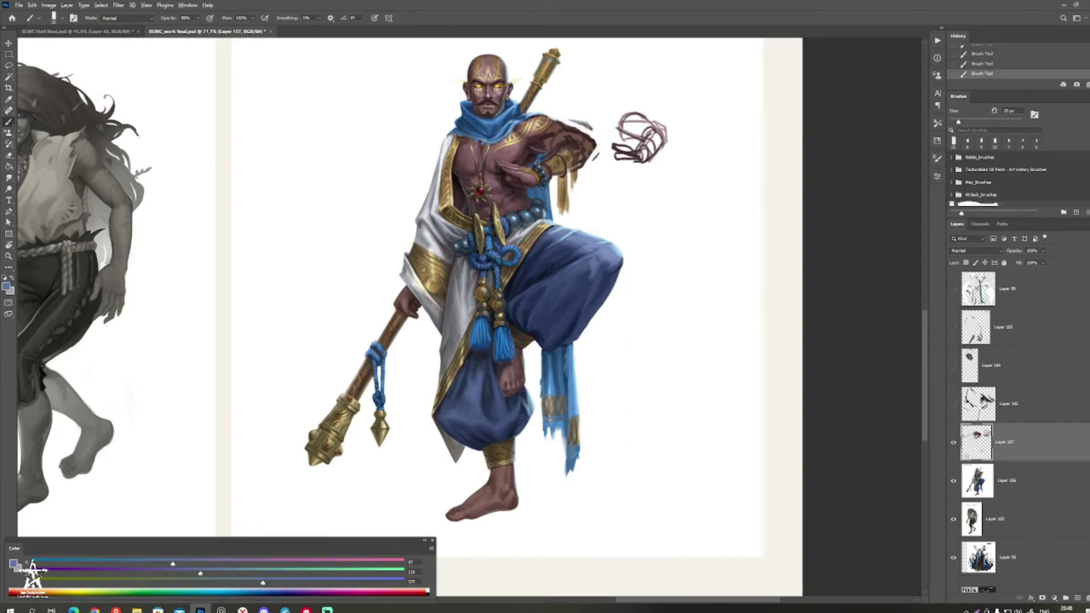
{"action": "left_click", "coordinate": [559, 245], "text": "alt"}
{"action": "key", "text": "ctrl+z"}
{"action": "key", "text": "ctrl+z"}
{"action": "key", "text": "ctrl+z"}
{"action": "key", "text": "ctrl+z"}
{"action": "key", "text": "ctrl+z"}
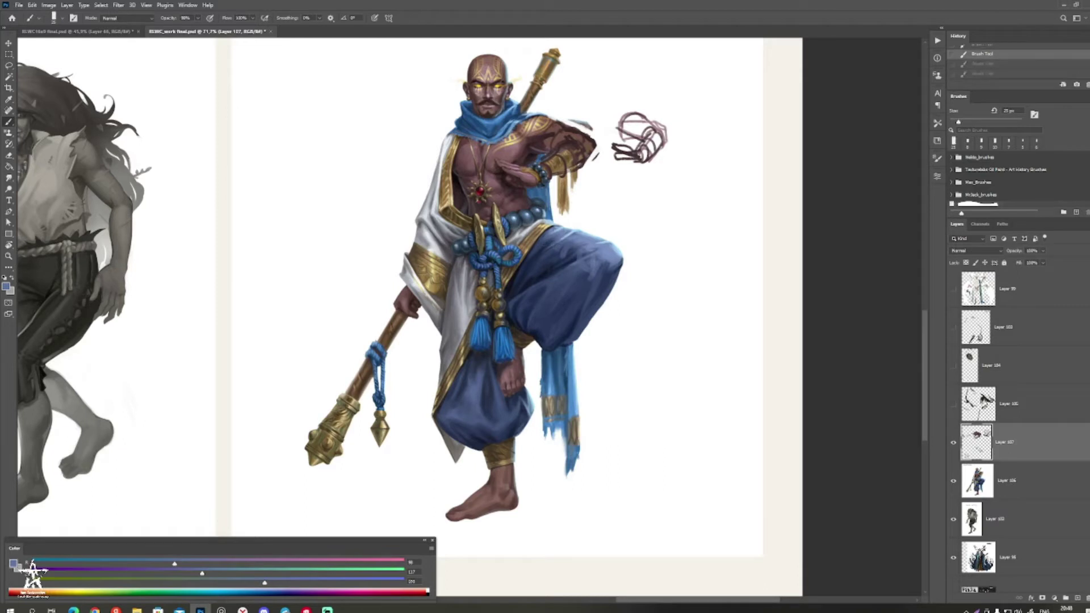
Step: Try darker blue strokes across the top of the raised thigh towards the knee
{"action": "left_click", "coordinate": [585, 275], "text": "alt"}
{"action": "left_click_drag", "start_coordinate": [559, 239], "coordinate": [615, 263]}
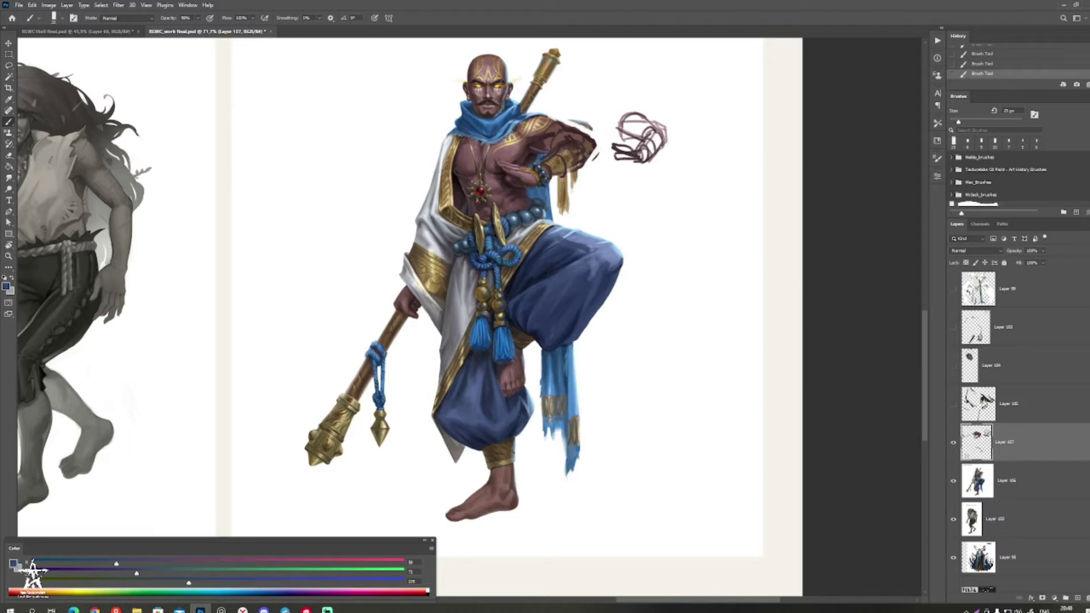
{"action": "key", "text": "ctrl+z"}
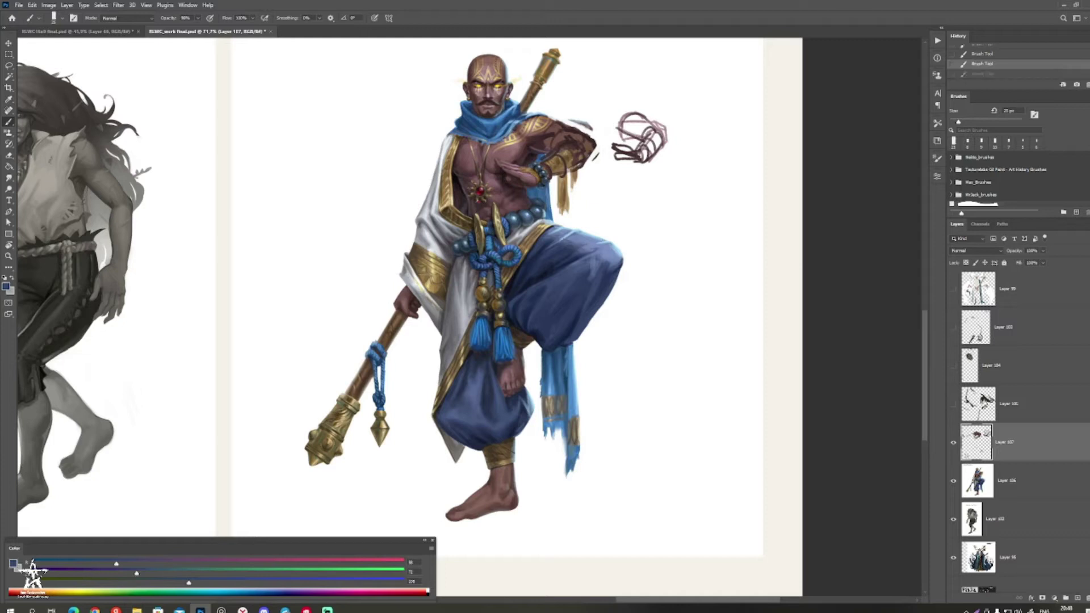
{"action": "key", "text": "ctrl+z"}
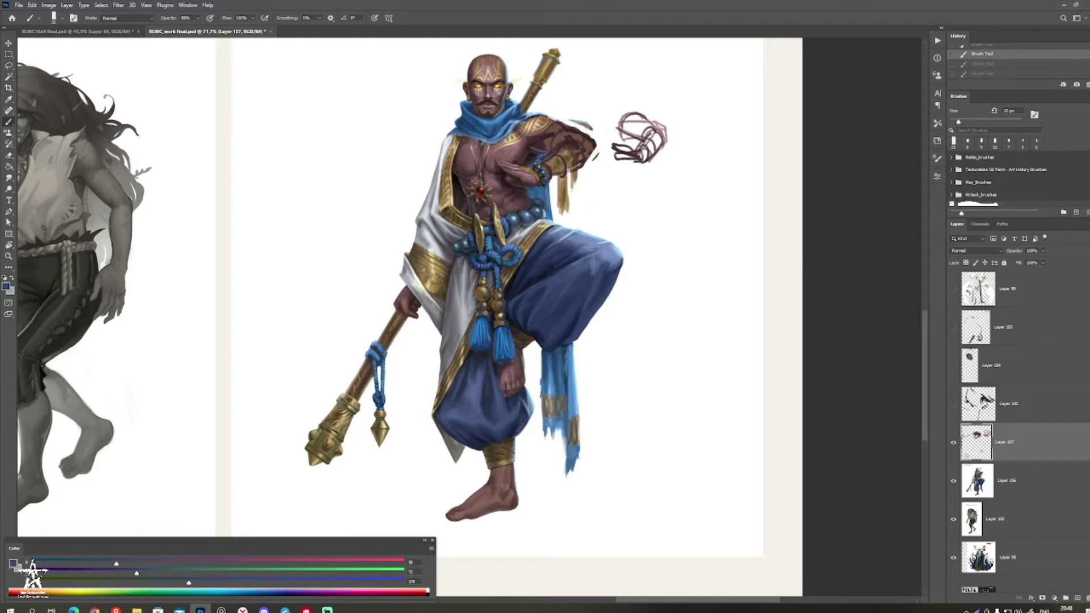
Step: Paint light and dark fabric folds along the top of the raised thigh with blues sampled from the trousers
{"action": "left_click", "coordinate": [593, 263], "text": "alt"}
{"action": "mouse_move", "coordinate": [573, 246]}
{"action": "left_mouse_down"}
{"action": "mouse_move", "coordinate": [570, 257]}
{"action": "mouse_move", "coordinate": [545, 247]}
{"action": "mouse_move", "coordinate": [570, 257]}
{"action": "left_mouse_up"}
{"action": "left_click", "coordinate": [575, 257], "text": "alt"}
{"action": "left_click", "coordinate": [544, 253], "text": "alt"}
{"action": "left_click", "coordinate": [571, 243], "text": "alt"}
{"action": "mouse_move", "coordinate": [575, 235]}
{"action": "left_mouse_down"}
{"action": "mouse_move", "coordinate": [555, 236]}
{"action": "mouse_move", "coordinate": [566, 244]}
{"action": "left_mouse_up"}
{"action": "left_click", "coordinate": [590, 239], "text": "alt"}
{"action": "left_click_drag", "start_coordinate": [578, 235], "coordinate": [557, 239]}
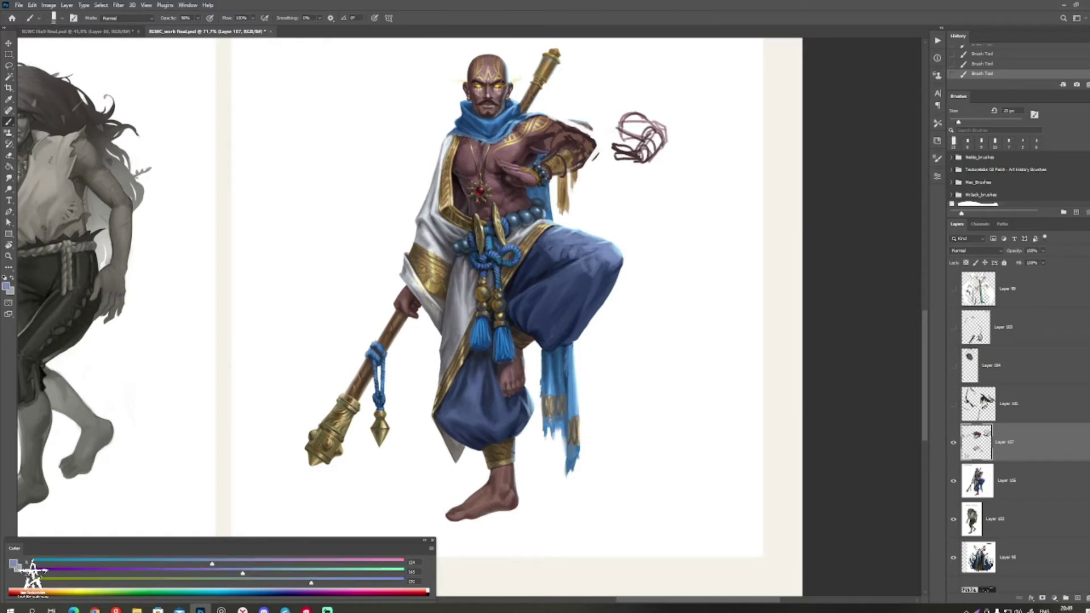
{"action": "left_click", "coordinate": [547, 255], "text": "alt"}
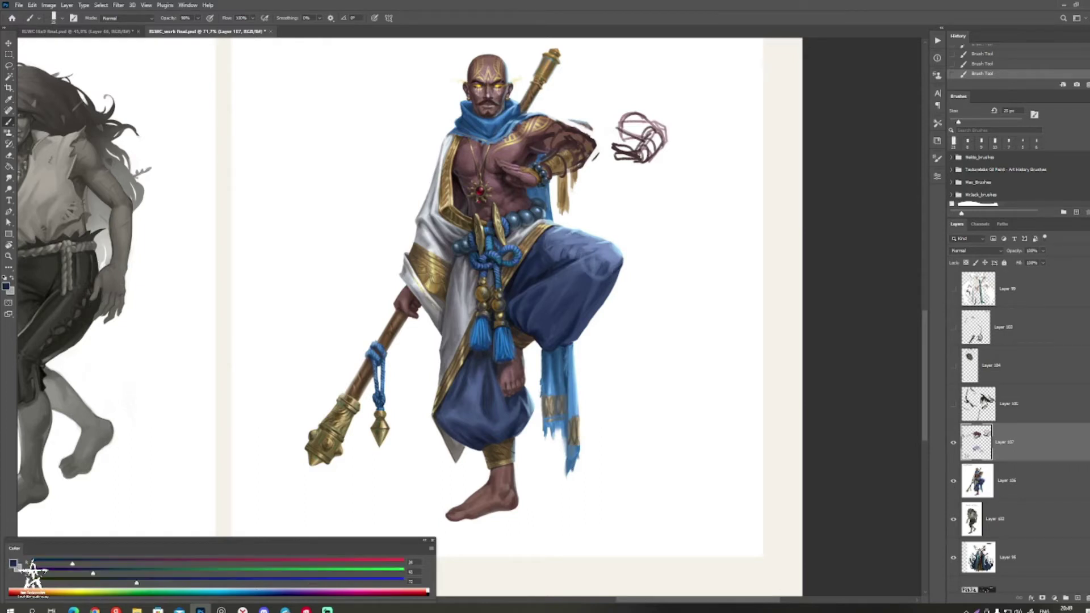
{"action": "left_click", "coordinate": [558, 266], "text": "alt"}
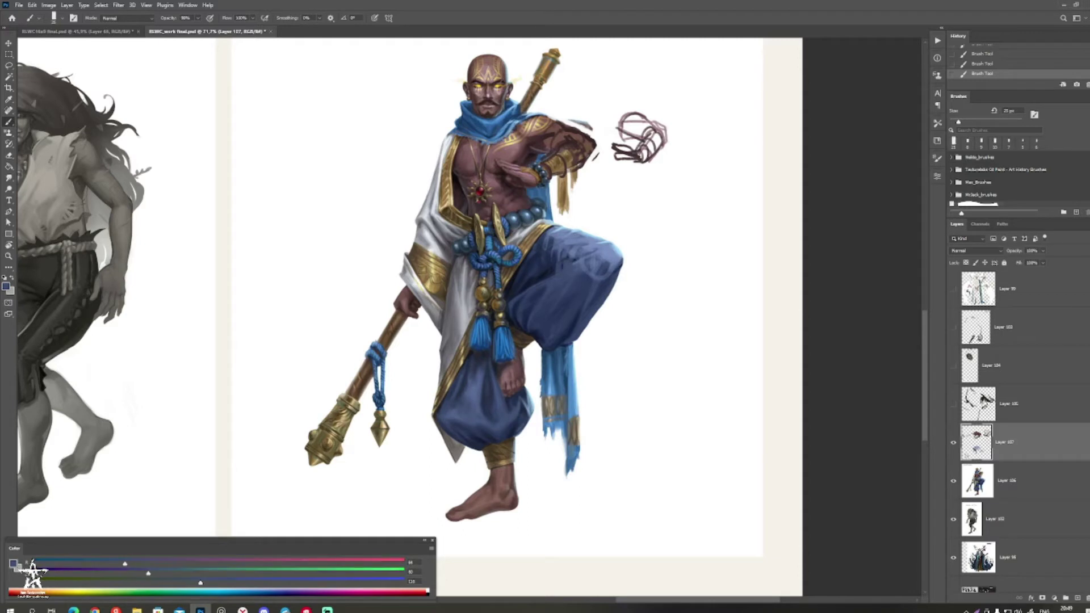
Step: Draw a small looped blue mark on the white background beside the monk's raised knee
{"action": "left_click_drag", "start_coordinate": [629, 310], "coordinate": [604, 311]}
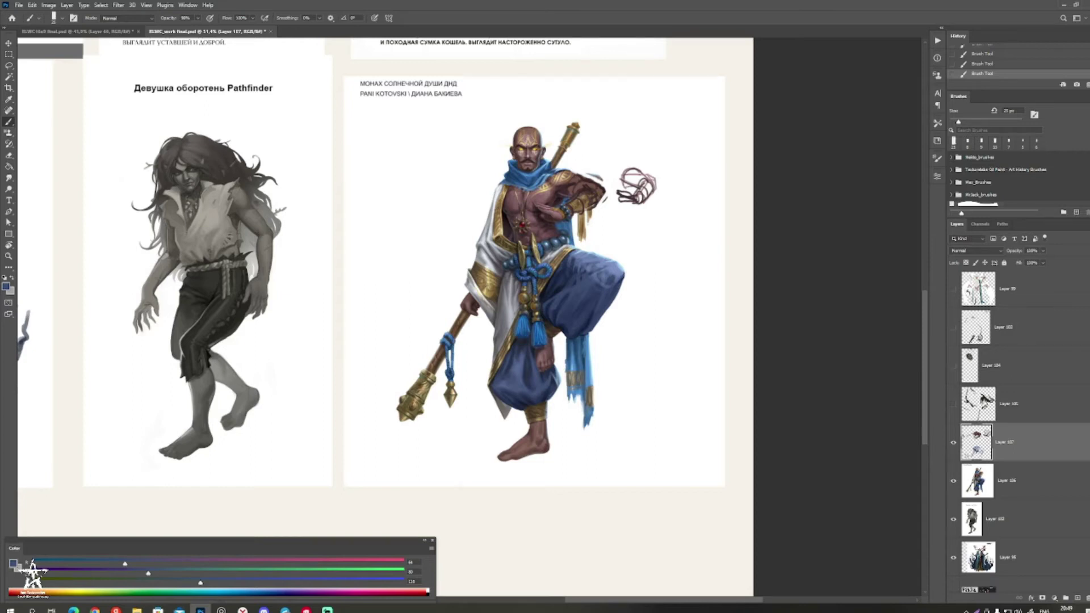
{"action": "left_click_drag", "start_coordinate": [605, 295], "coordinate": [564, 302]}
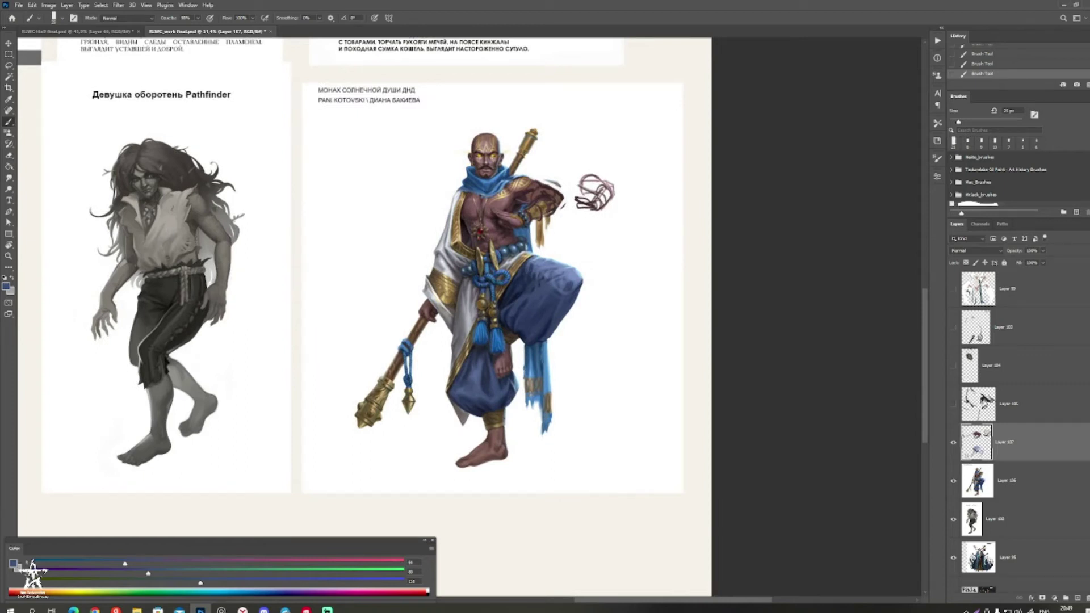
{"action": "mouse_move", "coordinate": [589, 259]}
{"action": "left_mouse_down"}
{"action": "mouse_move", "coordinate": [639, 266]}
{"action": "mouse_move", "coordinate": [589, 250]}
{"action": "left_mouse_up"}
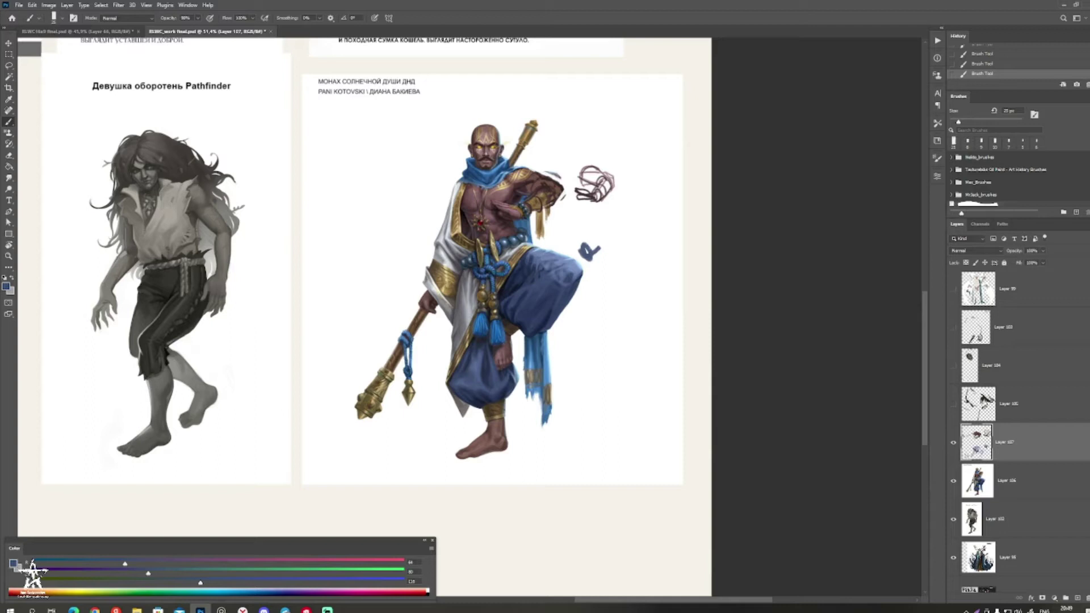
{"action": "left_click_drag", "start_coordinate": [534, 261], "coordinate": [488, 326]}
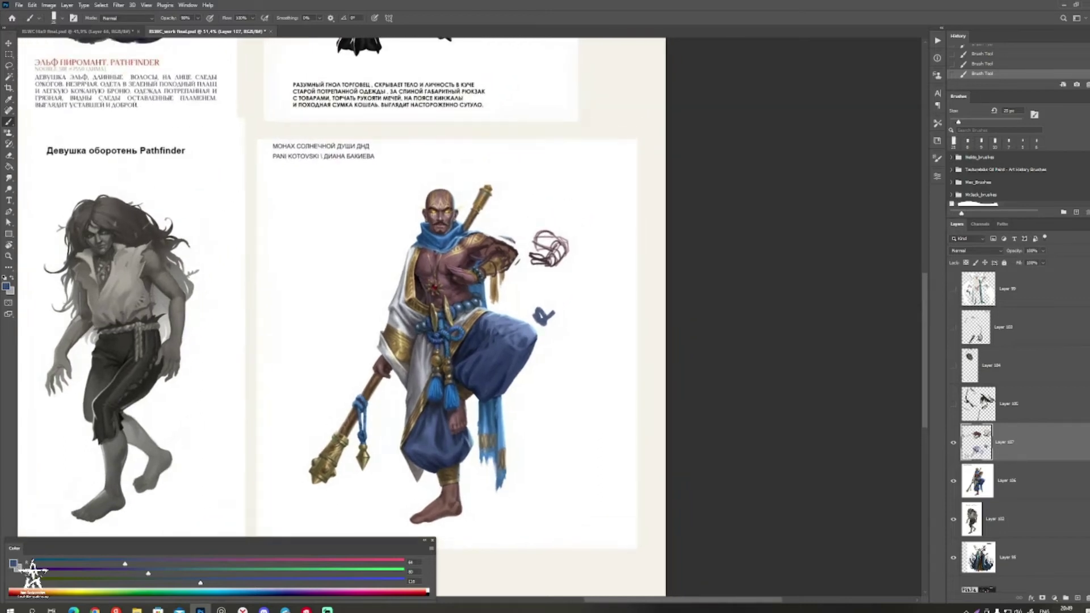
{"action": "left_click_drag", "start_coordinate": [434, 359], "coordinate": [545, 265]}
{"action": "left_click_drag", "start_coordinate": [474, 208], "coordinate": [520, 255]}
{"action": "left_click_drag", "start_coordinate": [520, 255], "coordinate": [483, 259]}
{"action": "key", "text": "b"}
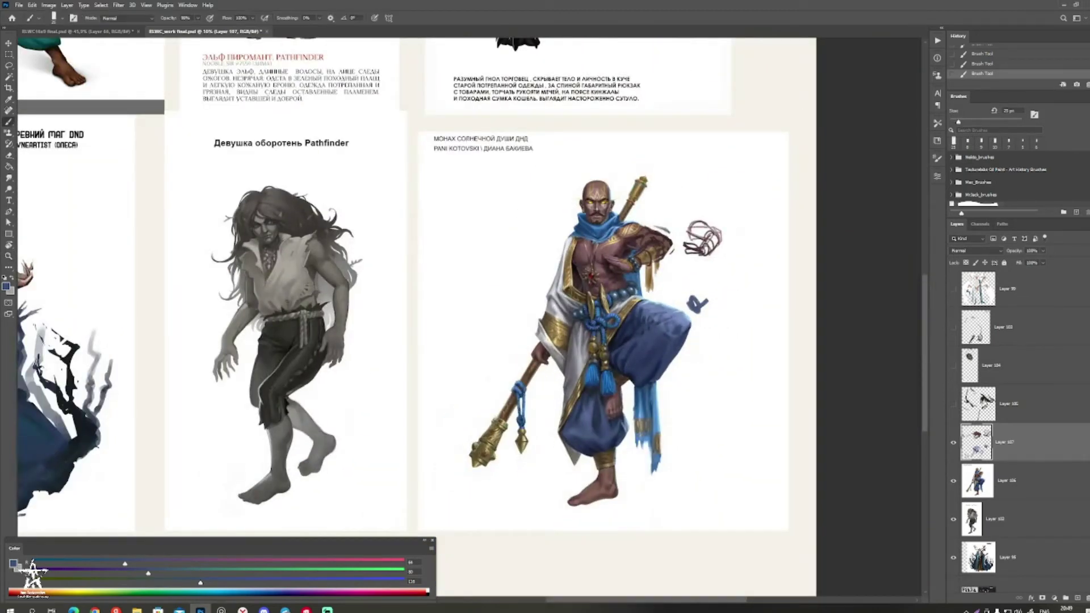
Step: Shade the blue rope knot tied around the staff with a smaller brush and a sampled dark blue
{"action": "key", "text": "z"}
{"action": "scroll", "coordinate": [597, 312], "scroll_direction": "up", "scroll_amount": 3}
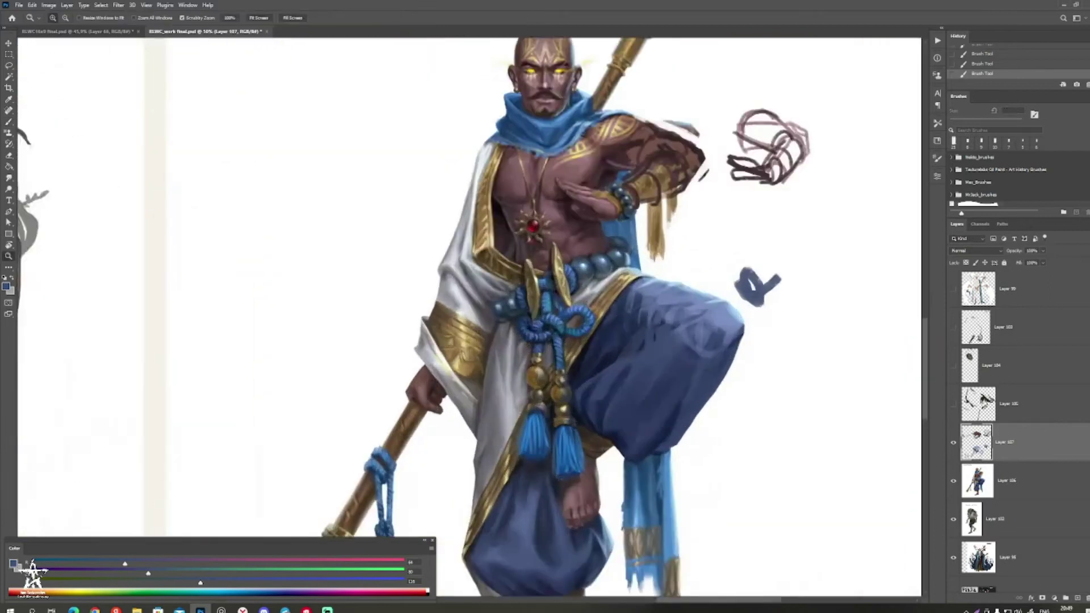
{"action": "scroll", "coordinate": [597, 312], "scroll_direction": "down", "scroll_amount": 1}
{"action": "left_click_drag", "start_coordinate": [511, 341], "coordinate": [571, 256]}
{"action": "left_click_drag", "start_coordinate": [402, 454], "coordinate": [434, 454]}
{"action": "key", "text": "z"}
{"action": "left_click_drag", "start_coordinate": [416, 390], "coordinate": [483, 390]}
{"action": "key", "text": "bracketleft"}
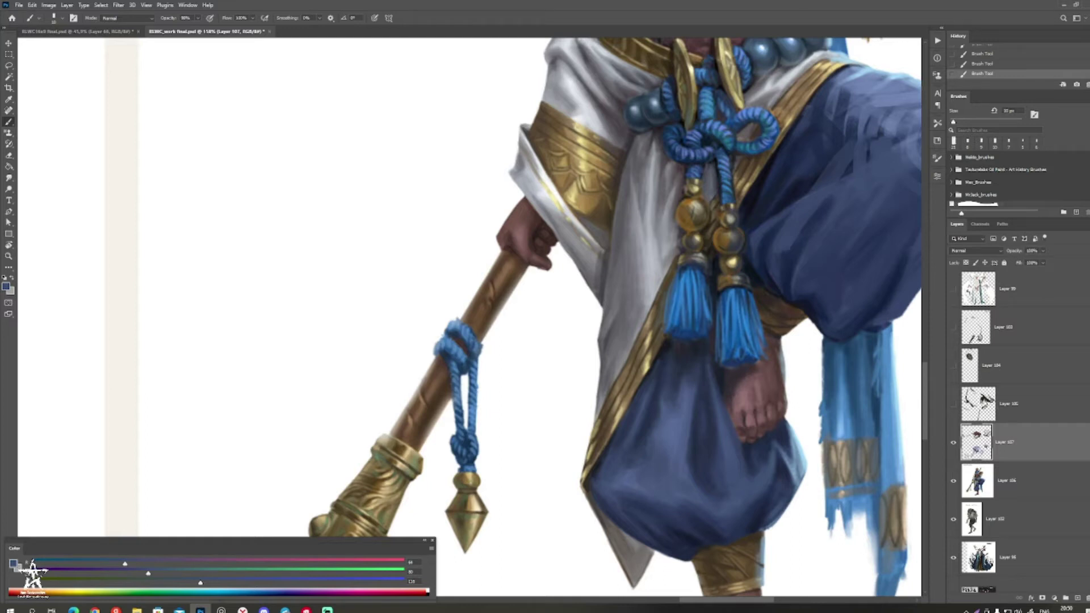
{"action": "left_click", "coordinate": [458, 356], "text": "alt"}
{"action": "mouse_move", "coordinate": [438, 343]}
{"action": "left_mouse_down"}
{"action": "mouse_move", "coordinate": [448, 348]}
{"action": "mouse_move", "coordinate": [455, 322]}
{"action": "mouse_move", "coordinate": [478, 353]}
{"action": "mouse_move", "coordinate": [456, 376]}
{"action": "left_mouse_up"}
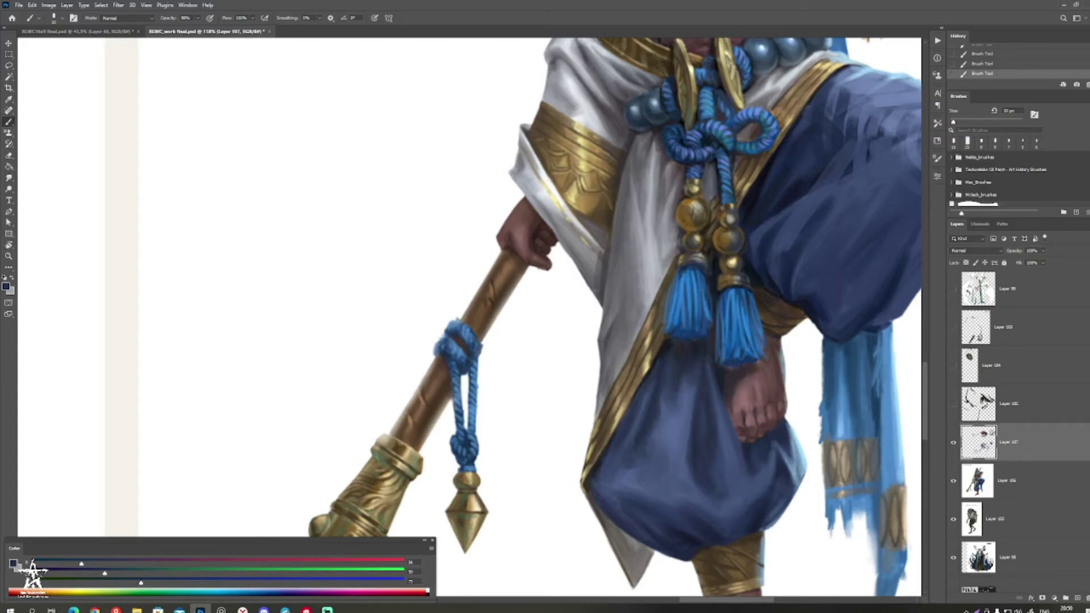
Step: Examine the corrected monk as a whole figure and then his lower body and staff
{"action": "key", "text": "z"}
{"action": "left_click_drag", "start_coordinate": [517, 346], "coordinate": [448, 346]}
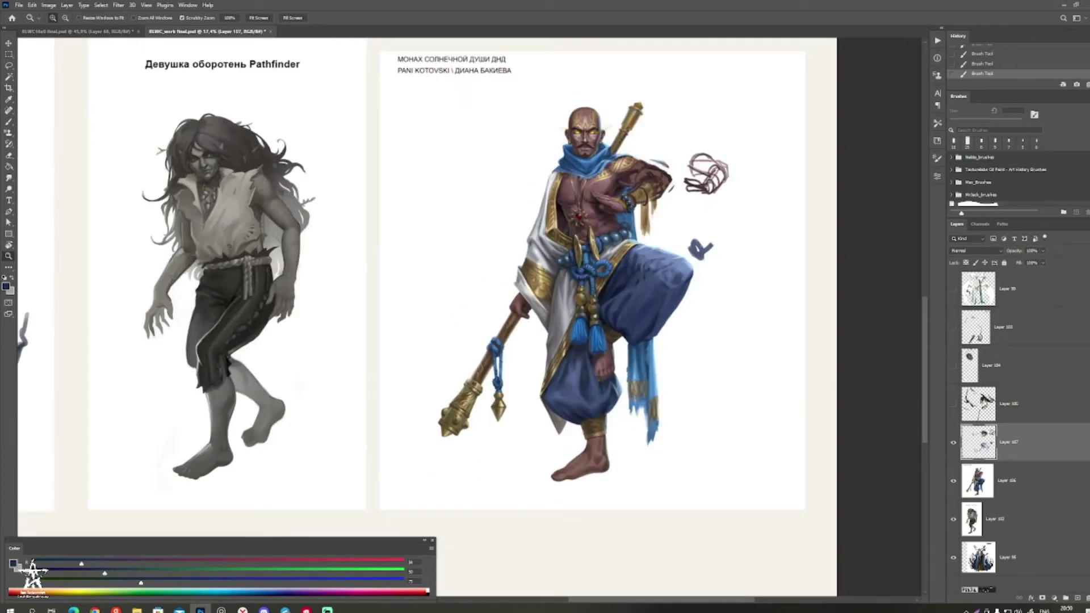
{"action": "left_click_drag", "start_coordinate": [500, 318], "coordinate": [563, 309]}
{"action": "left_click_drag", "start_coordinate": [682, 318], "coordinate": [582, 266]}
{"action": "left_click_drag", "start_coordinate": [676, 275], "coordinate": [646, 276]}
{"action": "left_click_drag", "start_coordinate": [652, 379], "coordinate": [663, 378]}
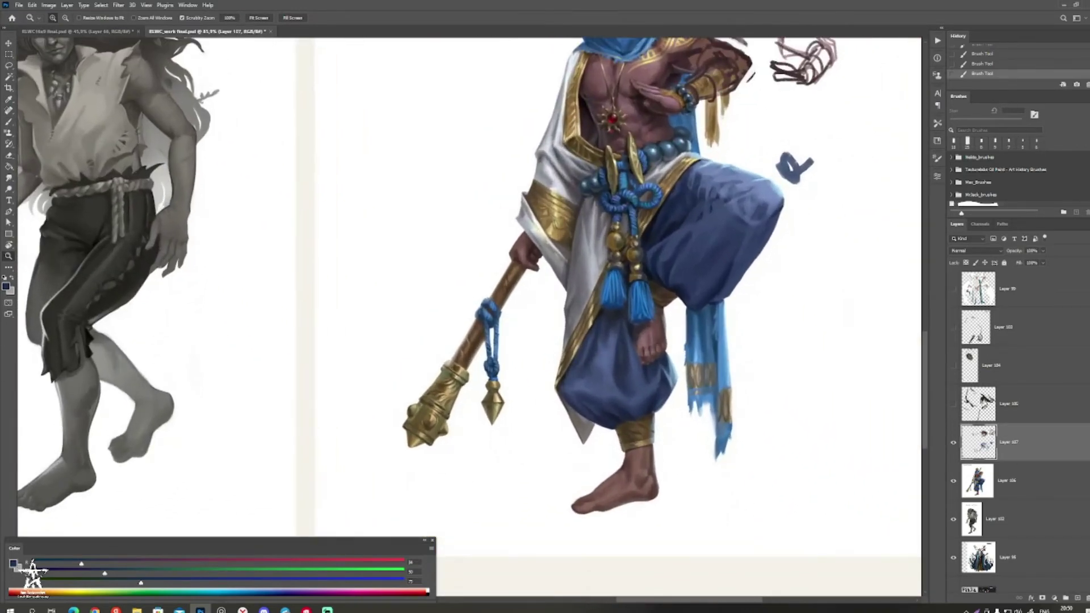
{"action": "left_click_drag", "start_coordinate": [602, 307], "coordinate": [660, 310]}
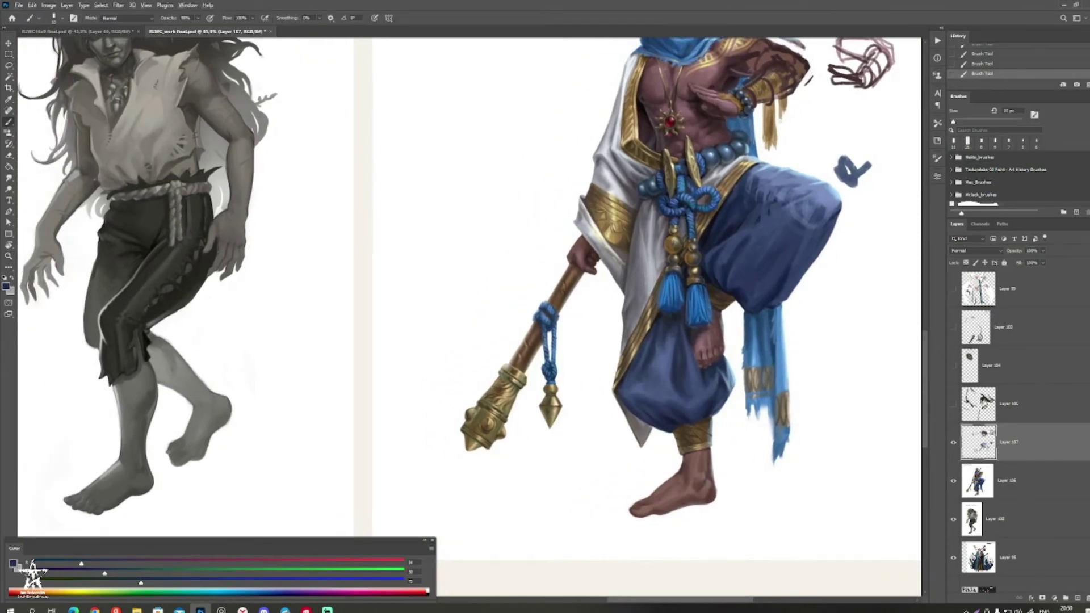
Step: Retouch the ankle of the monk's standing leg on the overpaint layer using skin tones sampled from the foot and ankle
{"action": "key", "text": "x"}
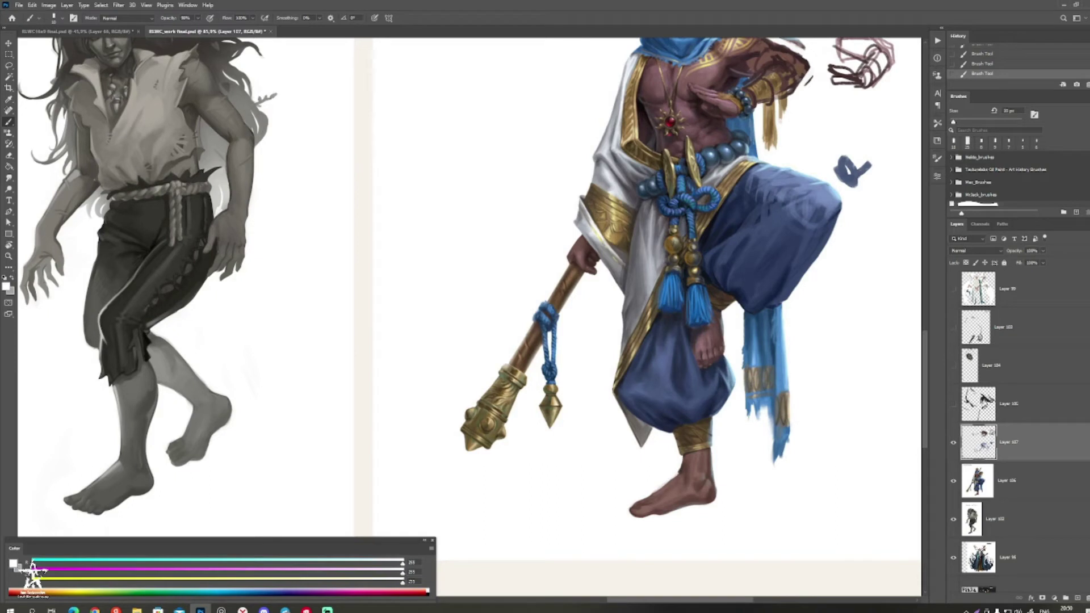
{"action": "left_click", "coordinate": [695, 469], "text": "alt"}
{"action": "left_click", "coordinate": [692, 466], "text": "alt"}
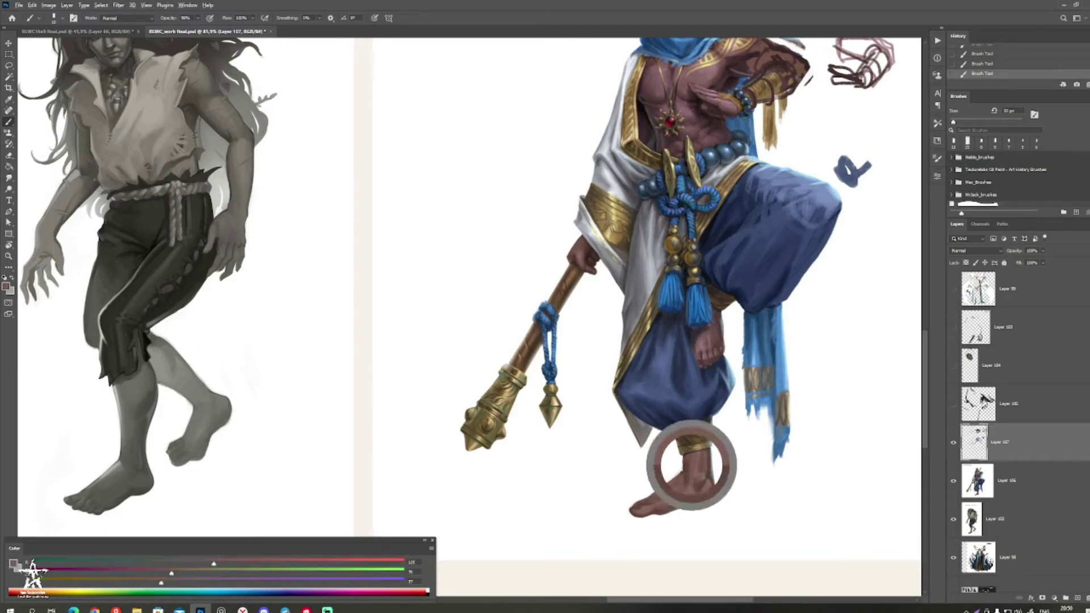
{"action": "left_click", "coordinate": [662, 504], "text": "alt"}
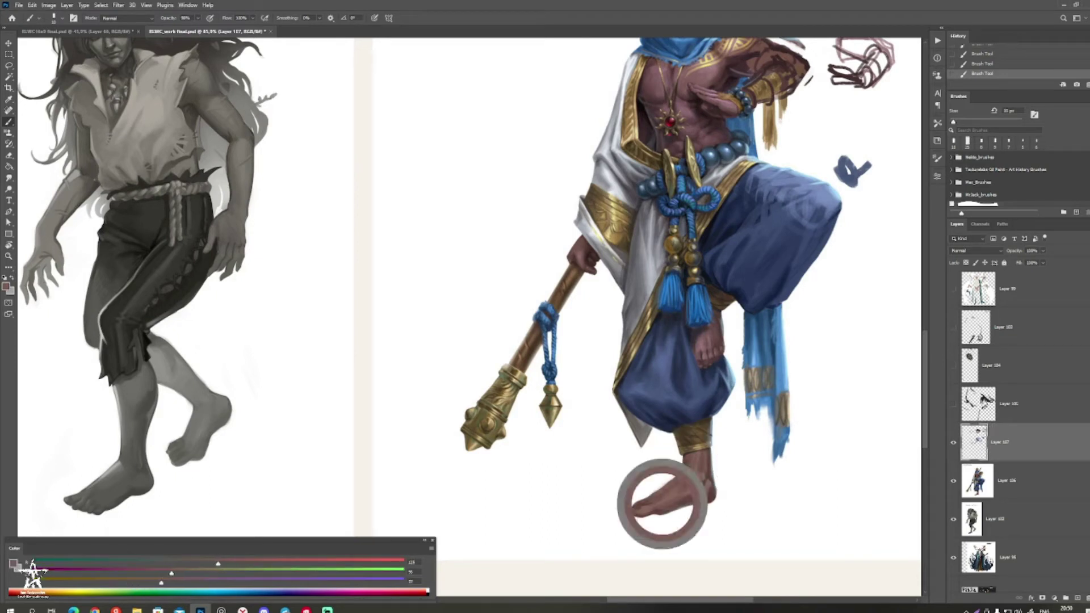
{"action": "left_click", "coordinate": [696, 497], "text": "alt"}
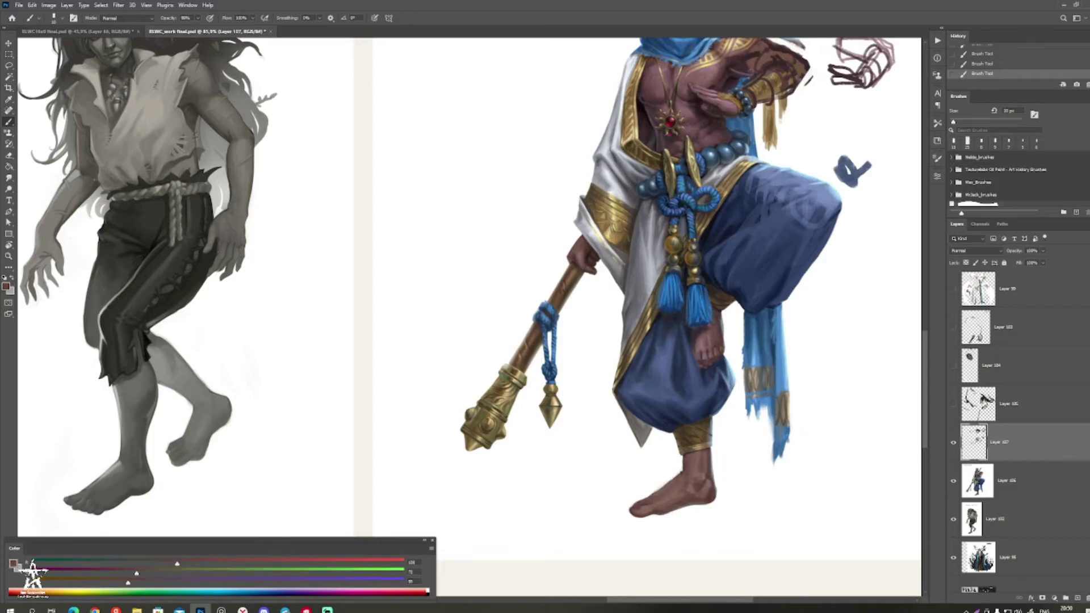
{"action": "left_click", "coordinate": [698, 487], "text": "alt"}
{"action": "left_click", "coordinate": [694, 493], "text": "alt"}
{"action": "left_click", "coordinate": [695, 472], "text": "alt"}
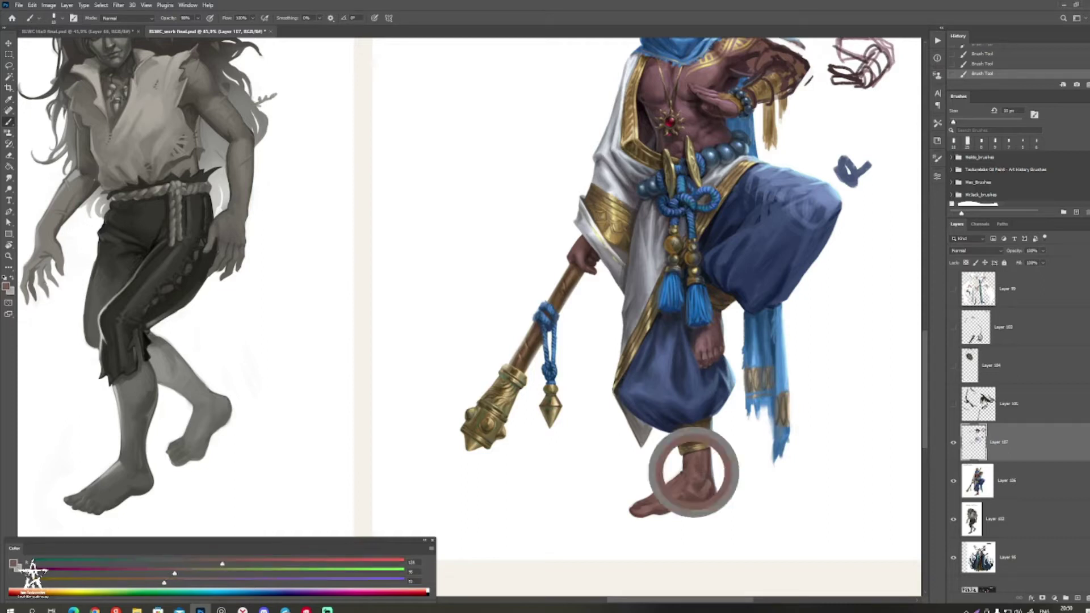
{"action": "left_click", "coordinate": [694, 480], "text": "alt"}
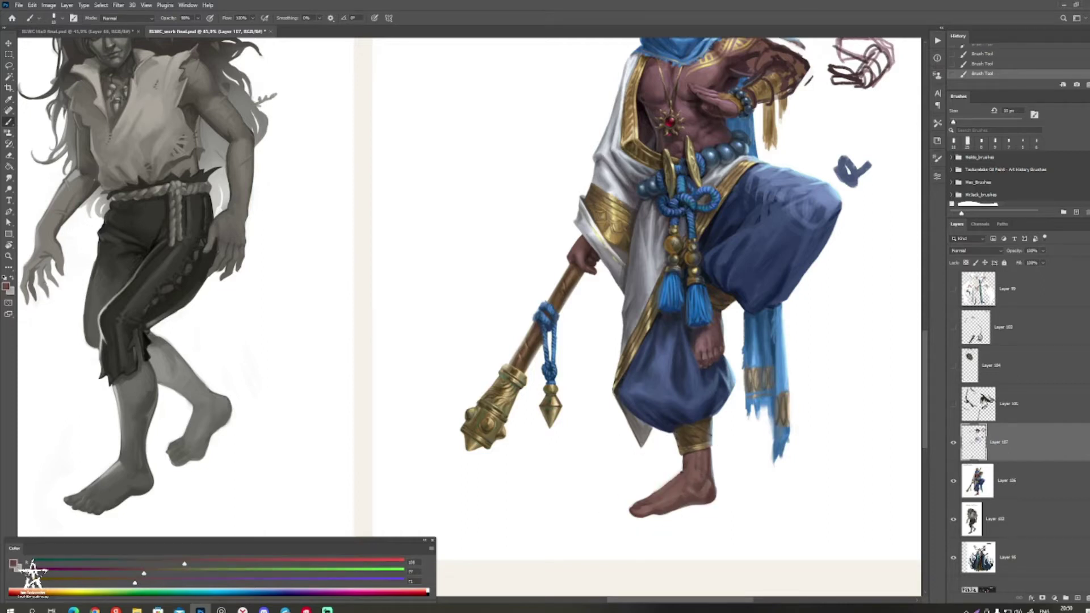
{"action": "left_click", "coordinate": [696, 476], "text": "alt"}
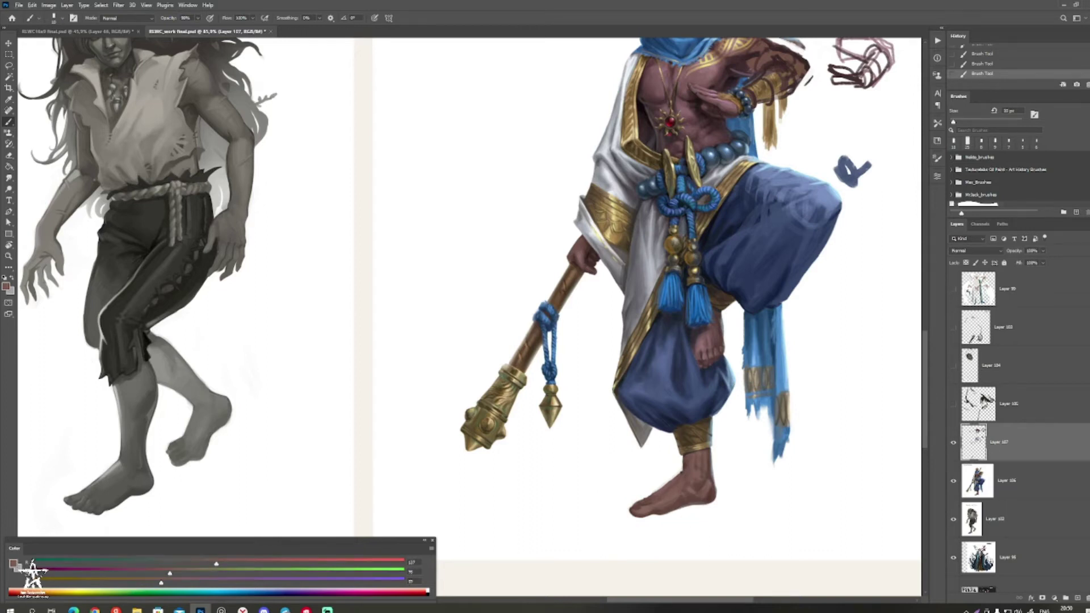
Step: Refine the toes and sole of the monk's standing foot with sampled skin tones and a smaller 9 px brush
{"action": "left_click", "coordinate": [652, 489], "text": "alt"}
{"action": "mouse_move", "coordinate": [655, 492]}
{"action": "left_mouse_down"}
{"action": "mouse_move", "coordinate": [667, 482]}
{"action": "mouse_move", "coordinate": [637, 501]}
{"action": "mouse_move", "coordinate": [722, 499]}
{"action": "left_mouse_up"}
{"action": "left_click", "coordinate": [658, 495], "text": "alt"}
{"action": "left_click", "coordinate": [645, 502], "text": "alt"}
{"action": "left_click", "coordinate": [645, 505], "text": "alt"}
{"action": "key", "text": "bracketleft"}
{"action": "left_click_drag", "start_coordinate": [616, 498], "coordinate": [571, 498]}
{"action": "left_click_drag", "start_coordinate": [690, 505], "coordinate": [707, 505]}
{"action": "left_click_drag", "start_coordinate": [170, 564], "coordinate": [176, 564]}
Step: Sample darker tones from the monk's ankle and chest and touch up the standing ankle with a larger brush
{"action": "left_click_drag", "start_coordinate": [704, 318], "coordinate": [679, 294]}
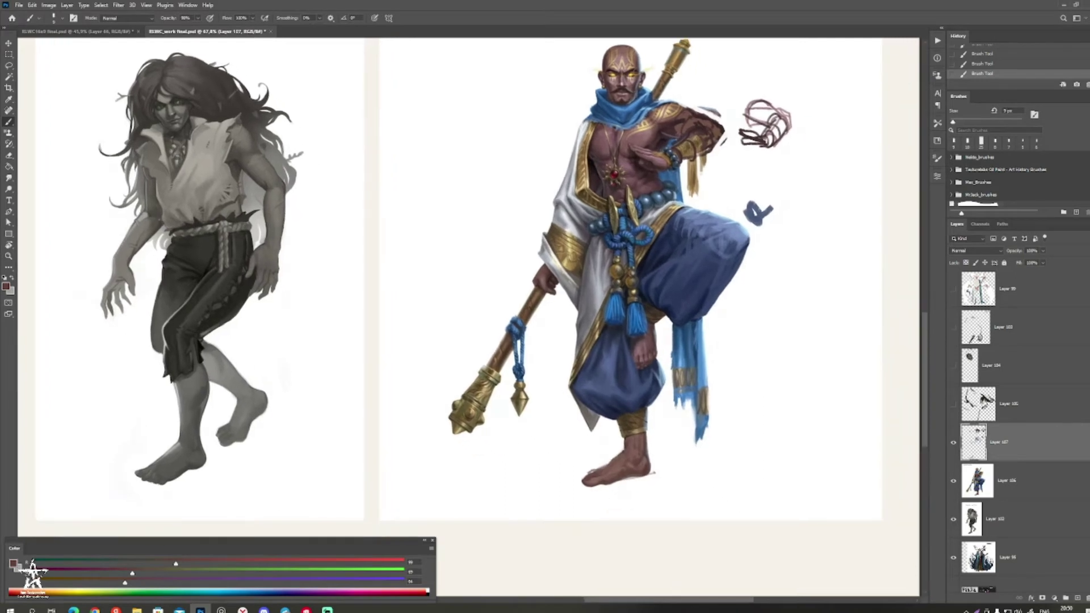
{"action": "left_click", "coordinate": [628, 471], "text": "alt"}
{"action": "left_click", "coordinate": [625, 476], "text": "alt"}
{"action": "left_click_drag", "start_coordinate": [630, 250], "coordinate": [648, 261]}
{"action": "left_click", "coordinate": [609, 174], "text": "alt"}
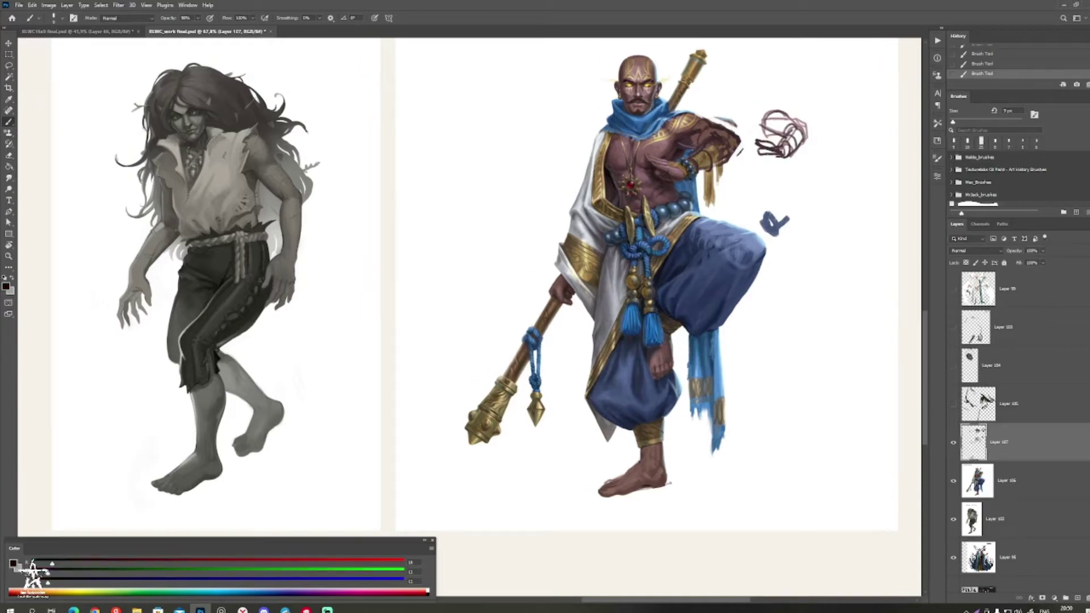
{"action": "key", "text": "bracketright"}
{"action": "key", "text": "bracketright"}
{"action": "left_click_drag", "start_coordinate": [645, 447], "coordinate": [662, 447]}
{"action": "left_click_drag", "start_coordinate": [659, 452], "coordinate": [576, 452]}
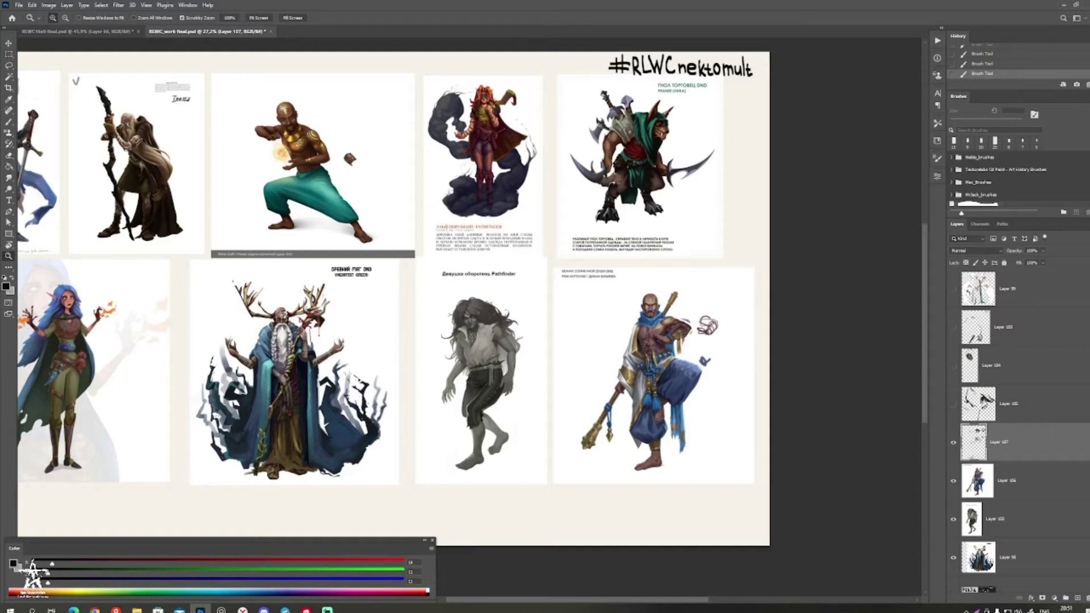
Step: Hide Layer 107 with the overpaint notes to reveal the monk's original painting
{"action": "left_click_drag", "start_coordinate": [641, 471], "coordinate": [688, 471]}
{"action": "left_click", "coordinate": [954, 442]}
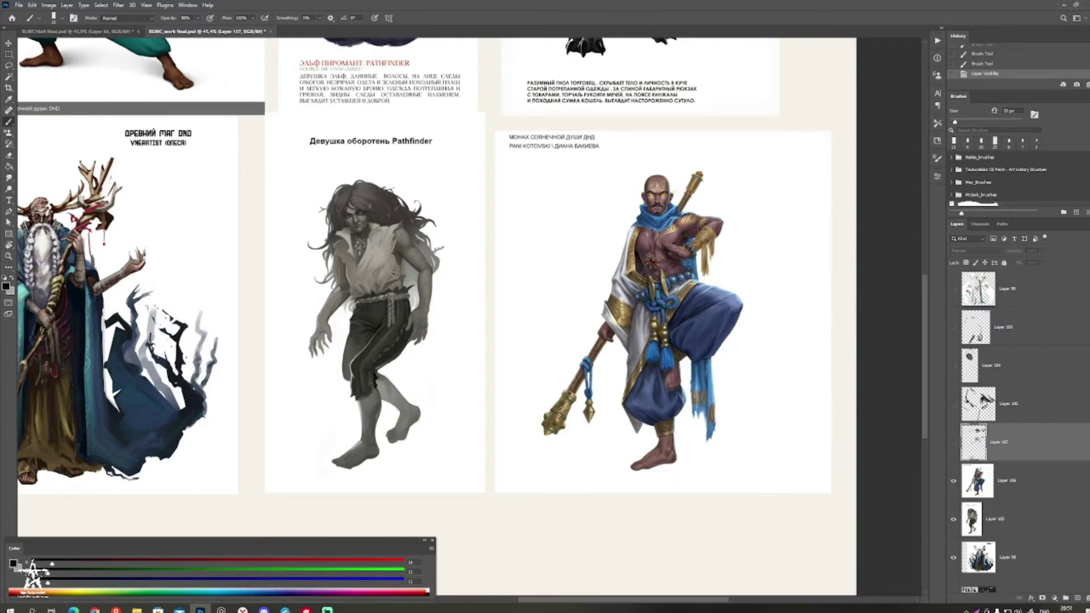
{"action": "mouse_move", "coordinate": [511, 318]}
{"action": "left_mouse_down"}
{"action": "mouse_move", "coordinate": [446, 297]}
{"action": "mouse_move", "coordinate": [402, 330]}
{"action": "left_mouse_up"}
{"action": "key", "text": "["}
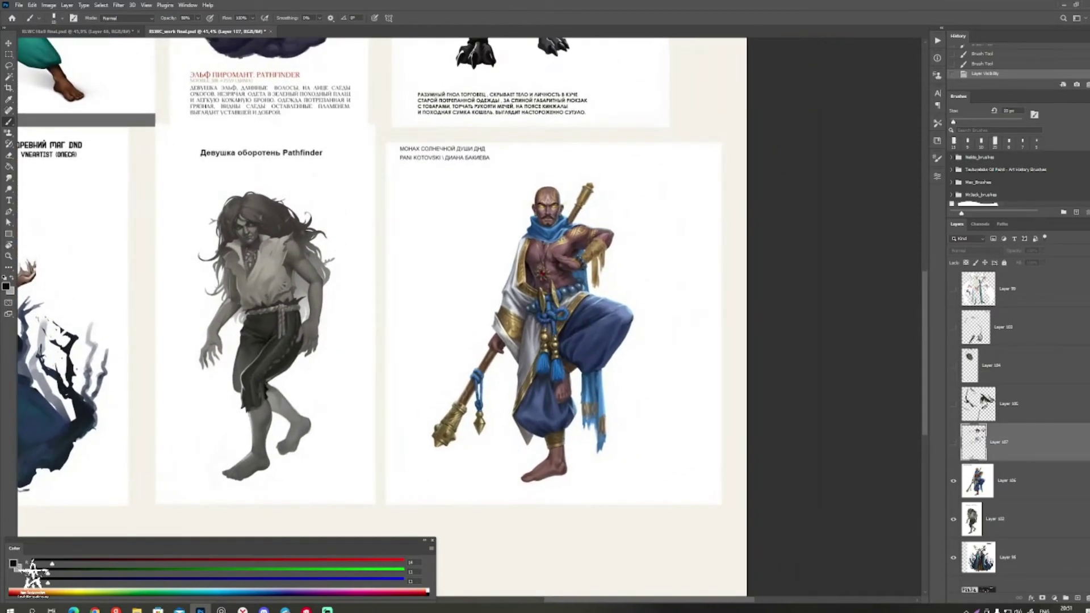
{"action": "scroll", "coordinate": [397, 284], "scroll_direction": "left", "scroll_amount": 3}
Step: Switch to the Magic Wand, clear the selection made on the hidden layer and make the monk's Layer 106 active
{"action": "key", "text": "w"}
{"action": "left_click", "coordinate": [701, 250]}
{"action": "key", "text": "ctrl+d"}
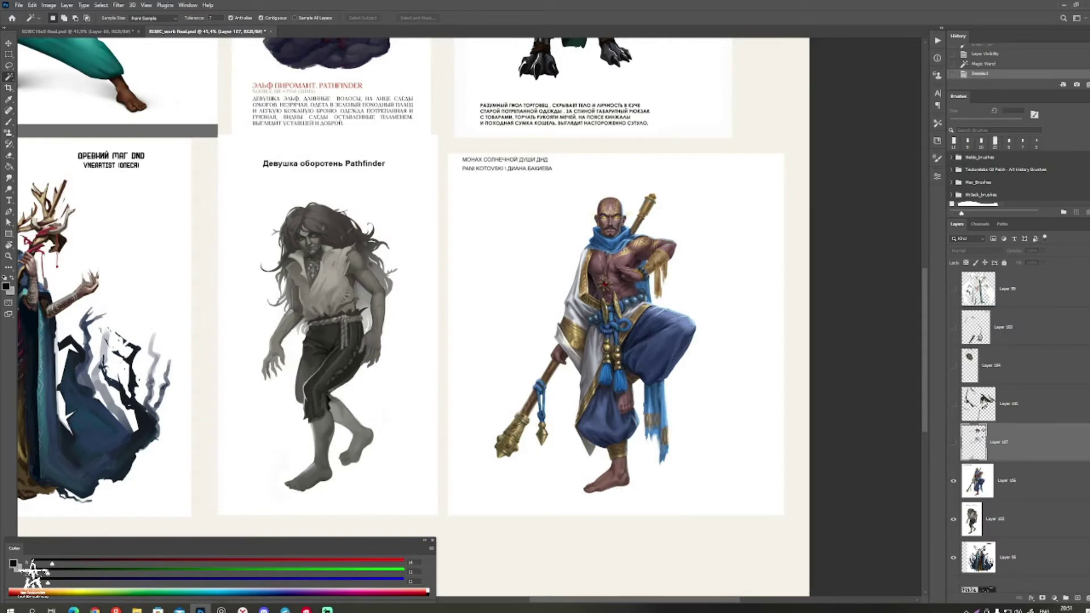
{"action": "left_click", "coordinate": [1007, 481]}
{"action": "left_click", "coordinate": [730, 267]}
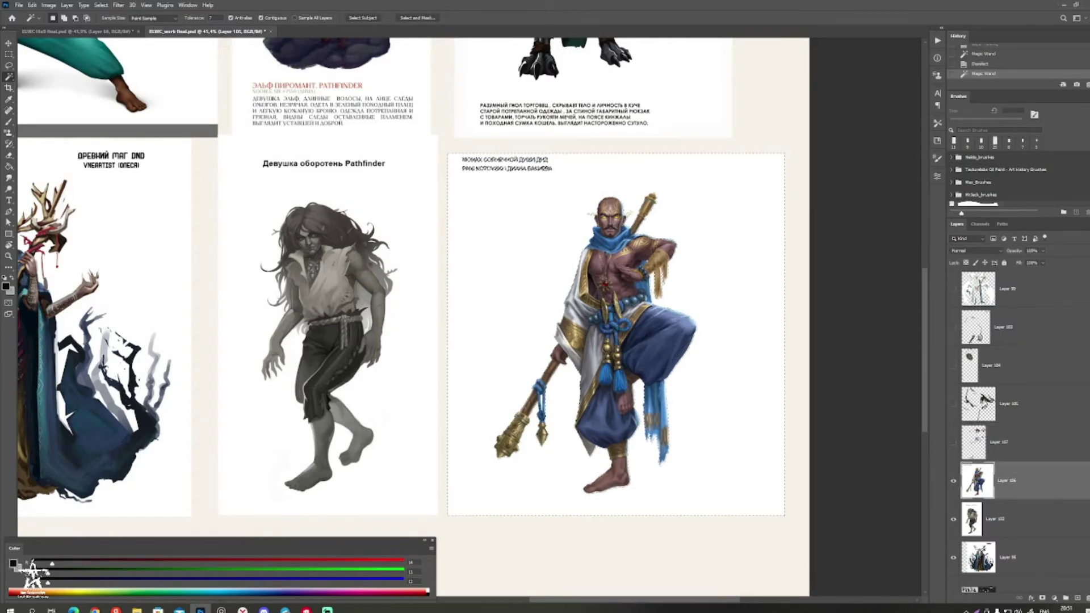
{"action": "key", "text": "F2"}
{"action": "key", "text": "F2"}
{"action": "key", "text": "F2"}
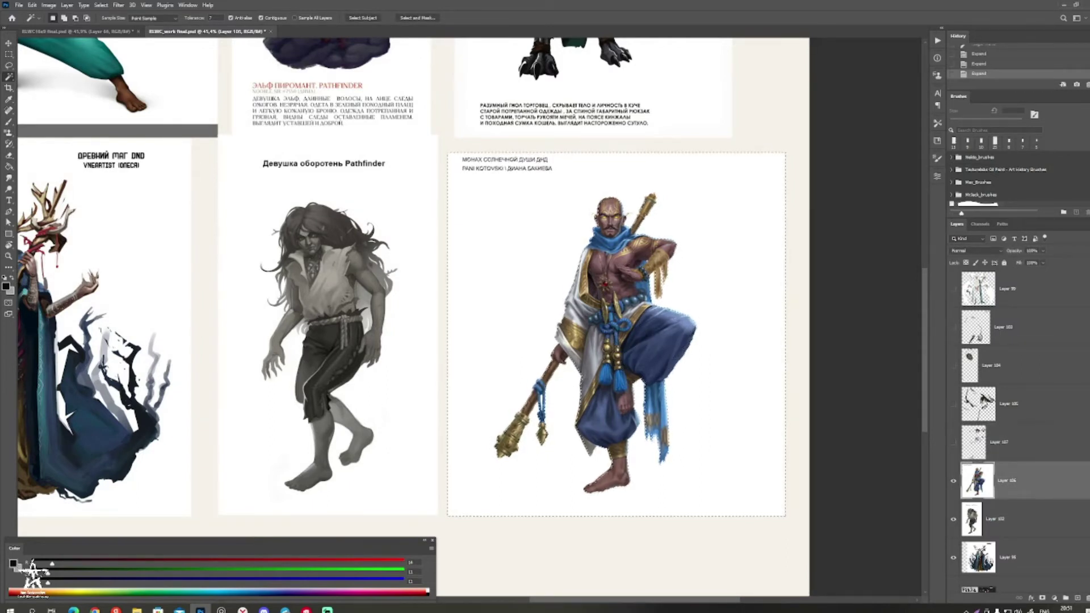
{"action": "key", "text": "ctrl+z"}
{"action": "key", "text": "ctrl+z"}
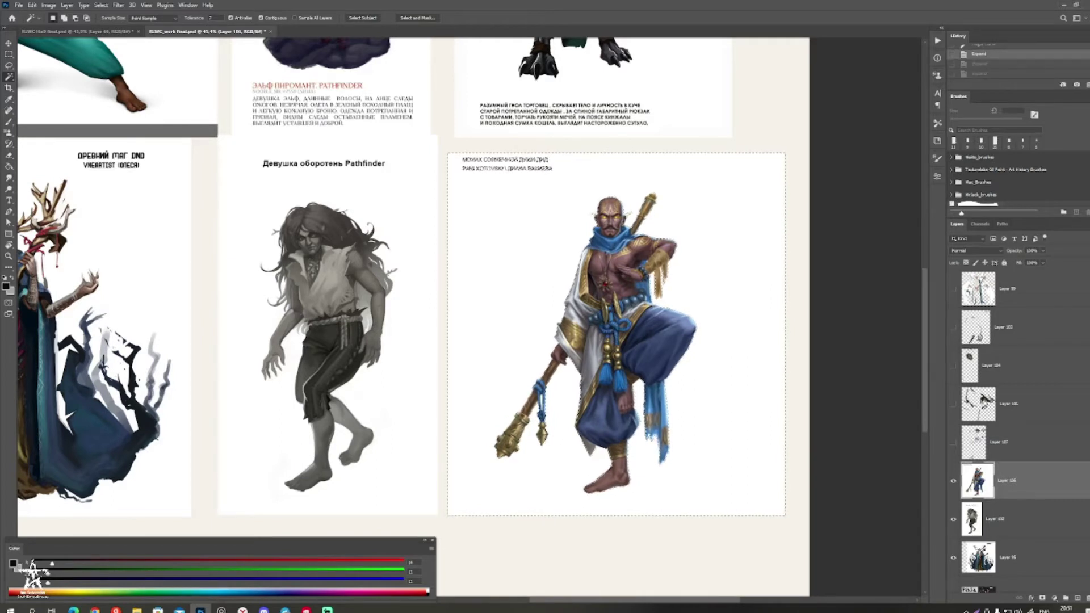
{"action": "key", "text": "ctrl+z"}
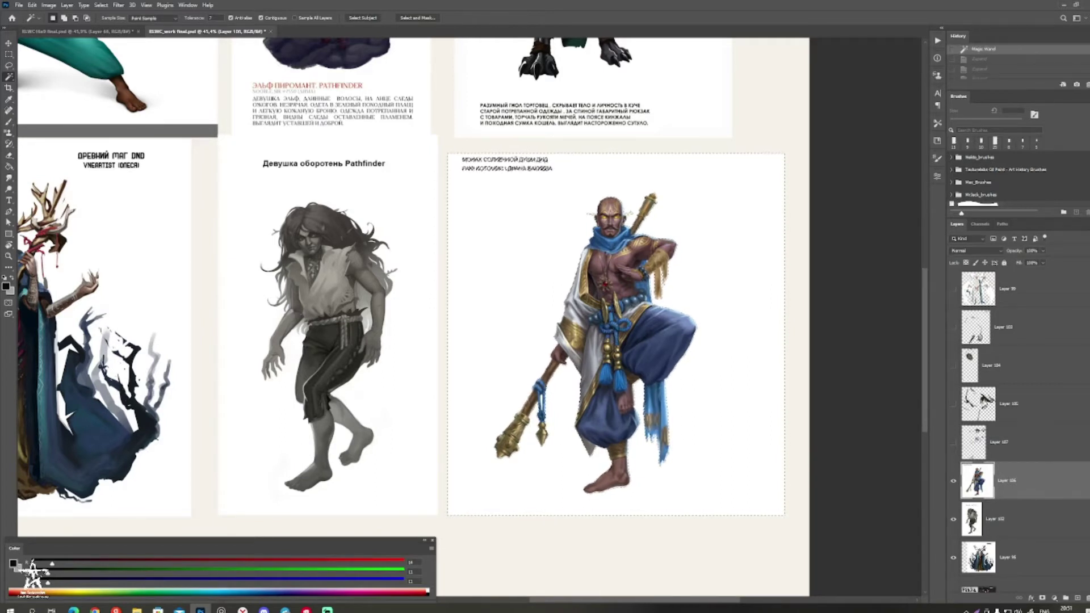
{"action": "key", "text": "ctrl+d"}
Step: Select the white background around the monk with the Magic Wand, expand the selection twice and invert it
{"action": "left_click", "coordinate": [729, 257]}
{"action": "key", "text": "F2"}
{"action": "key", "text": "F2"}
{"action": "key", "text": "ctrl+shift+i"}
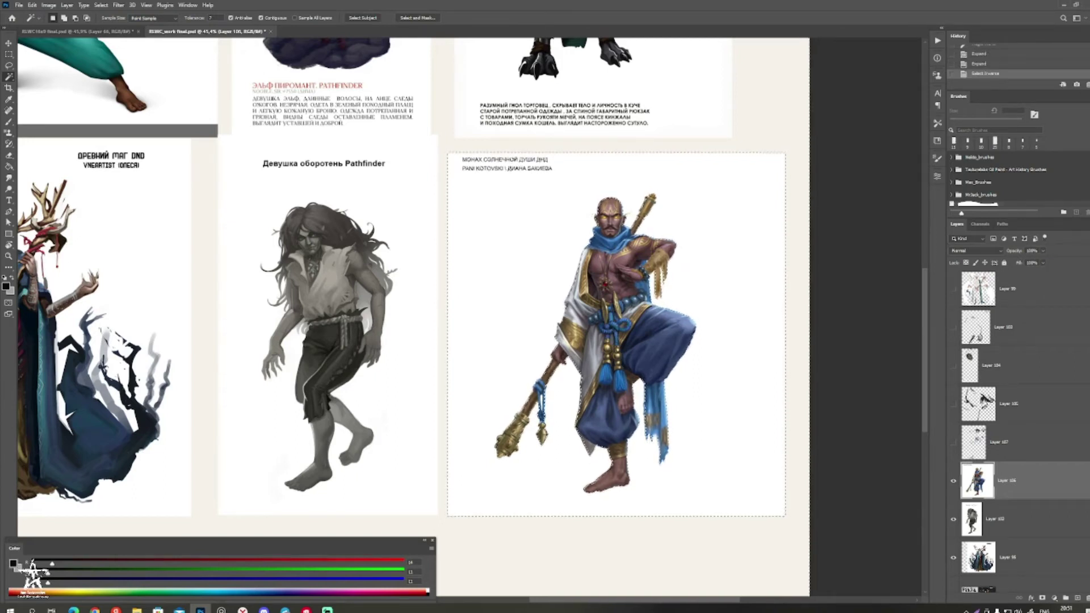
Step: Add a new layer above the monk, set its blend mode to Multiply and choose the Gradient tool
{"action": "key", "text": "ctrl+shift+alt+n"}
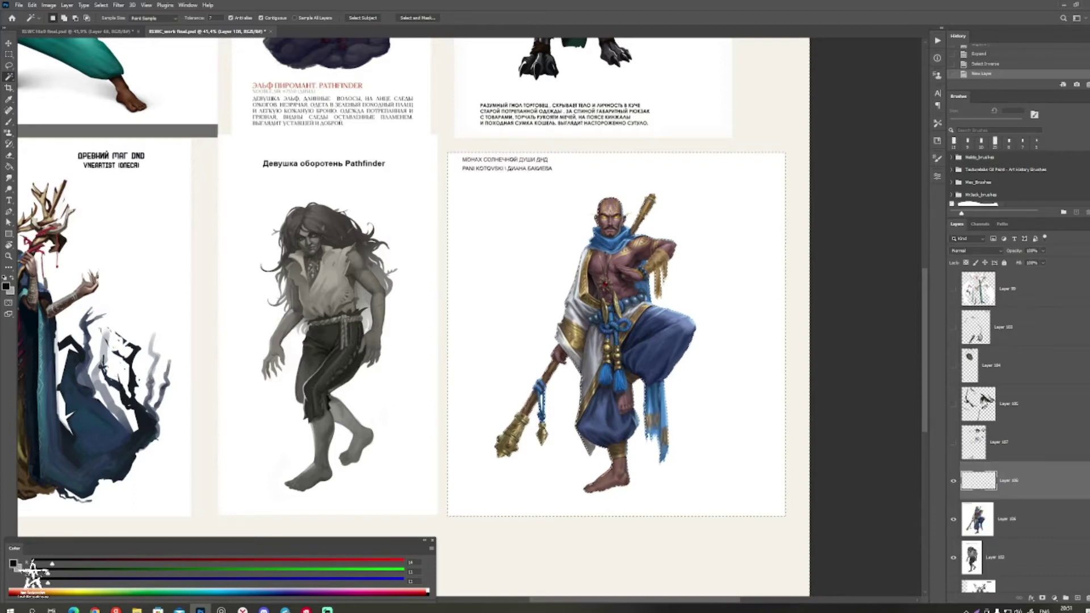
{"action": "key", "text": "g"}
{"action": "key", "text": "shift+g"}
{"action": "key", "text": "shift+g"}
{"action": "left_click", "coordinate": [968, 238]}
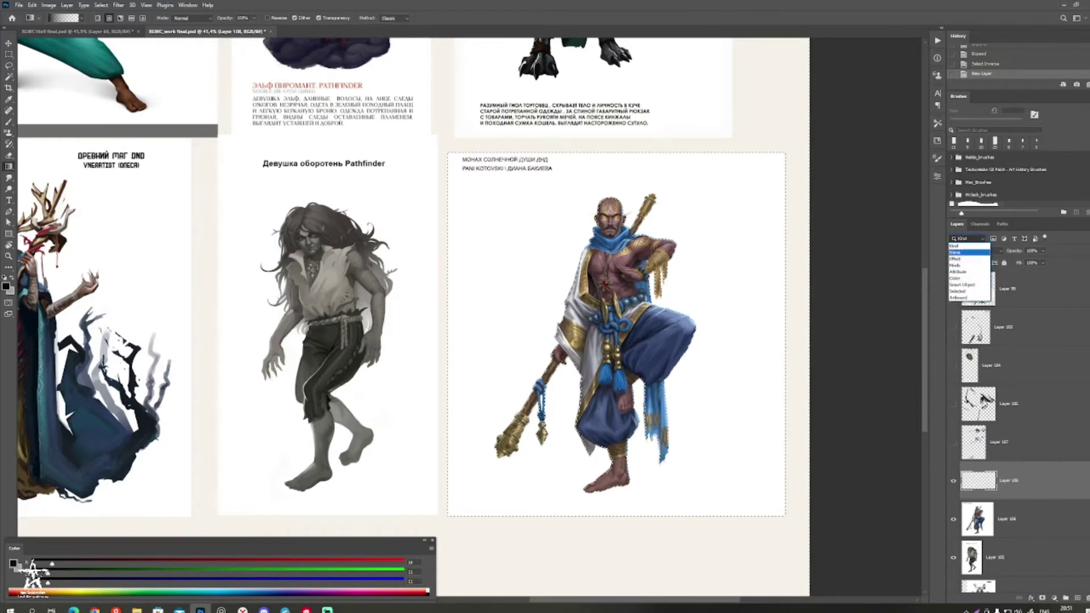
{"action": "left_click", "coordinate": [968, 238]}
{"action": "left_click", "coordinate": [976, 250]}
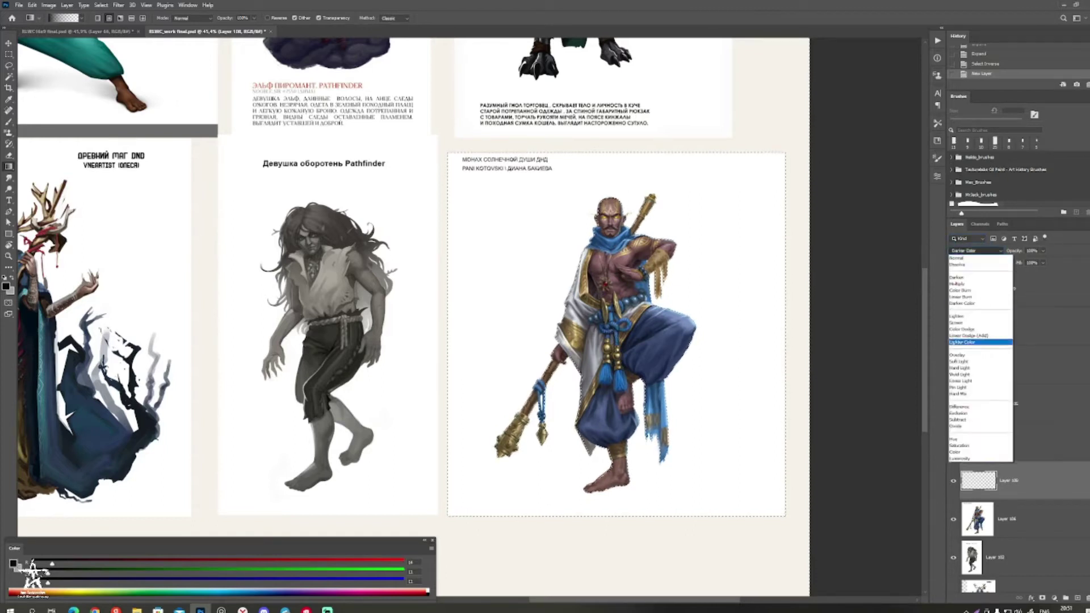
{"action": "left_click", "coordinate": [960, 284]}
Step: Draw a gradient from the monk's feet upward in a skin tone sampled from the lower leg and clear the selection
{"action": "left_click_drag", "start_coordinate": [625, 330], "coordinate": [641, 330]}
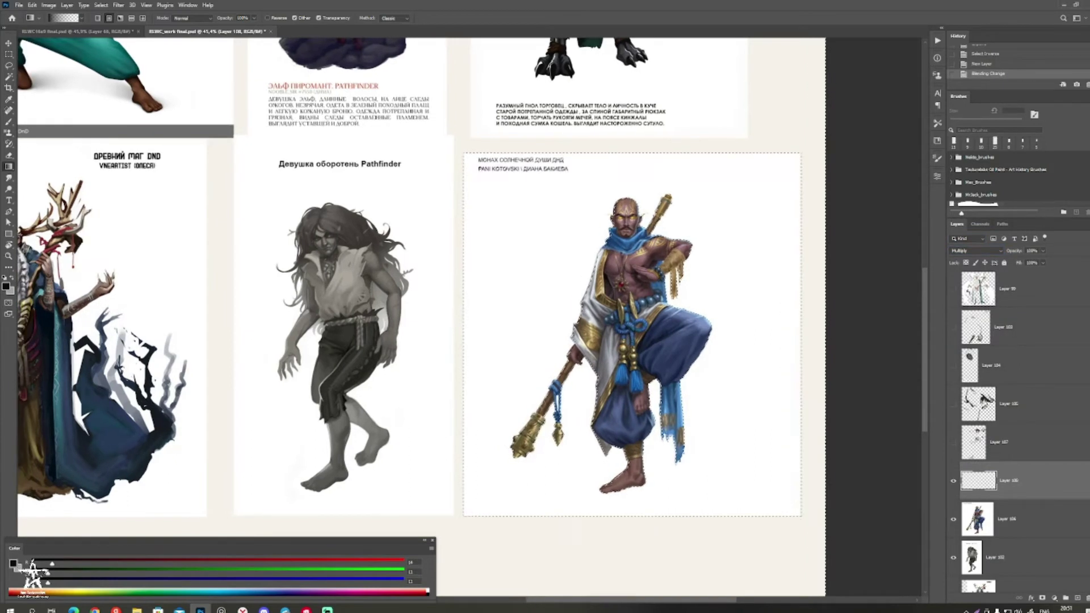
{"action": "left_click_drag", "start_coordinate": [627, 486], "coordinate": [645, 158]}
{"action": "left_click", "coordinate": [636, 465], "text": "alt"}
{"action": "key", "text": "ctrl+d"}
Step: Lower the shadow gradient layer's opacity through 80% and 60% to 40% while checking it on the whole board
{"action": "key", "text": "8"}
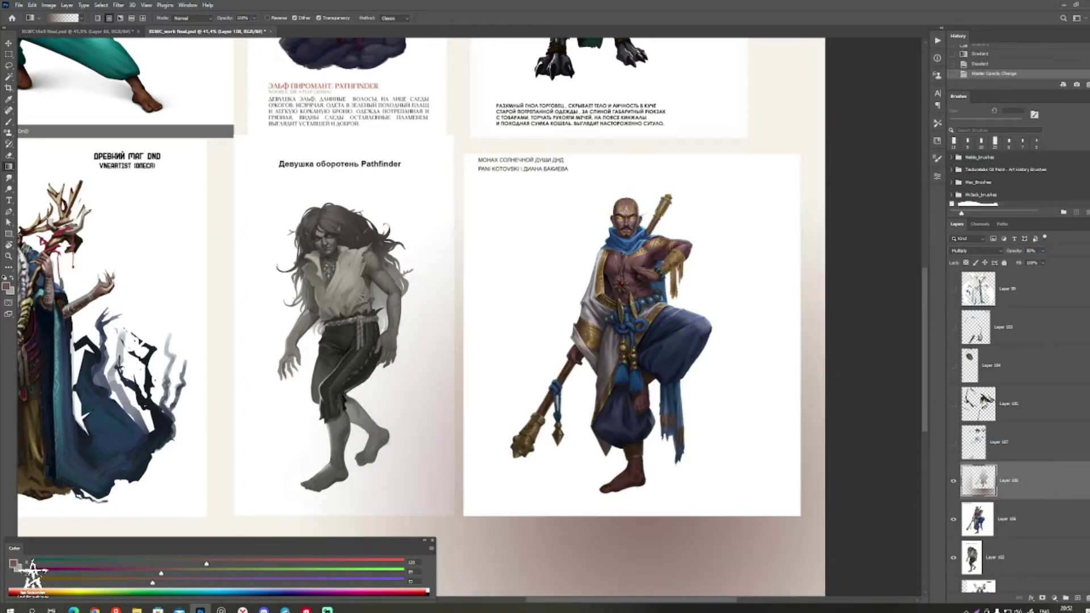
{"action": "key", "text": "6"}
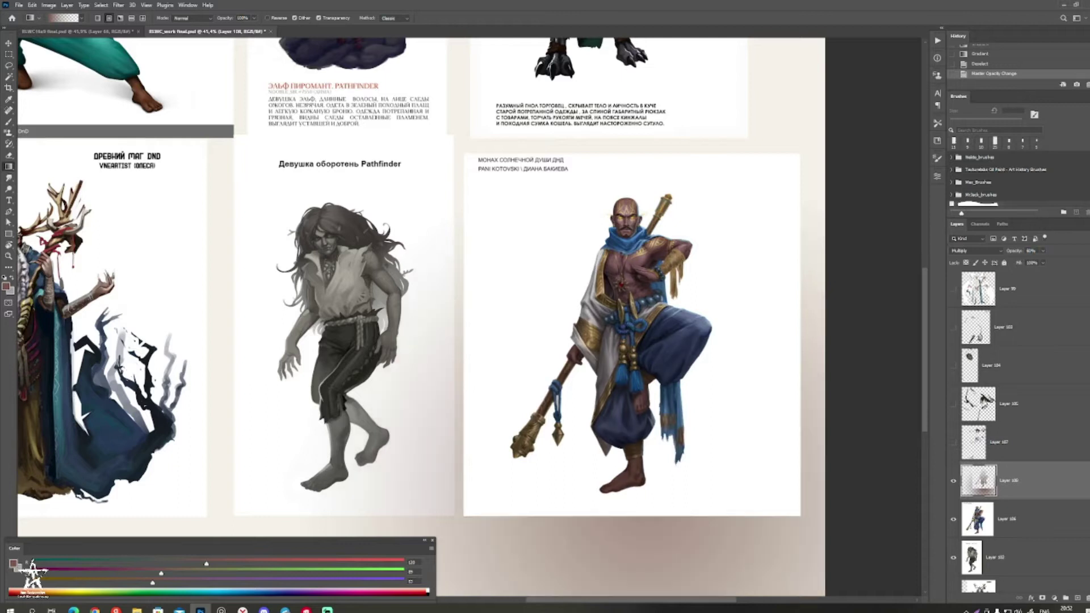
{"action": "left_click_drag", "start_coordinate": [732, 302], "coordinate": [734, 339]}
{"action": "left_click_drag", "start_coordinate": [734, 339], "coordinate": [616, 342]}
{"action": "left_click_drag", "start_coordinate": [727, 356], "coordinate": [701, 381]}
{"action": "left_click_drag", "start_coordinate": [701, 381], "coordinate": [746, 381]}
{"action": "key", "text": "5"}
{"action": "key", "text": "9"}
{"action": "key", "text": "4"}
{"action": "key", "text": "9"}
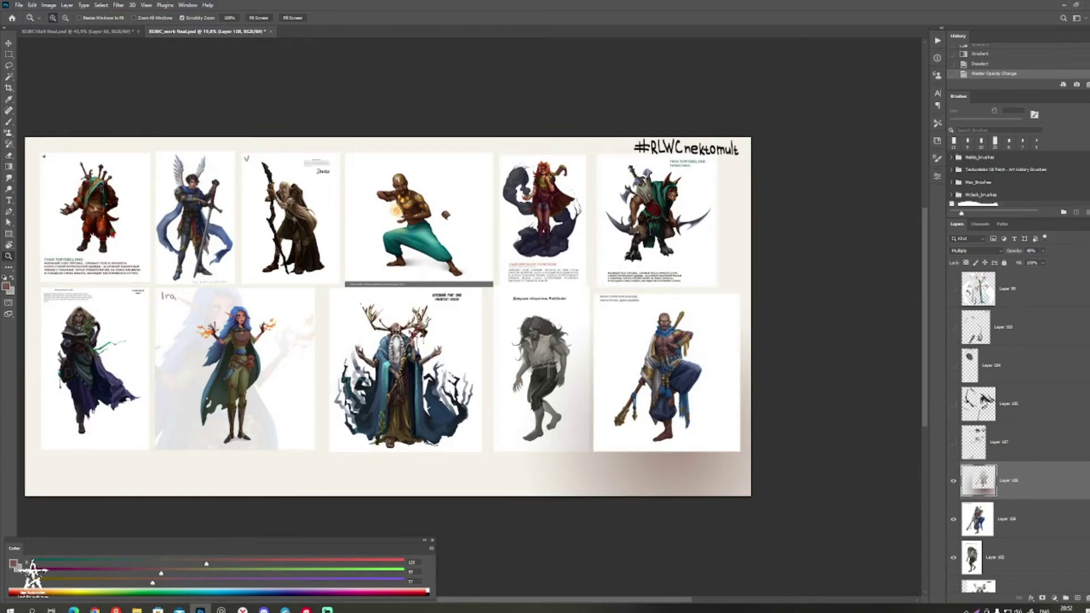
Step: Toggle the shadow gradient layer to compare the monk with and without it at full-board view
{"action": "key", "text": "ctrl+comma"}
{"action": "key", "text": "ctrl+comma"}
{"action": "key", "text": "ctrl+comma"}
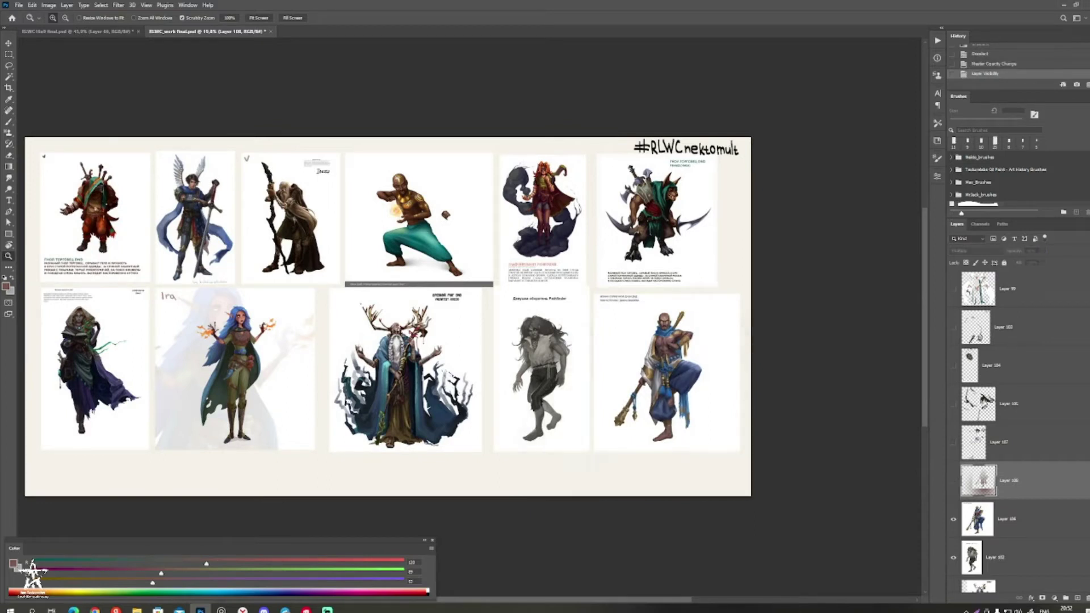
{"action": "key", "text": "ctrl+comma"}
{"action": "key", "text": "ctrl+comma"}
{"action": "key", "text": "ctrl+comma"}
{"action": "key", "text": "ctrl+comma"}
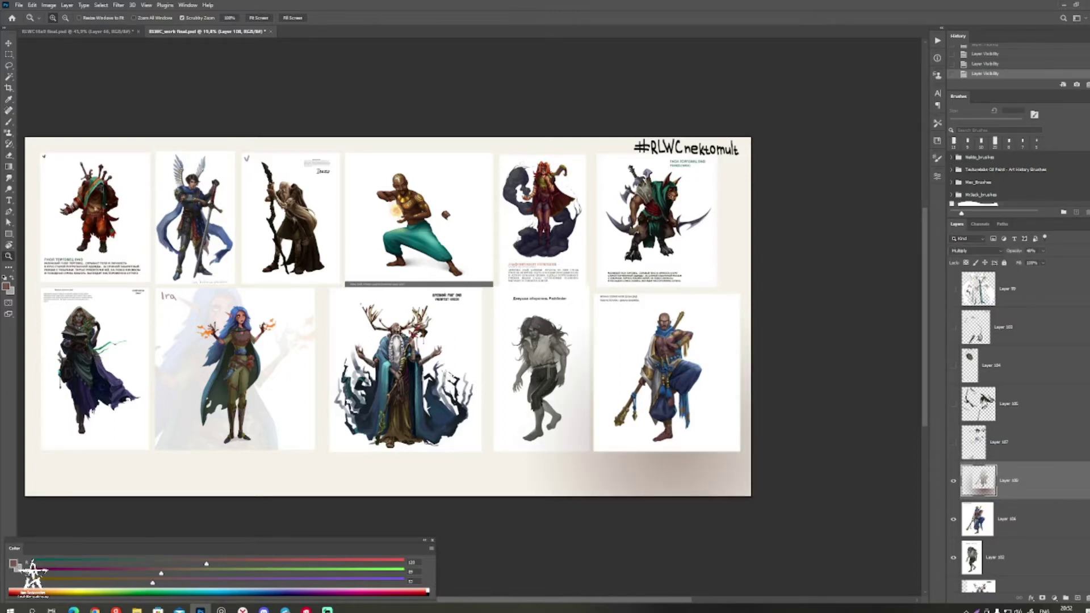
Step: Examine the monk at closer range with the shadow gradient layer switched on and off
{"action": "left_click_drag", "start_coordinate": [629, 428], "coordinate": [678, 449]}
{"action": "mouse_move", "coordinate": [678, 449]}
{"action": "left_mouse_down"}
{"action": "mouse_move", "coordinate": [733, 449]}
{"action": "mouse_move", "coordinate": [704, 474]}
{"action": "mouse_move", "coordinate": [644, 486]}
{"action": "left_mouse_up"}
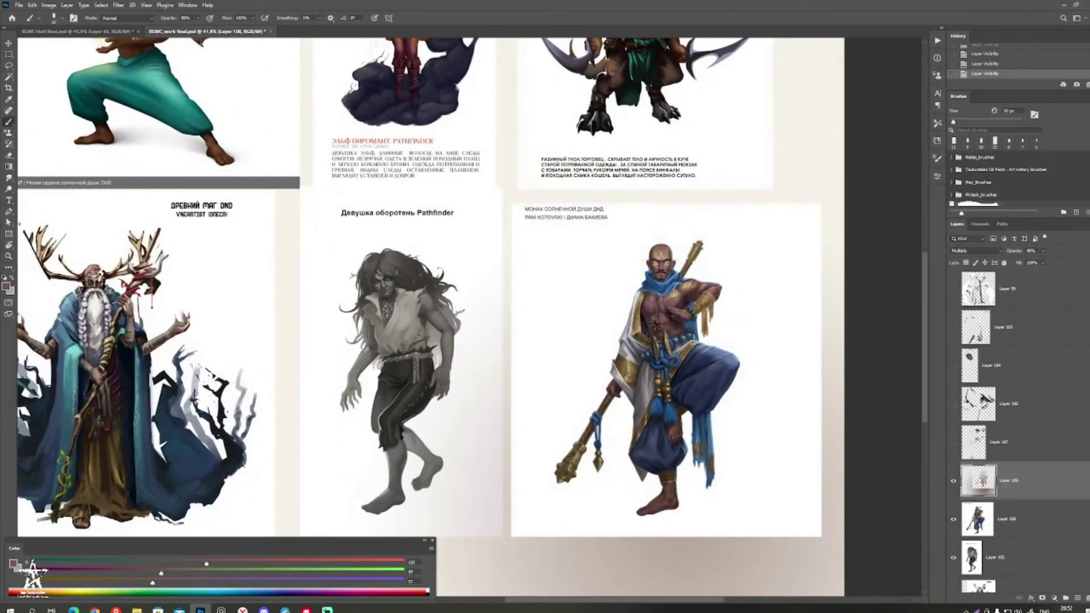
{"action": "key", "text": "ctrl+comma"}
{"action": "key", "text": "ctrl+comma"}
{"action": "key", "text": "ctrl+comma"}
{"action": "key", "text": "ctrl+comma"}
{"action": "key", "text": "ctrl+comma"}
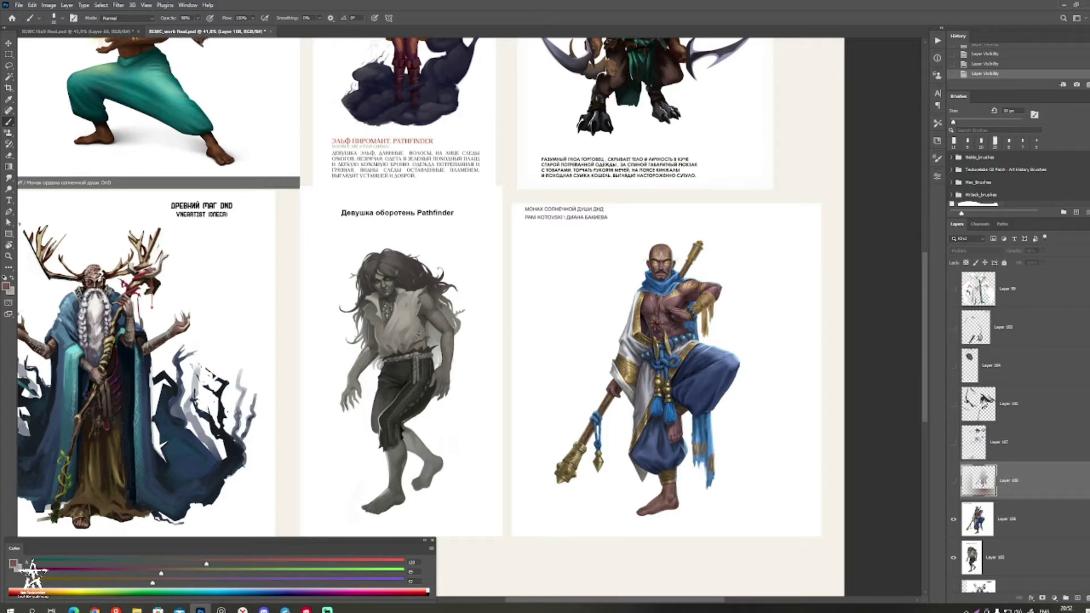
{"action": "key", "text": "ctrl+comma"}
{"action": "key", "text": "ctrl+comma"}
{"action": "key", "text": "ctrl+comma"}
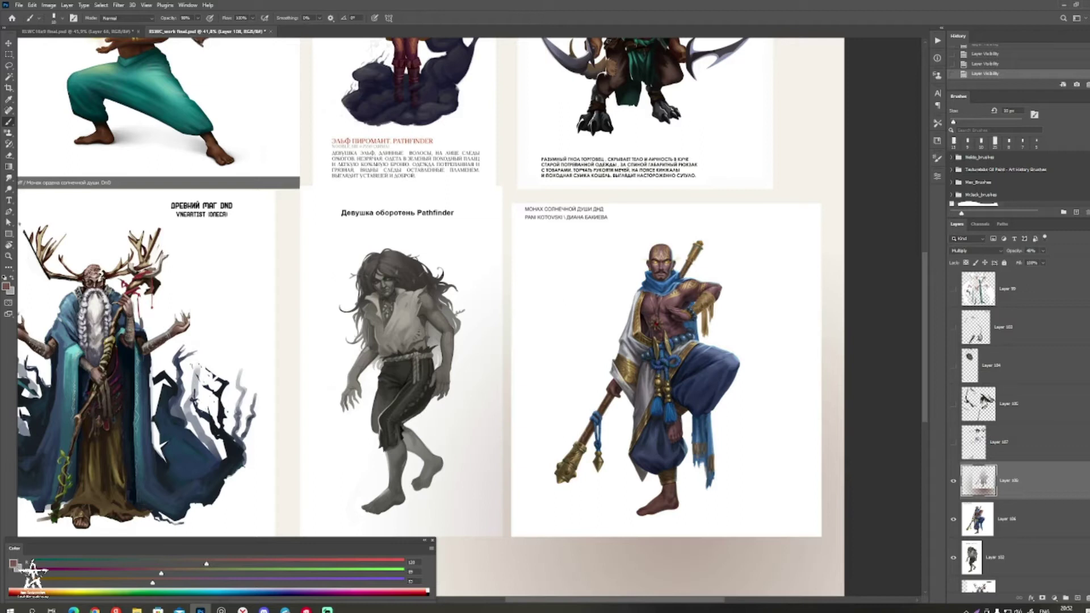
Step: Hide the shadow gradient layer and paint a small check mark beside the monk on a new layer with a 9 px brush
{"action": "left_click_drag", "start_coordinate": [738, 397], "coordinate": [857, 426]}
{"action": "left_click_drag", "start_coordinate": [769, 366], "coordinate": [754, 425]}
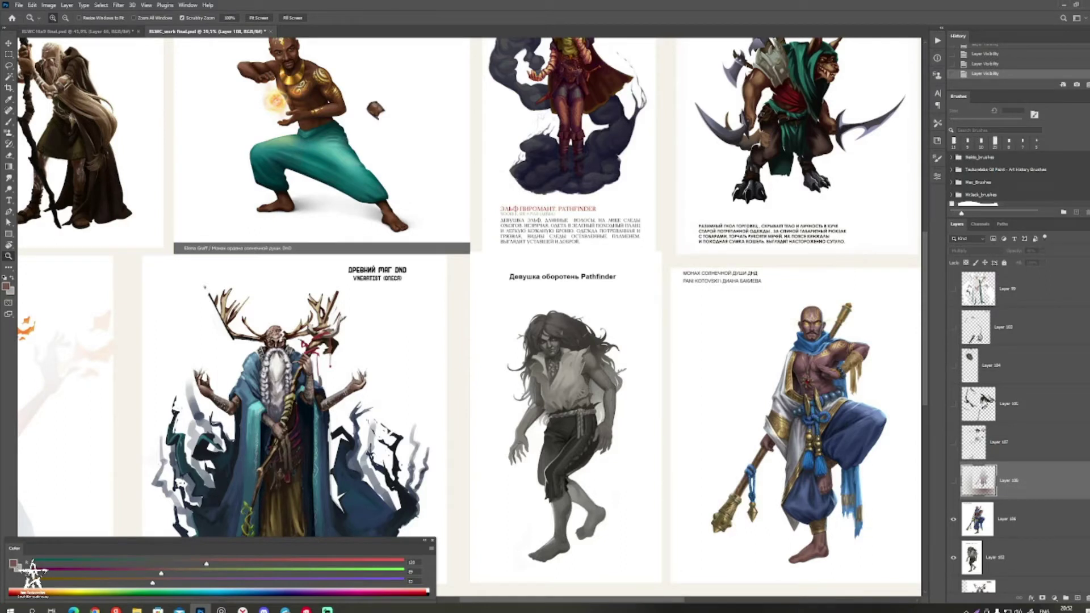
{"action": "mouse_move", "coordinate": [885, 401]}
{"action": "left_mouse_down"}
{"action": "mouse_move", "coordinate": [774, 370]}
{"action": "mouse_move", "coordinate": [812, 370]}
{"action": "left_mouse_up"}
{"action": "key", "text": "bracketleft"}
{"action": "key", "text": "bracketleft"}
{"action": "key", "text": "bracketleft"}
{"action": "key", "text": "bracketleft"}
{"action": "key", "text": "bracketleft"}
{"action": "key", "text": "ctrl+shift+alt+n"}
{"action": "mouse_move", "coordinate": [834, 193]}
{"action": "left_mouse_down"}
{"action": "mouse_move", "coordinate": [842, 204]}
{"action": "mouse_move", "coordinate": [849, 182]}
{"action": "left_mouse_up"}
Step: Bring in the "старая сирена" picture from another application and paste it onto the board
{"action": "key", "text": "z"}
{"action": "left_click_drag", "start_coordinate": [770, 324], "coordinate": [858, 297]}
{"action": "left_click_drag", "start_coordinate": [857, 297], "coordinate": [713, 347]}
{"action": "left_click_drag", "start_coordinate": [713, 347], "coordinate": [802, 342]}
{"action": "left_click_drag", "start_coordinate": [802, 342], "coordinate": [710, 406]}
{"action": "key", "text": "ctrl+0"}
{"action": "key", "text": "b"}
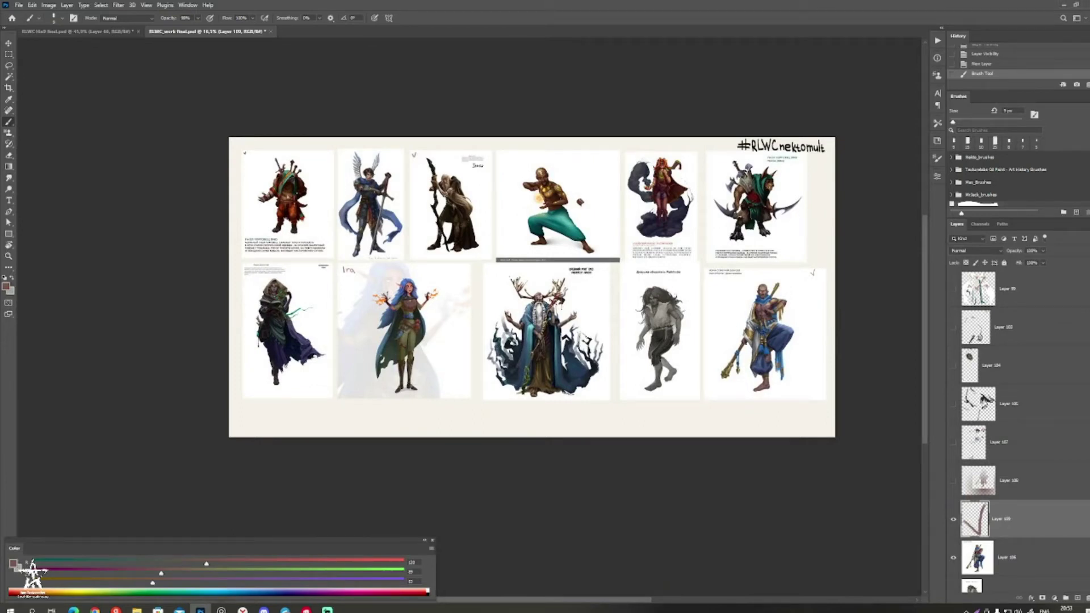
{"action": "key", "text": "alt+Tab"}
{"action": "key", "text": "alt+Tab"}
{"action": "key", "text": "ctrl+v"}
{"action": "left_click_drag", "start_coordinate": [532, 286], "coordinate": [631, 275]}
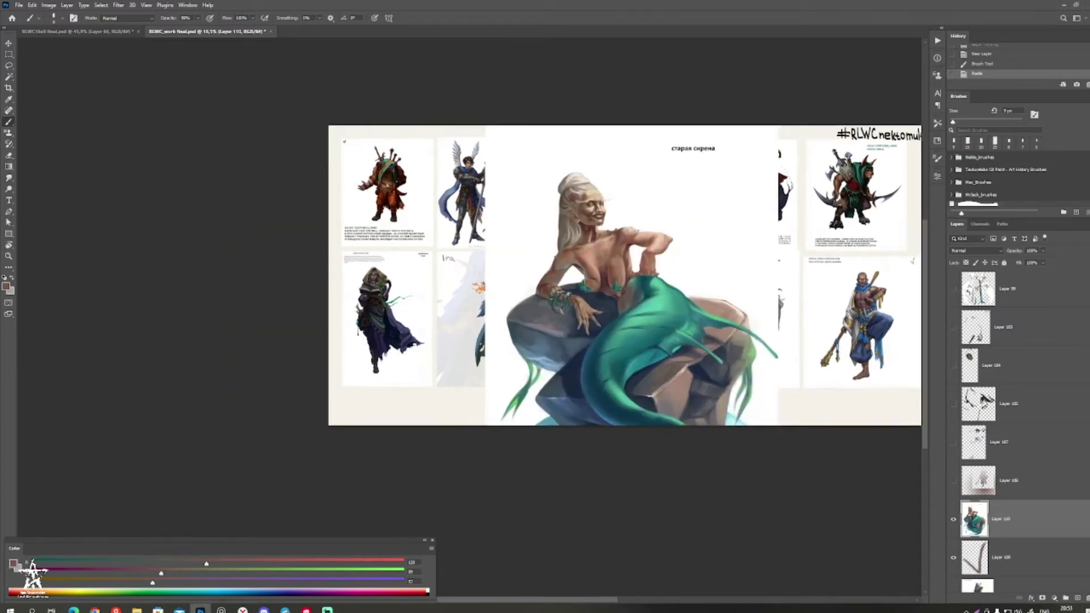
Step: Scale down the pasted siren picture and place it beneath the hooded character in the board's first column
{"action": "key", "text": "v"}
{"action": "left_click_drag", "start_coordinate": [778, 126], "coordinate": [667, 274]}
{"action": "left_click_drag", "start_coordinate": [587, 419], "coordinate": [433, 414]}
{"action": "key", "text": "Return"}
Step: Extend the canvas downward with the Crop tool so the whole siren picture fits on the board
{"action": "key", "text": "c"}
{"action": "left_click_drag", "start_coordinate": [630, 330], "coordinate": [631, 433]}
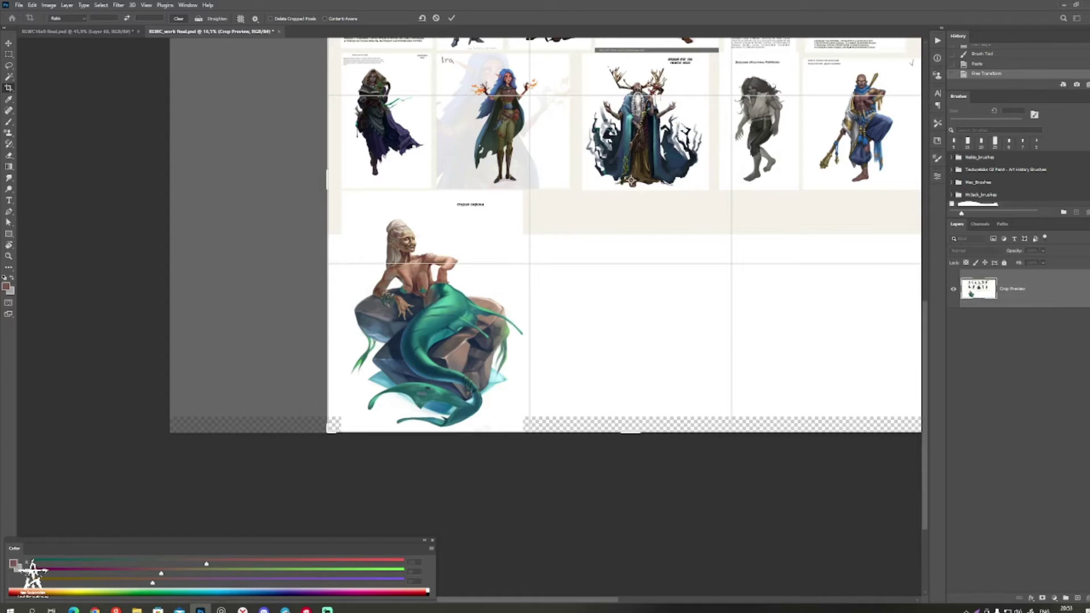
{"action": "key", "text": "Return"}
Step: Apply the crop extension and bring the siren picture into close view
{"action": "key", "text": "b"}
{"action": "left_click_drag", "start_coordinate": [438, 253], "coordinate": [681, 271]}
{"action": "left_click_drag", "start_coordinate": [682, 227], "coordinate": [724, 237]}
{"action": "left_click_drag", "start_coordinate": [739, 199], "coordinate": [795, 198]}
{"action": "left_click_drag", "start_coordinate": [794, 358], "coordinate": [676, 190]}
{"action": "left_click_drag", "start_coordinate": [682, 227], "coordinate": [666, 302]}
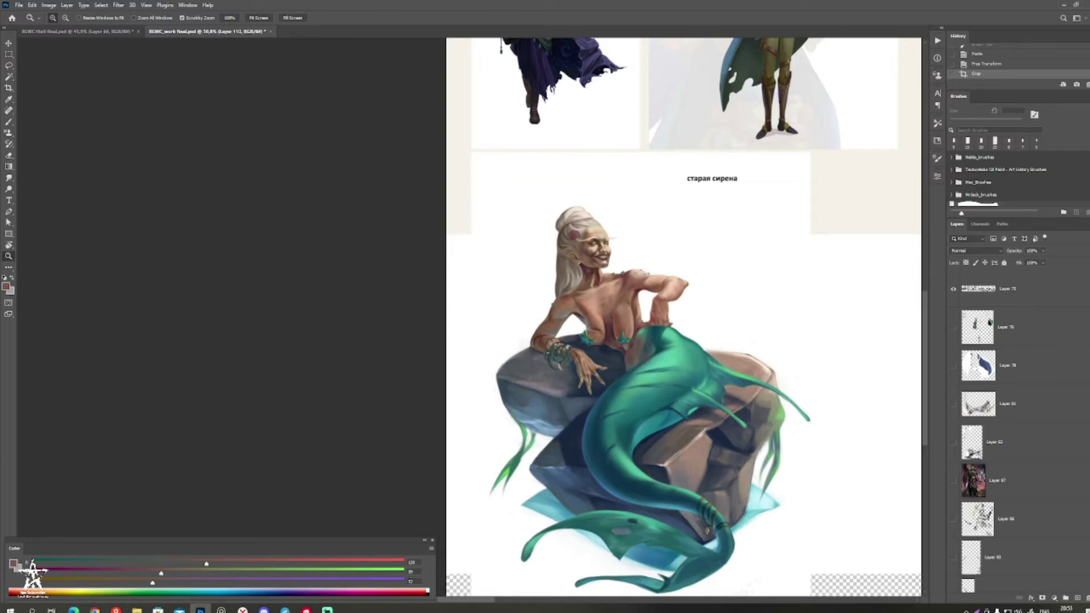
{"action": "left_click_drag", "start_coordinate": [682, 341], "coordinate": [596, 317]}
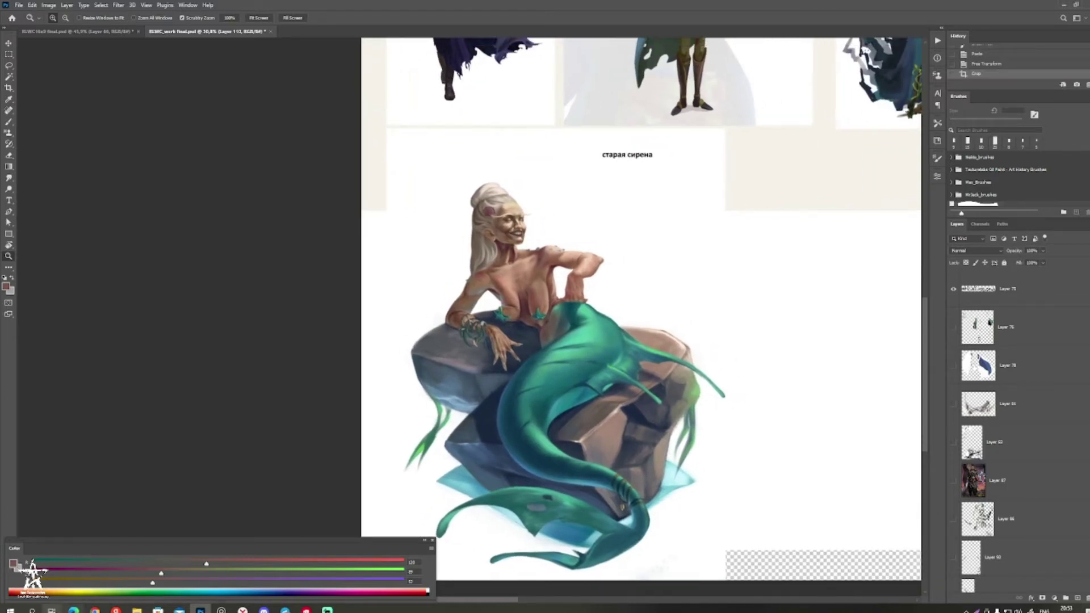
Step: Switch to the Windows Calculator, divide 200 by 7, and close it
{"action": "left_click", "coordinate": [10, 608]}
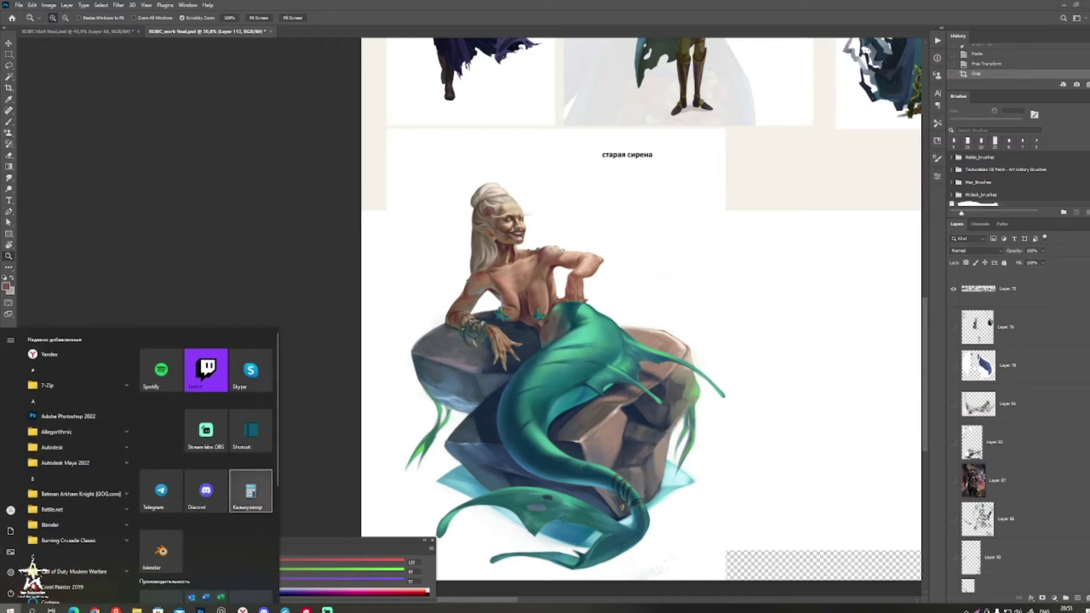
{"action": "left_click", "coordinate": [596, 316]}
{"action": "left_click_drag", "start_coordinate": [596, 317], "coordinate": [577, 320]}
{"action": "left_click", "coordinate": [10, 609]}
{"action": "left_click", "coordinate": [247, 498]}
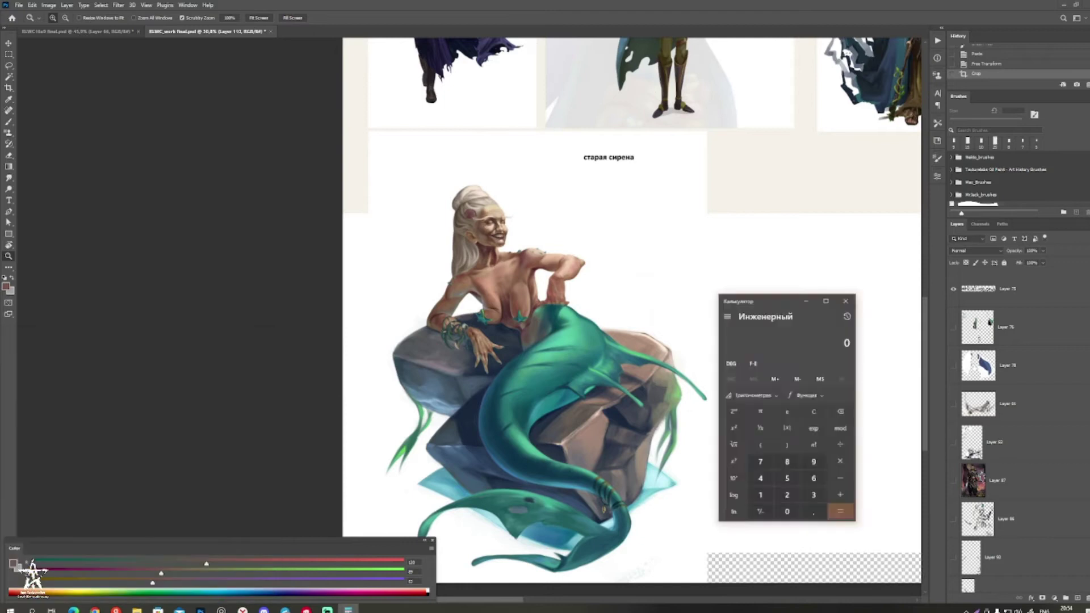
{"action": "left_click", "coordinate": [787, 496]}
{"action": "left_click", "coordinate": [787, 513]}
{"action": "left_click", "coordinate": [787, 513]}
{"action": "left_click", "coordinate": [842, 445]}
{"action": "left_click", "coordinate": [759, 462]}
{"action": "left_click", "coordinate": [841, 513]}
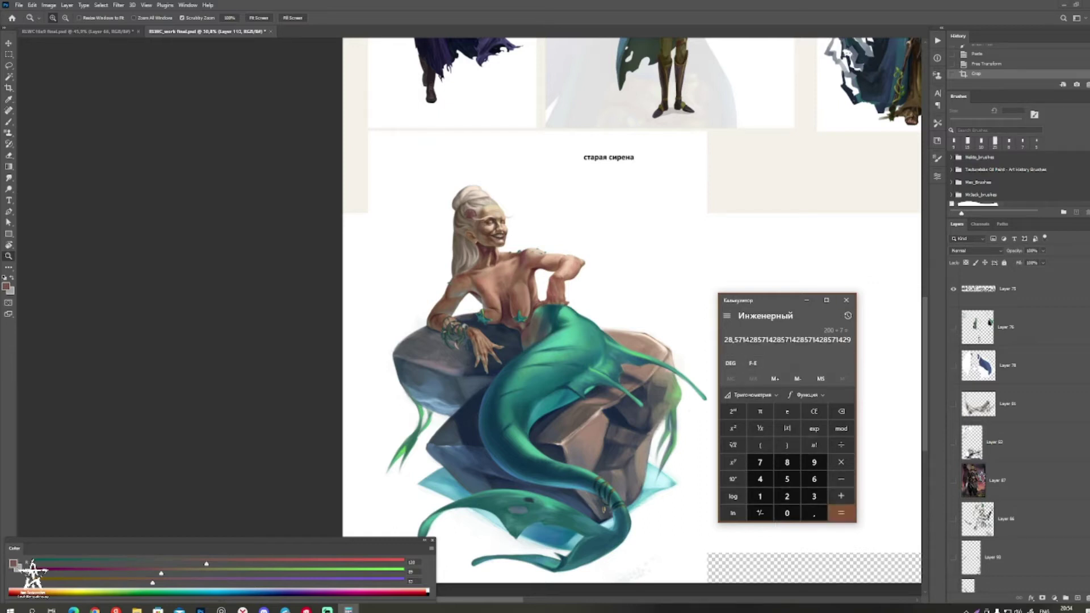
{"action": "left_click", "coordinate": [846, 300]}
Step: Examine the siren picture up close and within the whole board, checking its tonal values in a grayscale proof
{"action": "left_click_drag", "start_coordinate": [766, 323], "coordinate": [865, 298]}
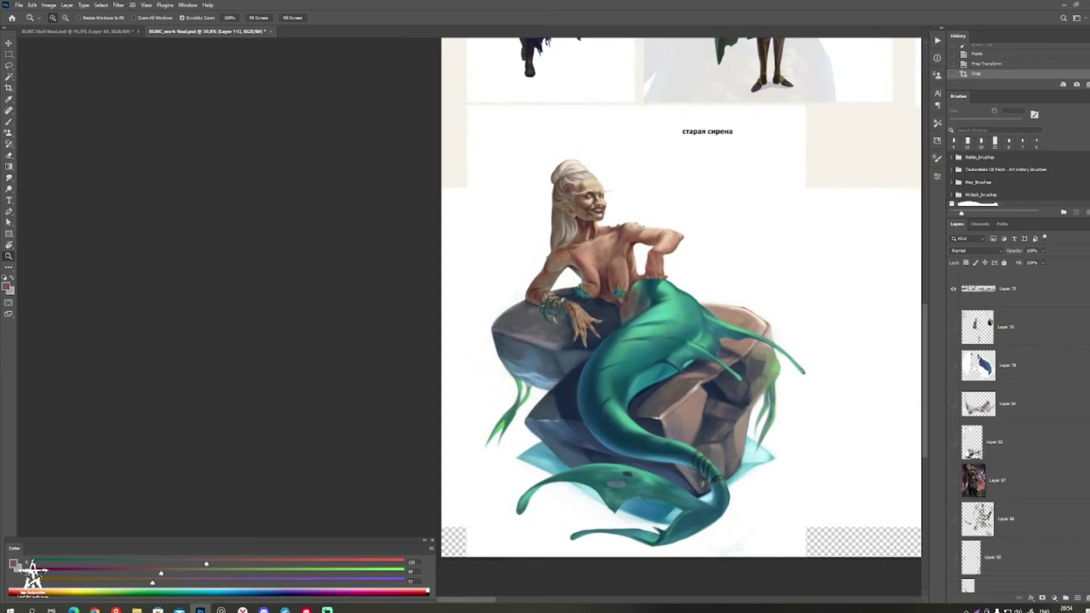
{"action": "scroll", "coordinate": [653, 295], "scroll_direction": "right", "scroll_amount": 3}
{"action": "scroll", "coordinate": [653, 295], "scroll_direction": "down", "scroll_amount": 1}
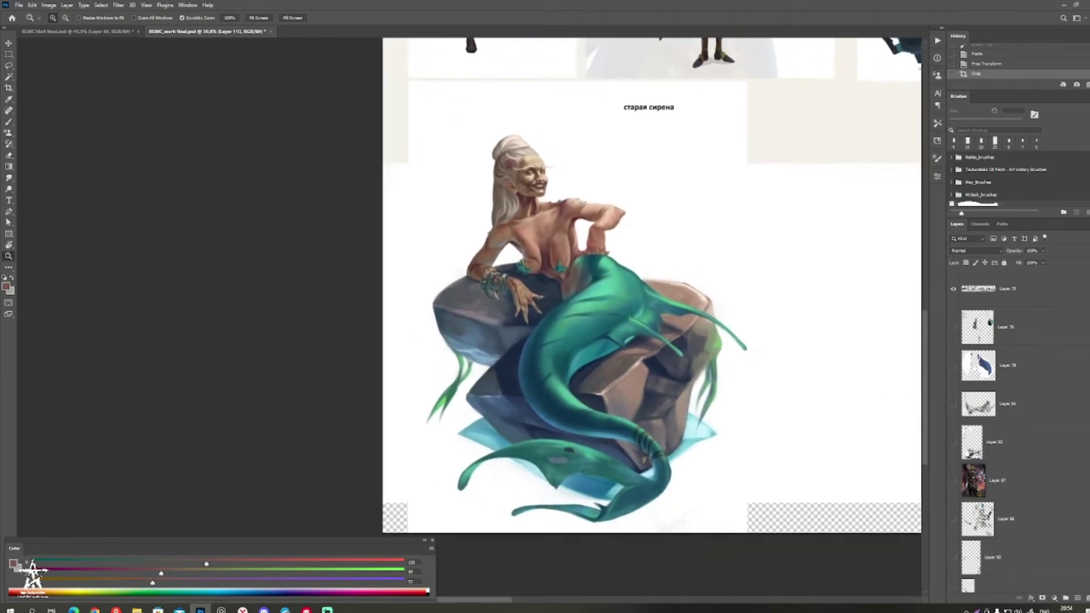
{"action": "key", "text": "b"}
{"action": "left_click_drag", "start_coordinate": [636, 466], "coordinate": [586, 484]}
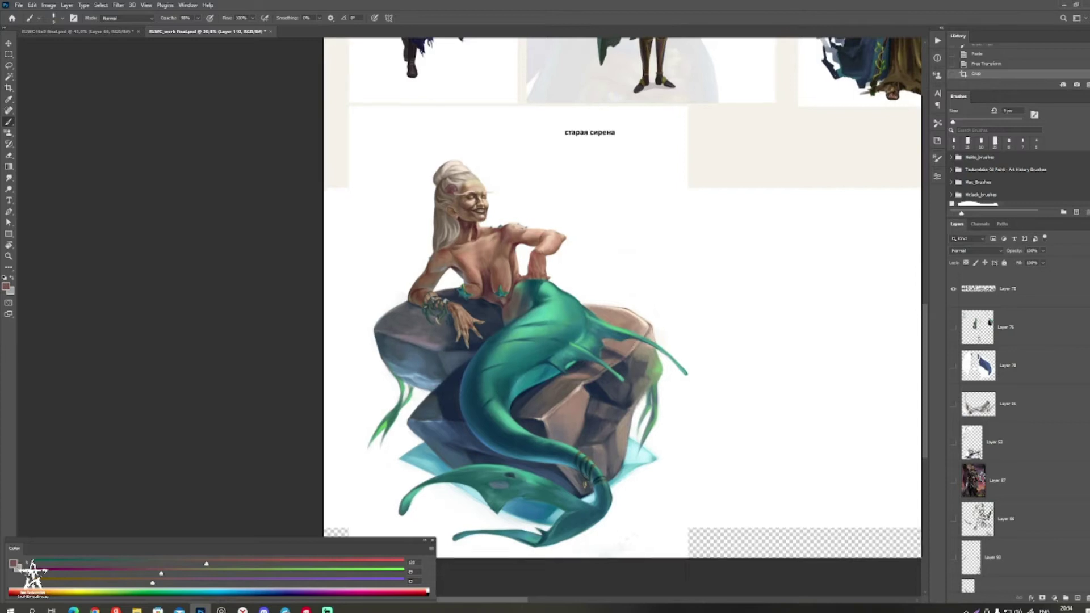
{"action": "scroll", "coordinate": [647, 296], "scroll_direction": "right", "scroll_amount": 3}
{"action": "scroll", "coordinate": [647, 295], "scroll_direction": "up", "scroll_amount": 1}
{"action": "left_click_drag", "start_coordinate": [592, 301], "coordinate": [611, 306]}
{"action": "key", "text": "z"}
{"action": "left_click_drag", "start_coordinate": [468, 350], "coordinate": [432, 350]}
{"action": "left_click_drag", "start_coordinate": [460, 433], "coordinate": [509, 433]}
{"action": "left_click_drag", "start_coordinate": [509, 433], "coordinate": [538, 544]}
{"action": "left_click_drag", "start_coordinate": [448, 381], "coordinate": [386, 387]}
{"action": "left_click_drag", "start_coordinate": [479, 457], "coordinate": [501, 458]}
{"action": "key", "text": "ctrl+y"}
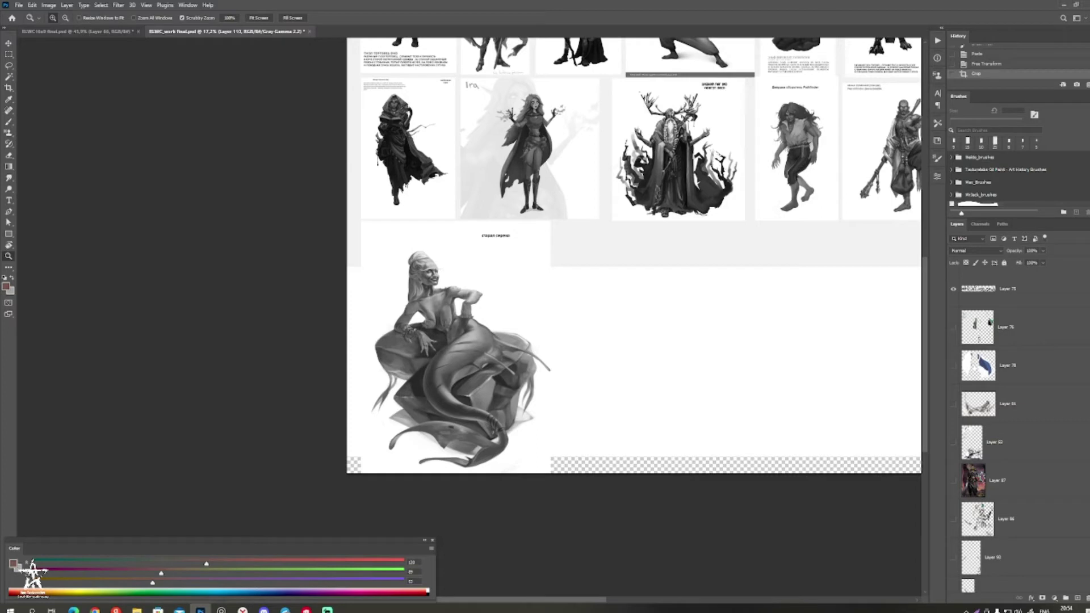
{"action": "key", "text": "ctrl+y"}
Step: Paint sampled muted grey tones over the bright strip along the tail's inner curve beside the rock
{"action": "mouse_move", "coordinate": [412, 416]}
{"action": "left_mouse_down"}
{"action": "mouse_move", "coordinate": [525, 415]}
{"action": "mouse_move", "coordinate": [400, 482]}
{"action": "left_mouse_up"}
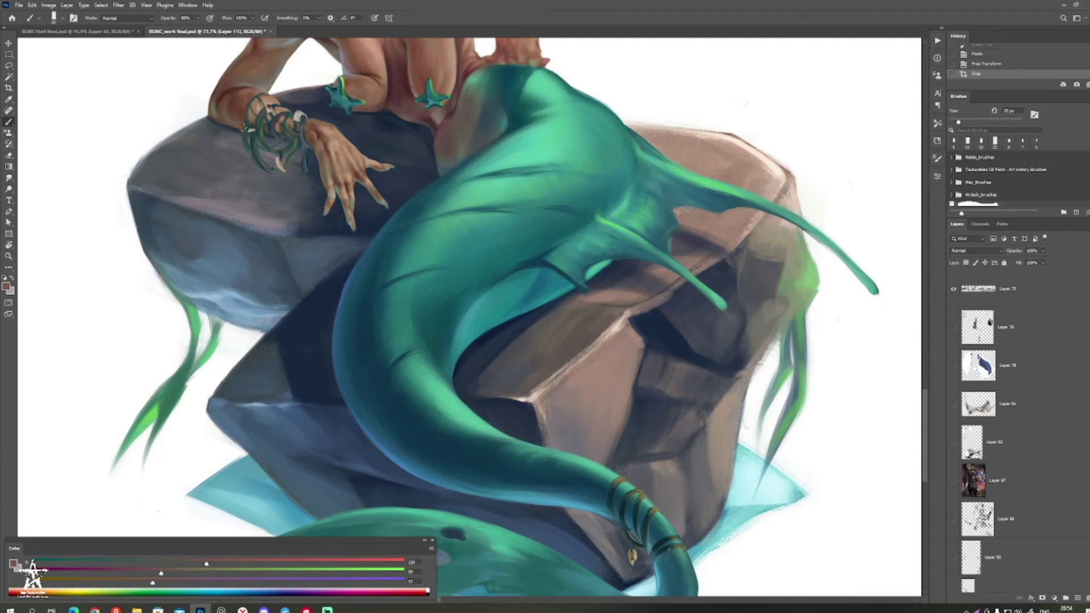
{"action": "left_click", "coordinate": [574, 326], "text": "alt"}
{"action": "key", "text": "bracketright"}
{"action": "key", "text": "bracketright"}
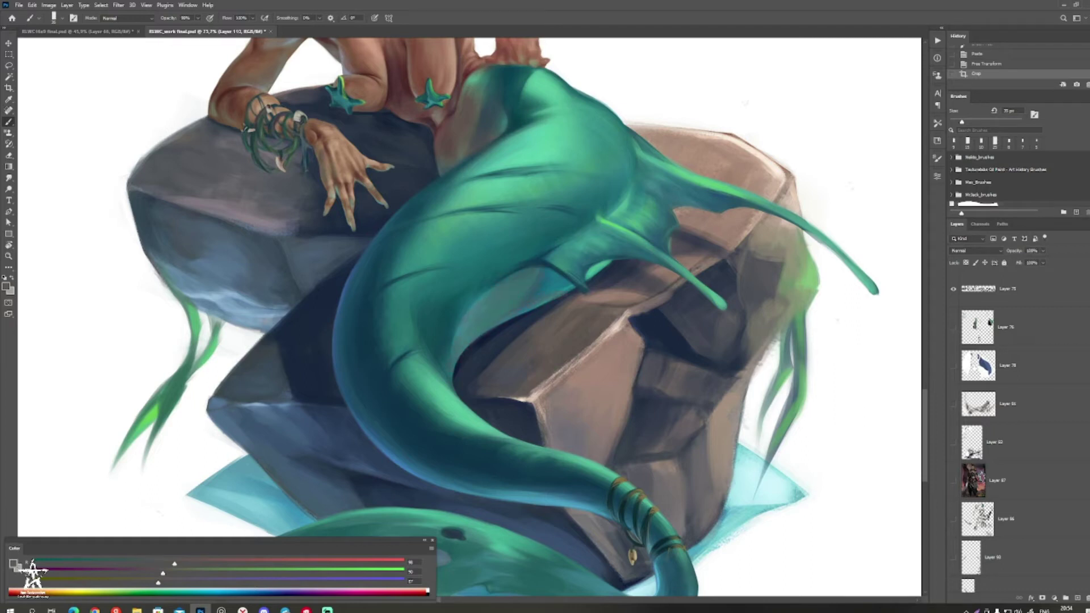
{"action": "left_click", "coordinate": [450, 326], "text": "alt"}
{"action": "key", "text": "bracketright"}
{"action": "mouse_move", "coordinate": [497, 302]}
{"action": "left_mouse_down"}
{"action": "mouse_move", "coordinate": [532, 280]}
{"action": "mouse_move", "coordinate": [456, 339]}
{"action": "mouse_move", "coordinate": [465, 342]}
{"action": "left_mouse_up"}
{"action": "left_click", "coordinate": [455, 333], "text": "alt"}
{"action": "key", "text": "bracketright"}
{"action": "left_click", "coordinate": [473, 346], "text": "alt"}
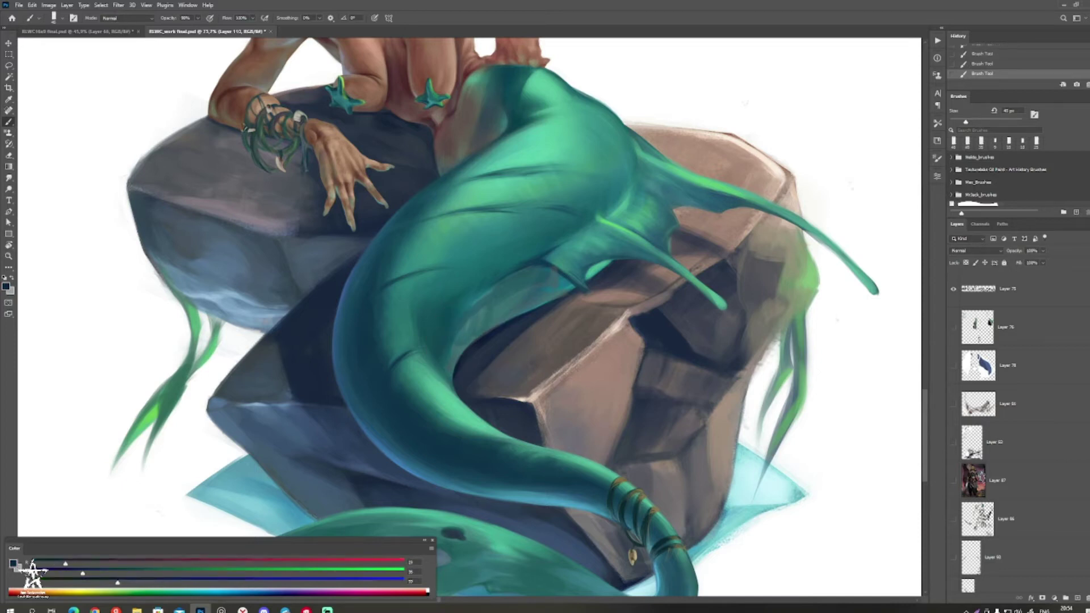
{"action": "left_click", "coordinate": [566, 285], "text": "alt"}
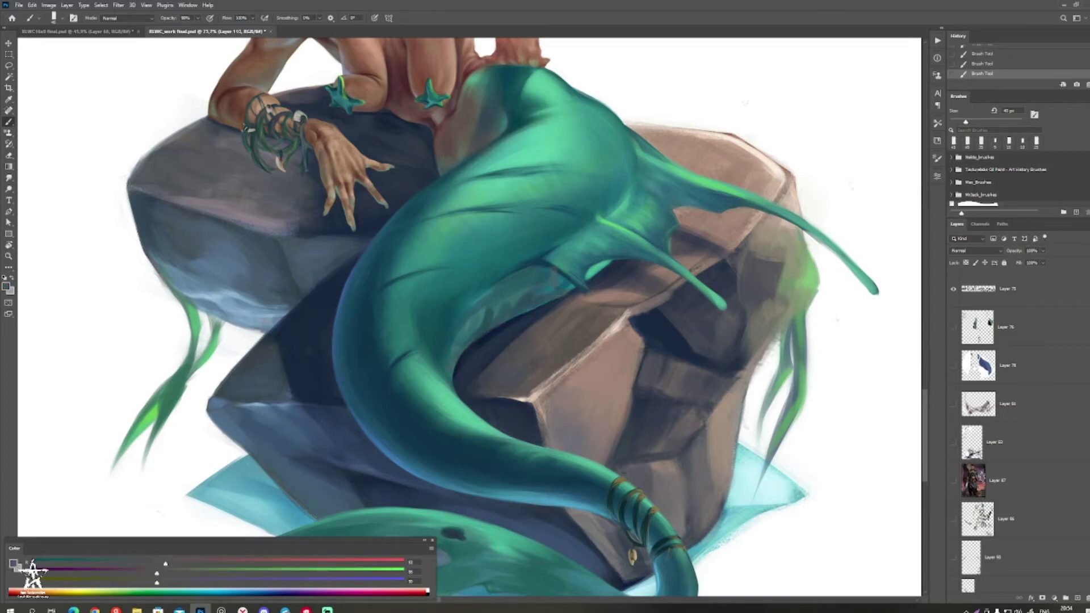
Step: Paint the small side fin's membrane with sampled teal, using a smaller brush
{"action": "left_click", "coordinate": [578, 276], "text": "alt"}
{"action": "key", "text": "bracketleft"}
{"action": "mouse_move", "coordinate": [588, 277]}
{"action": "left_mouse_down"}
{"action": "mouse_move", "coordinate": [607, 263]}
{"action": "mouse_move", "coordinate": [509, 345]}
{"action": "mouse_move", "coordinate": [520, 353]}
{"action": "mouse_move", "coordinate": [514, 329]}
{"action": "mouse_move", "coordinate": [553, 319]}
{"action": "left_mouse_up"}
{"action": "left_click", "coordinate": [528, 322], "text": "alt"}
{"action": "key", "text": "bracketleft"}
{"action": "key", "text": "bracketleft"}
Step: Set the foreground colour to yellowish green #7fa346 and paint a patch on the small side fin
{"action": "key", "text": "n"}
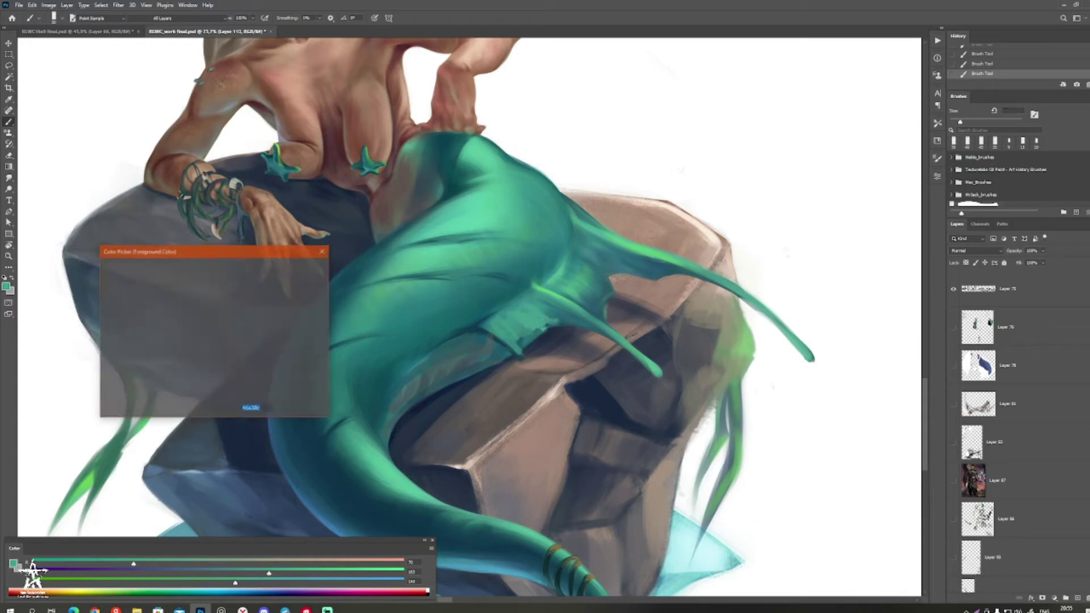
{"action": "left_click_drag", "start_coordinate": [224, 332], "coordinate": [223, 356]}
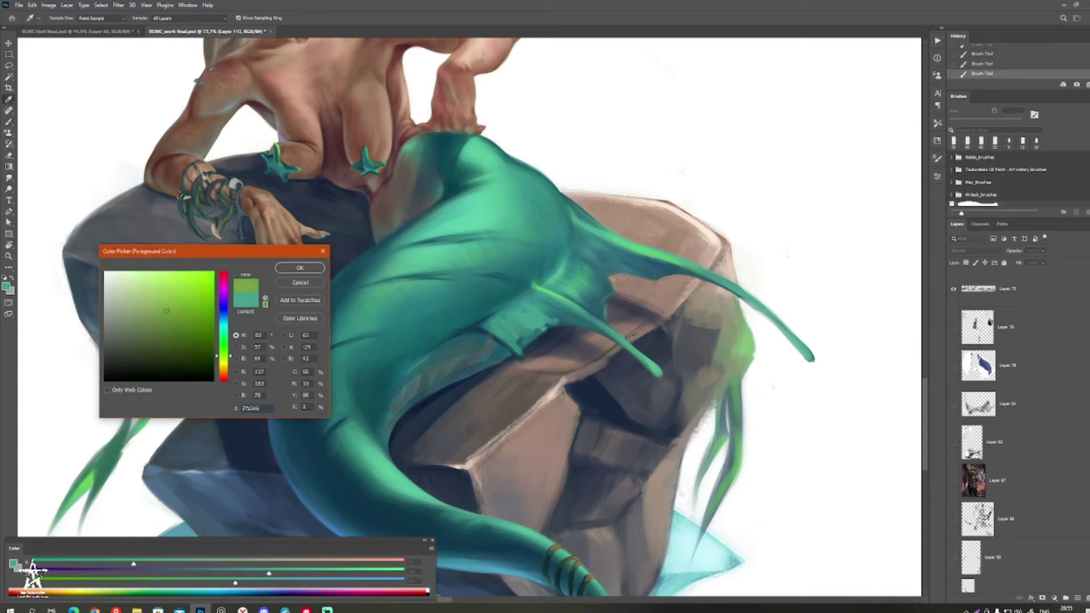
{"action": "left_click", "coordinate": [251, 408]}
{"action": "left_click", "coordinate": [300, 267]}
{"action": "left_click_drag", "start_coordinate": [508, 335], "coordinate": [533, 333]}
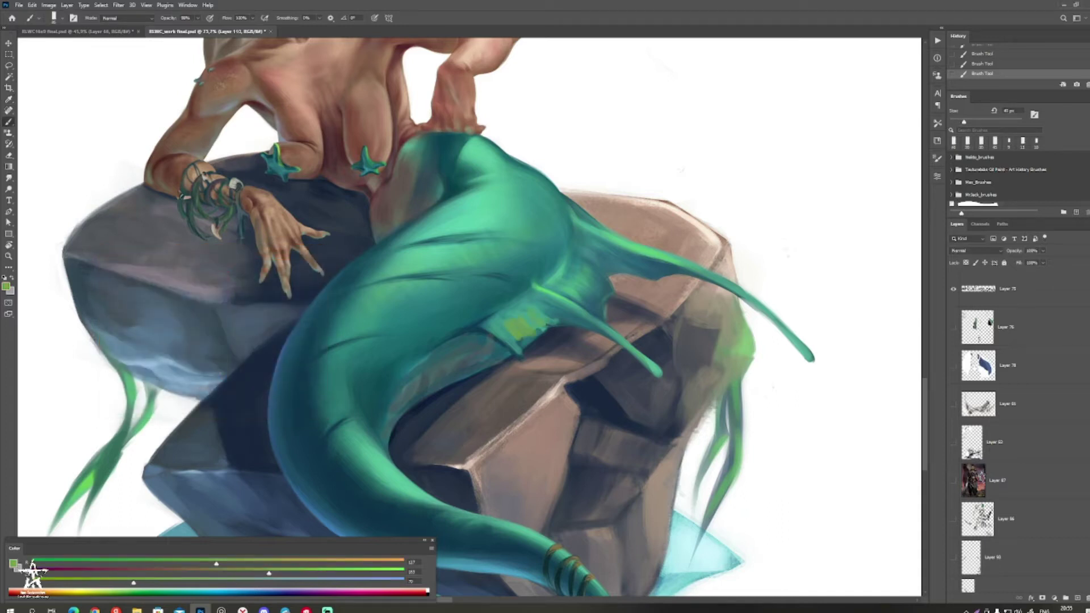
Step: Choose a paler green and paint it across the small fin and the membrane of the larger fin, enlarging the brush
{"action": "left_click", "coordinate": [6, 287]}
{"action": "left_click", "coordinate": [140, 305]}
{"action": "left_click", "coordinate": [300, 267]}
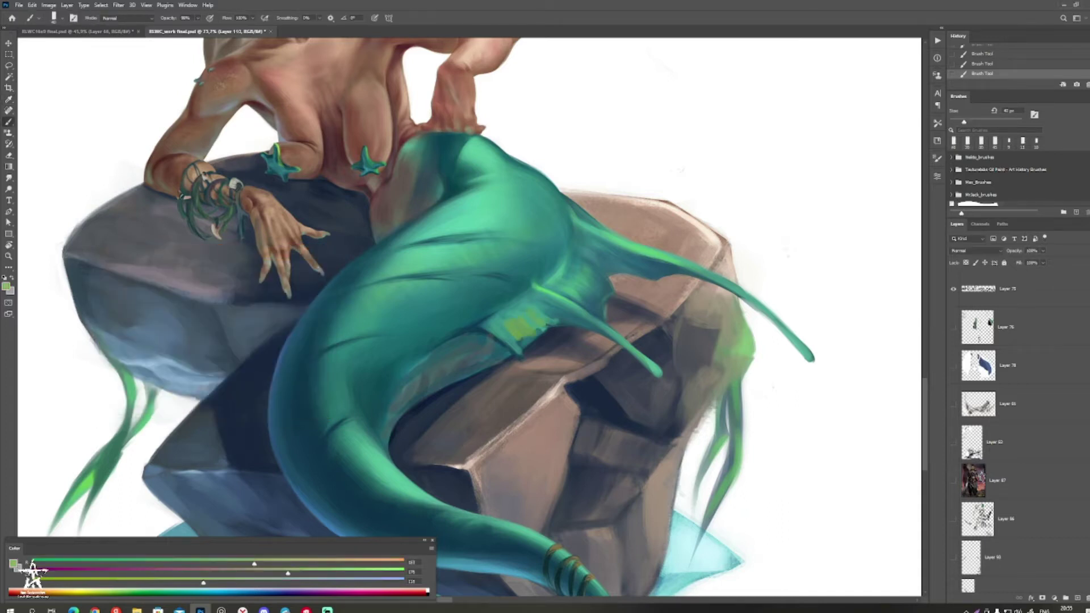
{"action": "left_click", "coordinate": [523, 316], "text": "alt"}
{"action": "mouse_move", "coordinate": [515, 319]}
{"action": "left_mouse_down"}
{"action": "mouse_move", "coordinate": [546, 308]}
{"action": "mouse_move", "coordinate": [537, 298]}
{"action": "mouse_move", "coordinate": [622, 348]}
{"action": "left_mouse_up"}
{"action": "key", "text": "bracketright"}
{"action": "key", "text": "bracketright"}
{"action": "key", "text": "bracketright"}
{"action": "key", "text": "bracketright"}
{"action": "left_click_drag", "start_coordinate": [585, 273], "coordinate": [596, 297]}
{"action": "mouse_move", "coordinate": [596, 281]}
{"action": "left_mouse_down"}
{"action": "mouse_move", "coordinate": [601, 302]}
{"action": "mouse_move", "coordinate": [586, 256]}
{"action": "mouse_move", "coordinate": [685, 270]}
{"action": "left_mouse_up"}
{"action": "key", "text": "bracketleft"}
{"action": "key", "text": "ctrl+space"}
{"action": "mouse_move", "coordinate": [642, 330]}
{"action": "left_mouse_down"}
{"action": "mouse_move", "coordinate": [591, 321]}
{"action": "mouse_move", "coordinate": [641, 313]}
{"action": "left_mouse_up"}
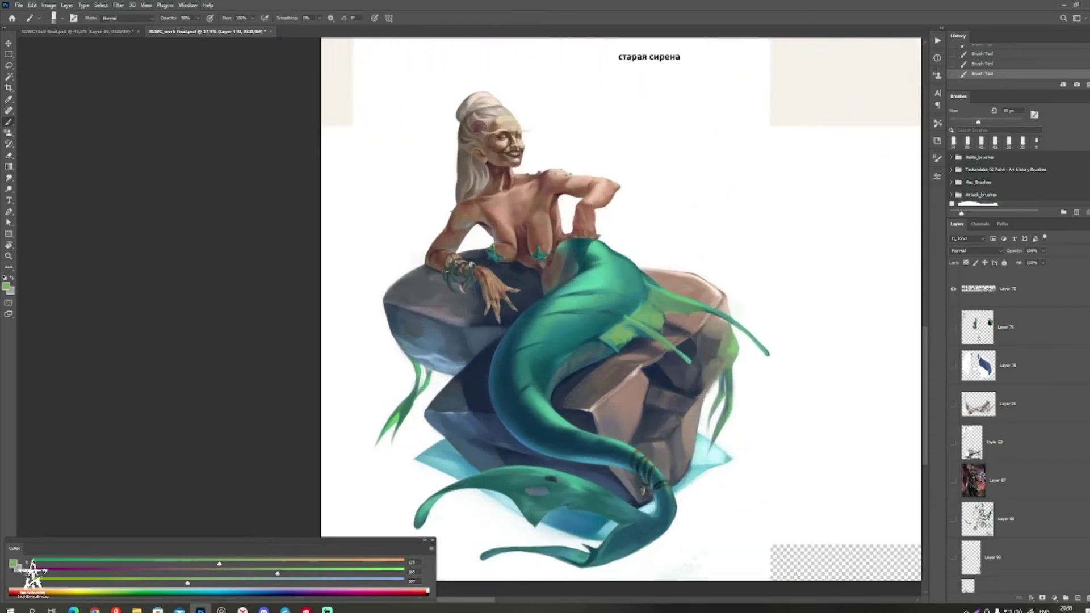
Step: Blend sampled teal and green tones over the join between the tail and its side fins with a larger brush
{"action": "key", "text": "bracketright"}
{"action": "left_click_drag", "start_coordinate": [622, 278], "coordinate": [631, 292]}
{"action": "left_click_drag", "start_coordinate": [623, 268], "coordinate": [631, 281]}
{"action": "left_click", "coordinate": [615, 271], "text": "alt"}
{"action": "mouse_move", "coordinate": [627, 267]}
{"action": "left_mouse_down"}
{"action": "mouse_move", "coordinate": [629, 299]}
{"action": "mouse_move", "coordinate": [655, 323]}
{"action": "mouse_move", "coordinate": [635, 337]}
{"action": "left_mouse_up"}
{"action": "left_click", "coordinate": [629, 281], "text": "alt"}
{"action": "key", "text": "bracketright"}
{"action": "left_click", "coordinate": [626, 297], "text": "alt"}
{"action": "left_click_drag", "start_coordinate": [635, 330], "coordinate": [611, 346]}
{"action": "key", "text": "bracketleft"}
{"action": "key", "text": "bracketleft"}
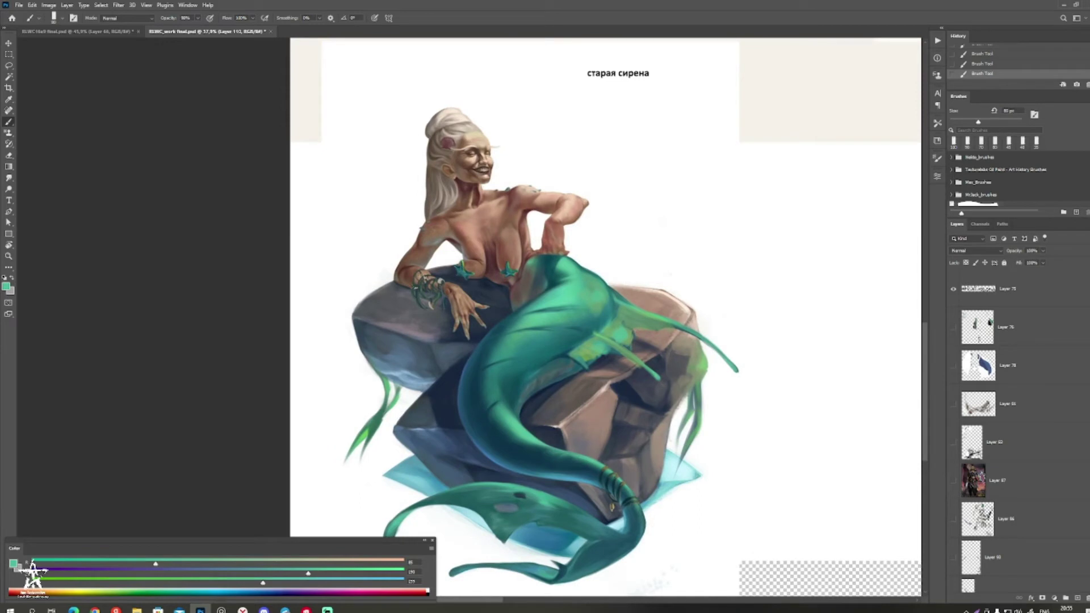
Step: Refine the colour transitions on the side fins with sampled green, reducing the brush size
{"action": "left_click", "coordinate": [622, 320], "text": "alt"}
{"action": "left_click_drag", "start_coordinate": [620, 321], "coordinate": [629, 326]}
{"action": "key", "text": "bracketleft"}
{"action": "left_click_drag", "start_coordinate": [585, 356], "coordinate": [598, 362]}
{"action": "key", "text": "bracketleft"}
{"action": "key", "text": "bracketleft"}
{"action": "left_click_drag", "start_coordinate": [618, 296], "coordinate": [628, 304]}
{"action": "mouse_move", "coordinate": [630, 306]}
{"action": "left_mouse_down"}
{"action": "mouse_move", "coordinate": [518, 269]}
{"action": "mouse_move", "coordinate": [504, 286]}
{"action": "left_mouse_up"}
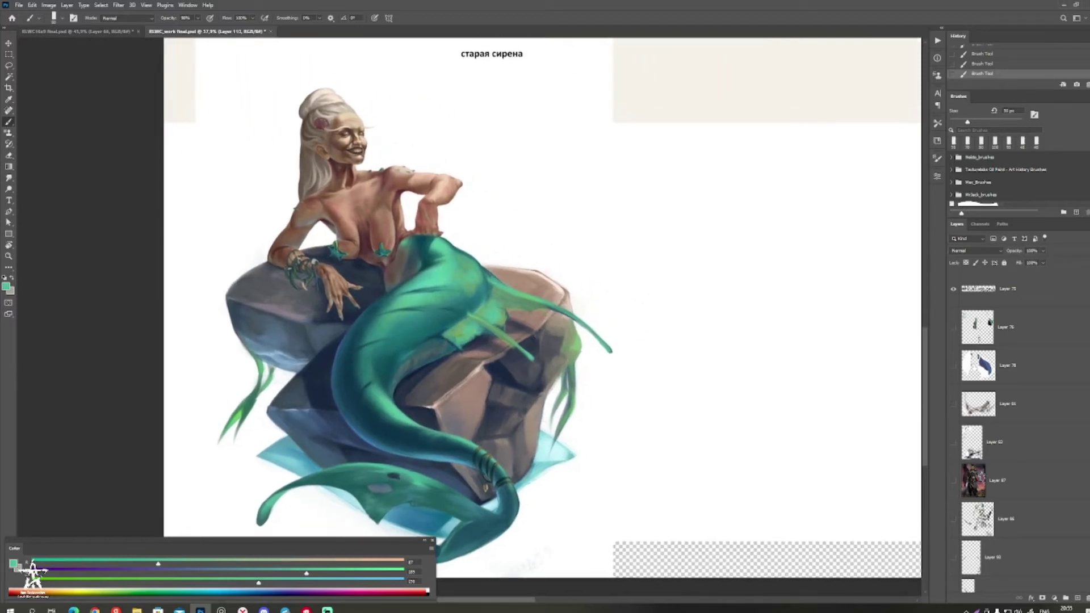
Step: Paint sampled green tones along the siren's hip and upper tail, enlarging the brush
{"action": "left_click", "coordinate": [463, 258], "text": "alt"}
{"action": "key", "text": "bracketright"}
{"action": "mouse_move", "coordinate": [452, 249]}
{"action": "left_mouse_down"}
{"action": "mouse_move", "coordinate": [517, 296]}
{"action": "mouse_move", "coordinate": [497, 285]}
{"action": "left_mouse_up"}
{"action": "key", "text": "bracketright"}
{"action": "left_click", "coordinate": [477, 309], "text": "alt"}
{"action": "left_click", "coordinate": [436, 350], "text": "alt"}
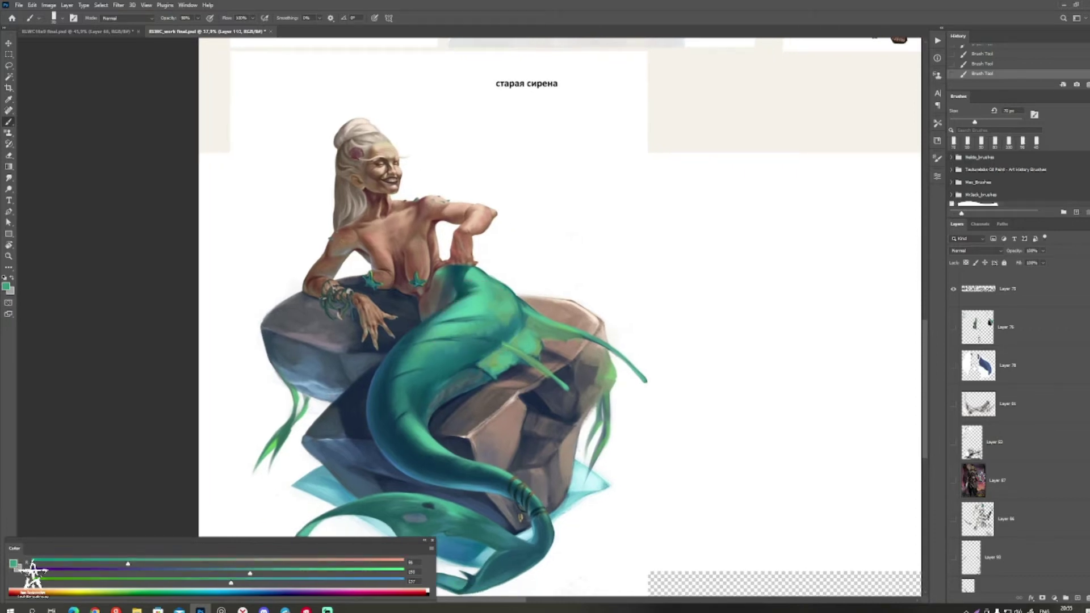
Step: Paint darker teal markings across the middle of the tail with a smaller brush and sampled colours
{"action": "left_click", "coordinate": [435, 362], "text": "alt"}
{"action": "key", "text": "bracketleft"}
{"action": "left_click_drag", "start_coordinate": [443, 351], "coordinate": [442, 359]}
{"action": "key", "text": "bracketleft"}
{"action": "left_click", "coordinate": [405, 357], "text": "alt"}
{"action": "left_click", "coordinate": [397, 365], "text": "alt"}
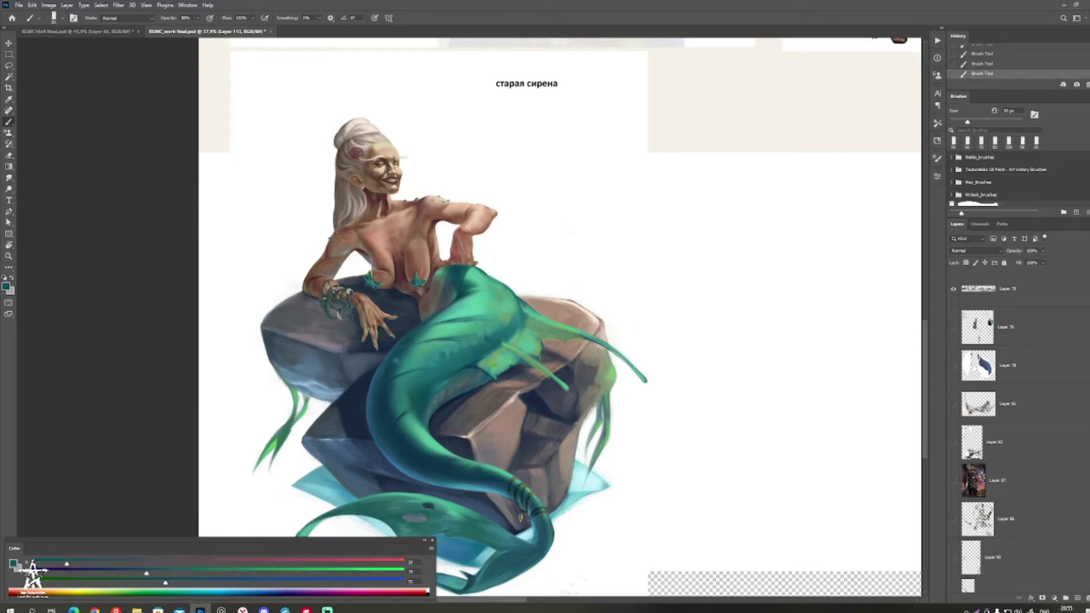
{"action": "left_click", "coordinate": [397, 362], "text": "alt"}
{"action": "left_click_drag", "start_coordinate": [397, 361], "coordinate": [379, 334]}
{"action": "left_click", "coordinate": [377, 335], "text": "alt"}
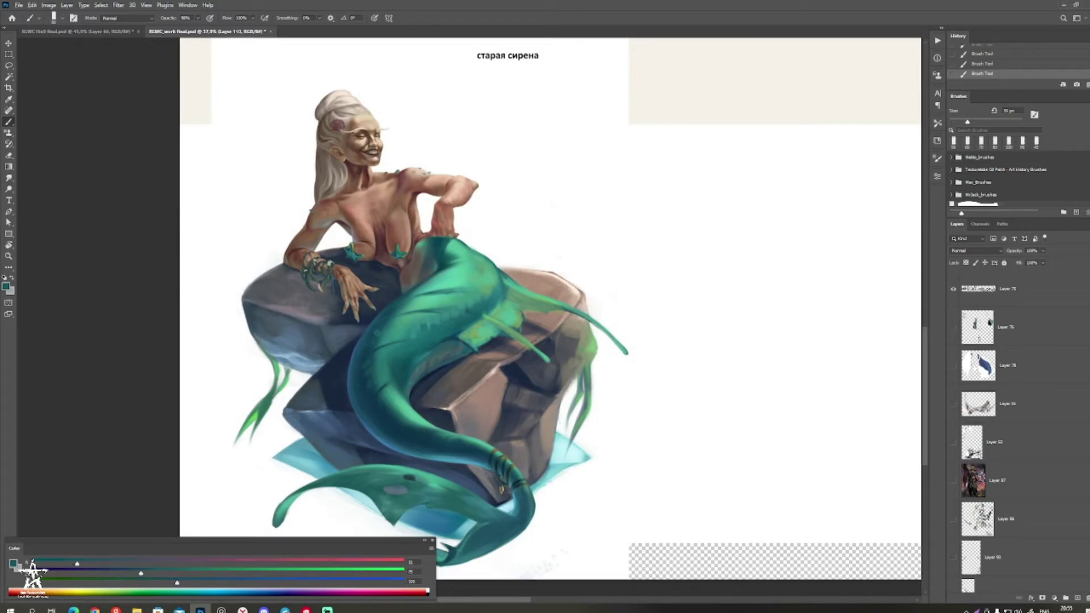
Step: Add blue reflections to the lower bend of the tail using colours sampled from the water and the tail
{"action": "left_click", "coordinate": [308, 455], "text": "alt"}
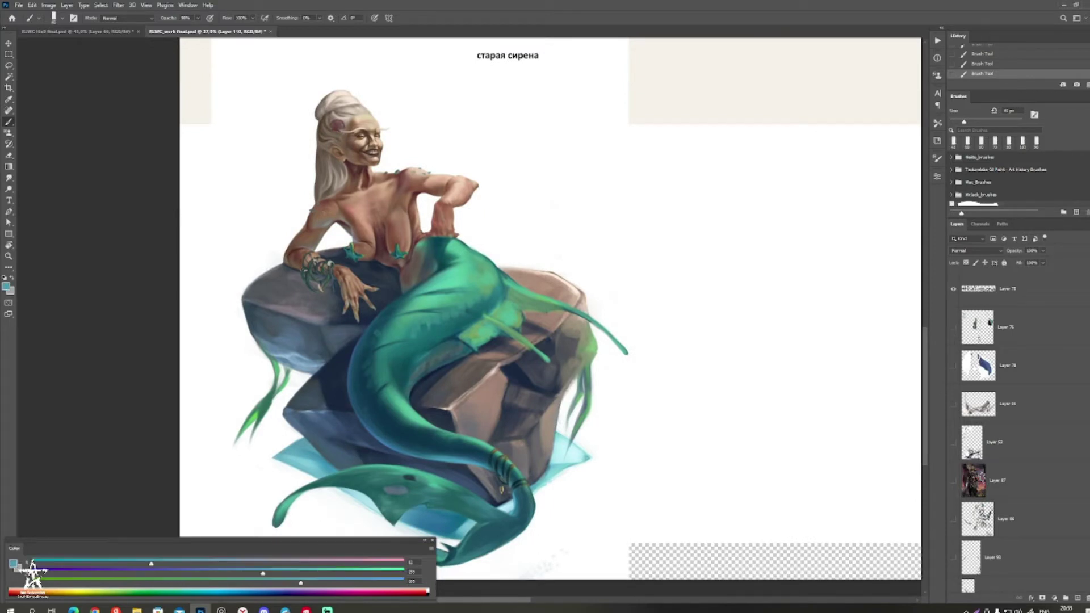
{"action": "left_click", "coordinate": [386, 434], "text": "alt"}
{"action": "left_click", "coordinate": [388, 435], "text": "alt"}
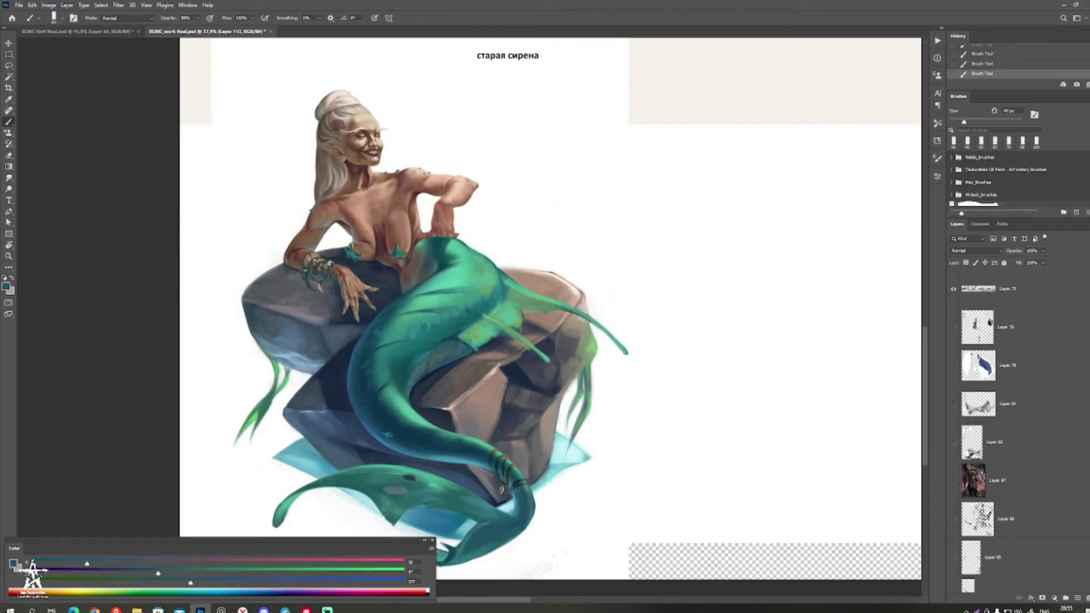
{"action": "left_click", "coordinate": [431, 446], "text": "alt"}
{"action": "left_click", "coordinate": [441, 419], "text": "alt"}
{"action": "left_click", "coordinate": [470, 365], "text": "alt"}
Step: Lighten the sampled tail green to a very pale mint and dab scale highlights onto the upper tail
{"action": "left_click", "coordinate": [467, 274], "text": "alt"}
{"action": "left_click", "coordinate": [6, 286]}
{"action": "left_click", "coordinate": [140, 297]}
{"action": "key", "text": "b"}
{"action": "left_click", "coordinate": [300, 267]}
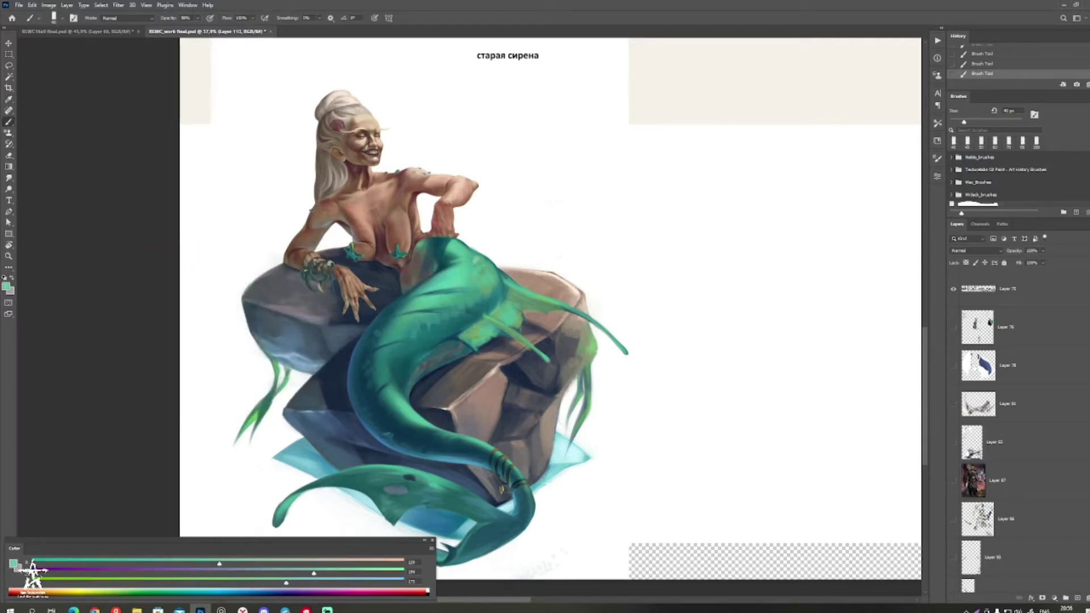
{"action": "left_click", "coordinate": [6, 286]}
{"action": "left_click_drag", "start_coordinate": [132, 289], "coordinate": [121, 281]}
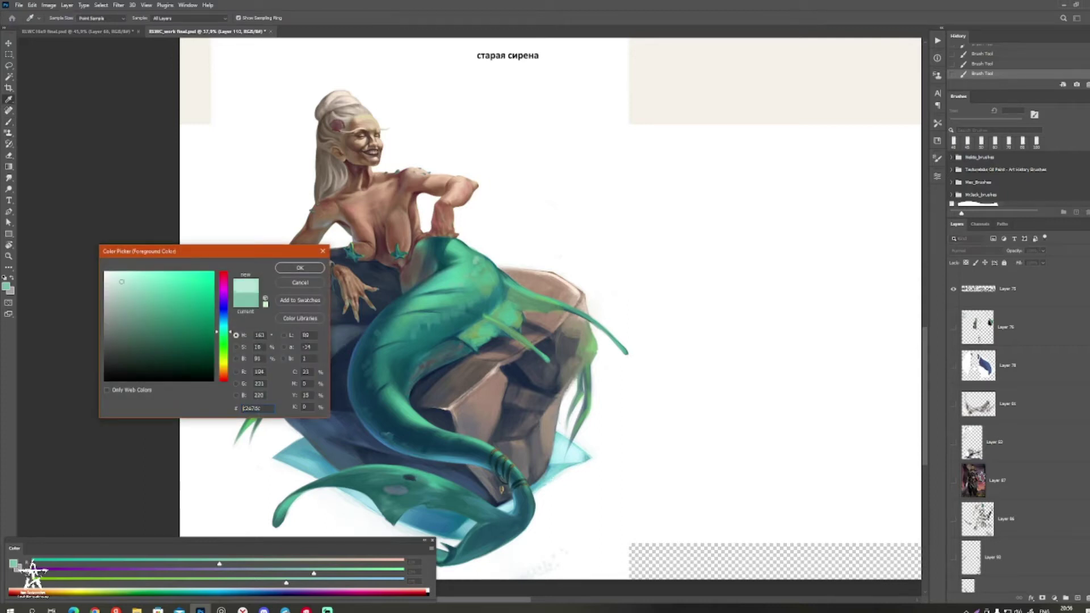
{"action": "left_click", "coordinate": [300, 267]}
{"action": "key", "text": "b"}
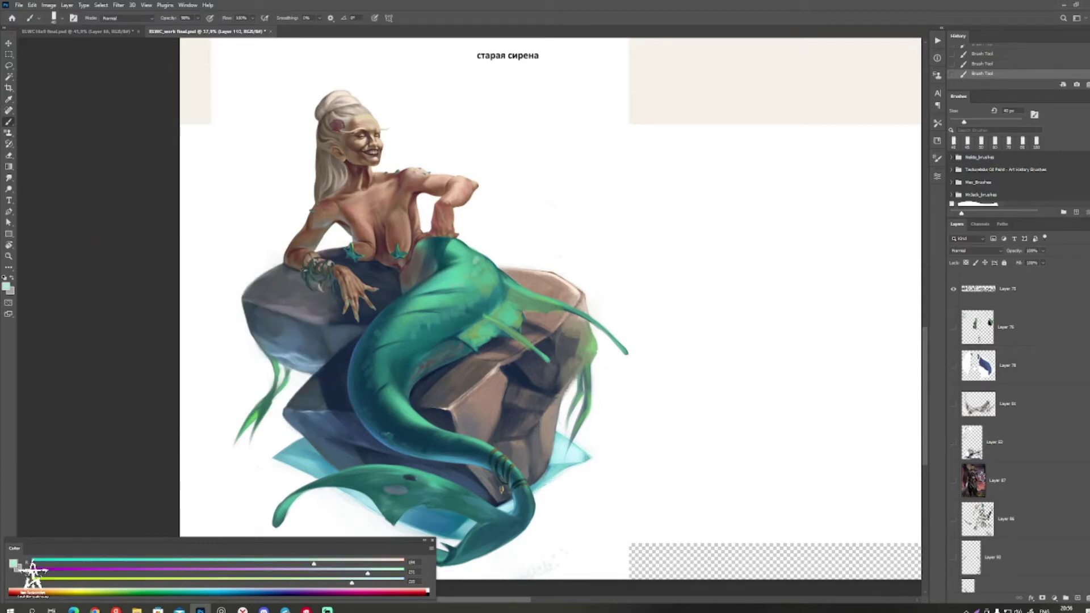
{"action": "left_click", "coordinate": [437, 301]}
{"action": "left_click", "coordinate": [448, 290]}
{"action": "left_click", "coordinate": [448, 288], "text": "alt"}
{"action": "key", "text": "x"}
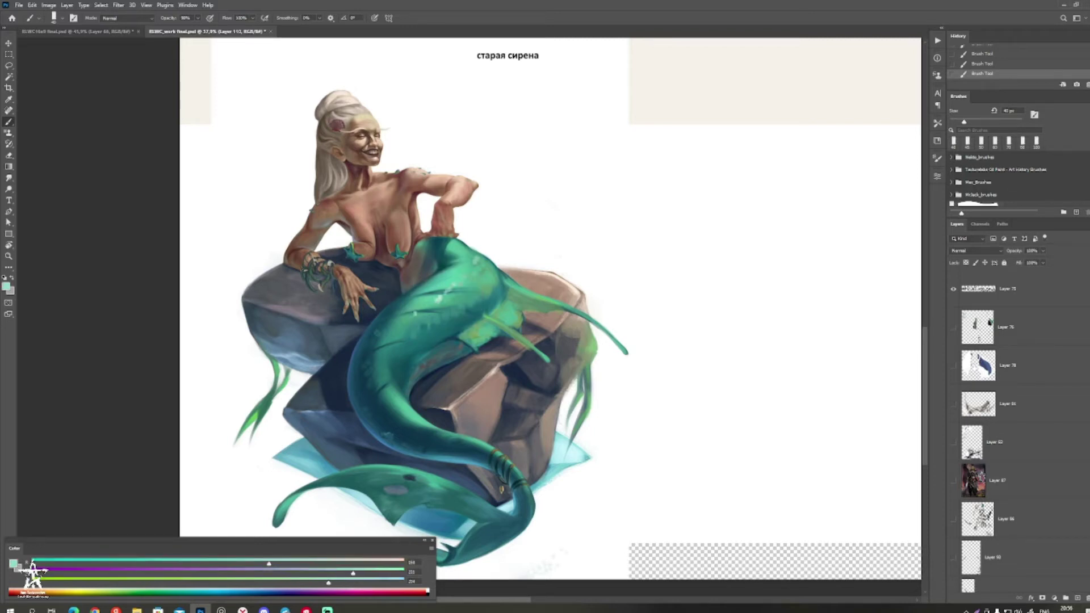
{"action": "left_click", "coordinate": [489, 273]}
{"action": "left_click", "coordinate": [484, 284], "text": "alt"}
Step: Paint pale mint highlights along the rays of the side fins
{"action": "key", "text": "z"}
{"action": "mouse_move", "coordinate": [537, 277]}
{"action": "left_mouse_down"}
{"action": "mouse_move", "coordinate": [420, 277]}
{"action": "mouse_move", "coordinate": [618, 279]}
{"action": "mouse_move", "coordinate": [578, 299]}
{"action": "mouse_move", "coordinate": [602, 365]}
{"action": "left_mouse_up"}
{"action": "key", "text": "b"}
{"action": "left_click", "coordinate": [549, 278], "text": "alt"}
{"action": "left_click_drag", "start_coordinate": [679, 360], "coordinate": [675, 353]}
{"action": "left_click_drag", "start_coordinate": [568, 314], "coordinate": [577, 323]}
{"action": "mouse_move", "coordinate": [571, 308]}
{"action": "left_mouse_down"}
{"action": "mouse_move", "coordinate": [607, 314]}
{"action": "mouse_move", "coordinate": [579, 333]}
{"action": "mouse_move", "coordinate": [600, 308]}
{"action": "mouse_move", "coordinate": [574, 347]}
{"action": "mouse_move", "coordinate": [594, 347]}
{"action": "left_mouse_up"}
Step: Paint the upper planes of the rock behind the tail with sampled grey and pinkish-brown tones
{"action": "left_click", "coordinate": [629, 301], "text": "alt"}
{"action": "left_click", "coordinate": [585, 347], "text": "alt"}
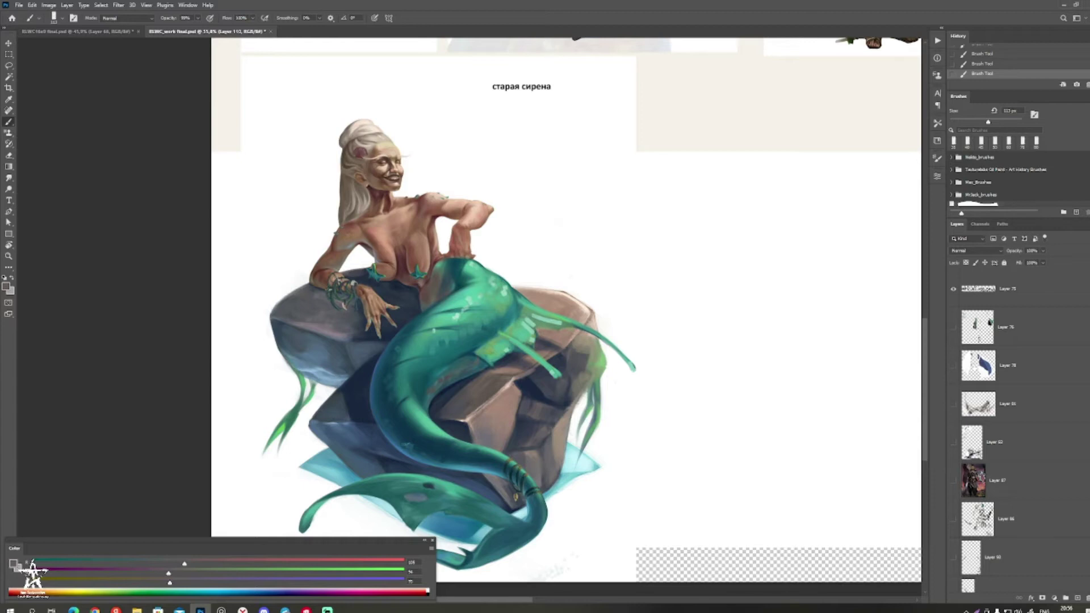
{"action": "left_click", "coordinate": [571, 306], "text": "alt"}
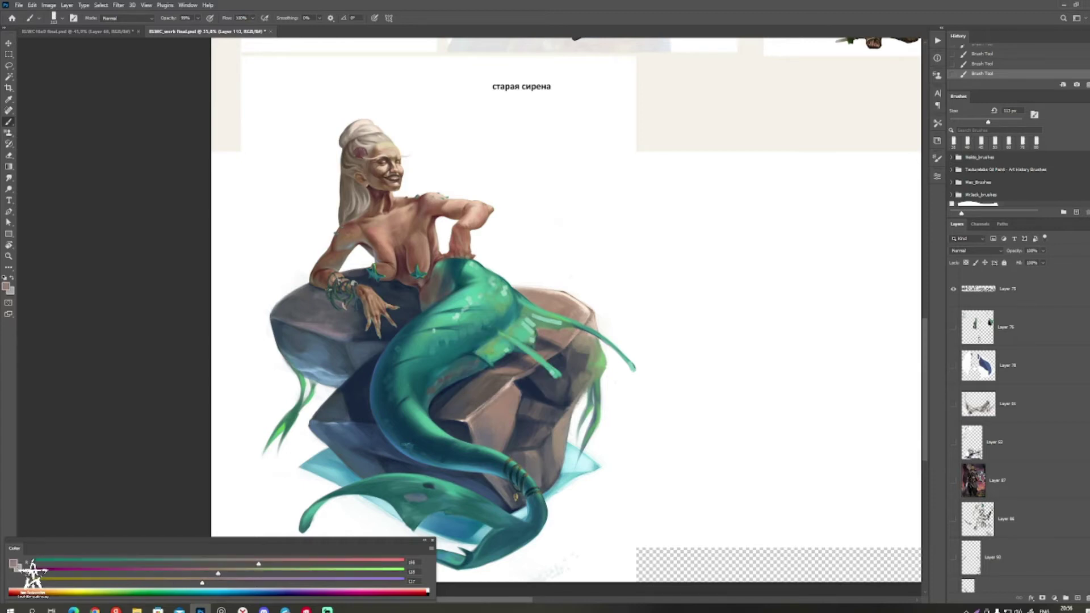
{"action": "left_click", "coordinate": [495, 380], "text": "alt"}
{"action": "left_click", "coordinate": [507, 379], "text": "alt"}
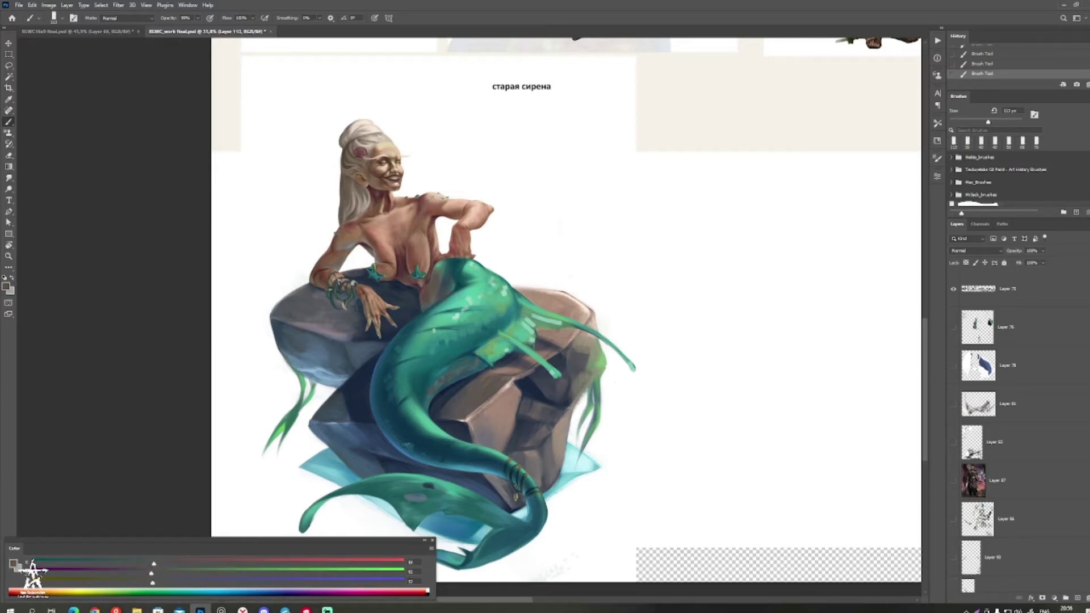
{"action": "left_click", "coordinate": [464, 421], "text": "alt"}
{"action": "key", "text": "bracketleft"}
{"action": "left_click_drag", "start_coordinate": [475, 424], "coordinate": [516, 385]}
{"action": "key", "text": "ctrl+z"}
{"action": "key", "text": "ctrl+z"}
{"action": "key", "text": "ctrl+z"}
Step: Undo the last rock stroke and paint the upper front edges of the rock under the tail with sampled pinkish-brown tones
{"action": "key", "text": "bracketleft"}
{"action": "left_click", "coordinate": [499, 410], "text": "alt"}
{"action": "left_click", "coordinate": [492, 406], "text": "alt"}
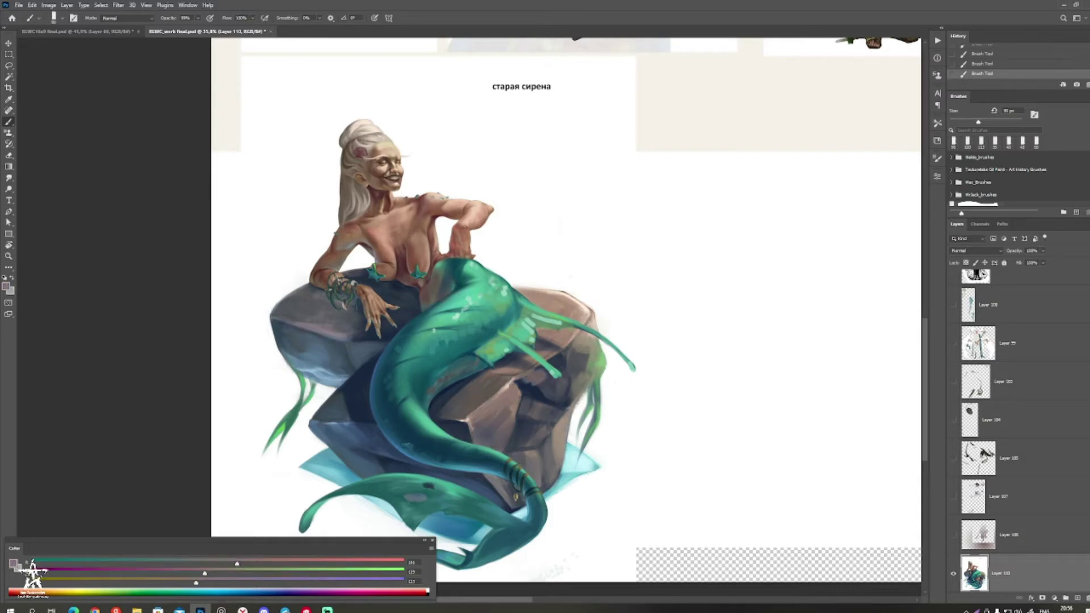
{"action": "key", "text": "ctrl+z"}
{"action": "mouse_move", "coordinate": [535, 377]}
{"action": "left_mouse_down"}
{"action": "mouse_move", "coordinate": [531, 399]}
{"action": "mouse_move", "coordinate": [544, 395]}
{"action": "mouse_move", "coordinate": [468, 406]}
{"action": "left_mouse_up"}
{"action": "left_click", "coordinate": [495, 392], "text": "alt"}
{"action": "left_click_drag", "start_coordinate": [489, 381], "coordinate": [461, 400]}
{"action": "mouse_move", "coordinate": [459, 404]}
{"action": "left_mouse_down"}
{"action": "mouse_move", "coordinate": [452, 410]}
{"action": "mouse_move", "coordinate": [461, 412]}
{"action": "left_mouse_up"}
{"action": "mouse_move", "coordinate": [479, 401]}
{"action": "left_mouse_down"}
{"action": "mouse_move", "coordinate": [475, 445]}
{"action": "mouse_move", "coordinate": [484, 425]}
{"action": "left_mouse_up"}
Step: Paint the shaded front and outer side planes of the rock behind the tail with sampled dark greyish brown
{"action": "left_click", "coordinate": [523, 406], "text": "alt"}
{"action": "left_click_drag", "start_coordinate": [493, 402], "coordinate": [506, 430]}
{"action": "mouse_move", "coordinate": [513, 389]}
{"action": "left_mouse_down"}
{"action": "mouse_move", "coordinate": [511, 426]}
{"action": "mouse_move", "coordinate": [519, 403]}
{"action": "left_mouse_up"}
{"action": "mouse_move", "coordinate": [524, 379]}
{"action": "left_mouse_down"}
{"action": "mouse_move", "coordinate": [551, 372]}
{"action": "mouse_move", "coordinate": [575, 387]}
{"action": "left_mouse_up"}
{"action": "left_click_drag", "start_coordinate": [583, 336], "coordinate": [581, 380]}
{"action": "mouse_move", "coordinate": [591, 333]}
{"action": "left_mouse_down"}
{"action": "mouse_move", "coordinate": [590, 376]}
{"action": "mouse_move", "coordinate": [597, 371]}
{"action": "mouse_move", "coordinate": [571, 342]}
{"action": "left_mouse_up"}
Step: Sample blue from the opposite rock and paint reflected light along the lower outer side of the rock behind the tail
{"action": "left_click", "coordinate": [311, 354], "text": "alt"}
{"action": "key", "text": "bracketleft"}
{"action": "mouse_move", "coordinate": [592, 385]}
{"action": "left_mouse_down"}
{"action": "mouse_move", "coordinate": [540, 448]}
{"action": "mouse_move", "coordinate": [546, 438]}
{"action": "mouse_move", "coordinate": [552, 477]}
{"action": "left_mouse_up"}
{"action": "key", "text": "bracketleft"}
{"action": "left_click", "coordinate": [569, 482], "text": "alt"}
{"action": "key", "text": "bracketleft"}
{"action": "key", "text": "bracketleft"}
{"action": "key", "text": "bracketleft"}
{"action": "key", "text": "bracketleft"}
{"action": "mouse_move", "coordinate": [553, 427]}
{"action": "left_mouse_down"}
{"action": "mouse_move", "coordinate": [567, 409]}
{"action": "mouse_move", "coordinate": [531, 453]}
{"action": "left_mouse_up"}
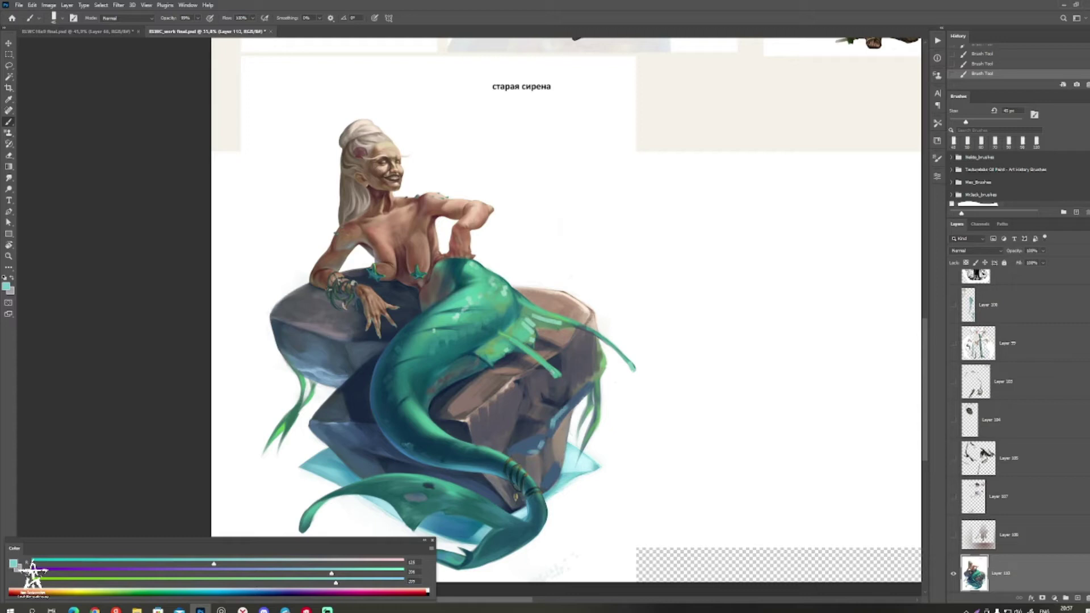
Step: Sample light cyan from the water and draw an angled arrow showing light bouncing onto the side of the rock
{"action": "left_click", "coordinate": [559, 423], "text": "alt"}
{"action": "left_click", "coordinate": [559, 421], "text": "alt"}
{"action": "left_click_drag", "start_coordinate": [561, 411], "coordinate": [553, 420]}
{"action": "left_click", "coordinate": [555, 422], "text": "alt"}
{"action": "left_click", "coordinate": [581, 461], "text": "alt"}
{"action": "key", "text": "bracketleft"}
{"action": "mouse_move", "coordinate": [717, 329]}
{"action": "left_mouse_down"}
{"action": "mouse_move", "coordinate": [637, 461]}
{"action": "mouse_move", "coordinate": [589, 406]}
{"action": "left_mouse_up"}
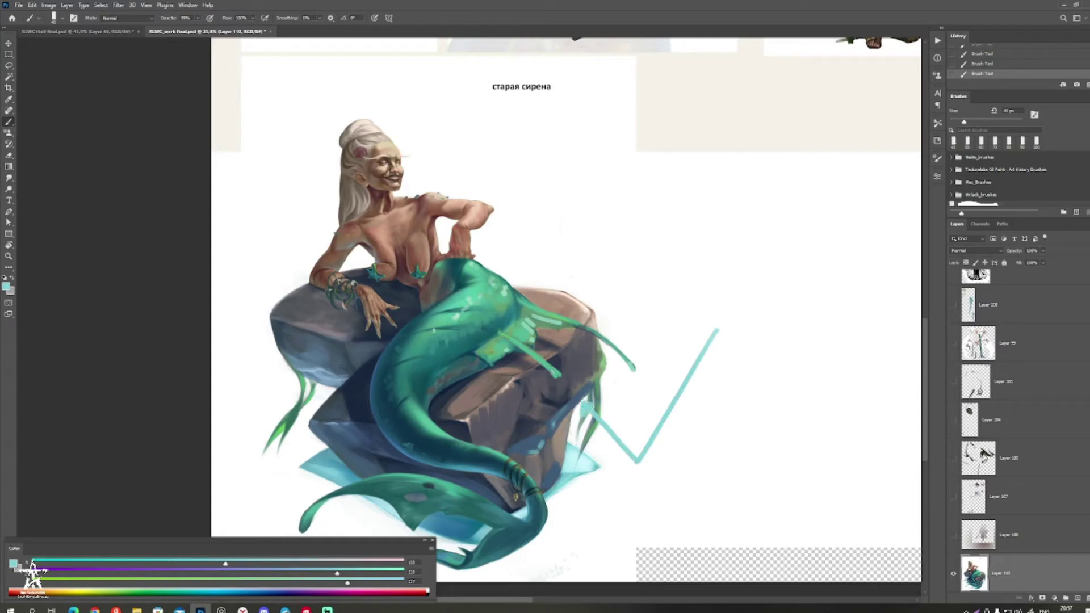
{"action": "key", "text": "x"}
{"action": "left_click", "coordinate": [461, 528], "text": "alt"}
{"action": "left_click_drag", "start_coordinate": [337, 457], "coordinate": [338, 482]}
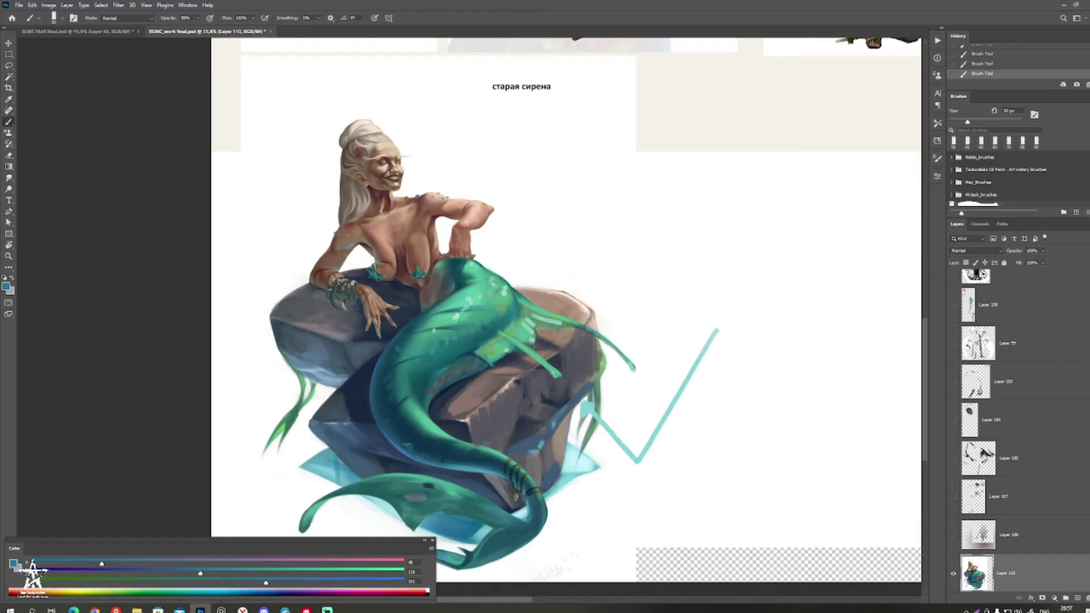
{"action": "key", "text": "ctrl+z"}
{"action": "key", "text": "ctrl+z"}
Step: Dab sampled blue reflections onto the lower shaded planes of the rock beside the water
{"action": "left_click", "coordinate": [551, 424], "text": "alt"}
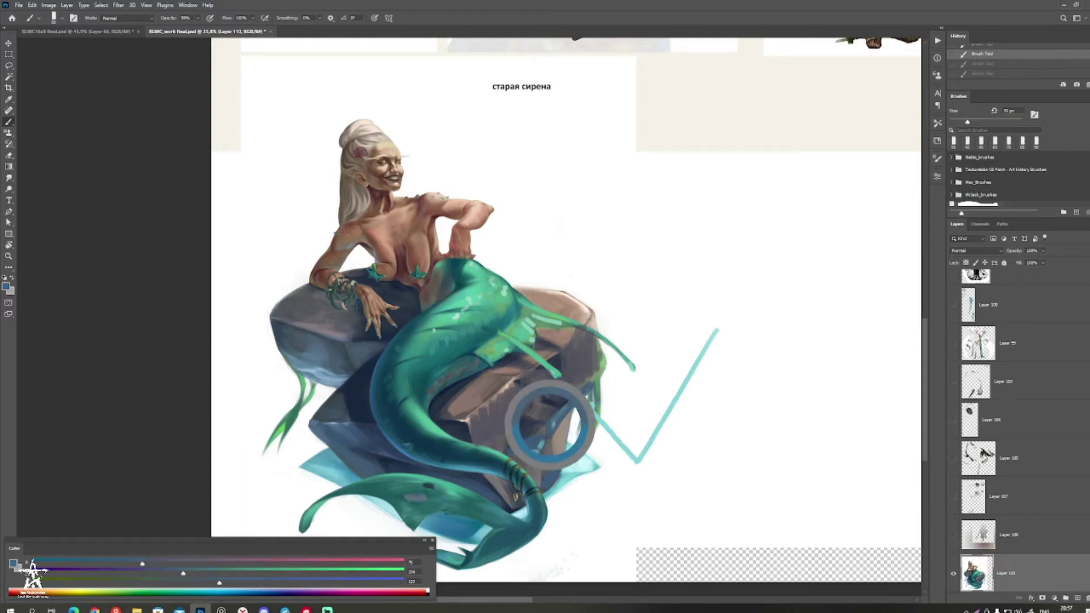
{"action": "mouse_move", "coordinate": [550, 428]}
{"action": "left_mouse_down"}
{"action": "mouse_move", "coordinate": [589, 389]}
{"action": "mouse_move", "coordinate": [548, 433]}
{"action": "mouse_move", "coordinate": [551, 474]}
{"action": "left_mouse_up"}
{"action": "left_click", "coordinate": [588, 407], "text": "alt"}
{"action": "left_click", "coordinate": [530, 423], "text": "alt"}
{"action": "key", "text": "bracketright"}
{"action": "left_click_drag", "start_coordinate": [535, 431], "coordinate": [519, 423]}
{"action": "left_click", "coordinate": [588, 407], "text": "alt"}
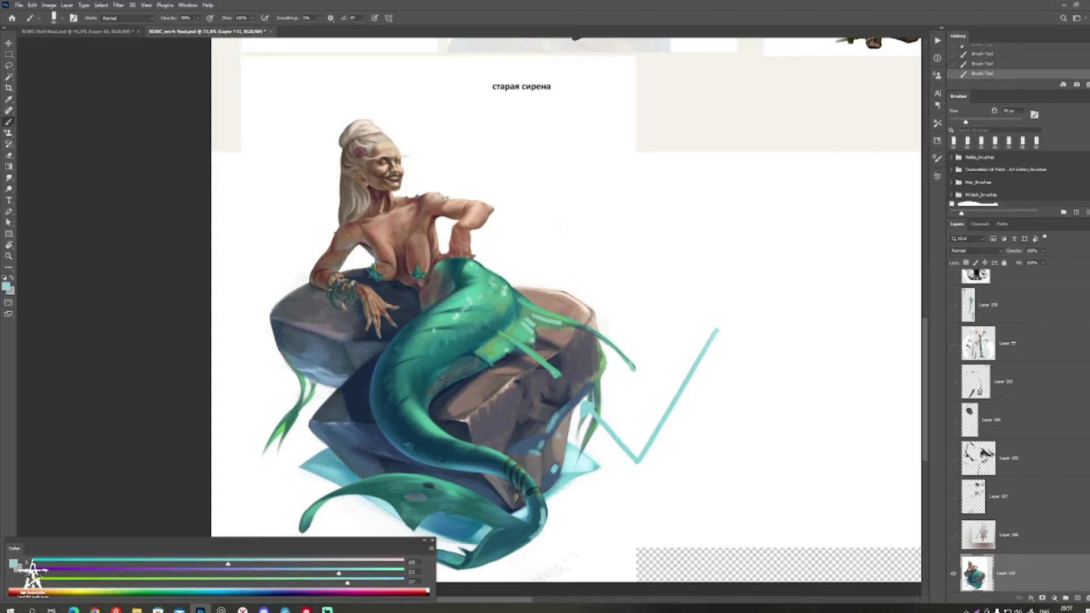
Step: Add light cyan reflections near the water on the lower tail bend and the base of the rock
{"action": "left_click", "coordinate": [542, 517], "text": "alt"}
{"action": "mouse_move", "coordinate": [494, 548]}
{"action": "left_mouse_down"}
{"action": "mouse_move", "coordinate": [487, 555]}
{"action": "mouse_move", "coordinate": [525, 540]}
{"action": "mouse_move", "coordinate": [481, 561]}
{"action": "mouse_move", "coordinate": [548, 481]}
{"action": "mouse_move", "coordinate": [500, 452]}
{"action": "left_mouse_up"}
{"action": "left_click", "coordinate": [506, 536], "text": "alt"}
{"action": "left_click", "coordinate": [495, 548], "text": "alt"}
{"action": "left_click", "coordinate": [556, 478], "text": "alt"}
{"action": "key", "text": "bracketleft"}
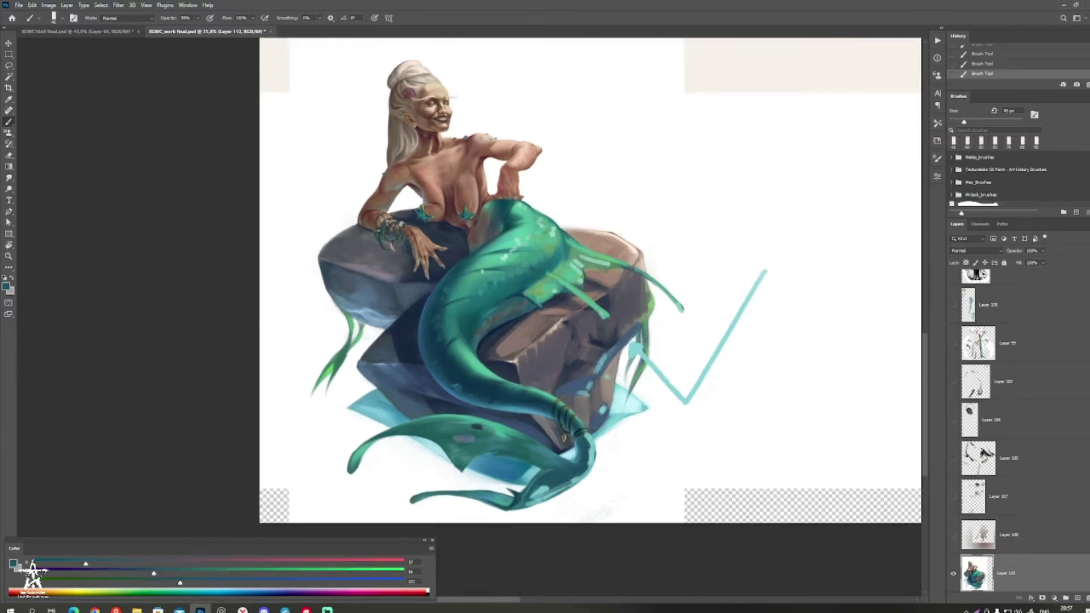
Step: Touch up the upper tail near the waist with sampled tail green
{"action": "left_click_drag", "start_coordinate": [455, 387], "coordinate": [465, 475]}
{"action": "left_click_drag", "start_coordinate": [510, 262], "coordinate": [493, 340]}
{"action": "left_click_drag", "start_coordinate": [341, 245], "coordinate": [452, 266]}
{"action": "left_click", "coordinate": [402, 222], "text": "alt"}
{"action": "key", "text": "r"}
{"action": "left_click_drag", "start_coordinate": [559, 301], "coordinate": [498, 230]}
{"action": "left_click_drag", "start_coordinate": [498, 244], "coordinate": [497, 215]}
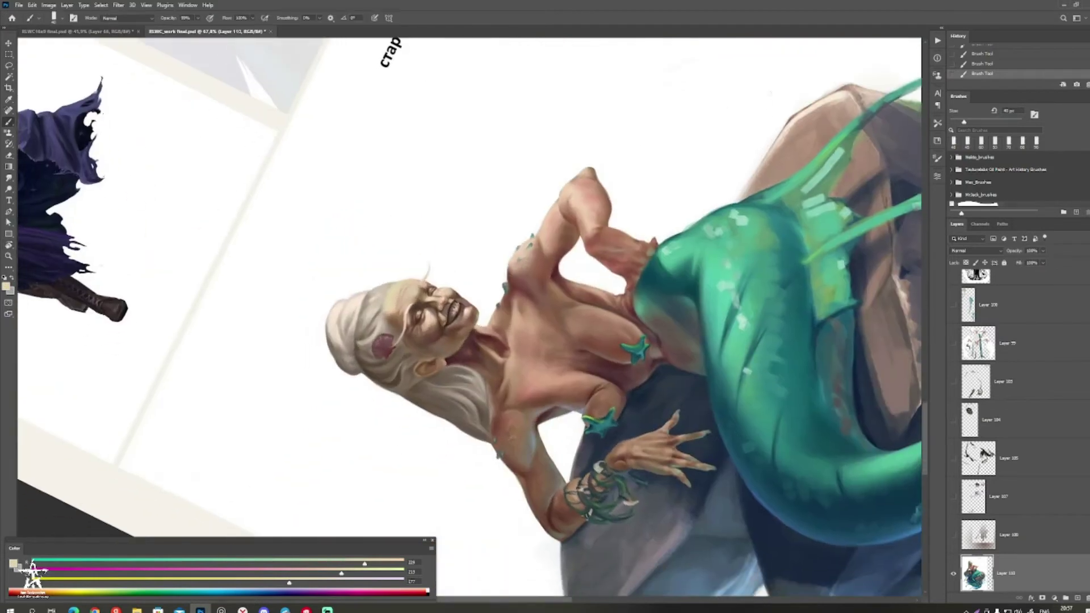
{"action": "left_click", "coordinate": [711, 303], "text": "alt"}
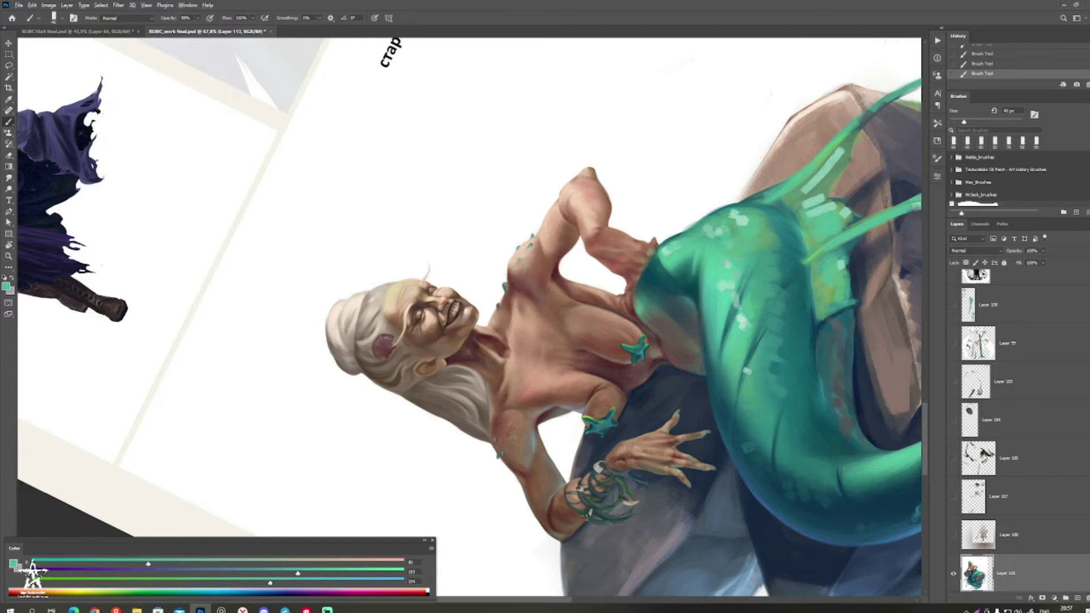
{"action": "left_click", "coordinate": [704, 301], "text": "alt"}
{"action": "key", "text": "bracketright"}
{"action": "left_click_drag", "start_coordinate": [707, 300], "coordinate": [709, 347]}
Step: Choose a muted blue and paint cool reflections along the back of the siren's hair bun
{"action": "left_click", "coordinate": [6, 287]}
{"action": "left_click", "coordinate": [146, 322]}
{"action": "key", "text": "Return"}
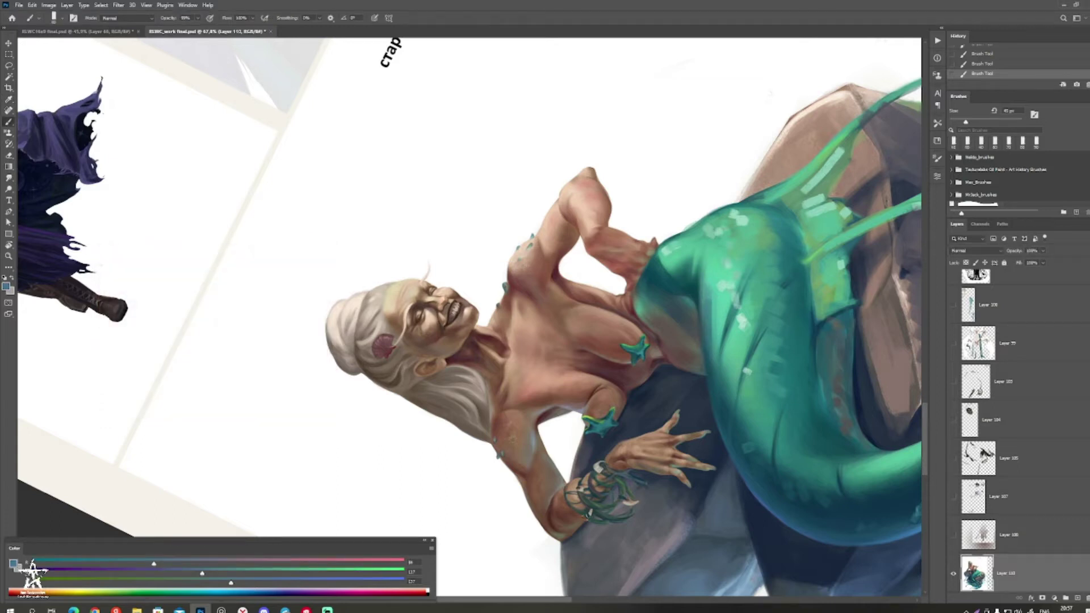
{"action": "left_click_drag", "start_coordinate": [707, 293], "coordinate": [715, 270]}
{"action": "left_click_drag", "start_coordinate": [333, 315], "coordinate": [328, 363]}
{"action": "left_click_drag", "start_coordinate": [334, 314], "coordinate": [328, 343]}
Step: Lighten the blue to a pale greyish blue and paint fine strokes on the hair bun and along the hairline
{"action": "left_click", "coordinate": [5, 286]}
{"action": "left_click_drag", "start_coordinate": [137, 307], "coordinate": [128, 299]}
{"action": "left_click", "coordinate": [297, 270]}
{"action": "key", "text": "bracketleft"}
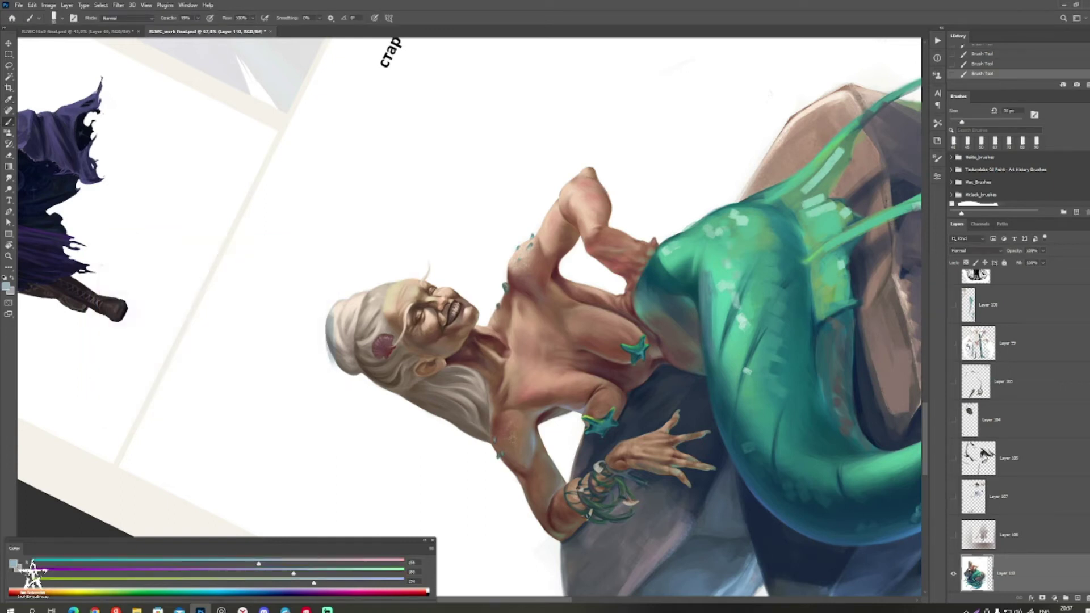
{"action": "key", "text": "bracketleft"}
{"action": "left_click_drag", "start_coordinate": [331, 330], "coordinate": [333, 347]}
{"action": "left_click_drag", "start_coordinate": [344, 302], "coordinate": [342, 326]}
{"action": "left_click_drag", "start_coordinate": [391, 292], "coordinate": [389, 303]}
Step: Set the brush colour to pale blue #b7d5e7 and highlight the hair bun, blending with sampled light grey
{"action": "key", "text": "Escape"}
{"action": "left_click", "coordinate": [6, 287]}
{"action": "left_click", "coordinate": [128, 282]}
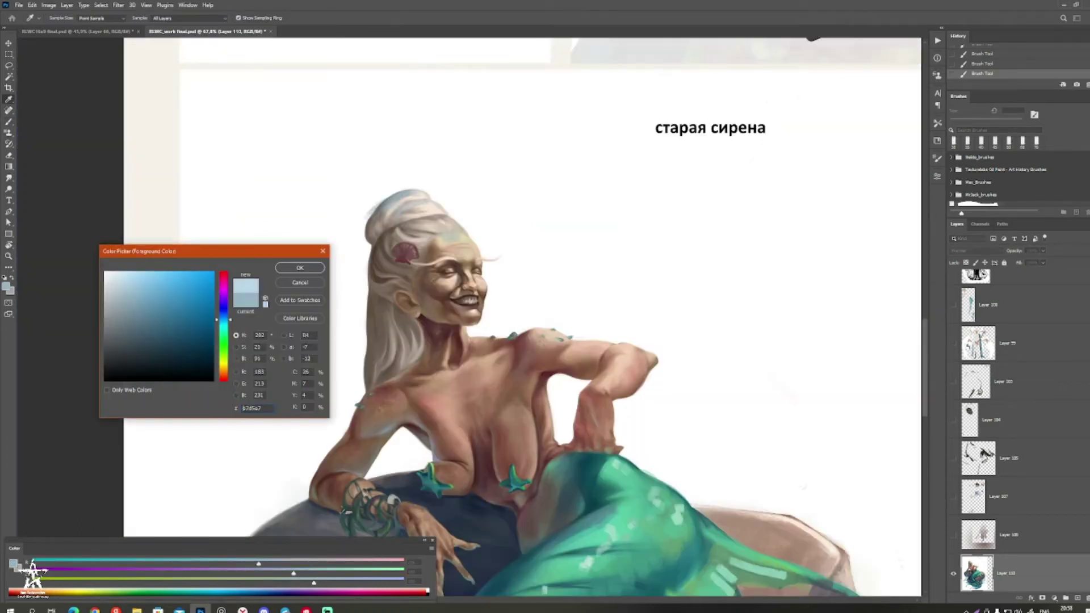
{"action": "left_click", "coordinate": [300, 267]}
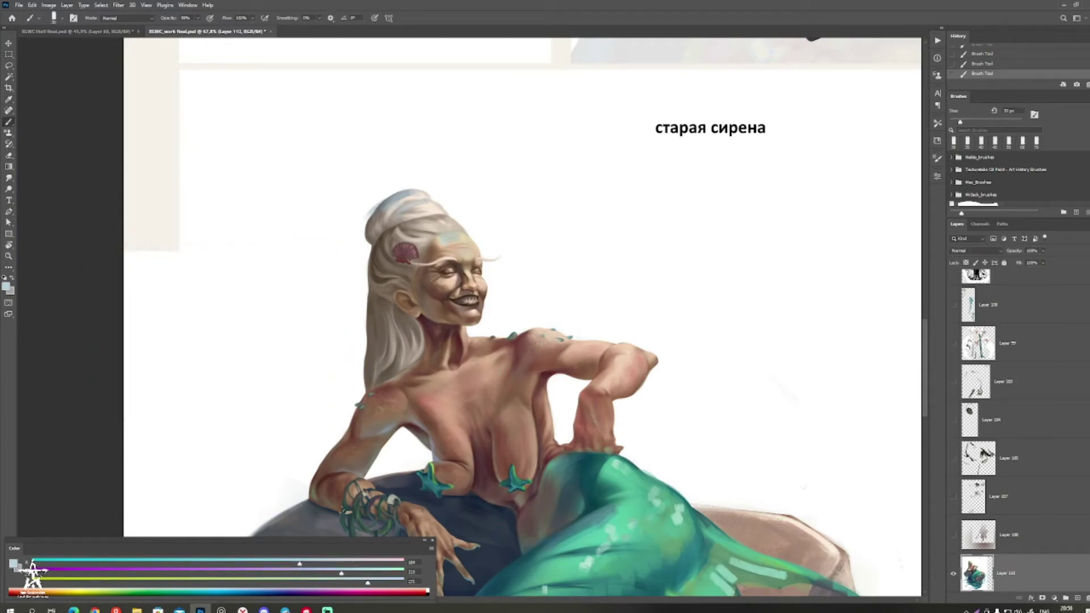
{"action": "mouse_move", "coordinate": [426, 219]}
{"action": "left_mouse_down"}
{"action": "mouse_move", "coordinate": [443, 217]}
{"action": "mouse_move", "coordinate": [408, 221]}
{"action": "mouse_move", "coordinate": [408, 194]}
{"action": "left_mouse_up"}
{"action": "left_click", "coordinate": [419, 206], "text": "alt"}
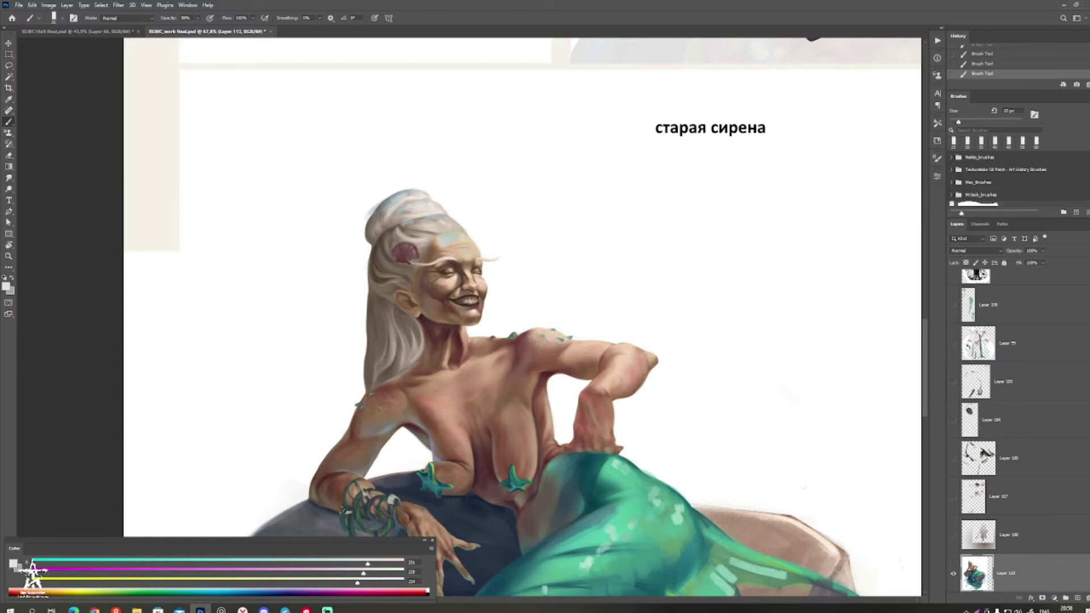
{"action": "left_click_drag", "start_coordinate": [443, 244], "coordinate": [379, 206]}
Step: Sample white and paint thin highlight strands in the hair above the shell with a smaller brush
{"action": "left_click", "coordinate": [473, 300], "text": "alt"}
{"action": "left_click", "coordinate": [492, 294], "text": "alt"}
{"action": "left_click", "coordinate": [499, 286], "text": "alt"}
{"action": "key", "text": "bracketleft"}
{"action": "key", "text": "bracketleft"}
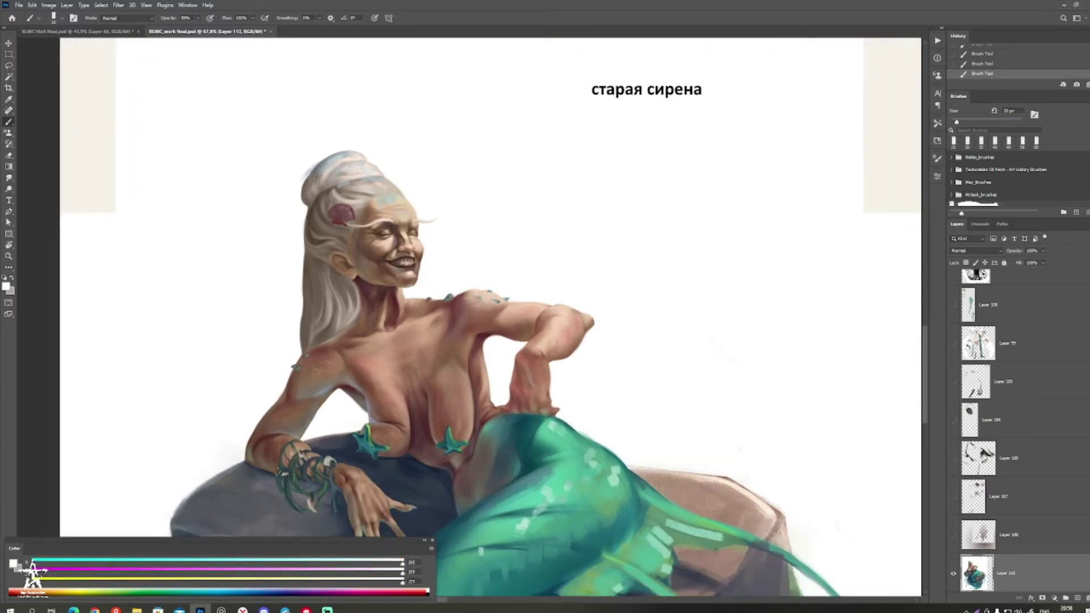
{"action": "key", "text": "bracketleft"}
{"action": "key", "text": "ctrl+space"}
{"action": "mouse_move", "coordinate": [446, 341]}
{"action": "left_mouse_down"}
{"action": "mouse_move", "coordinate": [369, 342]}
{"action": "mouse_move", "coordinate": [409, 342]}
{"action": "left_mouse_up"}
{"action": "key", "text": "r"}
{"action": "mouse_move", "coordinate": [386, 342]}
{"action": "left_mouse_down"}
{"action": "mouse_move", "coordinate": [444, 400]}
{"action": "mouse_move", "coordinate": [486, 403]}
{"action": "left_mouse_up"}
{"action": "key", "text": "ctrl+space"}
{"action": "left_click_drag", "start_coordinate": [486, 420], "coordinate": [525, 420]}
{"action": "left_click_drag", "start_coordinate": [385, 366], "coordinate": [401, 349]}
{"action": "key", "text": "bracketleft"}
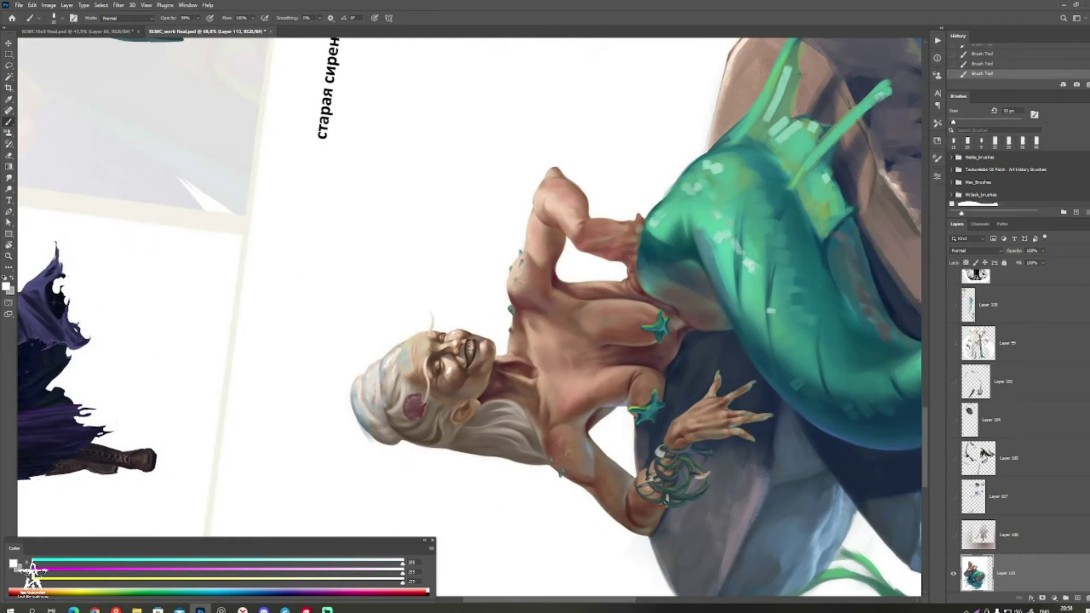
{"action": "key", "text": "Escape"}
{"action": "mouse_move", "coordinate": [381, 261]}
{"action": "left_mouse_down"}
{"action": "mouse_move", "coordinate": [399, 256]}
{"action": "mouse_move", "coordinate": [398, 266]}
{"action": "mouse_move", "coordinate": [357, 263]}
{"action": "left_mouse_up"}
Step: Paint darker strands into the hair around and behind the ear with sampled brown tones
{"action": "key", "text": "bracketright"}
{"action": "left_click", "coordinate": [297, 293], "text": "alt"}
{"action": "key", "text": "bracketright"}
{"action": "mouse_move", "coordinate": [291, 291]}
{"action": "left_mouse_down"}
{"action": "mouse_move", "coordinate": [304, 299]}
{"action": "mouse_move", "coordinate": [318, 287]}
{"action": "left_mouse_up"}
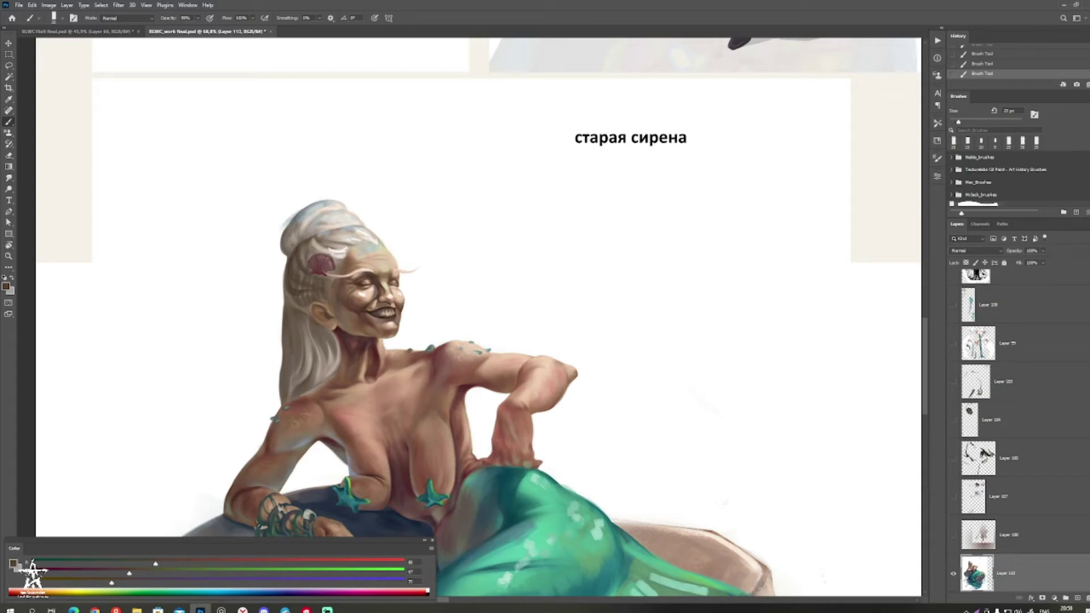
{"action": "mouse_move", "coordinate": [307, 328]}
{"action": "left_mouse_down"}
{"action": "mouse_move", "coordinate": [330, 332]}
{"action": "mouse_move", "coordinate": [335, 367]}
{"action": "mouse_move", "coordinate": [318, 369]}
{"action": "mouse_move", "coordinate": [308, 340]}
{"action": "mouse_move", "coordinate": [338, 353]}
{"action": "mouse_move", "coordinate": [306, 328]}
{"action": "mouse_move", "coordinate": [312, 362]}
{"action": "mouse_move", "coordinate": [343, 375]}
{"action": "mouse_move", "coordinate": [307, 367]}
{"action": "mouse_move", "coordinate": [353, 228]}
{"action": "mouse_move", "coordinate": [359, 162]}
{"action": "left_mouse_up"}
{"action": "key", "text": "bracketright"}
{"action": "left_click", "coordinate": [345, 344], "text": "alt"}
{"action": "key", "text": "bracketleft"}
{"action": "left_click", "coordinate": [318, 357], "text": "alt"}
{"action": "left_click", "coordinate": [310, 363], "text": "alt"}
Step: Paint a grey lock of hair in the gap between the siren's leaning arm and torso
{"action": "left_click", "coordinate": [337, 162], "text": "alt"}
{"action": "left_click_drag", "start_coordinate": [328, 230], "coordinate": [329, 262]}
{"action": "mouse_move", "coordinate": [335, 227]}
{"action": "left_mouse_down"}
{"action": "mouse_move", "coordinate": [343, 259]}
{"action": "mouse_move", "coordinate": [317, 260]}
{"action": "mouse_move", "coordinate": [348, 236]}
{"action": "mouse_move", "coordinate": [358, 267]}
{"action": "mouse_move", "coordinate": [321, 246]}
{"action": "mouse_move", "coordinate": [335, 230]}
{"action": "mouse_move", "coordinate": [366, 256]}
{"action": "mouse_move", "coordinate": [308, 269]}
{"action": "mouse_move", "coordinate": [351, 262]}
{"action": "mouse_move", "coordinate": [320, 275]}
{"action": "left_mouse_up"}
{"action": "mouse_move", "coordinate": [321, 249]}
{"action": "left_mouse_down"}
{"action": "mouse_move", "coordinate": [327, 263]}
{"action": "mouse_move", "coordinate": [338, 260]}
{"action": "left_mouse_up"}
{"action": "left_click_drag", "start_coordinate": [345, 246], "coordinate": [366, 262]}
{"action": "mouse_move", "coordinate": [347, 257]}
{"action": "left_mouse_down"}
{"action": "mouse_move", "coordinate": [357, 266]}
{"action": "mouse_move", "coordinate": [308, 272]}
{"action": "mouse_move", "coordinate": [321, 315]}
{"action": "mouse_move", "coordinate": [376, 306]}
{"action": "mouse_move", "coordinate": [403, 266]}
{"action": "mouse_move", "coordinate": [423, 268]}
{"action": "left_mouse_up"}
{"action": "left_click", "coordinate": [374, 295], "text": "alt"}
{"action": "left_click_drag", "start_coordinate": [418, 256], "coordinate": [461, 323]}
Step: Refine the shading around the lower chest with sampled reddish-brown skin tones
{"action": "left_click", "coordinate": [441, 288], "text": "alt"}
{"action": "left_click", "coordinate": [475, 311], "text": "alt"}
{"action": "key", "text": "bracketleft"}
{"action": "left_click", "coordinate": [463, 322], "text": "alt"}
{"action": "left_click", "coordinate": [458, 316], "text": "alt"}
{"action": "left_click", "coordinate": [445, 312], "text": "alt"}
{"action": "left_click", "coordinate": [457, 324], "text": "alt"}
{"action": "left_click", "coordinate": [443, 312], "text": "alt"}
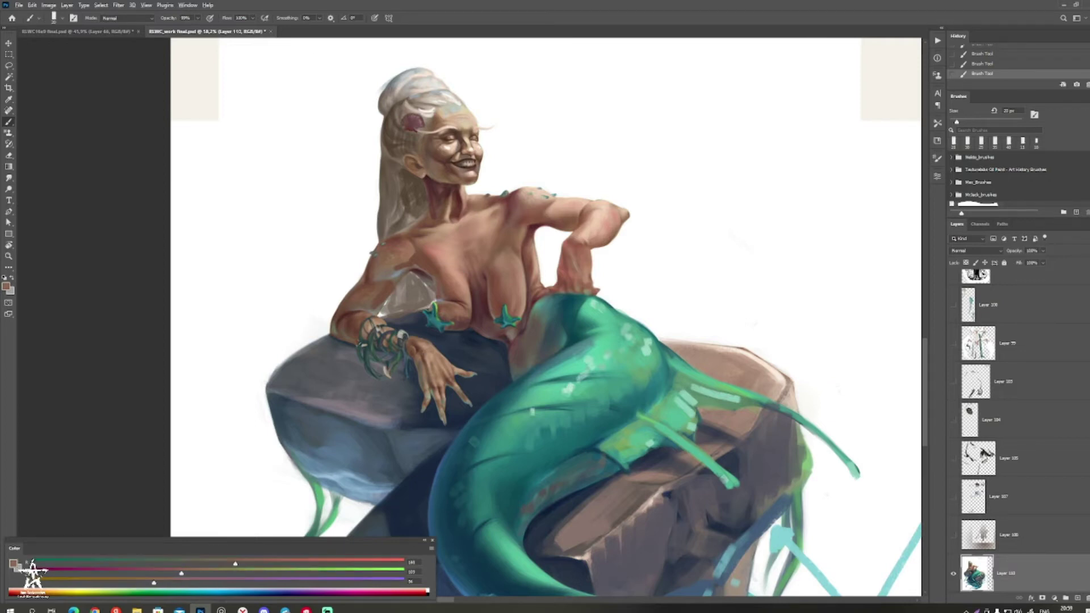
Step: Add a small pale pinkish highlight to the chest on the side of the bent arm
{"action": "left_click", "coordinate": [421, 85], "text": "alt"}
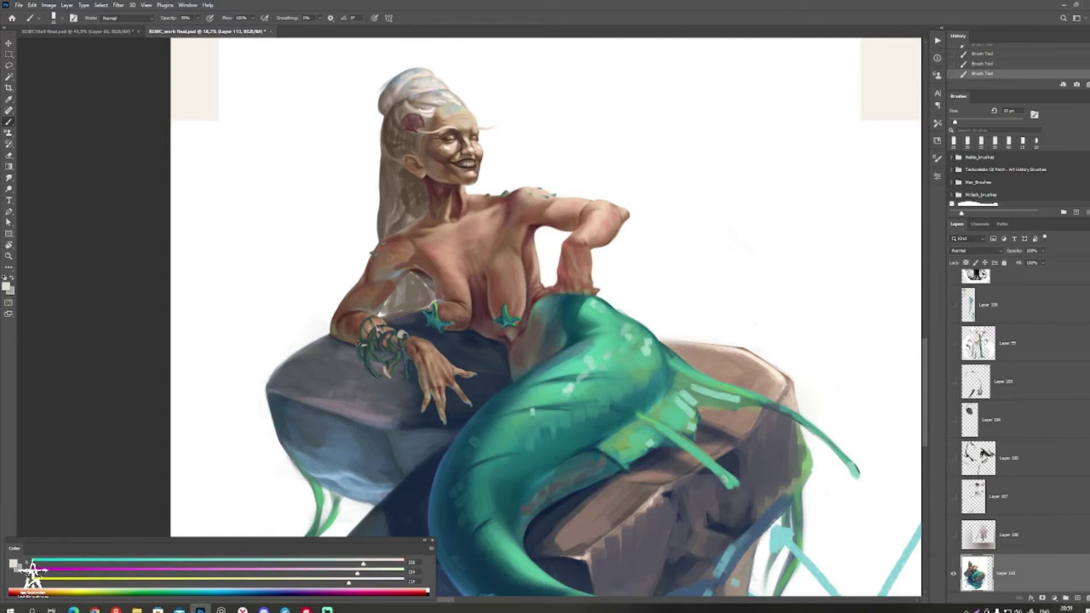
{"action": "left_click", "coordinate": [492, 278], "text": "alt"}
{"action": "left_click", "coordinate": [453, 311], "text": "alt"}
{"action": "key", "text": "]"}
{"action": "key", "text": "["}
{"action": "left_click_drag", "start_coordinate": [546, 318], "coordinate": [529, 331]}
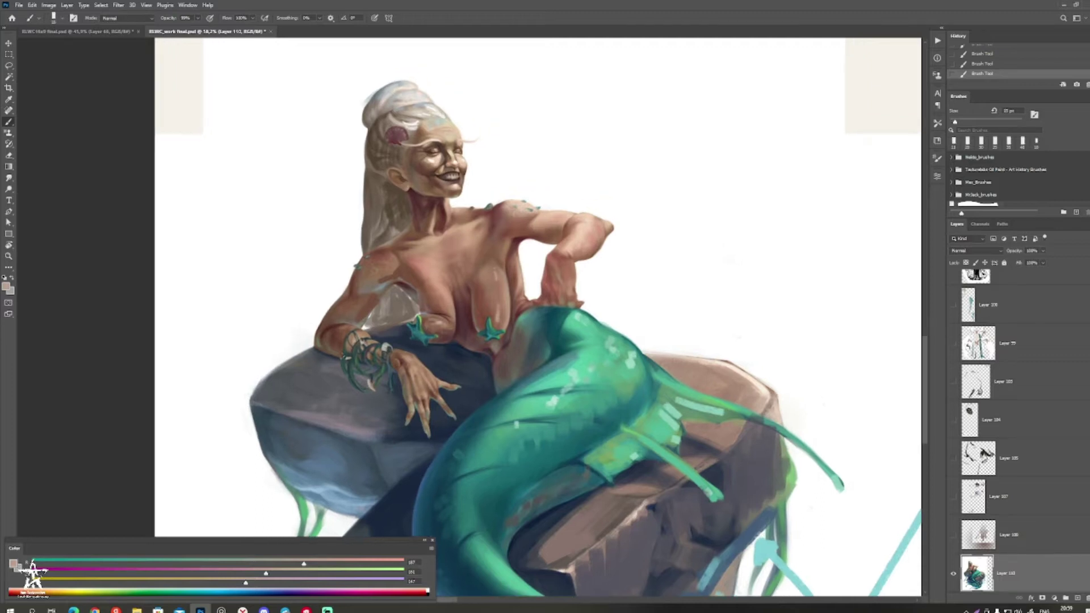
Step: Deepen the shadow between the shoulder and upper chest with sampled dark reddish-brown tones
{"action": "key", "text": "]"}
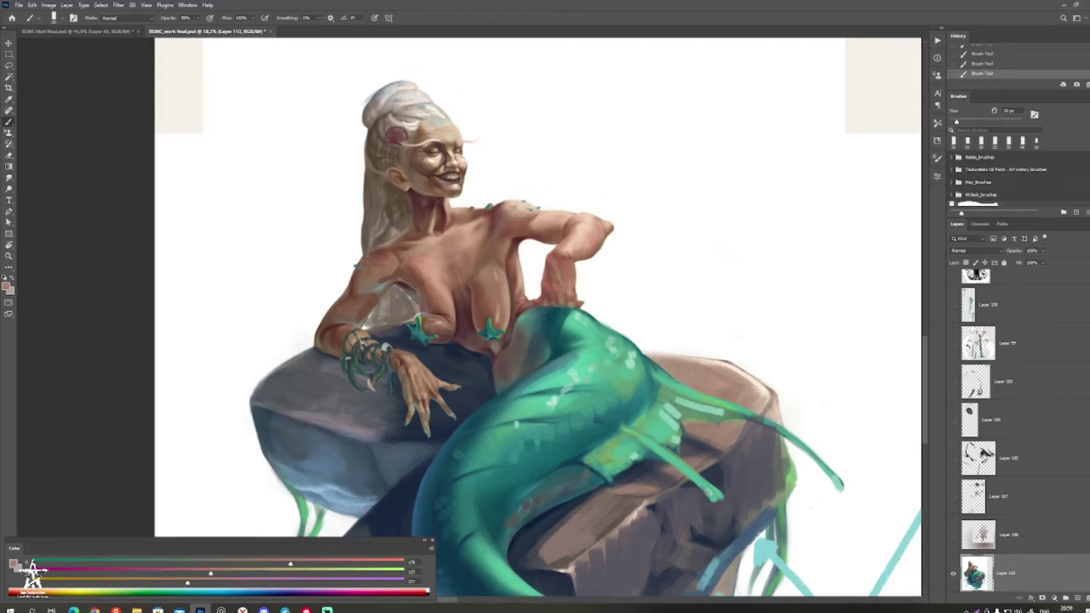
{"action": "left_click", "coordinate": [487, 223], "text": "alt"}
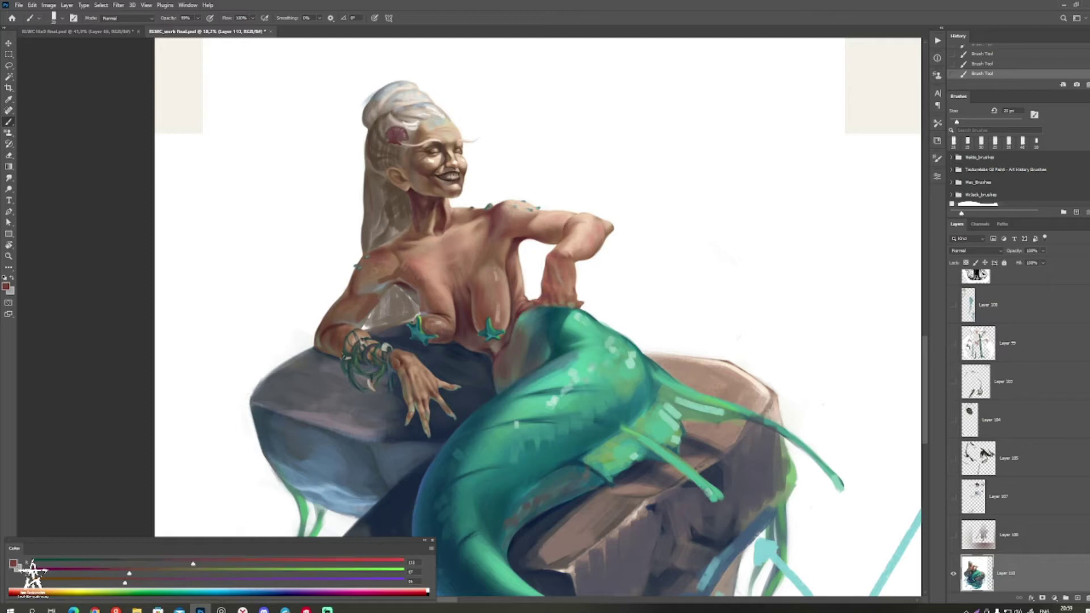
{"action": "left_click", "coordinate": [486, 222], "text": "alt"}
{"action": "left_click", "coordinate": [486, 222], "text": "alt"}
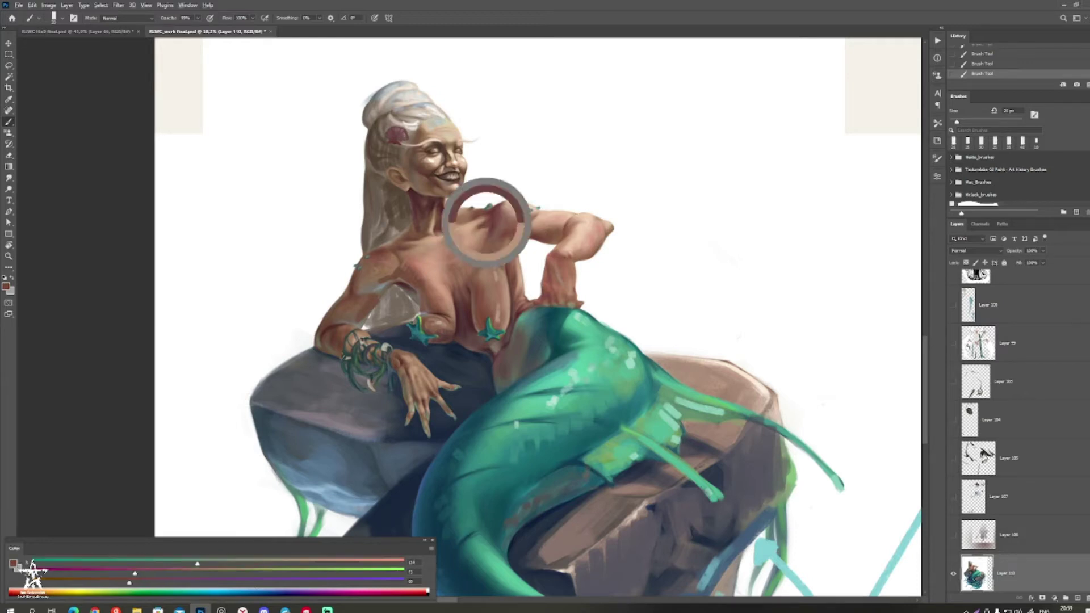
{"action": "left_click", "coordinate": [484, 239], "text": "alt"}
{"action": "left_click_drag", "start_coordinate": [482, 236], "coordinate": [482, 241]}
{"action": "left_click", "coordinate": [483, 237], "text": "alt"}
{"action": "left_click_drag", "start_coordinate": [486, 298], "coordinate": [454, 286]}
{"action": "mouse_move", "coordinate": [459, 290]}
{"action": "left_mouse_down"}
{"action": "mouse_move", "coordinate": [405, 289]}
{"action": "mouse_move", "coordinate": [457, 274]}
{"action": "left_mouse_up"}
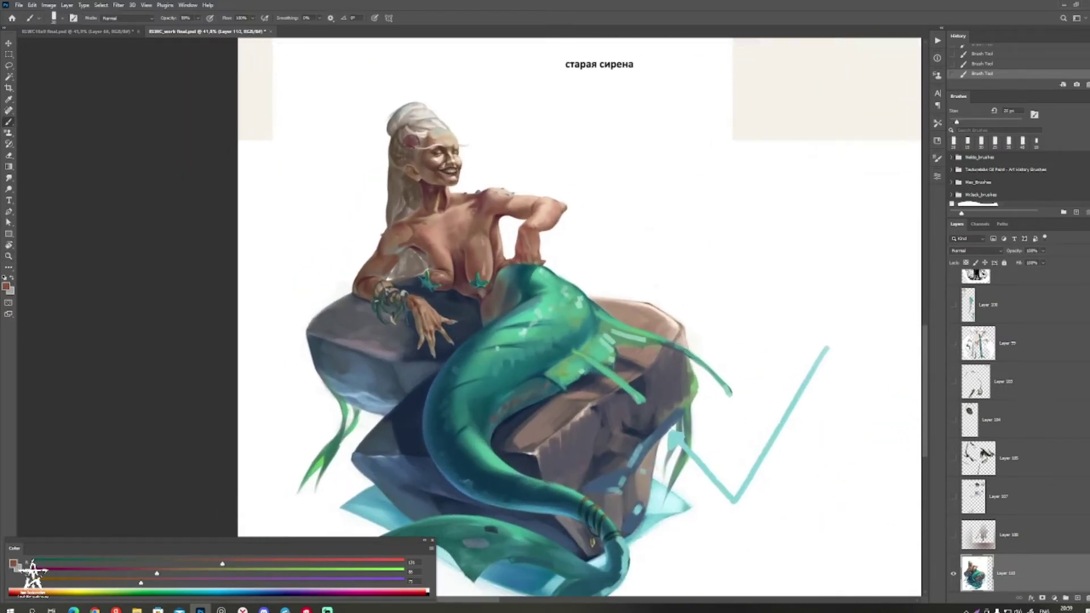
Step: Paint light peach highlights on the upper chest and rework the collarbone area with sampled reddish brown
{"action": "left_click", "coordinate": [454, 230], "text": "alt"}
{"action": "left_click", "coordinate": [483, 232], "text": "alt"}
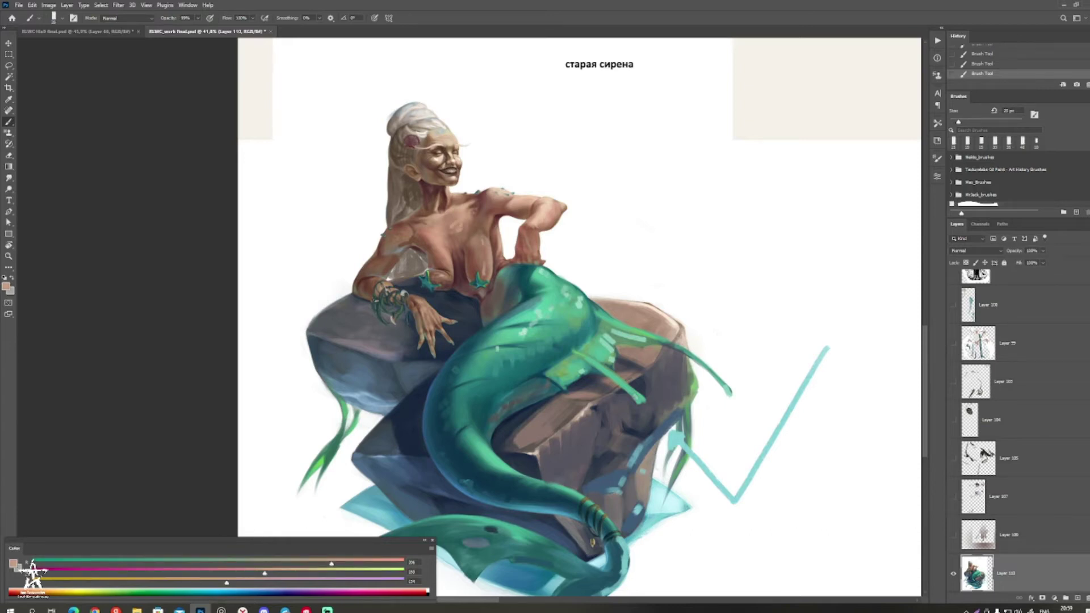
{"action": "mouse_move", "coordinate": [506, 257]}
{"action": "left_mouse_down"}
{"action": "mouse_move", "coordinate": [426, 258]}
{"action": "mouse_move", "coordinate": [465, 259]}
{"action": "left_mouse_up"}
{"action": "left_click_drag", "start_coordinate": [413, 234], "coordinate": [477, 233]}
{"action": "left_click", "coordinate": [432, 255], "text": "alt"}
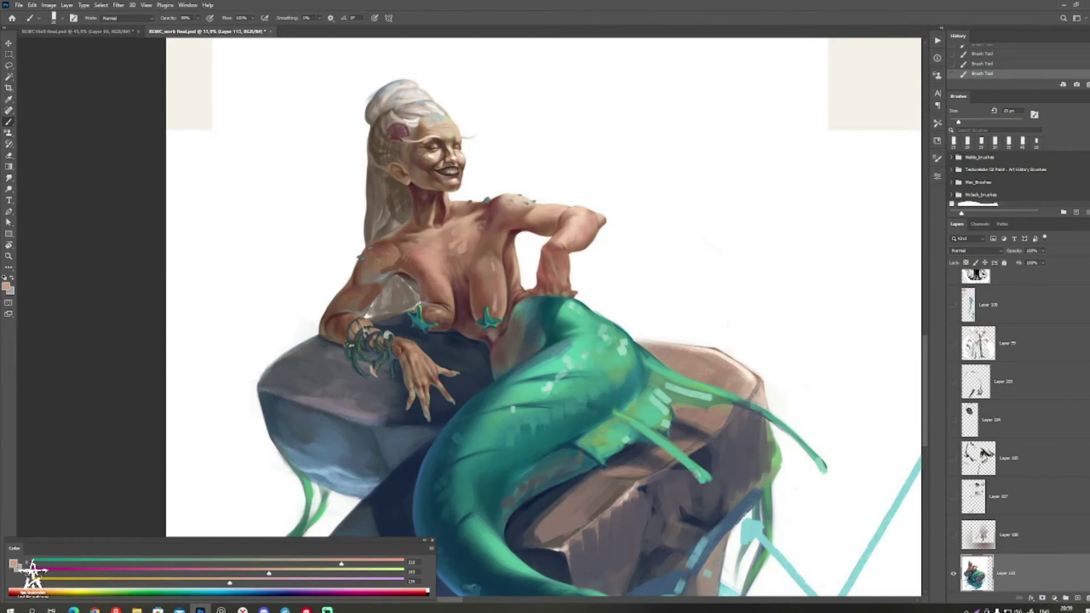
{"action": "left_click", "coordinate": [438, 247], "text": "alt"}
{"action": "left_click", "coordinate": [410, 241], "text": "alt"}
{"action": "left_click_drag", "start_coordinate": [405, 245], "coordinate": [408, 254]}
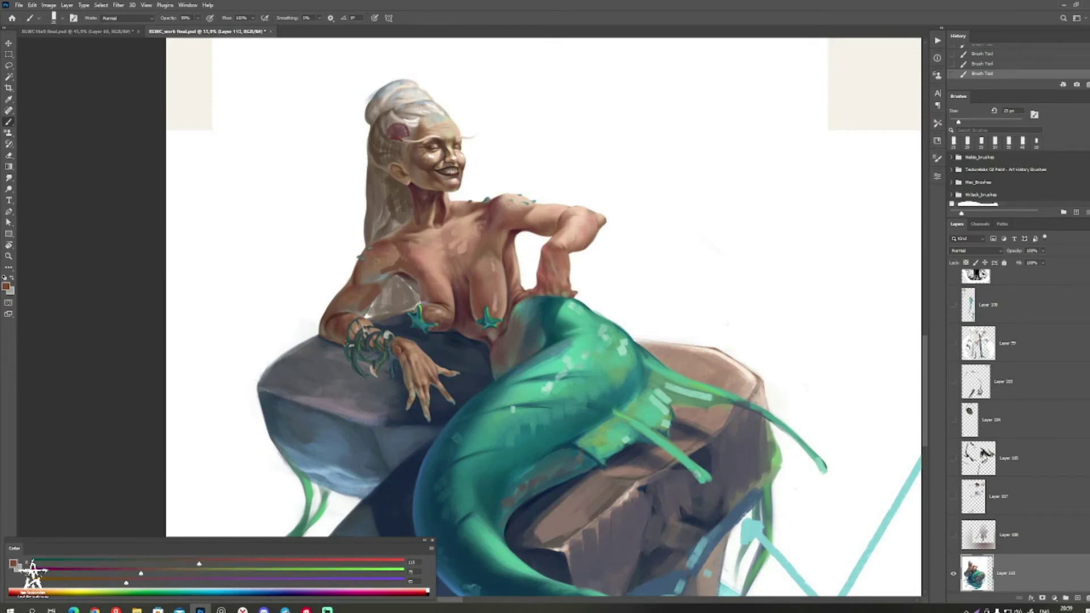
Step: Darken a sampled blue to deep navy #092536 and paint shadow marks across the middle of the siren's tail
{"action": "left_click_drag", "start_coordinate": [456, 288], "coordinate": [391, 289]}
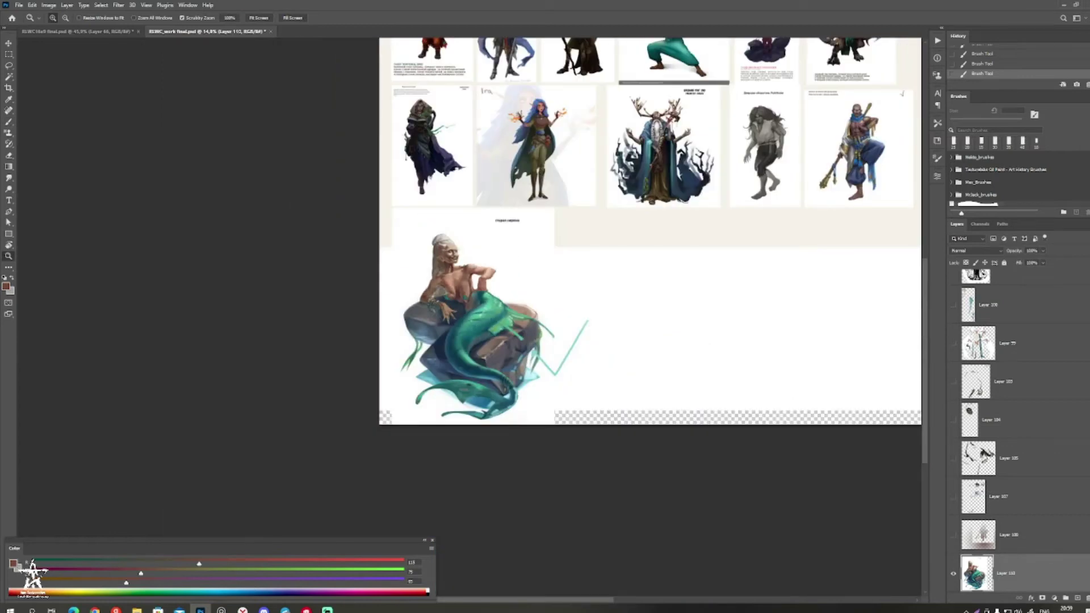
{"action": "scroll", "coordinate": [472, 318], "scroll_direction": "up", "scroll_amount": 5}
{"action": "key", "text": "b"}
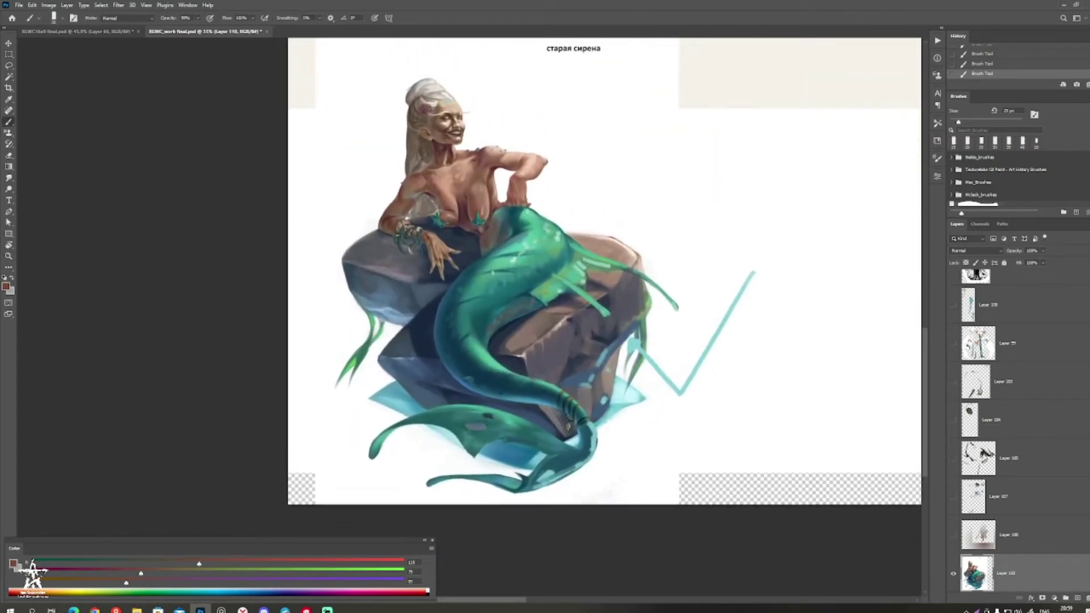
{"action": "scroll", "coordinate": [605, 290], "scroll_direction": "up", "scroll_amount": 1}
{"action": "left_click", "coordinate": [545, 433], "text": "alt"}
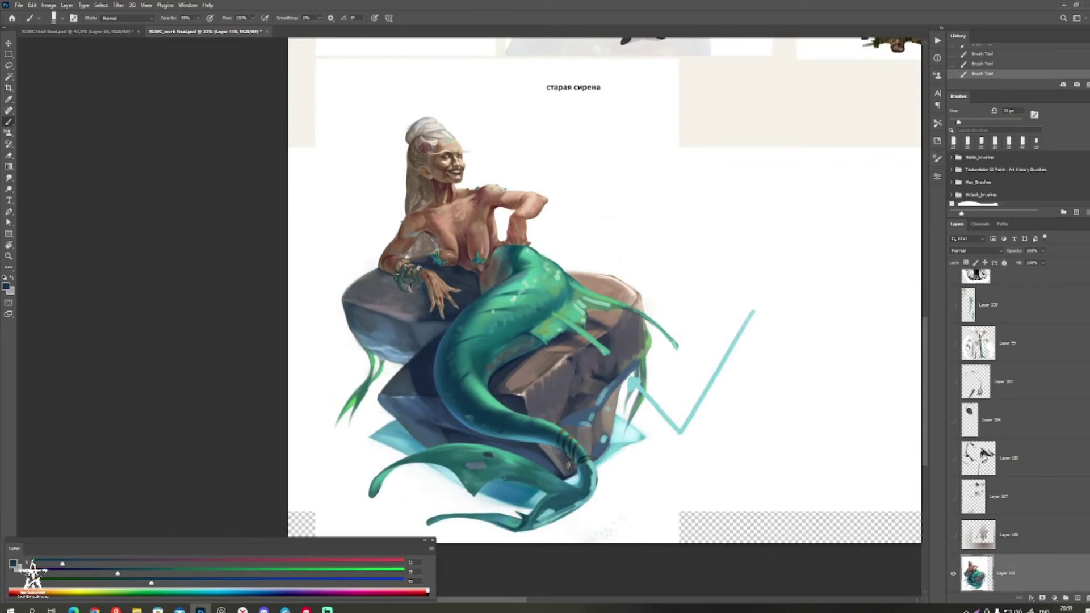
{"action": "left_click", "coordinate": [545, 432], "text": "alt"}
{"action": "left_click", "coordinate": [5, 286]}
{"action": "left_click", "coordinate": [195, 358]}
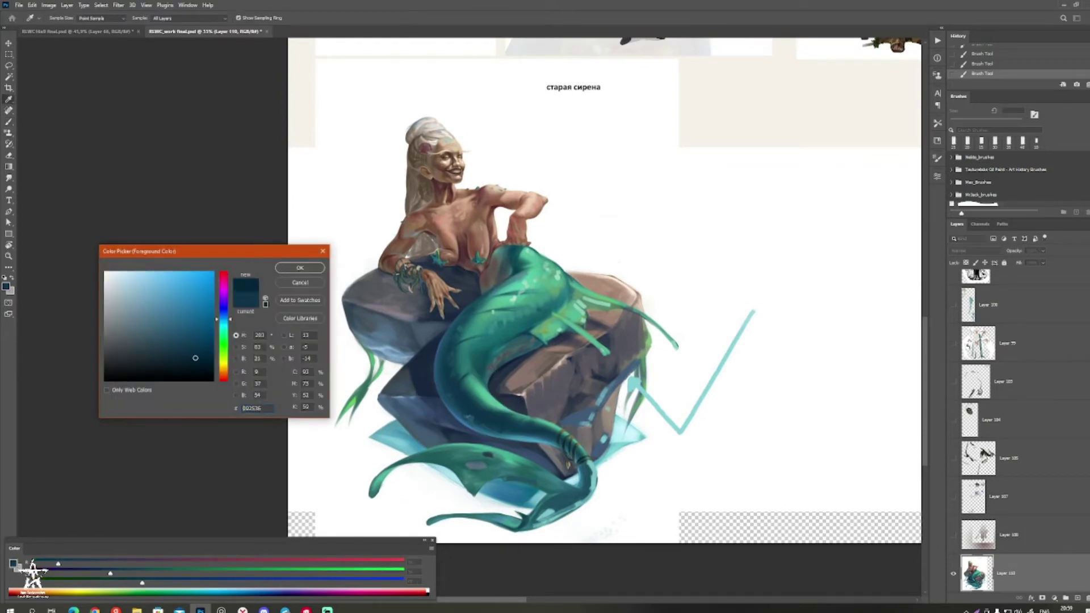
{"action": "left_click", "coordinate": [300, 268]}
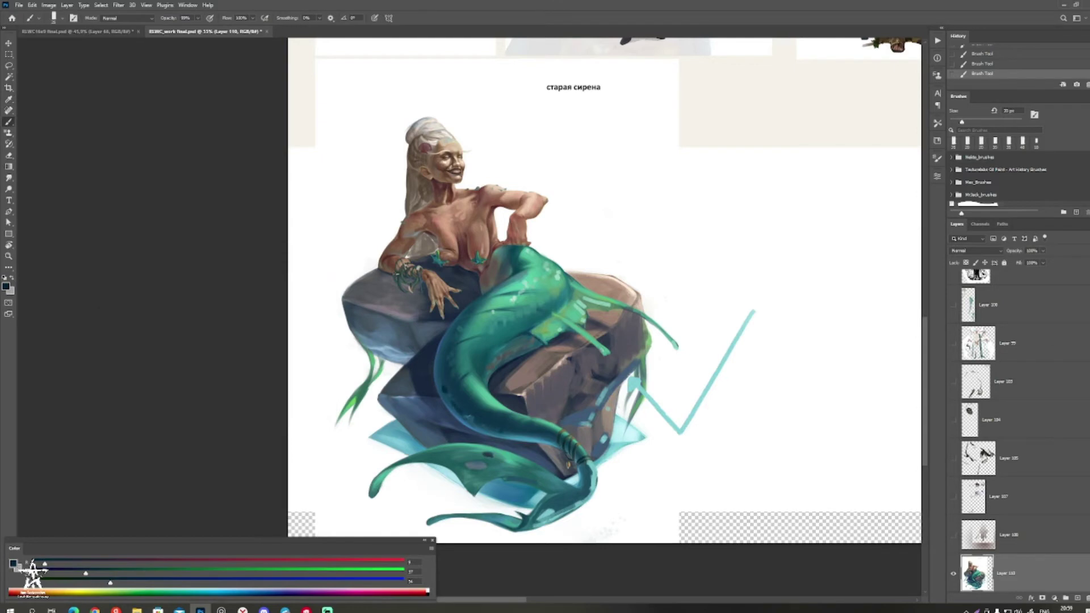
{"action": "mouse_move", "coordinate": [518, 324]}
{"action": "left_mouse_down"}
{"action": "mouse_move", "coordinate": [437, 325]}
{"action": "mouse_move", "coordinate": [518, 340]}
{"action": "left_mouse_up"}
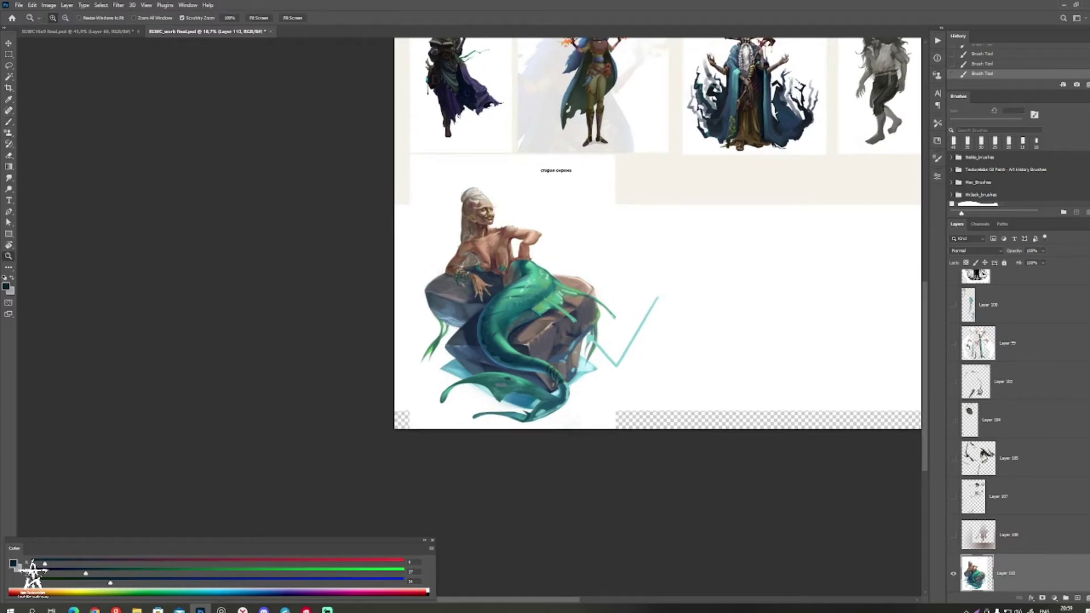
Step: Repaint the side faces of the rock under the resting arm with sampled dark blue-grey tones, enlarging the brush
{"action": "scroll", "coordinate": [428, 388], "scroll_direction": "up", "scroll_amount": 1}
{"action": "left_click_drag", "start_coordinate": [432, 275], "coordinate": [435, 291]}
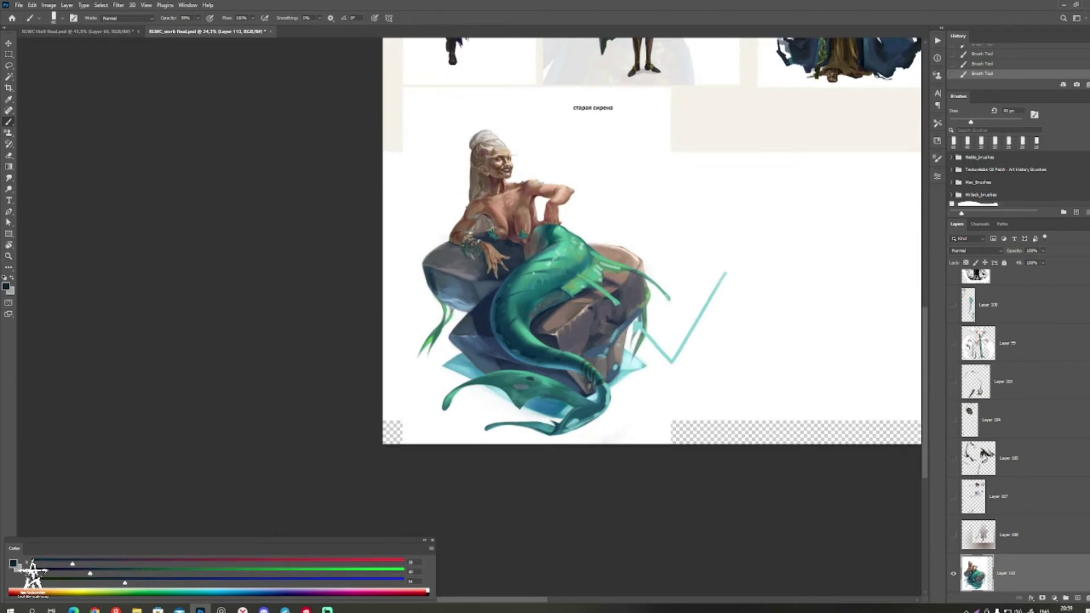
{"action": "key", "text": "bracketright"}
{"action": "left_click", "coordinate": [438, 274], "text": "alt"}
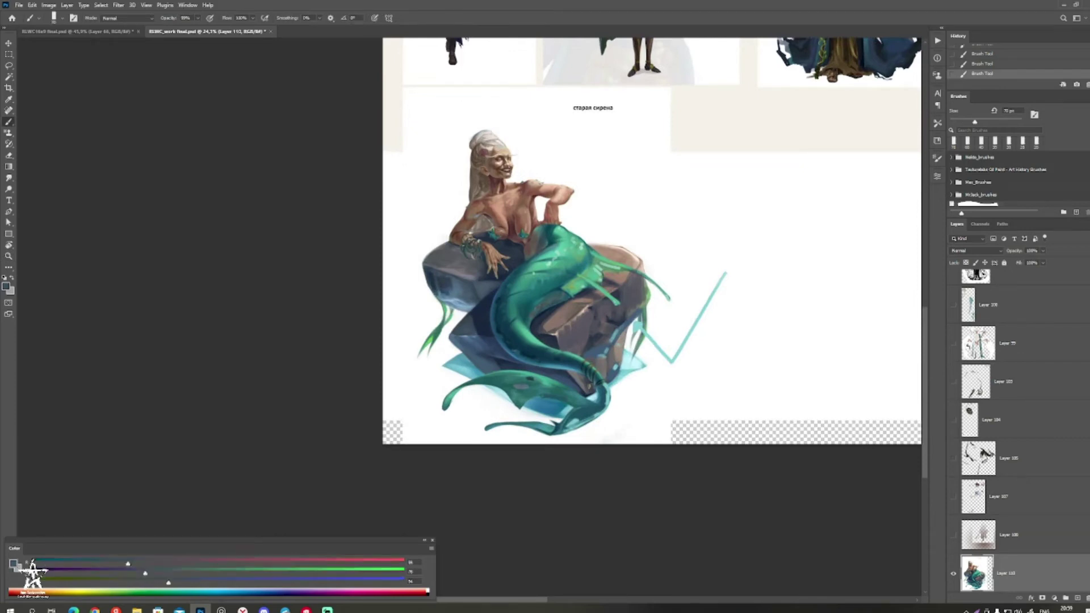
{"action": "left_click", "coordinate": [439, 283], "text": "alt"}
{"action": "key", "text": "bracketright"}
{"action": "left_click", "coordinate": [449, 281], "text": "alt"}
{"action": "mouse_move", "coordinate": [450, 287]}
{"action": "left_mouse_down"}
{"action": "mouse_move", "coordinate": [461, 279]}
{"action": "mouse_move", "coordinate": [459, 299]}
{"action": "mouse_move", "coordinate": [487, 285]}
{"action": "left_mouse_up"}
{"action": "key", "text": "bracketright"}
{"action": "left_click", "coordinate": [466, 299], "text": "alt"}
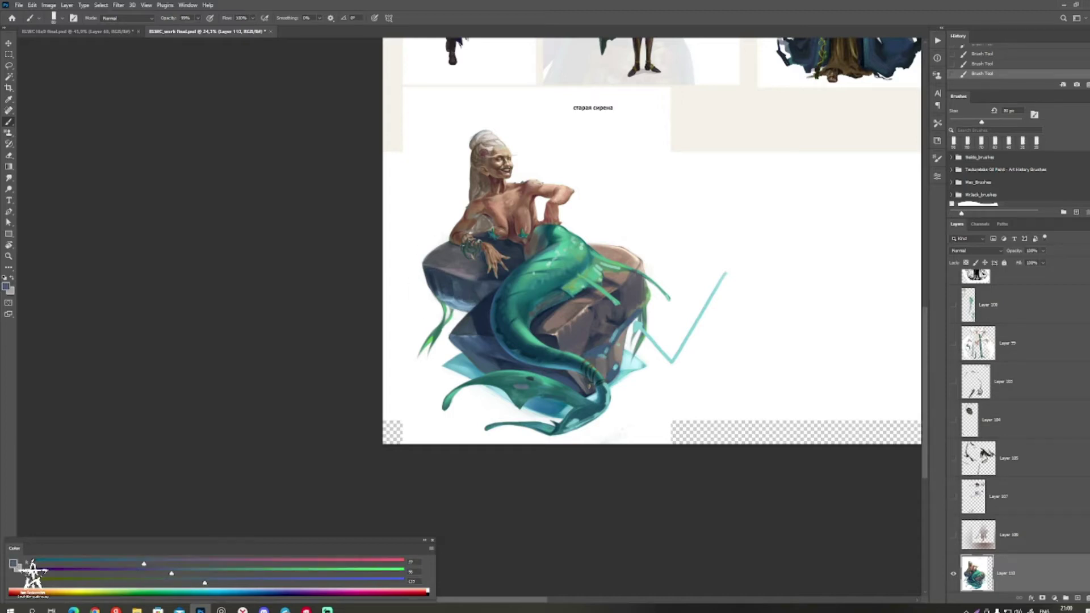
Step: Rework the top of the rock under the resting arm with sampled greys and a smaller brush, rotating the canvas as needed
{"action": "key", "text": "r"}
{"action": "left_click_drag", "start_coordinate": [613, 256], "coordinate": [593, 225]}
{"action": "left_click", "coordinate": [600, 217], "text": "alt"}
{"action": "key", "text": "bracketleft"}
{"action": "left_click_drag", "start_coordinate": [459, 274], "coordinate": [468, 271]}
{"action": "left_click", "coordinate": [425, 270], "text": "alt"}
{"action": "left_click", "coordinate": [422, 265], "text": "alt"}
{"action": "left_click", "coordinate": [422, 264], "text": "alt"}
{"action": "mouse_move", "coordinate": [445, 275]}
{"action": "left_mouse_down"}
{"action": "mouse_move", "coordinate": [465, 275]}
{"action": "mouse_move", "coordinate": [440, 271]}
{"action": "mouse_move", "coordinate": [456, 260]}
{"action": "left_mouse_up"}
{"action": "left_click", "coordinate": [437, 268], "text": "alt"}
{"action": "key", "text": "bracketleft"}
{"action": "key", "text": "bracketleft"}
{"action": "mouse_move", "coordinate": [600, 243]}
{"action": "left_mouse_down"}
{"action": "mouse_move", "coordinate": [616, 224]}
{"action": "mouse_move", "coordinate": [618, 375]}
{"action": "mouse_move", "coordinate": [600, 429]}
{"action": "left_mouse_up"}
{"action": "key", "text": "Escape"}
{"action": "key", "text": "r"}
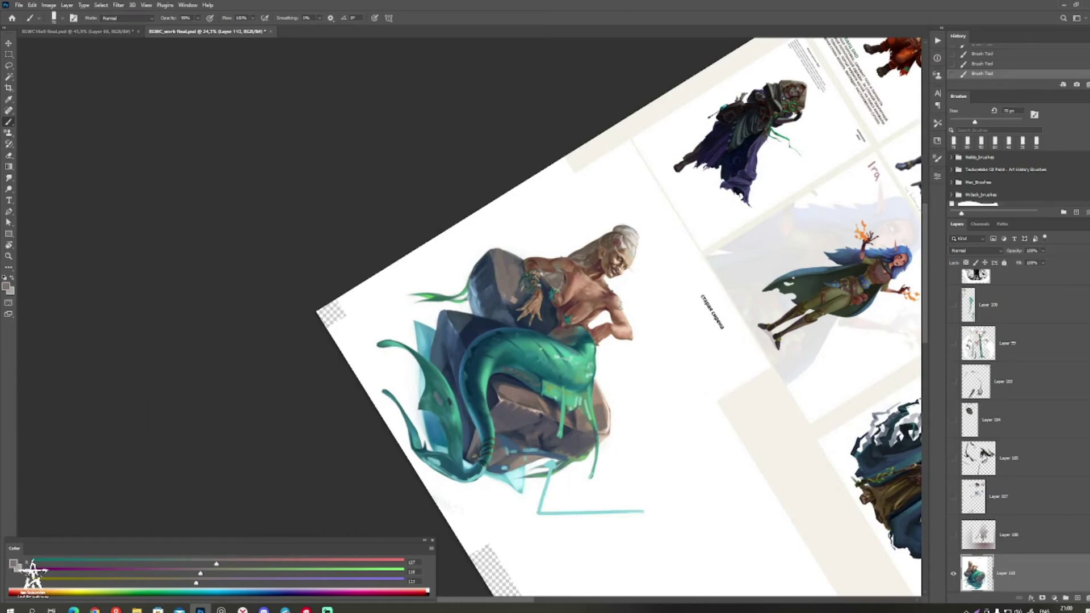
Step: Lighten a sampled rock grey to a pale lilac grey and paint it onto the large rock's upper face
{"action": "left_click", "coordinate": [595, 411], "text": "alt"}
{"action": "key", "text": "bracketleft"}
{"action": "key", "text": "bracketleft"}
{"action": "key", "text": "Escape"}
{"action": "key", "text": "r"}
{"action": "left_click_drag", "start_coordinate": [596, 411], "coordinate": [600, 228]}
{"action": "left_click", "coordinate": [6, 287]}
{"action": "left_click", "coordinate": [114, 307]}
{"action": "left_click", "coordinate": [300, 268]}
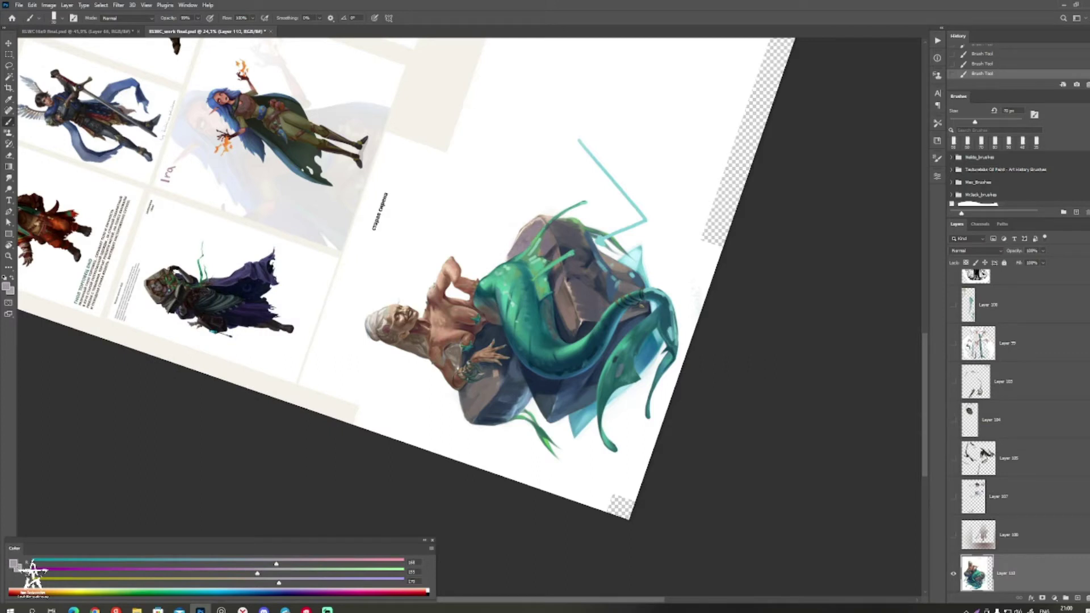
{"action": "key", "text": "bracketleft"}
{"action": "key", "text": "bracketright"}
{"action": "key", "text": "bracketright"}
{"action": "left_click_drag", "start_coordinate": [557, 290], "coordinate": [579, 335]}
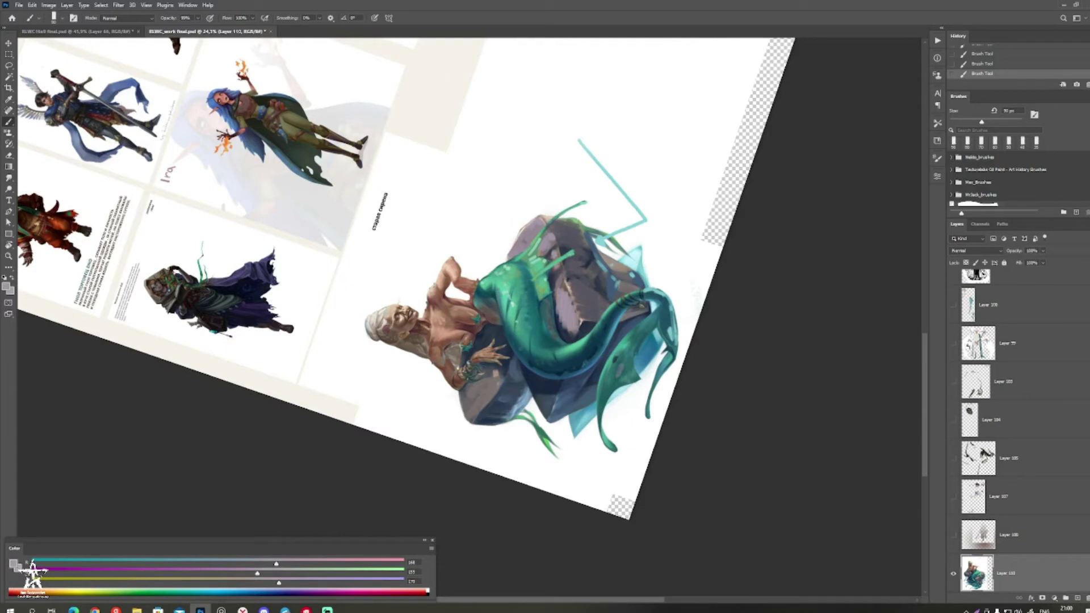
Step: Extend the pale lilac-grey strokes over the top faces of both rocks and refine the large rock's front edge with a smaller brush
{"action": "key", "text": "Escape"}
{"action": "left_click_drag", "start_coordinate": [588, 268], "coordinate": [539, 271]}
{"action": "left_click_drag", "start_coordinate": [472, 409], "coordinate": [506, 409]}
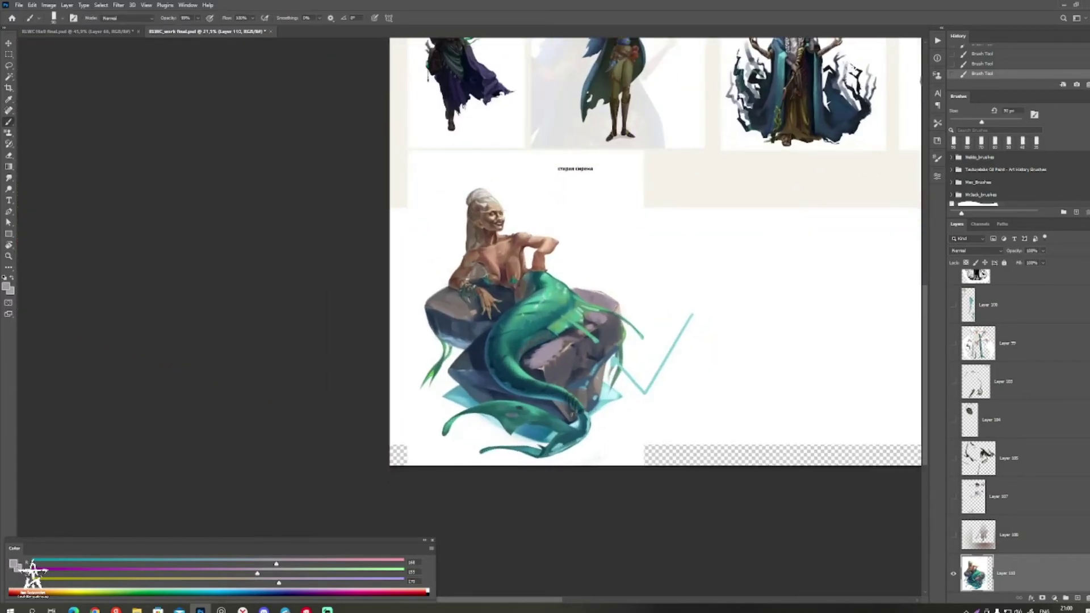
{"action": "key", "text": "bracketleft"}
{"action": "key", "text": "bracketleft"}
{"action": "key", "text": "bracketleft"}
{"action": "key", "text": "bracketright"}
{"action": "left_click_drag", "start_coordinate": [551, 367], "coordinate": [557, 359]}
{"action": "key", "text": "bracketleft"}
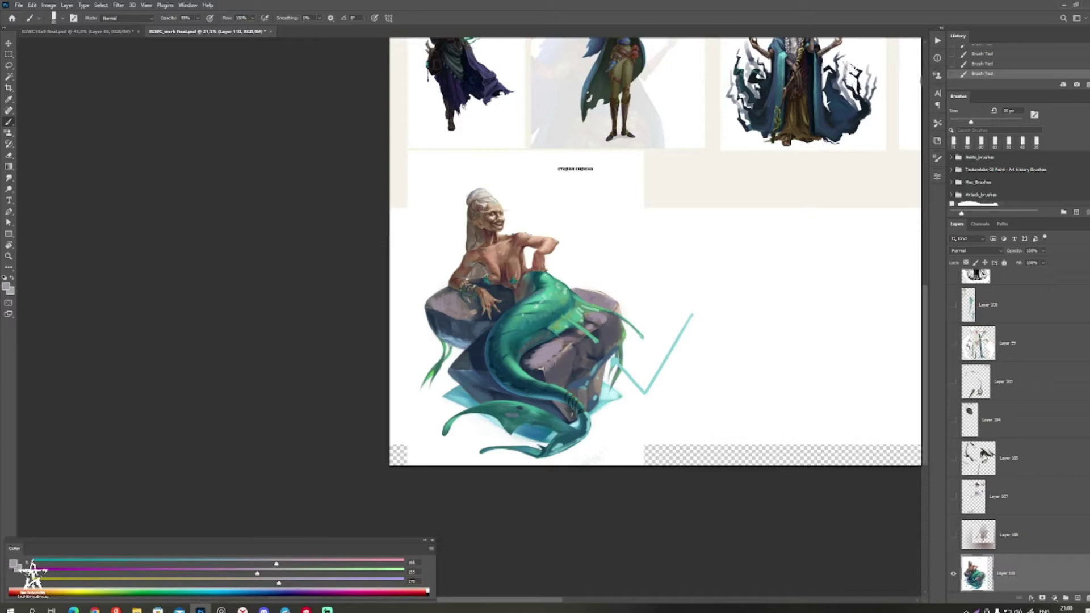
Step: Paint the large rock's lower side facets with sampled dark violet-grey and muted blue tones
{"action": "left_click", "coordinate": [579, 378], "text": "alt"}
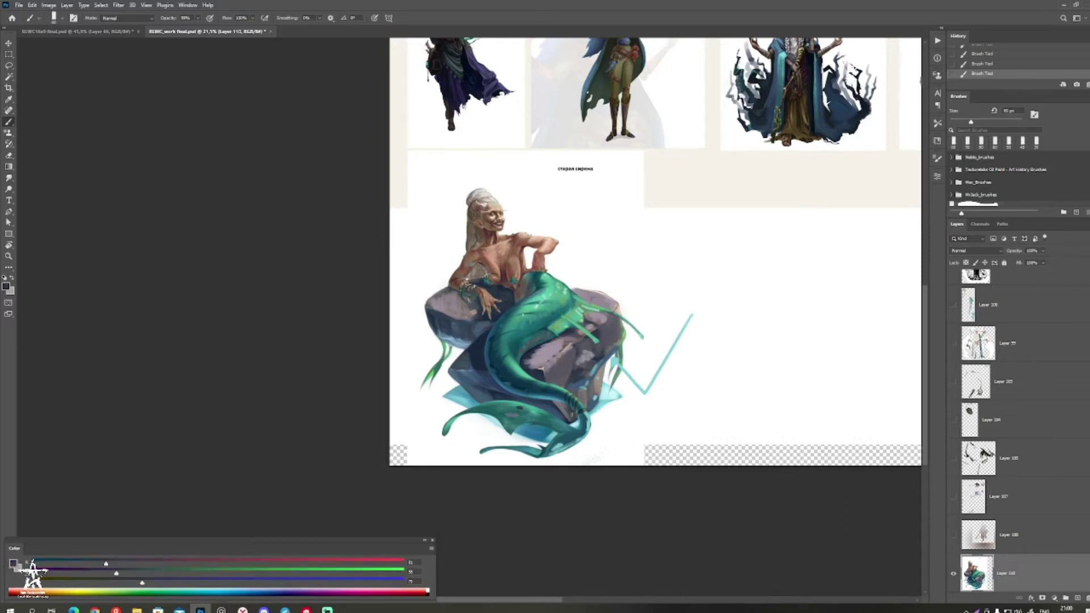
{"action": "key", "text": "bracketright"}
{"action": "left_click_drag", "start_coordinate": [578, 391], "coordinate": [600, 375]}
{"action": "key", "text": "bracketright"}
{"action": "left_click", "coordinate": [594, 387], "text": "alt"}
{"action": "key", "text": "bracketleft"}
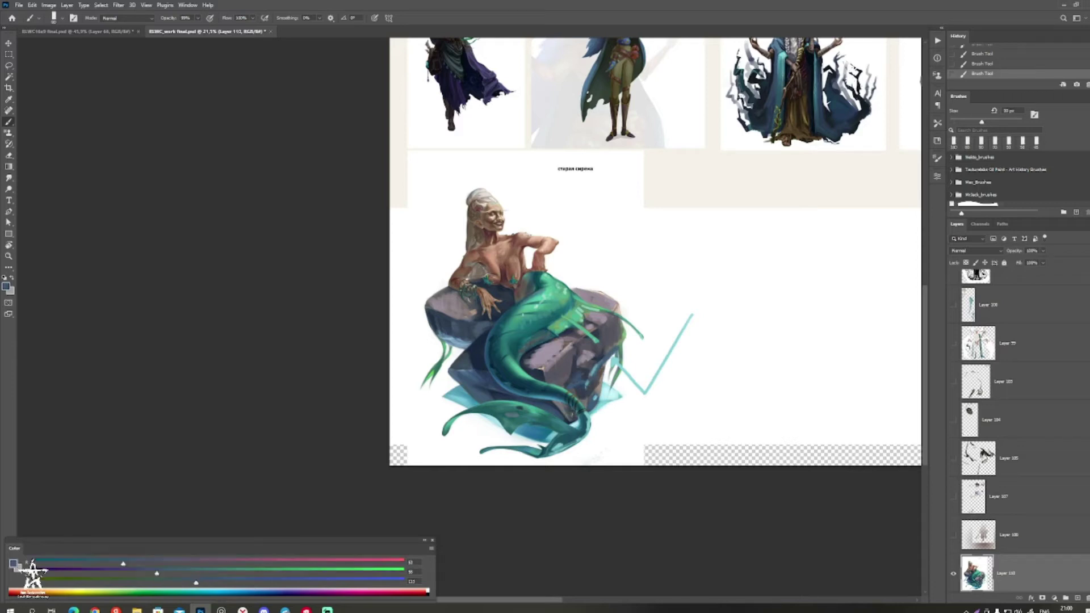
{"action": "left_click", "coordinate": [591, 373], "text": "alt"}
{"action": "mouse_move", "coordinate": [575, 387]}
{"action": "left_mouse_down"}
{"action": "mouse_move", "coordinate": [583, 380]}
{"action": "mouse_move", "coordinate": [594, 409]}
{"action": "left_mouse_up"}
{"action": "left_click_drag", "start_coordinate": [602, 392], "coordinate": [585, 386]}
Step: Add teal-blue reflected light to the large rock's side near the water with a smaller brush
{"action": "key", "text": "bracketleft"}
{"action": "left_click", "coordinate": [520, 392], "text": "alt"}
{"action": "key", "text": "bracketleft"}
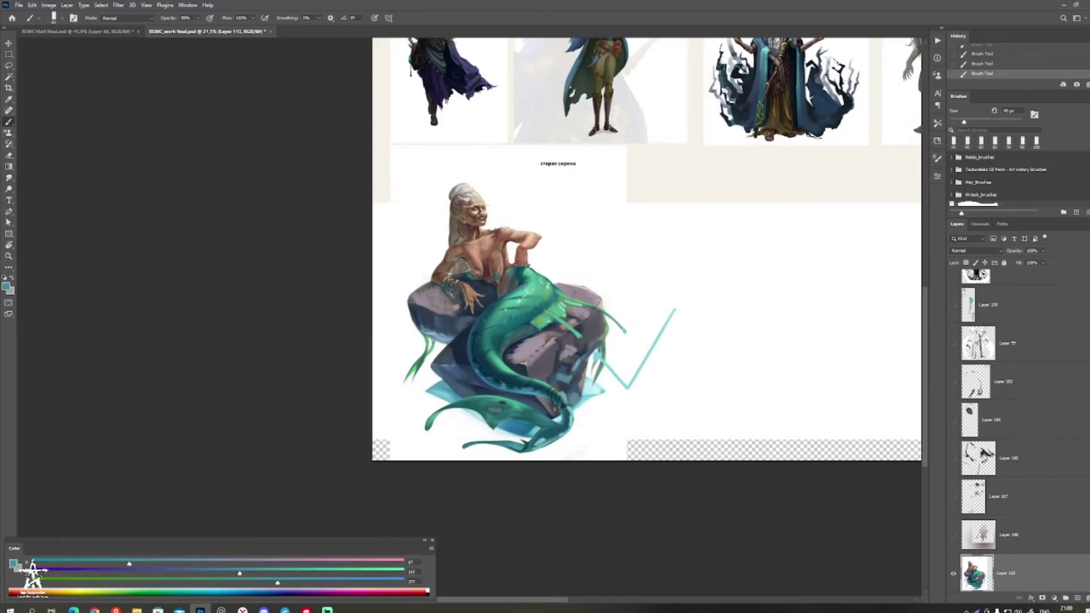
{"action": "left_click_drag", "start_coordinate": [590, 374], "coordinate": [599, 390]}
Step: Paint dark navy scale marks on the tail beside the hip fin with an enlarged brush
{"action": "left_click", "coordinate": [572, 421], "text": "alt"}
{"action": "key", "text": "bracketright"}
{"action": "key", "text": "bracketright"}
{"action": "key", "text": "bracketright"}
{"action": "key", "text": "bracketright"}
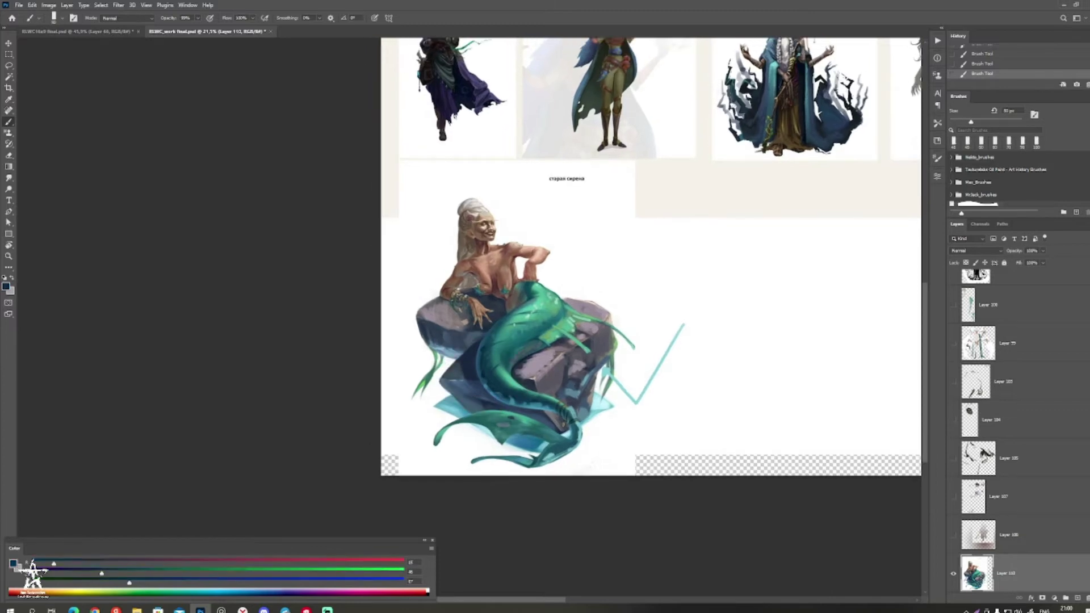
{"action": "left_click_drag", "start_coordinate": [564, 317], "coordinate": [555, 325]}
Step: Add mid-tone scale strokes along the tail with teal-greens sampled near its narrow end
{"action": "key", "text": "bracketleft"}
{"action": "left_click", "coordinate": [572, 436], "text": "alt"}
{"action": "left_click", "coordinate": [570, 433], "text": "alt"}
{"action": "left_click", "coordinate": [573, 435], "text": "alt"}
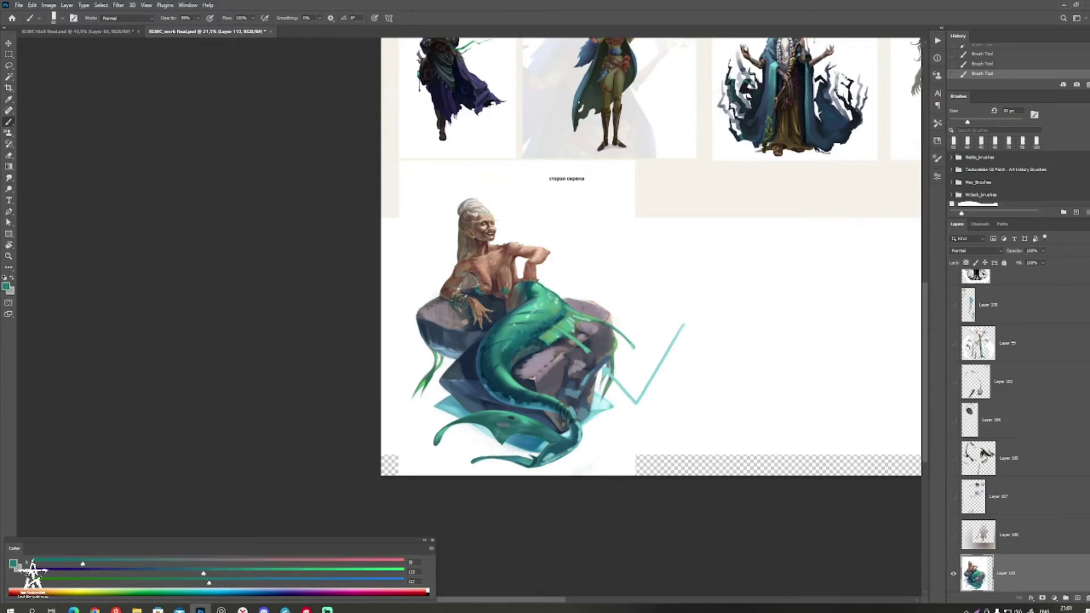
{"action": "left_click", "coordinate": [571, 433], "text": "alt"}
{"action": "left_click", "coordinate": [571, 433], "text": "alt"}
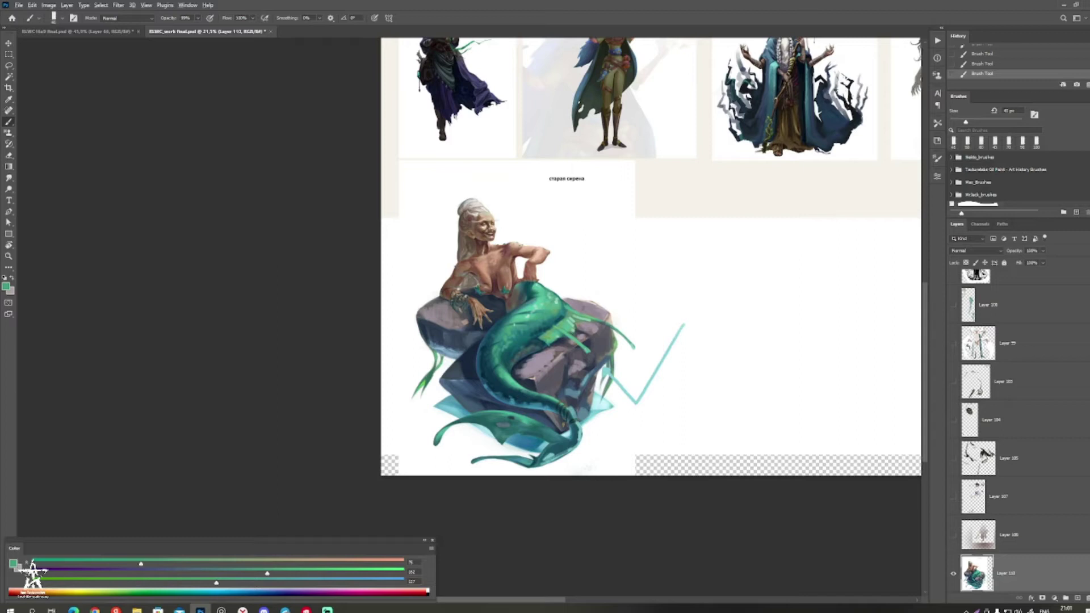
Step: Dab light mint and green scale highlights onto the upper tail with sampled colours
{"action": "left_click", "coordinate": [515, 325], "text": "alt"}
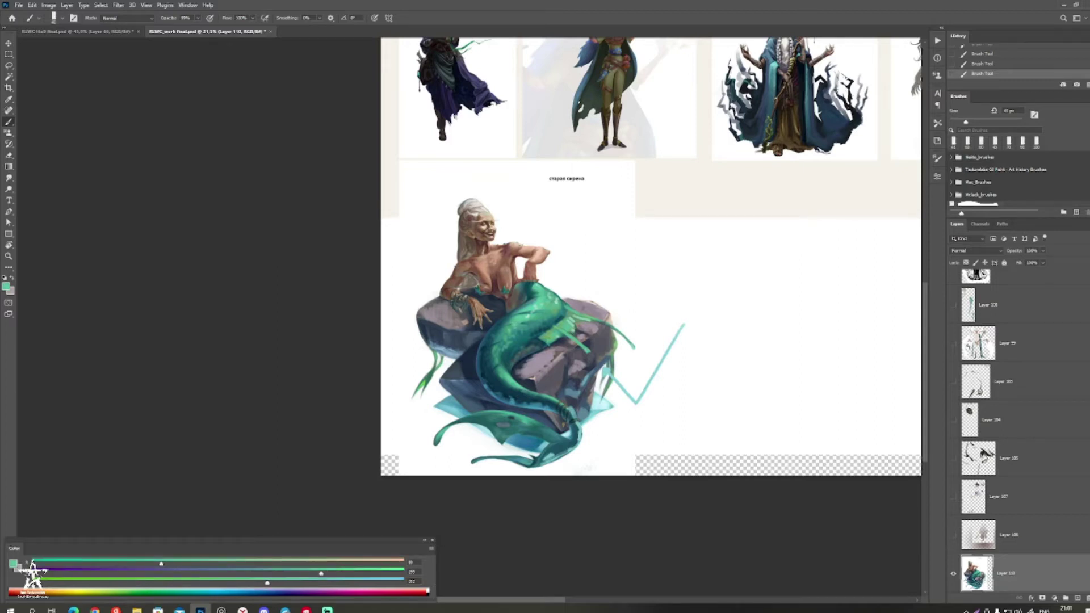
{"action": "left_click", "coordinate": [515, 319], "text": "alt"}
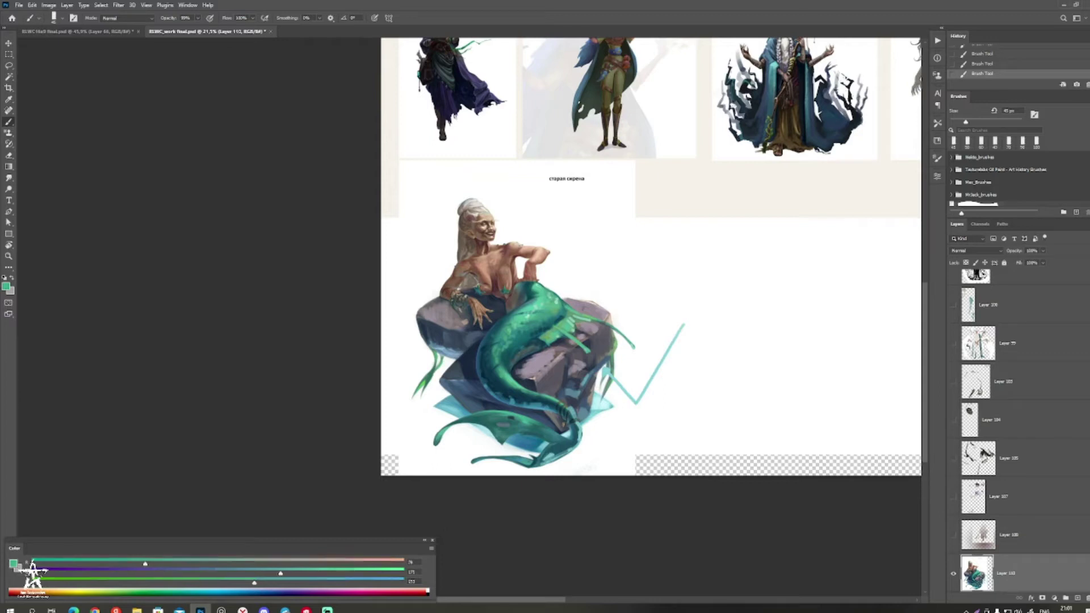
{"action": "left_click", "coordinate": [499, 328], "text": "alt"}
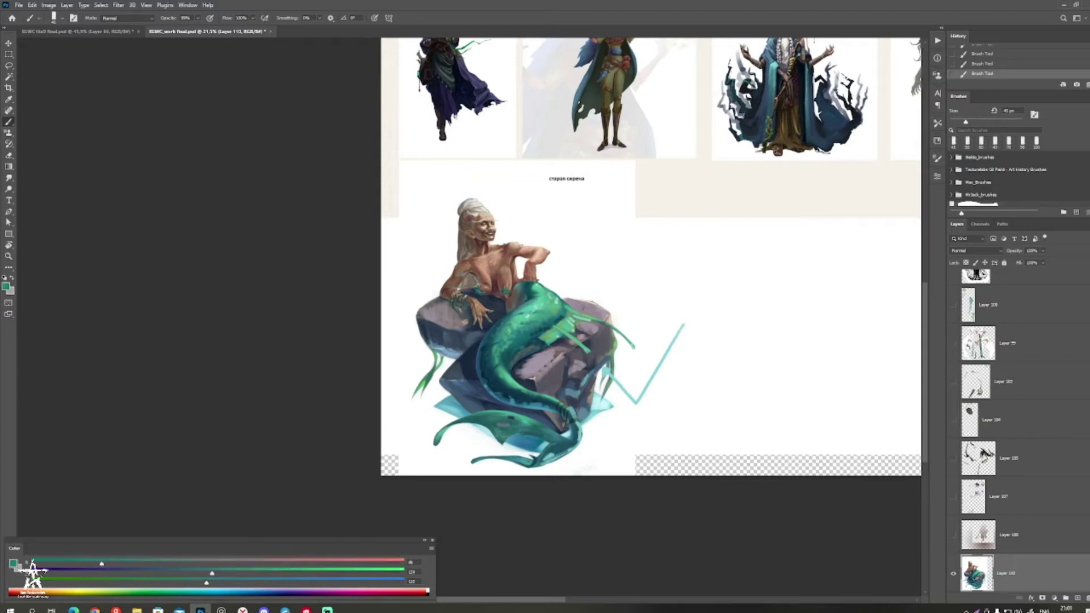
{"action": "left_click_drag", "start_coordinate": [545, 335], "coordinate": [522, 384]}
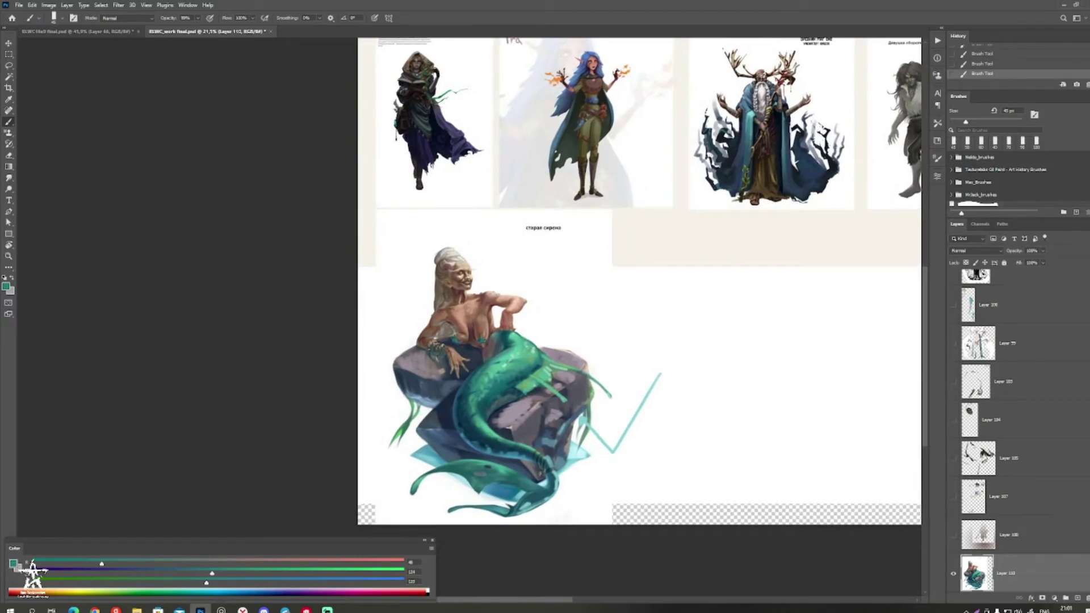
{"action": "left_click", "coordinate": [500, 369], "text": "alt"}
{"action": "left_click_drag", "start_coordinate": [539, 473], "coordinate": [535, 470]}
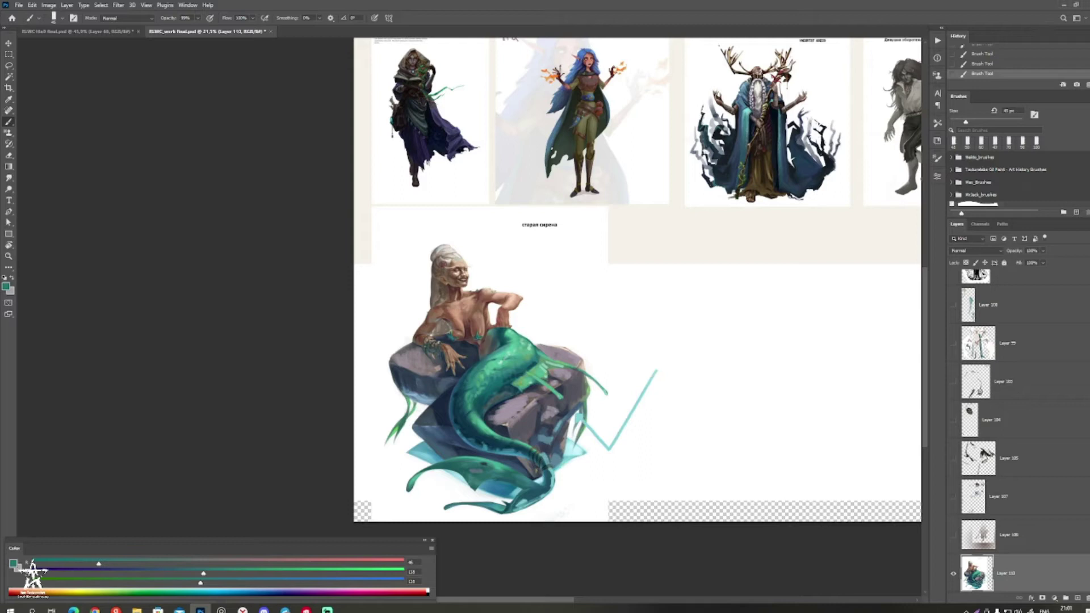
Step: Darken the outer curve of the tail with scale marks in sampled dark teal and navy
{"action": "left_click", "coordinate": [472, 373], "text": "alt"}
{"action": "left_click", "coordinate": [471, 373], "text": "alt"}
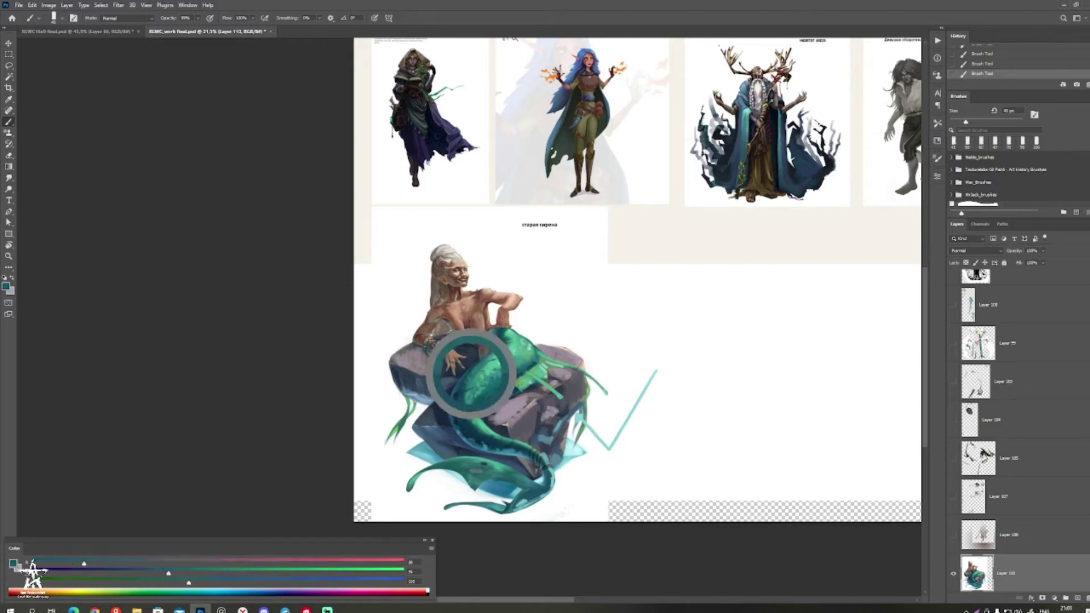
{"action": "left_click", "coordinate": [472, 373], "text": "alt"}
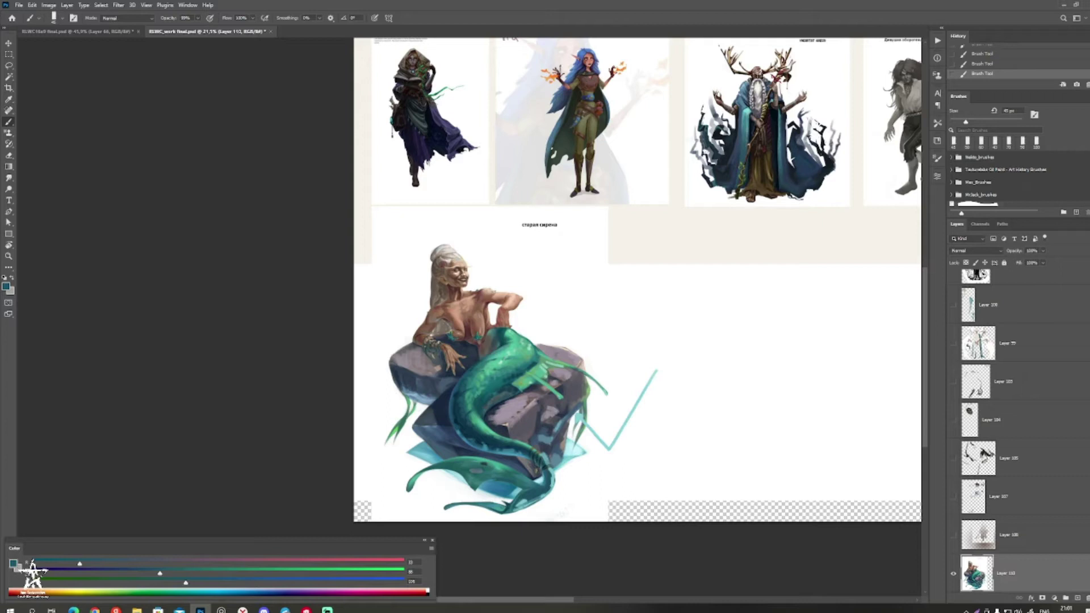
{"action": "left_click", "coordinate": [455, 410], "text": "alt"}
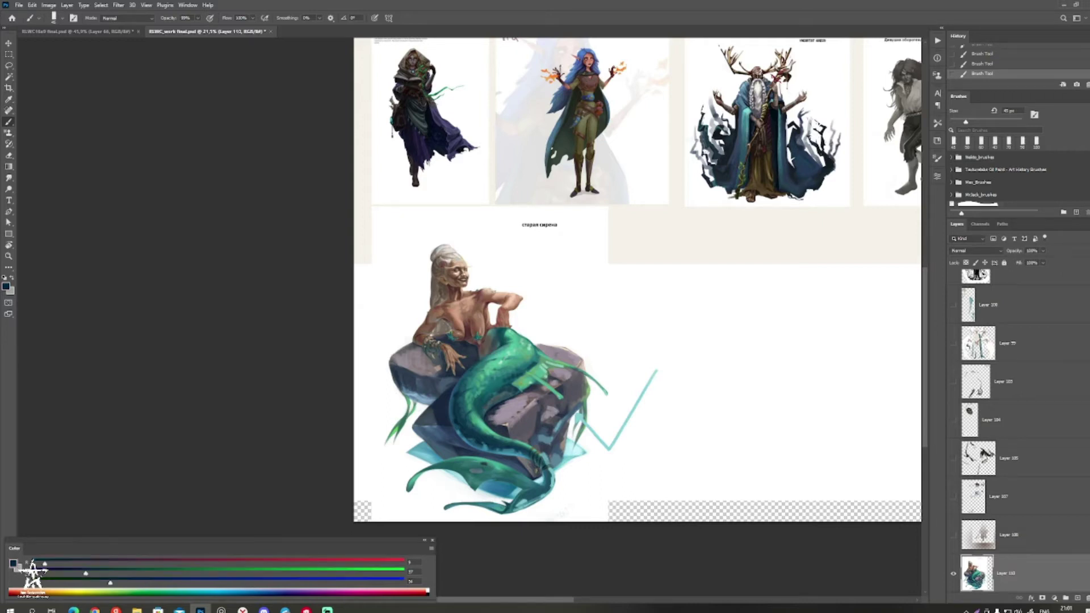
{"action": "left_click", "coordinate": [457, 413], "text": "alt"}
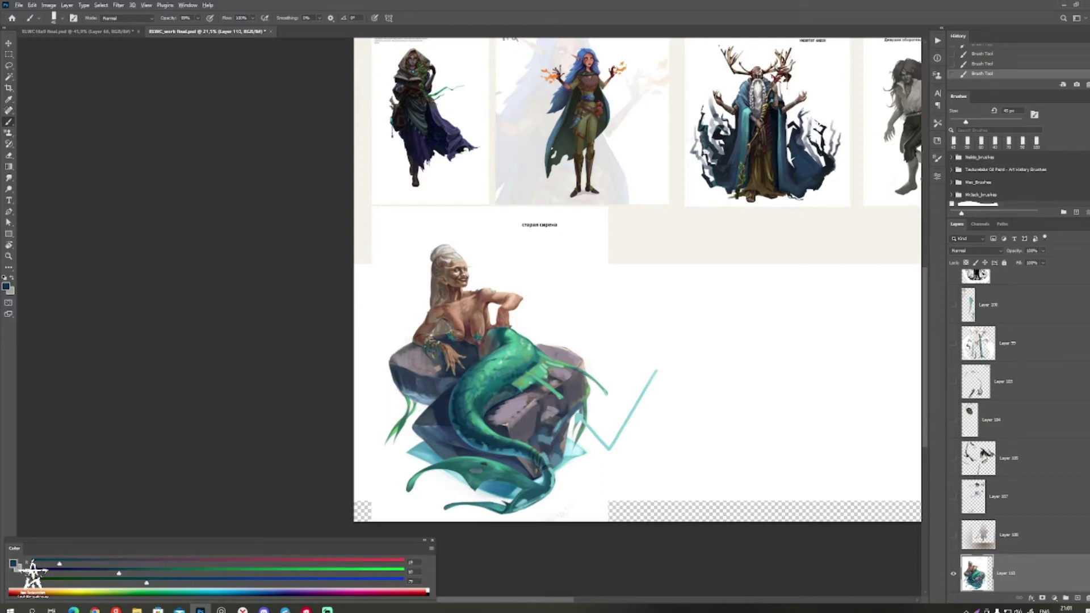
{"action": "left_click_drag", "start_coordinate": [471, 410], "coordinate": [457, 412]}
{"action": "left_click", "coordinate": [448, 416], "text": "alt"}
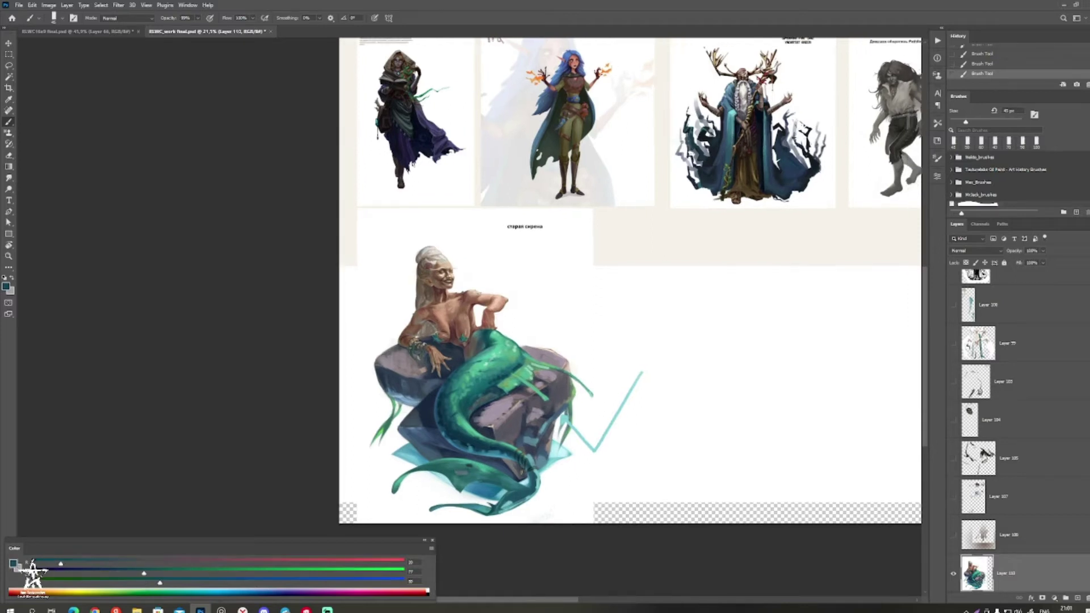
Step: Blend more scale strokes into the tail's middle with sampled teal and light green tones
{"action": "left_click", "coordinate": [488, 380], "text": "alt"}
{"action": "left_click", "coordinate": [492, 375], "text": "alt"}
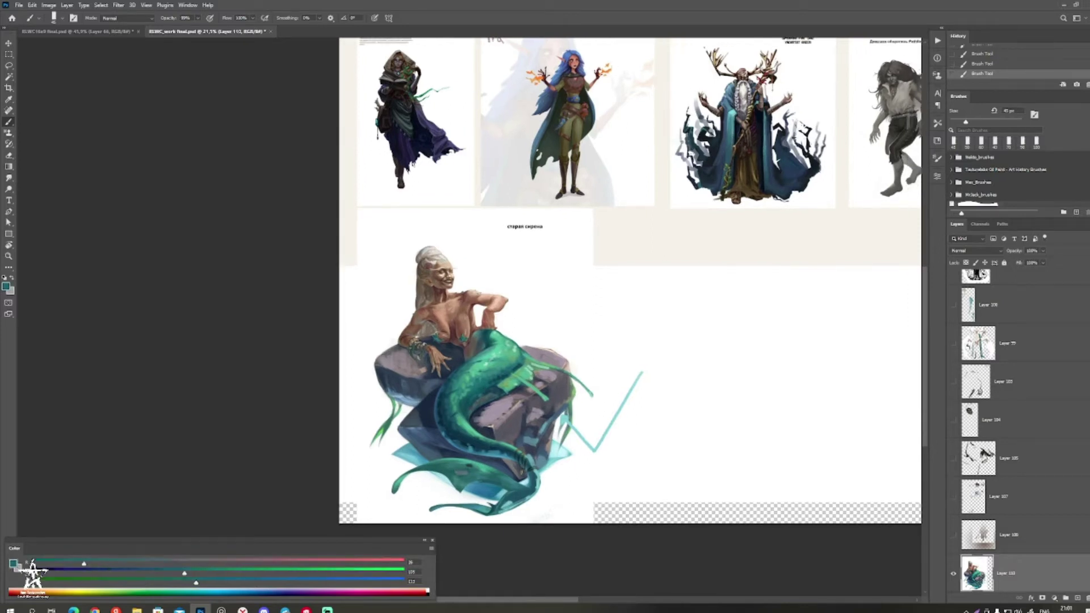
{"action": "left_click", "coordinate": [492, 376], "text": "alt"}
{"action": "left_click", "coordinate": [491, 367], "text": "alt"}
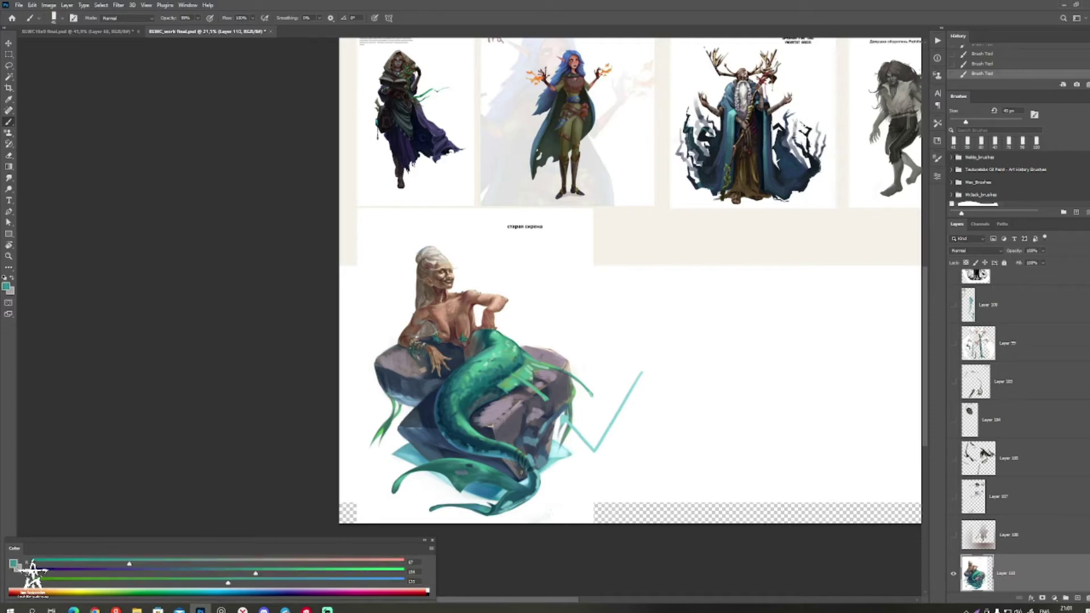
{"action": "left_click", "coordinate": [460, 389], "text": "alt"}
{"action": "left_click_drag", "start_coordinate": [421, 362], "coordinate": [449, 373]}
{"action": "left_click", "coordinate": [554, 421], "text": "alt"}
{"action": "key", "text": "bracketleft"}
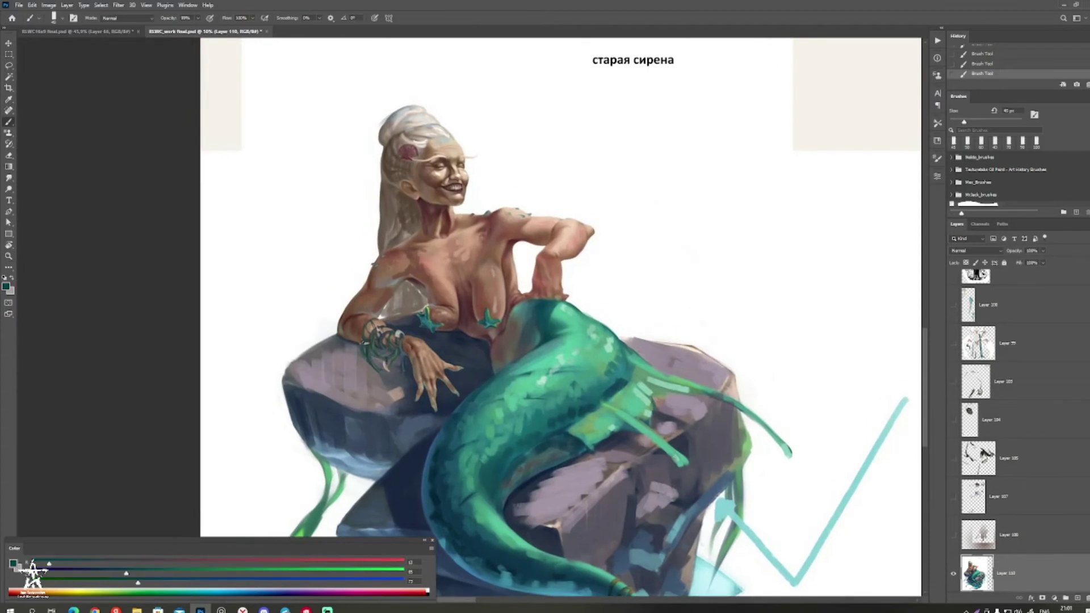
Step: Paint the siren's waist and hip with sampled dark red-brown and greyish tones so the skin blends into the tail
{"action": "left_click", "coordinate": [412, 282], "text": "alt"}
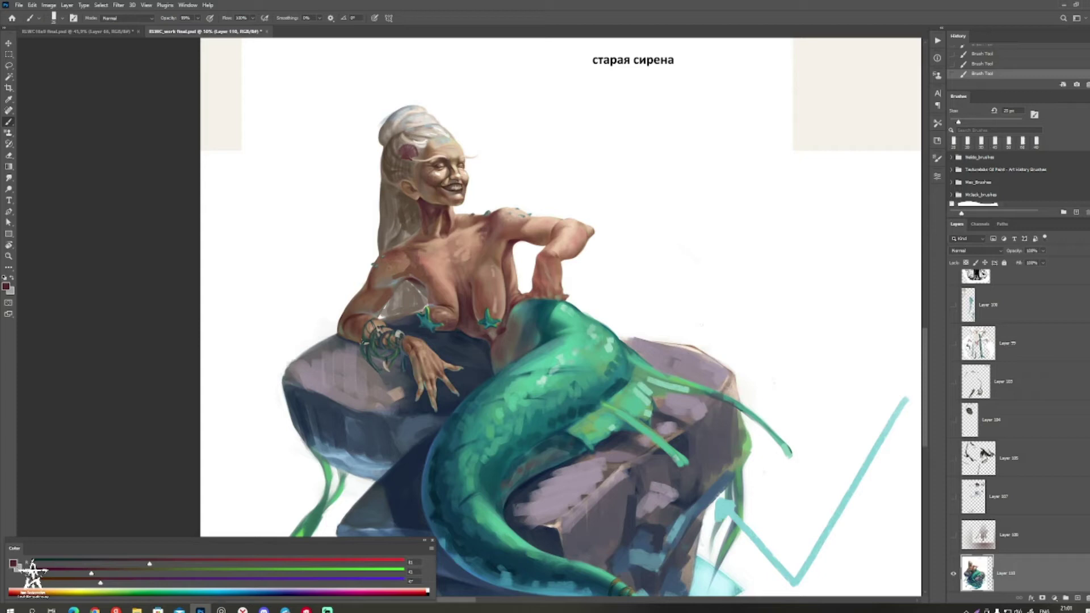
{"action": "mouse_move", "coordinate": [492, 337]}
{"action": "left_mouse_down"}
{"action": "mouse_move", "coordinate": [501, 365]}
{"action": "mouse_move", "coordinate": [507, 350]}
{"action": "left_mouse_up"}
{"action": "key", "text": "bracketright"}
{"action": "left_click", "coordinate": [505, 342], "text": "alt"}
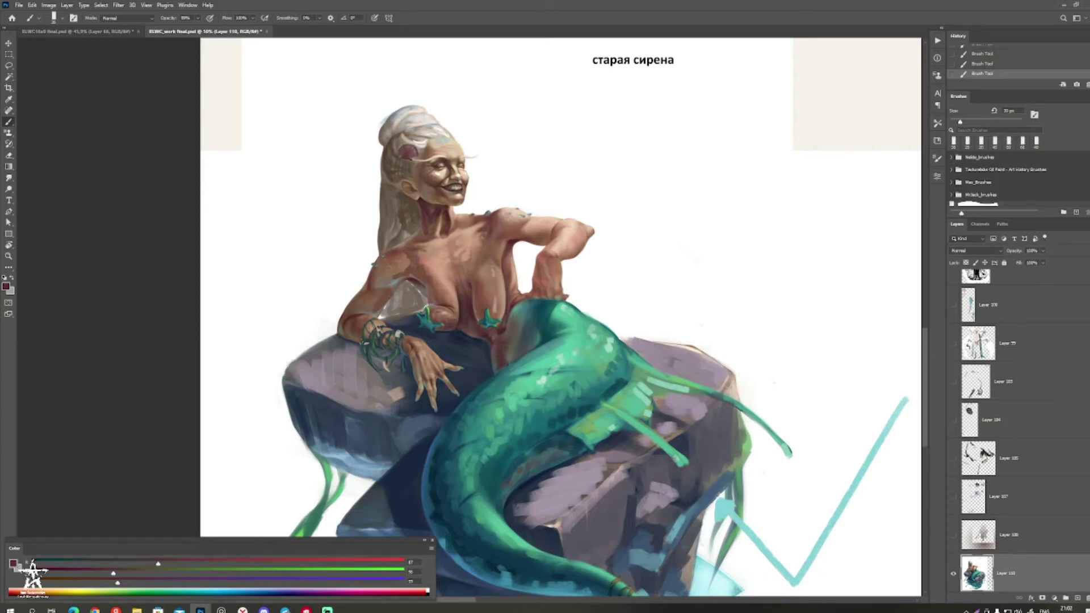
{"action": "left_click", "coordinate": [514, 339], "text": "alt"}
{"action": "left_click", "coordinate": [510, 340], "text": "alt"}
{"action": "left_click", "coordinate": [524, 329], "text": "alt"}
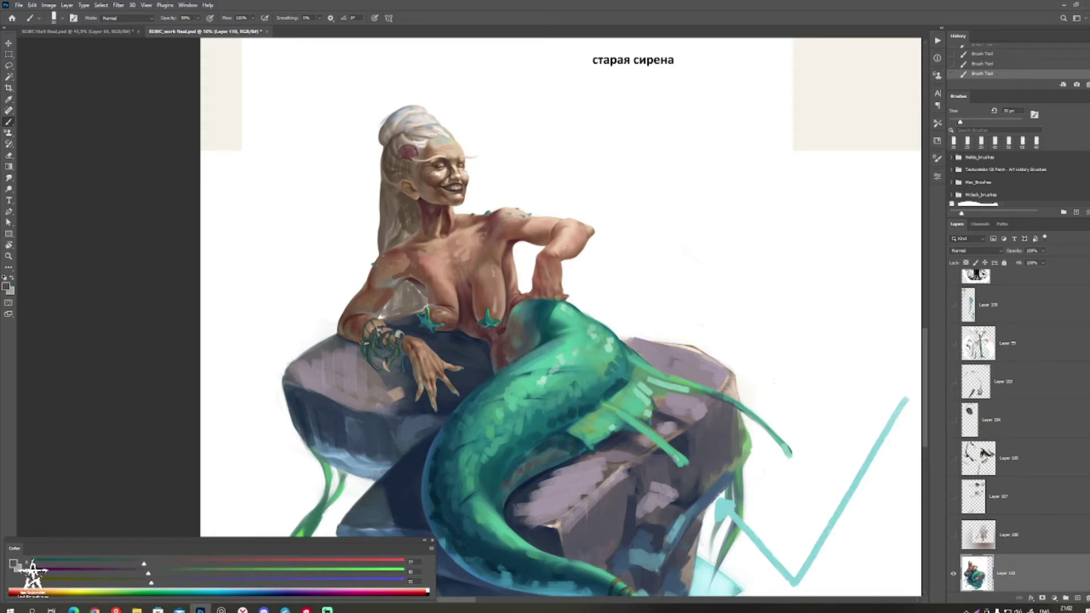
Step: Add small scale marks at the top of the tail near the hip with sampled dark teal, mid teal and mint
{"action": "key", "text": "x"}
{"action": "left_click", "coordinate": [528, 308], "text": "alt"}
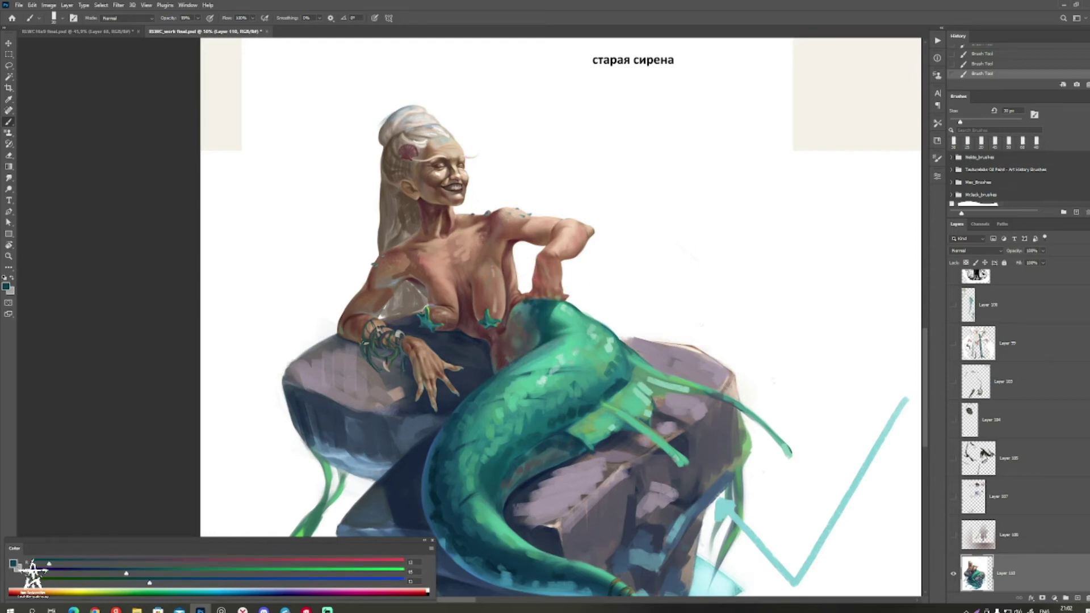
{"action": "left_click", "coordinate": [545, 318], "text": "alt"}
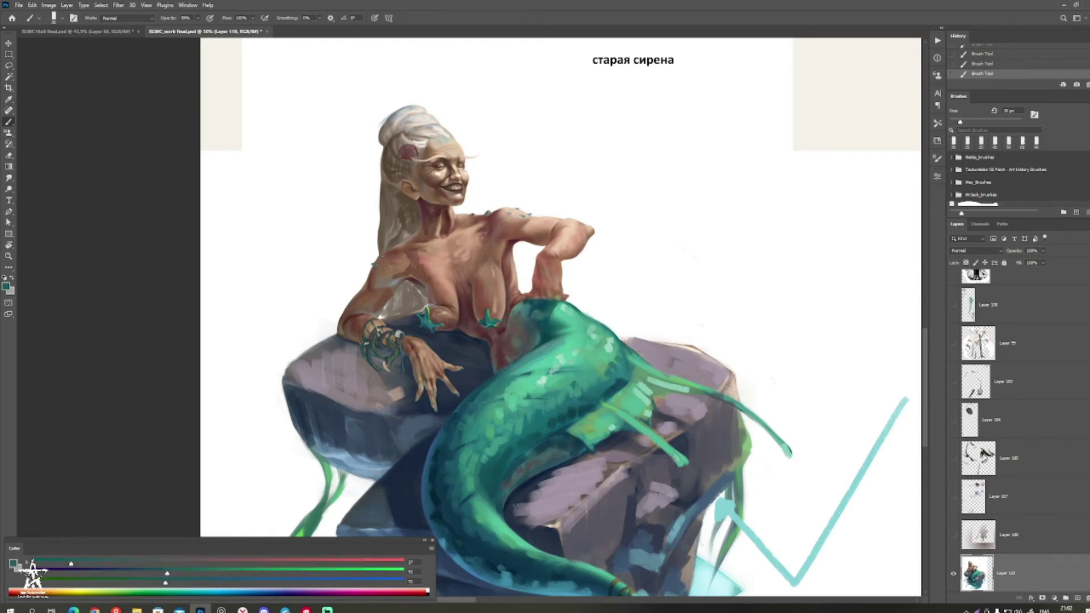
{"action": "left_click_drag", "start_coordinate": [556, 310], "coordinate": [554, 315]}
{"action": "left_click", "coordinate": [557, 319], "text": "alt"}
{"action": "left_click", "coordinate": [567, 315], "text": "alt"}
{"action": "left_click", "coordinate": [609, 342], "text": "alt"}
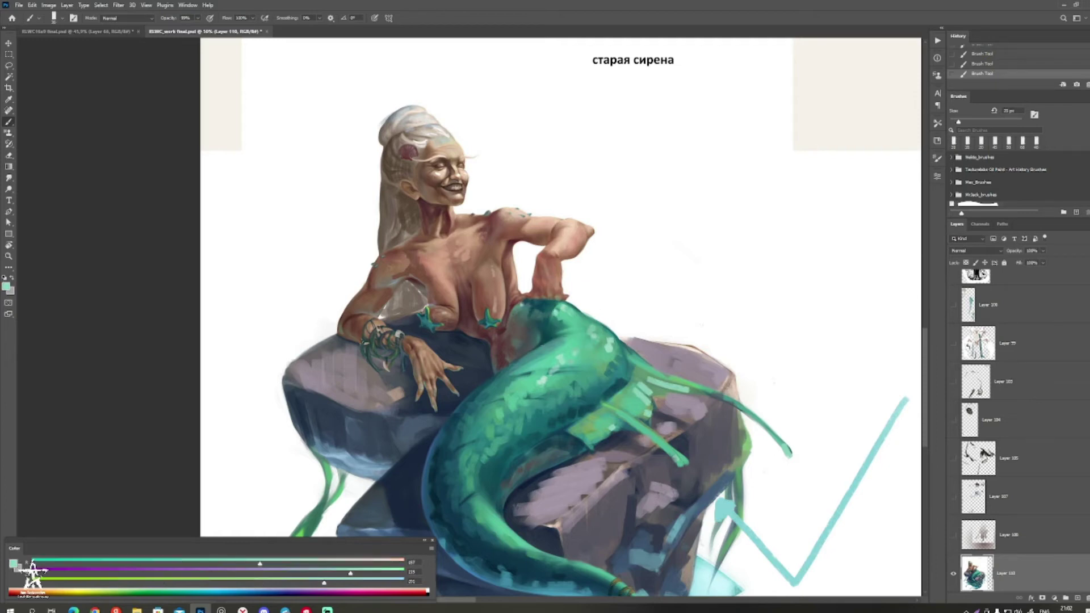
Step: Refine the upper tail's scales just below the waist with sampled dark green and brighter sea-green tones
{"action": "scroll", "coordinate": [653, 300], "scroll_direction": "down", "scroll_amount": 3}
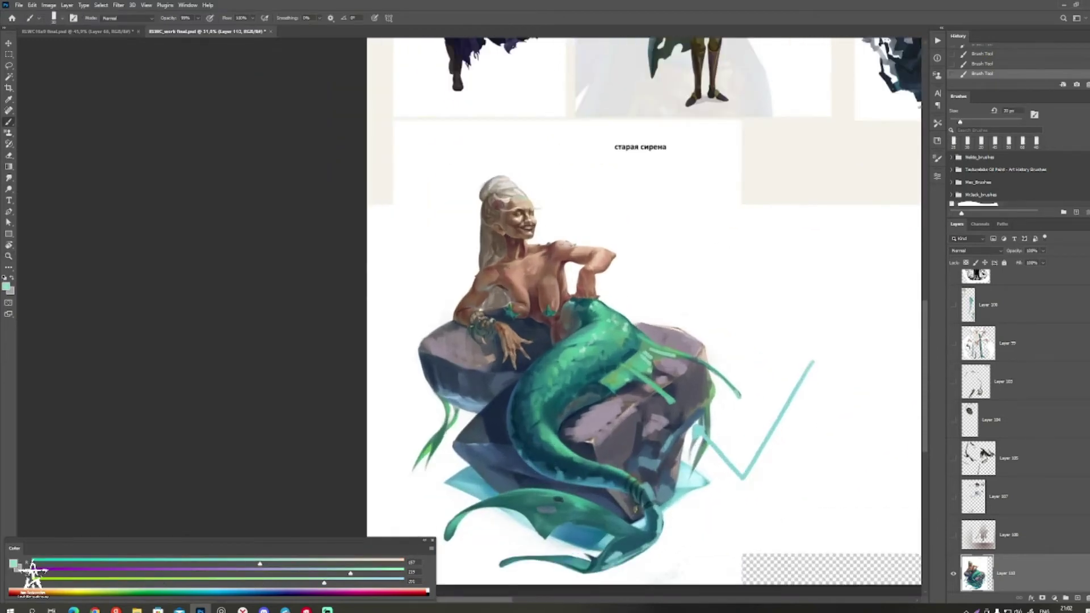
{"action": "left_click", "coordinate": [599, 318], "text": "alt"}
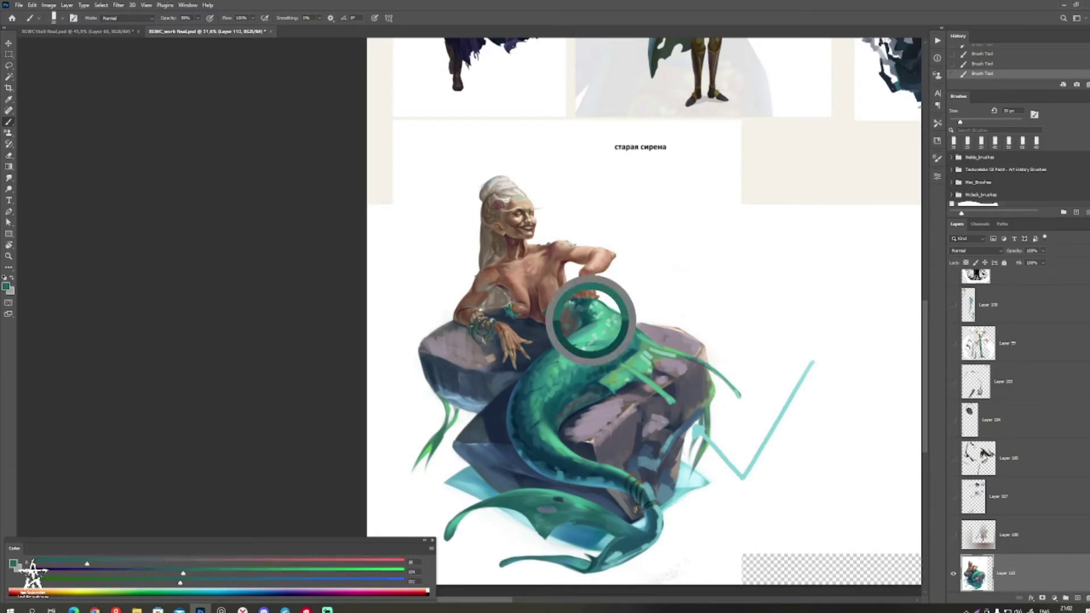
{"action": "left_click", "coordinate": [591, 318], "text": "alt"}
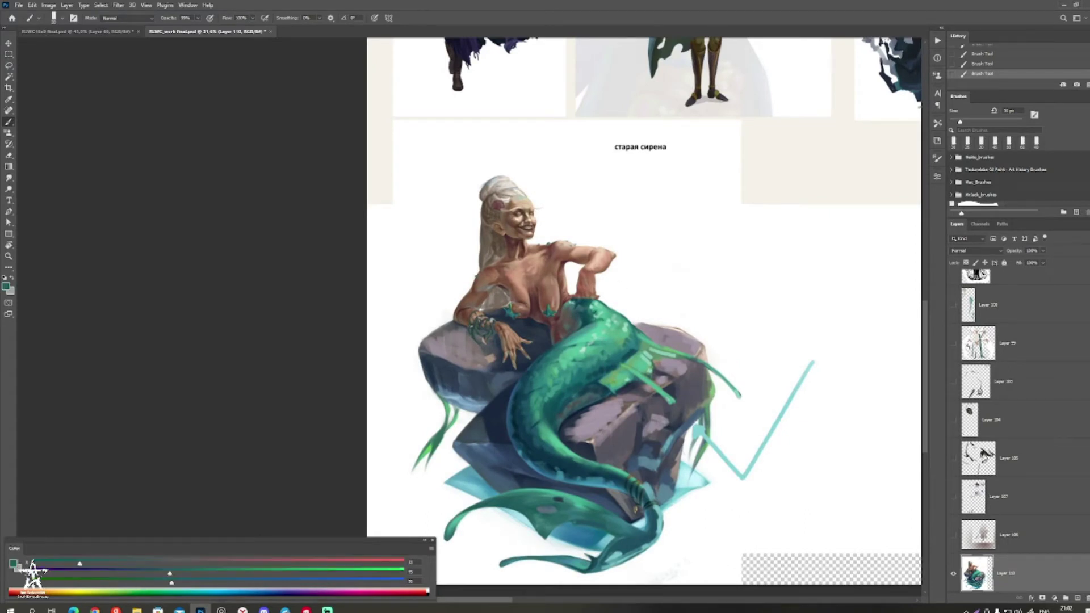
{"action": "left_click", "coordinate": [604, 314], "text": "alt"}
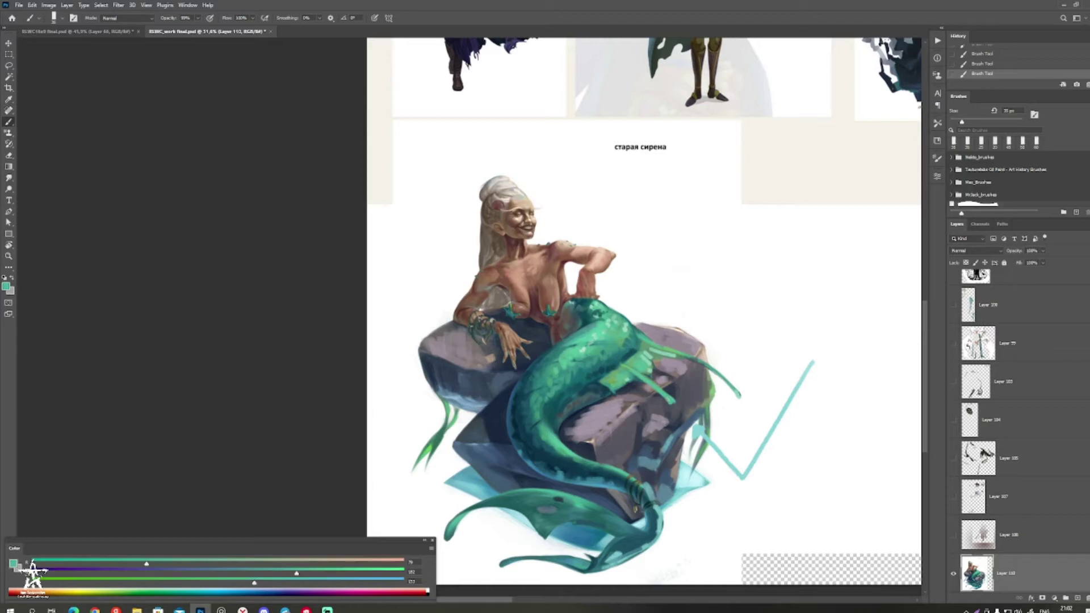
{"action": "left_click_drag", "start_coordinate": [613, 330], "coordinate": [630, 352]}
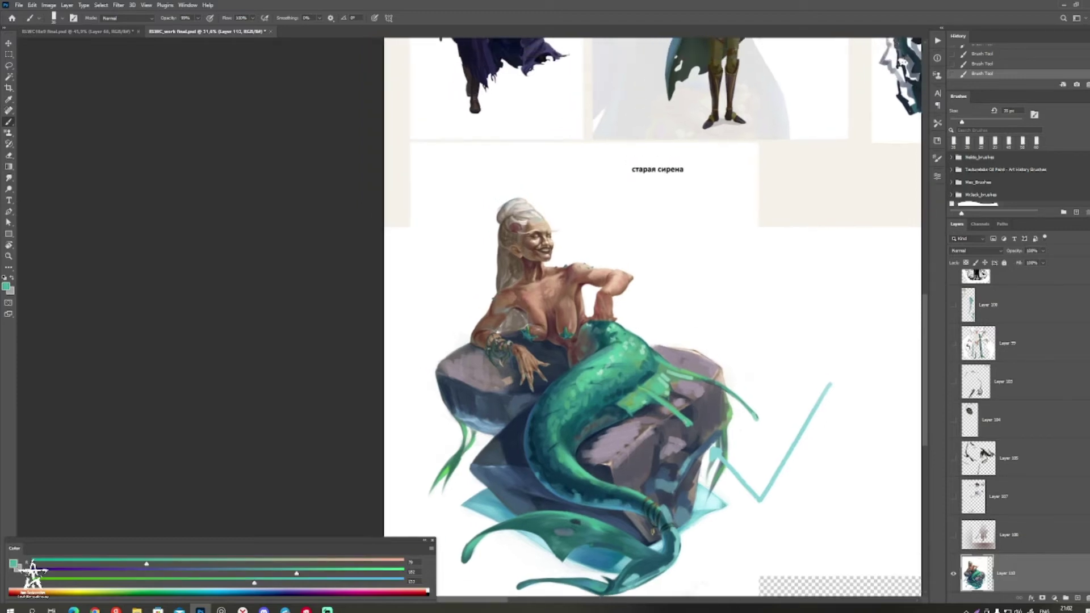
Step: Choose a pale turquoise and dab scale-like flecks over the skin of the chest, blending with a sampled grey-beige
{"action": "left_click", "coordinate": [578, 339], "text": "alt"}
{"action": "scroll", "coordinate": [531, 300], "scroll_direction": "up", "scroll_amount": 1, "text": "alt"}
{"action": "left_click", "coordinate": [535, 303], "text": "alt"}
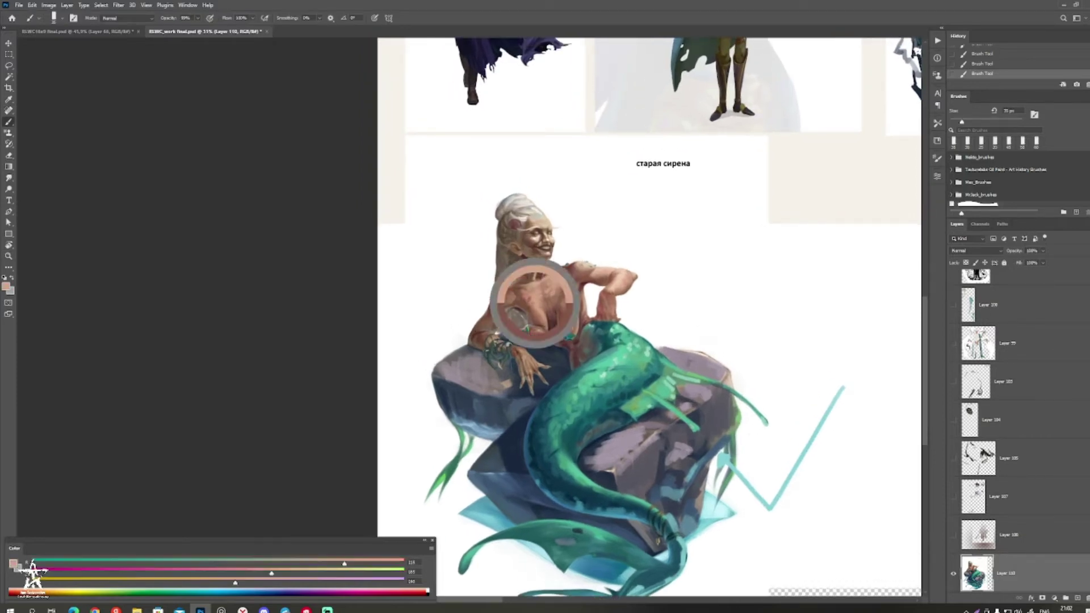
{"action": "left_click", "coordinate": [7, 287]}
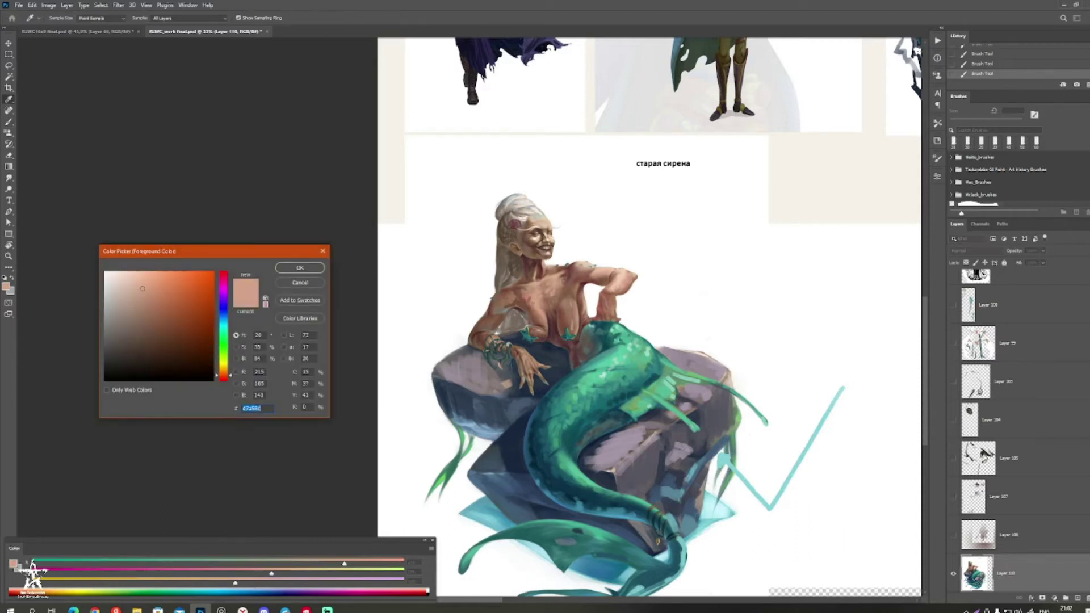
{"action": "left_click_drag", "start_coordinate": [142, 289], "coordinate": [136, 285]}
{"action": "left_click", "coordinate": [224, 327]}
{"action": "left_click", "coordinate": [300, 267]}
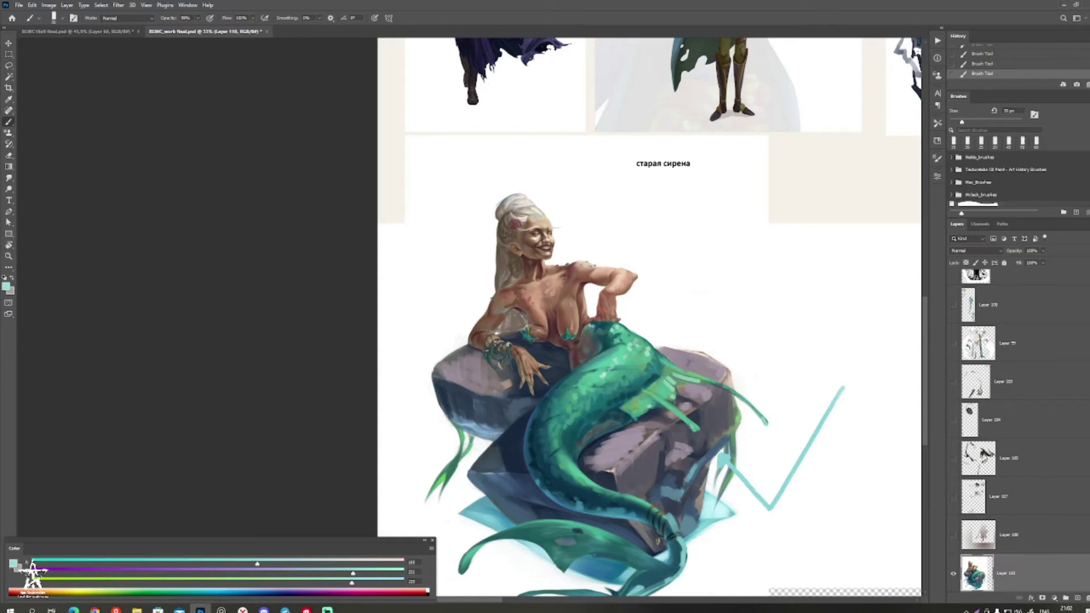
{"action": "left_click", "coordinate": [537, 305], "text": "alt"}
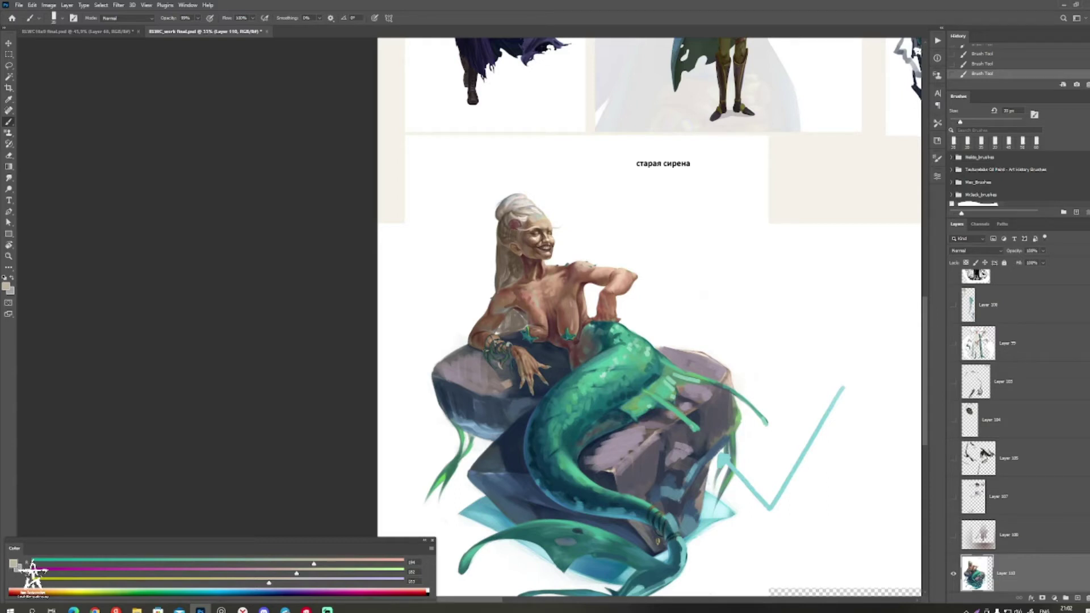
Step: Touch up the siren's face with a pale skin tone sampled from the raised arm
{"action": "left_click", "coordinate": [619, 276], "text": "alt"}
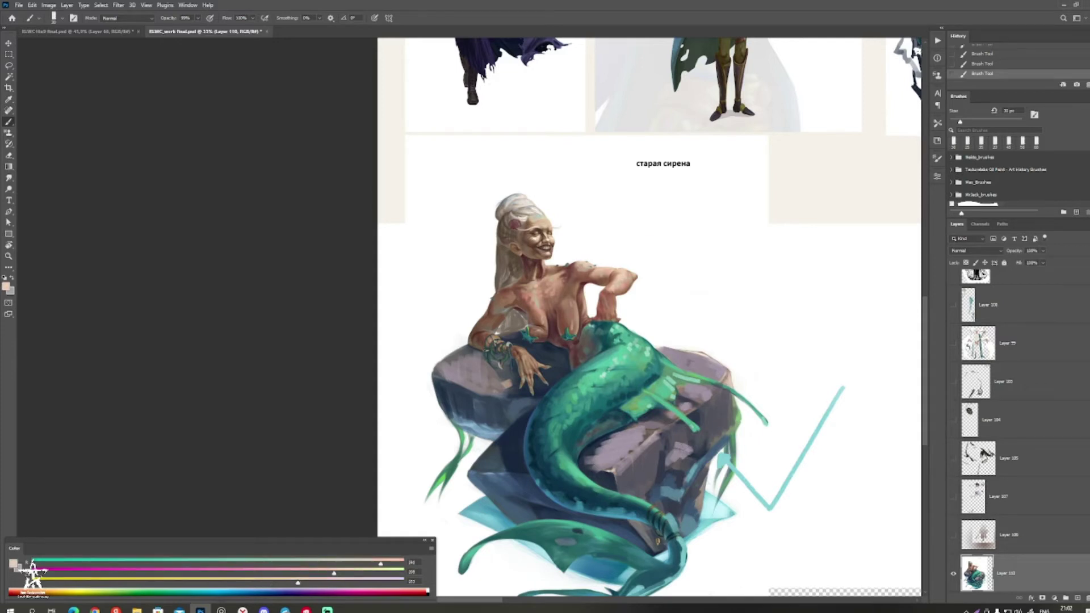
{"action": "left_click_drag", "start_coordinate": [529, 239], "coordinate": [533, 242]}
{"action": "left_click_drag", "start_coordinate": [519, 229], "coordinate": [565, 228]}
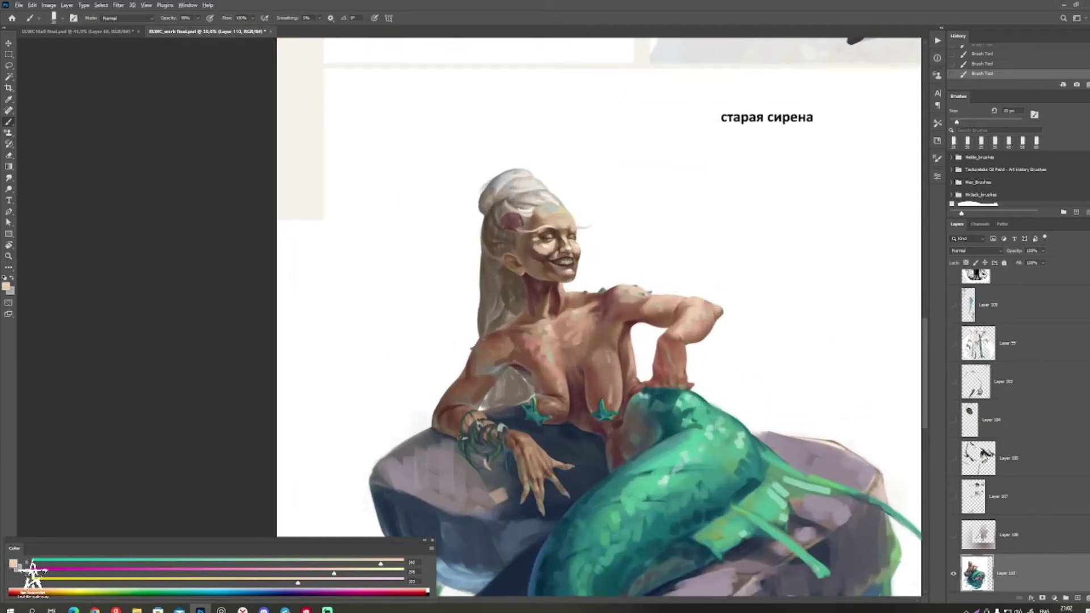
Step: Deepen the neck below the jaw with sampled reddish-browns and a darker red chosen as the foreground colour
{"action": "left_click", "coordinate": [550, 301], "text": "alt"}
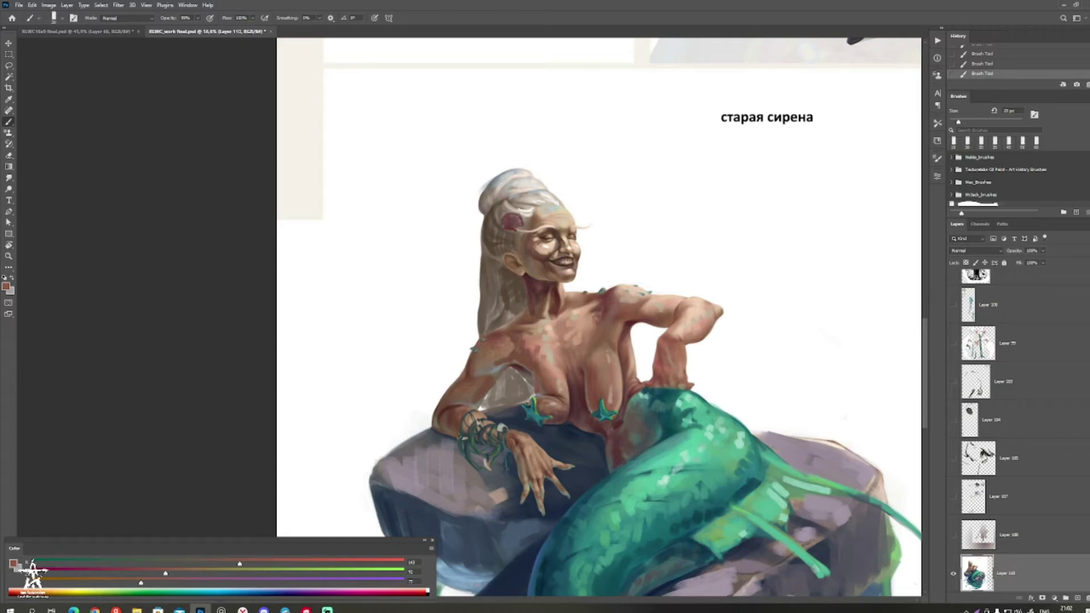
{"action": "left_click", "coordinate": [533, 291], "text": "alt"}
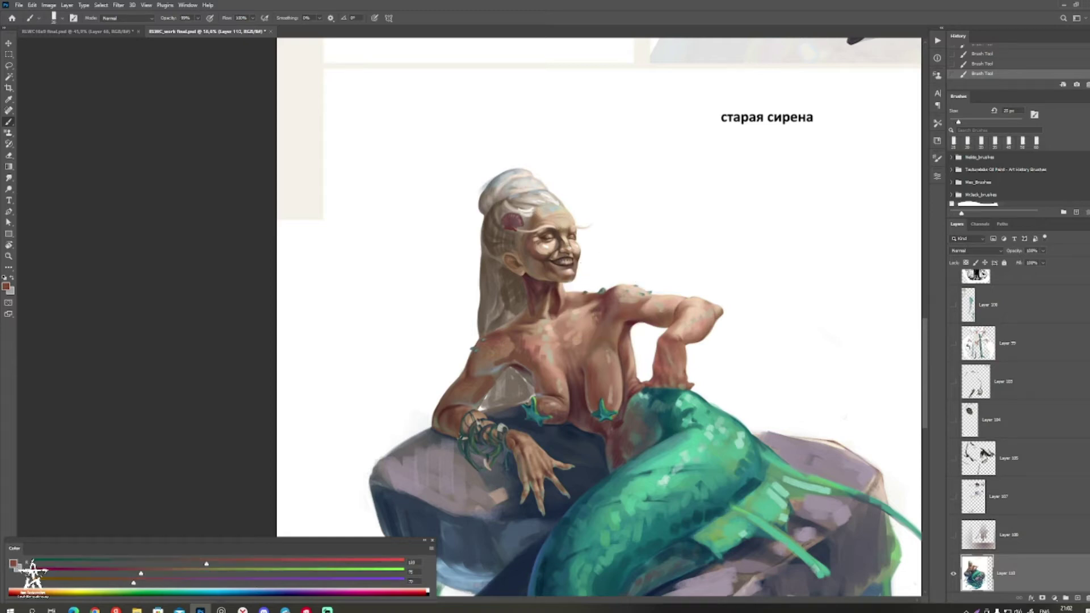
{"action": "left_click", "coordinate": [6, 286]}
{"action": "left_click", "coordinate": [167, 317]}
{"action": "left_click", "coordinate": [300, 268]}
{"action": "key", "text": "bracketleft"}
{"action": "left_click", "coordinate": [536, 290], "text": "alt"}
{"action": "left_click", "coordinate": [537, 295], "text": "alt"}
Step: Warm the cheek and jaw with reddish strokes, repeatedly sampling neighbouring skin tones of the face to blend them
{"action": "left_click", "coordinate": [533, 259], "text": "alt"}
{"action": "left_click", "coordinate": [533, 262], "text": "alt"}
{"action": "left_click", "coordinate": [535, 265], "text": "alt"}
{"action": "left_click", "coordinate": [536, 269], "text": "alt"}
{"action": "left_click", "coordinate": [505, 242], "text": "alt"}
{"action": "left_click", "coordinate": [537, 251], "text": "alt"}
{"action": "left_click", "coordinate": [534, 276], "text": "alt"}
{"action": "left_click_drag", "start_coordinate": [538, 271], "coordinate": [537, 277]}
{"action": "left_click", "coordinate": [536, 263], "text": "alt"}
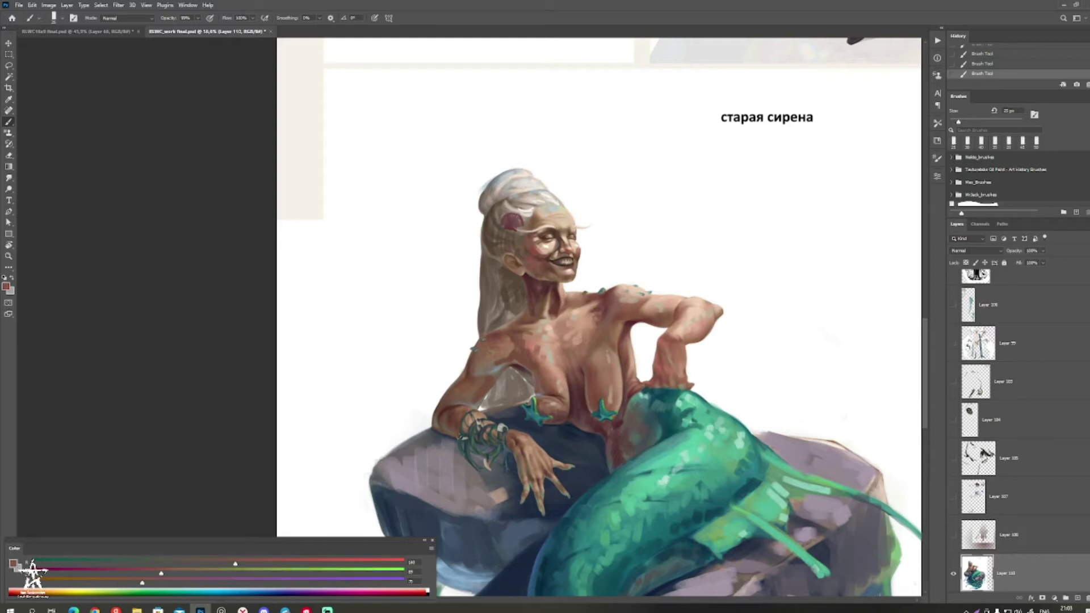
Step: Refine the jaw and paint the smile's teeth with a fine brush in light grey sampled from the hair
{"action": "left_click", "coordinate": [533, 283], "text": "alt"}
{"action": "key", "text": "bracketleft"}
{"action": "key", "text": "bracketleft"}
{"action": "mouse_move", "coordinate": [535, 283]}
{"action": "left_mouse_down"}
{"action": "mouse_move", "coordinate": [512, 317]}
{"action": "mouse_move", "coordinate": [552, 311]}
{"action": "left_mouse_up"}
{"action": "scroll", "coordinate": [484, 267], "scroll_direction": "up", "scroll_amount": 1}
{"action": "left_click", "coordinate": [492, 210], "text": "alt"}
{"action": "key", "text": "bracketleft"}
{"action": "key", "text": "bracketleft"}
{"action": "key", "text": "bracketright"}
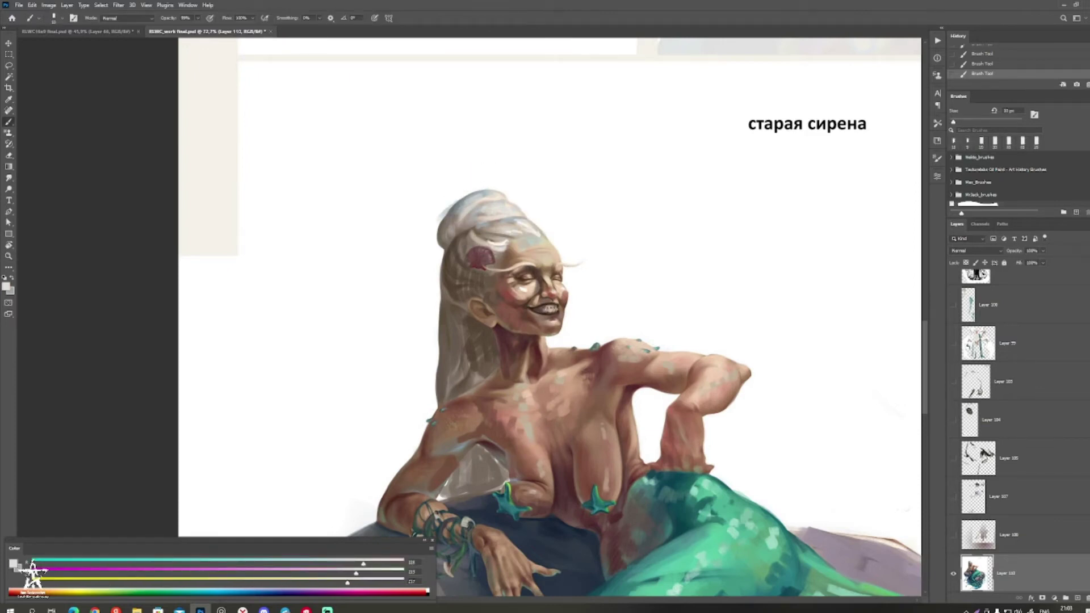
Step: Add pinkish accents around the nose and fine light touches near the mouth and chin with sampled skin tones
{"action": "left_click", "coordinate": [544, 304], "text": "alt"}
{"action": "left_click", "coordinate": [552, 297], "text": "alt"}
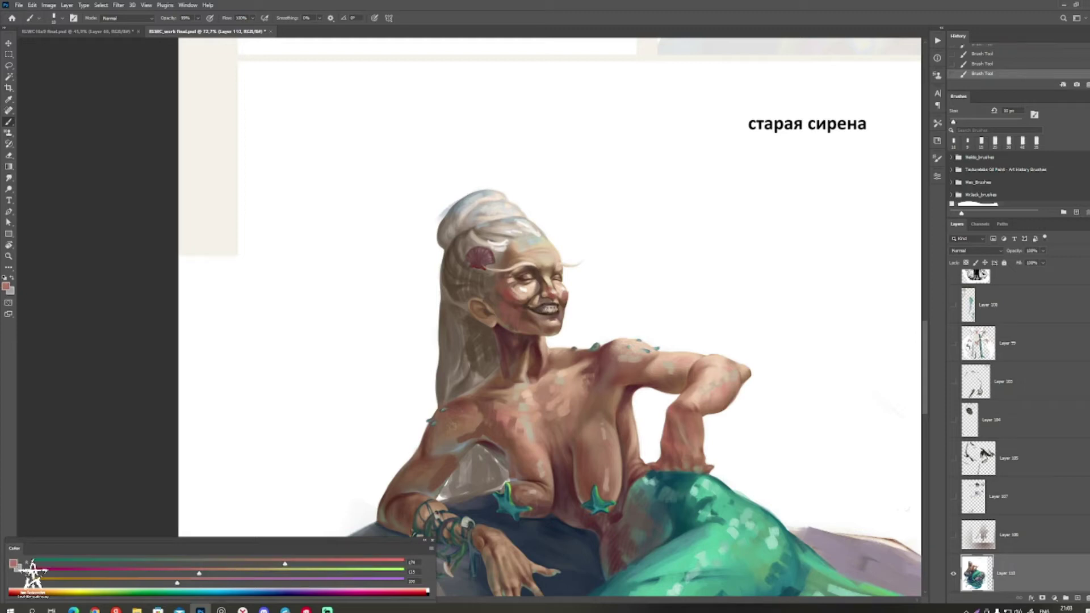
{"action": "key", "text": "ctrl+z"}
{"action": "key", "text": "ctrl+z"}
{"action": "left_click", "coordinate": [500, 245], "text": "alt"}
{"action": "key", "text": "bracketleft"}
{"action": "key", "text": "ctrl+shift+z"}
{"action": "key", "text": "ctrl+shift+z"}
{"action": "key", "text": "x"}
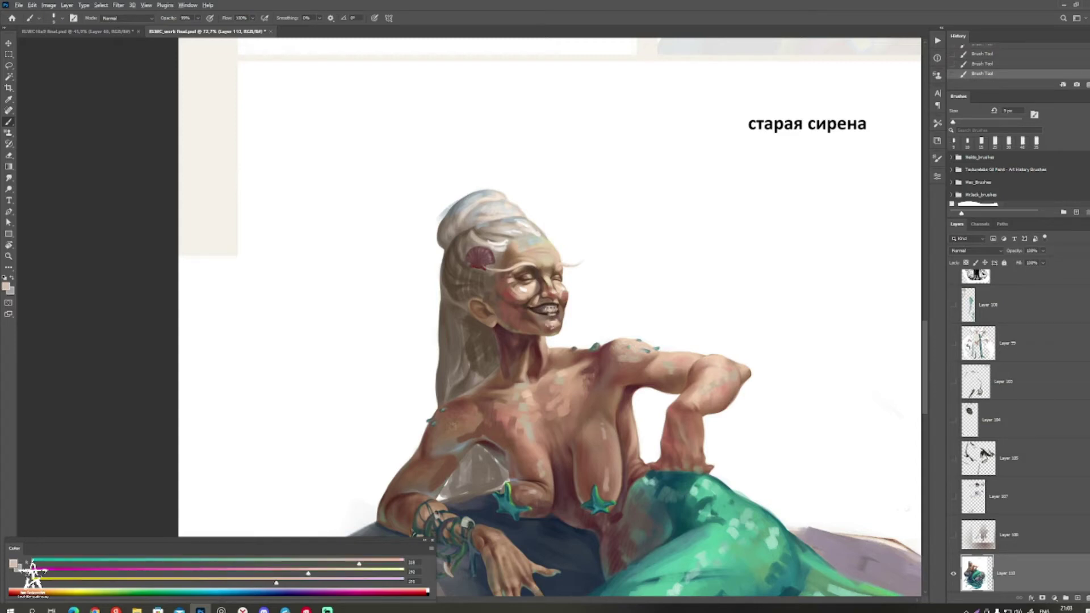
{"action": "left_click", "coordinate": [531, 301], "text": "alt"}
{"action": "key", "text": "bracketright"}
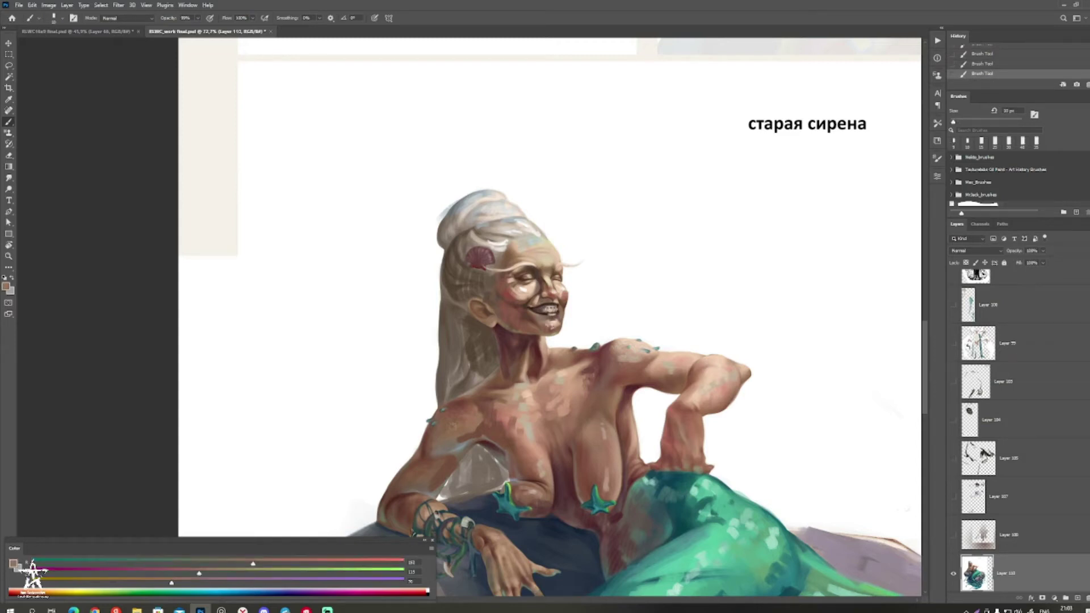
Step: Work muted reddish-brown strokes into the neck, chest and shoulder skin with a larger brush
{"action": "key", "text": "]"}
{"action": "left_click_drag", "start_coordinate": [423, 221], "coordinate": [384, 199]}
{"action": "key", "text": "]"}
{"action": "key", "text": "["}
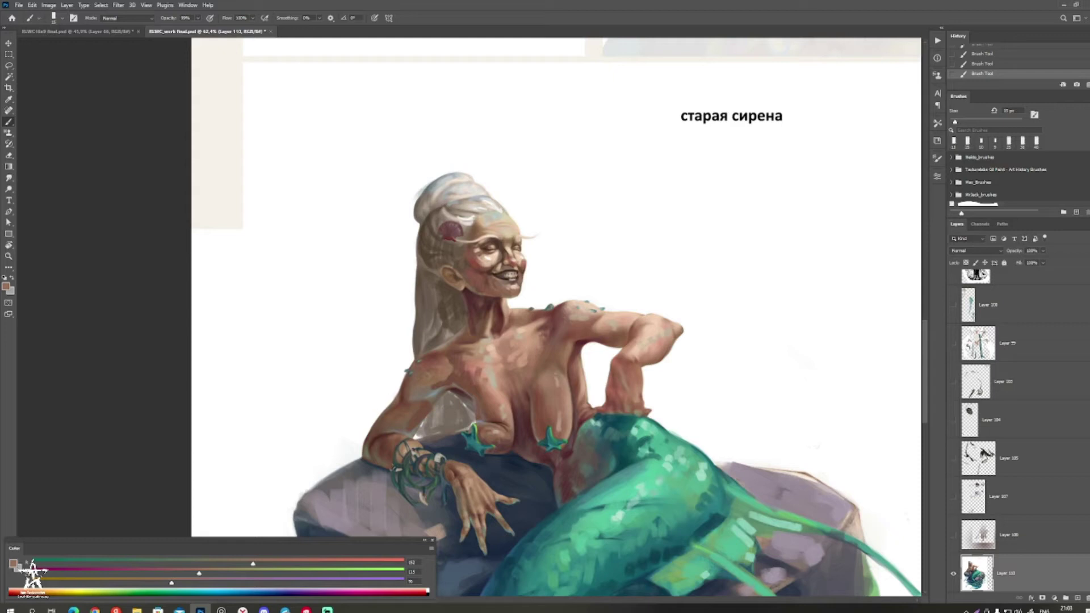
{"action": "key", "text": "]"}
{"action": "key", "text": "]"}
{"action": "key", "text": "]"}
{"action": "left_click_drag", "start_coordinate": [524, 359], "coordinate": [559, 321]}
{"action": "key", "text": "]"}
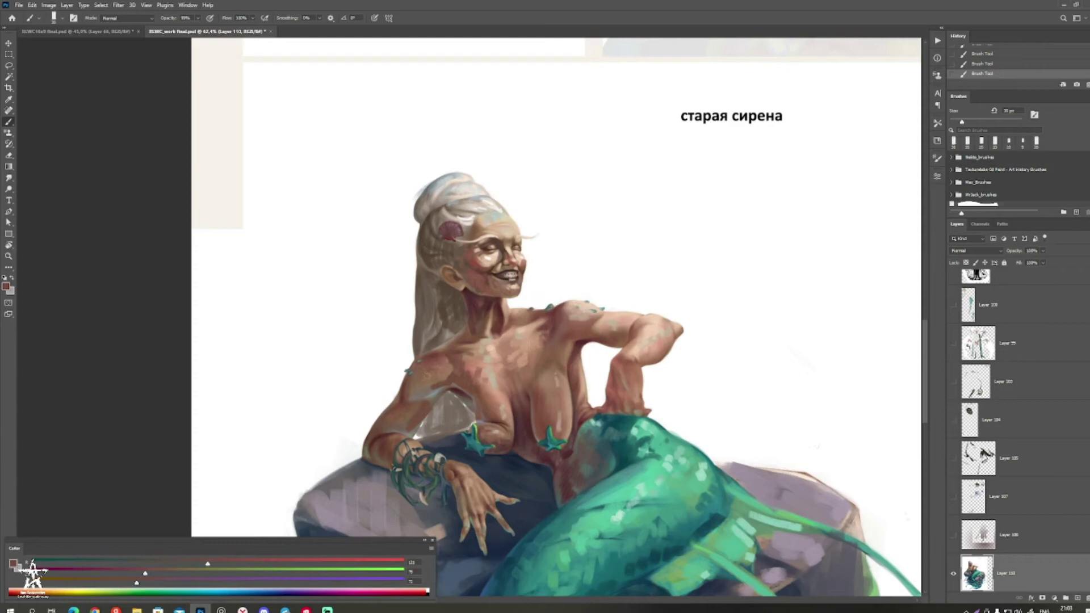
{"action": "key", "text": "["}
{"action": "left_click", "coordinate": [539, 346], "text": "alt"}
Step: Draw dark brown shadow lines on the shell hair ornament with a thin brush, using a tone sampled from the neck
{"action": "left_click", "coordinate": [514, 247], "text": "alt"}
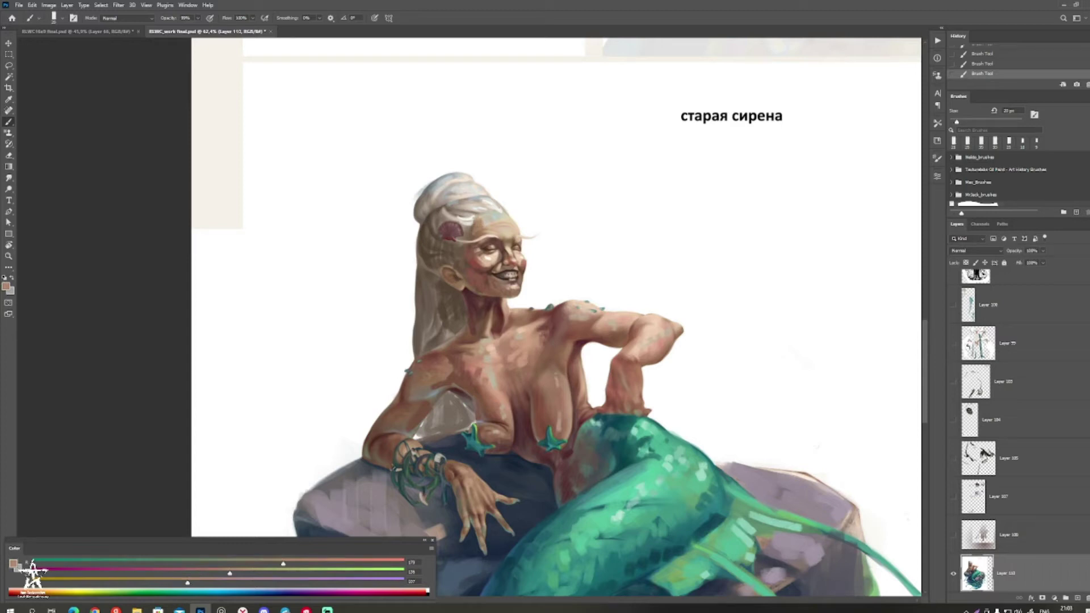
{"action": "left_click", "coordinate": [462, 237], "text": "alt"}
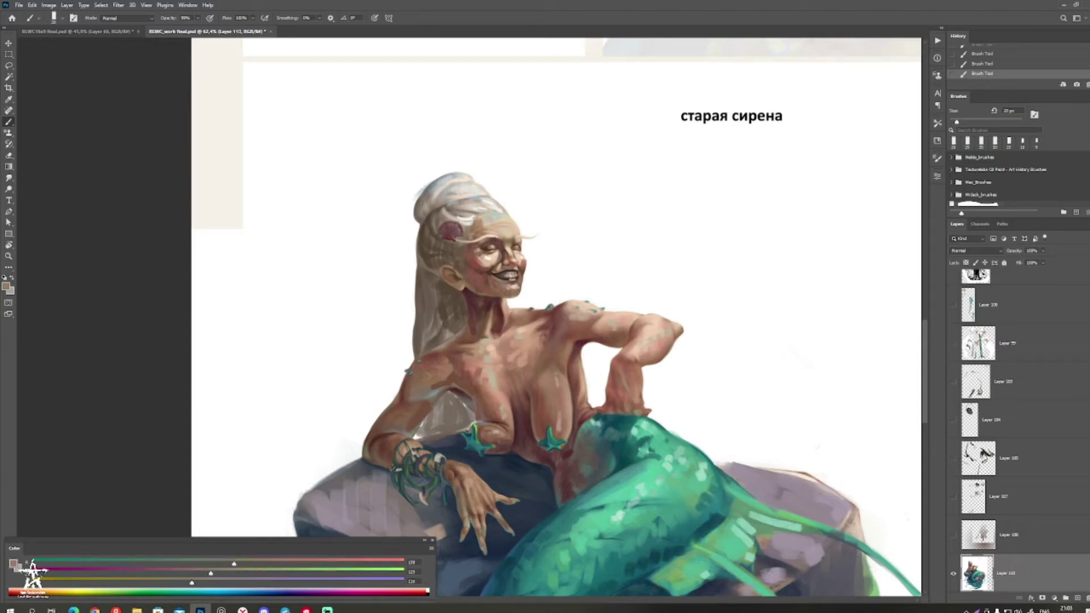
{"action": "left_click", "coordinate": [488, 302], "text": "alt"}
{"action": "key", "text": "["}
{"action": "key", "text": "["}
{"action": "key", "text": "["}
{"action": "left_click_drag", "start_coordinate": [443, 241], "coordinate": [455, 242]}
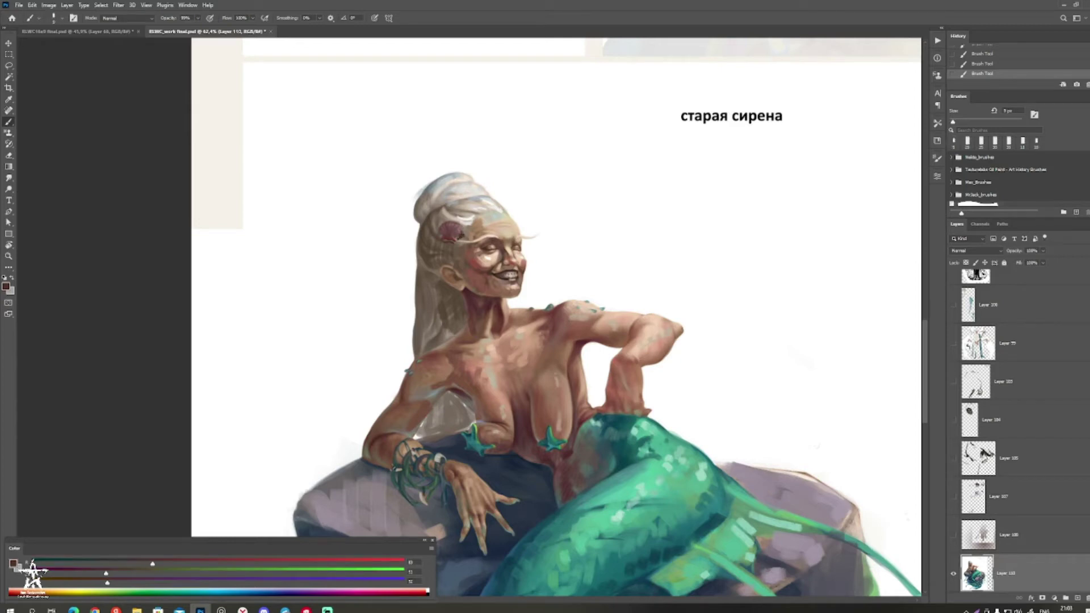
Step: Repaint the shell hair ornament with a muted pink based on its sampled colour, using a larger brush
{"action": "left_click", "coordinate": [453, 234], "text": "alt"}
{"action": "left_click", "coordinate": [6, 286]}
{"action": "left_click", "coordinate": [139, 318]}
{"action": "key", "text": "Return"}
{"action": "key", "text": "bracketright"}
{"action": "key", "text": "bracketright"}
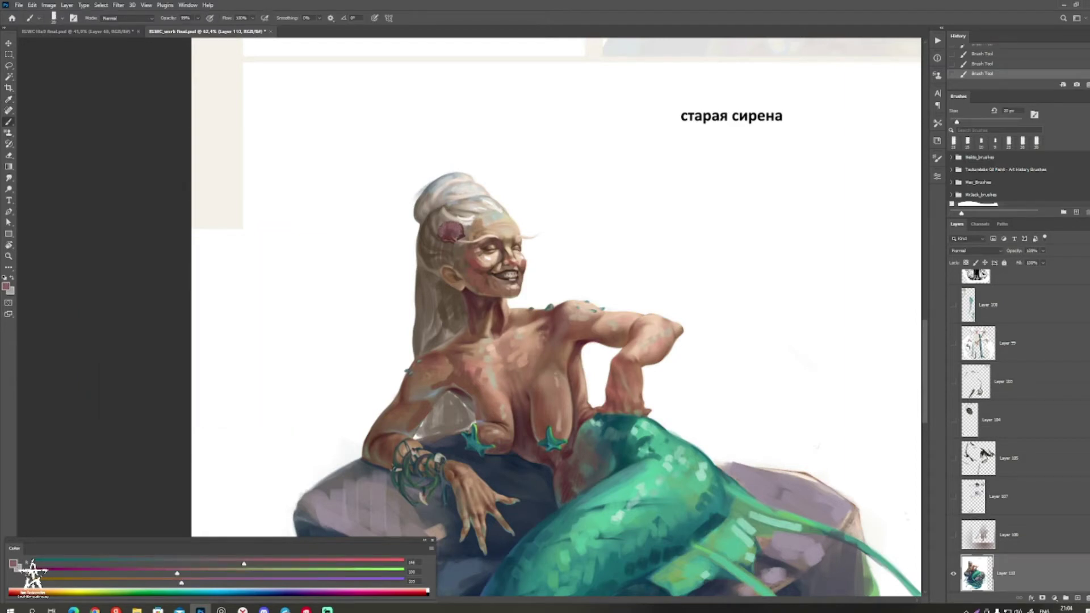
Step: Choose a light pink (RGB 214, 149, 153) and add highlights to the shell hair ornament
{"action": "left_click", "coordinate": [5, 287]}
{"action": "left_click", "coordinate": [137, 289]}
{"action": "key", "text": "Return"}
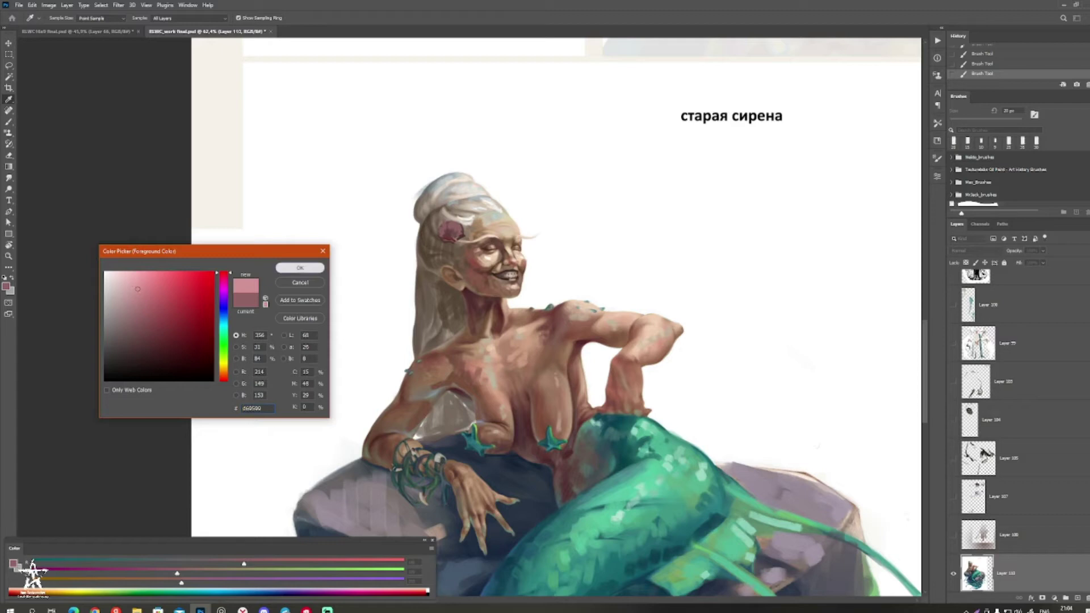
{"action": "key", "text": "Return"}
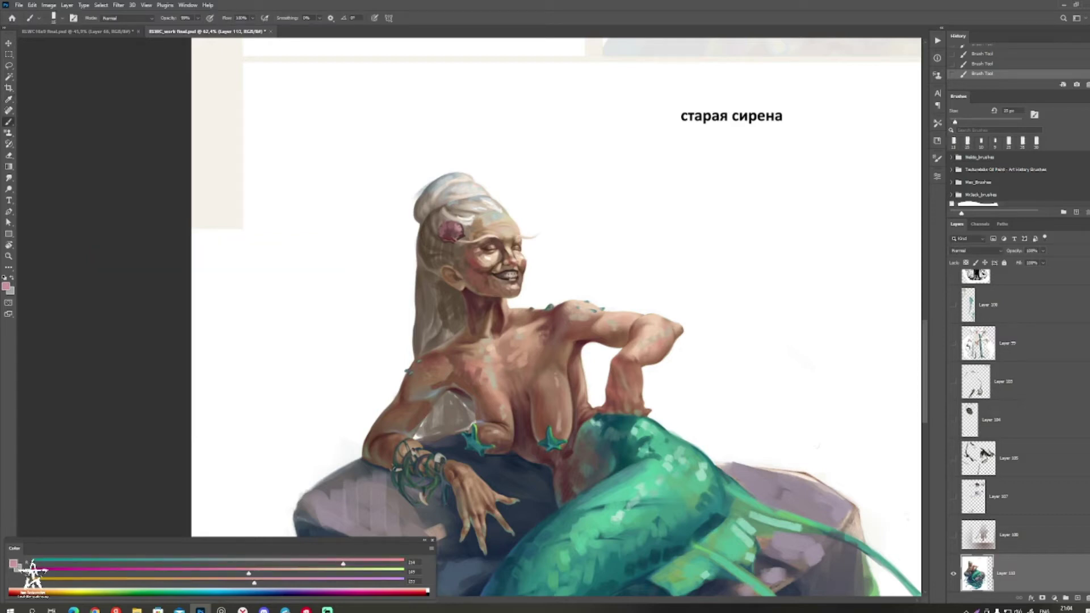
Step: Choose a saturated dark red and strengthen the shell hair ornament's colour with it
{"action": "left_click_drag", "start_coordinate": [445, 291], "coordinate": [378, 292]}
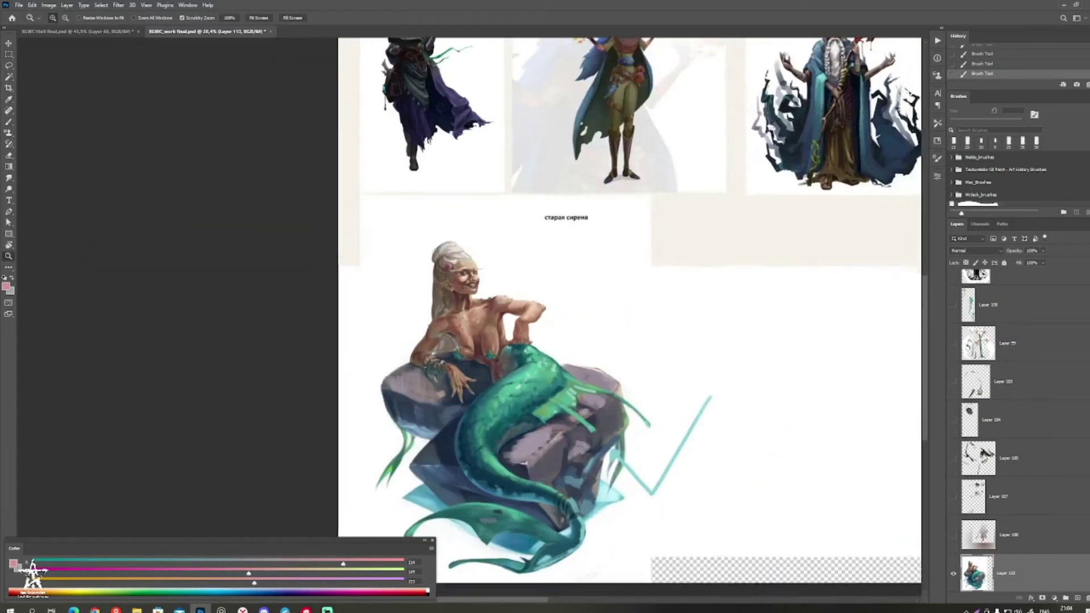
{"action": "left_click_drag", "start_coordinate": [478, 310], "coordinate": [521, 310]}
{"action": "left_click", "coordinate": [6, 287]}
{"action": "left_click_drag", "start_coordinate": [138, 290], "coordinate": [172, 327]}
{"action": "left_click", "coordinate": [300, 268]}
{"action": "key", "text": "b"}
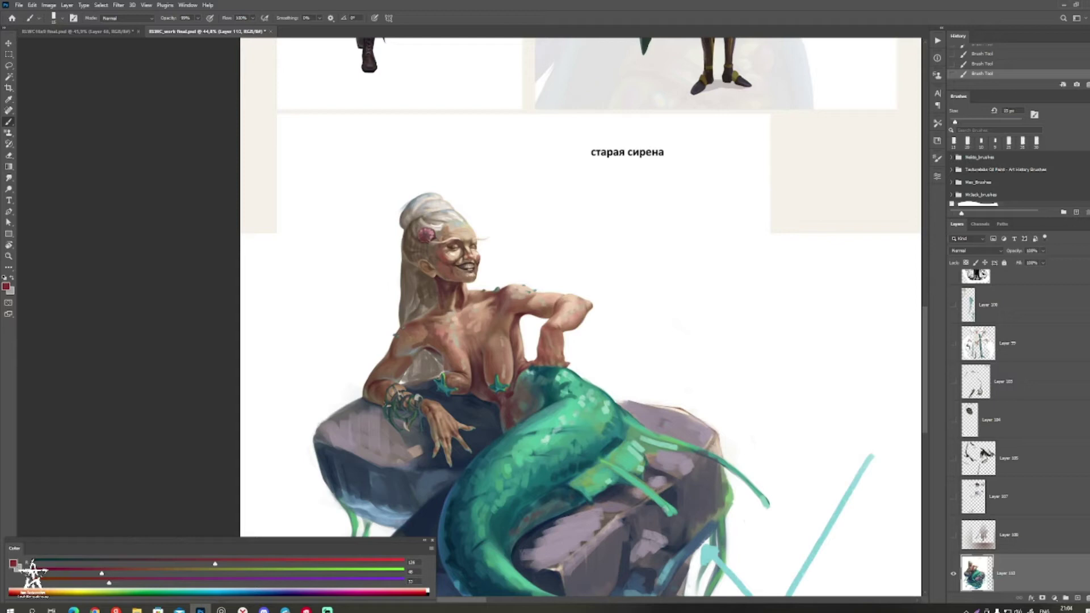
Step: Shade the shell hair ornament with dark red-brown sampled from the neck and its own red, using a slightly larger brush
{"action": "left_click_drag", "start_coordinate": [448, 273], "coordinate": [395, 273]}
{"action": "left_click_drag", "start_coordinate": [471, 284], "coordinate": [545, 285]}
{"action": "left_click", "coordinate": [412, 294], "text": "alt"}
{"action": "left_click", "coordinate": [409, 275], "text": "alt"}
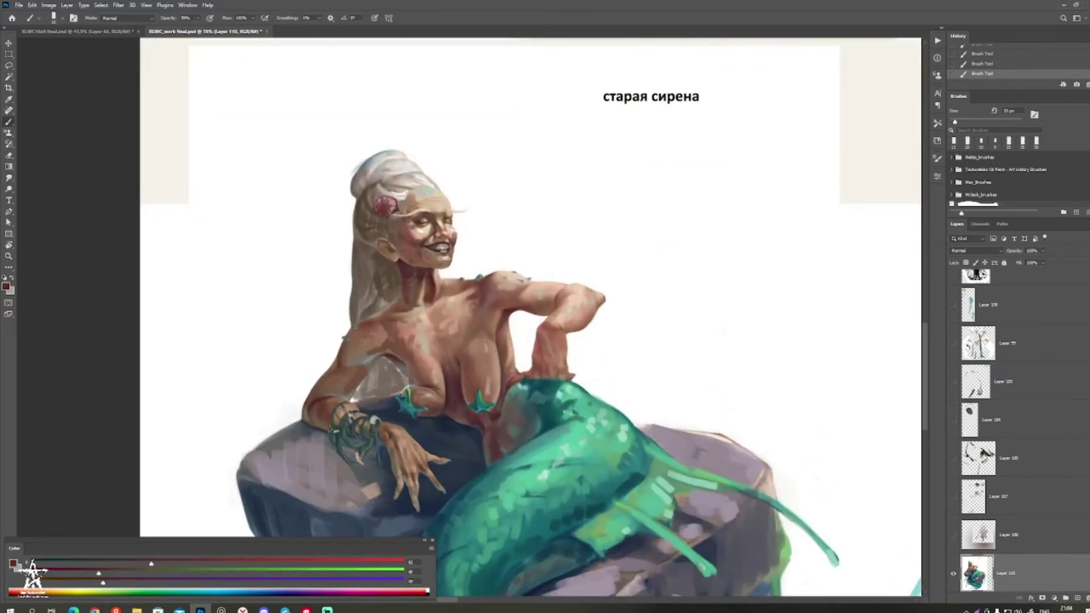
{"action": "left_click", "coordinate": [384, 210], "text": "alt"}
{"action": "key", "text": "bracketright"}
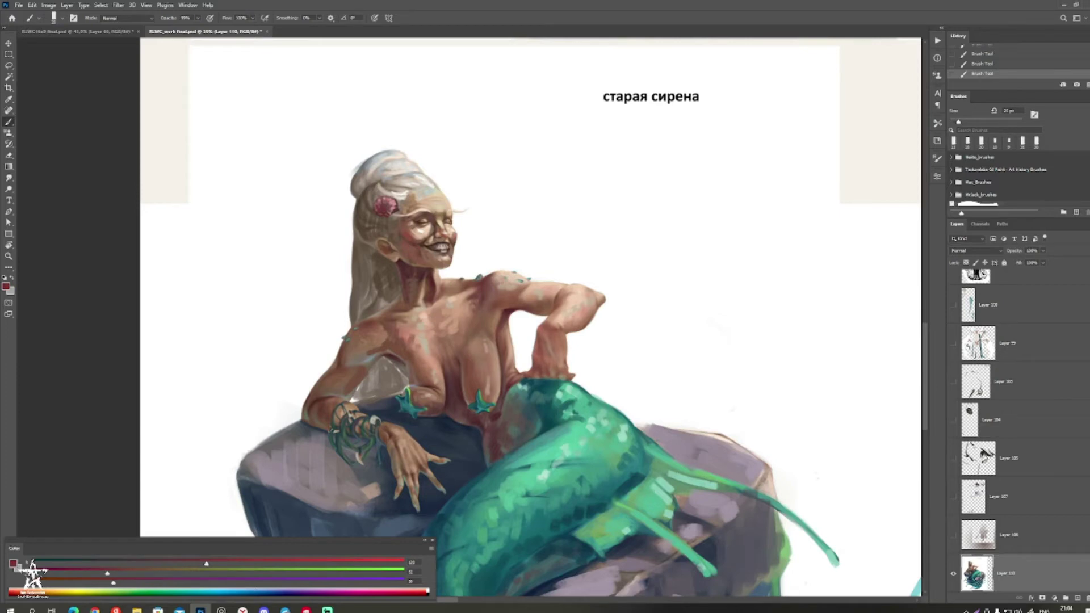
Step: Repaint the siren's ear in deeper, redder tones using skin and shadow colours sampled from the face and ear
{"action": "left_click", "coordinate": [400, 249], "text": "alt"}
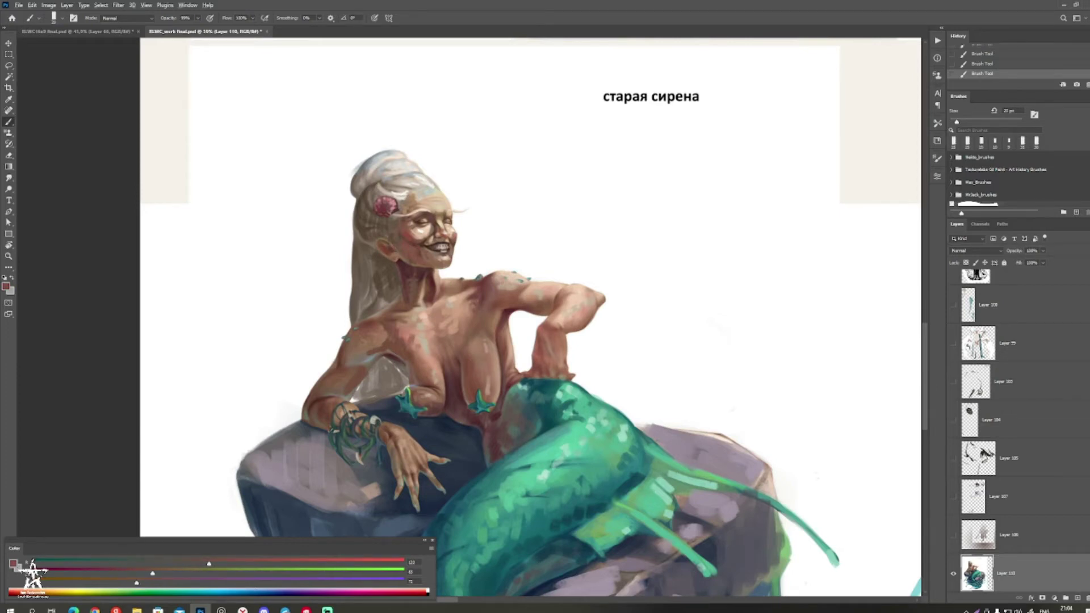
{"action": "left_click", "coordinate": [432, 222], "text": "alt"}
{"action": "left_click", "coordinate": [434, 226], "text": "alt"}
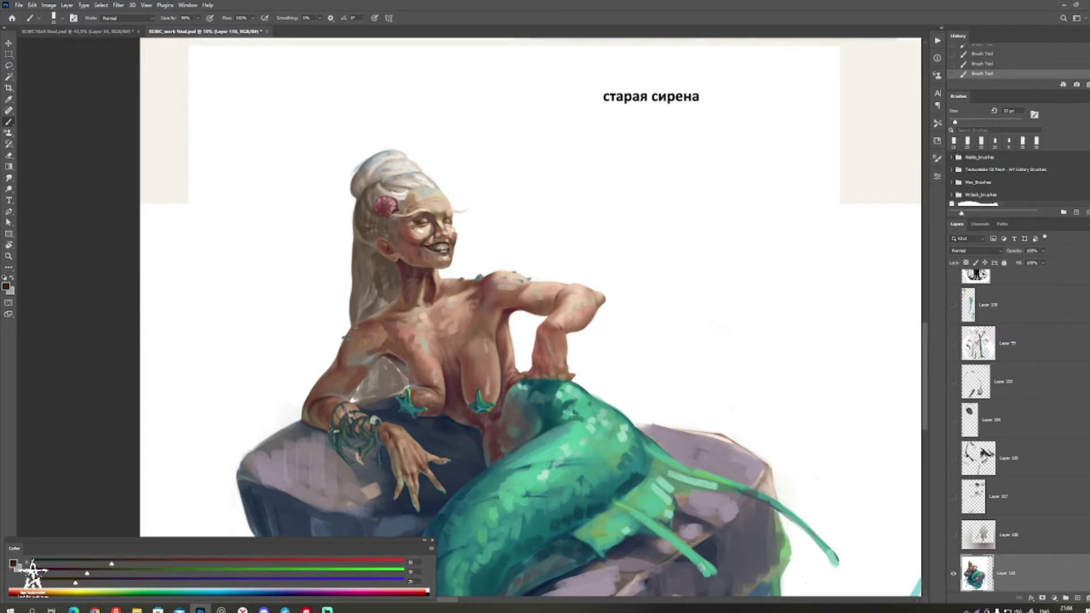
{"action": "left_click_drag", "start_coordinate": [531, 318], "coordinate": [514, 311]}
{"action": "left_click", "coordinate": [366, 234], "text": "alt"}
{"action": "left_click", "coordinate": [368, 239], "text": "alt"}
{"action": "left_click", "coordinate": [363, 240], "text": "alt"}
{"action": "left_click_drag", "start_coordinate": [359, 238], "coordinate": [363, 245]}
{"action": "left_click", "coordinate": [367, 239], "text": "alt"}
{"action": "key", "text": "bracketright"}
{"action": "key", "text": "bracketleft"}
Step: Warm the cheek and nose tip with a reddish skin tone sampled from the cheek
{"action": "left_click", "coordinate": [394, 225], "text": "alt"}
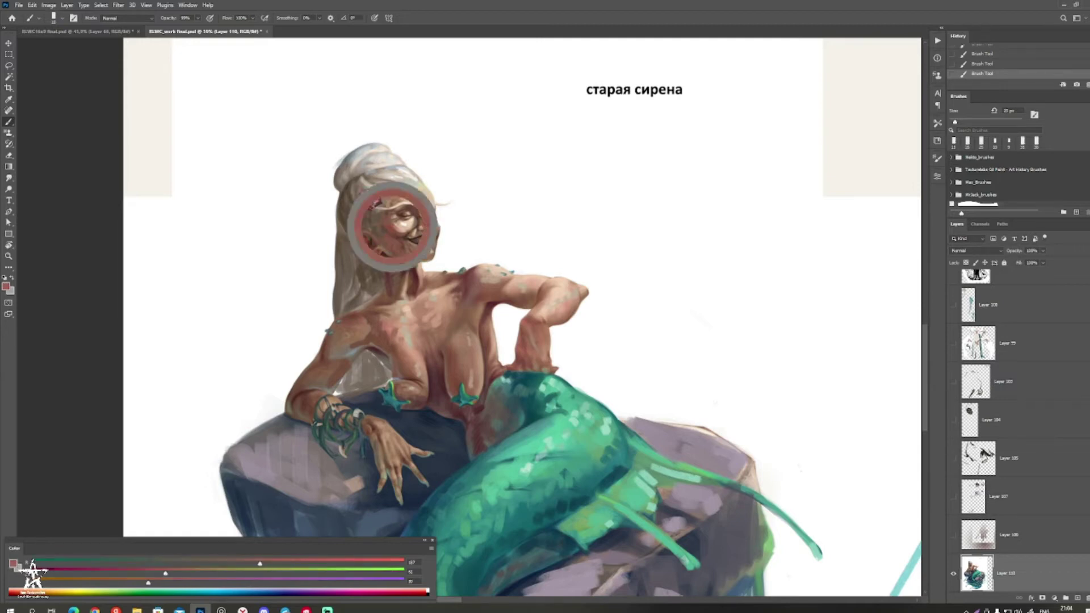
{"action": "left_click_drag", "start_coordinate": [434, 226], "coordinate": [438, 230]}
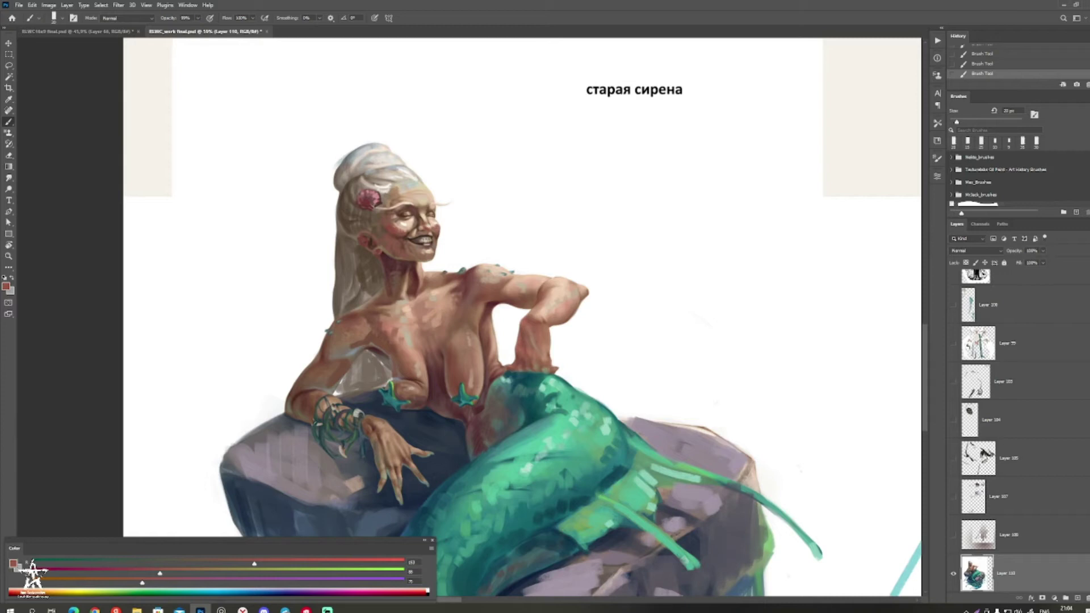
{"action": "left_click", "coordinate": [406, 224], "text": "alt"}
Step: Add pale strokes to the forehead along the hairline with light tones sampled around the brow
{"action": "scroll", "coordinate": [439, 217], "scroll_direction": "up", "scroll_amount": 3}
{"action": "left_click", "coordinate": [439, 215], "text": "alt"}
{"action": "left_click", "coordinate": [440, 201], "text": "alt"}
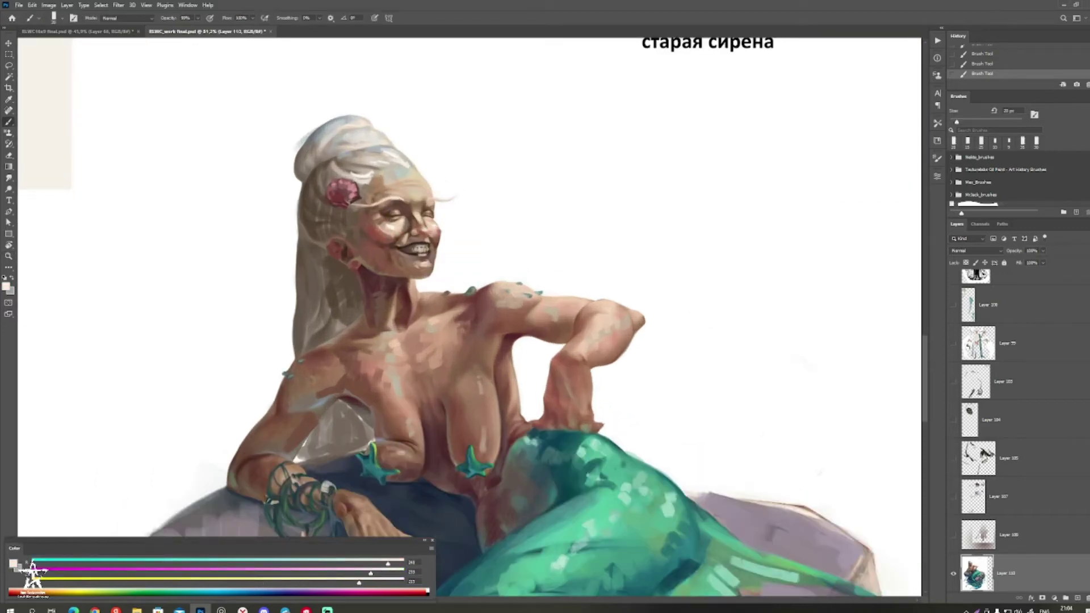
{"action": "left_click", "coordinate": [401, 193]}
{"action": "left_click", "coordinate": [415, 183]}
{"action": "key", "text": "r"}
{"action": "left_click_drag", "start_coordinate": [415, 183], "coordinate": [325, 321]}
{"action": "left_click", "coordinate": [328, 328], "text": "alt"}
{"action": "left_click", "coordinate": [314, 331], "text": "alt"}
{"action": "left_click", "coordinate": [314, 330]}
{"action": "left_click", "coordinate": [320, 338], "text": "alt"}
{"action": "left_click", "coordinate": [310, 348], "text": "alt"}
{"action": "left_click", "coordinate": [311, 353]}
{"action": "left_click", "coordinate": [315, 353]}
{"action": "key", "text": "Escape"}
Step: Choose a muted coral red as the brush colour and add thin accents to the shell hair ornament
{"action": "key", "text": "r"}
{"action": "left_click_drag", "start_coordinate": [420, 227], "coordinate": [505, 222]}
{"action": "left_click_drag", "start_coordinate": [454, 284], "coordinate": [450, 292]}
{"action": "left_click", "coordinate": [6, 287]}
{"action": "left_click", "coordinate": [133, 291]}
{"action": "left_click", "coordinate": [224, 279]}
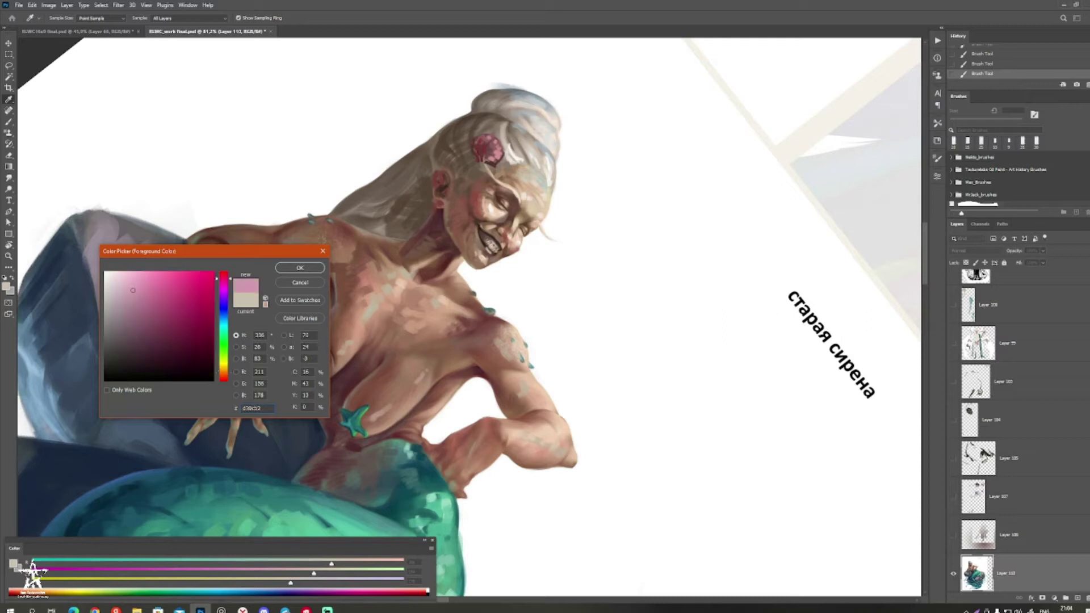
{"action": "left_click", "coordinate": [223, 375]}
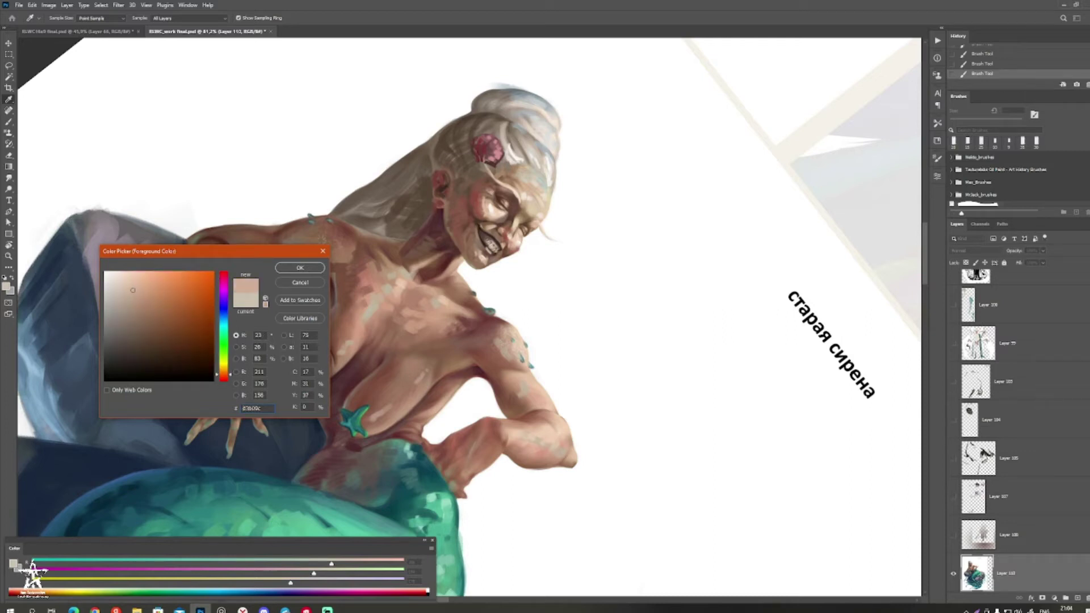
{"action": "left_click", "coordinate": [224, 381]}
{"action": "left_click", "coordinate": [156, 296]}
{"action": "left_click", "coordinate": [300, 268]}
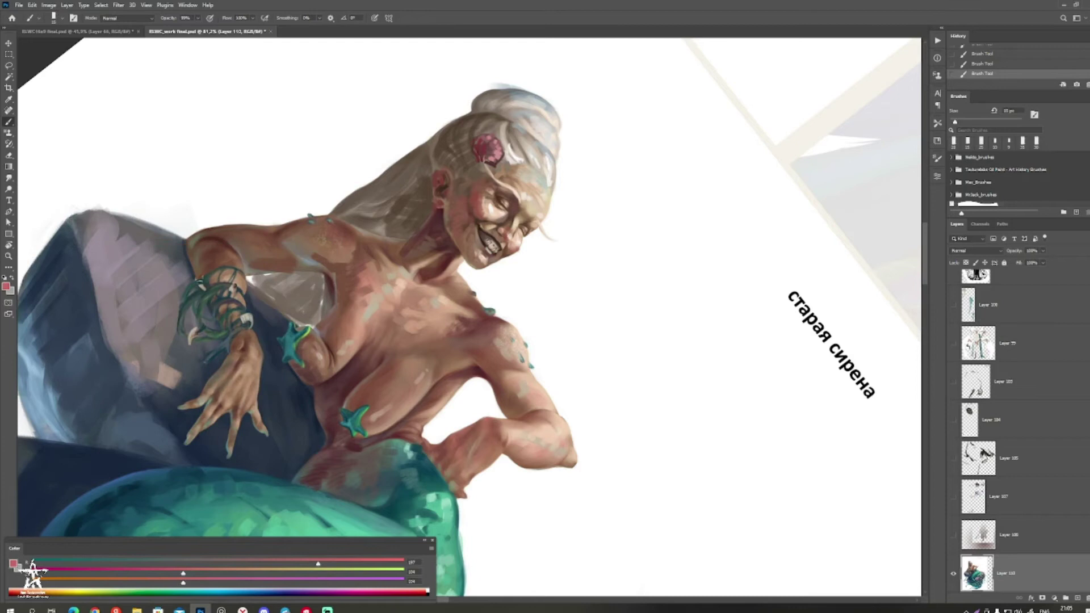
{"action": "key", "text": "Escape"}
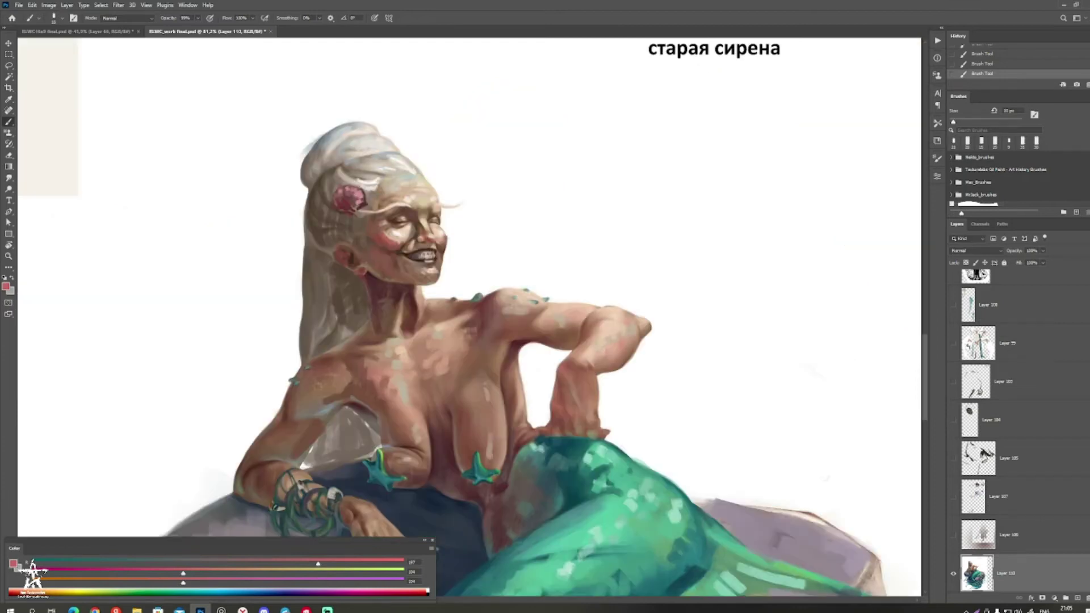
Step: Add coral-pink accents around the scales on the siren's raised shoulder with a 20 px brush
{"action": "left_click_drag", "start_coordinate": [455, 318], "coordinate": [478, 344]}
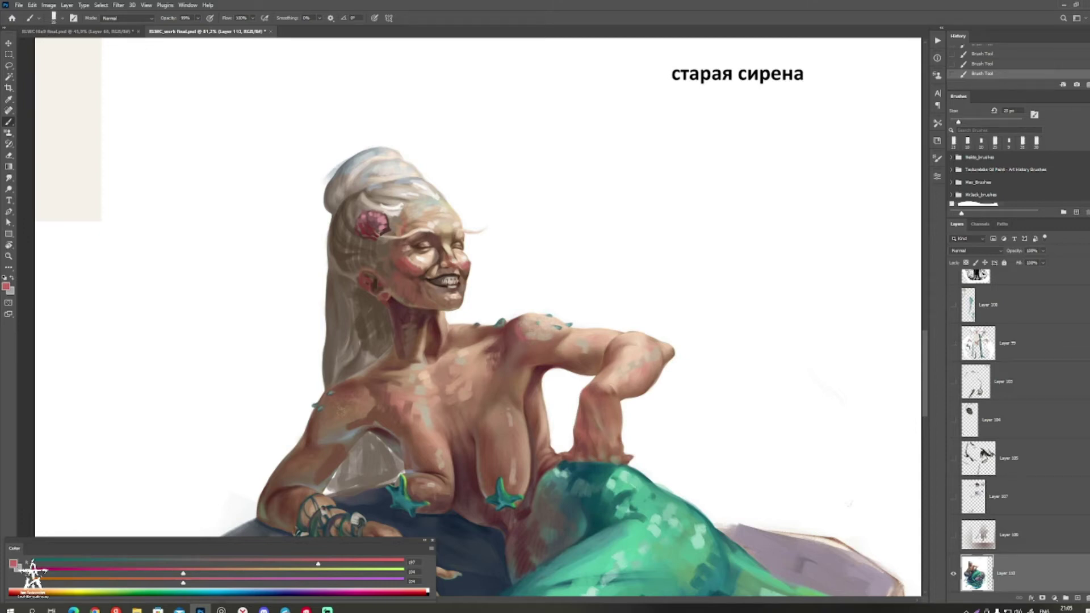
{"action": "key", "text": "bracketright"}
{"action": "key", "text": "bracketleft"}
{"action": "key", "text": "ctrl+space"}
{"action": "left_click_drag", "start_coordinate": [492, 366], "coordinate": [437, 369]}
{"action": "key", "text": "r"}
{"action": "left_click_drag", "start_coordinate": [613, 352], "coordinate": [471, 199]}
{"action": "left_click_drag", "start_coordinate": [398, 421], "coordinate": [477, 421]}
Step: Deepen the shadow along the jaw below the ear with a dark red-brown sampled from the neck area
{"action": "left_click", "coordinate": [550, 329], "text": "alt"}
{"action": "key", "text": "bracketright"}
{"action": "key", "text": "bracketright"}
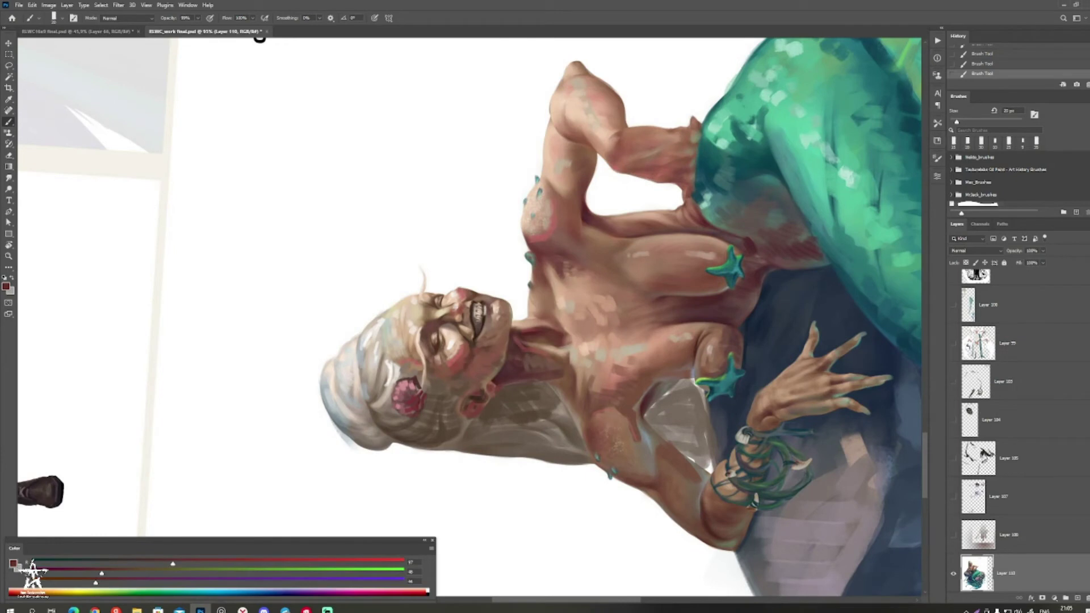
{"action": "left_click_drag", "start_coordinate": [465, 368], "coordinate": [466, 376]}
{"action": "key", "text": "Escape"}
Step: Blend the cheek and its blush with skin tones repeatedly sampled from the surrounding face
{"action": "left_click", "coordinate": [431, 310], "text": "alt"}
{"action": "mouse_move", "coordinate": [430, 324]}
{"action": "left_mouse_down"}
{"action": "mouse_move", "coordinate": [438, 327]}
{"action": "mouse_move", "coordinate": [406, 334]}
{"action": "mouse_move", "coordinate": [428, 345]}
{"action": "left_mouse_up"}
{"action": "left_click", "coordinate": [419, 361], "text": "alt"}
{"action": "key", "text": "bracketright"}
{"action": "key", "text": "bracketleft"}
{"action": "left_click", "coordinate": [411, 328], "text": "alt"}
{"action": "left_click", "coordinate": [428, 339], "text": "alt"}
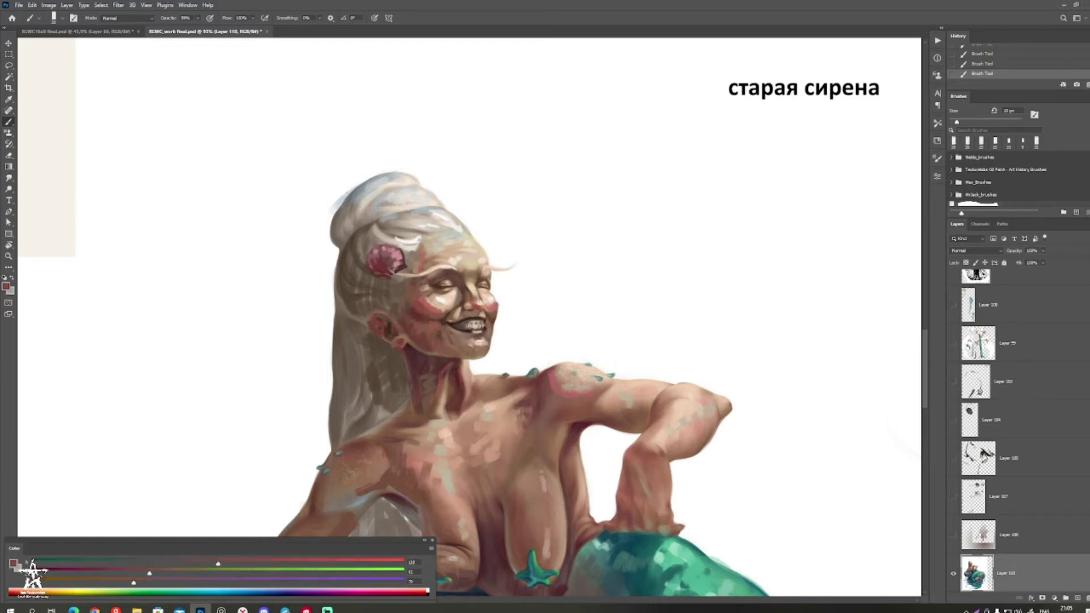
{"action": "left_click", "coordinate": [427, 348], "text": "alt"}
{"action": "left_click", "coordinate": [416, 329], "text": "alt"}
{"action": "left_click", "coordinate": [421, 353], "text": "alt"}
Step: Touch up the face around the nose and eye with locally sampled skin tones
{"action": "key", "text": "ctrl+space"}
{"action": "mouse_move", "coordinate": [450, 290]}
{"action": "left_mouse_down"}
{"action": "mouse_move", "coordinate": [374, 292]}
{"action": "mouse_move", "coordinate": [485, 299]}
{"action": "left_mouse_up"}
{"action": "left_click", "coordinate": [490, 297], "text": "alt"}
{"action": "key", "text": "ctrl+space"}
{"action": "mouse_move", "coordinate": [406, 286]}
{"action": "left_mouse_down"}
{"action": "mouse_move", "coordinate": [335, 287]}
{"action": "mouse_move", "coordinate": [474, 291]}
{"action": "mouse_move", "coordinate": [447, 264]}
{"action": "mouse_move", "coordinate": [393, 265]}
{"action": "left_mouse_up"}
{"action": "left_click", "coordinate": [425, 277], "text": "alt"}
Step: Compare the whole siren before and after the overpaint by toggling Layer 110's visibility several times
{"action": "left_click_drag", "start_coordinate": [442, 293], "coordinate": [397, 292]}
{"action": "mouse_move", "coordinate": [397, 292]}
{"action": "left_mouse_down"}
{"action": "mouse_move", "coordinate": [427, 293]}
{"action": "mouse_move", "coordinate": [385, 285]}
{"action": "mouse_move", "coordinate": [399, 290]}
{"action": "left_mouse_up"}
{"action": "mouse_move", "coordinate": [399, 290]}
{"action": "left_mouse_down"}
{"action": "mouse_move", "coordinate": [365, 290]}
{"action": "mouse_move", "coordinate": [401, 291]}
{"action": "mouse_move", "coordinate": [377, 275]}
{"action": "left_mouse_up"}
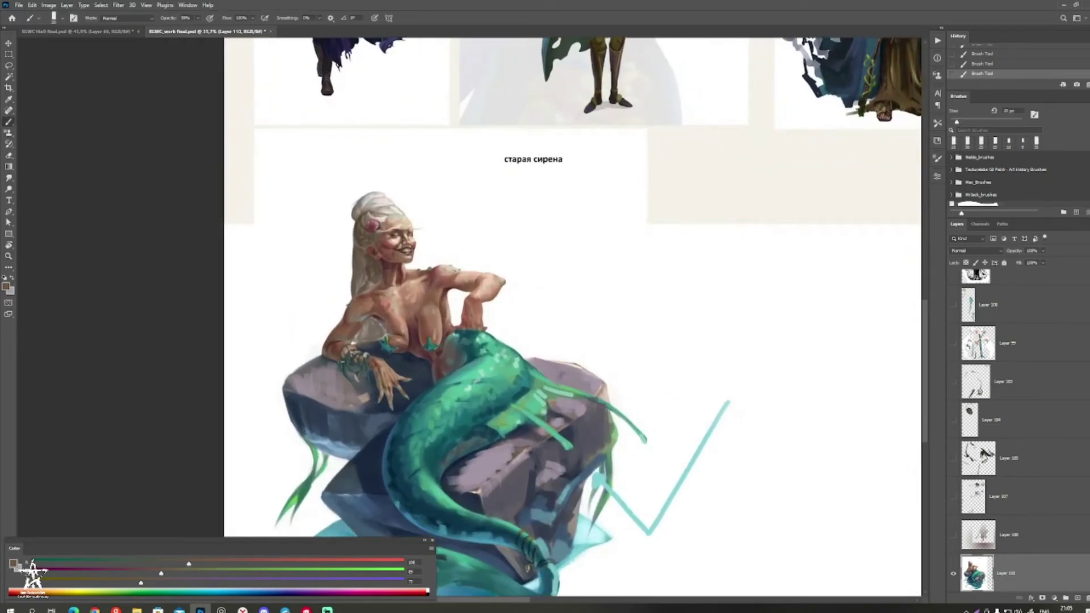
{"action": "scroll", "coordinate": [1016, 431], "scroll_direction": "down", "scroll_amount": 3}
{"action": "left_click", "coordinate": [953, 421]}
{"action": "left_click", "coordinate": [953, 420]}
{"action": "left_click", "coordinate": [954, 420]}
{"action": "left_click", "coordinate": [954, 420]}
{"action": "left_click", "coordinate": [953, 421]}
{"action": "left_click", "coordinate": [953, 420]}
Step: Darken the area beneath the ear and the hair behind the neck with brown tones sampled there
{"action": "left_click_drag", "start_coordinate": [483, 341], "coordinate": [609, 354]}
{"action": "left_click_drag", "start_coordinate": [451, 251], "coordinate": [488, 263]}
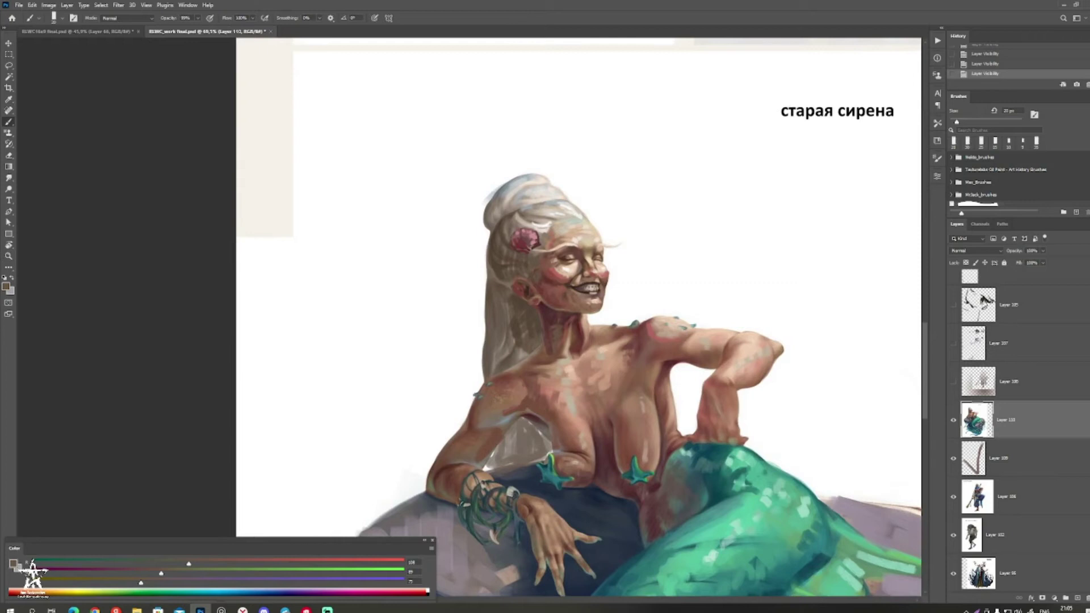
{"action": "left_click", "coordinate": [534, 295], "text": "alt"}
{"action": "left_click_drag", "start_coordinate": [532, 296], "coordinate": [539, 305]}
{"action": "left_click", "coordinate": [536, 302], "text": "alt"}
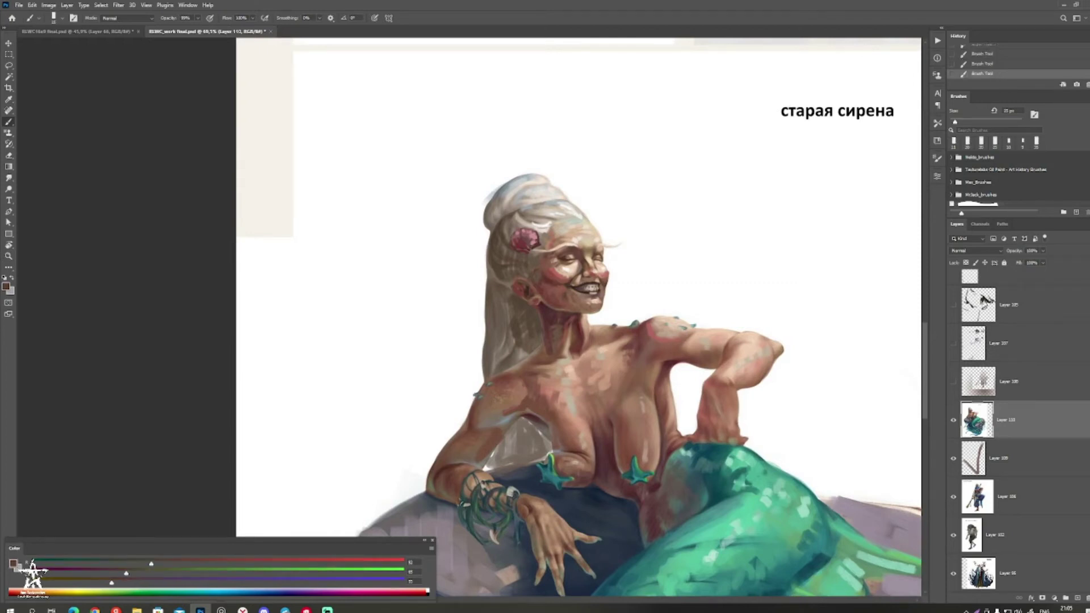
{"action": "key", "text": "bracketright"}
{"action": "left_click_drag", "start_coordinate": [508, 299], "coordinate": [504, 354]}
{"action": "left_click", "coordinate": [505, 344], "text": "alt"}
{"action": "left_click", "coordinate": [507, 340], "text": "alt"}
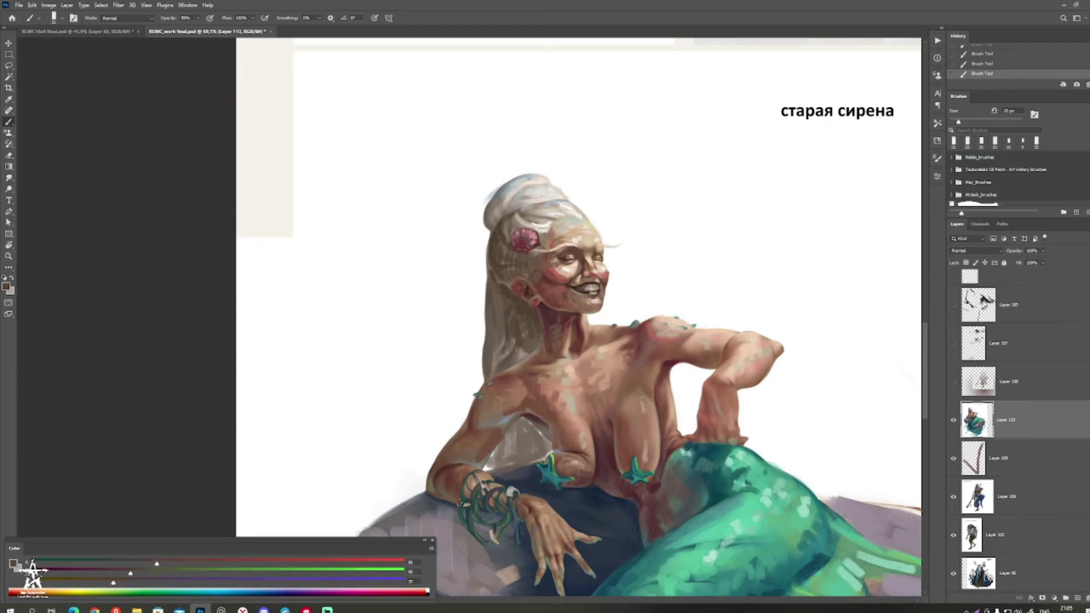
Step: View the whole board and briefly show the overpaints on Layer 107 and Layer 105, hiding both again
{"action": "scroll", "coordinate": [522, 336], "scroll_direction": "down", "scroll_amount": 2}
{"action": "key", "text": "z"}
{"action": "left_click_drag", "start_coordinate": [516, 361], "coordinate": [437, 361]}
{"action": "scroll", "coordinate": [1016, 420], "scroll_direction": "up", "scroll_amount": 5}
{"action": "scroll", "coordinate": [1016, 421], "scroll_direction": "down", "scroll_amount": 4}
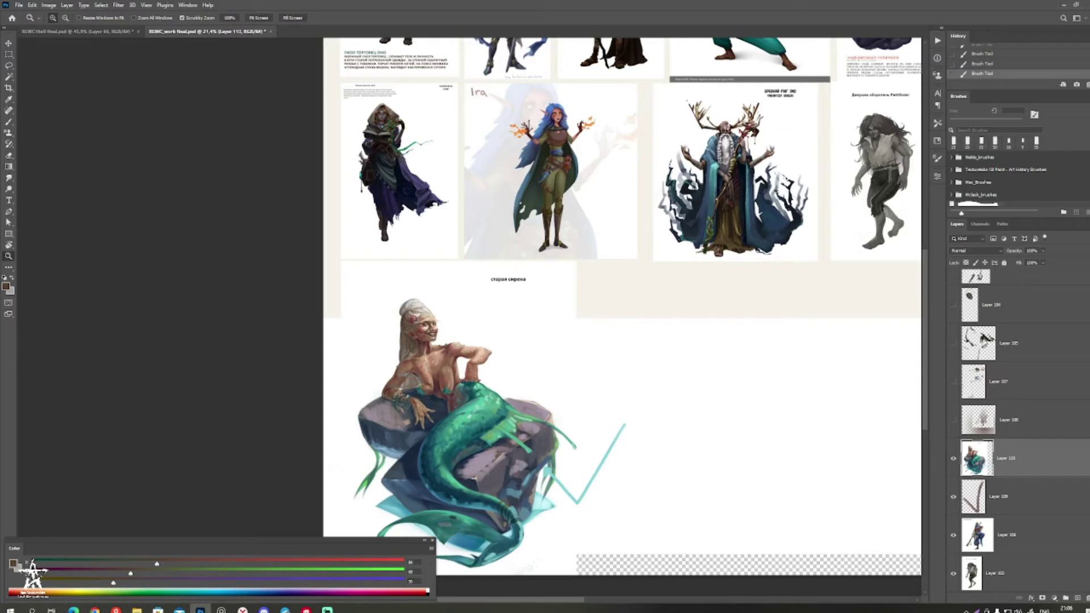
{"action": "left_click_drag", "start_coordinate": [653, 227], "coordinate": [586, 336]}
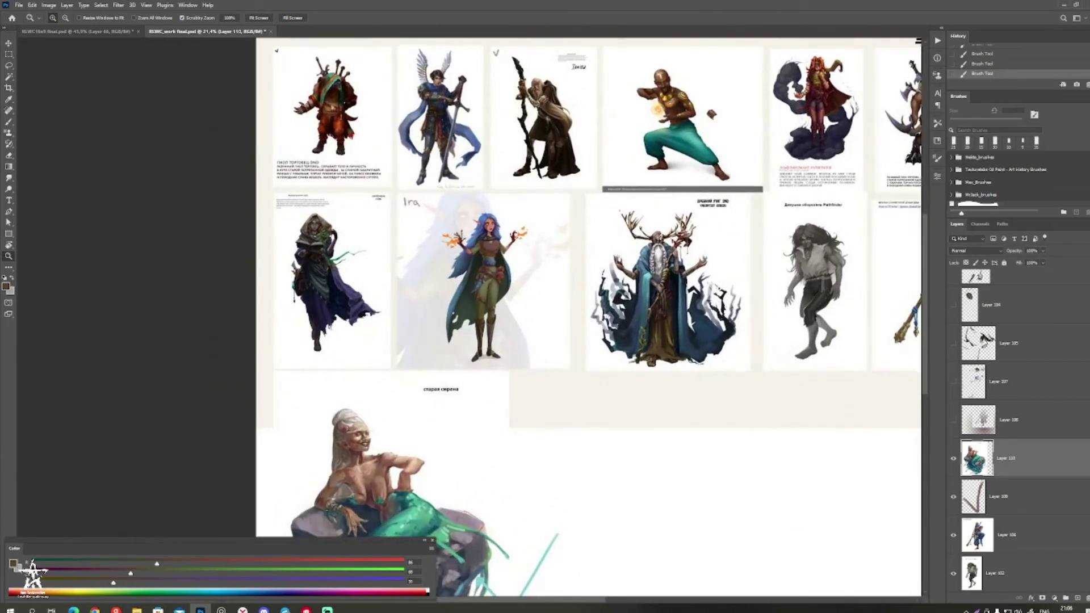
{"action": "left_click", "coordinate": [953, 381]}
{"action": "scroll", "coordinate": [471, 318], "scroll_direction": "right", "scroll_amount": 6}
{"action": "left_click", "coordinate": [953, 344]}
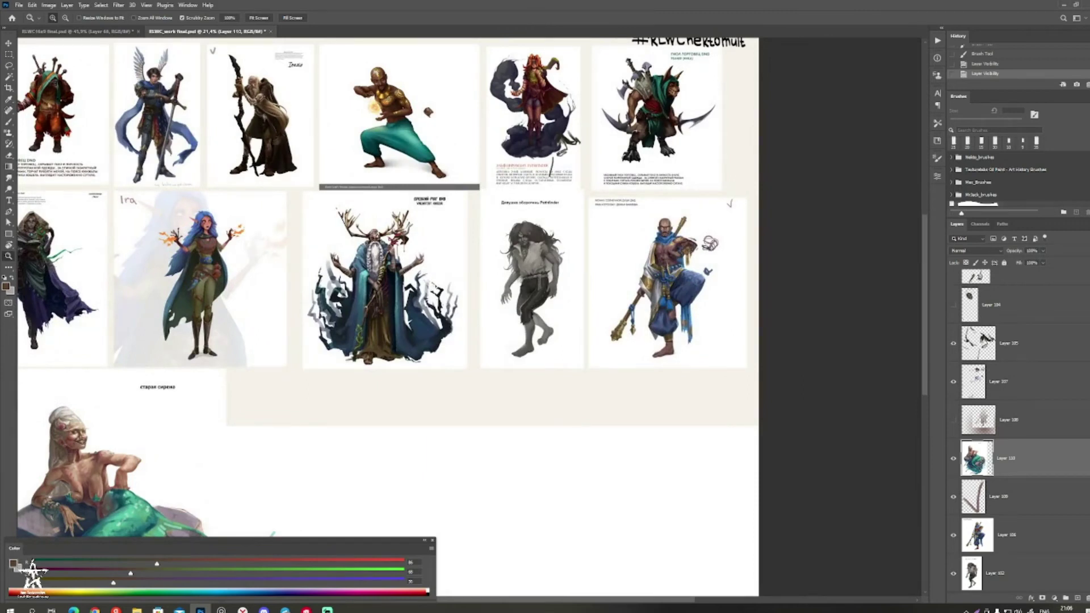
{"action": "left_click", "coordinate": [954, 343]}
{"action": "left_click", "coordinate": [953, 381]}
Step: Briefly show the lantern sketch and the antlered mage's overpaint, hide them again, and look through the older layers
{"action": "scroll", "coordinate": [960, 392], "scroll_direction": "up", "scroll_amount": 3}
{"action": "left_click", "coordinate": [954, 382]}
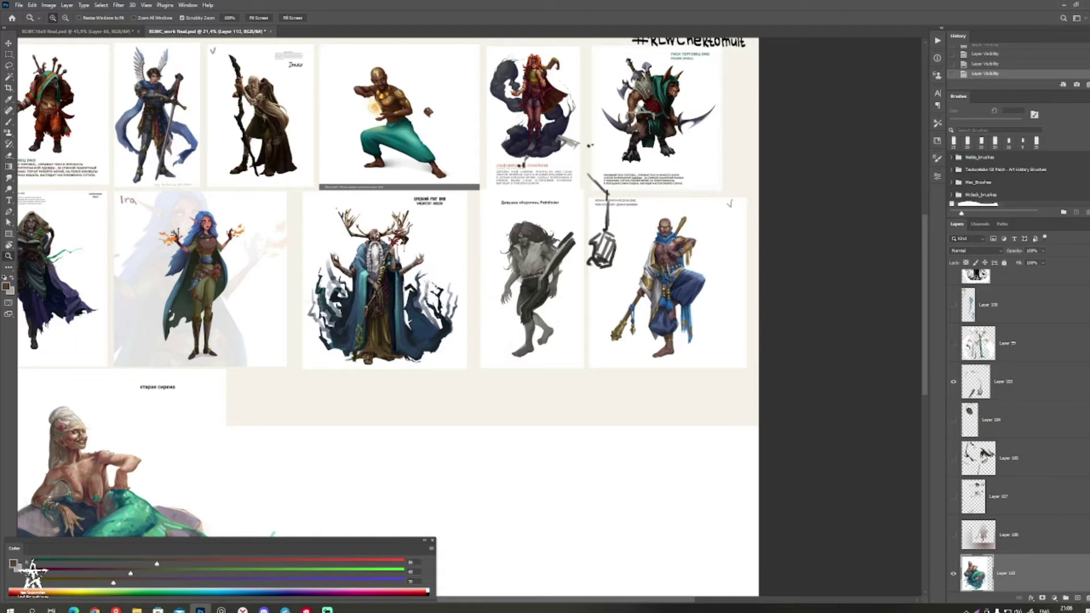
{"action": "left_click", "coordinate": [954, 382]}
{"action": "left_click", "coordinate": [954, 535]}
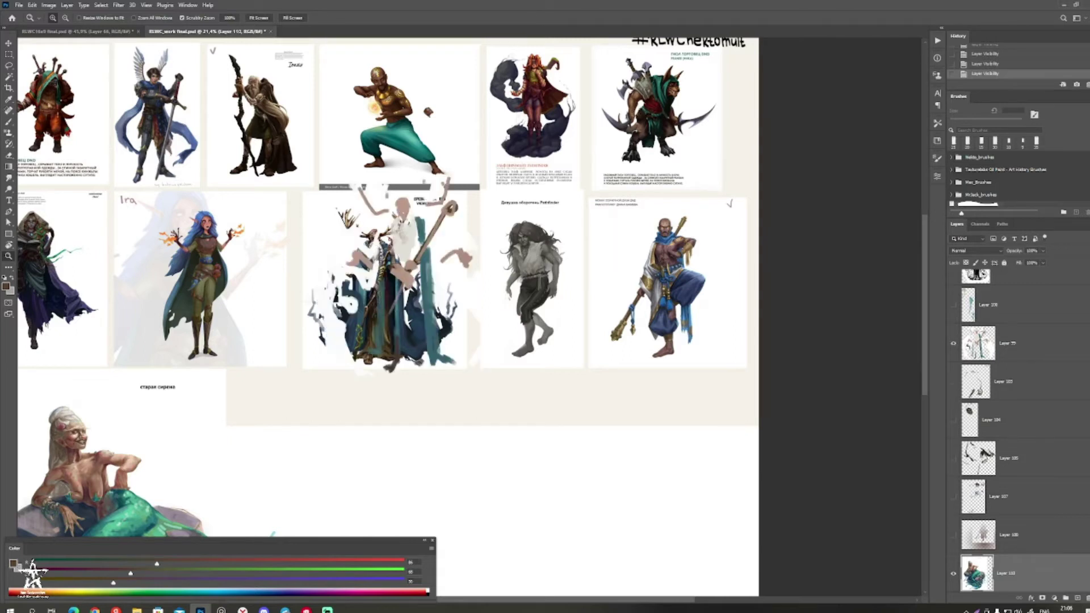
{"action": "left_click", "coordinate": [954, 343]}
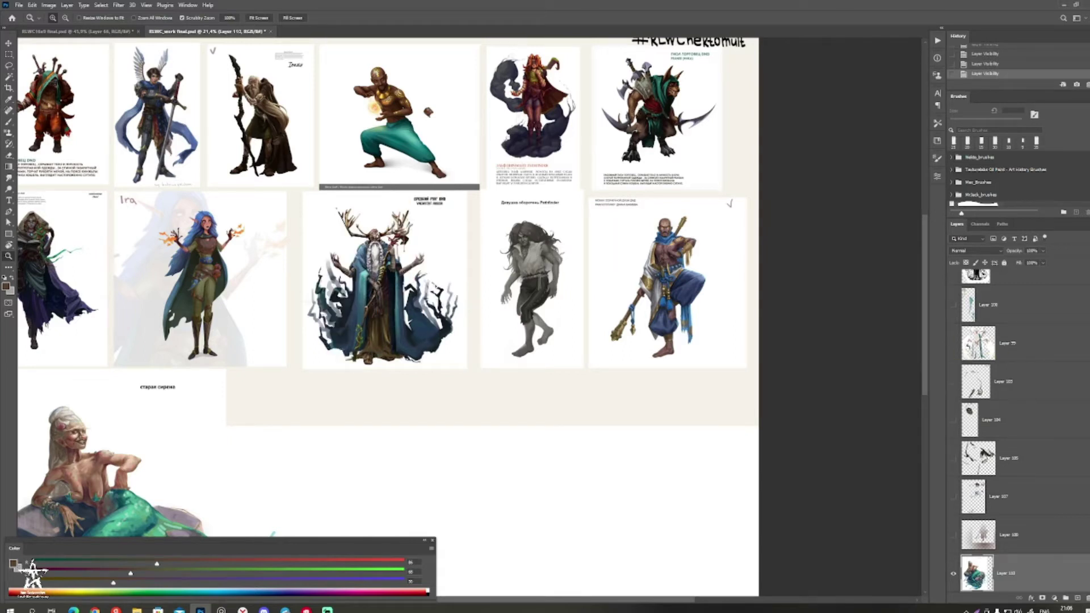
{"action": "scroll", "coordinate": [999, 431], "scroll_direction": "up", "scroll_amount": 3}
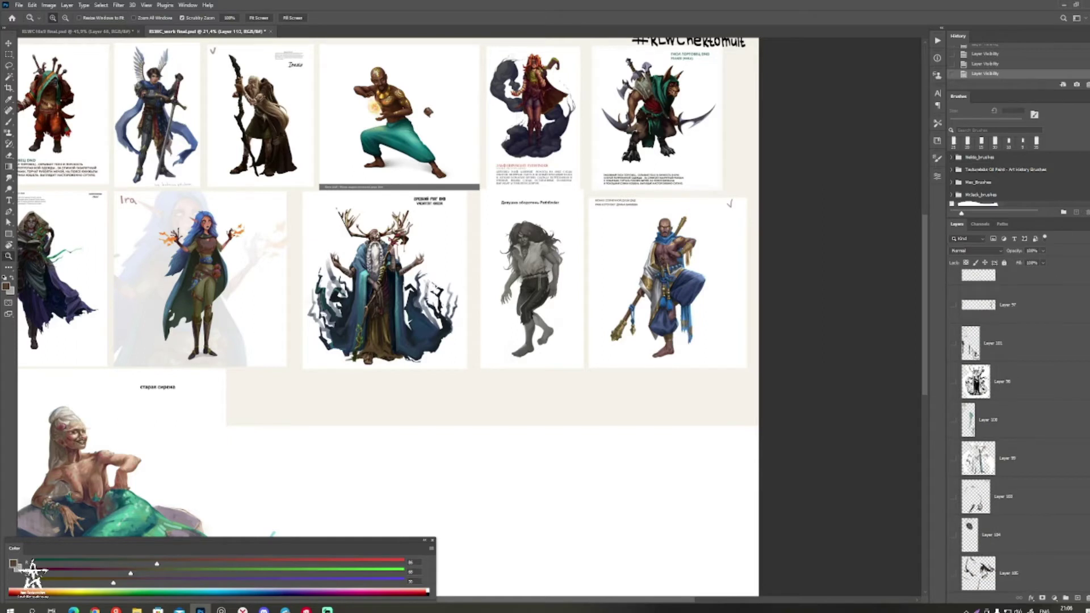
{"action": "scroll", "coordinate": [1000, 432], "scroll_direction": "up", "scroll_amount": 4}
{"action": "scroll", "coordinate": [1000, 431], "scroll_direction": "up", "scroll_amount": 3}
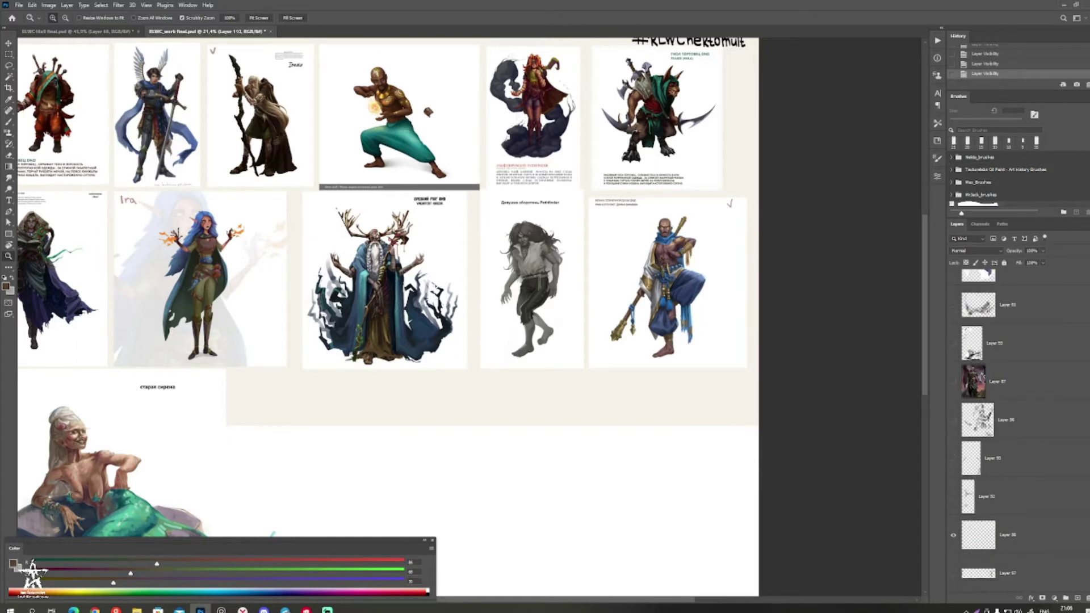
{"action": "scroll", "coordinate": [999, 431], "scroll_direction": "up", "scroll_amount": 3}
Step: Return to the siren's face and soften the cheek's highlight and blush with tones sampled from the cheek
{"action": "left_click_drag", "start_coordinate": [318, 369], "coordinate": [713, 236]}
{"action": "left_click_drag", "start_coordinate": [556, 191], "coordinate": [526, 281]}
{"action": "left_click_drag", "start_coordinate": [525, 281], "coordinate": [562, 281]}
{"action": "mouse_move", "coordinate": [499, 477]}
{"action": "left_mouse_down"}
{"action": "mouse_move", "coordinate": [445, 469]}
{"action": "mouse_move", "coordinate": [510, 369]}
{"action": "mouse_move", "coordinate": [602, 370]}
{"action": "mouse_move", "coordinate": [723, 344]}
{"action": "mouse_move", "coordinate": [718, 390]}
{"action": "left_mouse_up"}
{"action": "left_click", "coordinate": [606, 337], "text": "alt"}
{"action": "left_click_drag", "start_coordinate": [585, 331], "coordinate": [593, 349]}
{"action": "left_click", "coordinate": [586, 338], "text": "alt"}
{"action": "left_click", "coordinate": [588, 329], "text": "alt"}
{"action": "left_click", "coordinate": [588, 304], "text": "alt"}
{"action": "left_click", "coordinate": [588, 307], "text": "alt"}
{"action": "left_click", "coordinate": [588, 341], "text": "alt"}
{"action": "left_click", "coordinate": [590, 340], "text": "alt"}
Step: Refine the details between the nose and mouth with a dark reddish tone and a 10 px brush
{"action": "scroll", "coordinate": [615, 322], "scroll_direction": "up", "scroll_amount": 4}
{"action": "left_click_drag", "start_coordinate": [611, 324], "coordinate": [616, 332]}
{"action": "scroll", "coordinate": [607, 352], "scroll_direction": "down", "scroll_amount": 5}
{"action": "scroll", "coordinate": [586, 322], "scroll_direction": "up", "scroll_amount": 4}
{"action": "key", "text": "bracketright"}
{"action": "key", "text": "bracketleft"}
{"action": "left_click", "coordinate": [587, 390], "text": "alt"}
{"action": "key", "text": "bracketleft"}
{"action": "left_click_drag", "start_coordinate": [622, 330], "coordinate": [627, 331]}
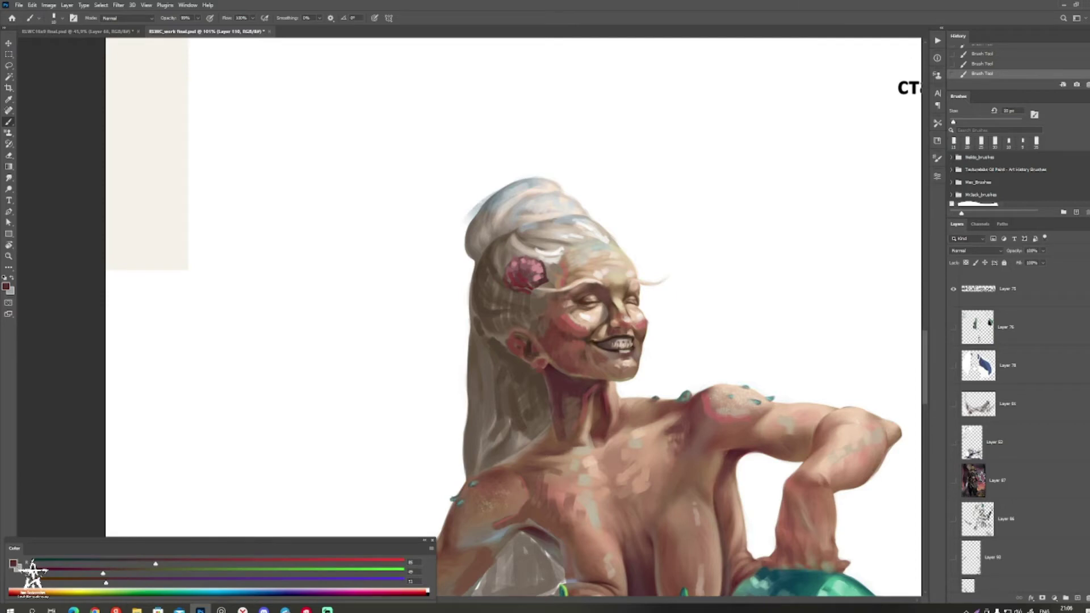
Step: Rework the lips and lower cheek with reddish skin and pale pink tones sampled from the face
{"action": "left_click", "coordinate": [576, 346], "text": "alt"}
{"action": "left_click", "coordinate": [630, 356], "text": "alt"}
{"action": "left_click_drag", "start_coordinate": [621, 351], "coordinate": [602, 338]}
{"action": "key", "text": "bracketright"}
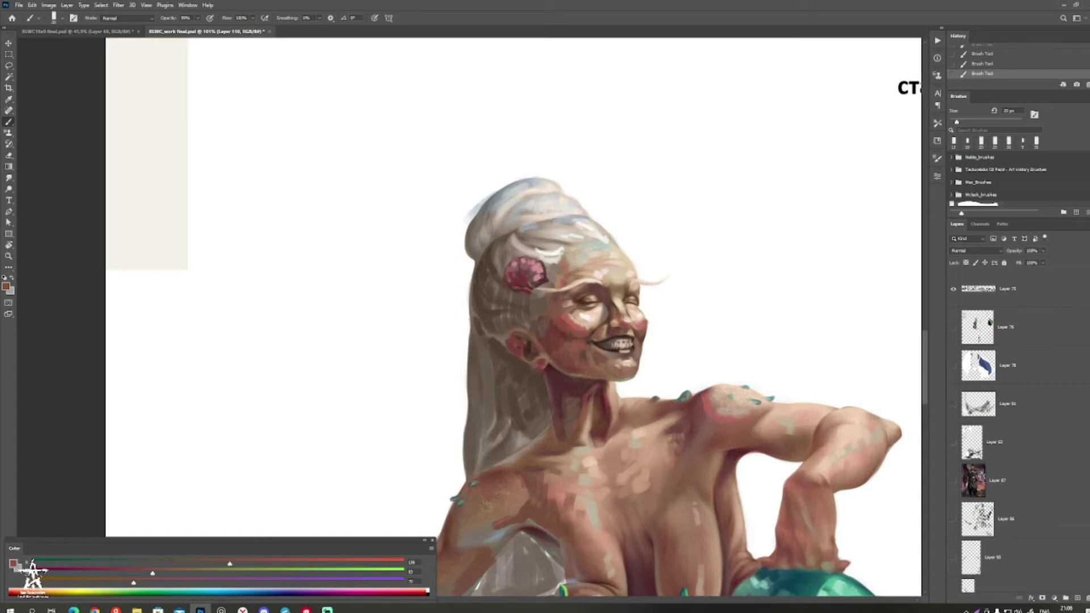
{"action": "left_click", "coordinate": [588, 319], "text": "alt"}
{"action": "key", "text": "bracketleft"}
{"action": "key", "text": "bracketleft"}
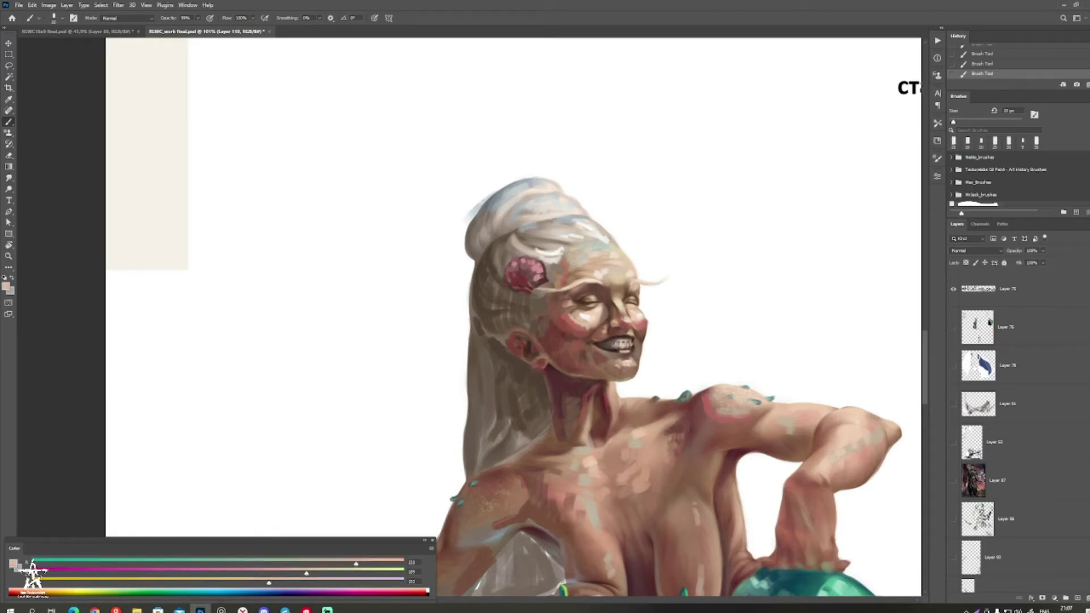
{"action": "left_click_drag", "start_coordinate": [583, 352], "coordinate": [625, 344]}
Step: Touch up the jaw with tones sampled from the cheek and undo the last stroke
{"action": "left_click", "coordinate": [557, 315], "text": "alt"}
{"action": "left_click", "coordinate": [580, 321], "text": "alt"}
{"action": "left_click_drag", "start_coordinate": [541, 358], "coordinate": [577, 361]}
{"action": "left_click_drag", "start_coordinate": [567, 354], "coordinate": [562, 297]}
{"action": "key", "text": "ctrl+z"}
Step: Add cool blue-grey accents to the hair behind the ear with tones sampled from the rock and from beside the resting arm
{"action": "mouse_move", "coordinate": [513, 331]}
{"action": "left_mouse_down"}
{"action": "mouse_move", "coordinate": [480, 331]}
{"action": "mouse_move", "coordinate": [537, 345]}
{"action": "left_mouse_up"}
{"action": "left_click_drag", "start_coordinate": [514, 392], "coordinate": [547, 261]}
{"action": "left_click", "coordinate": [491, 527], "text": "alt"}
{"action": "key", "text": "bracketright"}
{"action": "key", "text": "bracketright"}
{"action": "key", "text": "bracketright"}
{"action": "key", "text": "bracketright"}
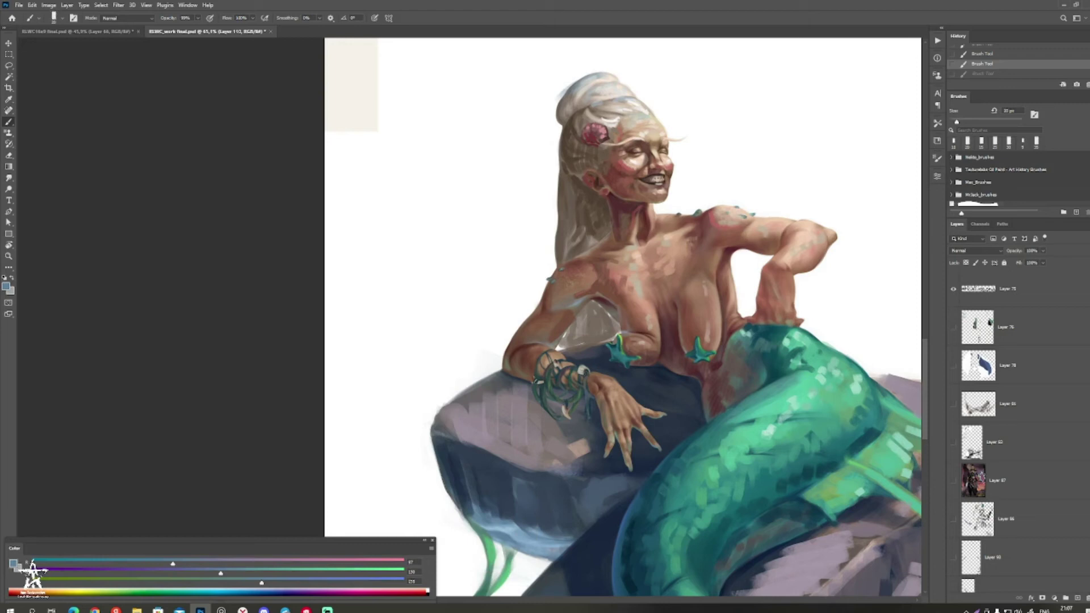
{"action": "left_click_drag", "start_coordinate": [565, 165], "coordinate": [569, 172]}
{"action": "key", "text": "bracketright"}
{"action": "left_click", "coordinate": [566, 340], "text": "alt"}
{"action": "key", "text": "bracketright"}
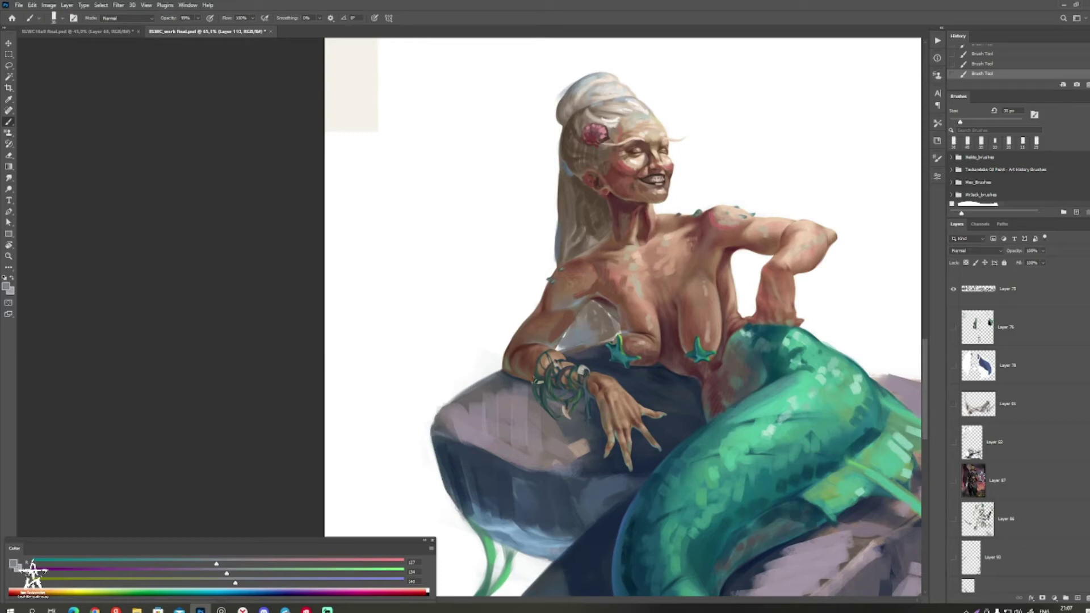
Step: Rework the siren's resting arm with dark reddish and brown skin tones sampled from the waist and arm
{"action": "key", "text": "alt+Tab"}
{"action": "key", "text": "alt+Tab"}
{"action": "left_click_drag", "start_coordinate": [625, 303], "coordinate": [610, 304]}
{"action": "left_click_drag", "start_coordinate": [610, 304], "coordinate": [540, 304]}
{"action": "left_click_drag", "start_coordinate": [628, 327], "coordinate": [693, 326]}
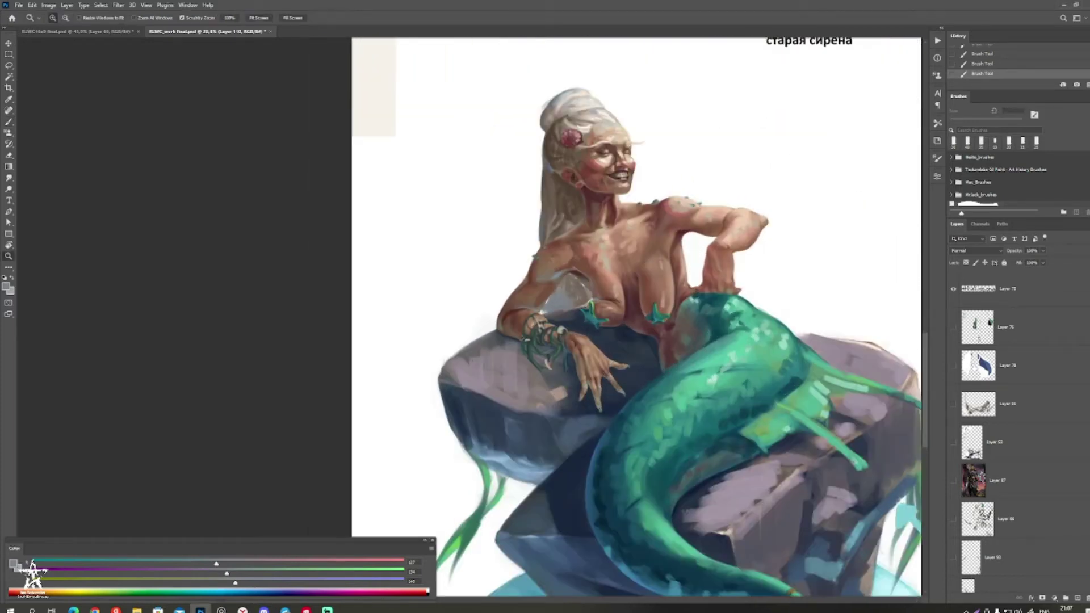
{"action": "left_click", "coordinate": [667, 344], "text": "alt"}
{"action": "key", "text": "bracketright"}
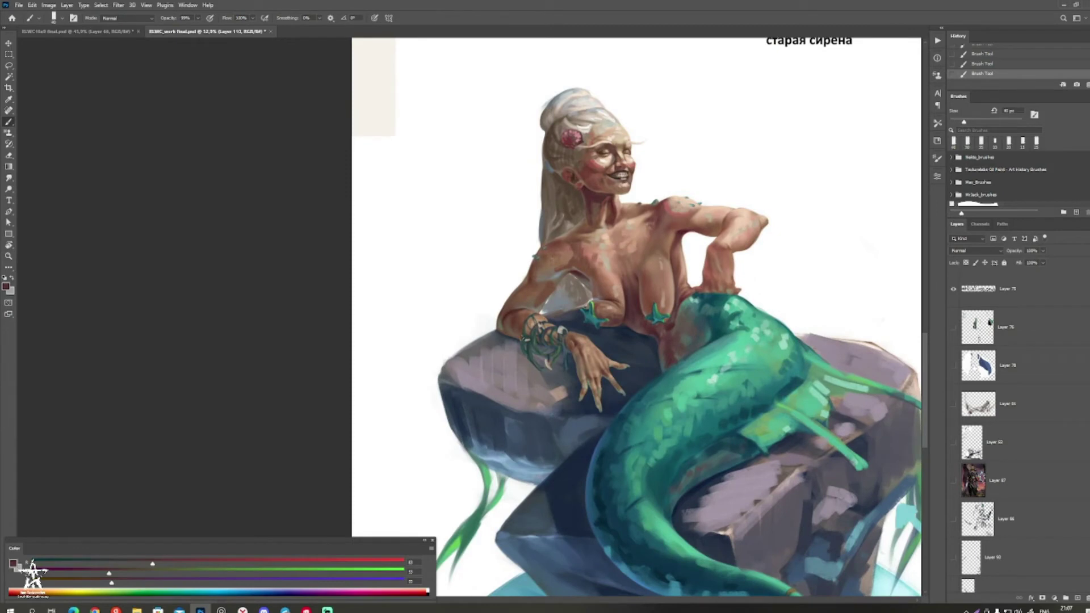
{"action": "left_click", "coordinate": [506, 309], "text": "alt"}
{"action": "left_click", "coordinate": [518, 310], "text": "alt"}
{"action": "left_click", "coordinate": [514, 317], "text": "alt"}
{"action": "mouse_move", "coordinate": [528, 350]}
{"action": "left_mouse_down"}
{"action": "mouse_move", "coordinate": [476, 350]}
{"action": "mouse_move", "coordinate": [502, 344]}
{"action": "left_mouse_up"}
{"action": "left_click_drag", "start_coordinate": [488, 306], "coordinate": [531, 308]}
{"action": "left_click", "coordinate": [449, 297], "text": "alt"}
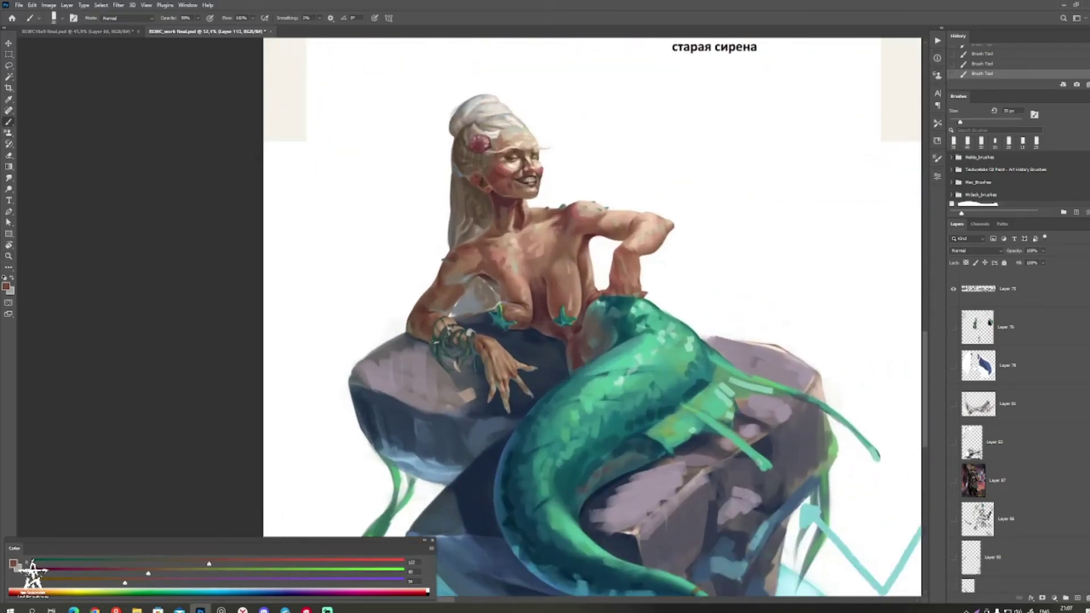
{"action": "key", "text": "bracketleft"}
Step: Add reddish accents along the torso's contours using tones sampled from the chest, cheek and waist
{"action": "left_click", "coordinate": [538, 310], "text": "alt"}
{"action": "key", "text": "bracketright"}
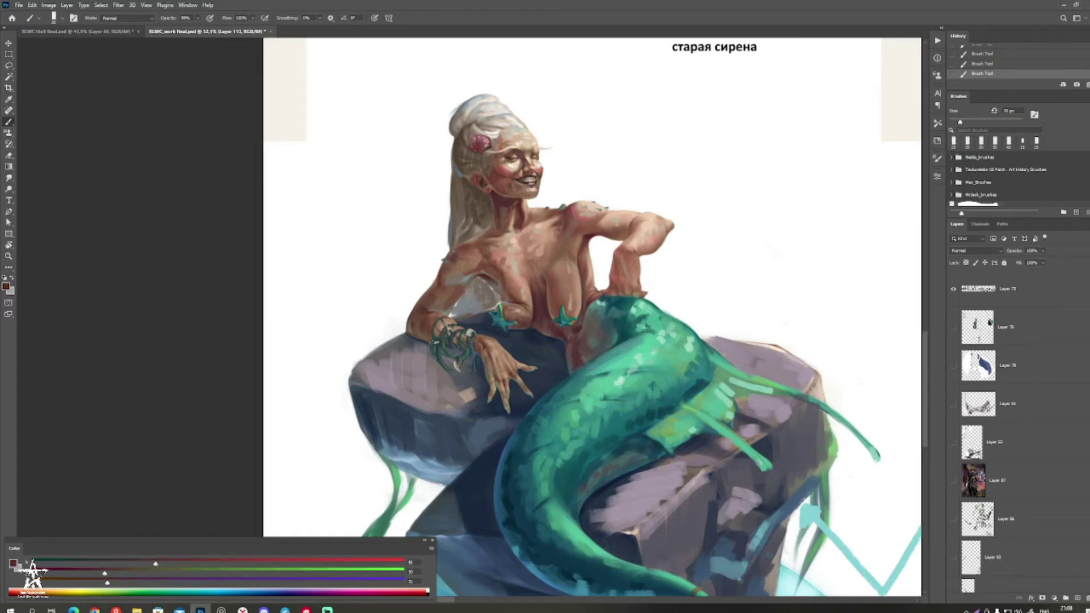
{"action": "left_click", "coordinate": [503, 172], "text": "alt"}
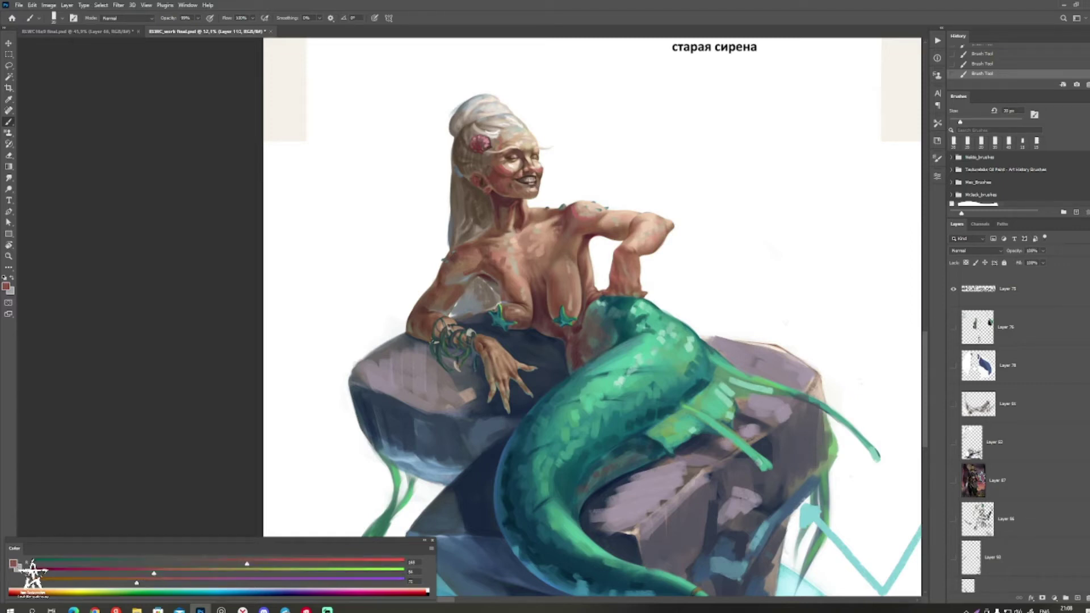
{"action": "left_click", "coordinate": [6, 287]}
{"action": "key", "text": "Return"}
{"action": "key", "text": "shift+alt+h"}
{"action": "left_click", "coordinate": [502, 175], "text": "alt"}
{"action": "key", "text": "shift+alt+n"}
{"action": "left_click", "coordinate": [572, 348], "text": "alt"}
{"action": "mouse_move", "coordinate": [500, 283]}
{"action": "left_mouse_down"}
{"action": "mouse_move", "coordinate": [510, 302]}
{"action": "mouse_move", "coordinate": [549, 299]}
{"action": "mouse_move", "coordinate": [556, 318]}
{"action": "mouse_move", "coordinate": [574, 318]}
{"action": "left_mouse_up"}
Step: Deepen the shadows between the chest and waist with dark reddish-brown tones sampled from that area
{"action": "key", "text": "["}
{"action": "key", "text": "bracketleft"}
{"action": "key", "text": "bracketleft"}
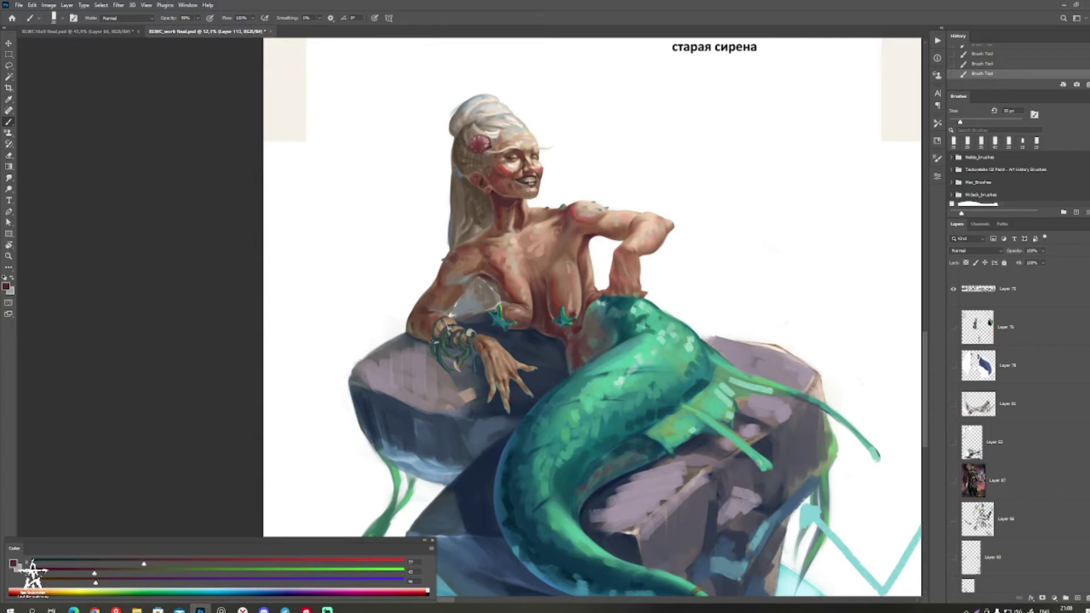
{"action": "left_click", "coordinate": [548, 343], "text": "alt"}
{"action": "key", "text": "bracketright"}
{"action": "left_click", "coordinate": [560, 337], "text": "alt"}
{"action": "key", "text": "bracketright"}
{"action": "left_click_drag", "start_coordinate": [569, 334], "coordinate": [553, 349]}
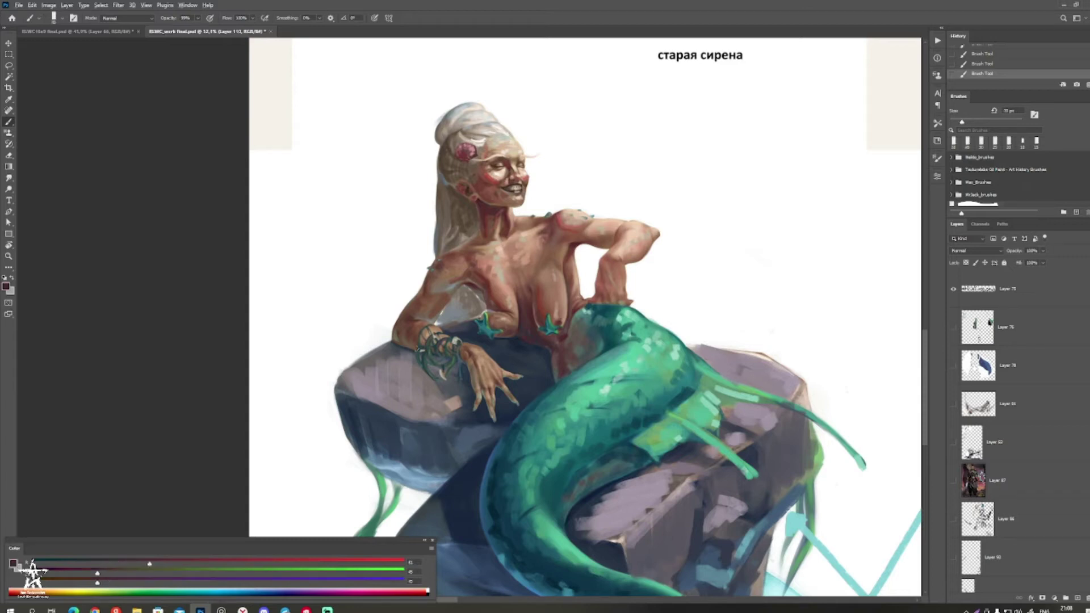
{"action": "left_click", "coordinate": [550, 341], "text": "alt"}
{"action": "left_click", "coordinate": [550, 341], "text": "alt"}
Step: Return to the siren's head and touch up the cheek with a red tone sampled from it
{"action": "key", "text": "ctrl+space"}
{"action": "mouse_move", "coordinate": [574, 363]}
{"action": "left_mouse_down"}
{"action": "mouse_move", "coordinate": [483, 366]}
{"action": "mouse_move", "coordinate": [602, 375]}
{"action": "left_mouse_up"}
{"action": "key", "text": "ctrl+space"}
{"action": "left_click_drag", "start_coordinate": [515, 336], "coordinate": [554, 340]}
{"action": "left_click_drag", "start_coordinate": [495, 377], "coordinate": [563, 342]}
{"action": "mouse_move", "coordinate": [602, 375]}
{"action": "left_mouse_down"}
{"action": "mouse_move", "coordinate": [621, 374]}
{"action": "mouse_move", "coordinate": [596, 388]}
{"action": "mouse_move", "coordinate": [626, 371]}
{"action": "left_mouse_up"}
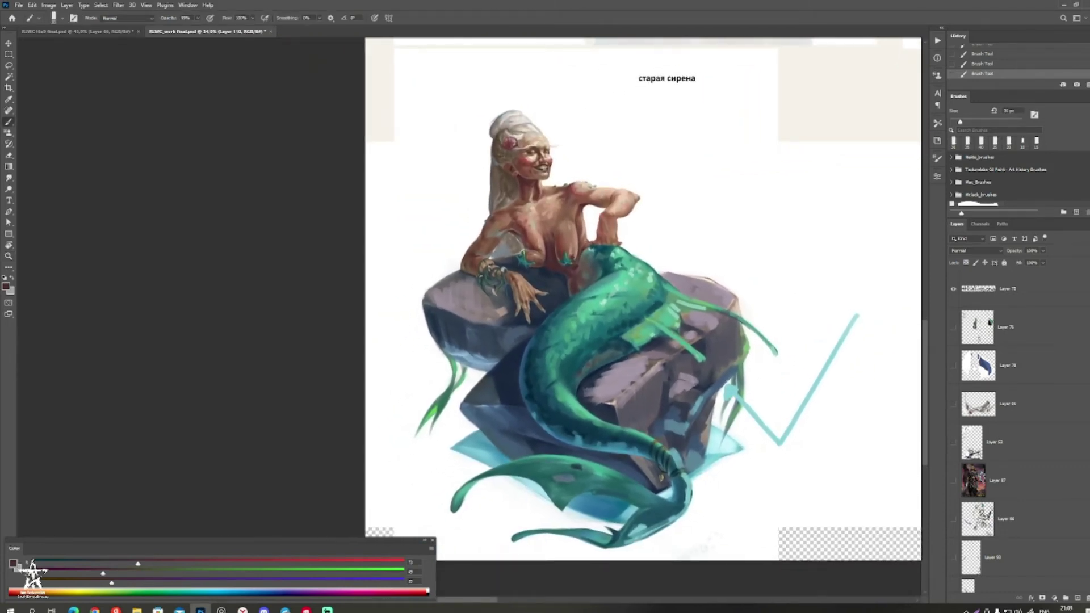
{"action": "key", "text": "ctrl+space"}
{"action": "left_click_drag", "start_coordinate": [517, 138], "coordinate": [595, 139]}
{"action": "left_click", "coordinate": [596, 164], "text": "alt"}
{"action": "left_click_drag", "start_coordinate": [597, 179], "coordinate": [604, 183]}
{"action": "left_click", "coordinate": [530, 210], "text": "alt"}
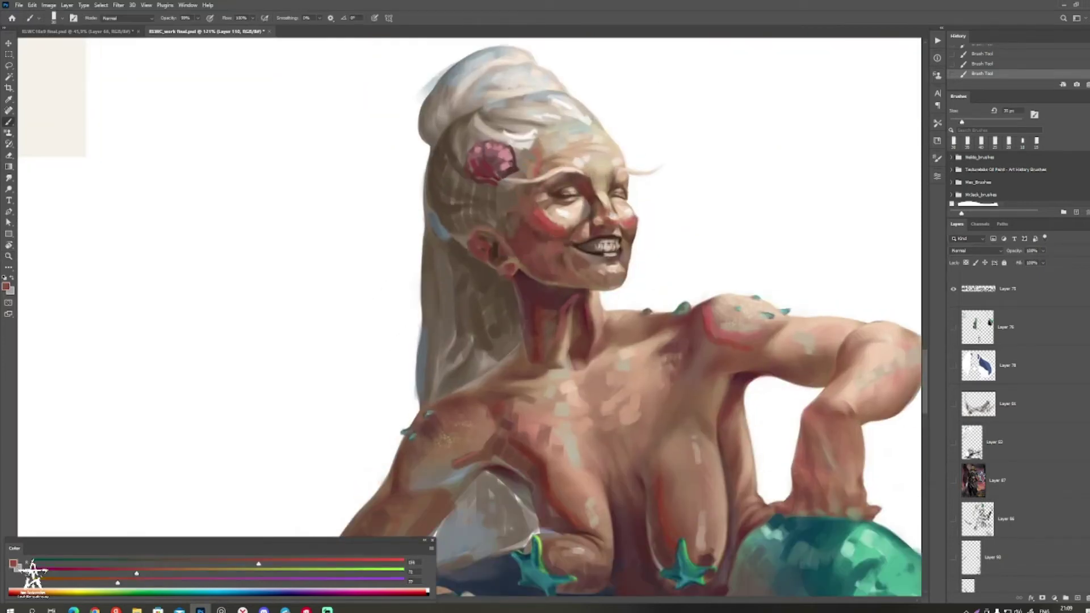
Step: Examine the siren's overpaint at full-figure scale and up close around the resting hand
{"action": "key", "text": "ctrl+space"}
{"action": "left_click_drag", "start_coordinate": [583, 238], "coordinate": [465, 206]}
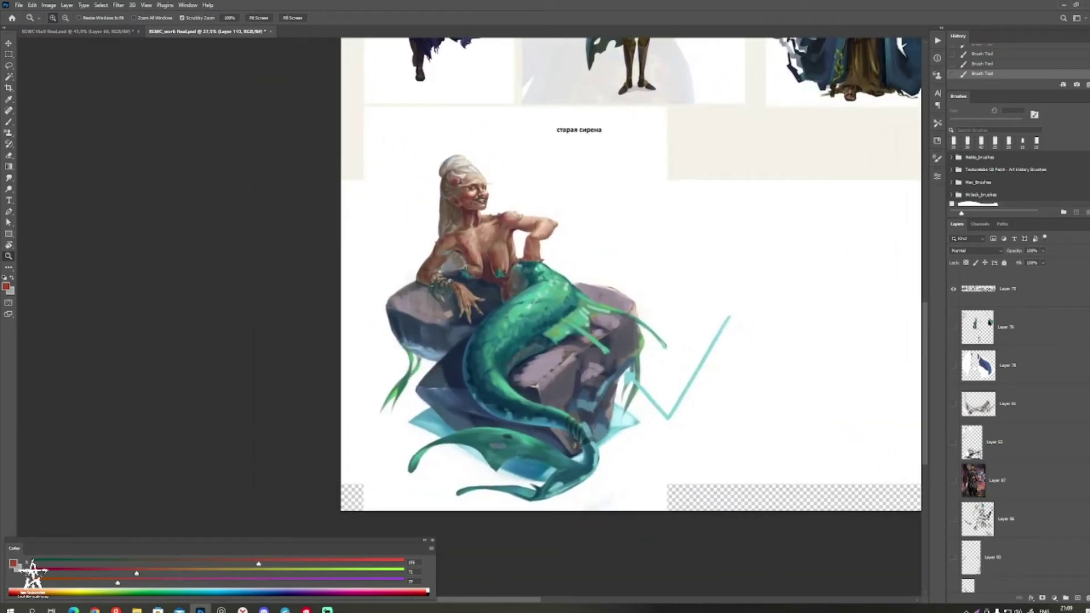
{"action": "left_click_drag", "start_coordinate": [546, 391], "coordinate": [618, 422]}
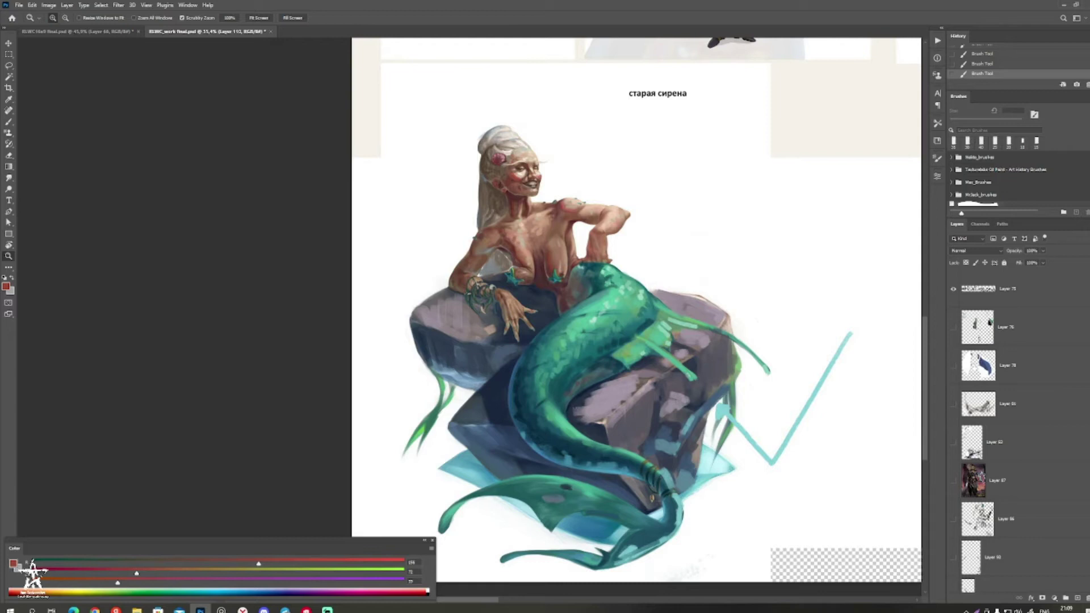
{"action": "left_click_drag", "start_coordinate": [504, 311], "coordinate": [670, 308]}
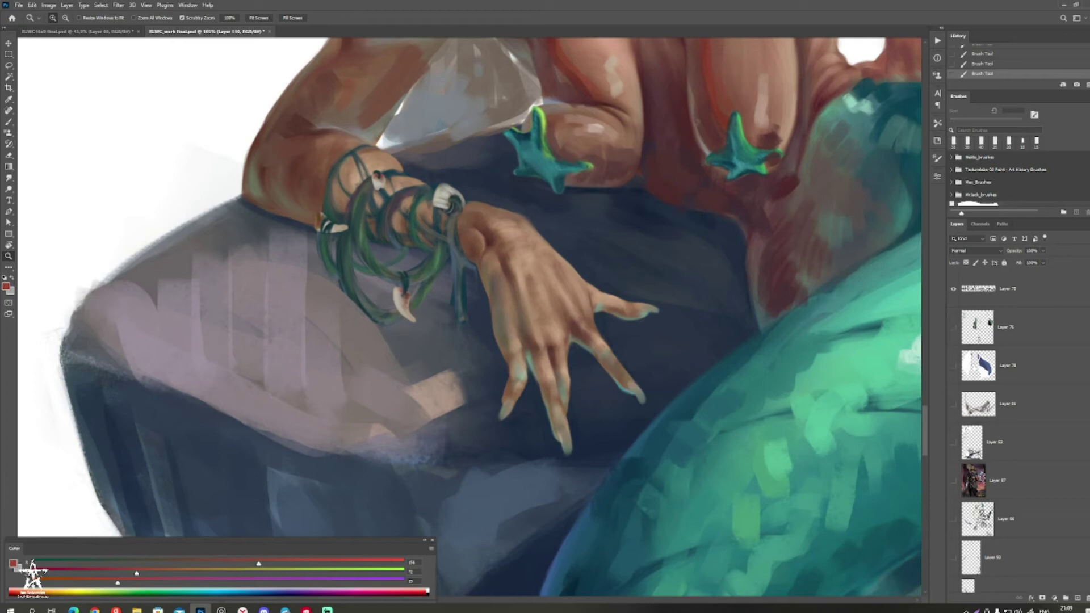
{"action": "left_click_drag", "start_coordinate": [507, 334], "coordinate": [335, 334]}
{"action": "mouse_move", "coordinate": [552, 307]}
{"action": "left_mouse_down"}
{"action": "mouse_move", "coordinate": [516, 305]}
{"action": "mouse_move", "coordinate": [569, 304]}
{"action": "left_mouse_up"}
{"action": "left_click_drag", "start_coordinate": [562, 433], "coordinate": [508, 406]}
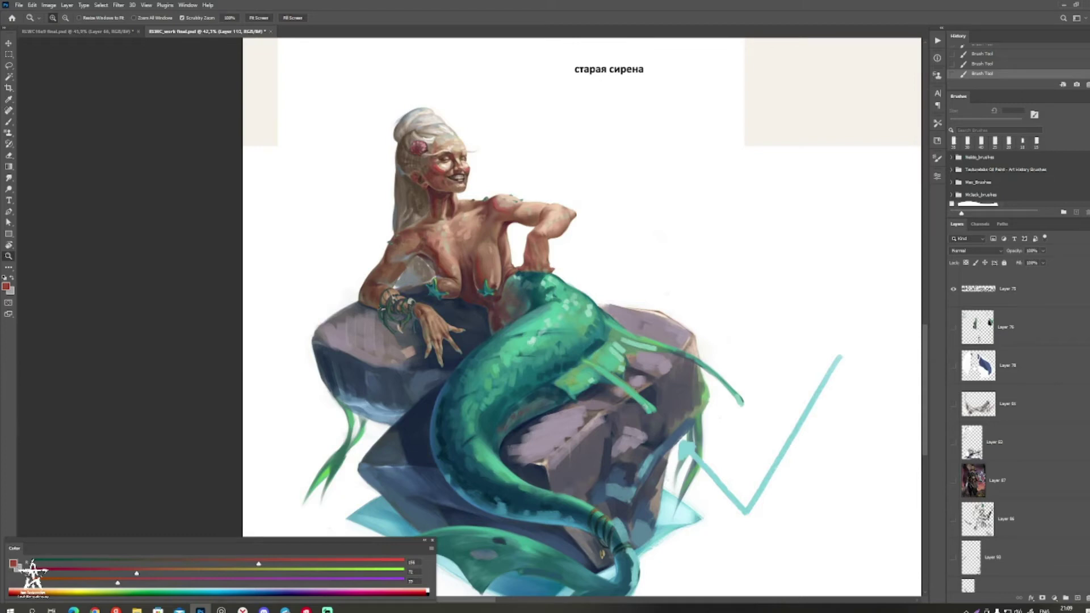
{"action": "left_click_drag", "start_coordinate": [508, 406], "coordinate": [534, 399]}
Step: Locate the siren's overpaint layer in the layer stack and toggle its visibility to compare before and after
{"action": "scroll", "coordinate": [994, 421], "scroll_direction": "down", "scroll_amount": 7}
{"action": "scroll", "coordinate": [989, 397], "scroll_direction": "down", "scroll_amount": 5}
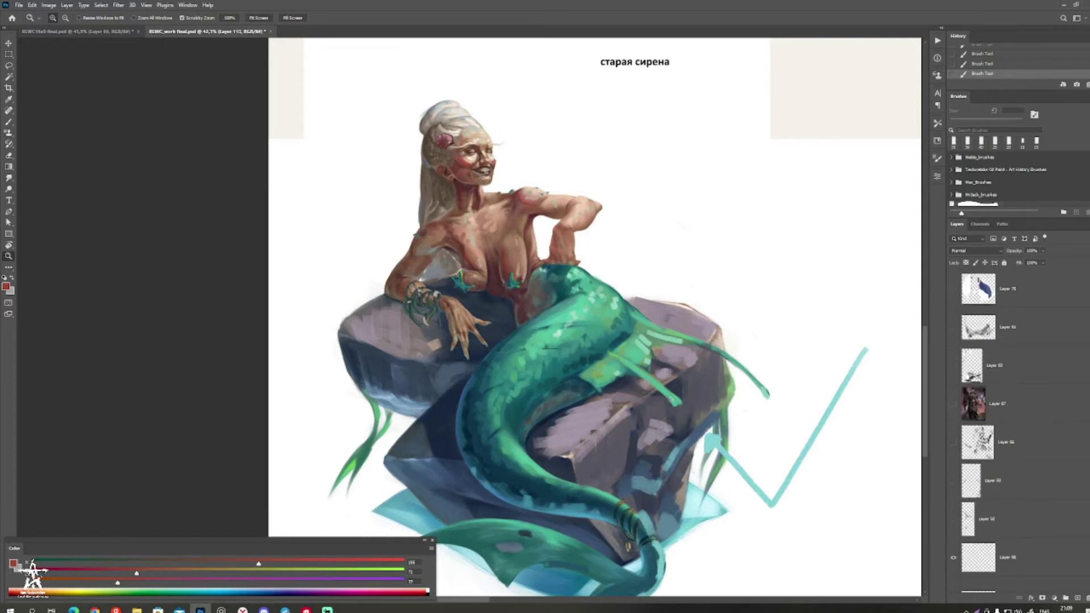
{"action": "left_click_drag", "start_coordinate": [549, 348], "coordinate": [570, 316]}
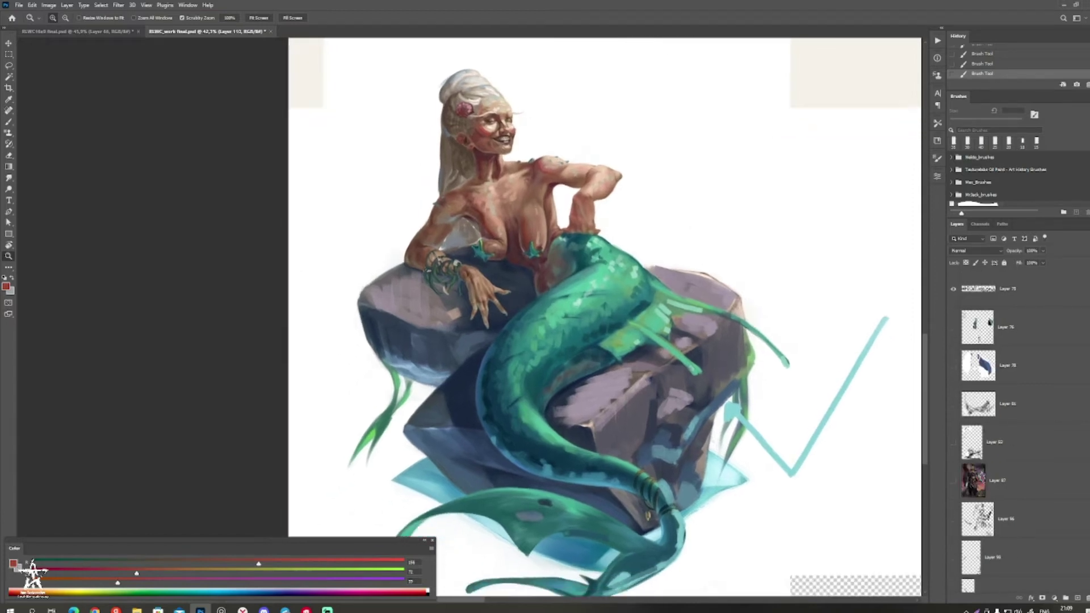
{"action": "scroll", "coordinate": [991, 397], "scroll_direction": "down", "scroll_amount": 3}
{"action": "scroll", "coordinate": [991, 397], "scroll_direction": "up", "scroll_amount": 2}
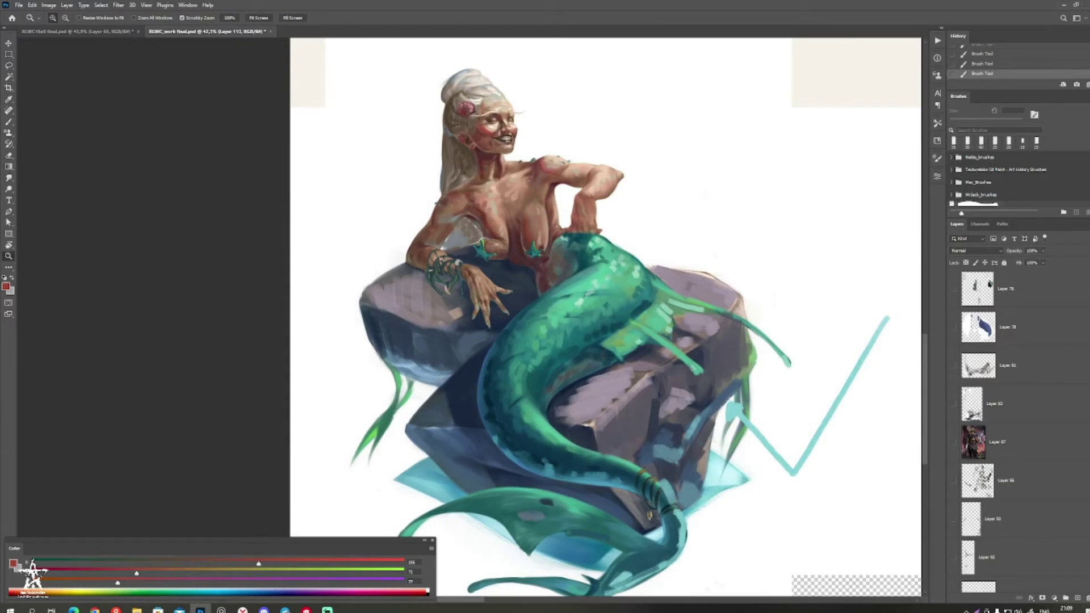
{"action": "scroll", "coordinate": [990, 397], "scroll_direction": "up", "scroll_amount": 8}
{"action": "scroll", "coordinate": [999, 426], "scroll_direction": "down", "scroll_amount": 5}
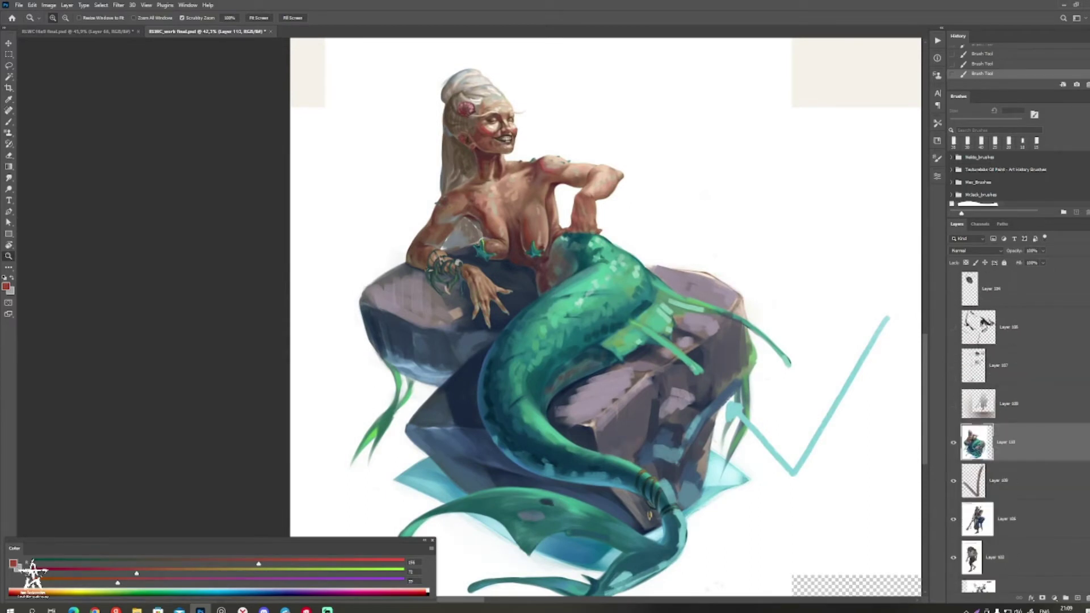
{"action": "left_click", "coordinate": [954, 442]}
{"action": "left_click", "coordinate": [954, 442]}
Step: Paste the clean siren artwork onto the board and move its layer below the hidden overpaint layer
{"action": "key", "text": "ctrl+v"}
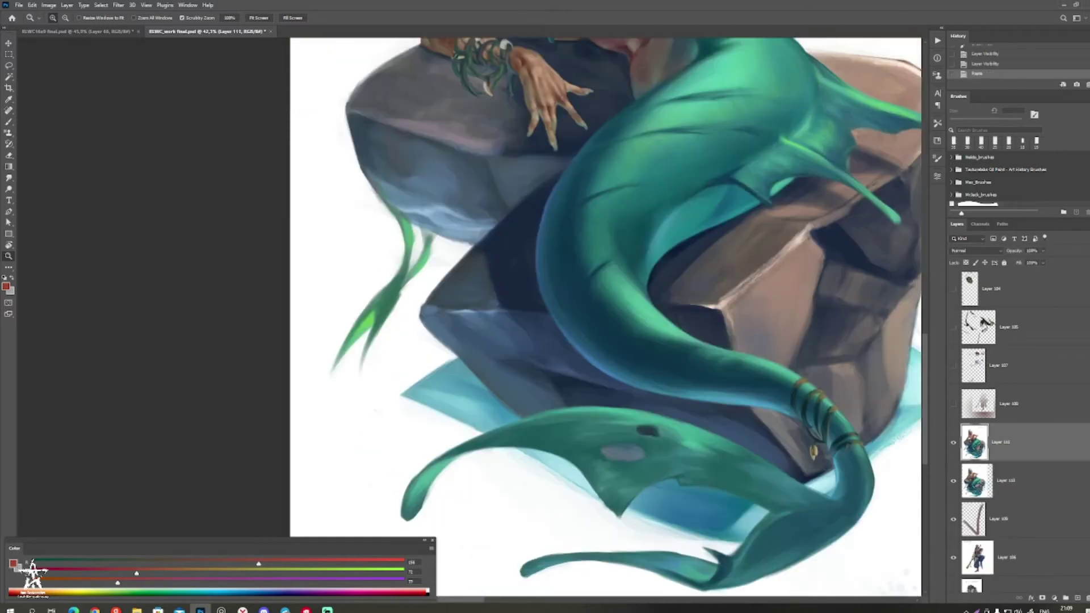
{"action": "key", "text": "ctrl+comma"}
{"action": "mouse_move", "coordinate": [845, 276]}
{"action": "left_mouse_down"}
{"action": "mouse_move", "coordinate": [715, 341]}
{"action": "mouse_move", "coordinate": [630, 341]}
{"action": "mouse_move", "coordinate": [662, 342]}
{"action": "mouse_move", "coordinate": [678, 357]}
{"action": "left_mouse_up"}
{"action": "key", "text": "ctrl+bracketleft"}
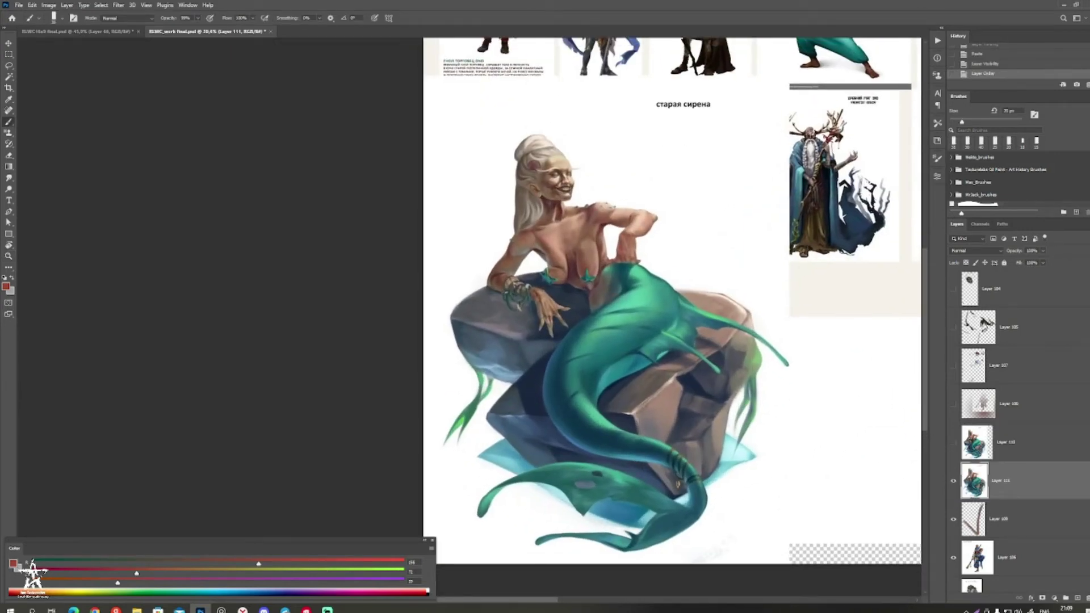
Step: Show the overpaint again and place the pasted siren artwork beside it, scaled down to match its size
{"action": "left_click", "coordinate": [953, 442]}
{"action": "left_click", "coordinate": [954, 443]}
{"action": "left_click", "coordinate": [953, 442]}
{"action": "left_click", "coordinate": [1006, 442]}
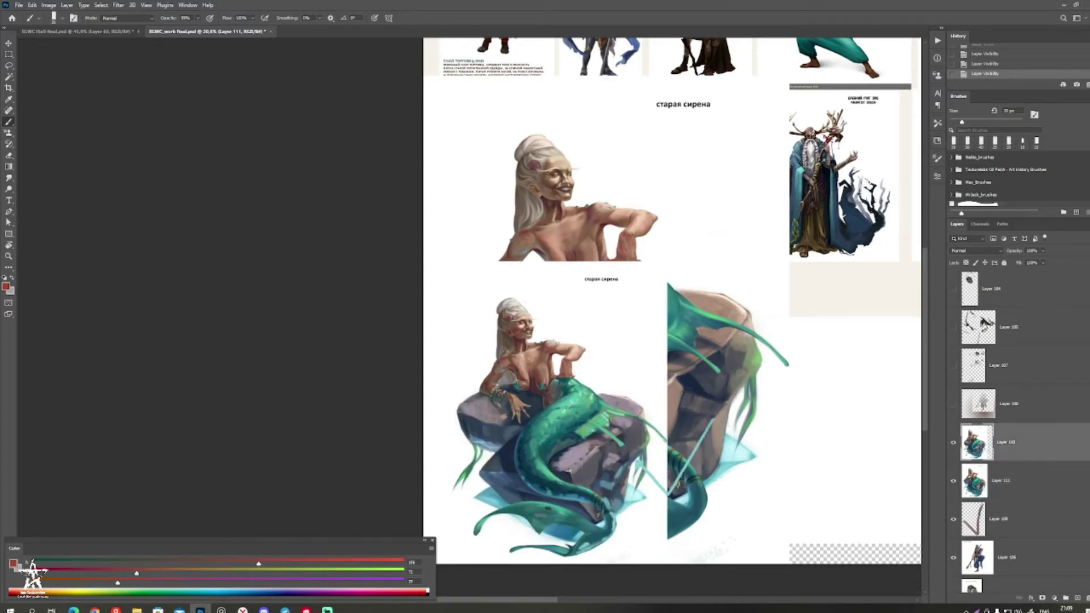
{"action": "key", "text": "v"}
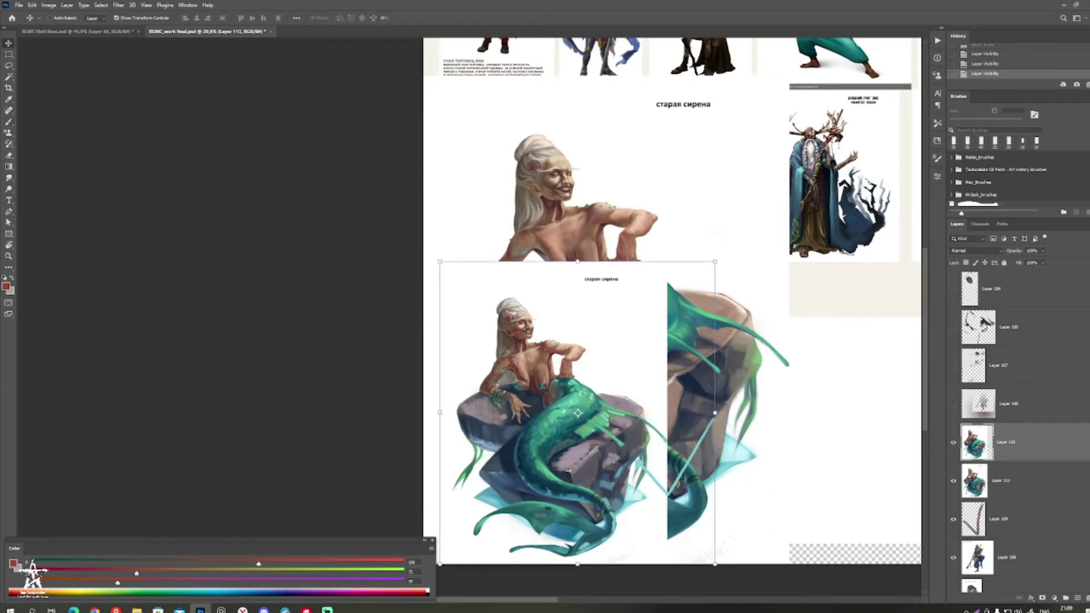
{"action": "left_click", "coordinate": [1001, 481]}
{"action": "left_click_drag", "start_coordinate": [612, 219], "coordinate": [796, 268]}
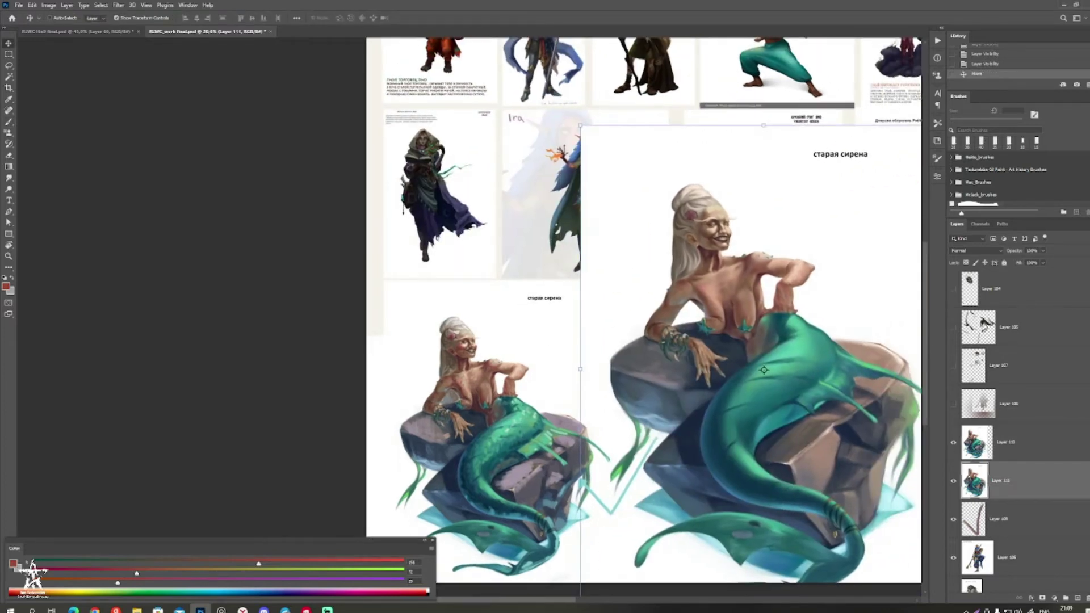
{"action": "left_click_drag", "start_coordinate": [580, 126], "coordinate": [713, 302]}
{"action": "left_click_drag", "start_coordinate": [812, 410], "coordinate": [707, 368]}
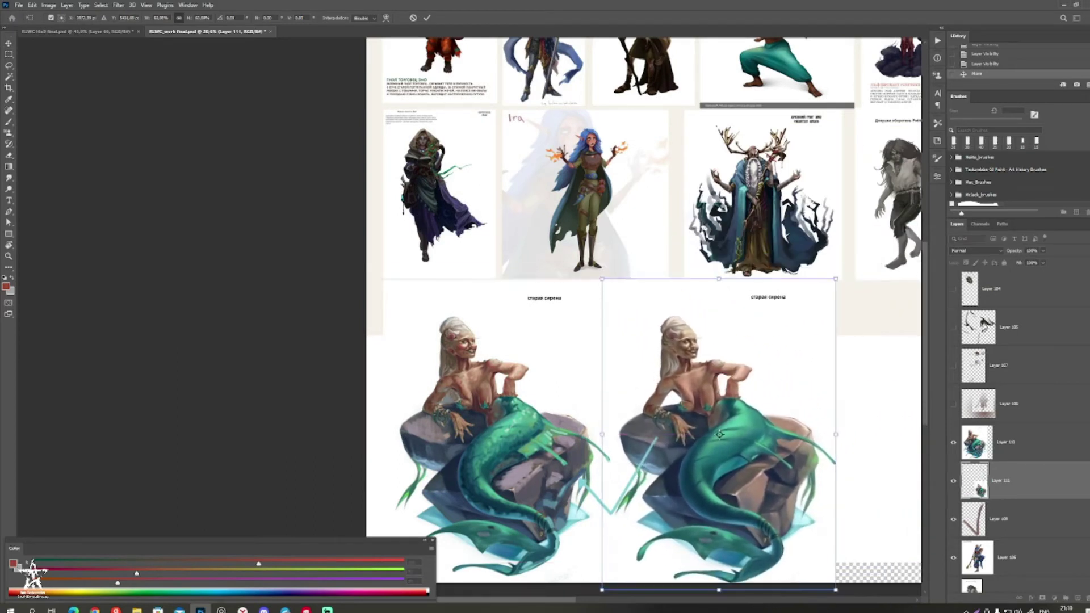
{"action": "key", "text": "Return"}
{"action": "key", "text": "b"}
{"action": "left_click_drag", "start_coordinate": [707, 367], "coordinate": [639, 299]}
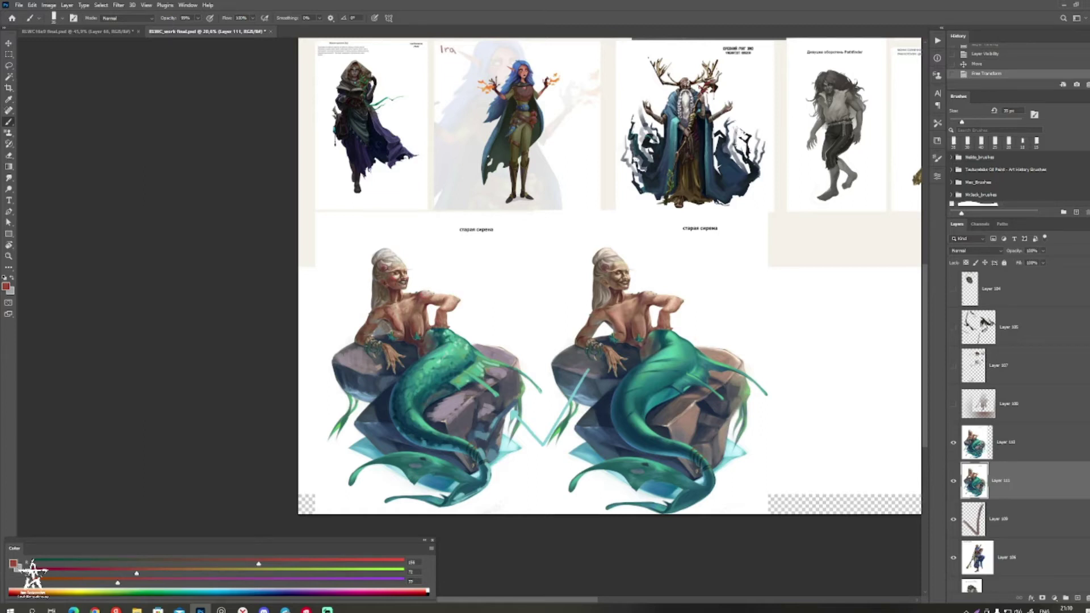
Step: Hide the overpaint layer and move the pasted siren artwork into its place below the second row
{"action": "left_click", "coordinate": [954, 443]}
{"action": "left_click_drag", "start_coordinate": [641, 335], "coordinate": [704, 339]}
{"action": "key", "text": "v"}
{"action": "mouse_move", "coordinate": [777, 442]}
{"action": "left_mouse_down"}
{"action": "mouse_move", "coordinate": [548, 432]}
{"action": "mouse_move", "coordinate": [586, 437]}
{"action": "left_mouse_up"}
{"action": "key", "text": "b"}
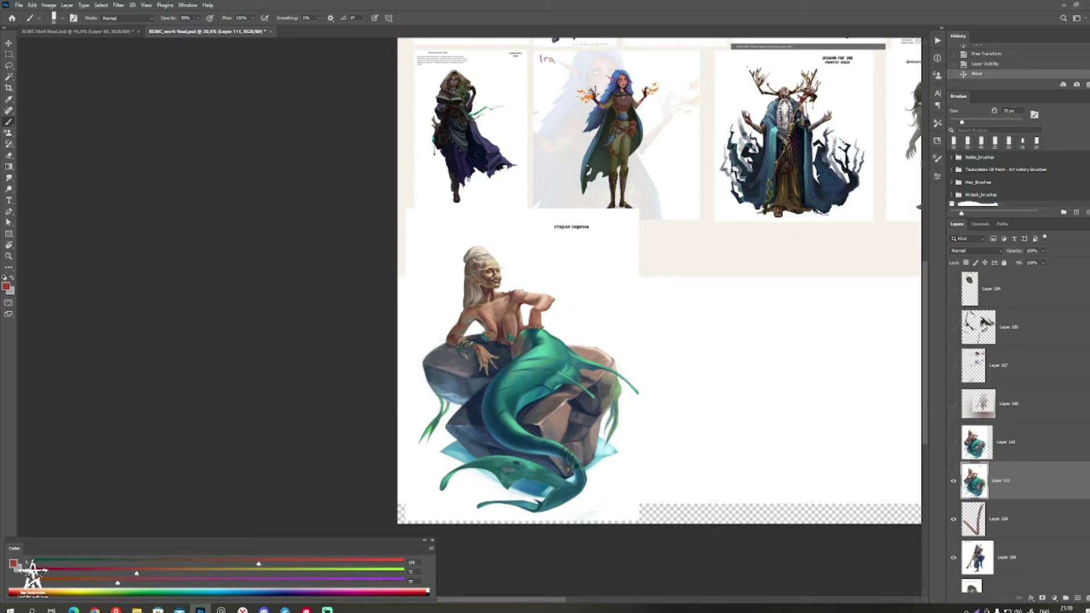
Step: Scale the siren artwork down further and align it with the first column, below the hooded figure in dark robes
{"action": "left_click_drag", "start_coordinate": [625, 341], "coordinate": [683, 336]}
{"action": "key", "text": "v"}
{"action": "left_click_drag", "start_coordinate": [611, 406], "coordinate": [616, 406]}
{"action": "left_click_drag", "start_coordinate": [702, 204], "coordinate": [642, 283]}
{"action": "left_click_drag", "start_coordinate": [625, 335], "coordinate": [627, 244]}
{"action": "left_click_drag", "start_coordinate": [646, 454], "coordinate": [631, 435]}
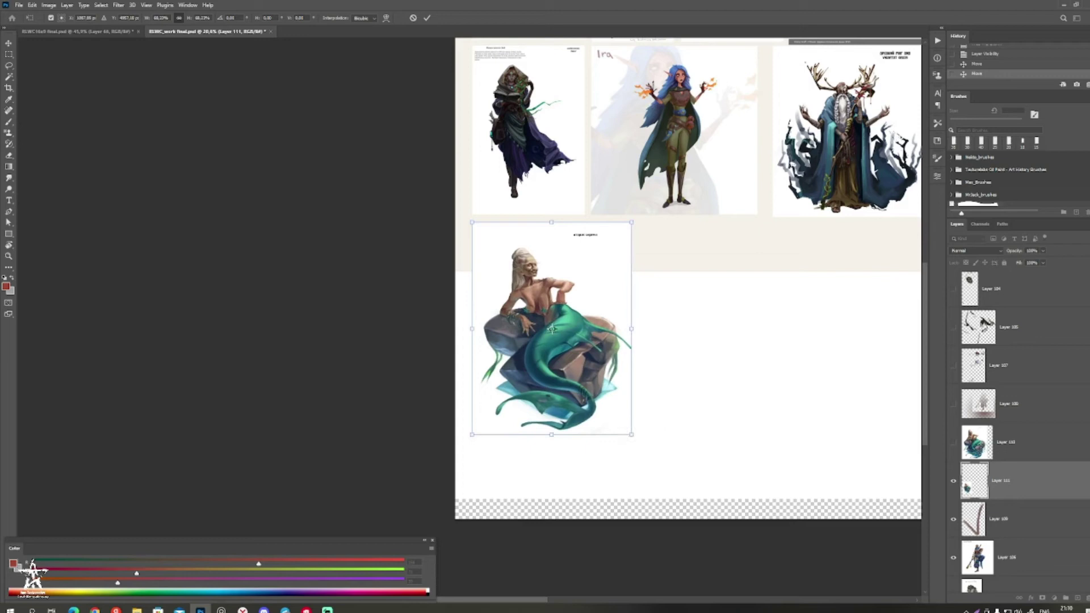
{"action": "key", "text": "Return"}
{"action": "key", "text": "b"}
Step: Stretch the board's beige background layer down to the canvas's lower edge and undo the stray brush mark
{"action": "left_click_drag", "start_coordinate": [681, 375], "coordinate": [382, 422]}
{"action": "left_click_drag", "start_coordinate": [749, 398], "coordinate": [721, 407]}
{"action": "key", "text": "v"}
{"action": "left_click", "coordinate": [704, 339], "text": "ctrl"}
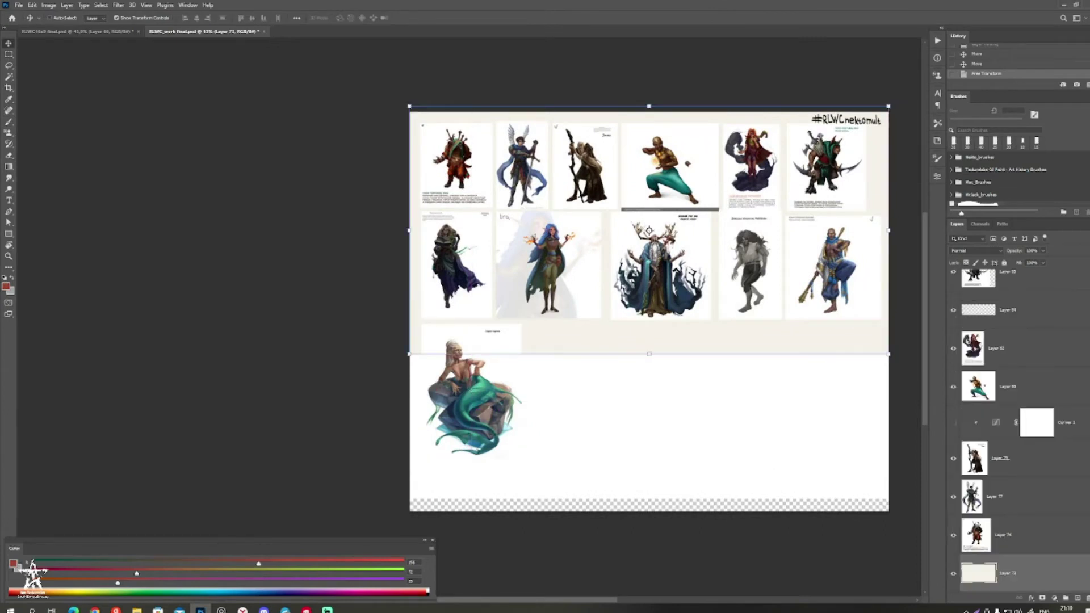
{"action": "left_click_drag", "start_coordinate": [649, 353], "coordinate": [649, 511]}
{"action": "key", "text": "ctrl+z"}
{"action": "key", "text": "ctrl+shift+z"}
{"action": "key", "text": "Return"}
{"action": "key", "text": "b"}
{"action": "scroll", "coordinate": [667, 312], "scroll_direction": "left", "scroll_amount": 2}
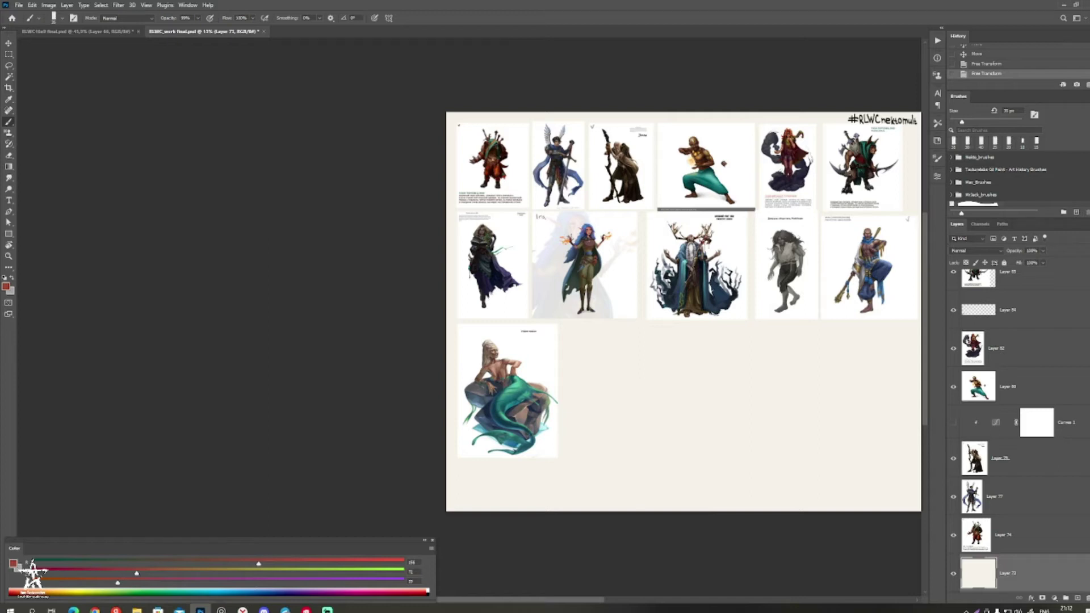
{"action": "left_click", "coordinate": [892, 488]}
{"action": "left_click_drag", "start_coordinate": [892, 488], "coordinate": [793, 484]}
{"action": "key", "text": "ctrl+z"}
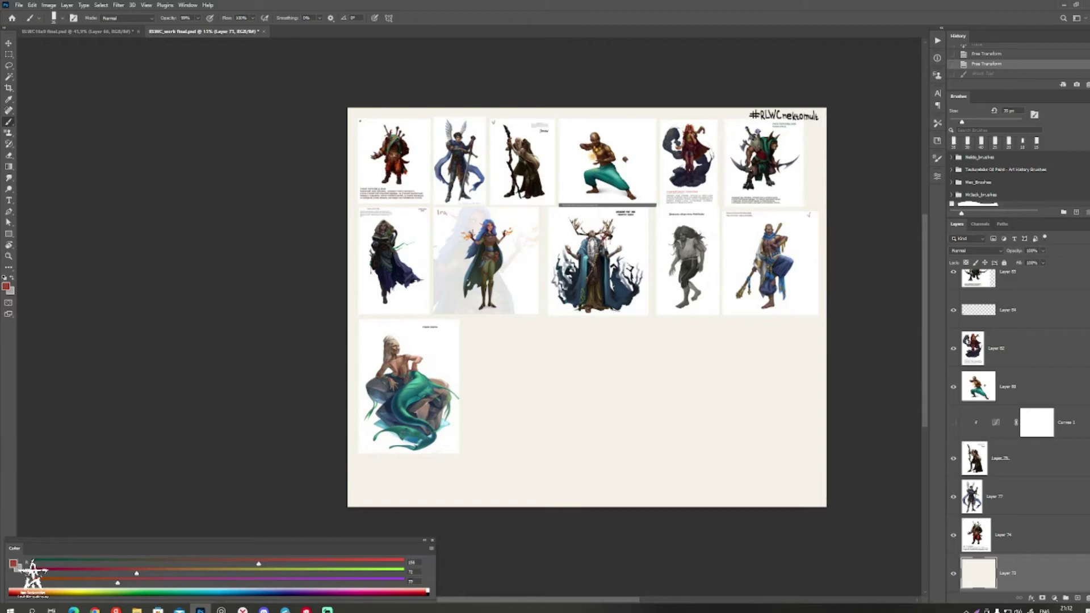
Step: Write BRB in red on a new layer in the empty area beside the siren
{"action": "key", "text": "ctrl+shift+alt+n"}
{"action": "mouse_move", "coordinate": [560, 369]}
{"action": "left_mouse_down"}
{"action": "mouse_move", "coordinate": [563, 401]}
{"action": "mouse_move", "coordinate": [618, 398]}
{"action": "left_mouse_up"}
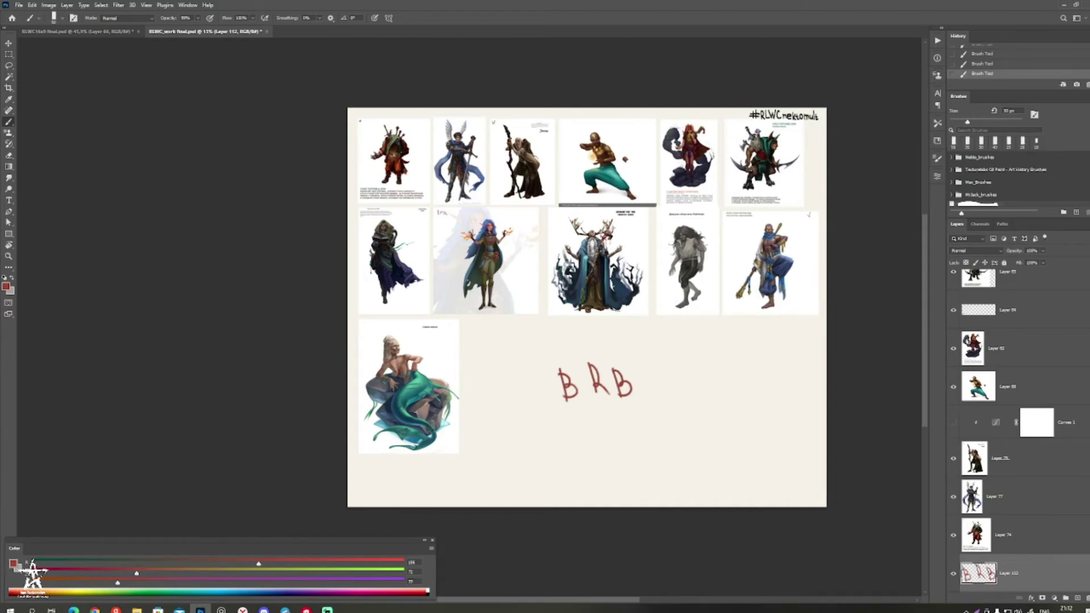
{"action": "key", "text": "alt+Tab"}
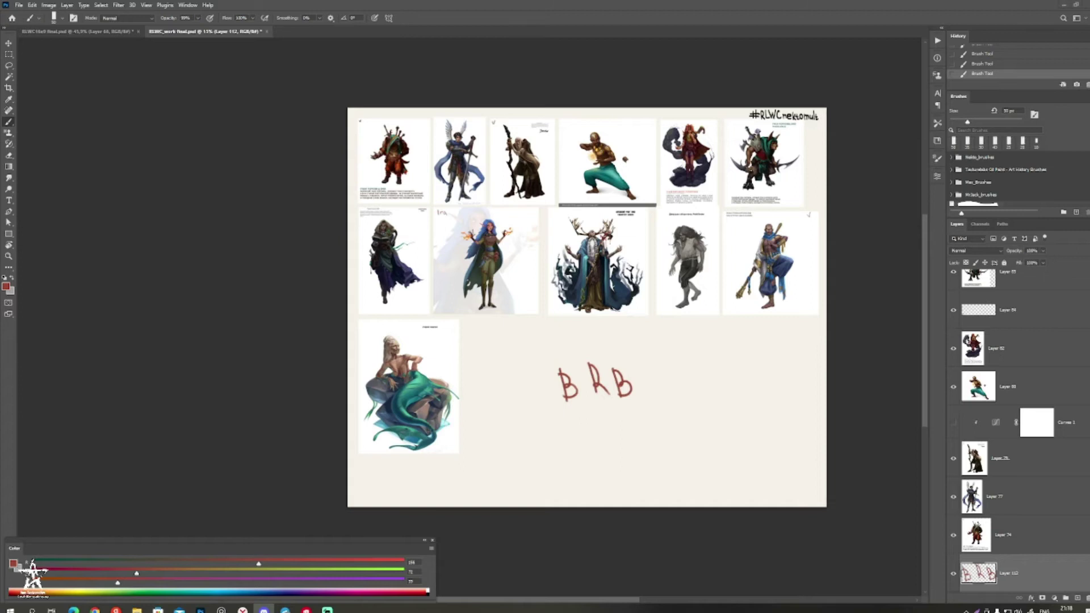
Step: Delete the layer with the handwritten BRB note
{"action": "key", "text": "alt+Tab"}
{"action": "key", "text": "Delete"}
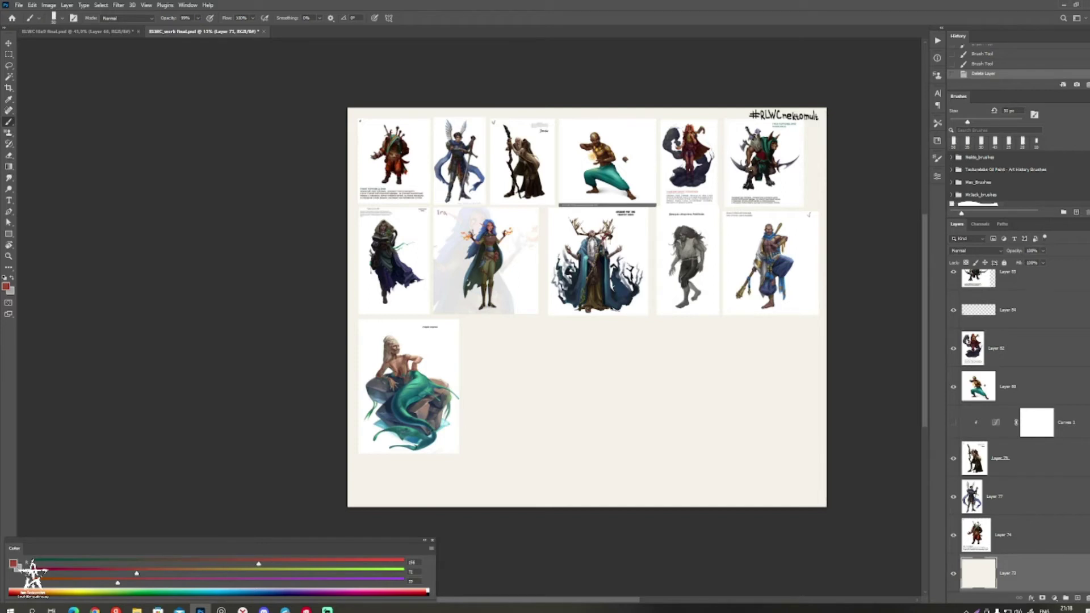
{"action": "left_click_drag", "start_coordinate": [585, 318], "coordinate": [553, 359]}
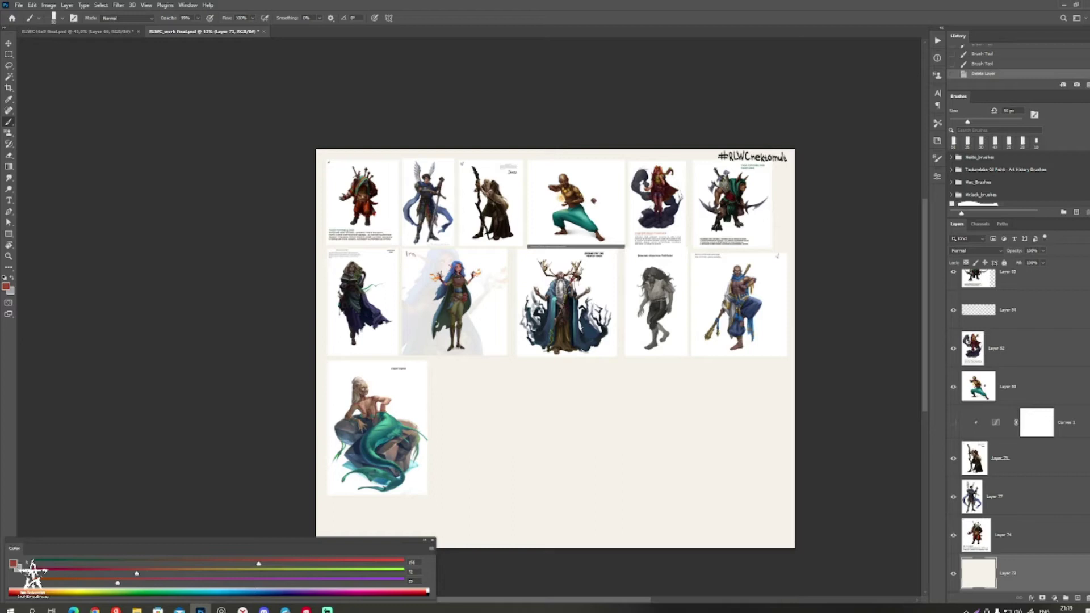
Step: Paste the half-orc cultist artwork onto the board, lower its layer in the stack and place it below the antlered figure
{"action": "key", "text": "alt+Tab"}
{"action": "key", "text": "alt+Tab"}
{"action": "key", "text": "ctrl+v"}
{"action": "left_click_drag", "start_coordinate": [559, 363], "coordinate": [578, 325]}
{"action": "left_click_drag", "start_coordinate": [999, 573], "coordinate": [999, 385]}
{"action": "left_click_drag", "start_coordinate": [599, 360], "coordinate": [629, 431]}
{"action": "key", "text": "v"}
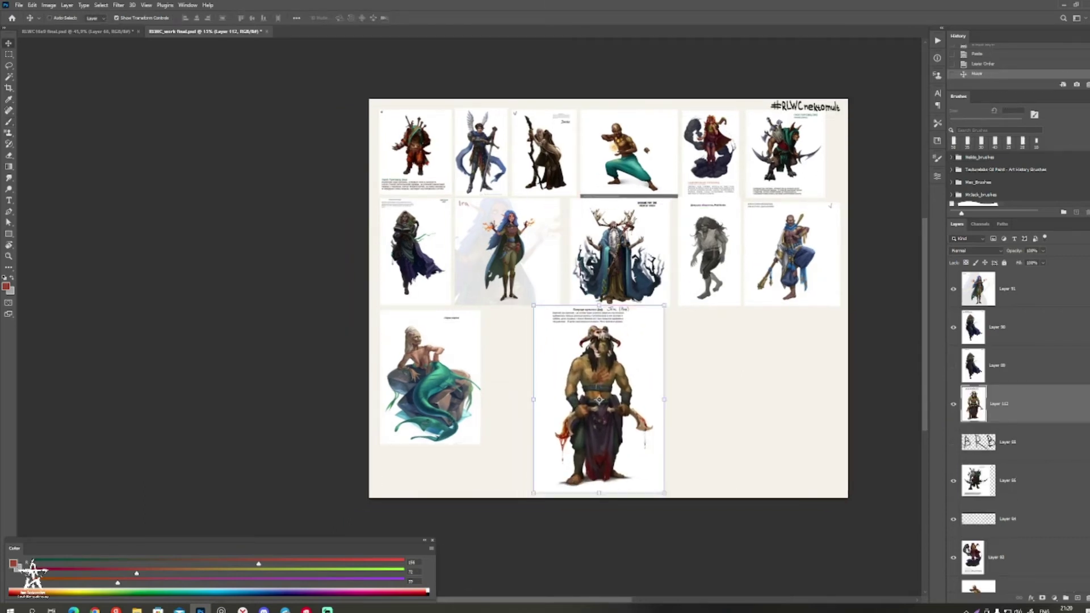
Step: Reorder the half-orc's layer to sit directly above the siren artwork and move the artwork closer to the siren
{"action": "scroll", "coordinate": [1017, 432], "scroll_direction": "up", "scroll_amount": 3}
{"action": "scroll", "coordinate": [1017, 431], "scroll_direction": "up", "scroll_amount": 6}
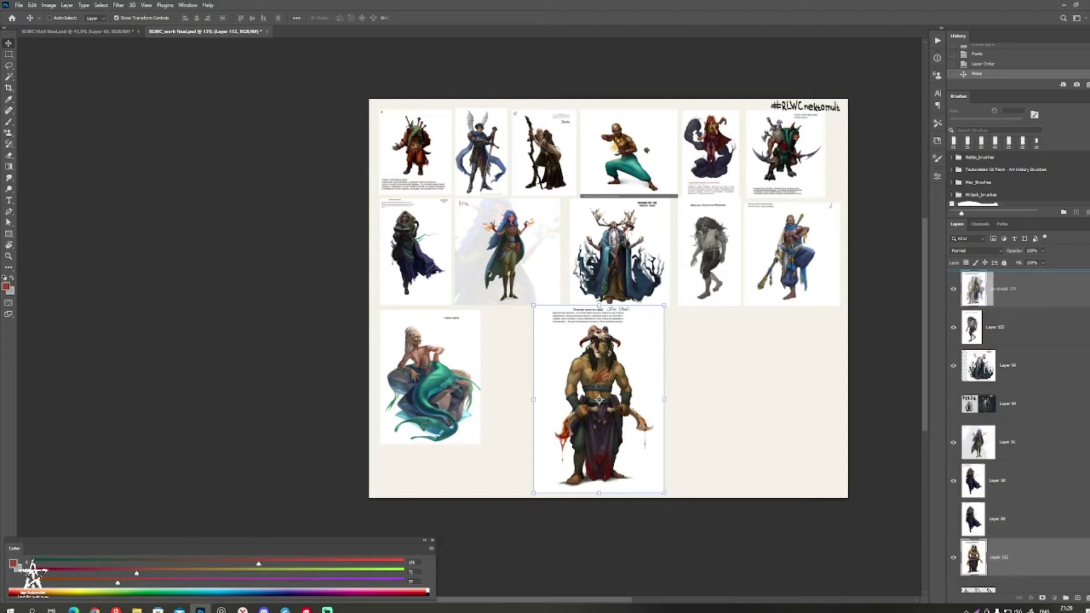
{"action": "left_click_drag", "start_coordinate": [1000, 278], "coordinate": [987, 513]}
{"action": "left_click_drag", "start_coordinate": [670, 363], "coordinate": [744, 359]}
{"action": "mouse_move", "coordinate": [678, 441]}
{"action": "left_mouse_down"}
{"action": "mouse_move", "coordinate": [653, 419]}
{"action": "mouse_move", "coordinate": [662, 403]}
{"action": "mouse_move", "coordinate": [733, 395]}
{"action": "left_mouse_up"}
Step: Sample the dark hair colour and brush it over the half-orc's brow beneath the skull's teeth
{"action": "key", "text": "b"}
{"action": "key", "text": "z"}
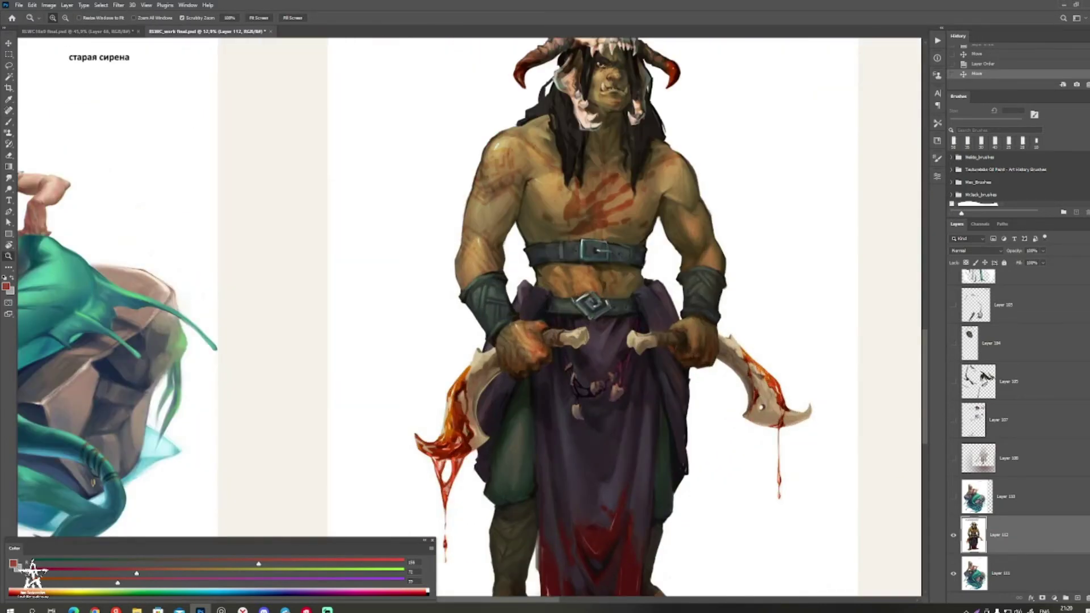
{"action": "left_click_drag", "start_coordinate": [607, 255], "coordinate": [644, 314]}
{"action": "left_click_drag", "start_coordinate": [644, 309], "coordinate": [618, 339]}
{"action": "left_click_drag", "start_coordinate": [617, 339], "coordinate": [588, 341]}
{"action": "left_click_drag", "start_coordinate": [589, 341], "coordinate": [618, 358]}
{"action": "mouse_move", "coordinate": [618, 358]}
{"action": "left_mouse_down"}
{"action": "mouse_move", "coordinate": [602, 356]}
{"action": "mouse_move", "coordinate": [621, 356]}
{"action": "left_mouse_up"}
{"action": "left_click_drag", "start_coordinate": [599, 277], "coordinate": [660, 277]}
{"action": "left_click_drag", "start_coordinate": [590, 247], "coordinate": [633, 247]}
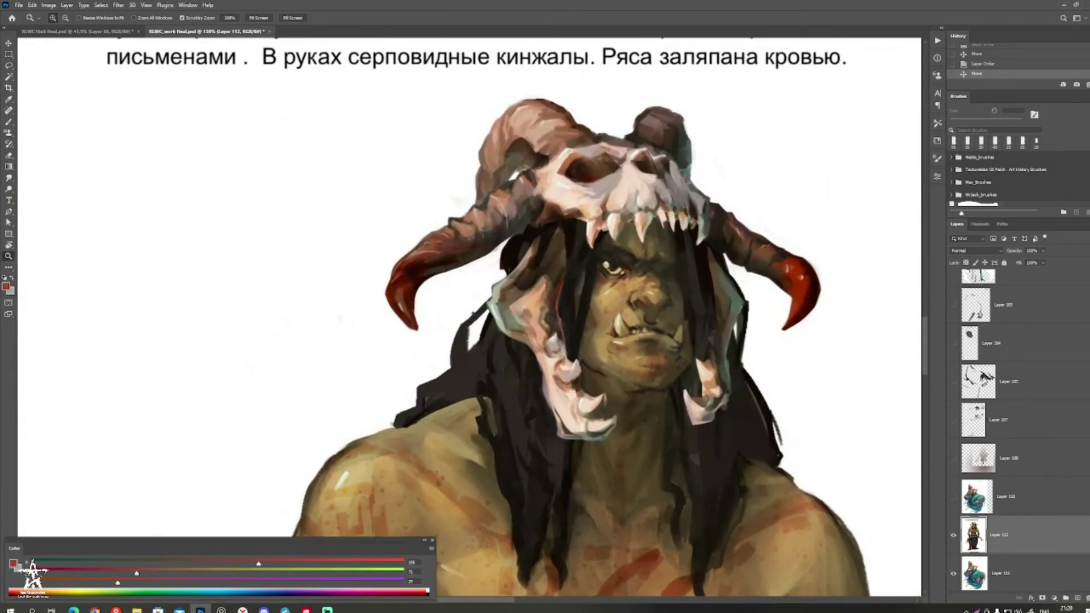
{"action": "key", "text": "b"}
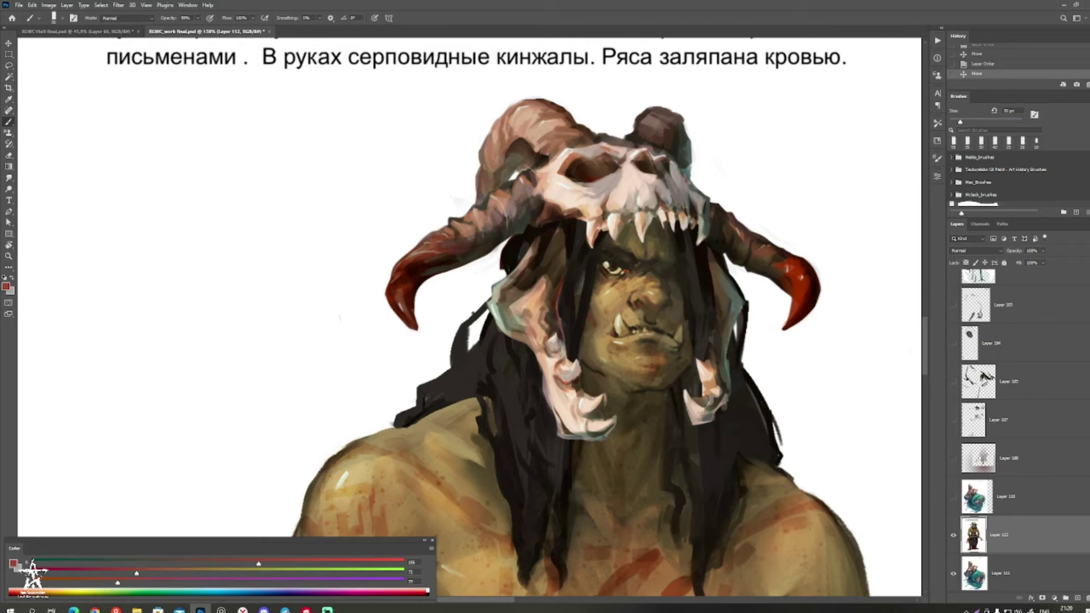
{"action": "left_click", "coordinate": [703, 257], "text": "alt"}
{"action": "key", "text": "bracketleft"}
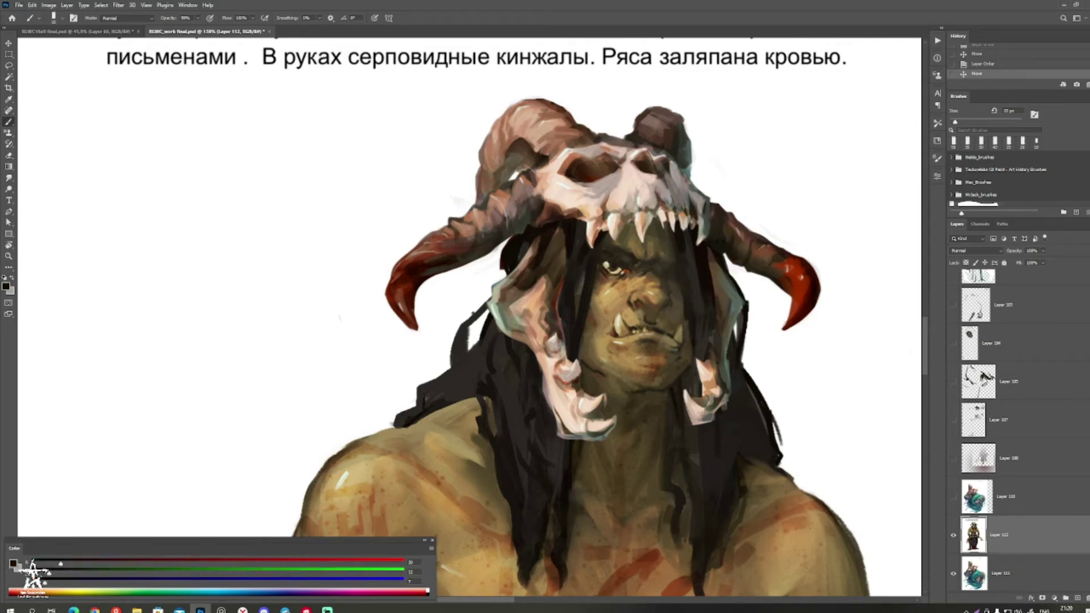
{"action": "key", "text": "bracketright"}
{"action": "mouse_move", "coordinate": [609, 241]}
{"action": "left_mouse_down"}
{"action": "mouse_move", "coordinate": [667, 230]}
{"action": "mouse_move", "coordinate": [674, 241]}
{"action": "mouse_move", "coordinate": [637, 234]}
{"action": "mouse_move", "coordinate": [663, 253]}
{"action": "left_mouse_up"}
Step: Create a new layer above the half-orc artwork and ready the brush for overpainting
{"action": "key", "text": "z"}
{"action": "left_click_drag", "start_coordinate": [652, 313], "coordinate": [574, 314]}
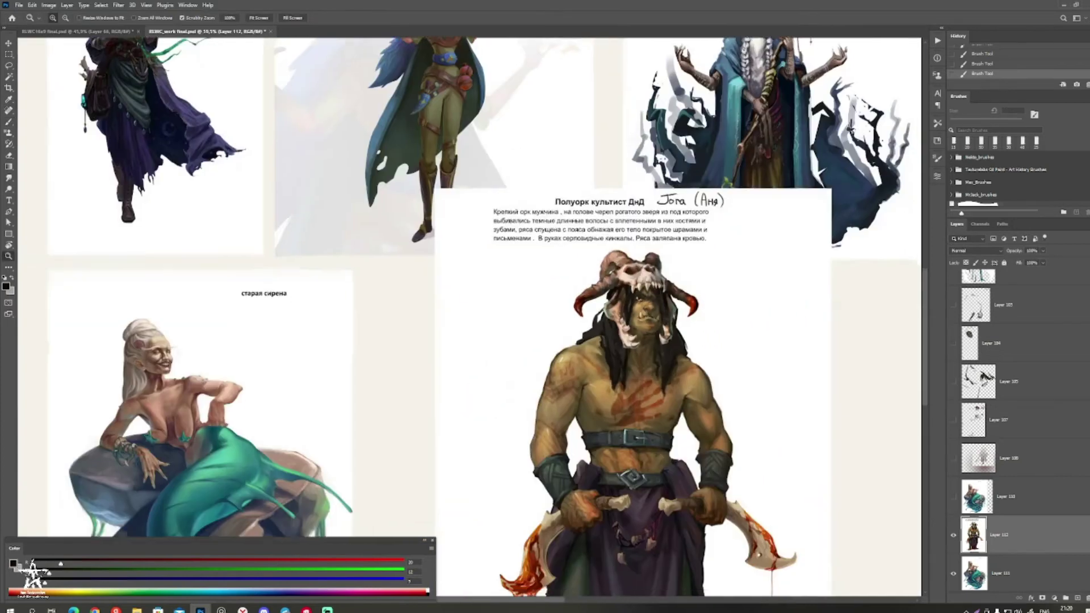
{"action": "left_click_drag", "start_coordinate": [673, 463], "coordinate": [698, 462]}
{"action": "key", "text": "ctrl+alt+shift+n"}
{"action": "left_click_drag", "start_coordinate": [626, 363], "coordinate": [624, 323]}
{"action": "left_click_drag", "start_coordinate": [624, 318], "coordinate": [574, 318]}
{"action": "left_click_drag", "start_coordinate": [571, 359], "coordinate": [569, 326]}
{"action": "mouse_move", "coordinate": [568, 327]}
{"action": "left_mouse_down"}
{"action": "mouse_move", "coordinate": [592, 329]}
{"action": "mouse_move", "coordinate": [567, 331]}
{"action": "left_mouse_up"}
{"action": "key", "text": "b"}
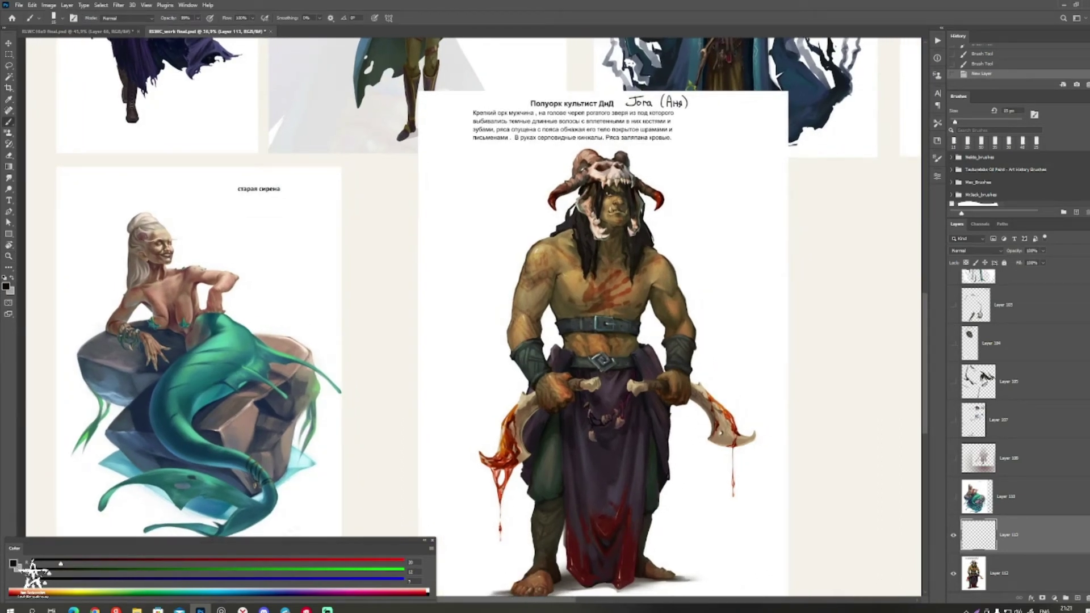
Step: Switch to the Calculator, divide 200 by 11 and close the calculator
{"action": "left_click", "coordinate": [10, 608]}
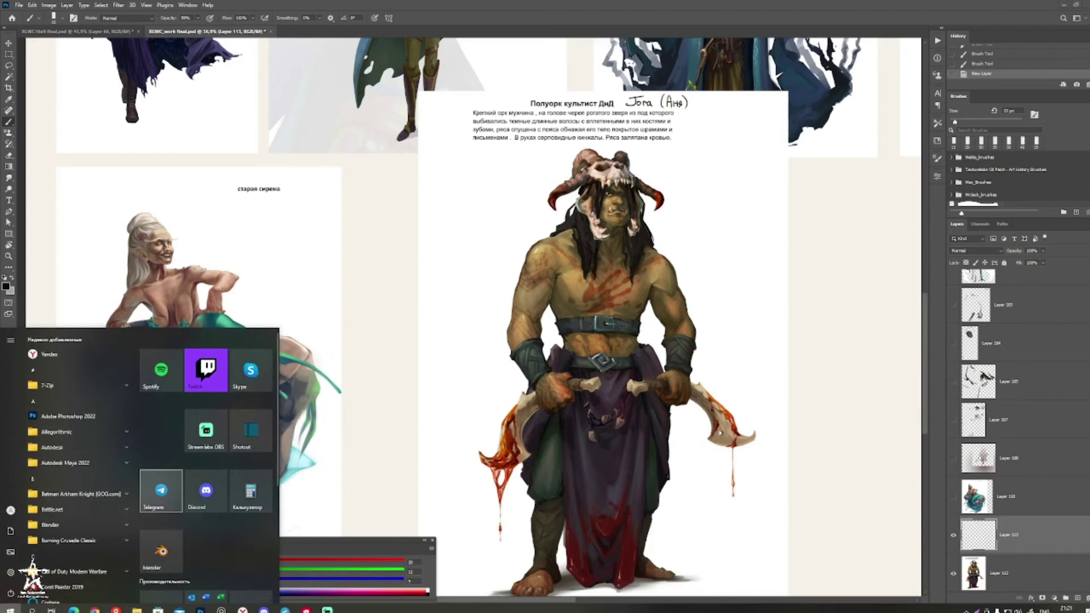
{"action": "left_click", "coordinate": [250, 491]}
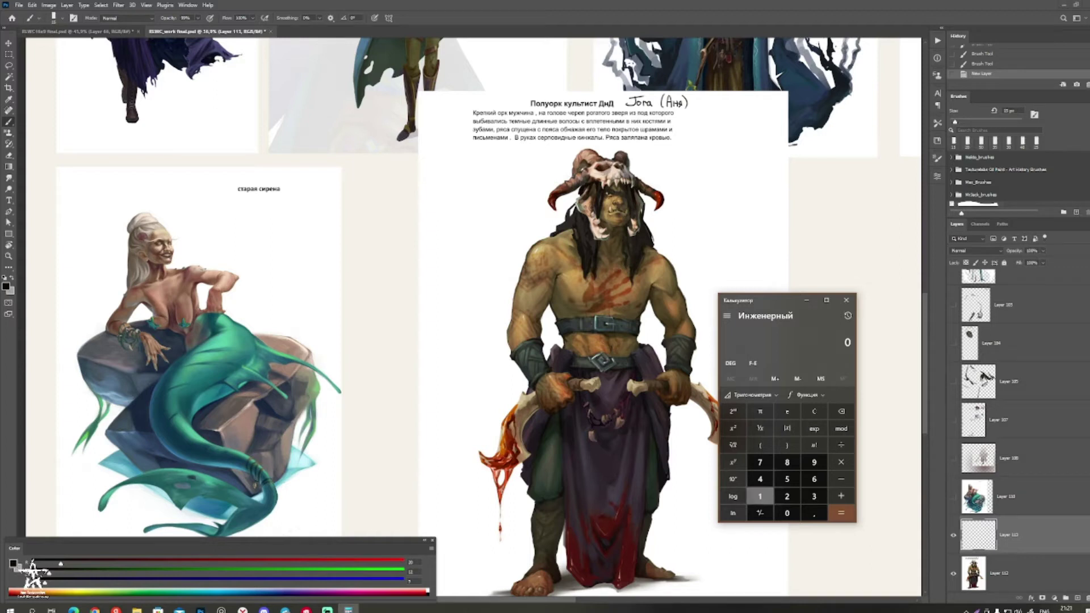
{"action": "left_click", "coordinate": [787, 496]}
{"action": "left_click", "coordinate": [786, 513]}
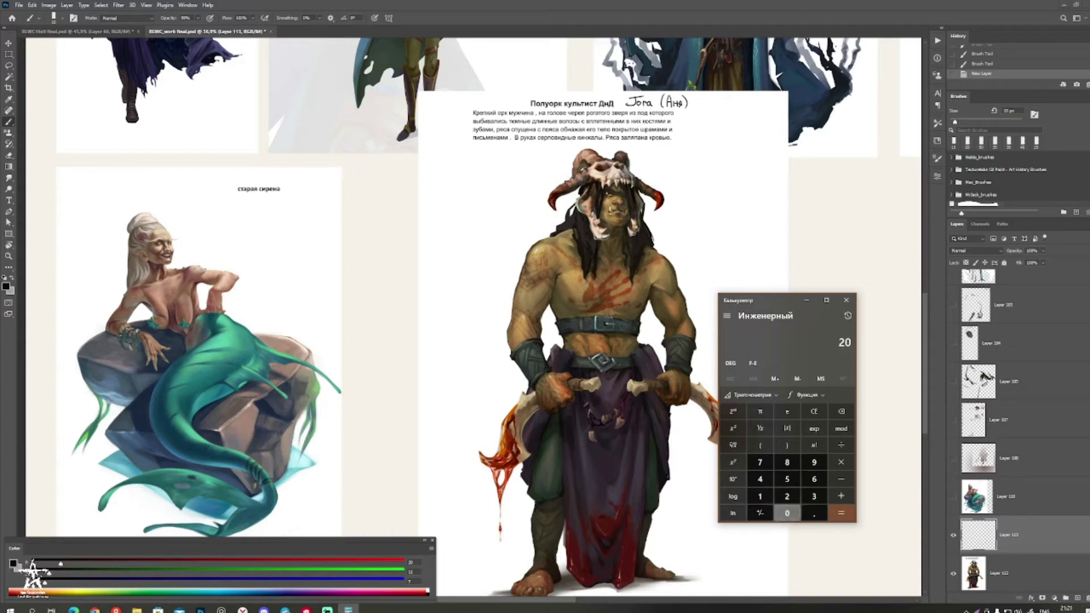
{"action": "left_click", "coordinate": [787, 513]}
{"action": "left_click", "coordinate": [842, 446]}
{"action": "left_click", "coordinate": [760, 496]}
{"action": "left_click", "coordinate": [759, 496]}
{"action": "left_click", "coordinate": [842, 514]}
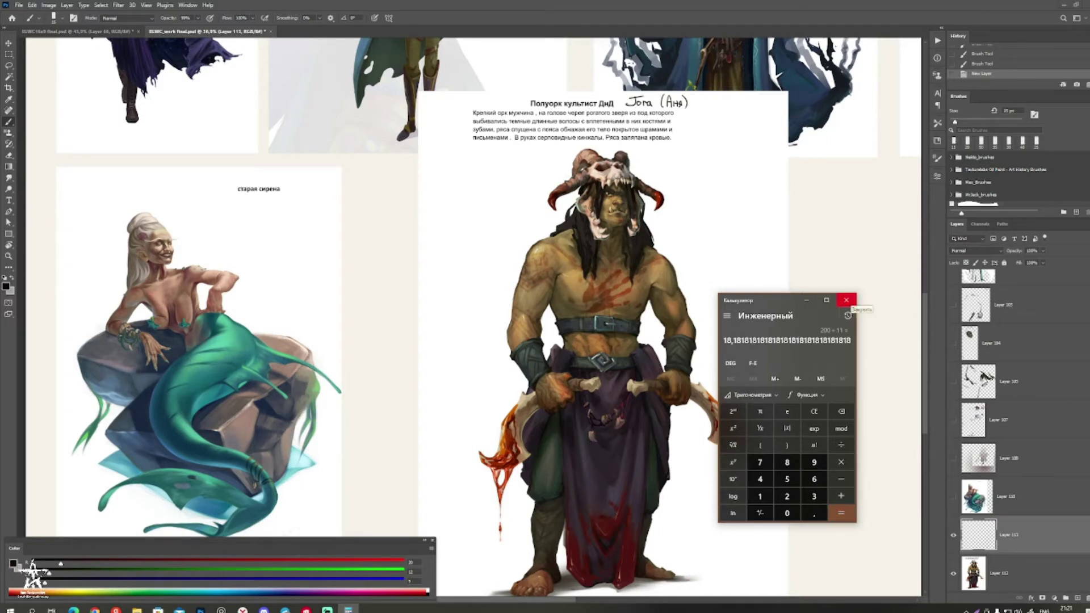
{"action": "left_click", "coordinate": [847, 300]}
Step: Examine the half-orc's full figure from the skull headpiece down to the feet, beside the siren artwork
{"action": "scroll", "coordinate": [846, 300], "scroll_direction": "up", "scroll_amount": 2}
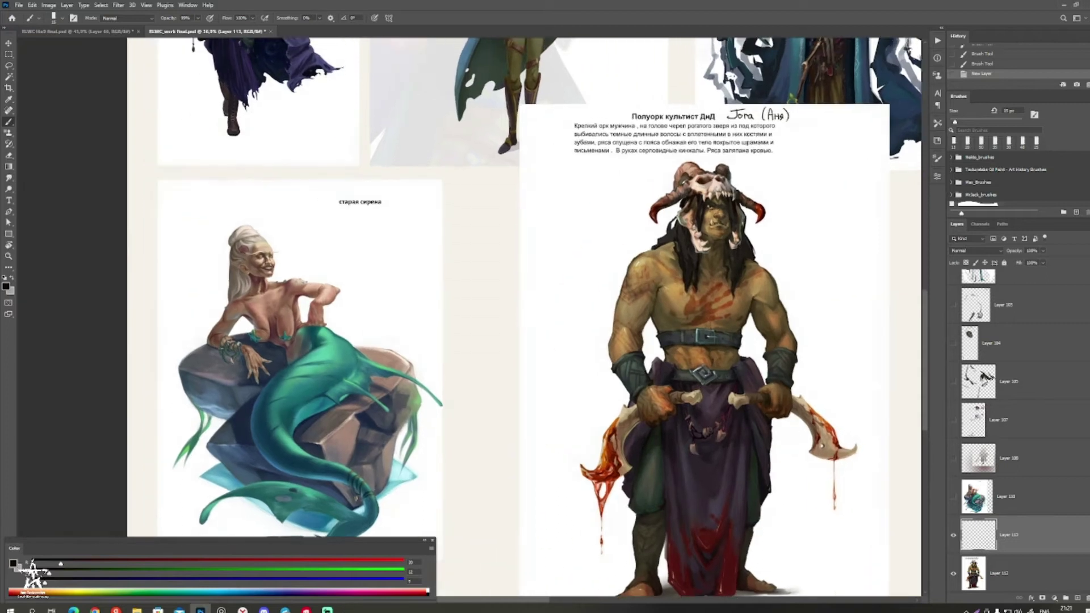
{"action": "left_click_drag", "start_coordinate": [627, 327], "coordinate": [568, 290]}
{"action": "left_click_drag", "start_coordinate": [568, 290], "coordinate": [500, 291]}
{"action": "left_click_drag", "start_coordinate": [588, 445], "coordinate": [675, 444]}
{"action": "mouse_move", "coordinate": [588, 244]}
{"action": "left_mouse_down"}
{"action": "mouse_move", "coordinate": [608, 390]}
{"action": "mouse_move", "coordinate": [591, 419]}
{"action": "mouse_move", "coordinate": [528, 418]}
{"action": "mouse_move", "coordinate": [572, 418]}
{"action": "mouse_move", "coordinate": [513, 404]}
{"action": "left_mouse_up"}
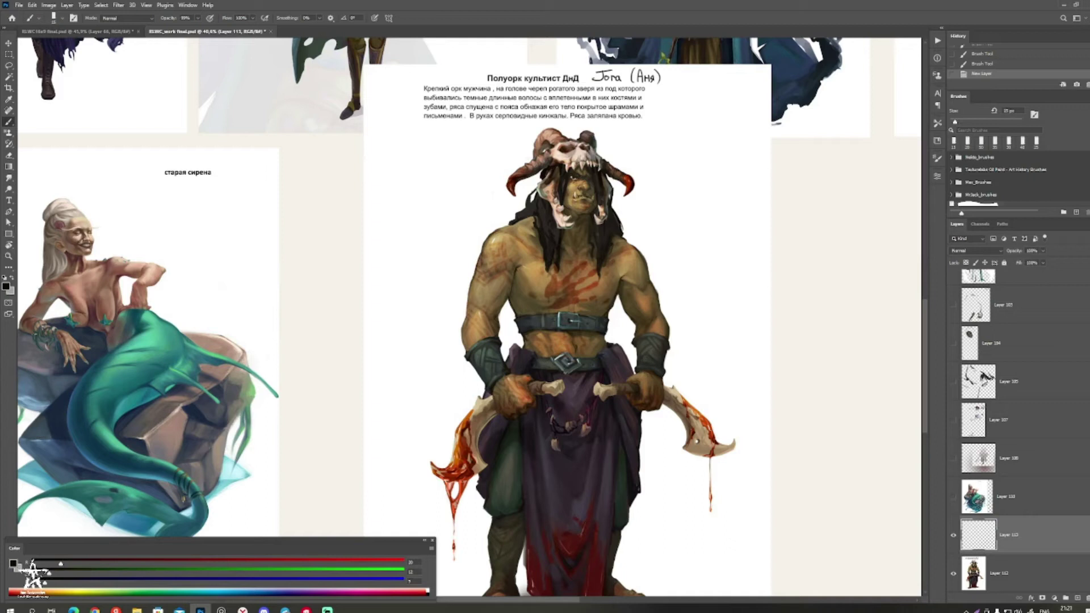
{"action": "left_click_drag", "start_coordinate": [513, 404], "coordinate": [611, 345]}
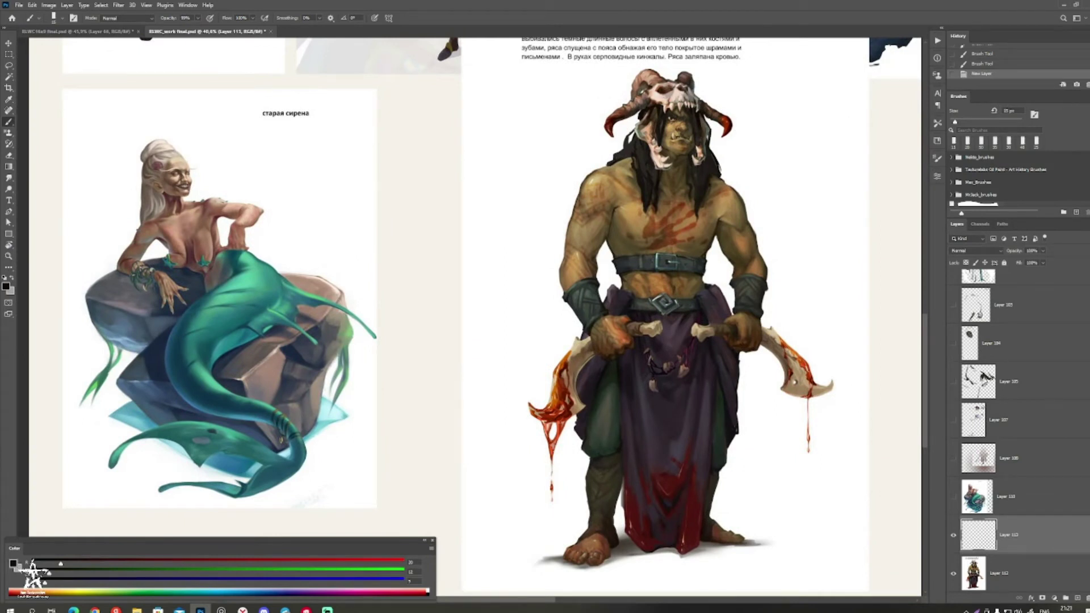
{"action": "left_click_drag", "start_coordinate": [582, 549], "coordinate": [572, 463]}
{"action": "left_click_drag", "start_coordinate": [572, 463], "coordinate": [669, 461]}
{"action": "left_click_drag", "start_coordinate": [645, 395], "coordinate": [603, 395]}
{"action": "left_click_drag", "start_coordinate": [713, 310], "coordinate": [608, 386]}
{"action": "left_click_drag", "start_coordinate": [732, 242], "coordinate": [613, 408]}
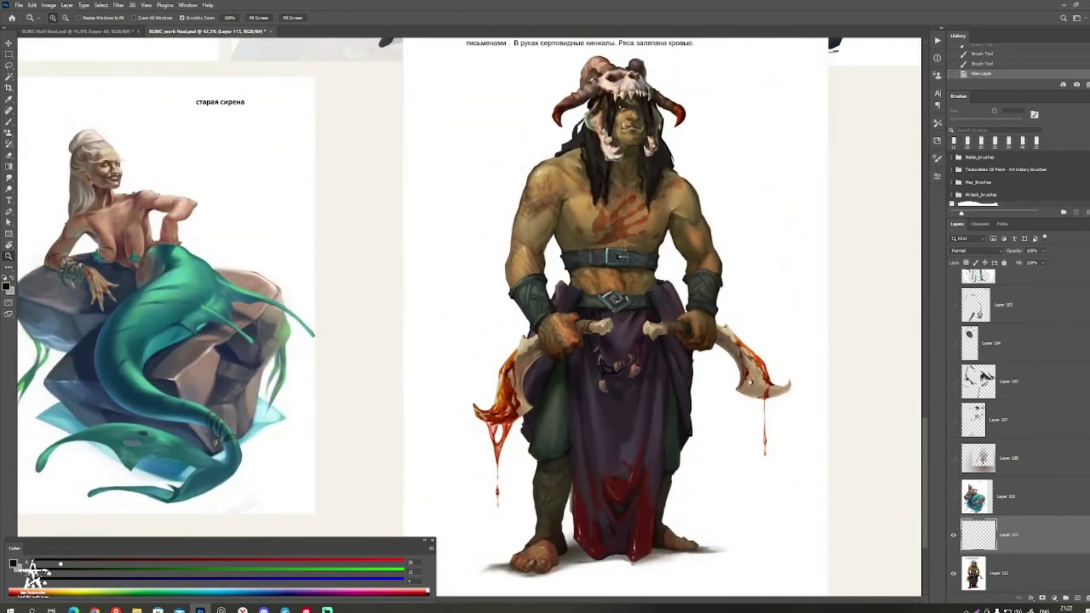
{"action": "key", "text": "b"}
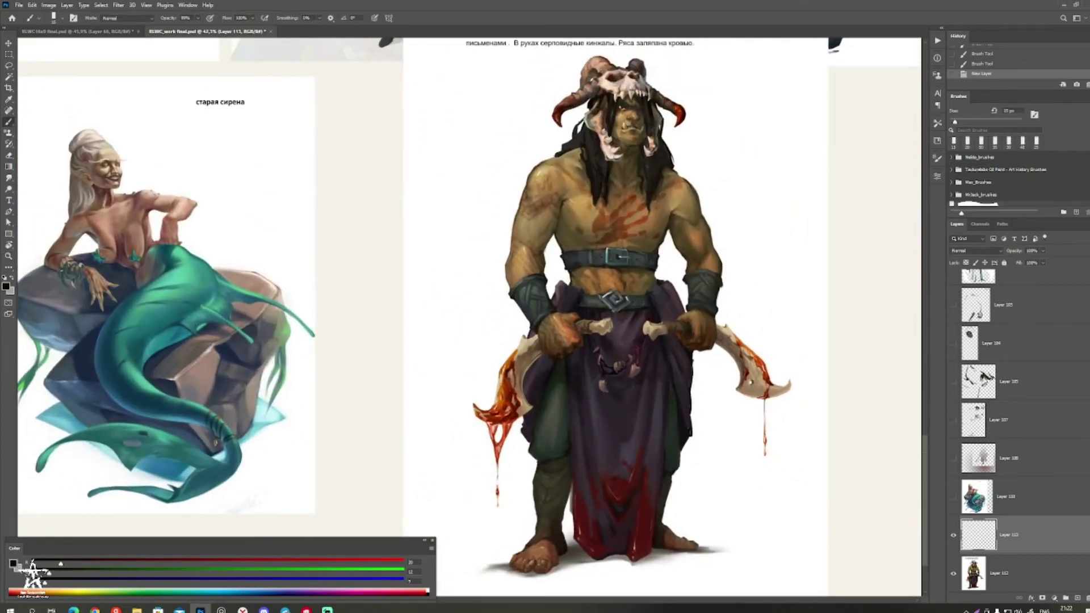
{"action": "left_click", "coordinate": [188, 5]}
{"action": "mouse_move", "coordinate": [227, 12]}
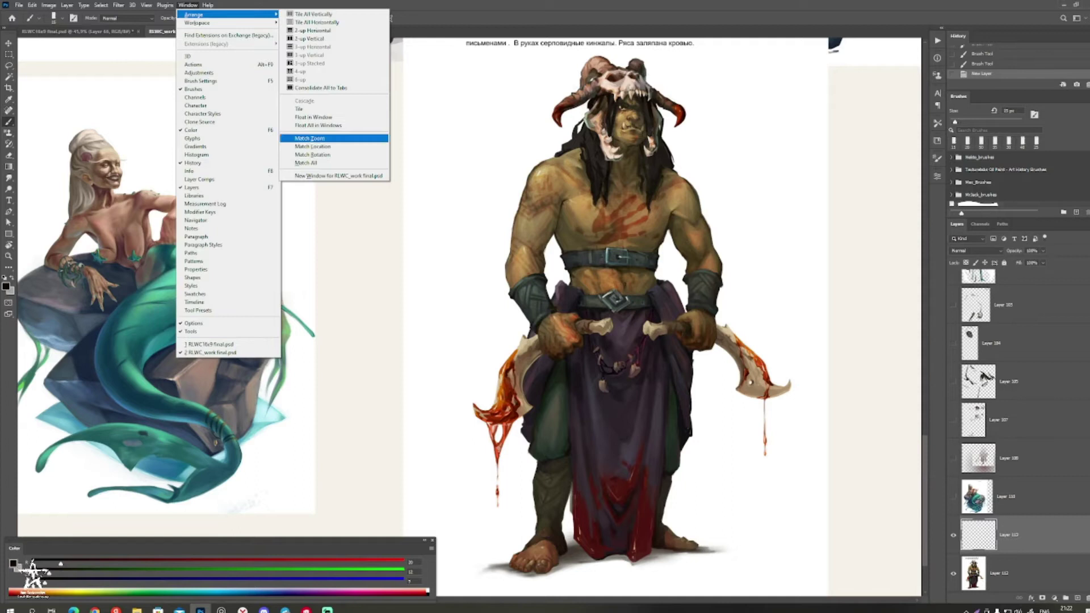
{"action": "left_click", "coordinate": [335, 176]}
{"action": "key", "text": "ctrl+w"}
Step: Sample dark skin tones and paint shadow on the half-orc's neck beneath the jaw
{"action": "left_click_drag", "start_coordinate": [485, 373], "coordinate": [636, 340]}
{"action": "mouse_move", "coordinate": [427, 388]}
{"action": "left_mouse_down"}
{"action": "mouse_move", "coordinate": [620, 343]}
{"action": "mouse_move", "coordinate": [675, 342]}
{"action": "mouse_move", "coordinate": [691, 321]}
{"action": "left_mouse_up"}
{"action": "mouse_move", "coordinate": [594, 267]}
{"action": "left_mouse_down"}
{"action": "mouse_move", "coordinate": [614, 289]}
{"action": "mouse_move", "coordinate": [559, 289]}
{"action": "mouse_move", "coordinate": [590, 318]}
{"action": "mouse_move", "coordinate": [592, 341]}
{"action": "mouse_move", "coordinate": [569, 349]}
{"action": "left_mouse_up"}
{"action": "key", "text": "bracketright"}
{"action": "left_click", "coordinate": [563, 345], "text": "alt"}
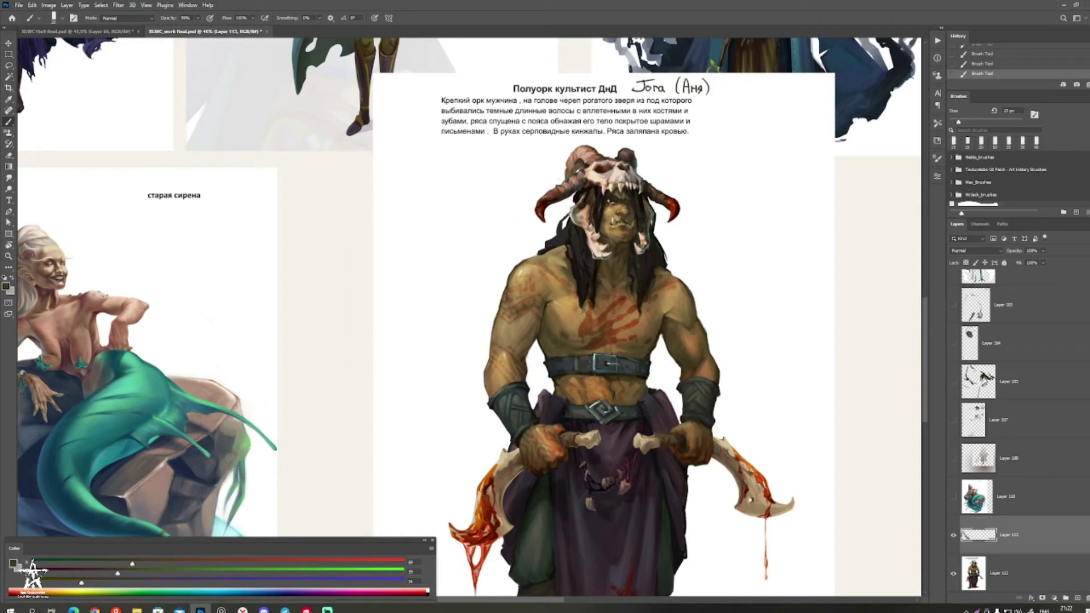
{"action": "left_click_drag", "start_coordinate": [608, 363], "coordinate": [556, 370]}
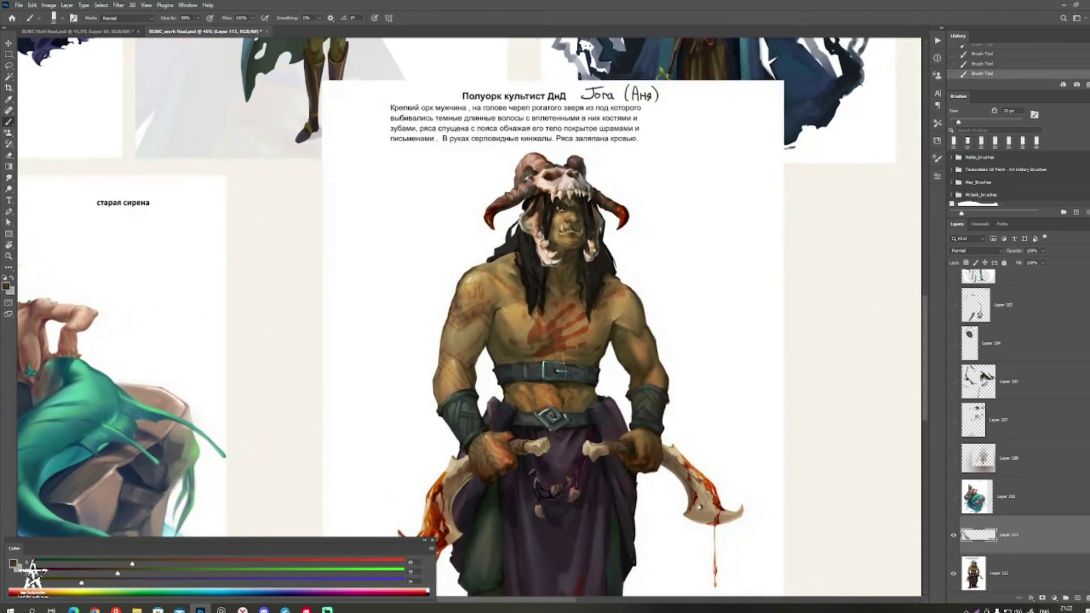
{"action": "key", "text": "bracketleft"}
{"action": "key", "text": "bracketleft"}
{"action": "left_click", "coordinate": [571, 257], "text": "alt"}
{"action": "left_click", "coordinate": [571, 257], "text": "alt"}
{"action": "key", "text": "bracketright"}
{"action": "left_click_drag", "start_coordinate": [571, 257], "coordinate": [564, 269]}
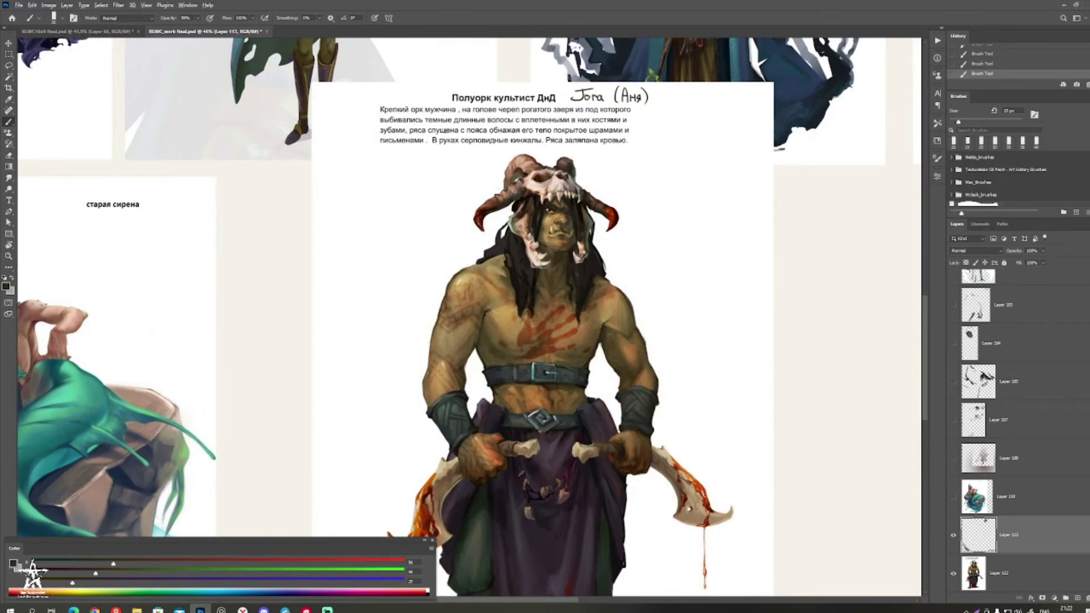
Step: Add a new layer above the shadow strokes and set its blending mode to Hard Light
{"action": "left_click", "coordinate": [1078, 598]}
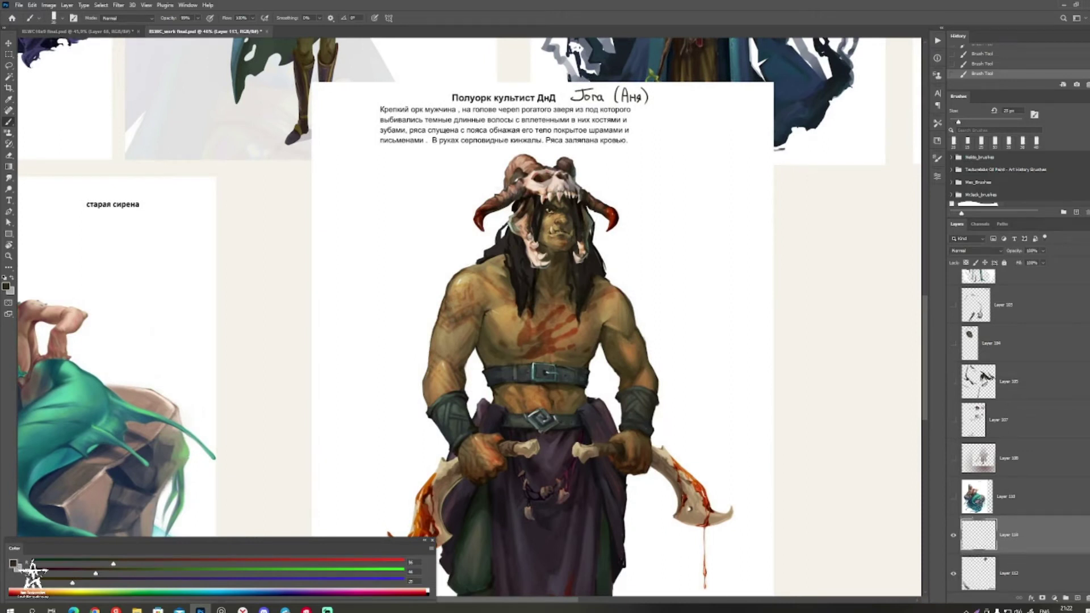
{"action": "left_click", "coordinate": [984, 251]}
{"action": "left_click", "coordinate": [969, 368]}
Step: Choose a saturated orange-brown based on the half-orc's skin and brush warm tones over the figure on the Hard Light layer
{"action": "left_click", "coordinate": [560, 258], "text": "alt"}
{"action": "left_click", "coordinate": [499, 332], "text": "alt"}
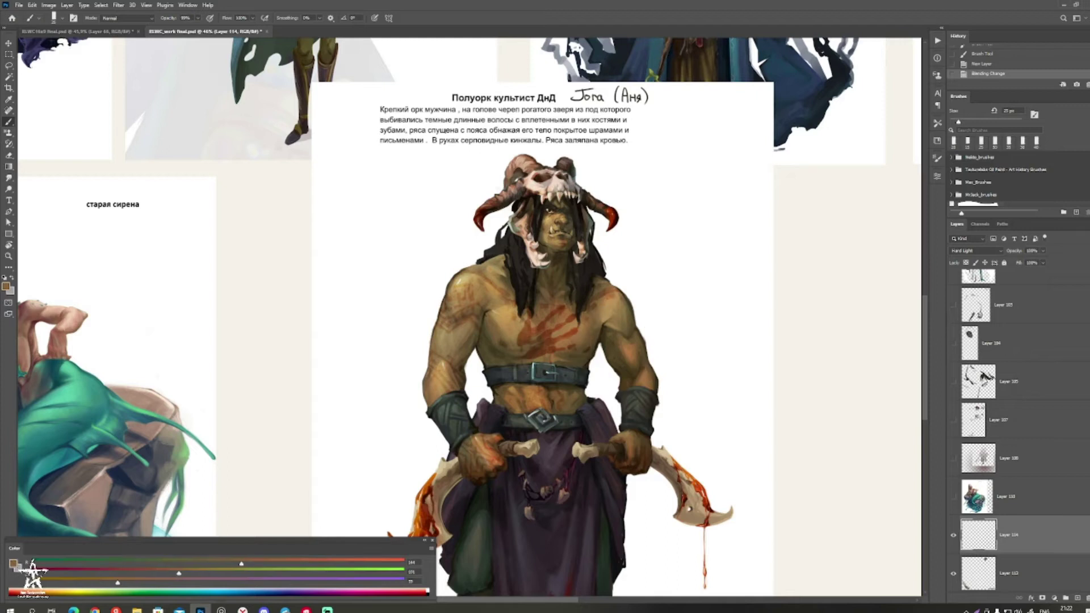
{"action": "left_click", "coordinate": [6, 287]}
{"action": "type", "text": "9c6733"}
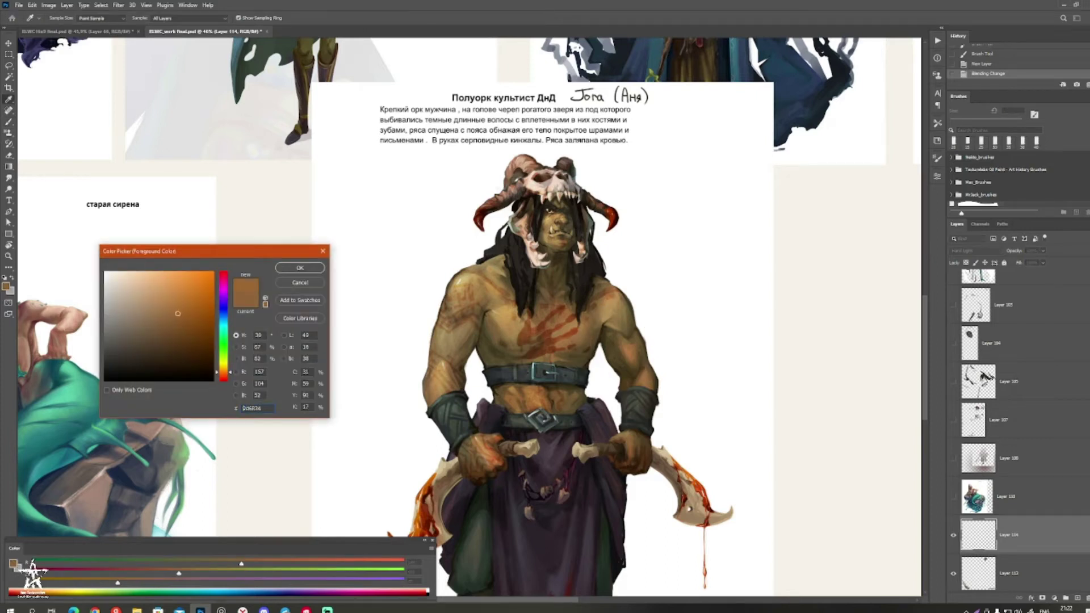
{"action": "key", "text": "Return"}
{"action": "key", "text": "b"}
{"action": "key", "text": "bracketright"}
{"action": "left_click_drag", "start_coordinate": [655, 461], "coordinate": [684, 512]}
{"action": "left_click_drag", "start_coordinate": [659, 457], "coordinate": [700, 520]}
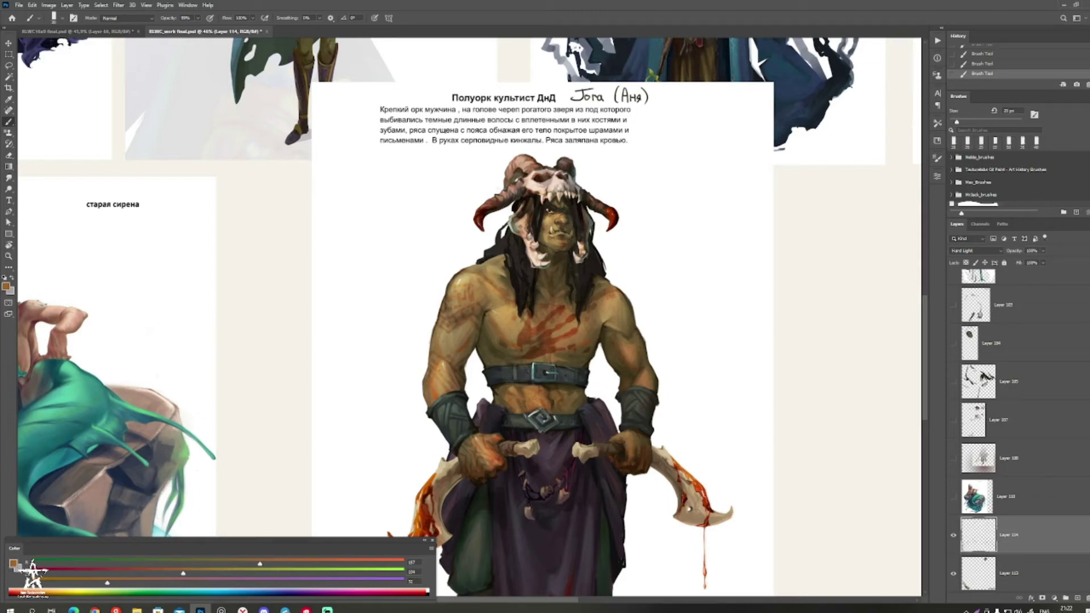
{"action": "left_click_drag", "start_coordinate": [690, 509], "coordinate": [674, 512]}
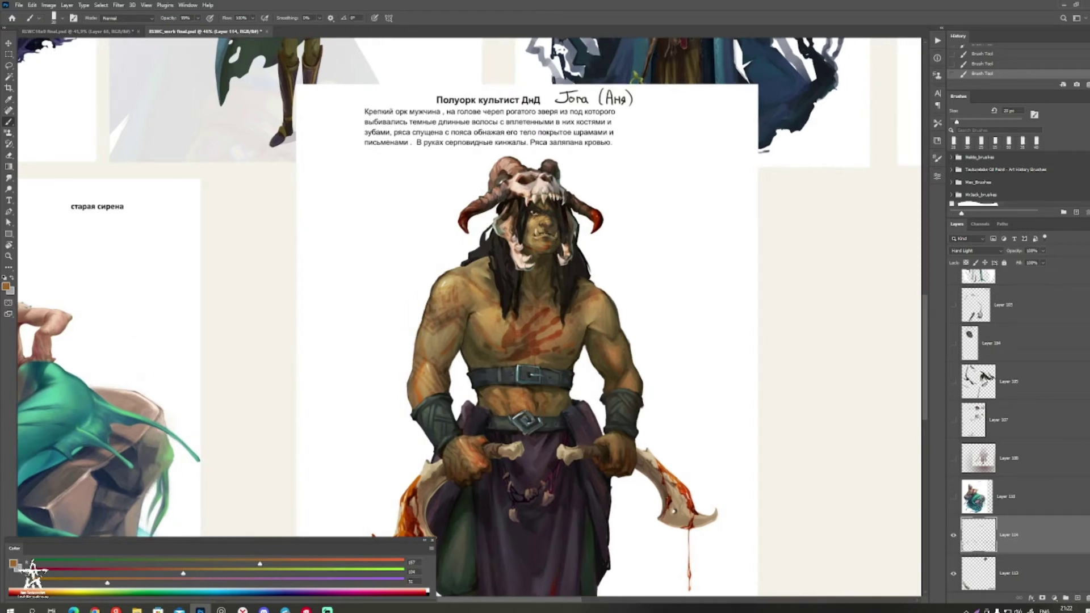
{"action": "left_click_drag", "start_coordinate": [674, 511], "coordinate": [704, 499]}
Step: On another new layer, sample the half-orc's skin tones and repaint the chest muscles beside the red handprint
{"action": "key", "text": "ctrl+shift+alt+n"}
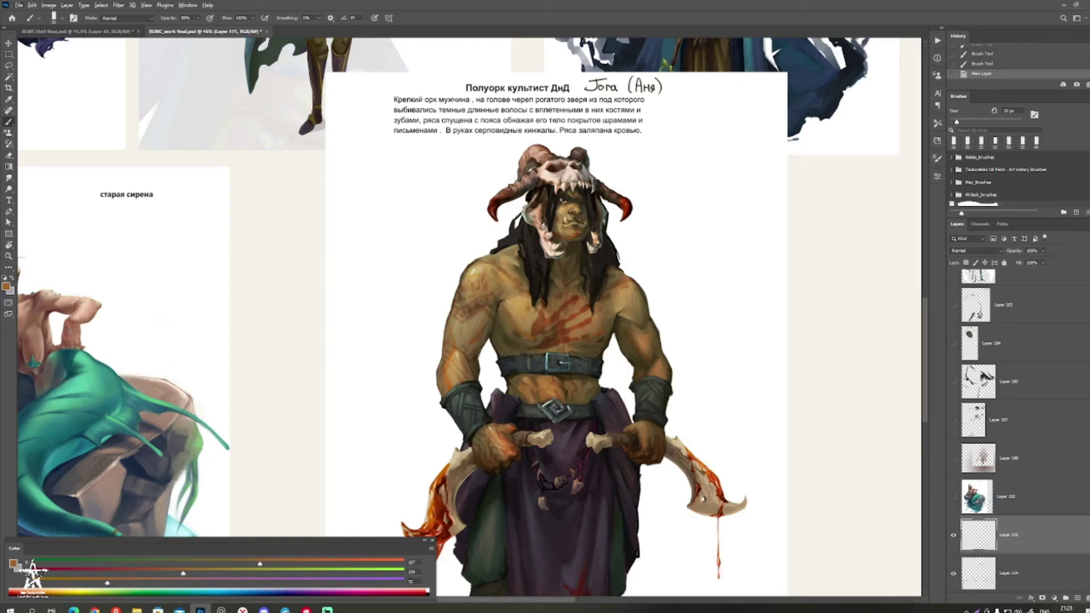
{"action": "left_click", "coordinate": [515, 306], "text": "alt"}
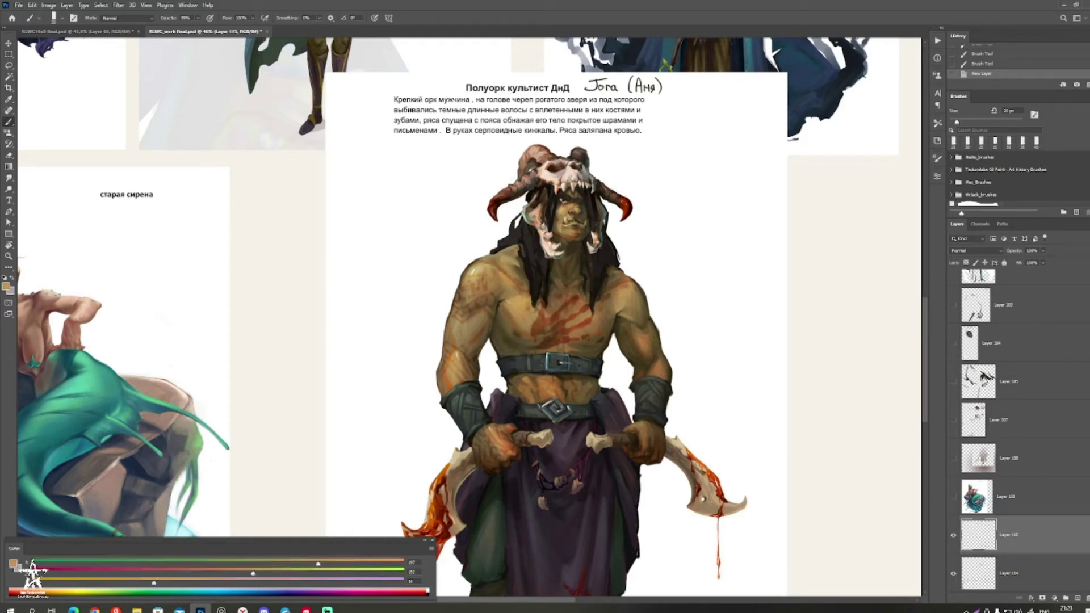
{"action": "mouse_move", "coordinate": [506, 307]}
{"action": "left_mouse_down"}
{"action": "mouse_move", "coordinate": [516, 329]}
{"action": "mouse_move", "coordinate": [501, 316]}
{"action": "mouse_move", "coordinate": [507, 341]}
{"action": "mouse_move", "coordinate": [482, 341]}
{"action": "mouse_move", "coordinate": [466, 359]}
{"action": "left_mouse_up"}
{"action": "left_click", "coordinate": [498, 308], "text": "alt"}
{"action": "left_click", "coordinate": [517, 311], "text": "alt"}
{"action": "key", "text": "bracketright"}
{"action": "left_click", "coordinate": [502, 325], "text": "alt"}
{"action": "left_click", "coordinate": [500, 336], "text": "alt"}
{"action": "left_click", "coordinate": [498, 306], "text": "alt"}
{"action": "left_click", "coordinate": [498, 307], "text": "alt"}
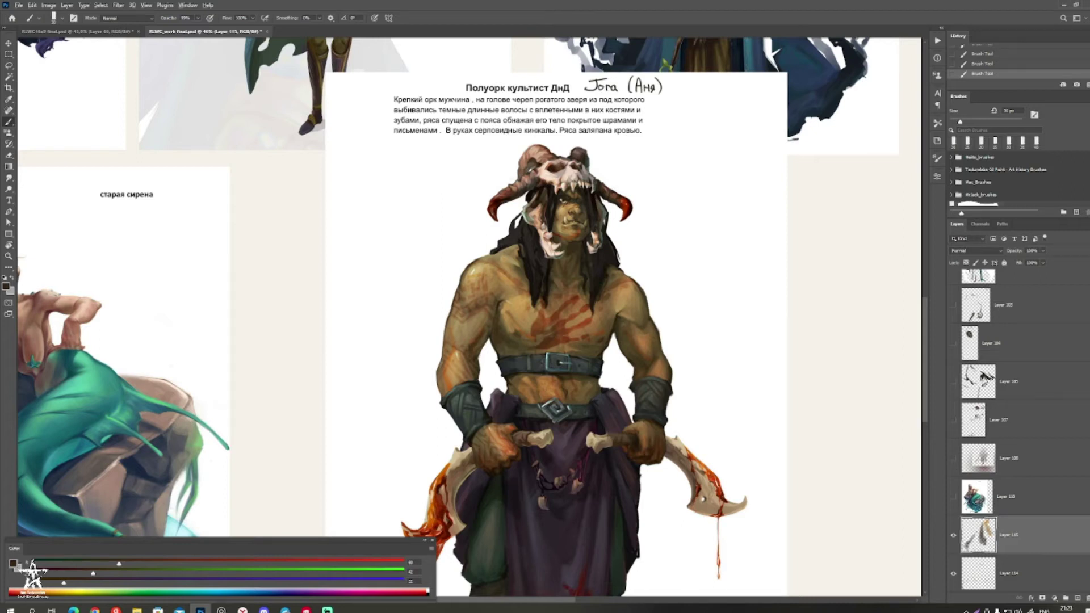
Step: Sample nearby skin tones and refine the half-orc's upper arm and torso with brush strokes
{"action": "left_click", "coordinate": [469, 323], "text": "alt"}
{"action": "mouse_move", "coordinate": [471, 321]}
{"action": "left_mouse_down"}
{"action": "mouse_move", "coordinate": [465, 334]}
{"action": "mouse_move", "coordinate": [471, 313]}
{"action": "left_mouse_up"}
{"action": "left_click", "coordinate": [475, 319], "text": "alt"}
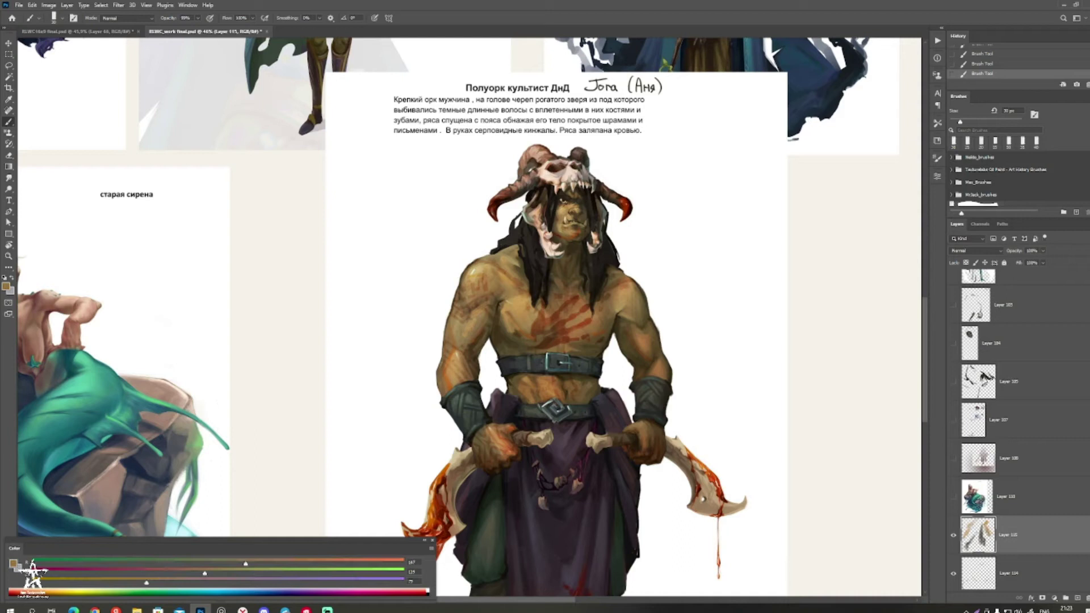
{"action": "left_click", "coordinate": [456, 330], "text": "alt"}
{"action": "left_click_drag", "start_coordinate": [488, 219], "coordinate": [379, 245]}
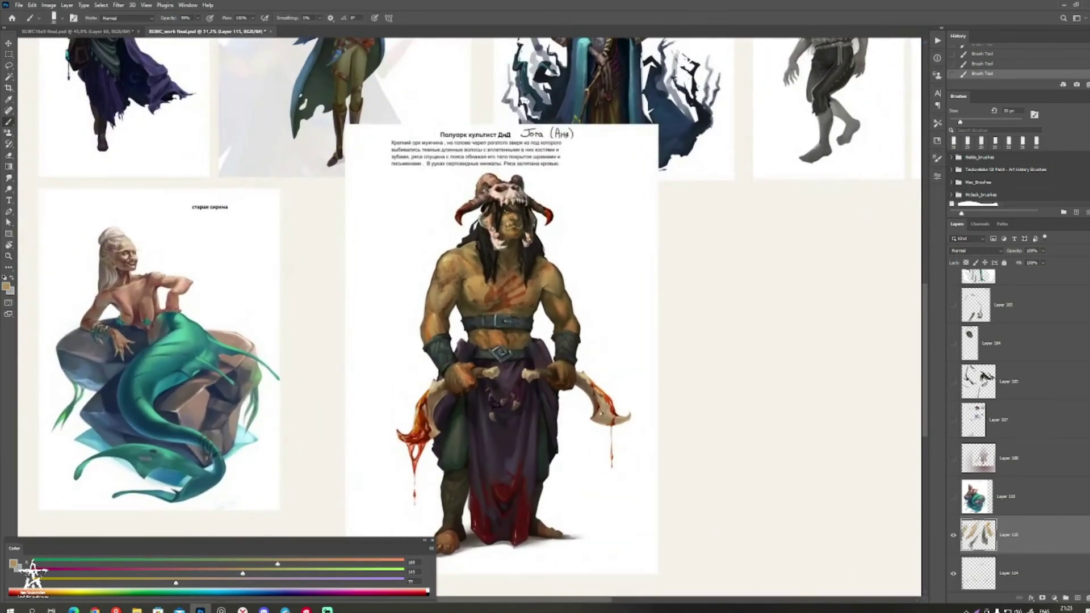
{"action": "left_click", "coordinate": [526, 299], "text": "alt"}
{"action": "mouse_move", "coordinate": [528, 299]}
{"action": "left_mouse_down"}
{"action": "mouse_move", "coordinate": [539, 286]}
{"action": "mouse_move", "coordinate": [511, 282]}
{"action": "left_mouse_up"}
{"action": "left_click", "coordinate": [552, 284], "text": "alt"}
{"action": "left_click_drag", "start_coordinate": [511, 369], "coordinate": [596, 355]}
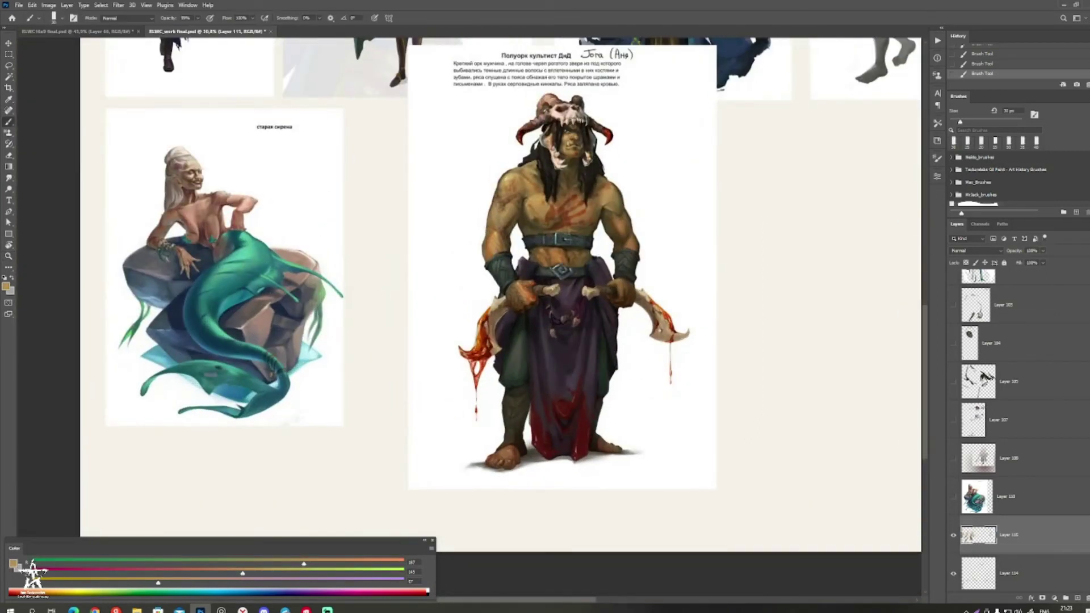
Step: Sample a dark grey and shade the edge of the diamond buckle on the half-orc's lower belt with a smaller brush
{"action": "left_click_drag", "start_coordinate": [660, 330], "coordinate": [656, 418]}
{"action": "scroll", "coordinate": [545, 361], "scroll_direction": "up", "scroll_amount": 4}
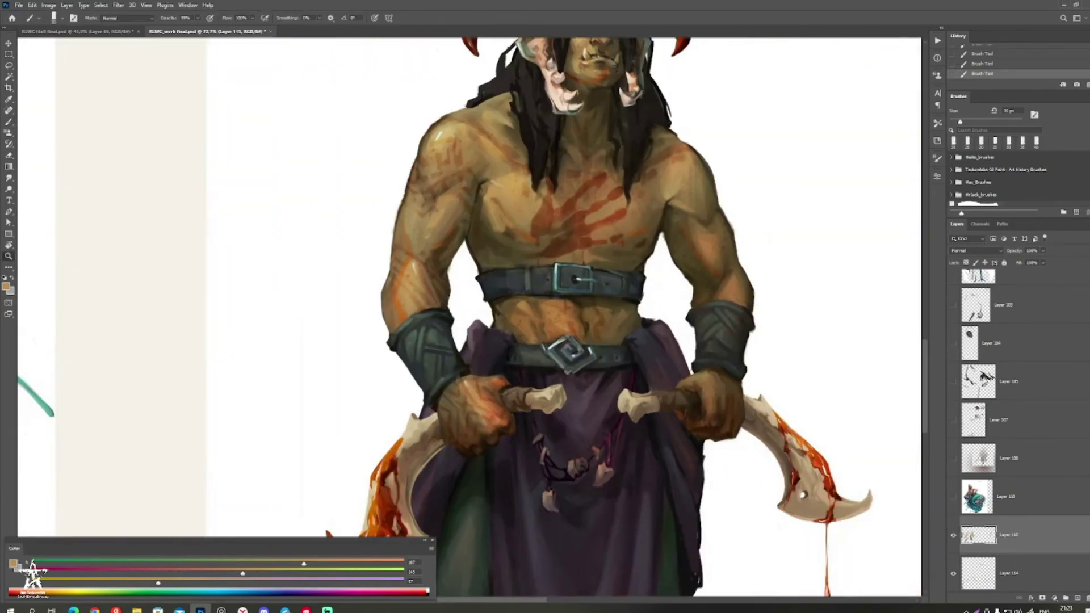
{"action": "left_click", "coordinate": [557, 343], "text": "alt"}
{"action": "key", "text": "bracketleft"}
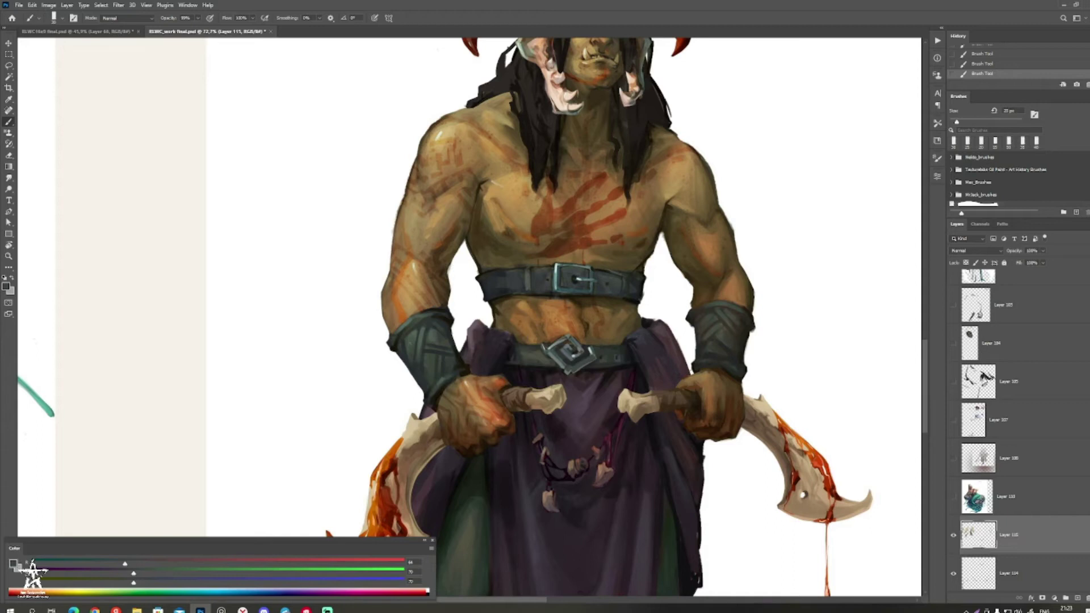
{"action": "left_click_drag", "start_coordinate": [552, 354], "coordinate": [561, 367]}
Step: Sample the metal's light grey and paint a thin highlight along the side edge of the chest belt buckle
{"action": "key", "text": "bracketleft"}
{"action": "left_click_drag", "start_coordinate": [557, 266], "coordinate": [557, 288]}
{"action": "left_click", "coordinate": [555, 264], "text": "alt"}
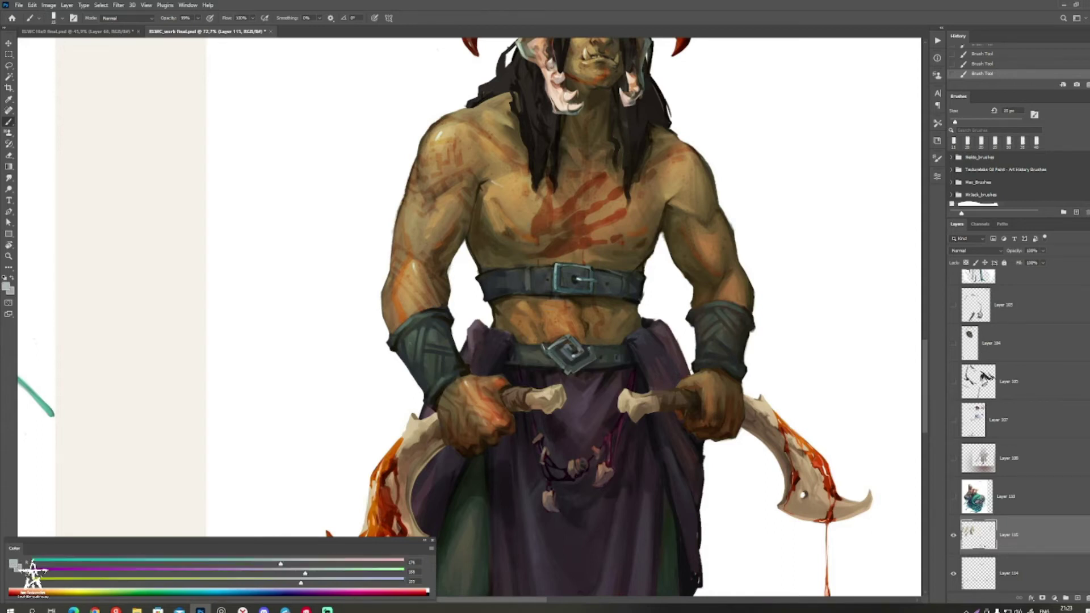
{"action": "key", "text": "ctrl+z"}
{"action": "key", "text": "bracketleft"}
{"action": "left_click_drag", "start_coordinate": [556, 265], "coordinate": [555, 286]}
Step: Sample the chest buckle's dark and light greys and add a small highlight to its lower frame with a finer brush
{"action": "left_click", "coordinate": [557, 282], "text": "alt"}
{"action": "left_click", "coordinate": [578, 281], "text": "alt"}
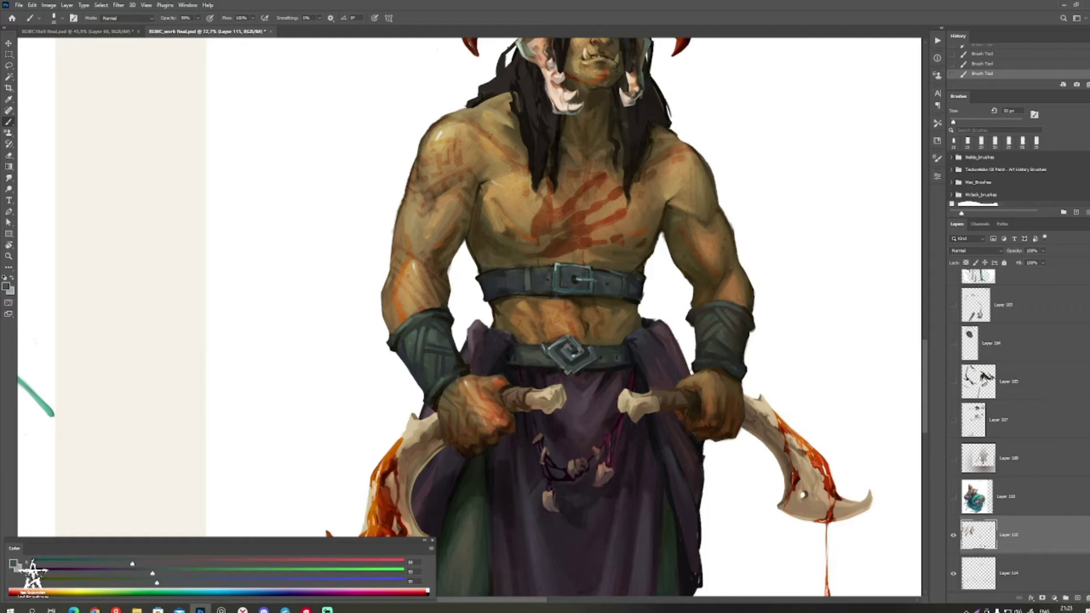
{"action": "left_click", "coordinate": [579, 280], "text": "alt"}
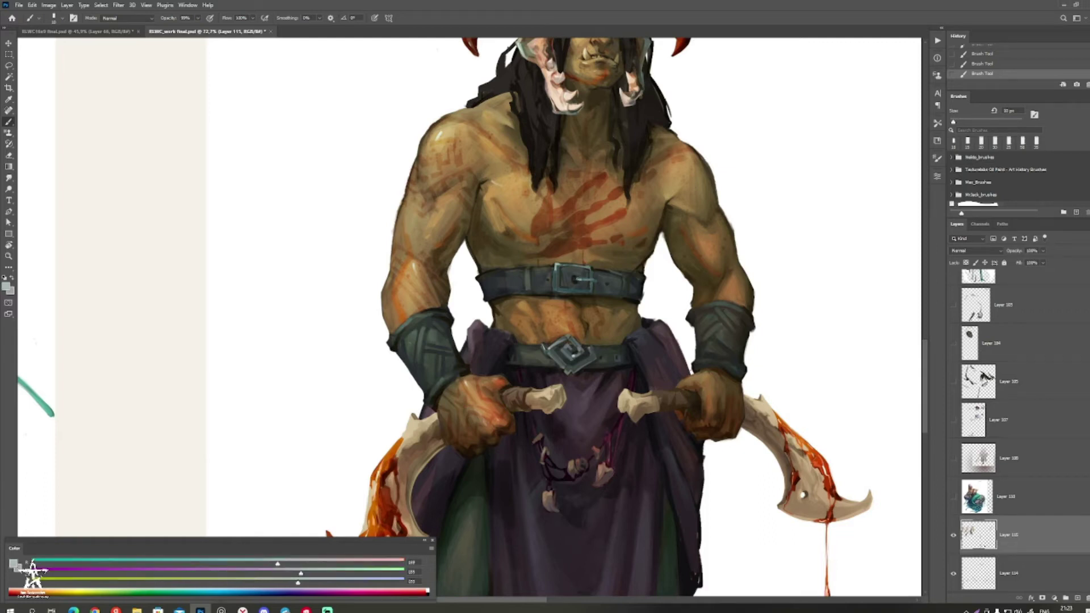
{"action": "left_click", "coordinate": [588, 291]}
{"action": "key", "text": "ctrl+z"}
{"action": "key", "text": "bracketleft"}
{"action": "left_click", "coordinate": [589, 290]}
Step: Sample warm skin browns and brush larger strokes over the half-orc's torso
{"action": "key", "text": "ctrl+space"}
{"action": "left_click_drag", "start_coordinate": [583, 262], "coordinate": [540, 264]}
{"action": "key", "text": "space"}
{"action": "left_click_drag", "start_coordinate": [605, 309], "coordinate": [581, 366]}
{"action": "key", "text": "b"}
{"action": "mouse_move", "coordinate": [585, 361]}
{"action": "left_mouse_down"}
{"action": "mouse_move", "coordinate": [543, 361]}
{"action": "mouse_move", "coordinate": [564, 361]}
{"action": "left_mouse_up"}
{"action": "mouse_move", "coordinate": [560, 262]}
{"action": "left_mouse_down"}
{"action": "mouse_move", "coordinate": [596, 246]}
{"action": "mouse_move", "coordinate": [615, 291]}
{"action": "left_mouse_up"}
{"action": "left_click", "coordinate": [587, 235], "text": "alt"}
{"action": "mouse_move", "coordinate": [581, 256]}
{"action": "left_mouse_down"}
{"action": "mouse_move", "coordinate": [598, 262]}
{"action": "mouse_move", "coordinate": [598, 283]}
{"action": "left_mouse_up"}
{"action": "left_click", "coordinate": [594, 271], "text": "alt"}
{"action": "left_click_drag", "start_coordinate": [648, 392], "coordinate": [675, 397]}
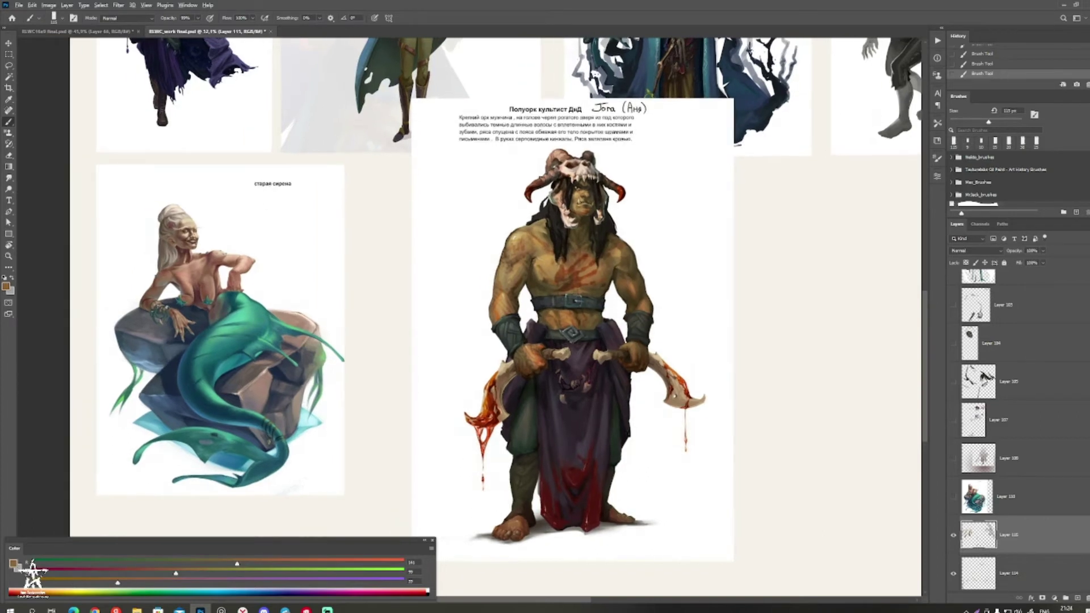
Step: Sample nearby tones and refine the half-orc's arm, shoulder and adjoining hair with progressively smaller brushes
{"action": "left_click", "coordinate": [502, 282], "text": "alt"}
{"action": "left_click_drag", "start_coordinate": [502, 285], "coordinate": [471, 341]}
{"action": "left_click", "coordinate": [487, 282], "text": "alt"}
{"action": "key", "text": "bracketleft"}
{"action": "left_click", "coordinate": [515, 269], "text": "alt"}
{"action": "key", "text": "bracketleft"}
{"action": "key", "text": "bracketleft"}
{"action": "mouse_move", "coordinate": [503, 271]}
{"action": "left_mouse_down"}
{"action": "mouse_move", "coordinate": [532, 270]}
{"action": "mouse_move", "coordinate": [526, 263]}
{"action": "mouse_move", "coordinate": [532, 278]}
{"action": "left_mouse_up"}
Step: Sample hair and skull tones with a small brush and add detail to the hair lock below the skull's jaw
{"action": "left_click", "coordinate": [547, 263], "text": "alt"}
{"action": "key", "text": "bracketleft"}
{"action": "key", "text": "bracketleft"}
{"action": "key", "text": "bracketleft"}
{"action": "key", "text": "bracketleft"}
{"action": "left_click", "coordinate": [519, 259], "text": "alt"}
{"action": "left_click", "coordinate": [529, 271], "text": "alt"}
{"action": "key", "text": "bracketleft"}
{"action": "key", "text": "bracketleft"}
{"action": "key", "text": "bracketleft"}
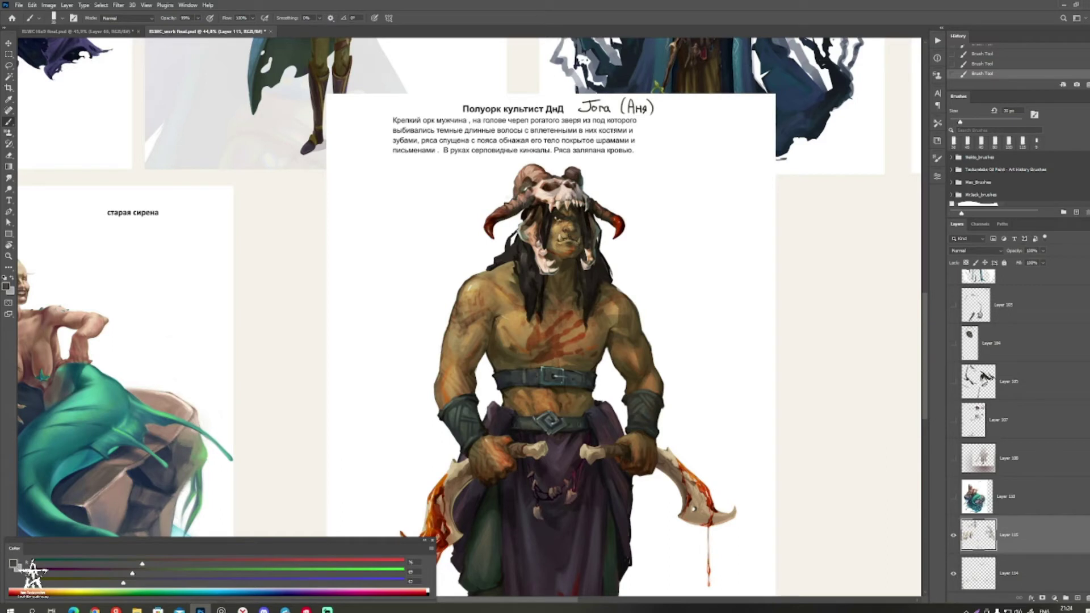
{"action": "left_click", "coordinate": [531, 273], "text": "alt"}
{"action": "left_click", "coordinate": [534, 245], "text": "alt"}
{"action": "key", "text": "bracketleft"}
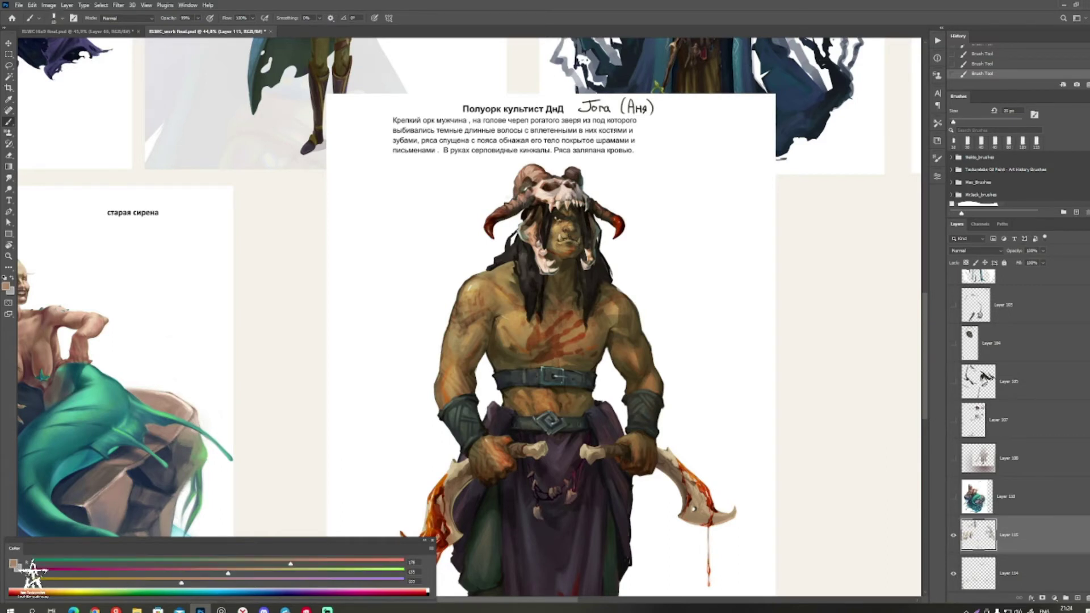
{"action": "left_click_drag", "start_coordinate": [530, 299], "coordinate": [529, 308]}
{"action": "left_click", "coordinate": [532, 298], "text": "alt"}
Step: Sample near-black hair tones and deepen the shadows around the half-orc's face beneath the skull
{"action": "key", "text": "bracketright"}
{"action": "key", "text": "bracketright"}
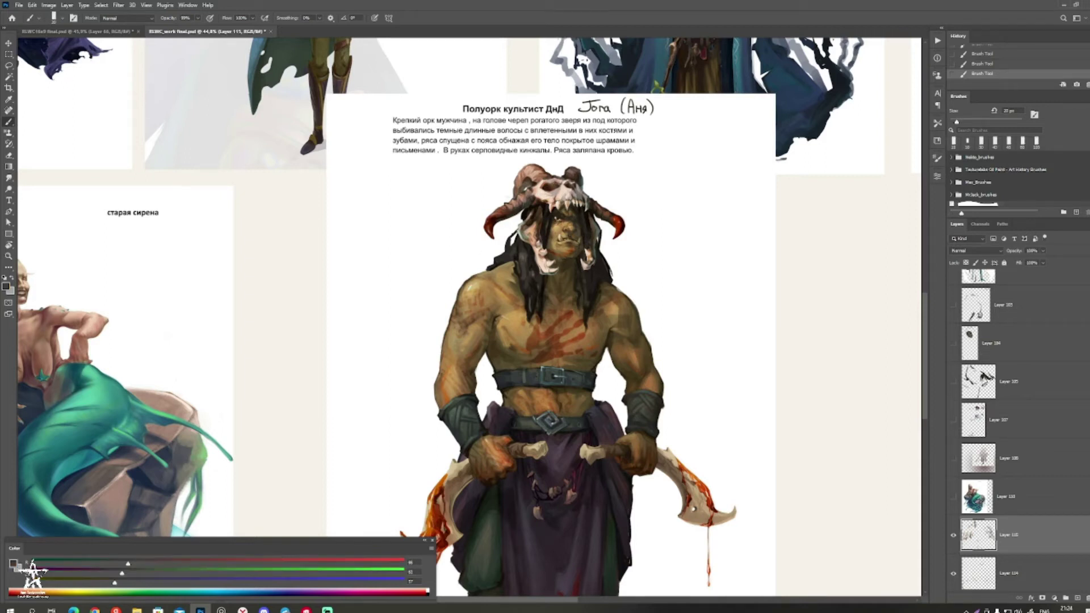
{"action": "left_click_drag", "start_coordinate": [549, 218], "coordinate": [547, 235]}
{"action": "left_click", "coordinate": [547, 210], "text": "alt"}
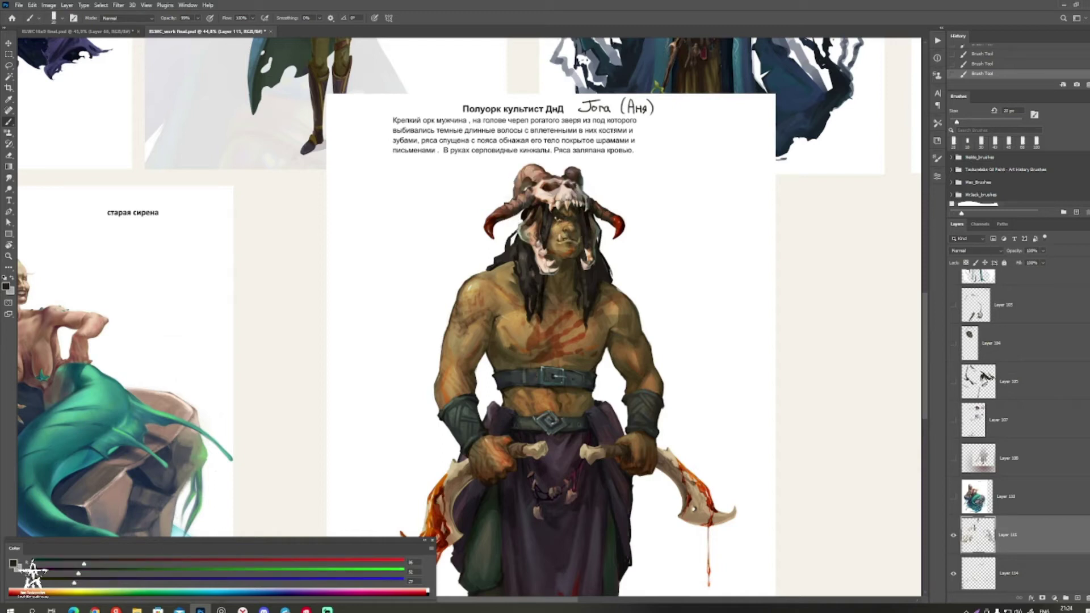
{"action": "left_click", "coordinate": [581, 222], "text": "alt"}
{"action": "left_click", "coordinate": [577, 227], "text": "alt"}
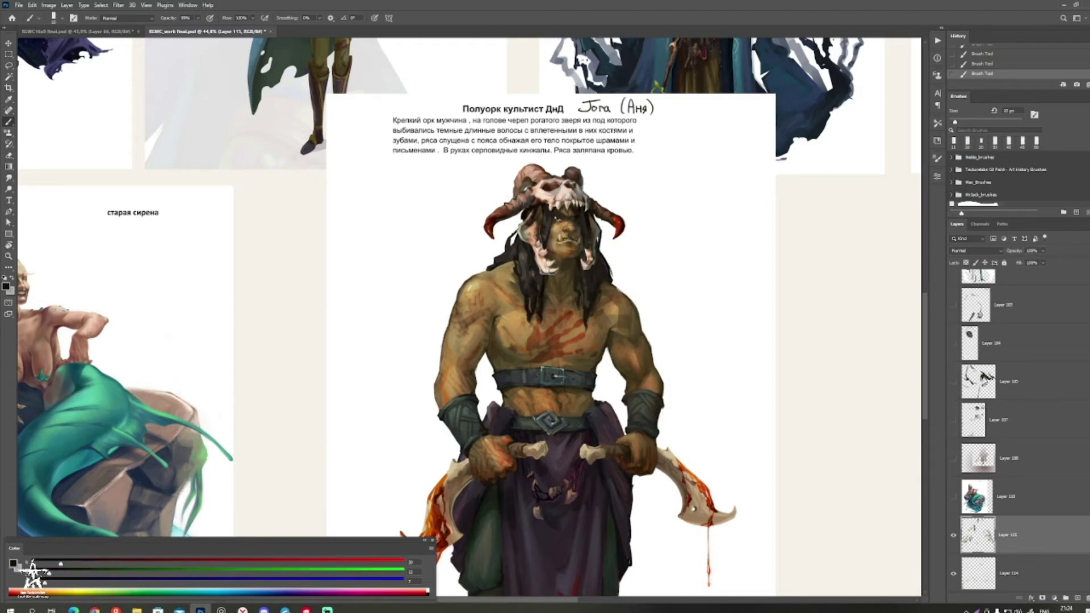
Step: Sample dark olive tones and refine the shadow around the half-orc's chin and neck
{"action": "key", "text": "ctrl+space"}
{"action": "left_click_drag", "start_coordinate": [735, 156], "coordinate": [731, 156]}
{"action": "key", "text": "bracketright"}
{"action": "key", "text": "bracketright"}
{"action": "left_click_drag", "start_coordinate": [561, 253], "coordinate": [565, 258]}
{"action": "left_click", "coordinate": [567, 255], "text": "alt"}
{"action": "left_click", "coordinate": [571, 260], "text": "alt"}
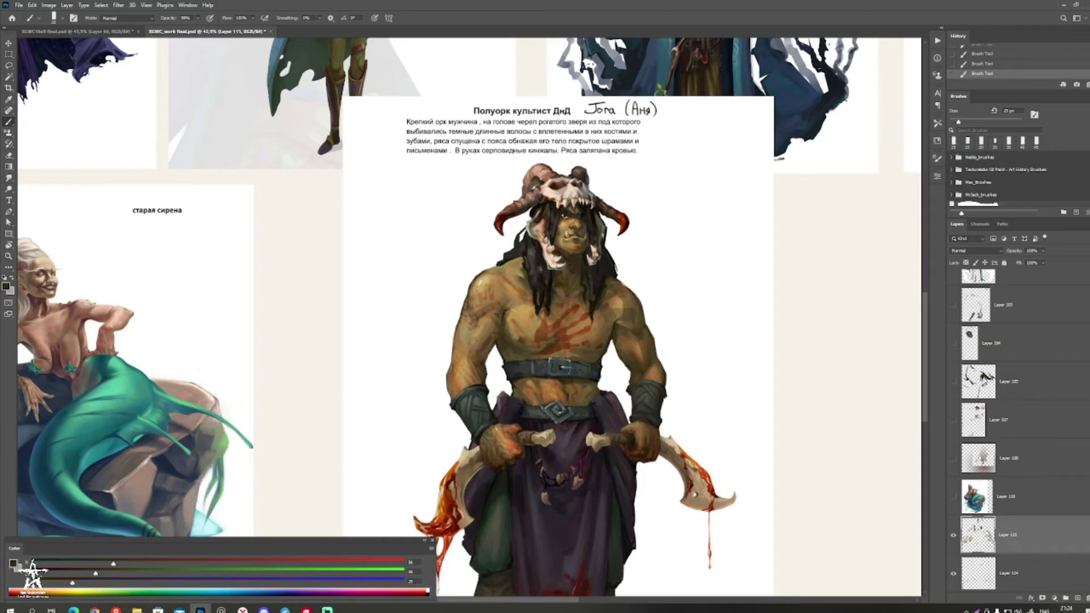
Step: Sample the half-orc's skin tones and brush lighter highlights onto the shoulder beside the hair
{"action": "key", "text": "ctrl+space"}
{"action": "mouse_move", "coordinate": [580, 331]}
{"action": "left_mouse_down"}
{"action": "mouse_move", "coordinate": [463, 331]}
{"action": "mouse_move", "coordinate": [644, 332]}
{"action": "left_mouse_up"}
{"action": "key", "text": "bracketright"}
{"action": "left_click", "coordinate": [556, 304], "text": "alt"}
{"action": "left_click", "coordinate": [553, 297], "text": "alt"}
{"action": "left_click", "coordinate": [566, 302], "text": "alt"}
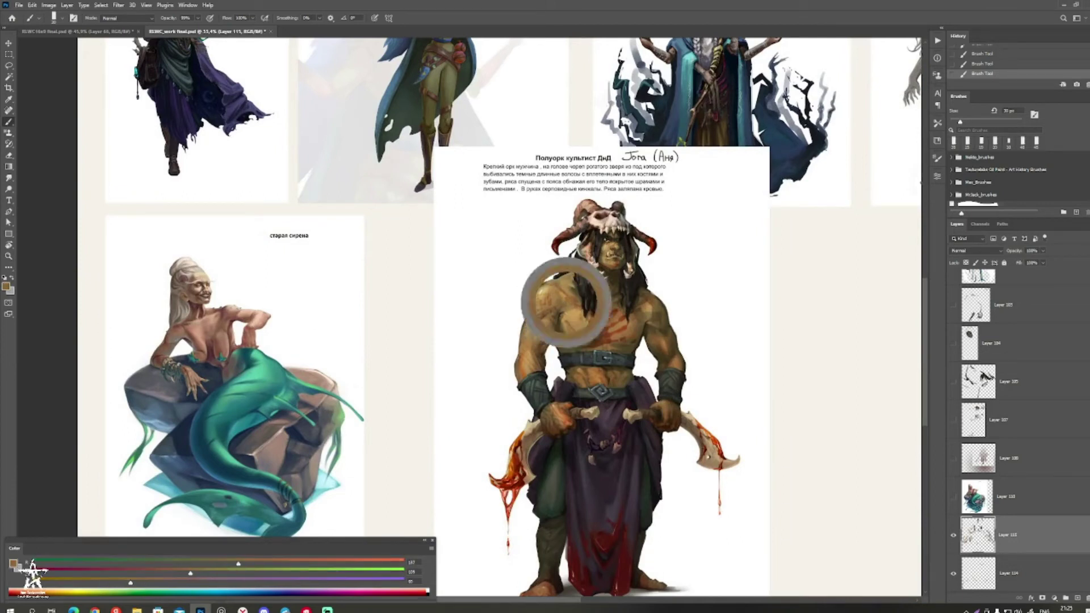
{"action": "left_click", "coordinate": [560, 295], "text": "alt"}
{"action": "left_click", "coordinate": [560, 295], "text": "alt"}
{"action": "mouse_move", "coordinate": [568, 290]}
{"action": "left_mouse_down"}
{"action": "mouse_move", "coordinate": [471, 298]}
{"action": "mouse_move", "coordinate": [537, 295]}
{"action": "left_mouse_up"}
{"action": "left_click", "coordinate": [537, 292], "text": "alt"}
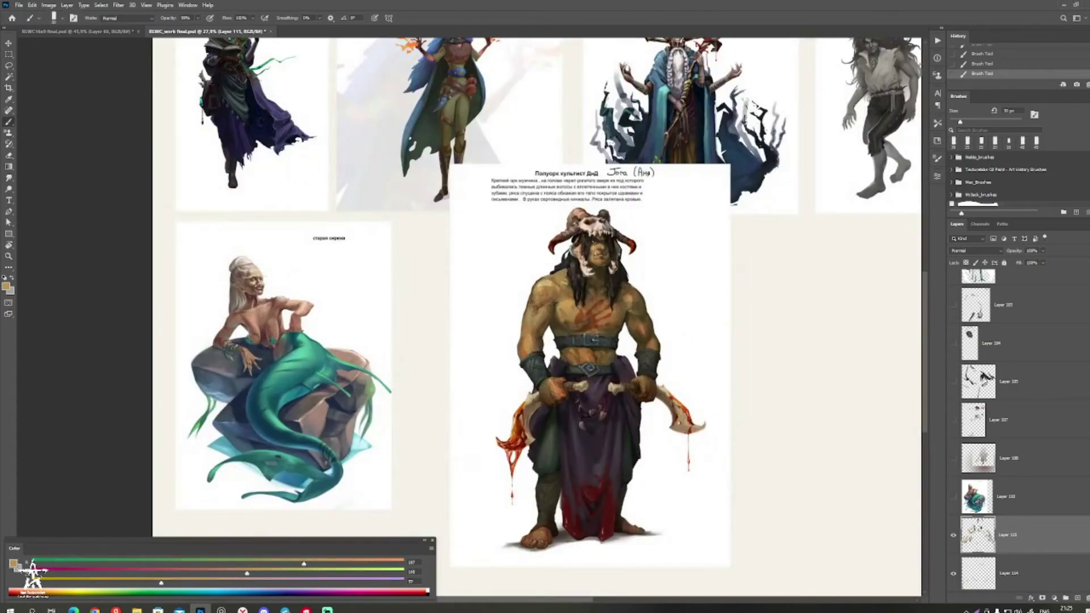
Step: Hide the three overpaint layers above the half-orc artwork
{"action": "scroll", "coordinate": [555, 272], "scroll_direction": "up", "scroll_amount": 4}
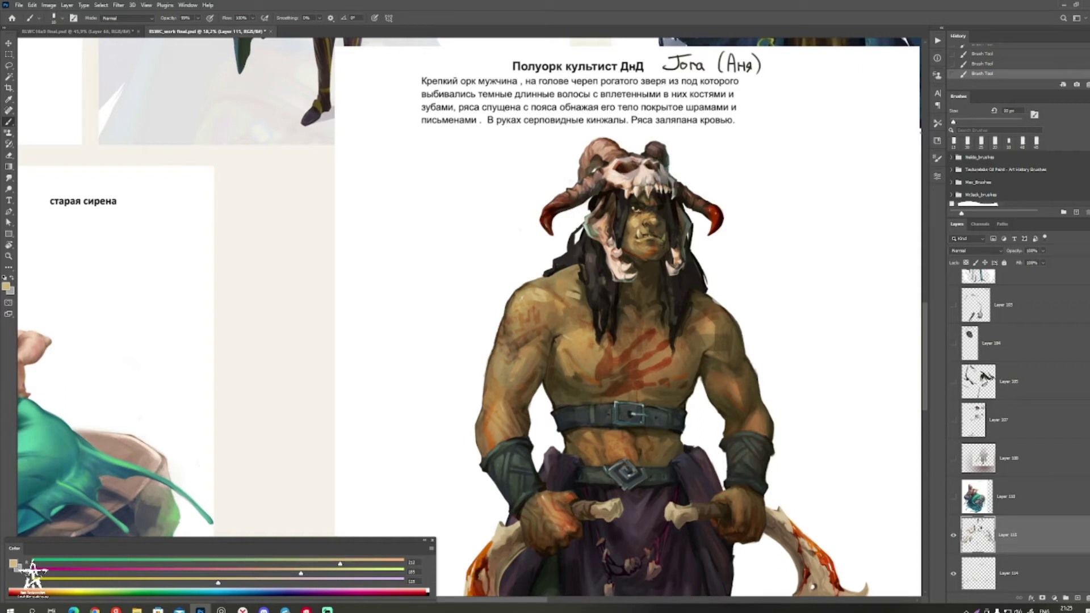
{"action": "left_click_drag", "start_coordinate": [650, 243], "coordinate": [526, 235]}
{"action": "key", "text": "b"}
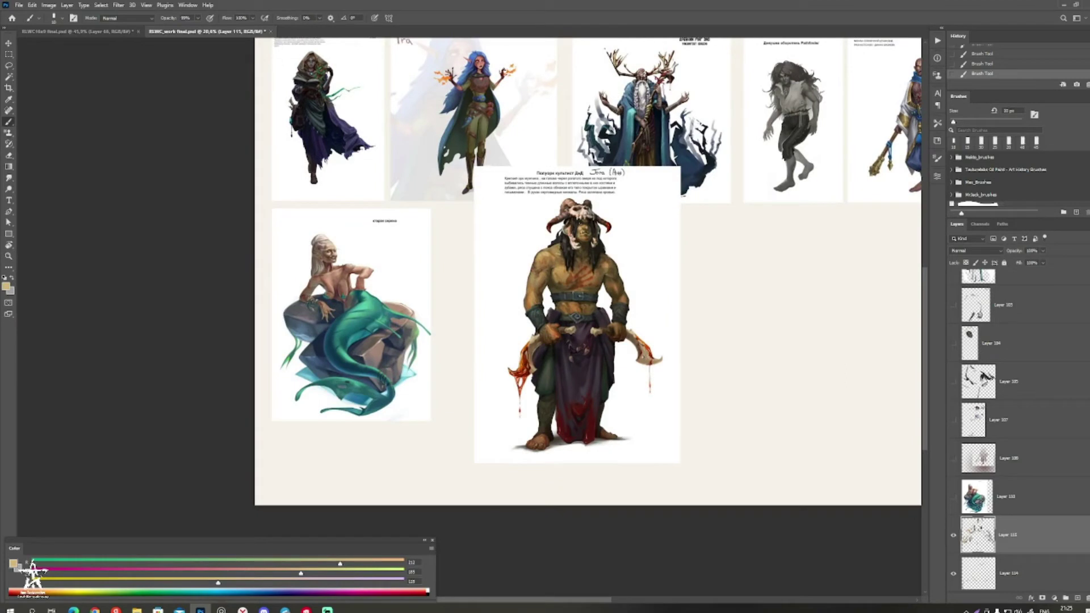
{"action": "mouse_move", "coordinate": [545, 245]}
{"action": "left_mouse_down"}
{"action": "mouse_move", "coordinate": [623, 275]}
{"action": "mouse_move", "coordinate": [610, 229]}
{"action": "mouse_move", "coordinate": [621, 261]}
{"action": "left_mouse_up"}
{"action": "scroll", "coordinate": [1011, 432], "scroll_direction": "down", "scroll_amount": 1}
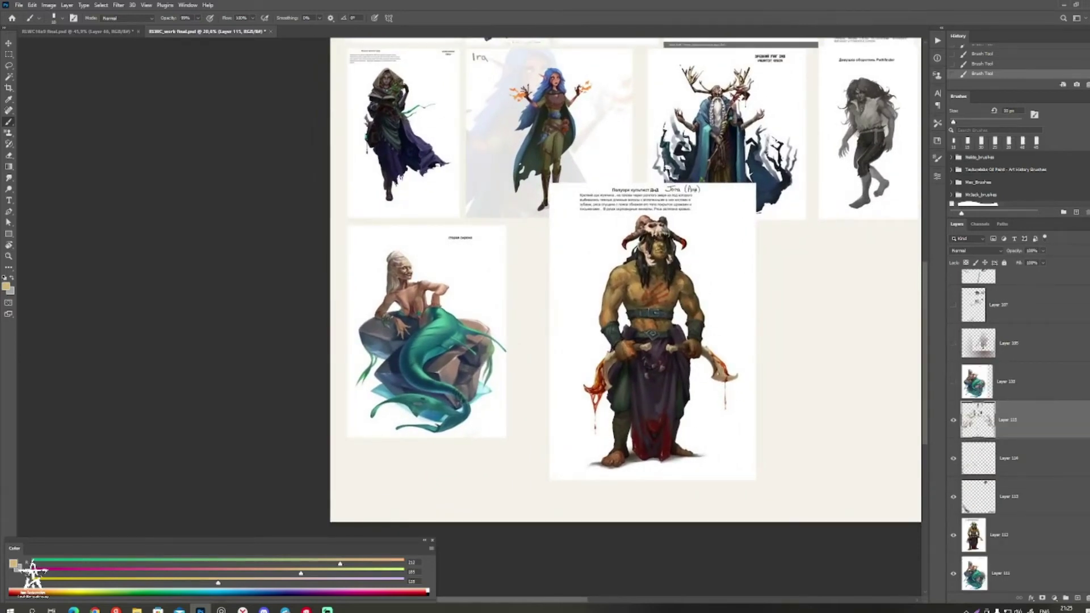
{"action": "left_click_drag", "start_coordinate": [954, 420], "coordinate": [954, 496]}
{"action": "left_click_drag", "start_coordinate": [641, 284], "coordinate": [699, 340]}
{"action": "key", "text": "bracketleft"}
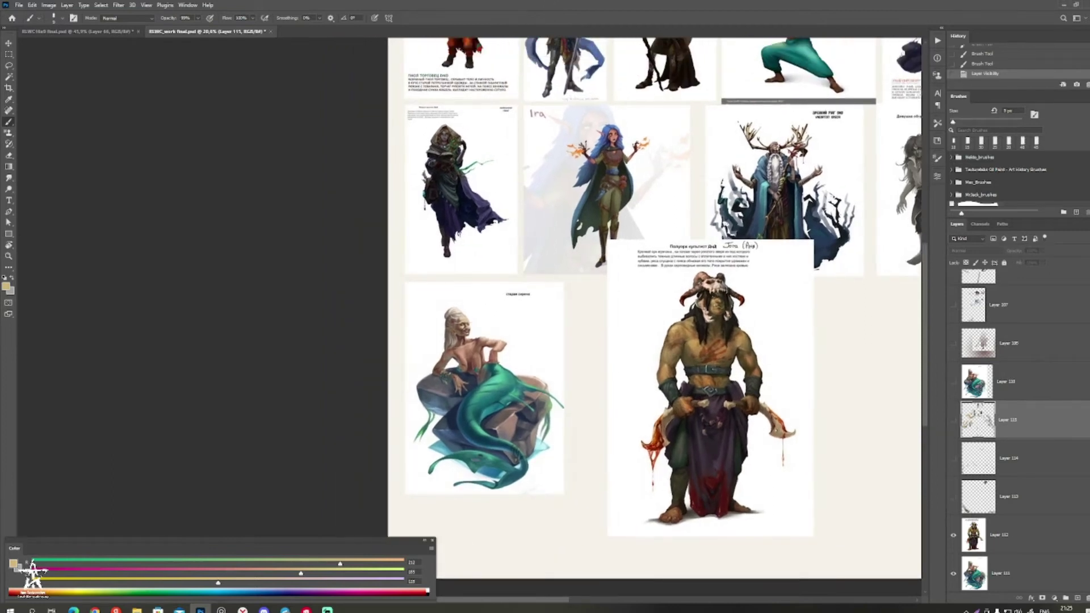
Step: Scale down the half-orc artwork and align it in the bottom row beside the siren
{"action": "key", "text": "v"}
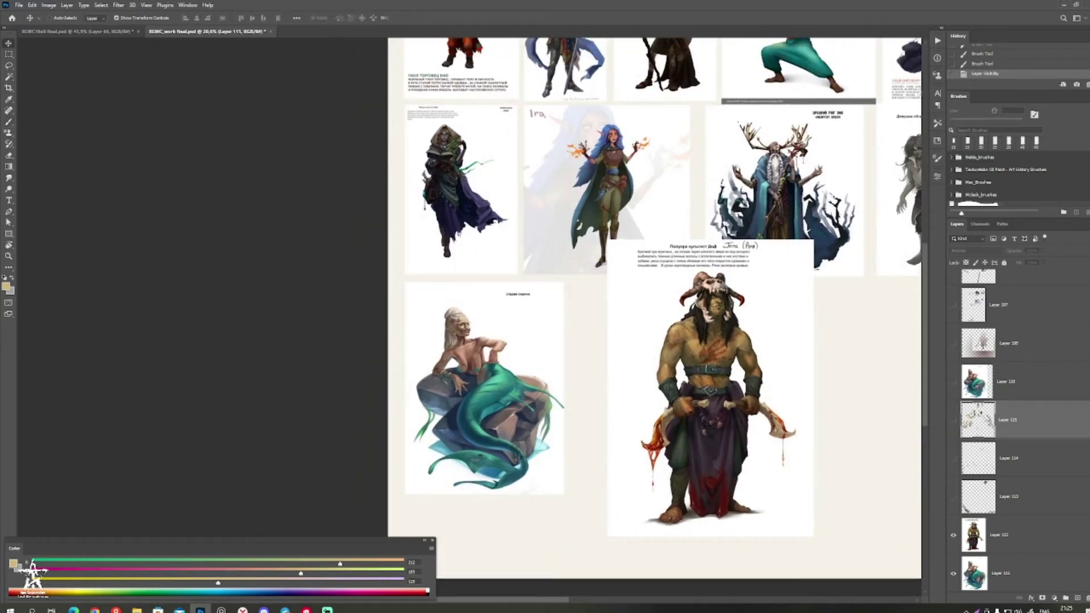
{"action": "left_click", "coordinate": [764, 392], "text": "ctrl"}
{"action": "left_click_drag", "start_coordinate": [814, 240], "coordinate": [762, 314]}
{"action": "left_click_drag", "start_coordinate": [720, 387], "coordinate": [691, 349]}
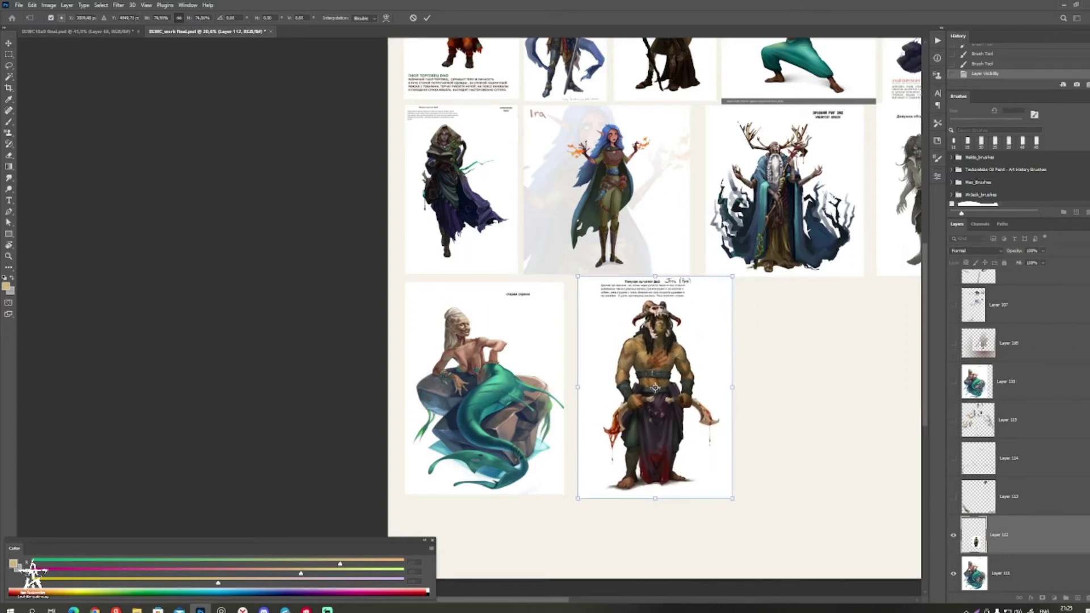
{"action": "left_click_drag", "start_coordinate": [732, 277], "coordinate": [725, 288]}
{"action": "mouse_move", "coordinate": [701, 333]}
{"action": "left_mouse_down"}
{"action": "mouse_move", "coordinate": [710, 307]}
{"action": "mouse_move", "coordinate": [458, 343]}
{"action": "mouse_move", "coordinate": [473, 315]}
{"action": "left_mouse_up"}
{"action": "key", "text": "Return"}
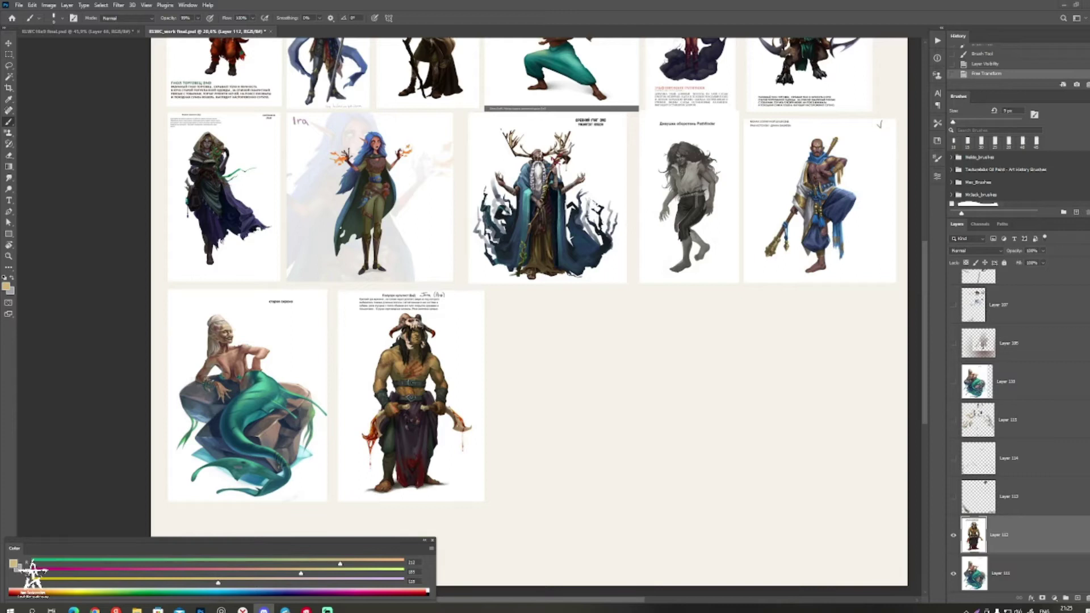
Step: Paste the succubus artwork onto the board and place it in the bottom row beside the half-orc
{"action": "key", "text": "ctrl+v"}
{"action": "key", "text": "v"}
{"action": "left_click_drag", "start_coordinate": [559, 351], "coordinate": [738, 387]}
{"action": "mouse_move", "coordinate": [715, 261]}
{"action": "left_mouse_down"}
{"action": "mouse_move", "coordinate": [628, 347]}
{"action": "mouse_move", "coordinate": [590, 348]}
{"action": "mouse_move", "coordinate": [632, 382]}
{"action": "left_mouse_up"}
{"action": "left_click_drag", "start_coordinate": [749, 203], "coordinate": [771, 203]}
{"action": "left_click_drag", "start_coordinate": [771, 203], "coordinate": [693, 175]}
Step: Examine the pasted succubus artwork in comparison with the half-orc beside it
{"action": "scroll", "coordinate": [617, 330], "scroll_direction": "down", "scroll_amount": 3}
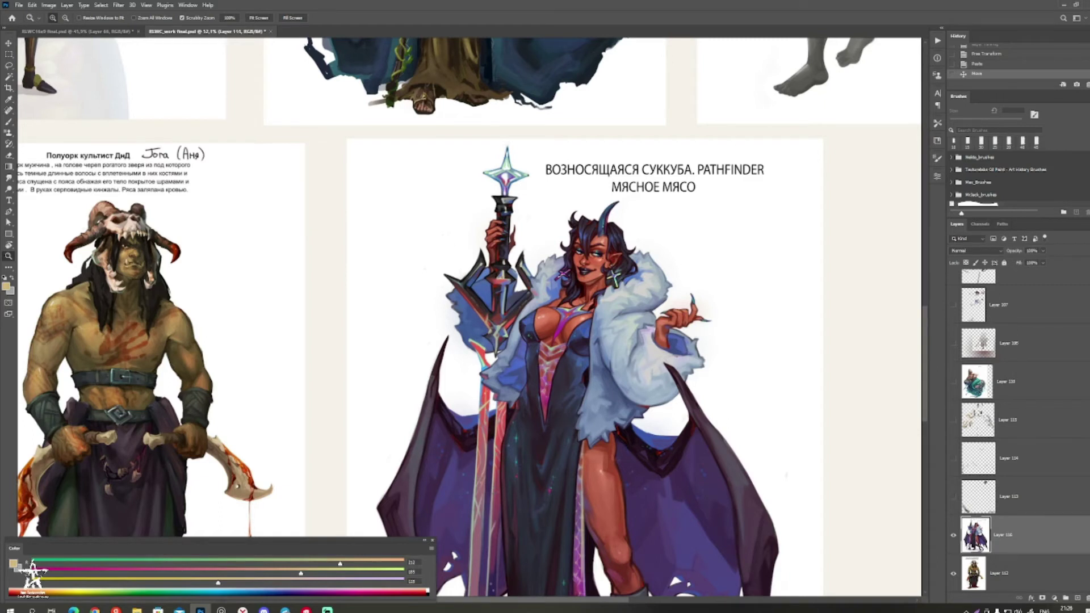
{"action": "left_click_drag", "start_coordinate": [561, 388], "coordinate": [549, 330]}
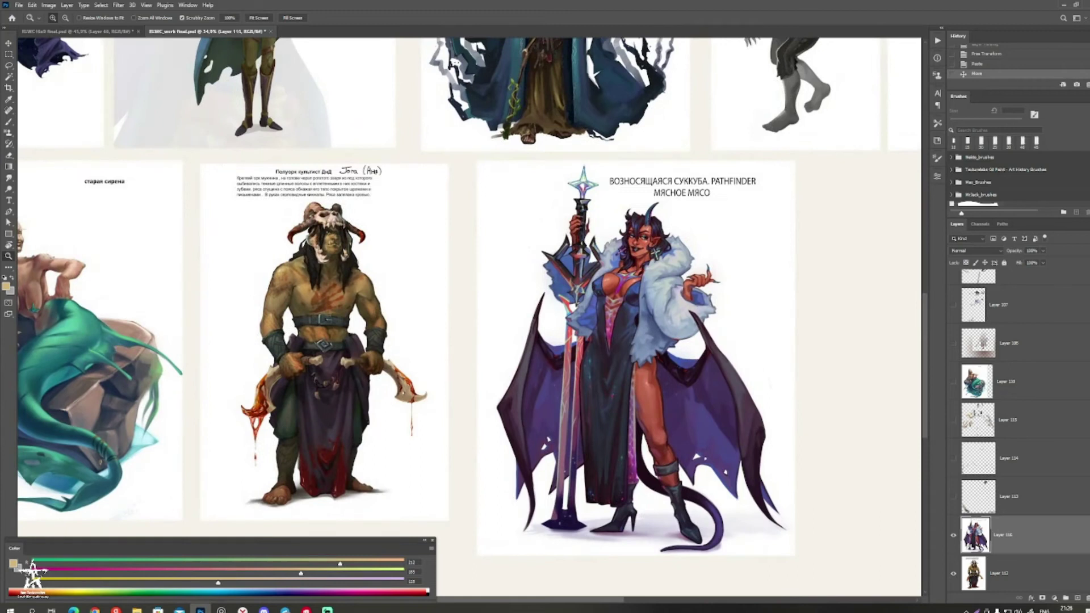
{"action": "scroll", "coordinate": [549, 278], "scroll_direction": "up", "scroll_amount": 2}
{"action": "left_click_drag", "start_coordinate": [548, 278], "coordinate": [534, 200]}
{"action": "scroll", "coordinate": [573, 284], "scroll_direction": "down", "scroll_amount": 4}
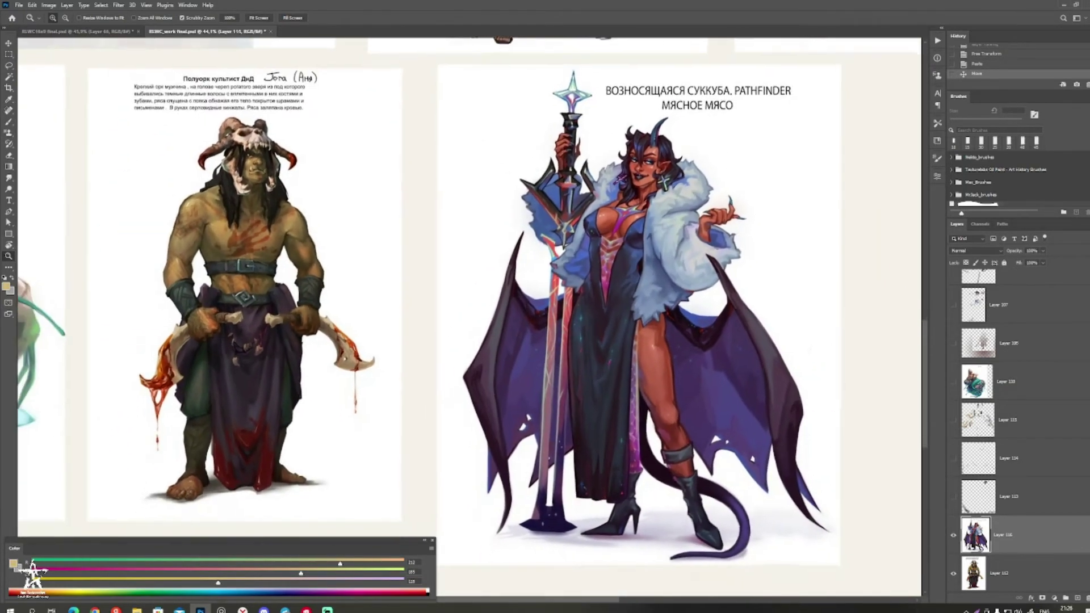
{"action": "scroll", "coordinate": [469, 318], "scroll_direction": "right", "scroll_amount": 2}
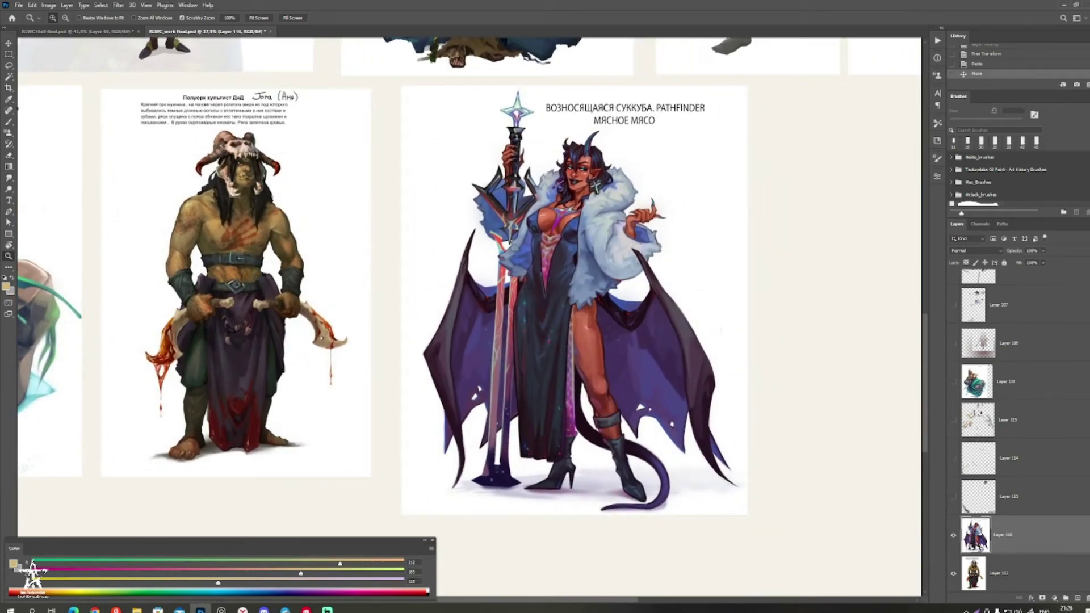
{"action": "scroll", "coordinate": [469, 318], "scroll_direction": "up", "scroll_amount": 2}
{"action": "scroll", "coordinate": [469, 318], "scroll_direction": "left", "scroll_amount": 1}
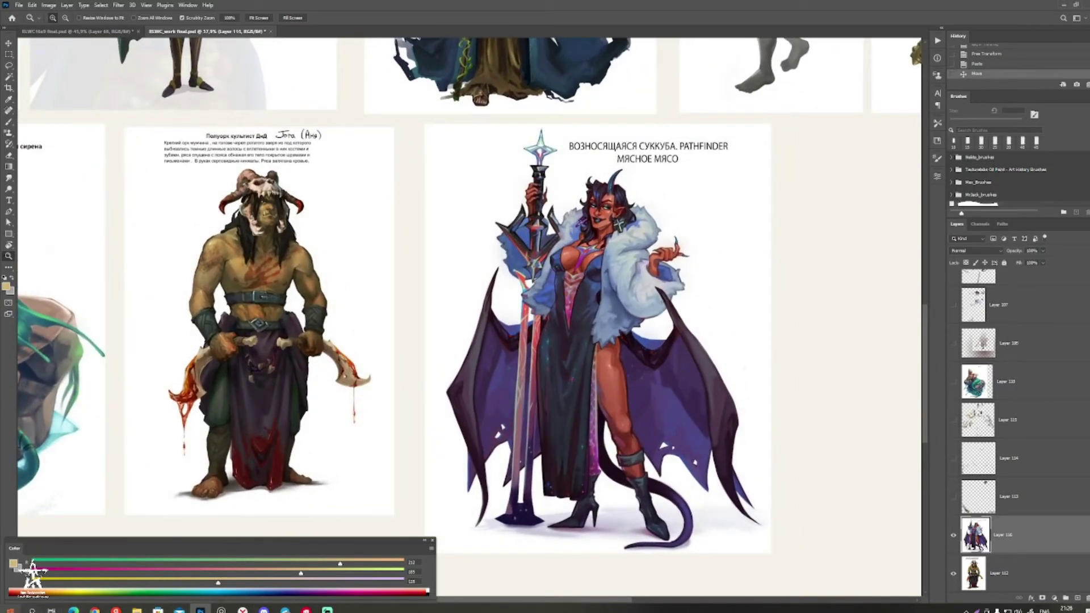
Step: Open the Windows Calculator, divide 200 by 14, and close it
{"action": "left_click", "coordinate": [10, 609]}
{"action": "left_click", "coordinate": [250, 491]}
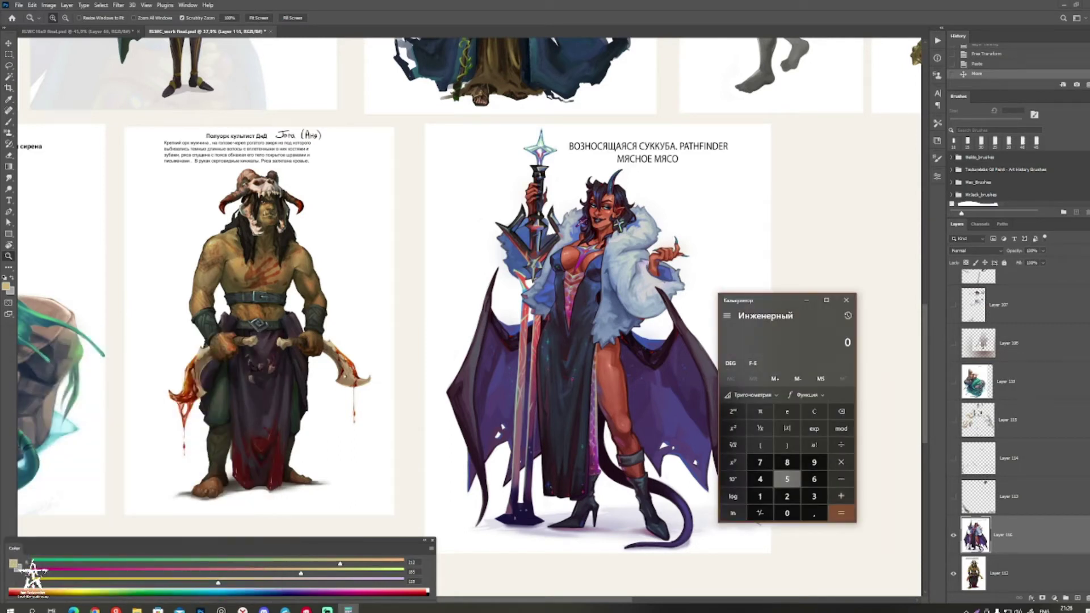
{"action": "left_click", "coordinate": [759, 496]}
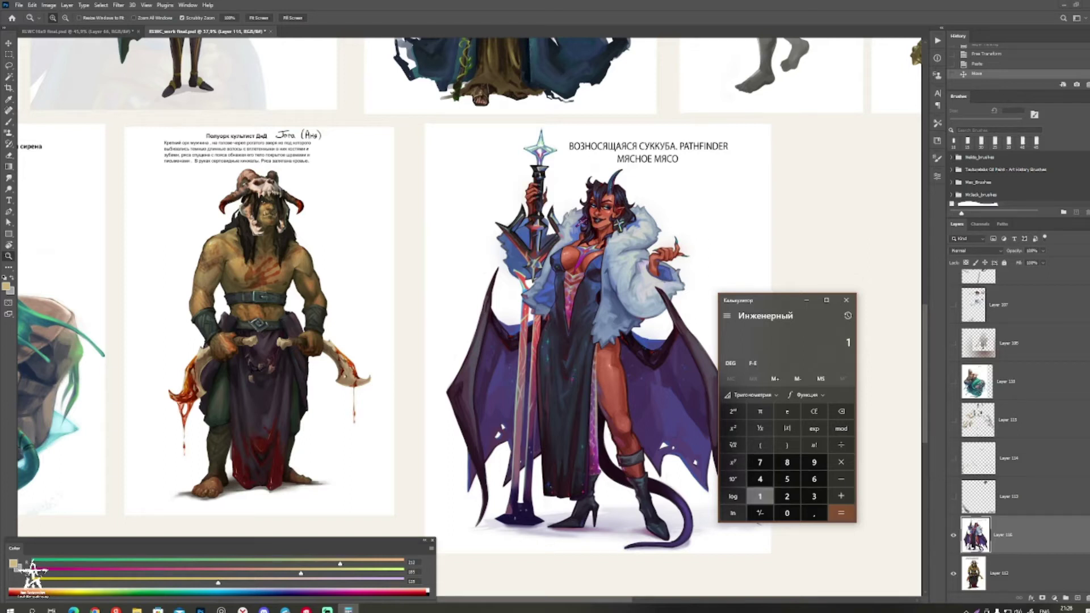
{"action": "left_click", "coordinate": [814, 411]}
{"action": "left_click", "coordinate": [787, 496]}
{"action": "left_click", "coordinate": [787, 513]}
{"action": "left_click", "coordinate": [787, 513]}
{"action": "left_click", "coordinate": [841, 444]}
{"action": "left_click", "coordinate": [760, 496]}
{"action": "left_click", "coordinate": [760, 478]}
{"action": "left_click", "coordinate": [841, 512]}
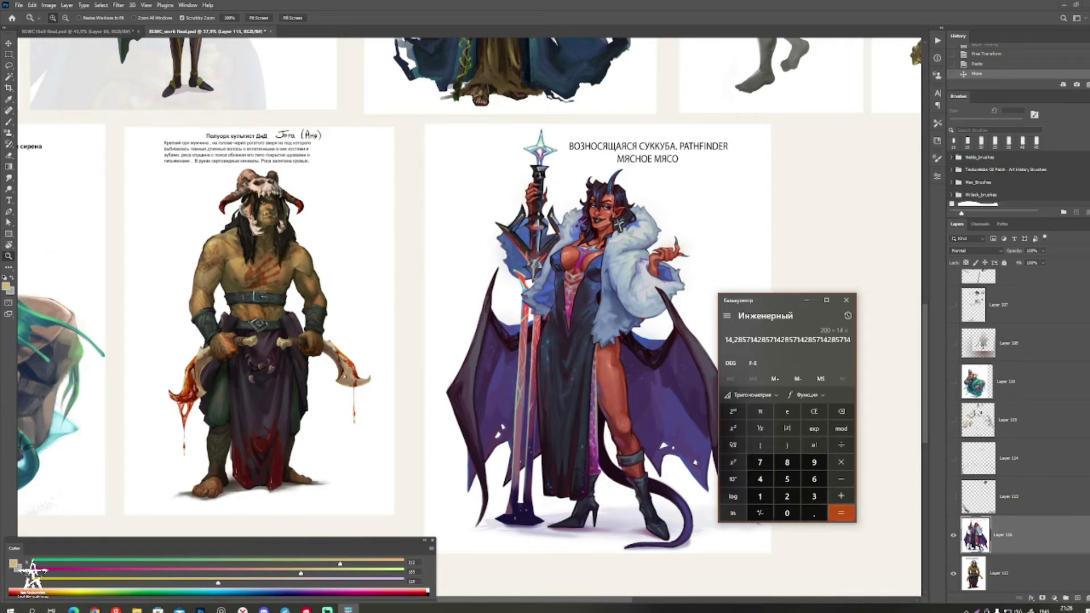
{"action": "left_click", "coordinate": [846, 300]}
Step: Examine the succubus's pose, fur coat, sword and wings up close and at full figure
{"action": "left_click_drag", "start_coordinate": [783, 324], "coordinate": [873, 350]}
{"action": "key", "text": "b"}
{"action": "left_click_drag", "start_coordinate": [738, 335], "coordinate": [548, 318]}
{"action": "mouse_move", "coordinate": [539, 397]}
{"action": "left_mouse_down"}
{"action": "mouse_move", "coordinate": [619, 397]}
{"action": "mouse_move", "coordinate": [554, 397]}
{"action": "left_mouse_up"}
{"action": "mouse_move", "coordinate": [613, 330]}
{"action": "left_mouse_down"}
{"action": "mouse_move", "coordinate": [667, 329]}
{"action": "mouse_move", "coordinate": [607, 329]}
{"action": "left_mouse_up"}
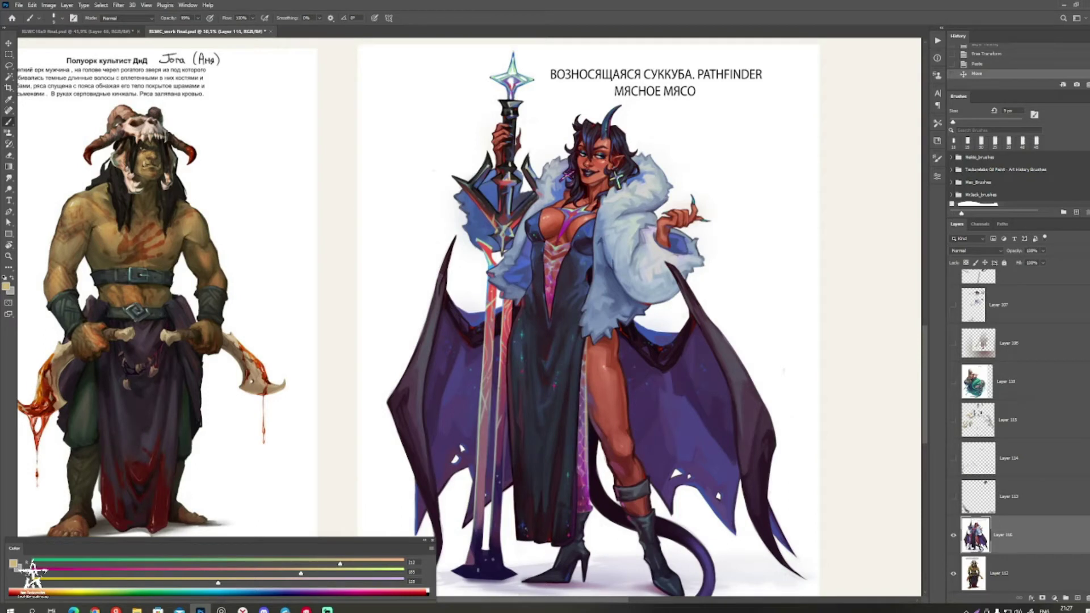
{"action": "mouse_move", "coordinate": [607, 329]}
{"action": "left_mouse_down"}
{"action": "mouse_move", "coordinate": [640, 312]}
{"action": "mouse_move", "coordinate": [606, 314]}
{"action": "mouse_move", "coordinate": [654, 375]}
{"action": "mouse_move", "coordinate": [615, 329]}
{"action": "left_mouse_up"}
{"action": "left_click_drag", "start_coordinate": [594, 204], "coordinate": [549, 204]}
{"action": "left_click_drag", "start_coordinate": [628, 196], "coordinate": [667, 196]}
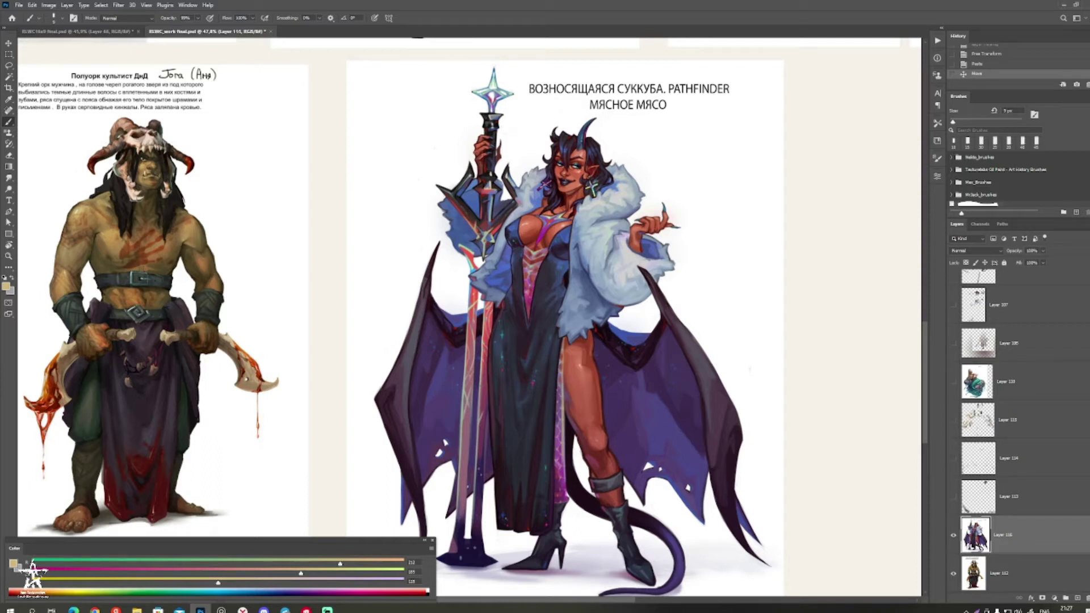
{"action": "scroll", "coordinate": [568, 318], "scroll_direction": "down", "scroll_amount": 5}
{"action": "scroll", "coordinate": [568, 318], "scroll_direction": "up", "scroll_amount": 4}
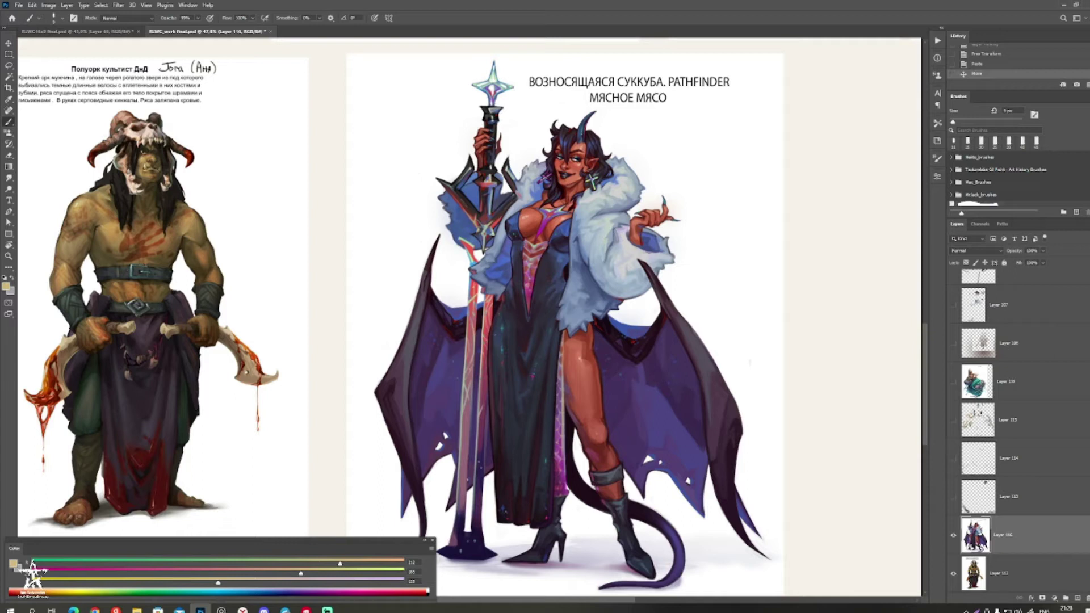
Step: Sample colours from the succubus and add short brush strokes on her upper body
{"action": "left_click_drag", "start_coordinate": [569, 180], "coordinate": [670, 180]}
{"action": "left_click", "coordinate": [573, 256], "text": "alt"}
{"action": "left_click", "coordinate": [636, 189], "text": "alt"}
{"action": "mouse_move", "coordinate": [559, 216]}
{"action": "left_mouse_down"}
{"action": "mouse_move", "coordinate": [606, 203]}
{"action": "mouse_move", "coordinate": [568, 223]}
{"action": "mouse_move", "coordinate": [600, 209]}
{"action": "left_mouse_up"}
{"action": "left_click", "coordinate": [569, 220], "text": "alt"}
Step: Scale the succubus artwork to about 90% and reposition it beside the half-orc
{"action": "key", "text": "z"}
{"action": "left_click_drag", "start_coordinate": [545, 262], "coordinate": [414, 269]}
{"action": "mouse_move", "coordinate": [511, 300]}
{"action": "left_mouse_down"}
{"action": "mouse_move", "coordinate": [502, 288]}
{"action": "mouse_move", "coordinate": [517, 288]}
{"action": "mouse_move", "coordinate": [496, 261]}
{"action": "left_mouse_up"}
{"action": "key", "text": "b"}
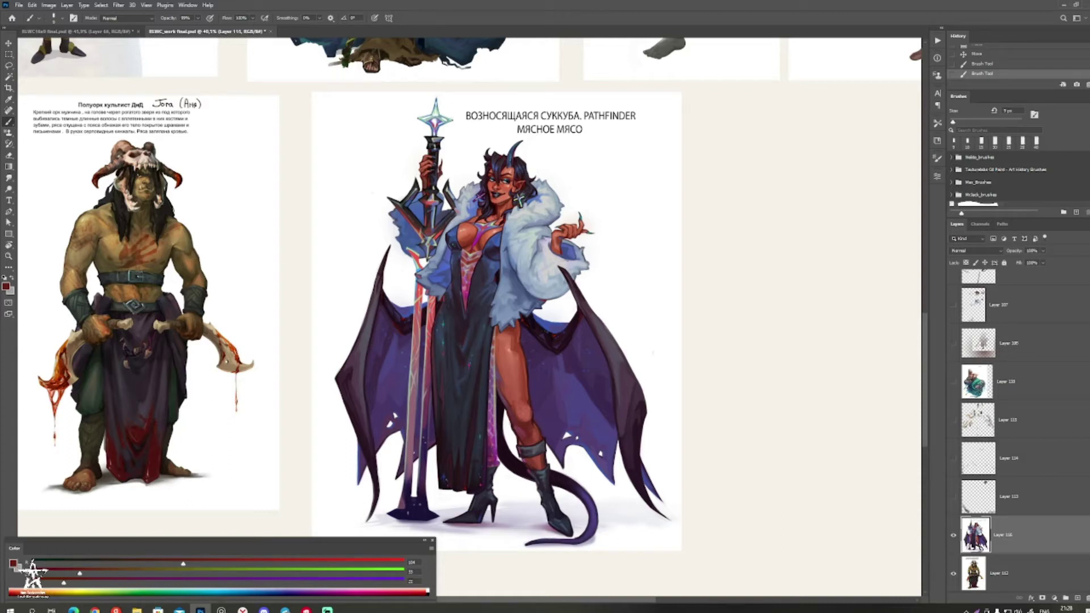
{"action": "mouse_move", "coordinate": [397, 318]}
{"action": "left_mouse_down"}
{"action": "mouse_move", "coordinate": [590, 334]}
{"action": "mouse_move", "coordinate": [551, 321]}
{"action": "left_mouse_up"}
{"action": "key", "text": "v"}
{"action": "left_click_drag", "start_coordinate": [836, 553], "coordinate": [798, 506]}
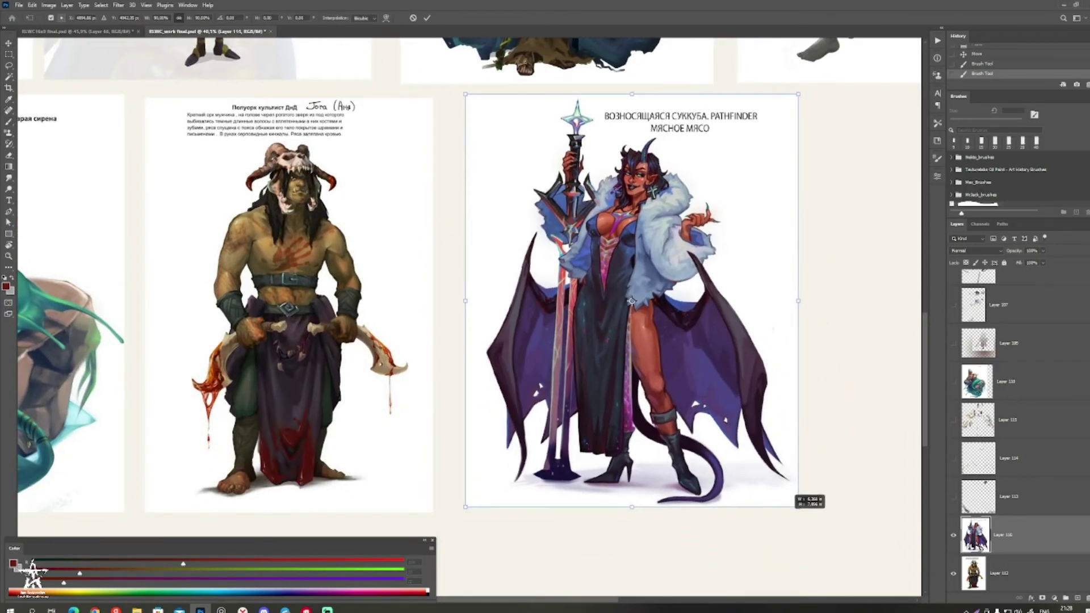
{"action": "left_click_drag", "start_coordinate": [695, 404], "coordinate": [561, 487]}
{"action": "key", "text": "Return"}
{"action": "left_click_drag", "start_coordinate": [715, 425], "coordinate": [582, 318]}
{"action": "left_click_drag", "start_coordinate": [654, 299], "coordinate": [627, 331]}
{"action": "left_click_drag", "start_coordinate": [627, 331], "coordinate": [695, 340]}
{"action": "scroll", "coordinate": [471, 296], "scroll_direction": "down", "scroll_amount": 5}
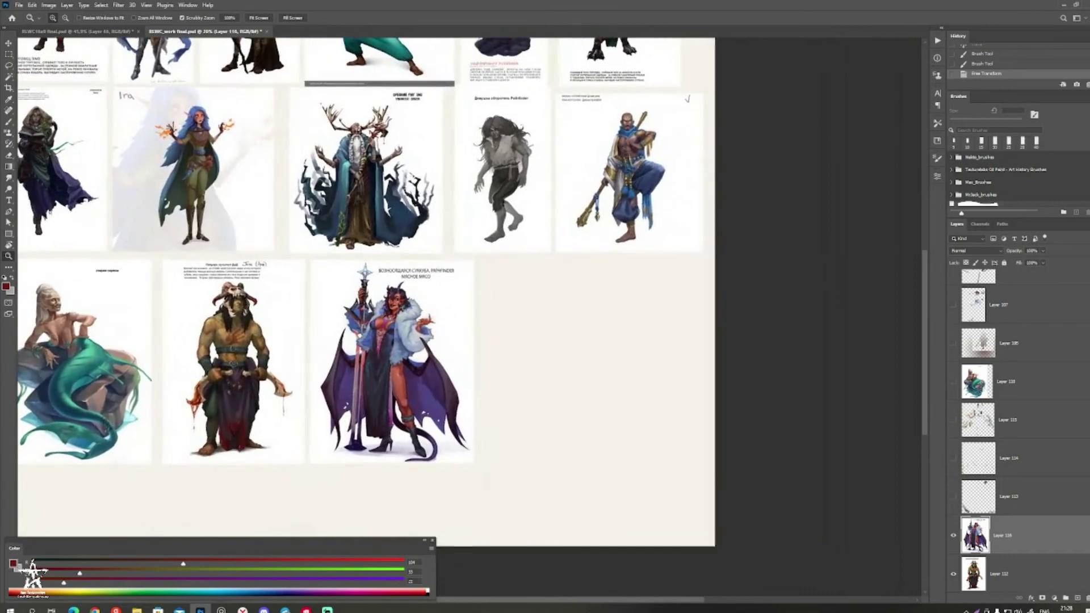
Step: Look through the board's layer stack above and below the succubus artwork
{"action": "scroll", "coordinate": [352, 402], "scroll_direction": "up", "scroll_amount": 3}
{"action": "key", "text": "b"}
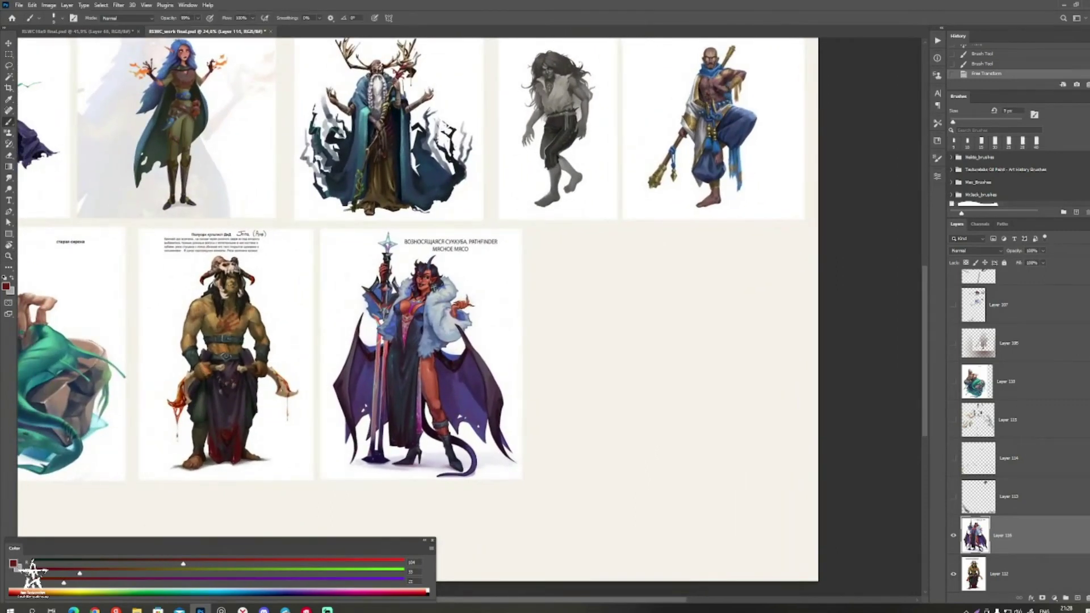
{"action": "scroll", "coordinate": [1016, 429], "scroll_direction": "up", "scroll_amount": 4}
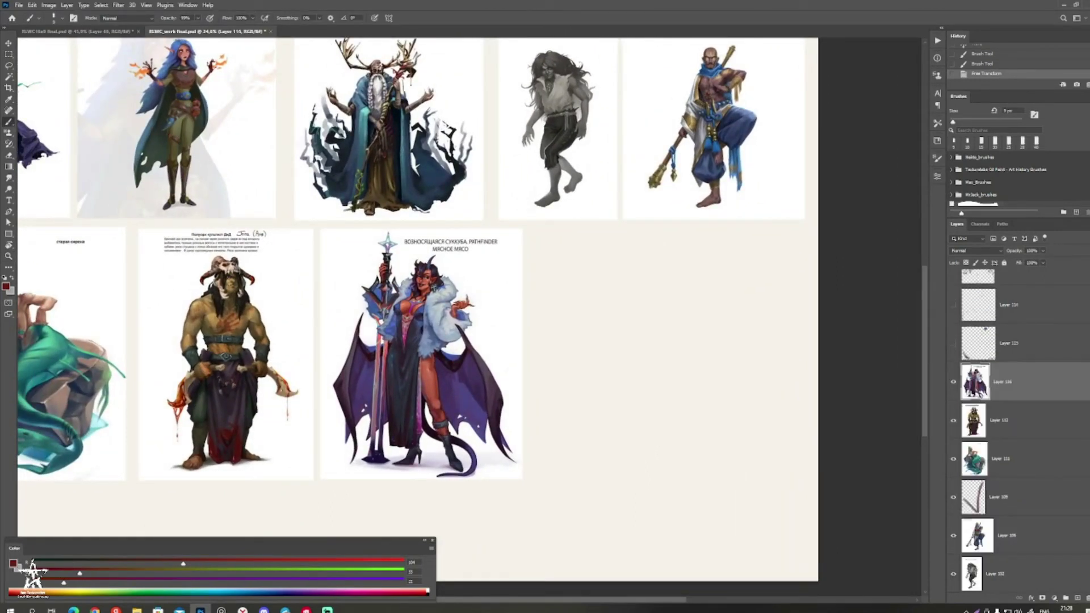
{"action": "scroll", "coordinate": [1017, 429], "scroll_direction": "down", "scroll_amount": 10}
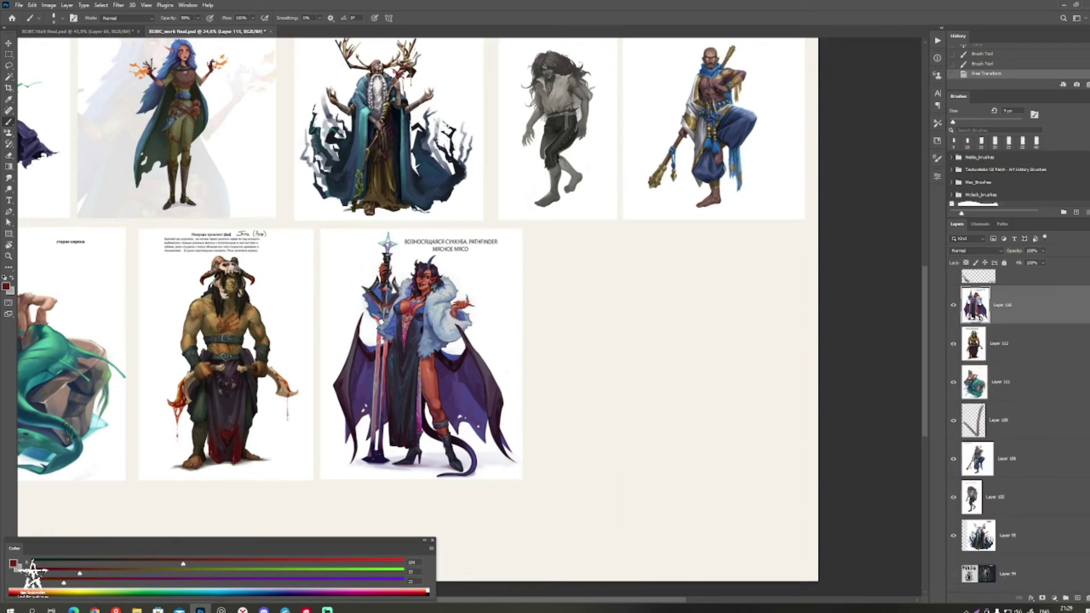
{"action": "scroll", "coordinate": [1016, 429], "scroll_direction": "down", "scroll_amount": 2}
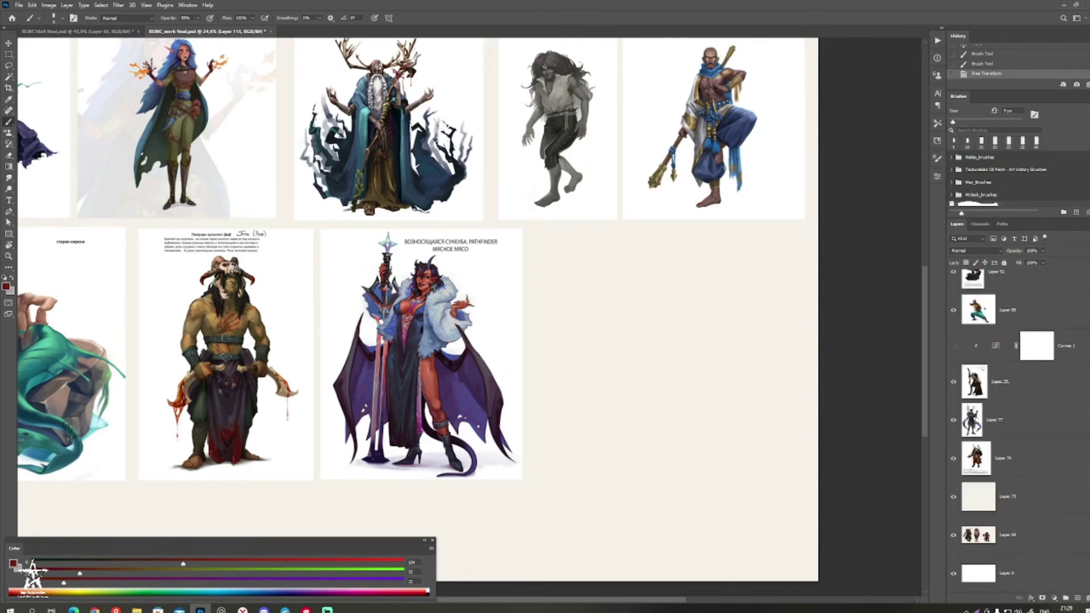
{"action": "scroll", "coordinate": [1011, 429], "scroll_direction": "up", "scroll_amount": 12}
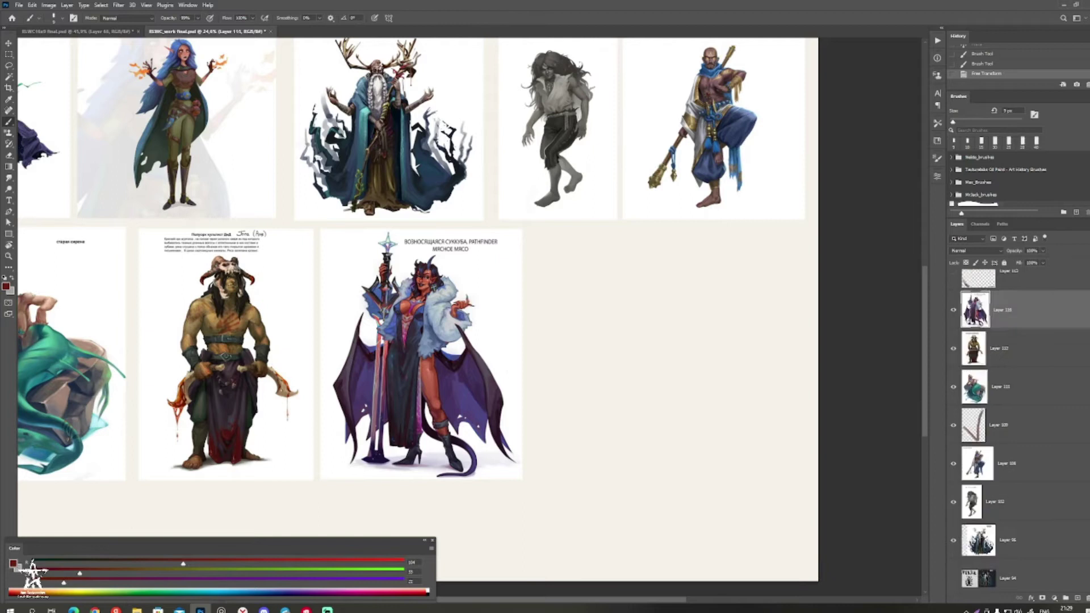
{"action": "scroll", "coordinate": [1011, 429], "scroll_direction": "down", "scroll_amount": 4}
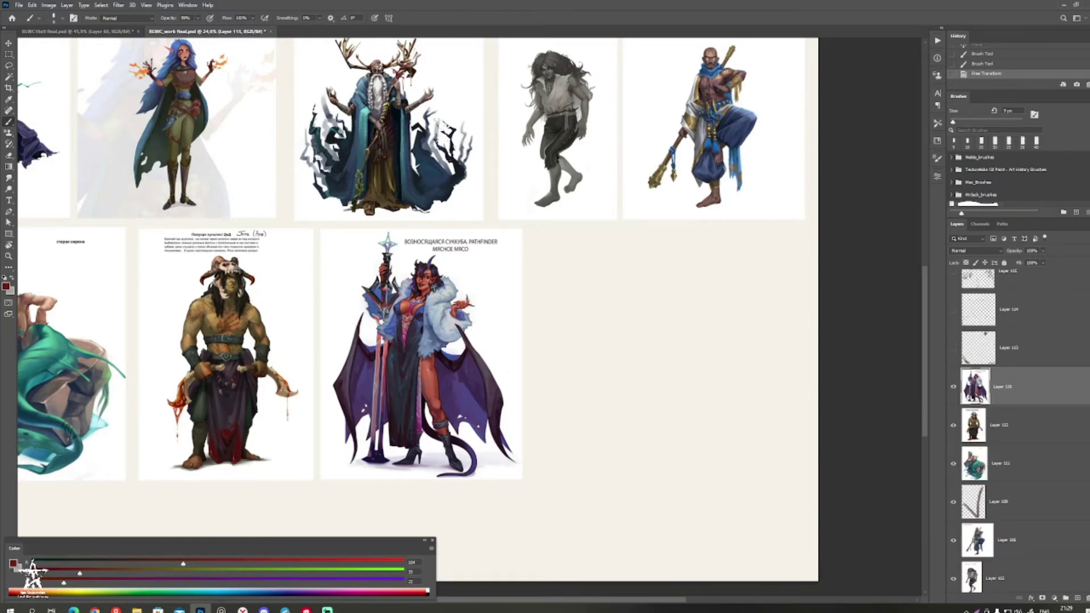
Step: Compare the succubus with the half-orc cultist beside it, up close and at board scale
{"action": "key", "text": "alt+Tab"}
{"action": "left_click_drag", "start_coordinate": [432, 318], "coordinate": [545, 311]}
{"action": "left_click_drag", "start_coordinate": [670, 347], "coordinate": [568, 395]}
{"action": "left_click_drag", "start_coordinate": [568, 395], "coordinate": [619, 373]}
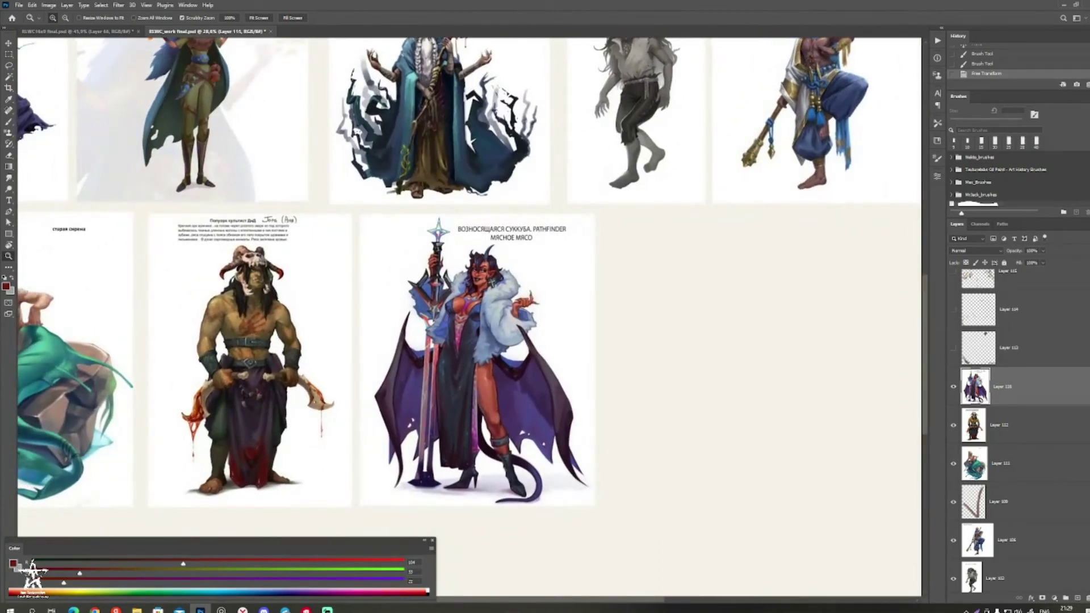
{"action": "scroll", "coordinate": [627, 284], "scroll_direction": "up", "scroll_amount": 2}
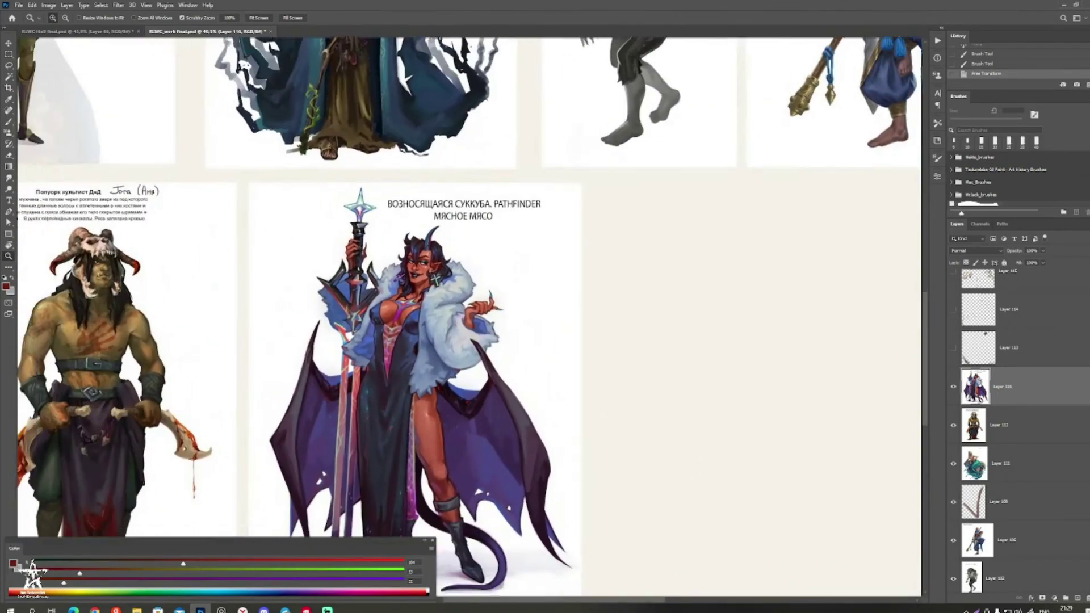
{"action": "left_click_drag", "start_coordinate": [611, 210], "coordinate": [601, 316]}
{"action": "left_click_drag", "start_coordinate": [602, 315], "coordinate": [575, 318]}
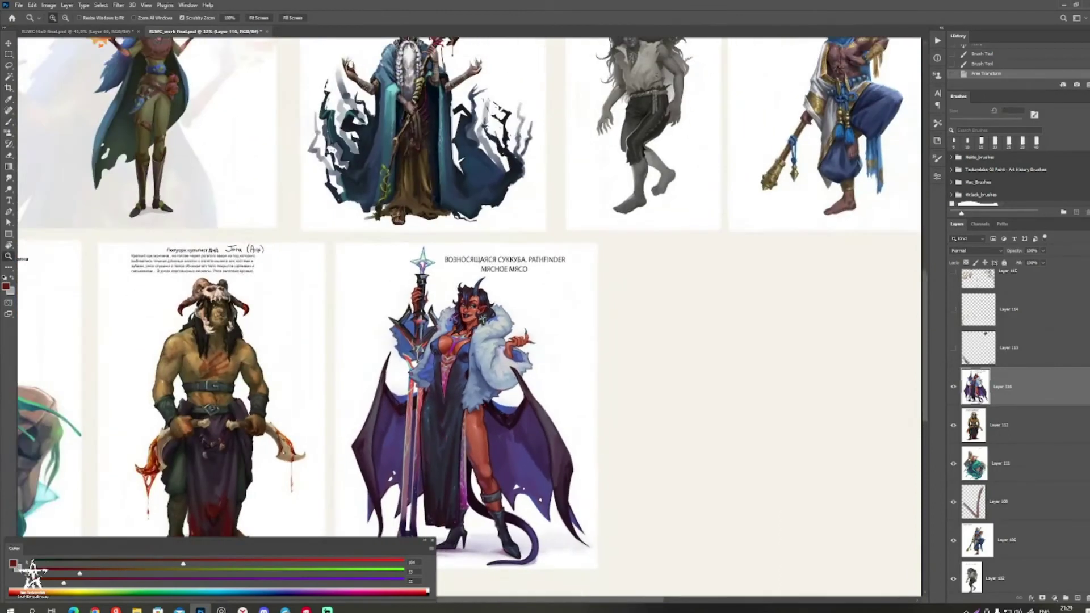
{"action": "scroll", "coordinate": [471, 307], "scroll_direction": "up", "scroll_amount": 1}
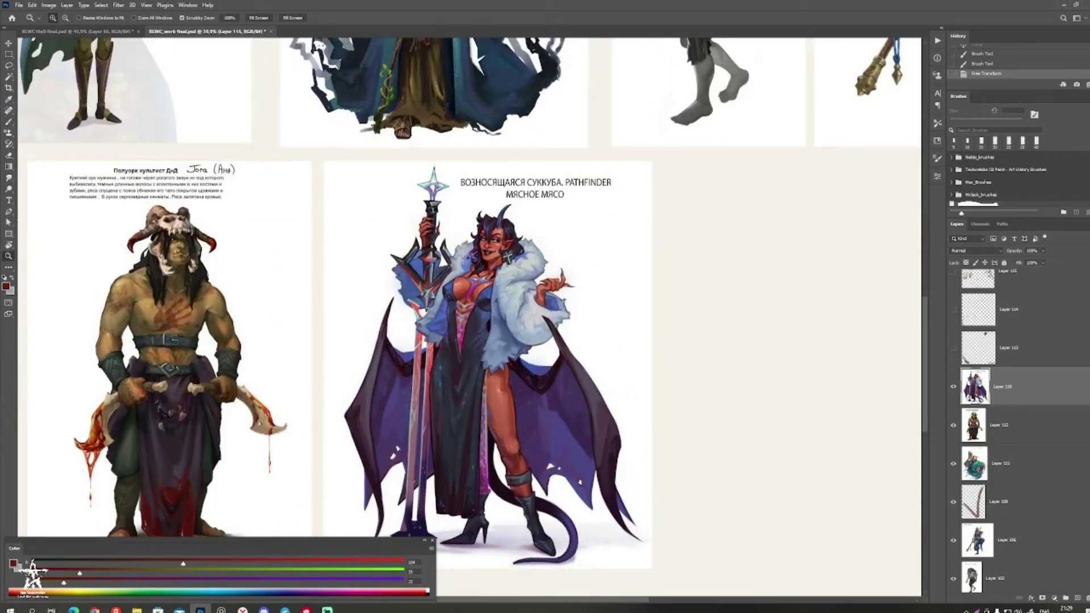
Step: Paste the horned half-orc cultist artwork with two sickles and move it beside the succubus
{"action": "key", "text": "ctrl+v"}
{"action": "scroll", "coordinate": [471, 307], "scroll_direction": "down", "scroll_amount": 4}
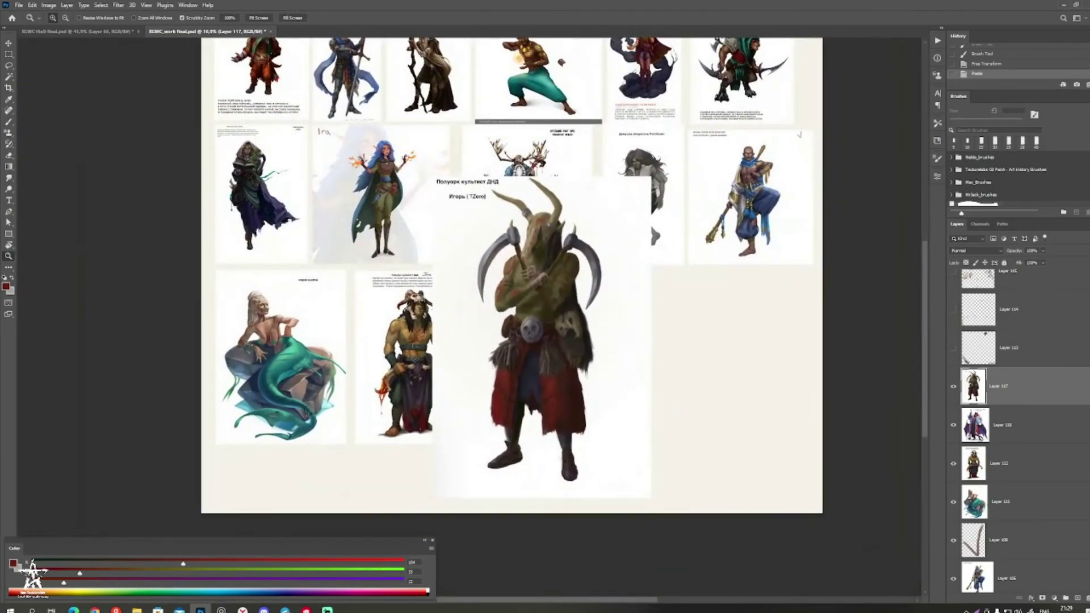
{"action": "left_click_drag", "start_coordinate": [573, 382], "coordinate": [733, 392]}
{"action": "mouse_move", "coordinate": [673, 284]}
{"action": "left_mouse_down"}
{"action": "mouse_move", "coordinate": [674, 380]}
{"action": "mouse_move", "coordinate": [616, 382]}
{"action": "mouse_move", "coordinate": [634, 404]}
{"action": "left_mouse_up"}
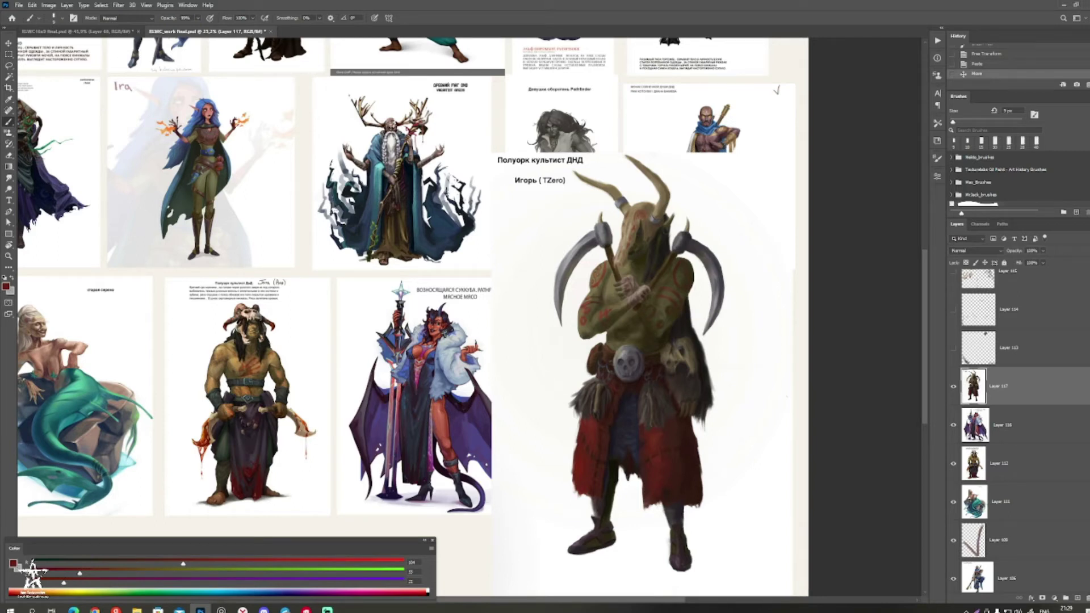
Step: Examine the pasted half-orc's horned skull mask, crossed arms, sickles and belt up close and at wider view
{"action": "mouse_move", "coordinate": [545, 318]}
{"action": "left_mouse_down"}
{"action": "mouse_move", "coordinate": [492, 279]}
{"action": "mouse_move", "coordinate": [528, 292]}
{"action": "mouse_move", "coordinate": [487, 333]}
{"action": "mouse_move", "coordinate": [578, 303]}
{"action": "mouse_move", "coordinate": [561, 331]}
{"action": "mouse_move", "coordinate": [527, 332]}
{"action": "left_mouse_up"}
{"action": "key", "text": "bracketleft"}
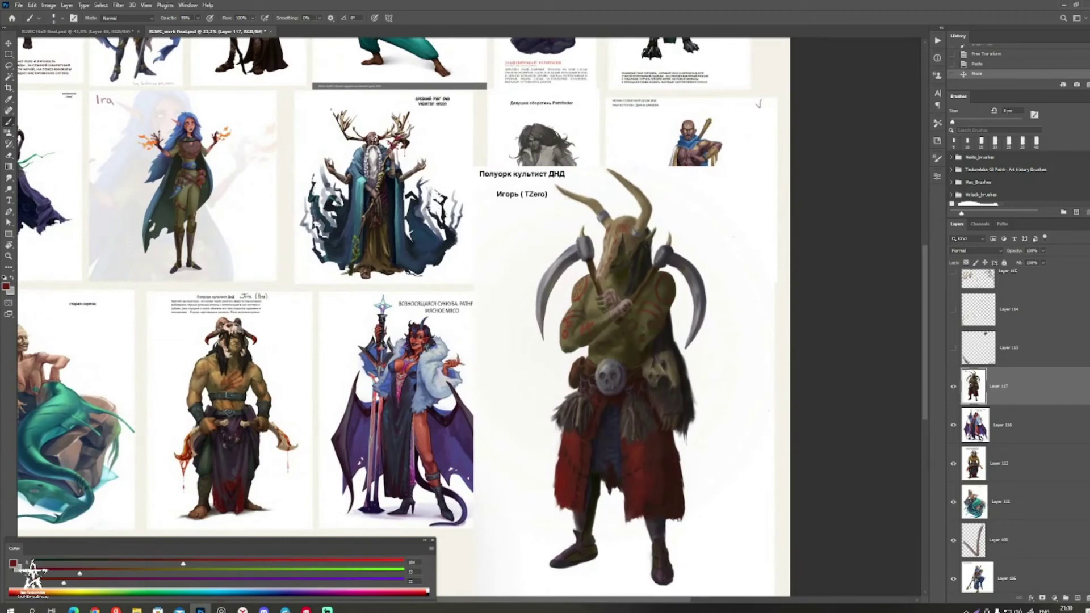
{"action": "left_click_drag", "start_coordinate": [661, 312], "coordinate": [695, 338]}
{"action": "left_click_drag", "start_coordinate": [573, 335], "coordinate": [583, 284]}
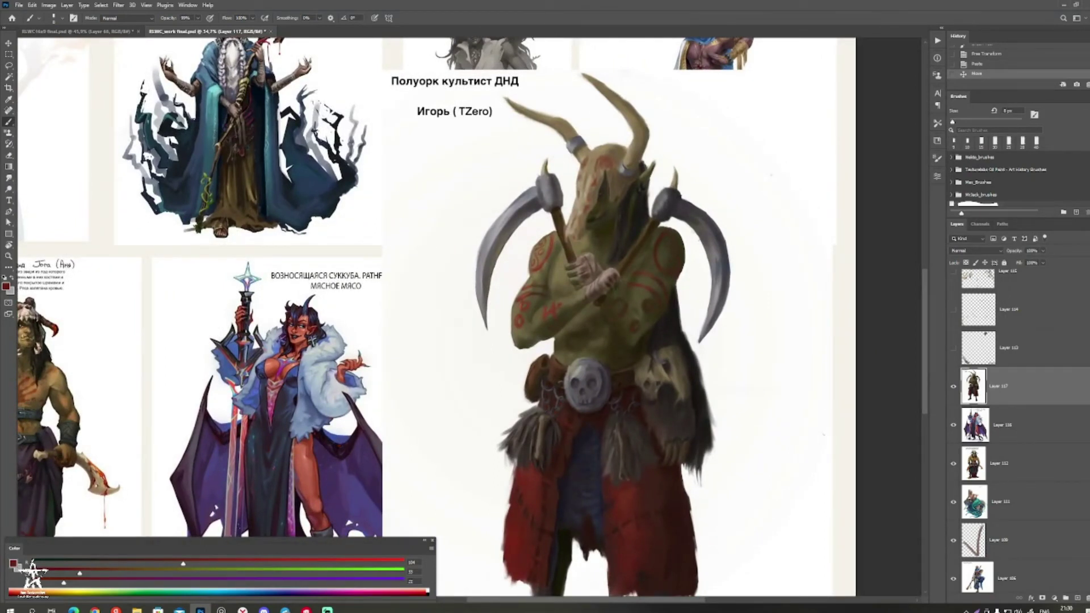
{"action": "mouse_move", "coordinate": [583, 285]}
{"action": "left_mouse_down"}
{"action": "mouse_move", "coordinate": [657, 318]}
{"action": "mouse_move", "coordinate": [554, 321]}
{"action": "mouse_move", "coordinate": [611, 321]}
{"action": "mouse_move", "coordinate": [554, 321]}
{"action": "mouse_move", "coordinate": [572, 345]}
{"action": "left_mouse_up"}
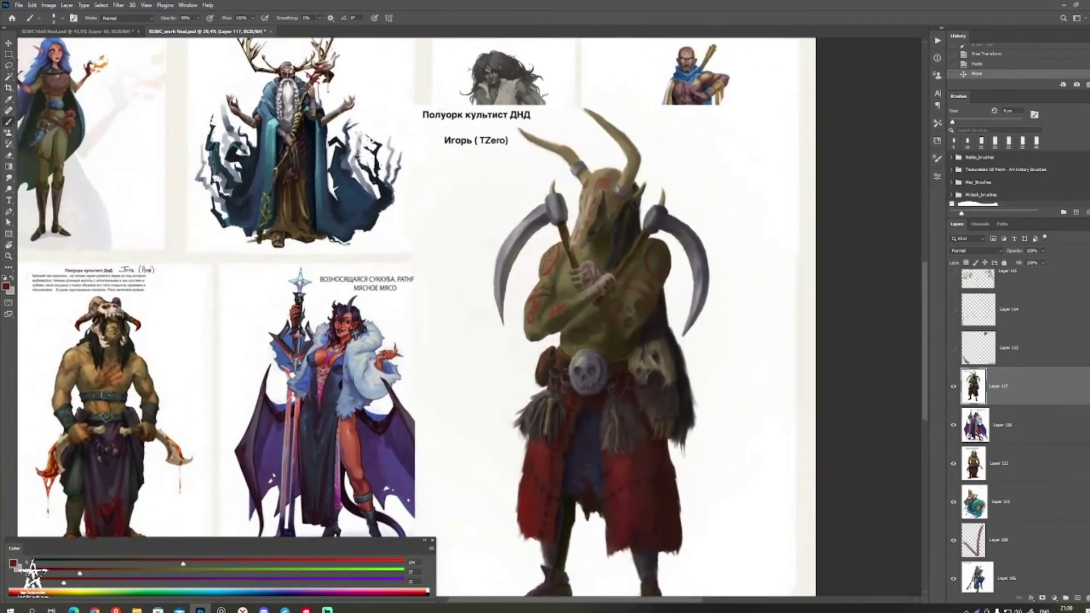
{"action": "scroll", "coordinate": [478, 181], "scroll_direction": "up", "scroll_amount": 2}
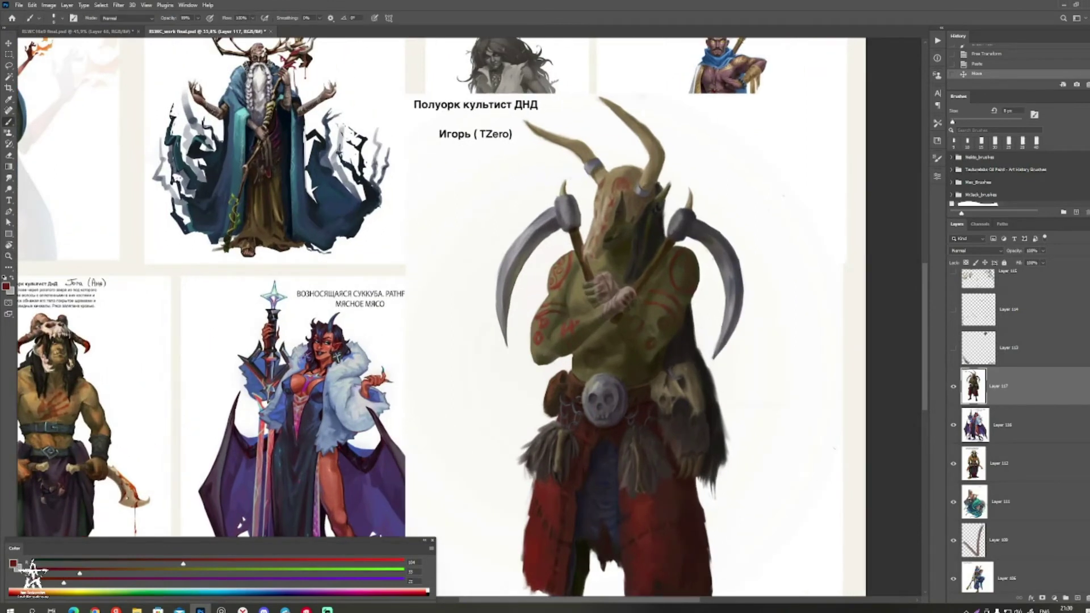
{"action": "left_click_drag", "start_coordinate": [573, 318], "coordinate": [572, 320]}
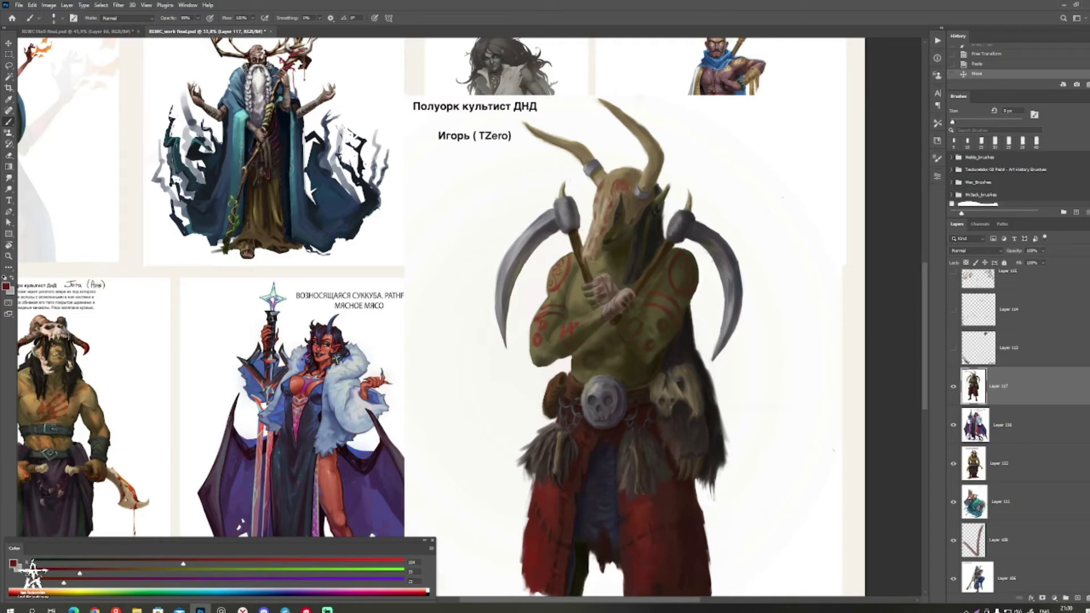
{"action": "left_click_drag", "start_coordinate": [572, 320], "coordinate": [554, 328]}
Step: Create a new layer above the pasted half-orc and paint light highlights on the sickle blades with sampled colours and a smaller brush
{"action": "key", "text": "ctrl+alt+shift+n"}
{"action": "mouse_move", "coordinate": [545, 254]}
{"action": "left_mouse_down"}
{"action": "mouse_move", "coordinate": [556, 255]}
{"action": "mouse_move", "coordinate": [489, 268]}
{"action": "mouse_move", "coordinate": [502, 252]}
{"action": "mouse_move", "coordinate": [468, 353]}
{"action": "mouse_move", "coordinate": [441, 303]}
{"action": "left_mouse_up"}
{"action": "left_click", "coordinate": [506, 247], "text": "alt"}
{"action": "key", "text": "bracketleft"}
{"action": "key", "text": "bracketleft"}
{"action": "left_click", "coordinate": [512, 244], "text": "alt"}
{"action": "left_click", "coordinate": [484, 279], "text": "alt"}
{"action": "left_click", "coordinate": [481, 307], "text": "alt"}
{"action": "left_click", "coordinate": [481, 290], "text": "alt"}
{"action": "left_click", "coordinate": [480, 335], "text": "alt"}
{"action": "key", "text": "["}
{"action": "key", "text": "["}
{"action": "key", "text": "["}
{"action": "key", "text": "["}
{"action": "key", "text": "["}
{"action": "key", "text": "["}
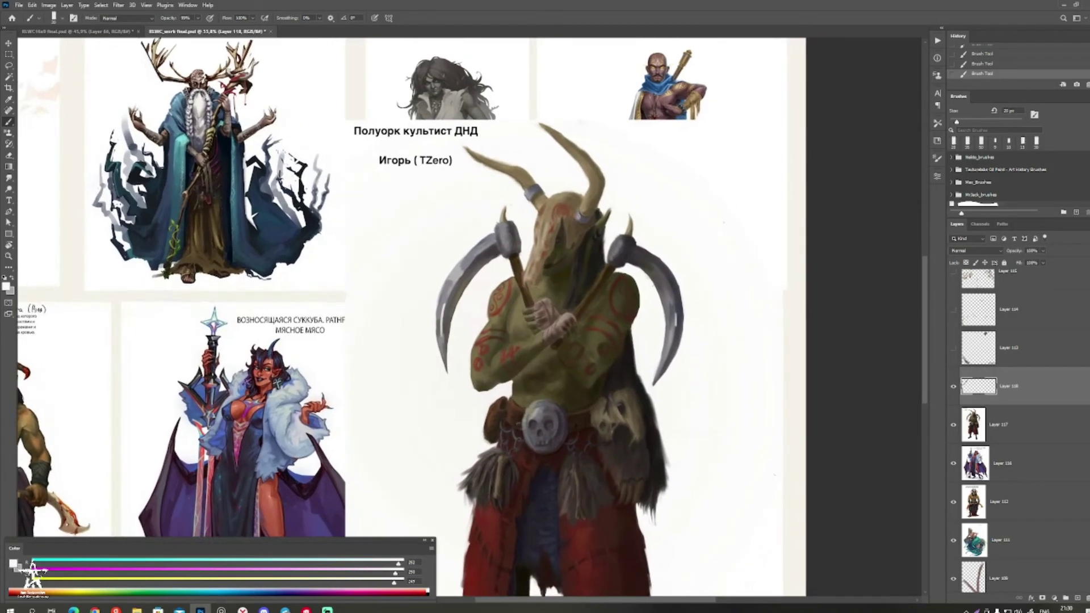
Step: Undo the last sickle highlight strokes and sharpen the shapes of both sickle heads with sampled greys and near-white
{"action": "key", "text": "ctrl+z"}
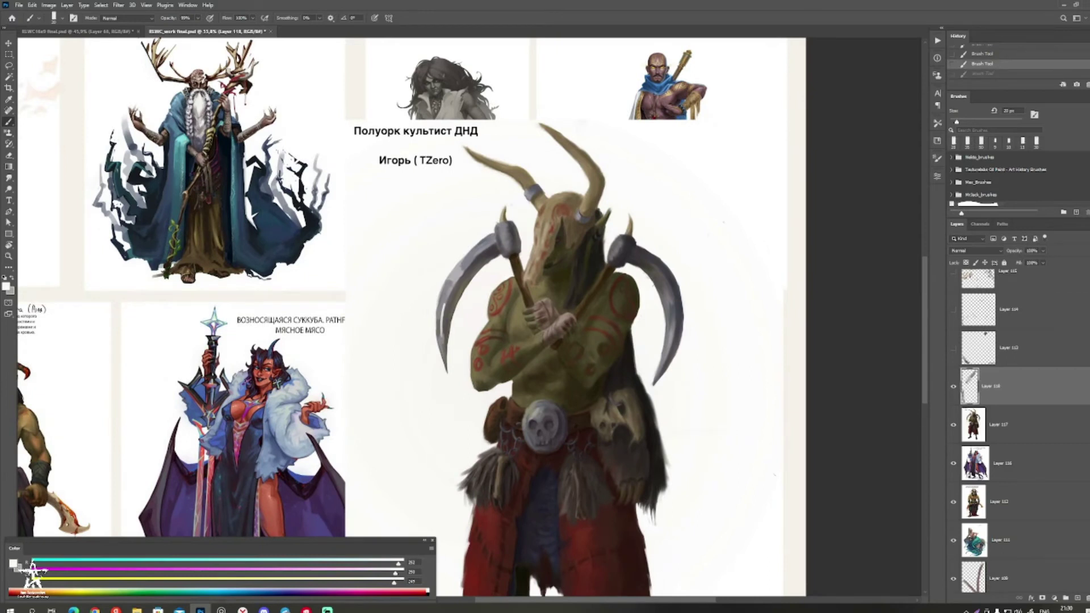
{"action": "mouse_move", "coordinate": [507, 252]}
{"action": "left_mouse_down"}
{"action": "mouse_move", "coordinate": [501, 228]}
{"action": "mouse_move", "coordinate": [506, 246]}
{"action": "left_mouse_up"}
{"action": "key", "text": "ctrl+z"}
{"action": "left_click", "coordinate": [503, 229], "text": "alt"}
{"action": "left_click", "coordinate": [502, 230], "text": "alt"}
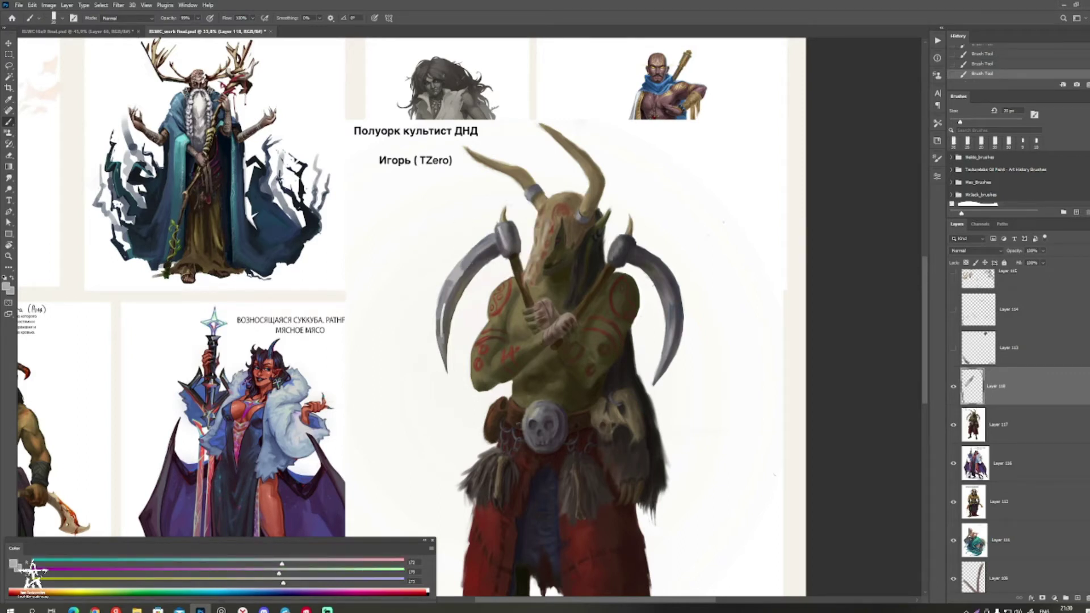
{"action": "left_click", "coordinate": [523, 225], "text": "alt"}
{"action": "left_click_drag", "start_coordinate": [515, 221], "coordinate": [521, 248]}
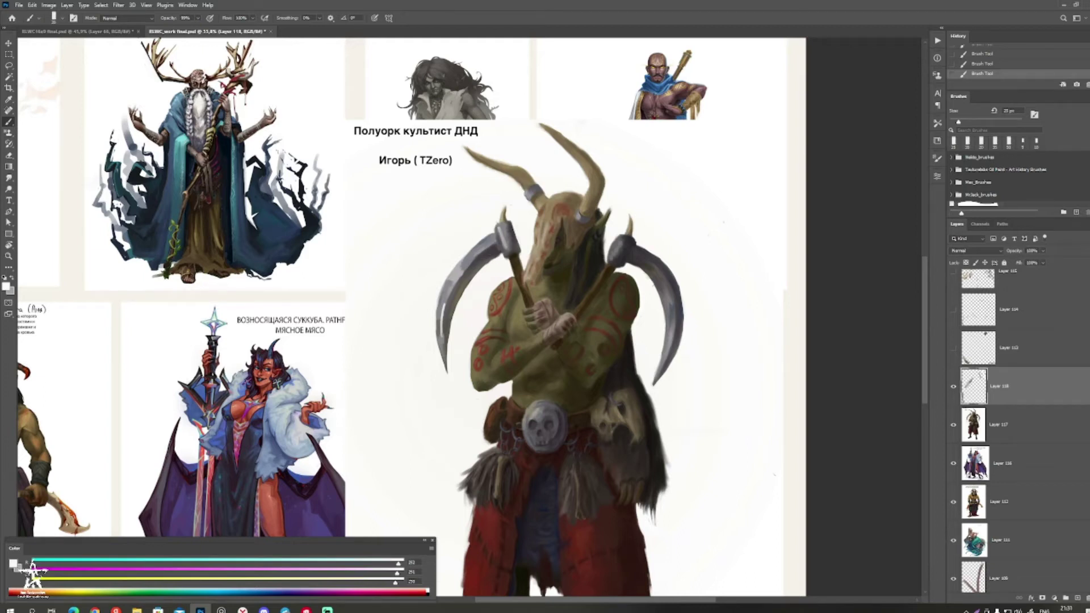
{"action": "left_click_drag", "start_coordinate": [610, 260], "coordinate": [614, 238]}
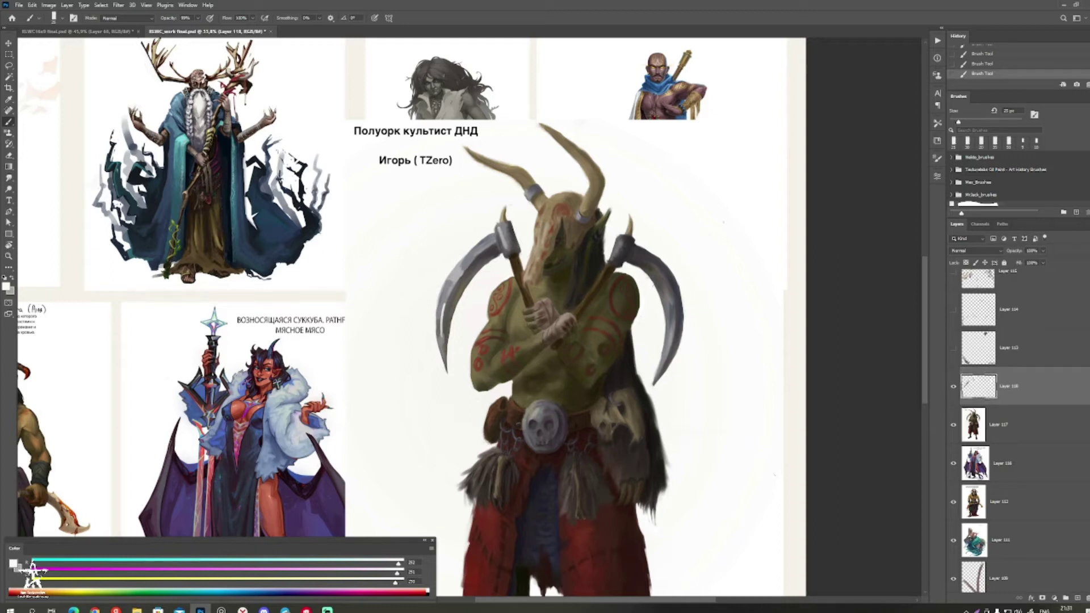
{"action": "left_click_drag", "start_coordinate": [663, 260], "coordinate": [677, 280]}
Step: Sample the dark hair colour and paint loose strands down the half-orc's back beside the hanging skull pelt
{"action": "left_click_drag", "start_coordinate": [633, 365], "coordinate": [616, 333]}
{"action": "left_click", "coordinate": [613, 331], "text": "alt"}
{"action": "left_click_drag", "start_coordinate": [618, 330], "coordinate": [640, 403]}
{"action": "left_click_drag", "start_coordinate": [636, 385], "coordinate": [645, 468]}
{"action": "key", "text": "bracketright"}
{"action": "left_click", "coordinate": [640, 427], "text": "alt"}
{"action": "mouse_move", "coordinate": [646, 419]}
{"action": "left_mouse_down"}
{"action": "mouse_move", "coordinate": [643, 436]}
{"action": "mouse_move", "coordinate": [631, 373]}
{"action": "mouse_move", "coordinate": [664, 445]}
{"action": "left_mouse_up"}
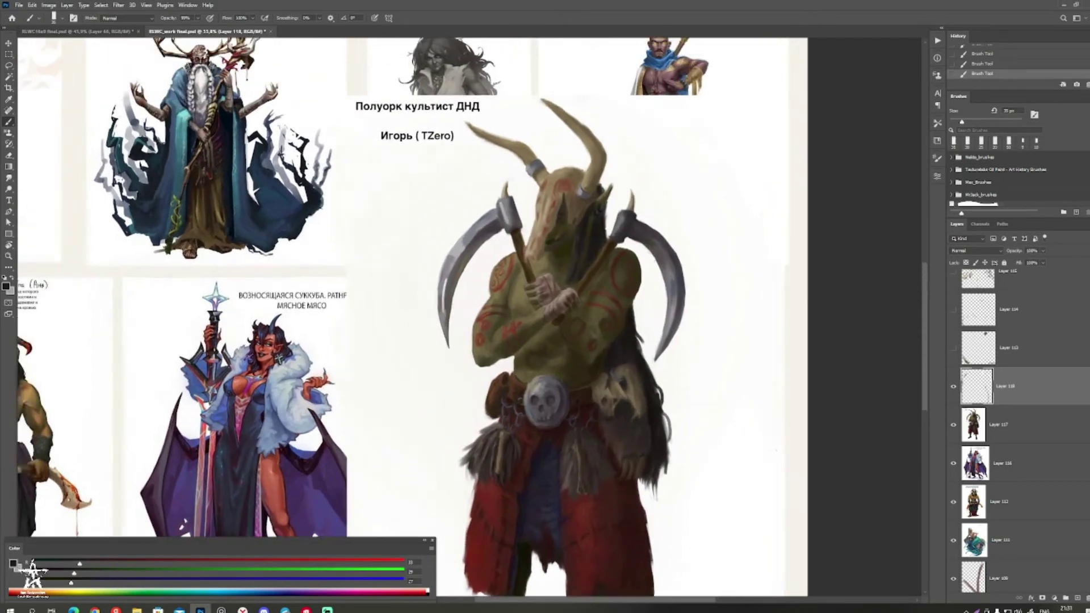
Step: Sample greys from the sickle blade nearest the succubus and refine its facets with short strokes
{"action": "left_click", "coordinate": [444, 285], "text": "alt"}
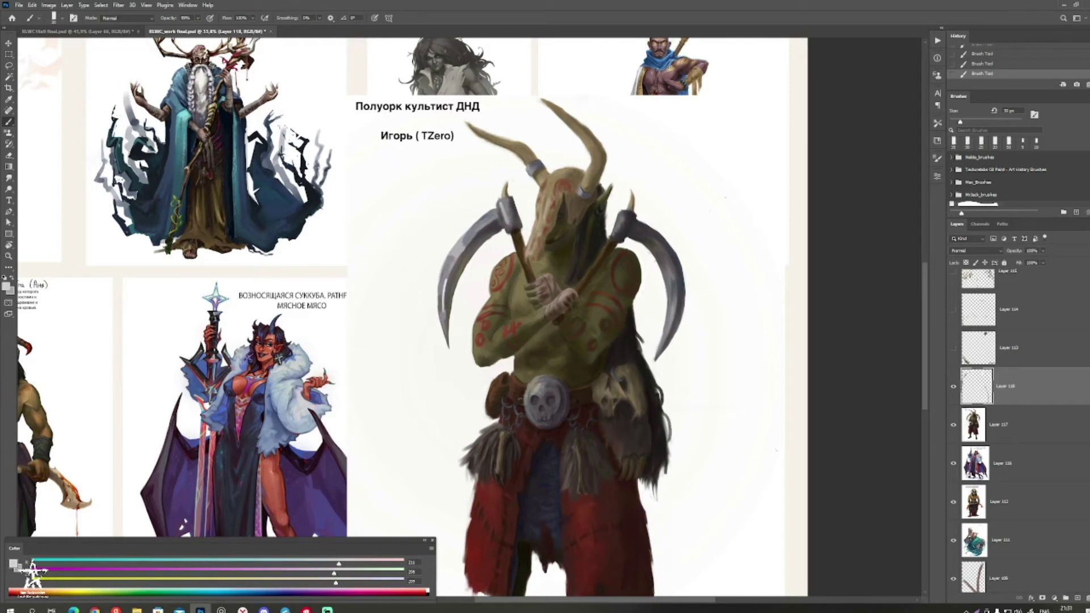
{"action": "left_click", "coordinate": [458, 244], "text": "alt"}
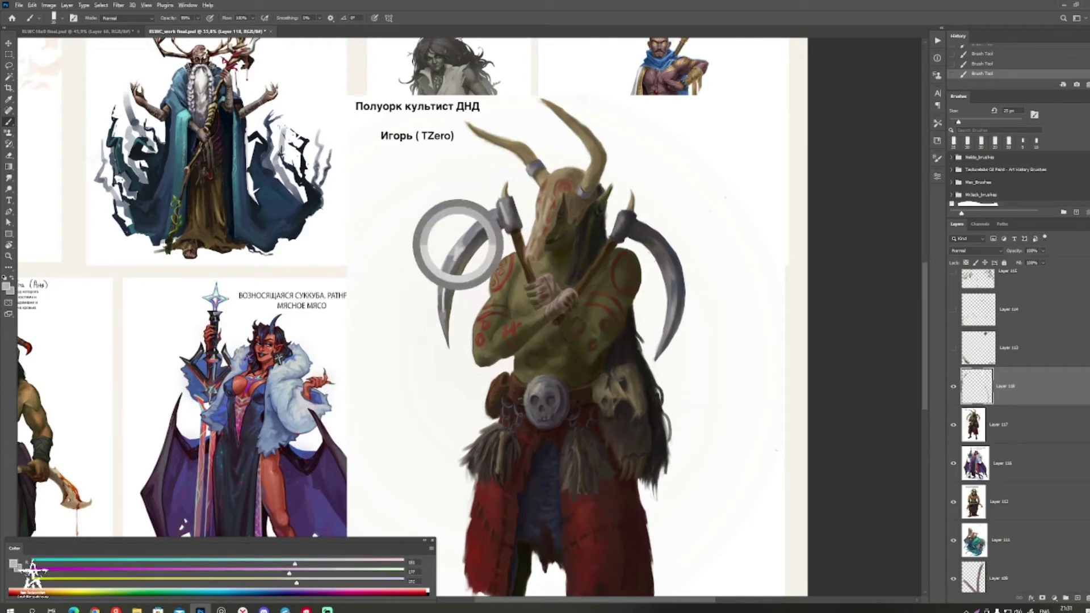
{"action": "left_click", "coordinate": [452, 251], "text": "alt"}
{"action": "mouse_move", "coordinate": [500, 284]}
{"action": "left_mouse_down"}
{"action": "mouse_move", "coordinate": [467, 310]}
{"action": "mouse_move", "coordinate": [451, 296]}
{"action": "left_mouse_up"}
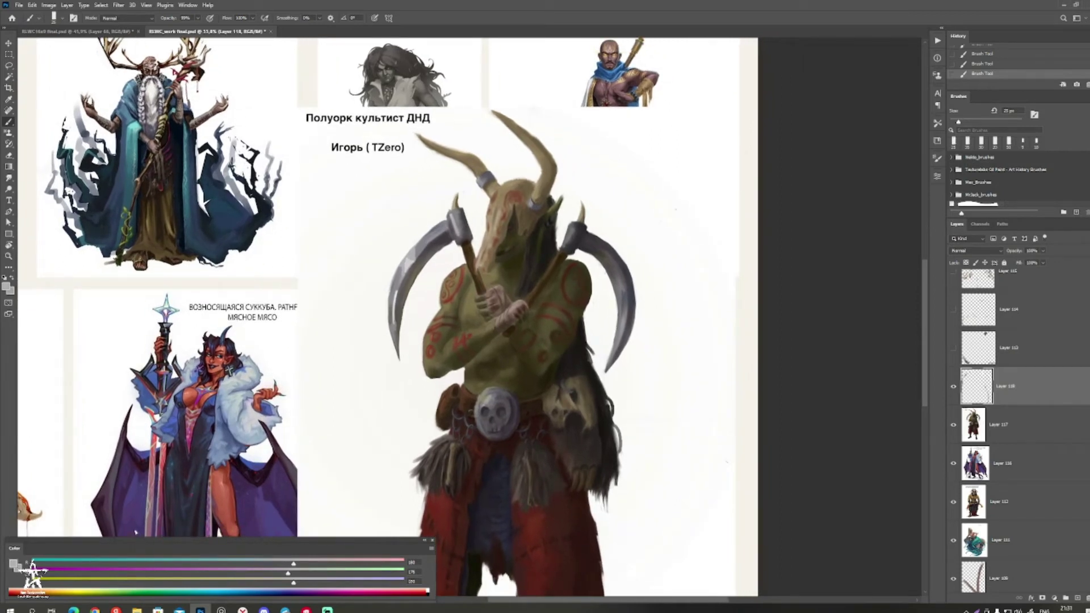
{"action": "left_click_drag", "start_coordinate": [500, 318], "coordinate": [515, 273]}
Step: Paint light grey highlights and darker accents on the skull belt buckle with sampled greys, using a smaller brush
{"action": "left_click", "coordinate": [505, 350], "text": "alt"}
{"action": "left_click", "coordinate": [505, 354], "text": "alt"}
{"action": "left_click_drag", "start_coordinate": [507, 353], "coordinate": [504, 363]}
{"action": "left_click", "coordinate": [511, 361], "text": "alt"}
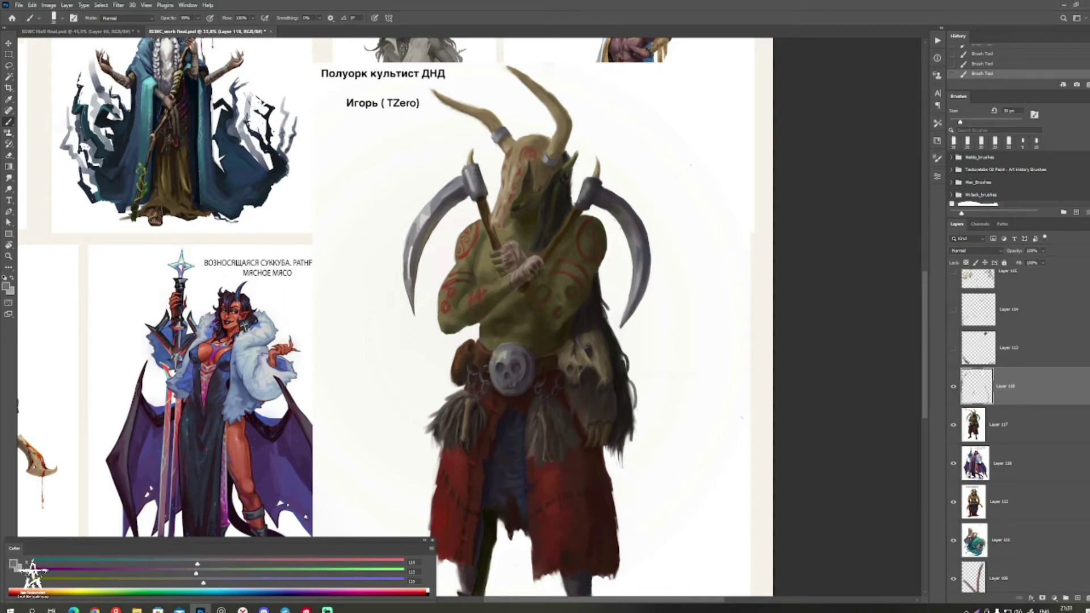
{"action": "left_click", "coordinate": [504, 356], "text": "alt"}
{"action": "key", "text": "["}
{"action": "left_click_drag", "start_coordinate": [521, 369], "coordinate": [517, 373]}
{"action": "key", "text": "ctrl+z"}
{"action": "key", "text": "["}
{"action": "key", "text": "["}
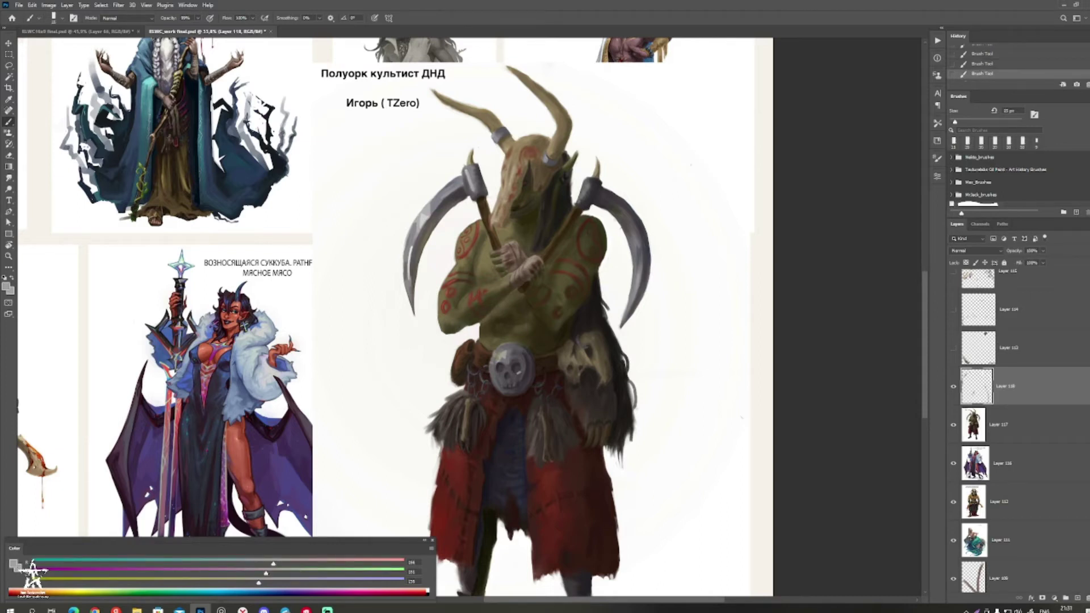
{"action": "left_click", "coordinate": [515, 368], "text": "alt"}
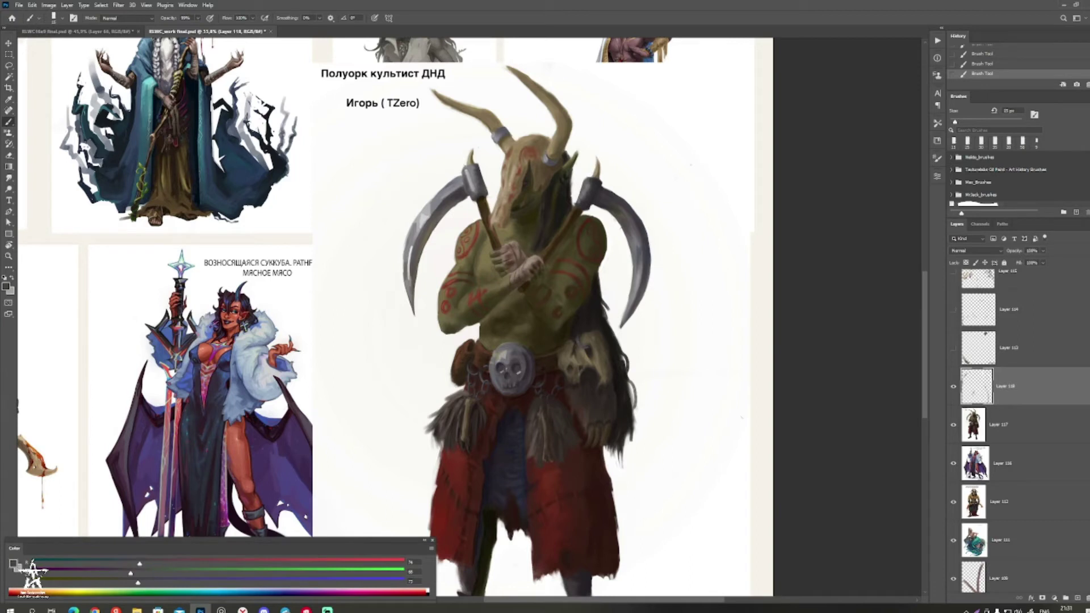
{"action": "left_click", "coordinate": [516, 368], "text": "alt"}
{"action": "left_click_drag", "start_coordinate": [517, 368], "coordinate": [547, 435]}
Step: Sample dark brown tones and paint shadows beneath the crossed forearms with an enlarged brush
{"action": "left_click", "coordinate": [553, 369], "text": "alt"}
{"action": "key", "text": "]"}
{"action": "key", "text": "]"}
{"action": "key", "text": "]"}
{"action": "key", "text": "]"}
{"action": "key", "text": "]"}
{"action": "key", "text": "]"}
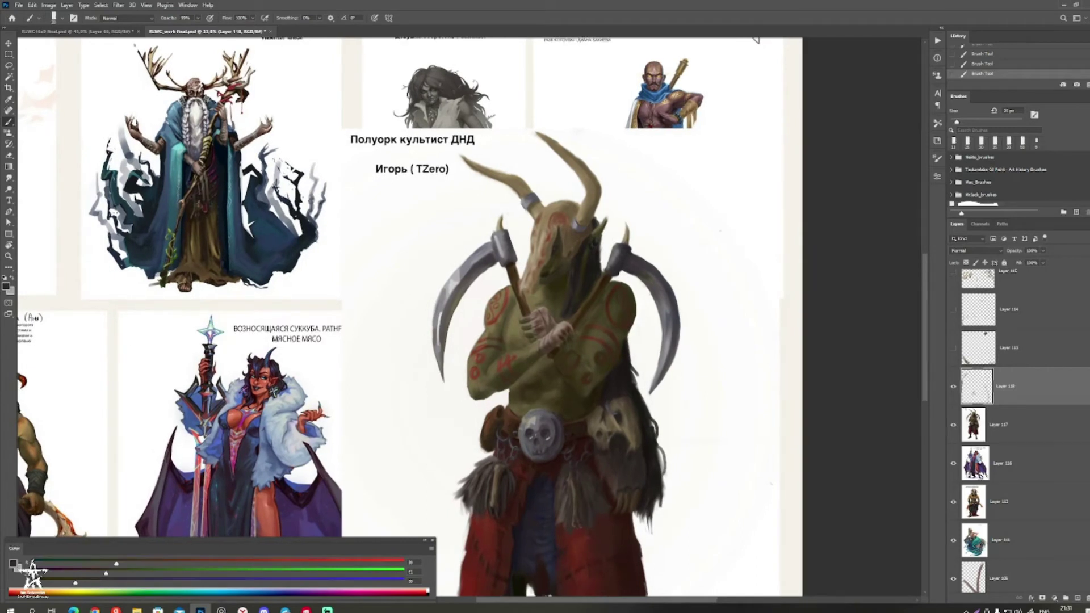
{"action": "left_click", "coordinate": [561, 373], "text": "alt"}
{"action": "mouse_move", "coordinate": [556, 371]}
{"action": "left_mouse_down"}
{"action": "mouse_move", "coordinate": [562, 382]}
{"action": "mouse_move", "coordinate": [595, 366]}
{"action": "left_mouse_up"}
{"action": "key", "text": "bracketright"}
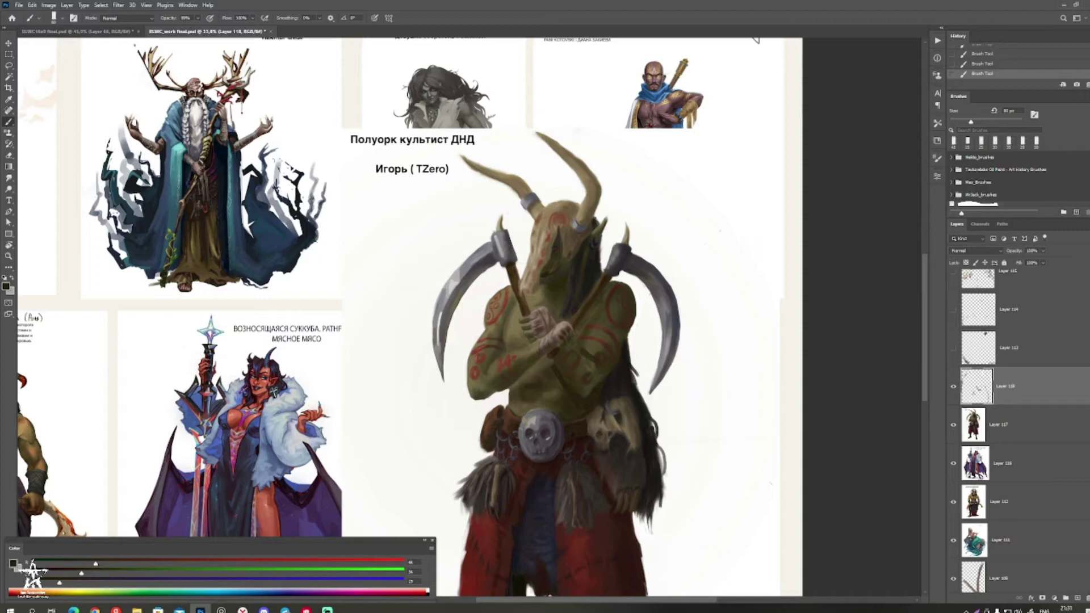
Step: Shade the tattooed upper arm and the torso under the crossed arms with sampled olive tones
{"action": "left_click", "coordinate": [598, 355], "text": "alt"}
{"action": "left_click_drag", "start_coordinate": [617, 328], "coordinate": [613, 335]}
{"action": "left_click_drag", "start_coordinate": [598, 379], "coordinate": [588, 391]}
{"action": "left_click", "coordinate": [535, 371], "text": "alt"}
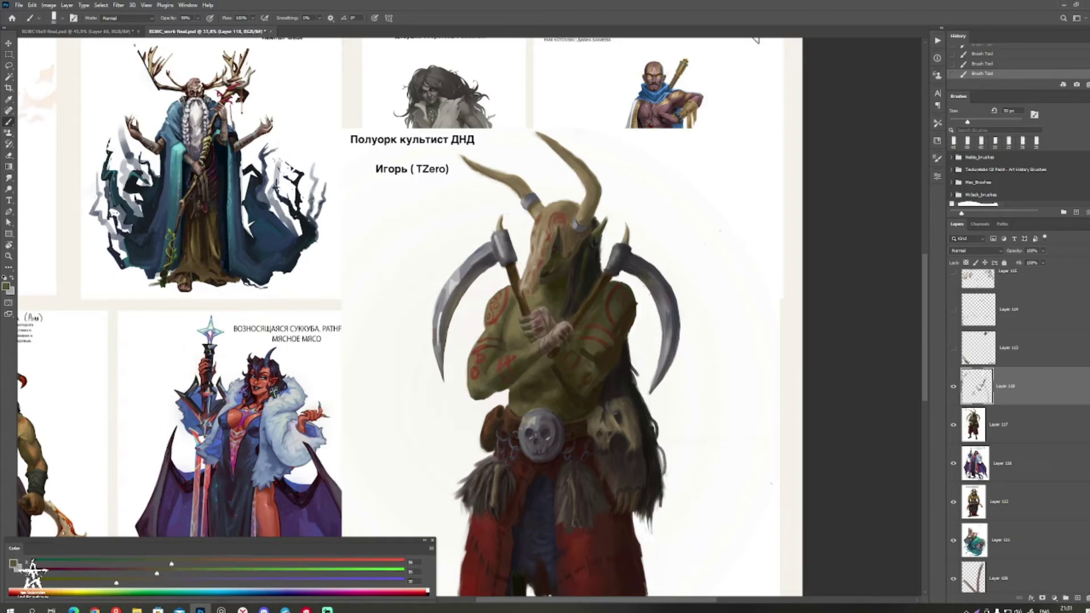
{"action": "left_click", "coordinate": [592, 356], "text": "alt"}
{"action": "key", "text": "]"}
{"action": "left_click", "coordinate": [520, 396], "text": "alt"}
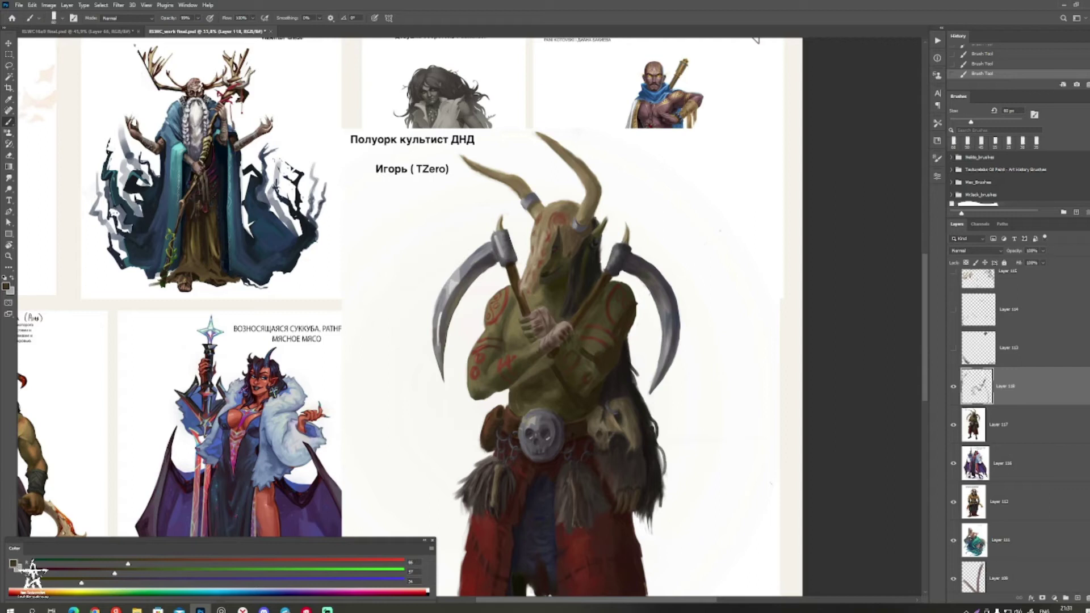
Step: Darken the face and hair beneath the horned skull mask using sampled dark tones and a smaller brush
{"action": "key", "text": "bracketleft"}
{"action": "left_click", "coordinate": [557, 276], "text": "alt"}
{"action": "left_click", "coordinate": [564, 284], "text": "alt"}
{"action": "key", "text": "bracketleft"}
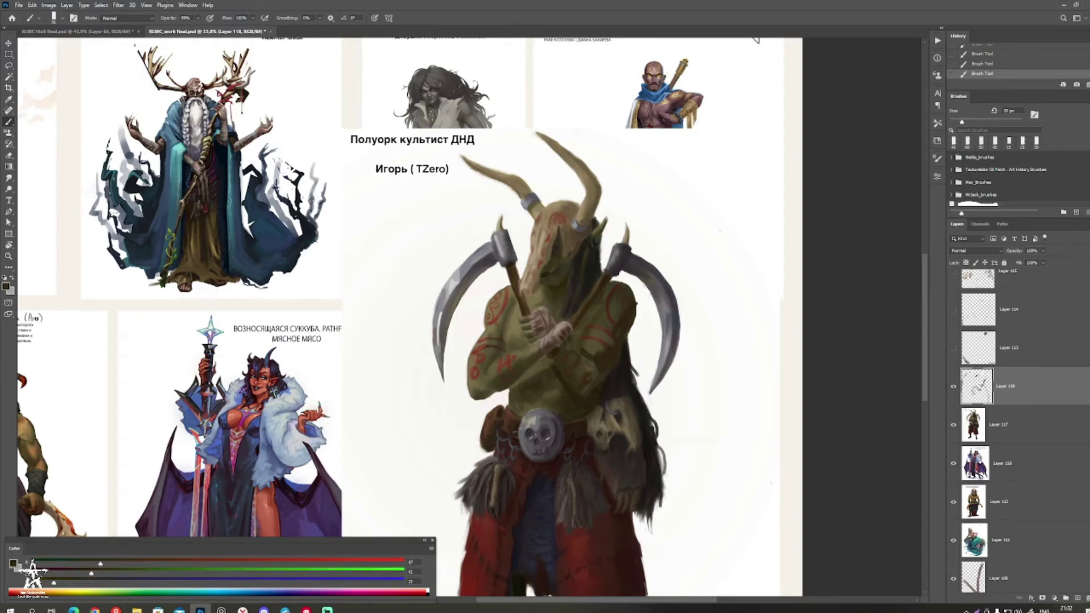
{"action": "left_click", "coordinate": [579, 262], "text": "alt"}
{"action": "left_click_drag", "start_coordinate": [569, 258], "coordinate": [568, 283]}
{"action": "left_click", "coordinate": [573, 271], "text": "alt"}
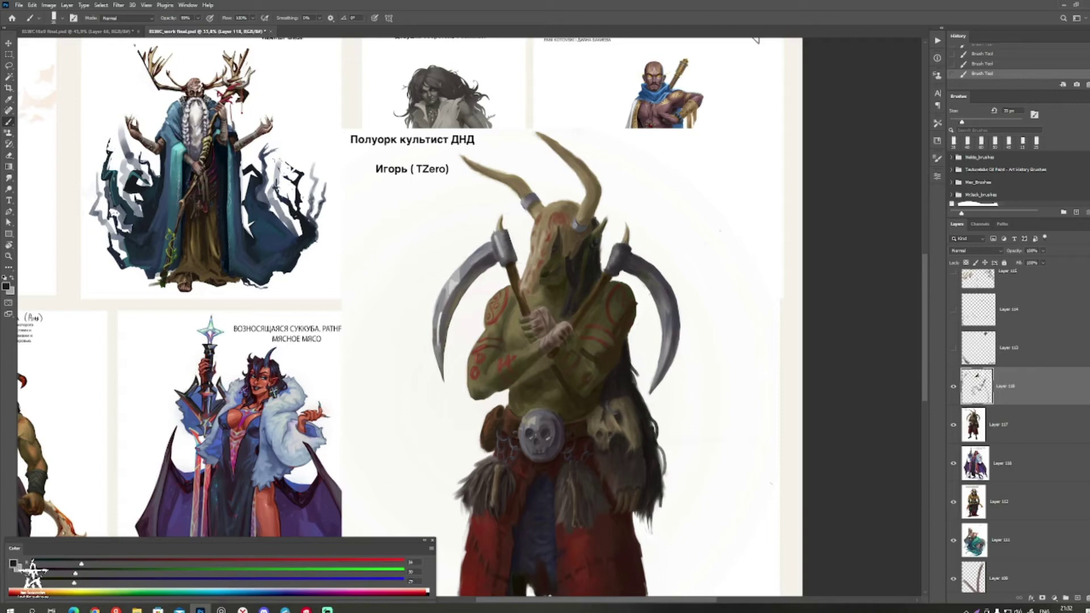
Step: Shade around the belt chains and fur tassels of the half-orc cultist with sampled dark brown and red tones
{"action": "left_click_drag", "start_coordinate": [567, 318], "coordinate": [585, 269]}
{"action": "left_click", "coordinate": [545, 420], "text": "alt"}
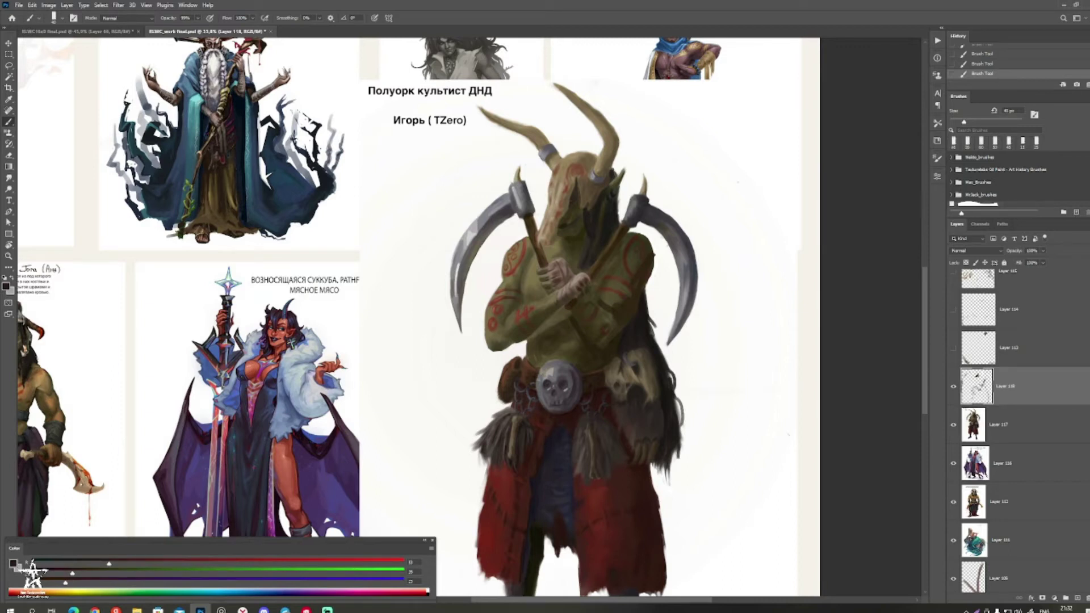
{"action": "left_click_drag", "start_coordinate": [568, 318], "coordinate": [535, 306]}
{"action": "left_click", "coordinate": [557, 379], "text": "alt"}
{"action": "left_click", "coordinate": [476, 475], "text": "alt"}
{"action": "key", "text": "bracketright"}
{"action": "key", "text": "bracketleft"}
{"action": "mouse_move", "coordinate": [557, 341]}
{"action": "left_mouse_down"}
{"action": "mouse_move", "coordinate": [473, 350]}
{"action": "mouse_move", "coordinate": [480, 288]}
{"action": "left_mouse_up"}
Step: Deepen the shadows on the red skirt below the tassels and along its hem with a sampled dark red-brown and an enlarged brush
{"action": "key", "text": "bracketright"}
{"action": "key", "text": "bracketright"}
{"action": "left_click", "coordinate": [495, 410], "text": "alt"}
{"action": "key", "text": "bracketleft"}
{"action": "key", "text": "bracketright"}
{"action": "left_click_drag", "start_coordinate": [483, 415], "coordinate": [493, 420]}
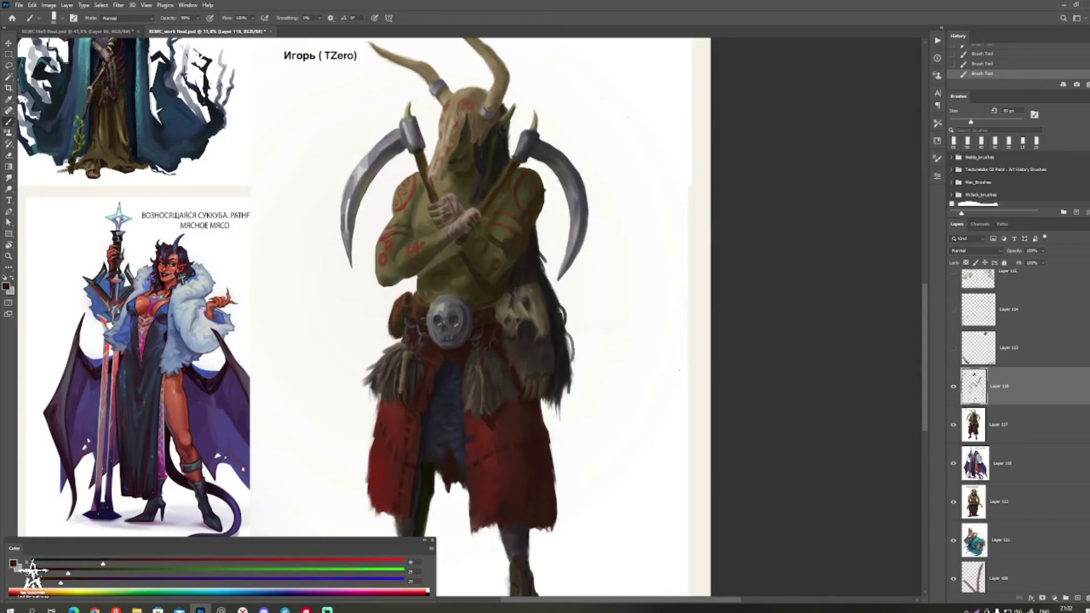
{"action": "key", "text": "bracketright"}
{"action": "left_click_drag", "start_coordinate": [539, 455], "coordinate": [443, 460]}
{"action": "left_click_drag", "start_coordinate": [464, 521], "coordinate": [487, 499]}
{"action": "left_click_drag", "start_coordinate": [487, 499], "coordinate": [542, 495]}
{"action": "key", "text": "bracketright"}
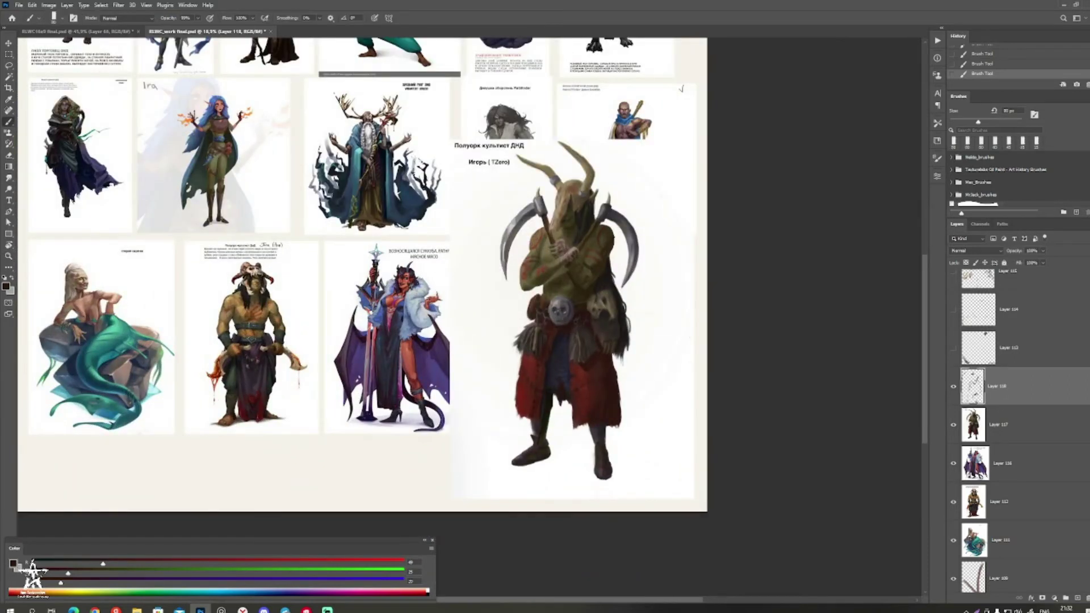
Step: Darken the half-orc's shins and boots with tones sampled from the legs, using a slightly smaller brush
{"action": "key", "text": "bracketleft"}
{"action": "left_click", "coordinate": [598, 436], "text": "alt"}
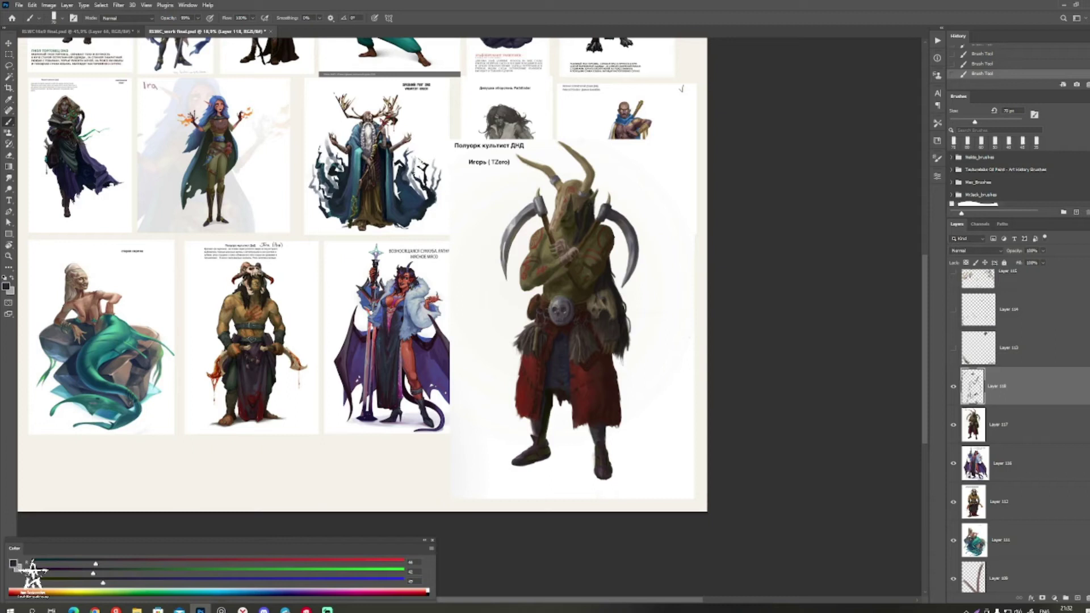
{"action": "left_click", "coordinate": [600, 446], "text": "alt"}
{"action": "left_click_drag", "start_coordinate": [599, 437], "coordinate": [577, 489]}
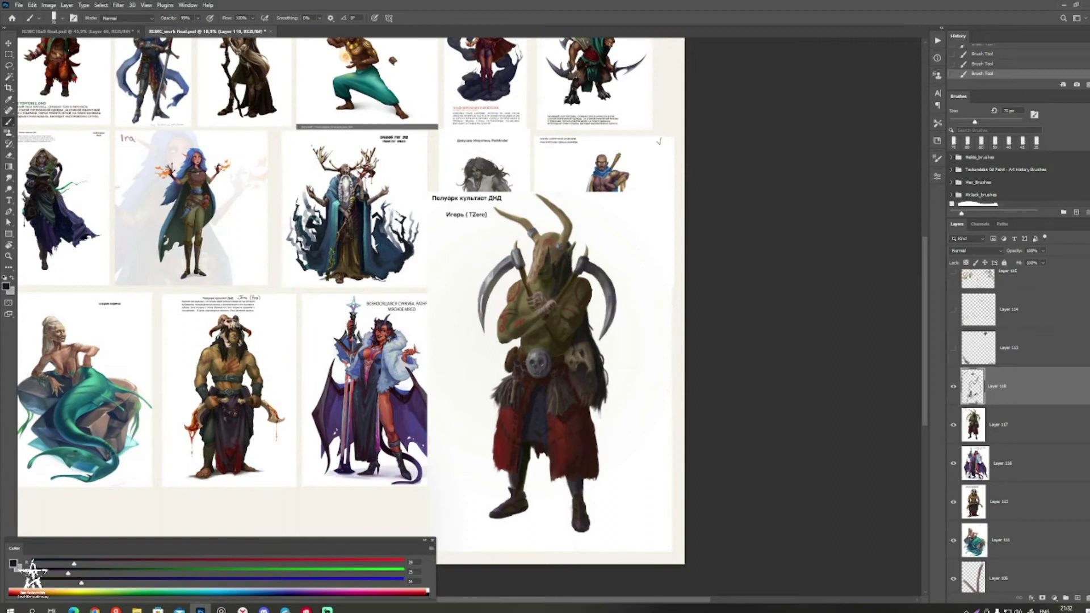
Step: Sample a light bone brown and paint highlights on the animal skull hanging at the half-orc's hip with a smaller brush
{"action": "scroll", "coordinate": [571, 355], "scroll_direction": "up", "scroll_amount": 2}
{"action": "key", "text": "x"}
{"action": "key", "text": "bracketleft"}
{"action": "key", "text": "bracketleft"}
{"action": "left_click", "coordinate": [588, 389], "text": "alt"}
{"action": "left_click", "coordinate": [569, 357], "text": "alt"}
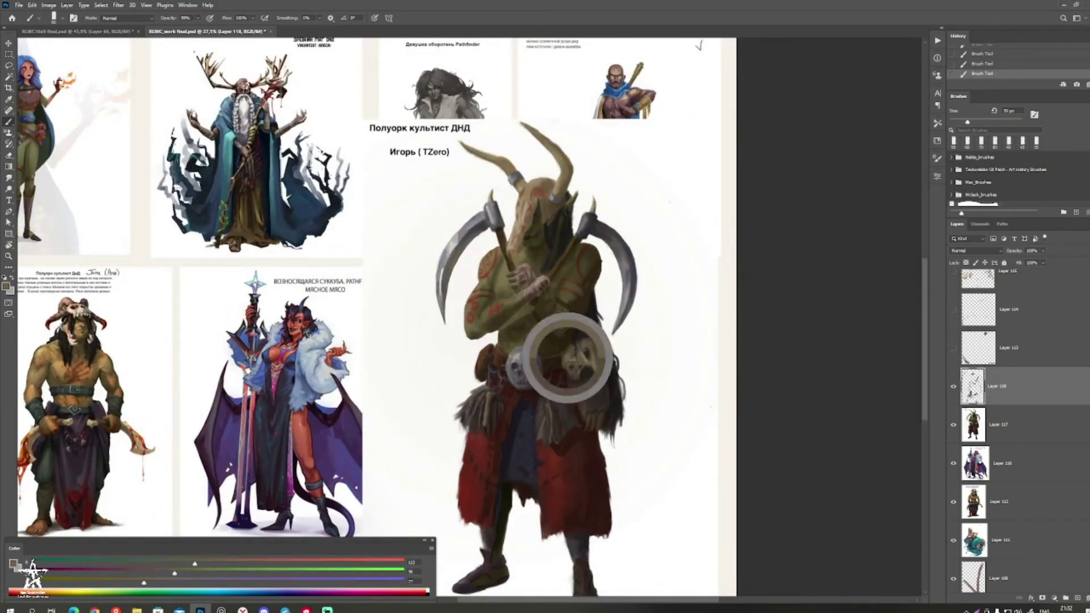
{"action": "left_click_drag", "start_coordinate": [585, 348], "coordinate": [593, 350]}
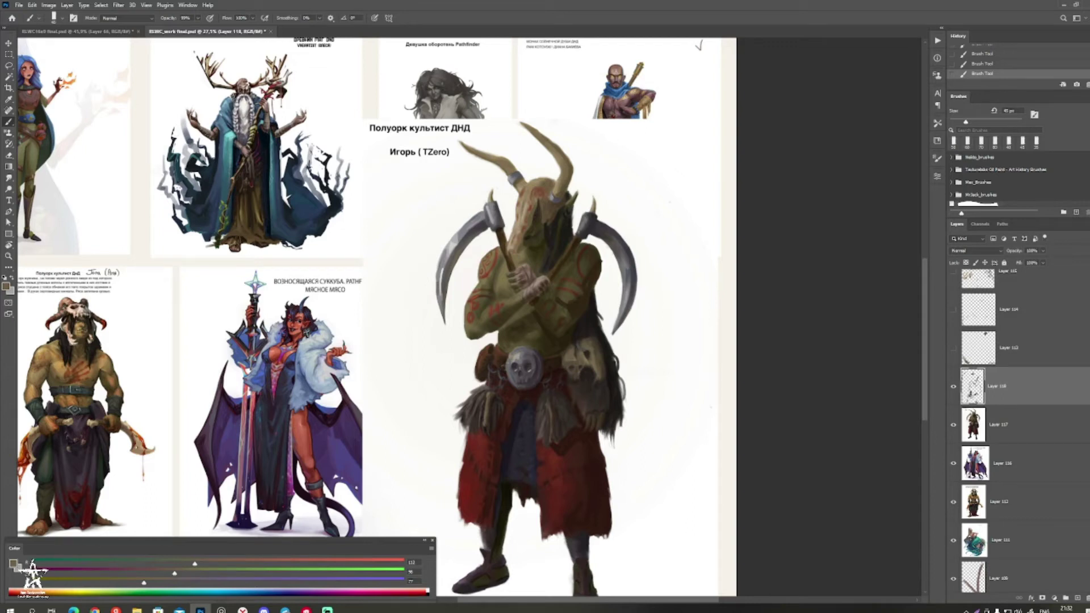
Step: Define the hip skull's sockets and shaded planes with sampled dark and mid brown tones
{"action": "left_click", "coordinate": [588, 372], "text": "alt"}
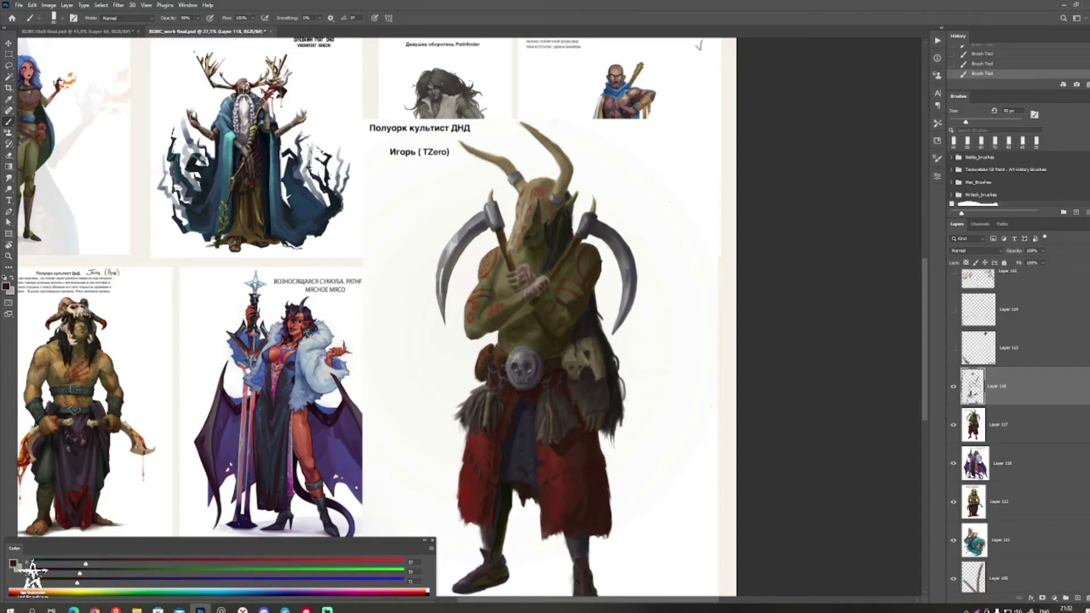
{"action": "left_click", "coordinate": [585, 359], "text": "alt"}
{"action": "left_click", "coordinate": [585, 358], "text": "alt"}
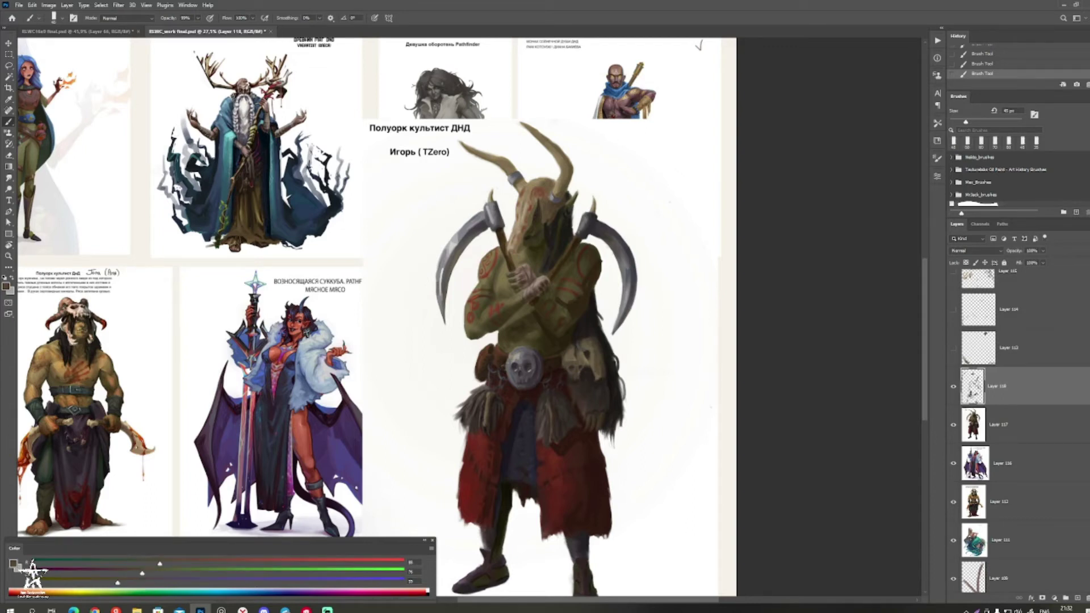
{"action": "left_click", "coordinate": [597, 372], "text": "alt"}
{"action": "mouse_move", "coordinate": [603, 360]}
{"action": "left_mouse_down"}
{"action": "mouse_move", "coordinate": [603, 373]}
{"action": "mouse_move", "coordinate": [505, 380]}
{"action": "mouse_move", "coordinate": [568, 381]}
{"action": "mouse_move", "coordinate": [590, 369]}
{"action": "left_mouse_up"}
{"action": "key", "text": "z"}
{"action": "key", "text": "b"}
{"action": "left_click", "coordinate": [590, 355], "text": "alt"}
{"action": "left_click", "coordinate": [590, 366], "text": "alt"}
{"action": "key", "text": "["}
Step: Model the crossed forearm with sampled skin tones, using a larger brush for the broader areas
{"action": "left_click_drag", "start_coordinate": [505, 323], "coordinate": [506, 334]}
{"action": "left_click", "coordinate": [509, 321], "text": "alt"}
{"action": "left_click", "coordinate": [508, 319], "text": "alt"}
{"action": "key", "text": "]"}
{"action": "key", "text": "]"}
{"action": "key", "text": "]"}
{"action": "left_click_drag", "start_coordinate": [514, 305], "coordinate": [549, 272]}
Step: Refine the crossed hands and the chest area beside them with several sampled skin tones and a reduced brush
{"action": "key", "text": "["}
{"action": "left_click", "coordinate": [555, 255], "text": "alt"}
{"action": "left_click", "coordinate": [545, 269], "text": "alt"}
{"action": "left_click", "coordinate": [544, 284], "text": "alt"}
{"action": "left_click", "coordinate": [551, 273], "text": "alt"}
{"action": "mouse_move", "coordinate": [541, 281]}
{"action": "left_mouse_down"}
{"action": "mouse_move", "coordinate": [548, 271]}
{"action": "mouse_move", "coordinate": [541, 287]}
{"action": "mouse_move", "coordinate": [565, 330]}
{"action": "left_mouse_up"}
Step: Paint dark accents between the sickle handle and the shoulder with sampled dark brown and a 30 px brush
{"action": "key", "text": "bracketleft"}
{"action": "key", "text": "bracketleft"}
{"action": "left_click", "coordinate": [577, 305], "text": "alt"}
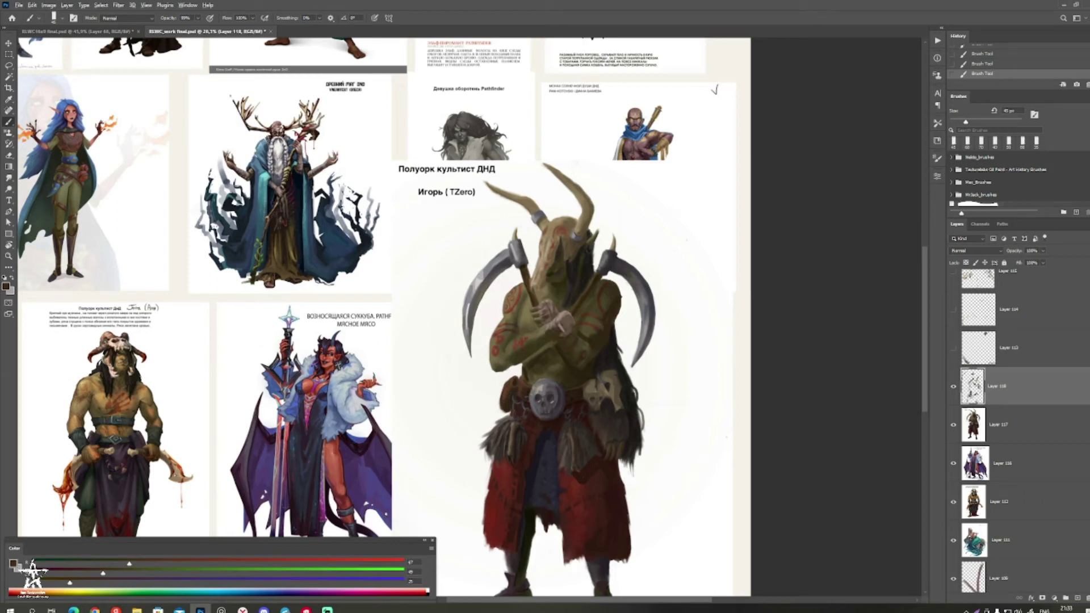
{"action": "left_click", "coordinate": [574, 297], "text": "alt"}
{"action": "key", "text": "bracketleft"}
{"action": "key", "text": "bracketleft"}
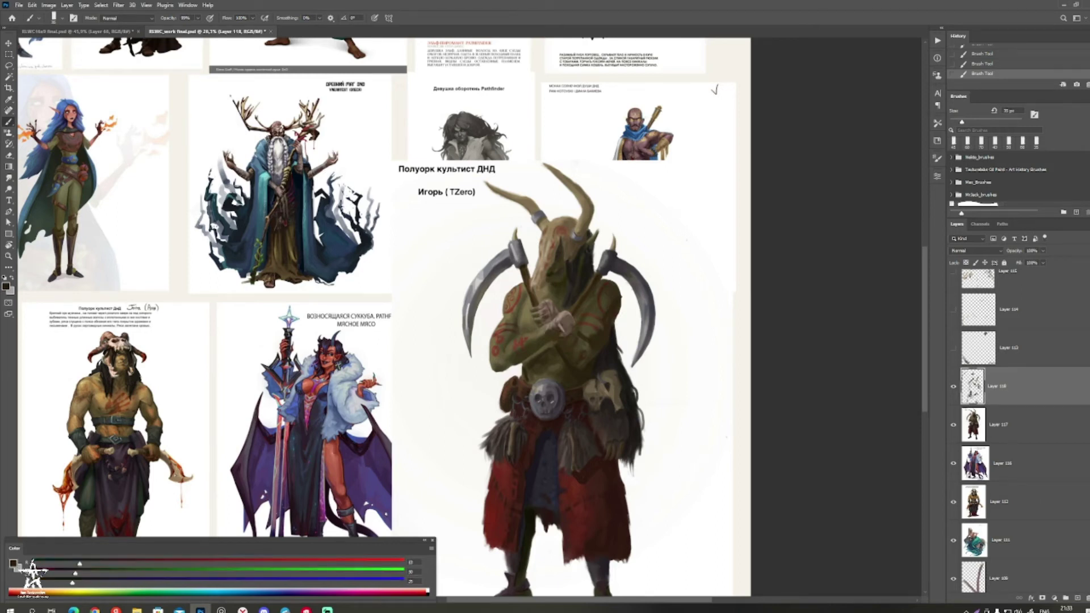
{"action": "mouse_move", "coordinate": [573, 316]}
{"action": "left_mouse_down"}
{"action": "mouse_move", "coordinate": [604, 276]}
{"action": "mouse_move", "coordinate": [548, 163]}
{"action": "mouse_move", "coordinate": [484, 183]}
{"action": "mouse_move", "coordinate": [649, 245]}
{"action": "left_mouse_up"}
Step: Paint lighter bone tones on the brow and snout of the horned skull mask, sampling colours from it with a 40 px brush
{"action": "key", "text": "ctrl+space"}
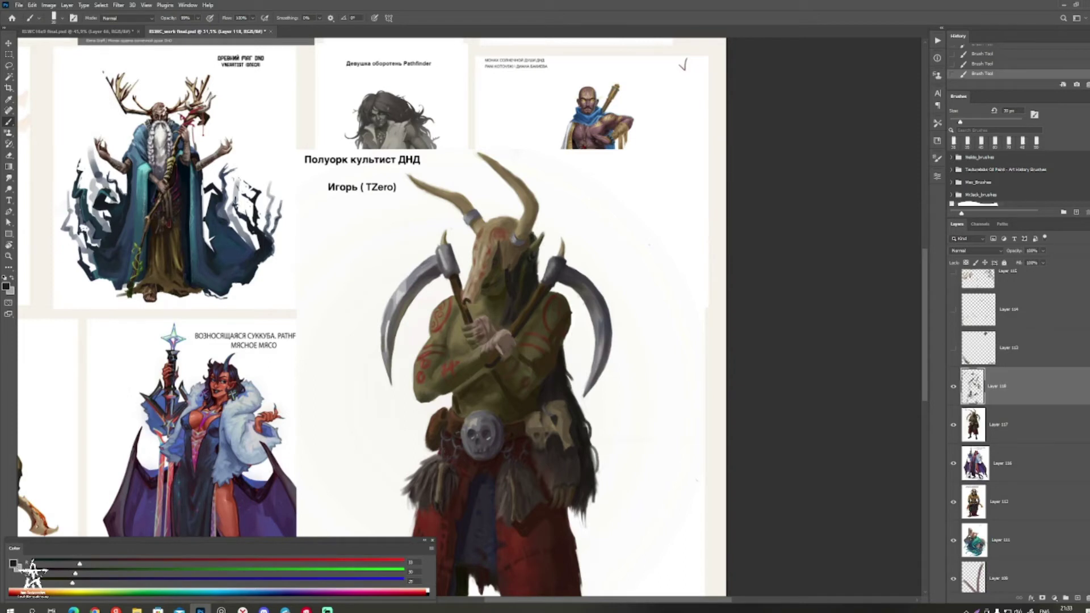
{"action": "left_click", "coordinate": [501, 253], "text": "alt"}
{"action": "left_click", "coordinate": [497, 245], "text": "alt"}
{"action": "key", "text": "bracketright"}
{"action": "left_click_drag", "start_coordinate": [492, 245], "coordinate": [499, 249]}
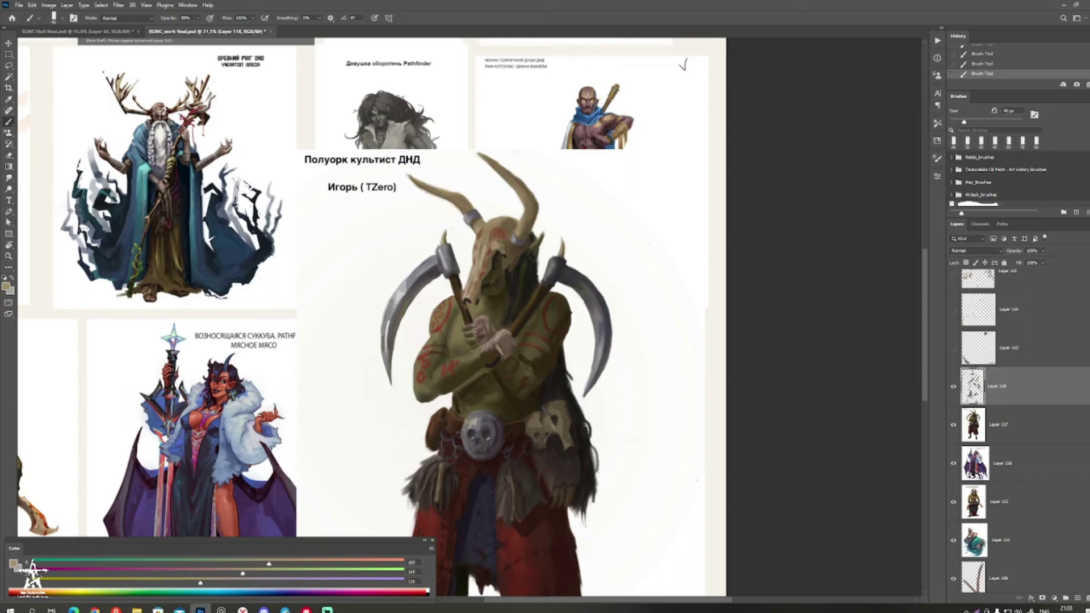
{"action": "left_click", "coordinate": [492, 246], "text": "alt"}
{"action": "left_click", "coordinate": [493, 244], "text": "alt"}
{"action": "left_click_drag", "start_coordinate": [472, 269], "coordinate": [465, 287]}
{"action": "key", "text": "z"}
{"action": "mouse_move", "coordinate": [463, 247]}
{"action": "left_mouse_down"}
{"action": "mouse_move", "coordinate": [380, 247]}
{"action": "mouse_move", "coordinate": [454, 247]}
{"action": "mouse_move", "coordinate": [416, 242]}
{"action": "left_mouse_up"}
{"action": "key", "text": "b"}
{"action": "left_click", "coordinate": [427, 231], "text": "alt"}
Step: Hide the overpaint layer and select the half-orc cultist artwork's layer
{"action": "key", "text": "z"}
{"action": "mouse_move", "coordinate": [437, 295]}
{"action": "left_mouse_down"}
{"action": "mouse_move", "coordinate": [352, 295]}
{"action": "mouse_move", "coordinate": [400, 295]}
{"action": "left_mouse_up"}
{"action": "key", "text": "b"}
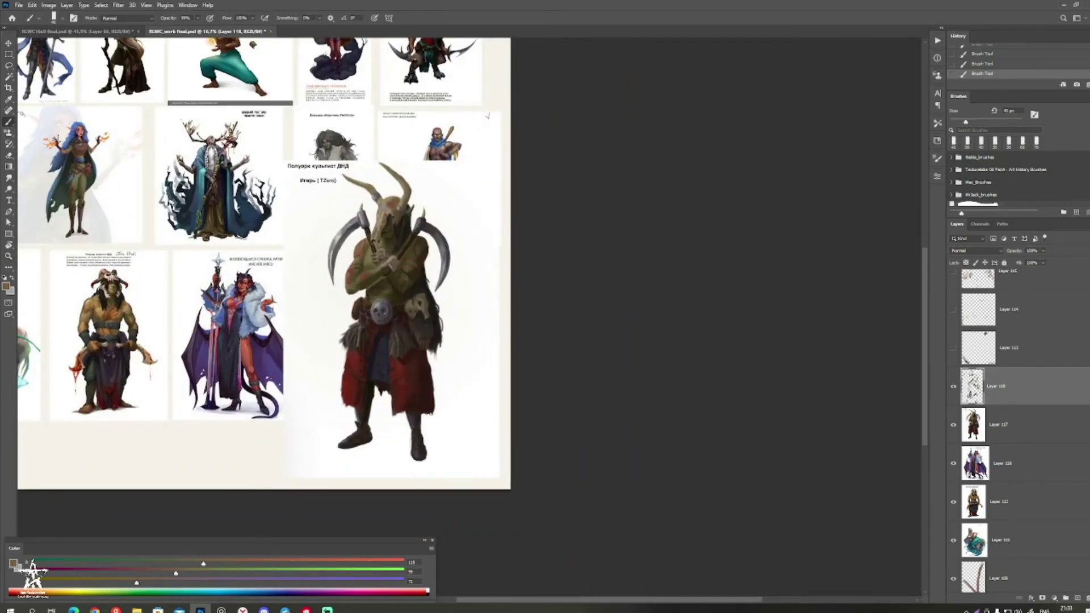
{"action": "left_click_drag", "start_coordinate": [392, 284], "coordinate": [574, 368]}
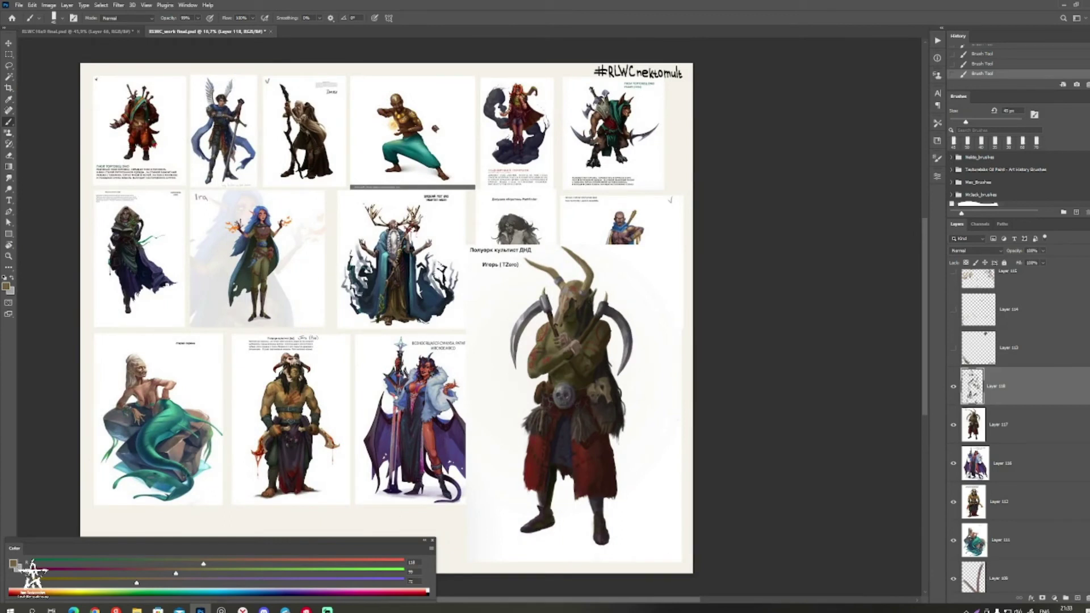
{"action": "left_click", "coordinate": [953, 386]}
{"action": "left_click", "coordinate": [998, 424]}
Step: Scale down the half-orc cultist artwork and place it in the third row beside the succubus
{"action": "left_click_drag", "start_coordinate": [568, 364], "coordinate": [606, 348]}
{"action": "key", "text": "v"}
{"action": "left_click_drag", "start_coordinate": [719, 548], "coordinate": [649, 443]}
{"action": "left_click_drag", "start_coordinate": [591, 379], "coordinate": [621, 405]}
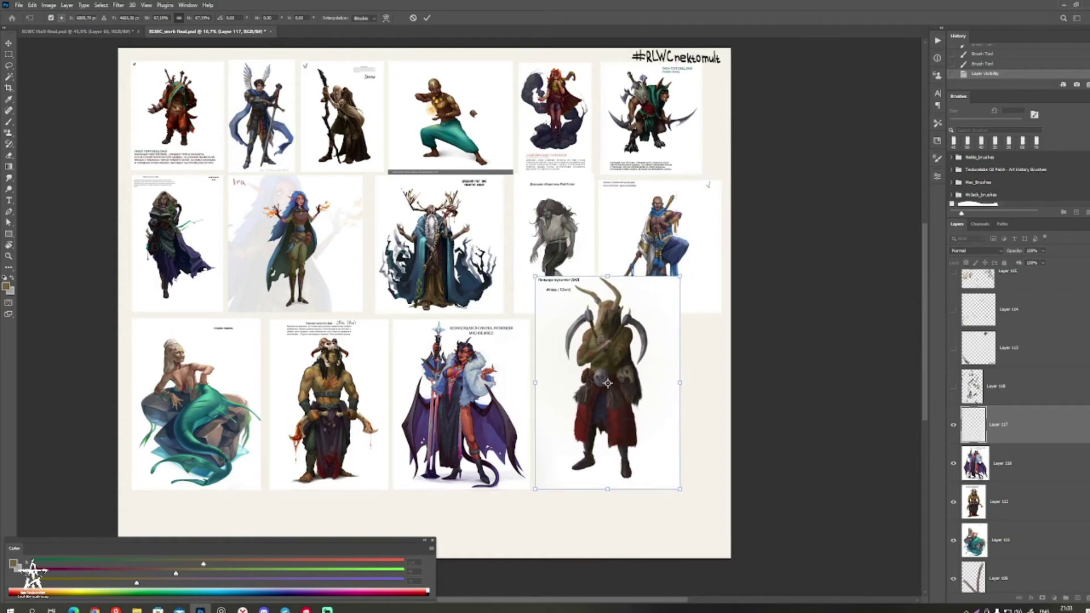
{"action": "left_click_drag", "start_coordinate": [680, 276], "coordinate": [650, 322]}
{"action": "key", "text": "Return"}
{"action": "key", "text": "Return"}
{"action": "key", "text": "b"}
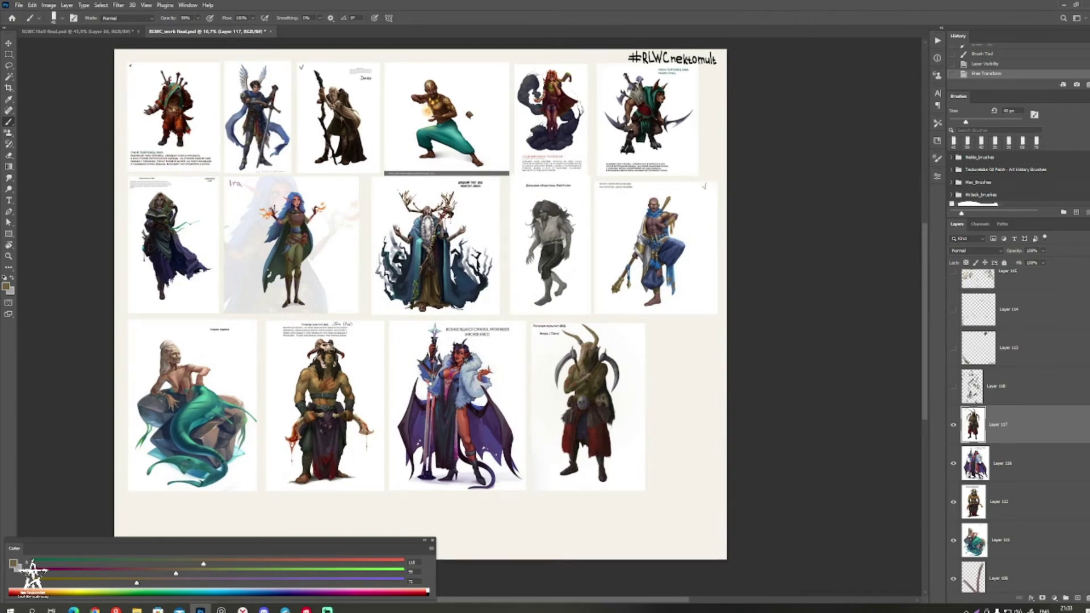
Step: Paste the coloured werewolf girl artwork from the other window onto the board as a new layer
{"action": "key", "text": "alt+Tab"}
{"action": "key", "text": "alt+Tab"}
{"action": "key", "text": "ctrl+v"}
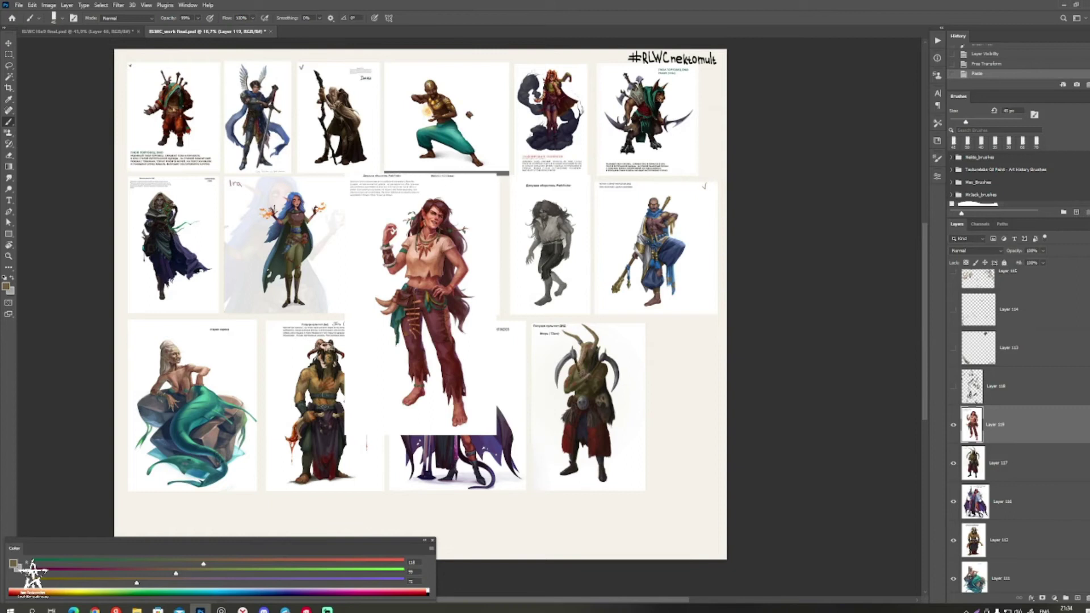
{"action": "left_click_drag", "start_coordinate": [420, 306], "coordinate": [544, 333]}
{"action": "mouse_move", "coordinate": [517, 228]}
{"action": "left_mouse_down"}
{"action": "mouse_move", "coordinate": [653, 229]}
{"action": "mouse_move", "coordinate": [537, 236]}
{"action": "left_mouse_up"}
{"action": "left_click_drag", "start_coordinate": [772, 273], "coordinate": [765, 194]}
{"action": "left_click_drag", "start_coordinate": [766, 194], "coordinate": [649, 139]}
{"action": "left_click_drag", "start_coordinate": [755, 238], "coordinate": [686, 249]}
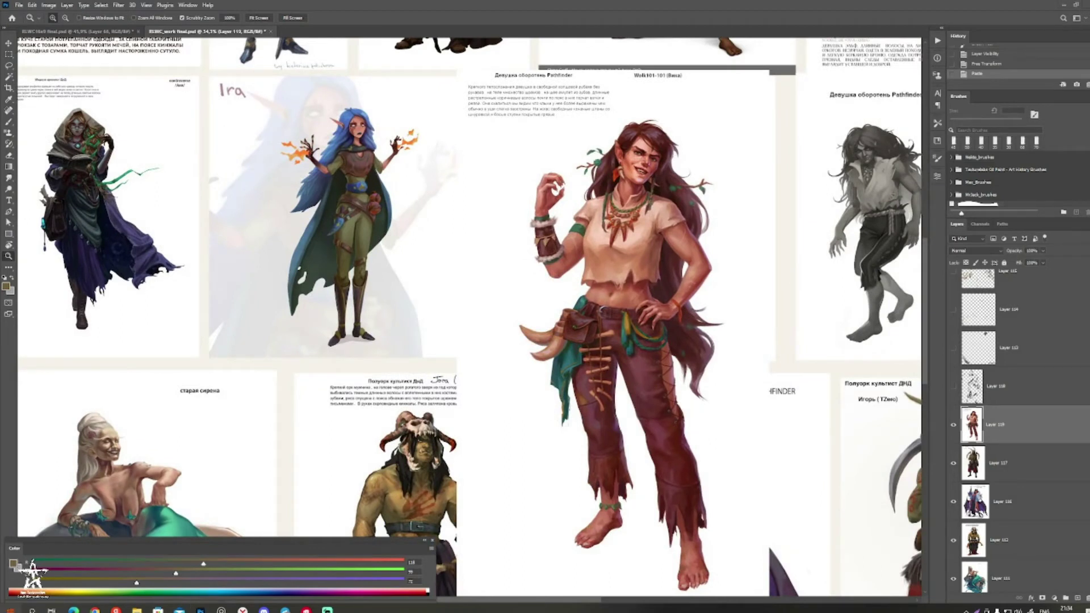
Step: Calculate 200 divided by 11 in the Calculator app and close it
{"action": "key", "text": "super"}
{"action": "left_click", "coordinate": [250, 490]}
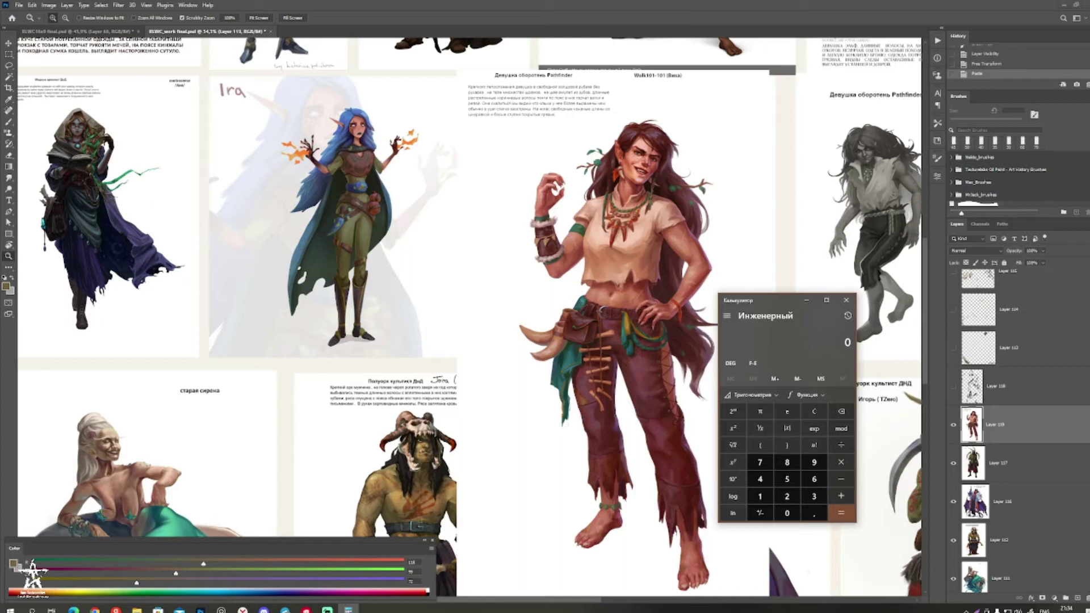
{"action": "left_click", "coordinate": [759, 497]}
{"action": "left_click", "coordinate": [787, 496]}
{"action": "double_click", "coordinate": [787, 513]}
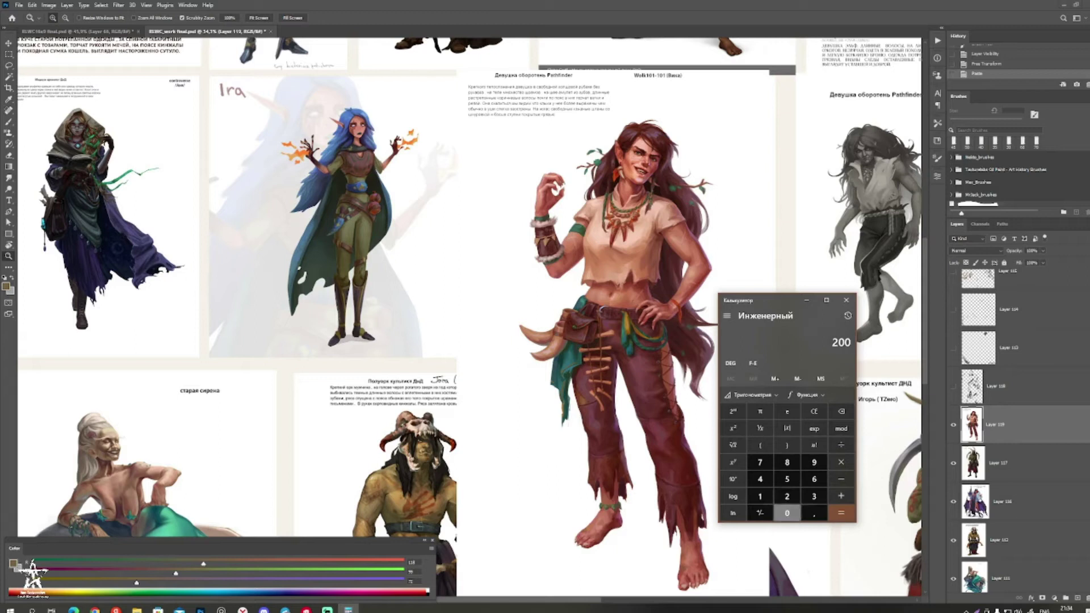
{"action": "left_click", "coordinate": [841, 446]}
{"action": "double_click", "coordinate": [760, 496]}
{"action": "left_click", "coordinate": [841, 513]}
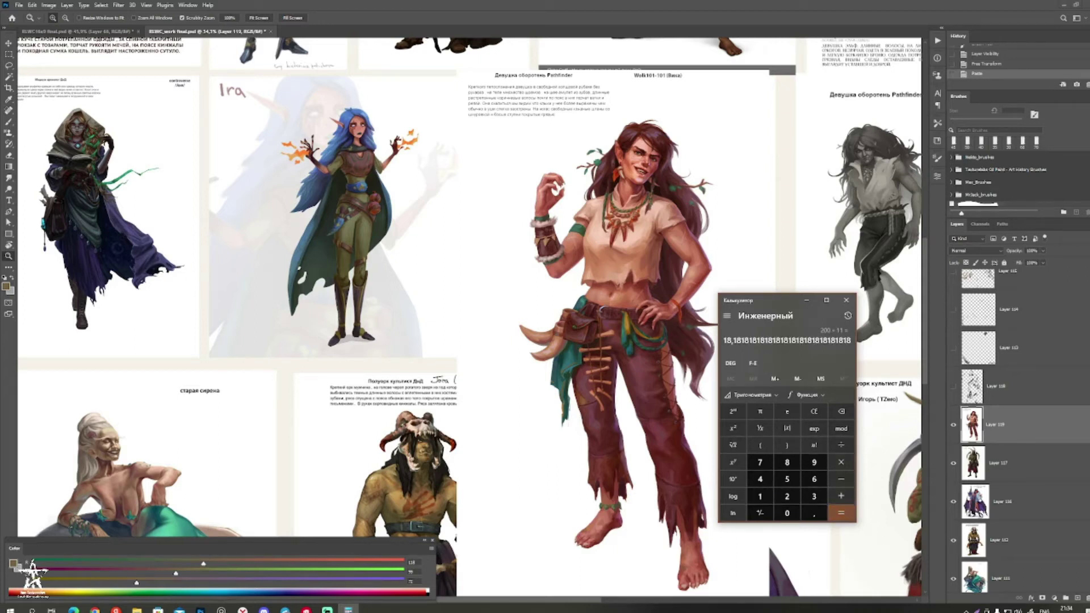
{"action": "left_click", "coordinate": [846, 300]}
Step: Examine the werewolf girl artwork up close and in comparison with the other characters on the board
{"action": "left_click_drag", "start_coordinate": [681, 254], "coordinate": [635, 283]}
{"action": "scroll", "coordinate": [719, 296], "scroll_direction": "up", "scroll_amount": 5}
{"action": "key", "text": "b"}
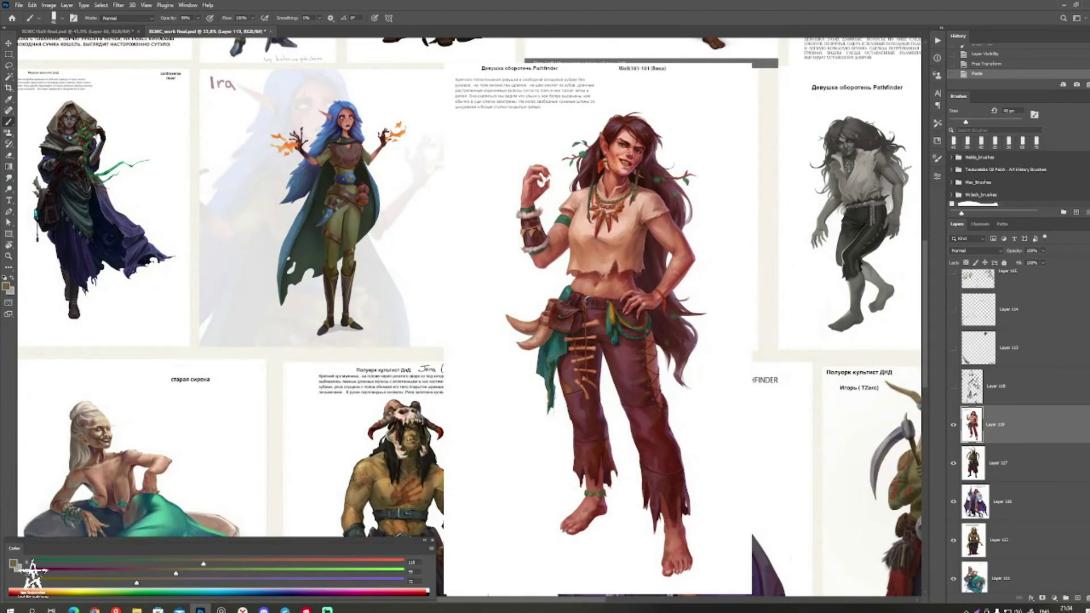
{"action": "left_click_drag", "start_coordinate": [693, 295], "coordinate": [717, 318]}
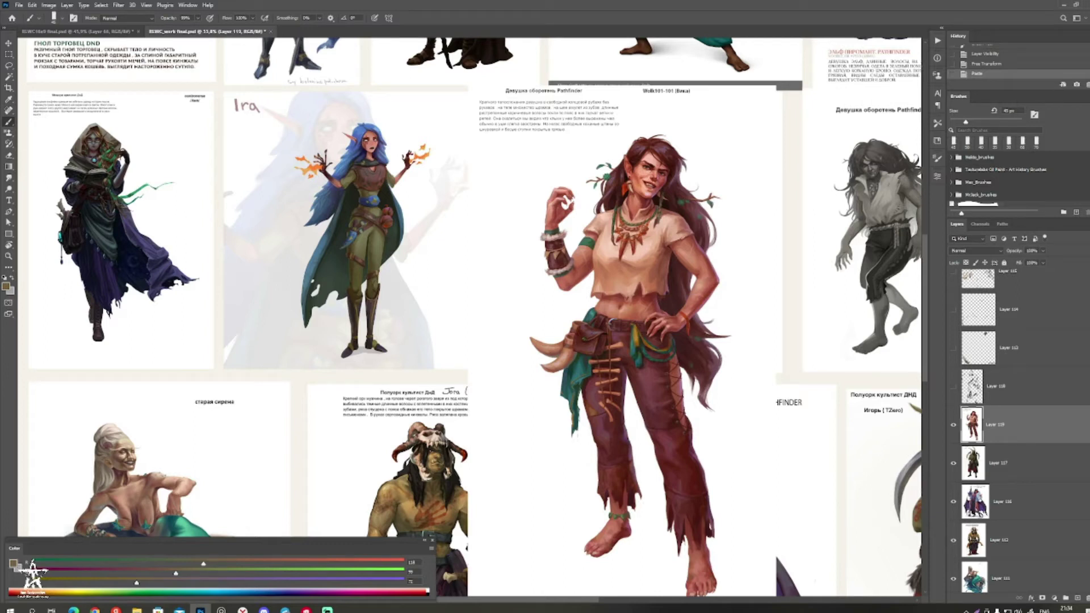
{"action": "left_click_drag", "start_coordinate": [568, 318], "coordinate": [591, 347]}
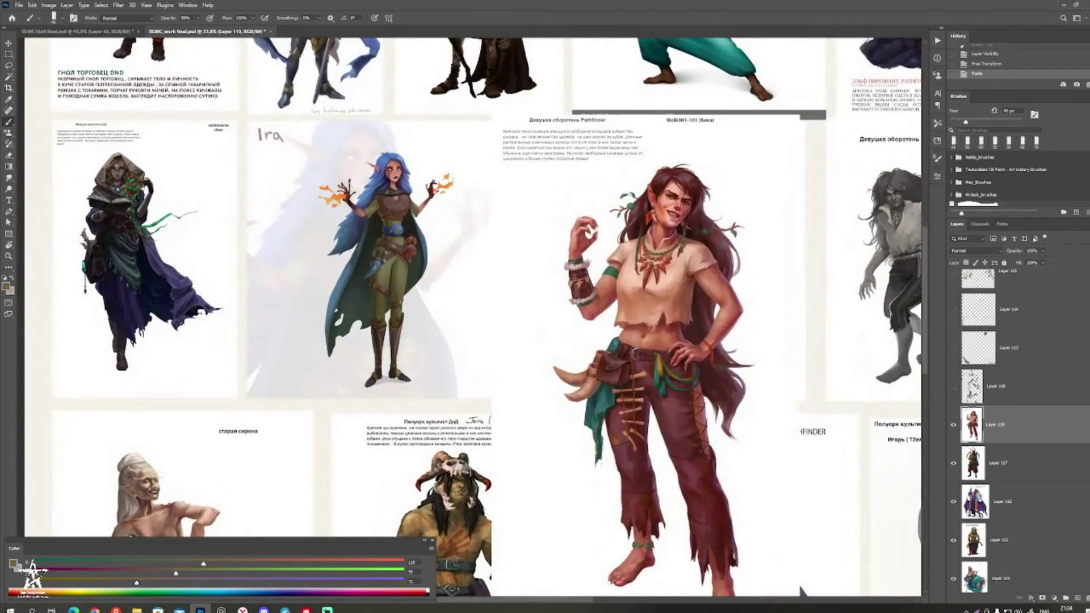
{"action": "left_click_drag", "start_coordinate": [696, 301], "coordinate": [607, 335]}
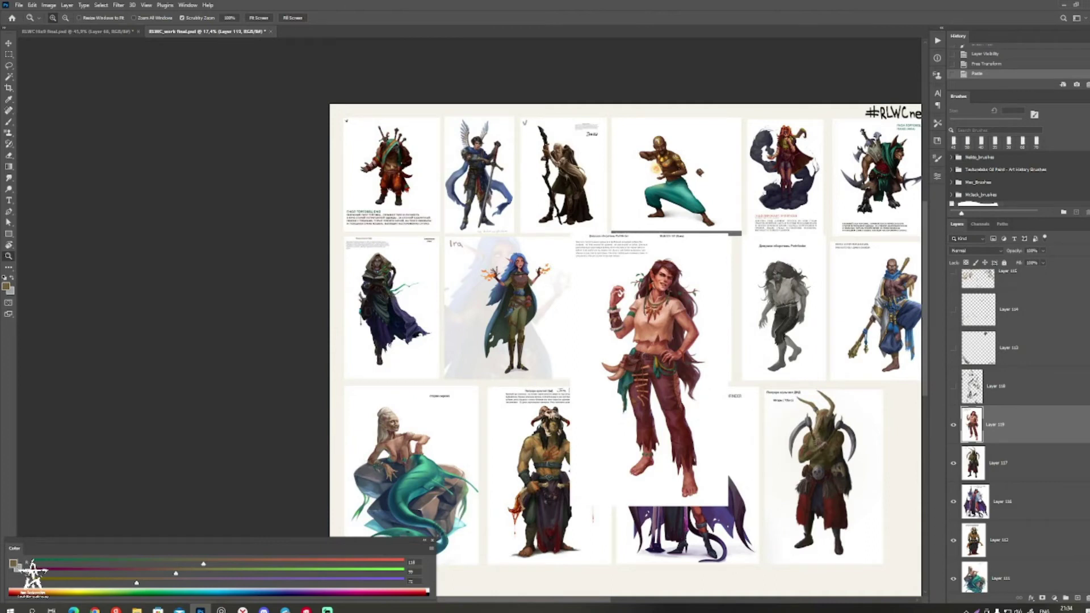
{"action": "left_click_drag", "start_coordinate": [671, 311], "coordinate": [786, 311]}
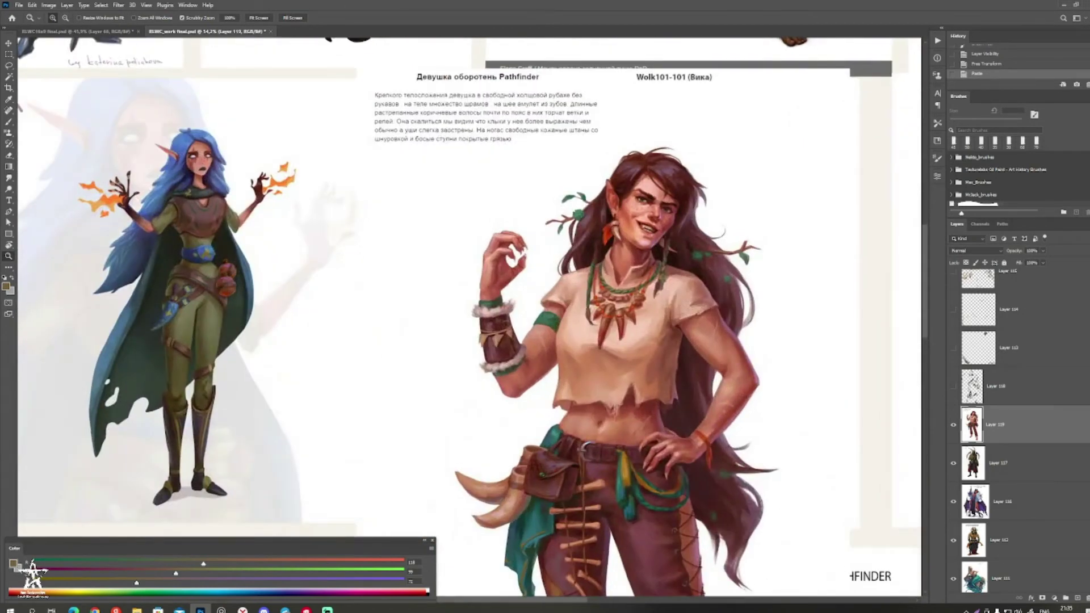
{"action": "left_click_drag", "start_coordinate": [698, 318], "coordinate": [716, 348]}
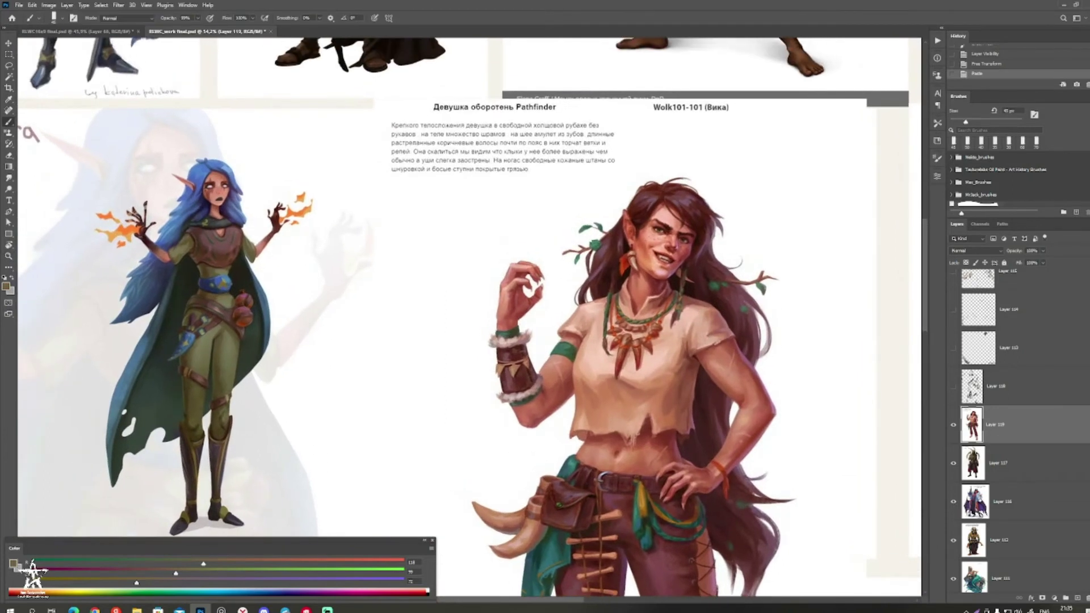
{"action": "left_click_drag", "start_coordinate": [692, 561], "coordinate": [685, 587]}
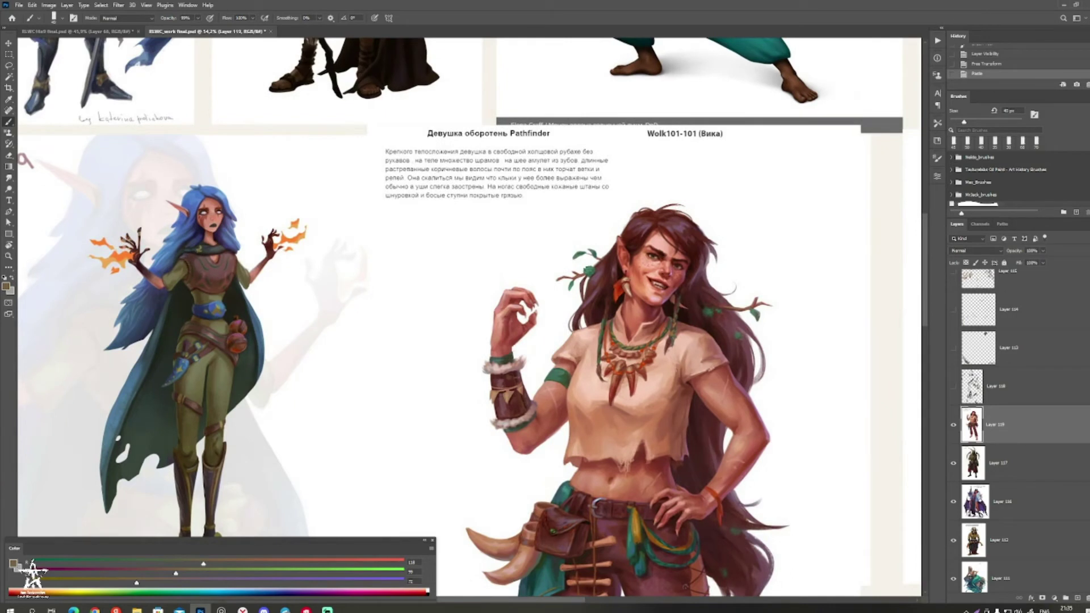
Step: Sample the orange of the werewolf girl's feather earring and dab it onto the earring with a smaller brush
{"action": "left_click", "coordinate": [618, 291], "text": "alt"}
{"action": "key", "text": "bracketleft"}
{"action": "key", "text": "bracketleft"}
{"action": "left_click", "coordinate": [618, 291]}
{"action": "left_click", "coordinate": [619, 291]}
{"action": "left_click", "coordinate": [619, 291]}
Step: Change the painting colour to red c61d1d and touch up small details around the girl's head, sampling dark red with a finer brush
{"action": "left_click", "coordinate": [6, 287]}
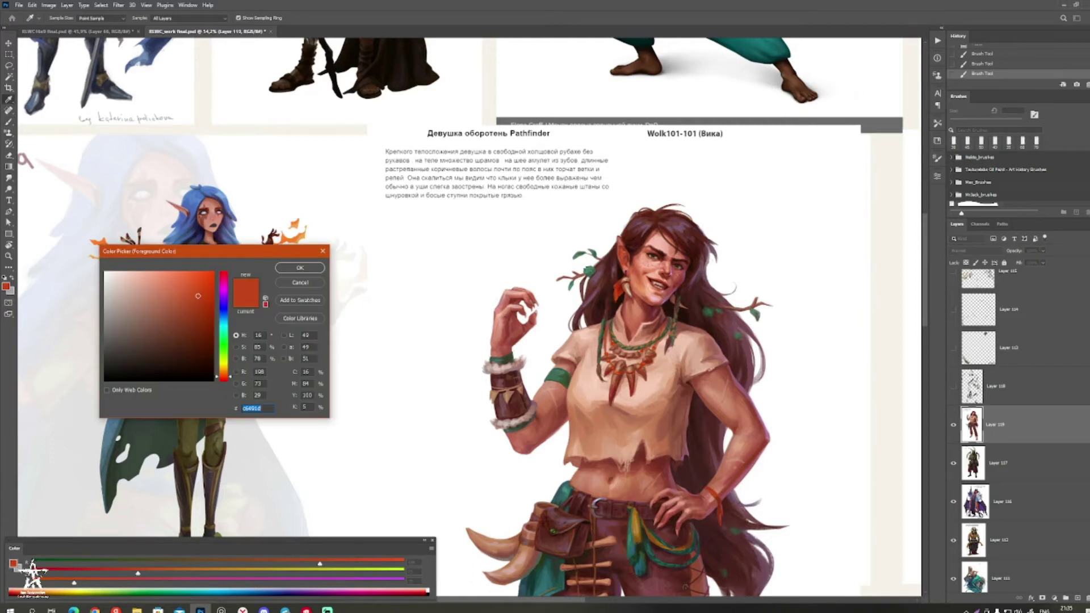
{"action": "type", "text": "b61d1d"}
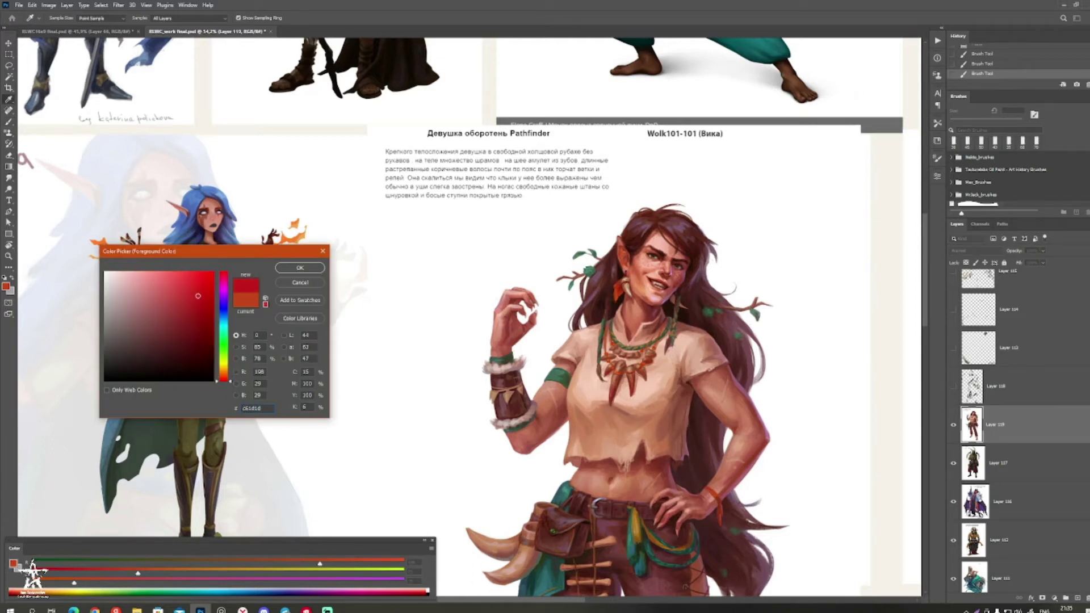
{"action": "left_click", "coordinate": [300, 267]}
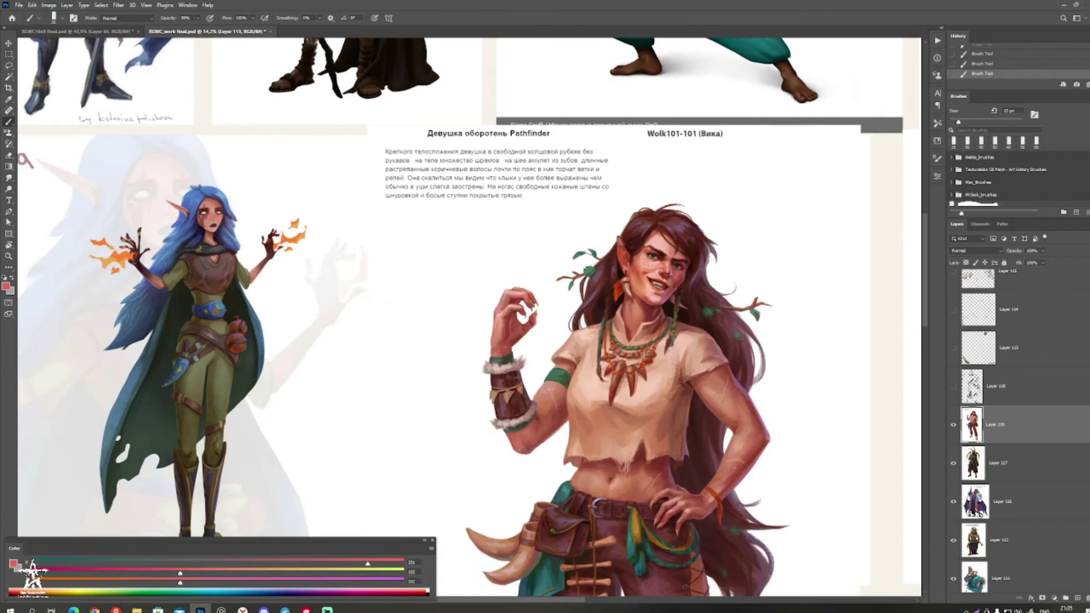
{"action": "key", "text": "bracketleft"}
{"action": "key", "text": "bracketleft"}
{"action": "key", "text": "bracketleft"}
{"action": "key", "text": "bracketleft"}
{"action": "left_click_drag", "start_coordinate": [678, 323], "coordinate": [710, 335]}
{"action": "left_click", "coordinate": [727, 309], "text": "alt"}
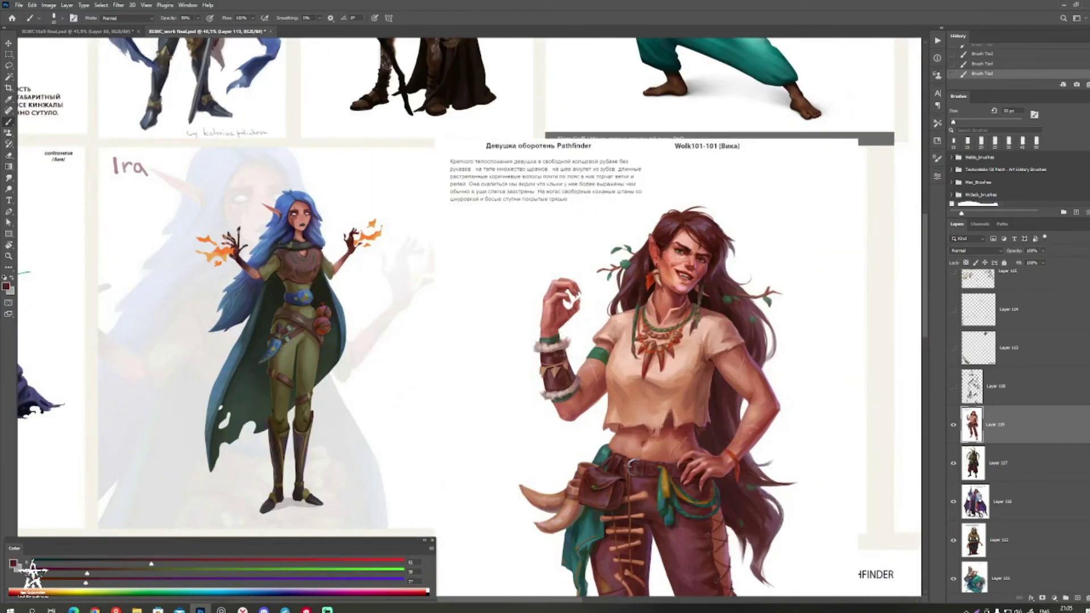
{"action": "left_click_drag", "start_coordinate": [649, 362], "coordinate": [623, 311]}
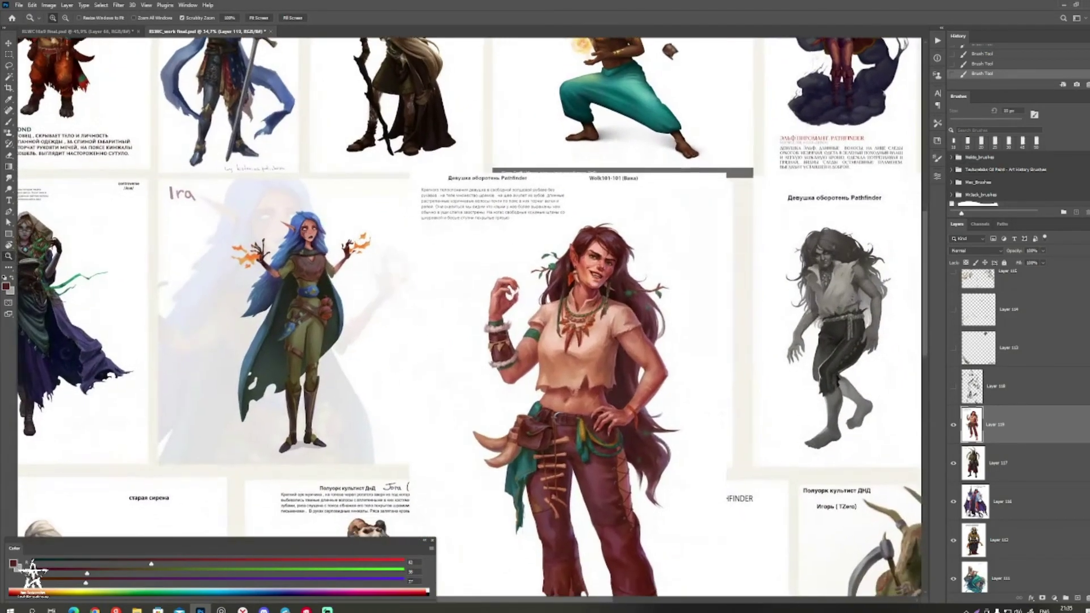
{"action": "left_click_drag", "start_coordinate": [554, 312], "coordinate": [599, 312]}
{"action": "left_click_drag", "start_coordinate": [551, 277], "coordinate": [511, 279]}
{"action": "left_click_drag", "start_coordinate": [511, 279], "coordinate": [571, 241]}
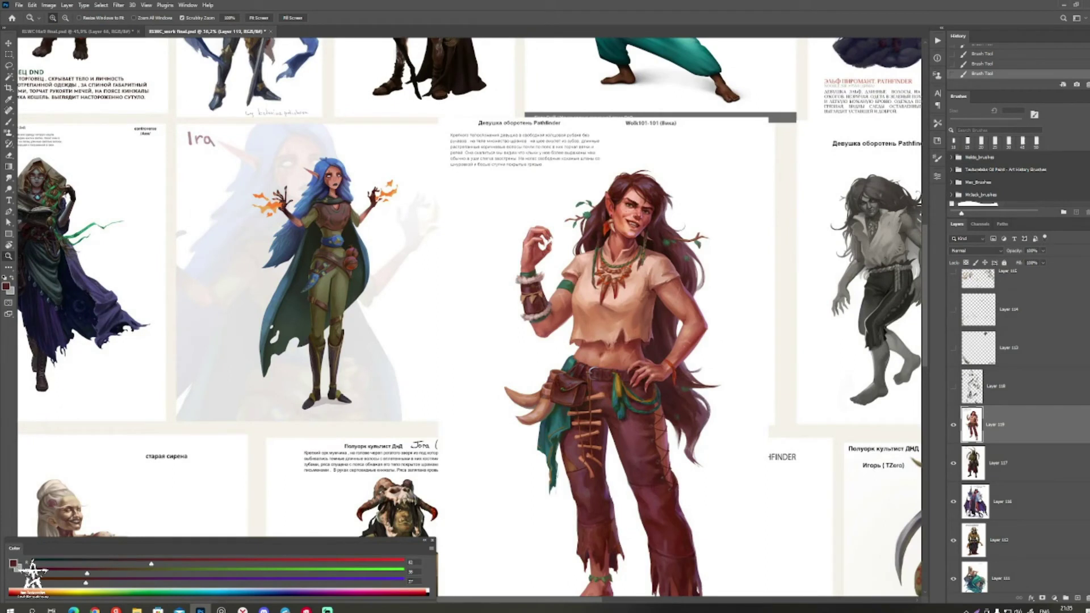
Step: Sample the teal of the werewolf girl's hip cloth and a dark tone next to it
{"action": "left_click_drag", "start_coordinate": [571, 241], "coordinate": [651, 253]}
{"action": "left_click_drag", "start_coordinate": [693, 455], "coordinate": [648, 426]}
{"action": "left_click_drag", "start_coordinate": [722, 415], "coordinate": [705, 411]}
{"action": "mouse_move", "coordinate": [704, 411]}
{"action": "left_mouse_down"}
{"action": "mouse_move", "coordinate": [781, 411]}
{"action": "mouse_move", "coordinate": [749, 423]}
{"action": "left_mouse_up"}
{"action": "left_click", "coordinate": [593, 447], "text": "alt"}
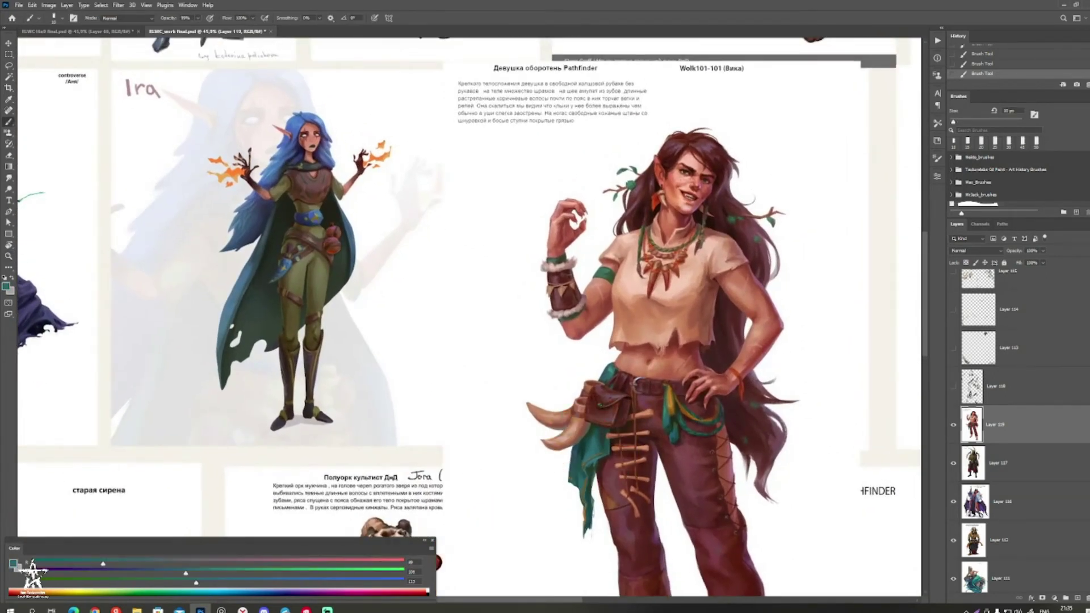
{"action": "left_click", "coordinate": [593, 447], "text": "alt"}
{"action": "left_click", "coordinate": [591, 449], "text": "alt"}
{"action": "left_click", "coordinate": [586, 450], "text": "alt"}
{"action": "left_click", "coordinate": [601, 432], "text": "alt"}
Step: Examine the werewolf girl's upper body up close and compare her with the other characters on the whole board
{"action": "left_click_drag", "start_coordinate": [602, 432], "coordinate": [518, 425]}
{"action": "left_click_drag", "start_coordinate": [766, 351], "coordinate": [715, 368]}
{"action": "scroll", "coordinate": [676, 341], "scroll_direction": "up", "scroll_amount": 6}
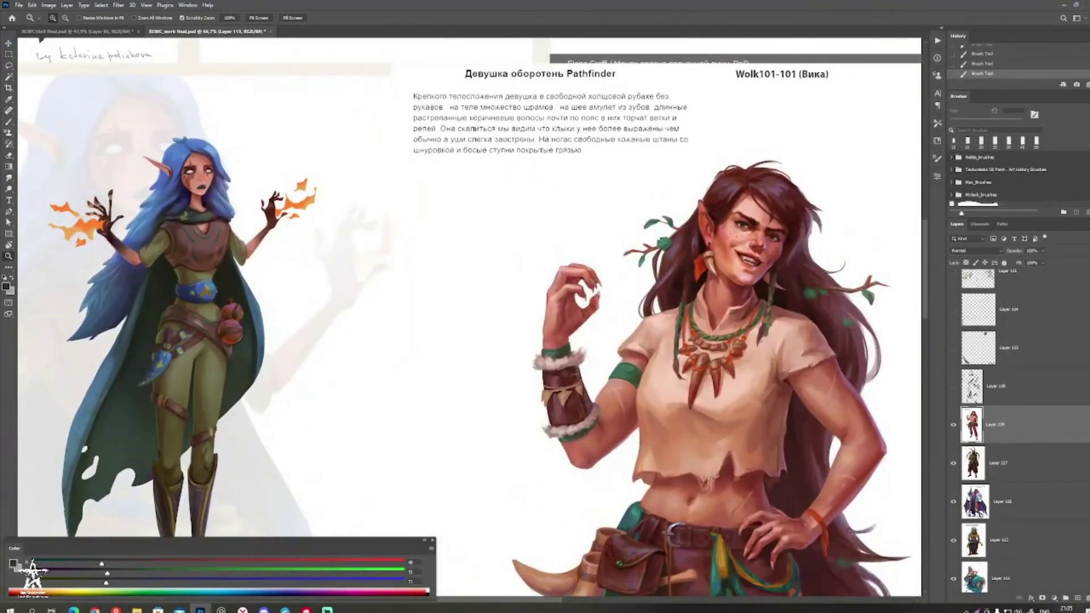
{"action": "left_click_drag", "start_coordinate": [693, 352], "coordinate": [562, 340]}
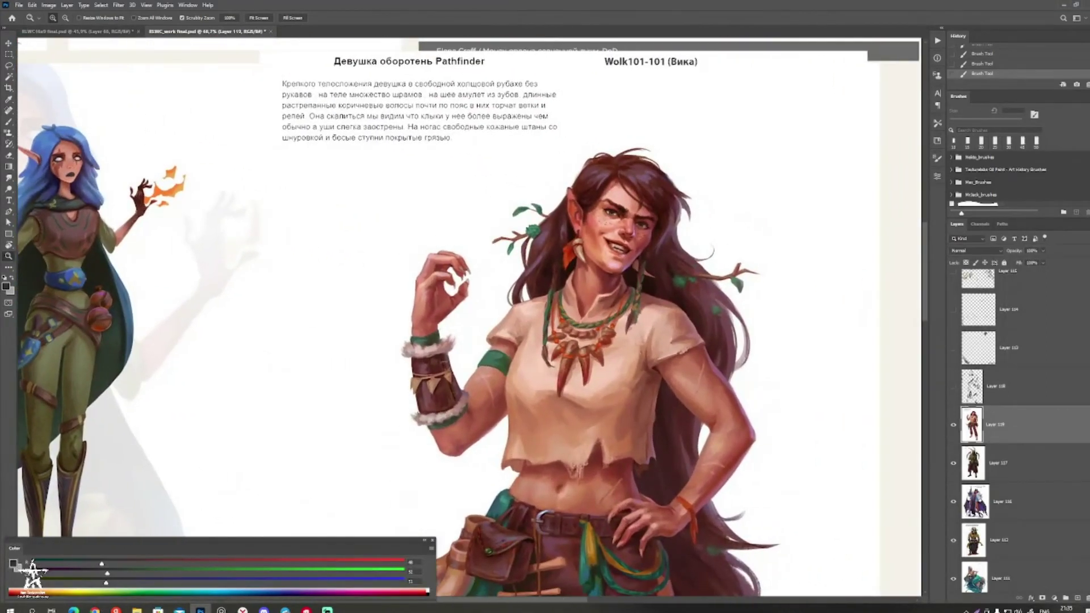
{"action": "scroll", "coordinate": [625, 369], "scroll_direction": "down", "scroll_amount": 5}
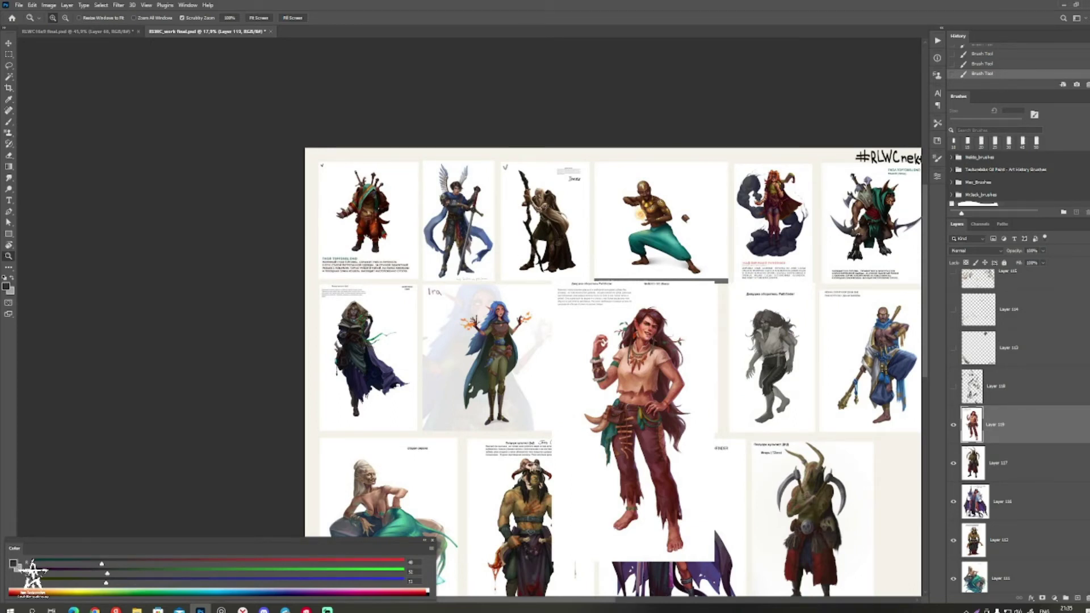
{"action": "scroll", "coordinate": [631, 442], "scroll_direction": "up", "scroll_amount": 3}
{"action": "left_click_drag", "start_coordinate": [642, 374], "coordinate": [584, 454]}
{"action": "left_click_drag", "start_coordinate": [681, 74], "coordinate": [576, 77]}
{"action": "left_click_drag", "start_coordinate": [818, 318], "coordinate": [837, 318]}
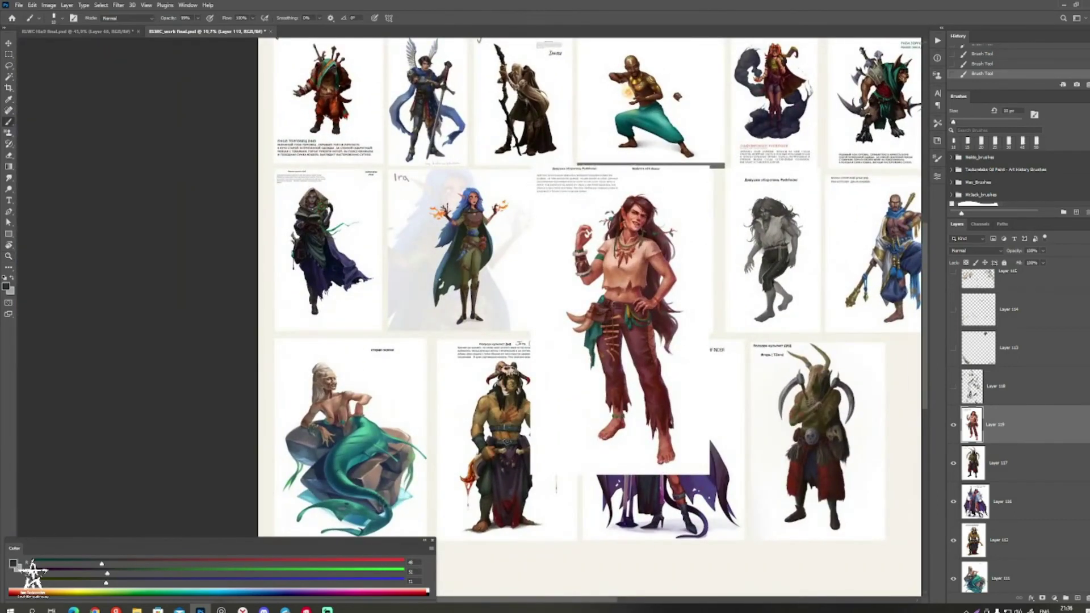
Step: Move the werewolf girl artwork below the old siren card and scale it down to match that card's width
{"action": "scroll", "coordinate": [635, 313], "scroll_direction": "left", "scroll_amount": 1}
{"action": "key", "text": "v"}
{"action": "left_click_drag", "start_coordinate": [670, 384], "coordinate": [843, 418]}
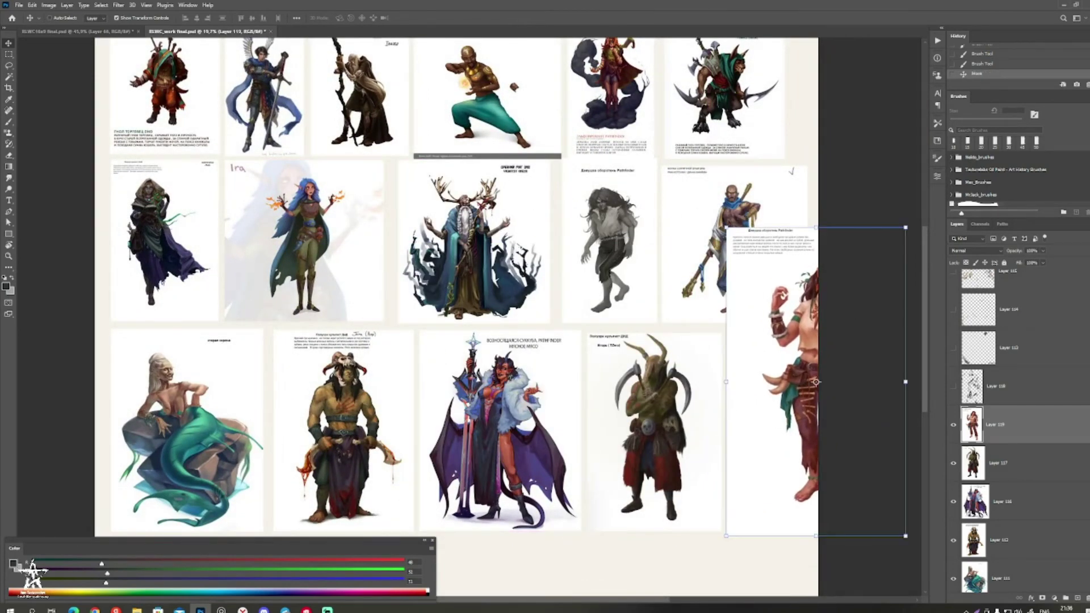
{"action": "left_click_drag", "start_coordinate": [780, 403], "coordinate": [801, 263]}
{"action": "left_click_drag", "start_coordinate": [801, 262], "coordinate": [550, 353]}
{"action": "mouse_move", "coordinate": [639, 508]}
{"action": "left_mouse_down"}
{"action": "mouse_move", "coordinate": [600, 437]}
{"action": "mouse_move", "coordinate": [613, 460]}
{"action": "mouse_move", "coordinate": [560, 555]}
{"action": "left_mouse_up"}
{"action": "key", "text": "Return"}
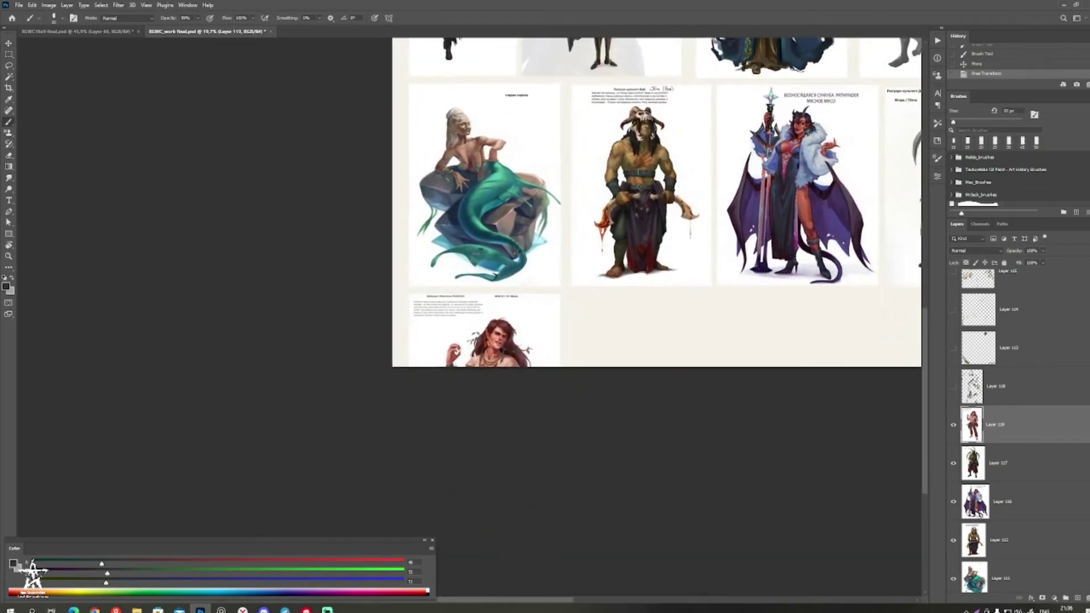
Step: Extend the canvas downward to fit the werewolf girl card and stretch the beige background layer over the added area
{"action": "key", "text": "shift+b"}
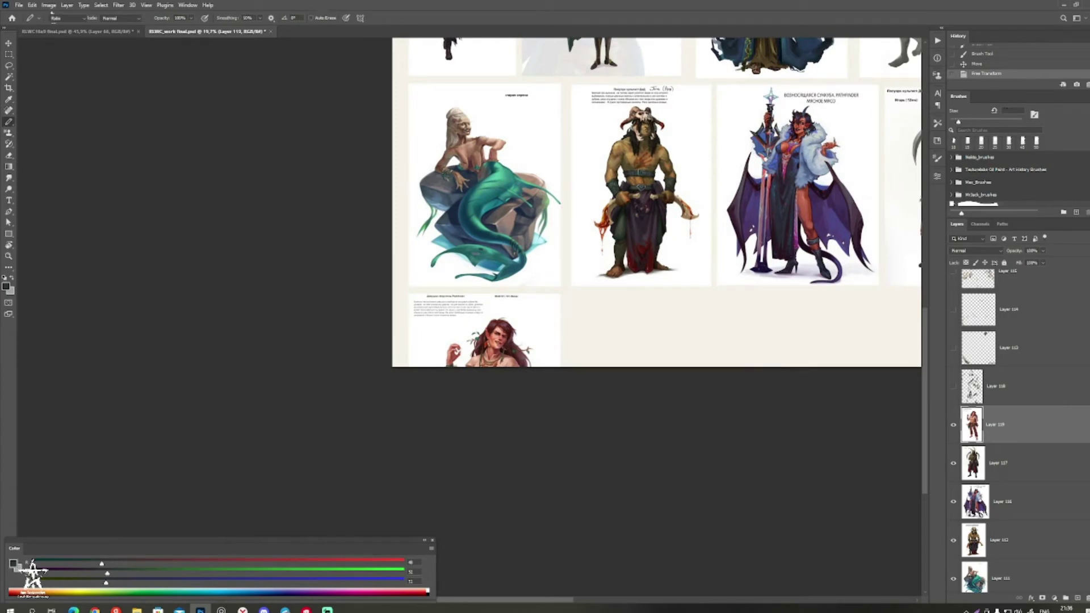
{"action": "key", "text": "c"}
{"action": "left_click_drag", "start_coordinate": [754, 367], "coordinate": [755, 465]}
{"action": "key", "text": "Return"}
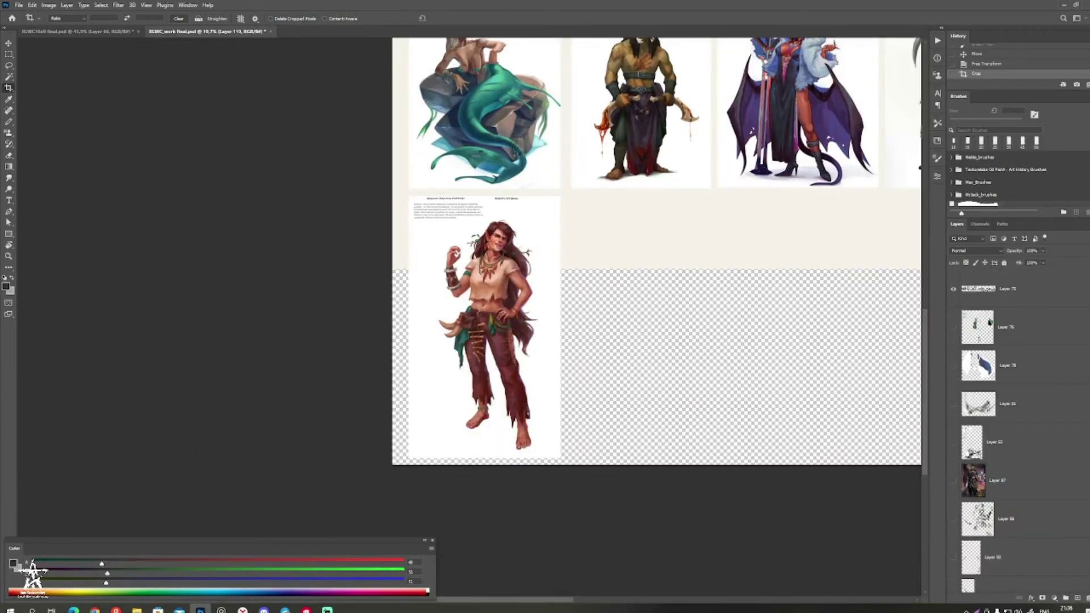
{"action": "key", "text": "v"}
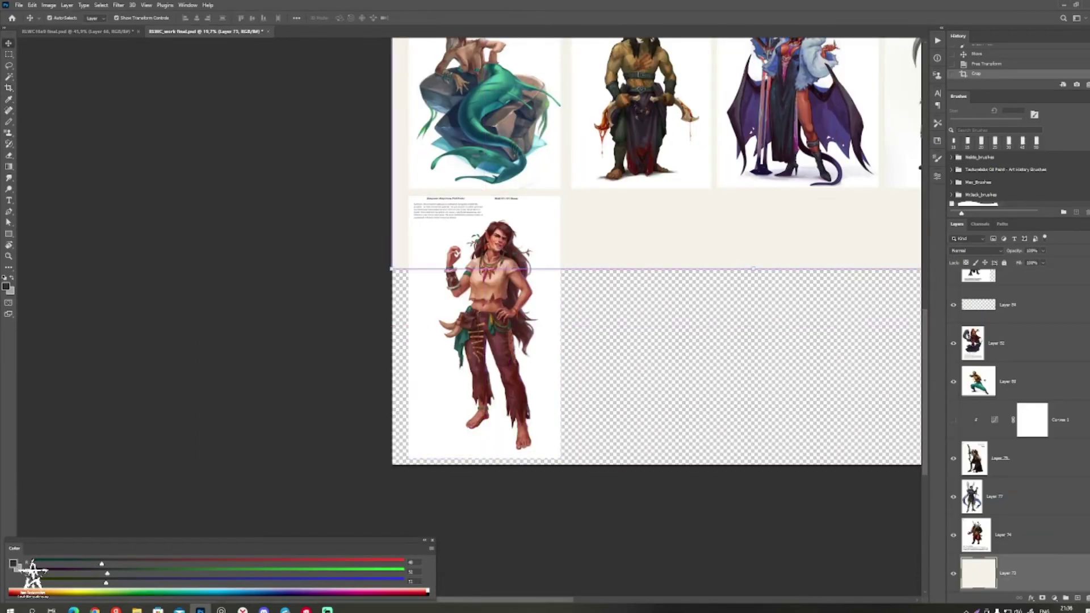
{"action": "left_click_drag", "start_coordinate": [754, 269], "coordinate": [753, 475]}
{"action": "key", "text": "Return"}
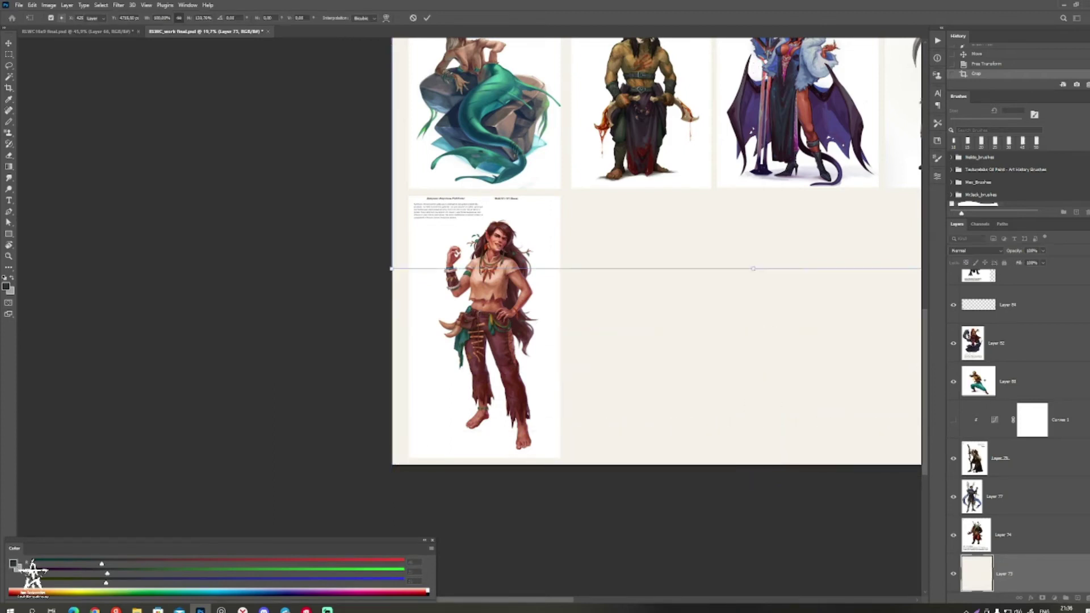
{"action": "key", "text": "b"}
{"action": "mouse_move", "coordinate": [483, 254]}
{"action": "left_mouse_down"}
{"action": "mouse_move", "coordinate": [647, 264]}
{"action": "mouse_move", "coordinate": [653, 315]}
{"action": "mouse_move", "coordinate": [594, 316]}
{"action": "mouse_move", "coordinate": [458, 259]}
{"action": "mouse_move", "coordinate": [301, 231]}
{"action": "left_mouse_up"}
{"action": "left_click_drag", "start_coordinate": [642, 336], "coordinate": [576, 337]}
{"action": "left_click_drag", "start_coordinate": [702, 372], "coordinate": [653, 350]}
{"action": "left_click_drag", "start_coordinate": [653, 350], "coordinate": [607, 346]}
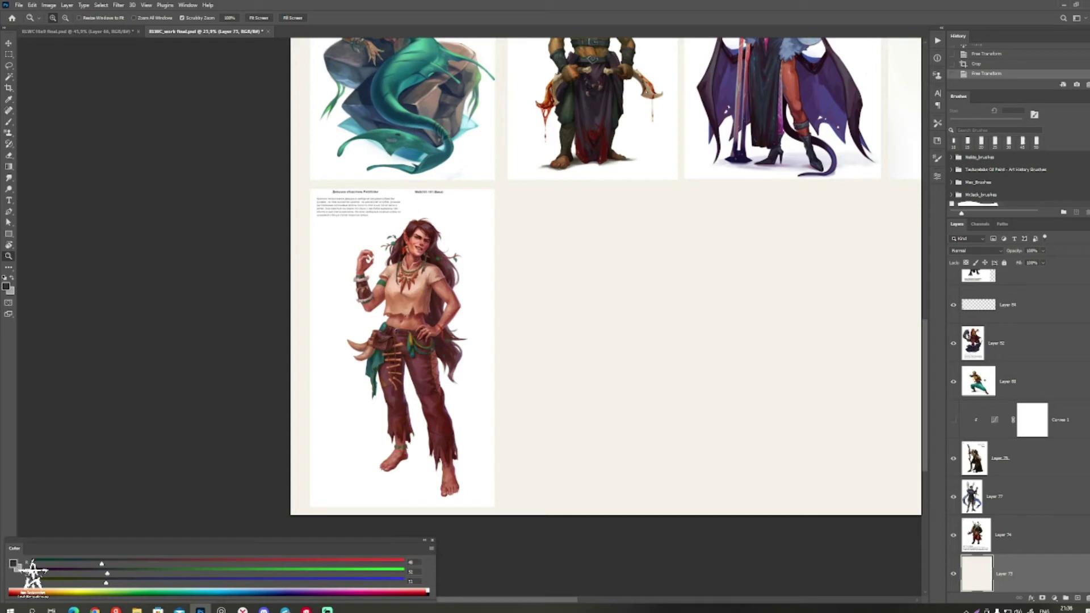
{"action": "mouse_move", "coordinate": [602, 318]}
{"action": "left_mouse_down"}
{"action": "mouse_move", "coordinate": [654, 323]}
{"action": "mouse_move", "coordinate": [559, 317]}
{"action": "mouse_move", "coordinate": [502, 342]}
{"action": "mouse_move", "coordinate": [524, 326]}
{"action": "left_mouse_up"}
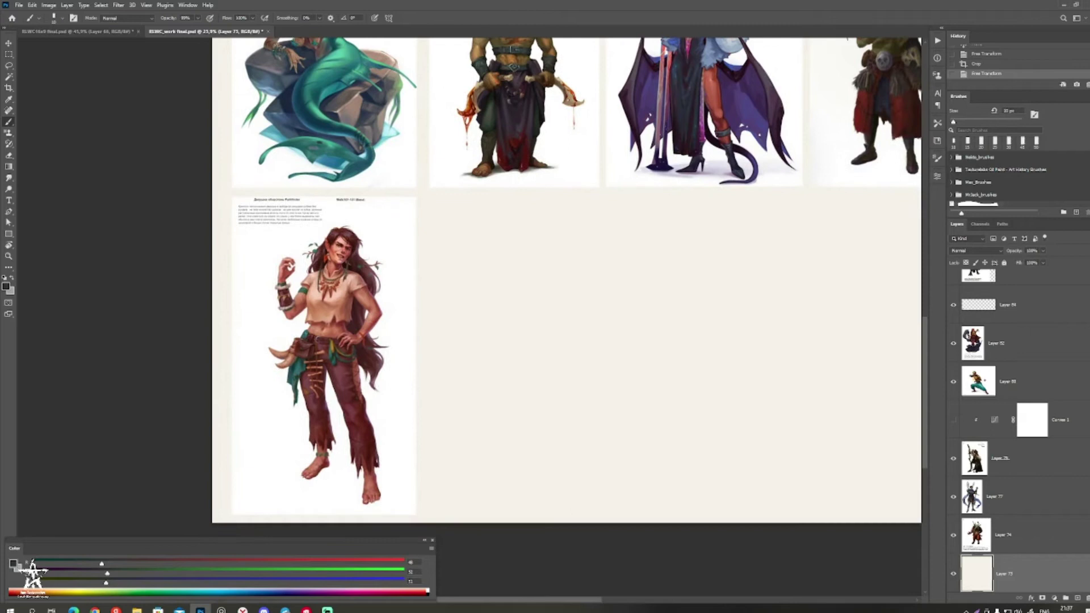
Step: Paste the green orc artwork above the werewolf girl's layer and place it beside her card in the new row
{"action": "key", "text": "alt+Tab"}
{"action": "key", "text": "alt+Tab"}
{"action": "key", "text": "alt+Tab"}
{"action": "left_click_drag", "start_coordinate": [545, 318], "coordinate": [570, 317]}
{"action": "scroll", "coordinate": [999, 432], "scroll_direction": "down", "scroll_amount": 10}
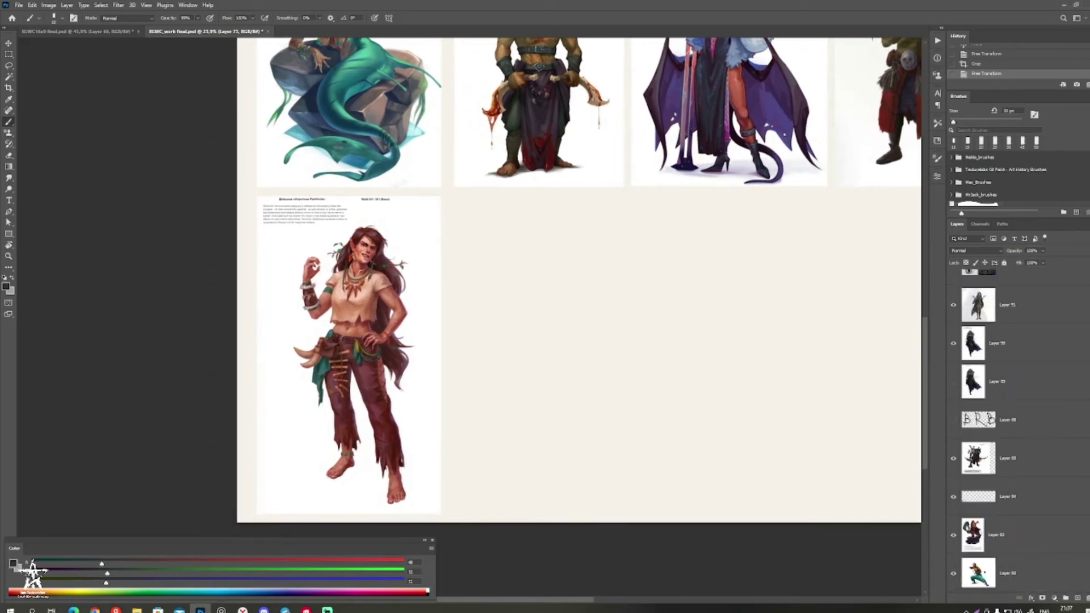
{"action": "scroll", "coordinate": [999, 432], "scroll_direction": "down", "scroll_amount": 10}
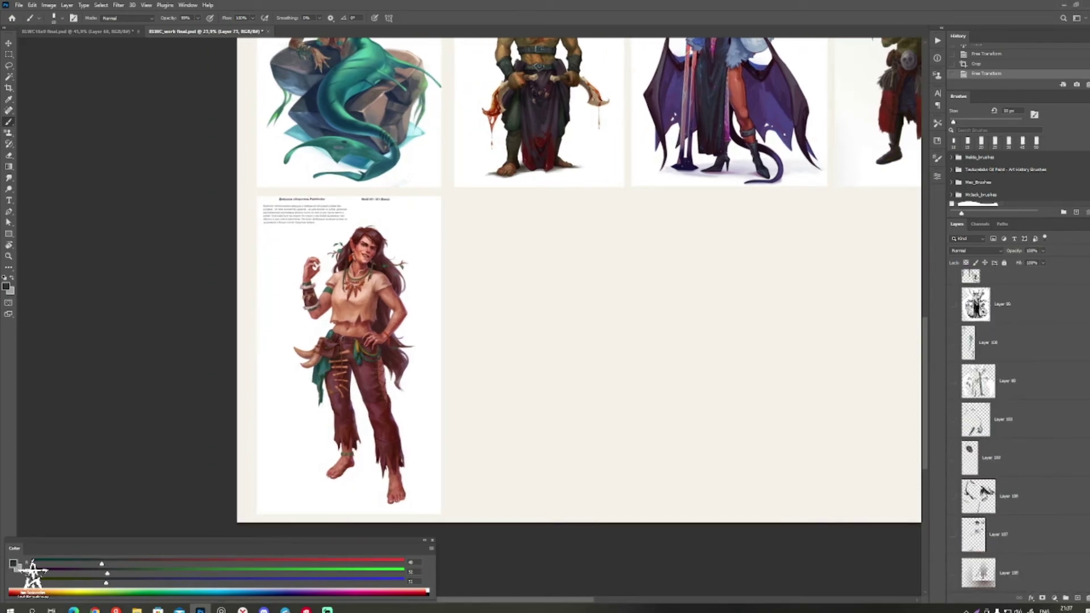
{"action": "scroll", "coordinate": [999, 431], "scroll_direction": "up", "scroll_amount": 4}
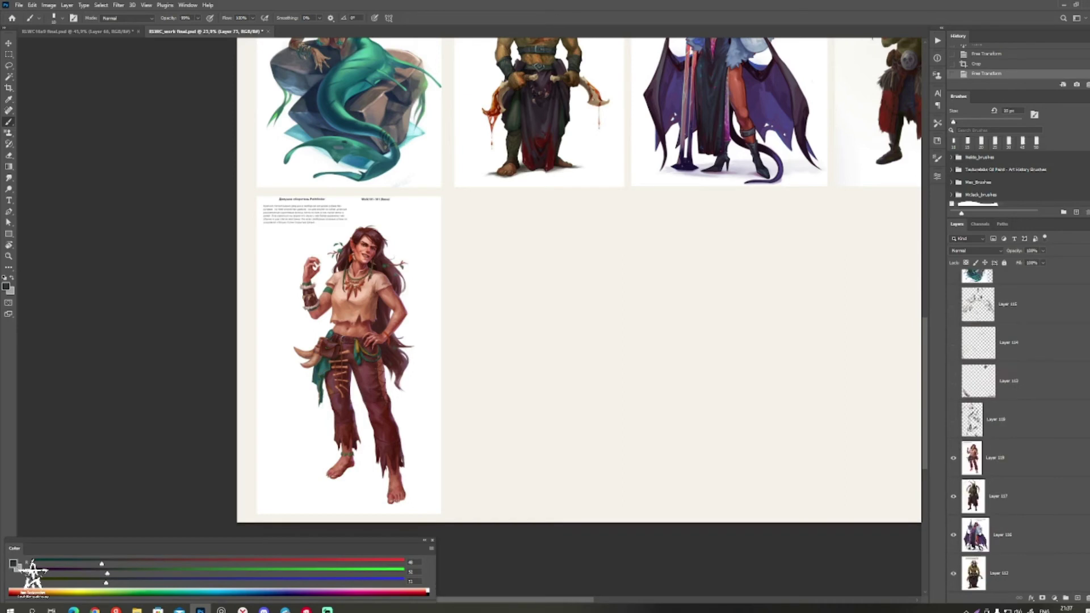
{"action": "left_click", "coordinate": [991, 458]}
{"action": "key", "text": "ctrl+v"}
{"action": "key", "text": "v"}
{"action": "left_click_drag", "start_coordinate": [604, 313], "coordinate": [577, 449]}
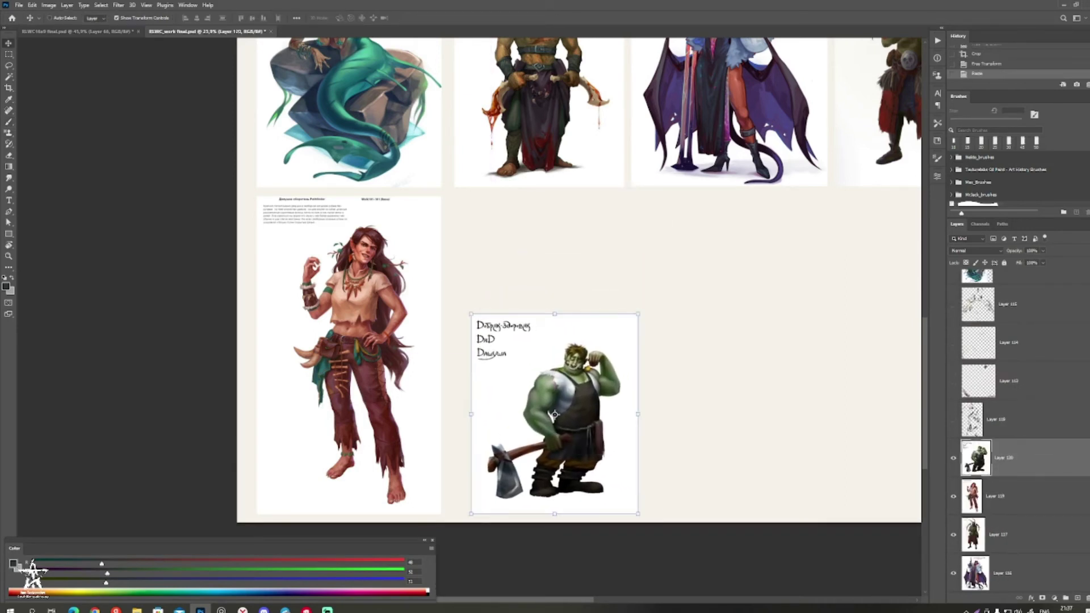
{"action": "key", "text": "ctrl+t"}
{"action": "left_click_drag", "start_coordinate": [638, 314], "coordinate": [728, 207]}
{"action": "key", "text": "Escape"}
Step: Add a new empty layer above the green orc artwork for the overpaint
{"action": "key", "text": "b"}
{"action": "left_click_drag", "start_coordinate": [522, 443], "coordinate": [738, 398]}
{"action": "left_click_drag", "start_coordinate": [791, 341], "coordinate": [616, 459]}
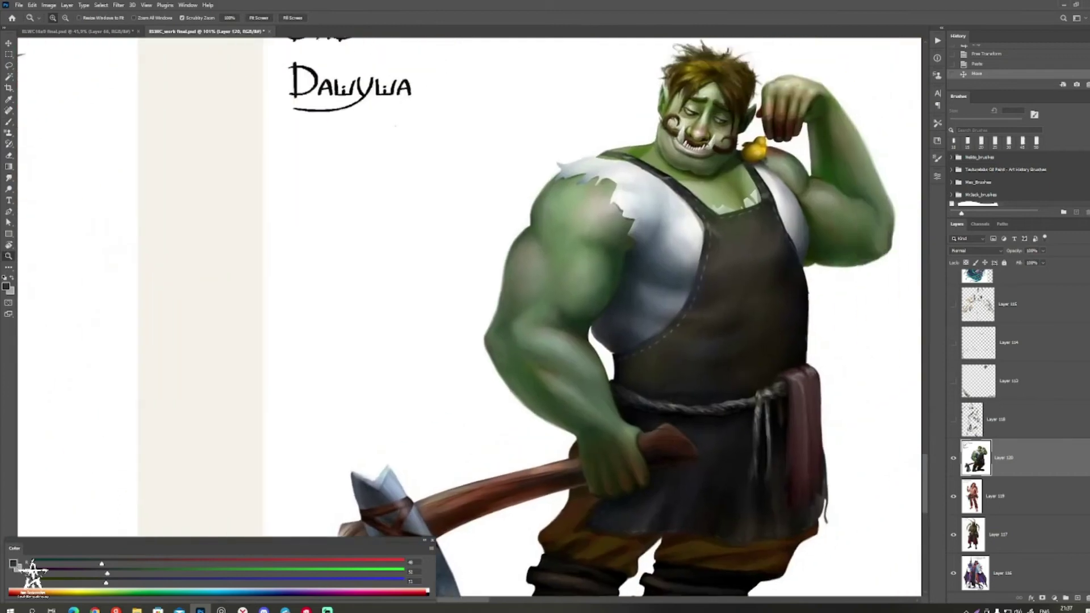
{"action": "left_click_drag", "start_coordinate": [725, 354], "coordinate": [676, 354]}
{"action": "key", "text": "ctrl+shift+alt+n"}
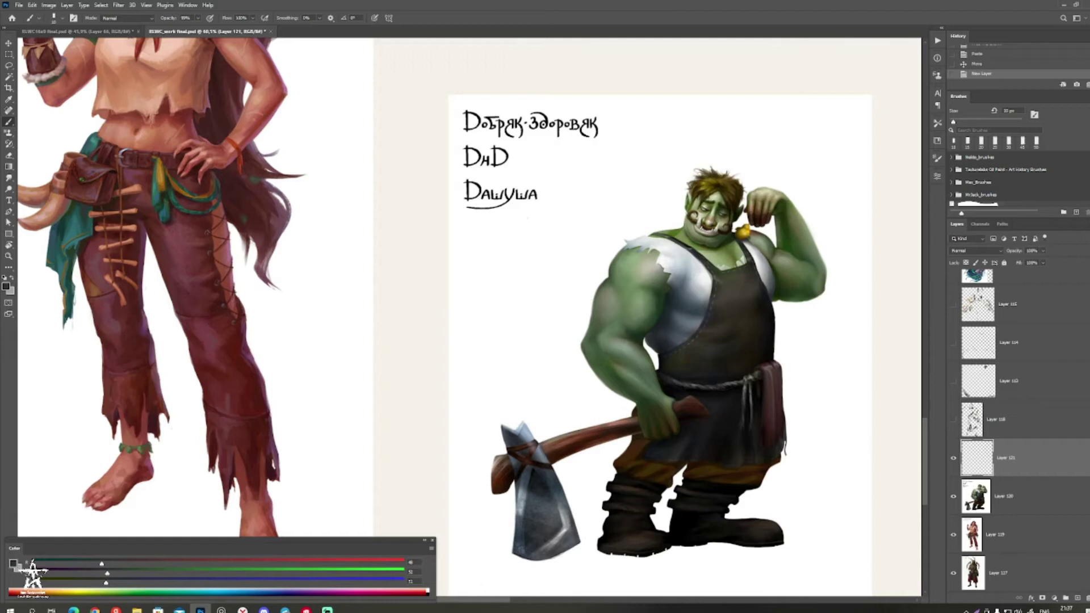
Step: Examine the green orc artwork up close and beside the werewolf girl, undoing the stray brush stroke
{"action": "left_click_drag", "start_coordinate": [761, 387], "coordinate": [589, 402]}
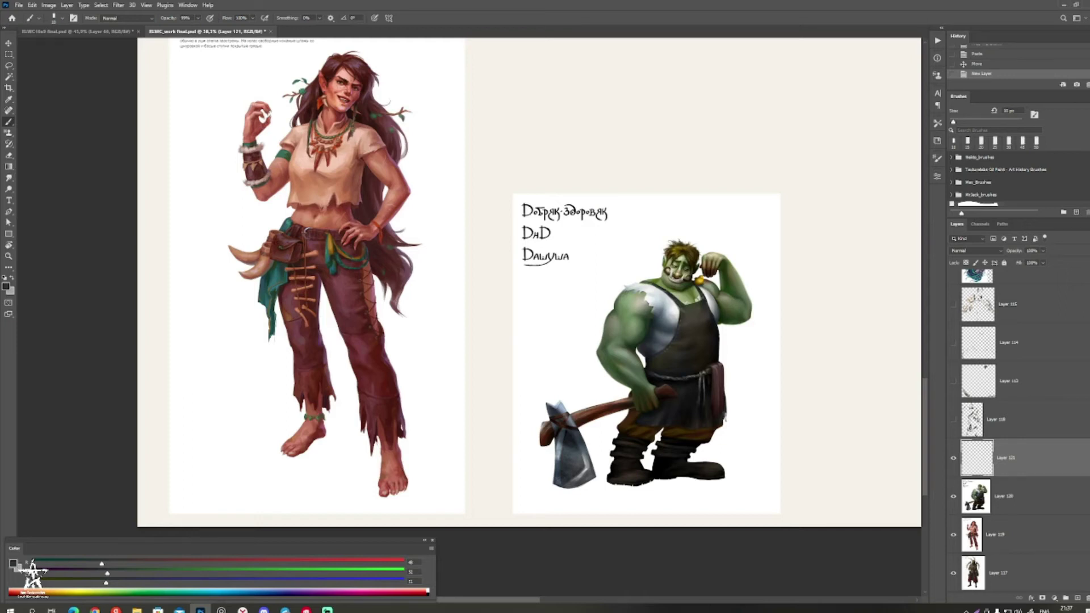
{"action": "key", "text": "alt+Tab"}
{"action": "key", "text": "alt+Tab"}
{"action": "mouse_move", "coordinate": [727, 446]}
{"action": "left_mouse_down"}
{"action": "mouse_move", "coordinate": [763, 444]}
{"action": "mouse_move", "coordinate": [797, 513]}
{"action": "mouse_move", "coordinate": [767, 508]}
{"action": "mouse_move", "coordinate": [780, 492]}
{"action": "left_mouse_up"}
{"action": "key", "text": "ctrl+space"}
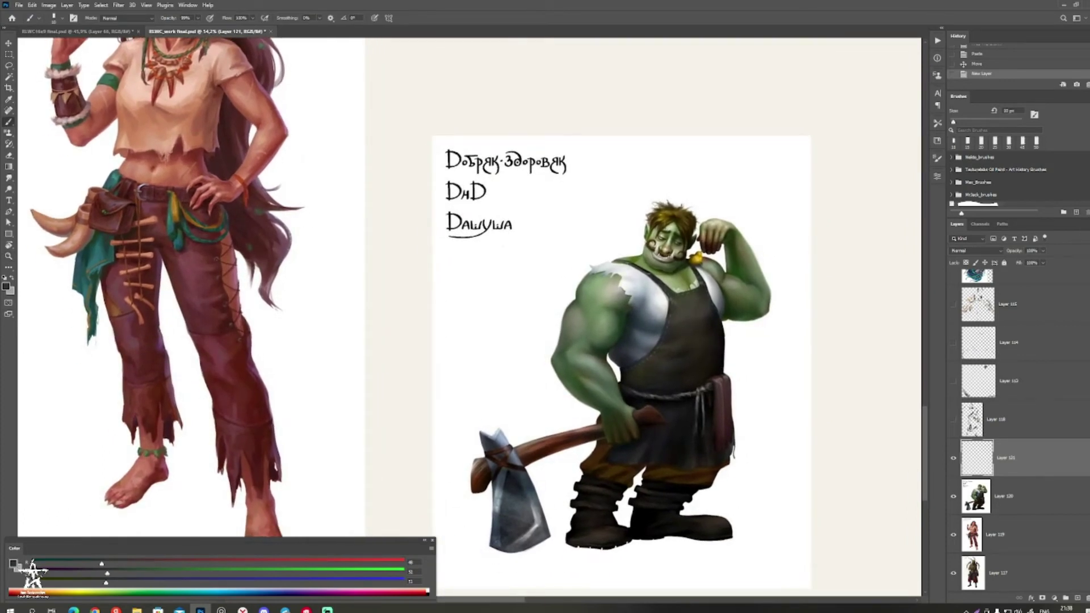
{"action": "mouse_move", "coordinate": [547, 246]}
{"action": "left_mouse_down"}
{"action": "mouse_move", "coordinate": [556, 259]}
{"action": "mouse_move", "coordinate": [508, 249]}
{"action": "mouse_move", "coordinate": [520, 213]}
{"action": "mouse_move", "coordinate": [544, 203]}
{"action": "left_mouse_up"}
{"action": "scroll", "coordinate": [509, 248], "scroll_direction": "down", "scroll_amount": 2}
{"action": "key", "text": "ctrl+z"}
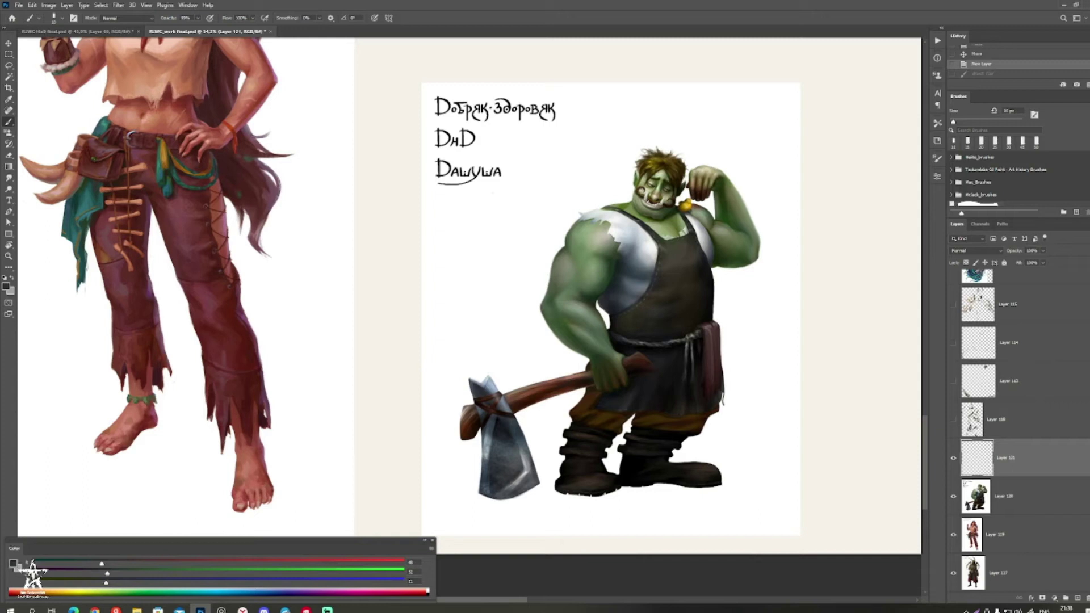
{"action": "left_click_drag", "start_coordinate": [613, 273], "coordinate": [522, 262]}
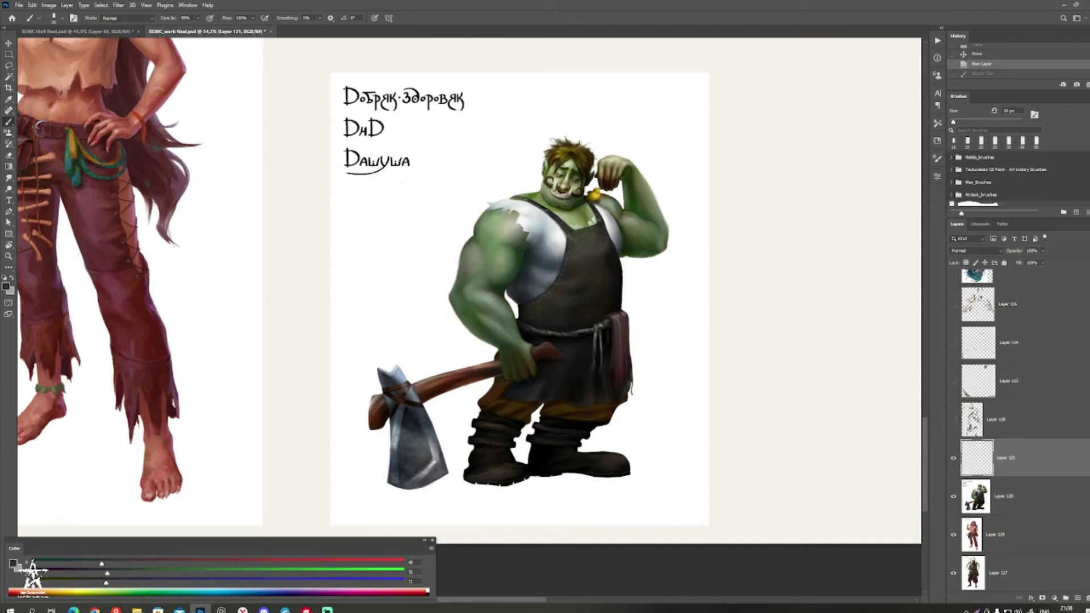
{"action": "scroll", "coordinate": [604, 146], "scroll_direction": "up", "scroll_amount": 5}
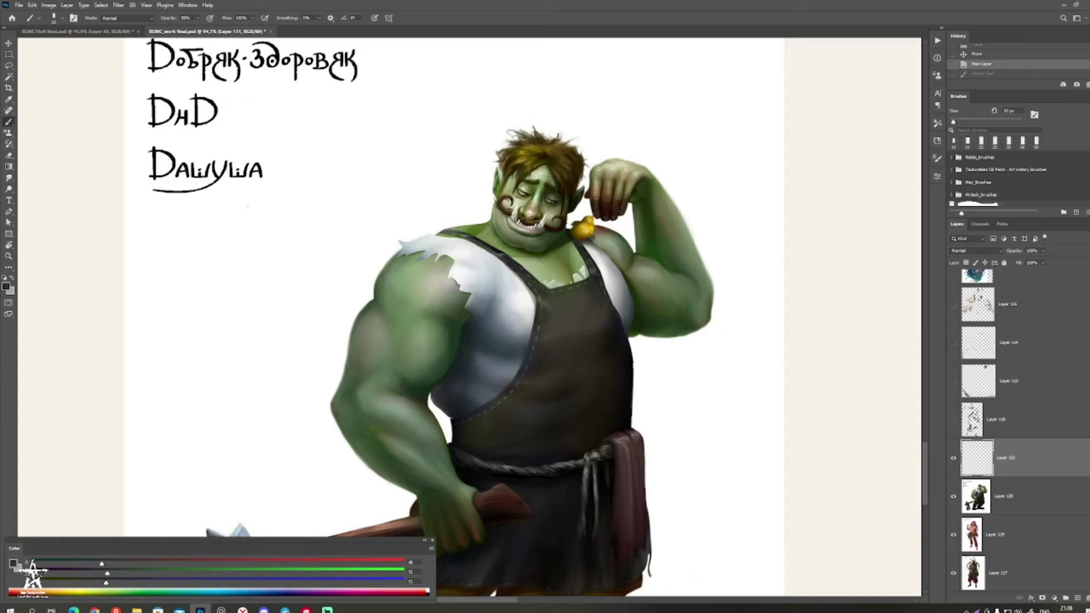
{"action": "left_click_drag", "start_coordinate": [511, 341], "coordinate": [471, 333]}
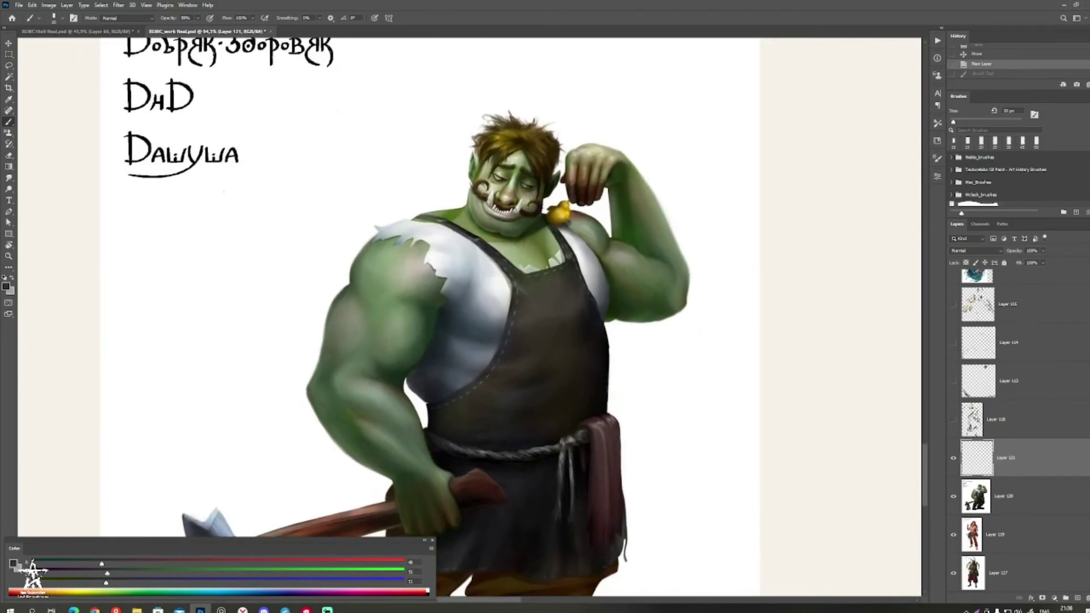
{"action": "left_click_drag", "start_coordinate": [517, 318], "coordinate": [437, 328]}
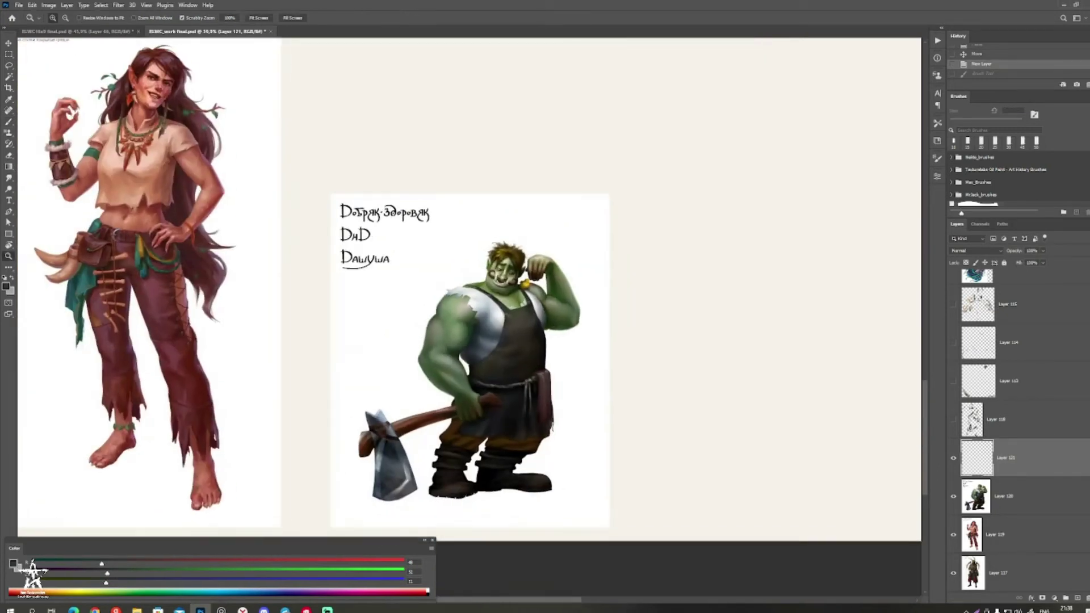
{"action": "scroll", "coordinate": [455, 284], "scroll_direction": "up", "scroll_amount": 3}
Step: Try shading the orc's white shirt beside the raised arm with a grey sampled from the shirt, and undo the strokes
{"action": "key", "text": "b"}
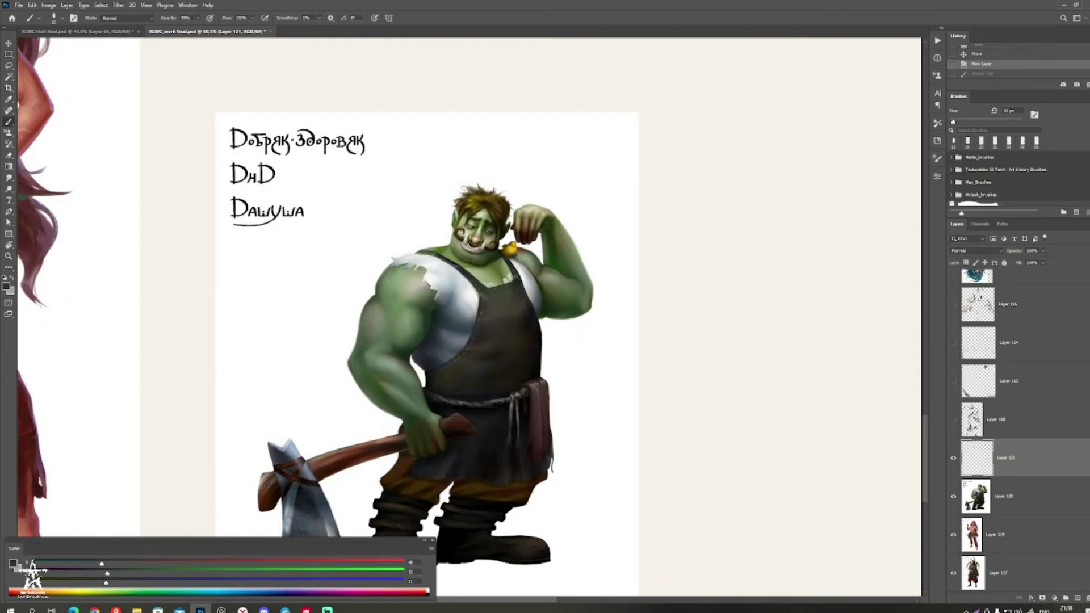
{"action": "mouse_move", "coordinate": [488, 318]}
{"action": "left_mouse_down"}
{"action": "mouse_move", "coordinate": [446, 296]}
{"action": "mouse_move", "coordinate": [457, 295]}
{"action": "left_mouse_up"}
{"action": "left_click", "coordinate": [446, 301], "text": "alt"}
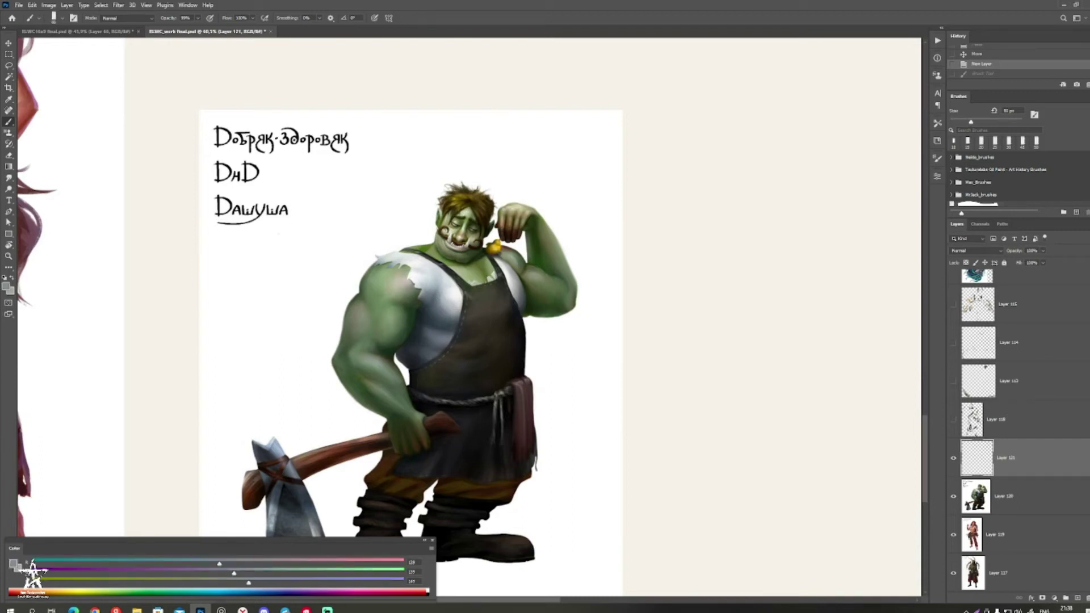
{"action": "key", "text": "bracketleft"}
{"action": "left_click_drag", "start_coordinate": [501, 263], "coordinate": [509, 279]}
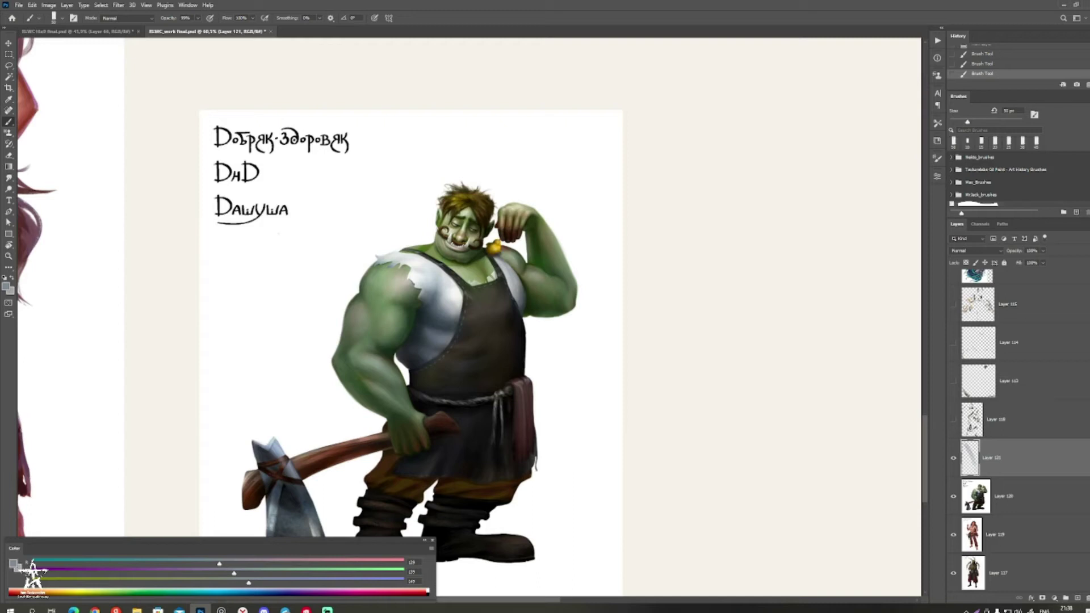
{"action": "left_click_drag", "start_coordinate": [432, 329], "coordinate": [457, 333]}
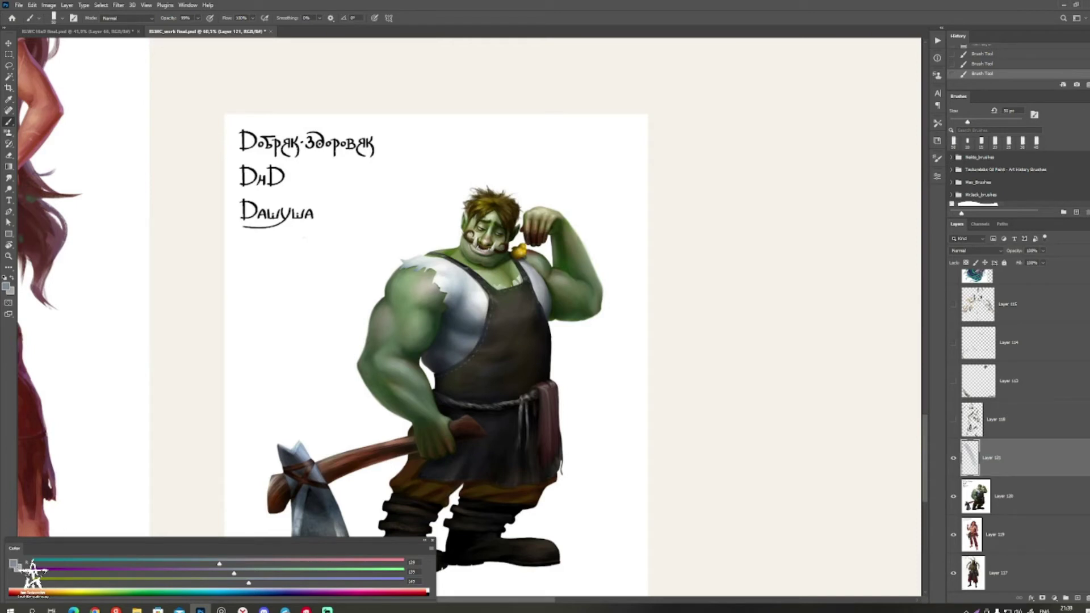
{"action": "key", "text": "ctrl+z"}
{"action": "key", "text": "ctrl+z"}
{"action": "key", "text": "ctrl+z"}
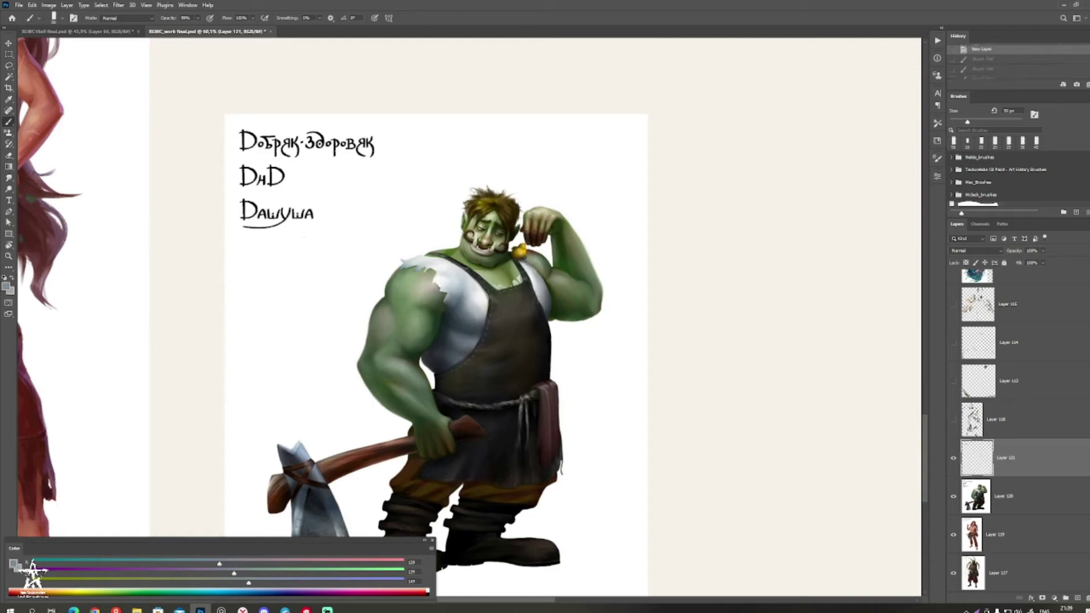
Step: Shade the strip of the orc's shirt beside the raised arm with sampled greys, redoing the stroke with a smaller brush
{"action": "key", "text": "bracketright"}
{"action": "mouse_move", "coordinate": [526, 266]}
{"action": "left_mouse_down"}
{"action": "mouse_move", "coordinate": [541, 308]}
{"action": "mouse_move", "coordinate": [450, 313]}
{"action": "mouse_move", "coordinate": [556, 313]}
{"action": "left_mouse_up"}
{"action": "key", "text": "z"}
{"action": "key", "text": "b"}
{"action": "left_click", "coordinate": [538, 271], "text": "alt"}
{"action": "left_click_drag", "start_coordinate": [534, 264], "coordinate": [540, 276]}
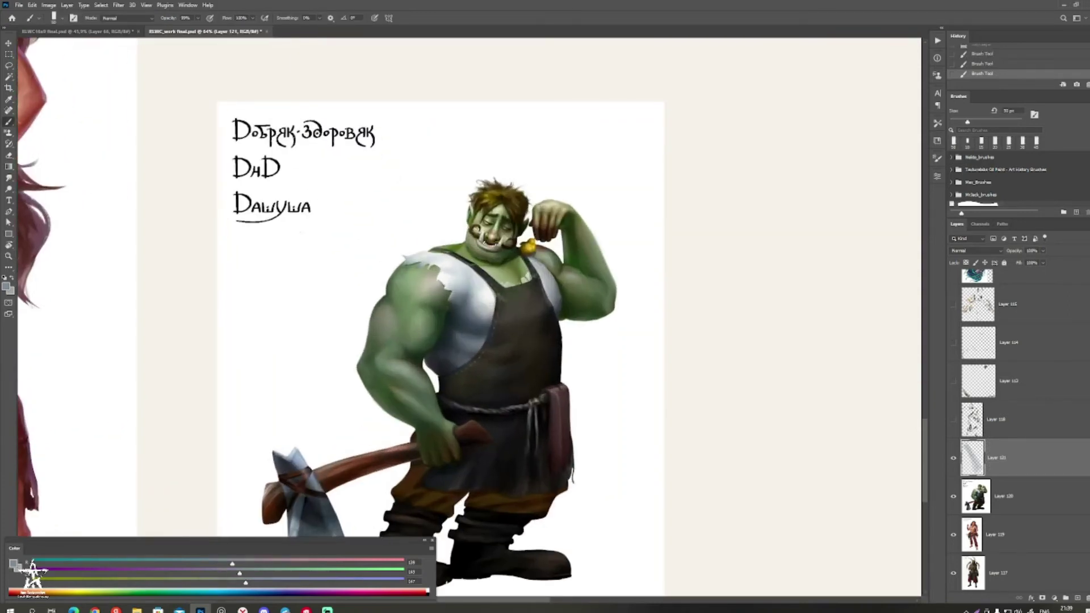
{"action": "key", "text": "bracketleft"}
{"action": "key", "text": "ctrl+z"}
{"action": "left_click", "coordinate": [539, 273], "text": "alt"}
{"action": "left_click_drag", "start_coordinate": [536, 264], "coordinate": [542, 279]}
{"action": "left_click", "coordinate": [539, 271], "text": "alt"}
{"action": "left_click", "coordinate": [544, 275], "text": "alt"}
Step: Rework the shirt's chest and torn shoulder edge on the axe-arm side with grey and near-white tones sampled from the shirt
{"action": "left_click", "coordinate": [475, 307], "text": "alt"}
{"action": "left_click", "coordinate": [448, 301], "text": "alt"}
{"action": "mouse_move", "coordinate": [475, 306]}
{"action": "left_mouse_down"}
{"action": "mouse_move", "coordinate": [507, 326]}
{"action": "mouse_move", "coordinate": [493, 305]}
{"action": "left_mouse_up"}
{"action": "left_click", "coordinate": [494, 312], "text": "alt"}
{"action": "left_click", "coordinate": [479, 292], "text": "alt"}
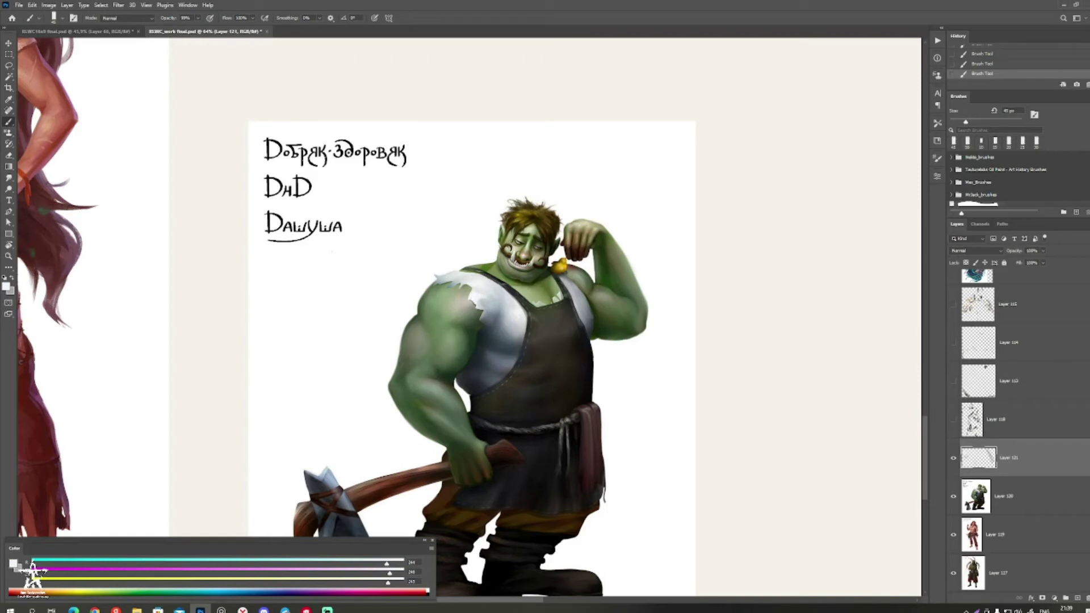
{"action": "mouse_move", "coordinate": [511, 289]}
{"action": "left_mouse_down"}
{"action": "mouse_move", "coordinate": [437, 289]}
{"action": "mouse_move", "coordinate": [509, 289]}
{"action": "left_mouse_up"}
{"action": "left_click", "coordinate": [493, 305], "text": "alt"}
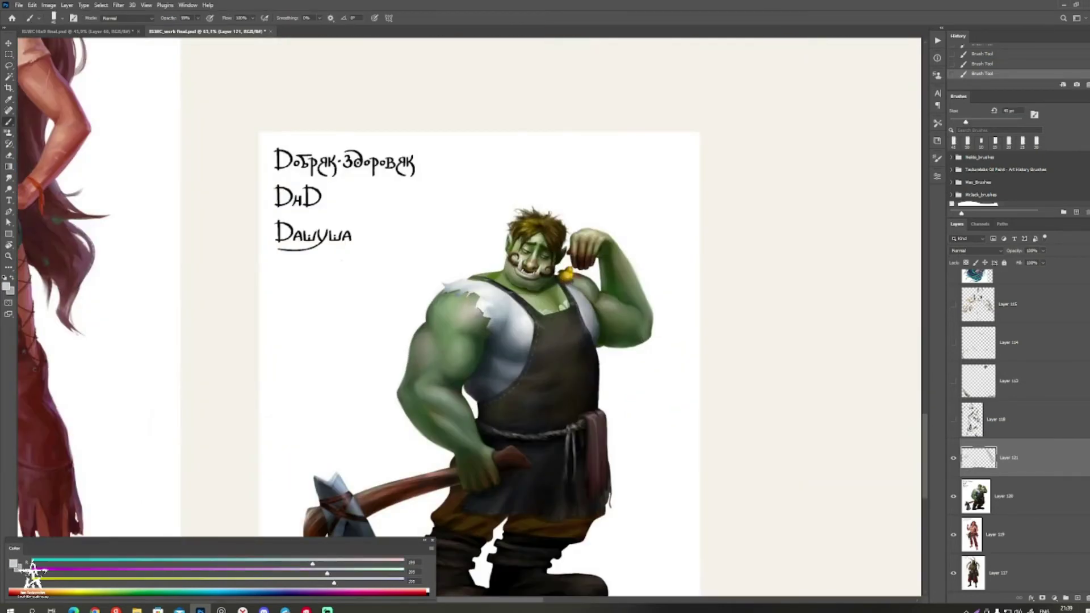
{"action": "left_click", "coordinate": [480, 292], "text": "alt"}
{"action": "left_click_drag", "start_coordinate": [541, 276], "coordinate": [475, 277]}
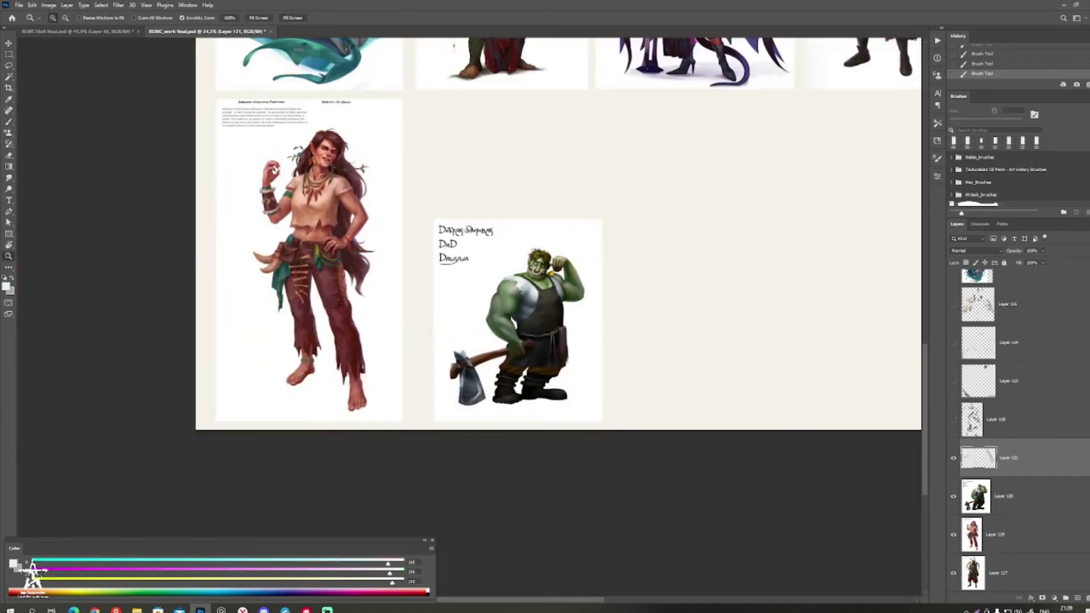
{"action": "left_click_drag", "start_coordinate": [570, 281], "coordinate": [636, 281]}
{"action": "key", "text": "b"}
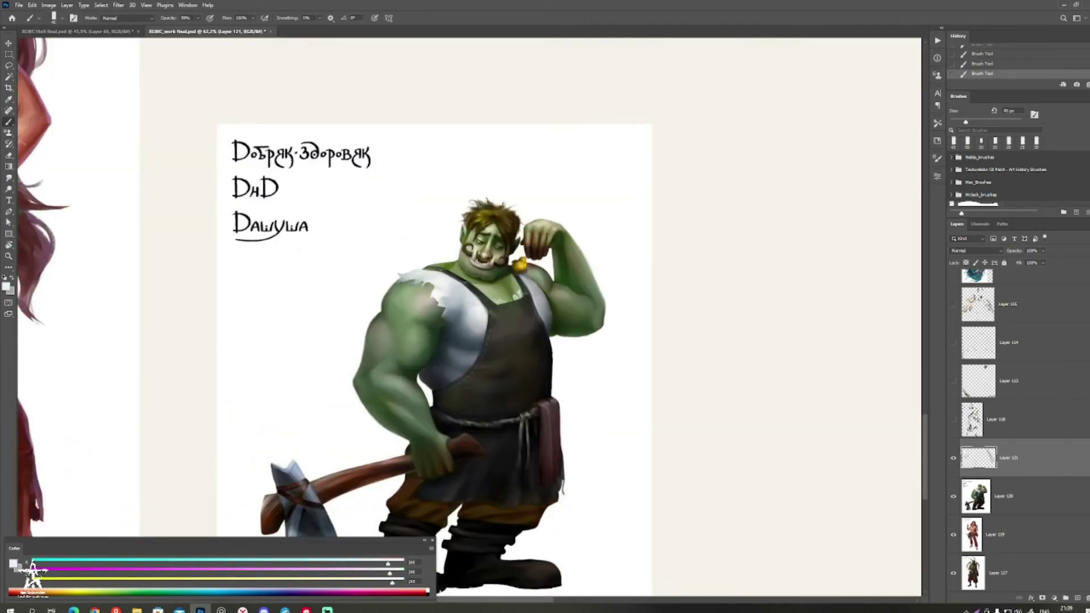
Step: Trim the apron's outer side below the orc's raised arm with a larger near-white brush
{"action": "mouse_move", "coordinate": [527, 353]}
{"action": "left_mouse_down"}
{"action": "mouse_move", "coordinate": [523, 272]}
{"action": "mouse_move", "coordinate": [553, 273]}
{"action": "mouse_move", "coordinate": [561, 312]}
{"action": "left_mouse_up"}
{"action": "key", "text": "b"}
{"action": "key", "text": "bracketright"}
{"action": "key", "text": "bracketright"}
{"action": "left_click_drag", "start_coordinate": [557, 260], "coordinate": [552, 340]}
{"action": "key", "text": "x"}
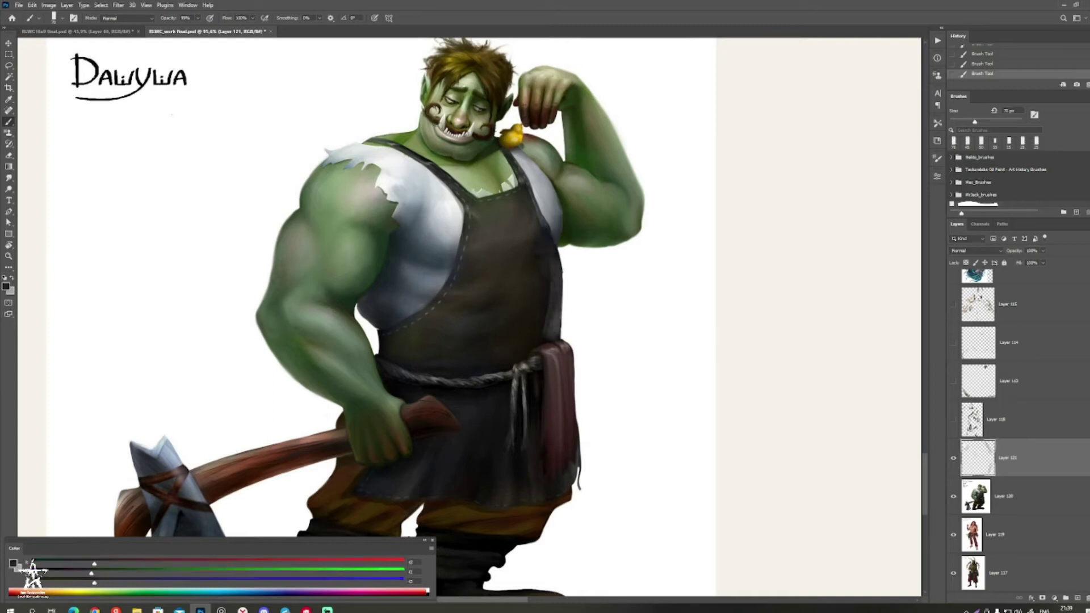
Step: Repaint the apron's side under the raised arm using dark tones sampled from the apron
{"action": "mouse_move", "coordinate": [548, 276]}
{"action": "left_mouse_down"}
{"action": "mouse_move", "coordinate": [545, 301]}
{"action": "mouse_move", "coordinate": [509, 288]}
{"action": "left_mouse_up"}
{"action": "left_click", "coordinate": [546, 284], "text": "alt"}
{"action": "key", "text": "bracketleft"}
{"action": "key", "text": "z"}
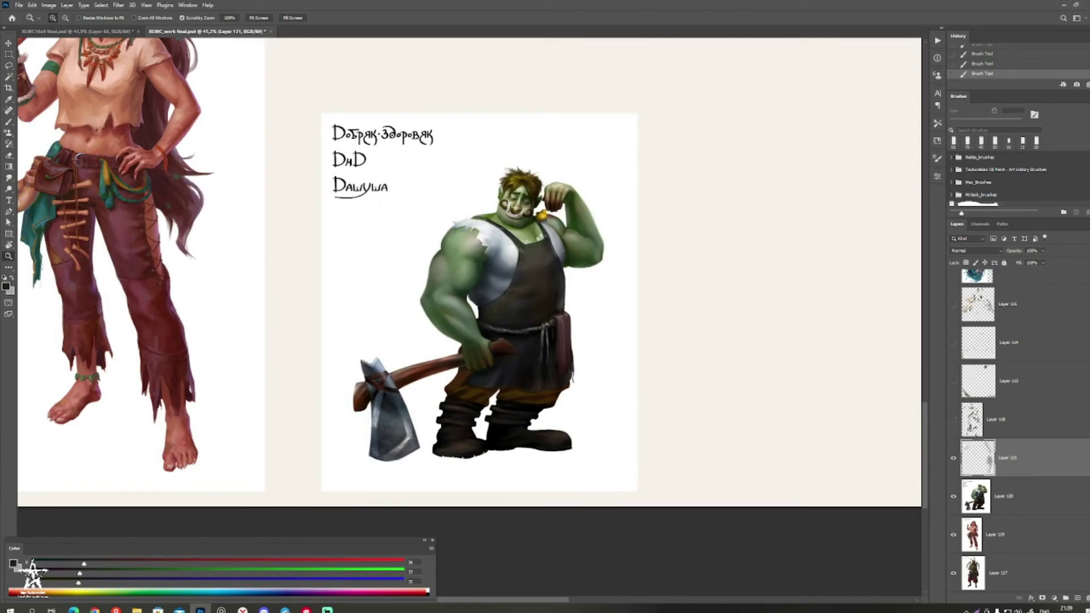
{"action": "left_click_drag", "start_coordinate": [563, 284], "coordinate": [585, 284]}
{"action": "key", "text": "b"}
{"action": "key", "text": "x"}
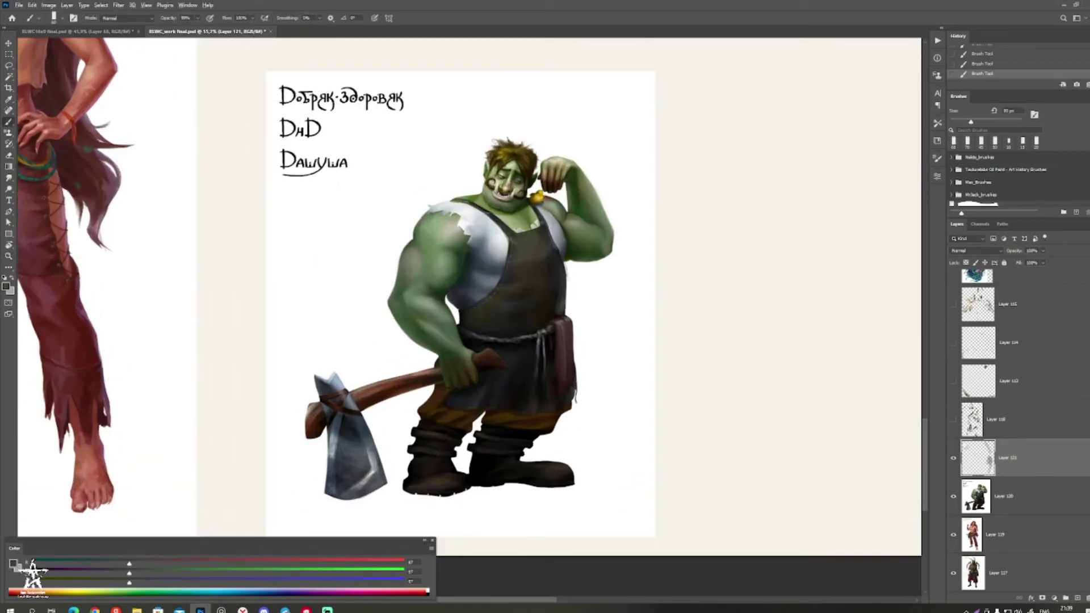
Step: Refine the apron's outer side edge with sampled dark apron tones and the background white
{"action": "left_click", "coordinate": [563, 298], "text": "alt"}
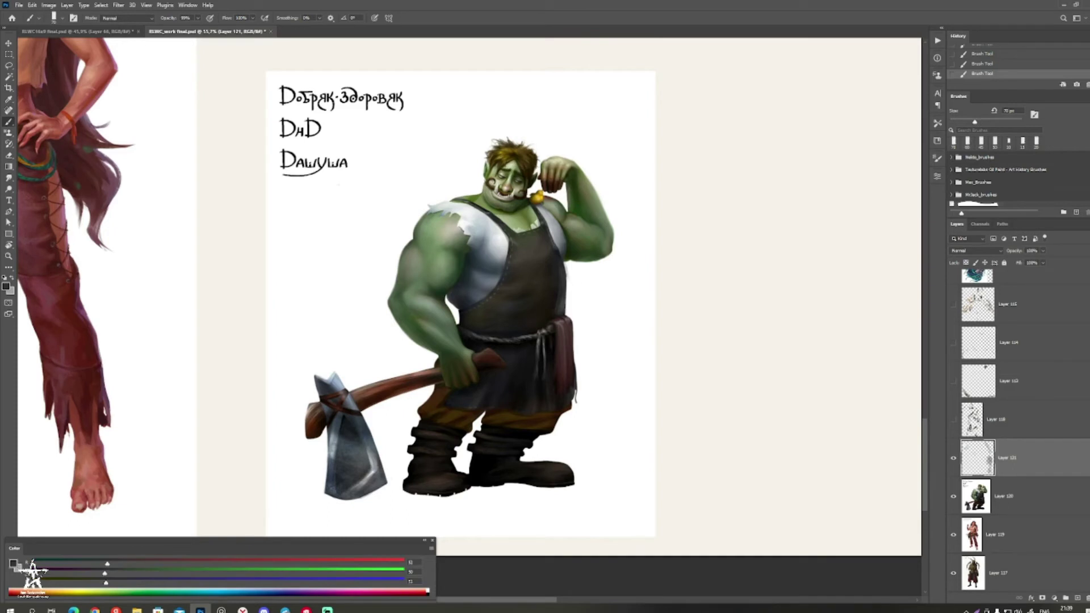
{"action": "left_click_drag", "start_coordinate": [568, 278], "coordinate": [562, 299]}
{"action": "key", "text": "bracketright"}
{"action": "left_click", "coordinate": [559, 289], "text": "alt"}
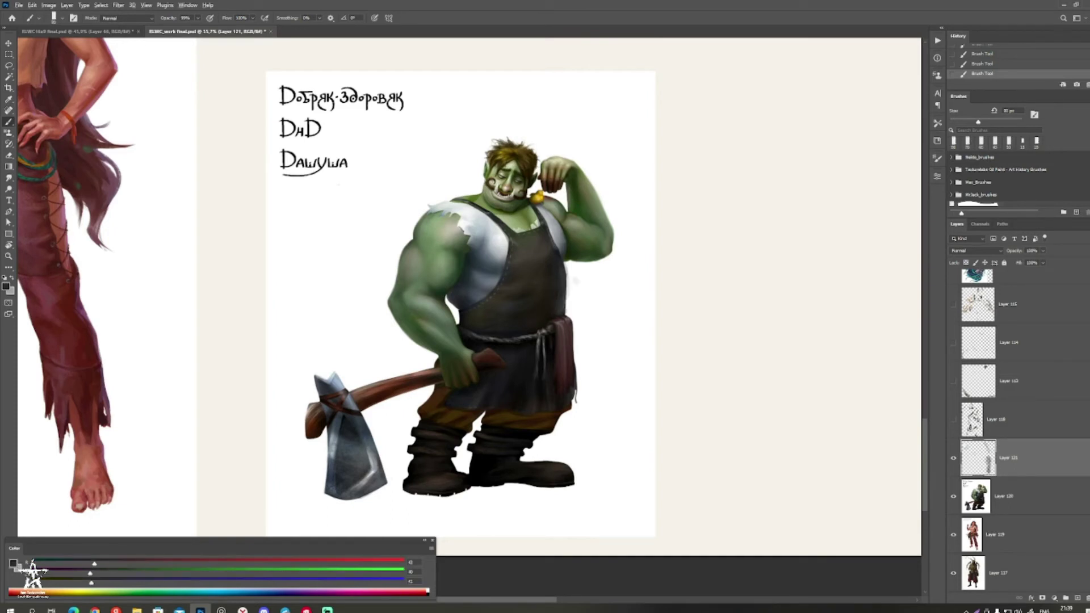
{"action": "left_click", "coordinate": [578, 282], "text": "alt"}
{"action": "left_click", "coordinate": [561, 281]}
Step: Shade the lower belly of the apron with sampled dark tones and clean its outer contour with white
{"action": "key", "text": "x"}
{"action": "left_click", "coordinate": [502, 311], "text": "alt"}
{"action": "key", "text": "bracketleft"}
{"action": "mouse_move", "coordinate": [496, 314]}
{"action": "left_mouse_down"}
{"action": "mouse_move", "coordinate": [507, 294]}
{"action": "mouse_move", "coordinate": [558, 316]}
{"action": "left_mouse_up"}
{"action": "key", "text": "bracketleft"}
{"action": "left_click", "coordinate": [511, 301], "text": "alt"}
{"action": "left_click", "coordinate": [547, 294], "text": "alt"}
{"action": "left_click", "coordinate": [588, 295], "text": "alt"}
{"action": "key", "text": "bracketright"}
{"action": "mouse_move", "coordinate": [567, 268]}
{"action": "left_mouse_down"}
{"action": "mouse_move", "coordinate": [565, 316]}
{"action": "mouse_move", "coordinate": [523, 296]}
{"action": "left_mouse_up"}
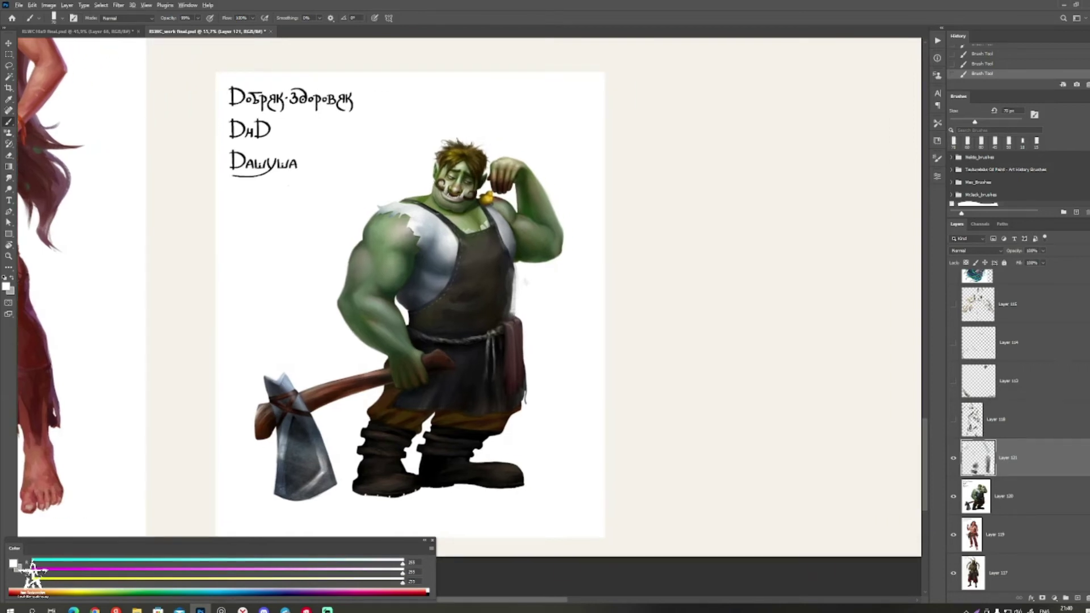
Step: Blend the folds across the apron's chest and belly with a smaller brush and sampled dark browns
{"action": "key", "text": "x"}
{"action": "key", "text": "bracketleft"}
{"action": "left_click", "coordinate": [481, 278], "text": "alt"}
{"action": "key", "text": "bracketleft"}
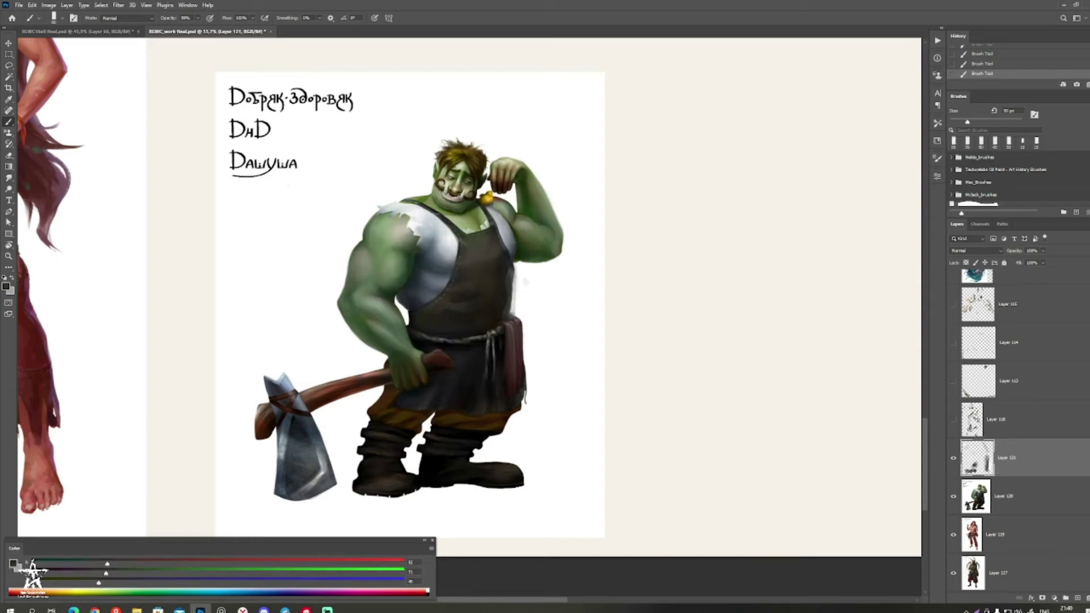
{"action": "left_click", "coordinate": [471, 293], "text": "alt"}
{"action": "left_click", "coordinate": [470, 293], "text": "alt"}
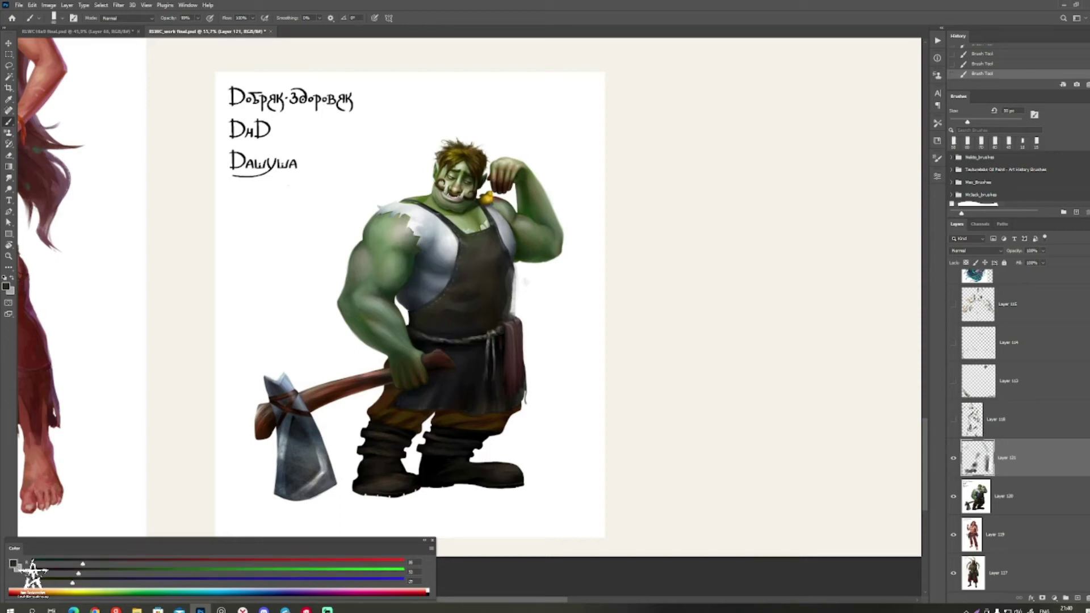
{"action": "left_click", "coordinate": [474, 295], "text": "alt"}
{"action": "left_click", "coordinate": [483, 277], "text": "alt"}
{"action": "left_click", "coordinate": [482, 284], "text": "alt"}
{"action": "left_click", "coordinate": [480, 290], "text": "alt"}
{"action": "left_click", "coordinate": [450, 323], "text": "alt"}
{"action": "left_click_drag", "start_coordinate": [460, 318], "coordinate": [449, 324]}
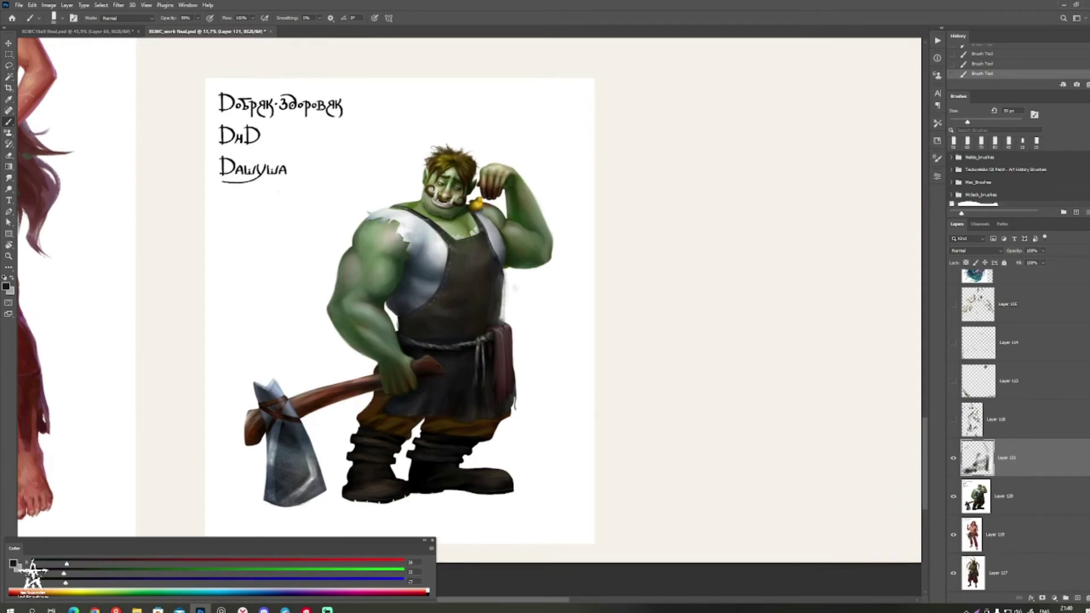
Step: Smooth the apron's shading from the chest down to the rope belt with sampled light and dark tones
{"action": "left_click", "coordinate": [467, 284], "text": "alt"}
{"action": "left_click", "coordinate": [448, 296], "text": "alt"}
{"action": "left_click", "coordinate": [458, 278], "text": "alt"}
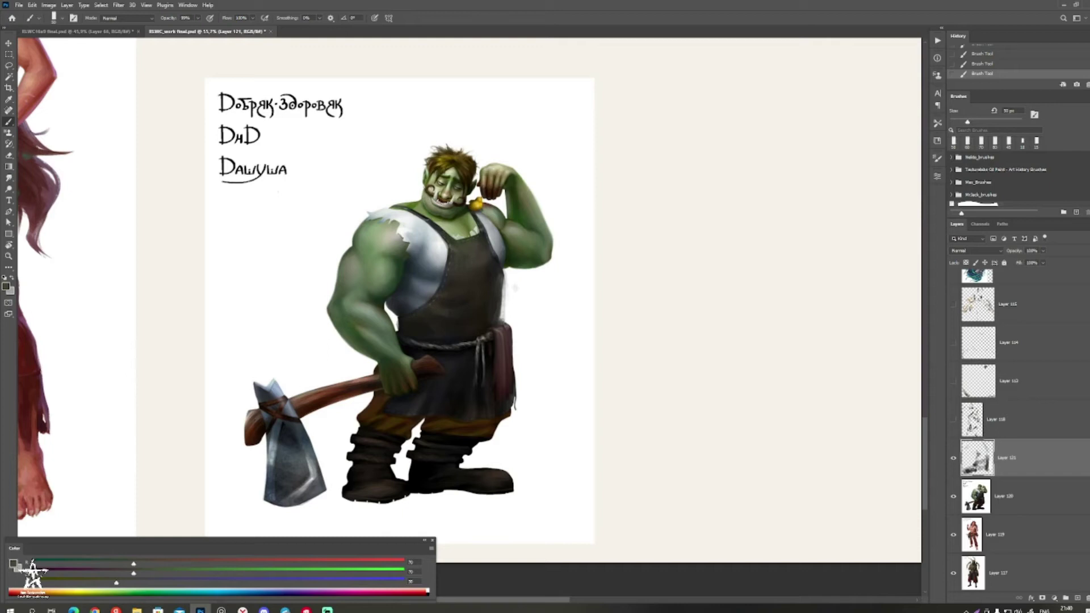
{"action": "left_click", "coordinate": [463, 313], "text": "alt"}
{"action": "left_click", "coordinate": [470, 247], "text": "alt"}
{"action": "left_click_drag", "start_coordinate": [488, 325], "coordinate": [454, 321]}
Step: Touch up the area where the white shirt and apron meet the lowered upper arm with sampled tones
{"action": "left_click", "coordinate": [550, 297], "text": "alt"}
{"action": "left_click", "coordinate": [536, 290], "text": "alt"}
{"action": "mouse_move", "coordinate": [545, 295]}
{"action": "left_mouse_down"}
{"action": "mouse_move", "coordinate": [532, 293]}
{"action": "mouse_move", "coordinate": [548, 295]}
{"action": "left_mouse_up"}
{"action": "left_click", "coordinate": [531, 292], "text": "alt"}
{"action": "left_click_drag", "start_coordinate": [420, 290], "coordinate": [483, 308]}
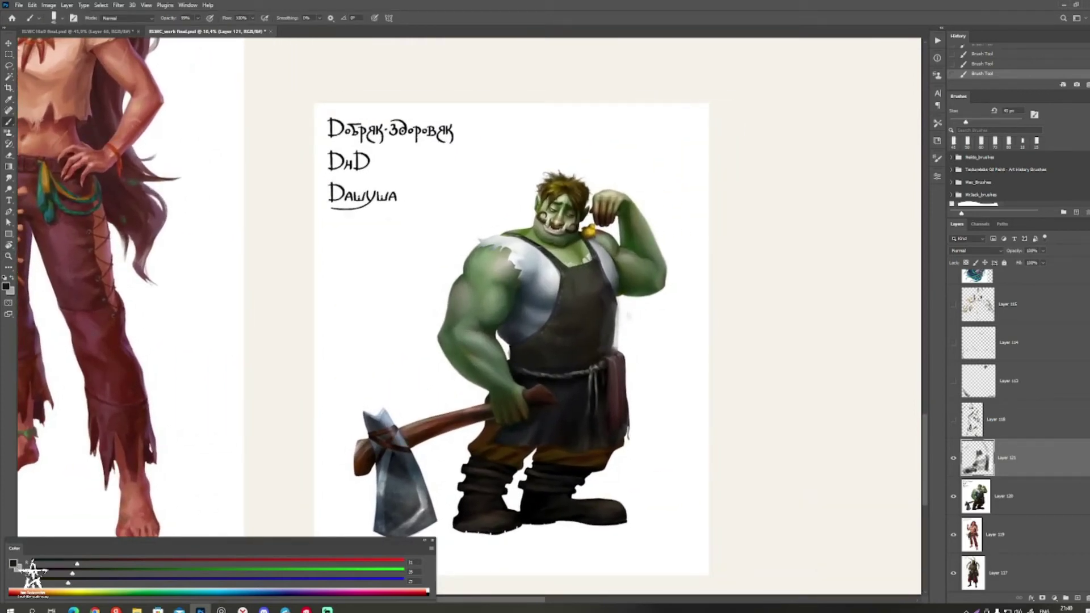
{"action": "left_click_drag", "start_coordinate": [511, 318], "coordinate": [508, 318]}
{"action": "left_click", "coordinate": [509, 318], "text": "alt"}
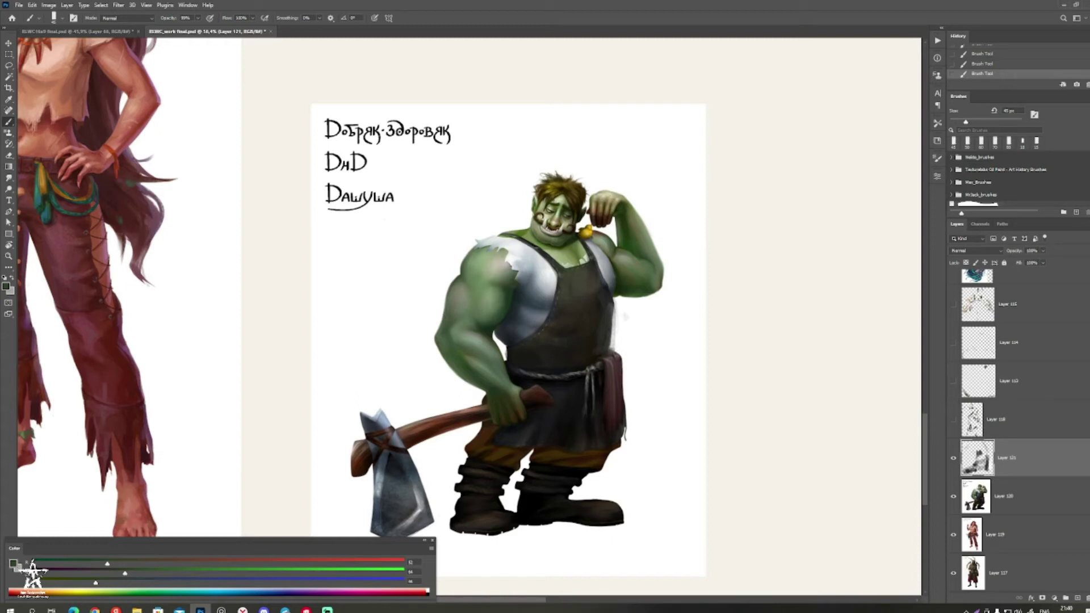
Step: Shade the outer upper arm of the axe-holding arm with a smaller brush and greens sampled from the skin
{"action": "left_click_drag", "start_coordinate": [407, 216], "coordinate": [432, 216]}
{"action": "left_click", "coordinate": [619, 304], "text": "alt"}
{"action": "key", "text": "bracketleft"}
{"action": "key", "text": "ctrl+z"}
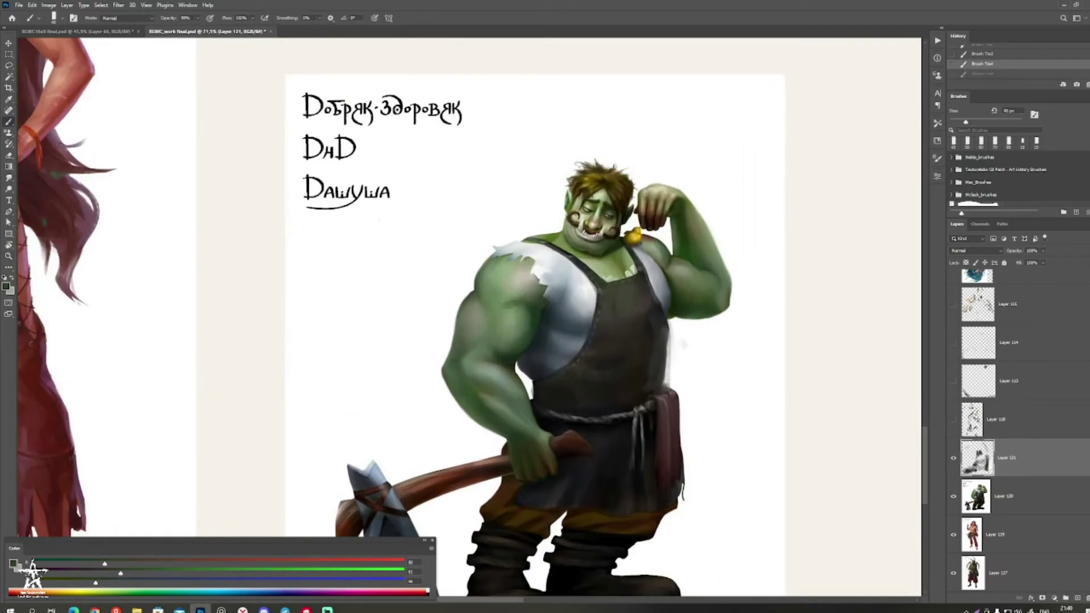
{"action": "key", "text": "ctrl+shift+z"}
{"action": "key", "text": "bracketleft"}
{"action": "left_click", "coordinate": [487, 292], "text": "alt"}
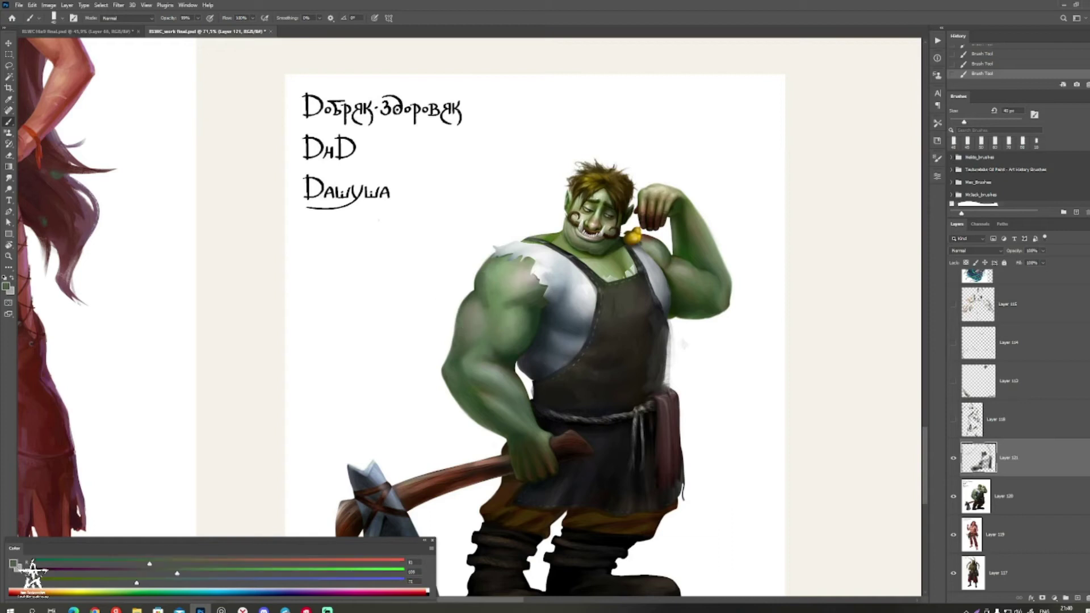
{"action": "left_click", "coordinate": [489, 289], "text": "alt"}
{"action": "mouse_move", "coordinate": [490, 277]}
{"action": "left_mouse_down"}
{"action": "mouse_move", "coordinate": [491, 335]}
{"action": "mouse_move", "coordinate": [464, 341]}
{"action": "mouse_move", "coordinate": [508, 338]}
{"action": "left_mouse_up"}
{"action": "left_click", "coordinate": [491, 279], "text": "alt"}
{"action": "left_click", "coordinate": [487, 293], "text": "alt"}
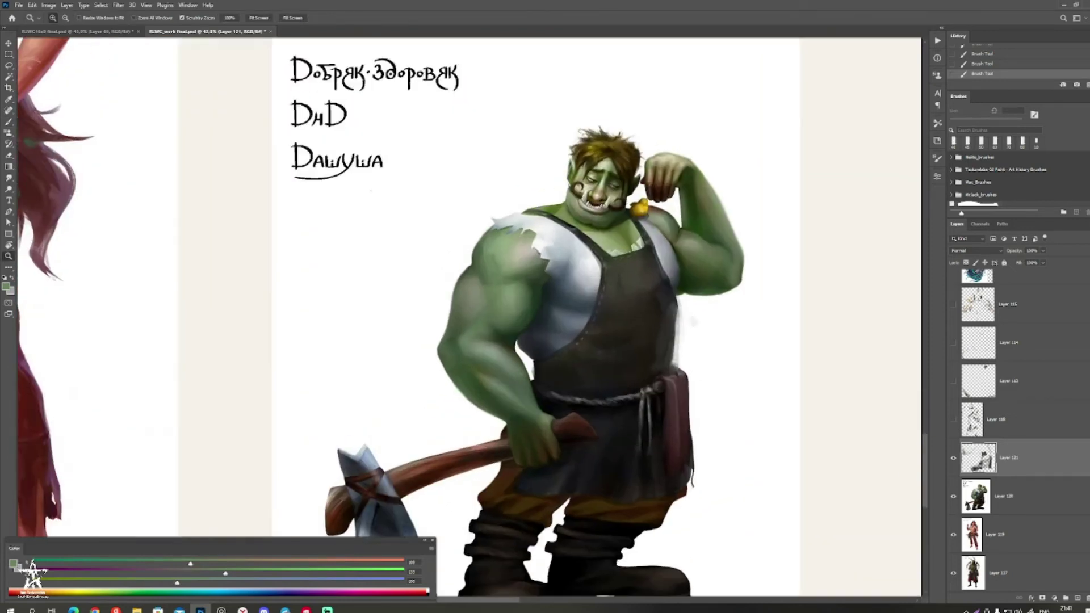
Step: Separate the deltoid from the biceps on the axe-holding arm with sampled greens and a finer brush
{"action": "left_click", "coordinate": [532, 261], "text": "alt"}
{"action": "left_click", "coordinate": [510, 280], "text": "alt"}
{"action": "left_click", "coordinate": [504, 302], "text": "alt"}
{"action": "left_click_drag", "start_coordinate": [503, 296], "coordinate": [495, 284]}
{"action": "left_click", "coordinate": [487, 275], "text": "alt"}
{"action": "key", "text": "["}
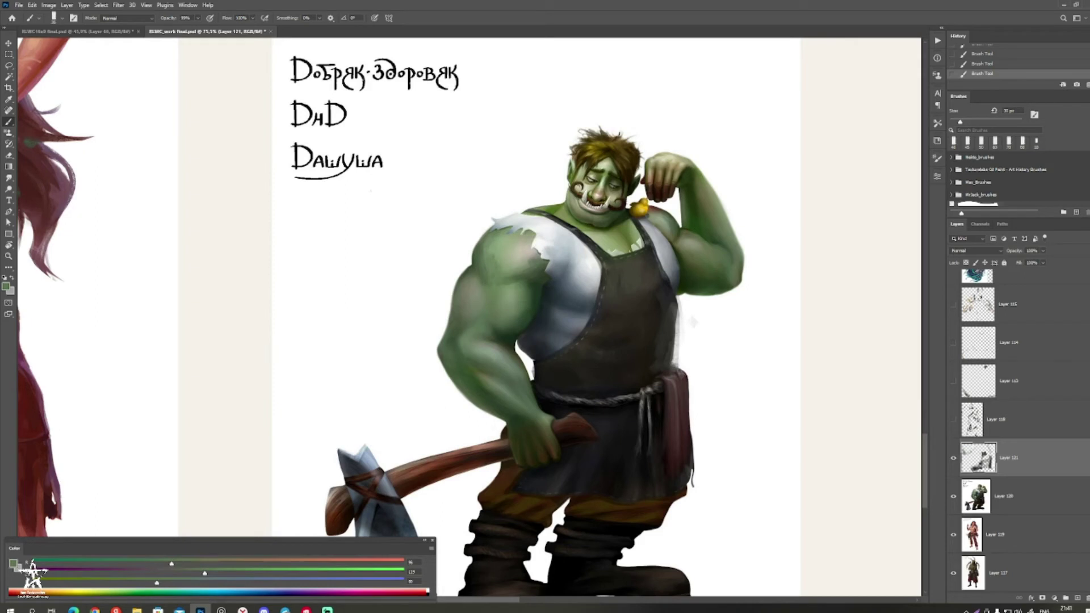
{"action": "left_click", "coordinate": [489, 264], "text": "alt"}
{"action": "left_click", "coordinate": [501, 263], "text": "alt"}
{"action": "key", "text": "["}
Step: Model the shoulder muscle below the torn sleeve with short strokes in sampled light and mid greens
{"action": "left_click_drag", "start_coordinate": [503, 259], "coordinate": [520, 243]}
{"action": "left_click", "coordinate": [514, 238], "text": "alt"}
{"action": "left_click", "coordinate": [518, 243], "text": "alt"}
{"action": "left_click", "coordinate": [525, 250], "text": "alt"}
{"action": "left_click", "coordinate": [481, 250], "text": "alt"}
{"action": "left_click", "coordinate": [480, 247], "text": "alt"}
{"action": "left_click", "coordinate": [514, 243], "text": "alt"}
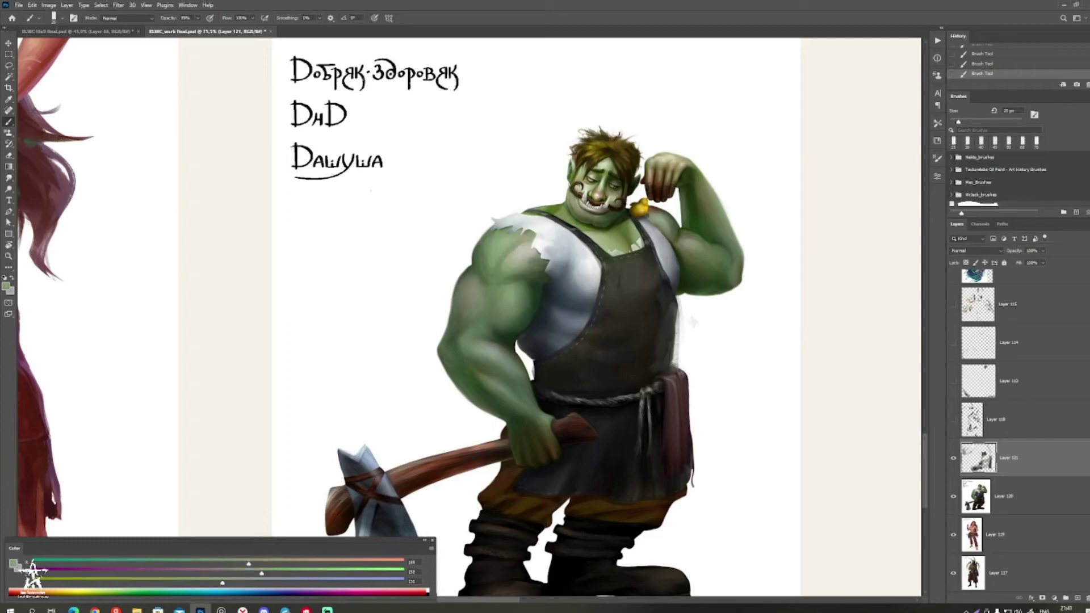
{"action": "left_click", "coordinate": [516, 244], "text": "alt"}
{"action": "left_click_drag", "start_coordinate": [508, 248], "coordinate": [502, 238]}
{"action": "left_click", "coordinate": [504, 242], "text": "alt"}
{"action": "left_click", "coordinate": [505, 253], "text": "alt"}
{"action": "left_click", "coordinate": [511, 269], "text": "alt"}
Step: Define the triceps and lower biceps above the elbow with a finer brush and sampled greens
{"action": "left_click", "coordinate": [463, 316], "text": "alt"}
{"action": "left_click", "coordinate": [465, 325]}
{"action": "left_click", "coordinate": [467, 311], "text": "alt"}
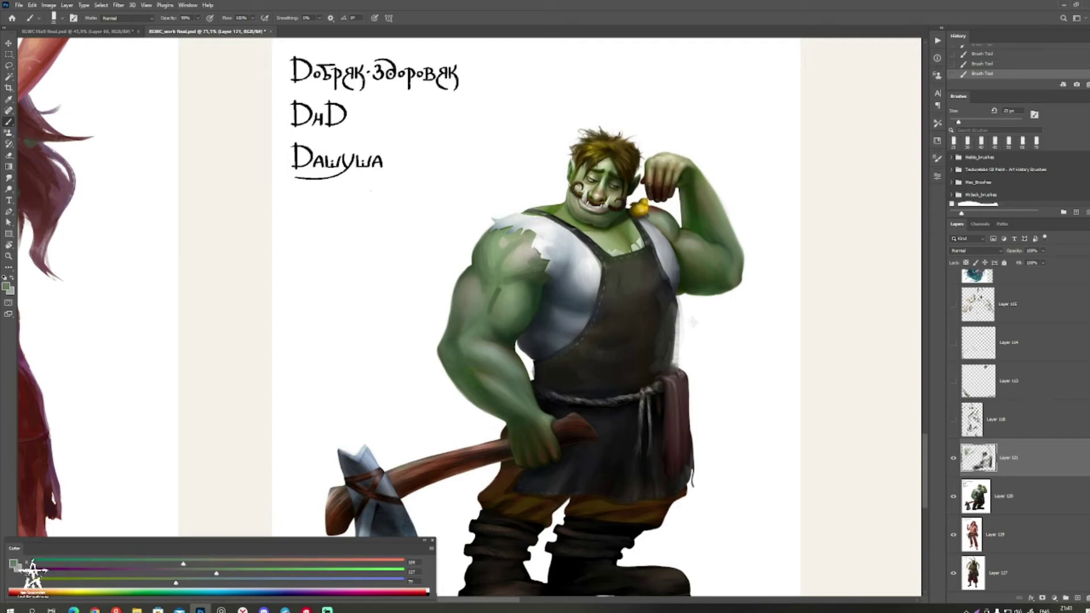
{"action": "left_click", "coordinate": [464, 313], "text": "alt"}
{"action": "left_click", "coordinate": [468, 326], "text": "alt"}
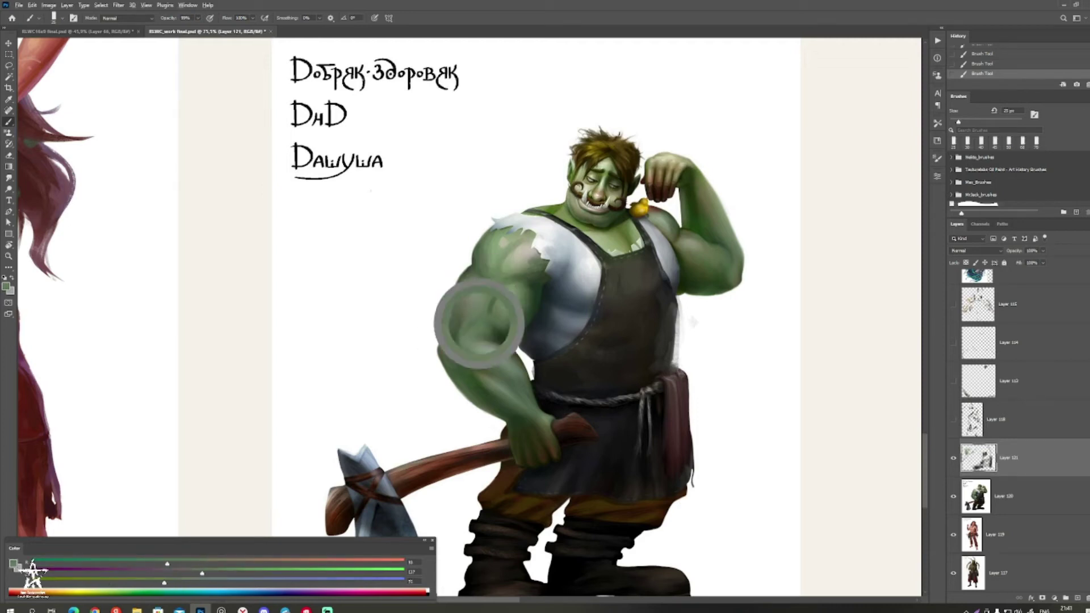
{"action": "left_click", "coordinate": [480, 323], "text": "alt"}
{"action": "key", "text": "["}
{"action": "key", "text": "["}
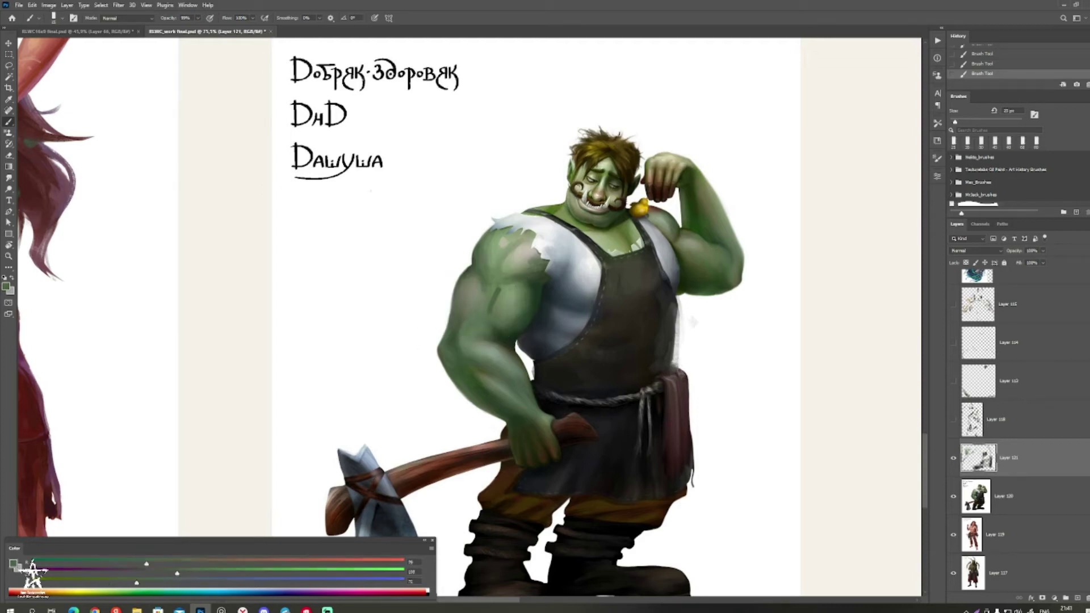
{"action": "left_click", "coordinate": [479, 319], "text": "alt"}
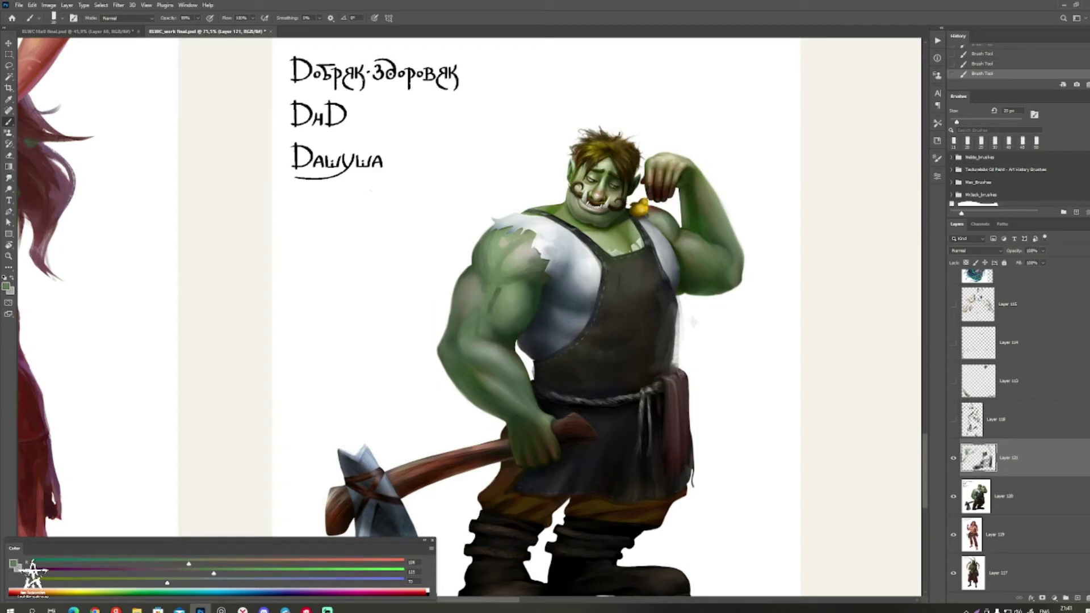
{"action": "left_click", "coordinate": [505, 270], "text": "alt"}
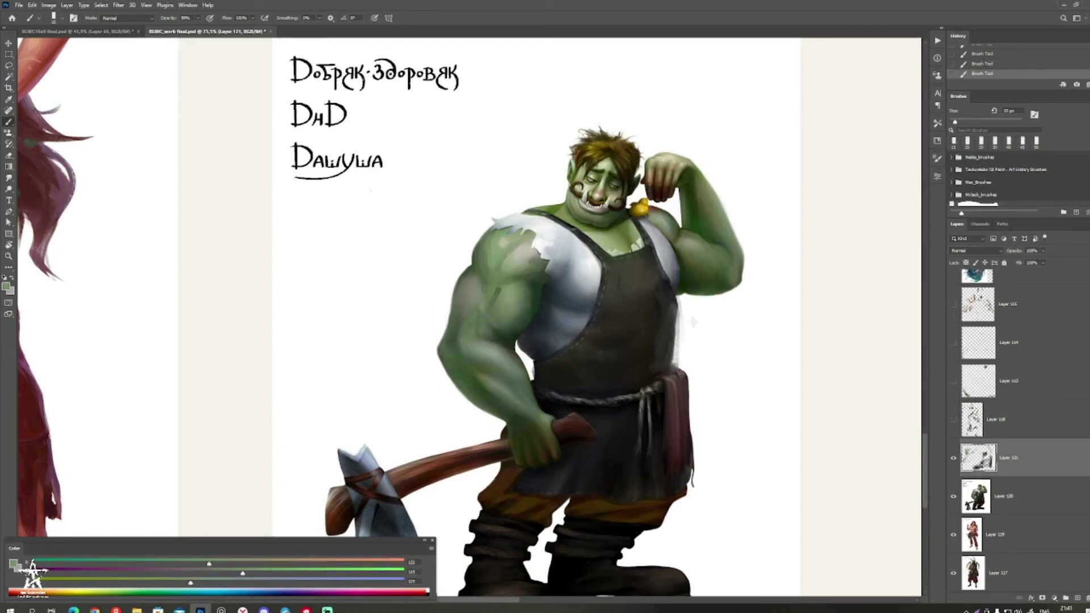
Step: Open the reference board NewDemons (2).pur in PureRef
{"action": "scroll", "coordinate": [452, 341], "scroll_direction": "down", "scroll_amount": 3}
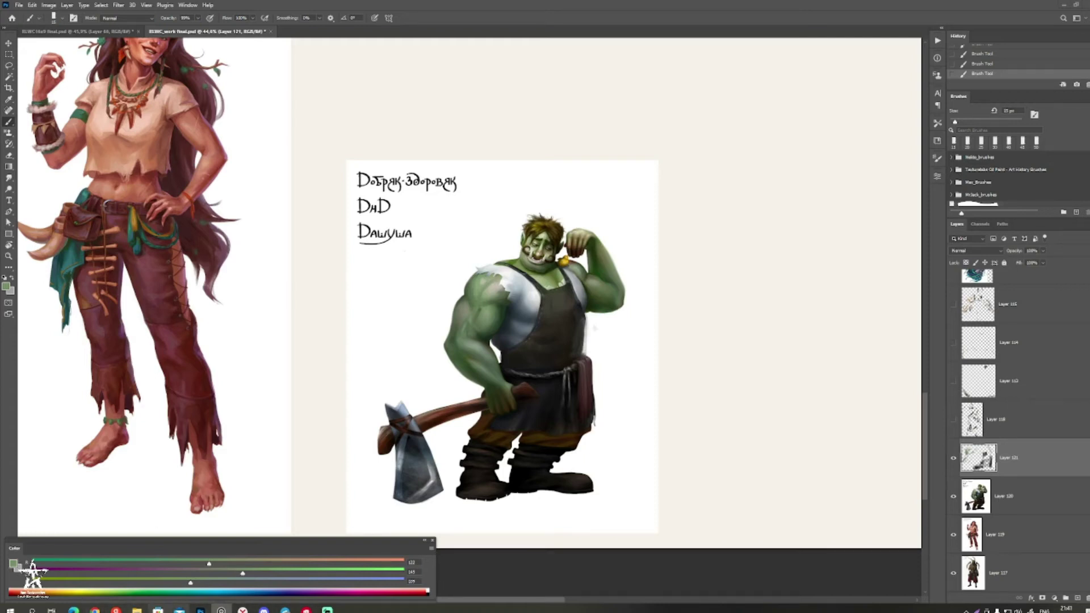
{"action": "right_click", "coordinate": [222, 610]}
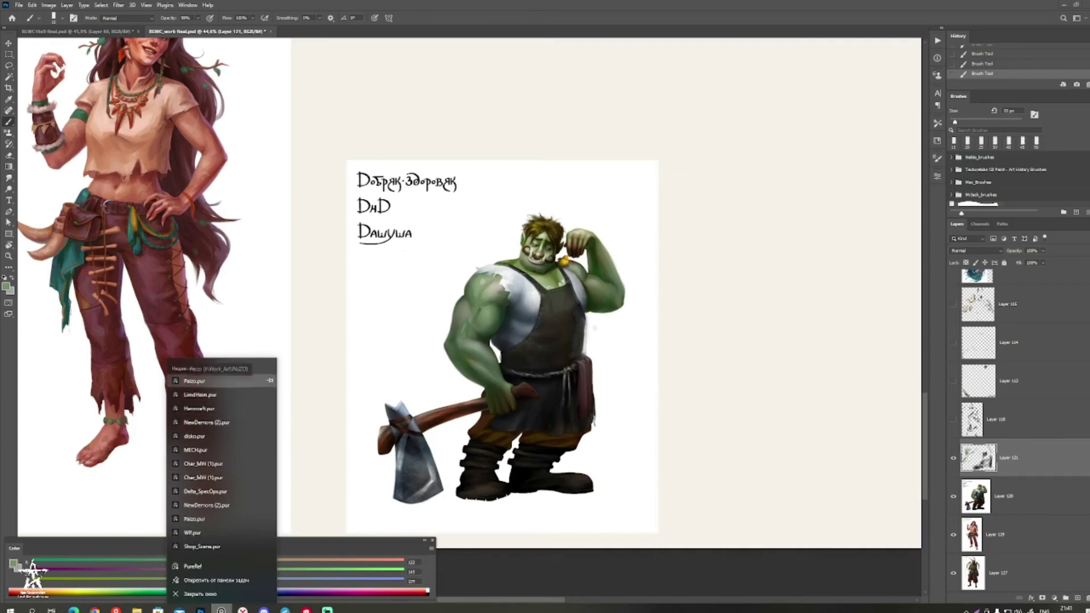
{"action": "left_click", "coordinate": [207, 422]}
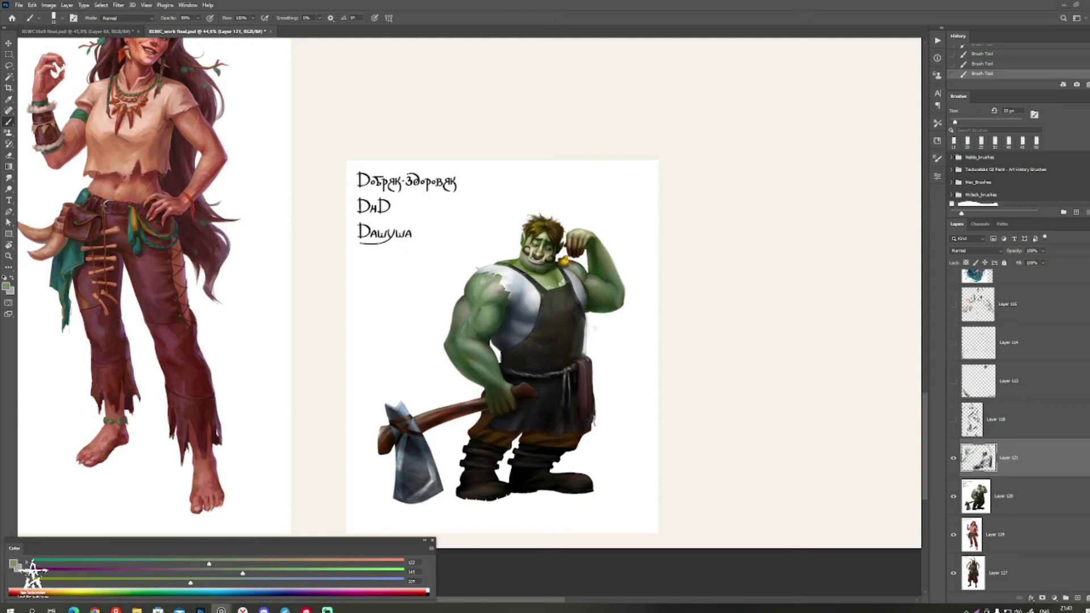
Step: Refine the shoulder muscle strands under the torn sleeve with sampled light and dark greens
{"action": "left_click_drag", "start_coordinate": [459, 338], "coordinate": [568, 327]}
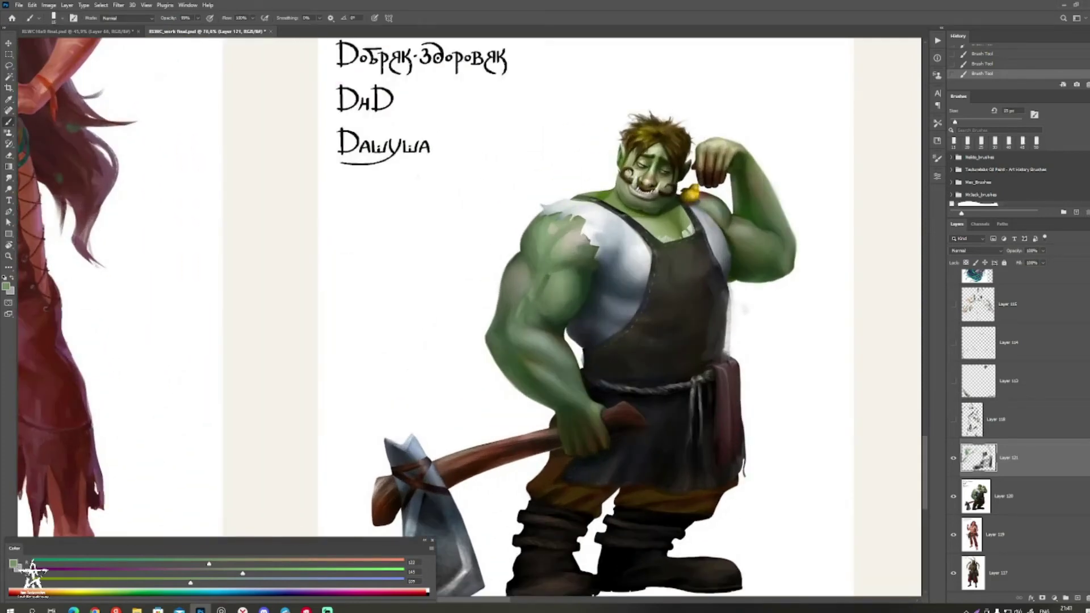
{"action": "left_click", "coordinate": [558, 240], "text": "alt"}
{"action": "left_click", "coordinate": [556, 234], "text": "alt"}
{"action": "left_click", "coordinate": [557, 239], "text": "alt"}
{"action": "left_click", "coordinate": [559, 258], "text": "alt"}
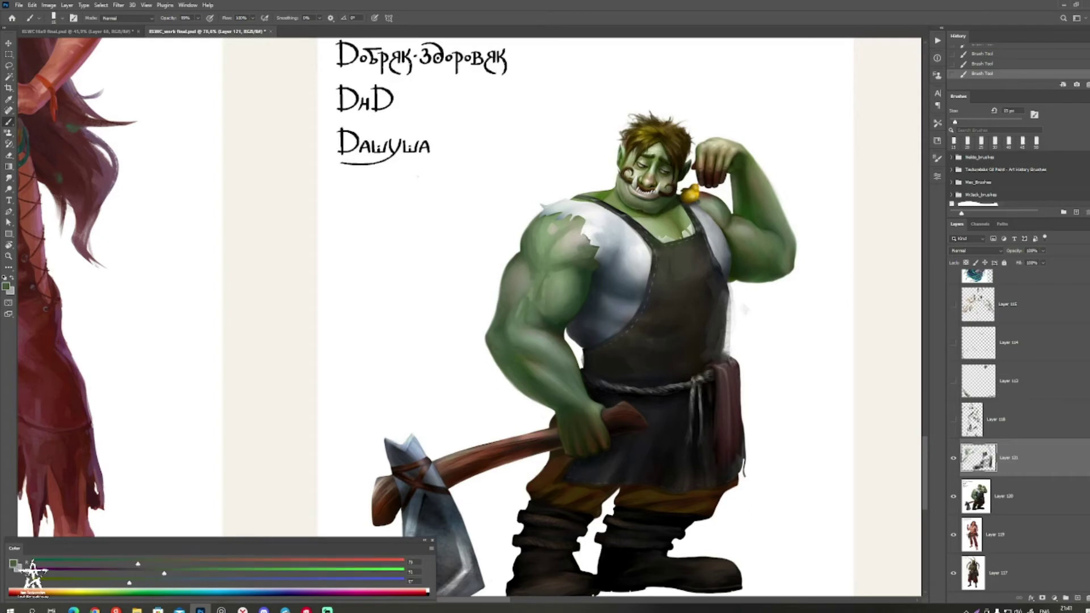
Step: Paint the elbow and upper forearm muscles of the axe-holding arm with a smaller brush and sampled greens
{"action": "left_click", "coordinate": [513, 336], "text": "alt"}
{"action": "left_click", "coordinate": [509, 346], "text": "alt"}
{"action": "left_click", "coordinate": [489, 339], "text": "alt"}
{"action": "left_click", "coordinate": [528, 308], "text": "alt"}
{"action": "key", "text": "bracketleft"}
{"action": "left_click", "coordinate": [552, 336], "text": "alt"}
{"action": "mouse_move", "coordinate": [538, 334]}
{"action": "left_mouse_down"}
{"action": "mouse_move", "coordinate": [551, 350]}
{"action": "mouse_move", "coordinate": [552, 334]}
{"action": "mouse_move", "coordinate": [575, 372]}
{"action": "left_mouse_up"}
{"action": "left_click", "coordinate": [550, 339], "text": "alt"}
{"action": "left_click", "coordinate": [549, 343], "text": "alt"}
Step: Build up the outer triceps behind the shoulder with a larger brush and sampled grey-greens
{"action": "left_click", "coordinate": [526, 271], "text": "alt"}
{"action": "key", "text": "bracketright"}
{"action": "key", "text": "bracketright"}
{"action": "left_click_drag", "start_coordinate": [522, 273], "coordinate": [514, 291]}
{"action": "left_click", "coordinate": [518, 255], "text": "alt"}
{"action": "left_click", "coordinate": [516, 254], "text": "alt"}
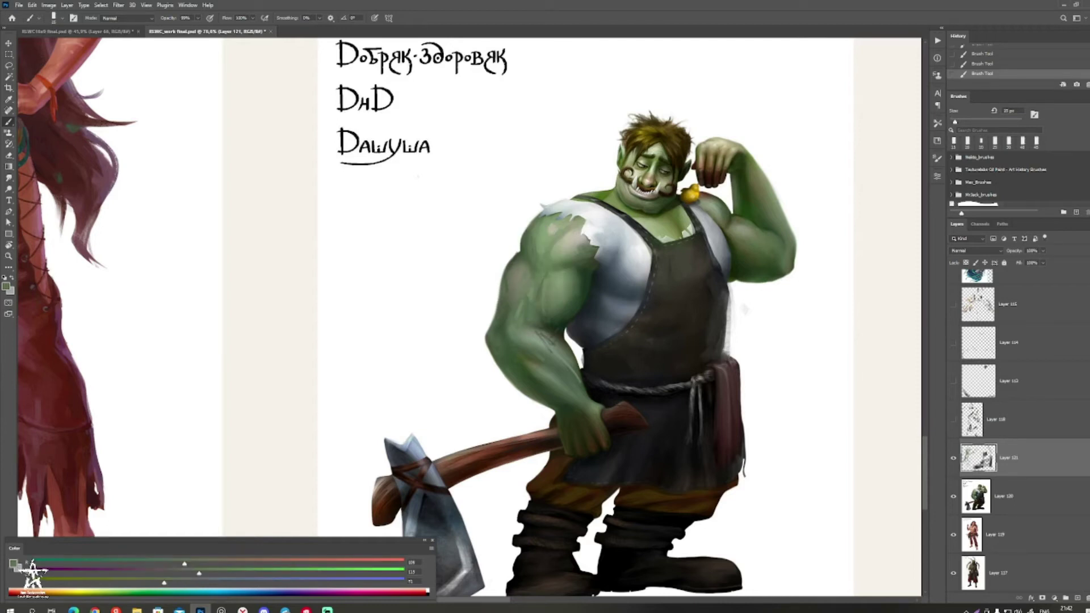
Step: Darken the outer arm contour above the elbow with a smaller brush and sampled dark green
{"action": "left_click", "coordinate": [651, 168], "text": "alt"}
{"action": "key", "text": "bracketleft"}
{"action": "left_click", "coordinate": [494, 322], "text": "alt"}
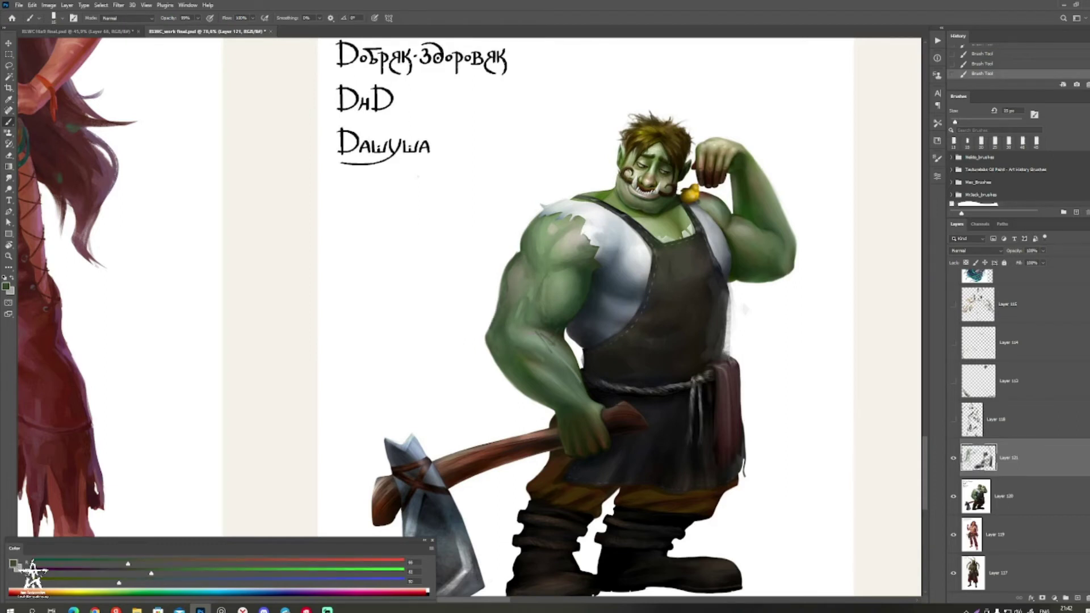
{"action": "left_click", "coordinate": [507, 327], "text": "alt"}
Step: Deepen the shading under the biceps at the inner elbow with sampled greens
{"action": "key", "text": "ctrl+space"}
{"action": "mouse_move", "coordinate": [559, 278]}
{"action": "left_mouse_down"}
{"action": "mouse_move", "coordinate": [528, 278]}
{"action": "mouse_move", "coordinate": [385, 333]}
{"action": "mouse_move", "coordinate": [455, 347]}
{"action": "left_mouse_up"}
{"action": "key", "text": "r"}
{"action": "key", "text": "space"}
{"action": "key", "text": "ctrl+space"}
{"action": "left_click_drag", "start_coordinate": [454, 346], "coordinate": [477, 346]}
{"action": "left_click", "coordinate": [431, 351], "text": "alt"}
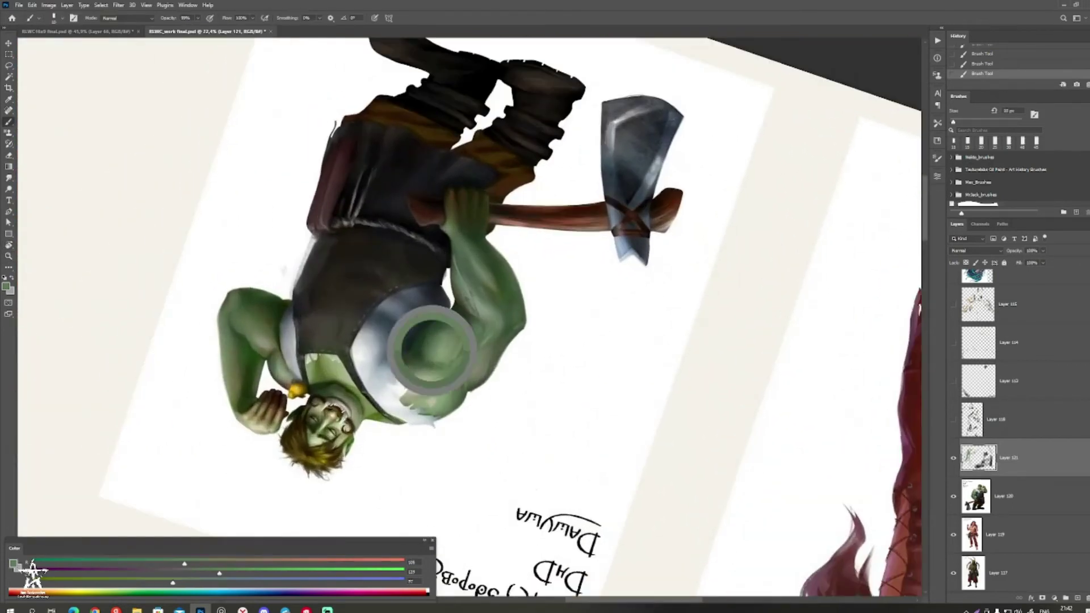
{"action": "key", "text": "Escape"}
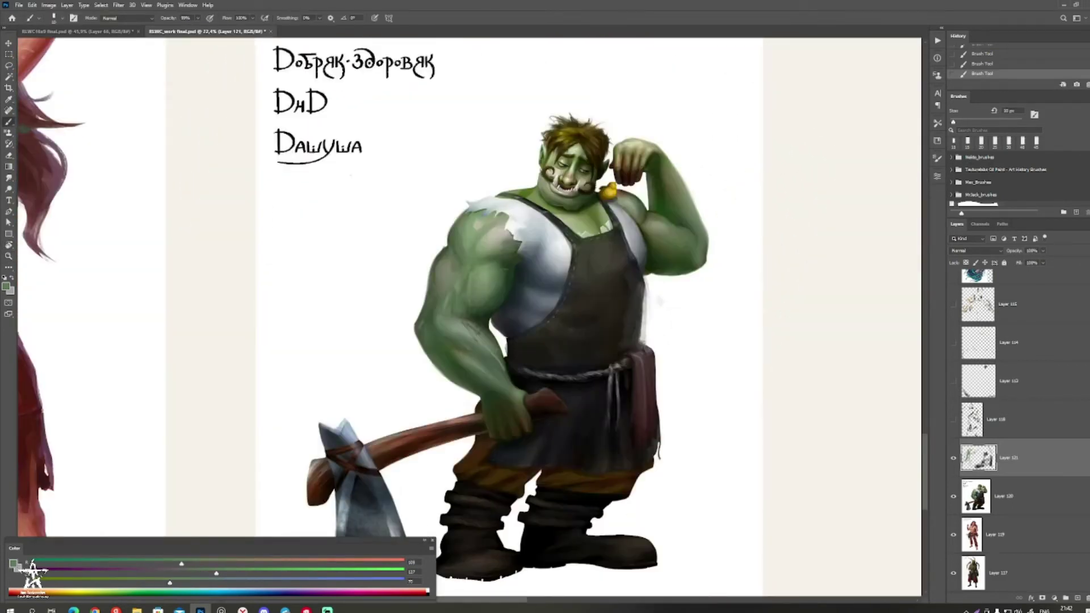
{"action": "key", "text": "space"}
{"action": "left_click_drag", "start_coordinate": [483, 301], "coordinate": [482, 303]}
{"action": "left_click", "coordinate": [483, 304], "text": "alt"}
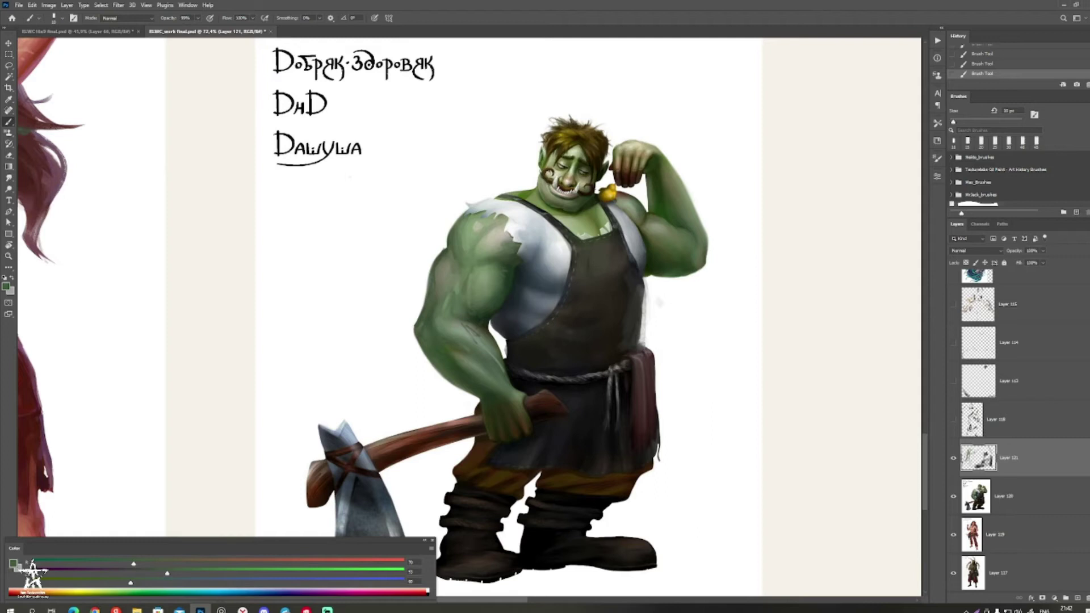
{"action": "left_click", "coordinate": [490, 316], "text": "alt"}
{"action": "left_click", "coordinate": [490, 319], "text": "alt"}
Step: Soften the lower shoulder muscle with a larger brush and a green sampled from it
{"action": "key", "text": "]"}
{"action": "left_click", "coordinate": [485, 260], "text": "alt"}
{"action": "key", "text": "]"}
{"action": "key", "text": "]"}
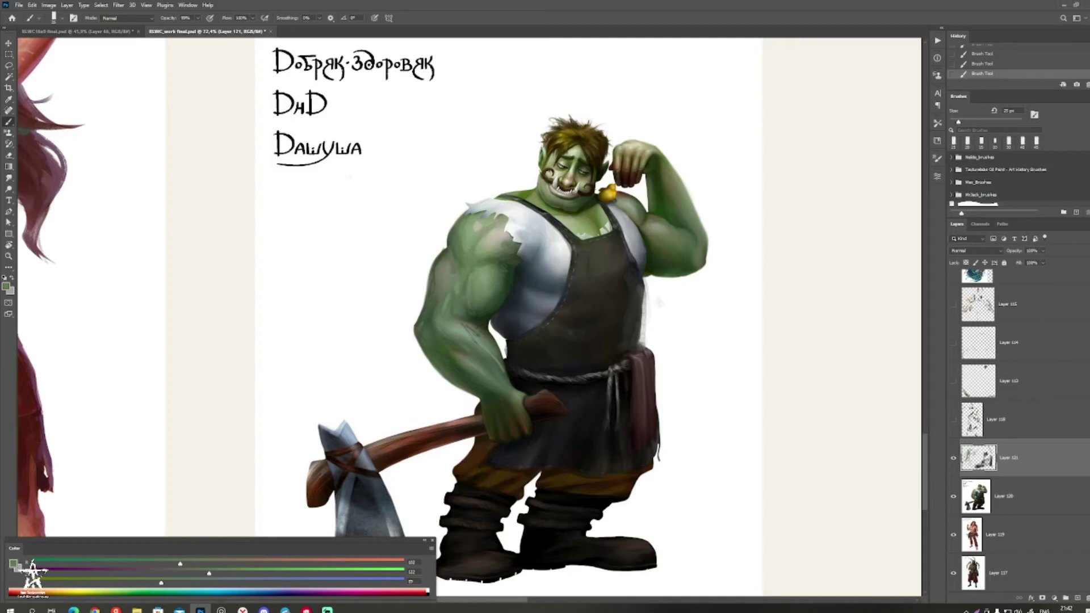
Step: Bring the Triceps anatomy reference from PureRef into the Photoshop document and place it beside the orc's arm
{"action": "left_click", "coordinate": [221, 611]}
{"action": "key", "text": "v"}
{"action": "key", "text": "ctrl+v"}
{"action": "left_click", "coordinate": [550, 305]}
{"action": "mouse_move", "coordinate": [550, 305]}
{"action": "left_mouse_down"}
{"action": "mouse_move", "coordinate": [268, 266]}
{"action": "mouse_move", "coordinate": [284, 275]}
{"action": "left_mouse_up"}
Step: Outline the deltoid sections on the reference's pink shoulder with green brush strokes
{"action": "key", "text": "b"}
{"action": "left_click_drag", "start_coordinate": [147, 182], "coordinate": [144, 243]}
{"action": "left_click_drag", "start_coordinate": [113, 178], "coordinate": [104, 259]}
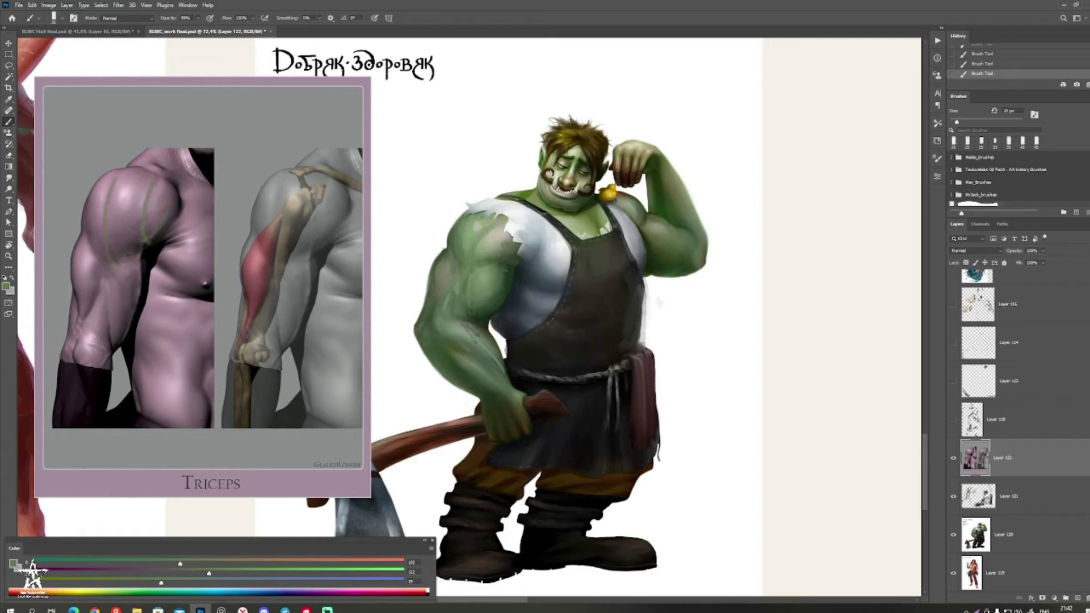
{"action": "left_click_drag", "start_coordinate": [132, 173], "coordinate": [96, 202]}
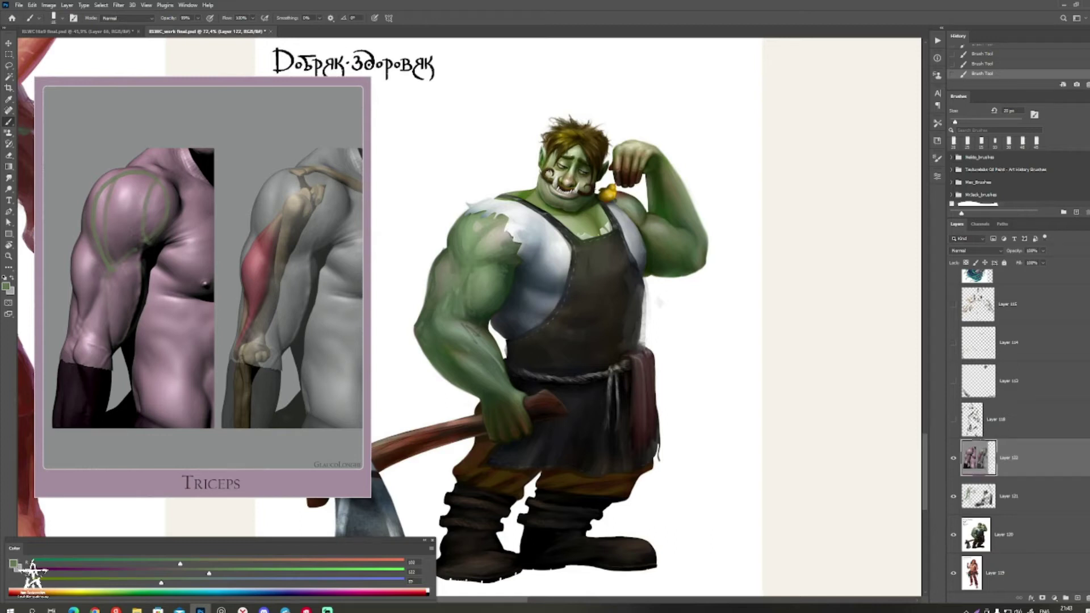
Step: Outline the triceps, elbow and forearm muscles on the Triceps reference's pink arm with green brush strokes
{"action": "mouse_move", "coordinate": [97, 292]}
{"action": "left_mouse_down"}
{"action": "mouse_move", "coordinate": [84, 338]}
{"action": "mouse_move", "coordinate": [112, 344]}
{"action": "mouse_move", "coordinate": [73, 376]}
{"action": "mouse_move", "coordinate": [97, 414]}
{"action": "left_mouse_up"}
{"action": "left_click_drag", "start_coordinate": [110, 370], "coordinate": [105, 421]}
{"action": "left_click_drag", "start_coordinate": [113, 397], "coordinate": [129, 360]}
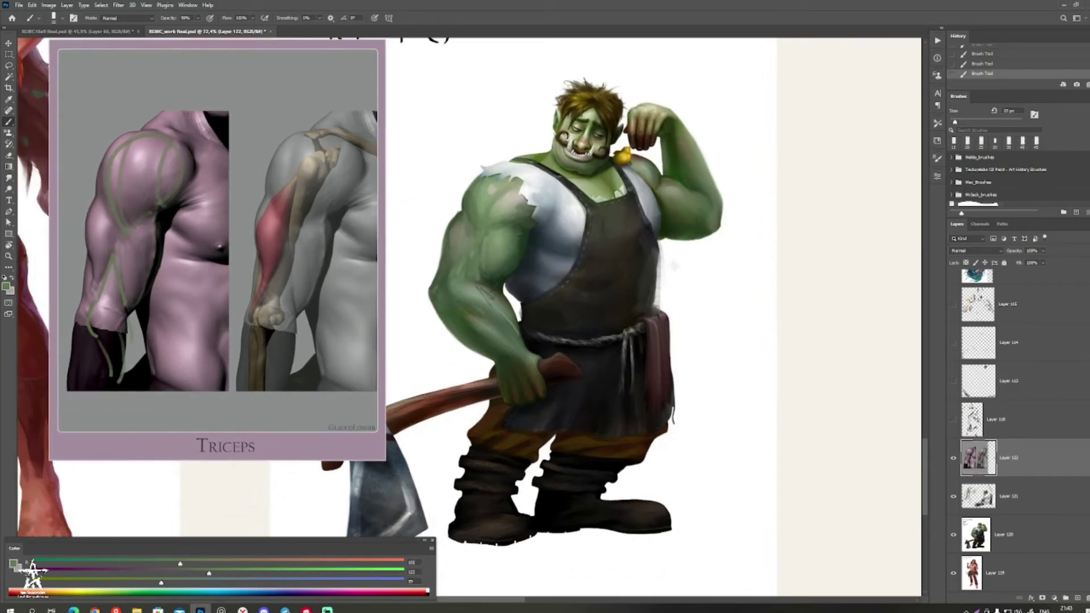
{"action": "left_click_drag", "start_coordinate": [79, 319], "coordinate": [74, 307]}
{"action": "mouse_move", "coordinate": [92, 269]}
{"action": "left_mouse_down"}
{"action": "mouse_move", "coordinate": [85, 213]}
{"action": "mouse_move", "coordinate": [105, 189]}
{"action": "left_mouse_up"}
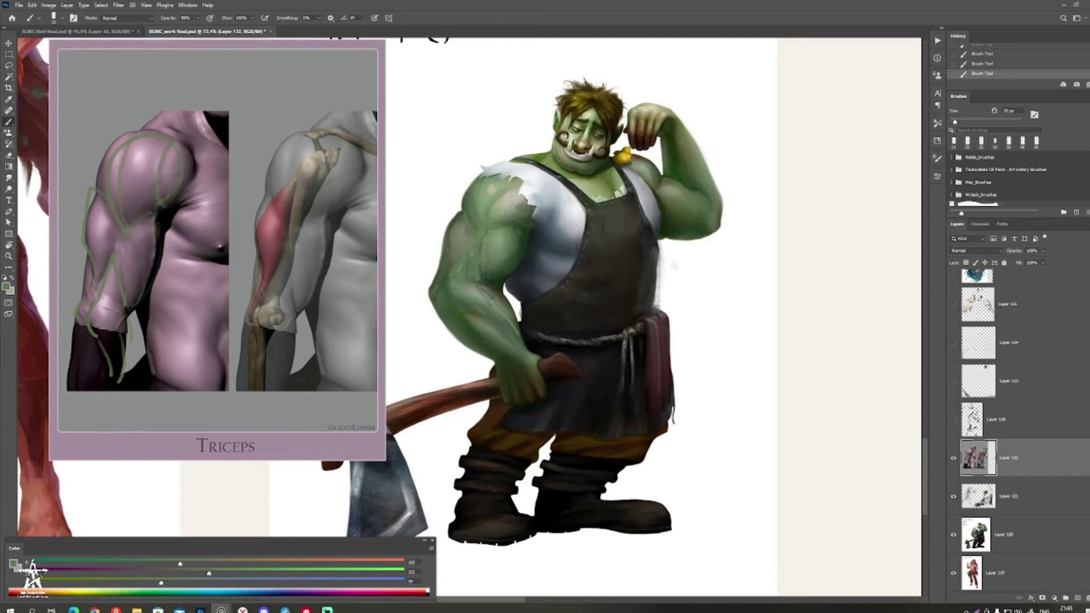
Step: Paste the second Triceps reference beside the orc's raised arm and outline its deltoid and upper-arm muscles in green
{"action": "key", "text": "ctrl+v"}
{"action": "left_click_drag", "start_coordinate": [520, 343], "coordinate": [911, 347]}
{"action": "left_click_drag", "start_coordinate": [568, 318], "coordinate": [562, 336]}
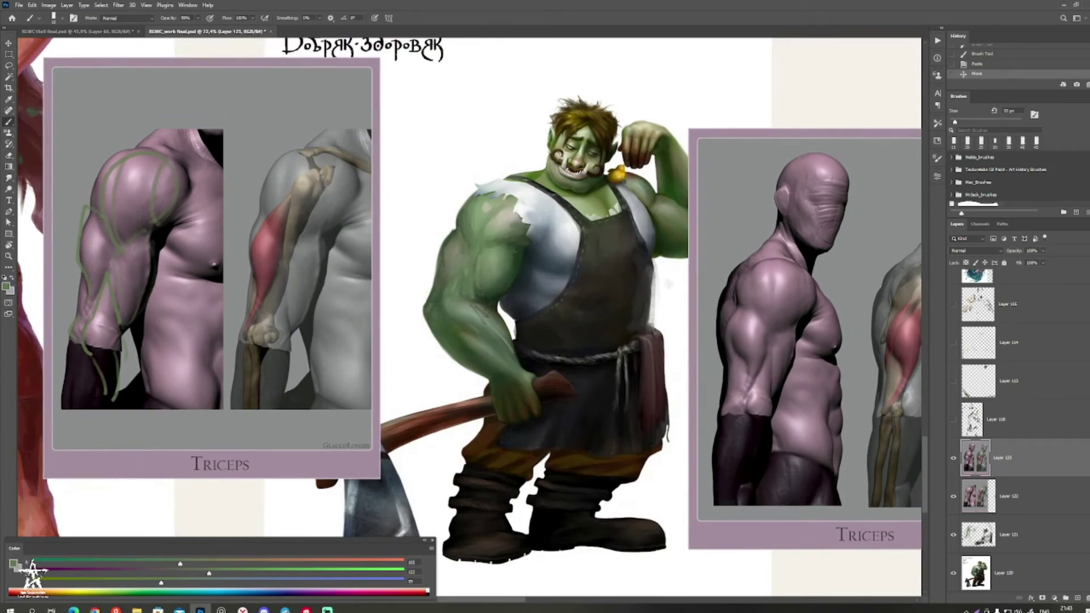
{"action": "mouse_move", "coordinate": [755, 271]}
{"action": "left_mouse_down"}
{"action": "mouse_move", "coordinate": [762, 307]}
{"action": "mouse_move", "coordinate": [779, 322]}
{"action": "mouse_move", "coordinate": [769, 392]}
{"action": "left_mouse_up"}
{"action": "key", "text": "ctrl+z"}
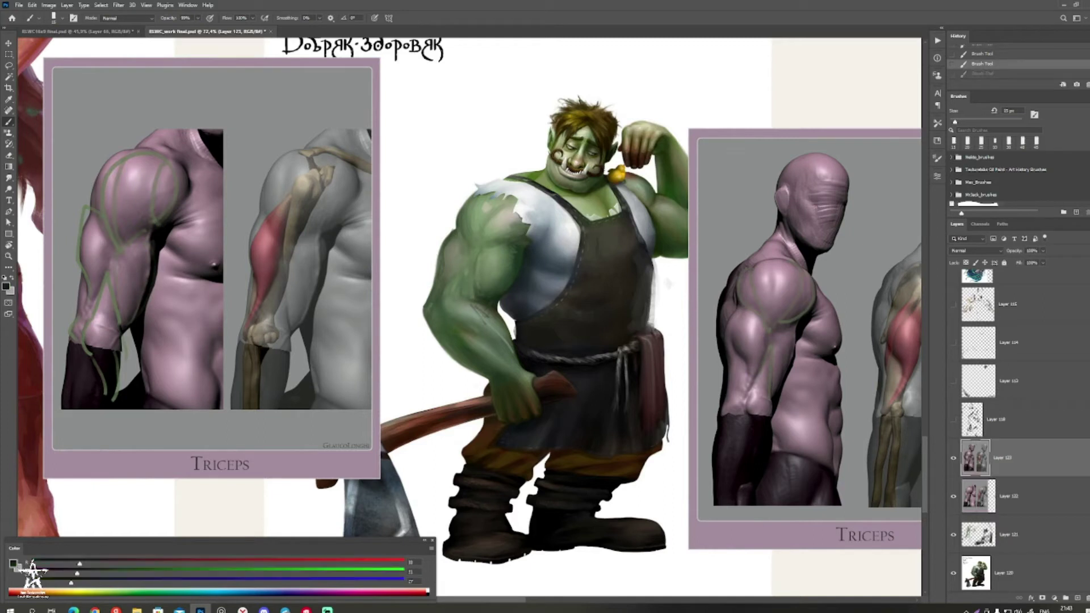
Step: Draw dark contour lines on the orc's lowered arm marking the borders of the triceps, biceps and elbow
{"action": "left_click_drag", "start_coordinate": [447, 292], "coordinate": [475, 296]}
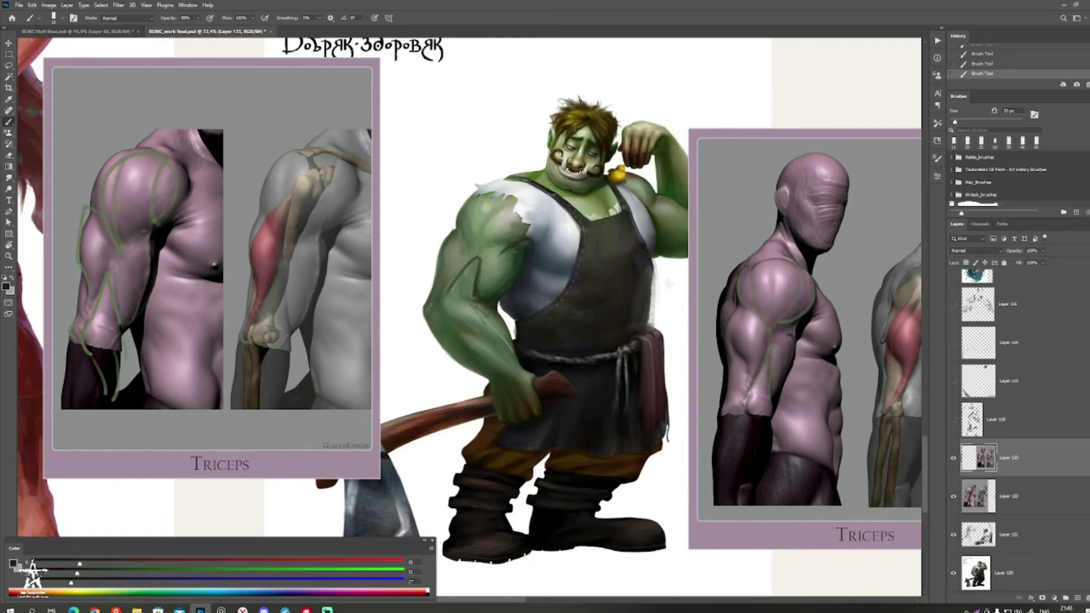
{"action": "mouse_move", "coordinate": [457, 231]}
{"action": "left_mouse_down"}
{"action": "mouse_move", "coordinate": [435, 250]}
{"action": "mouse_move", "coordinate": [439, 266]}
{"action": "mouse_move", "coordinate": [448, 256]}
{"action": "mouse_move", "coordinate": [426, 307]}
{"action": "left_mouse_up"}
{"action": "key", "text": "ctrl+z"}
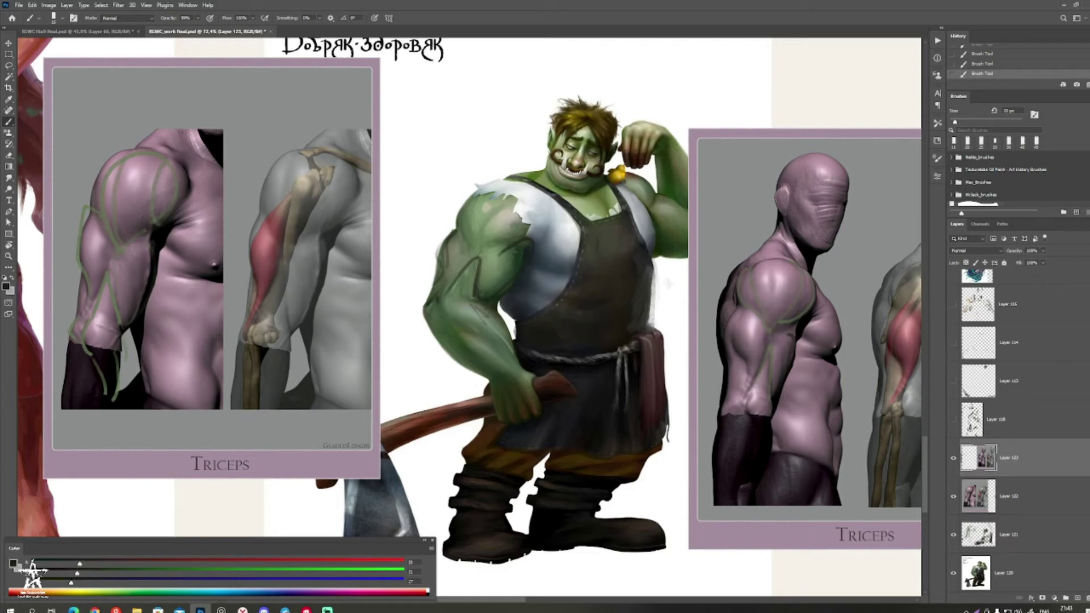
{"action": "left_click_drag", "start_coordinate": [448, 268], "coordinate": [445, 292]}
{"action": "key", "text": "z"}
{"action": "key", "text": "ctrl+z"}
{"action": "key", "text": "b"}
Step: Mark the lower triceps tendon above the elbow on the second Triceps reference with dark strokes
{"action": "mouse_move", "coordinate": [747, 358]}
{"action": "left_mouse_down"}
{"action": "mouse_move", "coordinate": [730, 380]}
{"action": "mouse_move", "coordinate": [739, 402]}
{"action": "mouse_move", "coordinate": [723, 412]}
{"action": "mouse_move", "coordinate": [738, 414]}
{"action": "left_mouse_up"}
{"action": "key", "text": "bracketleft"}
{"action": "left_click_drag", "start_coordinate": [668, 282], "coordinate": [650, 293]}
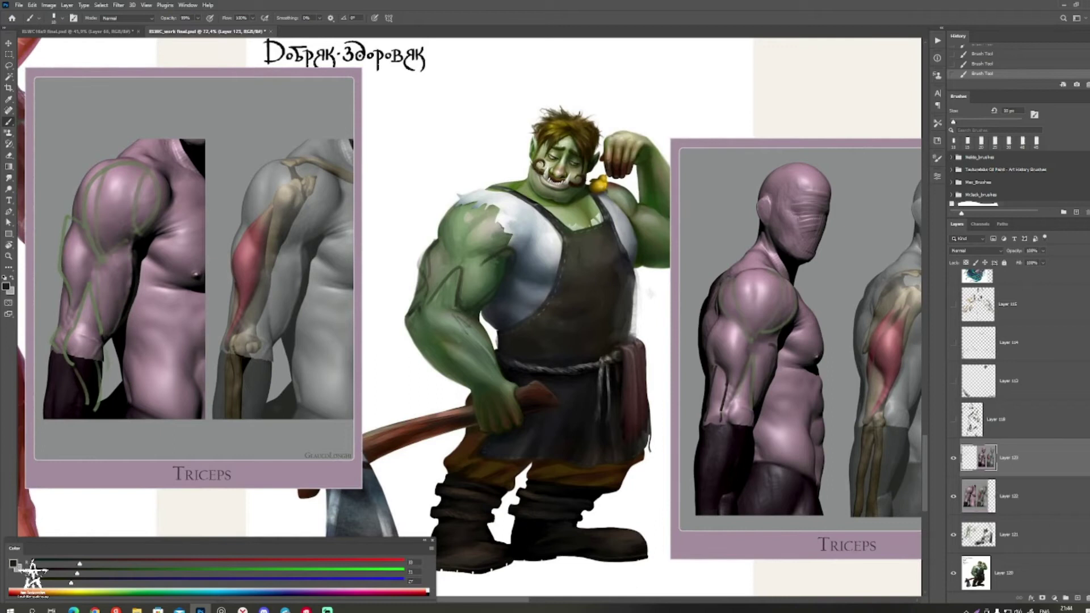
Step: Refine the triceps and biceps contours on the orc's outer upper arm with dark greens sampled from it
{"action": "left_click", "coordinate": [431, 281], "text": "alt"}
{"action": "left_click", "coordinate": [422, 276], "text": "alt"}
{"action": "left_click", "coordinate": [416, 307], "text": "alt"}
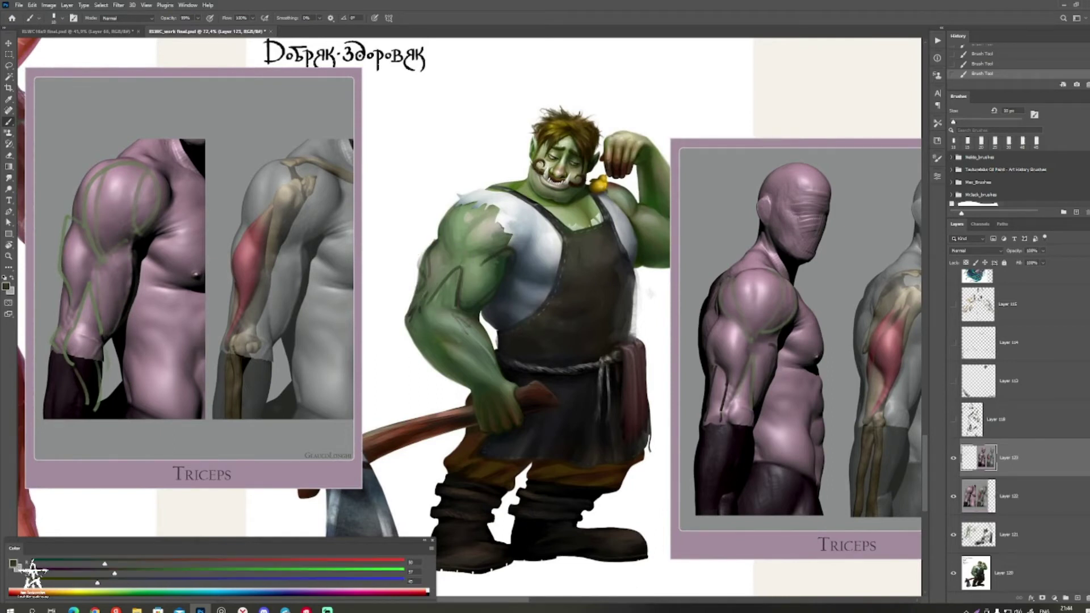
{"action": "left_click", "coordinate": [421, 273], "text": "alt"}
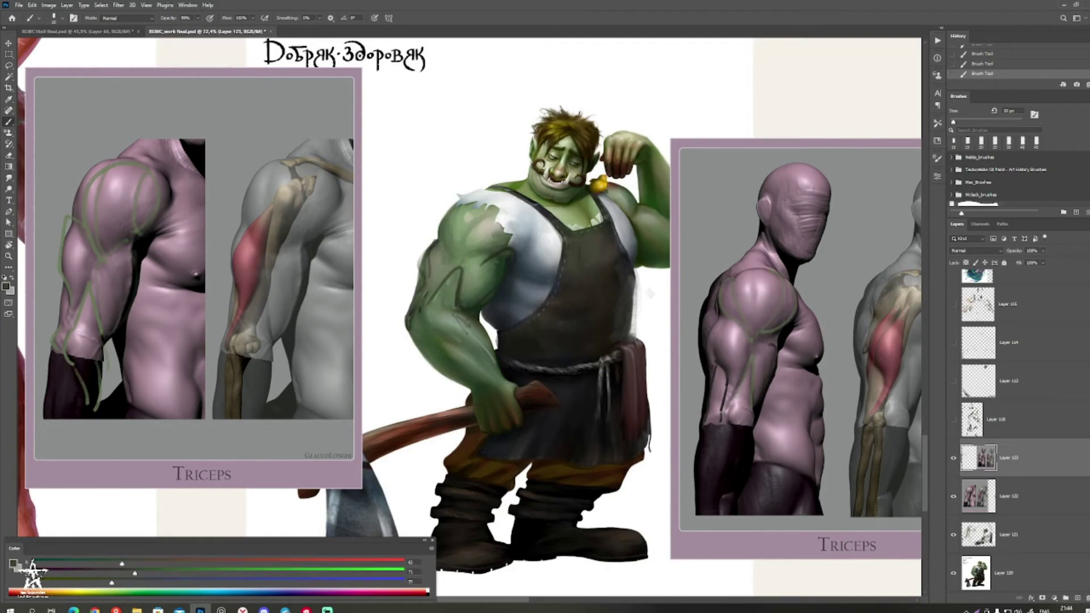
{"action": "left_click", "coordinate": [423, 268], "text": "alt"}
{"action": "key", "text": "bracketright"}
{"action": "left_click_drag", "start_coordinate": [424, 268], "coordinate": [385, 266]}
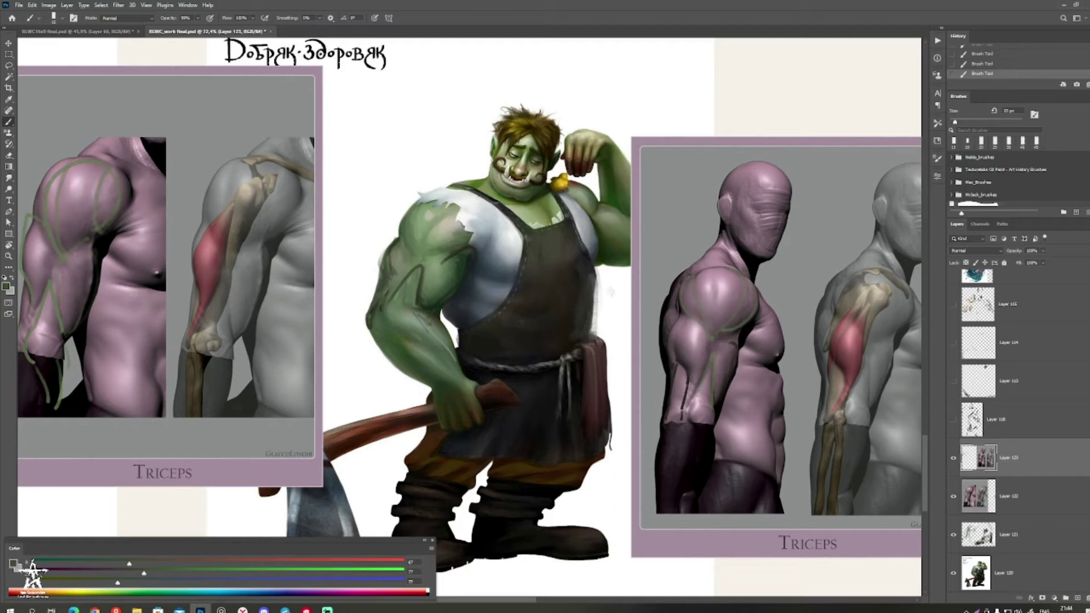
{"action": "left_click_drag", "start_coordinate": [470, 305], "coordinate": [425, 303]}
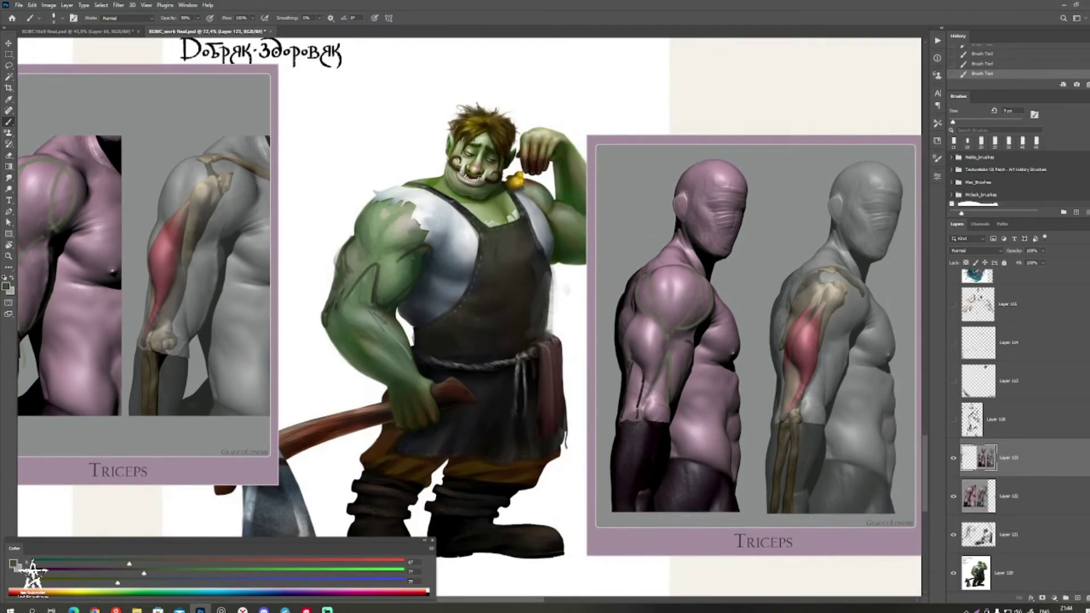
{"action": "key", "text": "ctrl+z"}
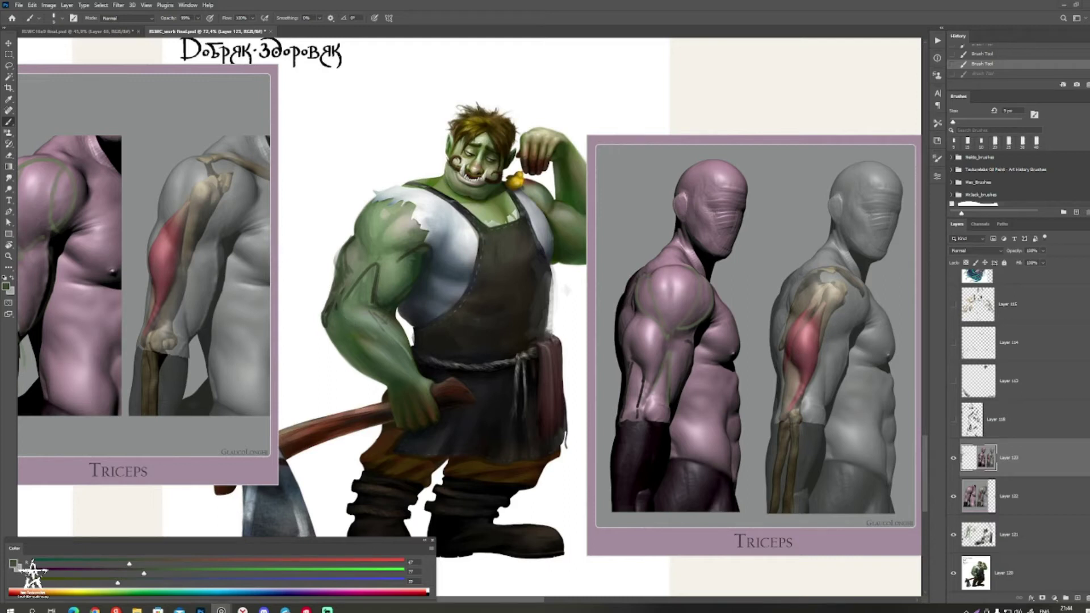
{"action": "key", "text": "ctrl+shift+z"}
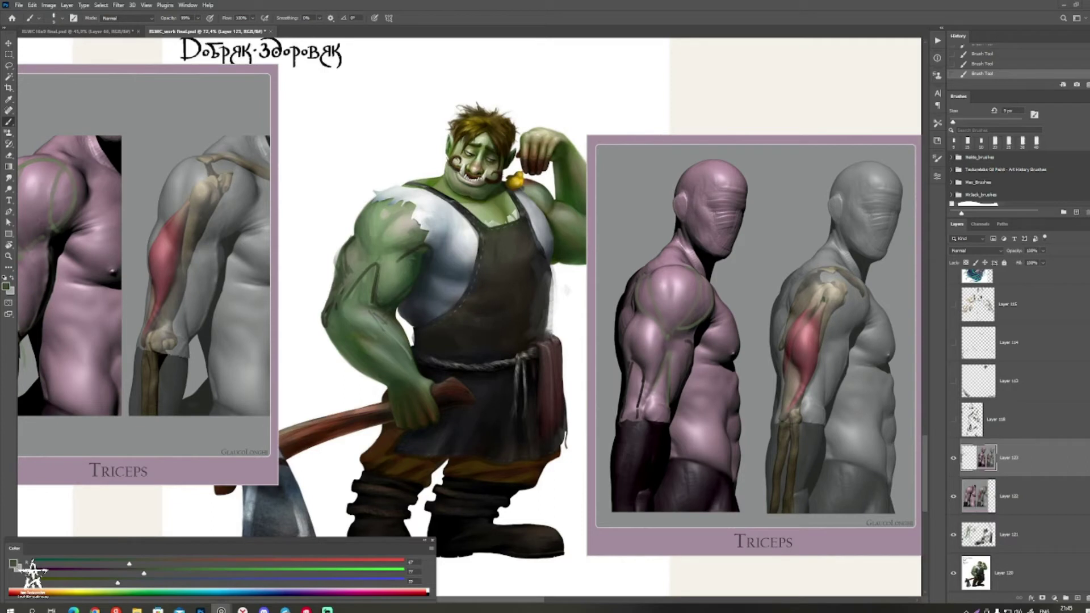
Step: Paste the Chest anatomy reference into the document and place it over the second Triceps reference
{"action": "key", "text": "ctrl+v"}
{"action": "key", "text": "v"}
{"action": "left_click_drag", "start_coordinate": [469, 317], "coordinate": [743, 321]}
{"action": "key", "text": "b"}
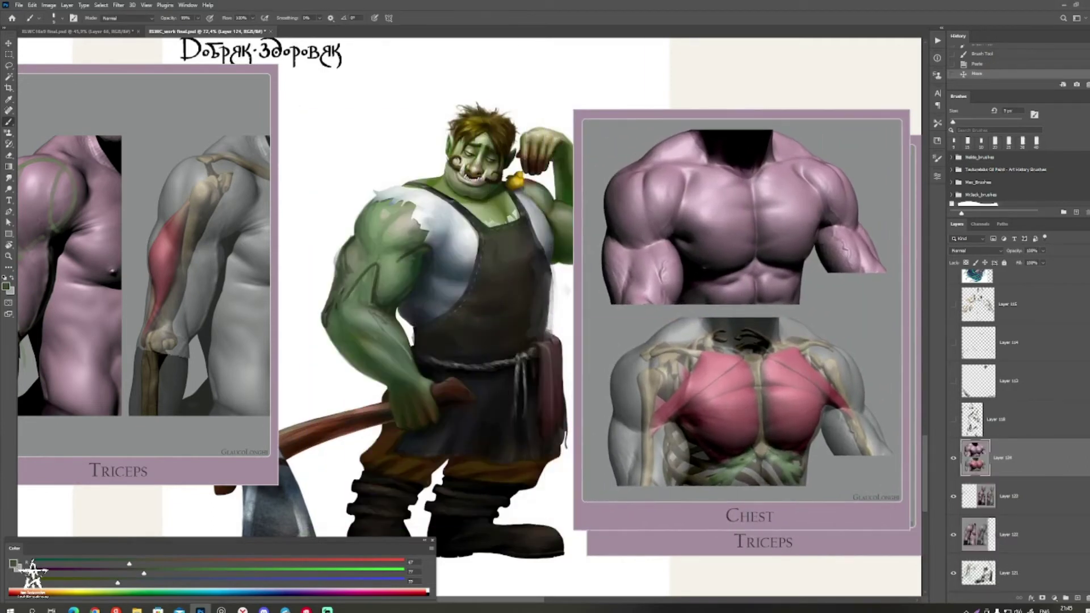
Step: Mark the pectoral sections and their attachment at the upper arm on the Chest reference with thin lines
{"action": "left_click_drag", "start_coordinate": [423, 247], "coordinate": [427, 270]}
{"action": "mouse_move", "coordinate": [693, 205]}
{"action": "left_mouse_down"}
{"action": "mouse_move", "coordinate": [727, 182]}
{"action": "mouse_move", "coordinate": [715, 195]}
{"action": "left_mouse_up"}
{"action": "left_click_drag", "start_coordinate": [681, 239], "coordinate": [649, 236]}
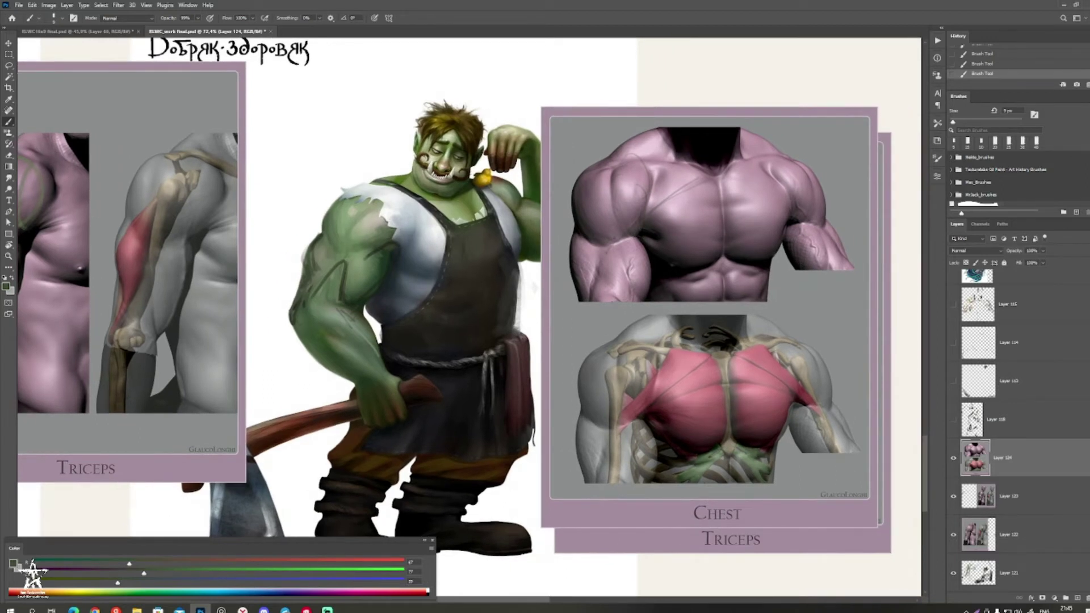
{"action": "left_click", "coordinate": [707, 360], "text": "alt"}
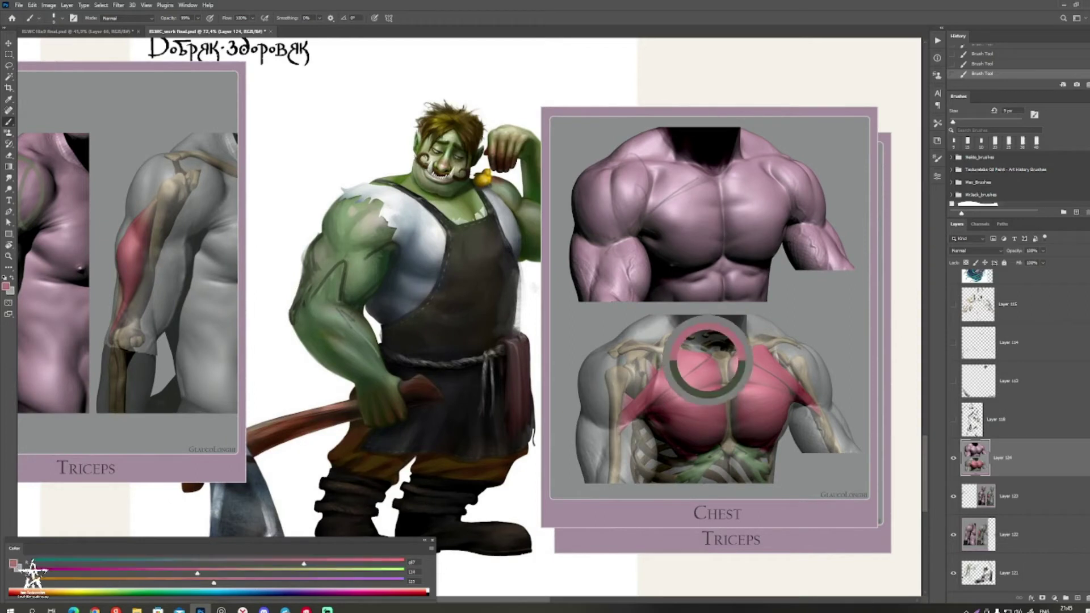
{"action": "key", "text": "ctrl+z"}
{"action": "left_click", "coordinate": [631, 427], "text": "alt"}
{"action": "left_click_drag", "start_coordinate": [627, 430], "coordinate": [616, 440]}
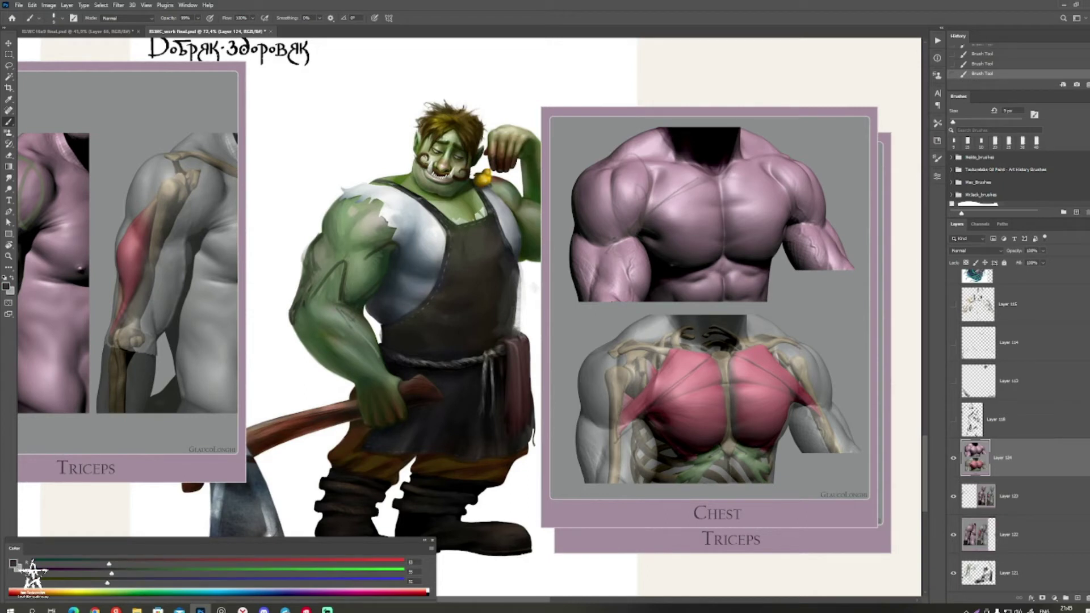
{"action": "left_click_drag", "start_coordinate": [630, 420], "coordinate": [781, 428]}
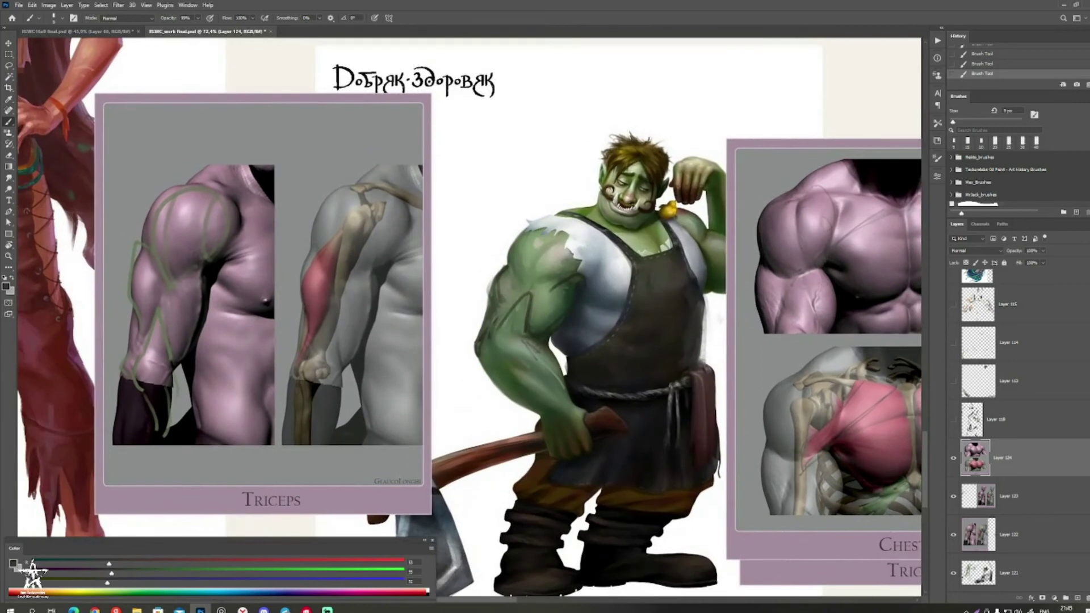
Step: Darken the muscle contours on the orc's lowered arm and round out the biceps with a sampled green
{"action": "key", "text": "bracketright"}
{"action": "key", "text": "bracketright"}
{"action": "mouse_move", "coordinate": [529, 295]}
{"action": "left_mouse_down"}
{"action": "mouse_move", "coordinate": [524, 322]}
{"action": "mouse_move", "coordinate": [554, 280]}
{"action": "mouse_move", "coordinate": [492, 298]}
{"action": "mouse_move", "coordinate": [493, 323]}
{"action": "left_mouse_up"}
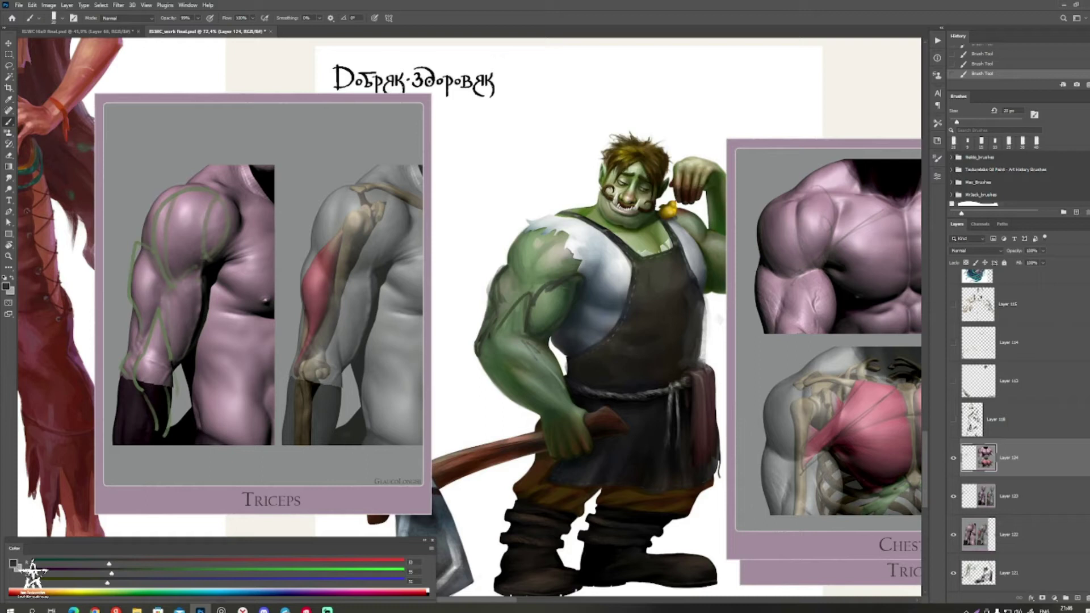
{"action": "left_click", "coordinate": [546, 296], "text": "alt"}
{"action": "key", "text": "bracketright"}
{"action": "mouse_move", "coordinate": [539, 295]}
{"action": "left_mouse_down"}
{"action": "mouse_move", "coordinate": [572, 316]}
{"action": "mouse_move", "coordinate": [545, 328]}
{"action": "left_mouse_up"}
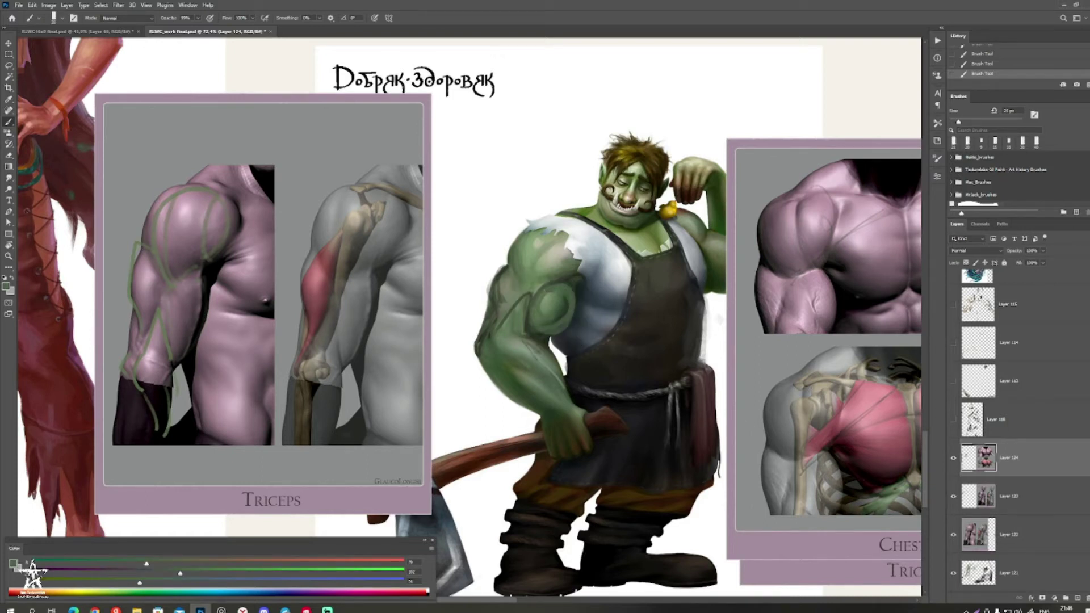
Step: Rework the outer contour of the orc's upper arm and elbow using colours sampled from the background and figure
{"action": "left_click", "coordinate": [482, 270], "text": "alt"}
{"action": "left_click_drag", "start_coordinate": [495, 269], "coordinate": [477, 357]}
{"action": "key", "text": "ctrl+z"}
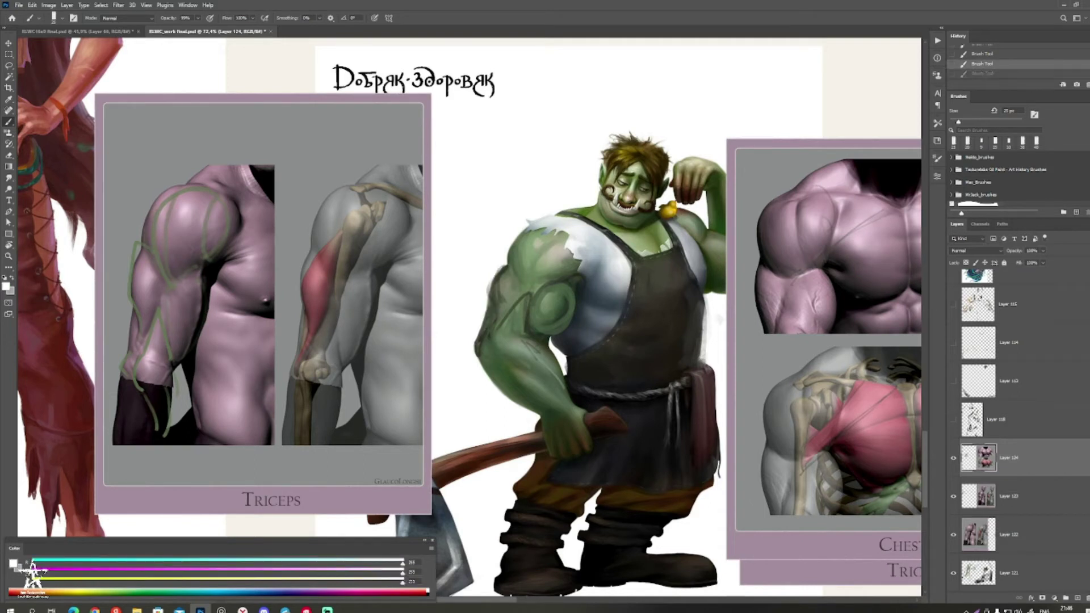
{"action": "left_click", "coordinate": [498, 292], "text": "alt"}
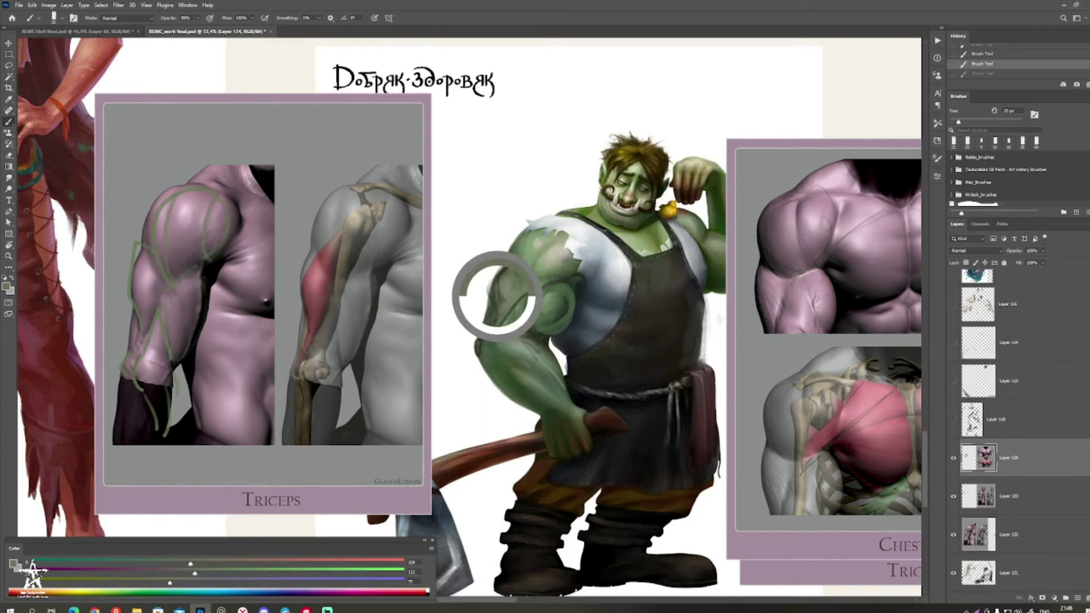
{"action": "left_click", "coordinate": [586, 301], "text": "alt"}
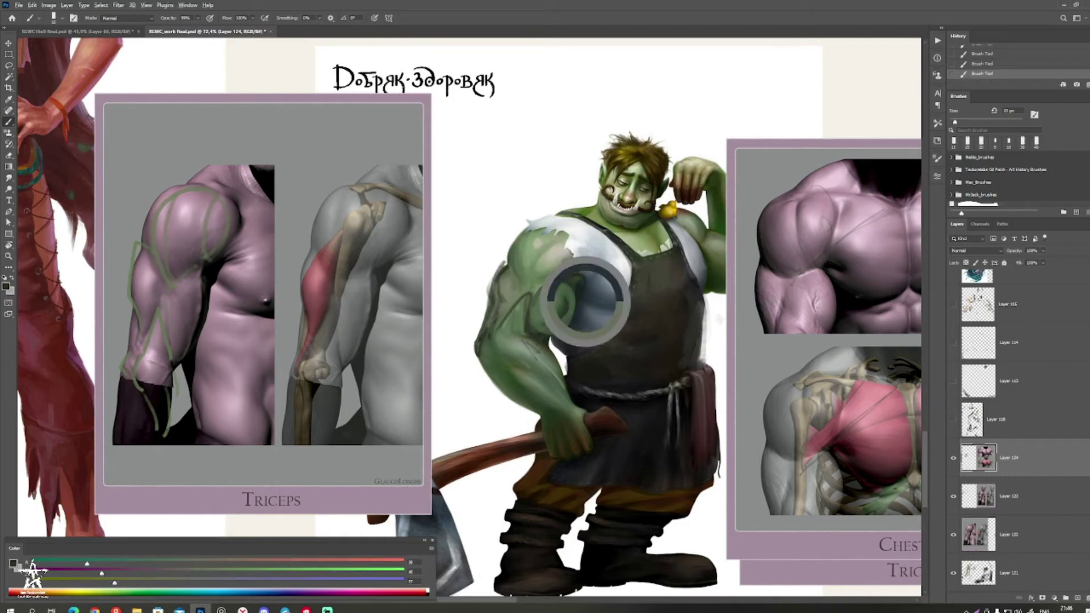
{"action": "mouse_move", "coordinate": [574, 291]}
{"action": "left_mouse_down"}
{"action": "mouse_move", "coordinate": [551, 339]}
{"action": "mouse_move", "coordinate": [475, 357]}
{"action": "left_mouse_up"}
Step: Mark the triceps and outer arm contour on the first Triceps reference with dark strokes
{"action": "key", "text": "z"}
{"action": "key", "text": "b"}
{"action": "left_click", "coordinate": [116, 312], "text": "alt"}
{"action": "left_click_drag", "start_coordinate": [114, 321], "coordinate": [89, 428]}
{"action": "mouse_move", "coordinate": [79, 327]}
{"action": "left_mouse_down"}
{"action": "mouse_move", "coordinate": [71, 399]}
{"action": "mouse_move", "coordinate": [108, 311]}
{"action": "left_mouse_up"}
{"action": "left_click_drag", "start_coordinate": [36, 334], "coordinate": [51, 287]}
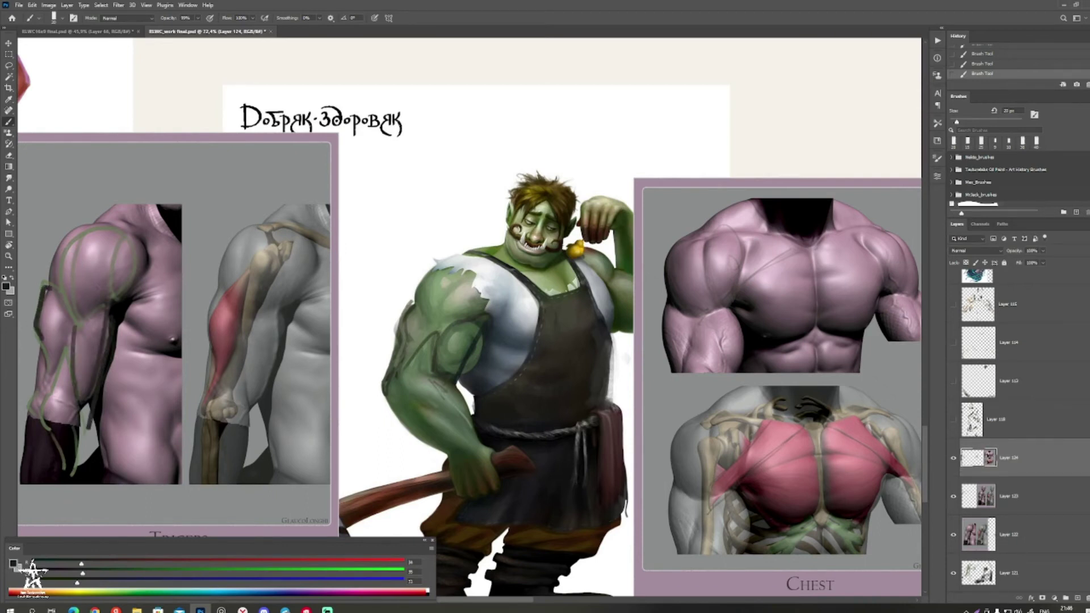
Step: Delete the layers holding the Chest reference and the two Triceps references
{"action": "mouse_move", "coordinate": [536, 503]}
{"action": "left_mouse_down"}
{"action": "mouse_move", "coordinate": [638, 439]}
{"action": "mouse_move", "coordinate": [551, 454]}
{"action": "left_mouse_up"}
{"action": "scroll", "coordinate": [1017, 432], "scroll_direction": "down", "scroll_amount": 3}
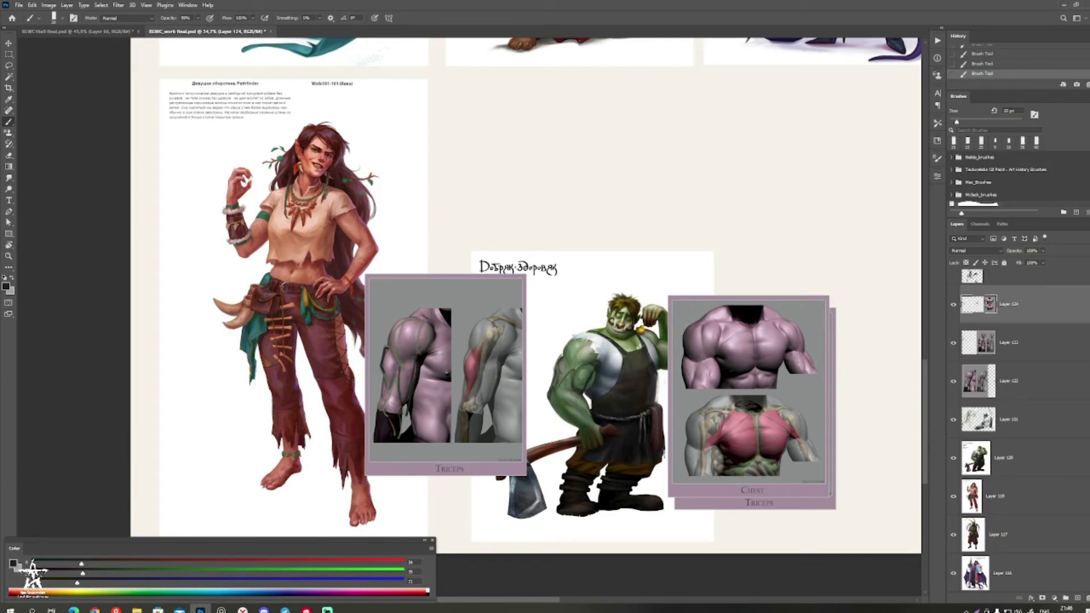
{"action": "key", "text": "Delete"}
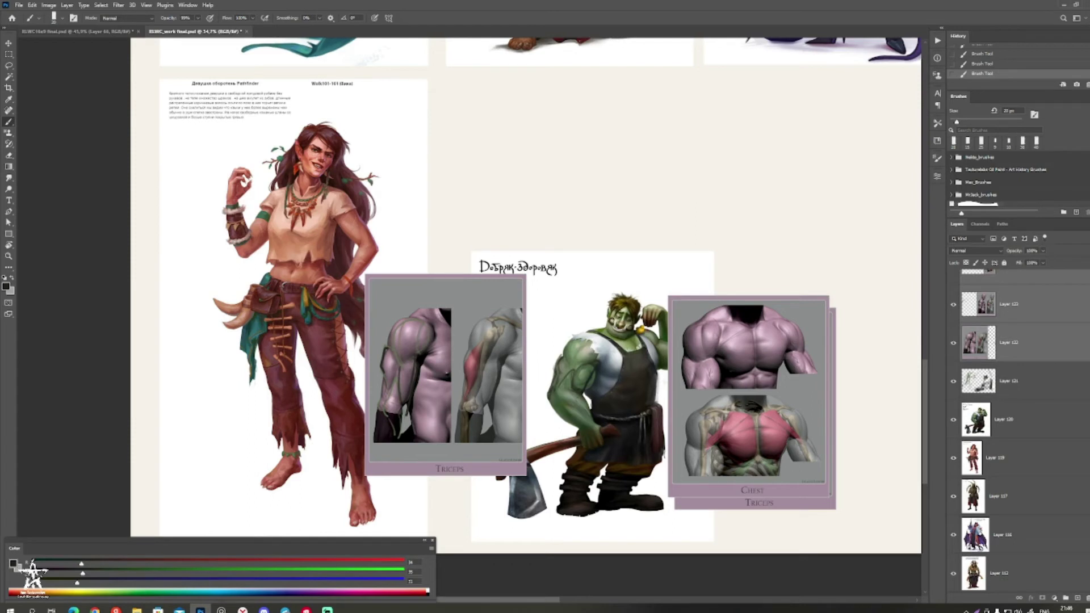
{"action": "key", "text": "Delete"}
Step: Toggle the paint-over on Layer 121 to compare it with the original orc, and leave the layer hidden
{"action": "left_click", "coordinate": [954, 289]}
{"action": "left_click", "coordinate": [954, 289]}
{"action": "key", "text": "ctrl+comma"}
{"action": "key", "text": "ctrl+comma"}
{"action": "key", "text": "ctrl+comma"}
{"action": "key", "text": "ctrl+comma"}
{"action": "key", "text": "ctrl+comma"}
{"action": "key", "text": "ctrl+comma"}
{"action": "key", "text": "ctrl+comma"}
{"action": "key", "text": "ctrl+comma"}
{"action": "key", "text": "ctrl+comma"}
{"action": "key", "text": "ctrl+comma"}
{"action": "left_click_drag", "start_coordinate": [511, 341], "coordinate": [610, 323]}
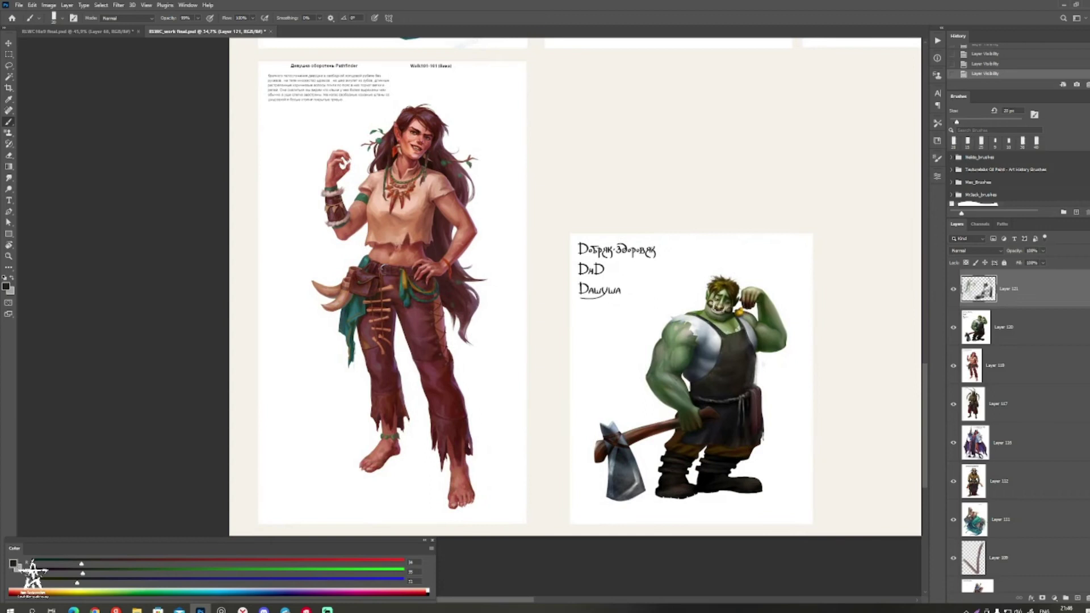
{"action": "scroll", "coordinate": [562, 296], "scroll_direction": "up", "scroll_amount": 2}
{"action": "scroll", "coordinate": [563, 295], "scroll_direction": "right", "scroll_amount": 2}
{"action": "key", "text": "ctrl+comma"}
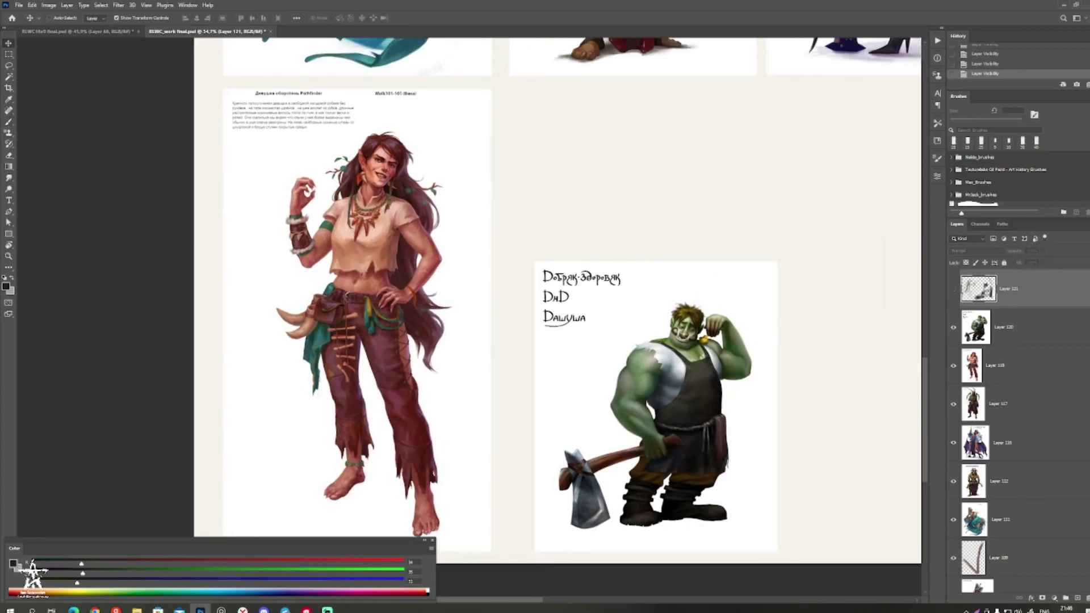
Step: Enlarge the orc page and align it directly beside the red-haired woman's page
{"action": "left_click", "coordinate": [655, 406], "text": "ctrl"}
{"action": "key", "text": "ctrl+t"}
{"action": "left_click_drag", "start_coordinate": [778, 261], "coordinate": [904, 109]}
{"action": "left_click_drag", "start_coordinate": [760, 245], "coordinate": [359, 324]}
{"action": "key", "text": "Return"}
{"action": "key", "text": "z"}
{"action": "left_click_drag", "start_coordinate": [705, 330], "coordinate": [598, 344]}
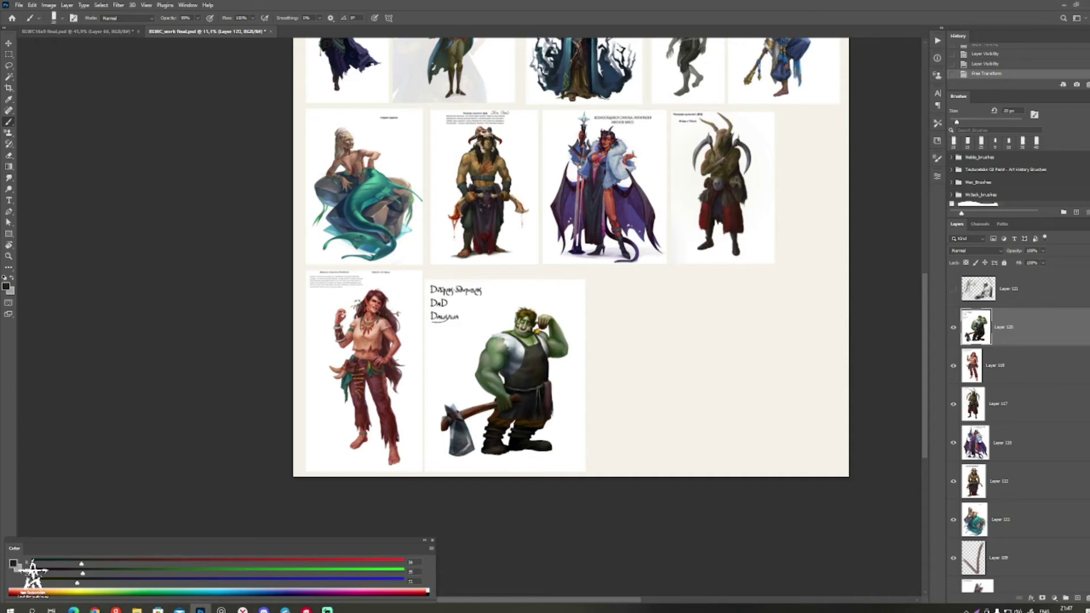
{"action": "key", "text": "ctrl+v"}
{"action": "key", "text": "v"}
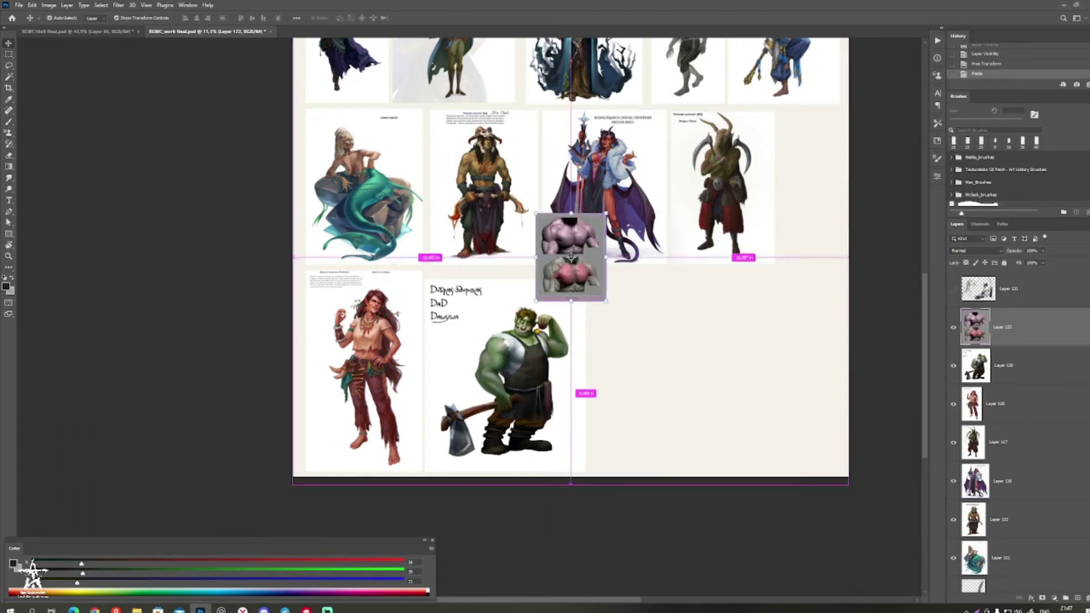
{"action": "key", "text": "ctrl+z"}
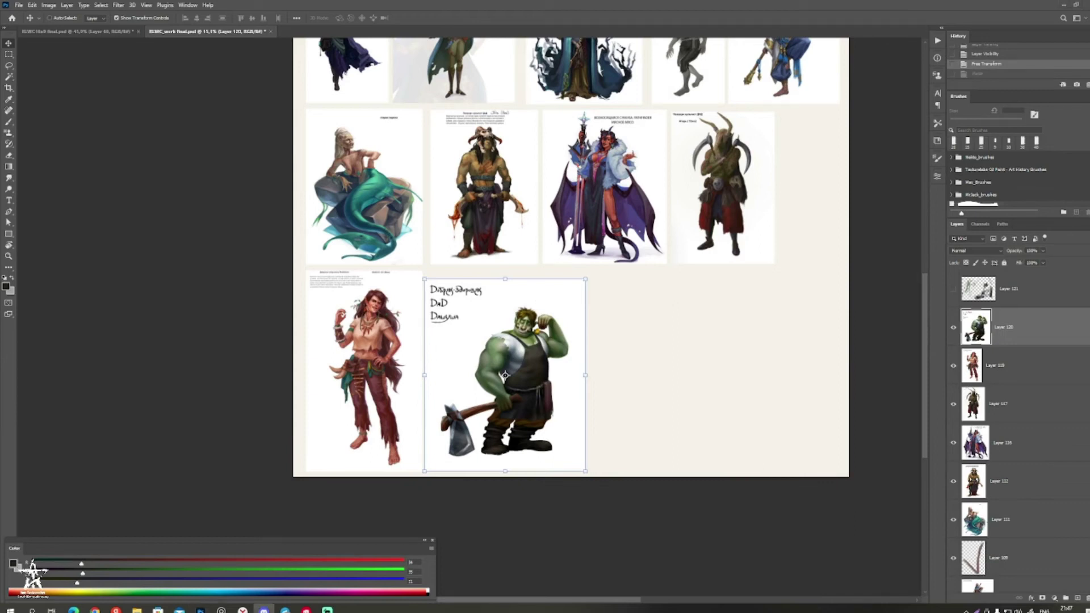
Step: Paste the artwork of the elf and dwarf musicians and place it beside the orc page
{"action": "key", "text": "ctrl+v"}
{"action": "mouse_move", "coordinate": [599, 278]}
{"action": "left_mouse_down"}
{"action": "mouse_move", "coordinate": [699, 392]}
{"action": "mouse_move", "coordinate": [681, 383]}
{"action": "mouse_move", "coordinate": [764, 374]}
{"action": "mouse_move", "coordinate": [731, 328]}
{"action": "mouse_move", "coordinate": [724, 269]}
{"action": "left_mouse_up"}
{"action": "key", "text": "b"}
{"action": "key", "text": "z"}
{"action": "key", "text": "b"}
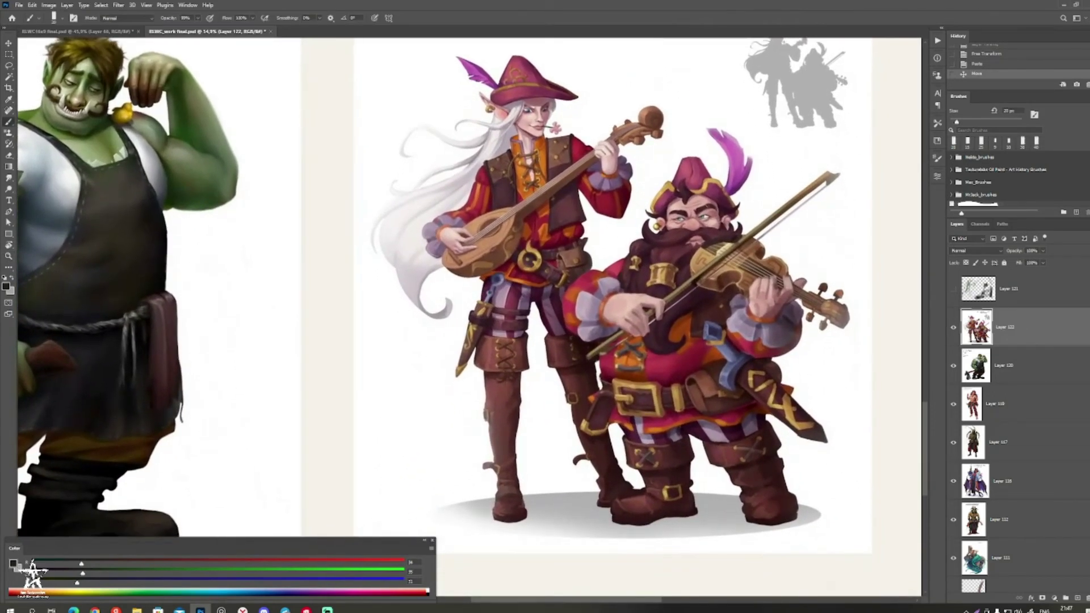
{"action": "left_click_drag", "start_coordinate": [653, 244], "coordinate": [661, 334]}
{"action": "key", "text": "z"}
{"action": "left_click_drag", "start_coordinate": [612, 330], "coordinate": [594, 329]}
{"action": "left_click_drag", "start_coordinate": [619, 363], "coordinate": [591, 343]}
{"action": "left_click_drag", "start_coordinate": [590, 343], "coordinate": [602, 343]}
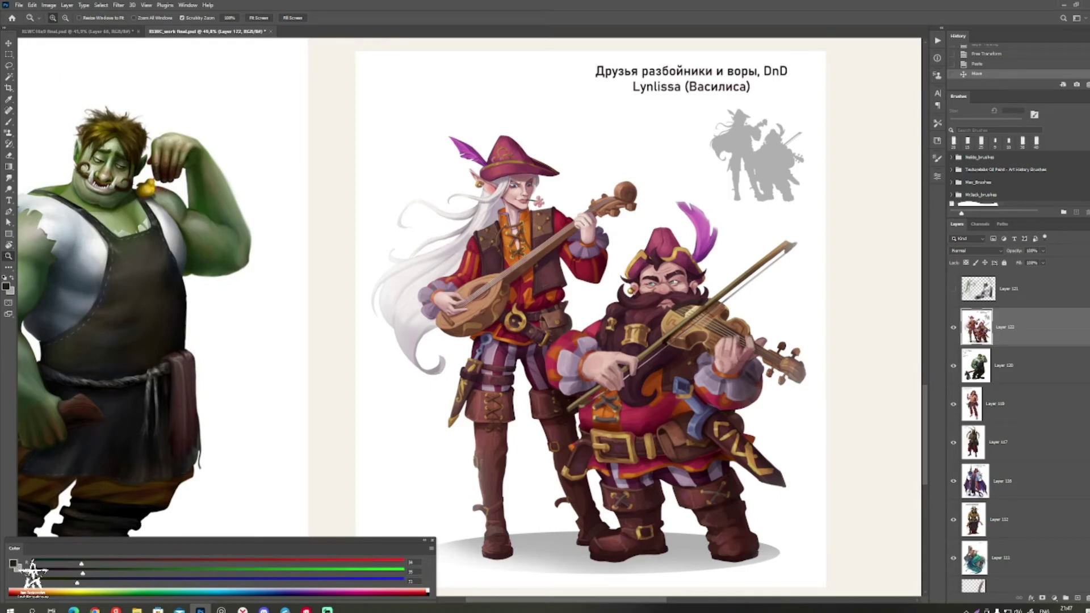
Step: Switch to the Windows Calculator app
{"action": "key", "text": "alt+Tab"}
{"action": "left_click", "coordinate": [10, 608]}
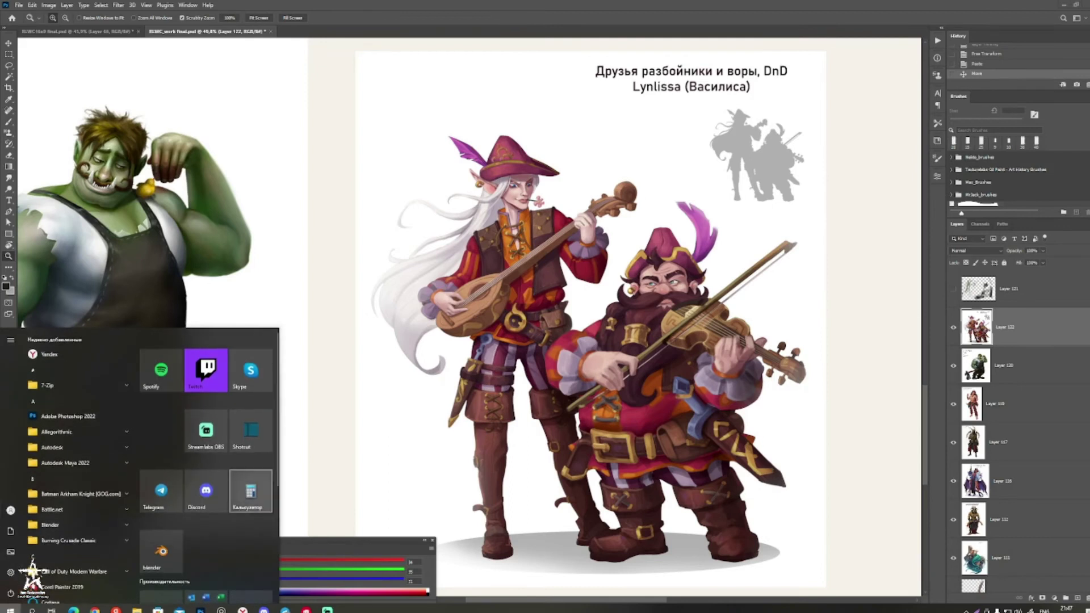
{"action": "left_click", "coordinate": [250, 491]}
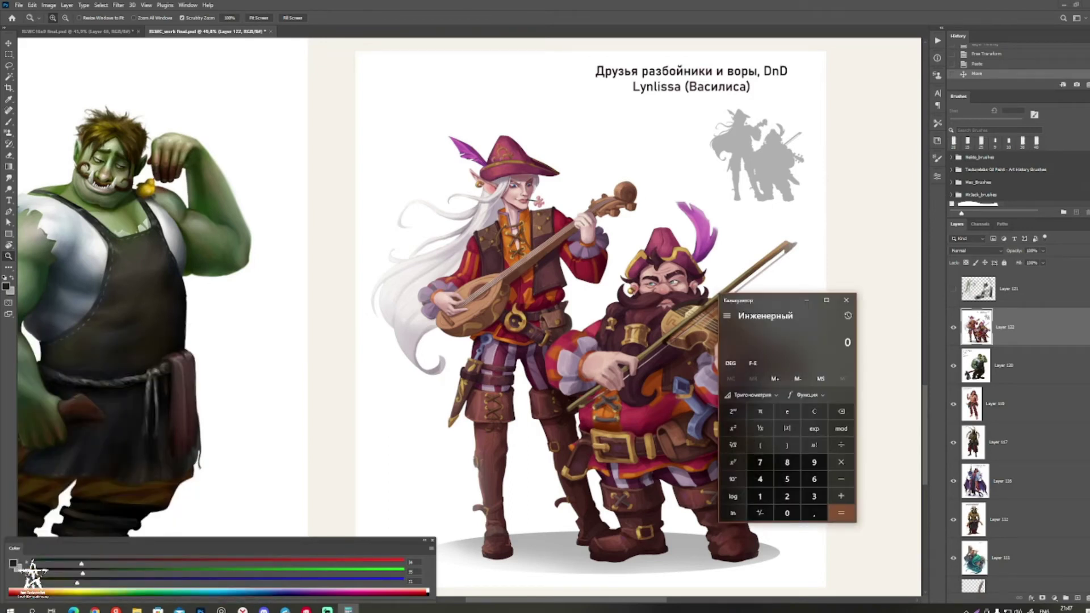
Step: Calculate 200/22 and return to the artwork in Photoshop
{"action": "type", "text": "200/22"}
{"action": "key", "text": "Return"}
{"action": "left_click", "coordinate": [846, 299]}
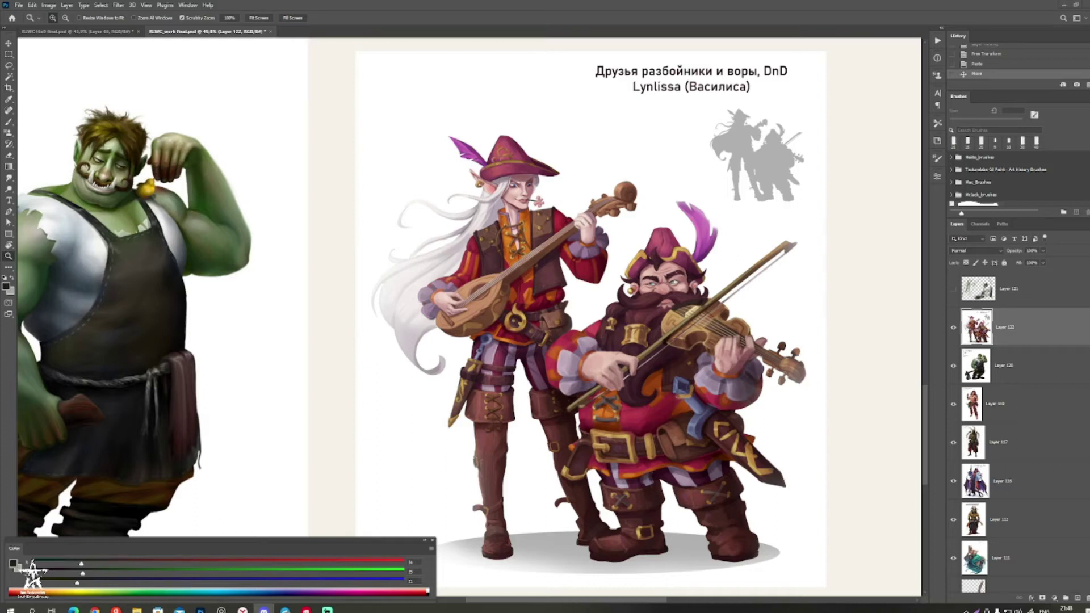
Step: Touch up the elf's shoulder beside the vest with dark tones sampled from the clothing
{"action": "left_click", "coordinate": [568, 307]}
{"action": "key", "text": "b"}
{"action": "left_click_drag", "start_coordinate": [568, 307], "coordinate": [617, 329]}
{"action": "left_click_drag", "start_coordinate": [759, 309], "coordinate": [812, 309]}
{"action": "left_click_drag", "start_coordinate": [568, 306], "coordinate": [638, 326]}
{"action": "left_click_drag", "start_coordinate": [568, 307], "coordinate": [525, 276]}
{"action": "scroll", "coordinate": [489, 210], "scroll_direction": "down", "scroll_amount": 2}
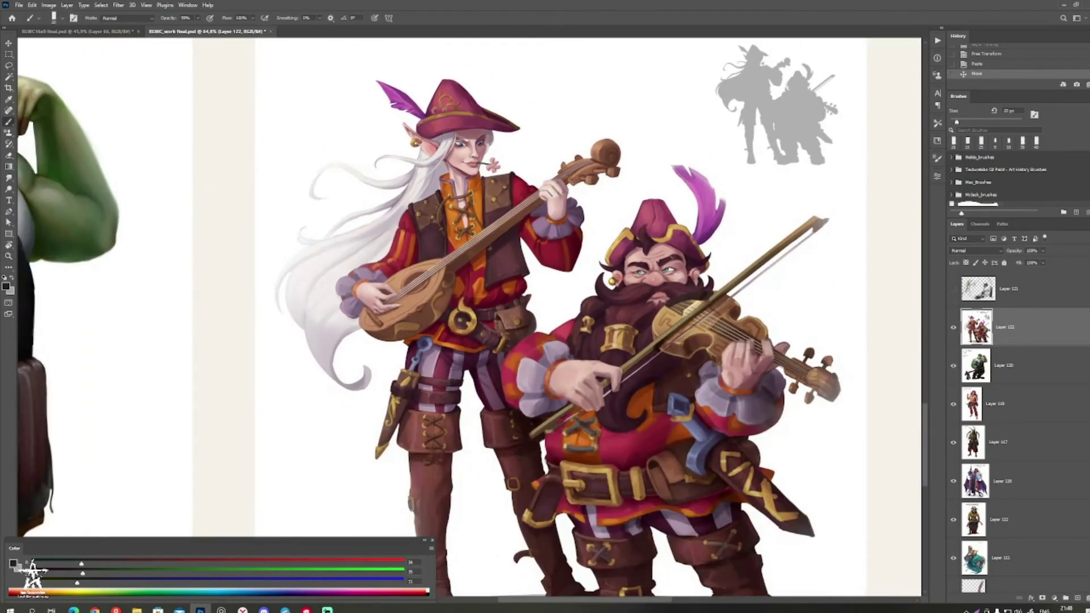
{"action": "left_click_drag", "start_coordinate": [498, 175], "coordinate": [511, 183]}
{"action": "left_click", "coordinate": [509, 181], "text": "alt"}
{"action": "key", "text": "ctrl+z"}
{"action": "left_click", "coordinate": [510, 184], "text": "alt"}
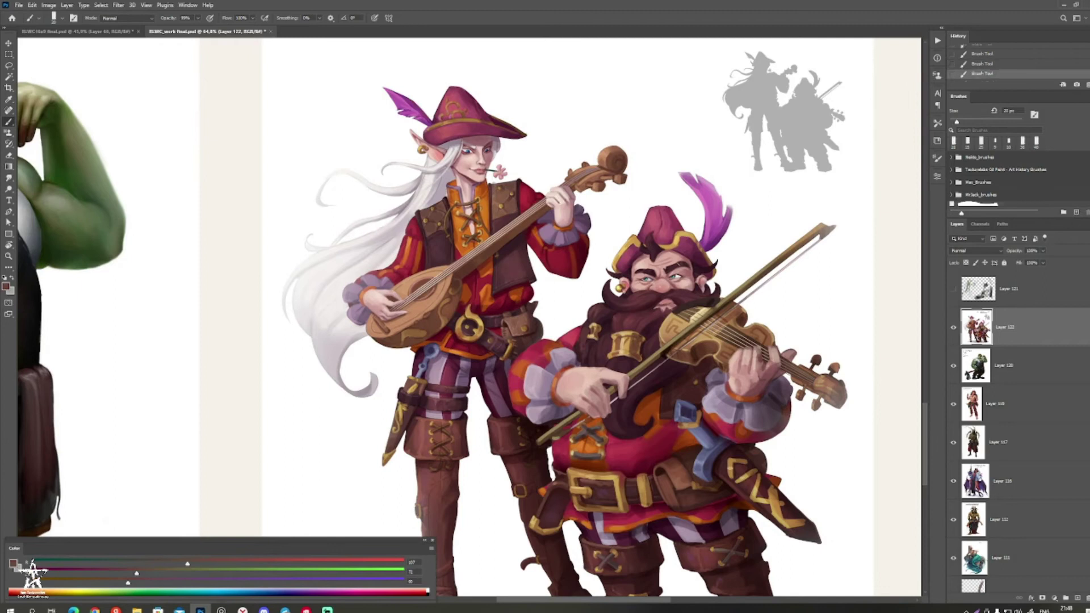
{"action": "left_click", "coordinate": [510, 184], "text": "alt"}
{"action": "left_click", "coordinate": [510, 185], "text": "alt"}
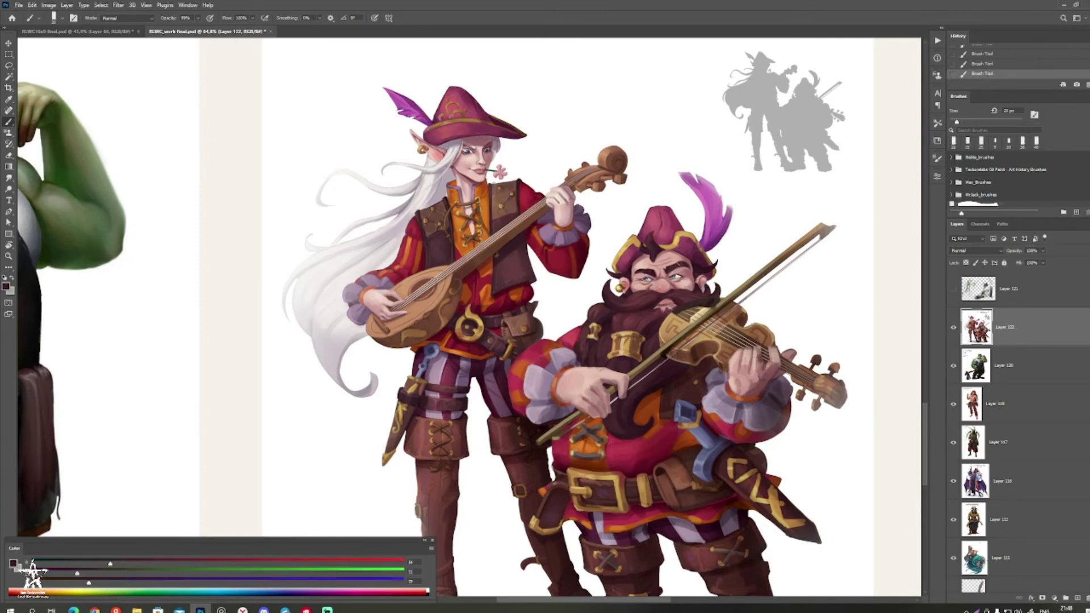
Step: Deepen the shading on the elf's sleeves, at the strumming arm's inner edge and the raised arm's elbow, using sampled colours
{"action": "left_click", "coordinate": [422, 259], "text": "alt"}
{"action": "left_click", "coordinate": [435, 251], "text": "alt"}
{"action": "left_click_drag", "start_coordinate": [417, 261], "coordinate": [421, 245]}
{"action": "left_click", "coordinate": [580, 258], "text": "alt"}
{"action": "key", "text": "bracketright"}
{"action": "mouse_move", "coordinate": [581, 257]}
{"action": "left_mouse_down"}
{"action": "mouse_move", "coordinate": [571, 268]}
{"action": "mouse_move", "coordinate": [542, 239]}
{"action": "mouse_move", "coordinate": [571, 275]}
{"action": "left_mouse_up"}
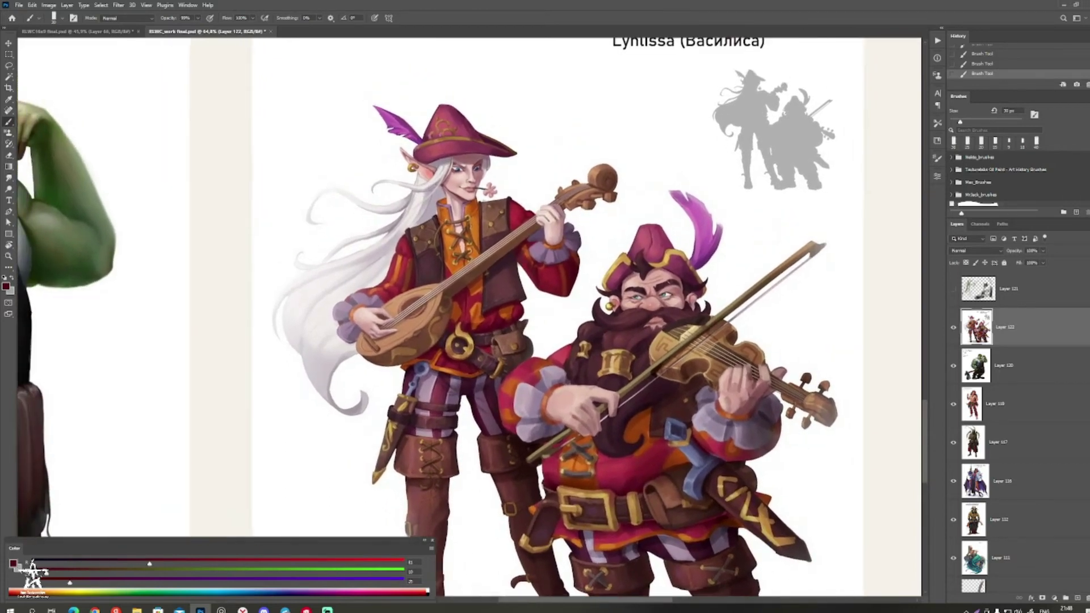
Step: Paint darker knuckle accents on the dwarf's hand at the violin neck with sampled skin shadow tones
{"action": "scroll", "coordinate": [687, 301], "scroll_direction": "up", "scroll_amount": 3}
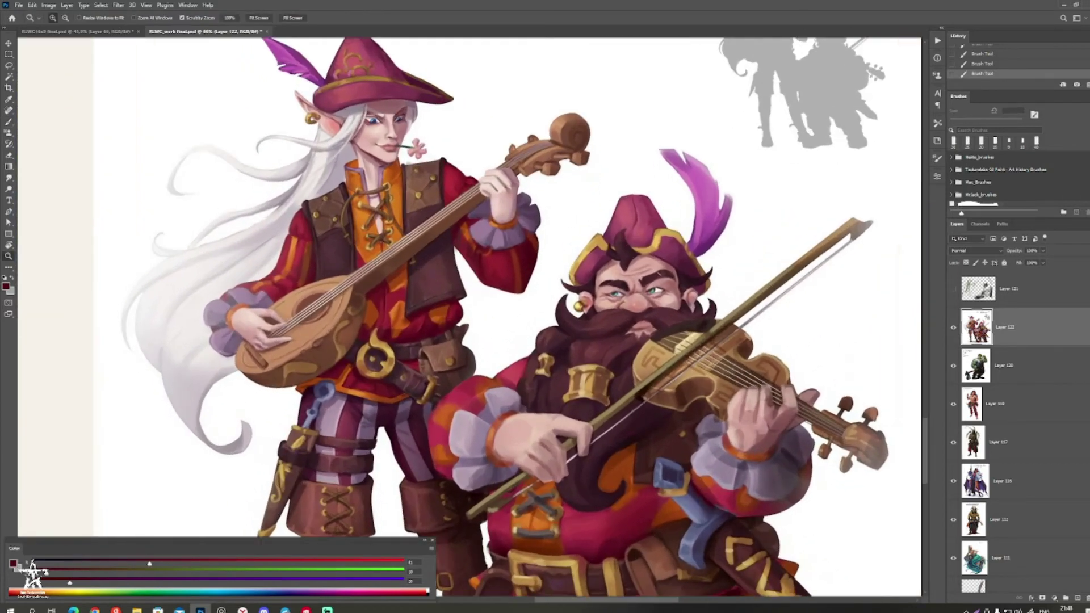
{"action": "left_click", "coordinate": [686, 301], "text": "alt"}
{"action": "left_click", "coordinate": [685, 300], "text": "alt"}
{"action": "key", "text": "bracketleft"}
{"action": "key", "text": "bracketleft"}
{"action": "key", "text": "ctrl+z"}
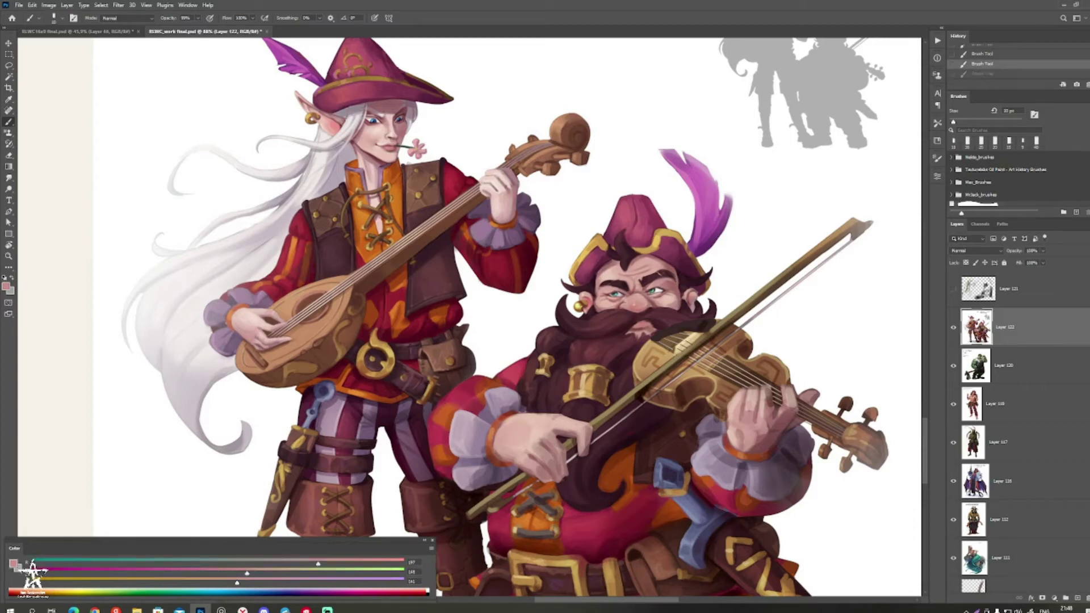
{"action": "left_click", "coordinate": [774, 431], "text": "alt"}
{"action": "key", "text": "bracketleft"}
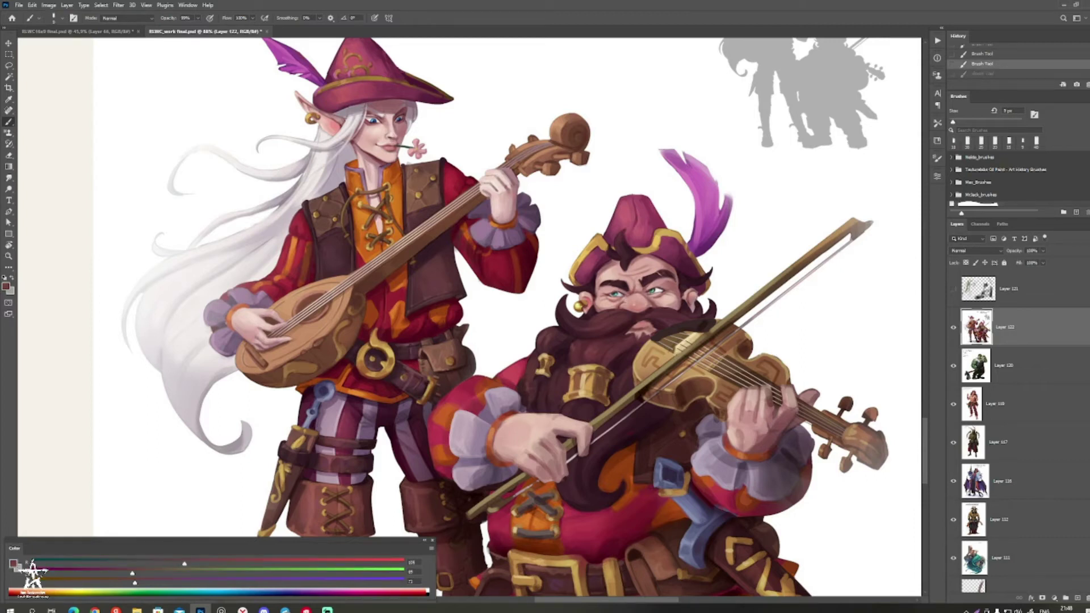
{"action": "mouse_move", "coordinate": [768, 397]}
{"action": "left_mouse_down"}
{"action": "mouse_move", "coordinate": [773, 413]}
{"action": "mouse_move", "coordinate": [692, 335]}
{"action": "mouse_move", "coordinate": [18, 100]}
{"action": "left_mouse_up"}
{"action": "key", "text": "z"}
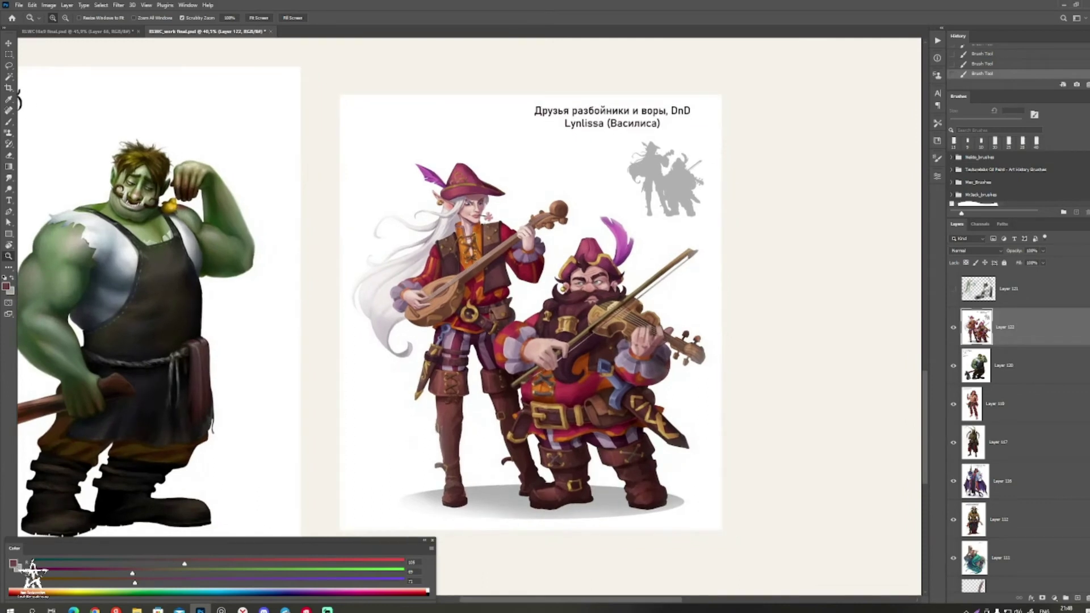
Step: Rework the light and shadow on the dwarf's bow hand using sampled skin tones
{"action": "left_click_drag", "start_coordinate": [597, 384], "coordinate": [616, 383]}
{"action": "key", "text": "b"}
{"action": "key", "text": "z"}
{"action": "mouse_move", "coordinate": [560, 352]}
{"action": "left_mouse_down"}
{"action": "mouse_move", "coordinate": [594, 352]}
{"action": "mouse_move", "coordinate": [551, 366]}
{"action": "mouse_move", "coordinate": [532, 358]}
{"action": "left_mouse_up"}
{"action": "key", "text": "b"}
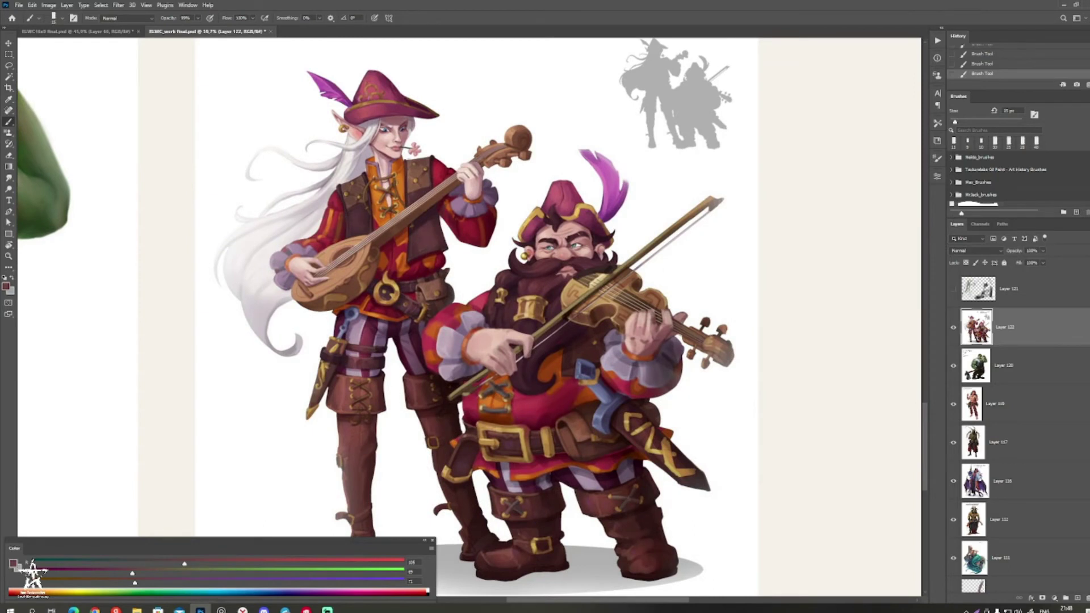
{"action": "key", "text": "bracketright"}
{"action": "left_click_drag", "start_coordinate": [485, 349], "coordinate": [488, 354]}
{"action": "left_click", "coordinate": [482, 344], "text": "alt"}
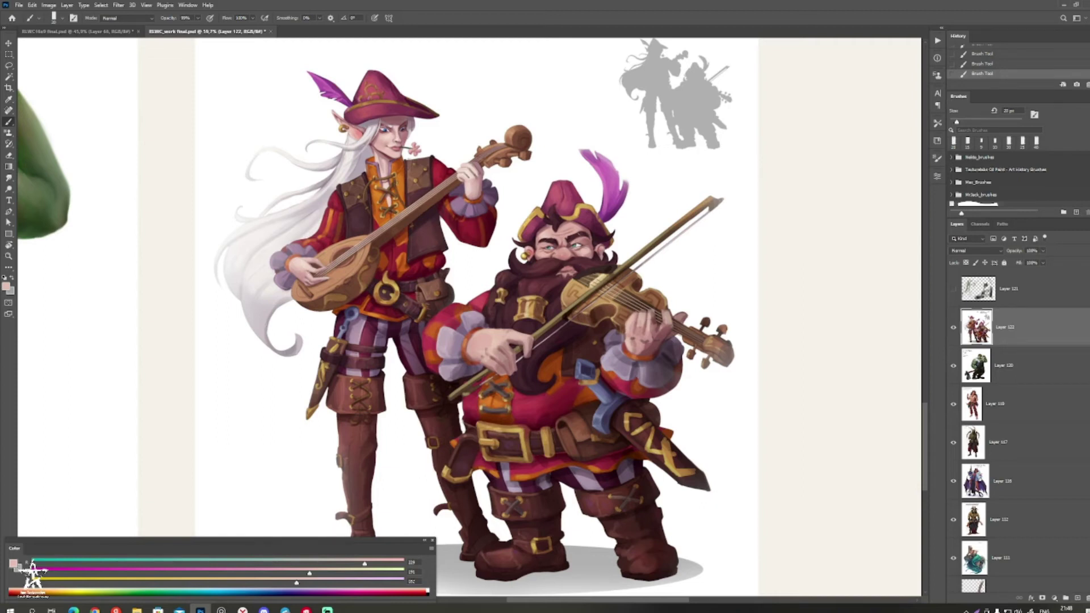
{"action": "left_click_drag", "start_coordinate": [483, 344], "coordinate": [611, 282]}
Step: Paint a dark shadow along the violin's upper edge and sketch small dark marks beside the dwarf's hat and the elf's face
{"action": "key", "text": "r"}
{"action": "left_click_drag", "start_coordinate": [511, 284], "coordinate": [577, 299]}
{"action": "left_click_drag", "start_coordinate": [483, 318], "coordinate": [527, 308], "text": "ctrl"}
{"action": "left_click", "coordinate": [724, 241], "text": "alt"}
{"action": "key", "text": "bracketleft"}
{"action": "key", "text": "Escape"}
{"action": "left_click_drag", "start_coordinate": [624, 290], "coordinate": [454, 289], "text": "ctrl"}
{"action": "left_click_drag", "start_coordinate": [638, 315], "coordinate": [682, 306]}
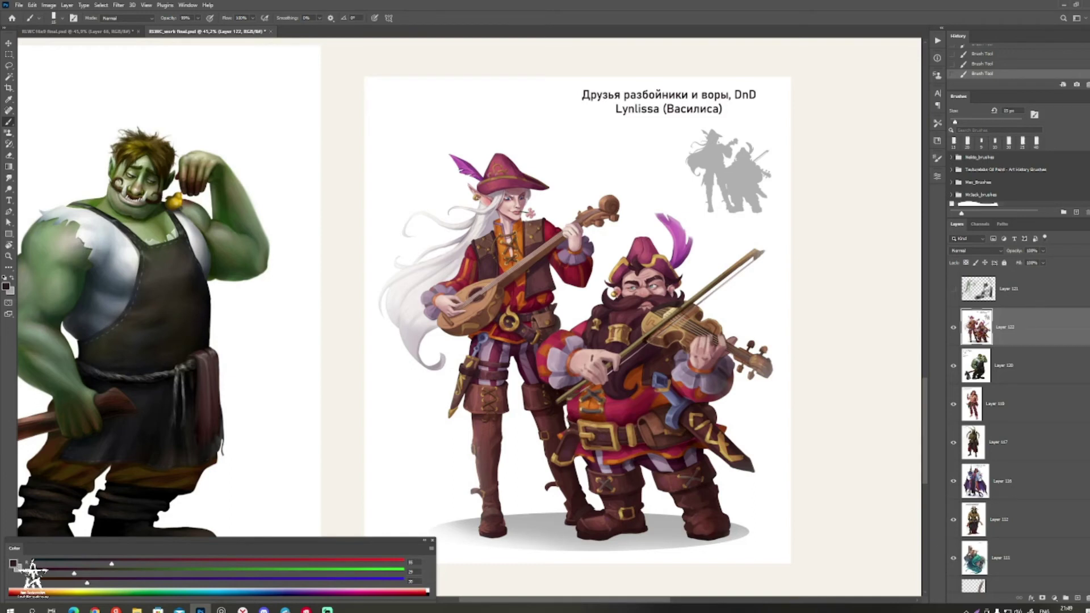
{"action": "left_click_drag", "start_coordinate": [606, 257], "coordinate": [612, 270]}
{"action": "left_click_drag", "start_coordinate": [546, 197], "coordinate": [550, 205]}
Step: Shade under the dwarf's nose with a muted red of RGB 144, 89, 89 and reduce the brush size
{"action": "left_click_drag", "start_coordinate": [639, 269], "coordinate": [522, 229]}
{"action": "left_click_drag", "start_coordinate": [522, 229], "coordinate": [630, 228], "text": "ctrl"}
{"action": "key", "text": "b"}
{"action": "left_click", "coordinate": [534, 282], "text": "alt"}
{"action": "left_click", "coordinate": [529, 267], "text": "alt"}
{"action": "left_click", "coordinate": [531, 287], "text": "alt"}
{"action": "left_click", "coordinate": [6, 286]}
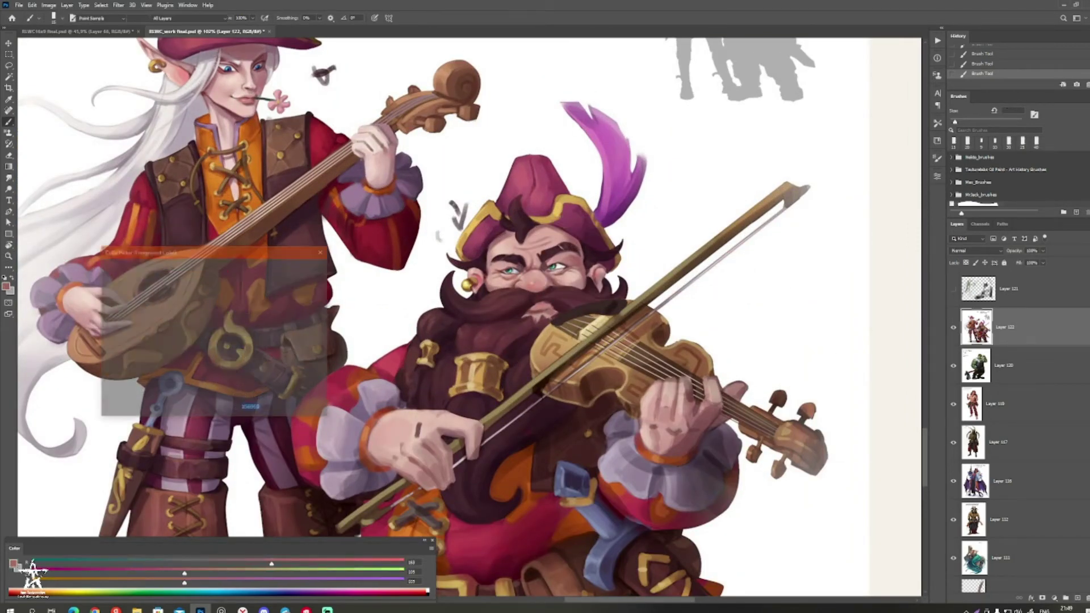
{"action": "left_click_drag", "start_coordinate": [144, 311], "coordinate": [146, 320]}
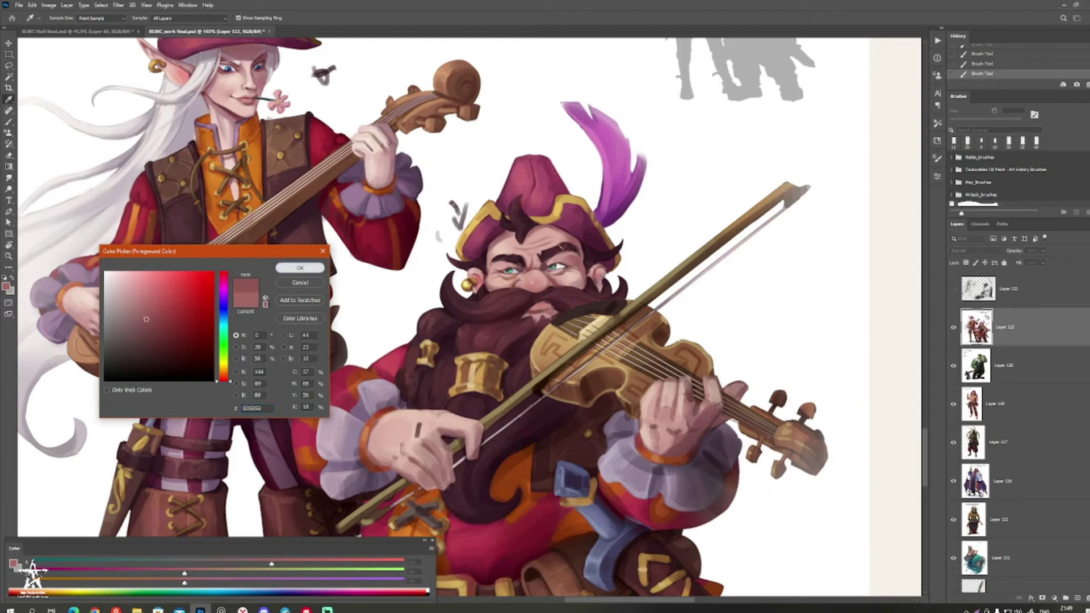
{"action": "left_click", "coordinate": [300, 267]}
{"action": "left_click_drag", "start_coordinate": [523, 287], "coordinate": [546, 285]}
{"action": "key", "text": "bracketleft"}
{"action": "key", "text": "bracketleft"}
{"action": "key", "text": "bracketleft"}
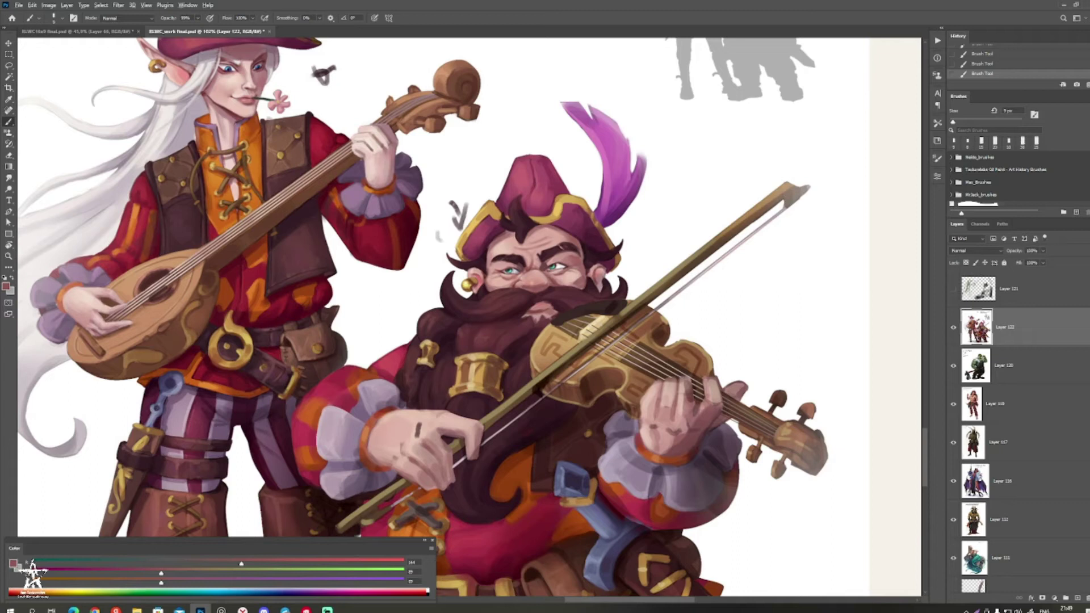
Step: Sample the dwarf's cheek colour, pick a lighter skin tone and paint it onto the cheek beside the violin bow
{"action": "left_click", "coordinate": [574, 275], "text": "alt"}
{"action": "left_click", "coordinate": [7, 286]}
{"action": "left_click", "coordinate": [147, 289]}
{"action": "left_click", "coordinate": [300, 268]}
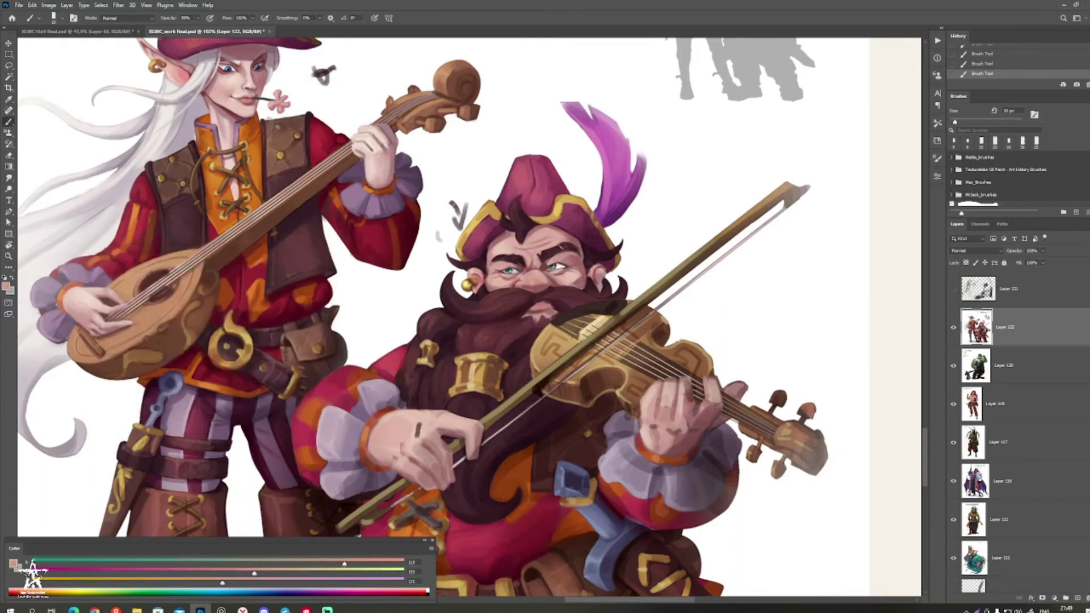
{"action": "left_click_drag", "start_coordinate": [573, 278], "coordinate": [576, 282]}
Step: Redden the dwarf's nose with a saturated red of RGB 198, 36, 36, and undo the last stroke
{"action": "left_click", "coordinate": [7, 287]}
{"action": "left_click", "coordinate": [196, 299]}
{"action": "left_click", "coordinate": [224, 381]}
{"action": "left_click", "coordinate": [299, 267]}
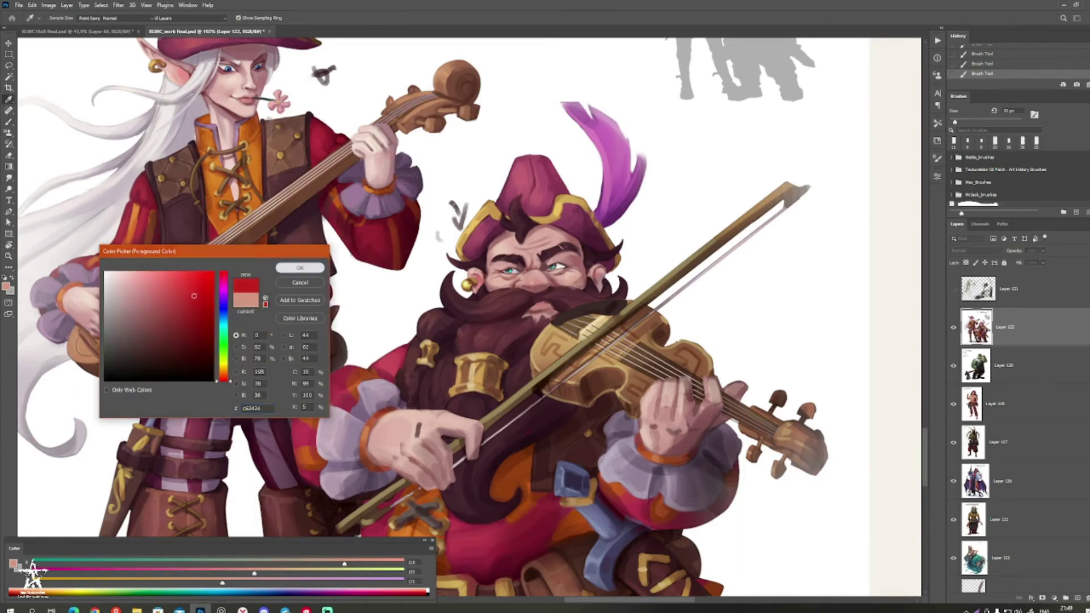
{"action": "key", "text": "bracketright"}
{"action": "left_click_drag", "start_coordinate": [529, 282], "coordinate": [541, 283]}
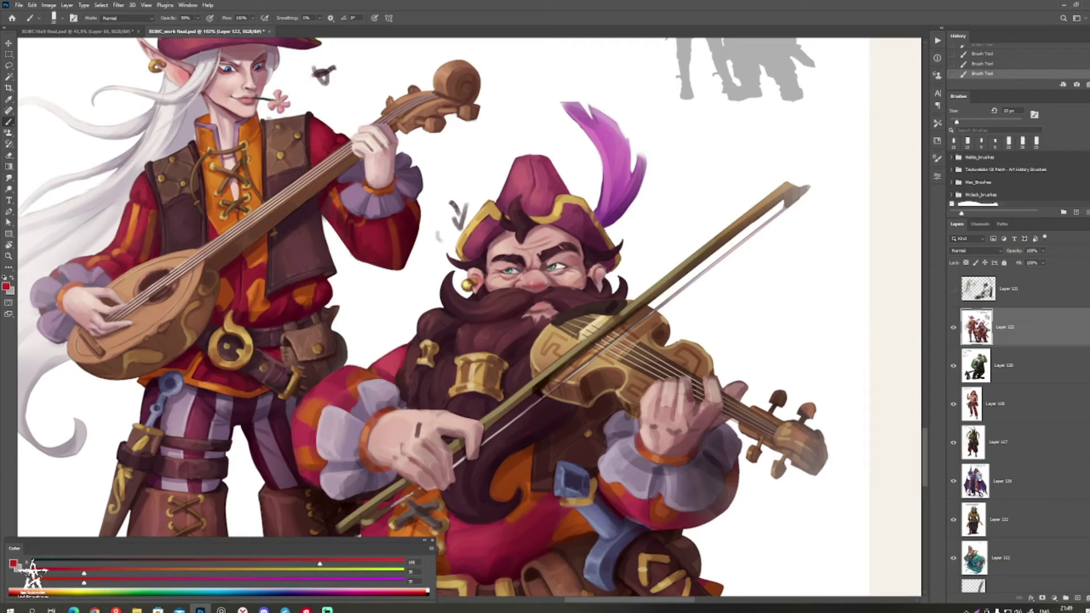
{"action": "key", "text": "bracketleft"}
{"action": "key", "text": "bracketright"}
{"action": "key", "text": "ctrl+z"}
Step: Brush the saturated red over the dwarf's cheek and ear on the earring side
{"action": "left_click_drag", "start_coordinate": [485, 282], "coordinate": [508, 286]}
{"action": "key", "text": "bracketleft"}
{"action": "key", "text": "bracketright"}
{"action": "left_click_drag", "start_coordinate": [488, 284], "coordinate": [471, 294]}
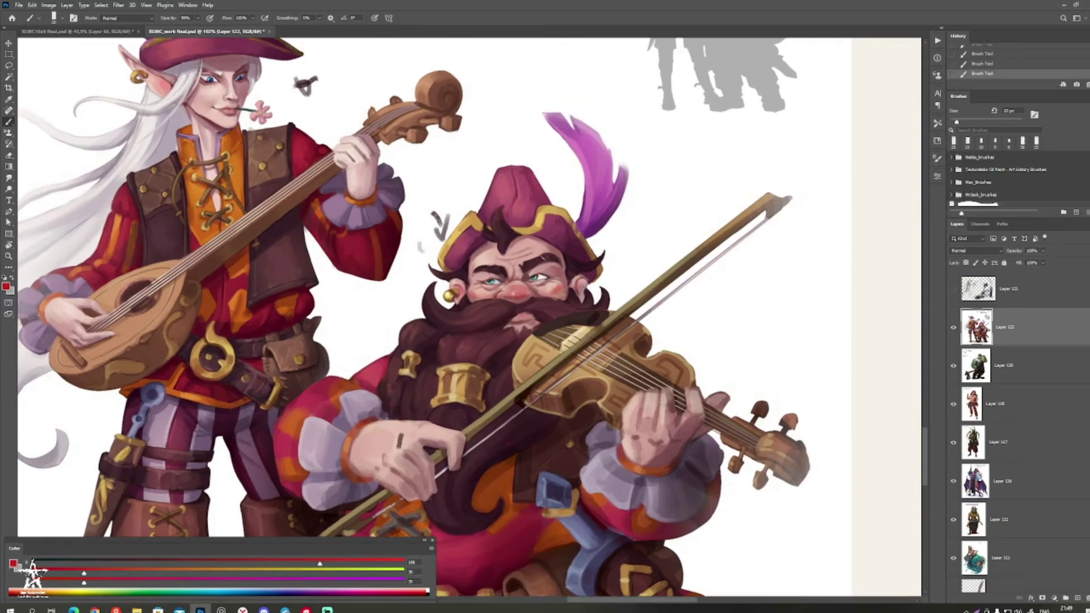
Step: Blend the reddened nose and nearby cheek of the dwarf with skin tones sampled from the face
{"action": "left_click", "coordinate": [515, 294], "text": "alt"}
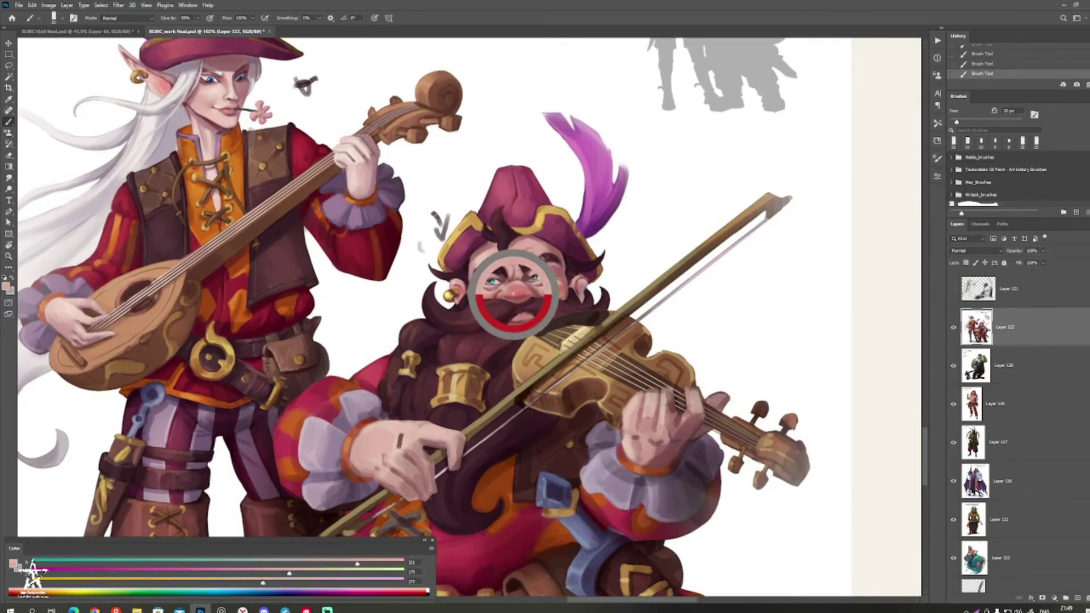
{"action": "key", "text": "bracketright"}
{"action": "left_click", "coordinate": [514, 283], "text": "alt"}
{"action": "left_click", "coordinate": [522, 288], "text": "alt"}
{"action": "left_click", "coordinate": [515, 287], "text": "alt"}
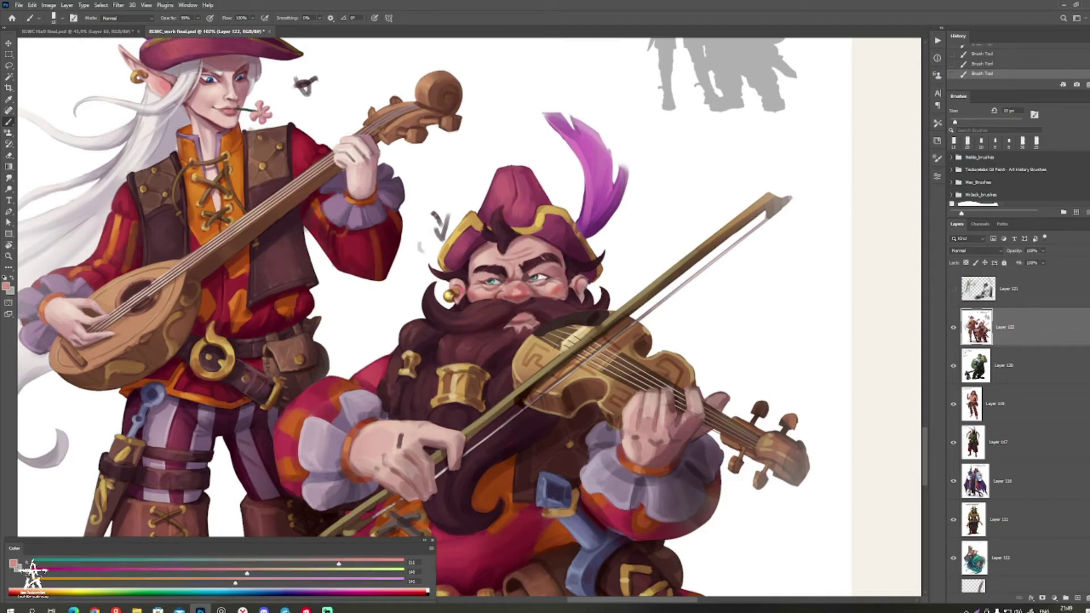
{"action": "left_click", "coordinate": [506, 288], "text": "alt"}
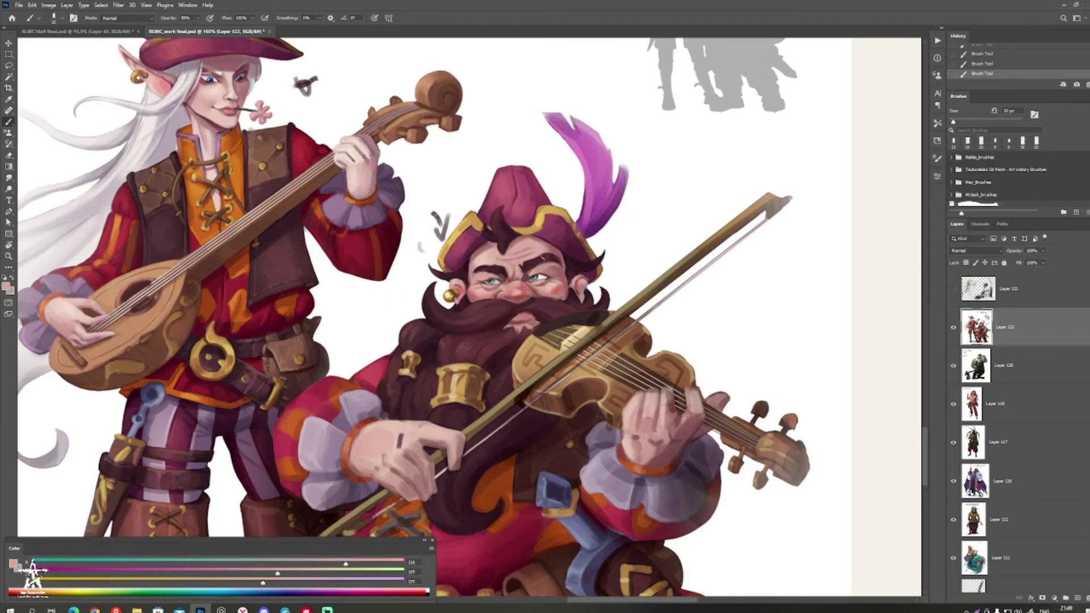
{"action": "left_click", "coordinate": [472, 295], "text": "alt"}
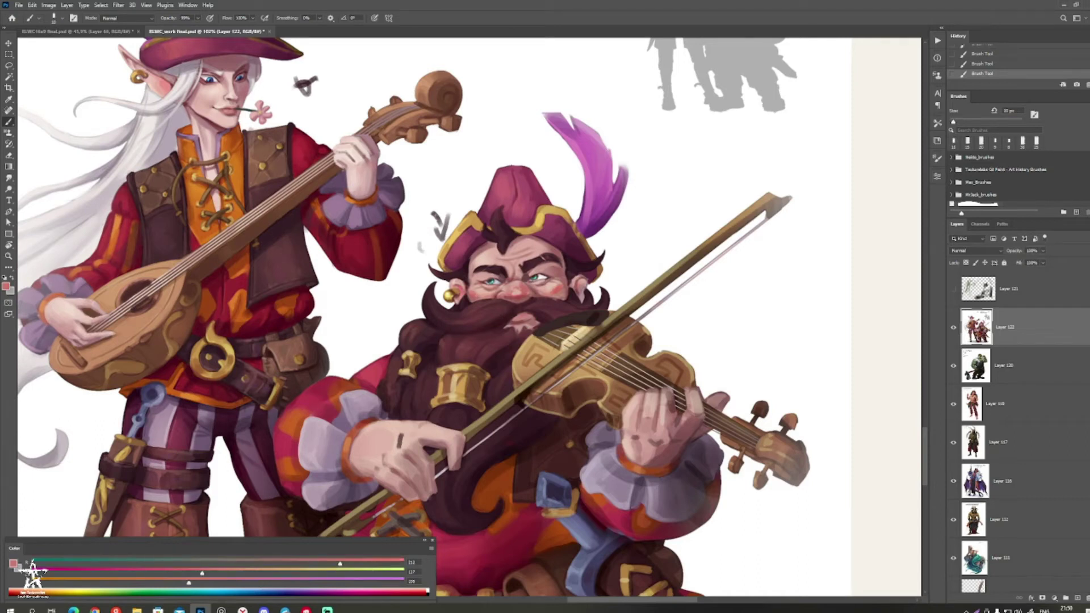
Step: Blend the blush on the dwarf's cheek nearest the bow using sampled light and reddish skin tones
{"action": "left_click", "coordinate": [564, 281], "text": "alt"}
{"action": "left_click", "coordinate": [555, 291], "text": "alt"}
{"action": "left_click", "coordinate": [550, 290], "text": "alt"}
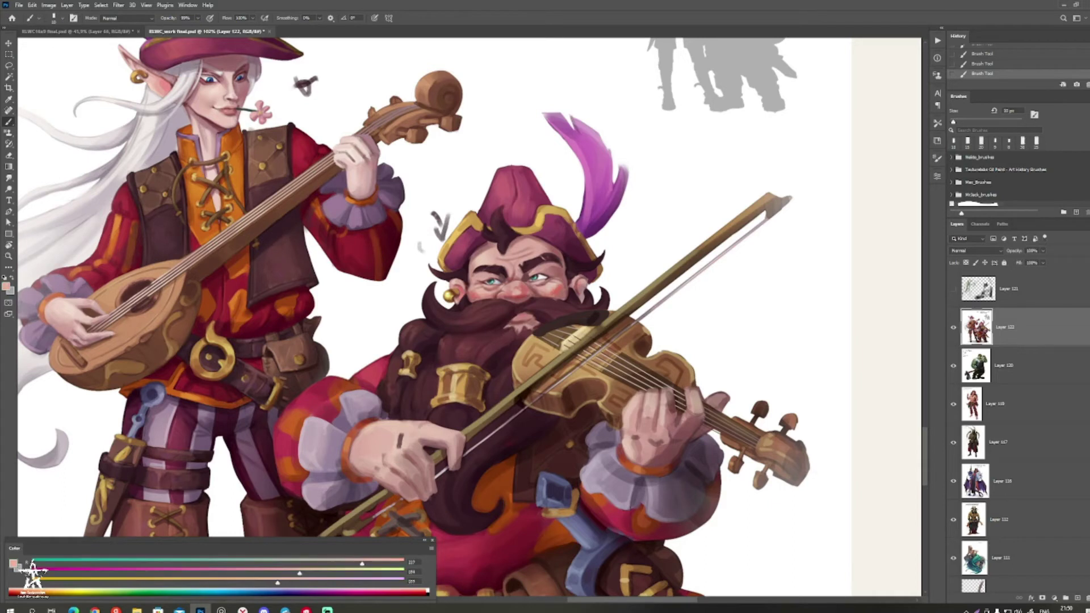
{"action": "left_click", "coordinate": [544, 285], "text": "alt"}
{"action": "left_click_drag", "start_coordinate": [538, 288], "coordinate": [544, 293]}
Step: Deepen the shadows on the dwarf's cheek and brow area with dark reddish tones sampled from the face
{"action": "left_click", "coordinate": [494, 296], "text": "alt"}
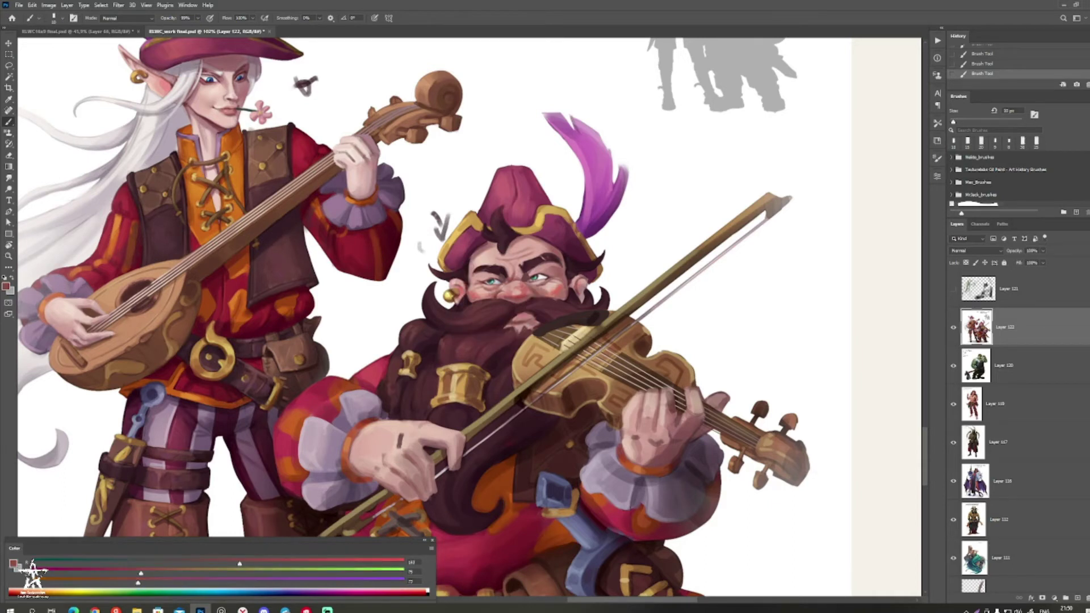
{"action": "key", "text": "bracketleft"}
{"action": "left_click", "coordinate": [557, 270], "text": "alt"}
{"action": "key", "text": "bracketright"}
{"action": "key", "text": "bracketright"}
{"action": "key", "text": "bracketright"}
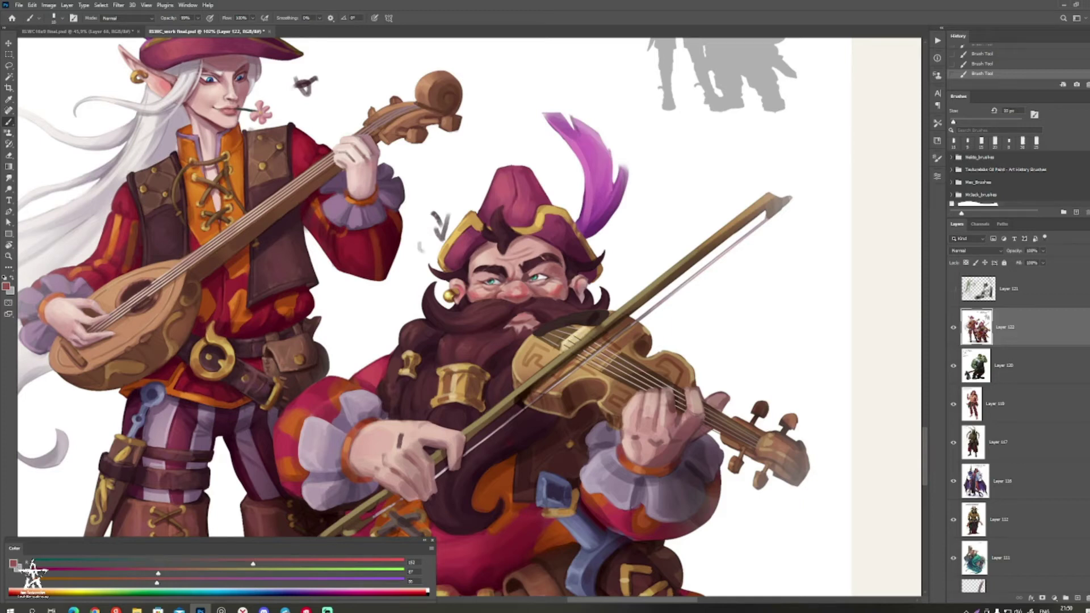
Step: Sample white and add highlights to the dwarf's eyes and face, adjusting the brush size for the details
{"action": "left_click", "coordinate": [619, 270], "text": "alt"}
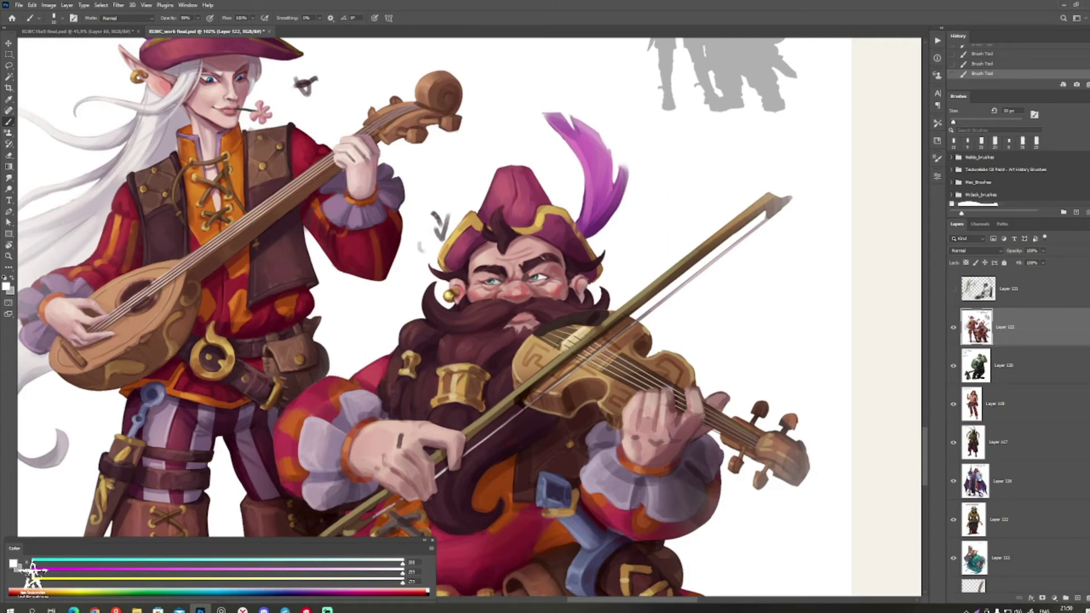
{"action": "key", "text": "bracketleft"}
{"action": "key", "text": "bracketright"}
{"action": "key", "text": "bracketright"}
{"action": "key", "text": "bracketright"}
{"action": "key", "text": "bracketright"}
{"action": "key", "text": "bracketright"}
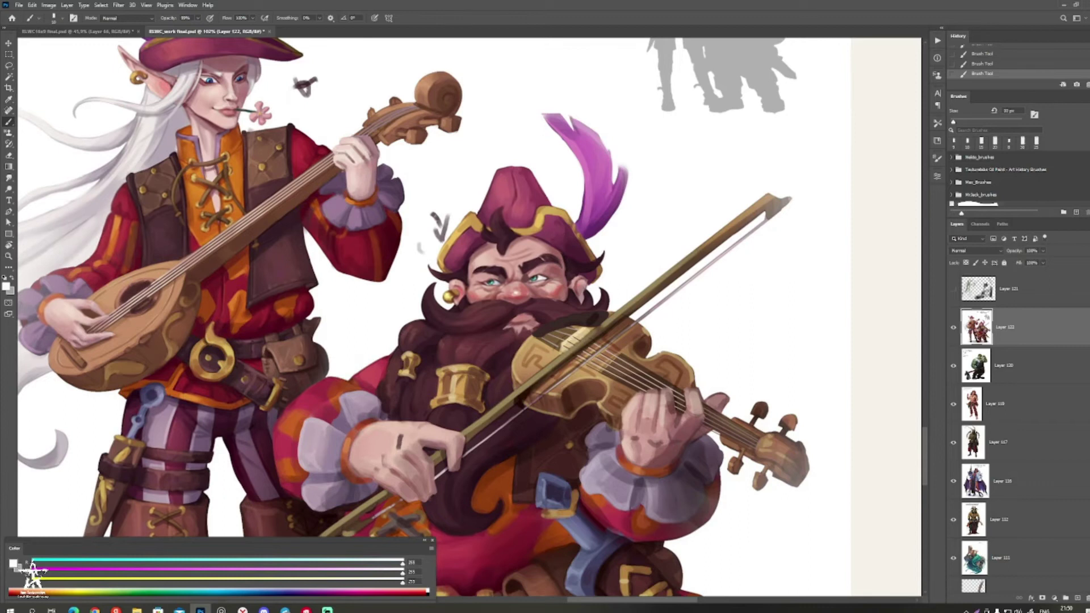
{"action": "key", "text": "bracketleft"}
{"action": "key", "text": "bracketleft"}
{"action": "key", "text": "bracketleft"}
{"action": "key", "text": "bracketleft"}
{"action": "key", "text": "ctrl+space"}
{"action": "left_click_drag", "start_coordinate": [534, 280], "coordinate": [499, 279]}
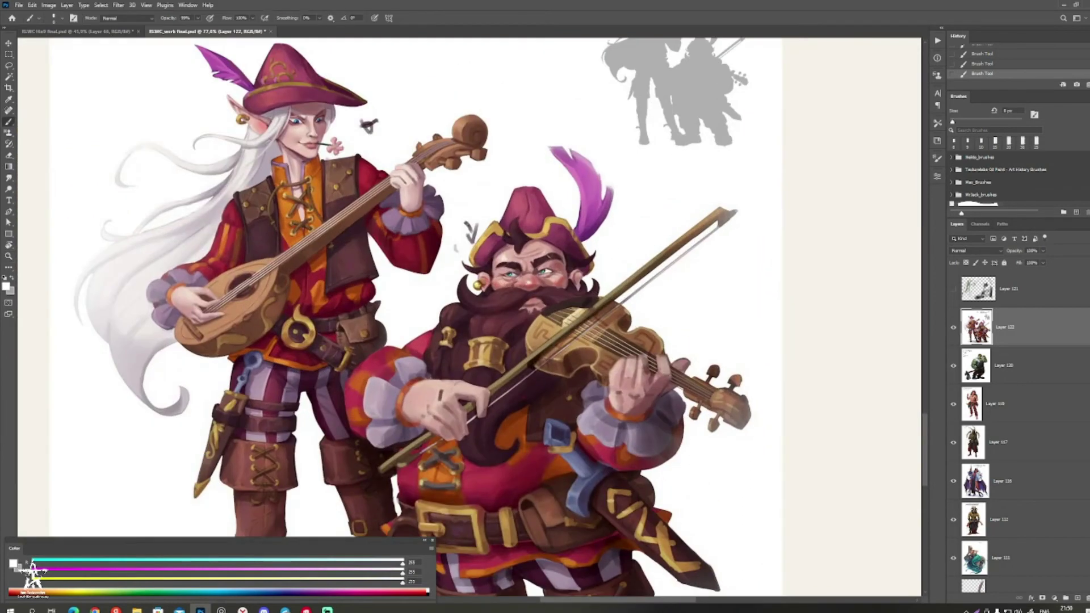
Step: Refine the bridge and sides of the dwarf's nose with sampled skin tones and a small brush
{"action": "scroll", "coordinate": [512, 303], "scroll_direction": "up", "scroll_amount": 5}
{"action": "left_click", "coordinate": [570, 245], "text": "alt"}
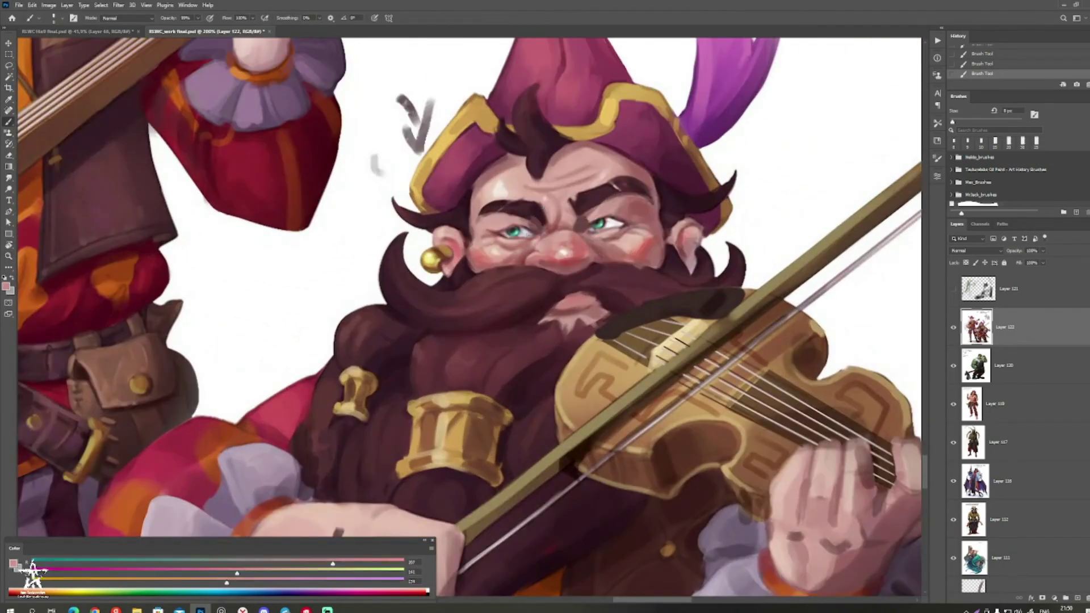
{"action": "left_click", "coordinate": [568, 229], "text": "alt"}
{"action": "left_click", "coordinate": [568, 232], "text": "alt"}
{"action": "left_click", "coordinate": [547, 249], "text": "alt"}
{"action": "left_click", "coordinate": [537, 244], "text": "alt"}
{"action": "left_click_drag", "start_coordinate": [529, 262], "coordinate": [495, 262]}
Step: Refine the cheek highlight and upper eyelid on the earring side of the dwarf's face using sampled tones
{"action": "left_click", "coordinate": [570, 266], "text": "alt"}
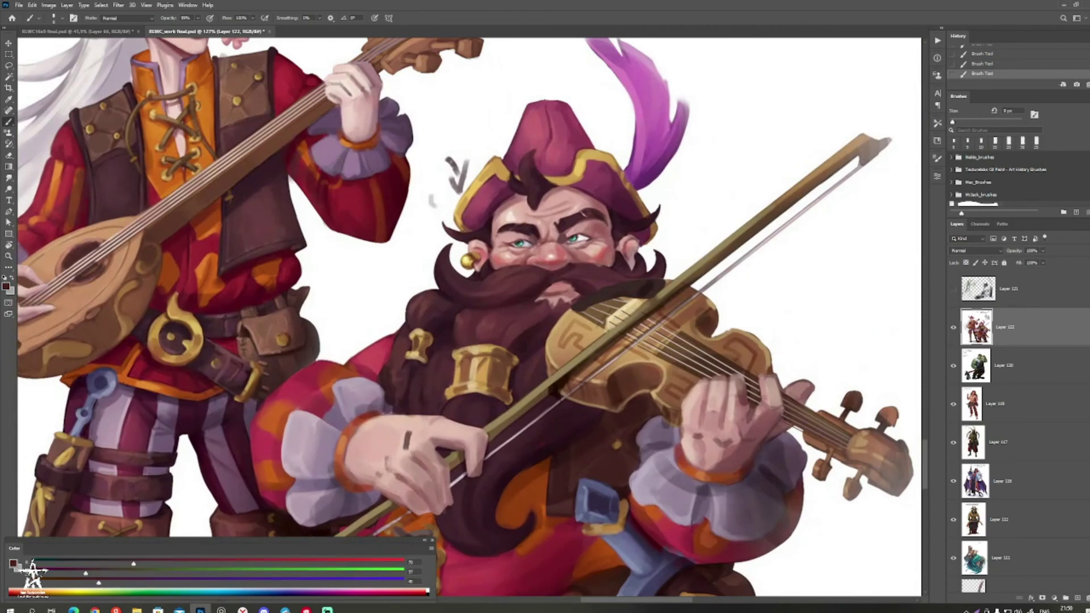
{"action": "scroll", "coordinate": [523, 276], "scroll_direction": "up", "scroll_amount": 3}
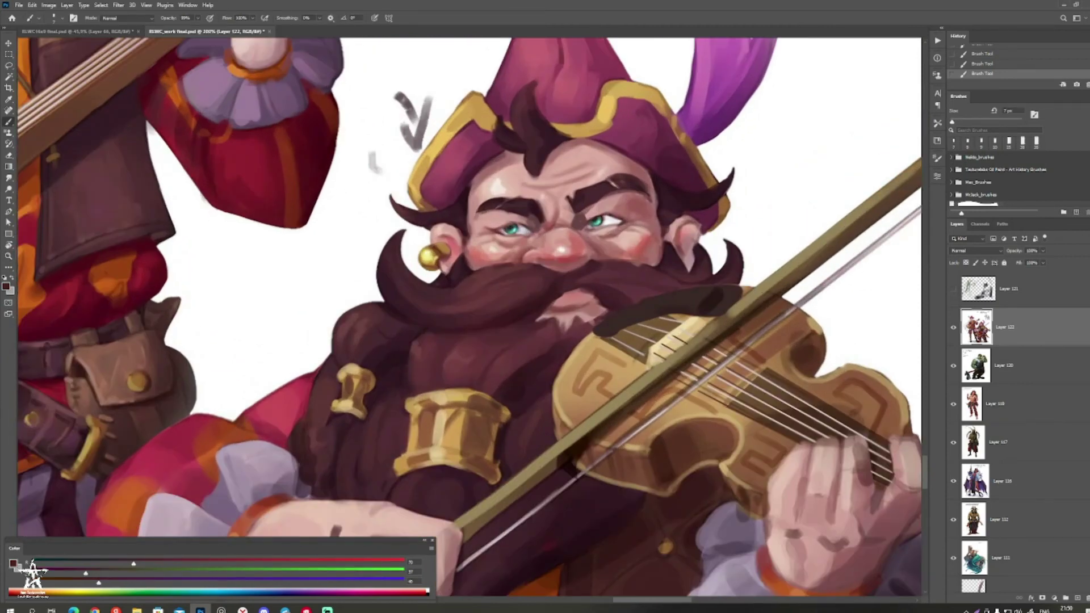
{"action": "left_click", "coordinate": [480, 254], "text": "alt"}
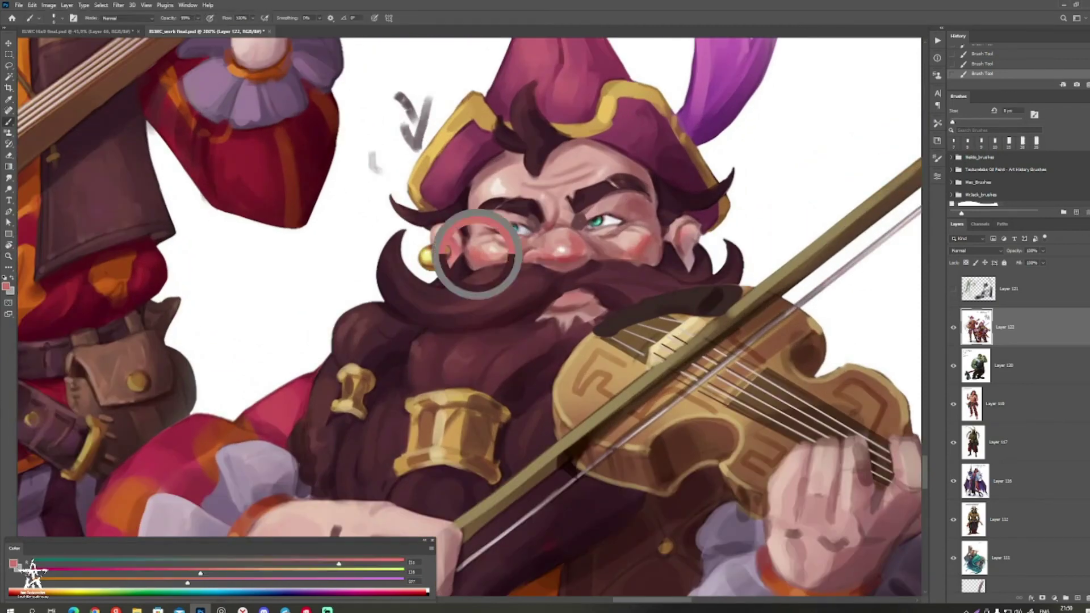
{"action": "left_click", "coordinate": [494, 250], "text": "alt"}
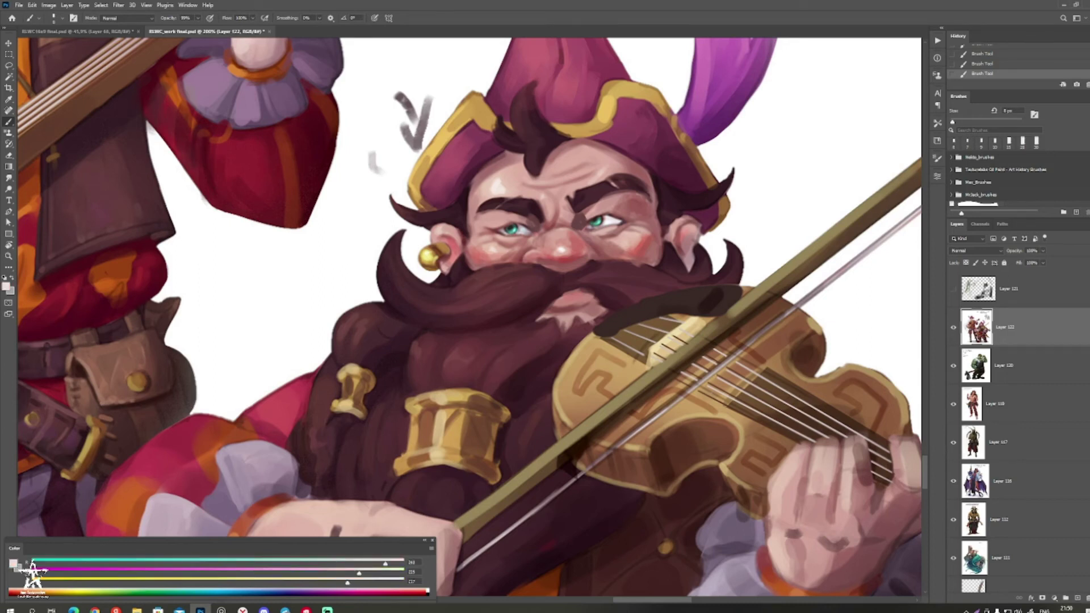
{"action": "left_click", "coordinate": [490, 212], "text": "alt"}
{"action": "left_click", "coordinate": [483, 220], "text": "alt"}
{"action": "left_click_drag", "start_coordinate": [484, 220], "coordinate": [499, 220]}
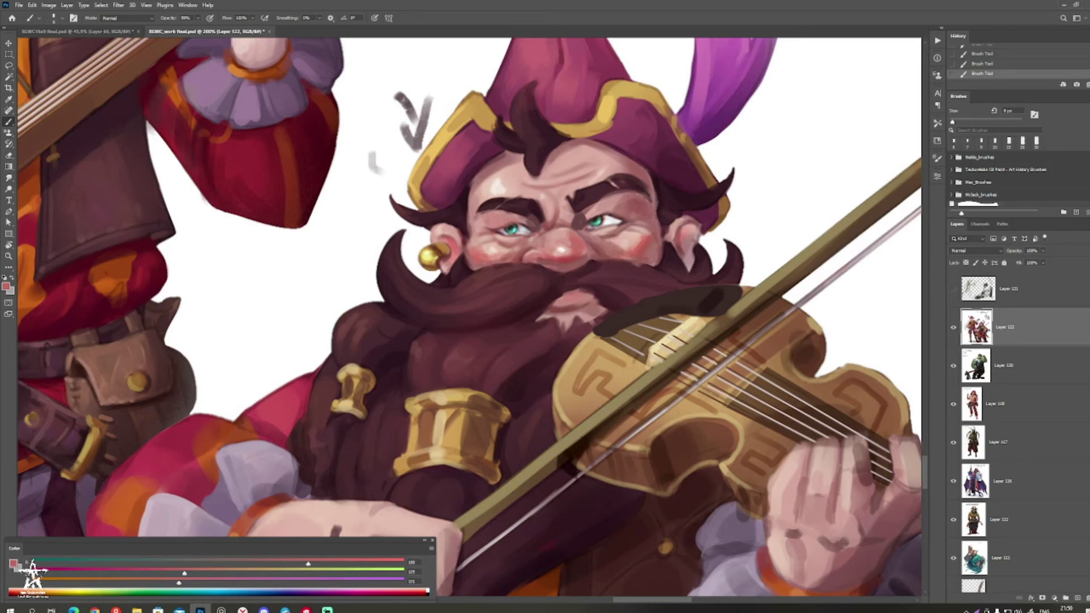
Step: Touch up the dwarf's cheek and eye area with skin tones sampled from the face and a small brush
{"action": "mouse_move", "coordinate": [590, 216]}
{"action": "left_mouse_down"}
{"action": "mouse_move", "coordinate": [614, 200]}
{"action": "mouse_move", "coordinate": [561, 232]}
{"action": "mouse_move", "coordinate": [594, 231]}
{"action": "left_mouse_up"}
{"action": "key", "text": "ctrl+space"}
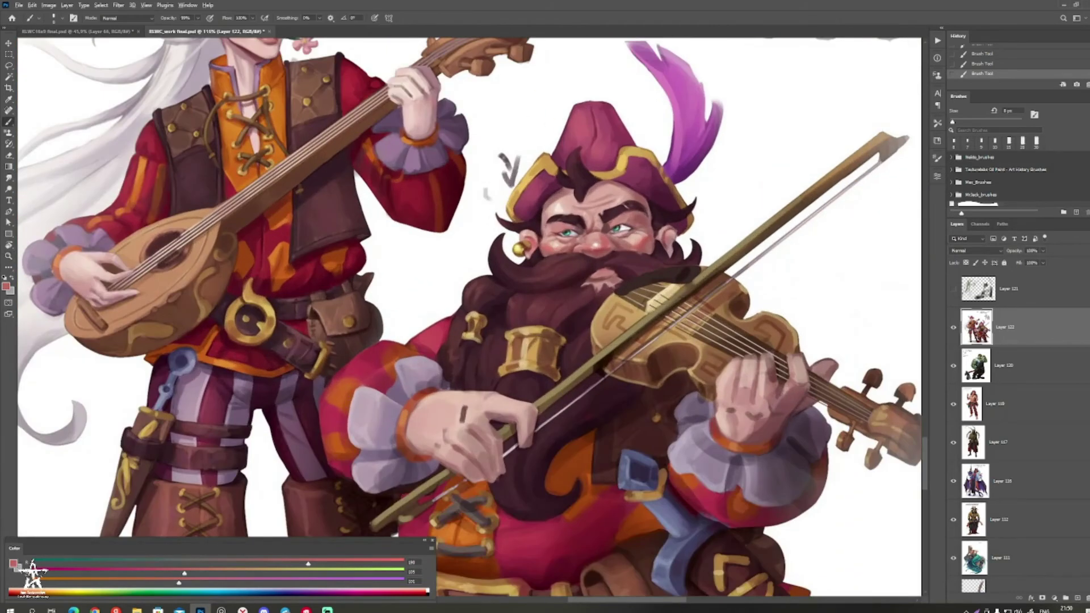
{"action": "left_click", "coordinate": [593, 233], "text": "alt"}
{"action": "key", "text": "bracketleft"}
{"action": "left_click", "coordinate": [627, 242], "text": "alt"}
{"action": "key", "text": "bracketright"}
{"action": "left_click", "coordinate": [627, 241], "text": "alt"}
{"action": "left_click_drag", "start_coordinate": [627, 241], "coordinate": [643, 268]}
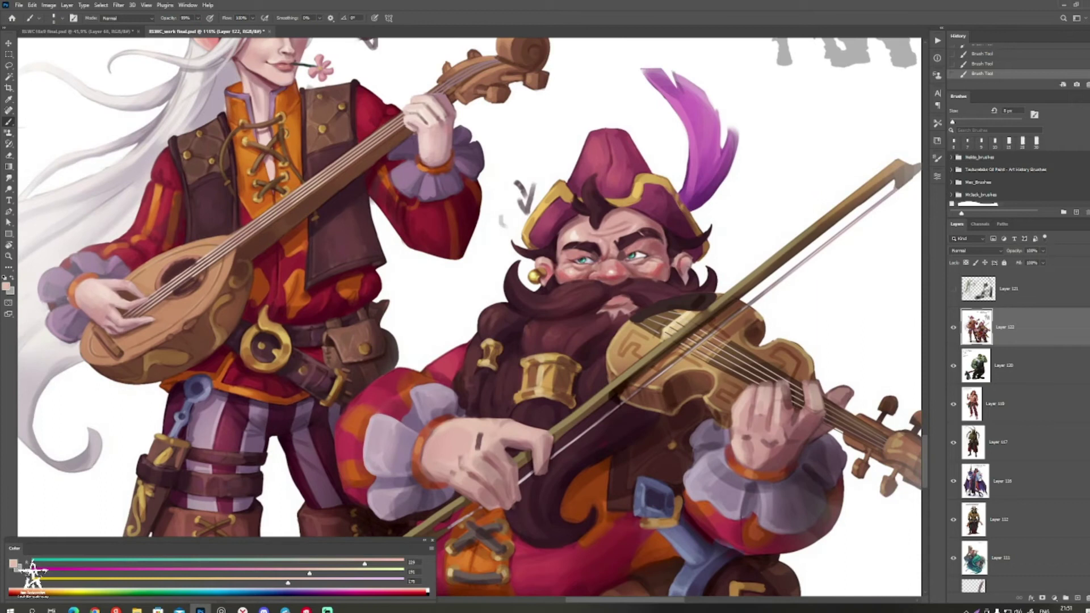
{"action": "left_click_drag", "start_coordinate": [568, 250], "coordinate": [650, 245]}
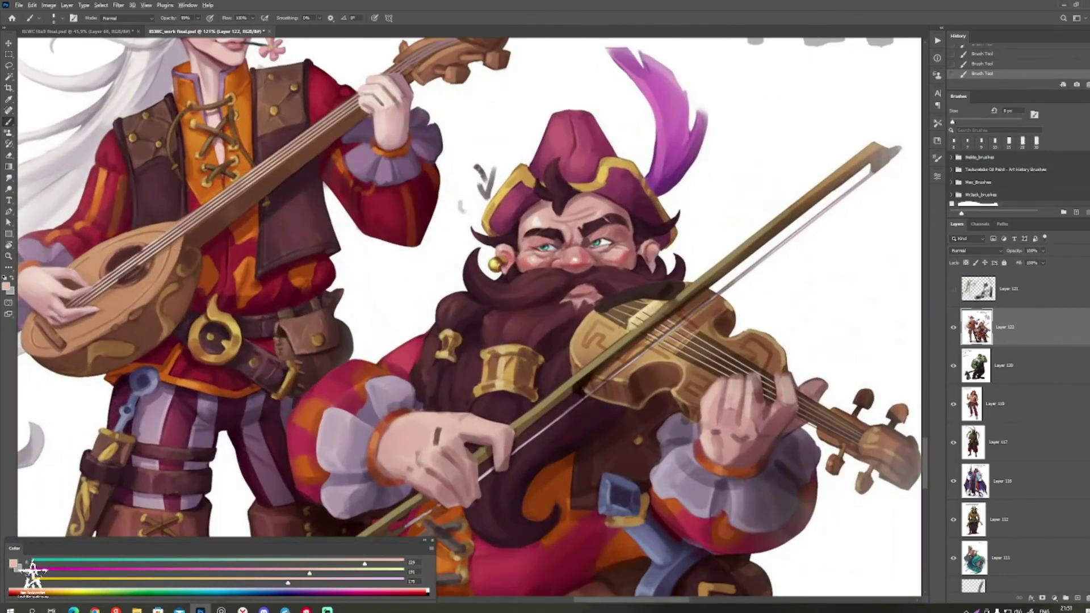
{"action": "left_click", "coordinate": [612, 242], "text": "alt"}
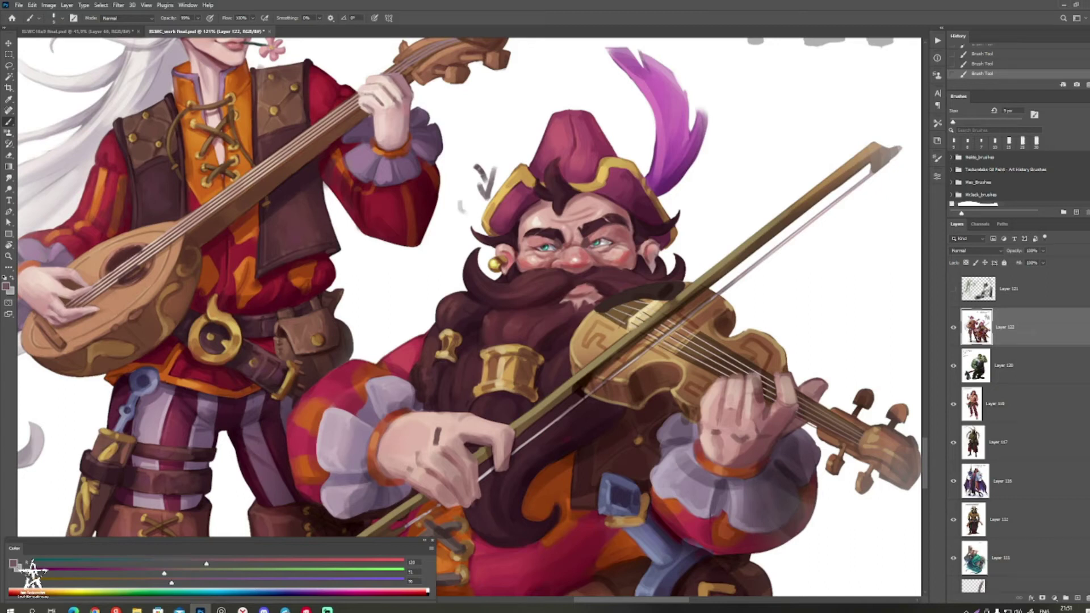
Step: Repaint the knuckles and fingers of the dwarf's bow hand with sampled light and reddish skin tones and a larger brush
{"action": "scroll", "coordinate": [470, 318], "scroll_direction": "down", "scroll_amount": 5}
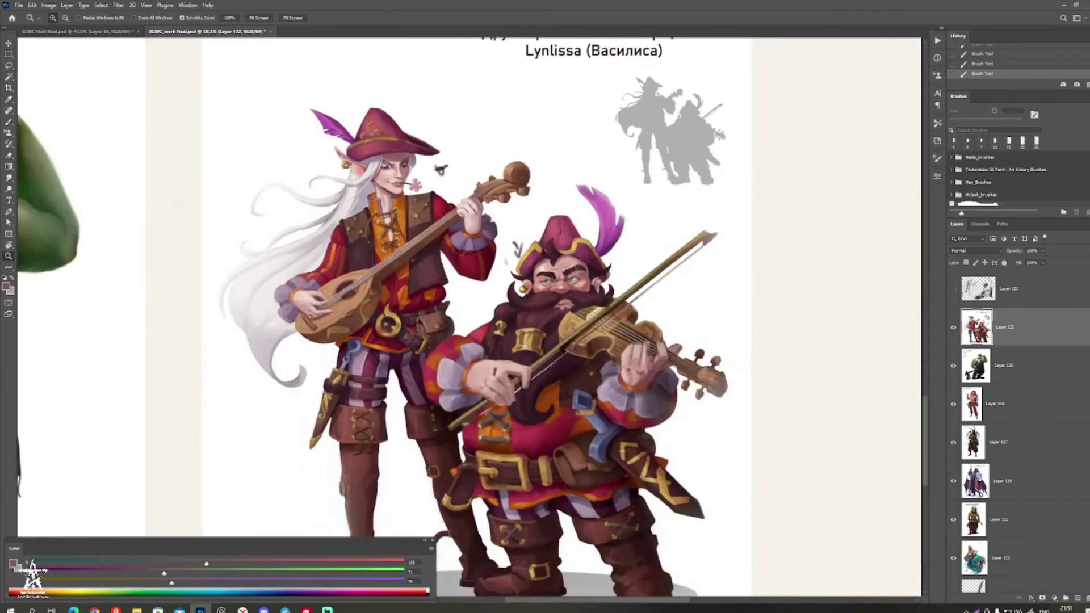
{"action": "scroll", "coordinate": [470, 318], "scroll_direction": "up", "scroll_amount": 5}
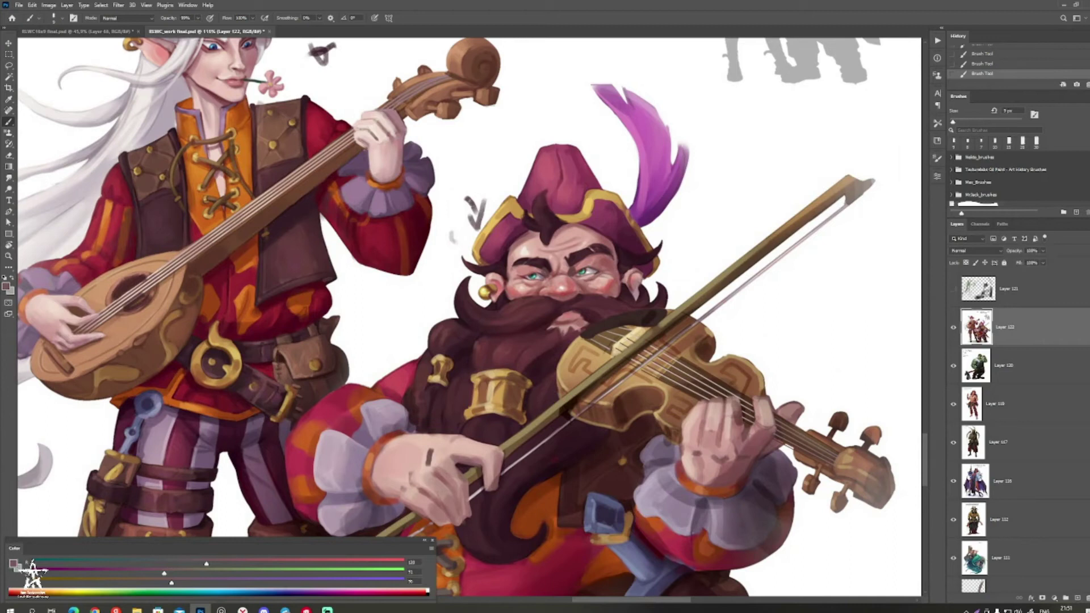
{"action": "left_click_drag", "start_coordinate": [483, 340], "coordinate": [533, 341]}
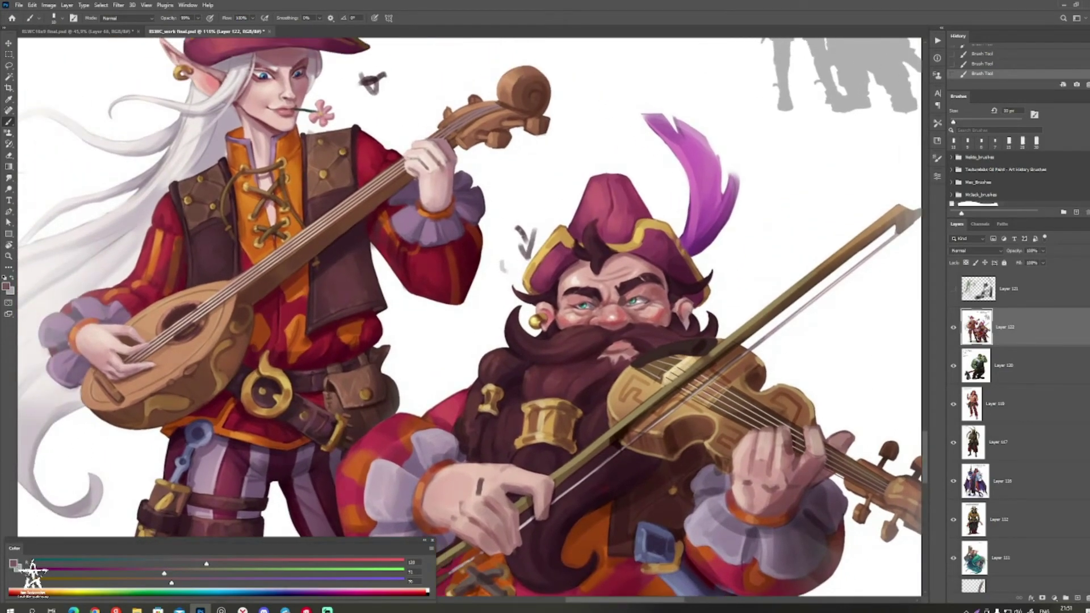
{"action": "left_click", "coordinate": [476, 500], "text": "alt"}
{"action": "key", "text": "bracketright"}
{"action": "left_click", "coordinate": [499, 476], "text": "alt"}
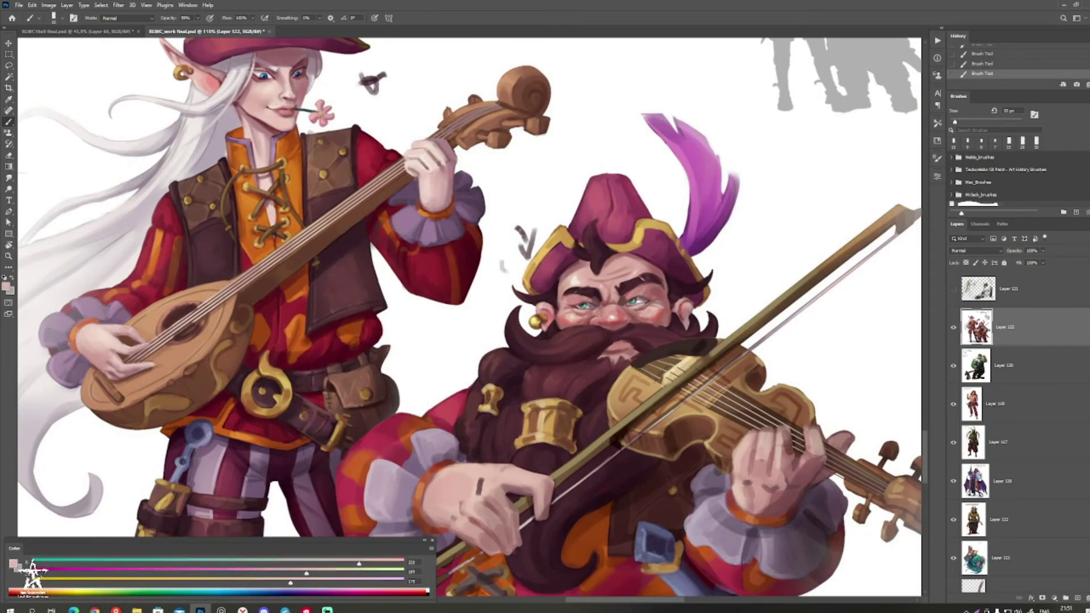
{"action": "left_click", "coordinate": [500, 476], "text": "alt"}
{"action": "left_click", "coordinate": [507, 492], "text": "alt"}
{"action": "key", "text": "bracketleft"}
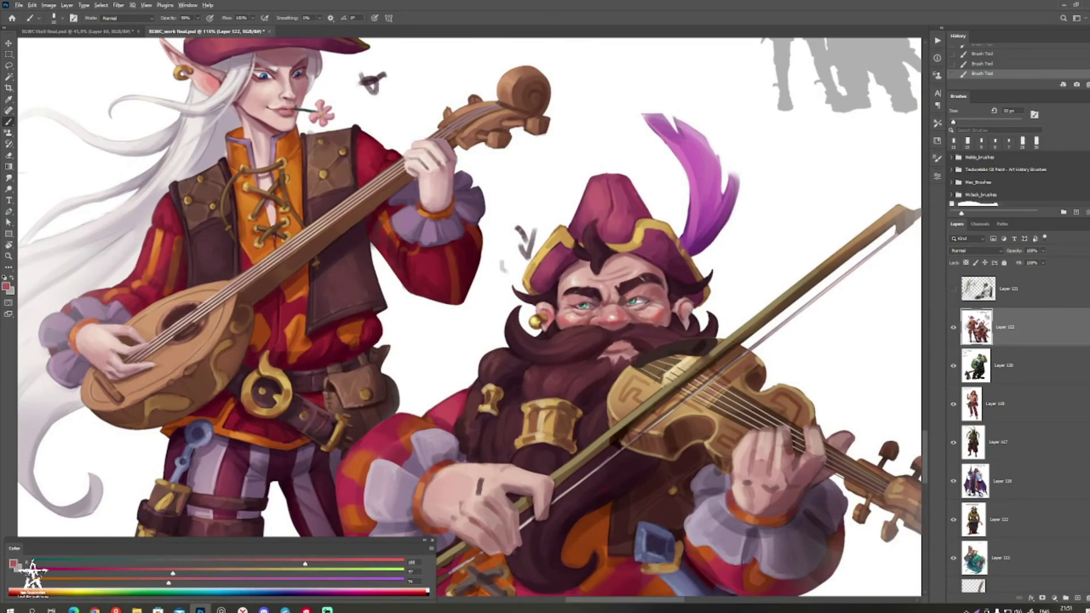
Step: Deepen the shadows between the fingers of the dwarf's bow hand with sampled dark reddish tones and a smaller brush
{"action": "left_click", "coordinate": [533, 465], "text": "alt"}
{"action": "key", "text": "bracketleft"}
{"action": "key", "text": "ctrl+z"}
{"action": "key", "text": "ctrl+shift+z"}
{"action": "left_click", "coordinate": [638, 310], "text": "alt"}
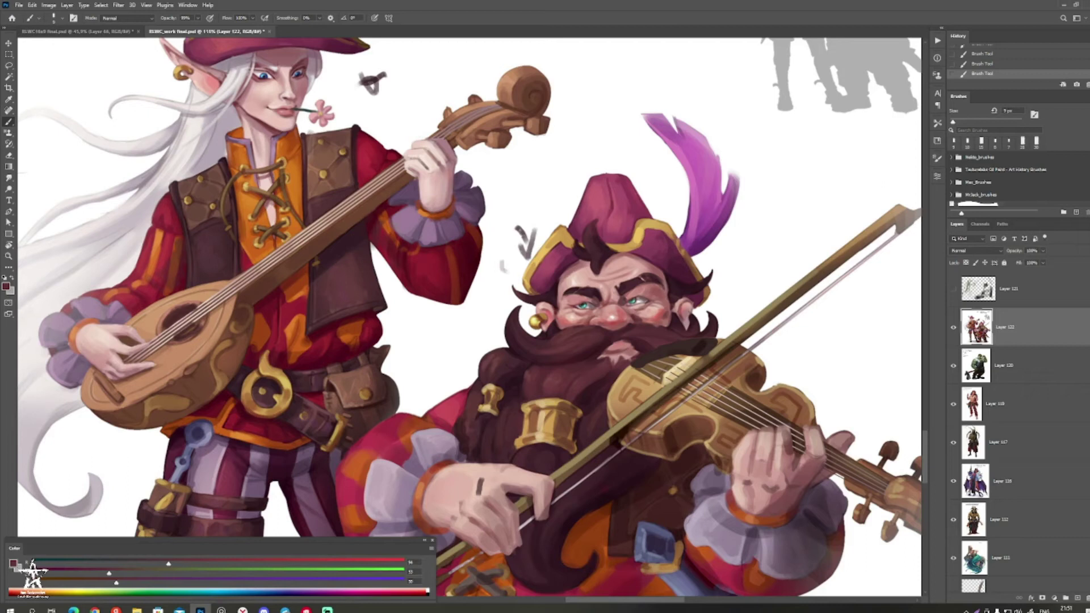
{"action": "left_click", "coordinate": [500, 505], "text": "alt"}
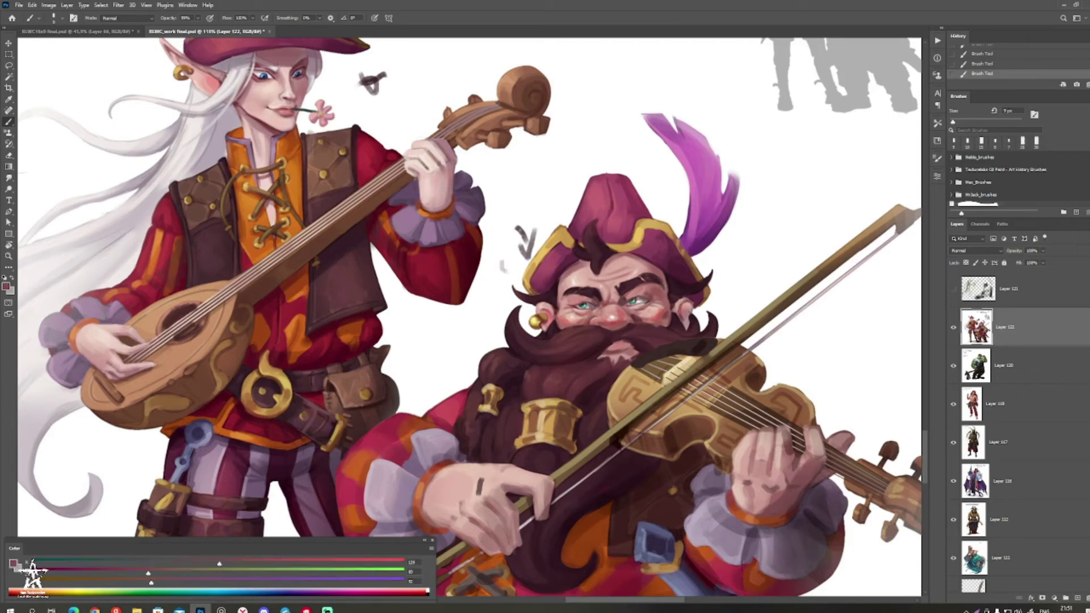
{"action": "key", "text": "bracketleft"}
Step: Refine the areas around both of the dwarf's eyes with sampled pale and dark reddish tones
{"action": "left_click", "coordinate": [565, 274], "text": "alt"}
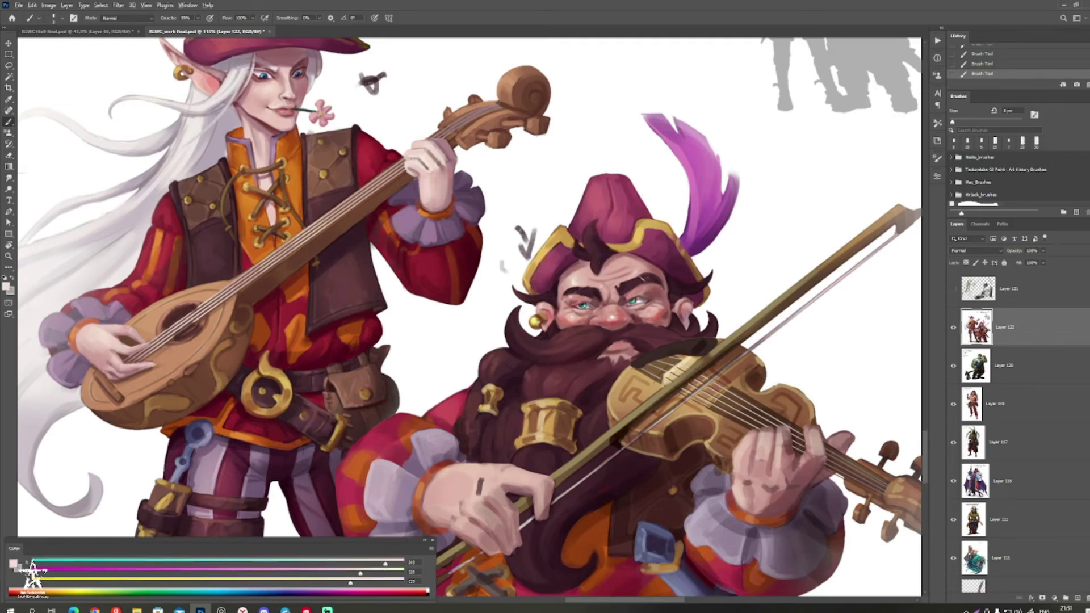
{"action": "left_click", "coordinate": [602, 296], "text": "alt"}
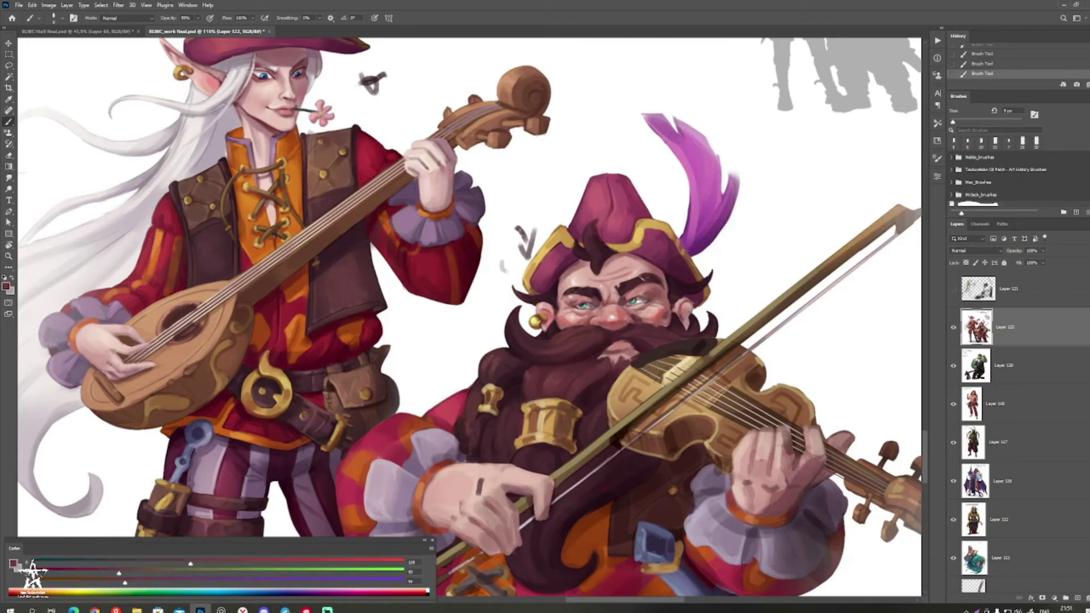
{"action": "left_click", "coordinate": [593, 293], "text": "alt"}
{"action": "left_click_drag", "start_coordinate": [626, 293], "coordinate": [644, 286]}
{"action": "left_click_drag", "start_coordinate": [574, 294], "coordinate": [579, 304]}
Step: Rework the lighting on the dwarf's forehead with sampled skin tones, enlarging the brush
{"action": "left_click", "coordinate": [610, 269], "text": "alt"}
{"action": "key", "text": "bracketright"}
{"action": "left_click", "coordinate": [574, 265], "text": "alt"}
{"action": "key", "text": "bracketright"}
{"action": "left_click_drag", "start_coordinate": [576, 260], "coordinate": [573, 265]}
{"action": "left_click", "coordinate": [570, 263], "text": "alt"}
{"action": "left_click", "coordinate": [579, 314], "text": "alt"}
Step: Choose a deeper red as the foreground colour and tint the side of the dwarf's face
{"action": "key", "text": "n"}
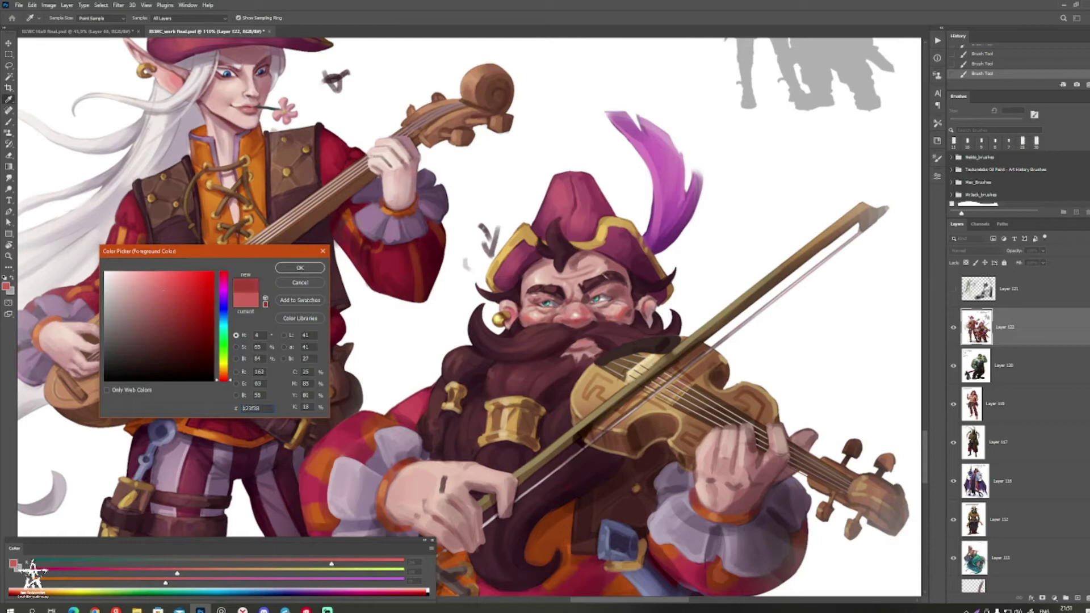
{"action": "left_click", "coordinate": [300, 267]}
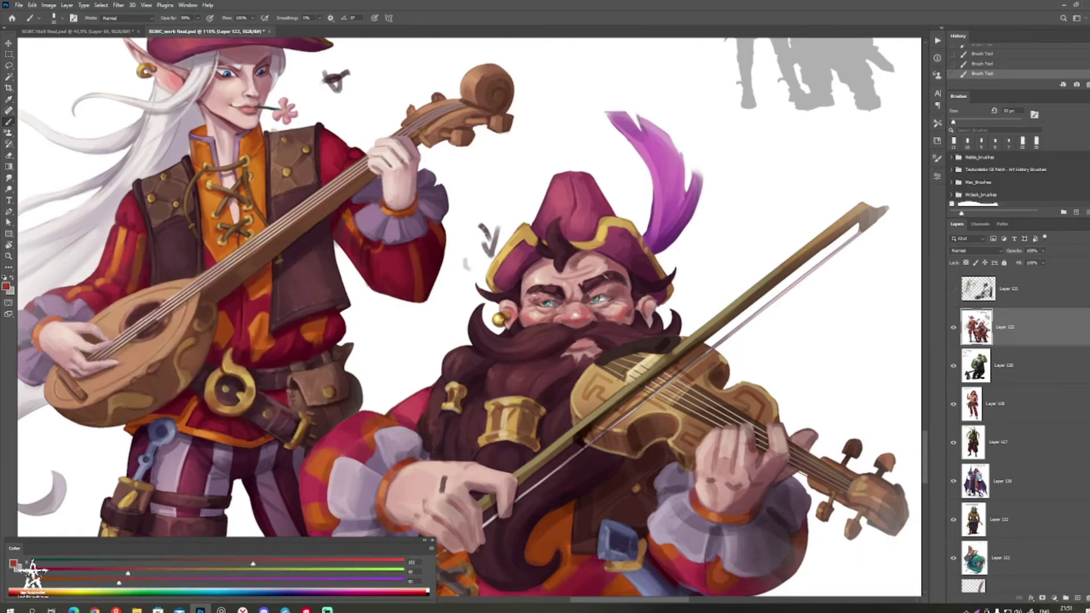
{"action": "left_click_drag", "start_coordinate": [543, 265], "coordinate": [526, 286]}
{"action": "key", "text": "z"}
{"action": "left_click_drag", "start_coordinate": [610, 293], "coordinate": [559, 307]}
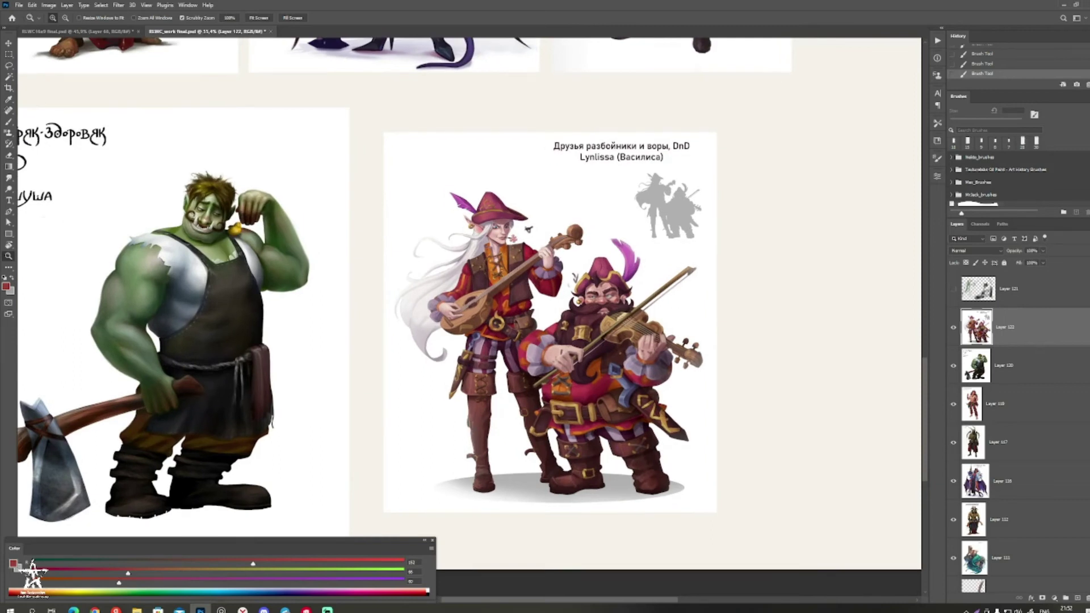
Step: Brighten the fingers of the elf's hand on the lute neck with sampled pale skin tones and a 9 px brush
{"action": "left_click_drag", "start_coordinate": [572, 346], "coordinate": [645, 346]}
{"action": "key", "text": "z"}
{"action": "left_click_drag", "start_coordinate": [549, 171], "coordinate": [582, 170]}
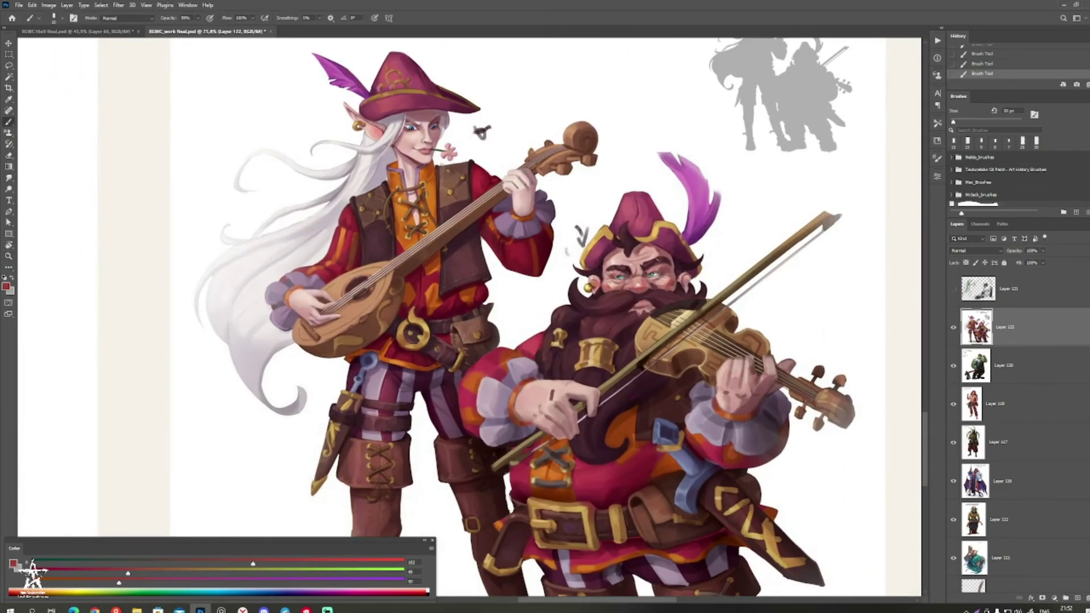
{"action": "left_click", "coordinate": [521, 184], "text": "alt"}
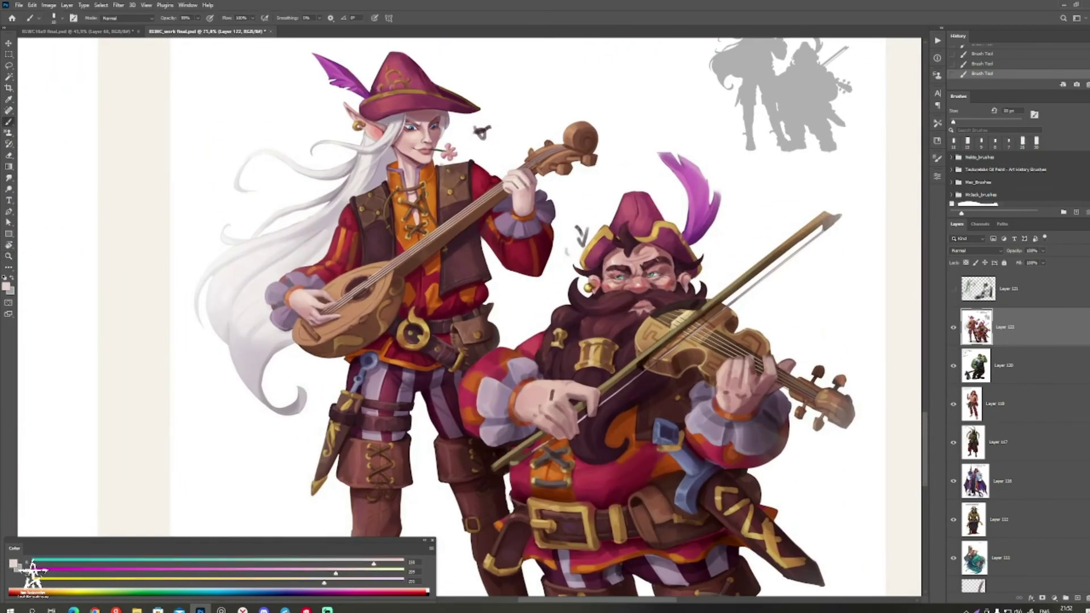
{"action": "left_click", "coordinate": [522, 179], "text": "alt"}
{"action": "key", "text": "bracketleft"}
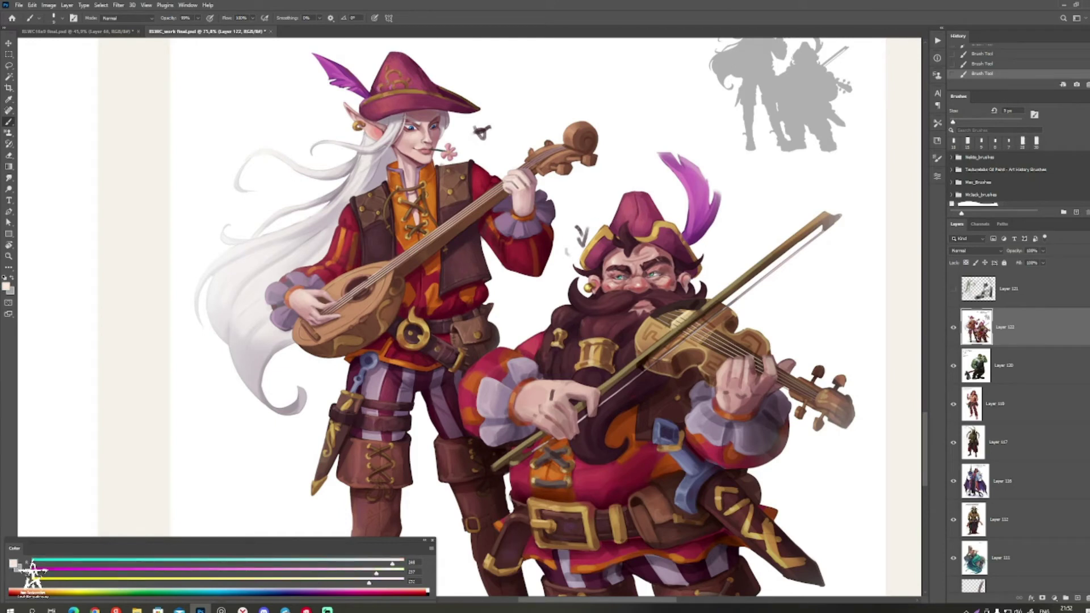
{"action": "left_click_drag", "start_coordinate": [521, 185], "coordinate": [512, 208]}
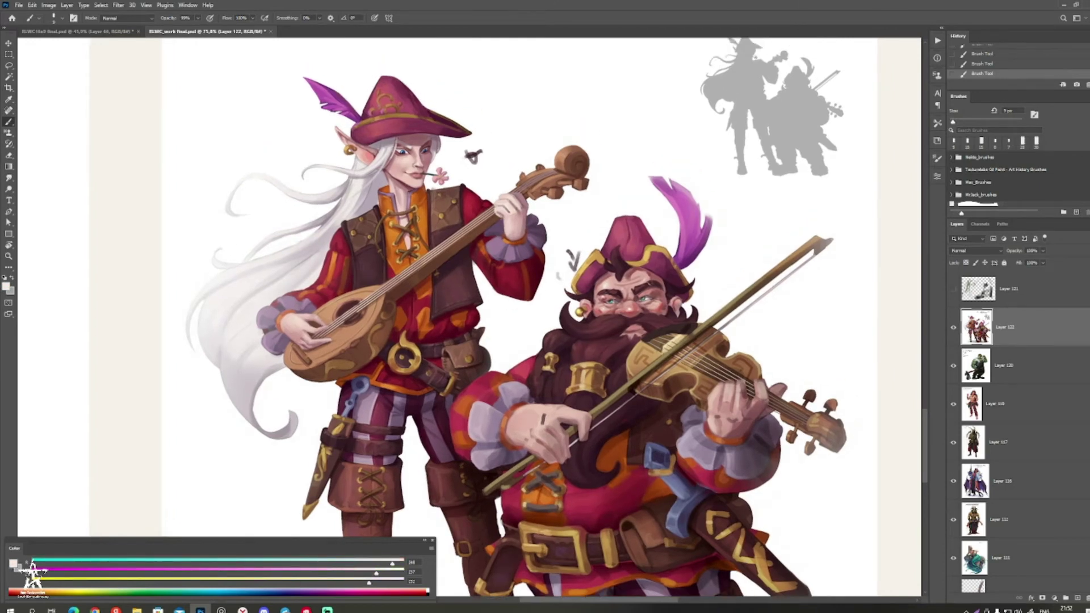
Step: Review both figures, then shade the elf's ear with a sampled muted pink and a 30 px brush
{"action": "left_click_drag", "start_coordinate": [522, 307], "coordinate": [548, 227]}
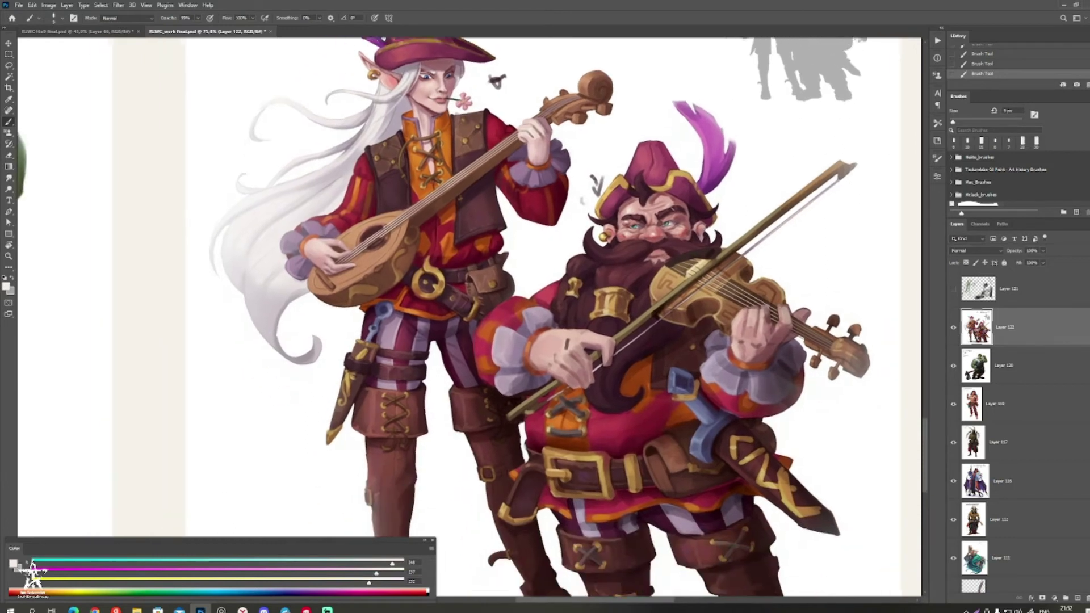
{"action": "left_click_drag", "start_coordinate": [528, 318], "coordinate": [491, 236]}
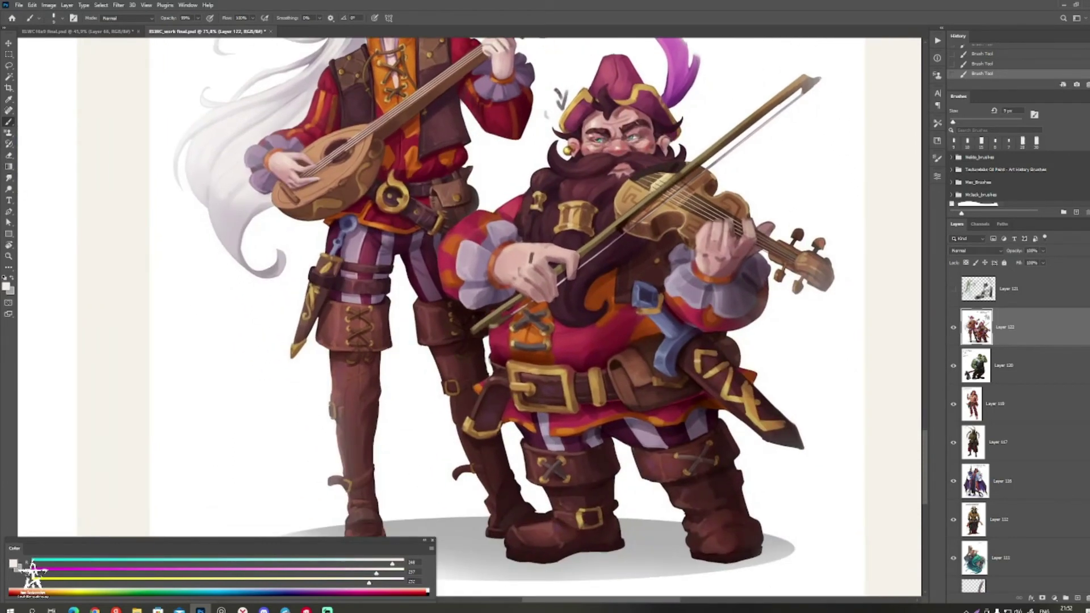
{"action": "scroll", "coordinate": [559, 151], "scroll_direction": "up", "scroll_amount": 5}
{"action": "scroll", "coordinate": [470, 320], "scroll_direction": "right", "scroll_amount": 3}
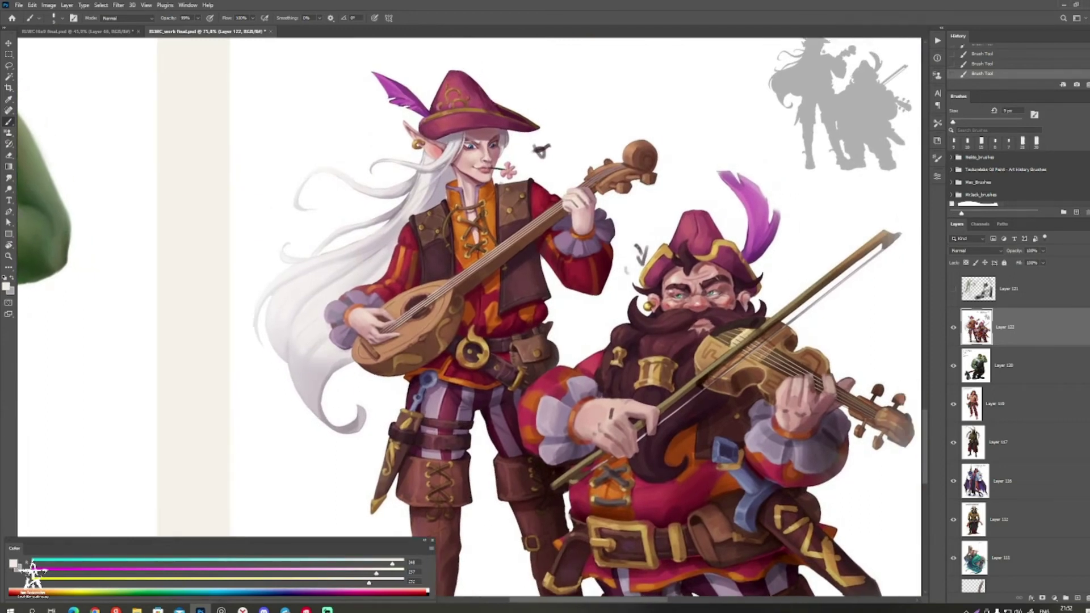
{"action": "left_click", "coordinate": [420, 165], "text": "alt"}
{"action": "left_click", "coordinate": [425, 181], "text": "alt"}
{"action": "key", "text": "bracketright"}
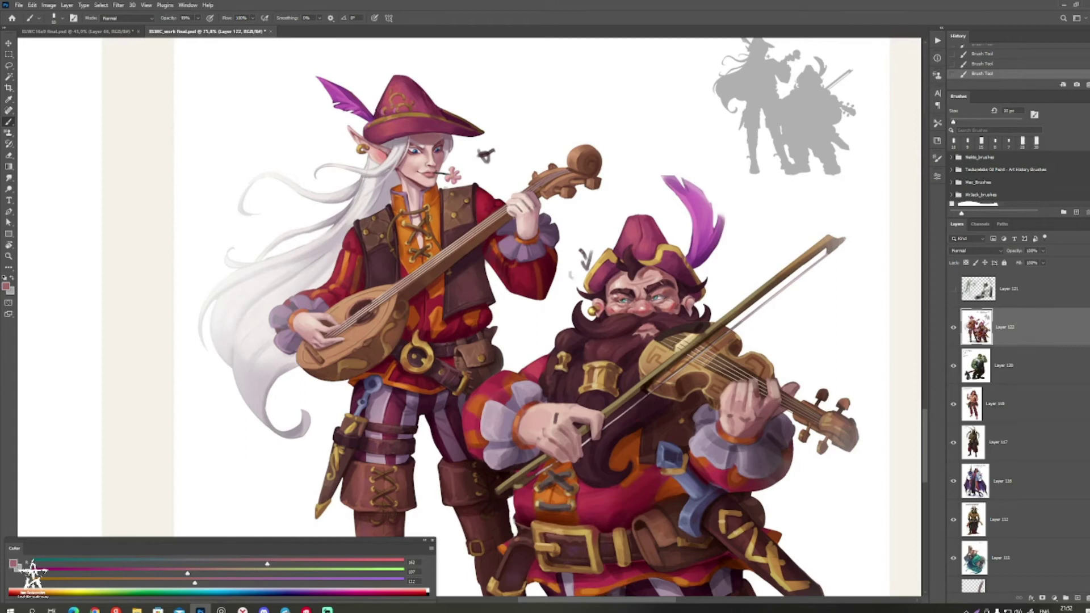
Step: Darken the dwarf's temples and outer brow with dark and reddish tones sampled from the face
{"action": "left_click", "coordinate": [604, 294], "text": "alt"}
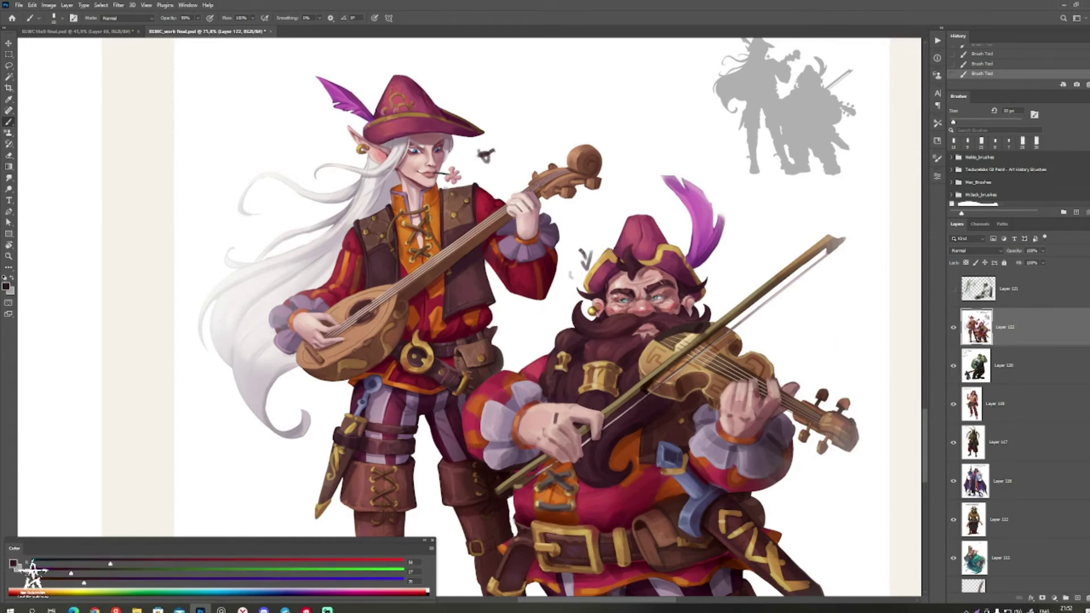
{"action": "left_click", "coordinate": [616, 293], "text": "alt"}
{"action": "left_click_drag", "start_coordinate": [674, 281], "coordinate": [678, 288]}
{"action": "left_click", "coordinate": [667, 279], "text": "alt"}
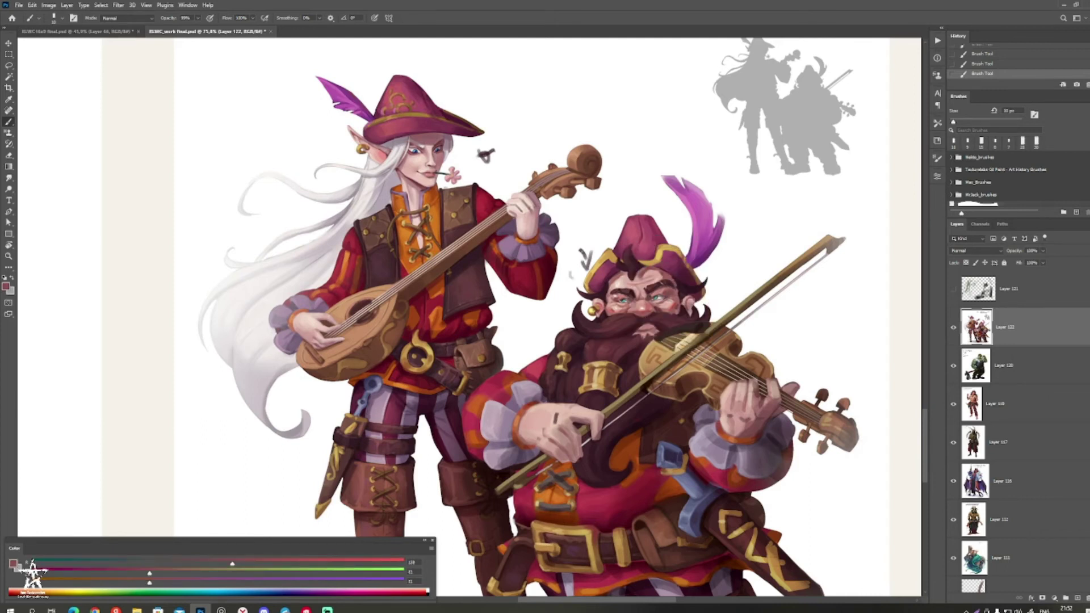
{"action": "mouse_move", "coordinate": [738, 375]}
{"action": "left_mouse_down"}
{"action": "mouse_move", "coordinate": [684, 374]}
{"action": "mouse_move", "coordinate": [752, 374]}
{"action": "left_mouse_up"}
{"action": "left_click_drag", "start_coordinate": [681, 352], "coordinate": [606, 312]}
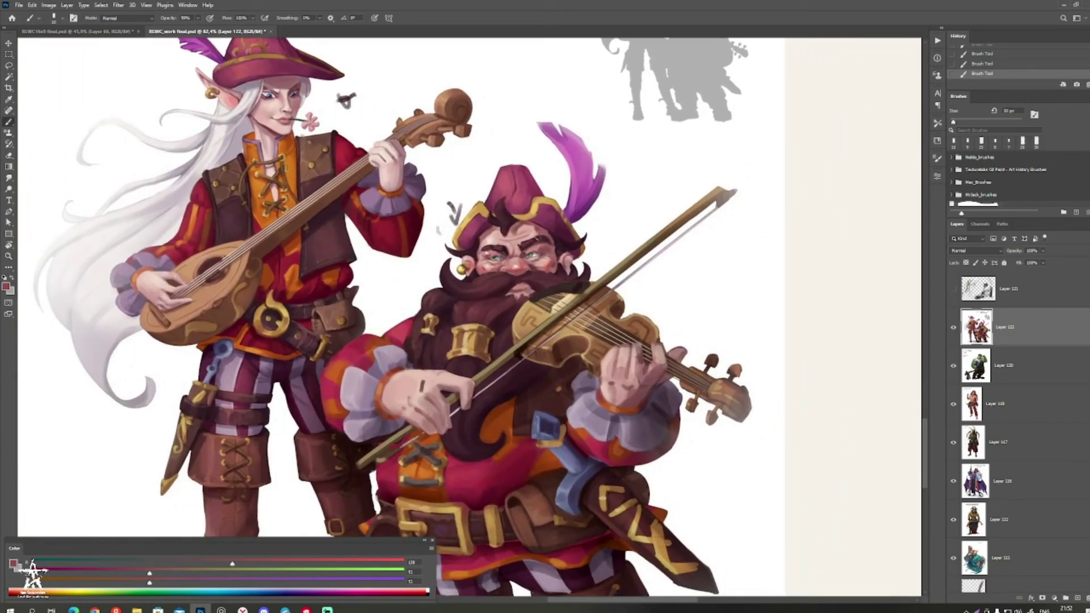
Step: Add small highlights to the dwarf's nose and eye with sampled light tones and a smaller brush, undoing the last stroke
{"action": "scroll", "coordinate": [487, 247], "scroll_direction": "up", "scroll_amount": 4}
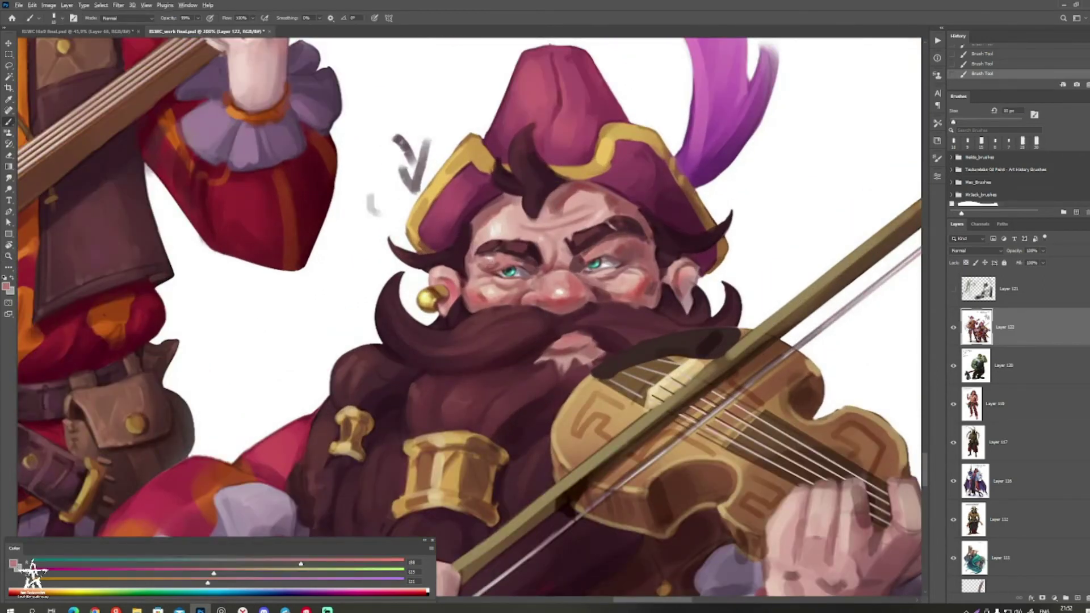
{"action": "left_click", "coordinate": [561, 292], "text": "alt"}
{"action": "left_click", "coordinate": [553, 291]}
{"action": "key", "text": "["}
{"action": "left_click", "coordinate": [533, 295]}
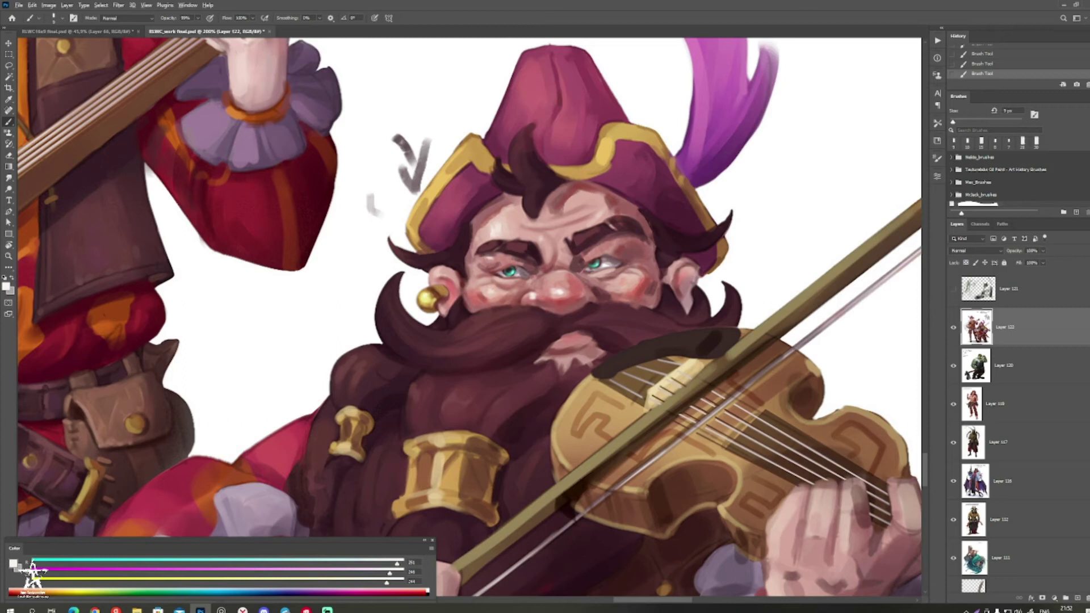
{"action": "left_click", "coordinate": [580, 266], "text": "alt"}
{"action": "key", "text": "["}
{"action": "key", "text": "bracketleft"}
{"action": "key", "text": "ctrl+z"}
Step: Sharpen the moustache edge beneath the dwarf's nose with a sampled dark brown
{"action": "left_click", "coordinate": [541, 311], "text": "alt"}
{"action": "left_click_drag", "start_coordinate": [533, 306], "coordinate": [541, 311]}
{"action": "left_click", "coordinate": [545, 312]}
{"action": "key", "text": "bracketright"}
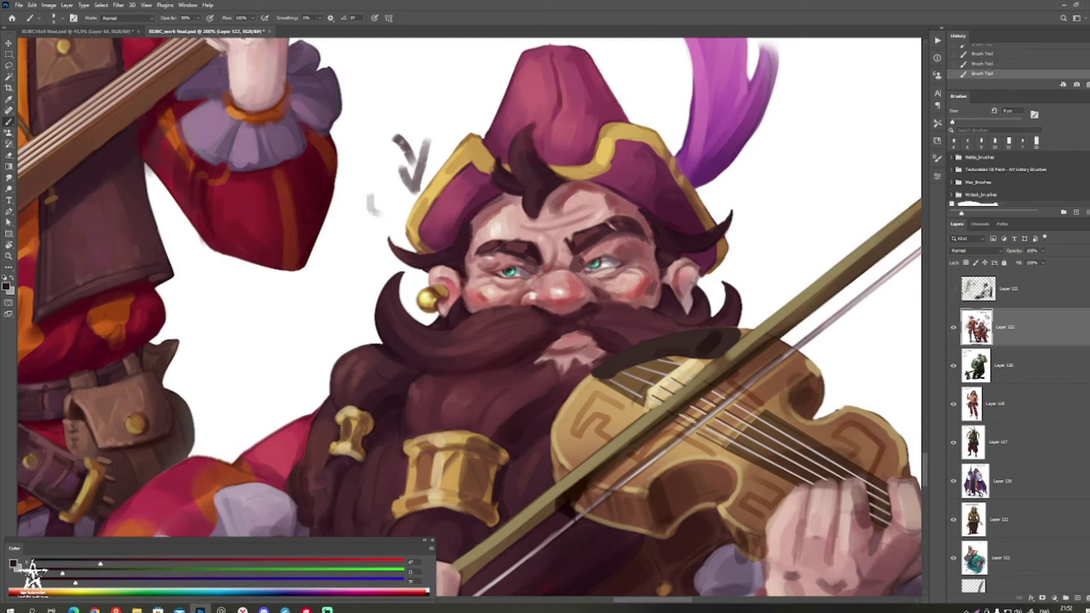
{"action": "key", "text": "ctrl+0"}
{"action": "left_click_drag", "start_coordinate": [624, 284], "coordinate": [580, 302]}
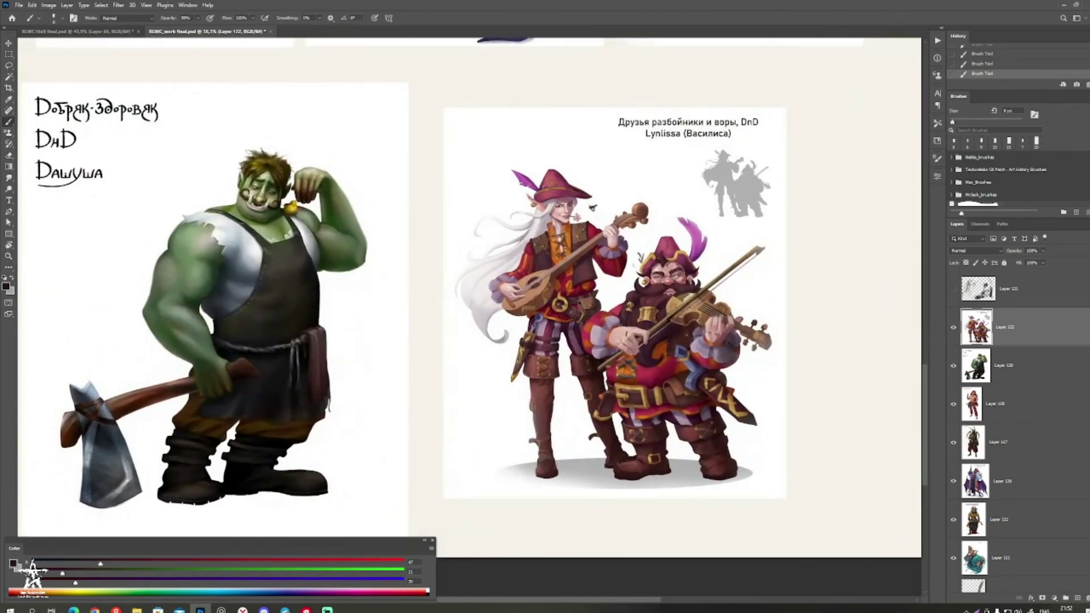
Step: Tint the dwarf's bow hand with sampled skin and coral red tones, using a much larger brush
{"action": "left_click_drag", "start_coordinate": [596, 372], "coordinate": [632, 403]}
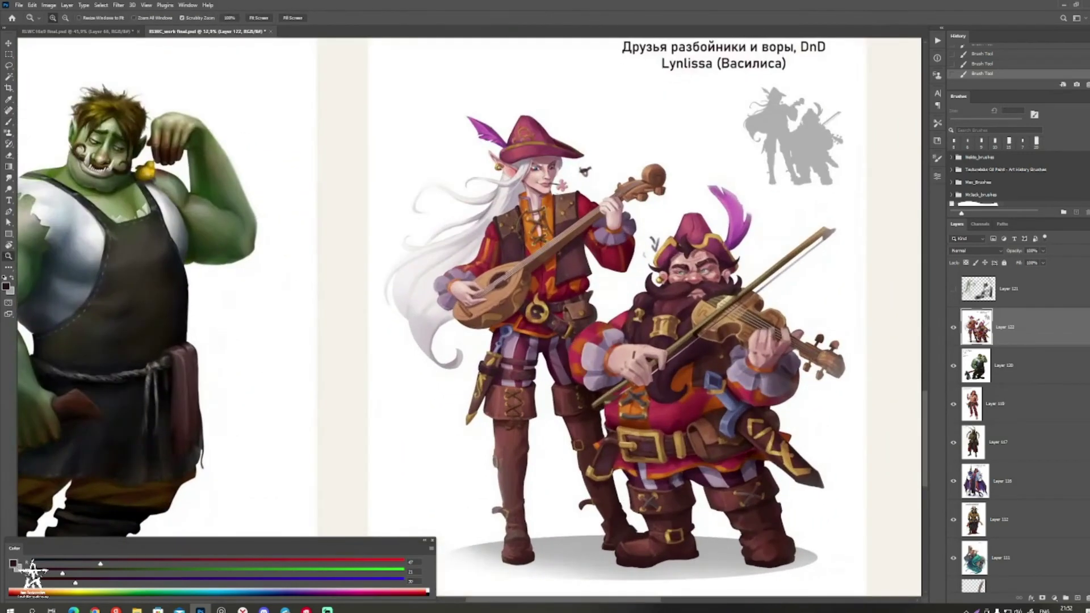
{"action": "left_click_drag", "start_coordinate": [629, 333], "coordinate": [659, 333]}
{"action": "left_click", "coordinate": [625, 367], "text": "alt"}
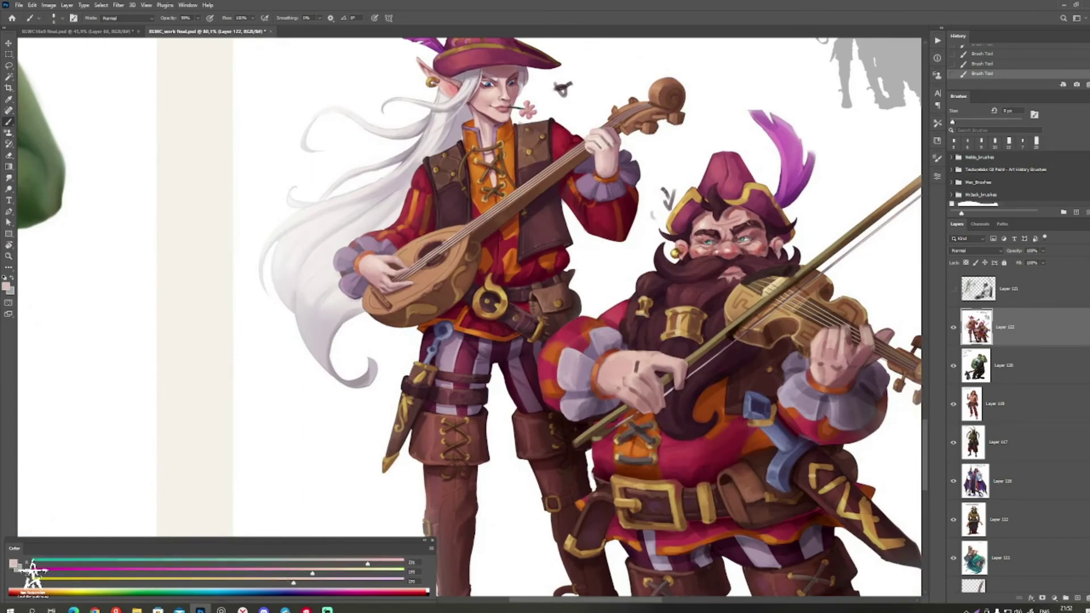
{"action": "left_click", "coordinate": [758, 249], "text": "alt"}
{"action": "key", "text": "bracketright"}
{"action": "key", "text": "bracketright"}
{"action": "key", "text": "bracketright"}
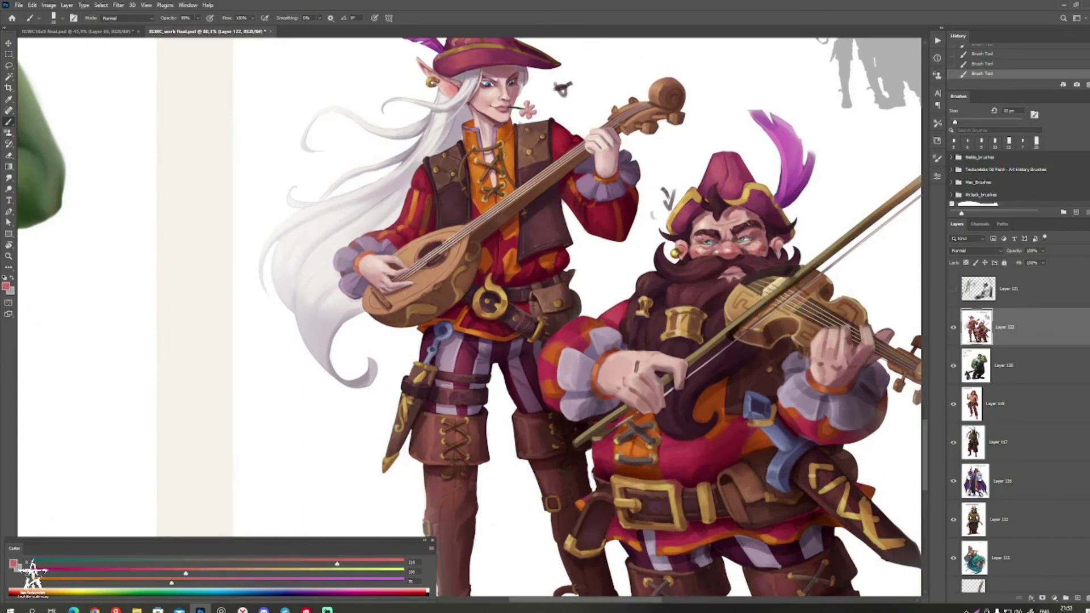
{"action": "key", "text": "bracketright"}
{"action": "key", "text": "bracketright"}
{"action": "left_click_drag", "start_coordinate": [628, 375], "coordinate": [621, 387]}
{"action": "mouse_move", "coordinate": [816, 360]}
{"action": "left_mouse_down"}
{"action": "mouse_move", "coordinate": [839, 363]}
{"action": "mouse_move", "coordinate": [696, 366]}
{"action": "mouse_move", "coordinate": [872, 360]}
{"action": "left_mouse_up"}
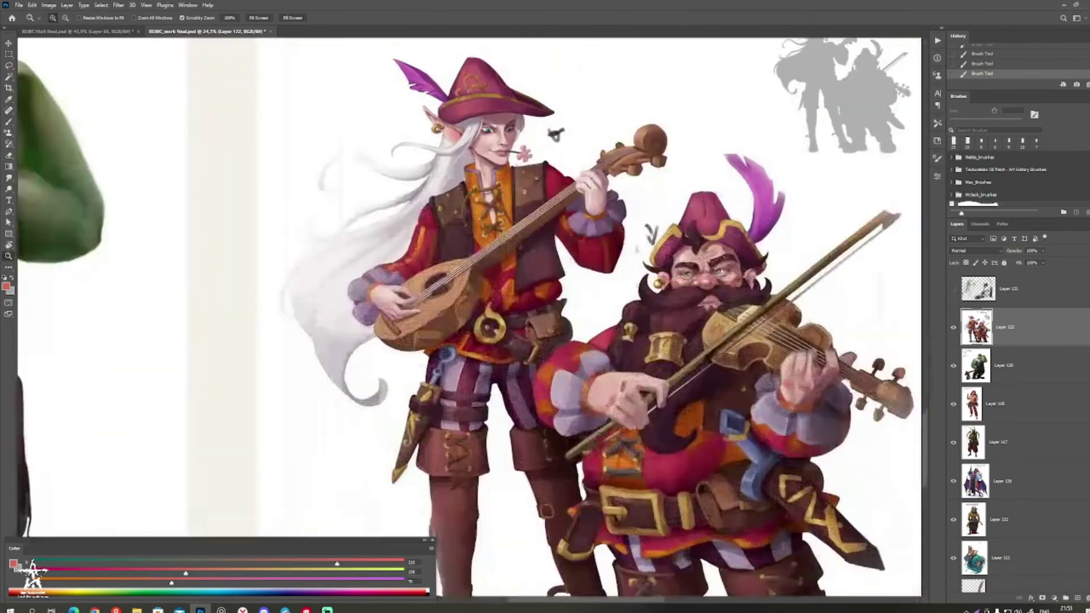
Step: Touch up the dwarf's eye and nose area with sampled light tones and a smaller brush
{"action": "scroll", "coordinate": [636, 204], "scroll_direction": "up", "scroll_amount": 4}
{"action": "key", "text": "b"}
{"action": "left_click", "coordinate": [704, 287], "text": "alt"}
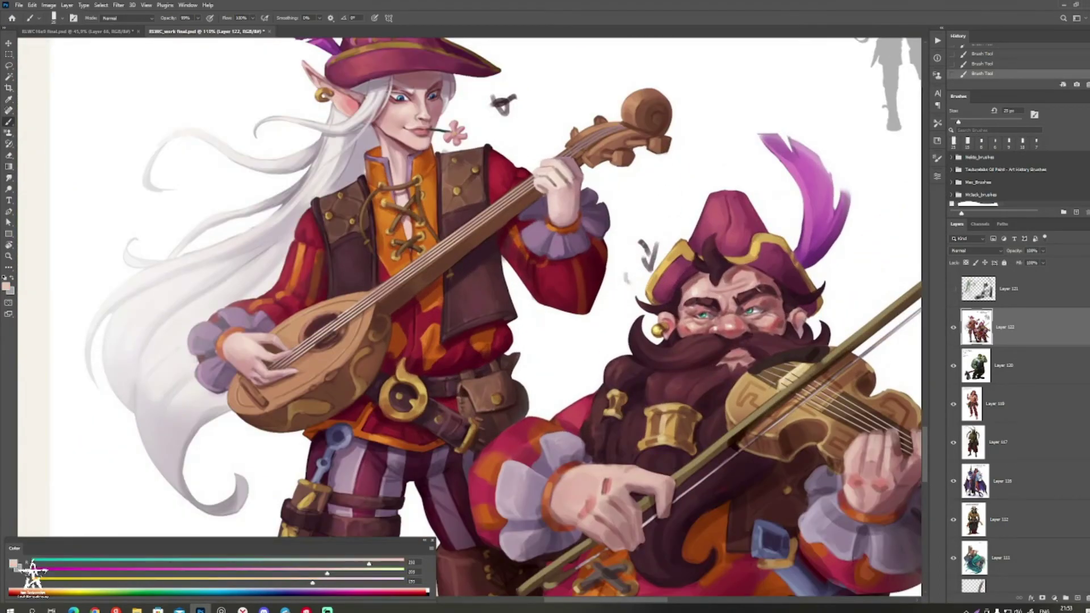
{"action": "left_click", "coordinate": [729, 326], "text": "alt"}
{"action": "key", "text": "bracketleft"}
{"action": "key", "text": "bracketleft"}
{"action": "left_click_drag", "start_coordinate": [735, 285], "coordinate": [747, 292]}
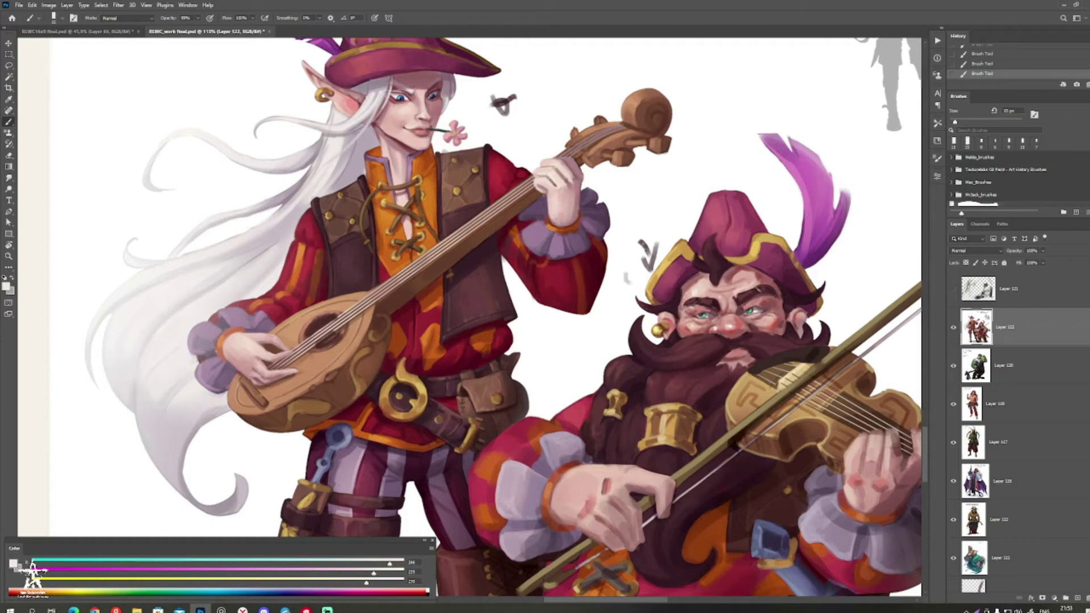
{"action": "left_click_drag", "start_coordinate": [737, 363], "coordinate": [665, 364]}
{"action": "left_click_drag", "start_coordinate": [767, 392], "coordinate": [812, 392]}
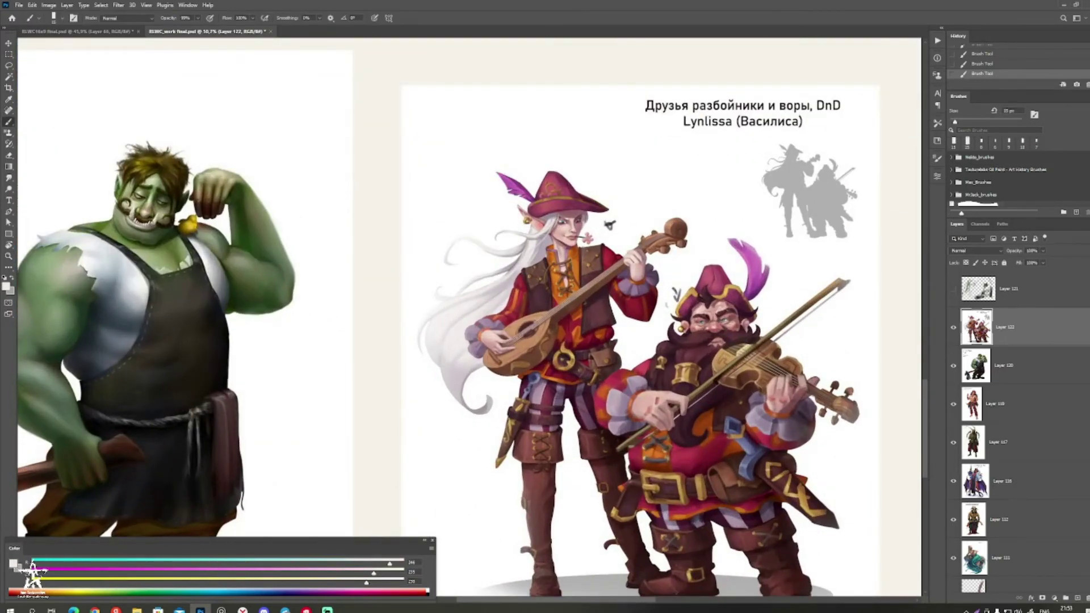
Step: Paste a fresh copy of the musicians artwork, hide the earlier layer, and fit the copy into the same spot on the board
{"action": "key", "text": "ctrl+v"}
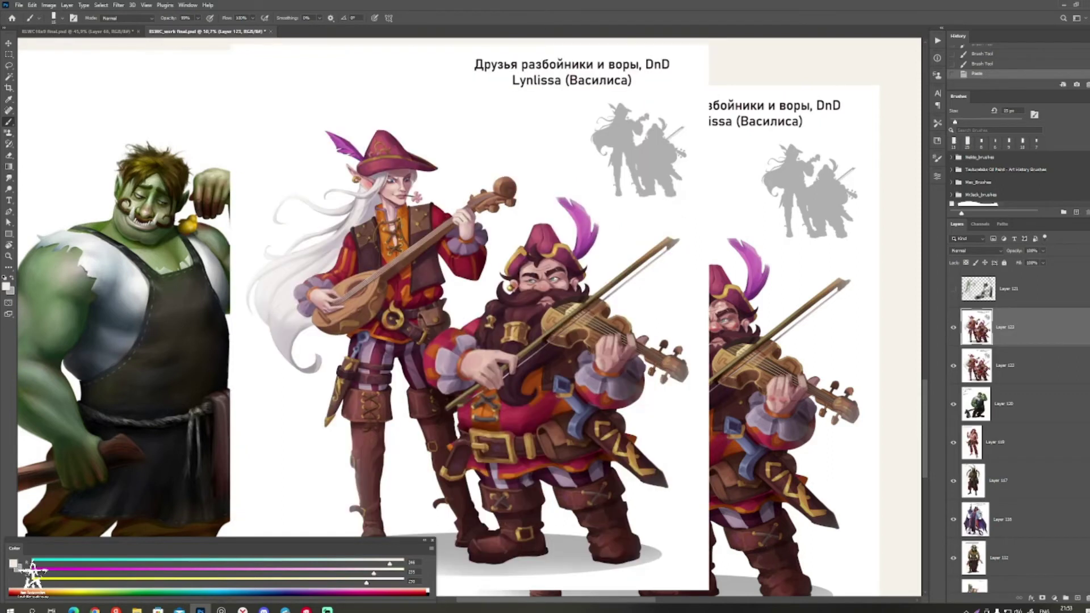
{"action": "left_click", "coordinate": [953, 365]}
{"action": "left_click_drag", "start_coordinate": [517, 272], "coordinate": [505, 241]}
{"action": "left_click_drag", "start_coordinate": [526, 196], "coordinate": [585, 220]}
{"action": "key", "text": "v"}
{"action": "left_click_drag", "start_coordinate": [623, 287], "coordinate": [708, 305]}
{"action": "key", "text": "ctrl+t"}
{"action": "left_click_drag", "start_coordinate": [762, 225], "coordinate": [814, 180]}
{"action": "key", "text": "Return"}
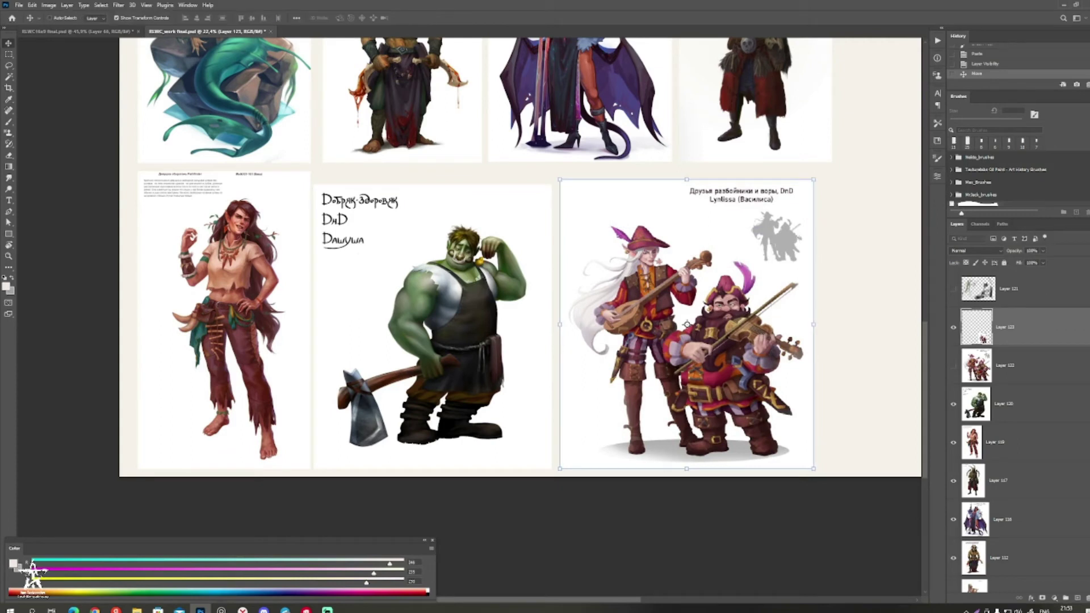
{"action": "left_click_drag", "start_coordinate": [738, 255], "coordinate": [569, 268]}
{"action": "key", "text": "b"}
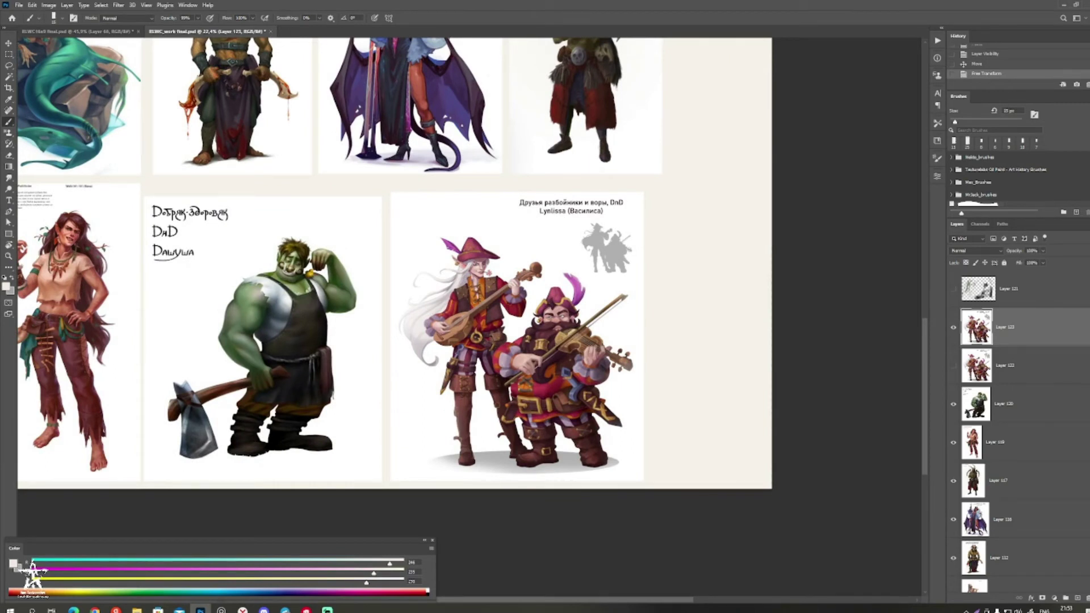
{"action": "left_click_drag", "start_coordinate": [682, 318], "coordinate": [571, 332]}
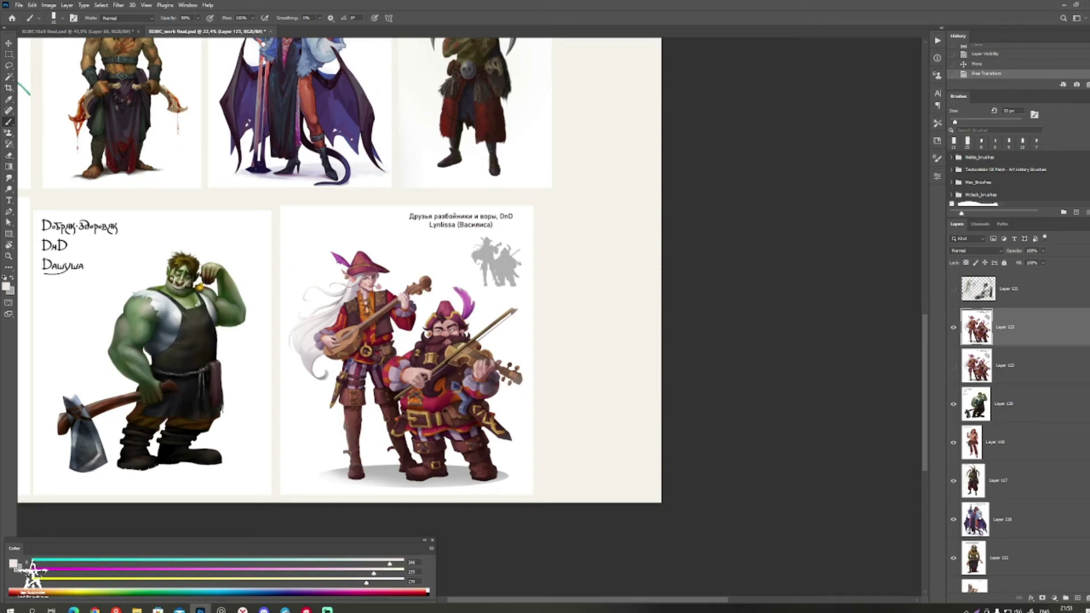
Step: Bring in the werewolf girl artwork from the other application and paste it onto the board
{"action": "left_click", "coordinate": [264, 610]}
{"action": "key", "text": "alt+Tab"}
{"action": "key", "text": "ctrl+v"}
{"action": "key", "text": "v"}
{"action": "left_click_drag", "start_coordinate": [397, 318], "coordinate": [612, 353]}
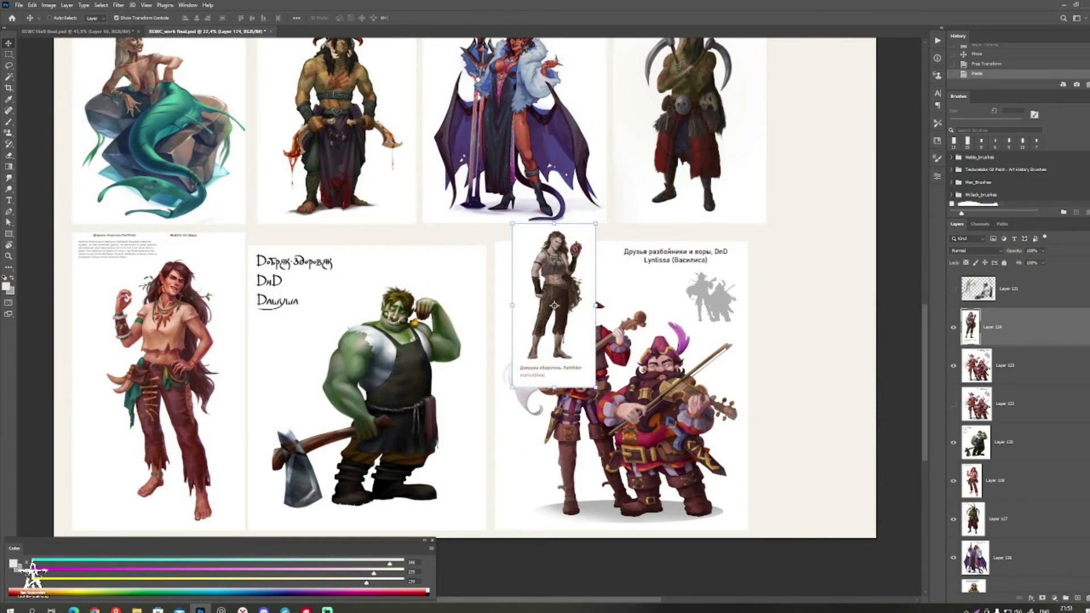
Step: Move the werewolf girl artwork beside the musicians and enlarge it to match the row height
{"action": "key", "text": "alt+Tab"}
{"action": "key", "text": "z"}
{"action": "mouse_move", "coordinate": [554, 305]}
{"action": "left_mouse_down"}
{"action": "mouse_move", "coordinate": [432, 345]}
{"action": "mouse_move", "coordinate": [544, 348]}
{"action": "left_mouse_up"}
{"action": "mouse_move", "coordinate": [666, 443]}
{"action": "left_mouse_down"}
{"action": "mouse_move", "coordinate": [601, 444]}
{"action": "mouse_move", "coordinate": [642, 443]}
{"action": "mouse_move", "coordinate": [612, 459]}
{"action": "left_mouse_up"}
{"action": "key", "text": "b"}
{"action": "key", "text": "v"}
{"action": "left_click_drag", "start_coordinate": [606, 372], "coordinate": [803, 487]}
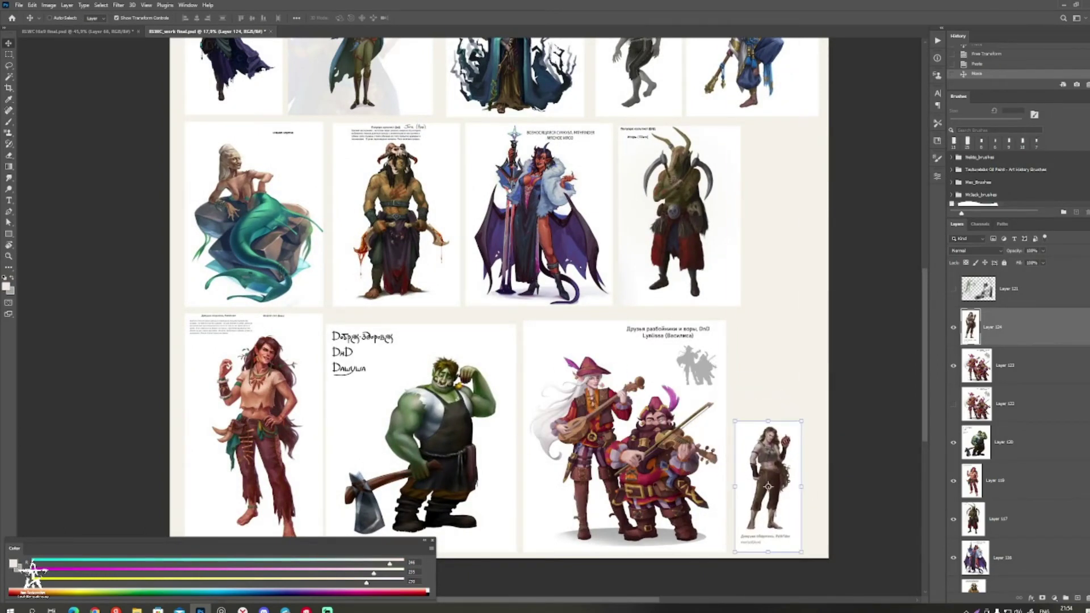
{"action": "left_click_drag", "start_coordinate": [801, 421], "coordinate": [853, 318]}
{"action": "key", "text": "Return"}
{"action": "left_click_drag", "start_coordinate": [806, 364], "coordinate": [851, 392]}
Step: Extend the canvas sideways with the Crop tool to make room for the werewolf girl artwork
{"action": "key", "text": "b"}
{"action": "key", "text": "c"}
{"action": "left_click_drag", "start_coordinate": [874, 223], "coordinate": [878, 223]}
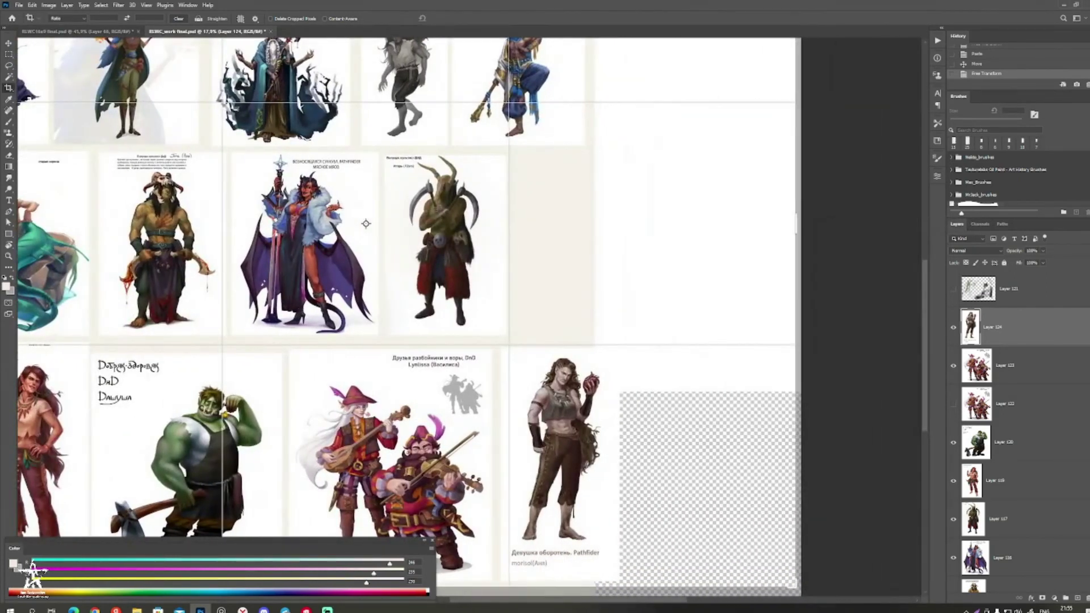
{"action": "key", "text": "Return"}
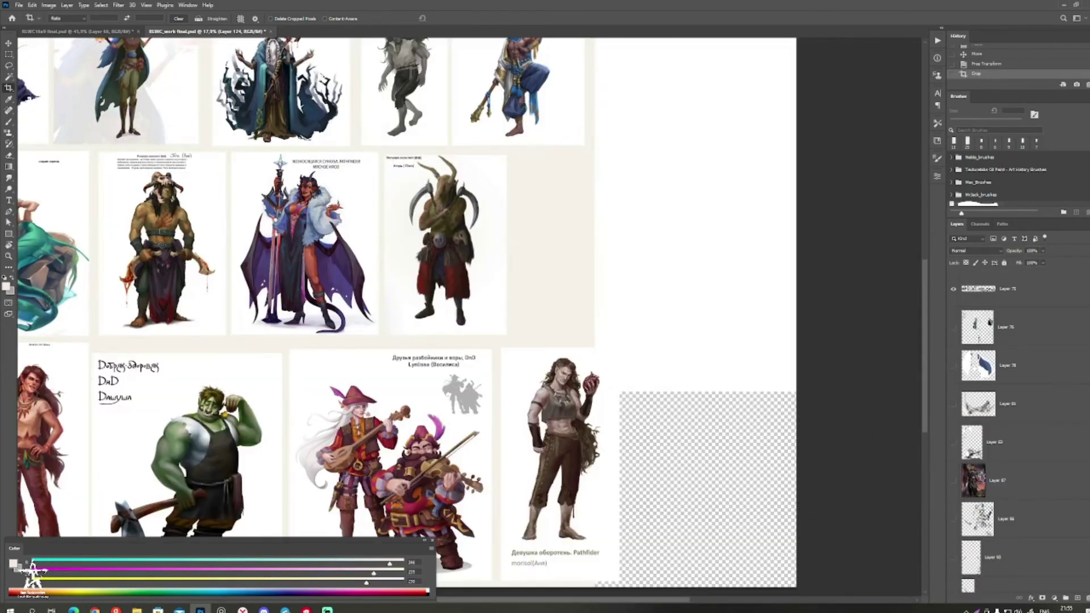
Step: Stretch the beige background layer across the newly added canvas area
{"action": "key", "text": "b"}
{"action": "key", "text": "v"}
{"action": "left_click", "coordinate": [552, 244], "text": "ctrl"}
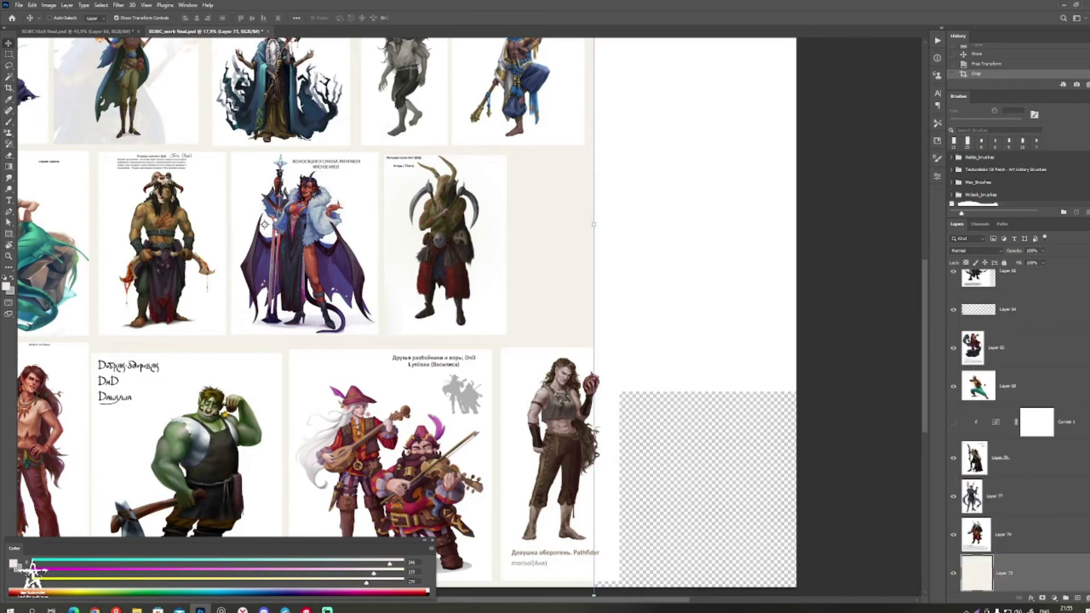
{"action": "left_click_drag", "start_coordinate": [594, 224], "coordinate": [804, 225]}
{"action": "key", "text": "Escape"}
{"action": "key", "text": "Return"}
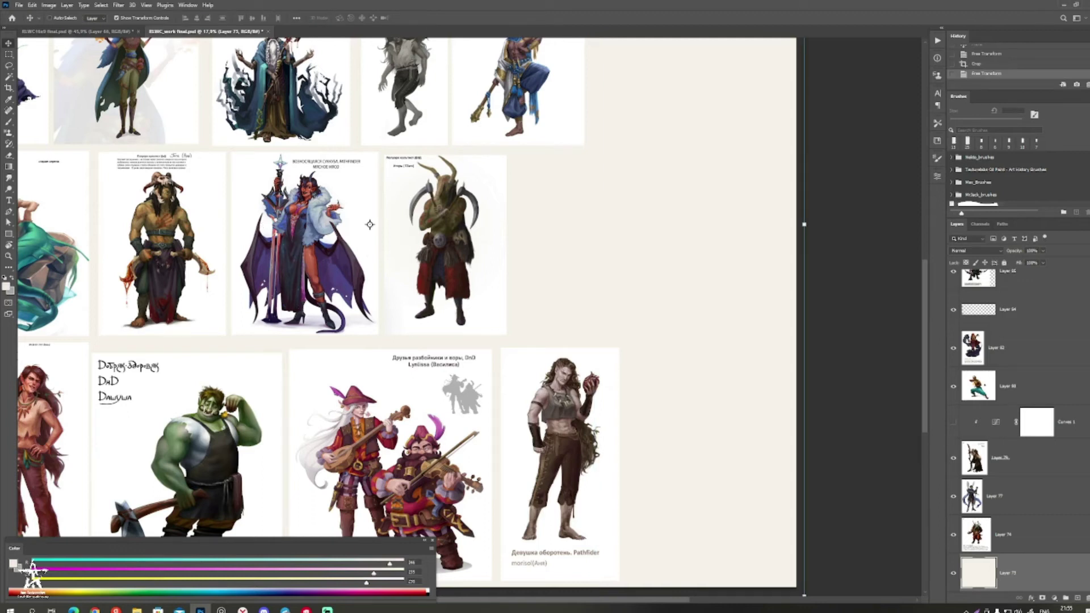
{"action": "left_click_drag", "start_coordinate": [370, 225], "coordinate": [461, 247]}
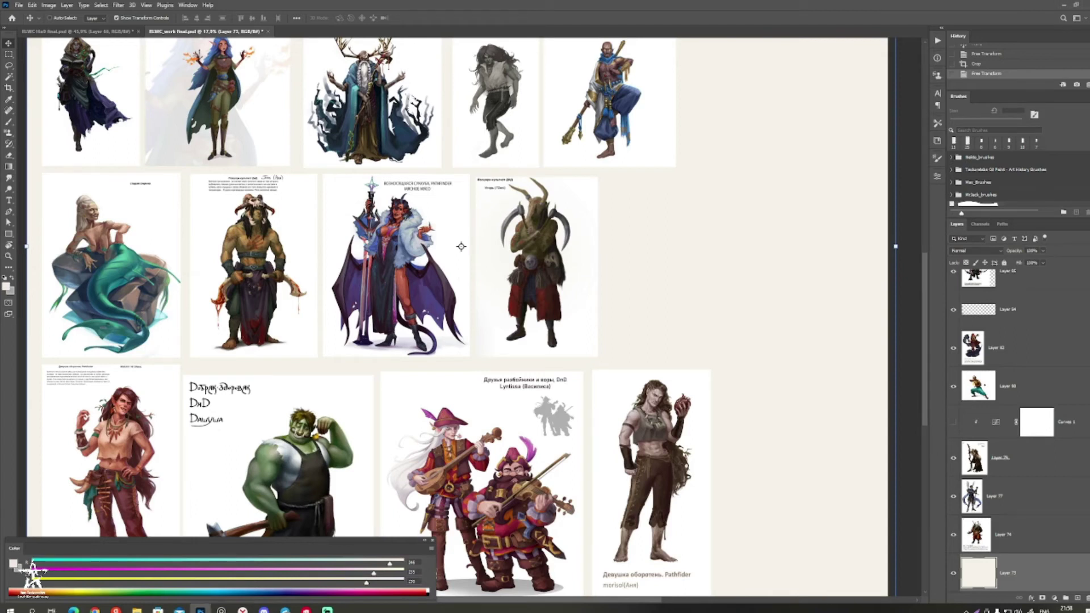
{"action": "mouse_move", "coordinate": [649, 504]}
{"action": "left_mouse_down"}
{"action": "mouse_move", "coordinate": [713, 339]}
{"action": "mouse_move", "coordinate": [824, 339]}
{"action": "mouse_move", "coordinate": [798, 339]}
{"action": "left_mouse_up"}
{"action": "key", "text": "b"}
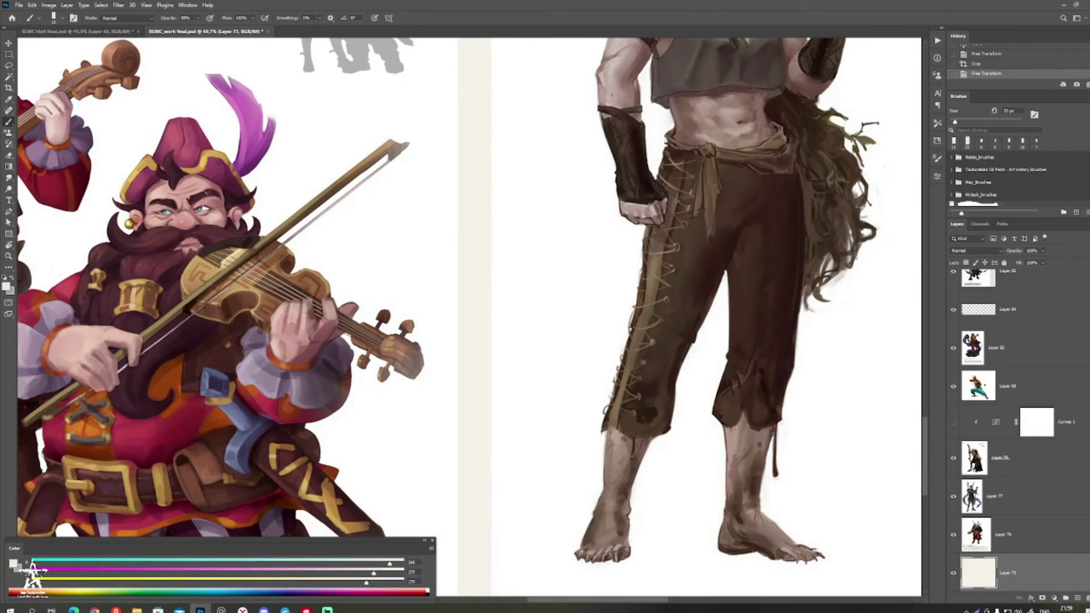
{"action": "left_click_drag", "start_coordinate": [643, 362], "coordinate": [569, 436]}
{"action": "left_click_drag", "start_coordinate": [569, 437], "coordinate": [619, 384]}
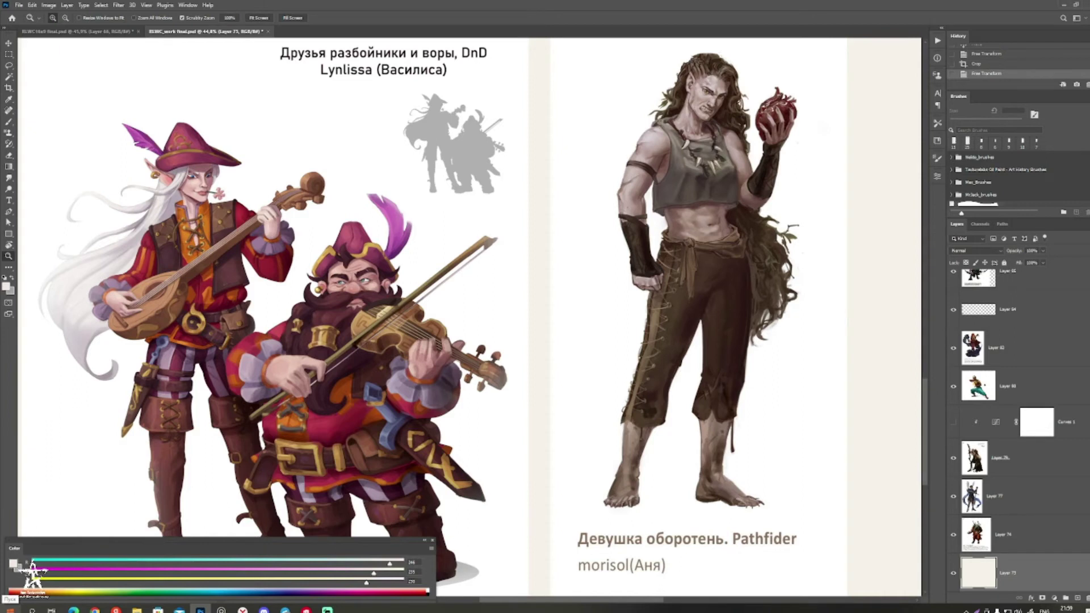
Step: Open the Calculator, divide 200 by 16, and minimize it
{"action": "left_click", "coordinate": [10, 610]}
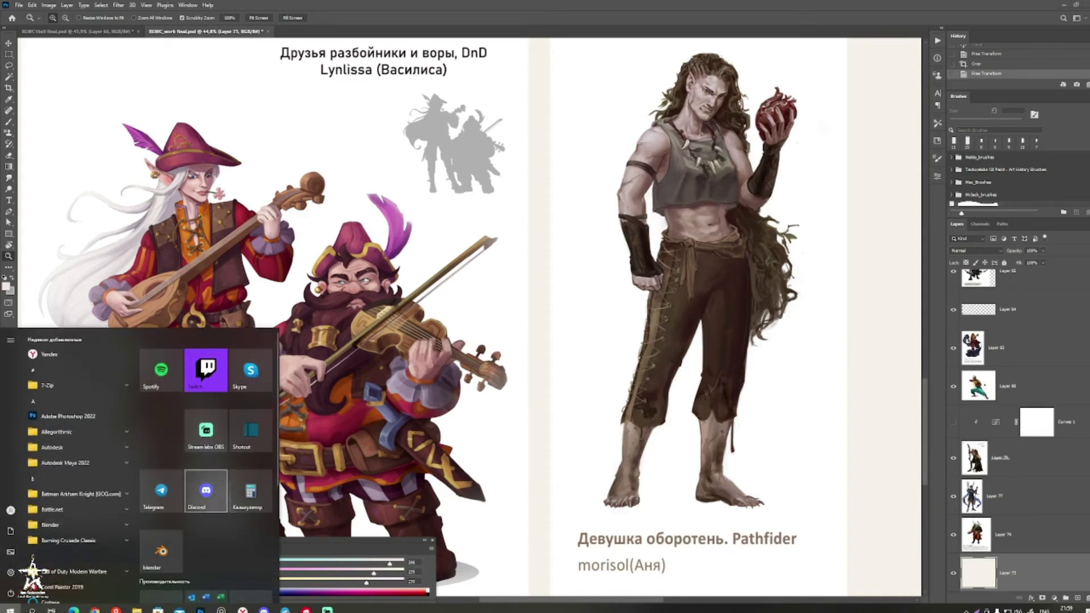
{"action": "left_click", "coordinate": [251, 517]}
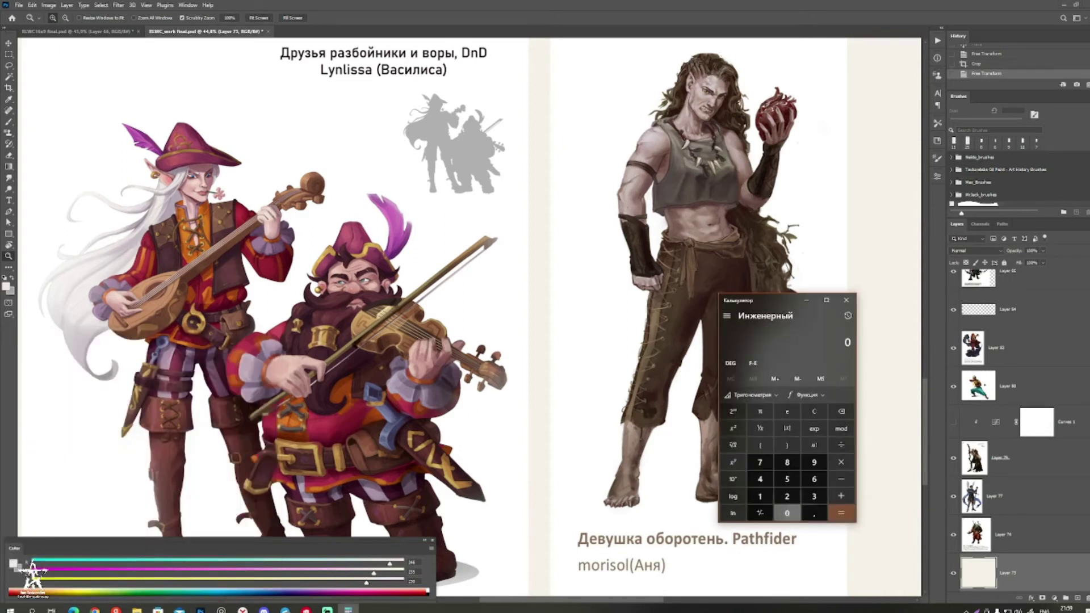
{"action": "left_click", "coordinate": [759, 495]}
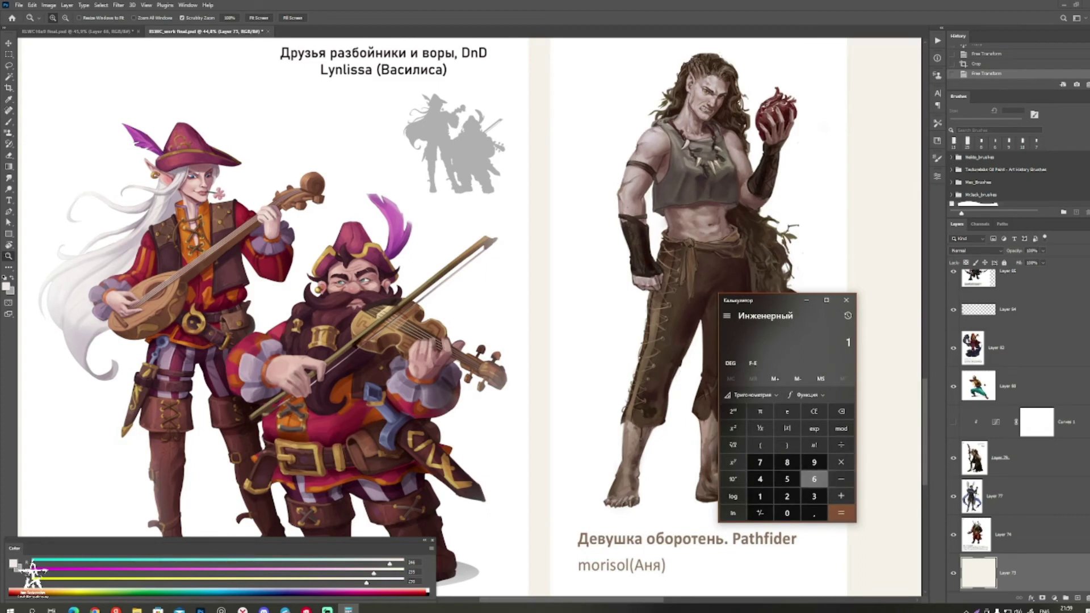
{"action": "left_click", "coordinate": [787, 496]}
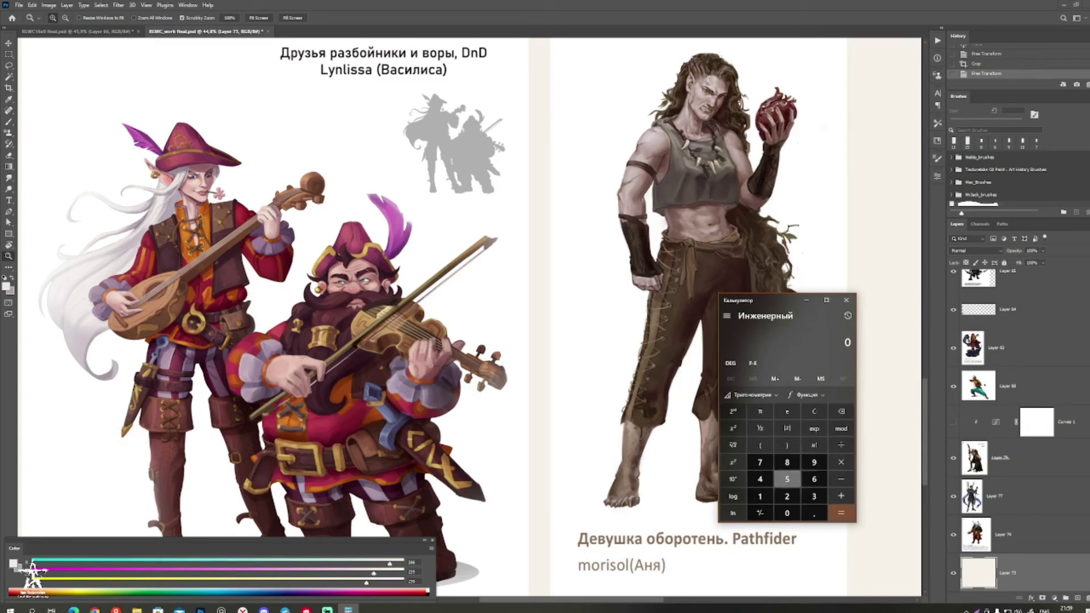
{"action": "left_click", "coordinate": [787, 512]}
{"action": "left_click", "coordinate": [787, 513]}
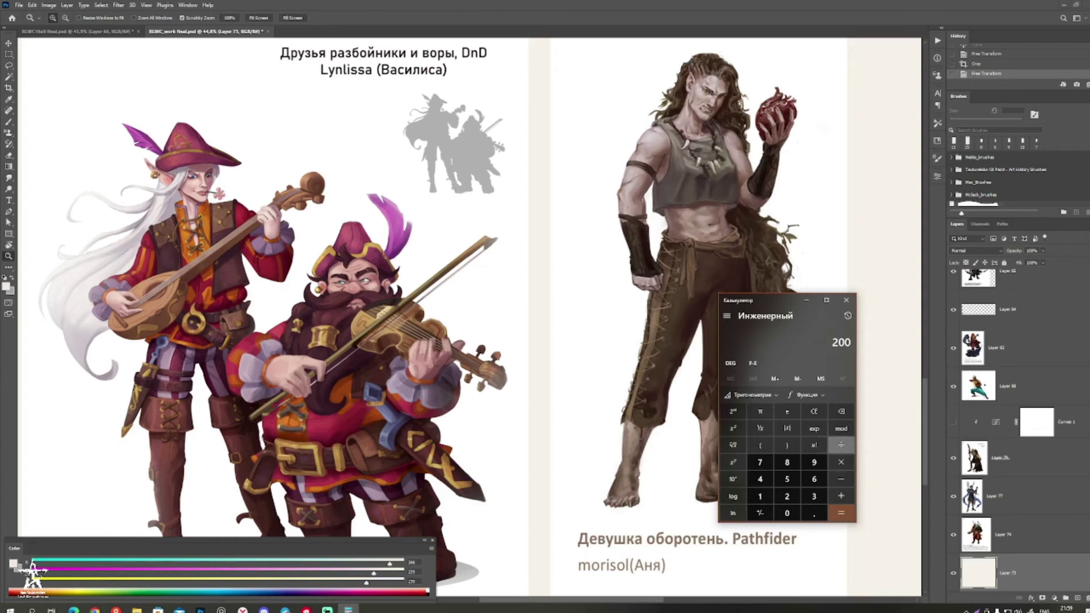
{"action": "left_click", "coordinate": [841, 462]}
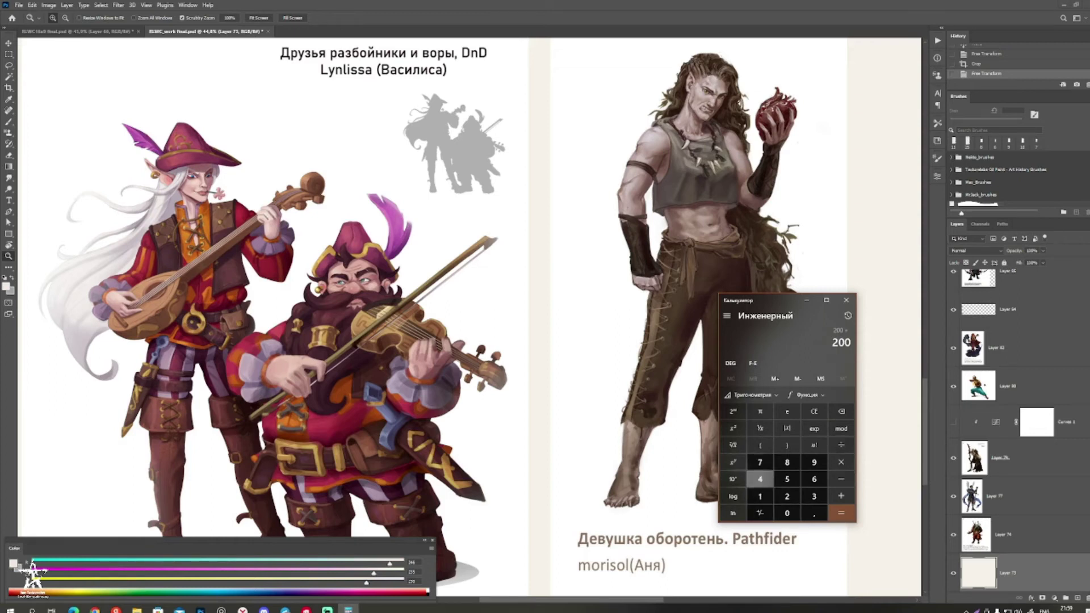
{"action": "left_click", "coordinate": [760, 495]}
{"action": "left_click", "coordinate": [813, 478]}
{"action": "left_click", "coordinate": [840, 513]}
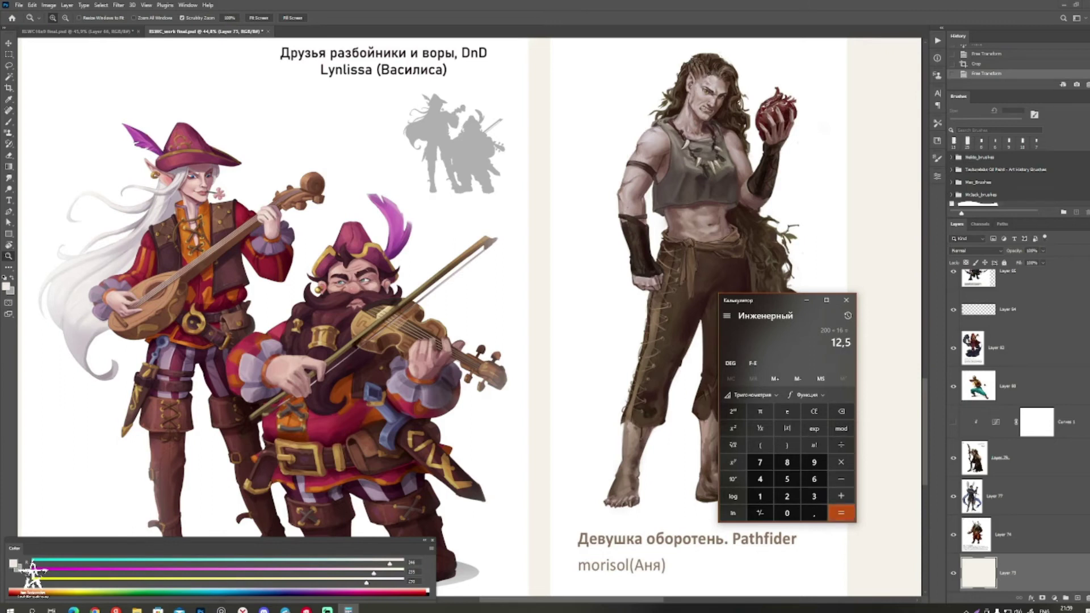
{"action": "left_click", "coordinate": [806, 301]}
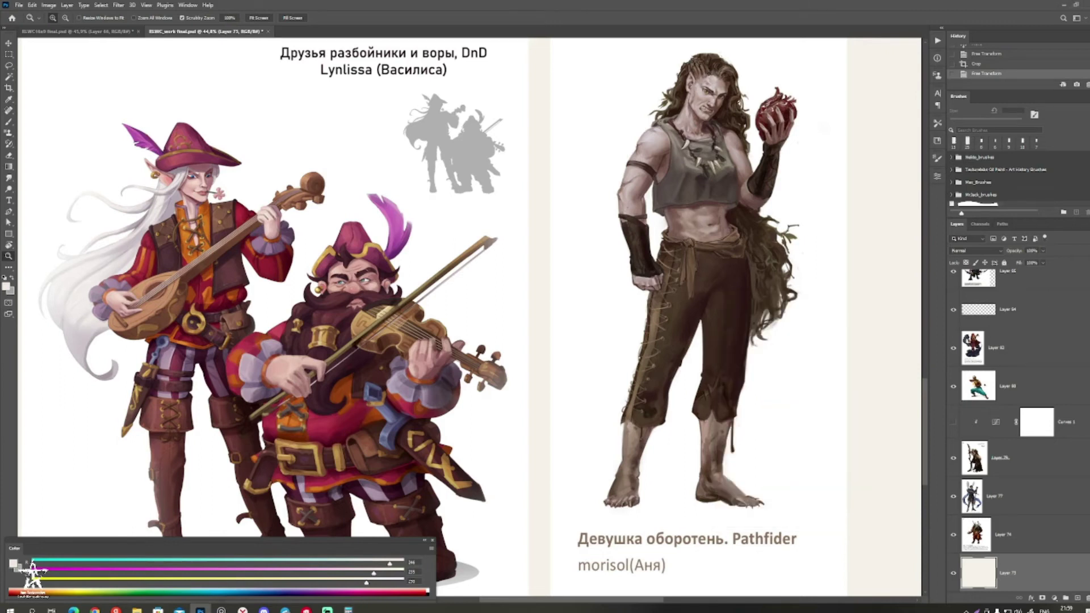
Step: Examine the werewolf girl's face, hand with the heart, clothing and full figure, comparing her with the neighbouring artworks
{"action": "scroll", "coordinate": [470, 317], "scroll_direction": "up", "scroll_amount": 2}
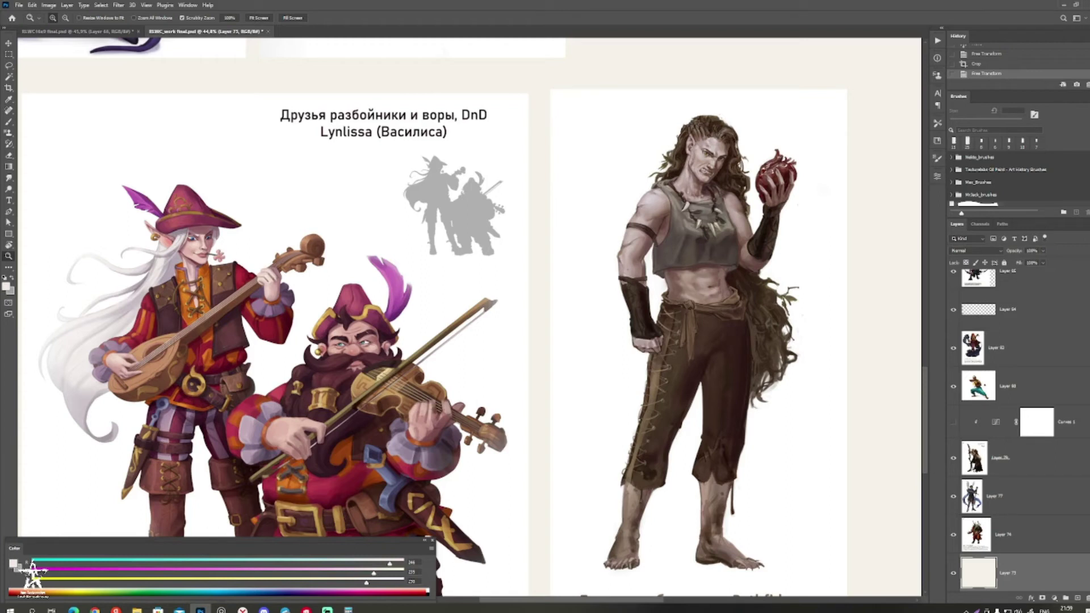
{"action": "key", "text": "b"}
{"action": "left_click_drag", "start_coordinate": [471, 318], "coordinate": [459, 361]}
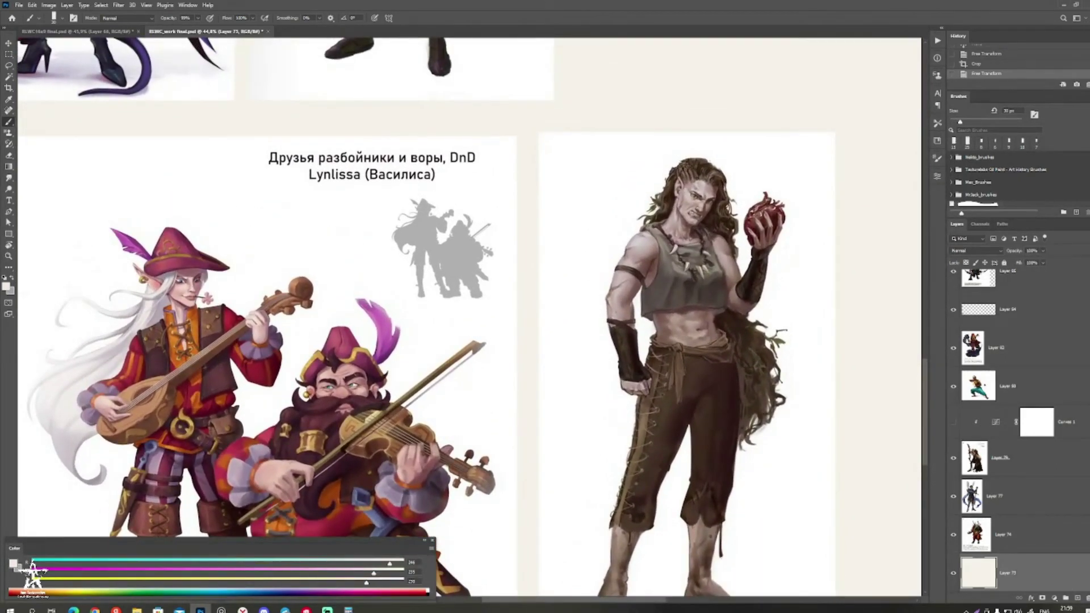
{"action": "key", "text": "z"}
{"action": "left_click_drag", "start_coordinate": [741, 406], "coordinate": [777, 456]}
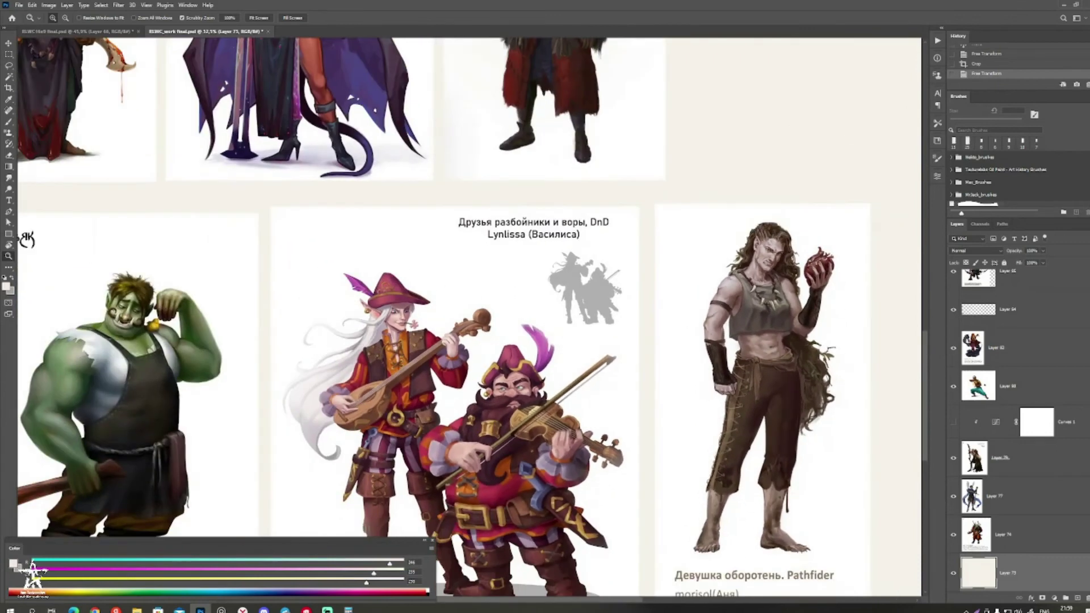
{"action": "left_click_drag", "start_coordinate": [753, 284], "coordinate": [652, 305]}
{"action": "scroll", "coordinate": [640, 280], "scroll_direction": "down", "scroll_amount": 3}
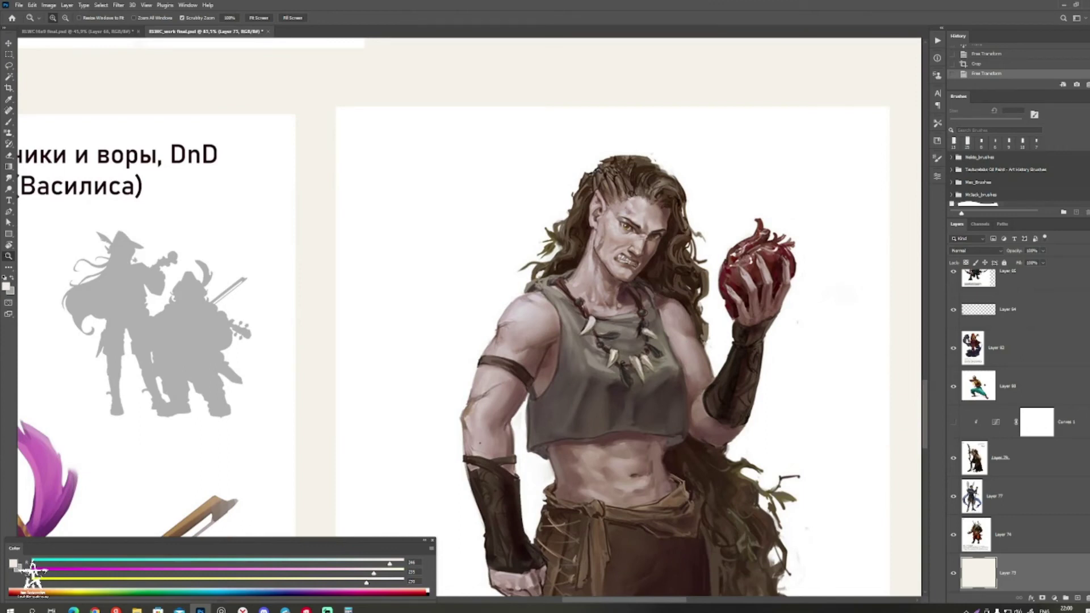
{"action": "key", "text": "b"}
{"action": "left_click_drag", "start_coordinate": [631, 352], "coordinate": [683, 237]}
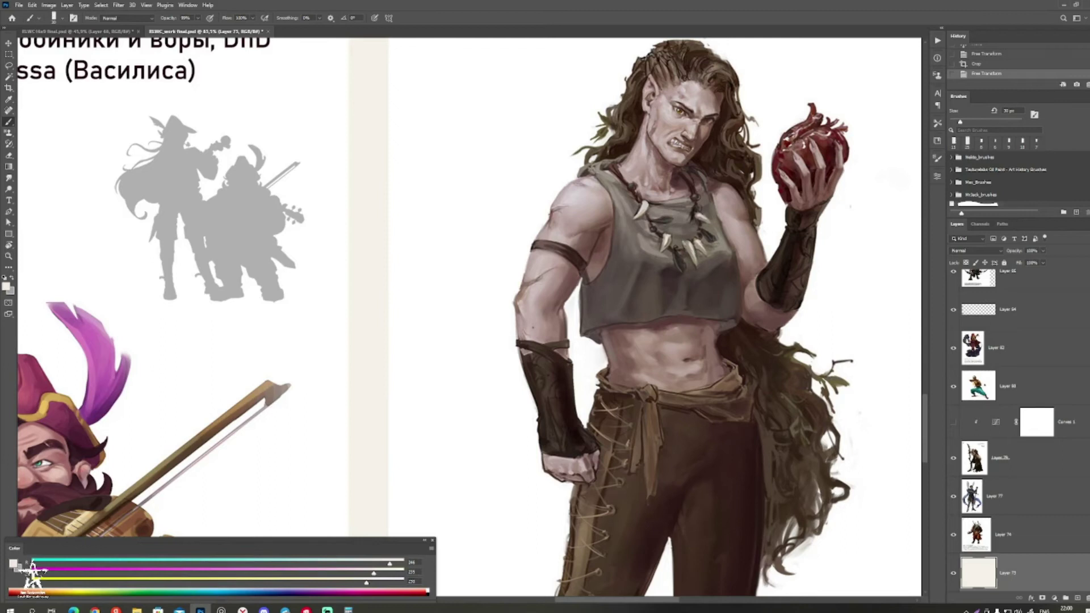
{"action": "left_click_drag", "start_coordinate": [652, 256], "coordinate": [634, 410]}
{"action": "left_click_drag", "start_coordinate": [799, 430], "coordinate": [771, 381]}
{"action": "key", "text": "z"}
{"action": "left_click_drag", "start_coordinate": [770, 381], "coordinate": [709, 383]}
{"action": "left_click_drag", "start_coordinate": [715, 454], "coordinate": [772, 398]}
{"action": "left_click_drag", "start_coordinate": [772, 398], "coordinate": [780, 379]}
{"action": "left_click_drag", "start_coordinate": [832, 253], "coordinate": [784, 255]}
{"action": "left_click_drag", "start_coordinate": [784, 295], "coordinate": [774, 254]}
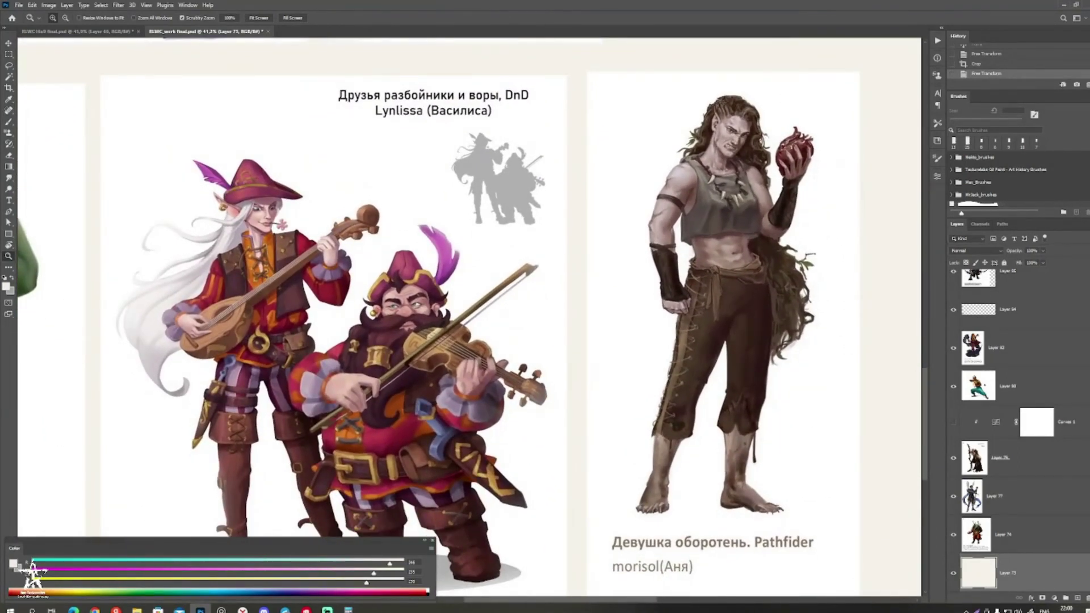
{"action": "left_click_drag", "start_coordinate": [766, 148], "coordinate": [801, 329]}
{"action": "scroll", "coordinate": [743, 193], "scroll_direction": "down", "scroll_amount": 5}
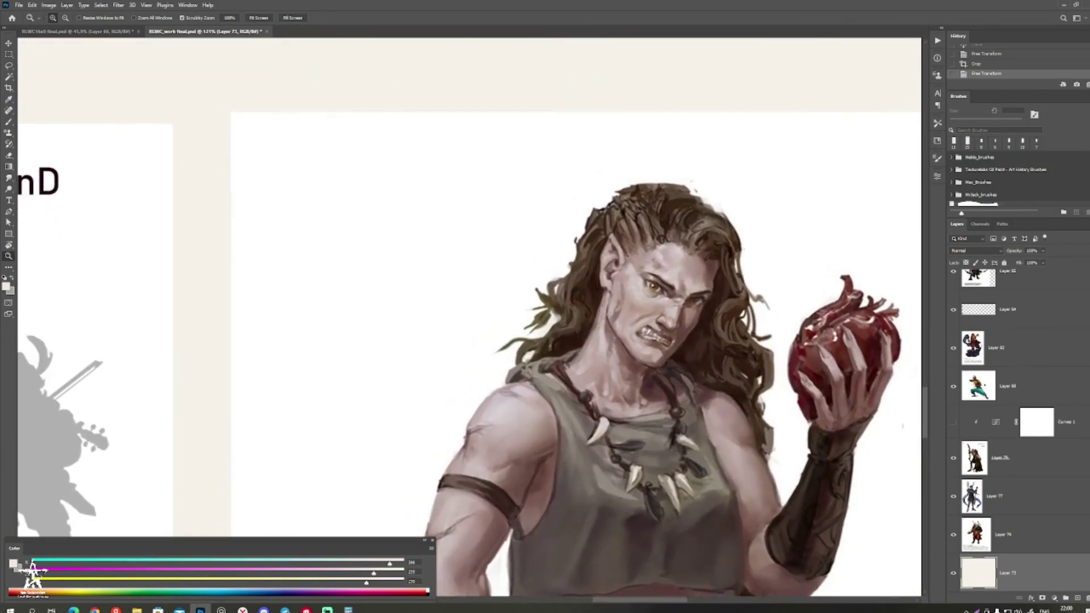
{"action": "scroll", "coordinate": [710, 421], "scroll_direction": "down", "scroll_amount": 2}
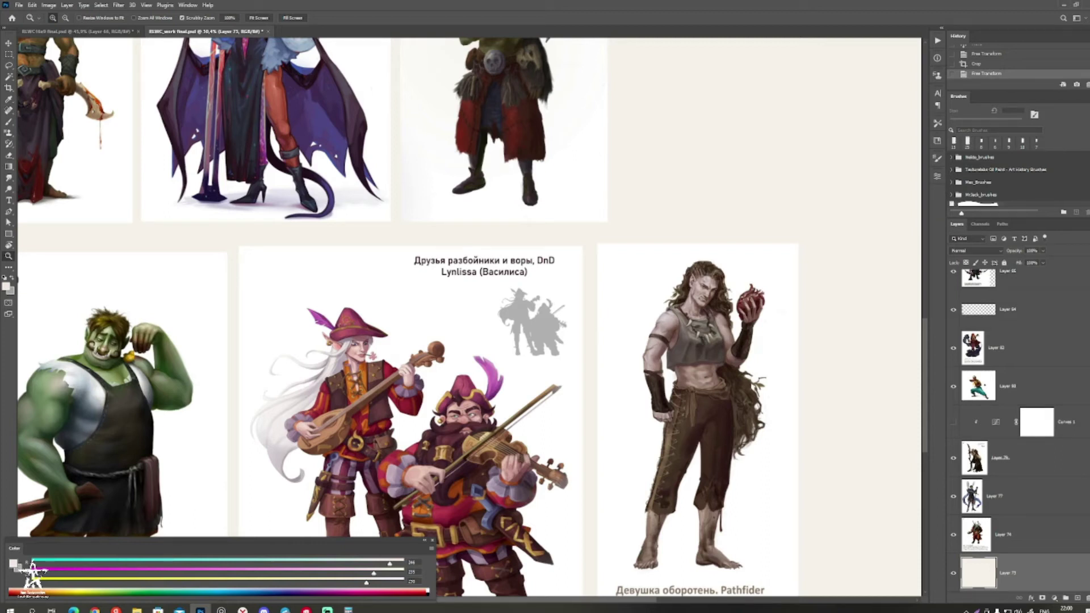
{"action": "mouse_move", "coordinate": [699, 307]}
{"action": "left_mouse_down"}
{"action": "mouse_move", "coordinate": [748, 288]}
{"action": "mouse_move", "coordinate": [840, 289]}
{"action": "mouse_move", "coordinate": [740, 290]}
{"action": "mouse_move", "coordinate": [781, 342]}
{"action": "left_mouse_up"}
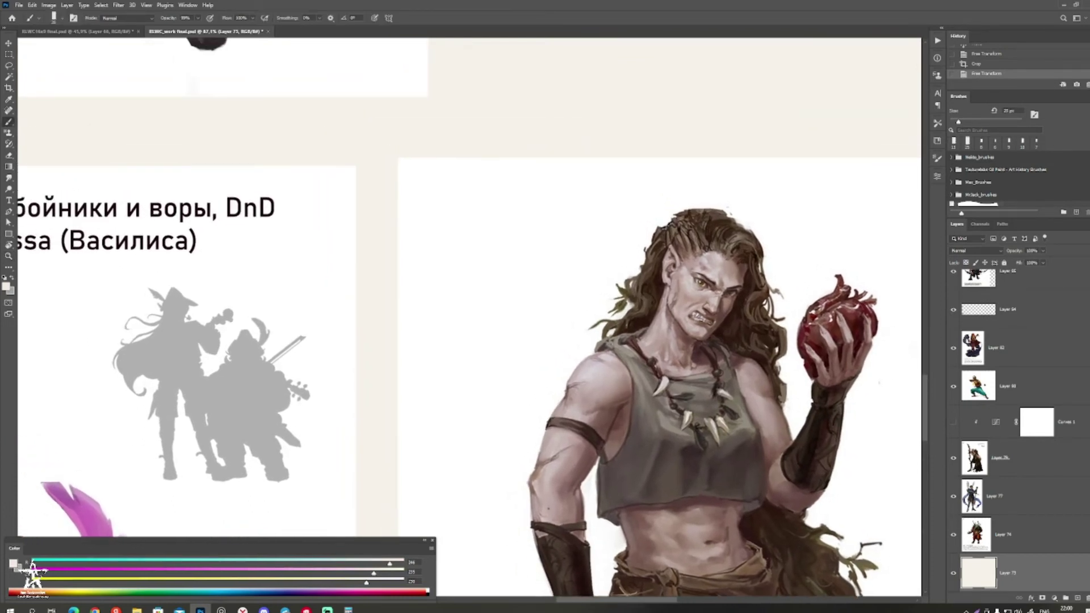
Step: Add a new empty layer above the werewolf girl artwork and ready the Brush tool
{"action": "key", "text": "shift+b"}
{"action": "key", "text": "v"}
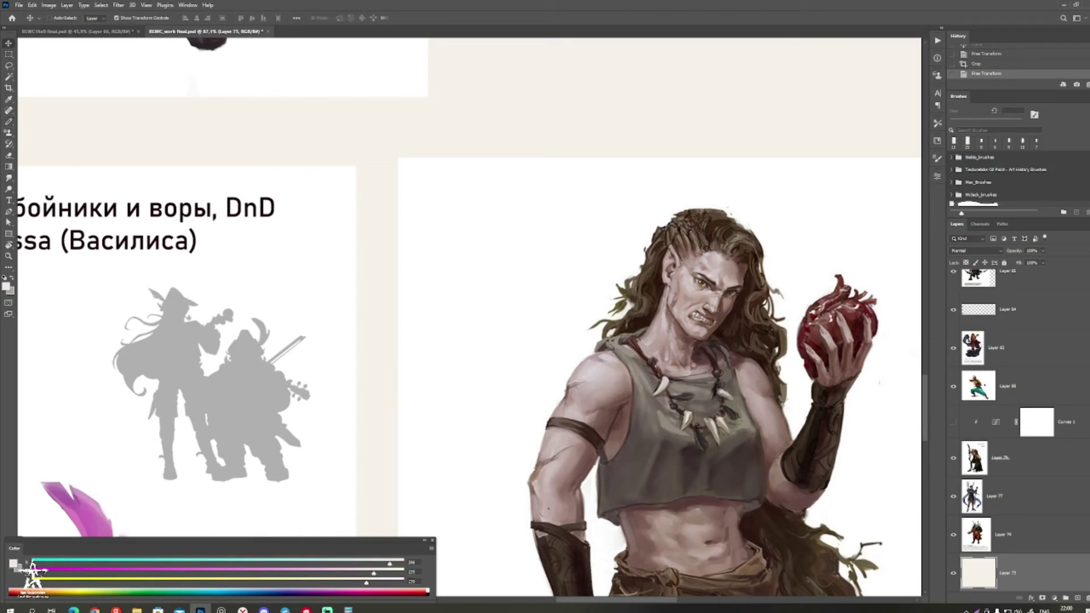
{"action": "left_click", "coordinate": [704, 341]}
{"action": "key", "text": "ctrl+shift+alt+n"}
{"action": "key", "text": "b"}
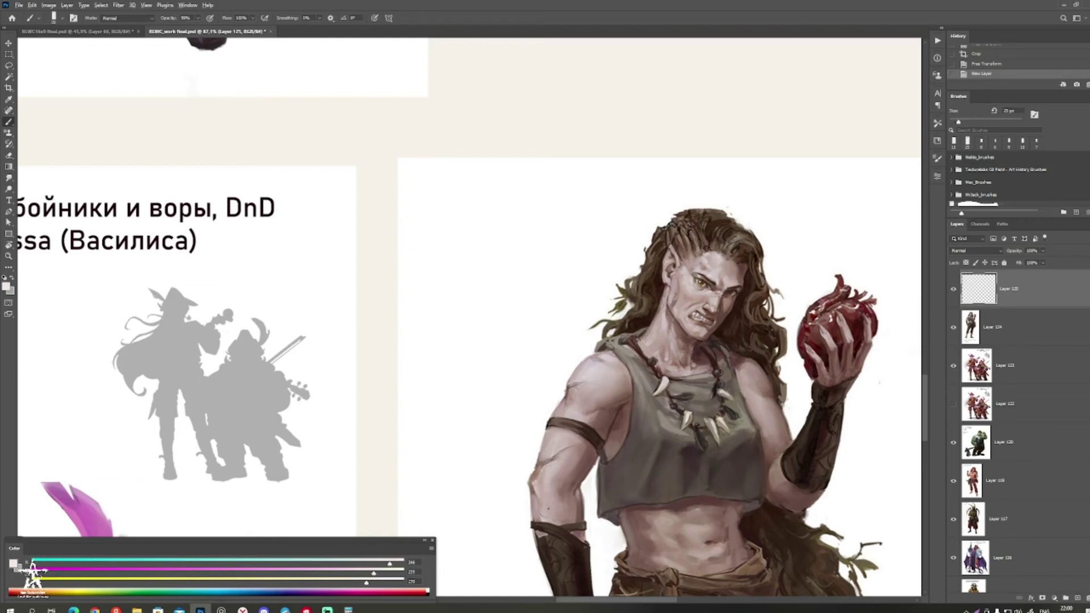
Step: Sample the heart's dark red, adjust it, and paint a soft blush onto the werewolf girl's cheek
{"action": "left_click", "coordinate": [801, 334], "text": "alt"}
{"action": "left_click", "coordinate": [6, 287]}
{"action": "left_click", "coordinate": [172, 330]}
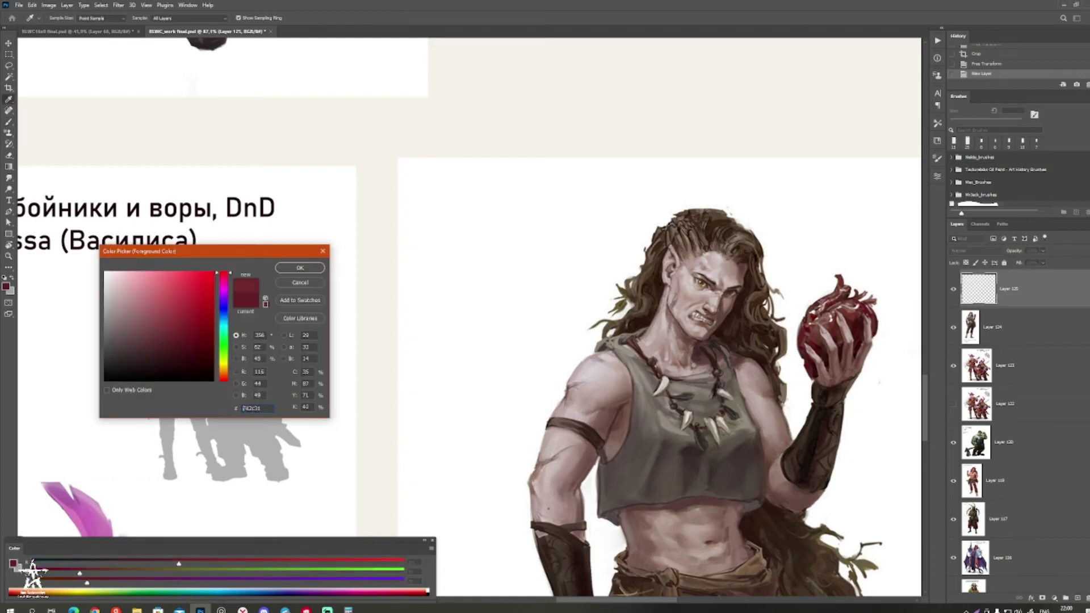
{"action": "left_click", "coordinate": [300, 267]}
{"action": "mouse_move", "coordinate": [680, 281]}
{"action": "left_mouse_down"}
{"action": "mouse_move", "coordinate": [674, 295]}
{"action": "mouse_move", "coordinate": [711, 310]}
{"action": "left_mouse_up"}
{"action": "key", "text": "ctrl+z"}
{"action": "key", "text": "bracketright"}
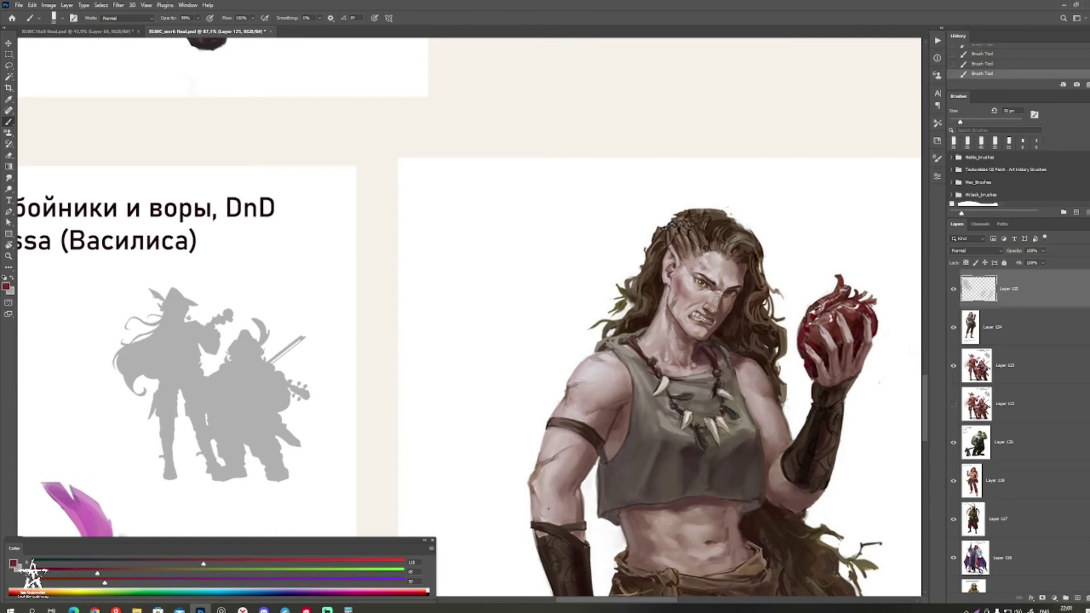
{"action": "key", "text": "ctrl+z"}
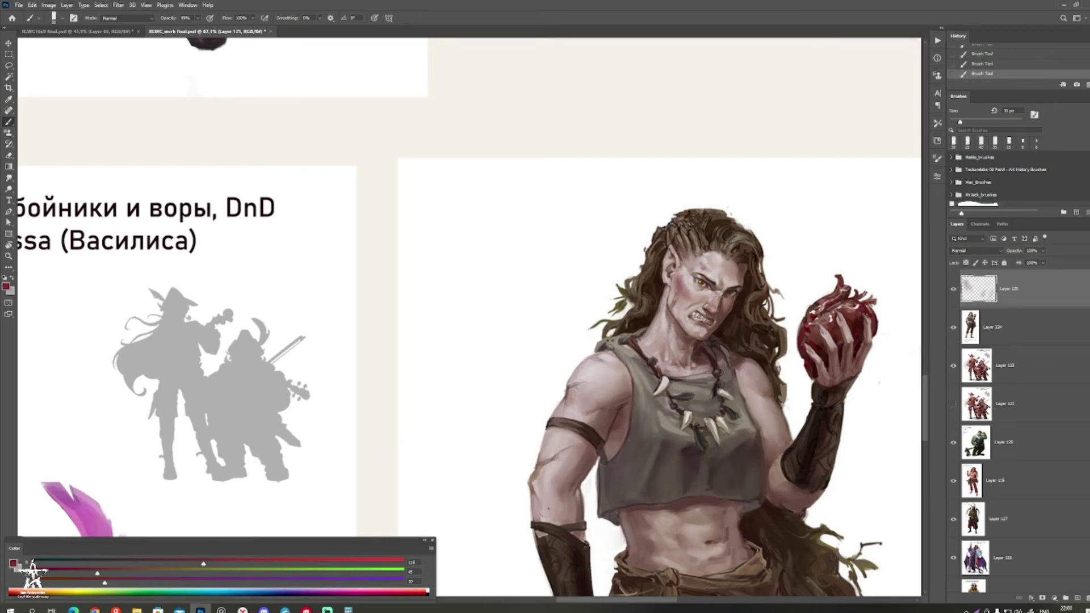
Step: Paint small near-white highlights on the werewolf girl's face with an 8 px brush
{"action": "left_click_drag", "start_coordinate": [732, 314], "coordinate": [817, 316]}
{"action": "mouse_move", "coordinate": [715, 337]}
{"action": "left_mouse_down"}
{"action": "mouse_move", "coordinate": [636, 338]}
{"action": "mouse_move", "coordinate": [696, 346]}
{"action": "left_mouse_up"}
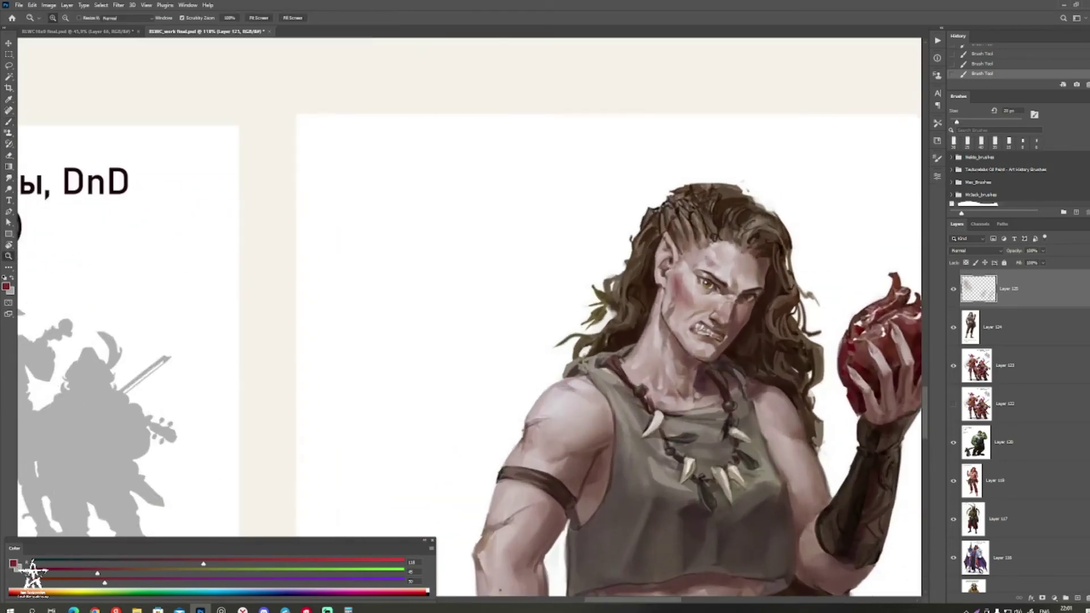
{"action": "left_click", "coordinate": [568, 295], "text": "alt"}
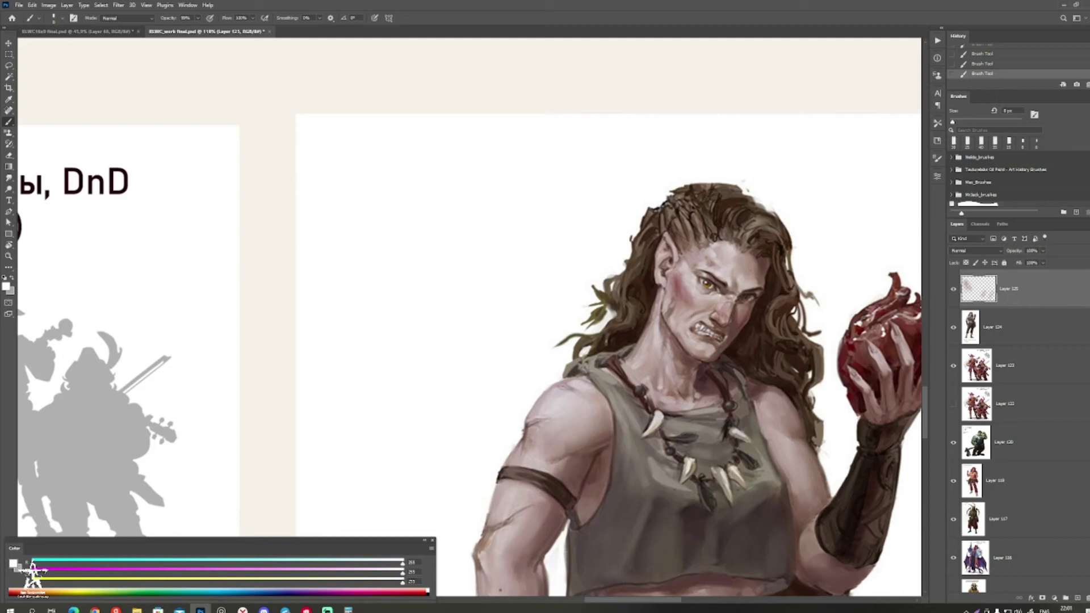
{"action": "key", "text": "["}
{"action": "left_click_drag", "start_coordinate": [681, 307], "coordinate": [684, 314]}
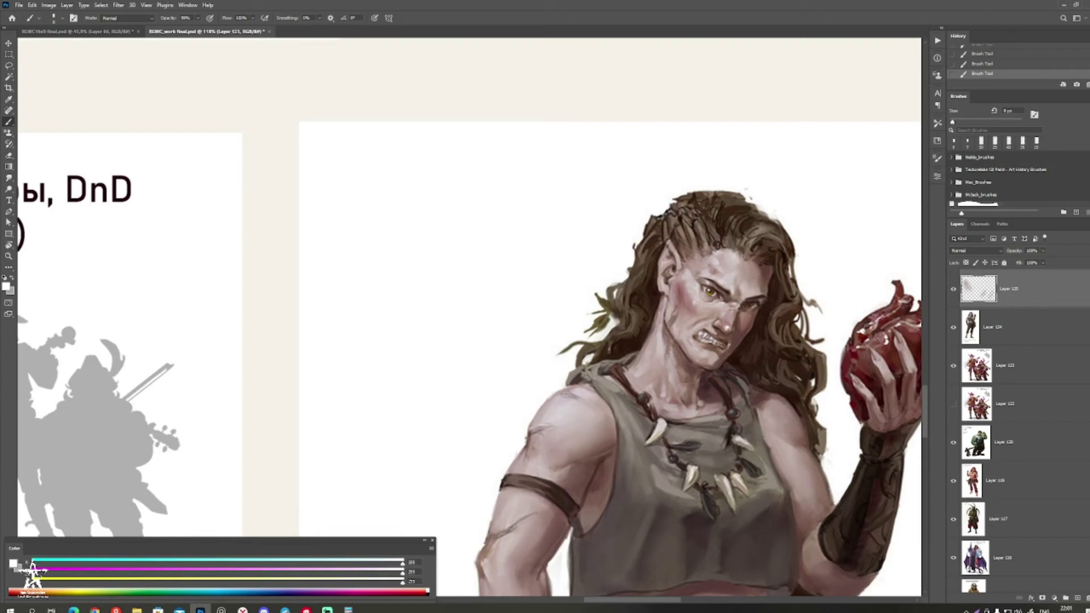
{"action": "left_click_drag", "start_coordinate": [733, 317], "coordinate": [610, 310]}
{"action": "left_click", "coordinate": [702, 259], "text": "alt"}
{"action": "left_click_drag", "start_coordinate": [679, 364], "coordinate": [708, 363]}
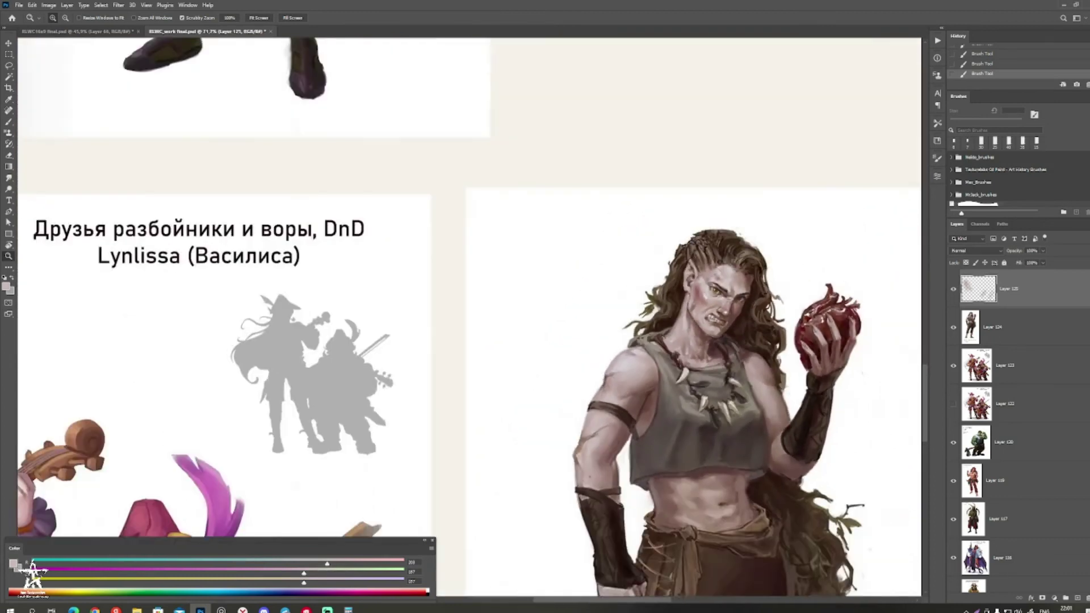
Step: Duplicate the werewolf girl artwork layer beneath the correction layer
{"action": "left_click_drag", "start_coordinate": [545, 406], "coordinate": [581, 406]}
{"action": "left_click_drag", "start_coordinate": [682, 404], "coordinate": [605, 362]}
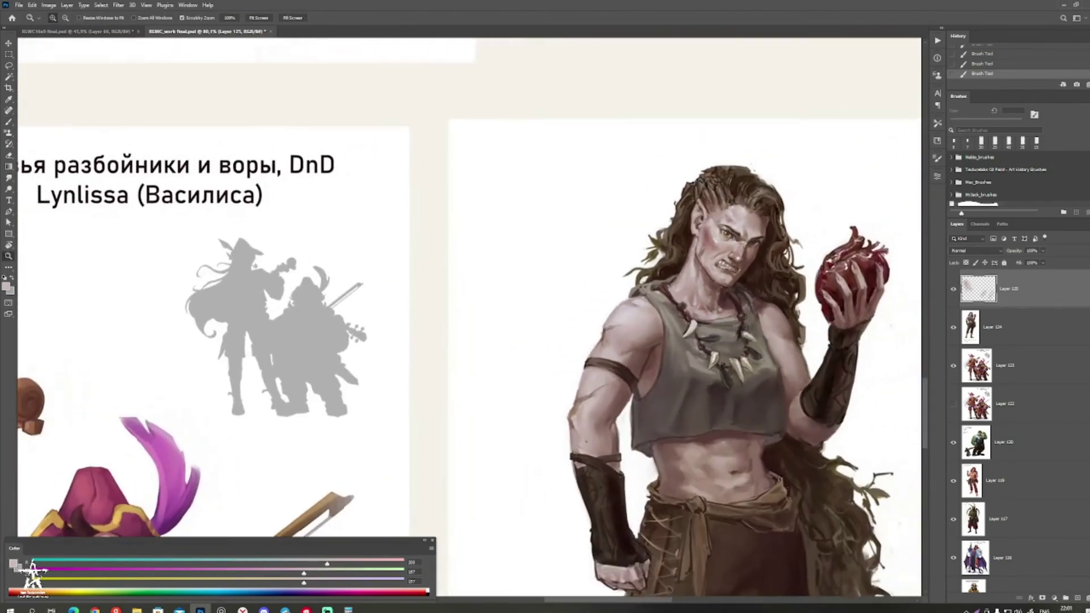
{"action": "scroll", "coordinate": [813, 307], "scroll_direction": "up", "scroll_amount": 1}
{"action": "key", "text": "b"}
{"action": "key", "text": "alt+bracketleft"}
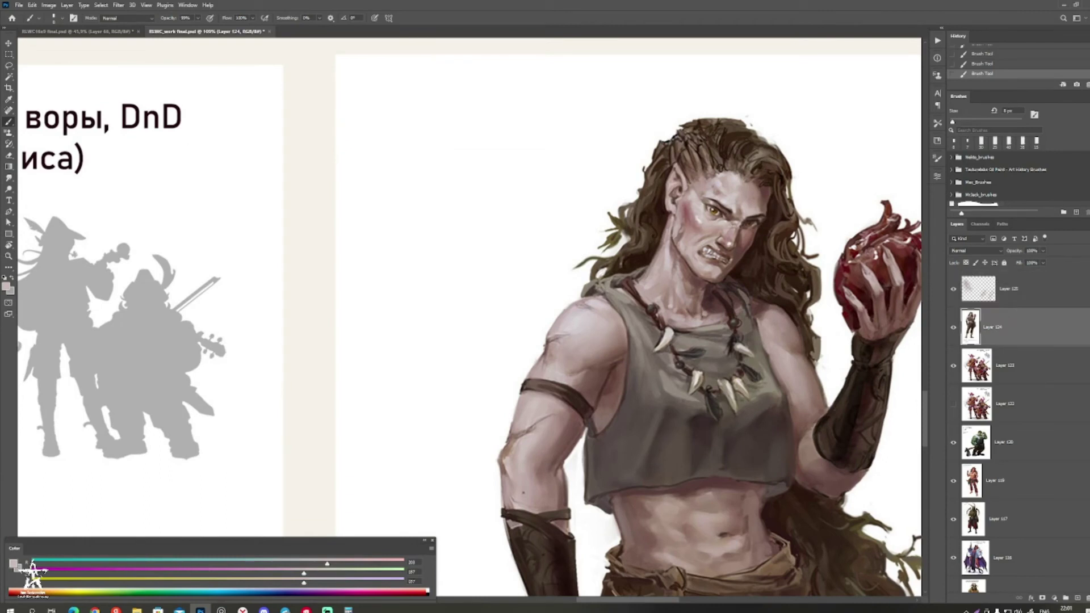
{"action": "key", "text": "ctrl+j"}
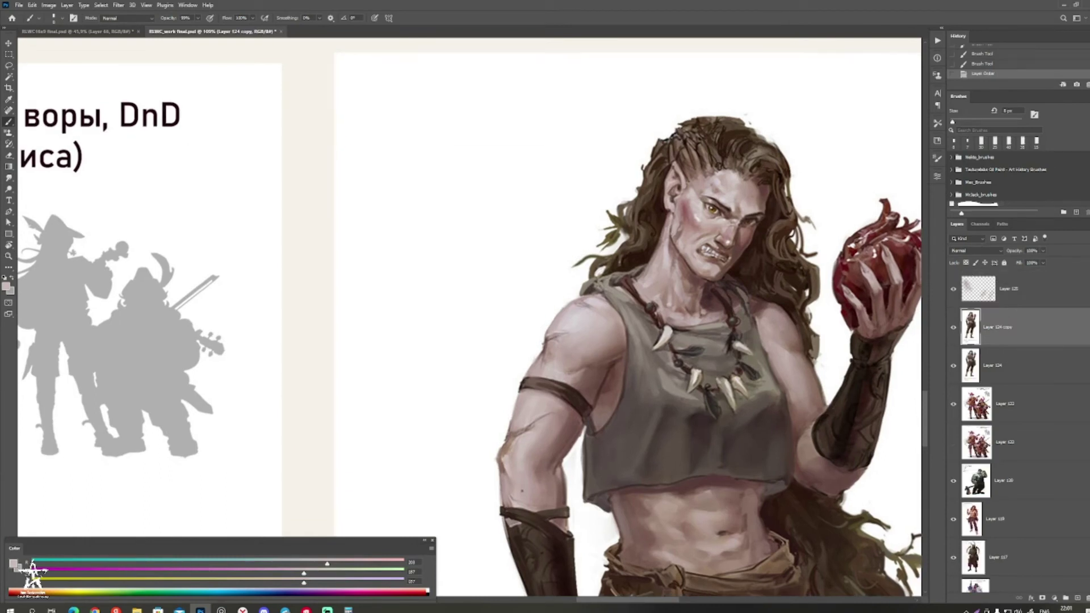
{"action": "left_click_drag", "start_coordinate": [670, 341], "coordinate": [547, 353]}
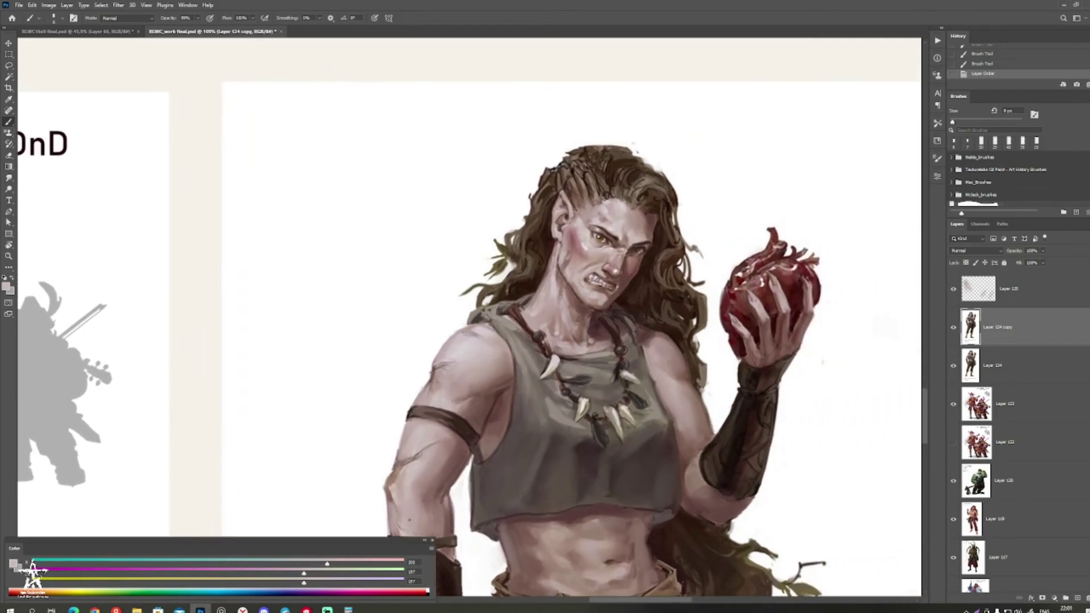
Step: Set the brush's blending mode to Darker Color
{"action": "left_click", "coordinate": [128, 19]}
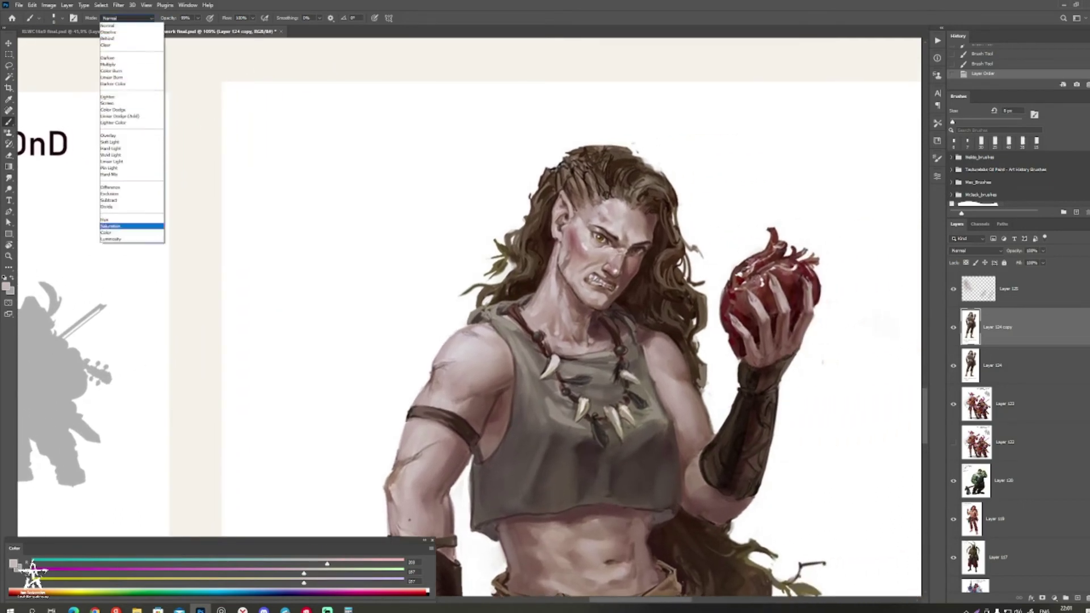
{"action": "key", "text": "Down"}
{"action": "key", "text": "Up"}
{"action": "key", "text": "Up"}
{"action": "key", "text": "Up"}
{"action": "key", "text": "Up"}
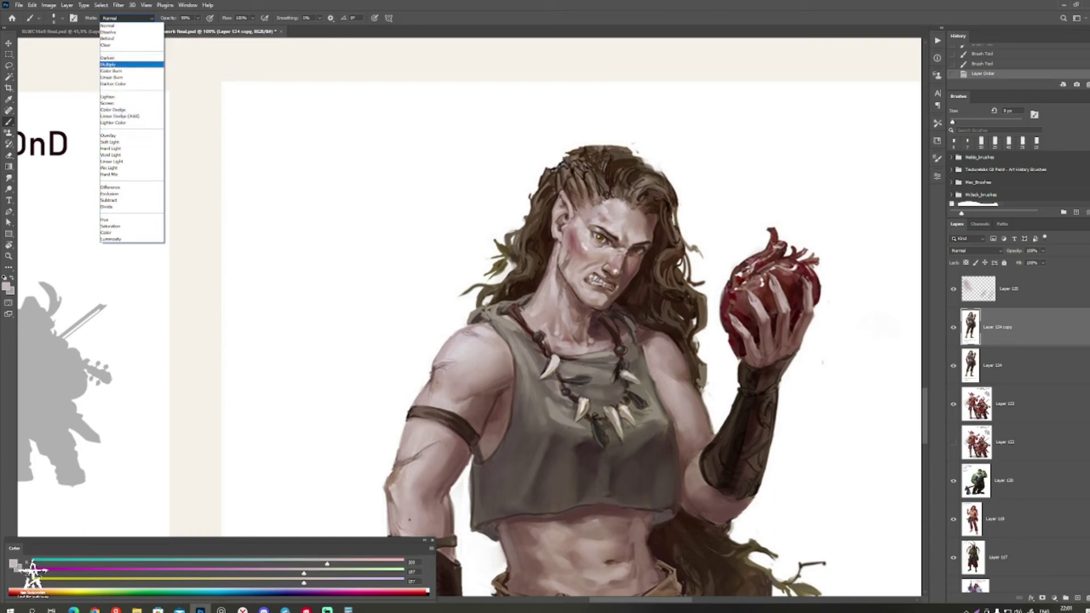
{"action": "key", "text": "Down"}
{"action": "key", "text": "Down"}
{"action": "key", "text": "Down"}
{"action": "key", "text": "Down"}
{"action": "key", "text": "Down"}
{"action": "key", "text": "Down"}
{"action": "key", "text": "Down"}
{"action": "key", "text": "Down"}
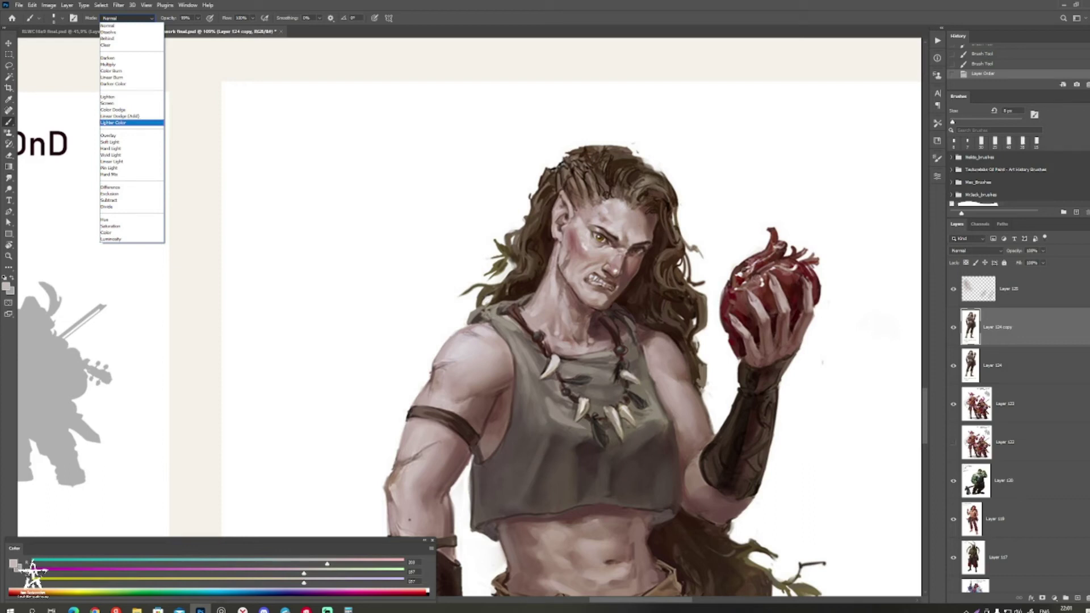
{"action": "key", "text": "Up"}
{"action": "key", "text": "Up"}
{"action": "key", "text": "Up"}
{"action": "key", "text": "Up"}
{"action": "key", "text": "Up"}
{"action": "key", "text": "Up"}
{"action": "key", "text": "Down"}
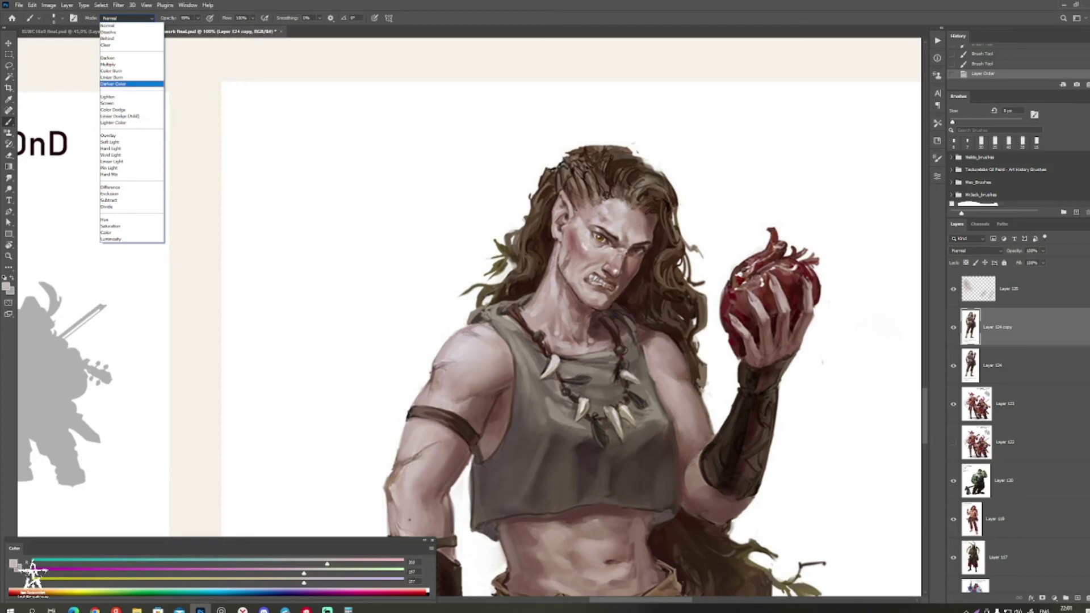
{"action": "key", "text": "Return"}
Step: Sample skin tones around the shoulder beside the hanging arm and brush them over its brightest area
{"action": "left_click_drag", "start_coordinate": [568, 318], "coordinate": [556, 320]}
{"action": "left_click", "coordinate": [458, 359], "text": "alt"}
{"action": "key", "text": "bracketright"}
{"action": "key", "text": "bracketright"}
{"action": "key", "text": "bracketright"}
{"action": "mouse_move", "coordinate": [454, 353]}
{"action": "left_mouse_down"}
{"action": "mouse_move", "coordinate": [456, 363]}
{"action": "mouse_move", "coordinate": [475, 351]}
{"action": "mouse_move", "coordinate": [458, 353]}
{"action": "left_mouse_up"}
{"action": "key", "text": "ctrl+z"}
{"action": "left_click", "coordinate": [448, 383], "text": "alt"}
{"action": "key", "text": "bracketright"}
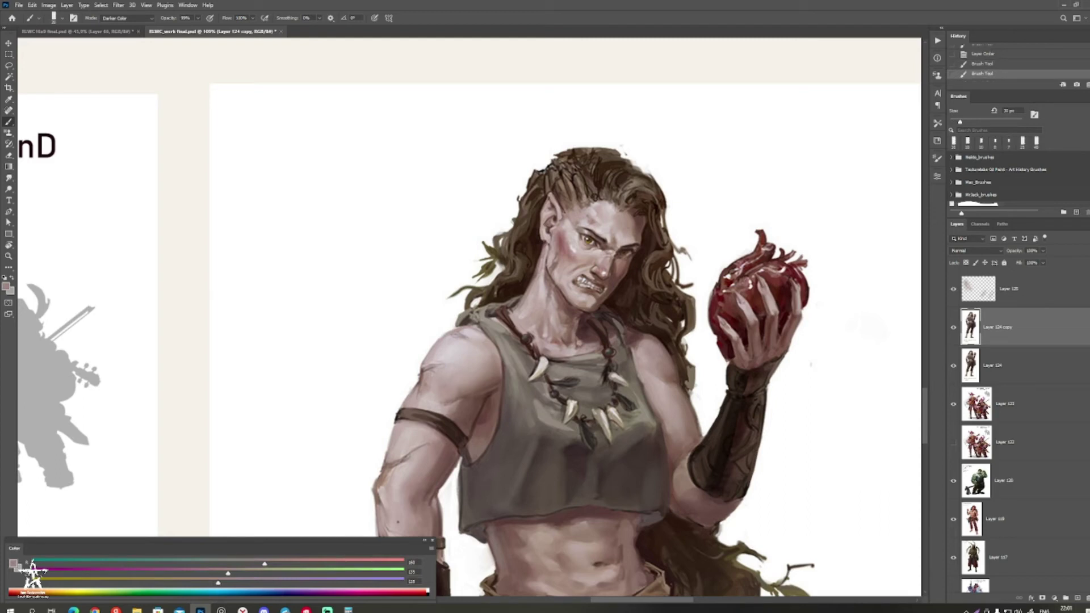
{"action": "left_click", "coordinate": [457, 348], "text": "alt"}
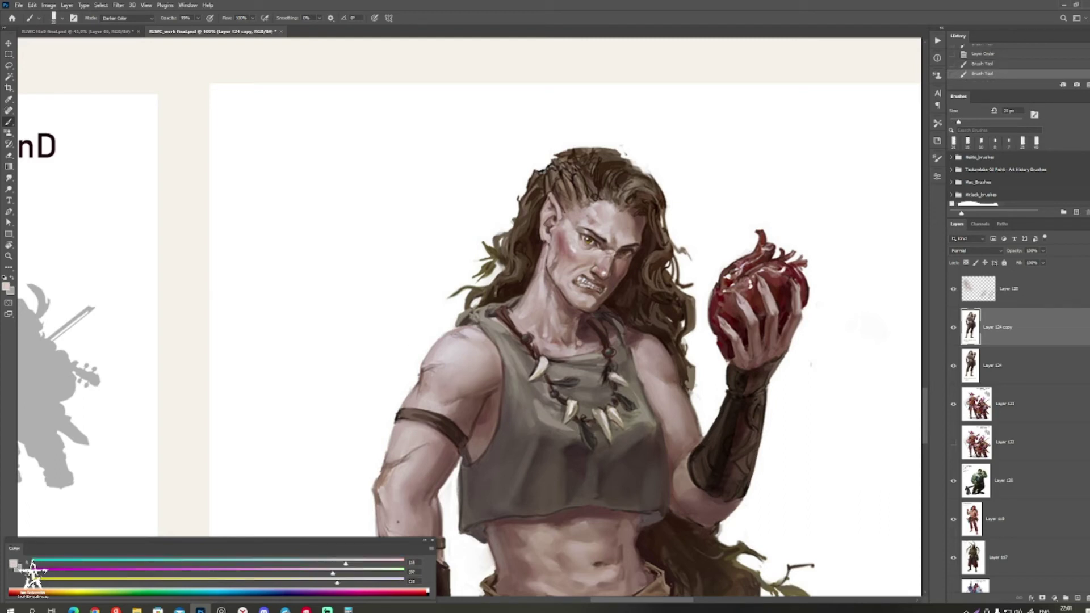
{"action": "left_click", "coordinate": [463, 372], "text": "alt"}
{"action": "left_click", "coordinate": [460, 359], "text": "alt"}
{"action": "left_click", "coordinate": [458, 349], "text": "alt"}
{"action": "left_click_drag", "start_coordinate": [456, 344], "coordinate": [461, 354]}
Step: Set the paint colour to pale lilac #e2c6e5 and tint the shoulder and forehead highlights
{"action": "left_click", "coordinate": [6, 286]}
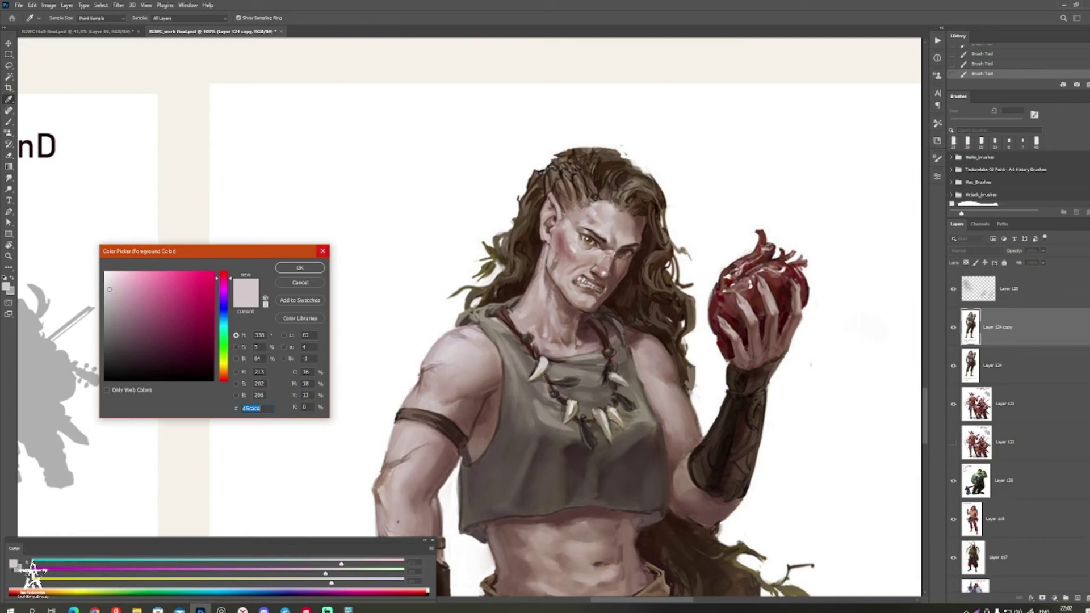
{"action": "left_click", "coordinate": [323, 251]}
{"action": "mouse_move", "coordinate": [331, 582]}
{"action": "left_mouse_down"}
{"action": "mouse_move", "coordinate": [343, 583]}
{"action": "mouse_move", "coordinate": [342, 564]}
{"action": "left_mouse_up"}
{"action": "key", "text": "bracketright"}
{"action": "key", "text": "bracketright"}
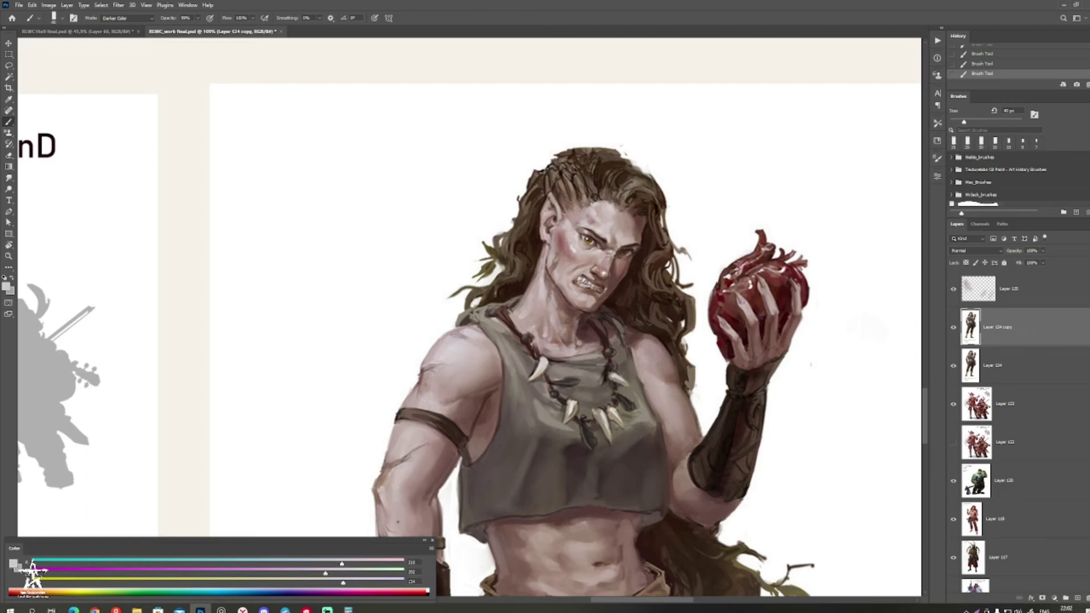
{"action": "left_click", "coordinate": [6, 287]}
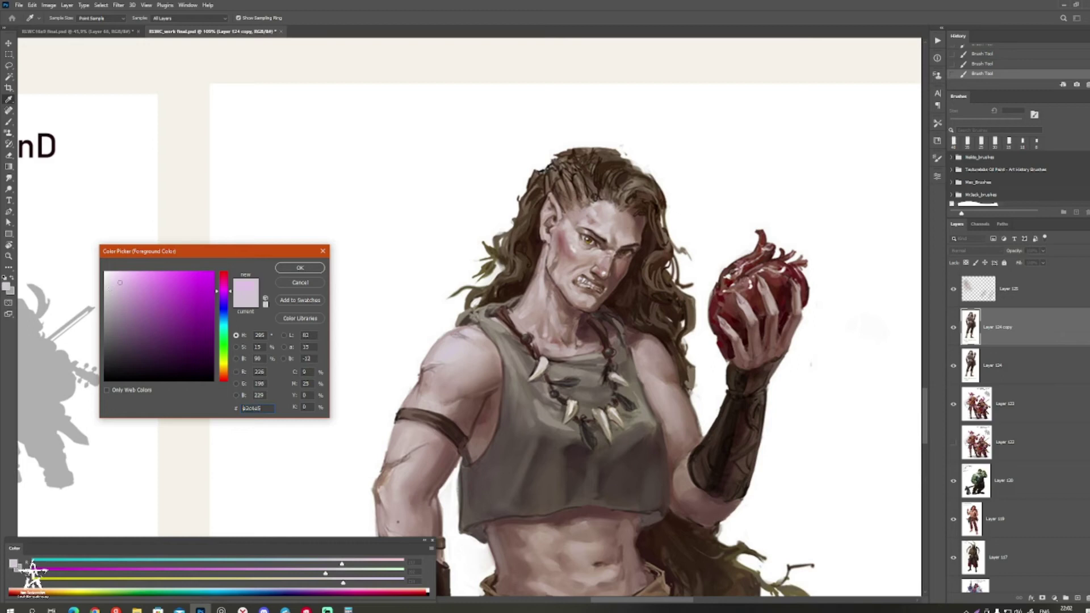
{"action": "left_click", "coordinate": [300, 268]}
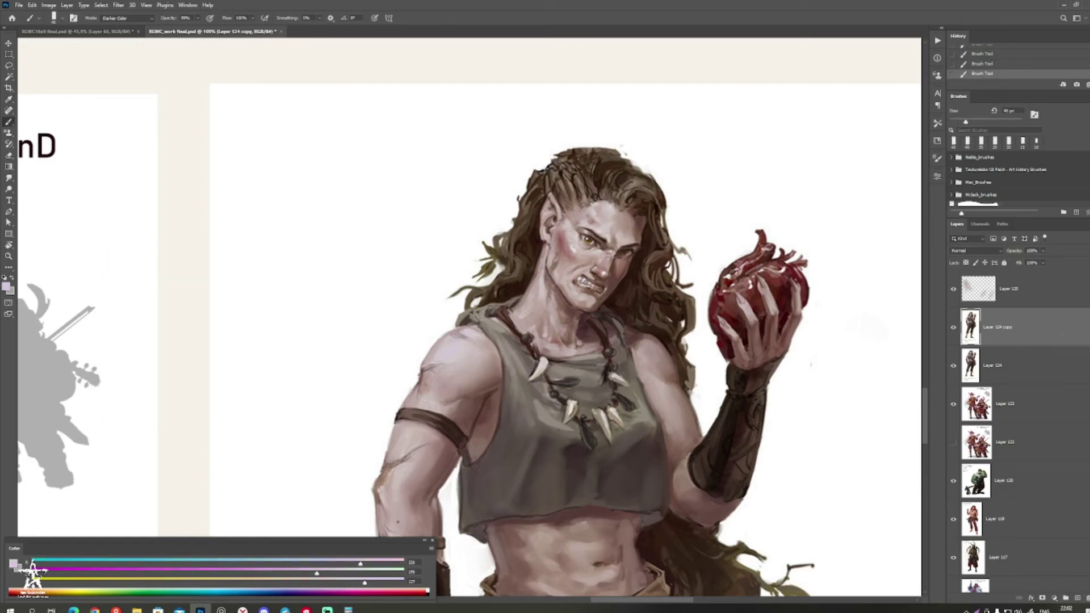
{"action": "left_click_drag", "start_coordinate": [597, 216], "coordinate": [690, 250]}
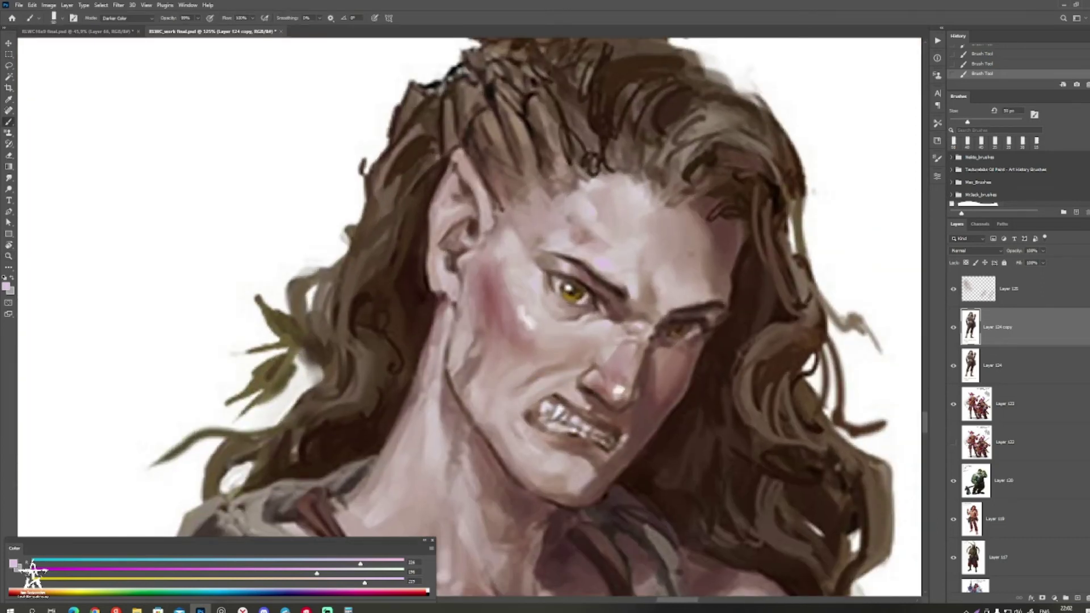
Step: Tint the bared teeth with the pale lilac, redoing the dab with a smaller brush
{"action": "left_click_drag", "start_coordinate": [560, 408], "coordinate": [557, 414]}
{"action": "key", "text": "ctrl+z"}
{"action": "key", "text": "["}
{"action": "left_click", "coordinate": [558, 411]}
{"action": "key", "text": "z"}
{"action": "mouse_move", "coordinate": [627, 369]}
{"action": "left_mouse_down"}
{"action": "mouse_move", "coordinate": [540, 370]}
{"action": "mouse_move", "coordinate": [574, 370]}
{"action": "mouse_move", "coordinate": [613, 275]}
{"action": "left_mouse_up"}
{"action": "key", "text": "b"}
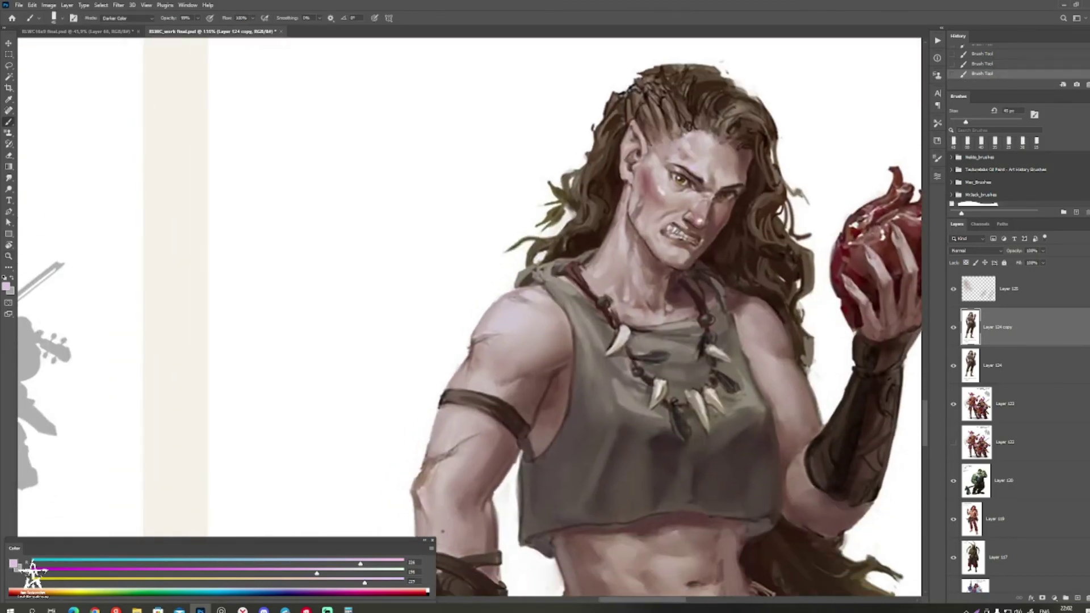
Step: Darken the lilac to a muted mauve, tint the lower belly's skin, and undo the last stroke
{"action": "left_click_drag", "start_coordinate": [568, 398], "coordinate": [540, 269]}
{"action": "key", "text": "]"}
{"action": "key", "text": "]"}
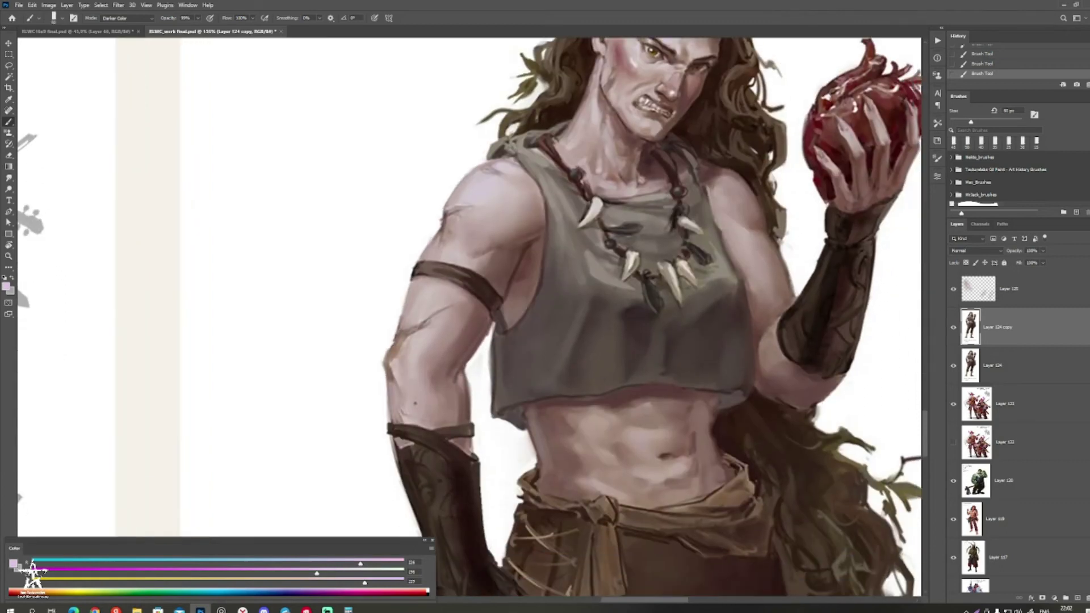
{"action": "left_click", "coordinate": [7, 286]}
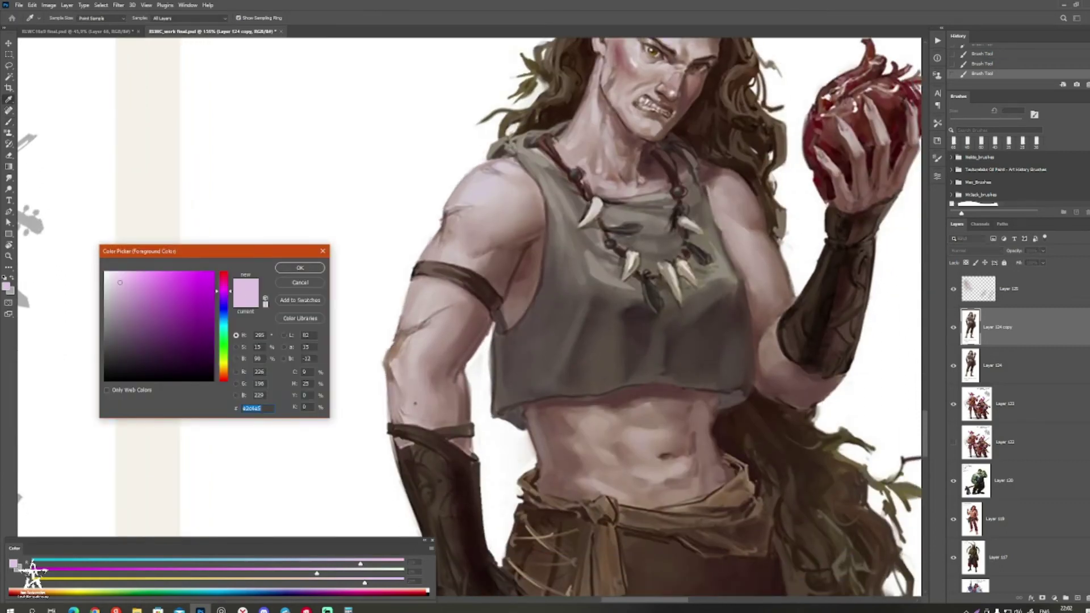
{"action": "left_click", "coordinate": [124, 297]}
{"action": "key", "text": "Return"}
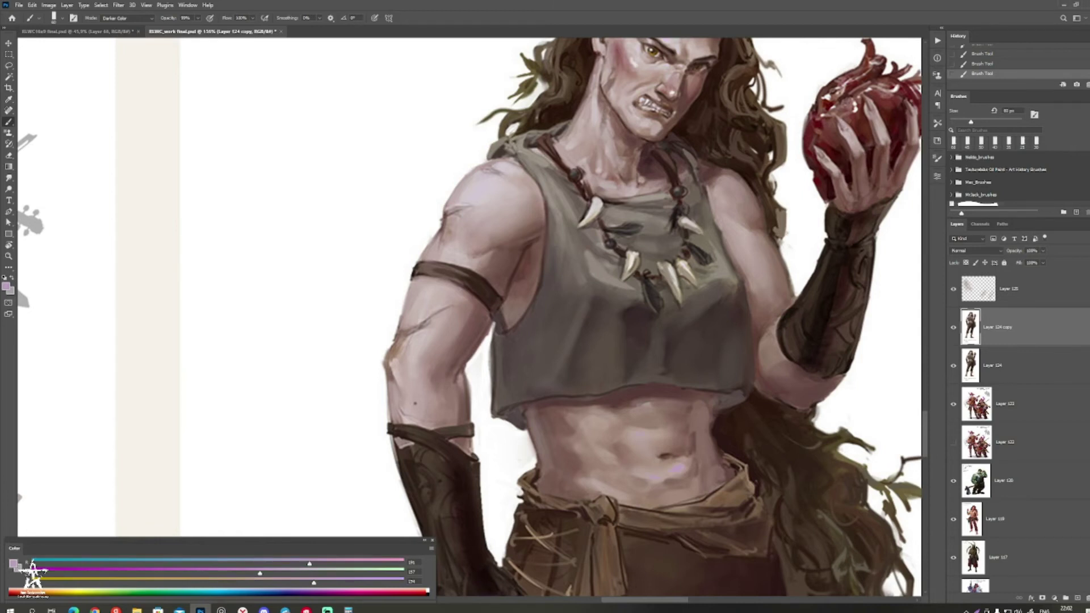
{"action": "key", "text": "bracketright"}
{"action": "mouse_move", "coordinate": [484, 192]}
{"action": "left_mouse_down"}
{"action": "mouse_move", "coordinate": [499, 192]}
{"action": "mouse_move", "coordinate": [504, 261]}
{"action": "mouse_move", "coordinate": [474, 416]}
{"action": "left_mouse_up"}
{"action": "key", "text": "ctrl+z"}
Step: Shift the mauve to dusty pink #c29da2 and brush it onto the shoulder with a larger brush
{"action": "left_click", "coordinate": [6, 287]}
{"action": "left_click", "coordinate": [223, 274]}
{"action": "left_click", "coordinate": [300, 268]}
{"action": "key", "text": "bracketright"}
{"action": "left_click_drag", "start_coordinate": [459, 373], "coordinate": [452, 389]}
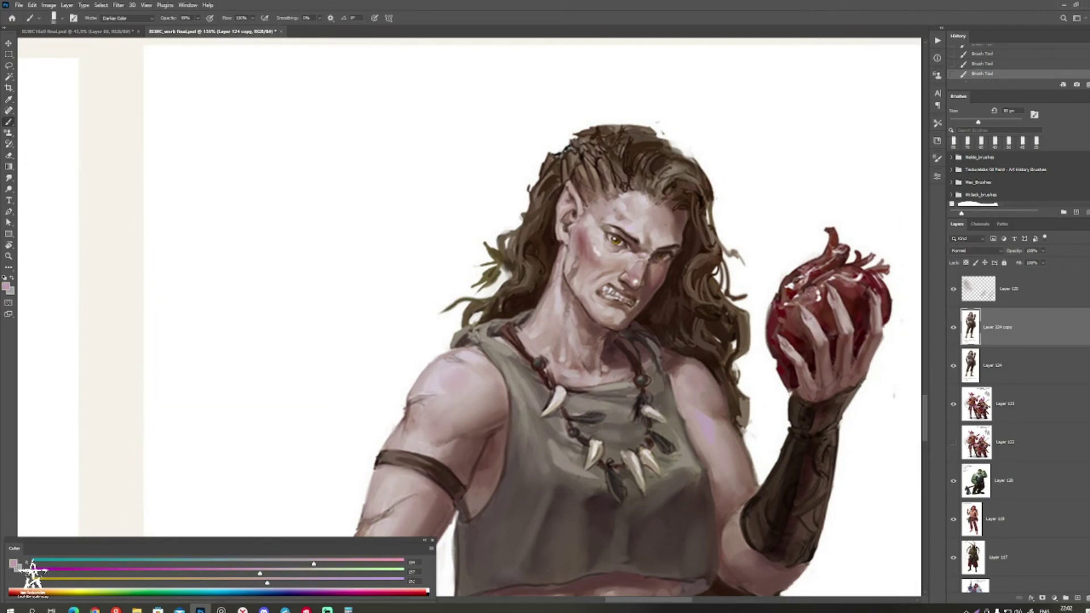
Step: Continue tinting the shoulder in dusty pink, undoing a stroke and reducing the brush to 70 px
{"action": "key", "text": "bracketleft"}
{"action": "key", "text": "bracketright"}
{"action": "key", "text": "bracketright"}
{"action": "key", "text": "bracketright"}
{"action": "mouse_move", "coordinate": [447, 379]}
{"action": "left_mouse_down"}
{"action": "mouse_move", "coordinate": [436, 388]}
{"action": "mouse_move", "coordinate": [435, 274]}
{"action": "left_mouse_up"}
{"action": "key", "text": "ctrl+z"}
{"action": "key", "text": "bracketleft"}
{"action": "left_click_drag", "start_coordinate": [469, 243], "coordinate": [456, 259]}
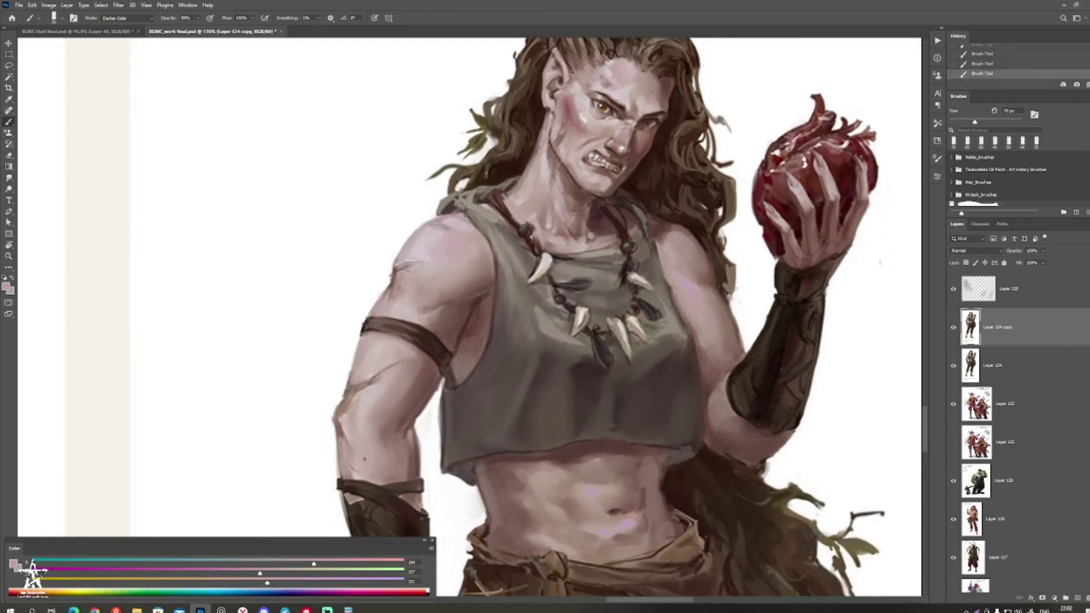
{"action": "left_click_drag", "start_coordinate": [364, 459], "coordinate": [415, 422]}
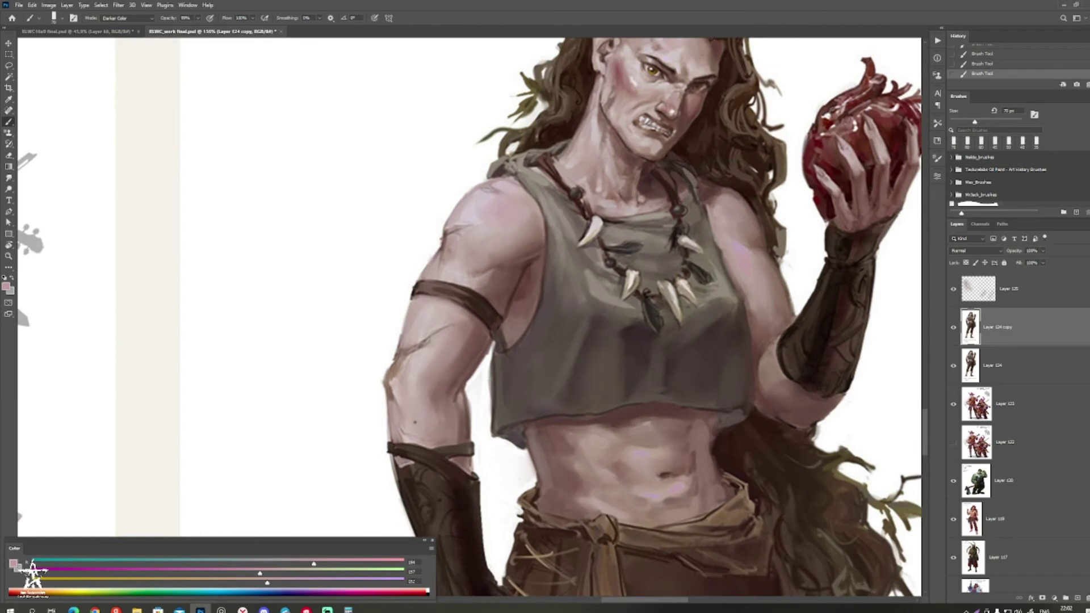
Step: Keep the dusty pink and switch the brush's blending mode to Lighten
{"action": "left_click", "coordinate": [6, 287]}
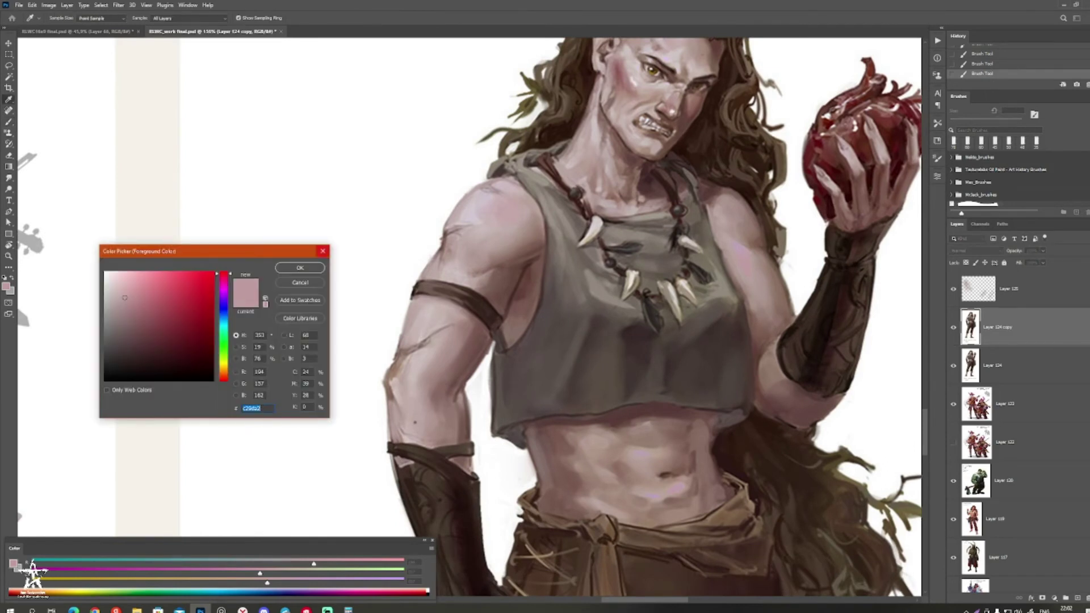
{"action": "left_click_drag", "start_coordinate": [315, 250], "coordinate": [313, 254]}
{"action": "left_click", "coordinate": [320, 255]}
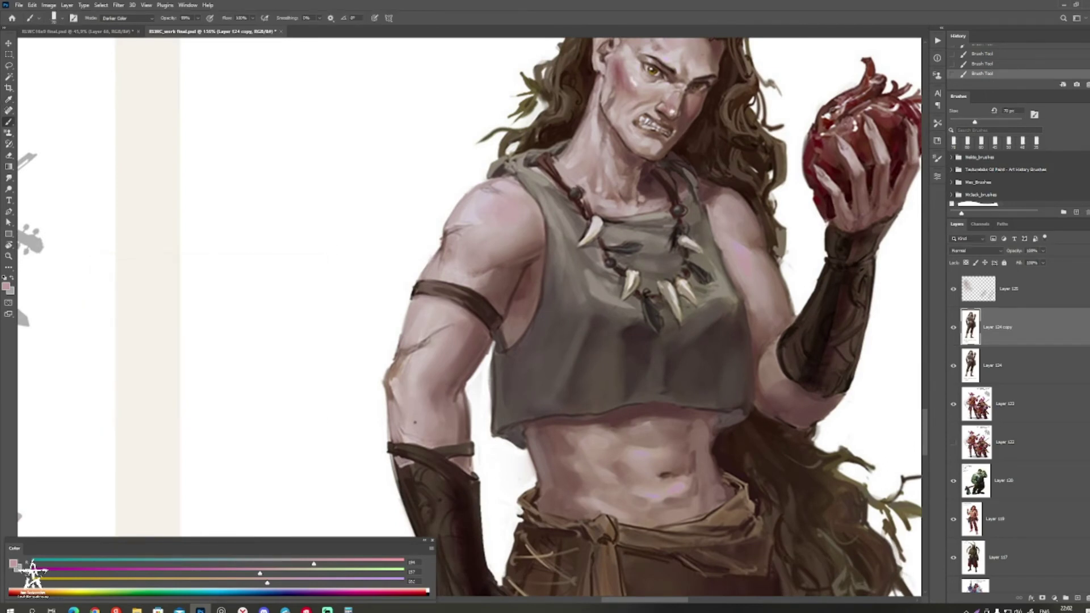
{"action": "left_click", "coordinate": [127, 19]}
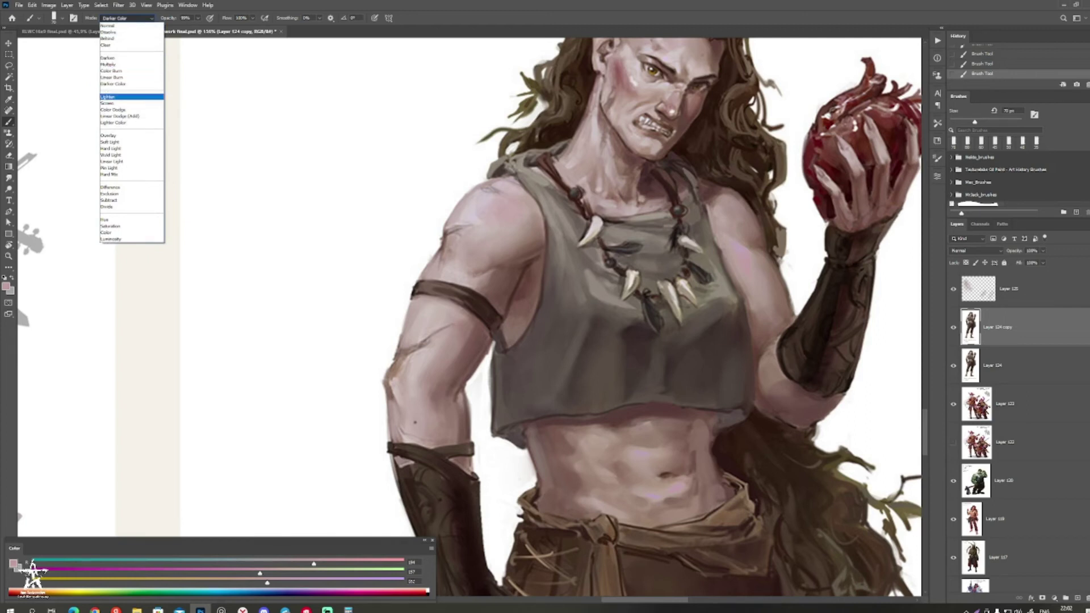
{"action": "left_click", "coordinate": [109, 97]}
{"action": "mouse_move", "coordinate": [511, 284]}
{"action": "left_mouse_down"}
{"action": "mouse_move", "coordinate": [455, 330]}
{"action": "mouse_move", "coordinate": [374, 347]}
{"action": "mouse_move", "coordinate": [374, 398]}
{"action": "left_mouse_up"}
Step: Try to lighten the leather bracer on the lowered arm with dusky red #885057
{"action": "left_click", "coordinate": [6, 286]}
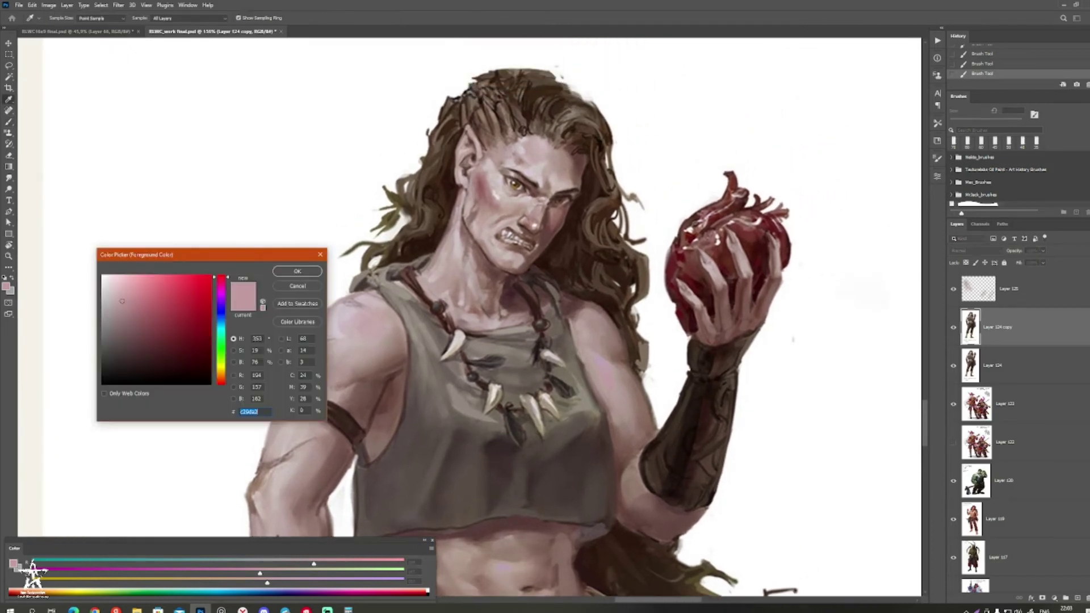
{"action": "left_click_drag", "start_coordinate": [122, 302], "coordinate": [146, 326]}
{"action": "left_click", "coordinate": [297, 271]}
{"action": "left_click_drag", "start_coordinate": [670, 278], "coordinate": [654, 170]}
{"action": "left_click_drag", "start_coordinate": [655, 171], "coordinate": [551, 176]}
{"action": "left_click_drag", "start_coordinate": [489, 366], "coordinate": [576, 365]}
{"action": "left_click_drag", "start_coordinate": [486, 278], "coordinate": [492, 296]}
{"action": "key", "text": "ctrl+z"}
Step: Choose a dark muted brown, lighten the shadows of the lowered arm's bracer, and reduce the brush to 40 px
{"action": "left_click", "coordinate": [5, 286]}
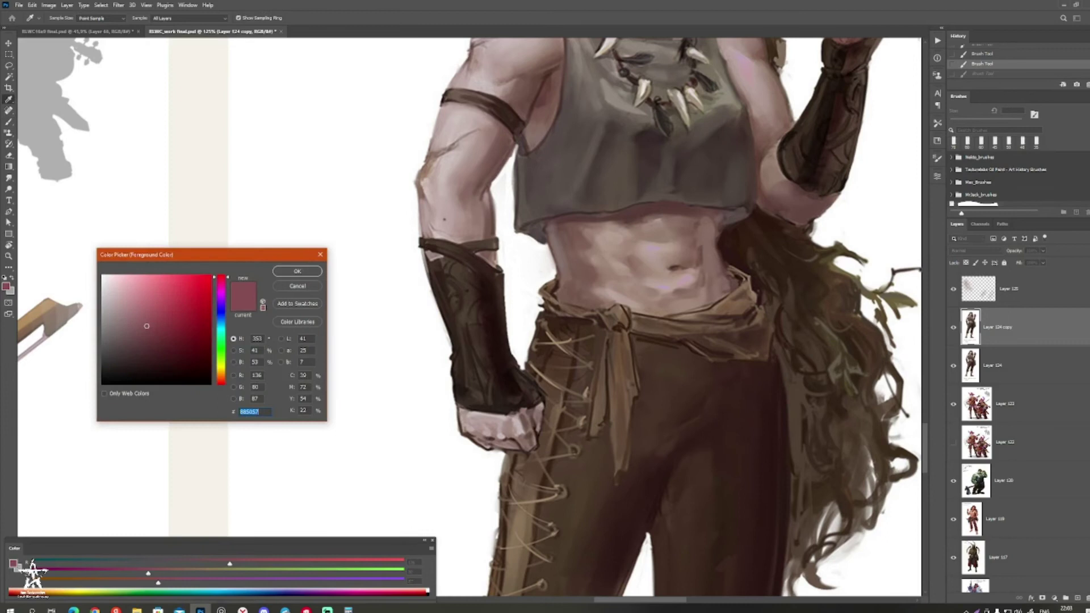
{"action": "type", "text": "503e40"}
{"action": "left_click", "coordinate": [123, 354]}
{"action": "left_click", "coordinate": [297, 271]}
{"action": "key", "text": "bracketright"}
{"action": "mouse_move", "coordinate": [488, 277]}
{"action": "left_mouse_down"}
{"action": "mouse_move", "coordinate": [490, 350]}
{"action": "mouse_move", "coordinate": [497, 324]}
{"action": "mouse_move", "coordinate": [496, 333]}
{"action": "left_mouse_up"}
{"action": "key", "text": "bracketleft"}
{"action": "key", "text": "bracketleft"}
{"action": "key", "text": "bracketleft"}
{"action": "key", "text": "bracketleft"}
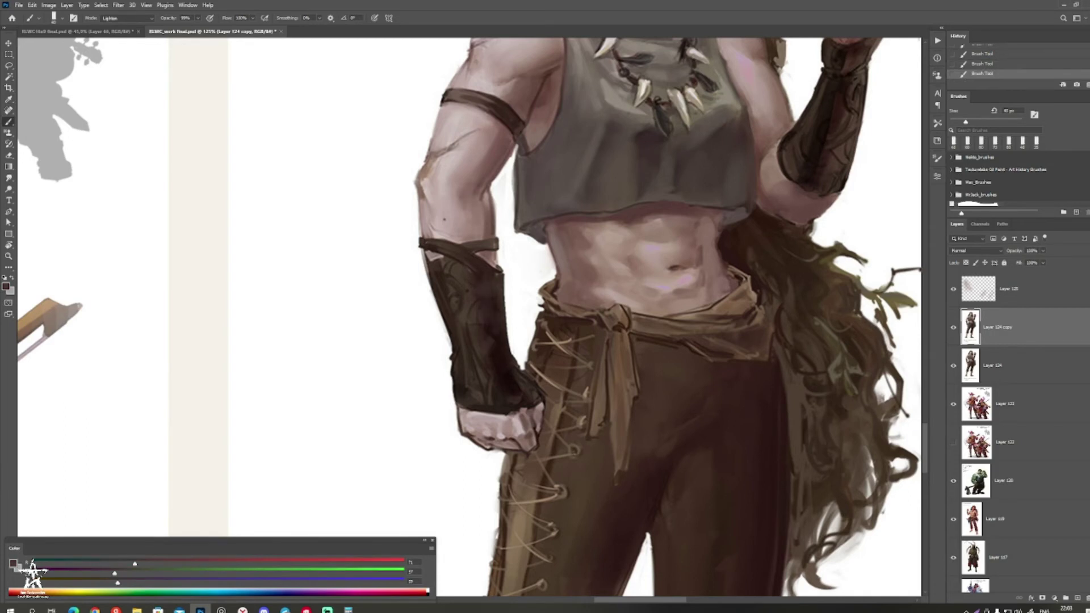
Step: Continue lightening the leather bracer on the lowered arm, undoing and restoring the last stroke to compare
{"action": "left_click_drag", "start_coordinate": [497, 378], "coordinate": [496, 404]}
{"action": "left_click_drag", "start_coordinate": [438, 269], "coordinate": [450, 284]}
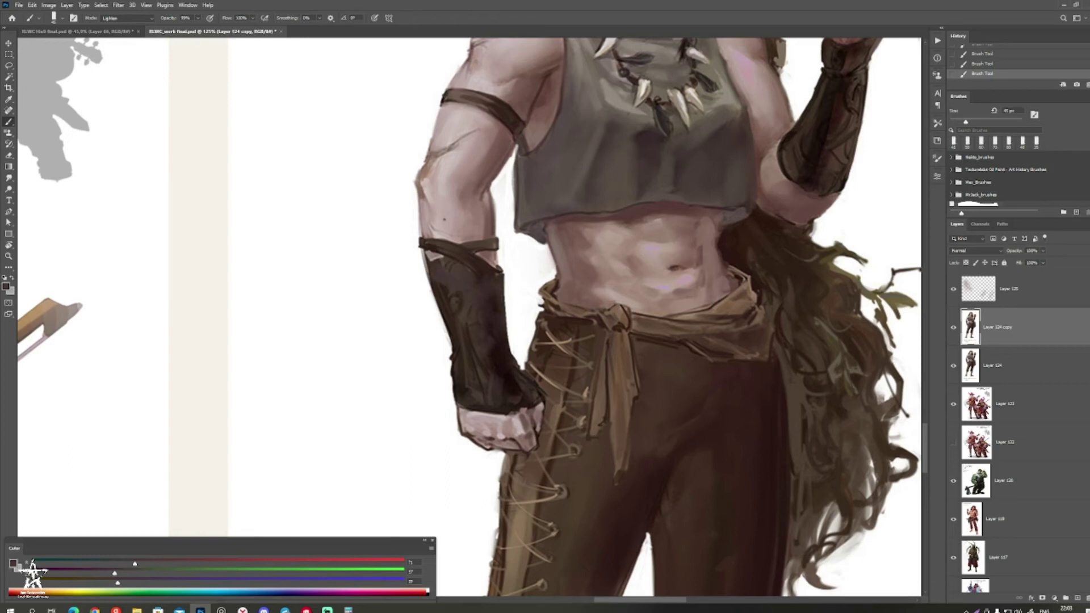
{"action": "key", "text": "ctrl+z"}
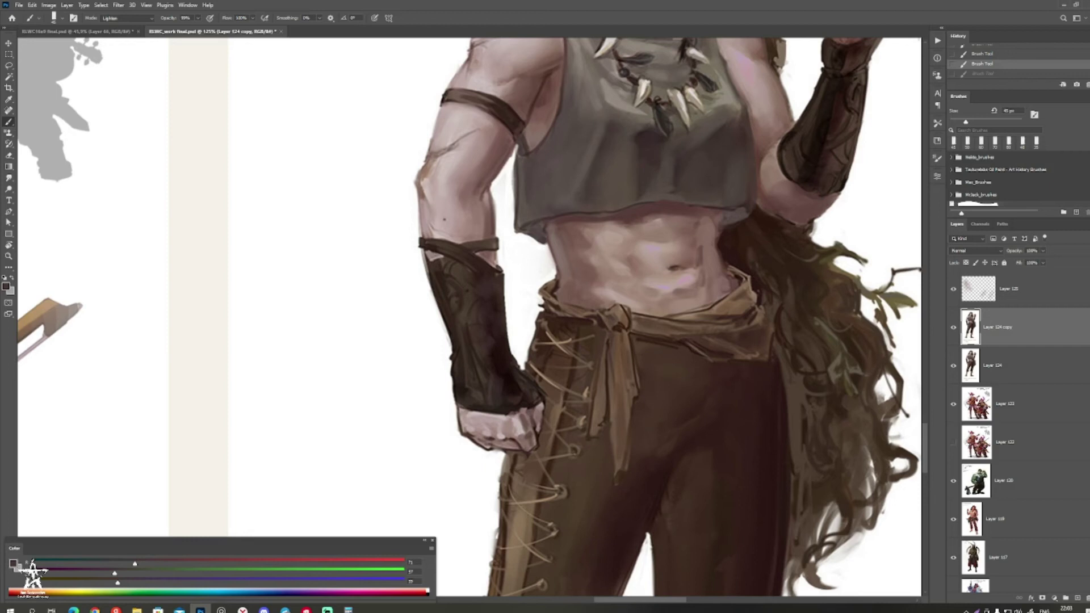
{"action": "key", "text": "ctrl+shift+z"}
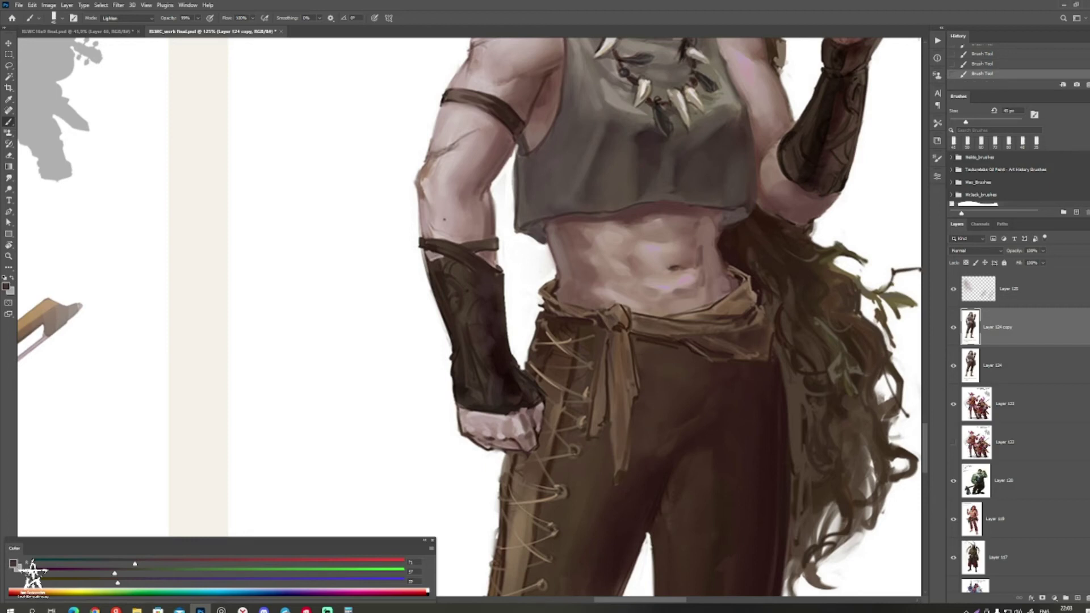
Step: Choose a darker near-black brown, enlarge the brush to 50 px, and lighten the shadows of the raised arm's bracer
{"action": "left_click", "coordinate": [6, 287]}
{"action": "left_click", "coordinate": [135, 365]}
{"action": "key", "text": "Return"}
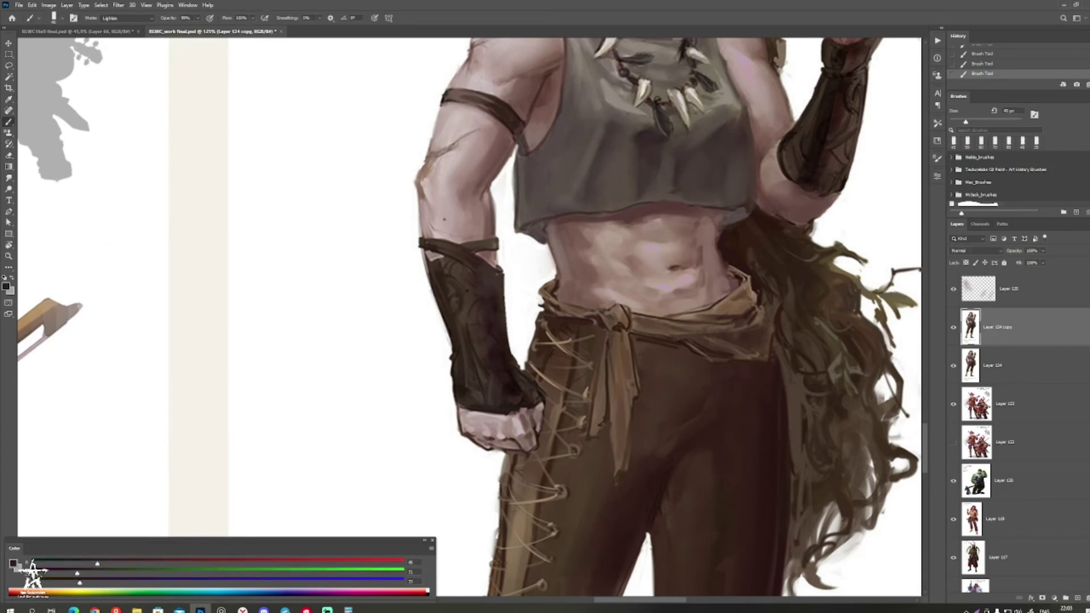
{"action": "left_click_drag", "start_coordinate": [810, 169], "coordinate": [730, 243]}
{"action": "key", "text": "bracketright"}
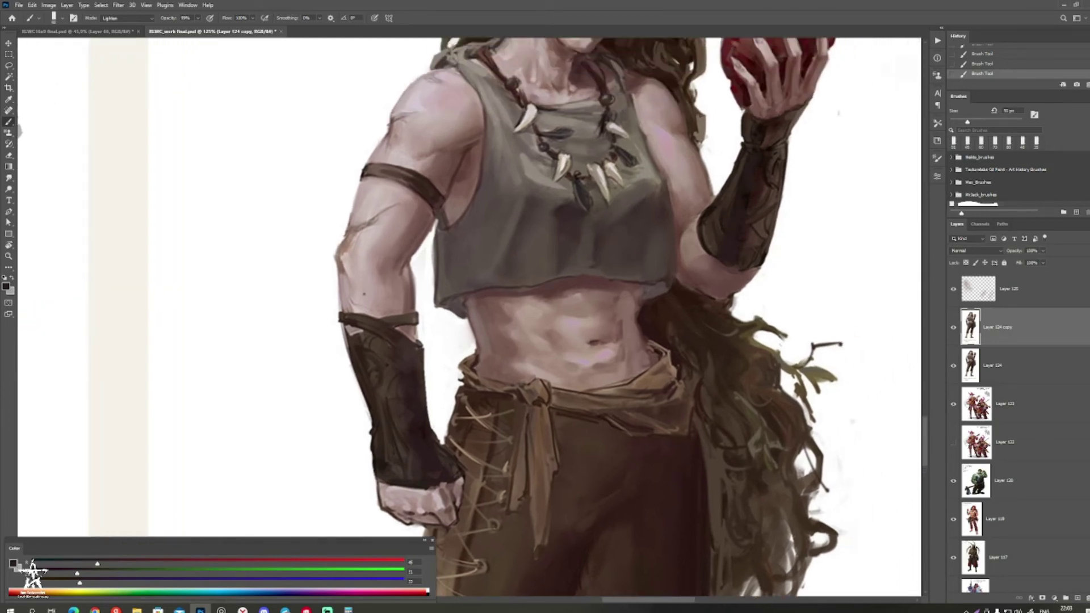
{"action": "left_click_drag", "start_coordinate": [798, 114], "coordinate": [625, 249]}
{"action": "left_click_drag", "start_coordinate": [665, 287], "coordinate": [732, 284]}
Step: Enlarge the brush to 100 px and soften the darkest areas of the trousers with the near-black brown
{"action": "left_click_drag", "start_coordinate": [579, 437], "coordinate": [565, 208]}
{"action": "key", "text": "bracketright"}
{"action": "key", "text": "bracketright"}
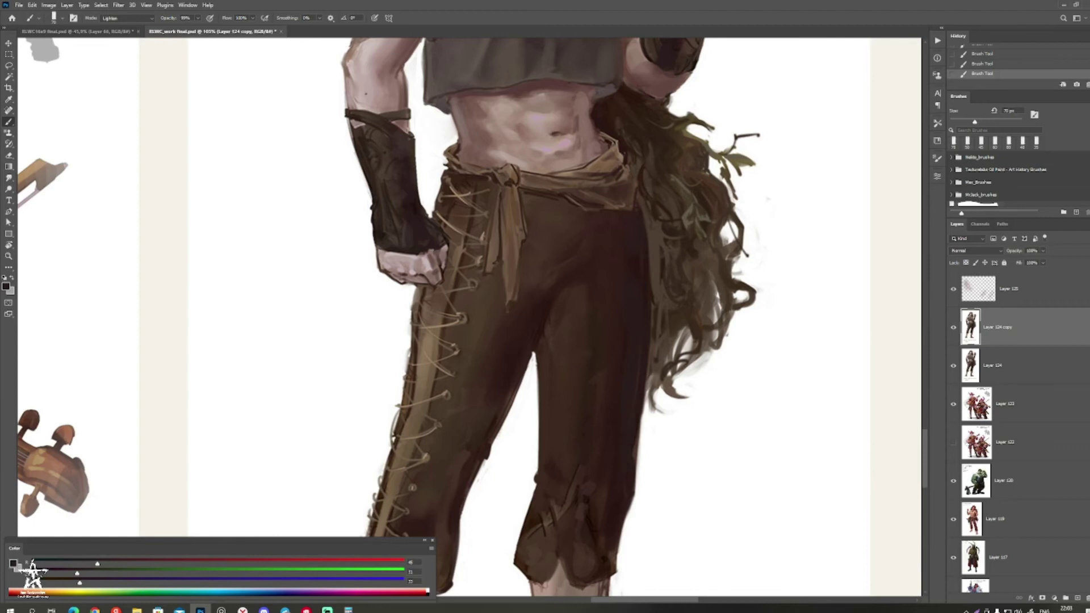
{"action": "key", "text": "bracketright"}
{"action": "scroll", "coordinate": [472, 318], "scroll_direction": "down", "scroll_amount": 5}
{"action": "key", "text": "bracketright"}
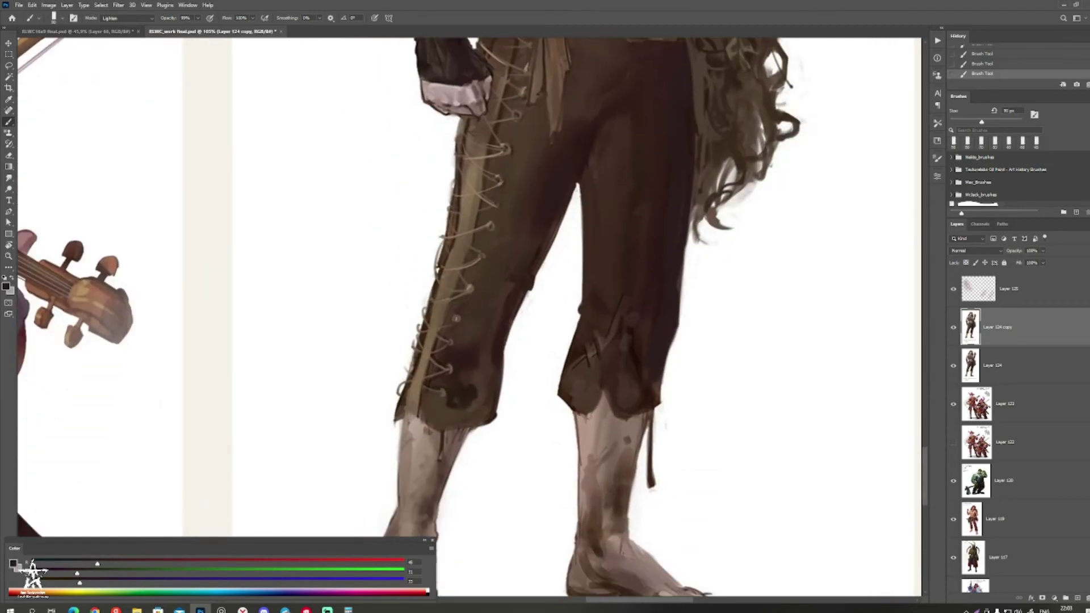
{"action": "mouse_move", "coordinate": [652, 249]}
{"action": "left_mouse_down"}
{"action": "mouse_move", "coordinate": [610, 331]}
{"action": "mouse_move", "coordinate": [500, 333]}
{"action": "left_mouse_up"}
{"action": "mouse_move", "coordinate": [588, 319]}
{"action": "left_mouse_down"}
{"action": "mouse_move", "coordinate": [579, 345]}
{"action": "mouse_move", "coordinate": [645, 345]}
{"action": "left_mouse_up"}
{"action": "key", "text": "bracketright"}
{"action": "left_click_drag", "start_coordinate": [568, 273], "coordinate": [541, 366]}
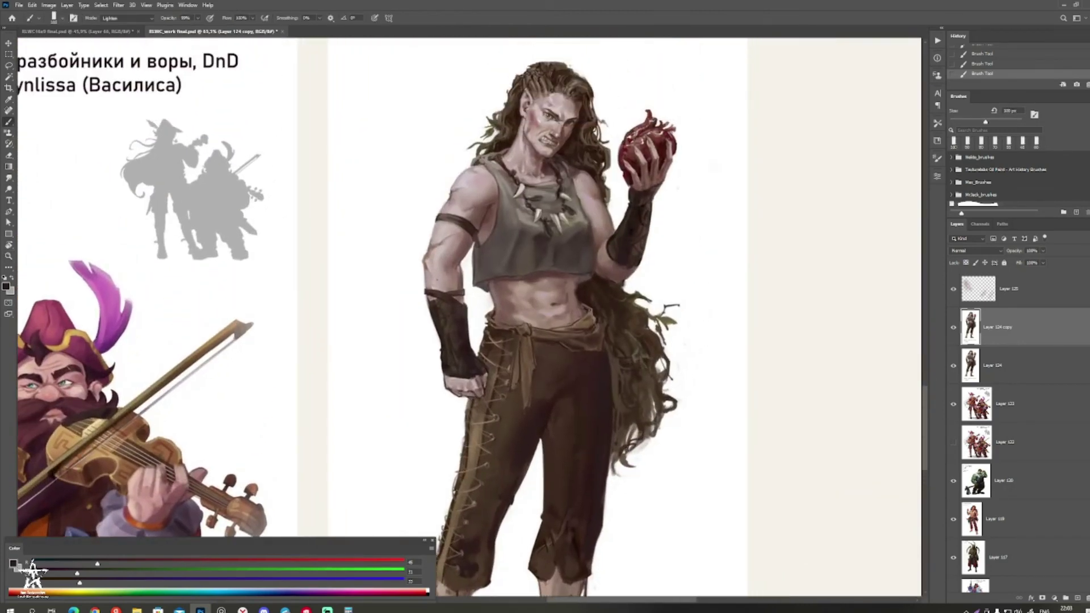
Step: Add a new layer above the werewolf girl's copy, sample the cheek's skin tone, and reduce the brush for face work
{"action": "scroll", "coordinate": [471, 318], "scroll_direction": "down", "scroll_amount": 1}
{"action": "scroll", "coordinate": [471, 318], "scroll_direction": "up", "scroll_amount": 2}
{"action": "scroll", "coordinate": [471, 318], "scroll_direction": "up", "scroll_amount": 1}
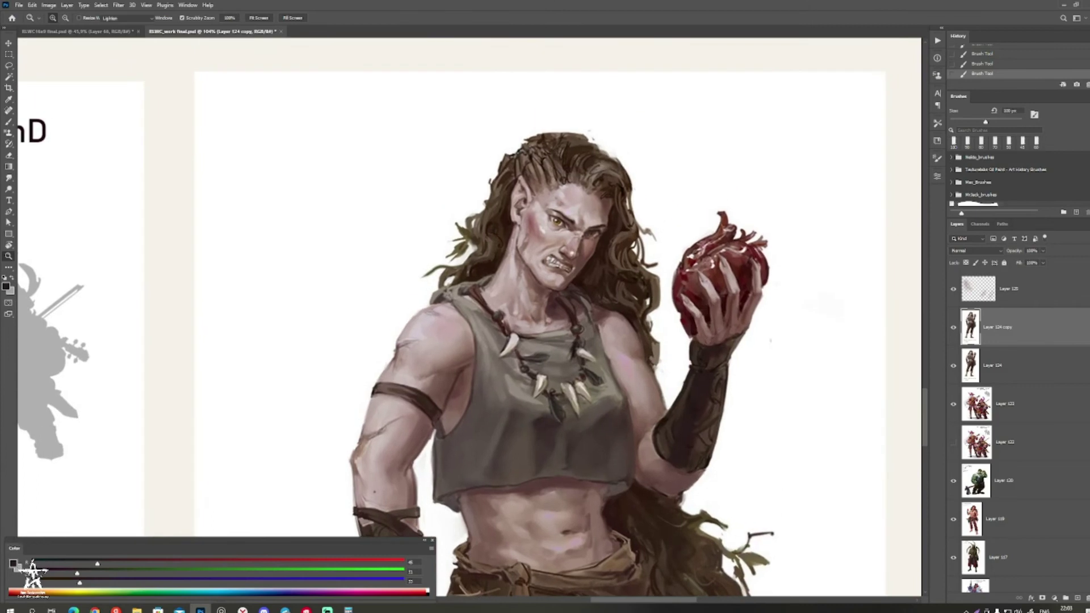
{"action": "key", "text": "ctrl+shift+alt+n"}
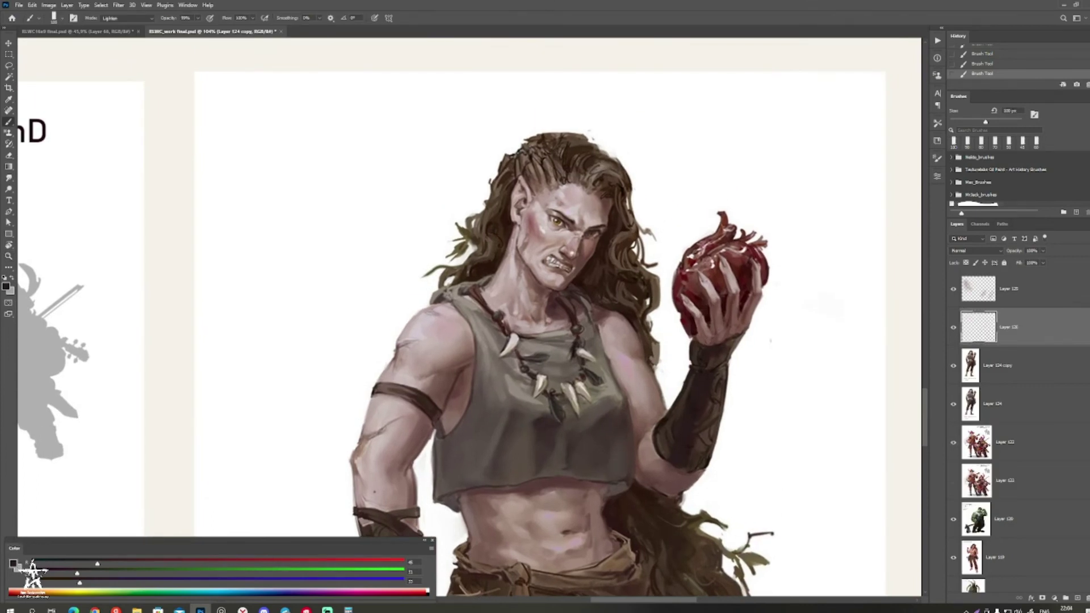
{"action": "left_click", "coordinate": [533, 224], "text": "alt"}
{"action": "key", "text": "bracketleft"}
{"action": "key", "text": "bracketleft"}
{"action": "key", "text": "bracketleft"}
{"action": "key", "text": "bracketleft"}
{"action": "key", "text": "bracketleft"}
Step: Retouch the face near the nose and the hairline with sampled reddish skin tones, undoing the first stroke
{"action": "mouse_move", "coordinate": [527, 231]}
{"action": "left_mouse_down"}
{"action": "mouse_move", "coordinate": [532, 259]}
{"action": "mouse_move", "coordinate": [537, 249]}
{"action": "mouse_move", "coordinate": [591, 250]}
{"action": "mouse_move", "coordinate": [591, 321]}
{"action": "left_mouse_up"}
{"action": "key", "text": "ctrl+z"}
{"action": "key", "text": "bracketleft"}
{"action": "key", "text": "bracketright"}
{"action": "left_click", "coordinate": [594, 313], "text": "alt"}
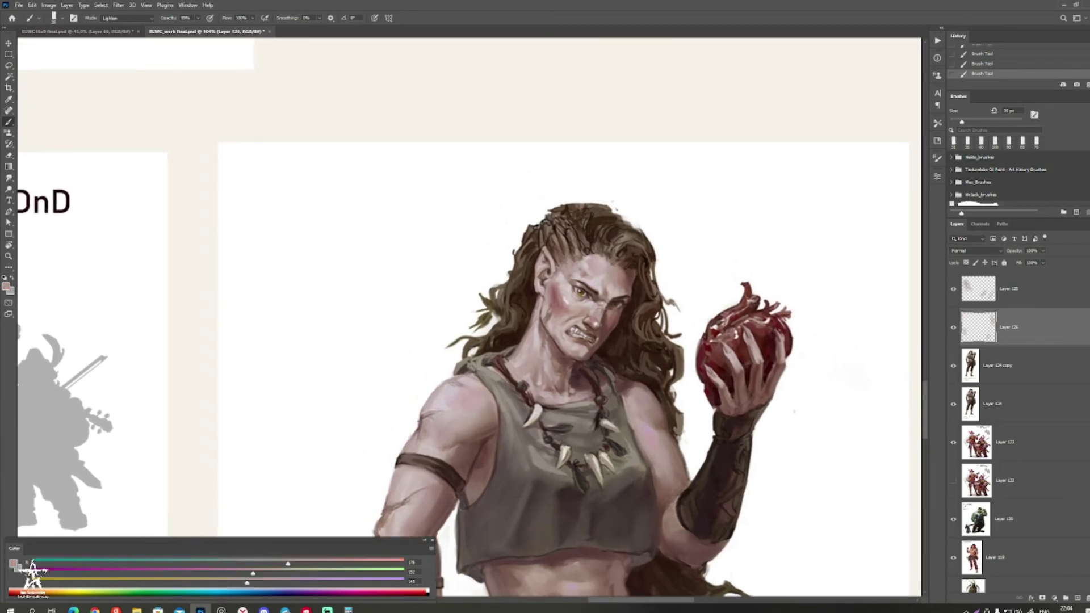
{"action": "left_click", "coordinate": [593, 316], "text": "alt"}
{"action": "left_click_drag", "start_coordinate": [594, 316], "coordinate": [583, 320]}
{"action": "key", "text": "bracketleft"}
{"action": "left_click", "coordinate": [585, 319], "text": "alt"}
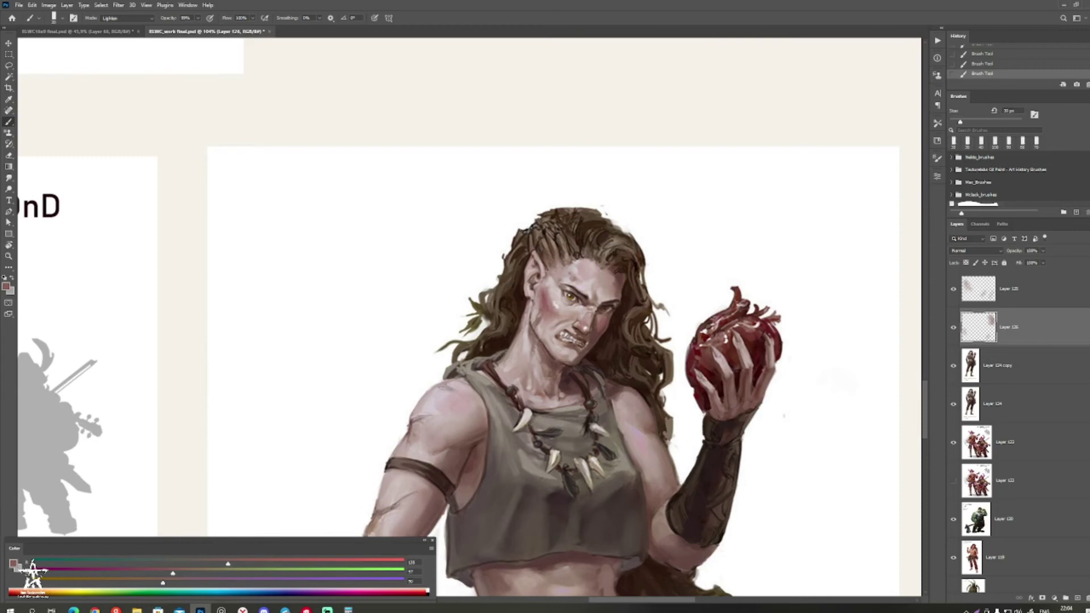
{"action": "left_click_drag", "start_coordinate": [578, 257], "coordinate": [587, 263]}
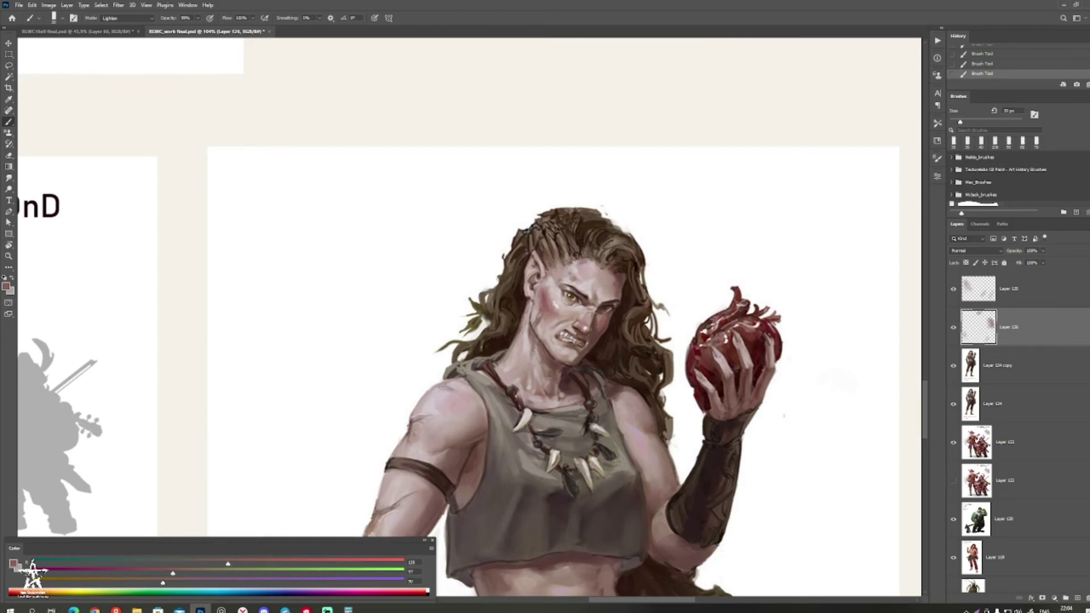
Step: Set the brush's blending mode to Normal and paint the shoulder with a light pink sampled from the face
{"action": "left_click", "coordinate": [126, 18]}
{"action": "left_click", "coordinate": [120, 27]}
{"action": "left_click_drag", "start_coordinate": [550, 290], "coordinate": [528, 300]}
{"action": "left_click", "coordinate": [528, 300], "text": "alt"}
{"action": "key", "text": "bracketleft"}
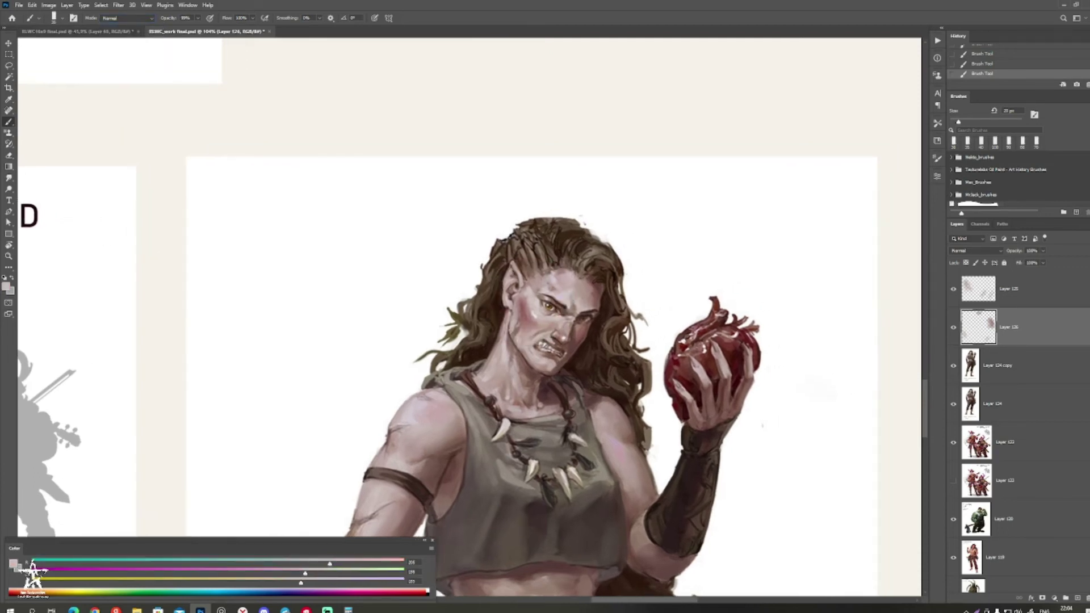
{"action": "key", "text": "bracketright"}
{"action": "left_click_drag", "start_coordinate": [427, 427], "coordinate": [440, 461]}
Step: Sample skin tones from the shoulder and reduce the brush to 8 px for fine skin touches
{"action": "left_click", "coordinate": [435, 449], "text": "alt"}
{"action": "key", "text": "bracketleft"}
{"action": "key", "text": "bracketleft"}
{"action": "key", "text": "bracketleft"}
{"action": "key", "text": "bracketleft"}
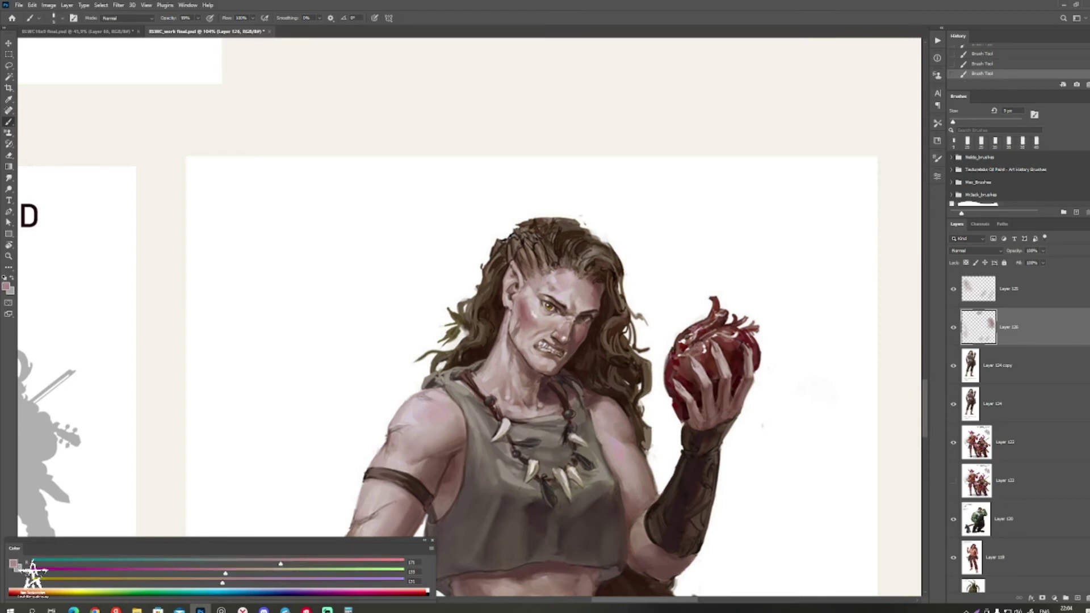
{"action": "left_click", "coordinate": [415, 418], "text": "alt"}
{"action": "key", "text": "bracketleft"}
Step: Sample pale skin tones around the mouth and switch to the topmost correction layer with a small brush
{"action": "left_click_drag", "start_coordinate": [574, 352], "coordinate": [536, 339]}
{"action": "left_click", "coordinate": [518, 336], "text": "alt"}
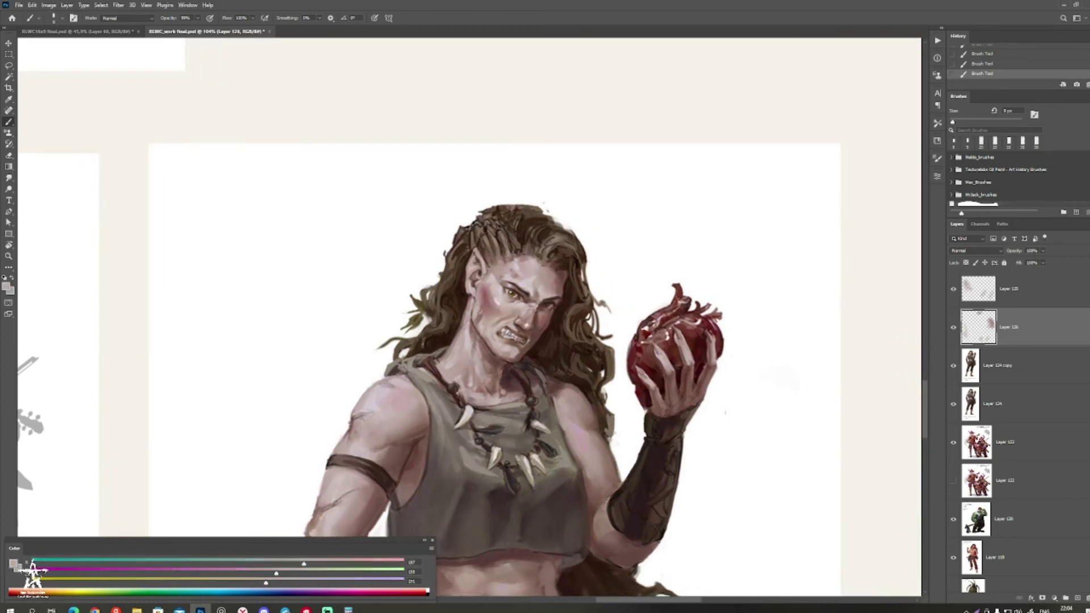
{"action": "key", "text": "bracketright"}
{"action": "left_click", "coordinate": [1017, 289]}
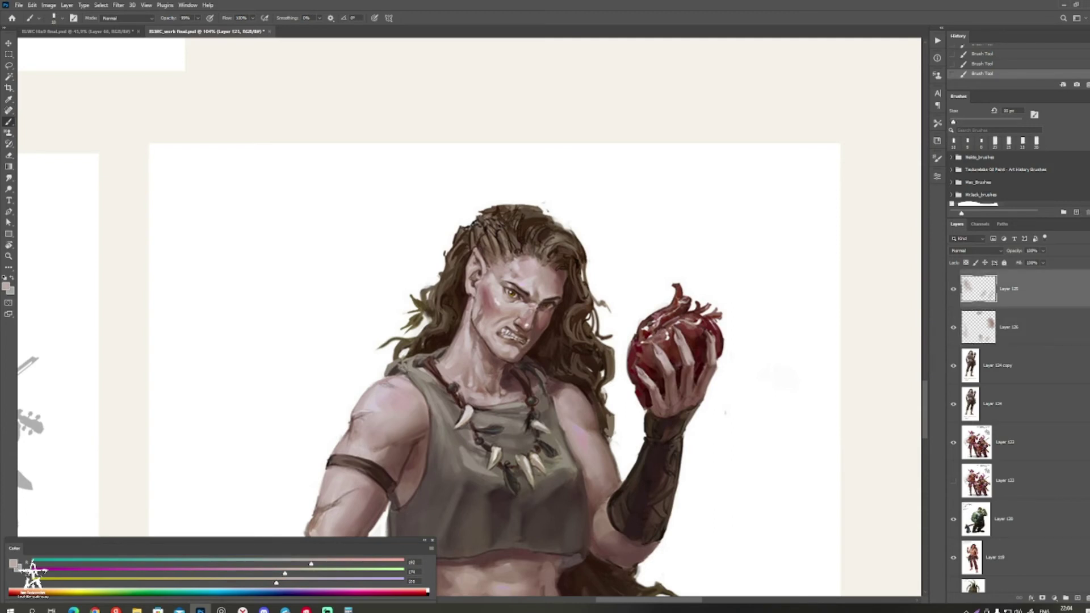
{"action": "left_click", "coordinate": [516, 335], "text": "alt"}
{"action": "key", "text": "bracketleft"}
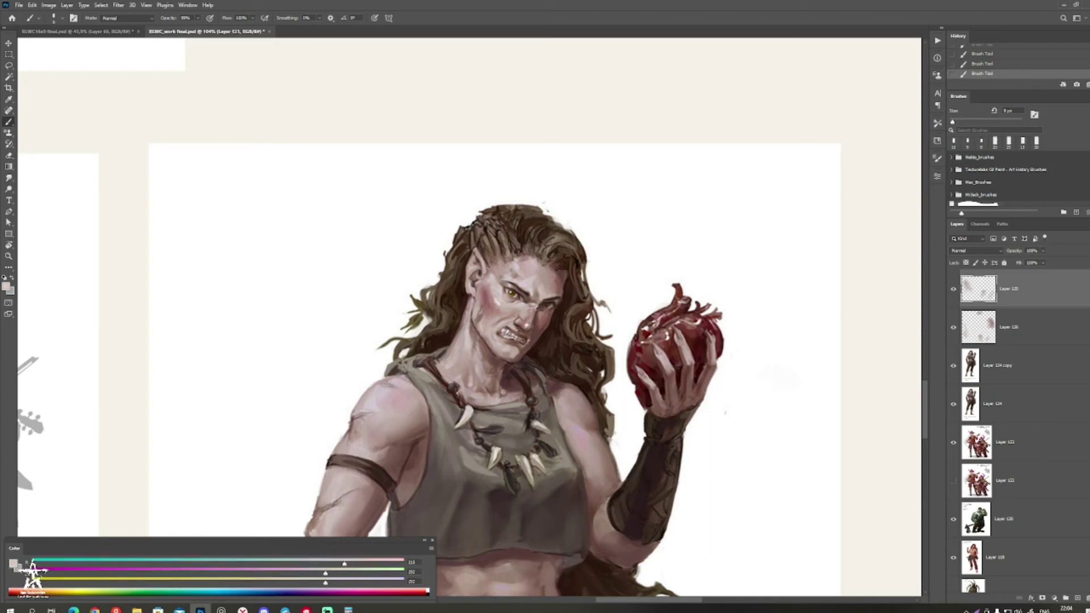
Step: Refine the upper lip and the skin around the bared teeth with pink and dark red tones sampled there
{"action": "left_click", "coordinate": [516, 335], "text": "alt"}
{"action": "key", "text": "bracketright"}
{"action": "left_click", "coordinate": [515, 329], "text": "alt"}
{"action": "key", "text": "bracketright"}
{"action": "left_click", "coordinate": [516, 330], "text": "alt"}
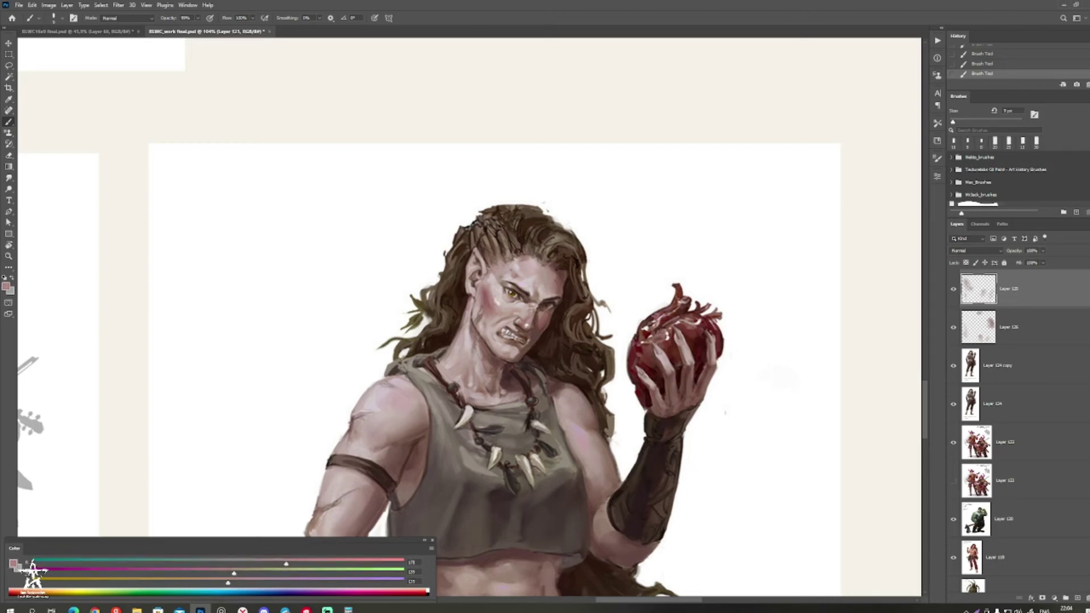
{"action": "left_click", "coordinate": [516, 332], "text": "alt"}
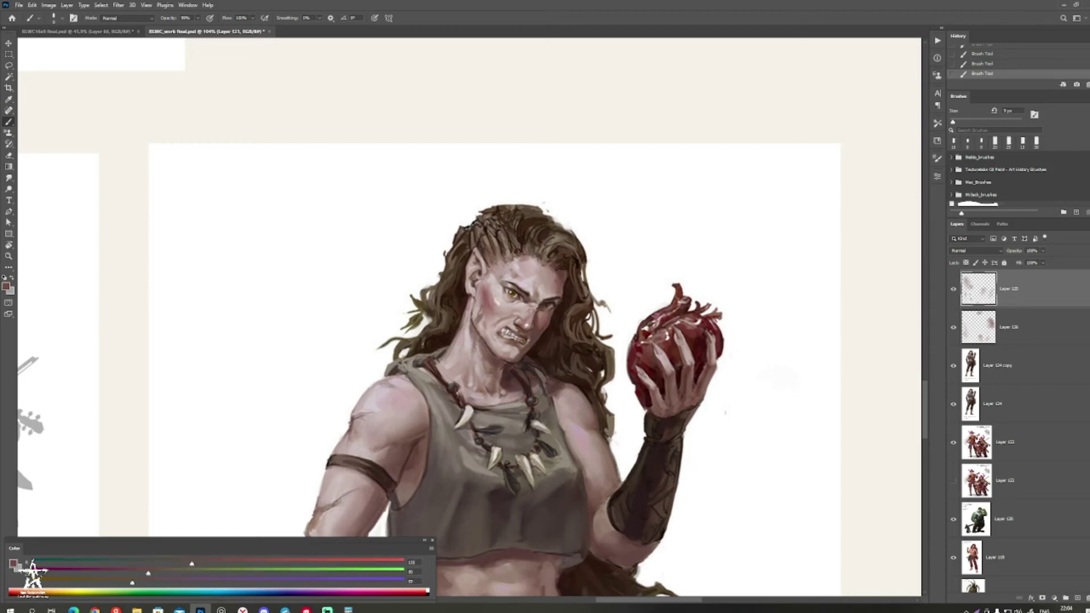
{"action": "left_click", "coordinate": [514, 340], "text": "alt"}
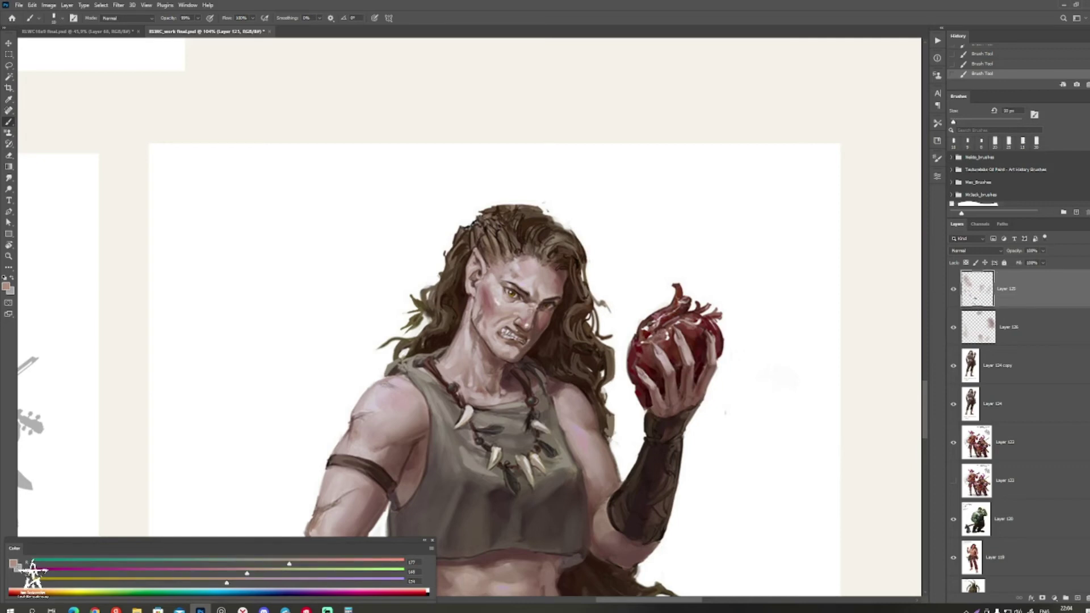
Step: Sample a dusky pink from the face and enlarge the brush for broader facial corrections
{"action": "left_click", "coordinate": [485, 346], "text": "alt"}
{"action": "key", "text": "z"}
{"action": "left_click_drag", "start_coordinate": [584, 336], "coordinate": [363, 336]}
{"action": "left_click_drag", "start_coordinate": [414, 362], "coordinate": [441, 332]}
{"action": "left_click_drag", "start_coordinate": [441, 333], "coordinate": [522, 333]}
{"action": "left_click", "coordinate": [476, 278], "text": "alt"}
{"action": "key", "text": "bracketright"}
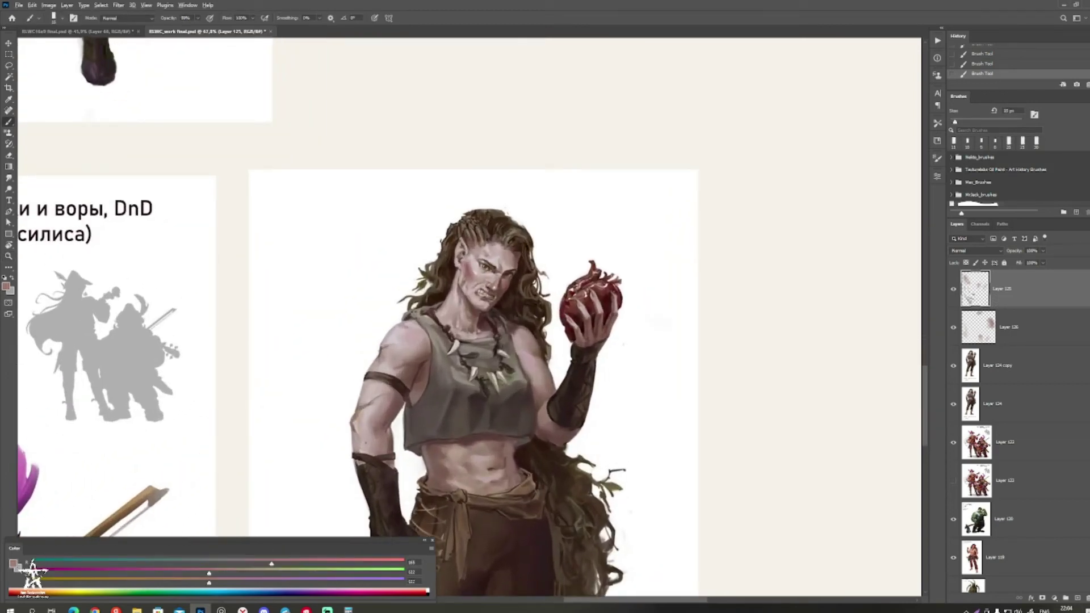
Step: Choose a muted pink and tint the werewolf girl's facial skin with it
{"action": "left_click", "coordinate": [6, 287]}
{"action": "left_click", "coordinate": [133, 306]}
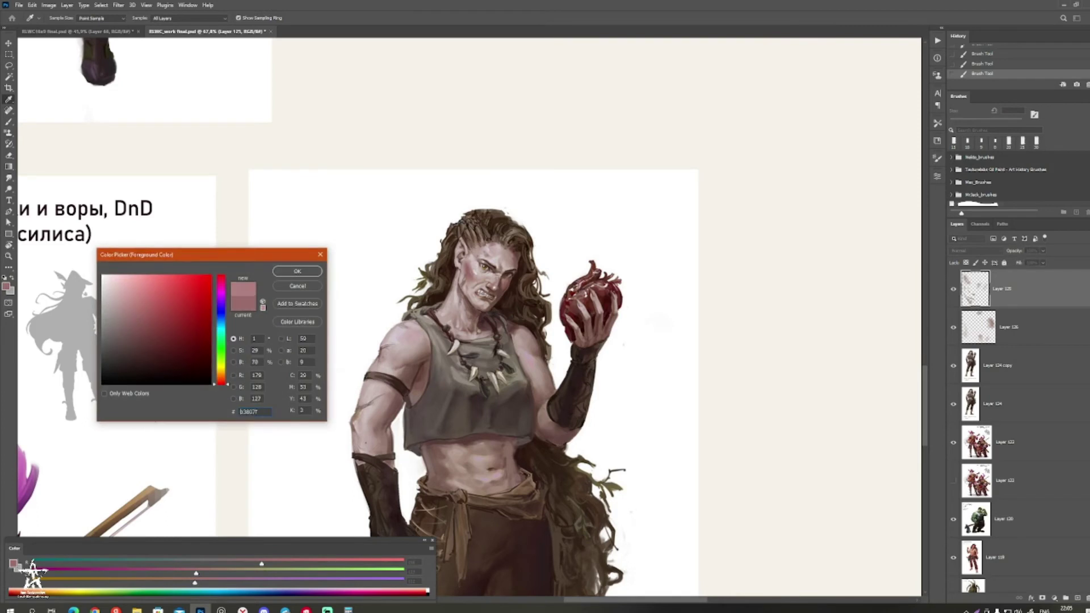
{"action": "key", "text": "Return"}
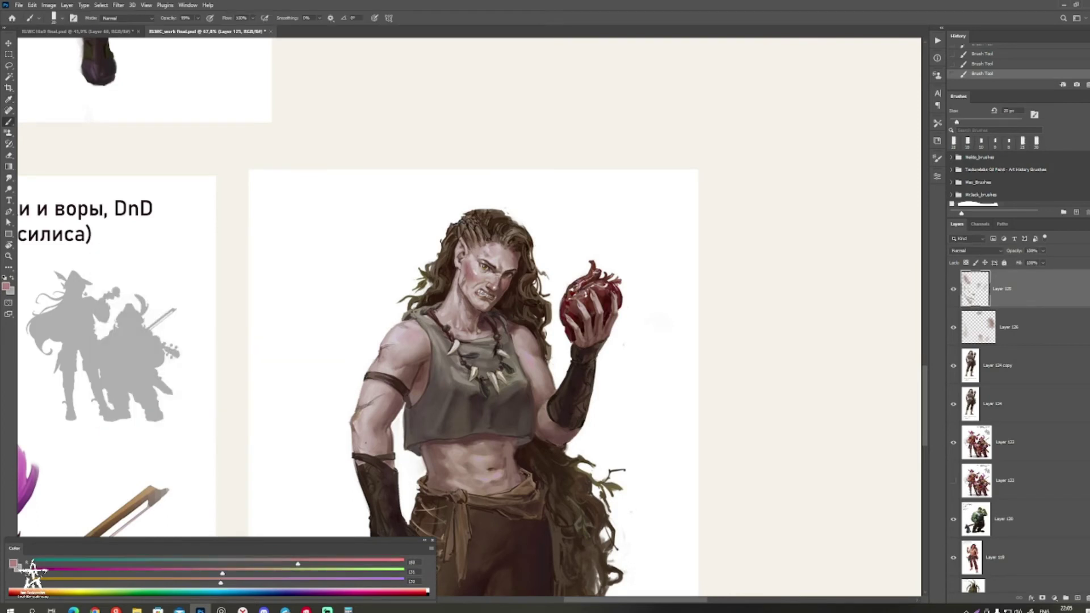
{"action": "key", "text": "bracketleft"}
{"action": "key", "text": "bracketright"}
Step: Sample a light skin tone from the face, undo the last two strokes, and reduce the brush size
{"action": "key", "text": "z"}
{"action": "left_click_drag", "start_coordinate": [488, 258], "coordinate": [423, 267]}
{"action": "left_click_drag", "start_coordinate": [453, 328], "coordinate": [488, 327]}
{"action": "mouse_move", "coordinate": [493, 219]}
{"action": "left_mouse_down"}
{"action": "mouse_move", "coordinate": [512, 219]}
{"action": "mouse_move", "coordinate": [498, 231]}
{"action": "left_mouse_up"}
{"action": "key", "text": "b"}
{"action": "left_click", "coordinate": [501, 225], "text": "alt"}
{"action": "key", "text": "ctrl+z"}
{"action": "key", "text": "ctrl+z"}
{"action": "key", "text": "bracketleft"}
{"action": "key", "text": "bracketleft"}
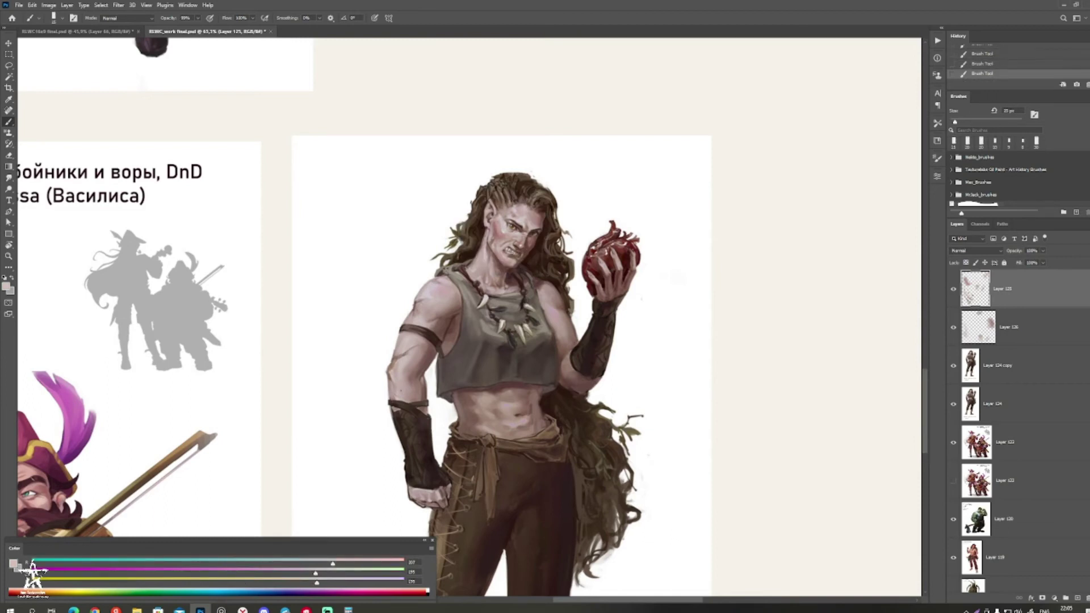
Step: Refine the highlights on the cheek, forehead and jaw with pale skin tones sampled from the face
{"action": "left_click", "coordinate": [505, 231], "text": "alt"}
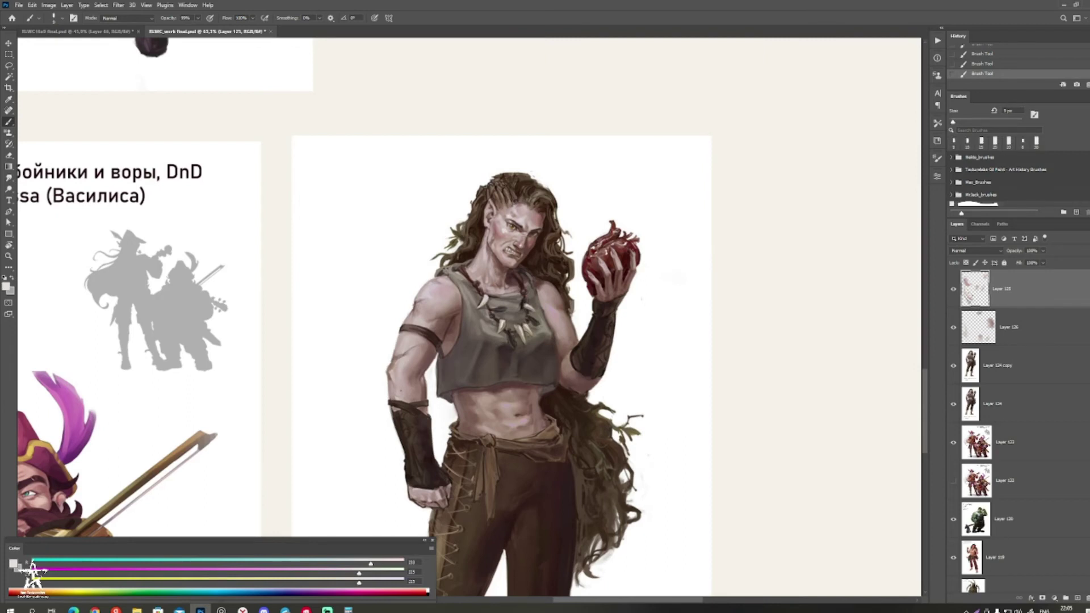
{"action": "left_click", "coordinate": [510, 222], "text": "alt"}
{"action": "left_click", "coordinate": [527, 211], "text": "alt"}
{"action": "key", "text": "z"}
{"action": "left_click_drag", "start_coordinate": [540, 256], "coordinate": [409, 193]}
{"action": "mouse_move", "coordinate": [613, 183]}
{"action": "left_mouse_down"}
{"action": "mouse_move", "coordinate": [528, 187]}
{"action": "mouse_move", "coordinate": [567, 203]}
{"action": "left_mouse_up"}
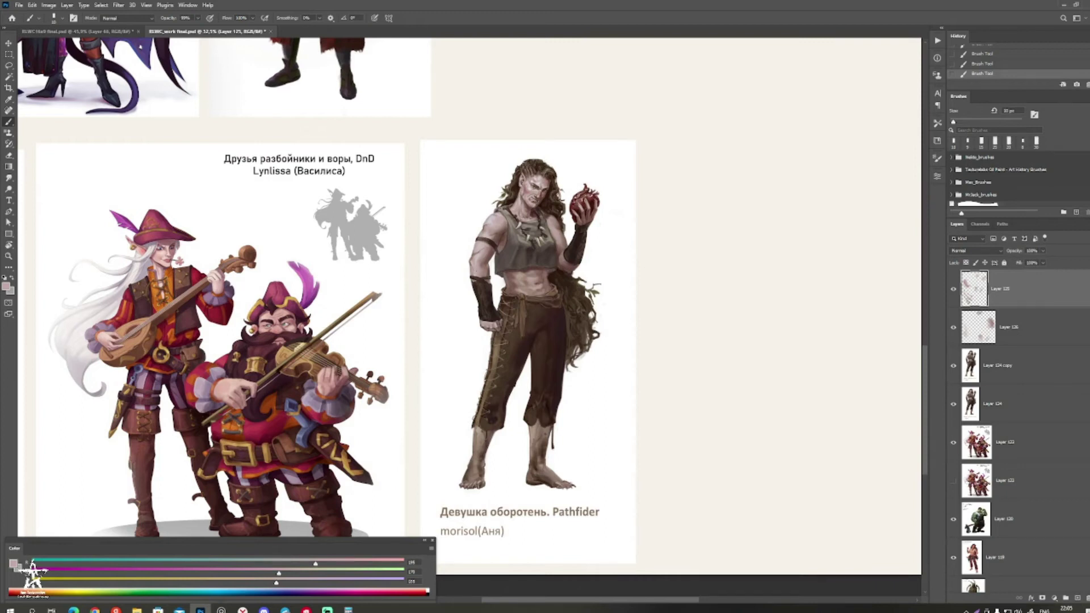
{"action": "left_click", "coordinate": [517, 181], "text": "ctrl"}
{"action": "left_click", "coordinate": [526, 195], "text": "alt"}
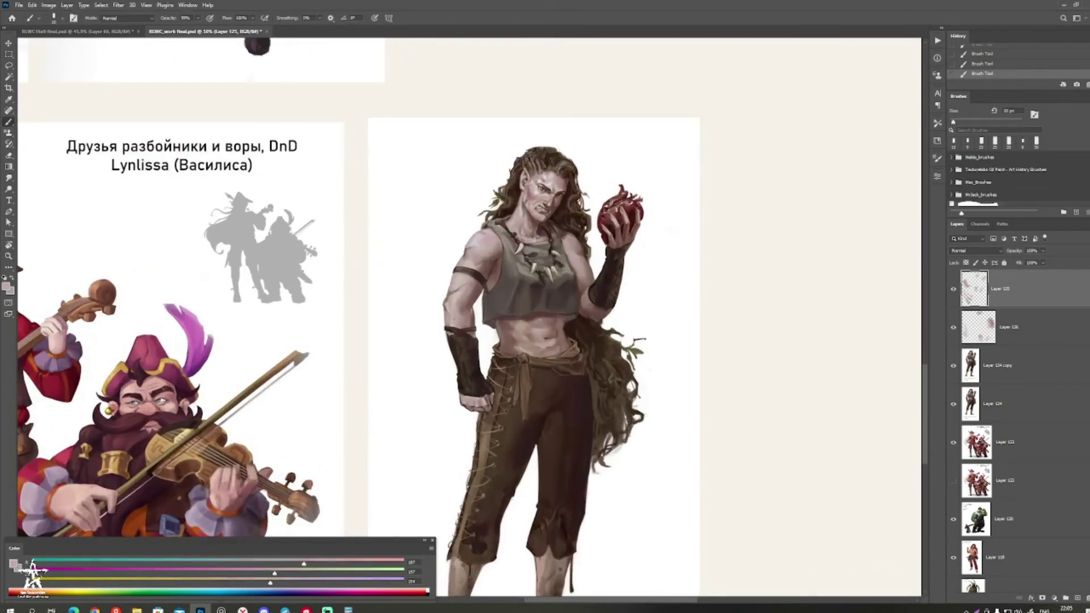
{"action": "left_click", "coordinate": [527, 205], "text": "alt"}
Step: Hide the two correction layers above the werewolf girl to reveal the original artwork on the board
{"action": "left_click_drag", "start_coordinate": [512, 260], "coordinate": [440, 262]}
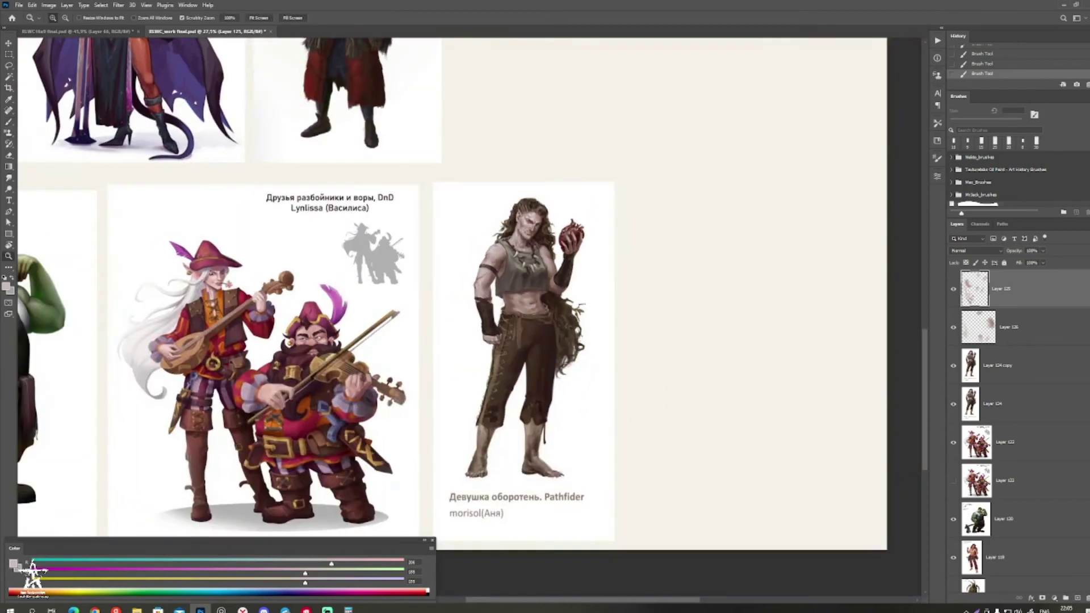
{"action": "left_click_drag", "start_coordinate": [523, 241], "coordinate": [569, 242]}
{"action": "left_click_drag", "start_coordinate": [526, 187], "coordinate": [575, 155]}
{"action": "left_click_drag", "start_coordinate": [574, 151], "coordinate": [547, 151]}
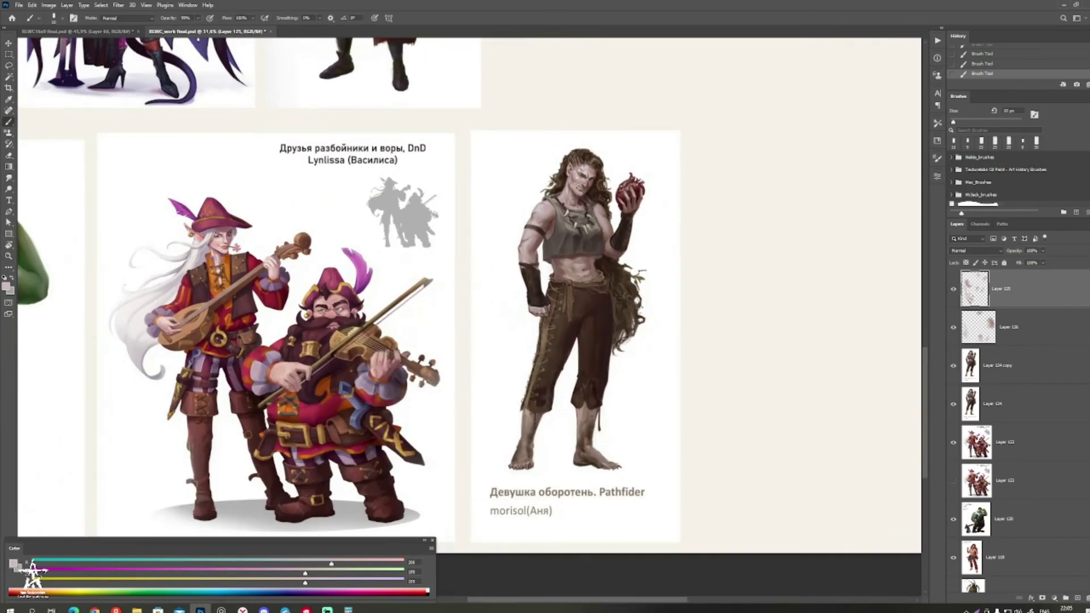
{"action": "left_click_drag", "start_coordinate": [545, 228], "coordinate": [607, 268]}
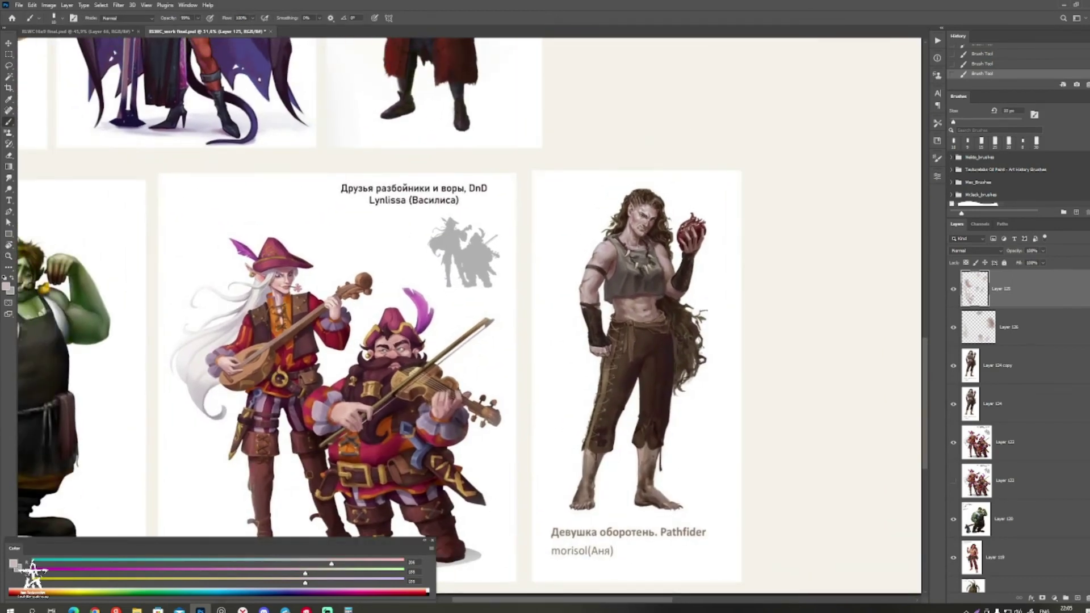
{"action": "left_click", "coordinate": [954, 289]}
{"action": "mouse_move", "coordinate": [758, 328]}
{"action": "left_mouse_down"}
{"action": "mouse_move", "coordinate": [729, 346]}
{"action": "mouse_move", "coordinate": [613, 348]}
{"action": "mouse_move", "coordinate": [746, 365]}
{"action": "mouse_move", "coordinate": [688, 395]}
{"action": "left_mouse_up"}
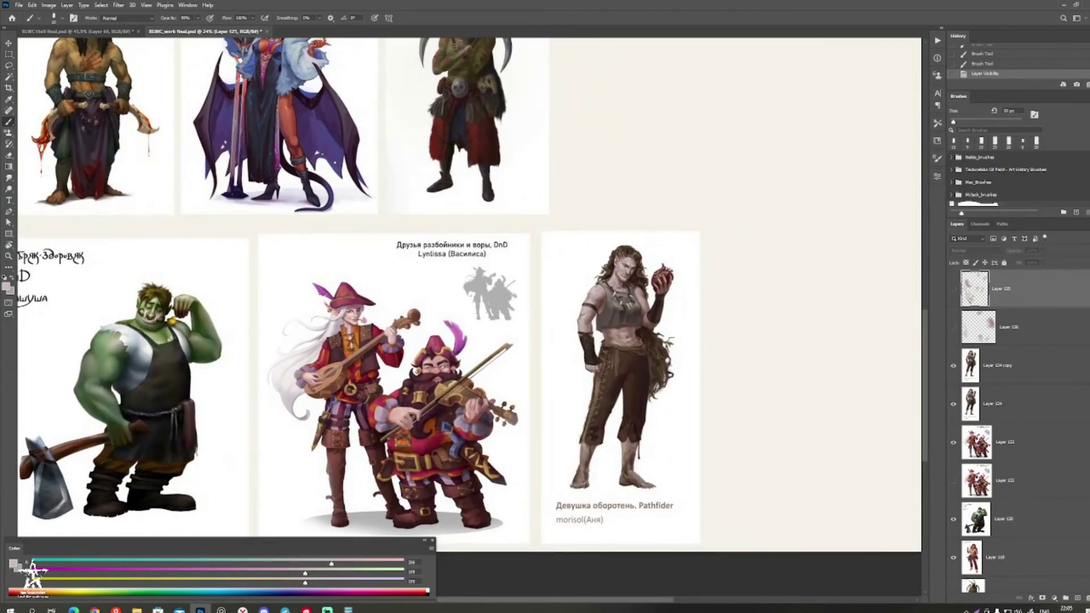
{"action": "left_click_drag", "start_coordinate": [689, 396], "coordinate": [766, 347]}
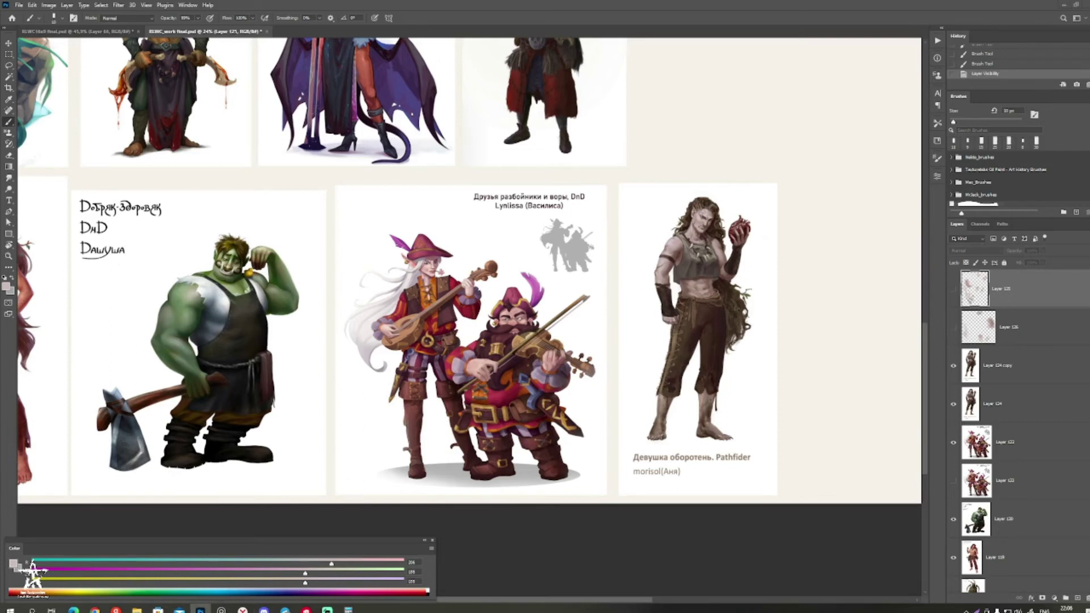
Step: Paste the green horned Shadowrun troll artwork onto the board as a new layer
{"action": "key", "text": "ctrl+v"}
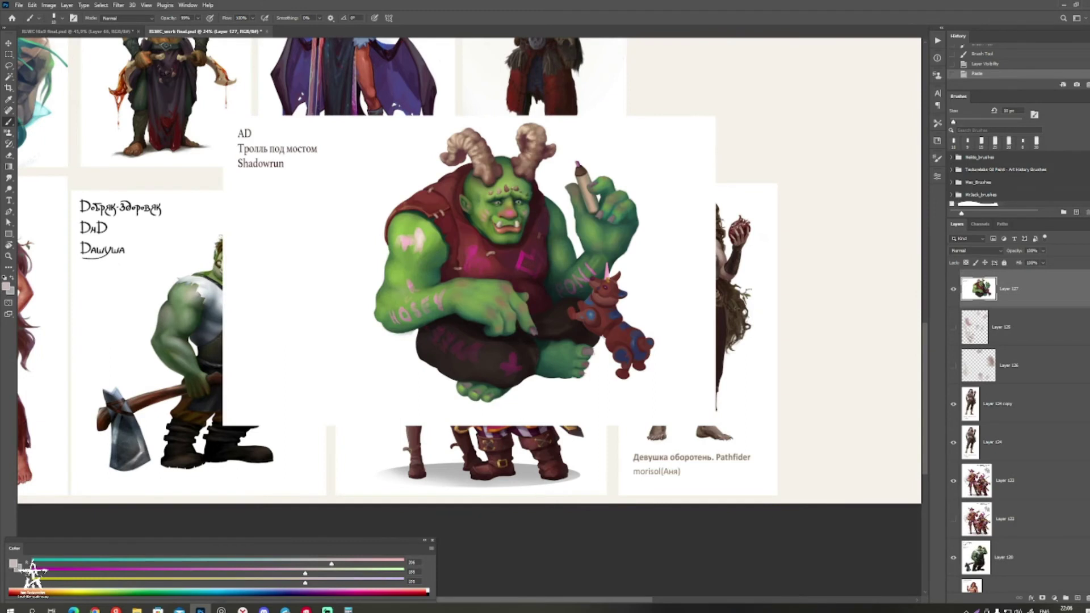
{"action": "left_click_drag", "start_coordinate": [640, 227], "coordinate": [511, 391]}
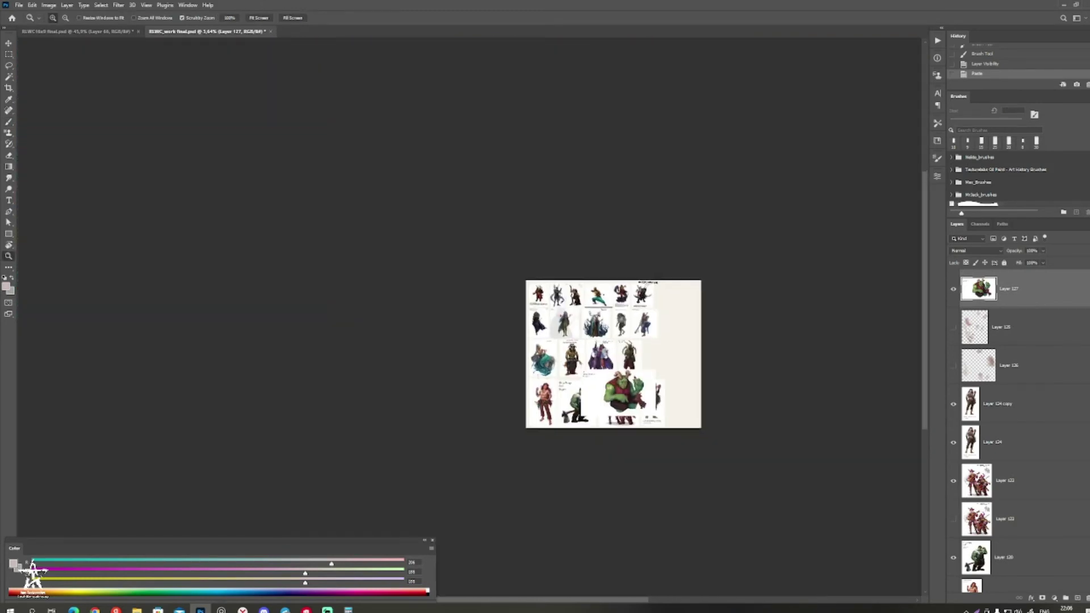
Step: Move the troll artwork into the empty space beside the half-orc cultist in the third row and scale it to fit
{"action": "left_click_drag", "start_coordinate": [658, 395], "coordinate": [749, 395]}
{"action": "key", "text": "v"}
{"action": "left_click_drag", "start_coordinate": [557, 383], "coordinate": [798, 260]}
{"action": "key", "text": "ctrl+t"}
{"action": "left_click_drag", "start_coordinate": [580, 163], "coordinate": [667, 221]}
{"action": "left_click_drag", "start_coordinate": [755, 278], "coordinate": [682, 236]}
{"action": "left_click_drag", "start_coordinate": [817, 179], "coordinate": [829, 171]}
{"action": "left_click_drag", "start_coordinate": [752, 229], "coordinate": [762, 206]}
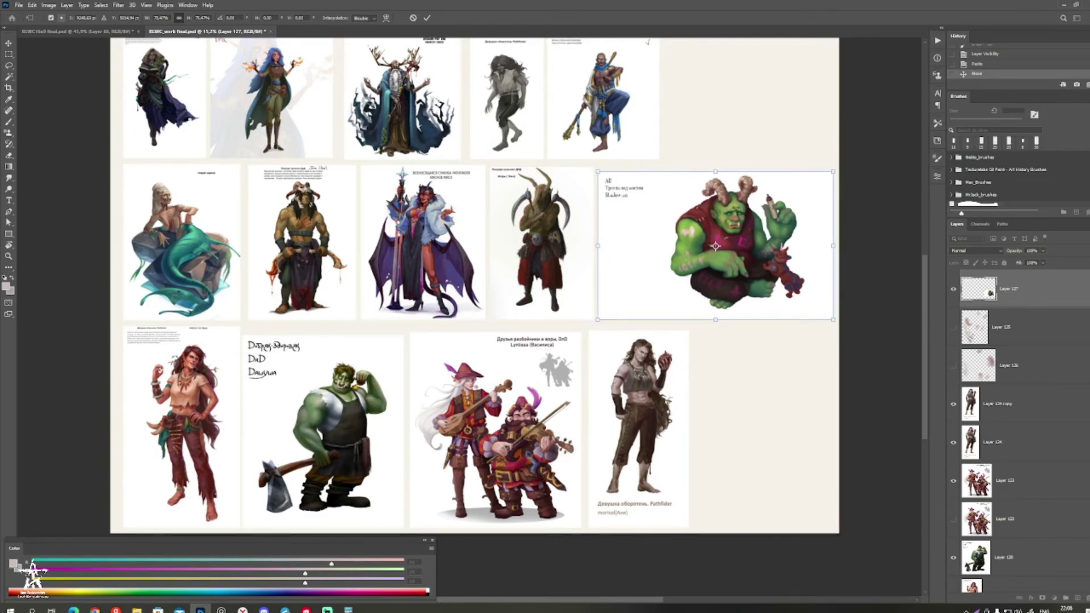
{"action": "key", "text": "Return"}
{"action": "key", "text": "z"}
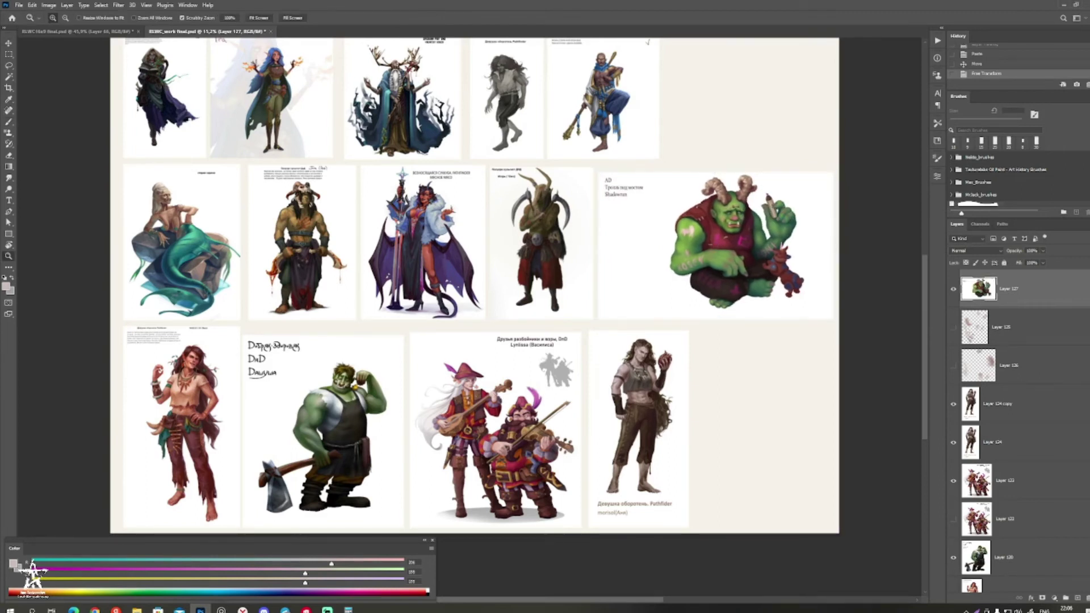
Step: Sample a blue from the toy unicorn and paint it over the knuckles of the troll's pointing hand with a larger brush
{"action": "mouse_move", "coordinate": [728, 210]}
{"action": "left_mouse_down"}
{"action": "mouse_move", "coordinate": [786, 219]}
{"action": "mouse_move", "coordinate": [744, 273]}
{"action": "mouse_move", "coordinate": [768, 273]}
{"action": "left_mouse_up"}
{"action": "key", "text": "b"}
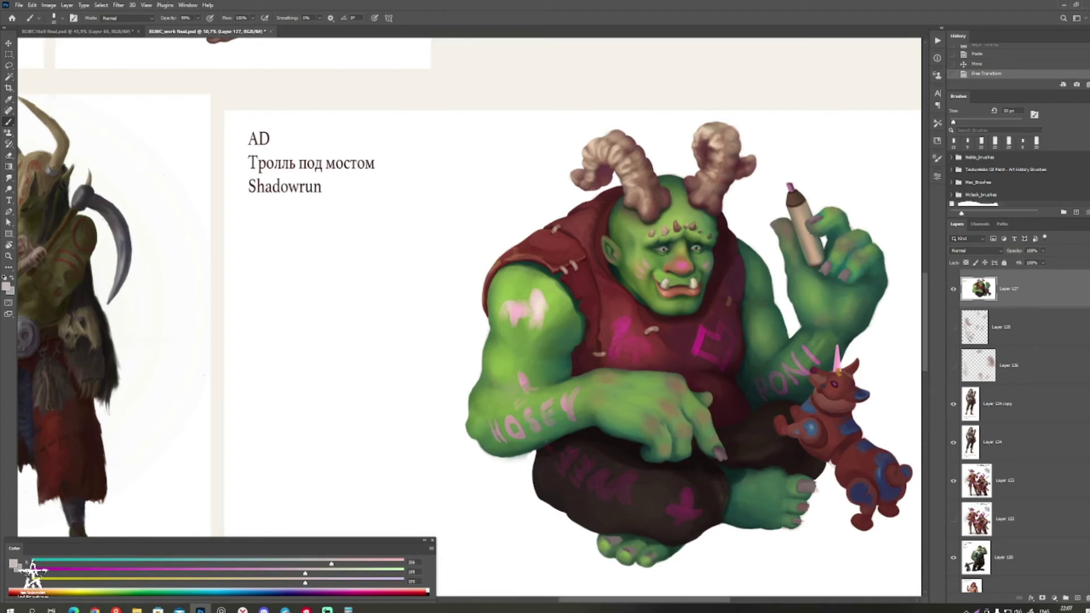
{"action": "left_click_drag", "start_coordinate": [768, 273], "coordinate": [736, 247]}
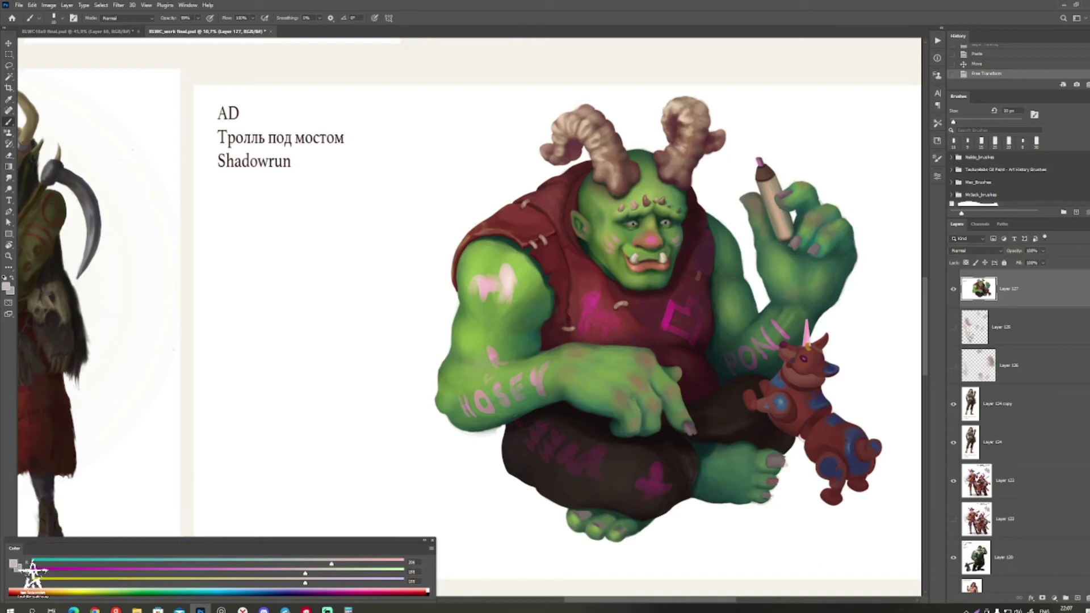
{"action": "left_click", "coordinate": [783, 409], "text": "alt"}
{"action": "key", "text": "bracketright"}
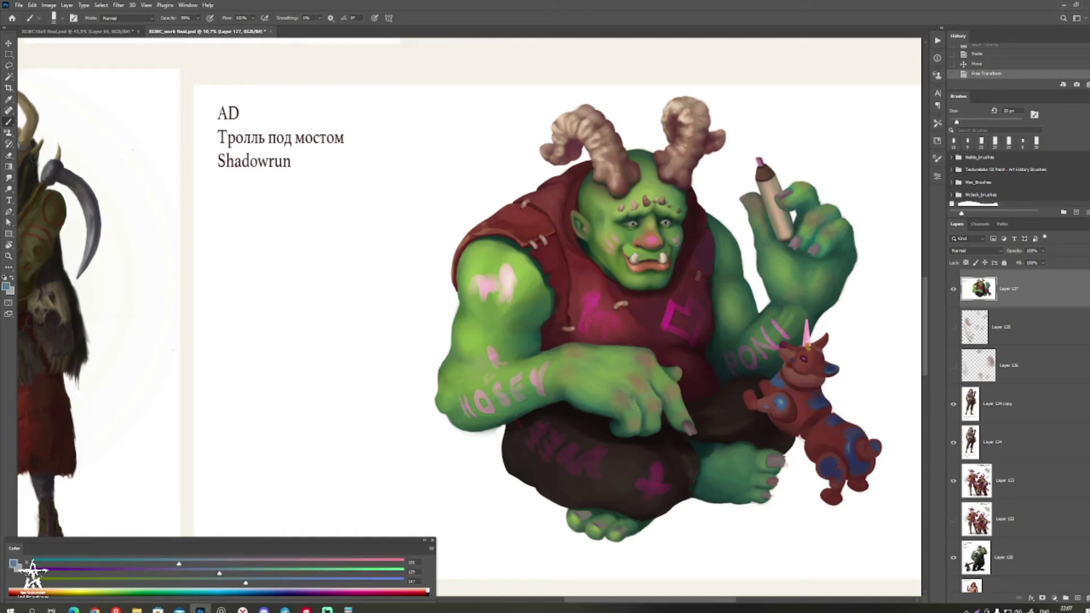
{"action": "key", "text": "bracketright"}
{"action": "left_click_drag", "start_coordinate": [603, 404], "coordinate": [613, 411]}
{"action": "mouse_move", "coordinate": [605, 406]}
{"action": "left_mouse_down"}
{"action": "mouse_move", "coordinate": [623, 413]}
{"action": "mouse_move", "coordinate": [622, 434]}
{"action": "left_mouse_up"}
Step: Sample a deeper blue from the toy and shade the raised hand's wrist and the pointing index finger with an enlarged brush
{"action": "left_click", "coordinate": [778, 406], "text": "alt"}
{"action": "key", "text": "bracketleft"}
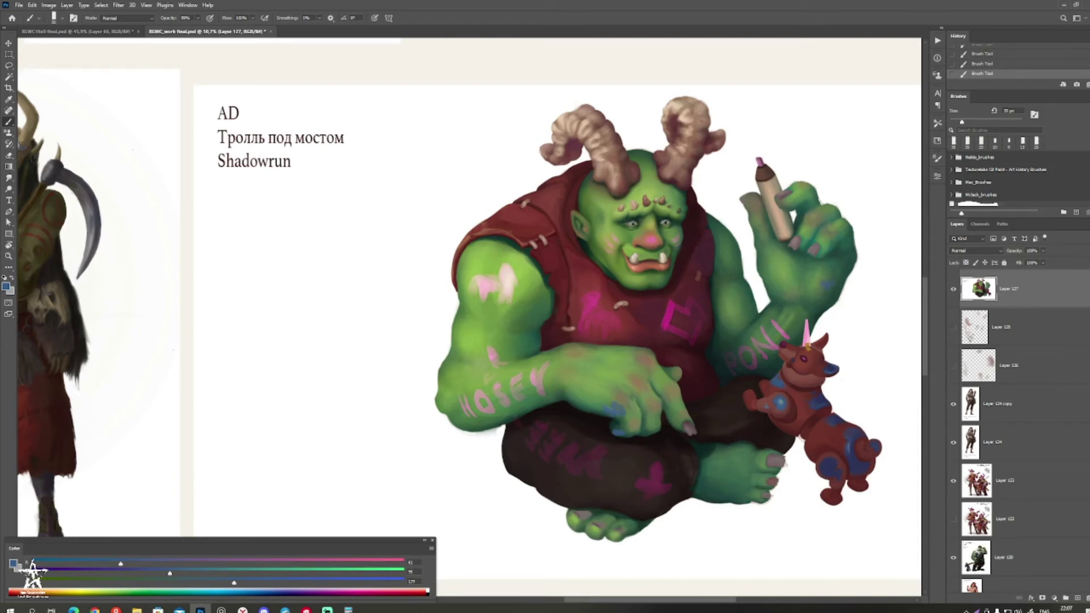
{"action": "key", "text": "bracketright"}
{"action": "key", "text": "bracketright"}
{"action": "left_click_drag", "start_coordinate": [841, 287], "coordinate": [813, 317]}
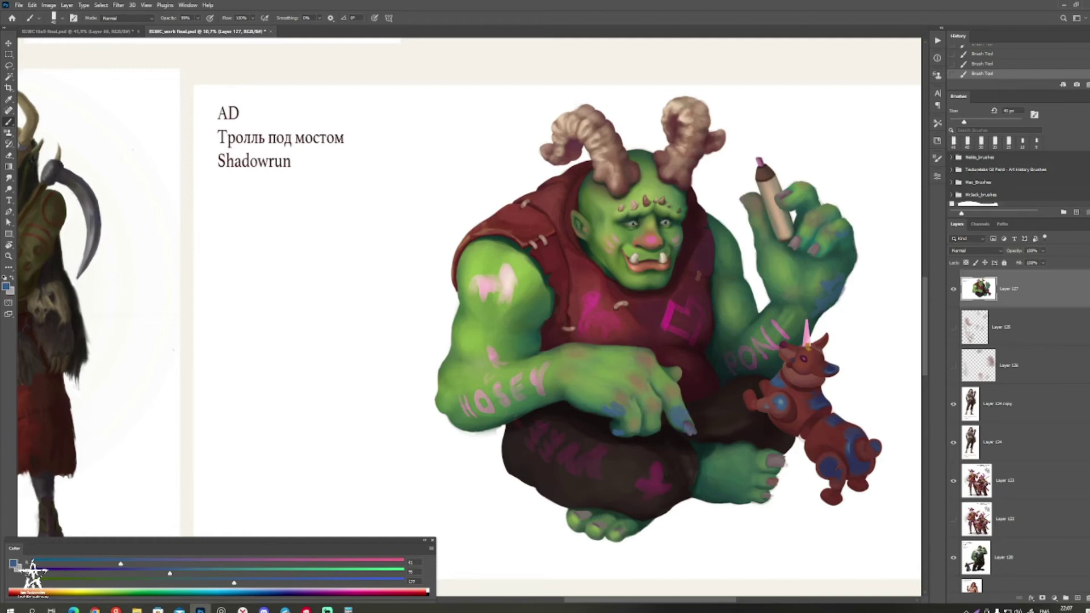
Step: Blend the pointing index finger with a muted blue sampled from the hand, using a smaller brush, and sample dark blue from the toy
{"action": "left_click", "coordinate": [830, 286], "text": "alt"}
{"action": "left_click", "coordinate": [679, 414], "text": "alt"}
{"action": "key", "text": "bracketleft"}
{"action": "key", "text": "bracketleft"}
{"action": "left_click_drag", "start_coordinate": [671, 409], "coordinate": [669, 418]}
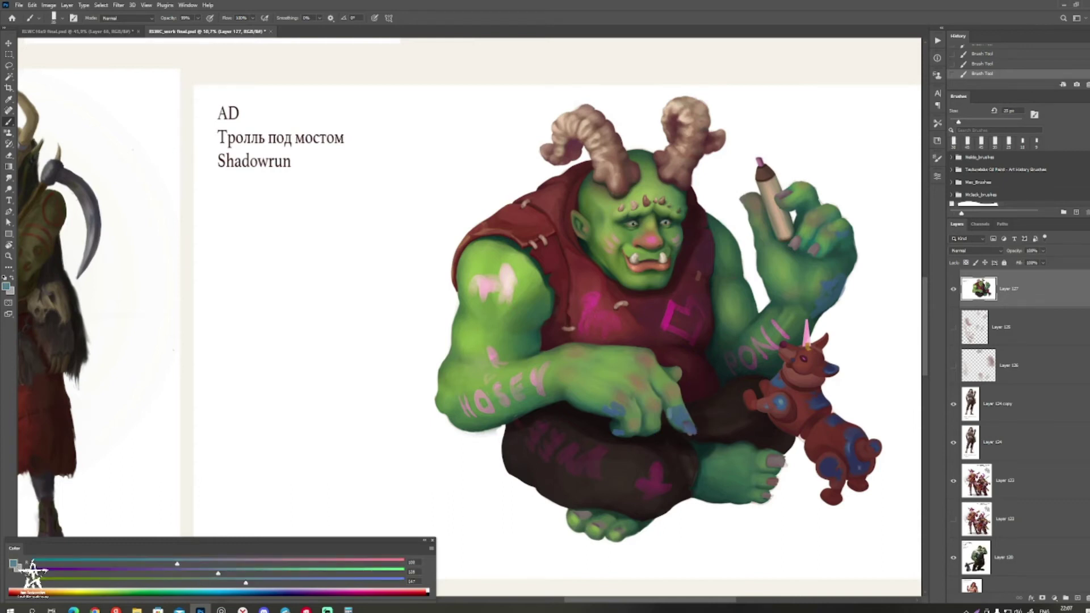
{"action": "left_click", "coordinate": [830, 468], "text": "alt"}
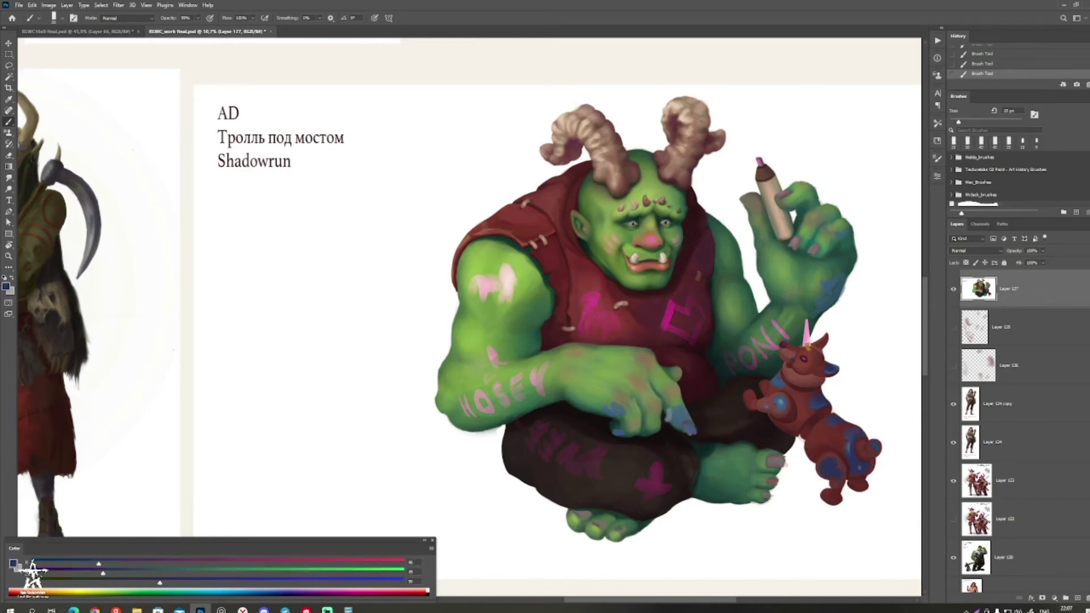
Step: Try a small white highlight on the tip of the troll's nose
{"action": "key", "text": "z"}
{"action": "mouse_move", "coordinate": [741, 401]}
{"action": "left_mouse_down"}
{"action": "mouse_move", "coordinate": [661, 400]}
{"action": "mouse_move", "coordinate": [707, 399]}
{"action": "left_mouse_up"}
{"action": "scroll", "coordinate": [721, 272], "scroll_direction": "up", "scroll_amount": 5}
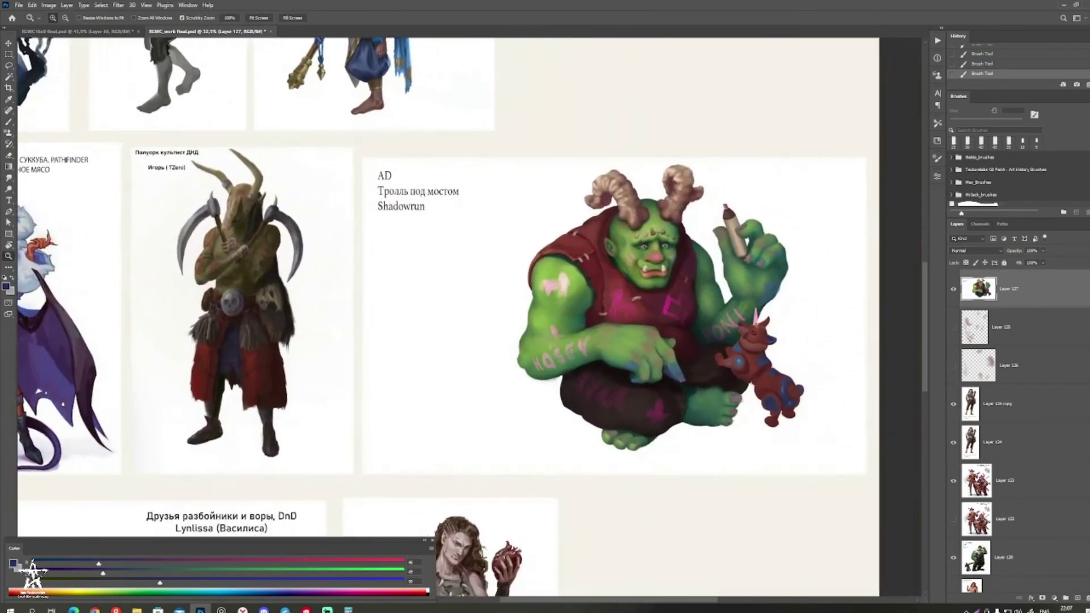
{"action": "key", "text": "b"}
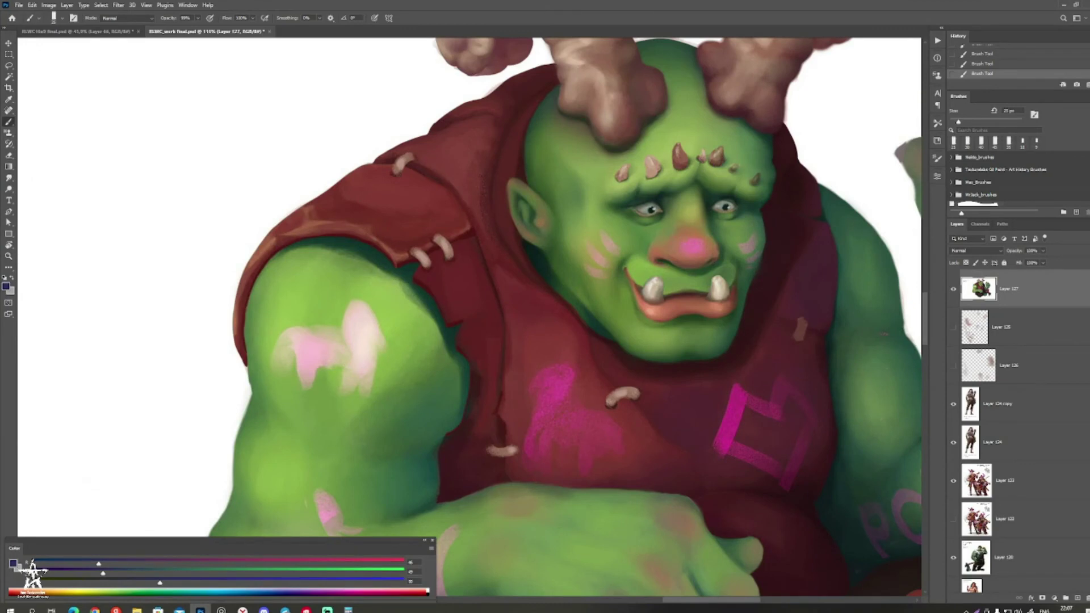
{"action": "left_click", "coordinate": [427, 591]}
{"action": "key", "text": "bracketleft"}
{"action": "key", "text": "bracketleft"}
{"action": "left_click", "coordinate": [687, 246]}
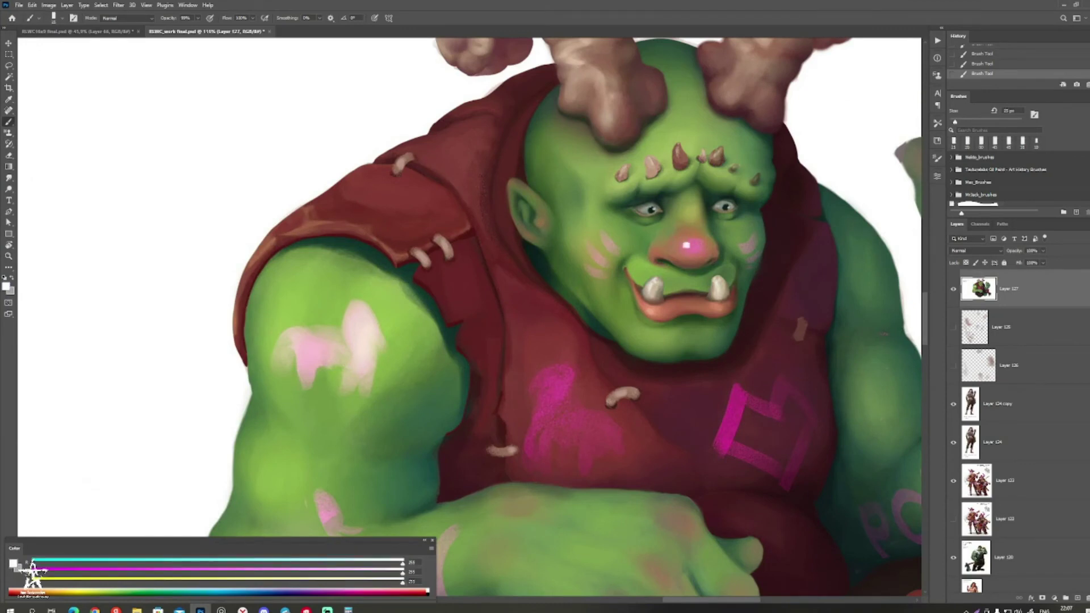
{"action": "key", "text": "ctrl+z"}
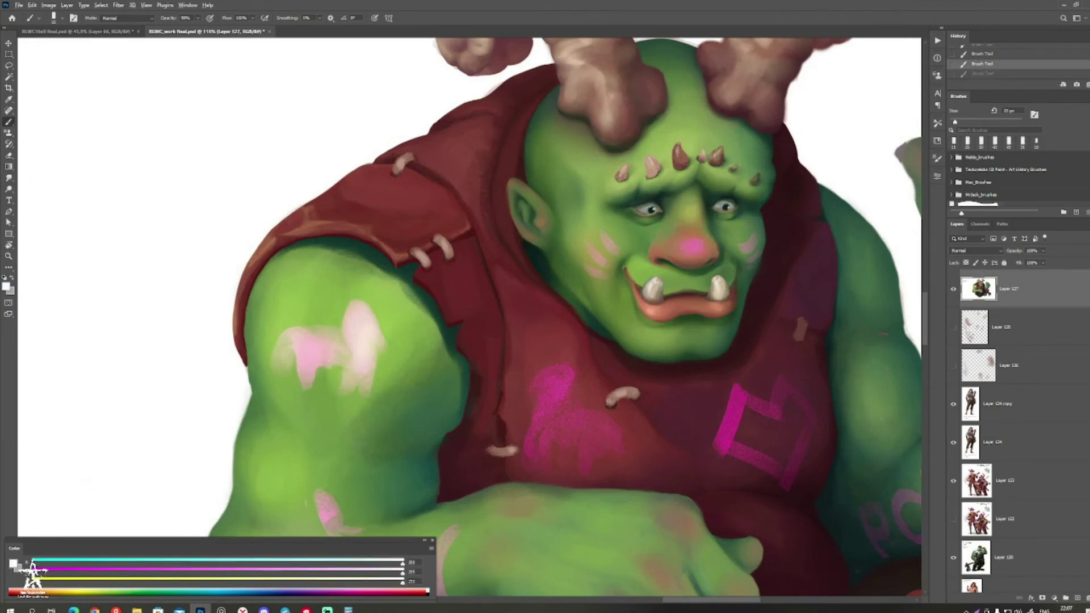
Step: Sample the forehead green, lighten it to a pale yellow-green, and dab a highlight on the tip of the nose
{"action": "left_click", "coordinate": [689, 196], "text": "alt"}
{"action": "left_click", "coordinate": [6, 287]}
{"action": "left_click", "coordinate": [127, 295]}
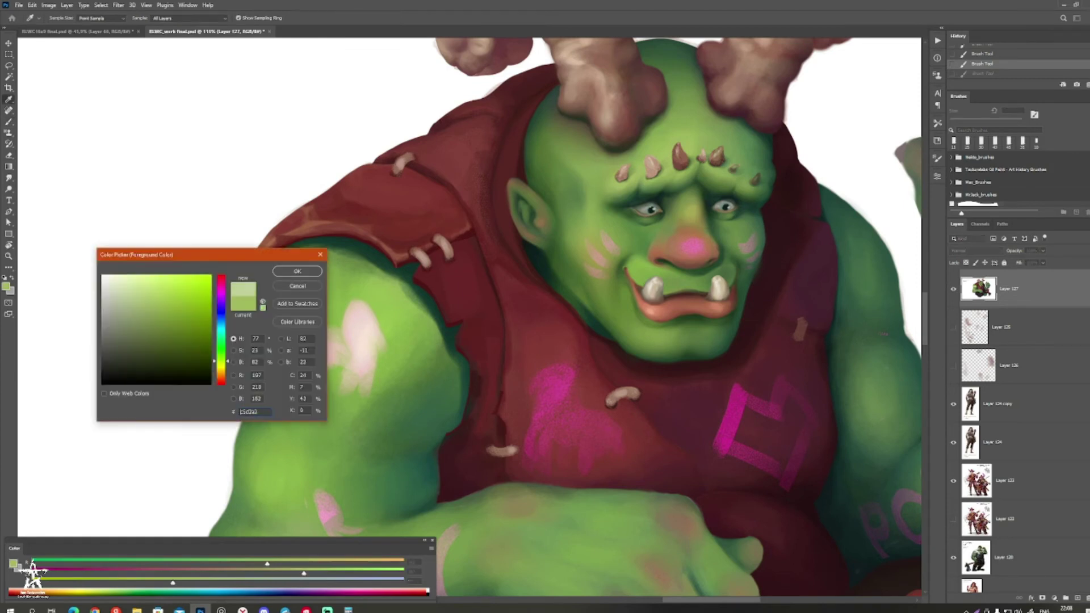
{"action": "left_click", "coordinate": [297, 272]}
{"action": "key", "text": "bracketright"}
{"action": "key", "text": "bracketleft"}
{"action": "left_click", "coordinate": [686, 244]}
{"action": "key", "text": "bracketright"}
{"action": "left_click", "coordinate": [688, 244]}
Step: Paint pale green highlights on the troll's cheek and upper shoulder with tones sampled from the face
{"action": "key", "text": "ctrl+space"}
{"action": "mouse_move", "coordinate": [688, 305]}
{"action": "left_mouse_down"}
{"action": "mouse_move", "coordinate": [597, 306]}
{"action": "mouse_move", "coordinate": [738, 295]}
{"action": "left_mouse_up"}
{"action": "key", "text": "bracketleft"}
{"action": "key", "text": "bracketright"}
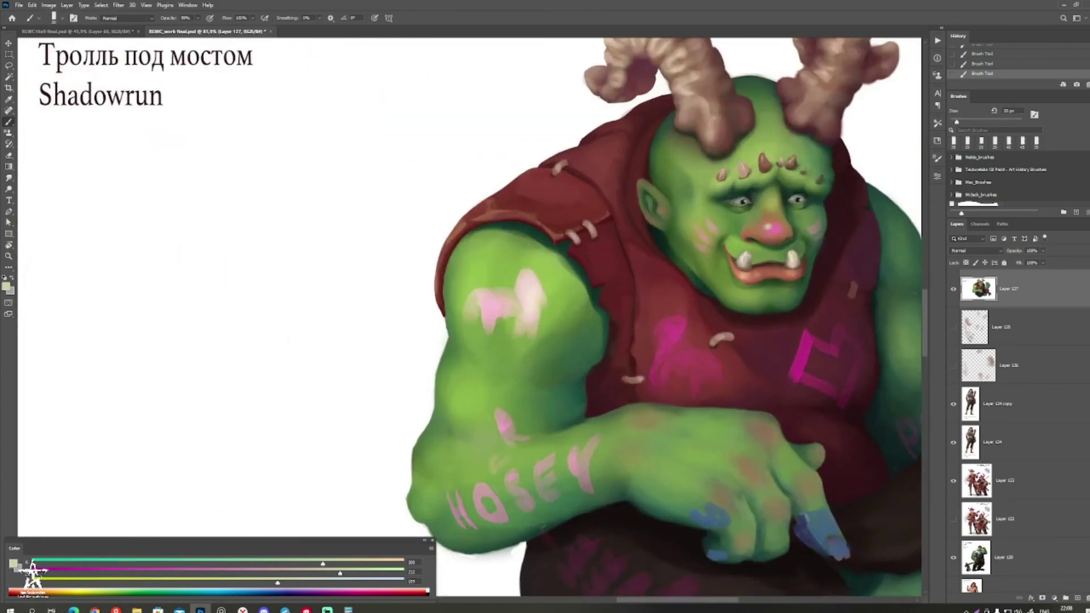
{"action": "key", "text": "bracketleft"}
{"action": "left_click", "coordinate": [709, 216], "text": "alt"}
{"action": "left_click", "coordinate": [709, 216], "text": "alt"}
{"action": "left_click", "coordinate": [717, 211], "text": "alt"}
{"action": "left_click_drag", "start_coordinate": [710, 210], "coordinate": [718, 216]}
{"action": "left_click", "coordinate": [713, 218], "text": "alt"}
{"action": "left_click_drag", "start_coordinate": [566, 275], "coordinate": [560, 293]}
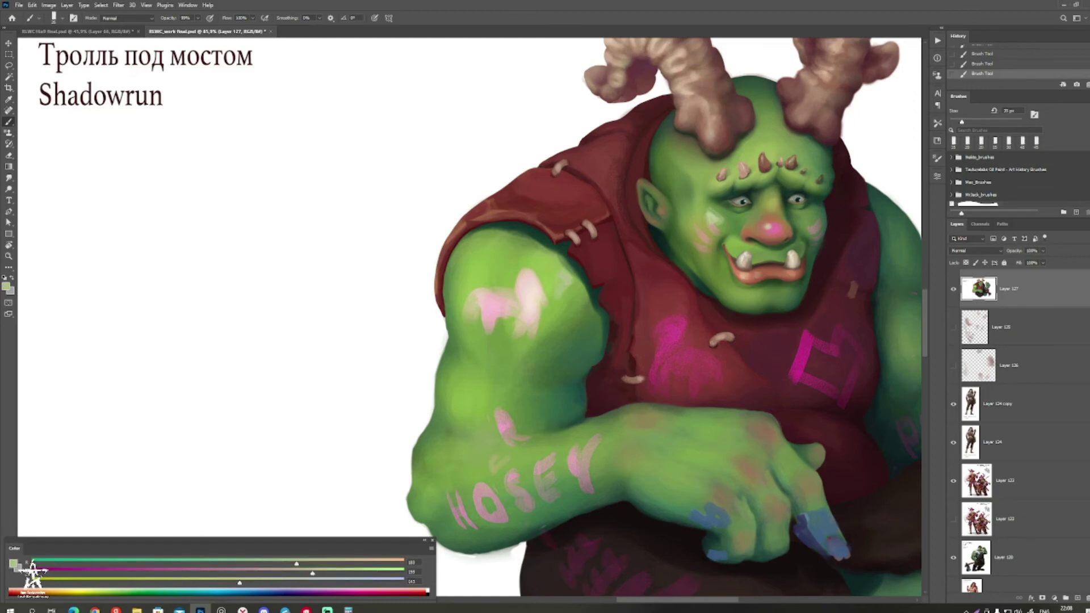
Step: Paint over the inner elbow of the lowered arm with greens sampled from the forearm
{"action": "left_click", "coordinate": [523, 421], "text": "alt"}
{"action": "mouse_move", "coordinate": [516, 434]}
{"action": "left_mouse_down"}
{"action": "mouse_move", "coordinate": [480, 424]}
{"action": "mouse_move", "coordinate": [521, 419]}
{"action": "mouse_move", "coordinate": [480, 416]}
{"action": "mouse_move", "coordinate": [462, 440]}
{"action": "left_mouse_up"}
{"action": "left_click", "coordinate": [543, 424], "text": "alt"}
{"action": "left_click", "coordinate": [481, 428], "text": "alt"}
{"action": "left_click", "coordinate": [481, 433], "text": "alt"}
{"action": "key", "text": "]"}
Step: Dab green accents on the wrist and back of the pointing hand
{"action": "left_click_drag", "start_coordinate": [622, 421], "coordinate": [631, 421]}
{"action": "left_click_drag", "start_coordinate": [616, 457], "coordinate": [626, 458]}
{"action": "key", "text": "z"}
{"action": "left_click_drag", "start_coordinate": [570, 379], "coordinate": [522, 380]}
{"action": "mouse_move", "coordinate": [666, 445]}
{"action": "left_mouse_down"}
{"action": "mouse_move", "coordinate": [683, 445]}
{"action": "mouse_move", "coordinate": [636, 425]}
{"action": "mouse_move", "coordinate": [623, 404]}
{"action": "mouse_move", "coordinate": [600, 411]}
{"action": "left_mouse_up"}
{"action": "key", "text": "b"}
{"action": "left_click", "coordinate": [658, 392]}
Step: Add muted green and grey highlights to the knee of the dark trousers, sampling tones there and varying the brush size
{"action": "key", "text": "z"}
{"action": "mouse_move", "coordinate": [742, 342]}
{"action": "left_mouse_down"}
{"action": "mouse_move", "coordinate": [683, 392]}
{"action": "mouse_move", "coordinate": [711, 404]}
{"action": "left_mouse_up"}
{"action": "key", "text": "b"}
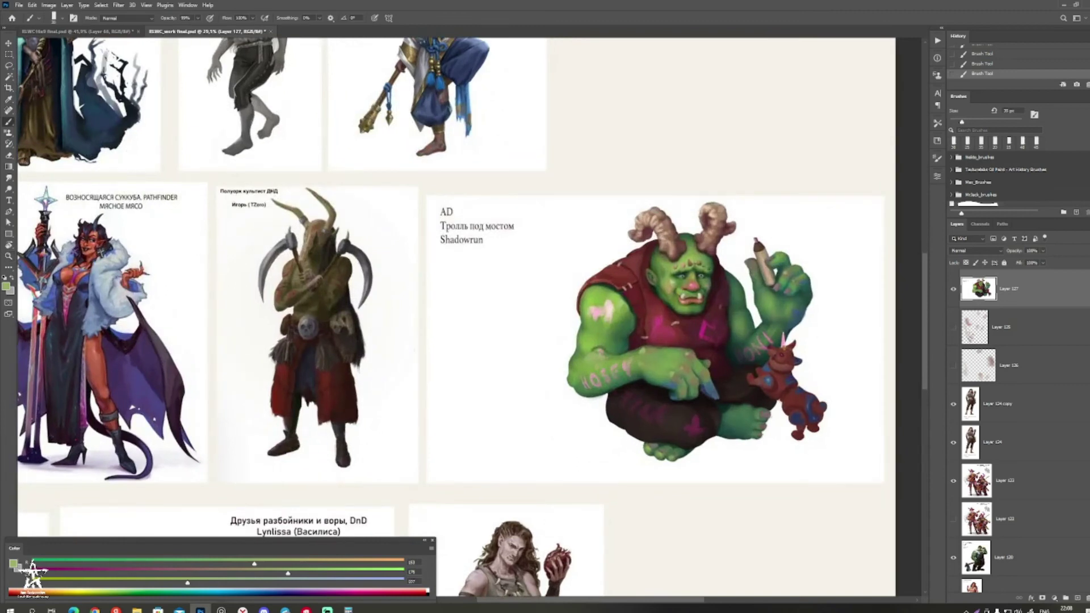
{"action": "left_click", "coordinate": [676, 412]}
{"action": "left_click", "coordinate": [677, 412], "text": "alt"}
{"action": "key", "text": "bracketright"}
{"action": "left_click", "coordinate": [667, 414], "text": "alt"}
{"action": "left_click", "coordinate": [676, 412], "text": "alt"}
{"action": "left_click", "coordinate": [670, 412], "text": "alt"}
{"action": "key", "text": "bracketright"}
{"action": "left_click", "coordinate": [674, 412], "text": "alt"}
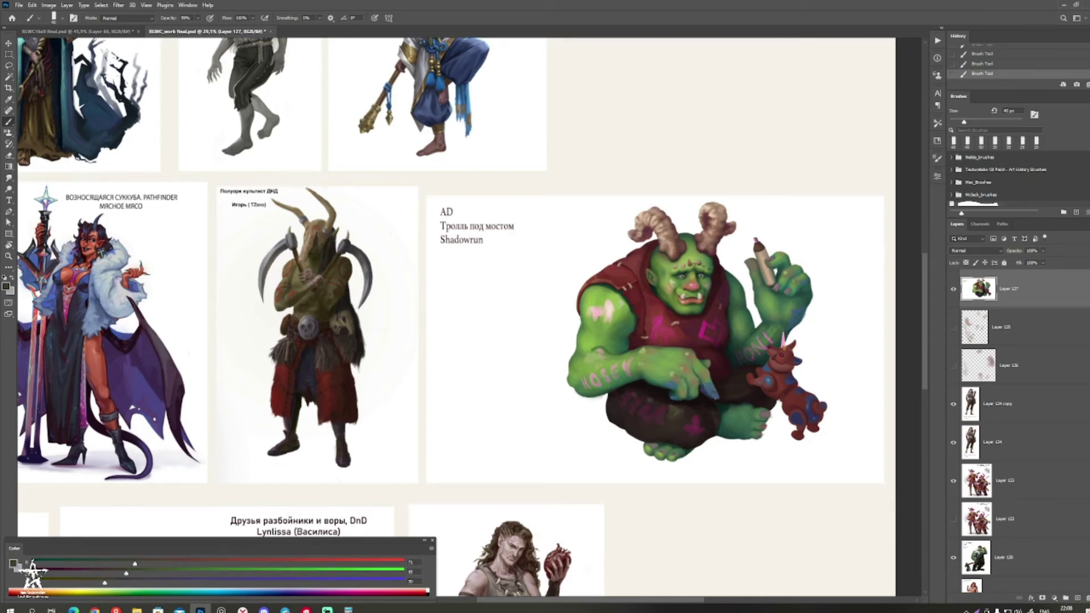
{"action": "key", "text": "x"}
{"action": "key", "text": "bracketleft"}
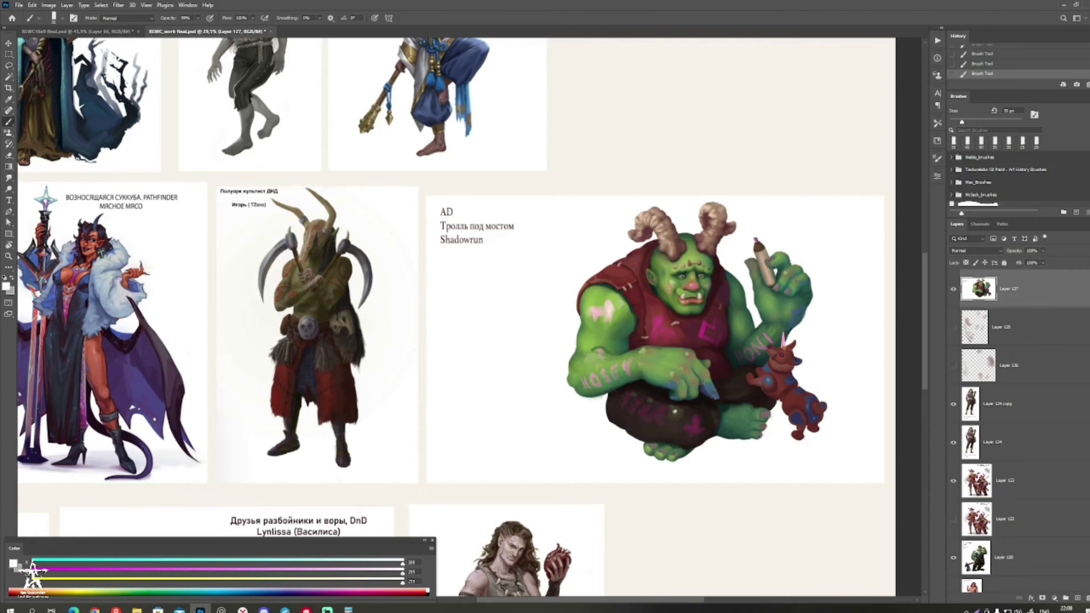
{"action": "left_click", "coordinate": [670, 413], "text": "alt"}
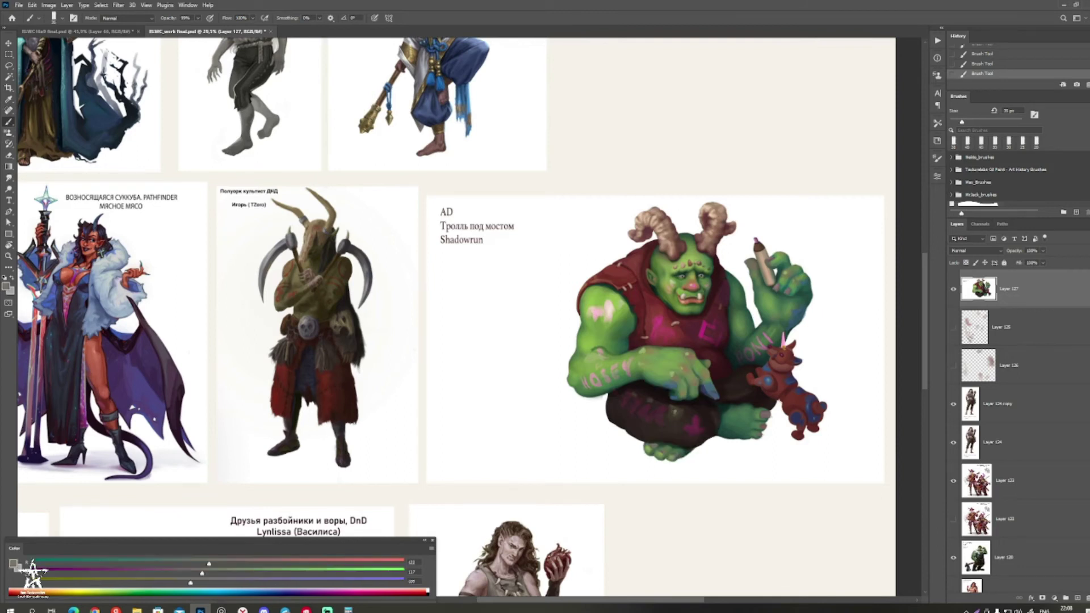
Step: Sample the toy unicorn's red, lighten it, and paint highlights on its body
{"action": "scroll", "coordinate": [454, 318], "scroll_direction": "right", "scroll_amount": 1}
{"action": "left_click_drag", "start_coordinate": [757, 375], "coordinate": [814, 375]}
{"action": "left_click", "coordinate": [767, 369], "text": "alt"}
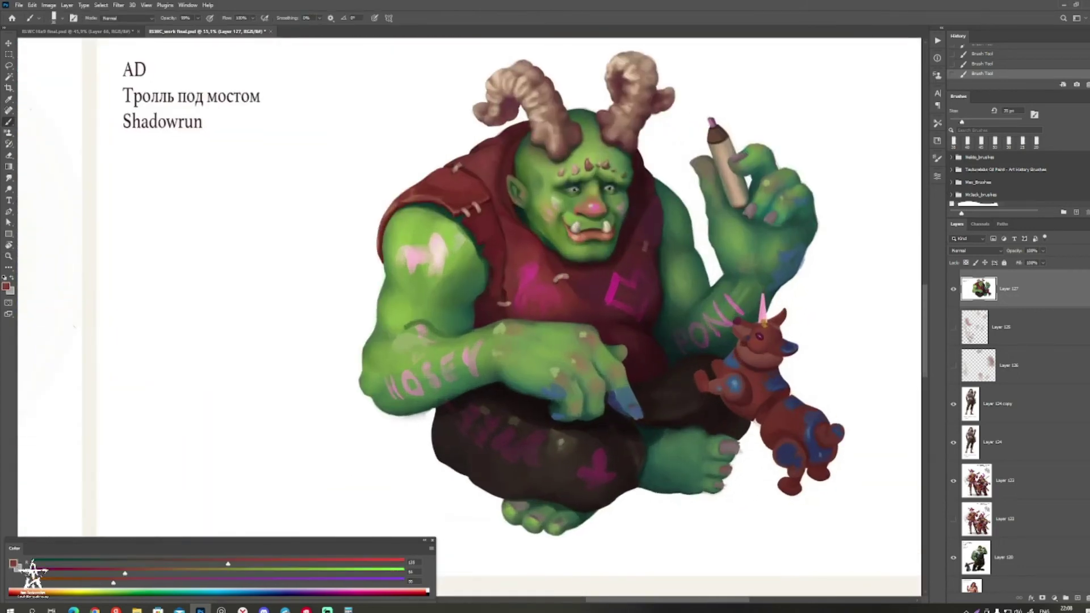
{"action": "left_click", "coordinate": [6, 286]}
{"action": "left_click_drag", "start_coordinate": [166, 326], "coordinate": [156, 319]}
{"action": "left_click", "coordinate": [296, 273]}
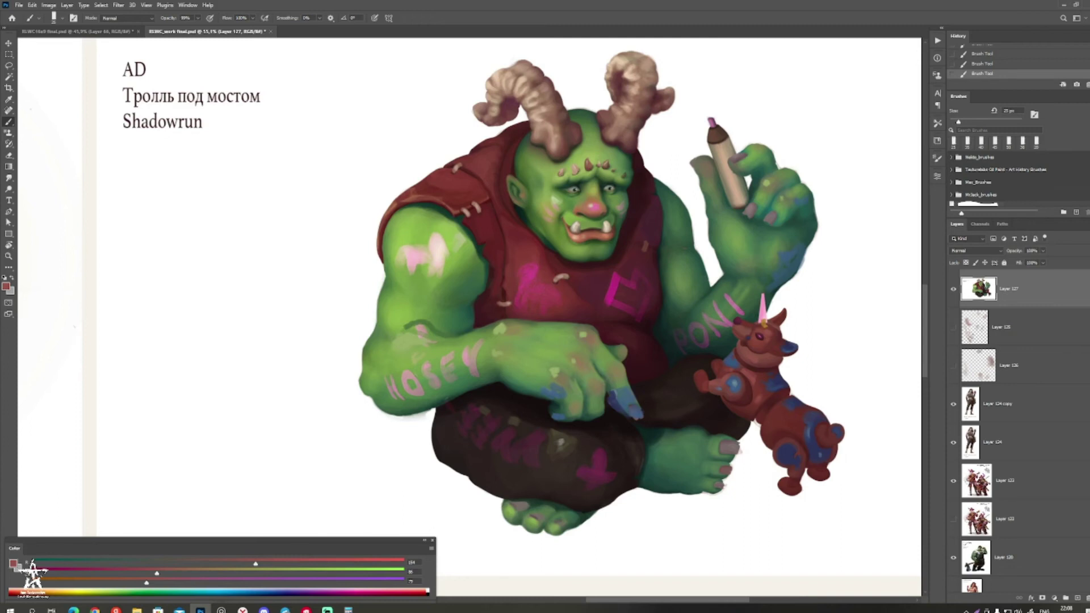
{"action": "left_click_drag", "start_coordinate": [777, 416], "coordinate": [788, 421]}
{"action": "key", "text": "z"}
{"action": "mouse_move", "coordinate": [789, 449]}
{"action": "left_mouse_down"}
{"action": "mouse_move", "coordinate": [687, 449]}
{"action": "mouse_move", "coordinate": [738, 448]}
{"action": "left_mouse_up"}
{"action": "key", "text": "b"}
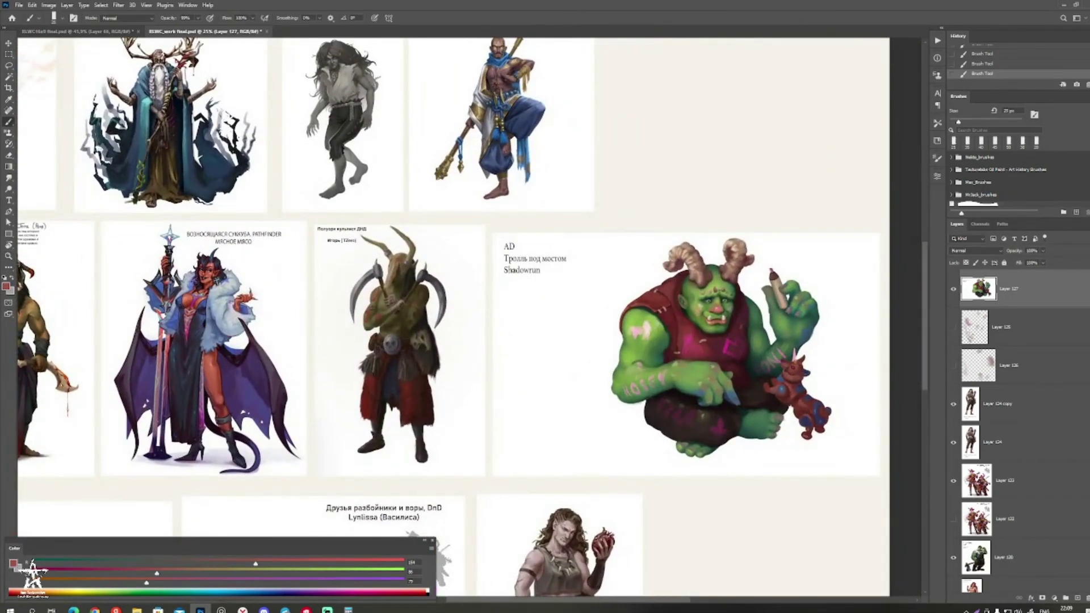
Step: Rework the shading of the raised forearm with tones sampled from it and a much larger brush
{"action": "scroll", "coordinate": [667, 228], "scroll_direction": "up", "scroll_amount": 2}
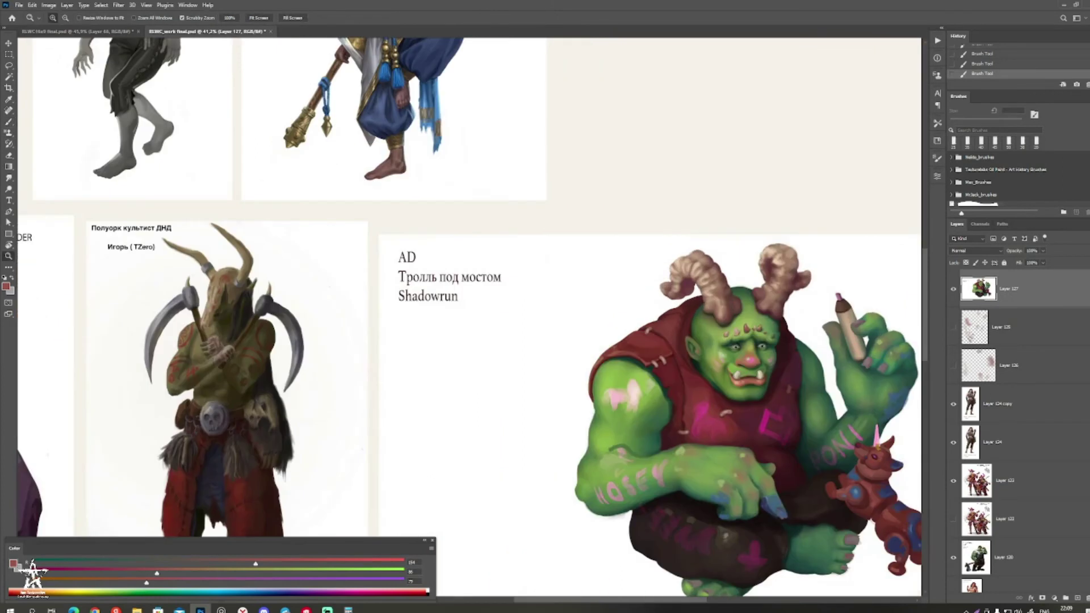
{"action": "left_click", "coordinate": [708, 273], "text": "alt"}
{"action": "left_click_drag", "start_coordinate": [708, 273], "coordinate": [641, 242]}
{"action": "left_click", "coordinate": [783, 374], "text": "alt"}
{"action": "key", "text": "bracketright"}
{"action": "key", "text": "bracketright"}
{"action": "key", "text": "bracketright"}
{"action": "key", "text": "bracketright"}
{"action": "mouse_move", "coordinate": [793, 376]}
{"action": "left_mouse_down"}
{"action": "mouse_move", "coordinate": [786, 370]}
{"action": "mouse_move", "coordinate": [815, 372]}
{"action": "left_mouse_up"}
{"action": "key", "text": "bracketright"}
{"action": "left_click", "coordinate": [802, 367], "text": "alt"}
{"action": "left_click", "coordinate": [796, 376], "text": "alt"}
Step: Sample a near-black tone from the trousers and enlarge the brush to deepen the shadow beneath the lowered arm
{"action": "left_click", "coordinate": [759, 459], "text": "alt"}
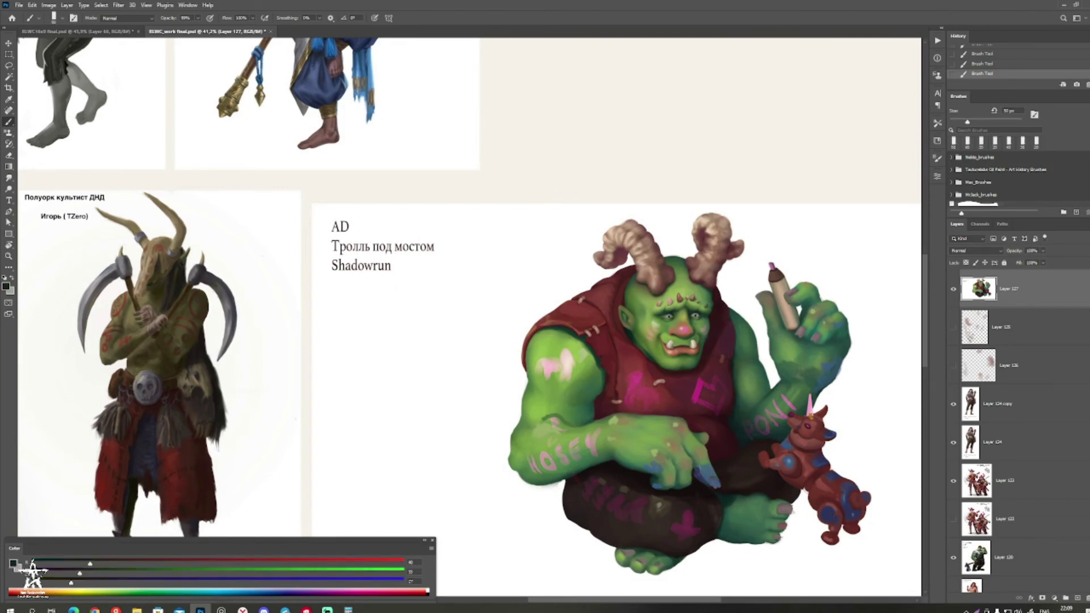
{"action": "key", "text": "bracketright"}
{"action": "key", "text": "bracketright"}
{"action": "key", "text": "z"}
{"action": "left_click_drag", "start_coordinate": [697, 355], "coordinate": [610, 356]}
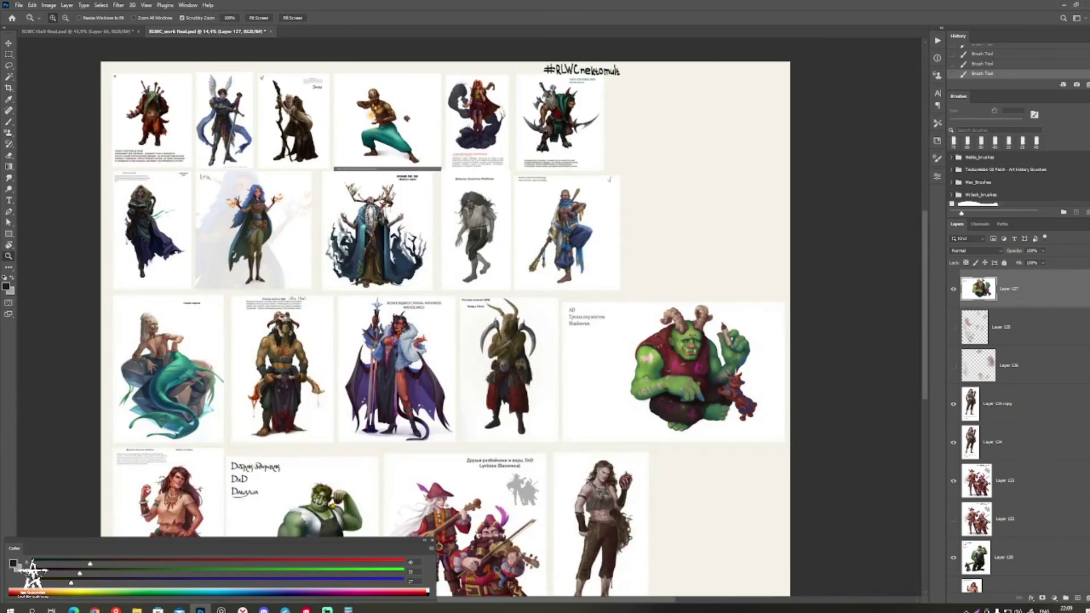
Step: Refine the troll's cheek and forehead near the horn with colours sampled from the face, using a smaller brush
{"action": "scroll", "coordinate": [653, 358], "scroll_direction": "up", "scroll_amount": 5}
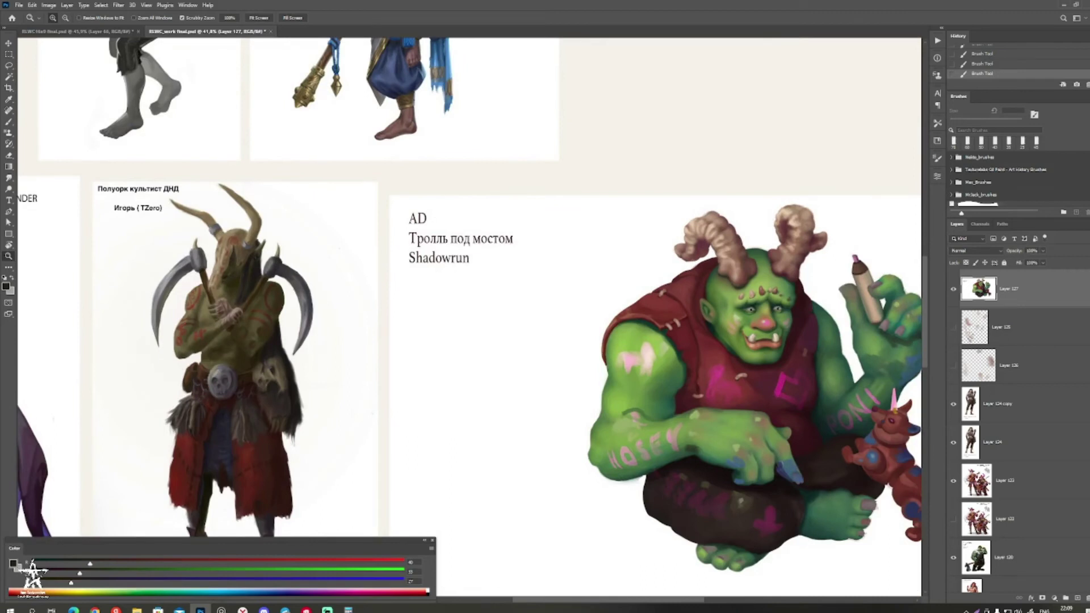
{"action": "scroll", "coordinate": [699, 326], "scroll_direction": "up", "scroll_amount": 2}
{"action": "left_click", "coordinate": [781, 313], "text": "alt"}
{"action": "key", "text": "b"}
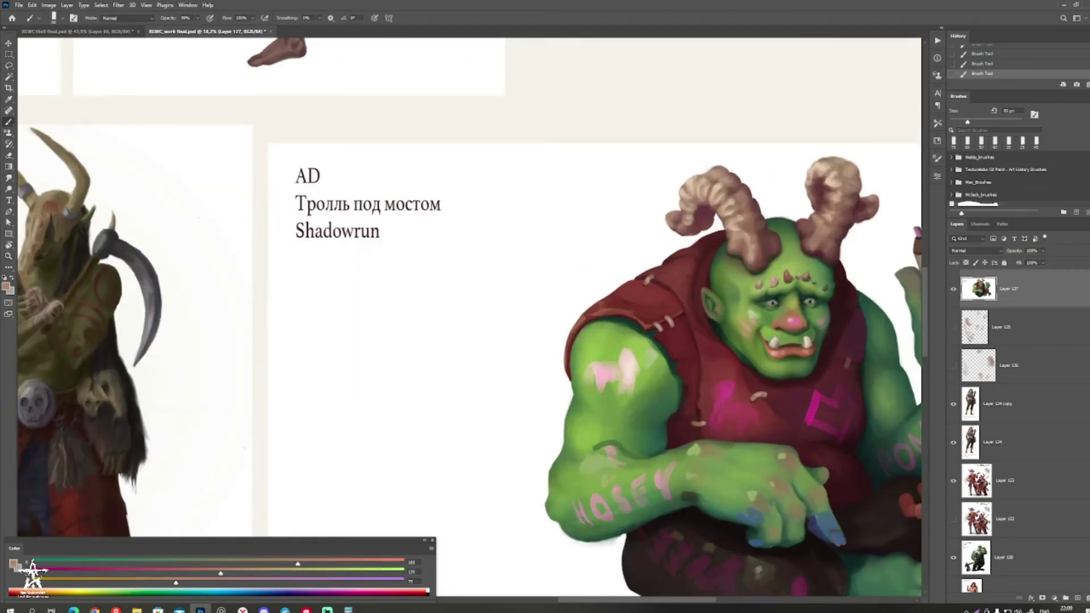
{"action": "key", "text": "bracketleft"}
{"action": "left_click", "coordinate": [749, 317], "text": "alt"}
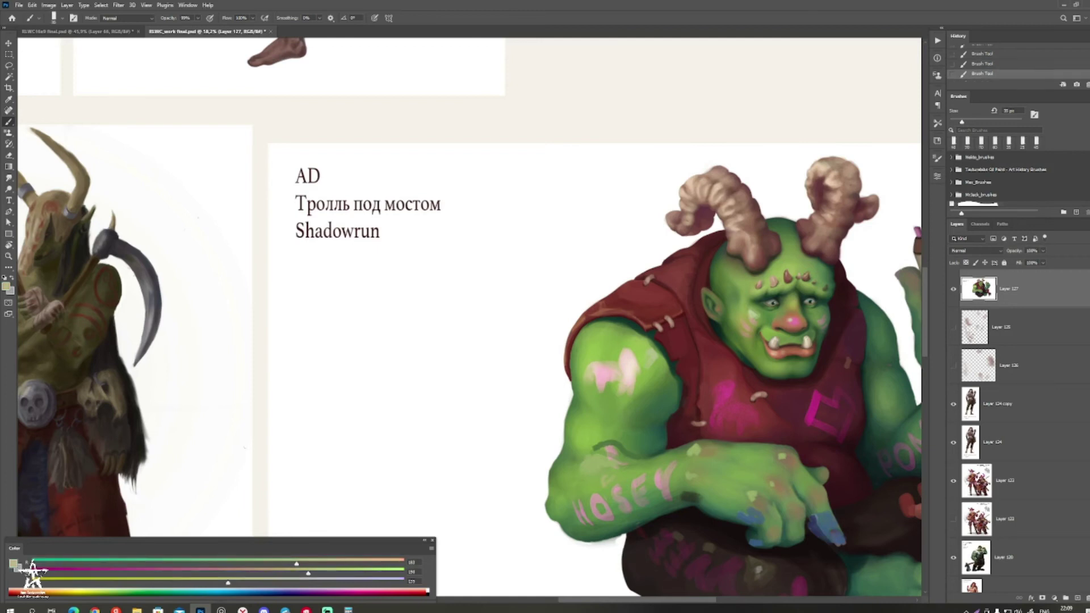
{"action": "left_click", "coordinate": [749, 276], "text": "alt"}
{"action": "left_click_drag", "start_coordinate": [735, 265], "coordinate": [730, 261]}
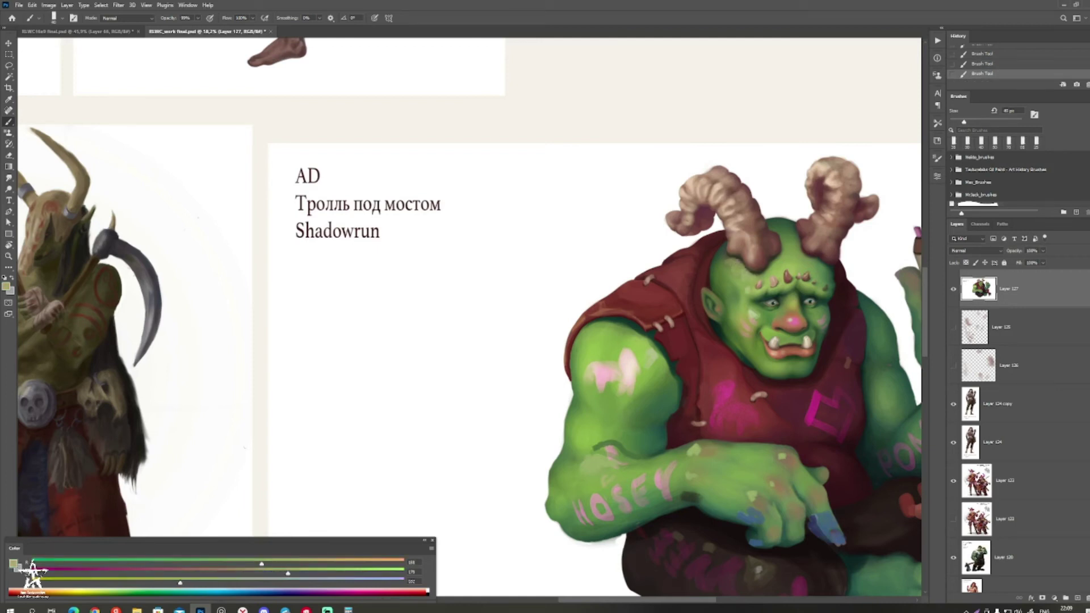
{"action": "key", "text": "z"}
{"action": "left_click_drag", "start_coordinate": [787, 333], "coordinate": [696, 335]}
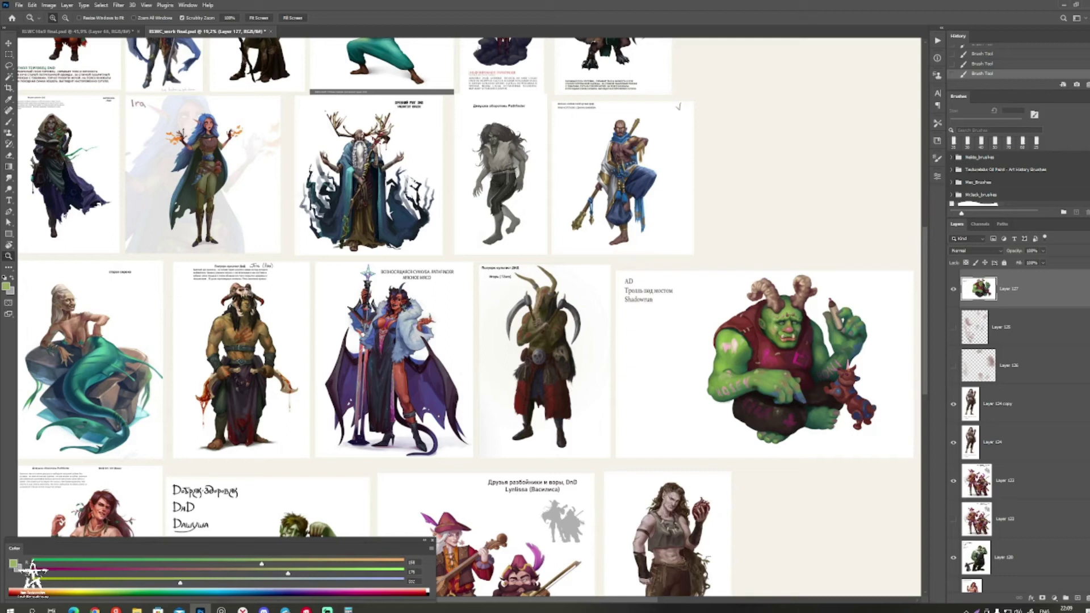
Step: Paint over the chest of the tunic with dark reds sampled from the fabric
{"action": "left_click_drag", "start_coordinate": [798, 363], "coordinate": [874, 363]}
{"action": "key", "text": "b"}
{"action": "left_click_drag", "start_coordinate": [794, 341], "coordinate": [757, 339]}
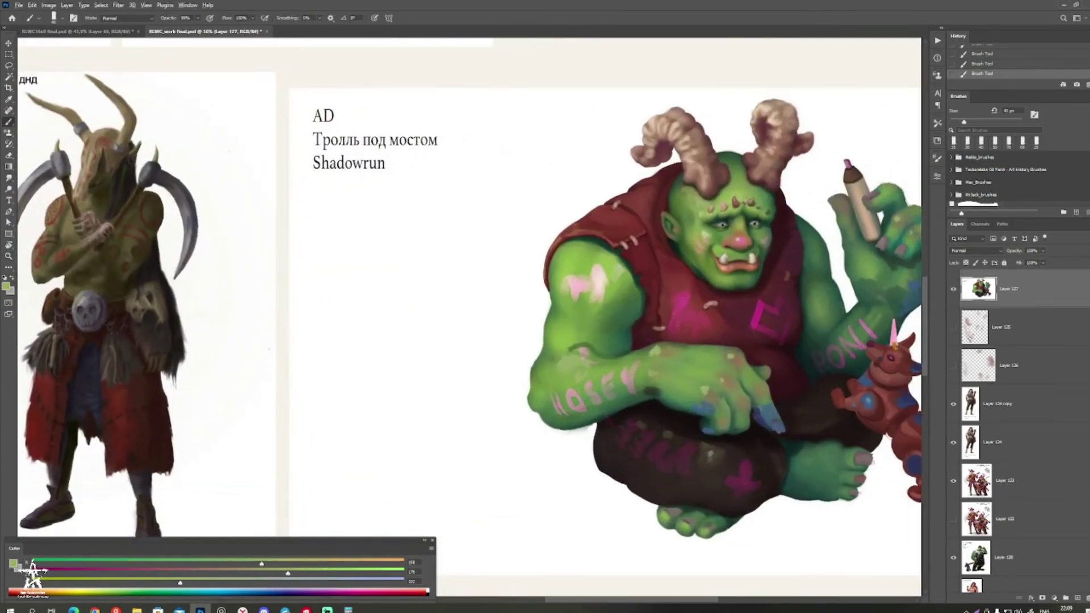
{"action": "left_click", "coordinate": [764, 286], "text": "alt"}
{"action": "left_click", "coordinate": [707, 330]}
{"action": "mouse_move", "coordinate": [707, 321]}
{"action": "left_mouse_down"}
{"action": "mouse_move", "coordinate": [644, 319]}
{"action": "mouse_move", "coordinate": [718, 319]}
{"action": "left_mouse_up"}
{"action": "left_click", "coordinate": [637, 316], "text": "alt"}
{"action": "left_click", "coordinate": [640, 319], "text": "alt"}
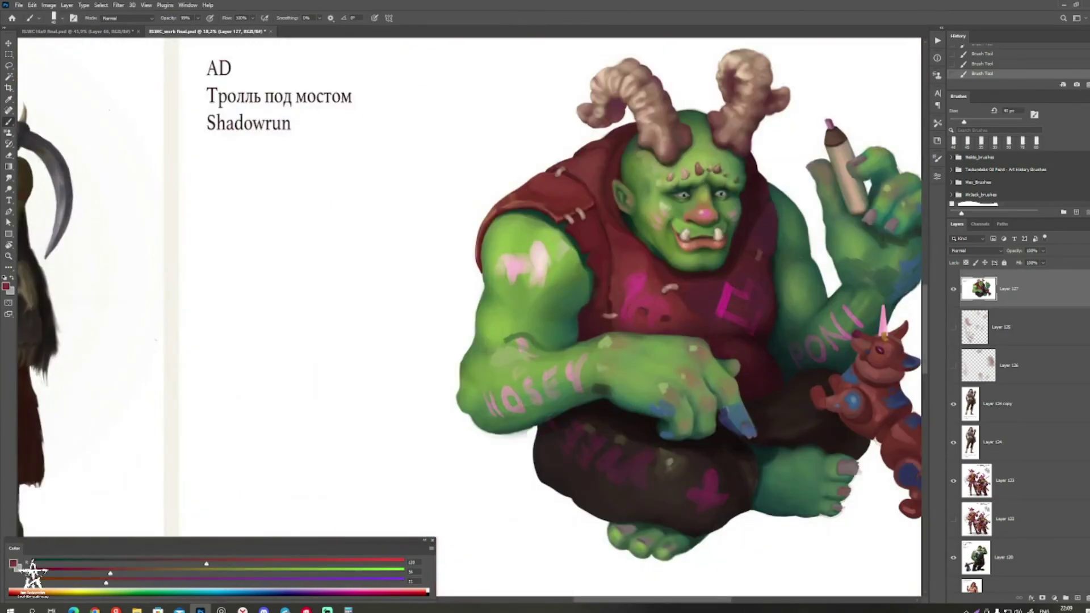
{"action": "left_click", "coordinate": [639, 317], "text": "alt"}
Step: Examine the whole board of character artworks and compare the troll with the other pieces
{"action": "left_click_drag", "start_coordinate": [643, 304], "coordinate": [596, 304]}
{"action": "mouse_move", "coordinate": [490, 428]}
{"action": "left_mouse_down"}
{"action": "mouse_move", "coordinate": [721, 386]}
{"action": "mouse_move", "coordinate": [672, 387]}
{"action": "mouse_move", "coordinate": [697, 386]}
{"action": "left_mouse_up"}
{"action": "left_click_drag", "start_coordinate": [688, 477], "coordinate": [731, 436]}
{"action": "left_click_drag", "start_coordinate": [731, 440], "coordinate": [714, 440]}
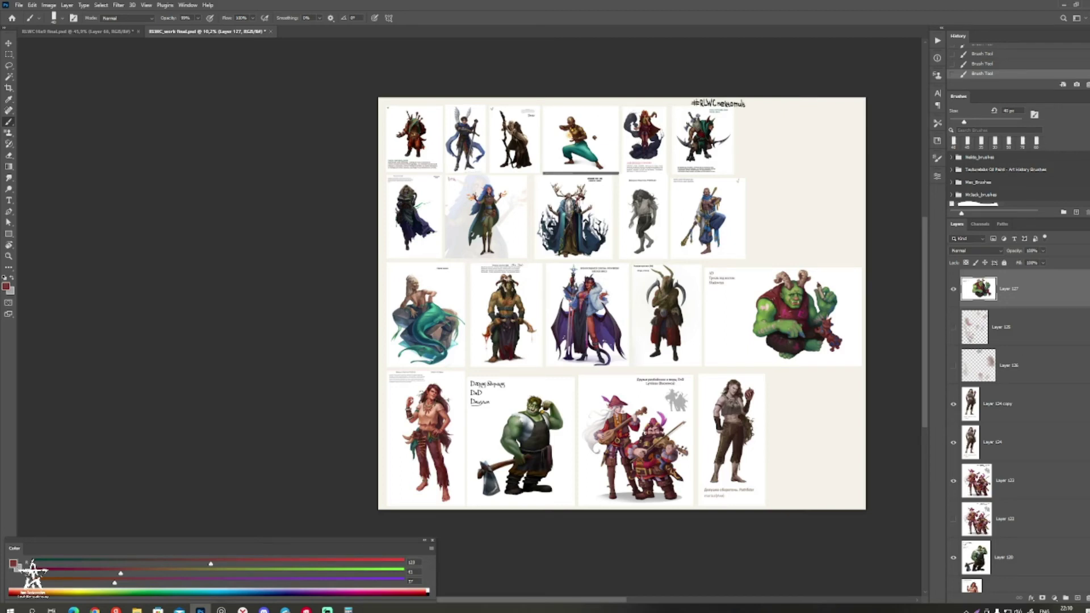
{"action": "left_click_drag", "start_coordinate": [636, 191], "coordinate": [602, 201]}
{"action": "left_click_drag", "start_coordinate": [602, 201], "coordinate": [695, 200]}
{"action": "left_click_drag", "start_coordinate": [567, 210], "coordinate": [844, 302]}
{"action": "mouse_move", "coordinate": [523, 179]}
{"action": "left_mouse_down"}
{"action": "mouse_move", "coordinate": [596, 179]}
{"action": "mouse_move", "coordinate": [508, 179]}
{"action": "left_mouse_up"}
{"action": "left_click_drag", "start_coordinate": [619, 267], "coordinate": [309, 133]}
{"action": "left_click_drag", "start_coordinate": [584, 279], "coordinate": [568, 229]}
{"action": "left_click_drag", "start_coordinate": [568, 229], "coordinate": [630, 152]}
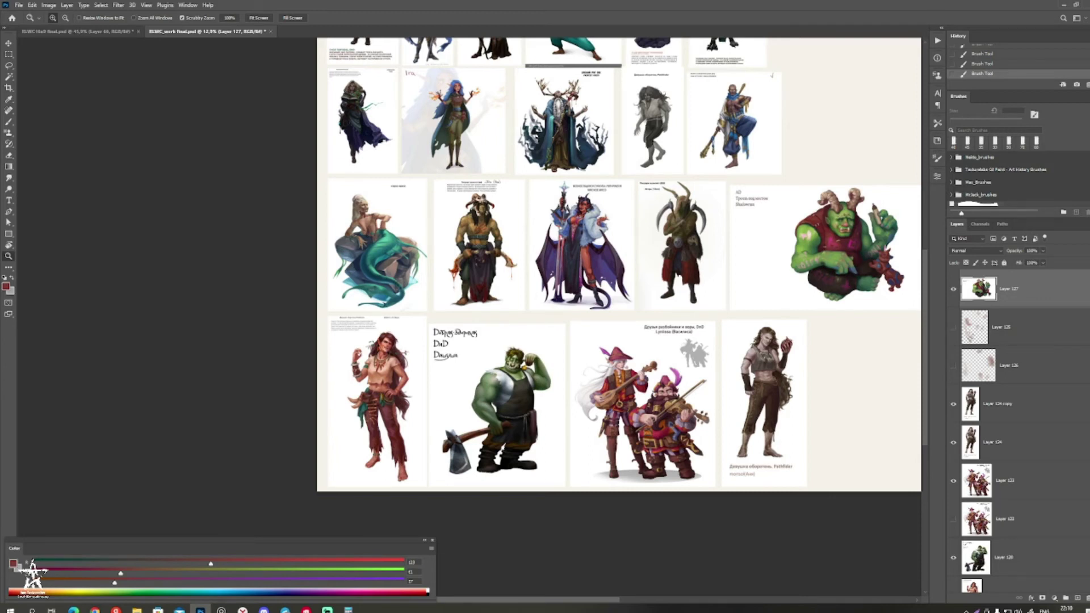
Step: Review the board's rows of character artworks from the top row down to the bottom one
{"action": "left_click_drag", "start_coordinate": [568, 256], "coordinate": [546, 324]}
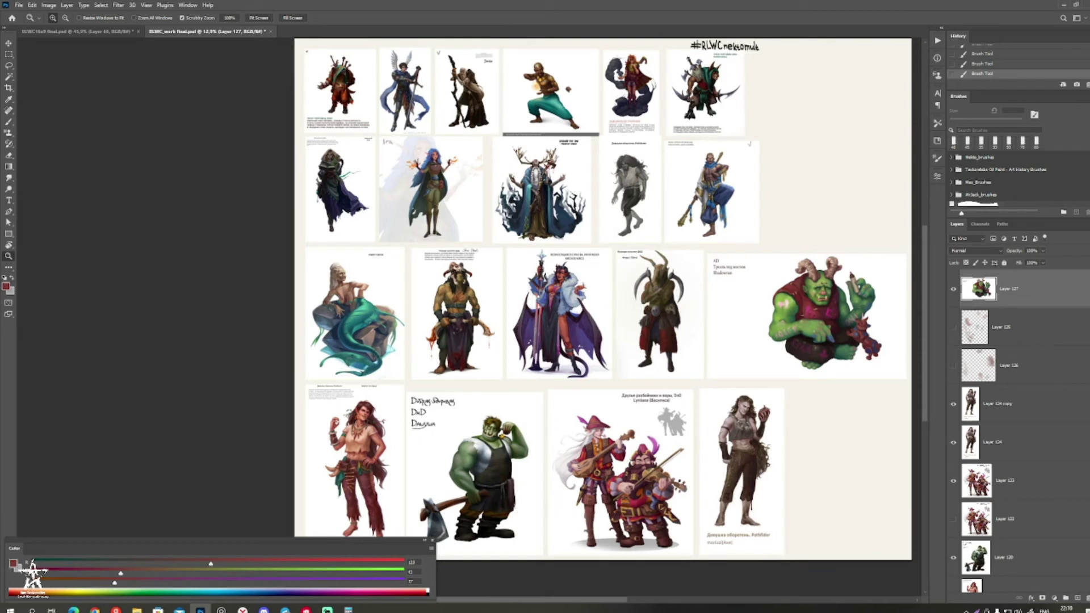
{"action": "left_click_drag", "start_coordinate": [602, 318], "coordinate": [630, 290]}
{"action": "scroll", "coordinate": [619, 284], "scroll_direction": "down", "scroll_amount": 2}
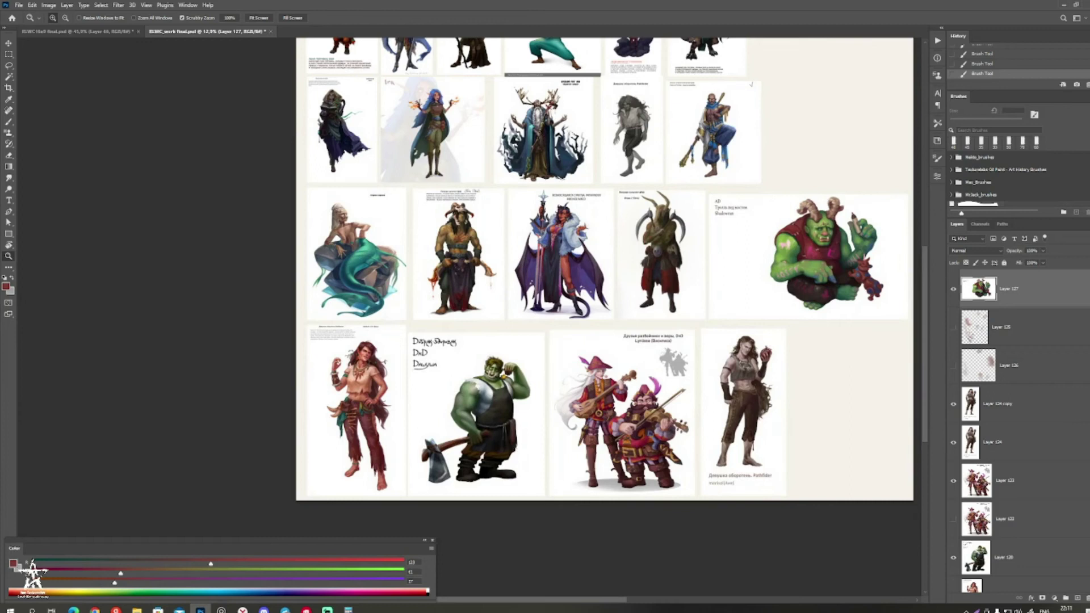
{"action": "left_click_drag", "start_coordinate": [603, 276], "coordinate": [589, 260]}
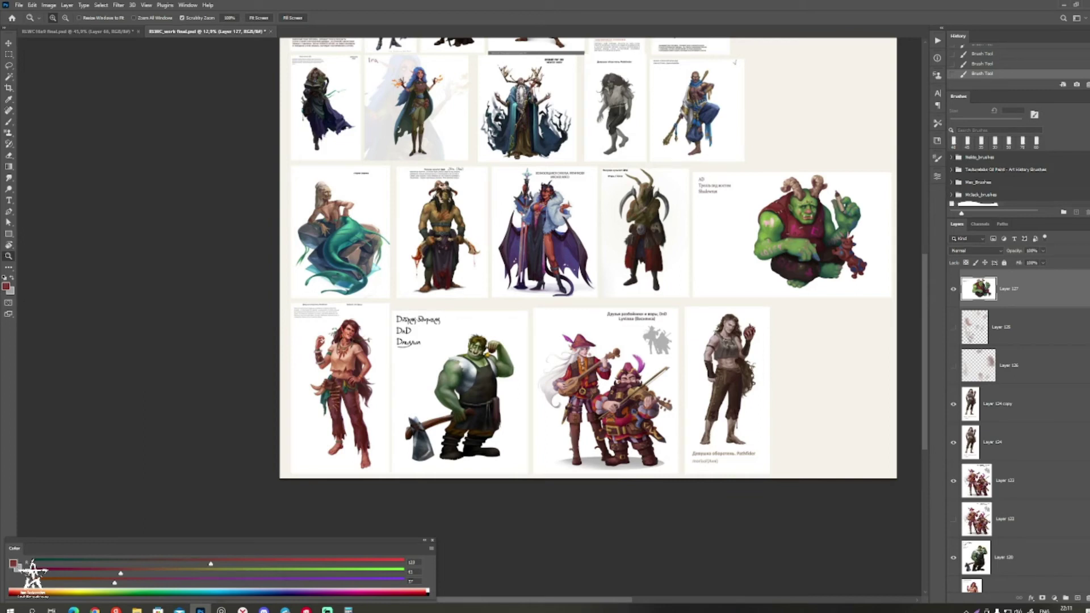
{"action": "left_click_drag", "start_coordinate": [588, 260], "coordinate": [601, 257]}
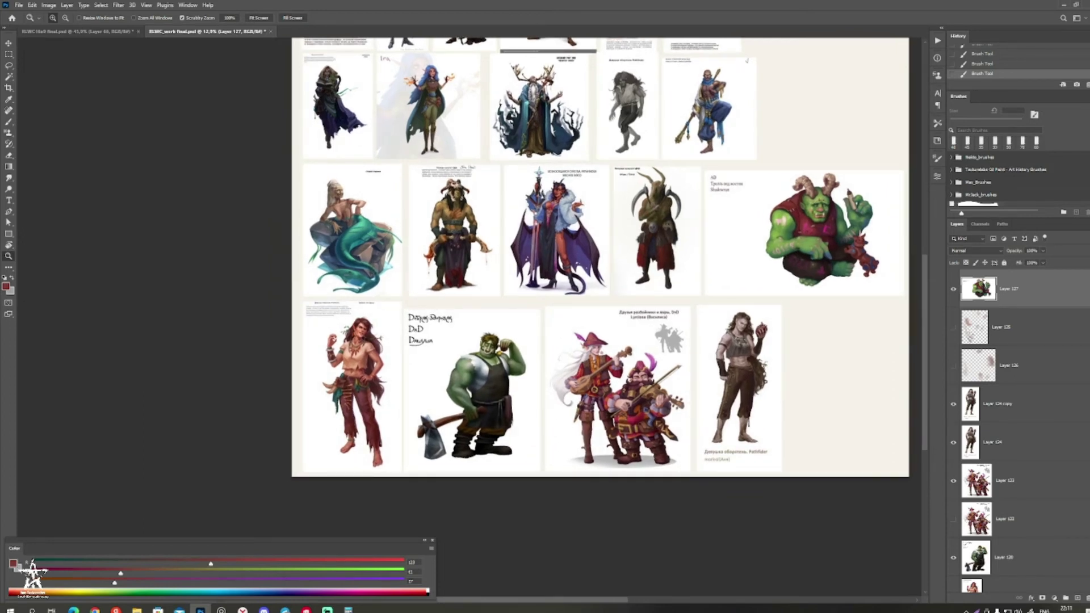
{"action": "left_click_drag", "start_coordinate": [600, 258], "coordinate": [640, 347]}
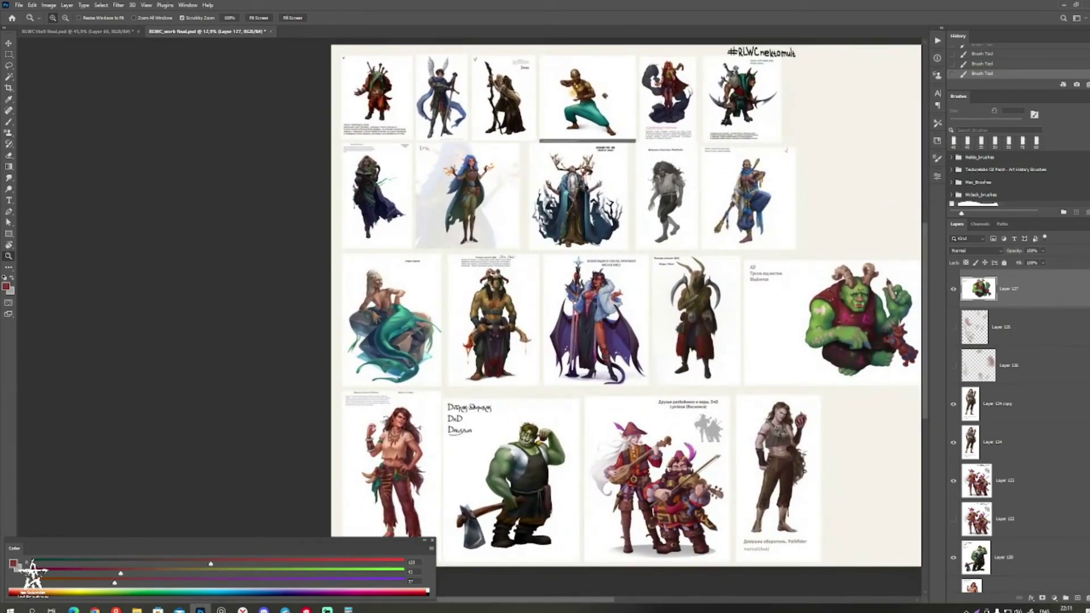
{"action": "left_click_drag", "start_coordinate": [640, 348], "coordinate": [631, 345]}
{"action": "left_click_drag", "start_coordinate": [487, 435], "coordinate": [447, 410]}
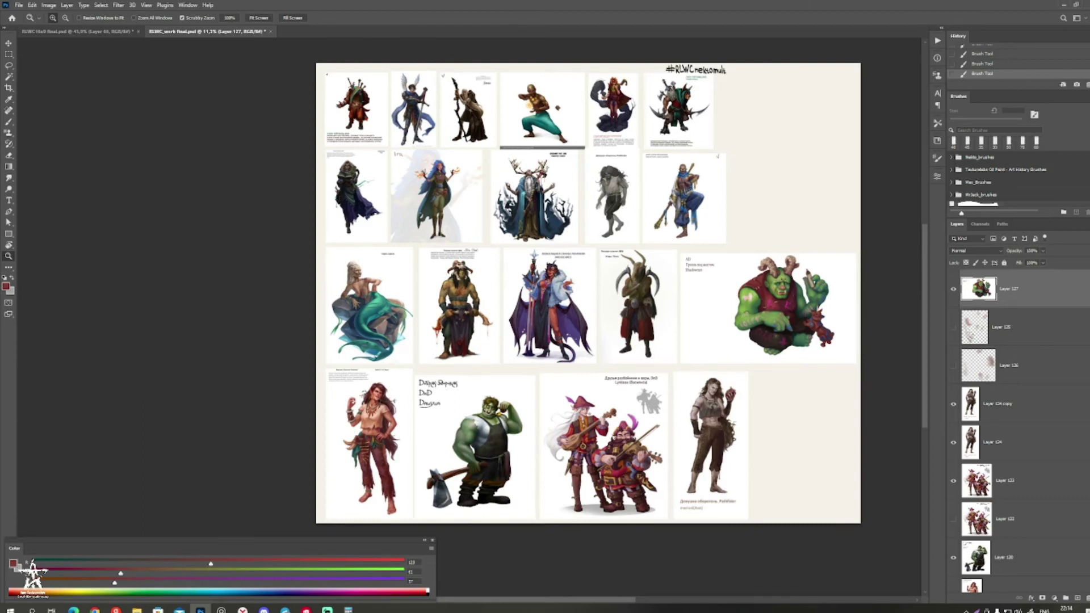
{"action": "left_click", "coordinate": [318, 364]}
{"action": "left_click_drag", "start_coordinate": [318, 363], "coordinate": [277, 374]}
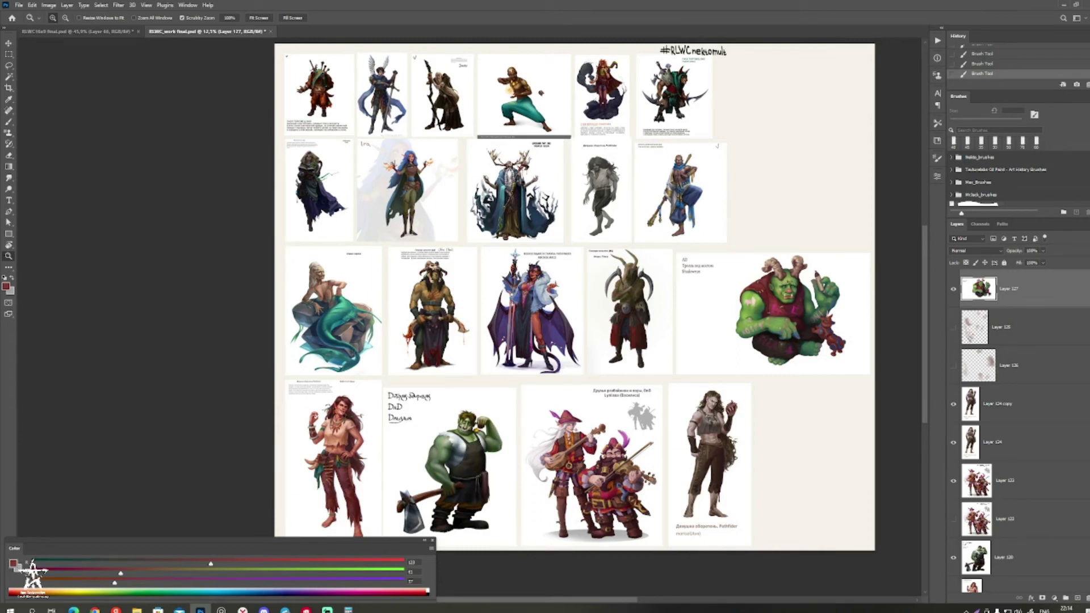
Step: Inspect the hooded archaeologist artwork in the second row up close, and compare it with the rest of the board
{"action": "left_click_drag", "start_coordinate": [335, 162], "coordinate": [634, 203]}
{"action": "scroll", "coordinate": [564, 316], "scroll_direction": "left", "scroll_amount": 5}
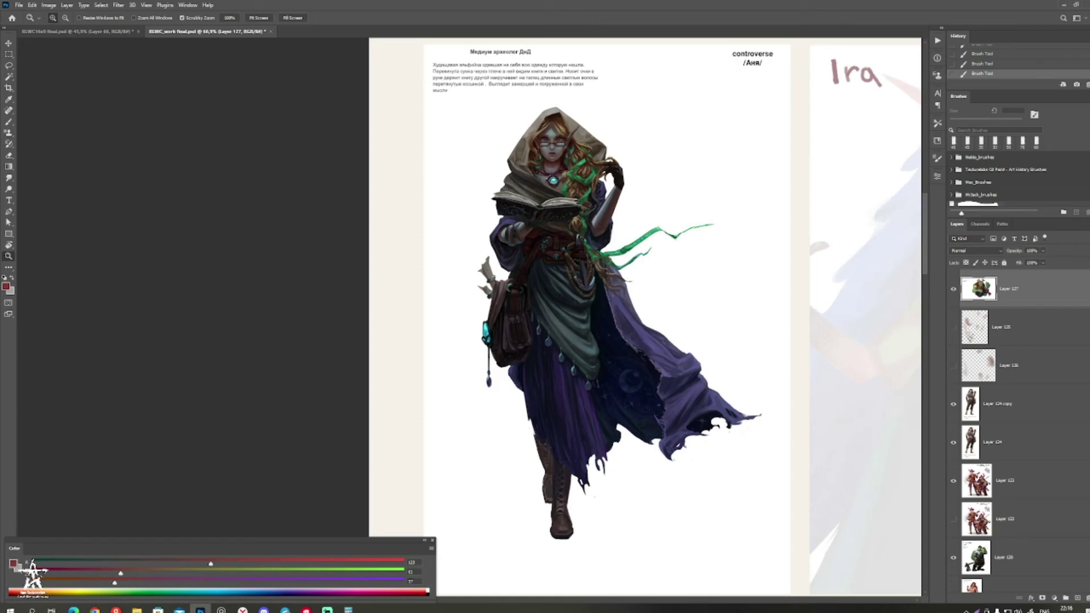
{"action": "left_click_drag", "start_coordinate": [483, 303], "coordinate": [414, 303]}
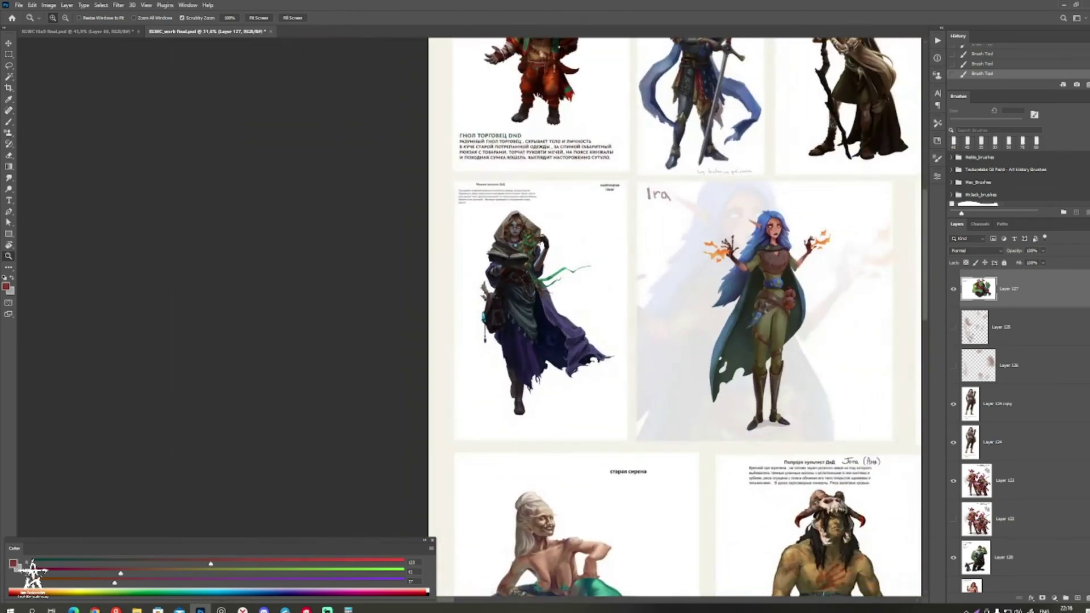
{"action": "scroll", "coordinate": [278, 227], "scroll_direction": "down", "scroll_amount": 3}
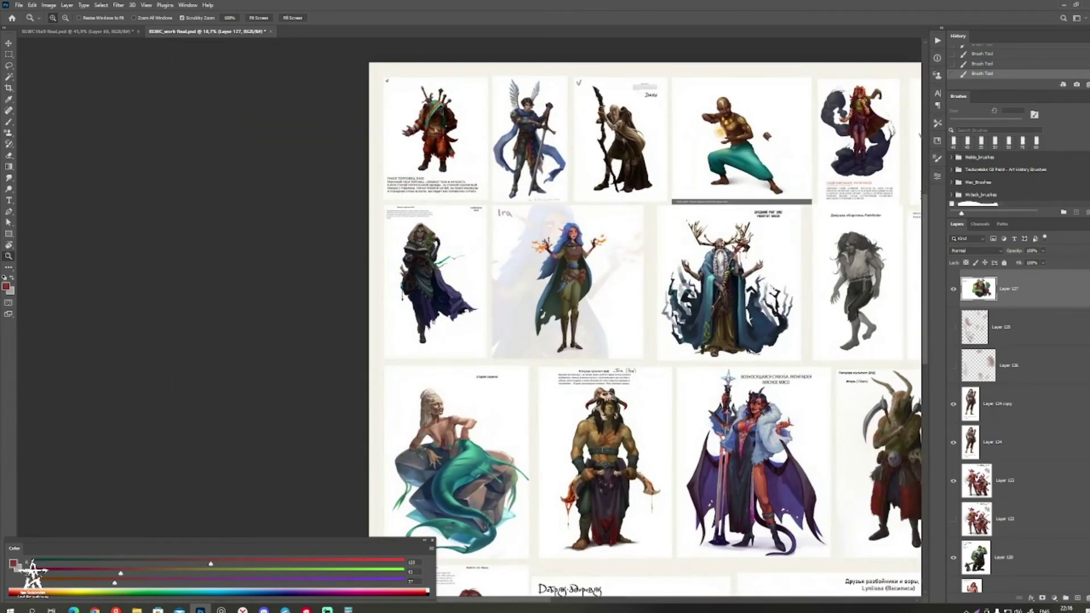
{"action": "scroll", "coordinate": [610, 324], "scroll_direction": "down", "scroll_amount": 2}
{"action": "left_click_drag", "start_coordinate": [611, 323], "coordinate": [651, 334]}
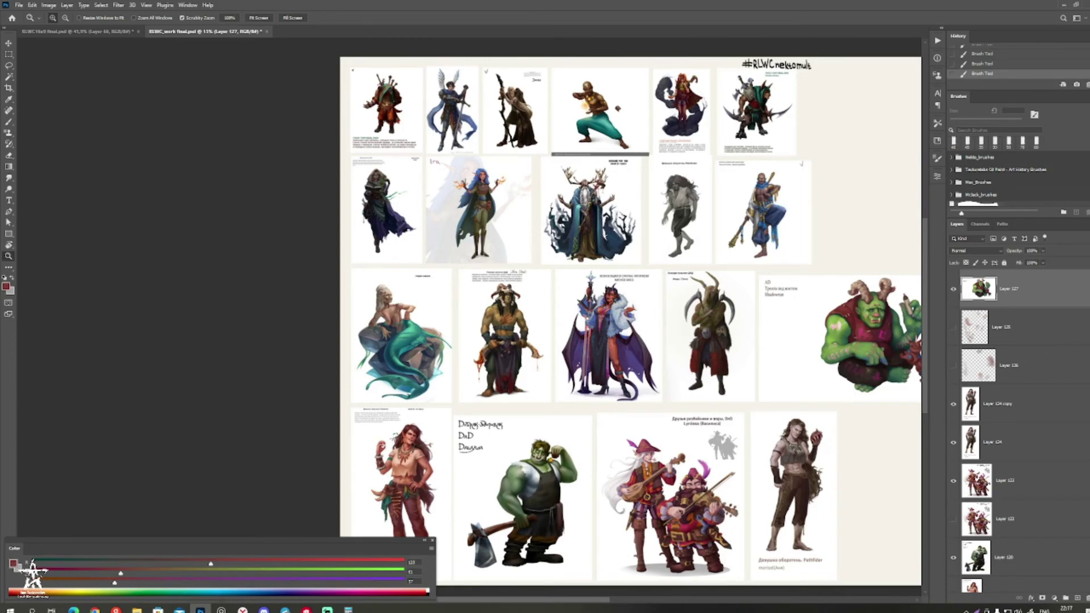
{"action": "left_click_drag", "start_coordinate": [625, 318], "coordinate": [590, 299]}
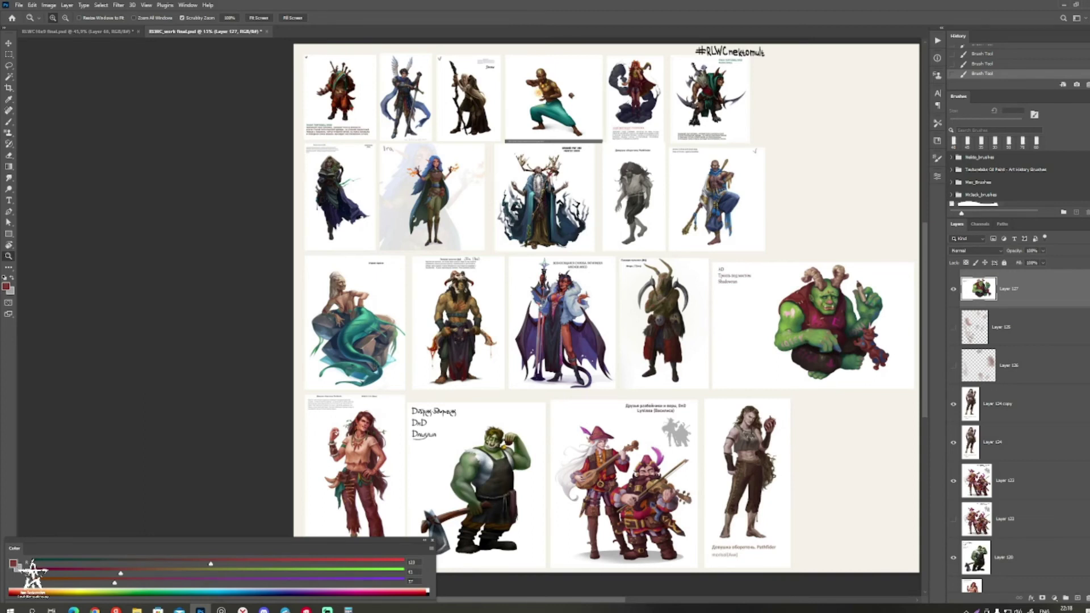
Step: Examine the artworks in the two lower rows, including the siren, the succubus, the ogre and the bard duo
{"action": "left_click_drag", "start_coordinate": [559, 336], "coordinate": [645, 408]}
{"action": "mouse_move", "coordinate": [645, 408]}
{"action": "left_mouse_down"}
{"action": "mouse_move", "coordinate": [610, 443]}
{"action": "mouse_move", "coordinate": [593, 400]}
{"action": "mouse_move", "coordinate": [653, 400]}
{"action": "left_mouse_up"}
{"action": "left_click_drag", "start_coordinate": [704, 358], "coordinate": [603, 410]}
{"action": "left_click_drag", "start_coordinate": [619, 403], "coordinate": [594, 372]}
{"action": "left_click_drag", "start_coordinate": [590, 459], "coordinate": [562, 480]}
{"action": "left_click_drag", "start_coordinate": [562, 479], "coordinate": [513, 471]}
{"action": "left_click_drag", "start_coordinate": [512, 470], "coordinate": [561, 396]}
{"action": "left_click_drag", "start_coordinate": [561, 397], "coordinate": [653, 396]}
{"action": "scroll", "coordinate": [607, 318], "scroll_direction": "down", "scroll_amount": 3}
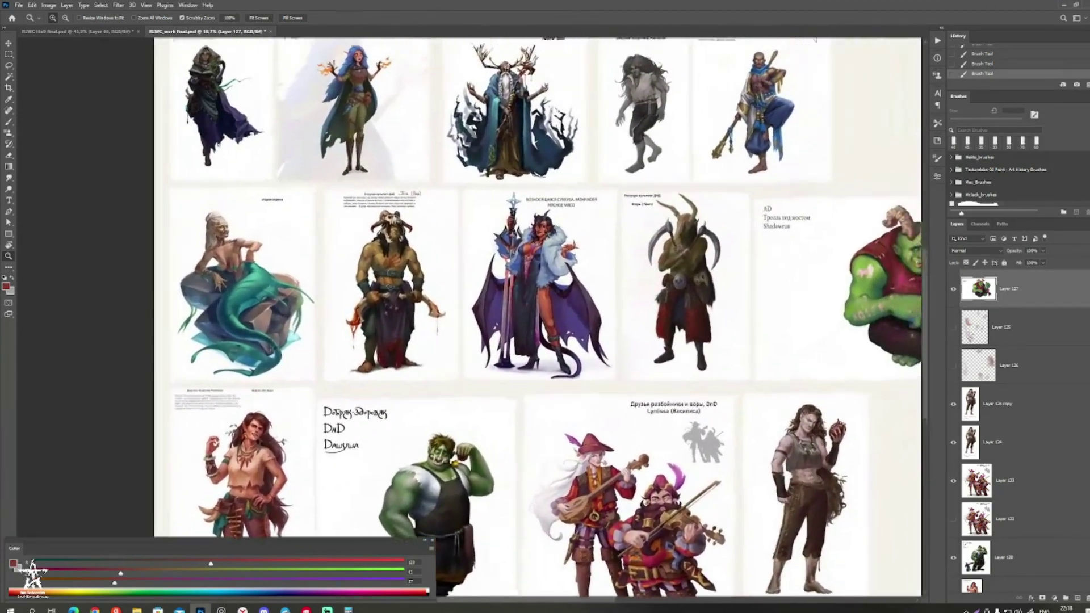
Step: Examine the hooded archaeologist and blue-haired mage artworks side by side, and view them among the other pieces
{"action": "scroll", "coordinate": [563, 301], "scroll_direction": "left", "scroll_amount": 2}
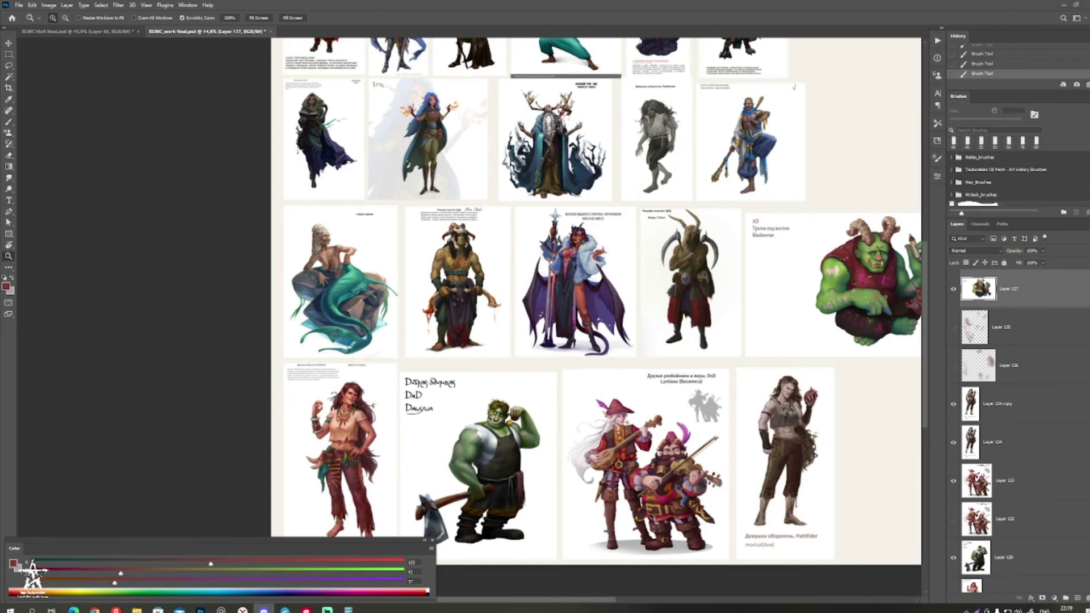
{"action": "left_click_drag", "start_coordinate": [346, 99], "coordinate": [463, 101]}
{"action": "left_click_drag", "start_coordinate": [472, 171], "coordinate": [426, 190]}
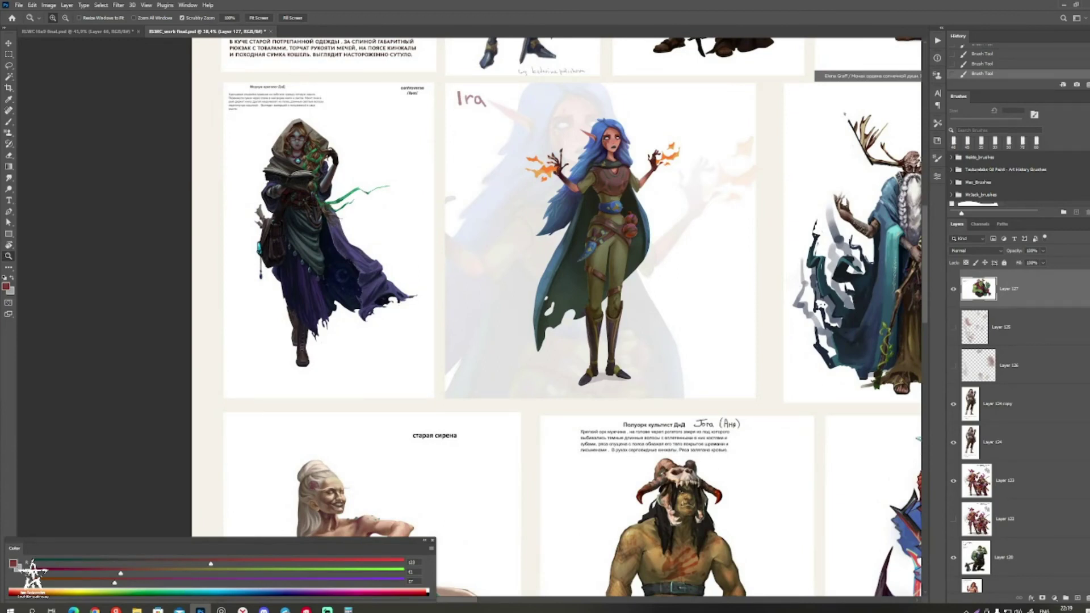
{"action": "left_click_drag", "start_coordinate": [540, 263], "coordinate": [258, 301]}
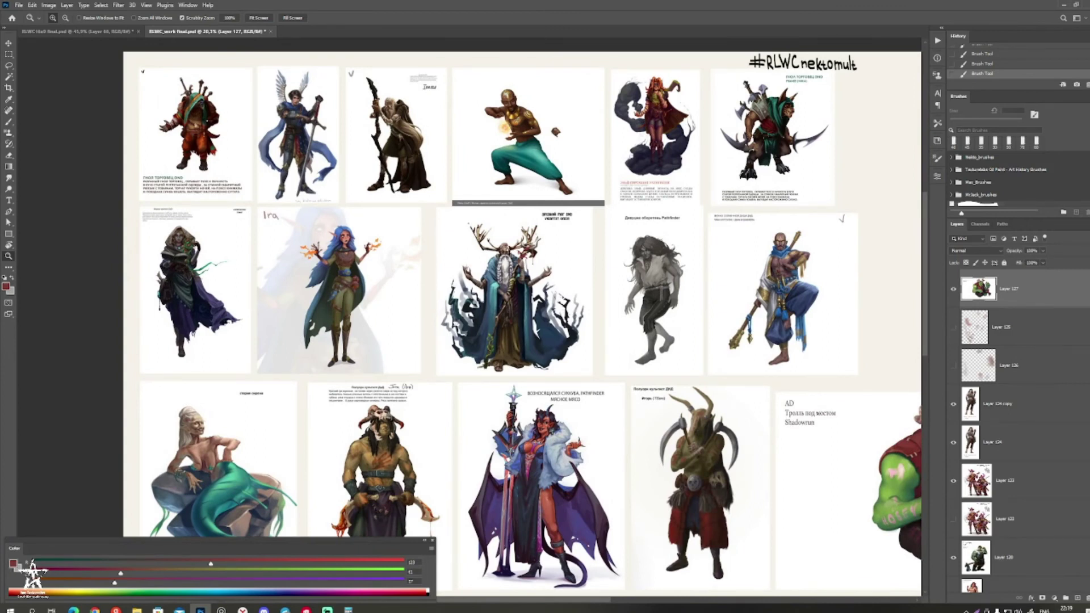
{"action": "left_click_drag", "start_coordinate": [462, 500], "coordinate": [476, 373]}
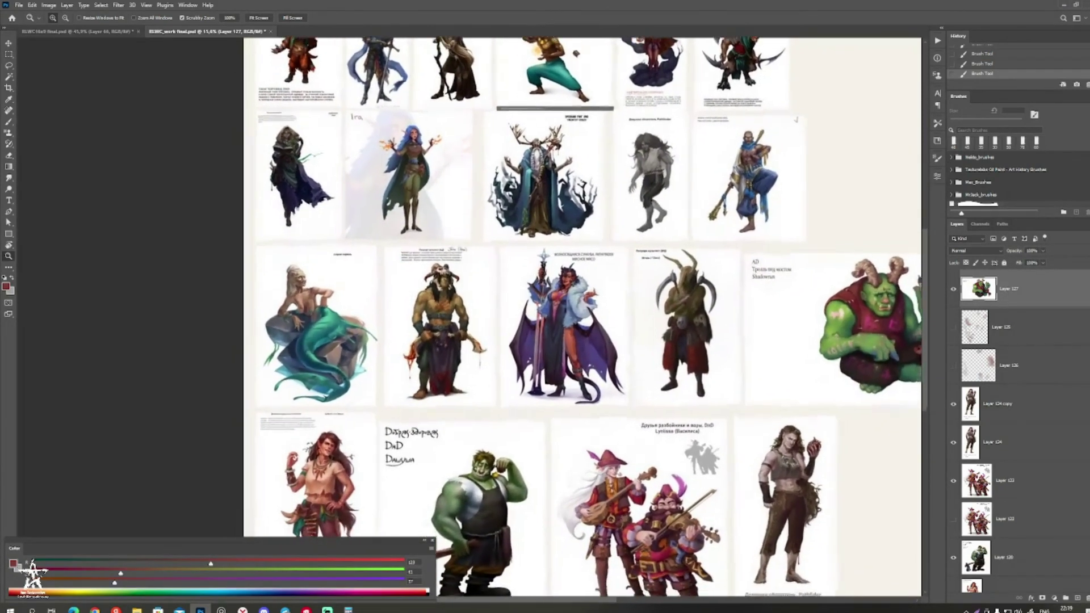
{"action": "left_click_drag", "start_coordinate": [625, 227], "coordinate": [545, 237]}
Step: Move the red-haired werewolf woman from the bottom row to the end of the second row, scaled down to fit
{"action": "key", "text": "v"}
{"action": "left_click", "coordinate": [358, 453]}
{"action": "left_click_drag", "start_coordinate": [358, 454], "coordinate": [809, 169]}
{"action": "left_click_drag", "start_coordinate": [855, 91], "coordinate": [832, 130]}
{"action": "mouse_move", "coordinate": [797, 185]}
{"action": "left_mouse_down"}
{"action": "mouse_move", "coordinate": [772, 184]}
{"action": "mouse_move", "coordinate": [772, 214]}
{"action": "mouse_move", "coordinate": [790, 190]}
{"action": "left_mouse_up"}
{"action": "key", "text": "Return"}
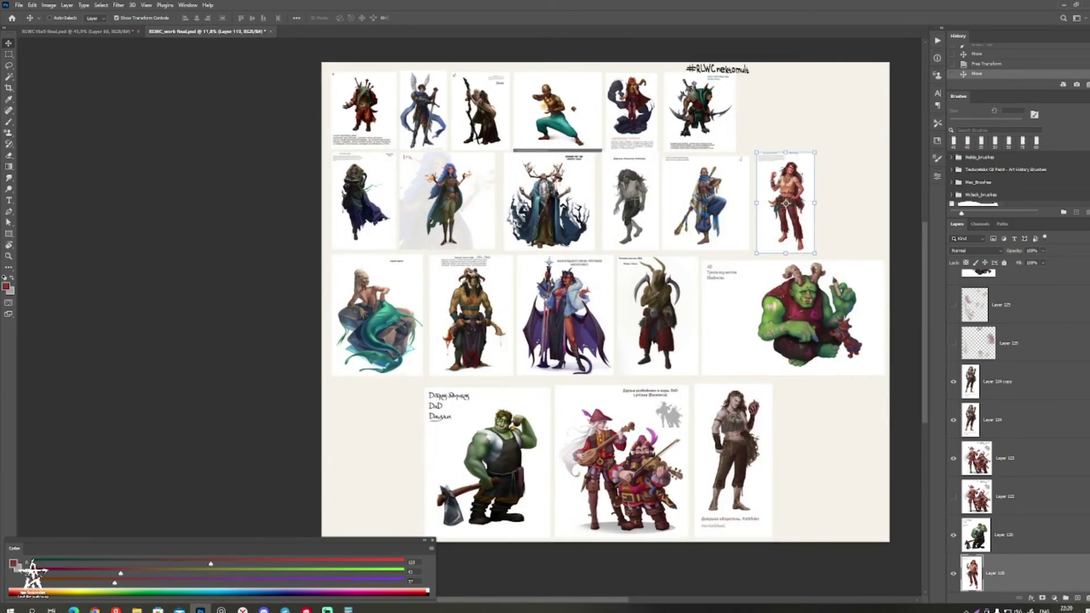
Step: Place a copy of the brown-trousered werewolf woman beside the red-haired one, reduced to the second row's height
{"action": "left_click_drag", "start_coordinate": [739, 465], "coordinate": [857, 193]}
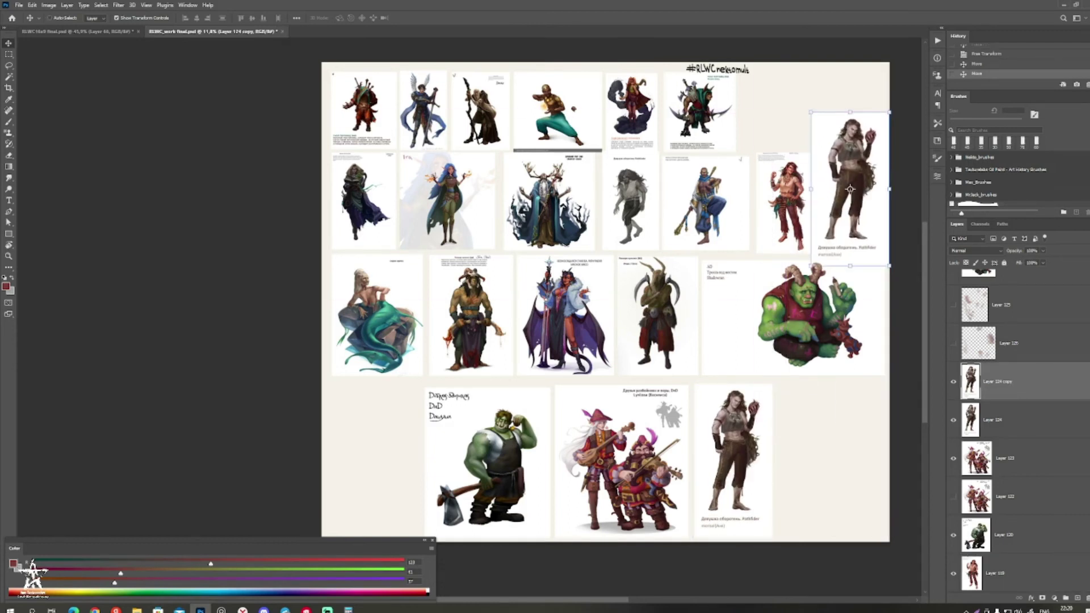
{"action": "mouse_move", "coordinate": [811, 112]}
{"action": "left_mouse_down"}
{"action": "mouse_move", "coordinate": [840, 170]}
{"action": "mouse_move", "coordinate": [878, 147]}
{"action": "mouse_move", "coordinate": [841, 198]}
{"action": "mouse_move", "coordinate": [796, 187]}
{"action": "left_mouse_up"}
{"action": "key", "text": "Return"}
Step: Move the succubus artwork from the third row to the empty area above the two werewolf women
{"action": "key", "text": "z"}
{"action": "key", "text": "b"}
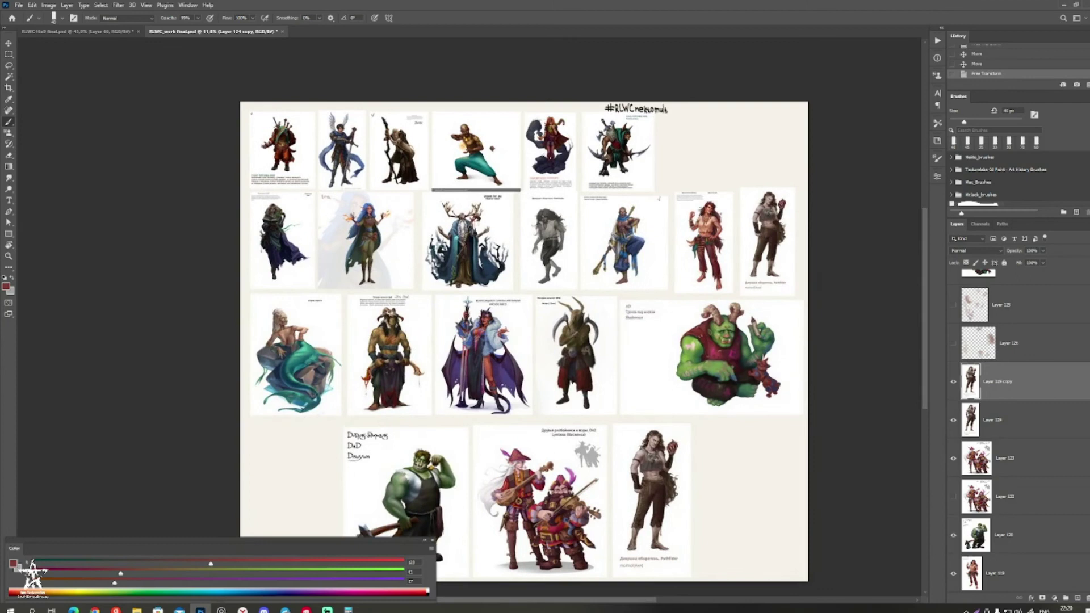
{"action": "left_click_drag", "start_coordinate": [767, 238], "coordinate": [765, 245]}
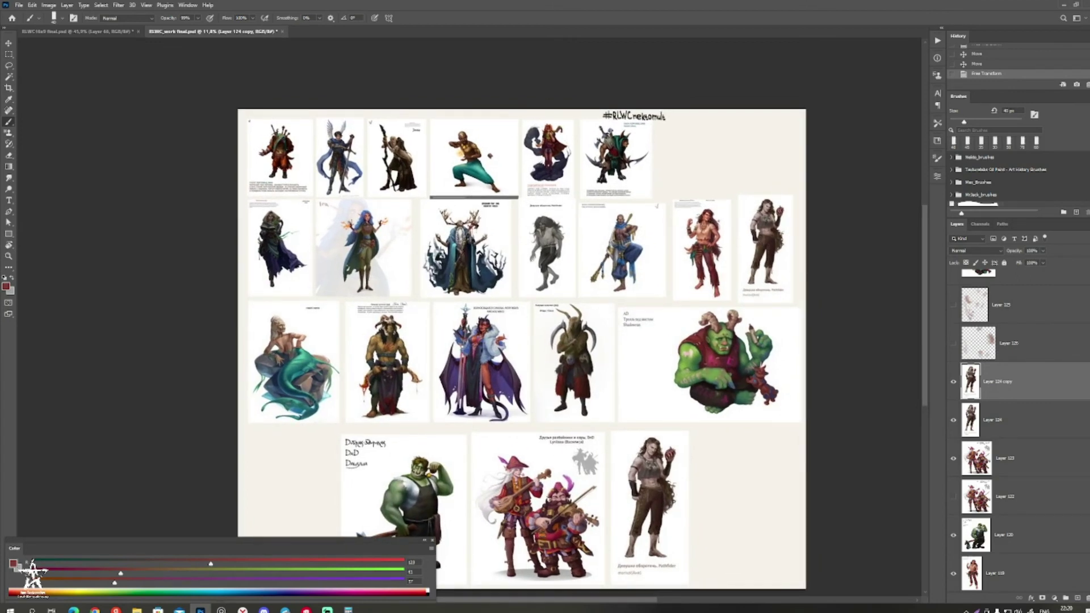
{"action": "left_click_drag", "start_coordinate": [765, 245], "coordinate": [881, 253]}
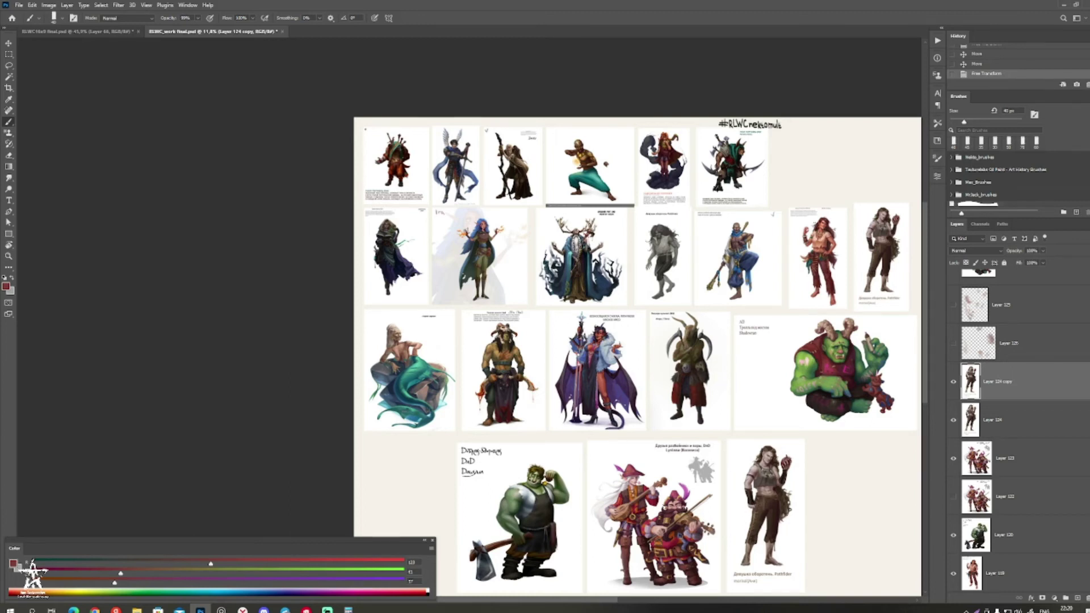
{"action": "left_click_drag", "start_coordinate": [777, 269], "coordinate": [664, 365]}
{"action": "key", "text": "z"}
{"action": "scroll", "coordinate": [471, 318], "scroll_direction": "down", "scroll_amount": 3}
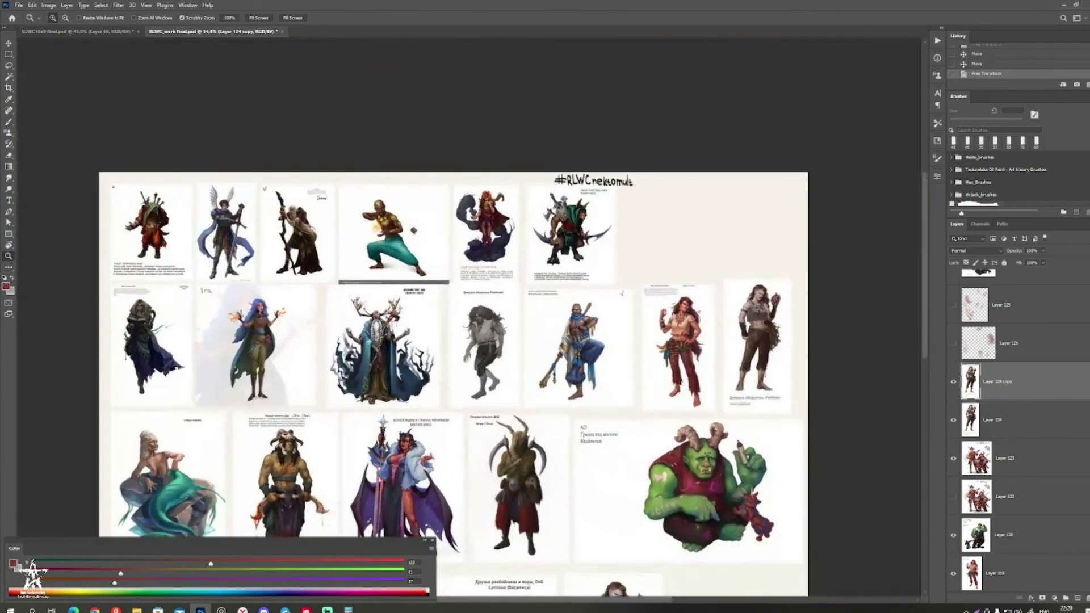
{"action": "key", "text": "b"}
{"action": "left_click_drag", "start_coordinate": [472, 318], "coordinate": [484, 258]}
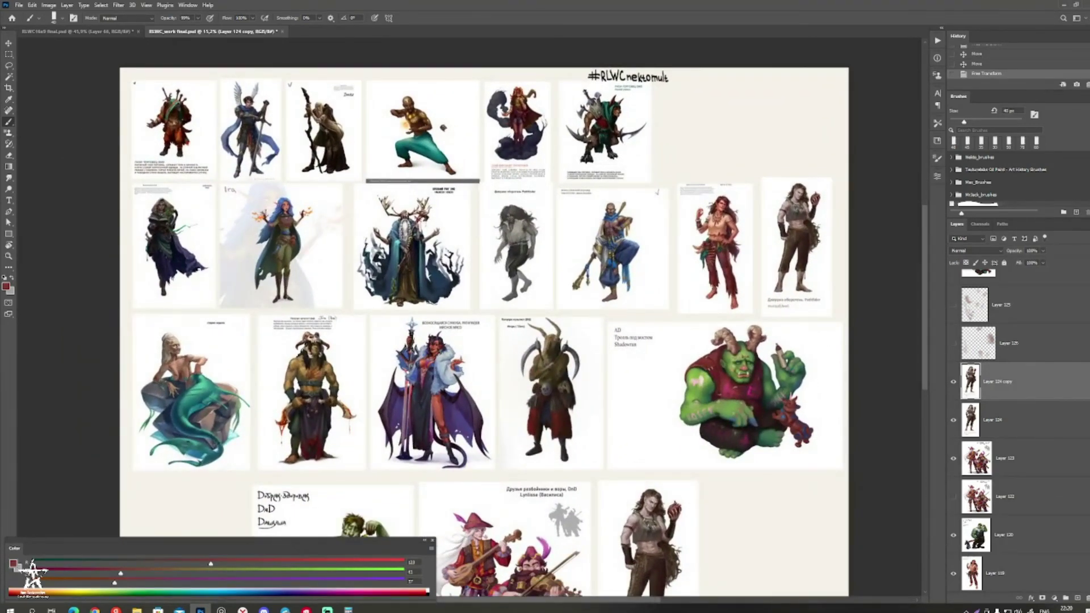
{"action": "key", "text": "v"}
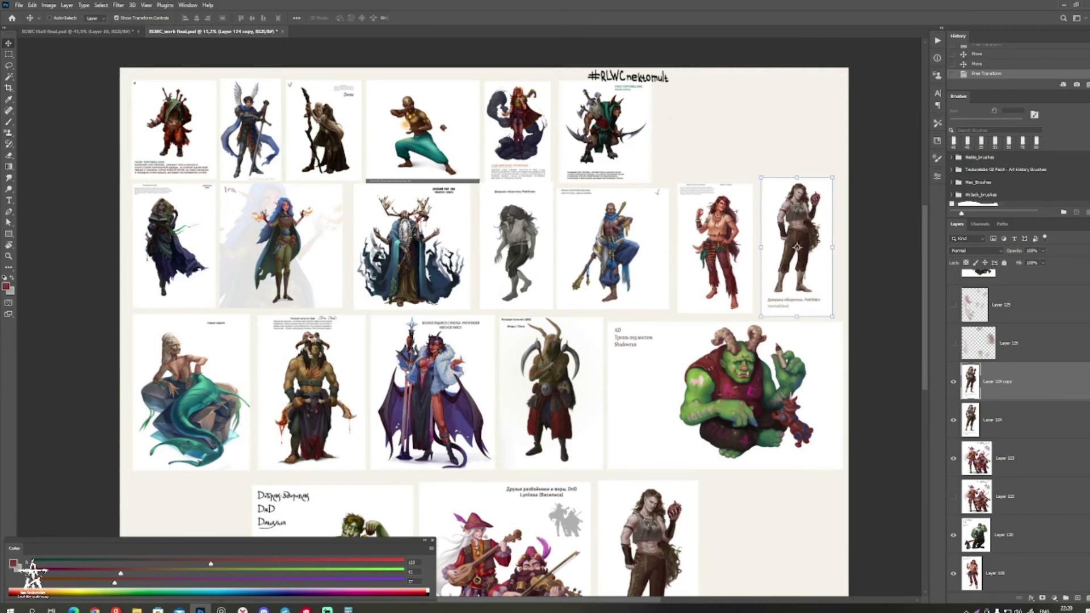
{"action": "left_click_drag", "start_coordinate": [433, 393], "coordinate": [740, 138]}
{"action": "left_click_drag", "start_coordinate": [740, 138], "coordinate": [705, 194]}
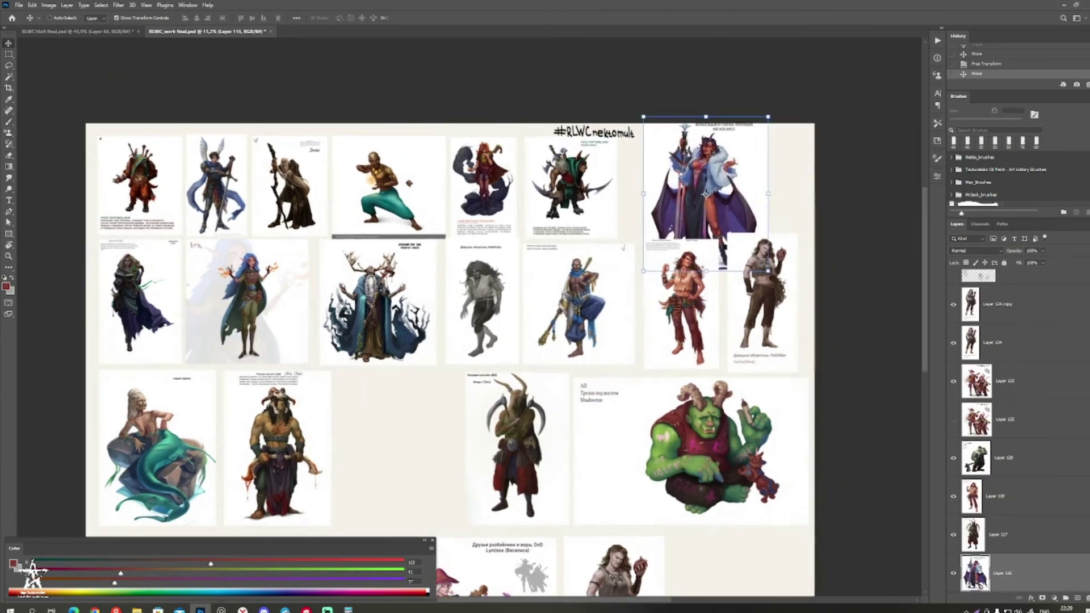
Step: Move the reduced copy of the brown-trousered werewolf woman down beside its larger original in the bottom row
{"action": "left_click_drag", "start_coordinate": [760, 295], "coordinate": [823, 247]}
{"action": "left_click", "coordinate": [760, 284], "text": "ctrl"}
{"action": "scroll", "coordinate": [758, 247], "scroll_direction": "down", "scroll_amount": 2}
{"action": "key", "text": "z"}
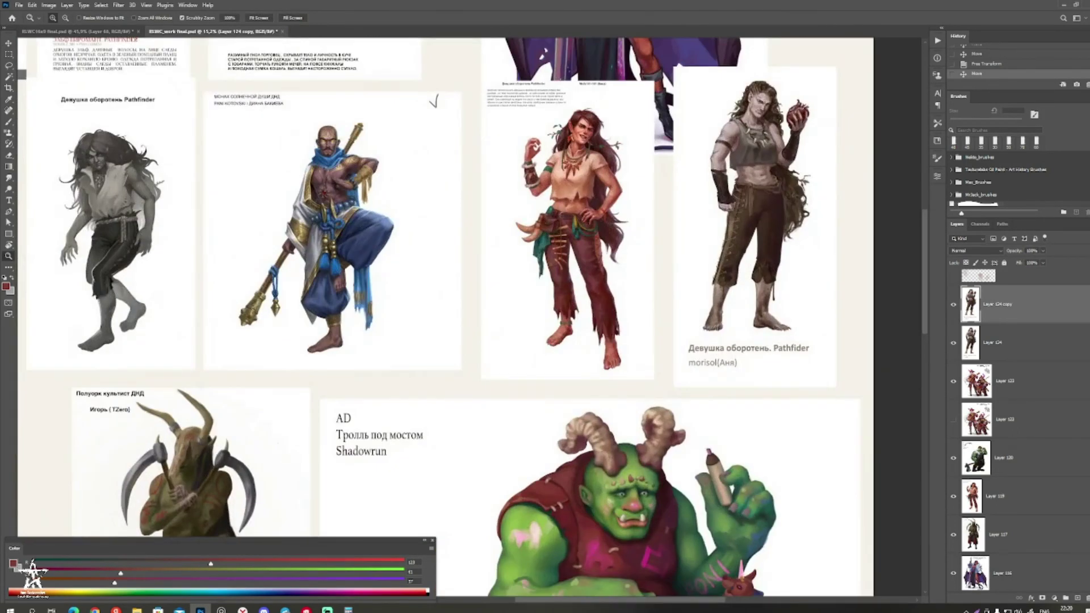
{"action": "key", "text": "ctrl+0"}
{"action": "key", "text": "v"}
{"action": "left_click_drag", "start_coordinate": [747, 250], "coordinate": [718, 479]}
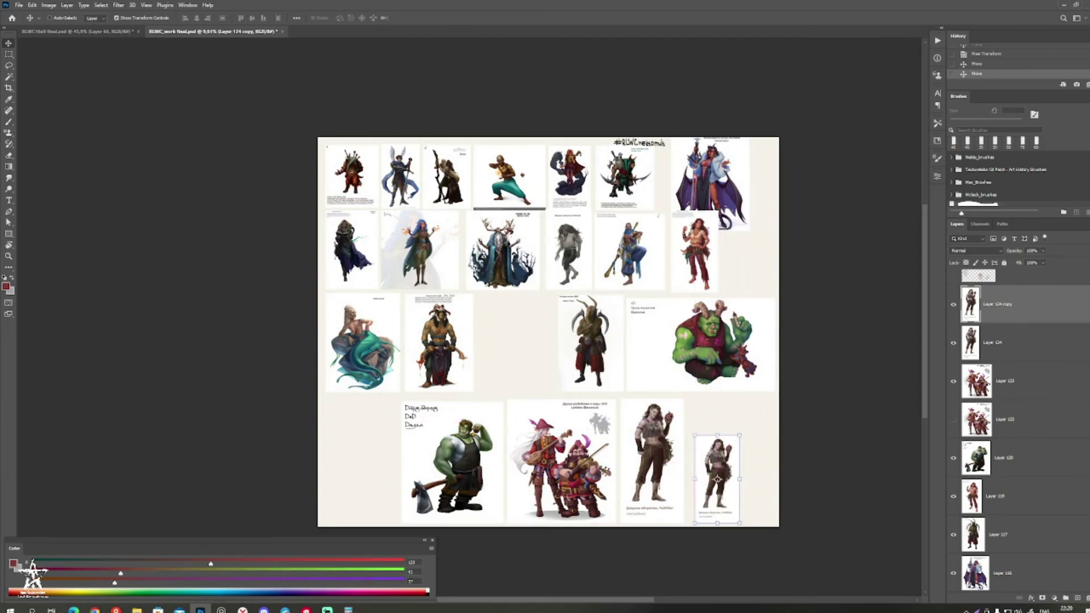
Step: Place the succubus artwork at the end of the second row beside the red-haired woman, scaled down to fit
{"action": "key", "text": "b"}
{"action": "mouse_move", "coordinate": [714, 252]}
{"action": "left_mouse_down"}
{"action": "mouse_move", "coordinate": [693, 290]}
{"action": "mouse_move", "coordinate": [752, 291]}
{"action": "mouse_move", "coordinate": [750, 354]}
{"action": "left_mouse_up"}
{"action": "key", "text": "v"}
{"action": "left_click", "coordinate": [714, 205], "text": "ctrl"}
{"action": "left_click_drag", "start_coordinate": [713, 206], "coordinate": [778, 288]}
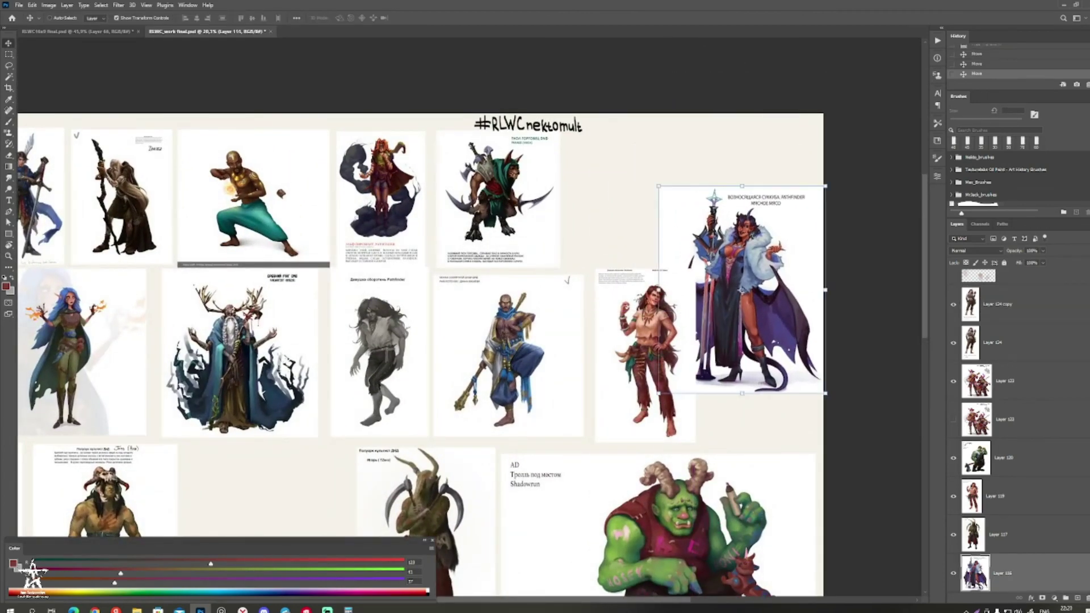
{"action": "left_click_drag", "start_coordinate": [658, 187], "coordinate": [702, 224]}
{"action": "mouse_move", "coordinate": [780, 306]}
{"action": "left_mouse_down"}
{"action": "mouse_move", "coordinate": [776, 358]}
{"action": "mouse_move", "coordinate": [739, 347]}
{"action": "left_mouse_up"}
{"action": "key", "text": "Return"}
{"action": "key", "text": "b"}
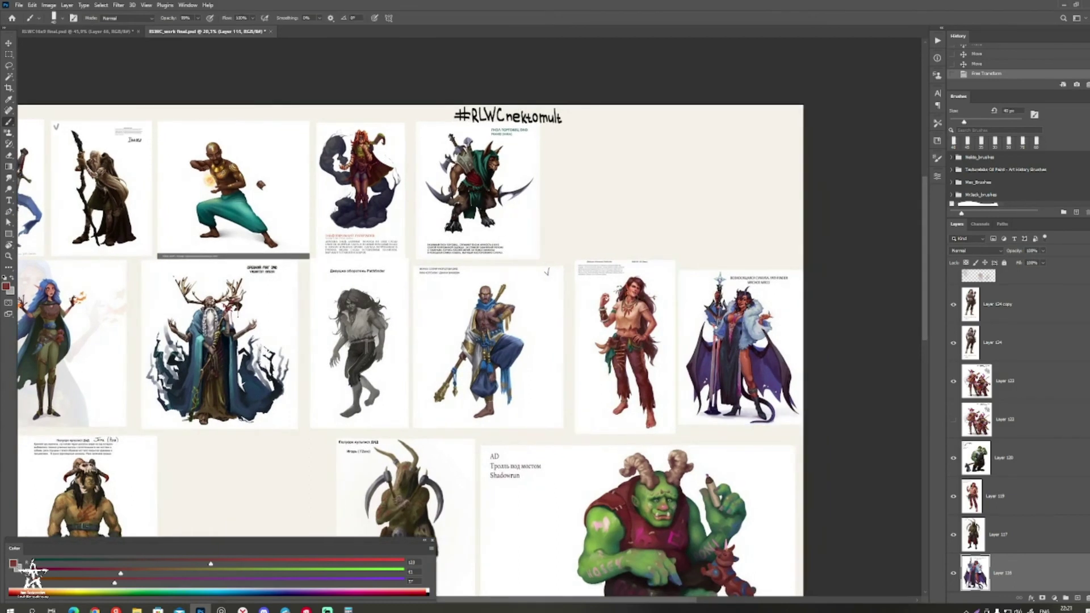
Step: Shift the red-haired woman against the monk's artwork, and move the succubus closer and enlarge it slightly
{"action": "left_click_drag", "start_coordinate": [643, 383], "coordinate": [625, 381]}
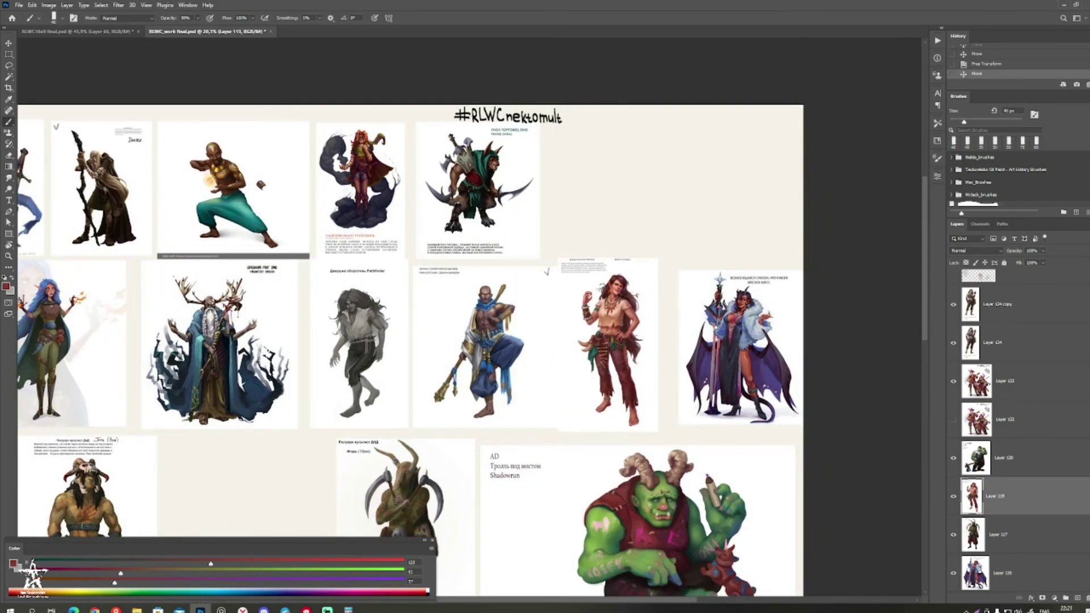
{"action": "left_click_drag", "start_coordinate": [742, 377], "coordinate": [728, 382]}
{"action": "left_click_drag", "start_coordinate": [790, 275], "coordinate": [803, 259]}
{"action": "key", "text": "Return"}
Step: Compare the monk, the red-haired werewolf woman and the succubus side by side, including against the whole board
{"action": "key", "text": "b"}
{"action": "left_click_drag", "start_coordinate": [732, 352], "coordinate": [730, 327]}
{"action": "key", "text": "z"}
{"action": "left_click_drag", "start_coordinate": [620, 349], "coordinate": [548, 377]}
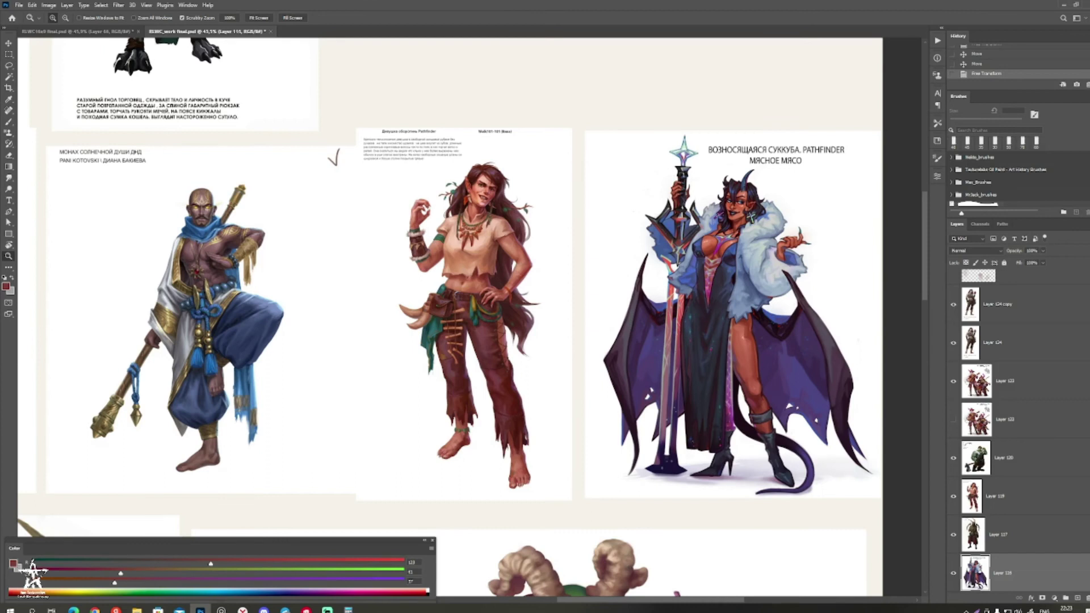
{"action": "left_click_drag", "start_coordinate": [511, 318], "coordinate": [471, 275]}
{"action": "left_click_drag", "start_coordinate": [457, 341], "coordinate": [435, 340]}
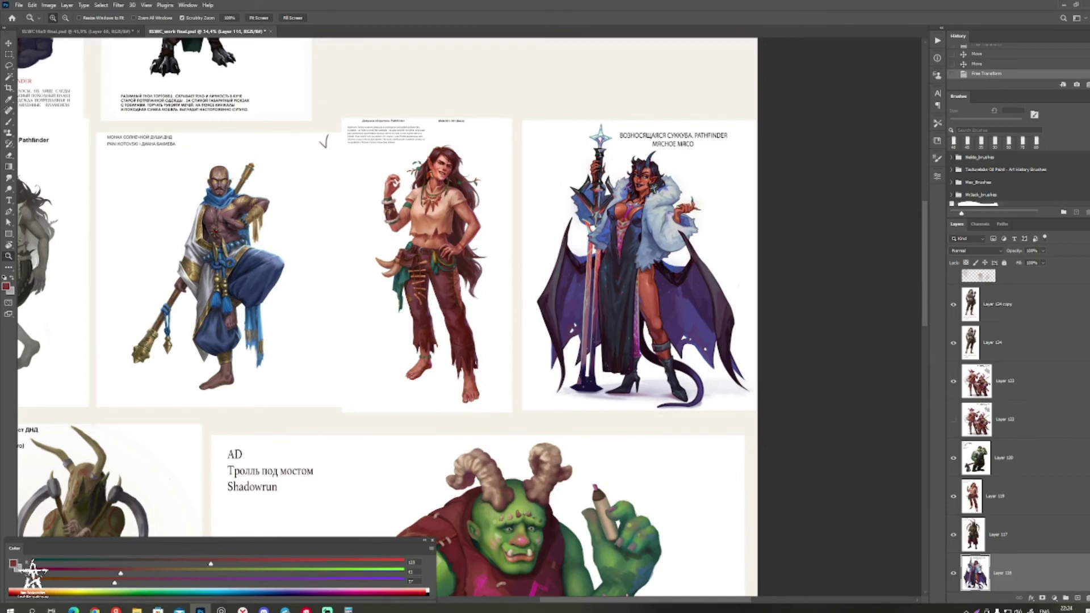
{"action": "left_click_drag", "start_coordinate": [486, 413], "coordinate": [488, 338]}
{"action": "left_click_drag", "start_coordinate": [489, 338], "coordinate": [602, 296]}
{"action": "scroll", "coordinate": [408, 411], "scroll_direction": "down", "scroll_amount": 2}
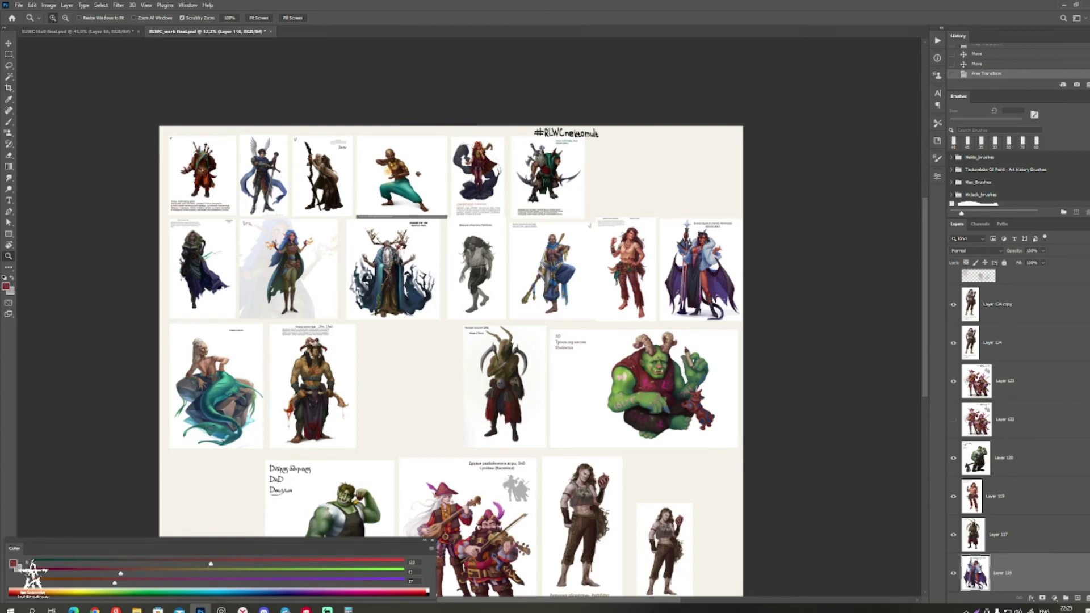
Step: Toggle the visibility of the bard duo's Layer 122, and look at the second row's artworks again
{"action": "left_click", "coordinate": [953, 419]}
{"action": "left_click_drag", "start_coordinate": [574, 295], "coordinate": [437, 423]}
{"action": "left_click", "coordinate": [954, 419]}
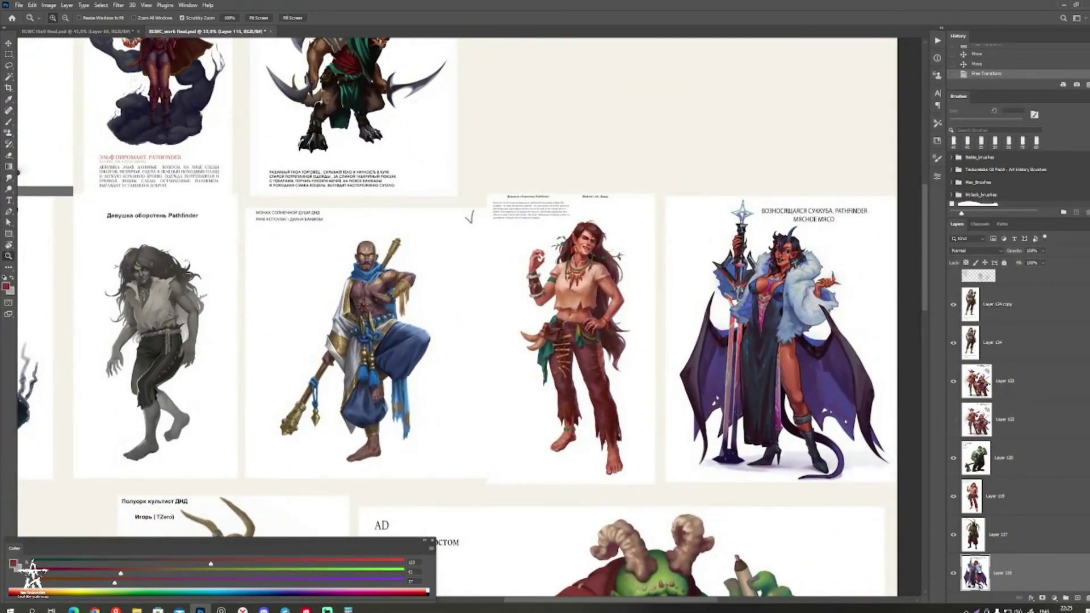
Step: Compare the monk, the red-haired woman and the succubus up close and within the full board layout
{"action": "left_click_drag", "start_coordinate": [568, 341], "coordinate": [574, 329]}
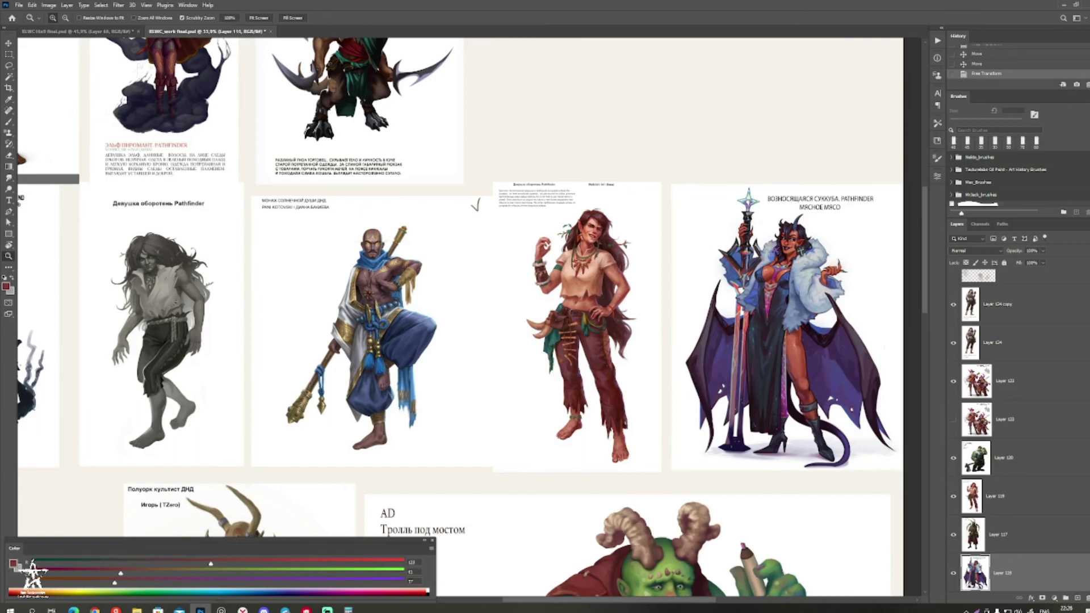
{"action": "left_click_drag", "start_coordinate": [443, 295], "coordinate": [545, 289]}
{"action": "left_click_drag", "start_coordinate": [545, 289], "coordinate": [577, 287]}
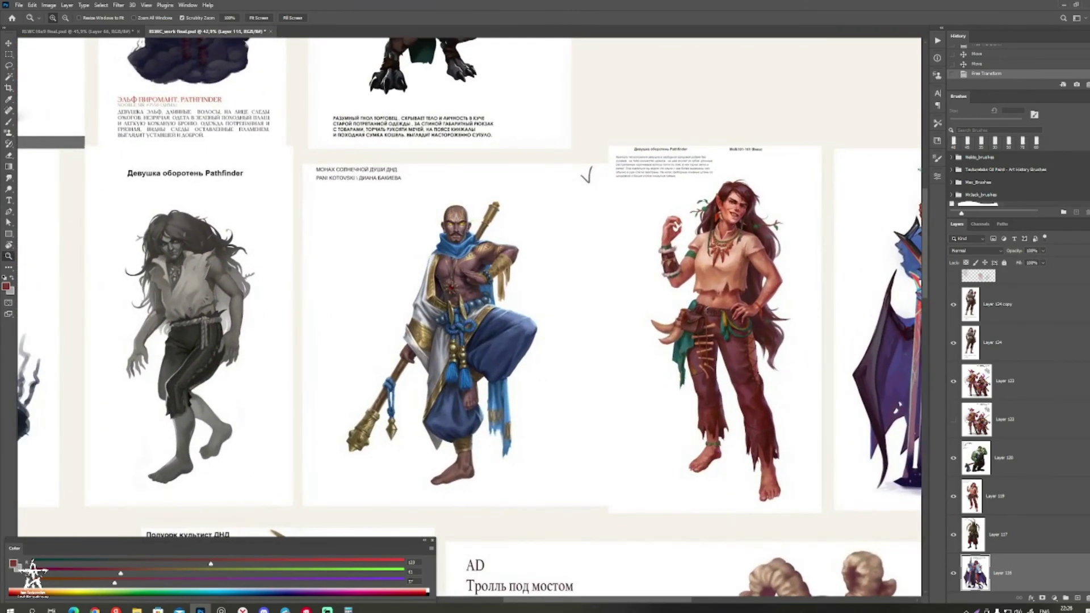
{"action": "scroll", "coordinate": [470, 317], "scroll_direction": "down", "scroll_amount": 3}
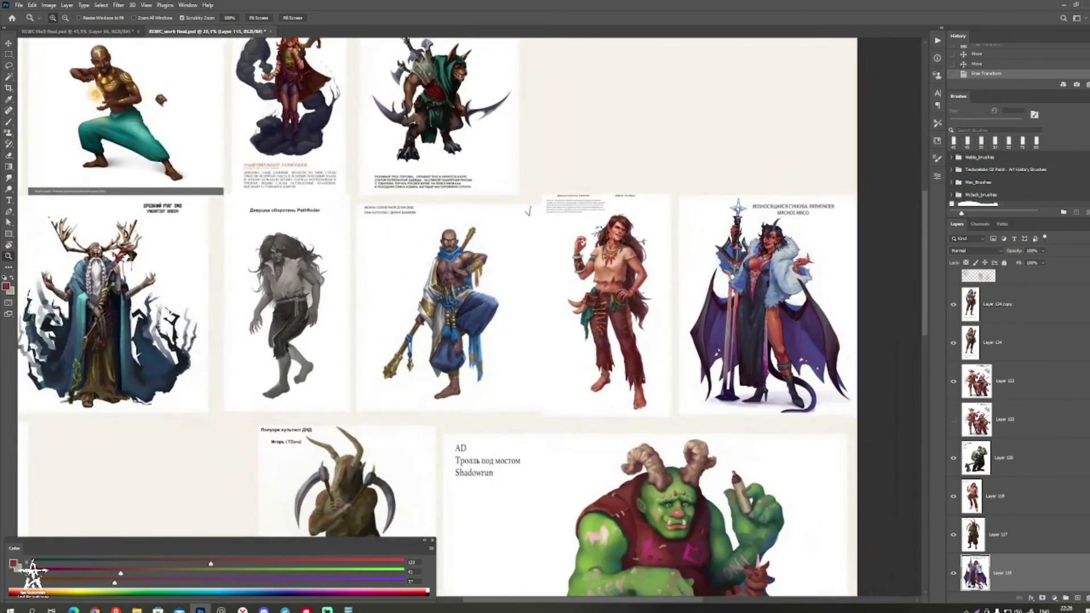
{"action": "scroll", "coordinate": [470, 317], "scroll_direction": "down", "scroll_amount": 5}
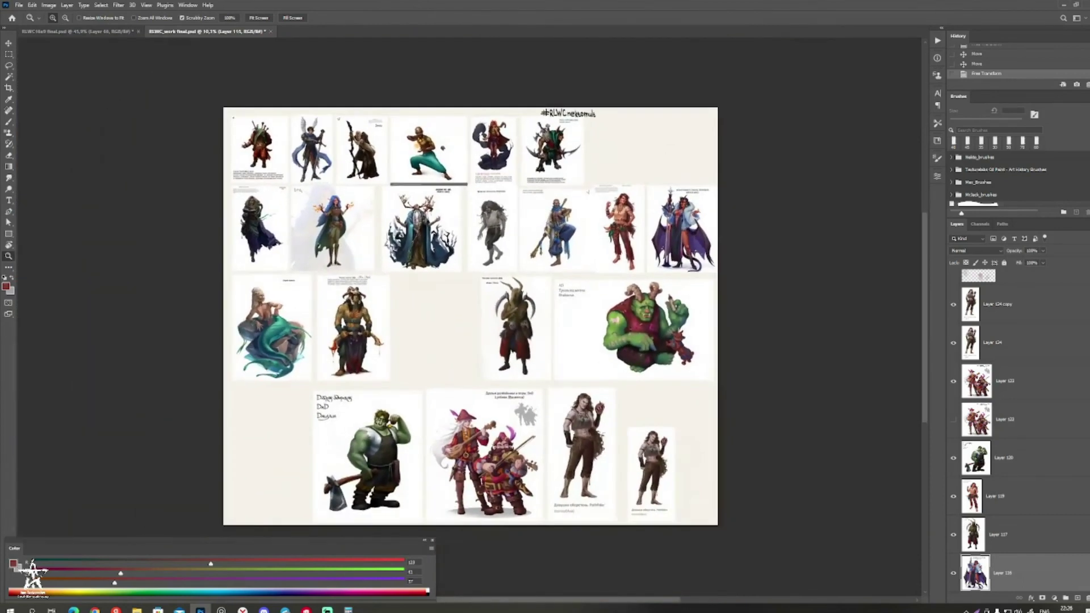
{"action": "key", "text": "b"}
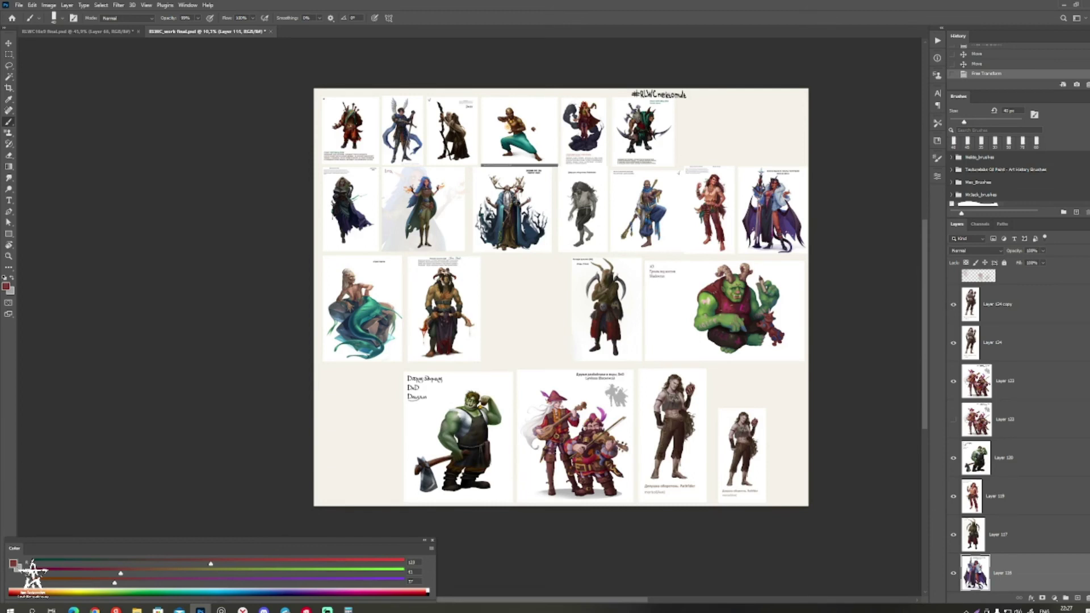
{"action": "left_click_drag", "start_coordinate": [687, 256], "coordinate": [725, 369]}
{"action": "left_click_drag", "start_coordinate": [725, 369], "coordinate": [763, 312]}
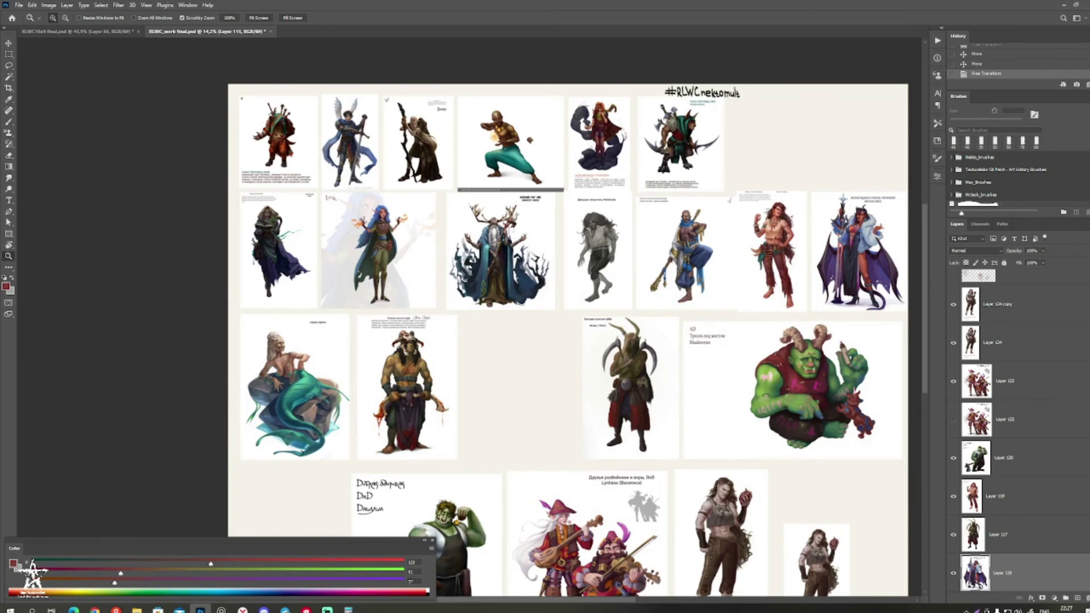
Step: Move the red-haired woman and the succubus artworks together into the free space at the end of the first row
{"action": "left_click_drag", "start_coordinate": [694, 396], "coordinate": [629, 387]}
{"action": "key", "text": "b"}
{"action": "key", "text": "v"}
{"action": "left_click", "coordinate": [731, 268]}
{"action": "left_click_drag", "start_coordinate": [731, 268], "coordinate": [813, 202]}
Step: Move the robed gnoll merchant from the start of the first row to beneath the red-haired woman, undoing an accidental rotation
{"action": "left_click", "coordinate": [324, 178], "text": "ctrl"}
{"action": "key", "text": "ctrl+t"}
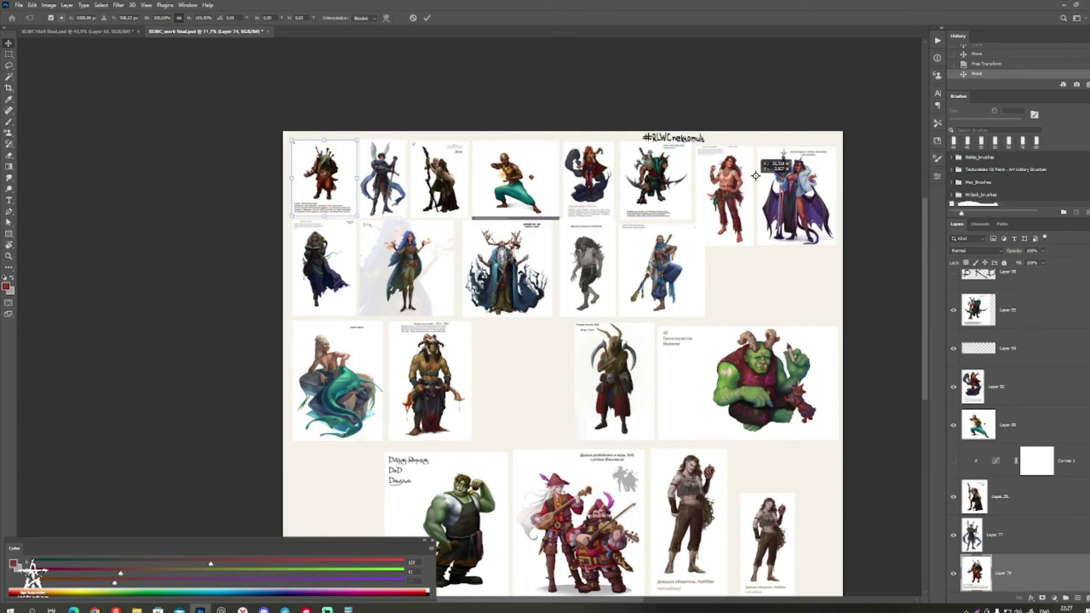
{"action": "left_click_drag", "start_coordinate": [317, 186], "coordinate": [735, 248]}
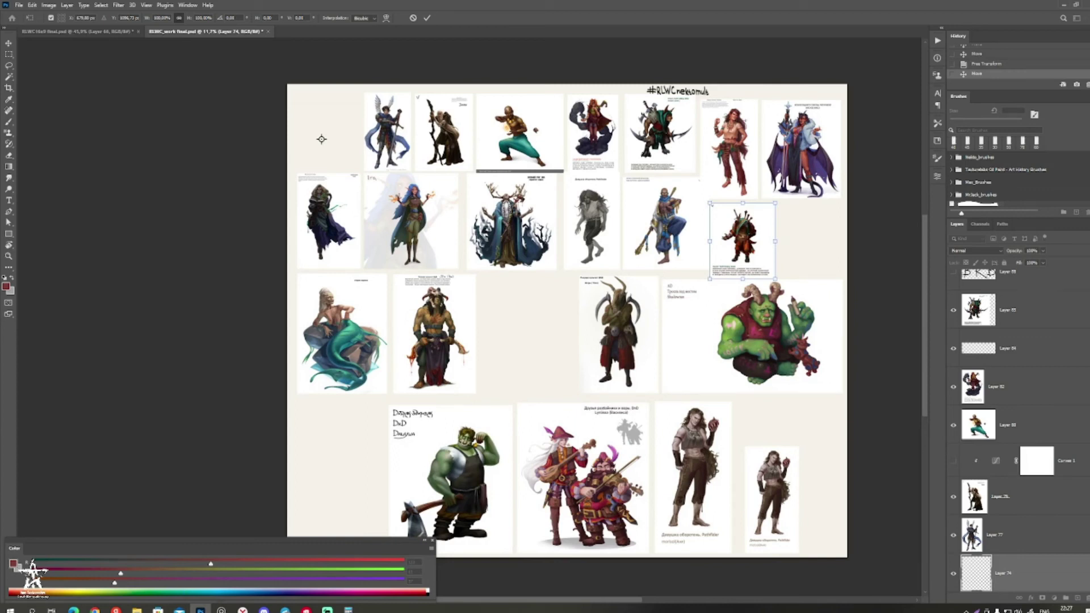
{"action": "left_click_drag", "start_coordinate": [321, 139], "coordinate": [311, 140]}
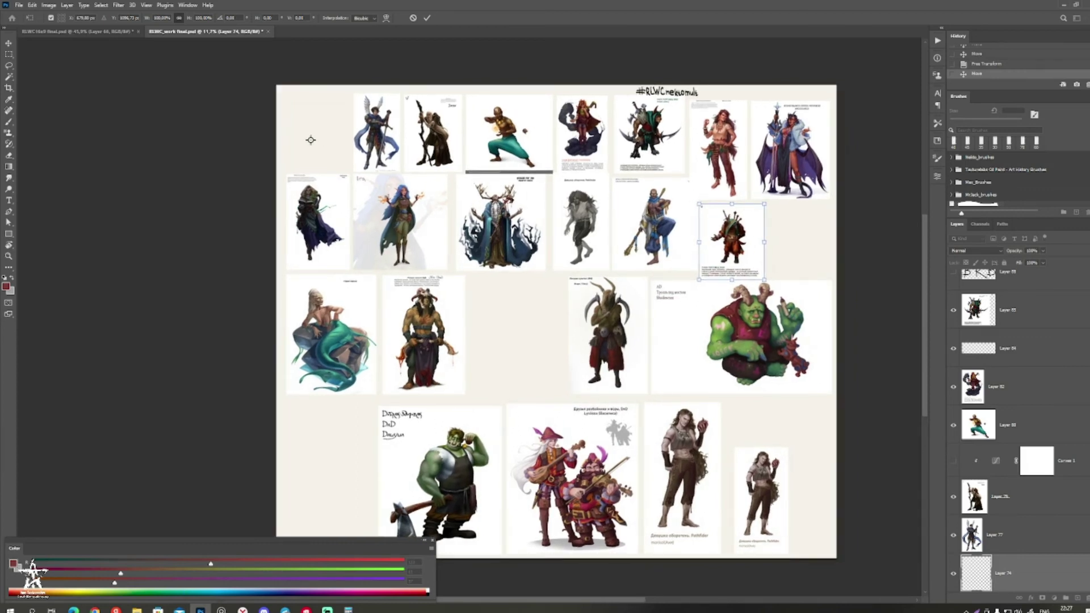
{"action": "left_click_drag", "start_coordinate": [778, 244], "coordinate": [784, 70]}
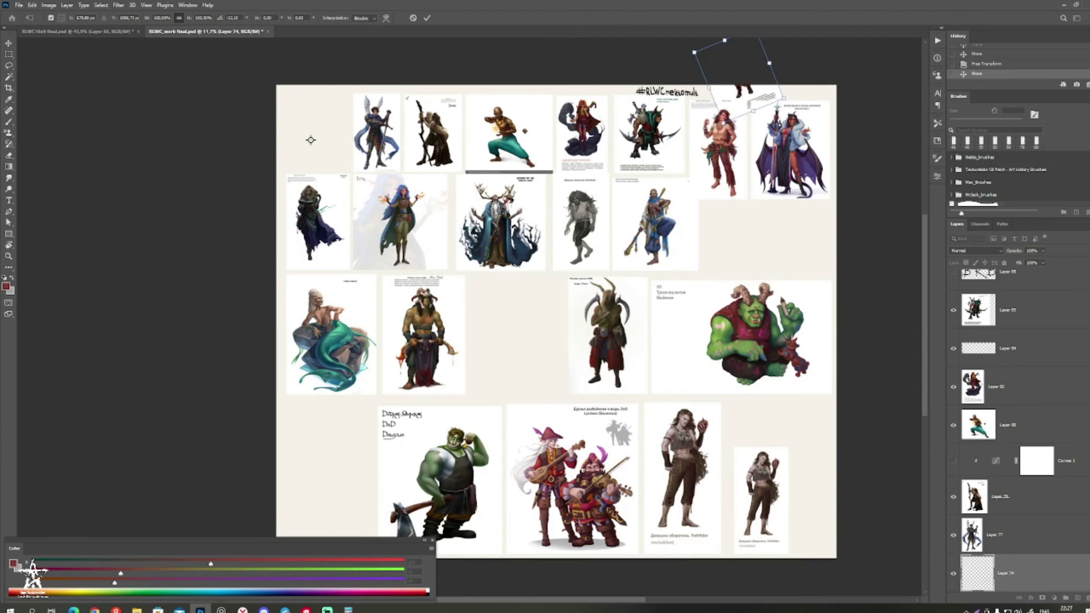
{"action": "key", "text": "ctrl+z"}
{"action": "key", "text": "b"}
Step: Look over the rows of the rearranged board for further pieces that belong with the grouped artworks
{"action": "left_click_drag", "start_coordinate": [557, 318], "coordinate": [620, 308]}
{"action": "key", "text": "ctrl+space"}
{"action": "left_click_drag", "start_coordinate": [369, 329], "coordinate": [505, 362]}
{"action": "left_click_drag", "start_coordinate": [591, 341], "coordinate": [614, 336]}
{"action": "left_click_drag", "start_coordinate": [653, 340], "coordinate": [419, 378]}
{"action": "left_click_drag", "start_coordinate": [718, 372], "coordinate": [668, 372]}
{"action": "left_click_drag", "start_coordinate": [669, 371], "coordinate": [479, 349]}
{"action": "left_click_drag", "start_coordinate": [363, 357], "coordinate": [515, 346]}
{"action": "left_click_drag", "start_coordinate": [515, 348], "coordinate": [375, 361]}
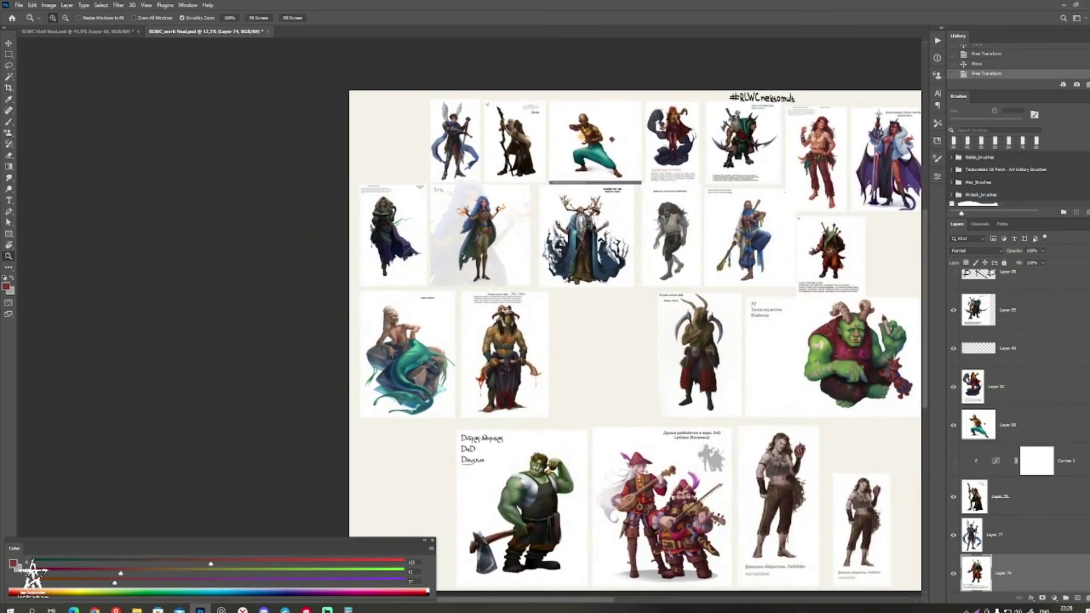
Step: Place the skull-masked half-orc cultist beside the robed gnoll merchant beneath the succubus, scaled down to fit
{"action": "left_click", "coordinate": [505, 352], "text": "ctrl"}
{"action": "left_click_drag", "start_coordinate": [505, 352], "coordinate": [636, 398]}
{"action": "left_click_drag", "start_coordinate": [593, 335], "coordinate": [612, 364]}
{"action": "left_click_drag", "start_coordinate": [651, 418], "coordinate": [690, 384]}
{"action": "left_click_drag", "start_coordinate": [717, 332], "coordinate": [707, 346]}
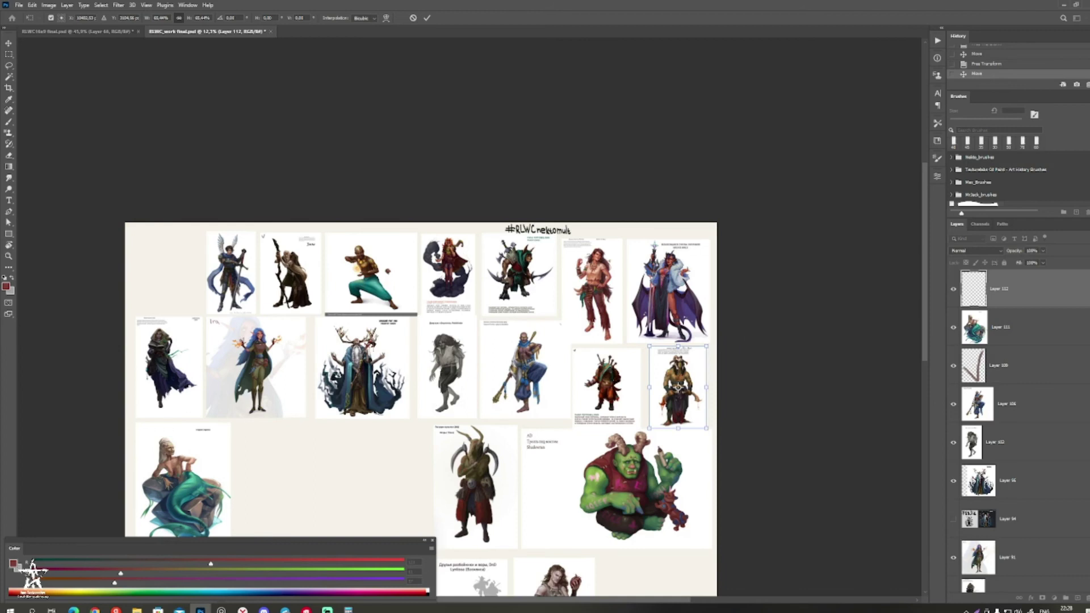
{"action": "key", "text": "Return"}
{"action": "left_click_drag", "start_coordinate": [683, 398], "coordinate": [713, 369]}
Step: Examine the old siren artwork up close, including her face, the tail and the rocks
{"action": "key", "text": "z"}
{"action": "left_click_drag", "start_coordinate": [432, 406], "coordinate": [554, 355]}
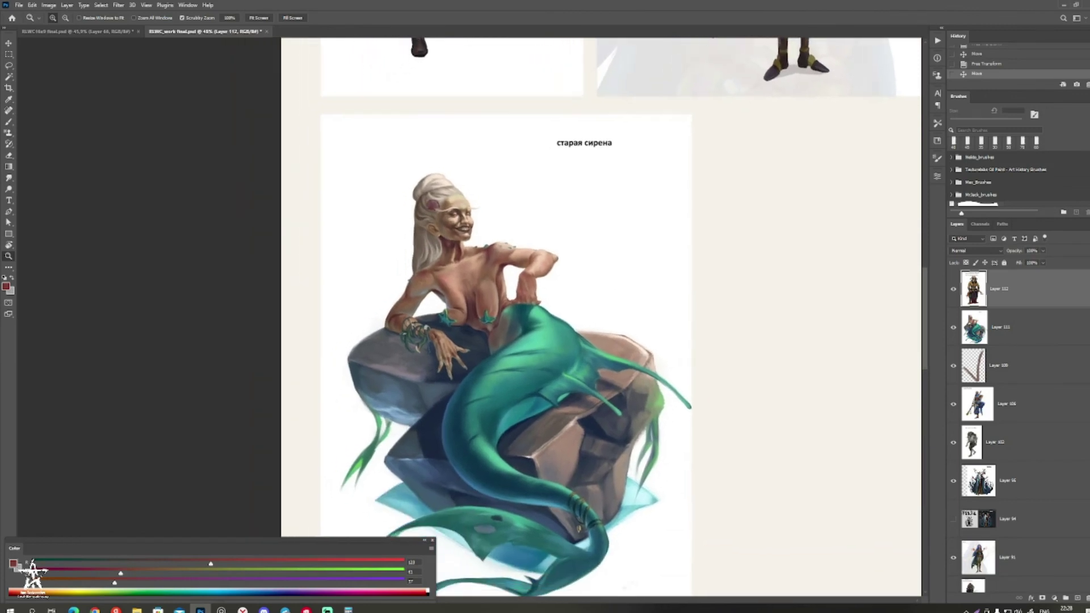
{"action": "left_click_drag", "start_coordinate": [490, 392], "coordinate": [474, 392]}
{"action": "left_click_drag", "start_coordinate": [474, 391], "coordinate": [503, 301]}
{"action": "left_click_drag", "start_coordinate": [505, 301], "coordinate": [488, 300]}
{"action": "left_click_drag", "start_coordinate": [487, 301], "coordinate": [450, 356]}
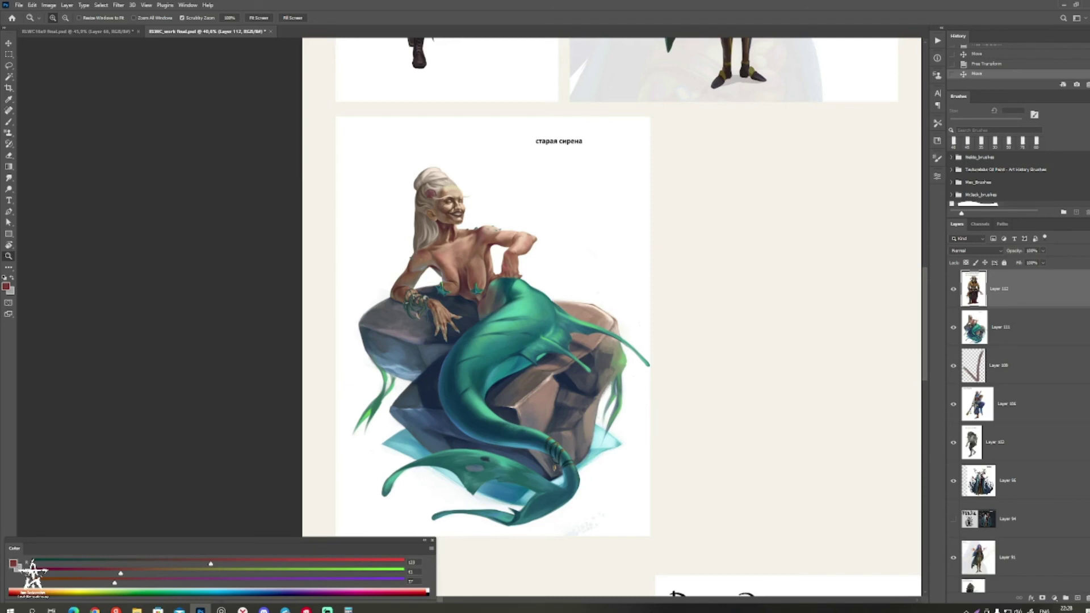
{"action": "left_click_drag", "start_coordinate": [644, 382], "coordinate": [608, 383]}
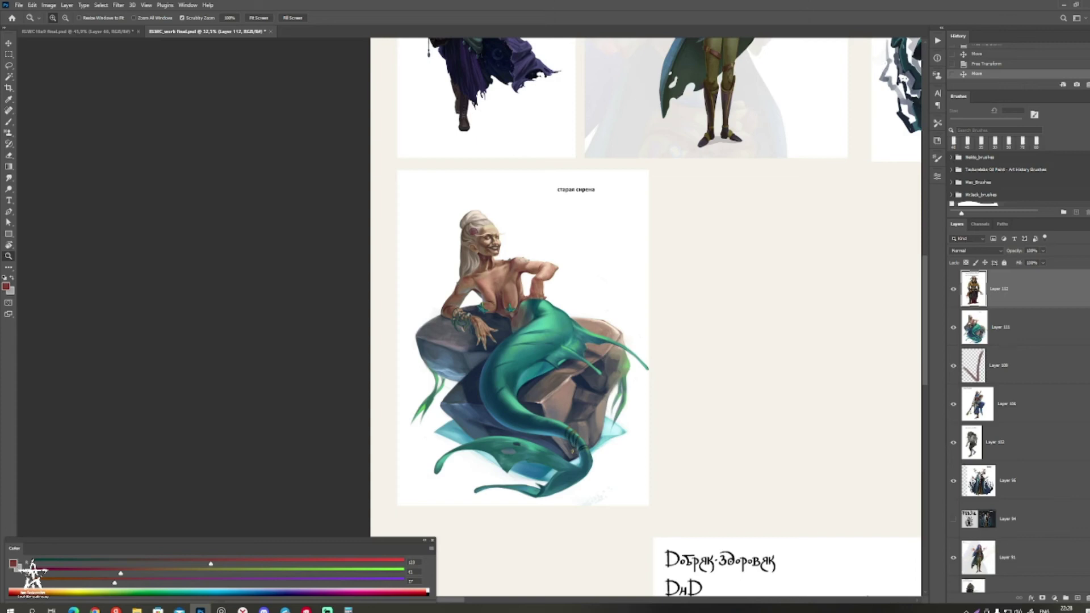
{"action": "left_click_drag", "start_coordinate": [596, 318], "coordinate": [339, 350]}
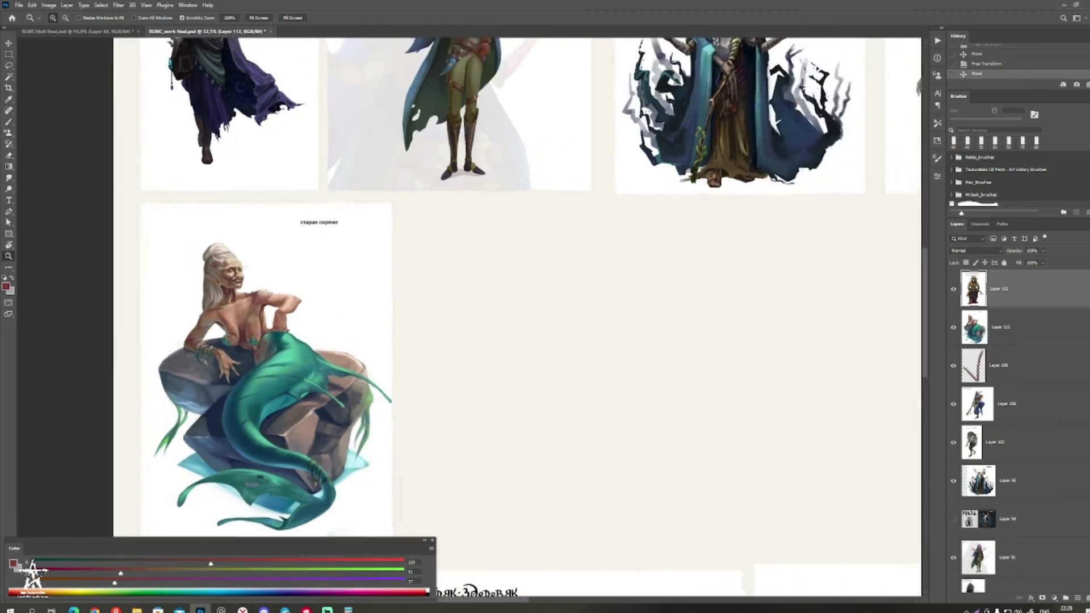
{"action": "left_click_drag", "start_coordinate": [296, 380], "coordinate": [250, 382]}
Step: Compare the red-haired woman, the succubus, the robed gnoll merchant and the skull-masked half-orc cultist as a group
{"action": "left_click_drag", "start_coordinate": [808, 414], "coordinate": [500, 392]}
{"action": "left_click_drag", "start_coordinate": [759, 234], "coordinate": [787, 235]}
{"action": "left_click_drag", "start_coordinate": [675, 309], "coordinate": [610, 353]}
{"action": "left_click_drag", "start_coordinate": [610, 353], "coordinate": [641, 352]}
{"action": "scroll", "coordinate": [440, 326], "scroll_direction": "up", "scroll_amount": 1}
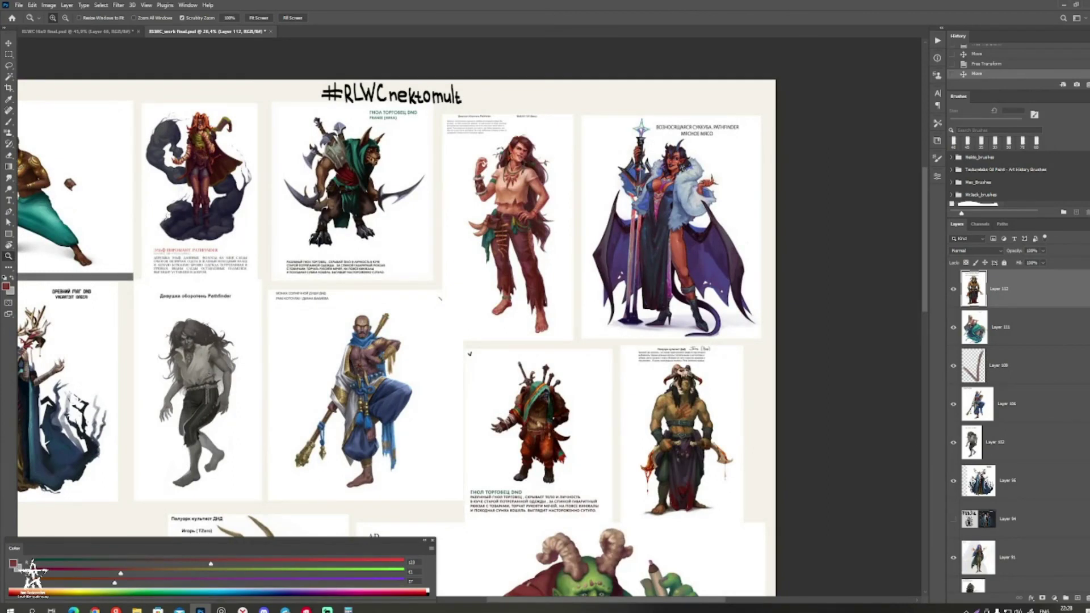
{"action": "scroll", "coordinate": [700, 483], "scroll_direction": "up", "scroll_amount": 3}
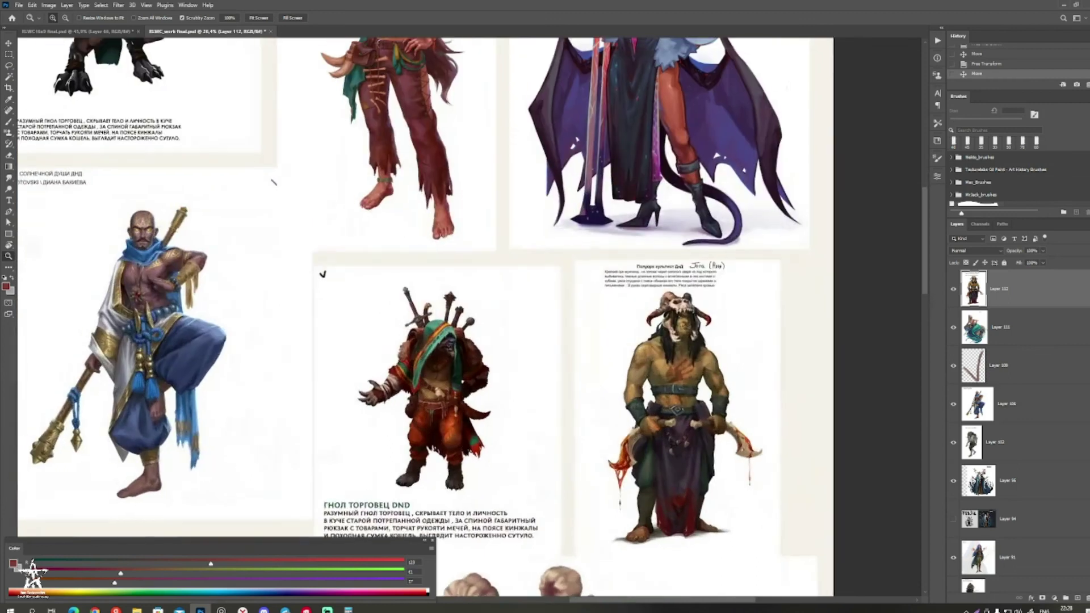
{"action": "left_click_drag", "start_coordinate": [705, 448], "coordinate": [637, 453]}
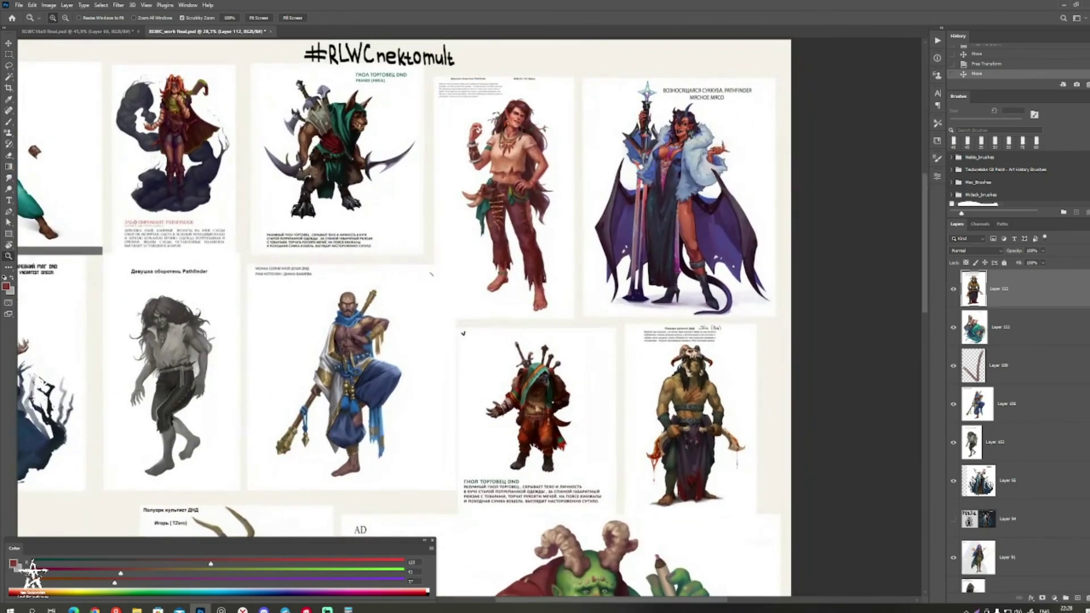
{"action": "key", "text": "v"}
{"action": "left_click_drag", "start_coordinate": [716, 445], "coordinate": [717, 444]}
{"action": "key", "text": "b"}
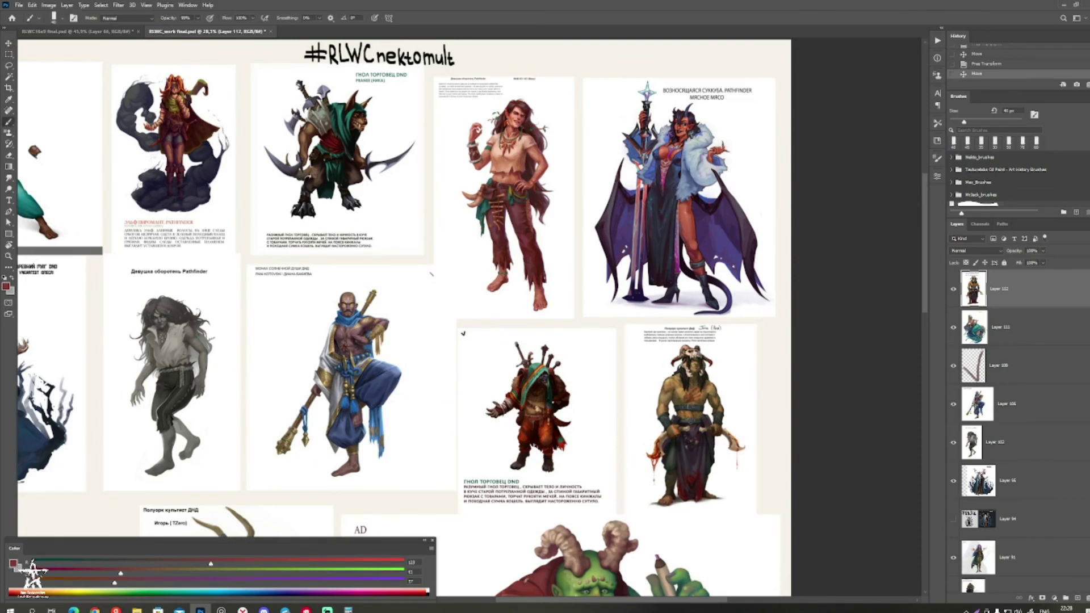
{"action": "scroll", "coordinate": [470, 318], "scroll_direction": "right", "scroll_amount": 2}
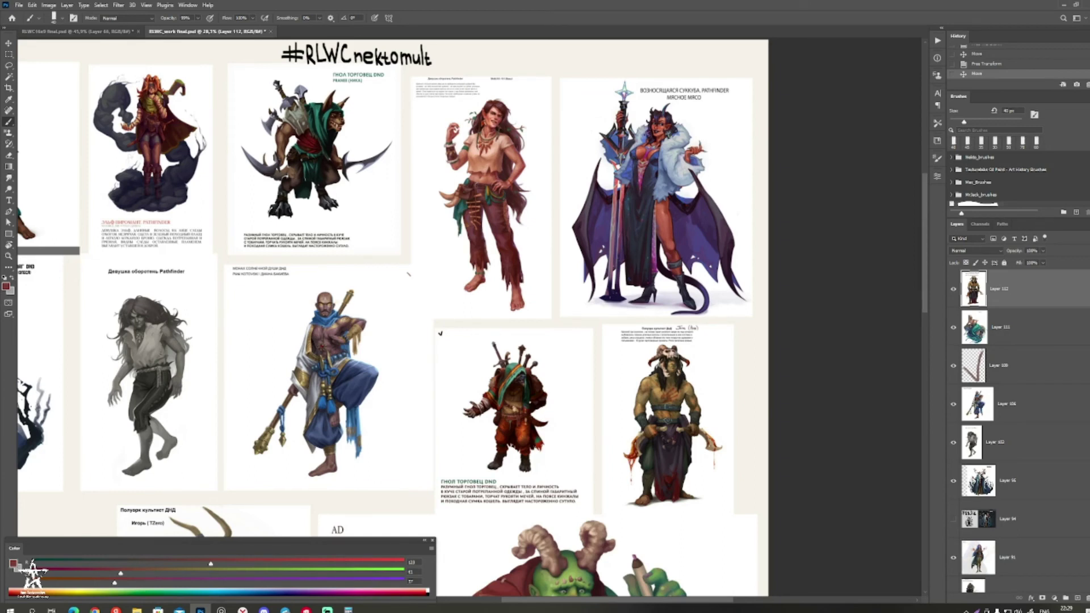
Step: View the four grouped artworks in full-screen mode, both close up and against the whole board
{"action": "key", "text": "space"}
{"action": "key", "text": "ctrl+space"}
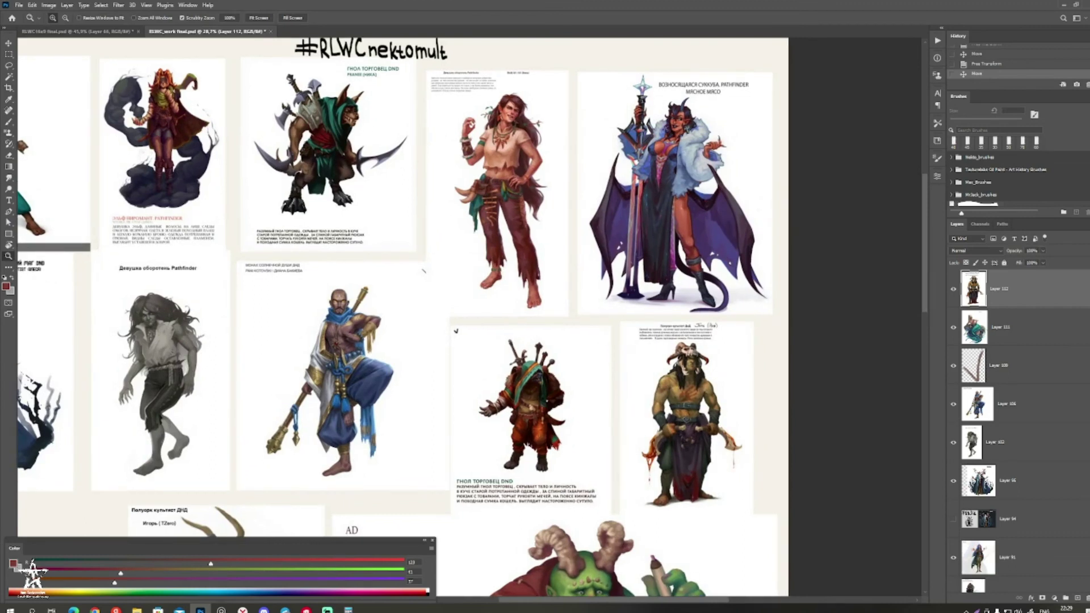
{"action": "left_click_drag", "start_coordinate": [747, 375], "coordinate": [778, 375]}
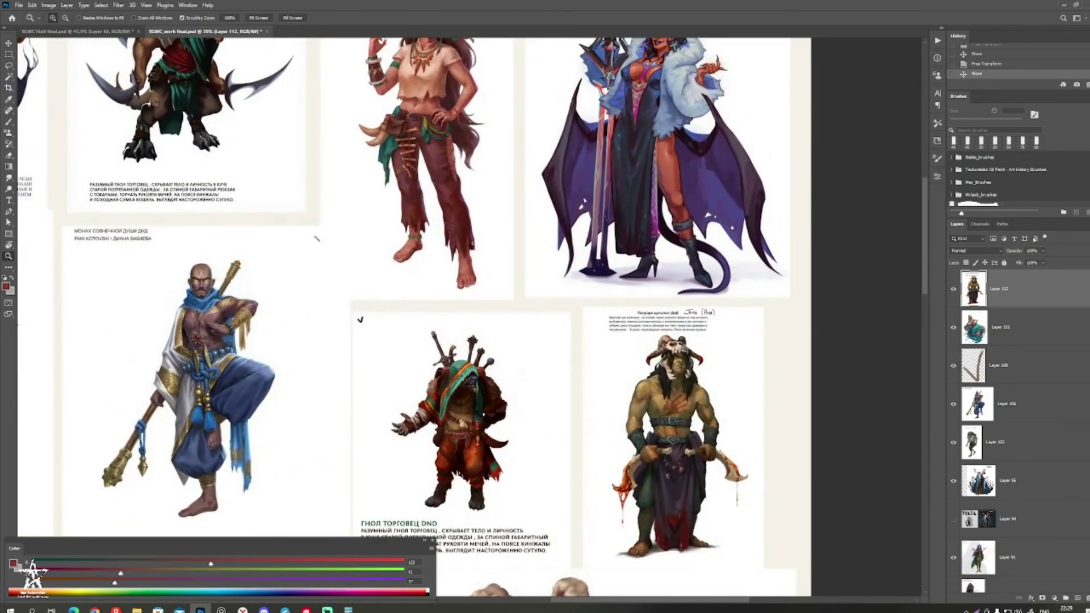
{"action": "key", "text": "f"}
{"action": "key", "text": "f"}
{"action": "left_click_drag", "start_coordinate": [649, 309], "coordinate": [652, 411]}
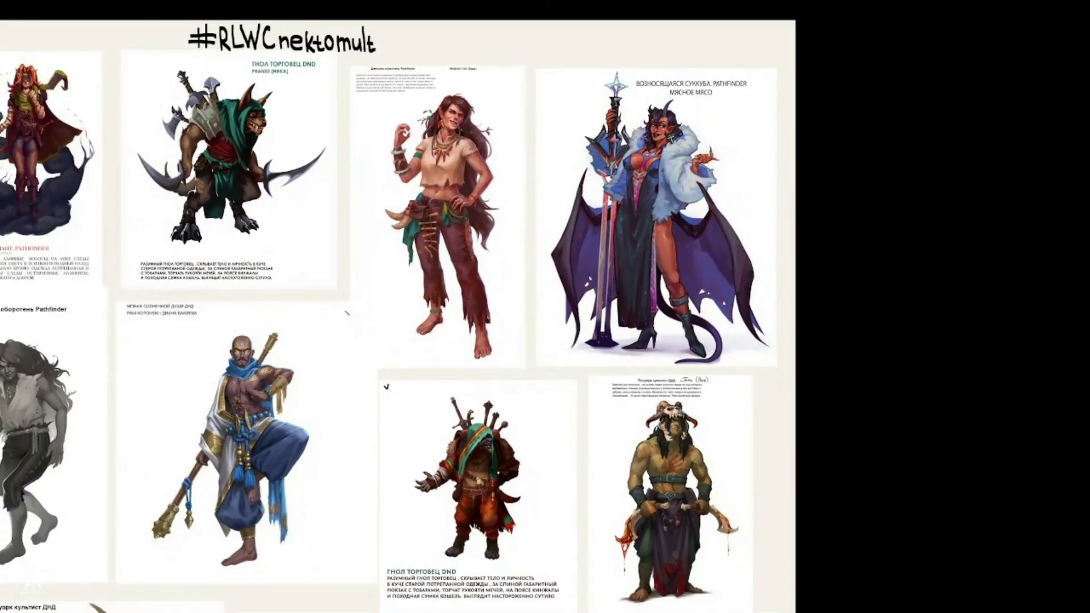
{"action": "scroll", "coordinate": [789, 582], "scroll_direction": "up", "scroll_amount": 1}
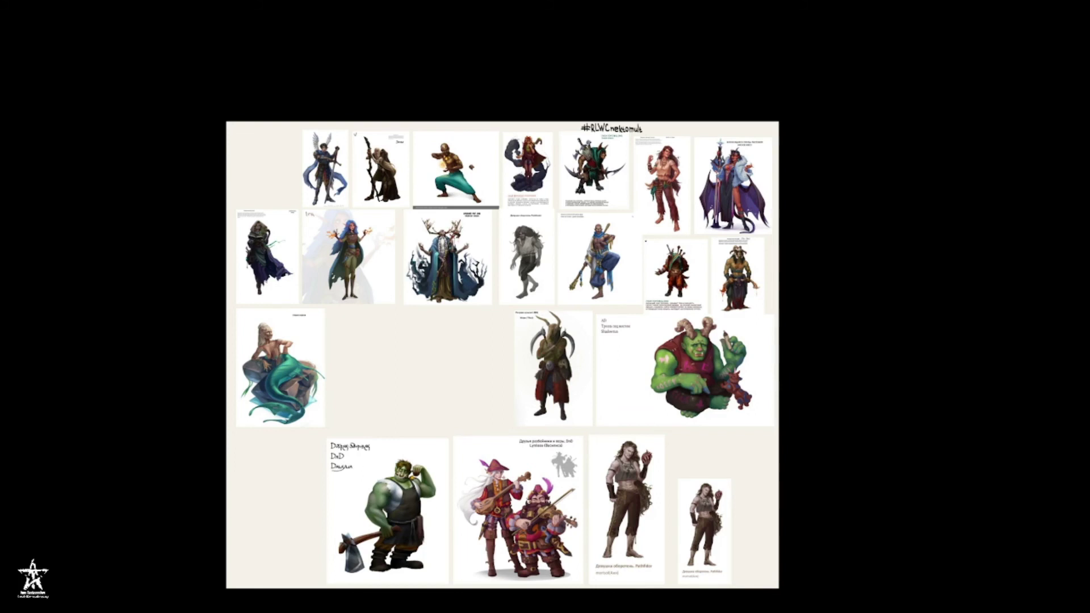
{"action": "left_click_drag", "start_coordinate": [502, 355], "coordinate": [544, 322]}
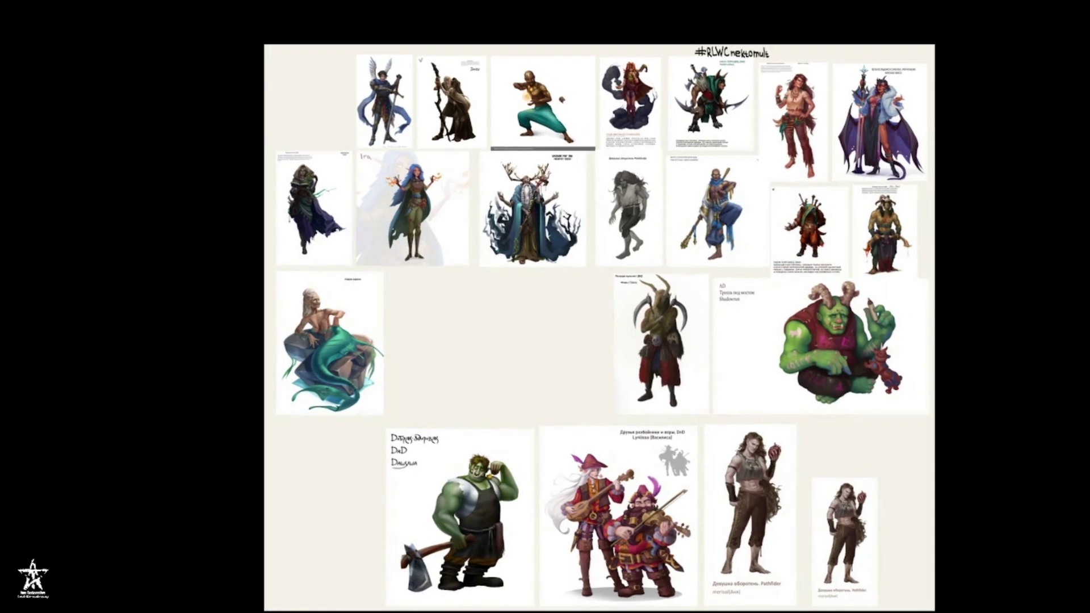
Step: Select the robed gnoll merchant, red-haired woman, succubus and skull-masked half-orc cultist together to view them as one group
{"action": "left_click", "coordinate": [885, 232]}
{"action": "left_click", "coordinate": [810, 232]}
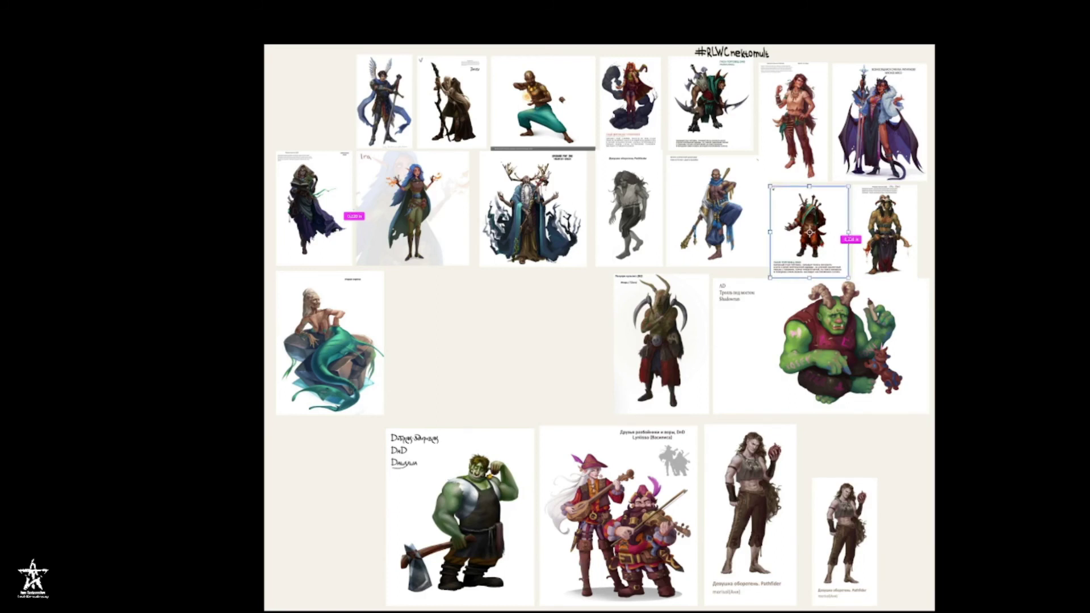
{"action": "left_click", "coordinate": [795, 122], "text": "shift"}
{"action": "left_click", "coordinate": [880, 122], "text": "shift"}
{"action": "left_click", "coordinate": [886, 233], "text": "shift"}
{"action": "left_click", "coordinate": [844, 170]}
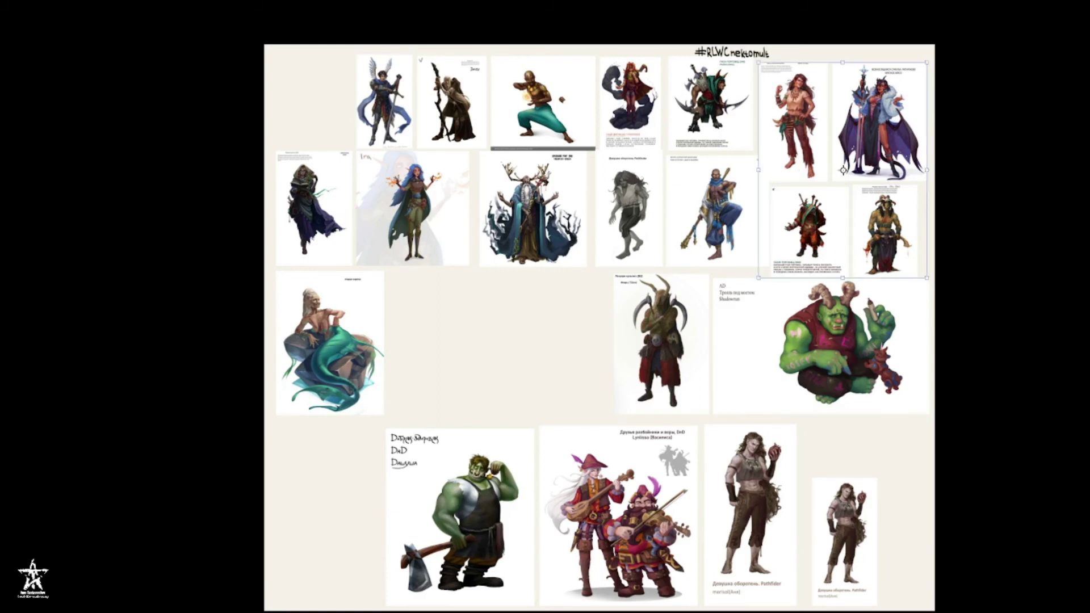
Step: Leave full-screen mode and hide the robed gnoll merchant's layer
{"action": "key", "text": "f"}
{"action": "left_click_drag", "start_coordinate": [713, 163], "coordinate": [768, 153]}
{"action": "left_click", "coordinate": [675, 499], "text": "ctrl"}
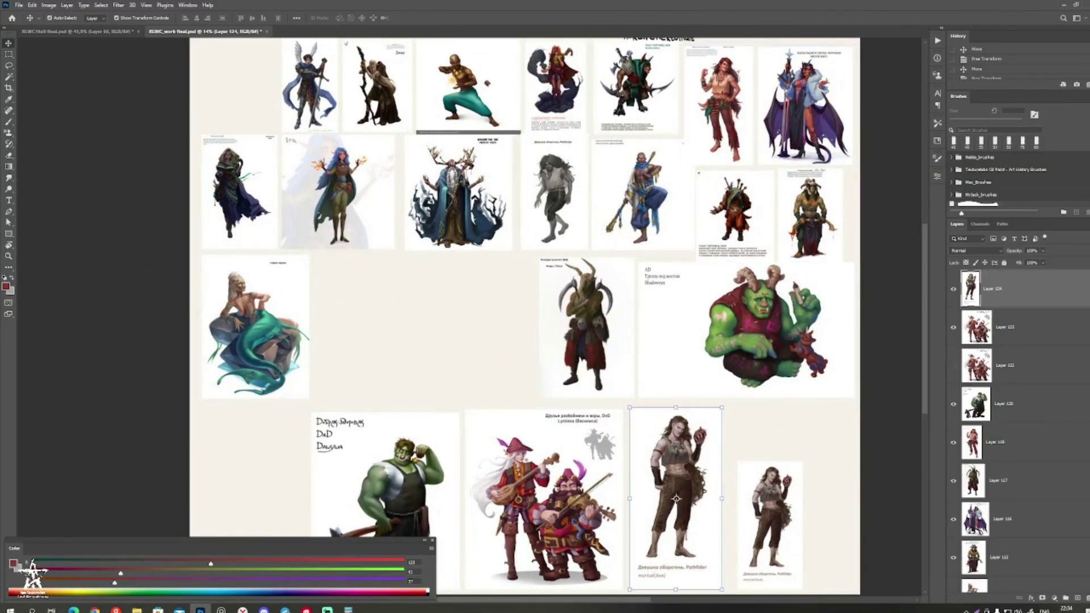
{"action": "left_click", "coordinate": [735, 216], "text": "ctrl"}
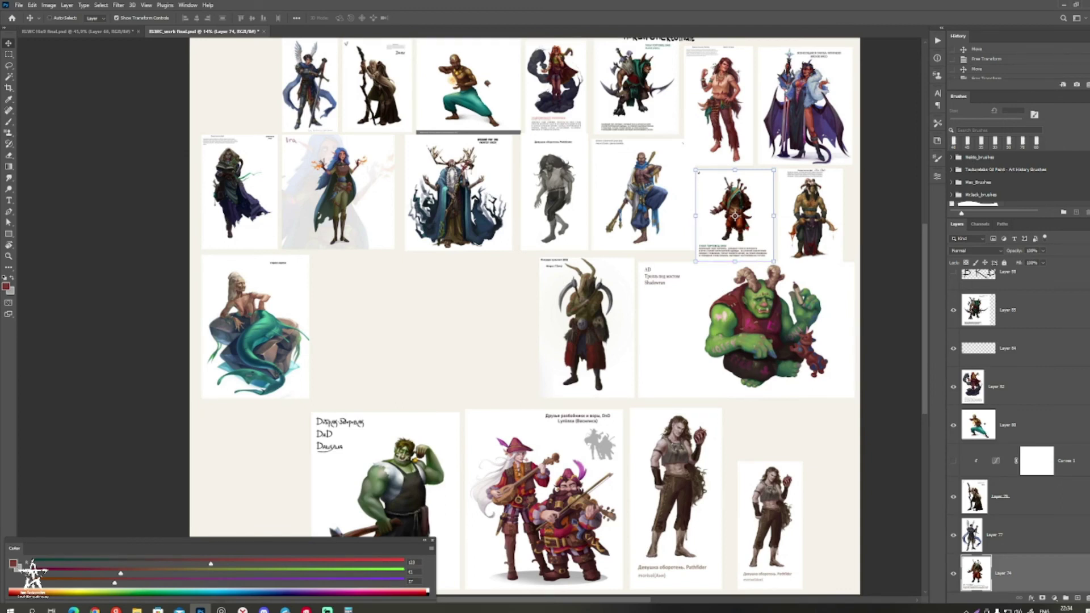
{"action": "left_click", "coordinate": [954, 573]}
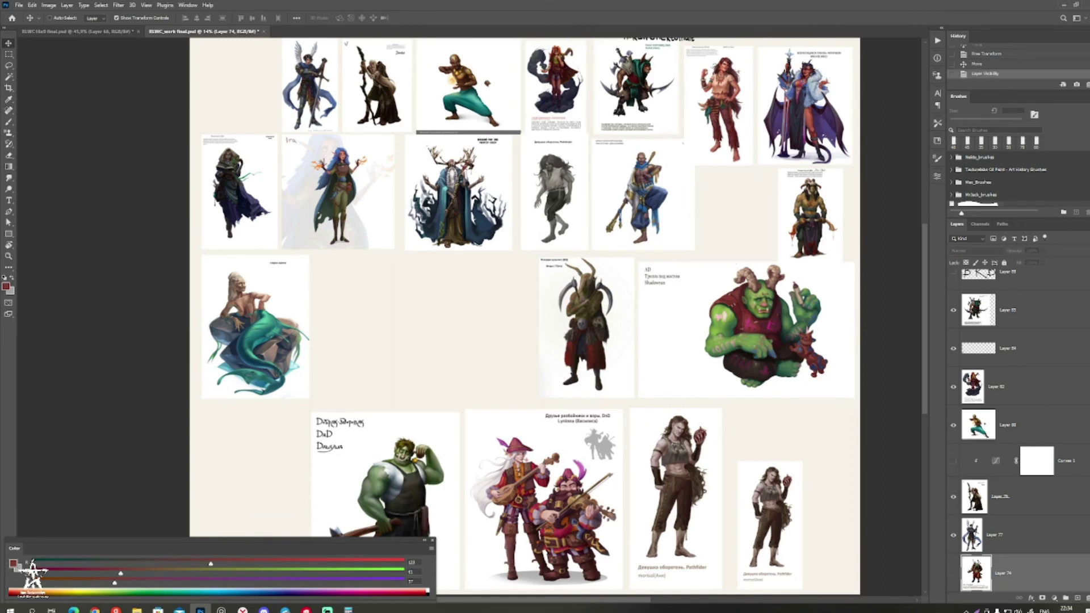
Step: Hide the succubus artwork's layer at the end of the first row
{"action": "left_click", "coordinate": [810, 216], "text": "ctrl"}
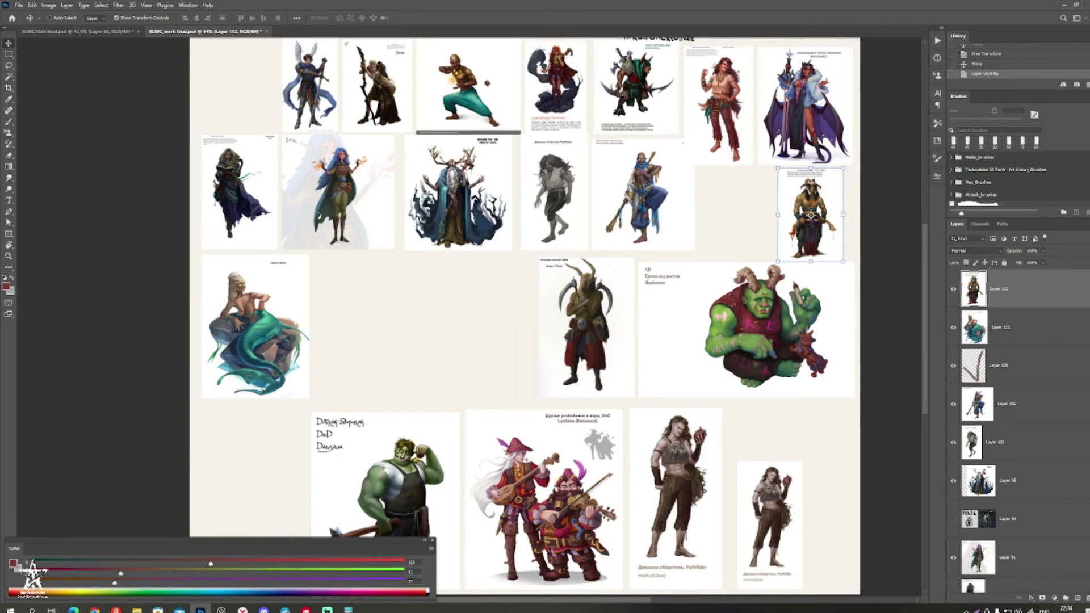
{"action": "left_click", "coordinate": [805, 106], "text": "ctrl"}
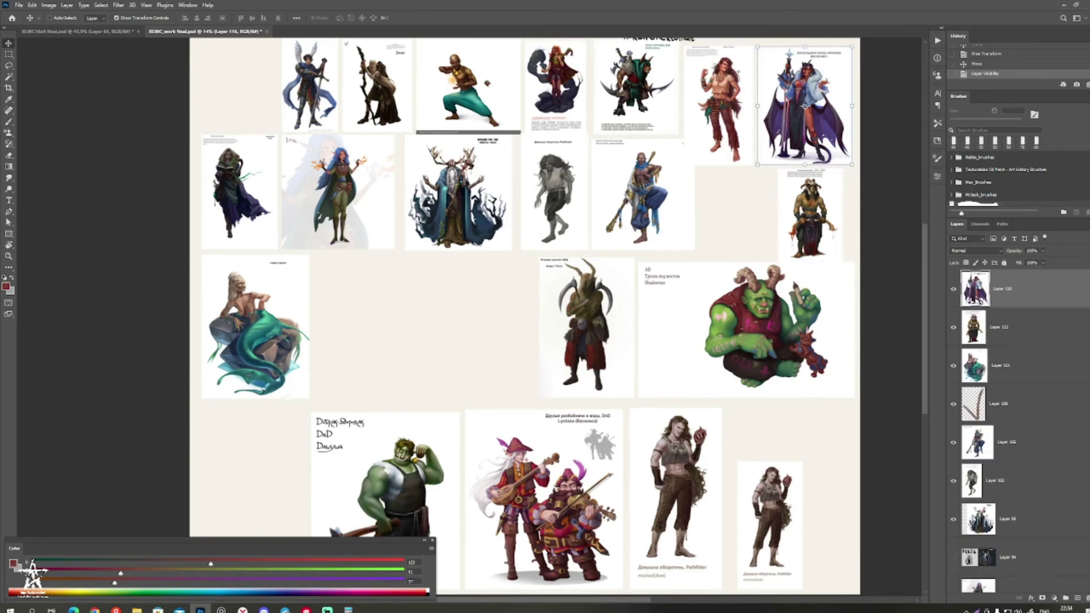
{"action": "key", "text": "ctrl+comma"}
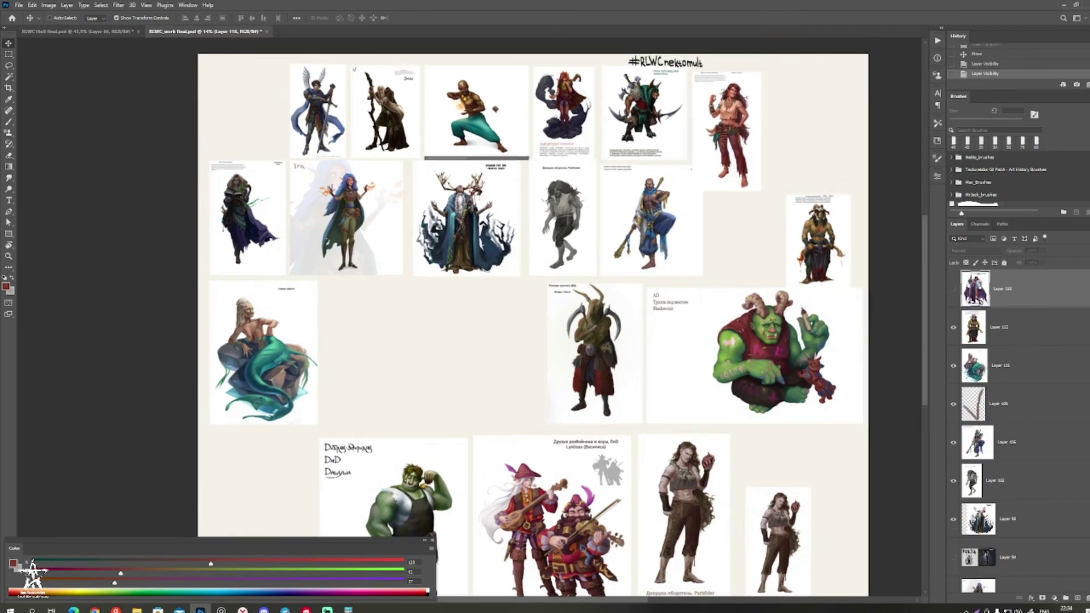
Step: Hide the blue-clad staff fighter's layer in the second row and the smaller duplicate of the werewolf woman in the bottom row
{"action": "left_click", "coordinate": [652, 221]}
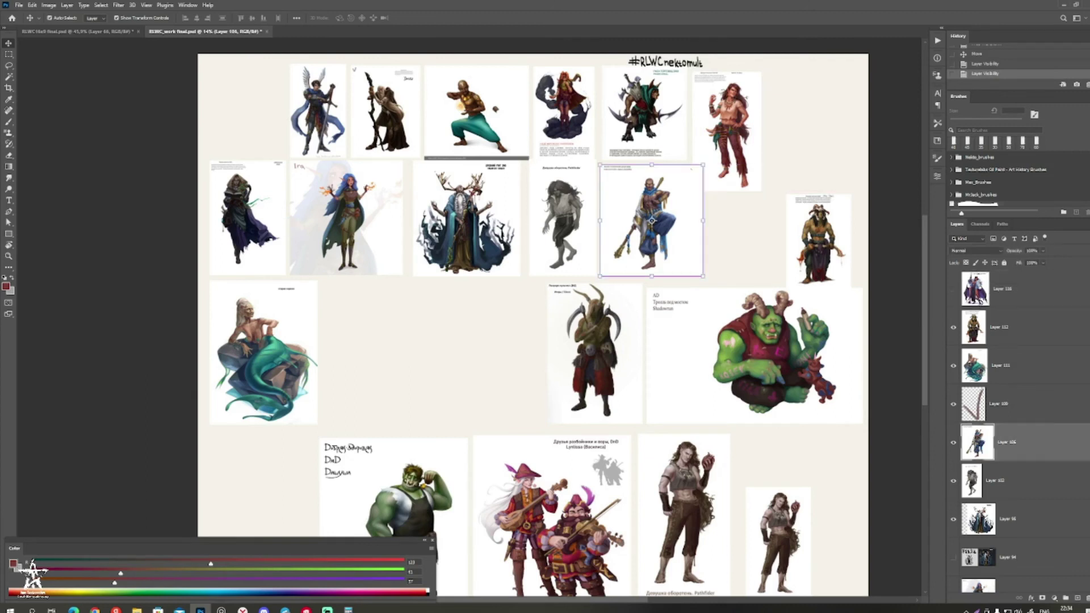
{"action": "key", "text": "ctrl+comma"}
{"action": "left_click_drag", "start_coordinate": [652, 220], "coordinate": [675, 133]}
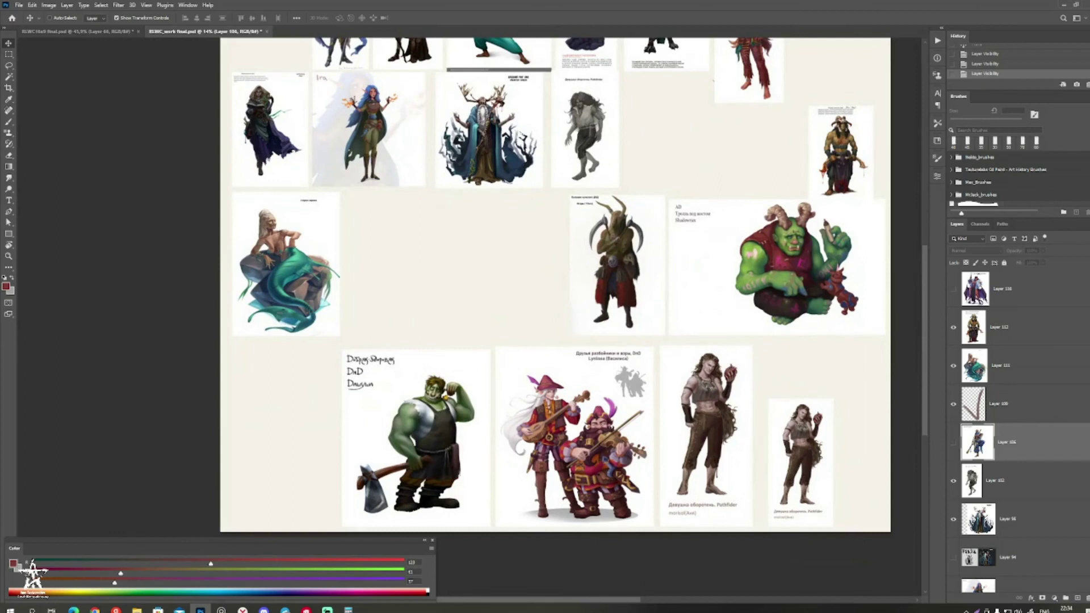
{"action": "left_click", "coordinate": [800, 461], "text": "ctrl"}
{"action": "key", "text": "ctrl+comma"}
{"action": "scroll", "coordinate": [800, 463], "scroll_direction": "up", "scroll_amount": 3}
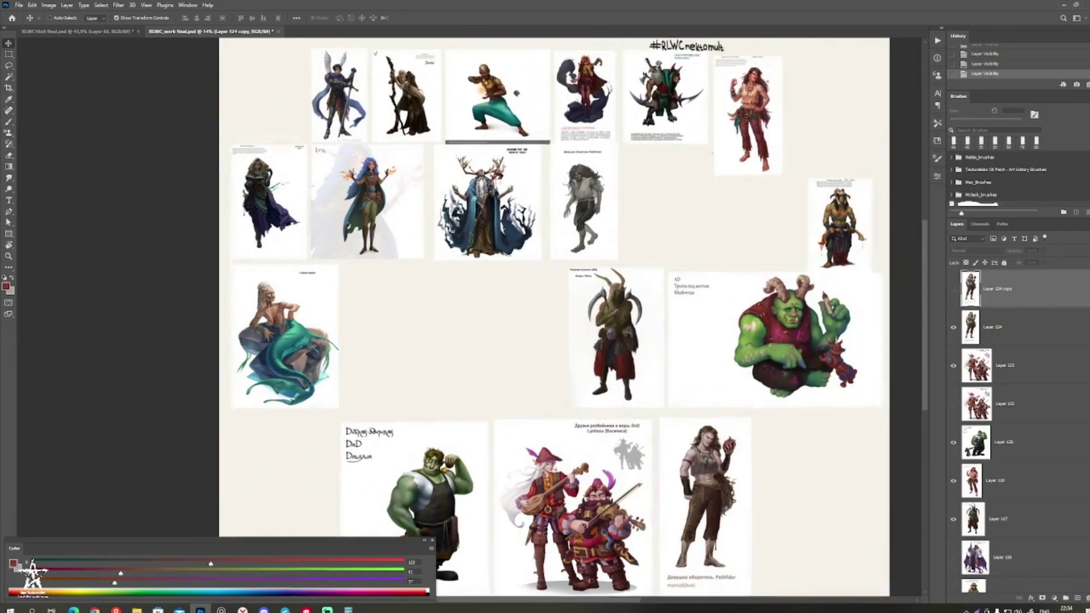
Step: Move the red-haired woman to the end of the second row and place the skull-masked half-orc, enlarged, beside the siren
{"action": "left_click", "coordinate": [732, 162], "text": "ctrl"}
{"action": "left_click_drag", "start_coordinate": [733, 162], "coordinate": [653, 253]}
{"action": "left_click", "coordinate": [835, 258], "text": "ctrl"}
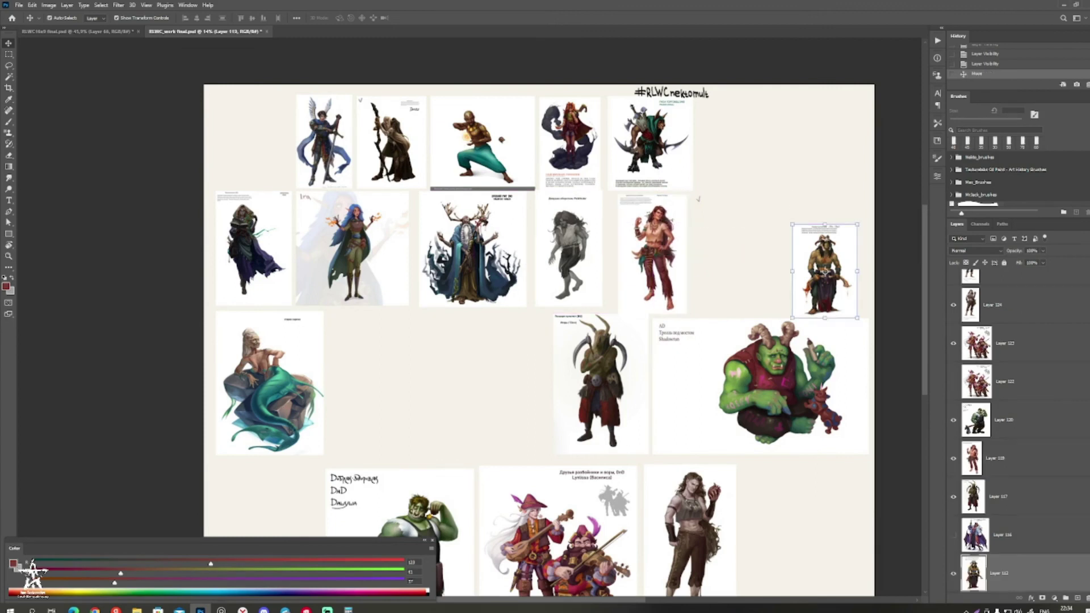
{"action": "left_click_drag", "start_coordinate": [835, 259], "coordinate": [435, 317]}
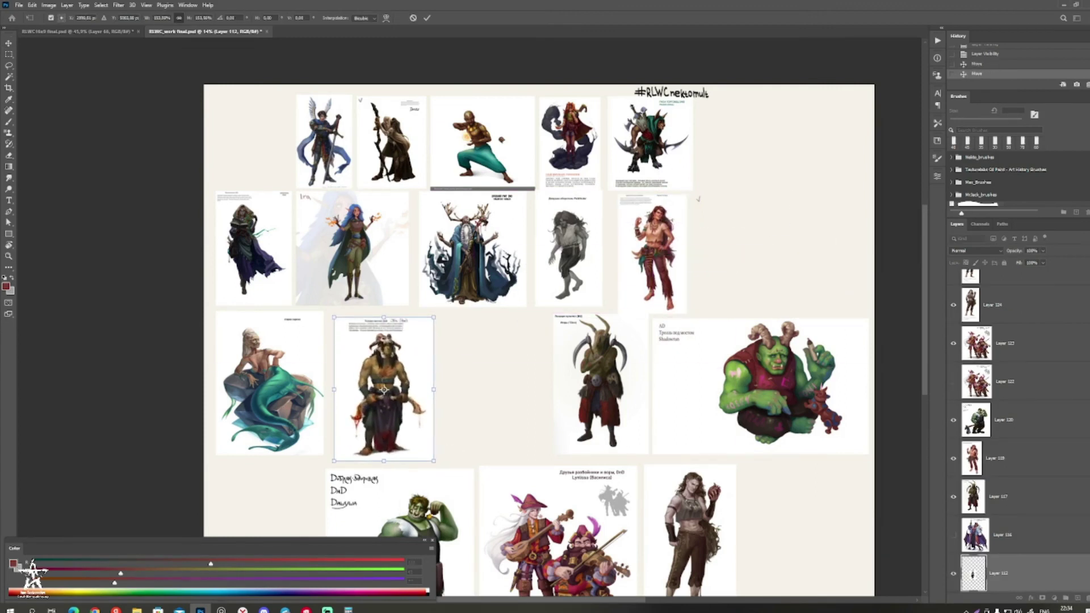
{"action": "key", "text": "Return"}
Step: Hide the hooded figure in the dark purple cloak and shift the half-orc and siren together to close the third-row gaps
{"action": "left_click", "coordinate": [254, 248]}
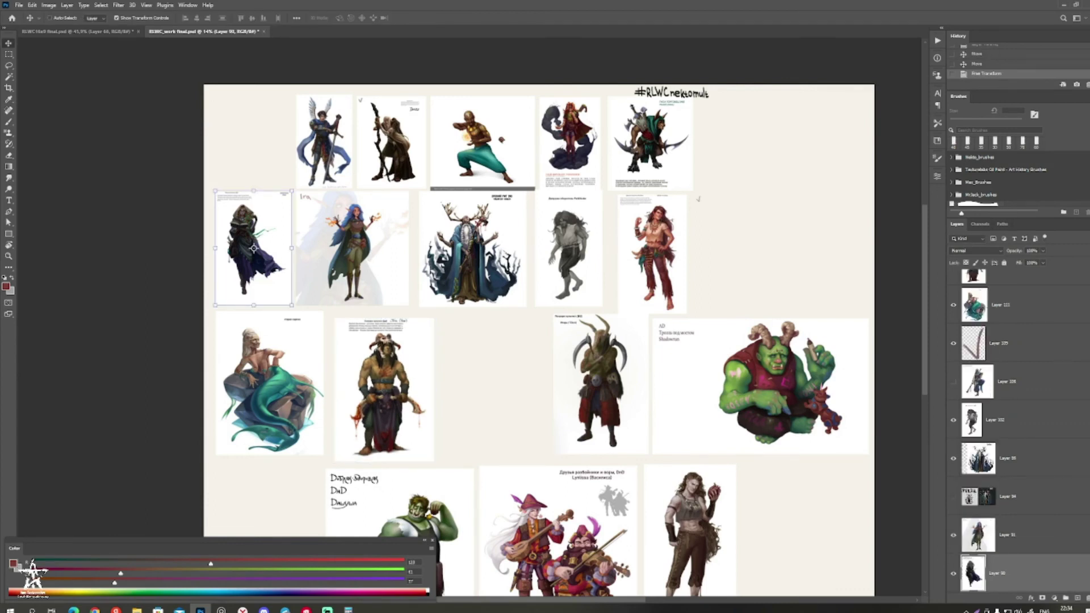
{"action": "key", "text": "ctrl+comma"}
{"action": "left_click_drag", "start_coordinate": [400, 375], "coordinate": [516, 372]}
{"action": "mouse_move", "coordinate": [284, 375]}
{"action": "left_mouse_down"}
{"action": "mouse_move", "coordinate": [540, 358]}
{"action": "mouse_move", "coordinate": [404, 274]}
{"action": "mouse_move", "coordinate": [461, 314]}
{"action": "left_mouse_up"}
Step: Create a new empty layer above the werewolf woman's layer for brush annotations
{"action": "key", "text": "b"}
{"action": "key", "text": "space"}
{"action": "key", "text": "z"}
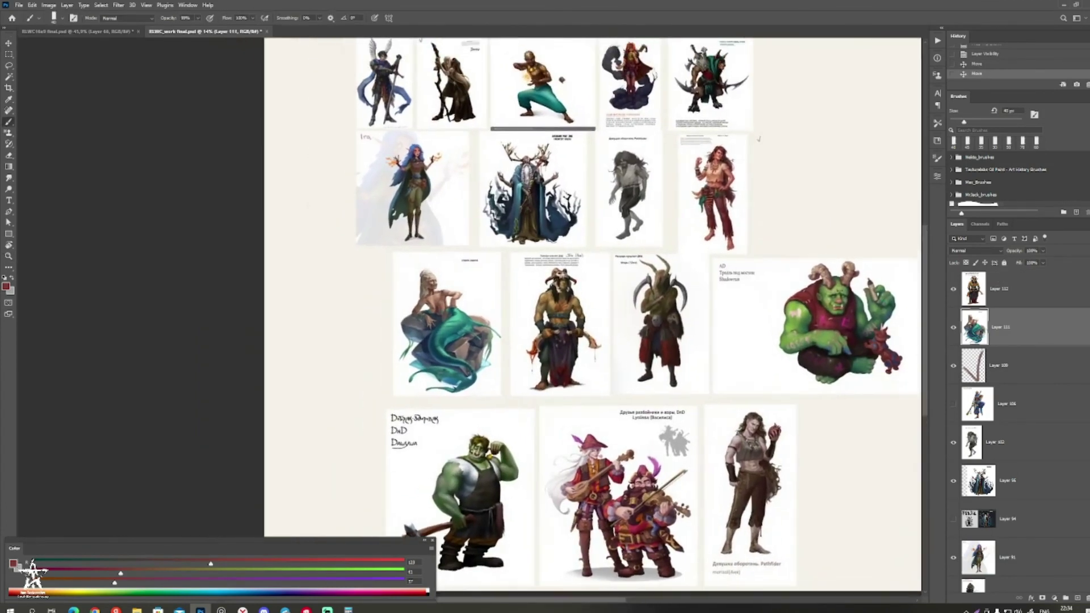
{"action": "scroll", "coordinate": [1000, 431], "scroll_direction": "up", "scroll_amount": 10}
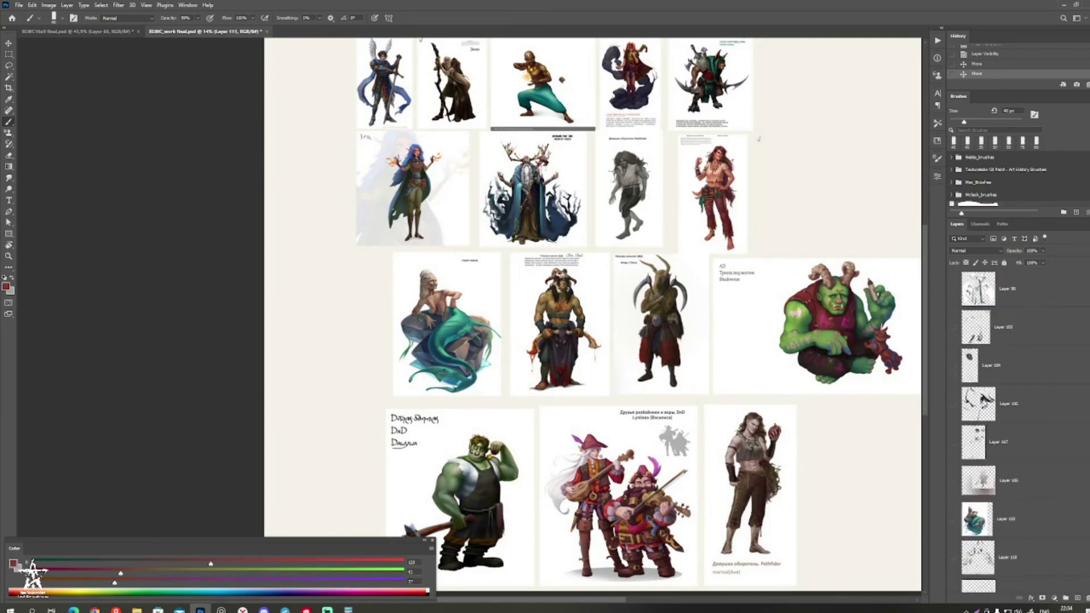
{"action": "scroll", "coordinate": [999, 431], "scroll_direction": "down", "scroll_amount": 5}
{"action": "left_click", "coordinate": [994, 327]}
{"action": "scroll", "coordinate": [999, 397], "scroll_direction": "up", "scroll_amount": 3}
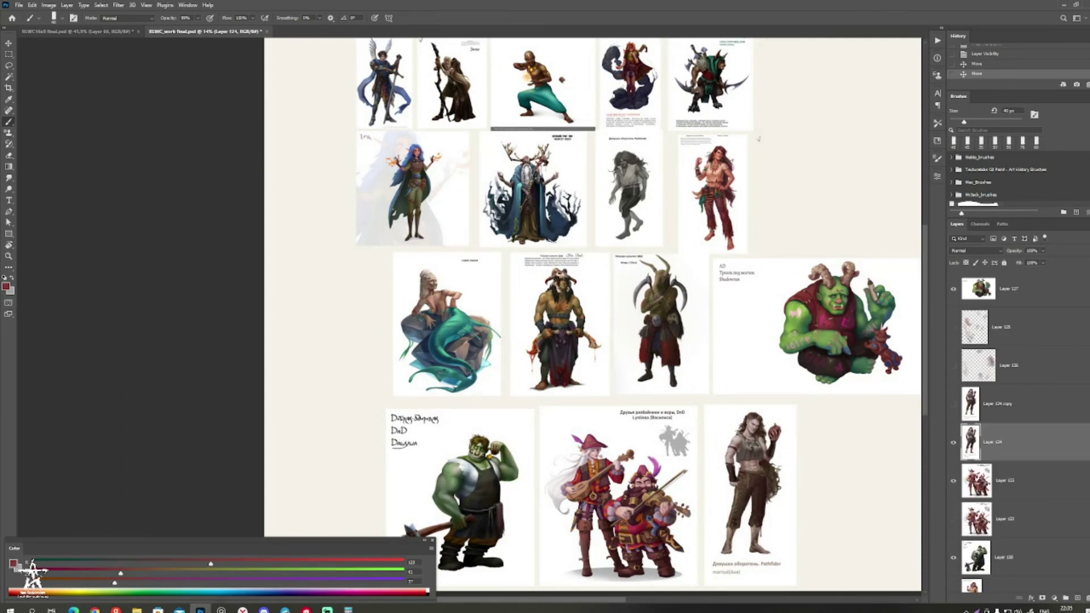
{"action": "key", "text": "ctrl+shift+alt+n"}
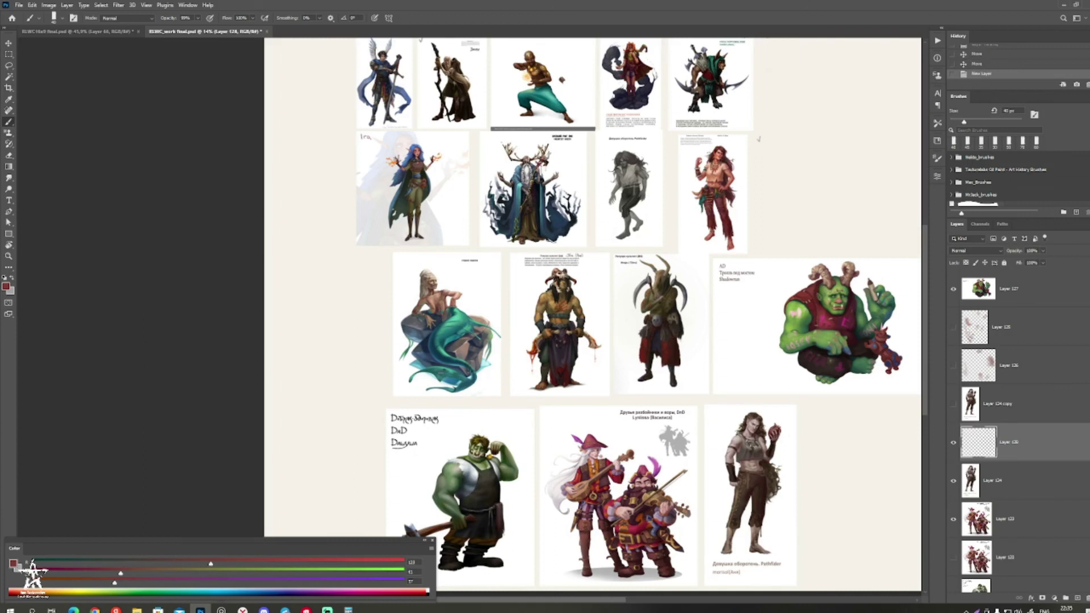
Step: Prepare a small brush with a bright red foreground colour for marking the winged knight's artwork
{"action": "left_click_drag", "start_coordinate": [386, 85], "coordinate": [585, 188]}
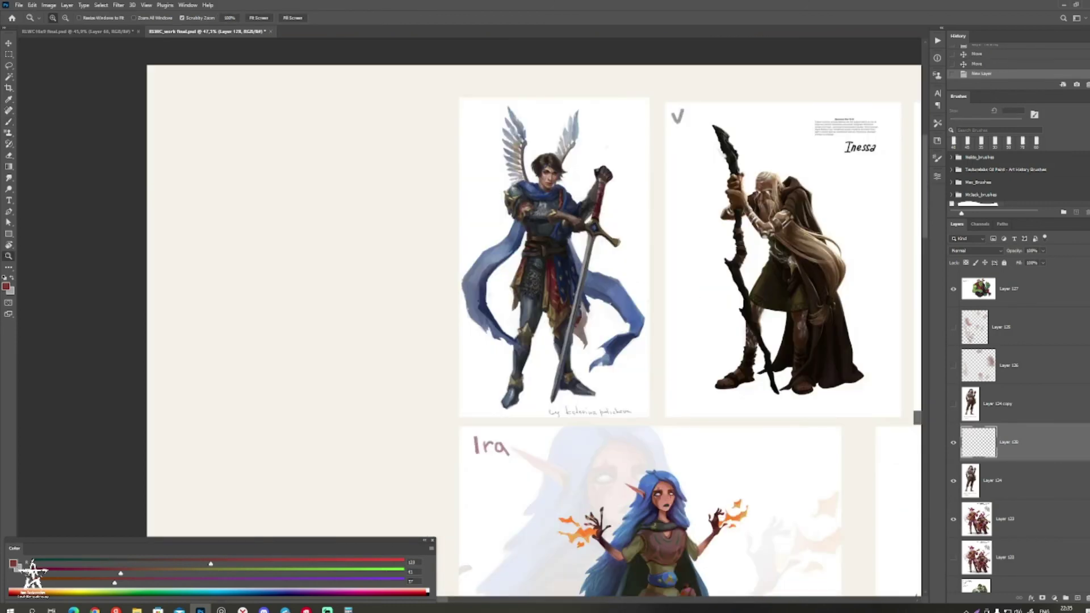
{"action": "left_click_drag", "start_coordinate": [518, 137], "coordinate": [520, 161]}
{"action": "left_click_drag", "start_coordinate": [520, 162], "coordinate": [505, 122]}
{"action": "mouse_move", "coordinate": [534, 236]}
{"action": "left_mouse_down"}
{"action": "mouse_move", "coordinate": [505, 168]}
{"action": "mouse_move", "coordinate": [492, 168]}
{"action": "mouse_move", "coordinate": [500, 199]}
{"action": "mouse_move", "coordinate": [582, 221]}
{"action": "left_mouse_up"}
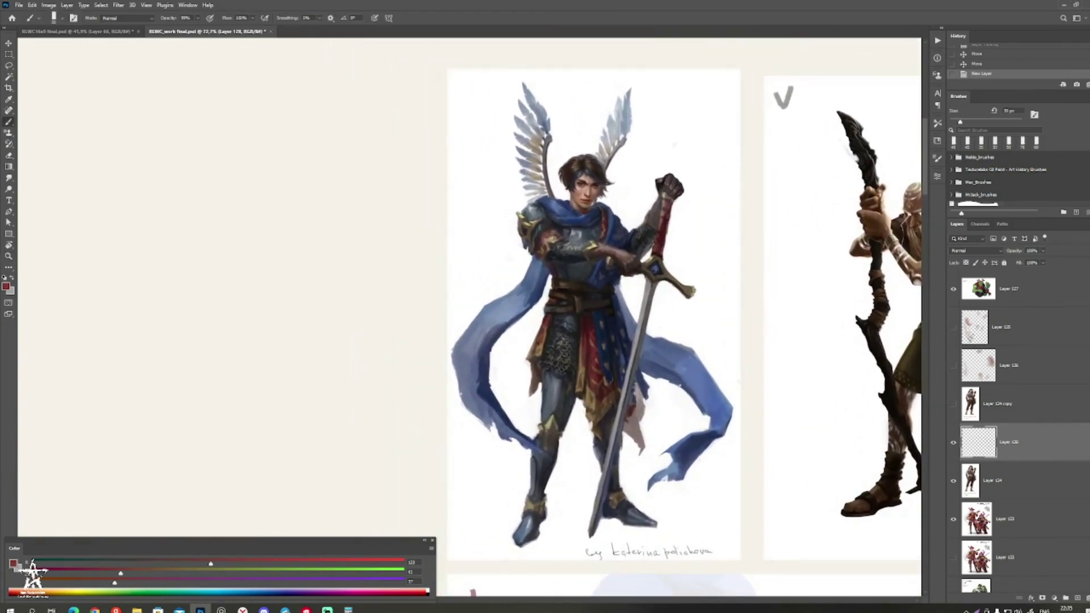
{"action": "left_click", "coordinate": [6, 287]}
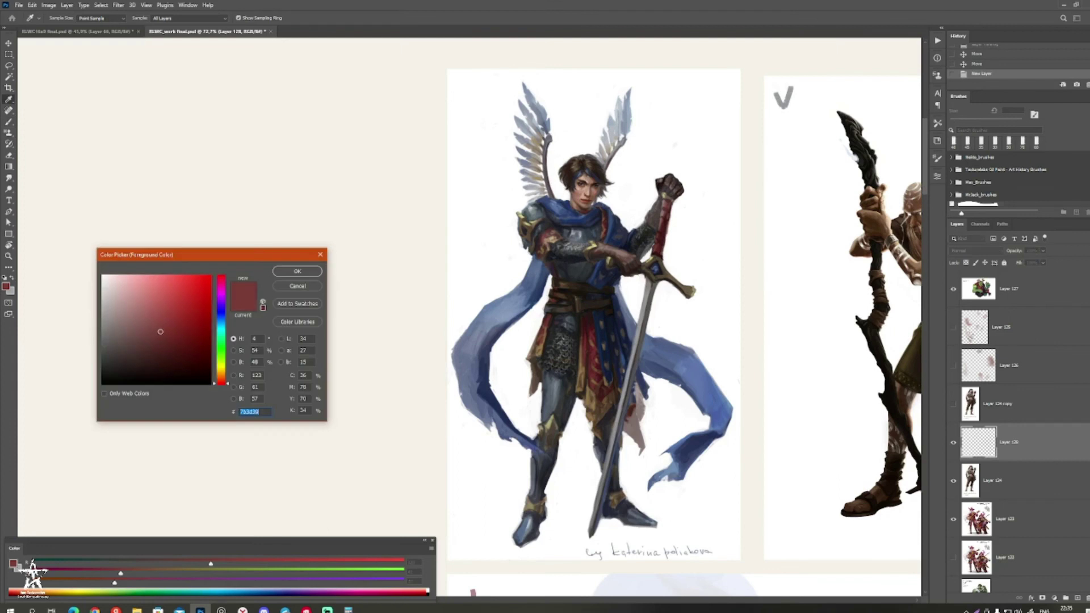
{"action": "left_click", "coordinate": [210, 279]}
{"action": "left_click", "coordinate": [297, 271]}
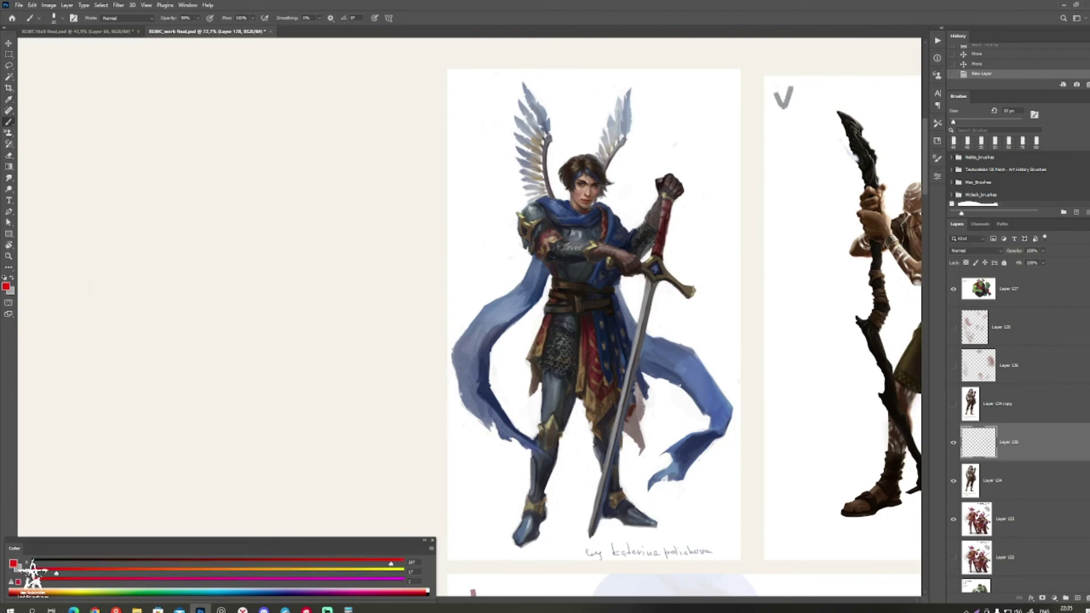
Step: Handwrite red numbers 1, 2 and 3 beside the winged knight, the old man with the staff and the monk
{"action": "left_click_drag", "start_coordinate": [422, 96], "coordinate": [436, 103]}
{"action": "mouse_move", "coordinate": [653, 318]}
{"action": "left_mouse_down"}
{"action": "mouse_move", "coordinate": [446, 281]}
{"action": "mouse_move", "coordinate": [442, 304]}
{"action": "left_mouse_up"}
{"action": "left_click_drag", "start_coordinate": [569, 56], "coordinate": [608, 76]}
{"action": "mouse_move", "coordinate": [653, 295]}
{"action": "left_mouse_down"}
{"action": "mouse_move", "coordinate": [463, 264]}
{"action": "mouse_move", "coordinate": [279, 335]}
{"action": "left_mouse_up"}
{"action": "left_click_drag", "start_coordinate": [636, 318], "coordinate": [499, 292]}
{"action": "mouse_move", "coordinate": [436, 78]}
{"action": "left_mouse_down"}
{"action": "mouse_move", "coordinate": [444, 88]}
{"action": "mouse_move", "coordinate": [432, 104]}
{"action": "left_mouse_up"}
Step: Handwrite red numbers 4 and 5 on the elf pyromancer and gnoll merchant artworks
{"action": "mouse_move", "coordinate": [653, 307]}
{"action": "left_mouse_down"}
{"action": "mouse_move", "coordinate": [398, 246]}
{"action": "mouse_move", "coordinate": [209, 303]}
{"action": "left_mouse_up"}
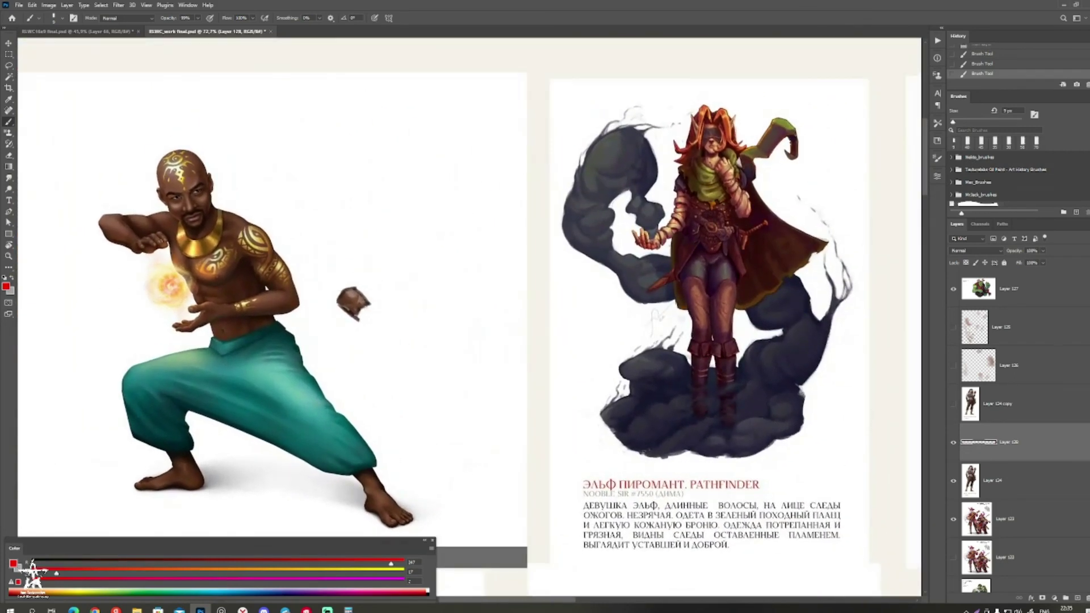
{"action": "left_click_drag", "start_coordinate": [556, 101], "coordinate": [567, 104]}
{"action": "left_click_drag", "start_coordinate": [565, 94], "coordinate": [564, 114]}
{"action": "left_click_drag", "start_coordinate": [653, 306], "coordinate": [289, 318]}
{"action": "mouse_move", "coordinate": [550, 108]}
{"action": "left_mouse_down"}
{"action": "mouse_move", "coordinate": [547, 117]}
{"action": "mouse_move", "coordinate": [571, 95]}
{"action": "left_mouse_up"}
Step: Handwrite red numbers 6 and 7 on the blue-haired elf and antlered mage artworks in the second row
{"action": "left_click_drag", "start_coordinate": [738, 284], "coordinate": [526, 271]}
{"action": "left_click_drag", "start_coordinate": [586, 165], "coordinate": [500, 171]}
{"action": "left_click_drag", "start_coordinate": [341, 341], "coordinate": [776, 170]}
{"action": "left_click_drag", "start_coordinate": [454, 256], "coordinate": [660, 280]}
{"action": "mouse_move", "coordinate": [380, 217]}
{"action": "left_mouse_down"}
{"action": "mouse_move", "coordinate": [435, 217]}
{"action": "mouse_move", "coordinate": [375, 227]}
{"action": "left_mouse_up"}
{"action": "mouse_move", "coordinate": [795, 341]}
{"action": "left_mouse_down"}
{"action": "mouse_move", "coordinate": [657, 248]}
{"action": "mouse_move", "coordinate": [507, 208]}
{"action": "mouse_move", "coordinate": [424, 283]}
{"action": "left_mouse_up"}
{"action": "left_click_drag", "start_coordinate": [491, 153], "coordinate": [501, 172]}
Step: Handwrite red numbers 8 and 9 on the grey werewolf girl and red-haired woman artworks
{"action": "left_click_drag", "start_coordinate": [739, 284], "coordinate": [289, 248]}
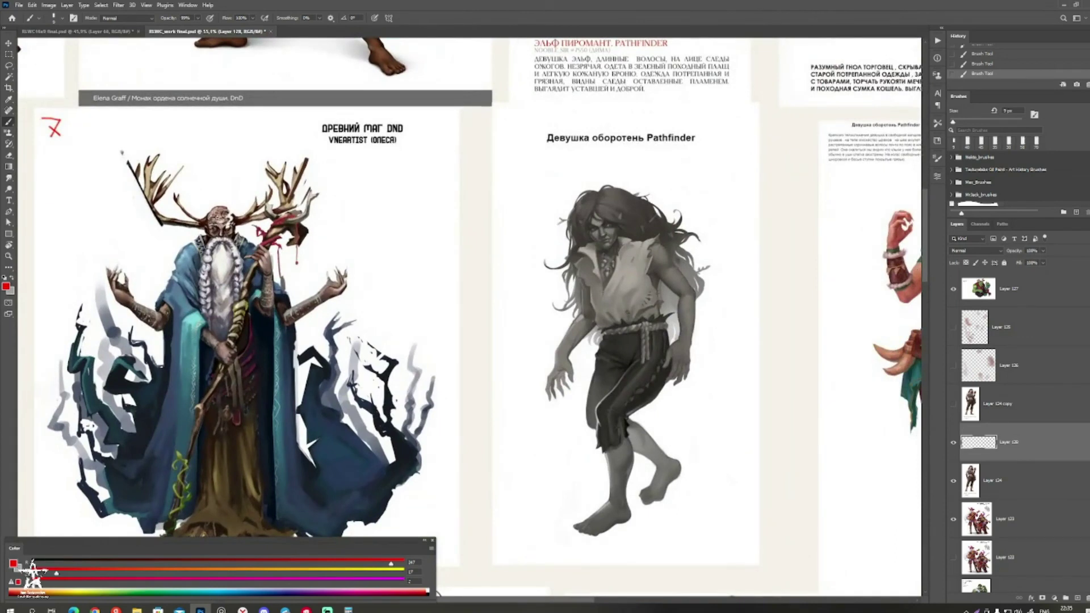
{"action": "left_click_drag", "start_coordinate": [681, 284], "coordinate": [403, 227]}
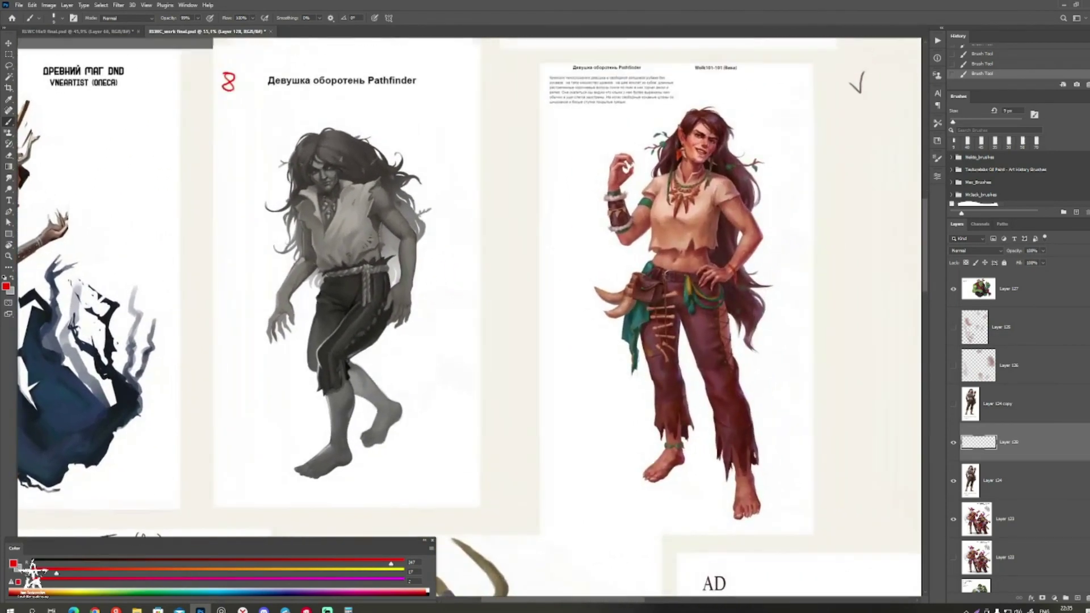
{"action": "left_click_drag", "start_coordinate": [544, 71], "coordinate": [533, 88]}
Step: Handwrite red numbers 10, 11 and 12 on the old siren, skull-masked half-orc and horned cultist with sickles
{"action": "mouse_move", "coordinate": [738, 126]}
{"action": "left_mouse_down"}
{"action": "mouse_move", "coordinate": [632, 109]}
{"action": "mouse_move", "coordinate": [511, 110]}
{"action": "left_mouse_up"}
{"action": "left_click_drag", "start_coordinate": [319, 246], "coordinate": [420, 217]}
{"action": "left_click_drag", "start_coordinate": [421, 217], "coordinate": [531, 217]}
{"action": "left_click_drag", "start_coordinate": [441, 169], "coordinate": [442, 185]}
{"action": "left_click_drag", "start_coordinate": [445, 171], "coordinate": [446, 185]}
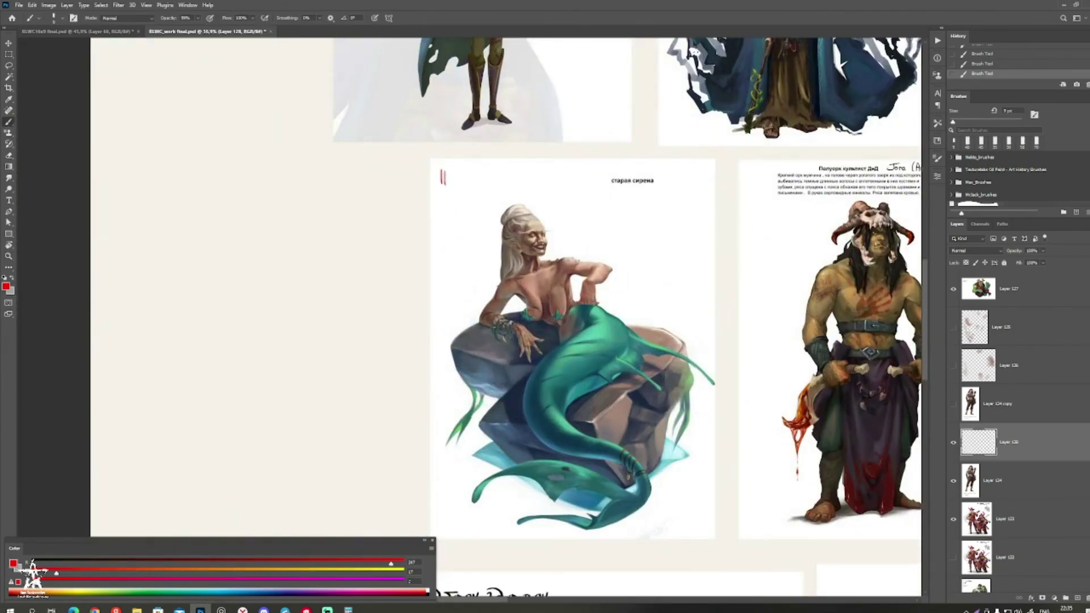
{"action": "left_click_drag", "start_coordinate": [624, 284], "coordinate": [484, 230]}
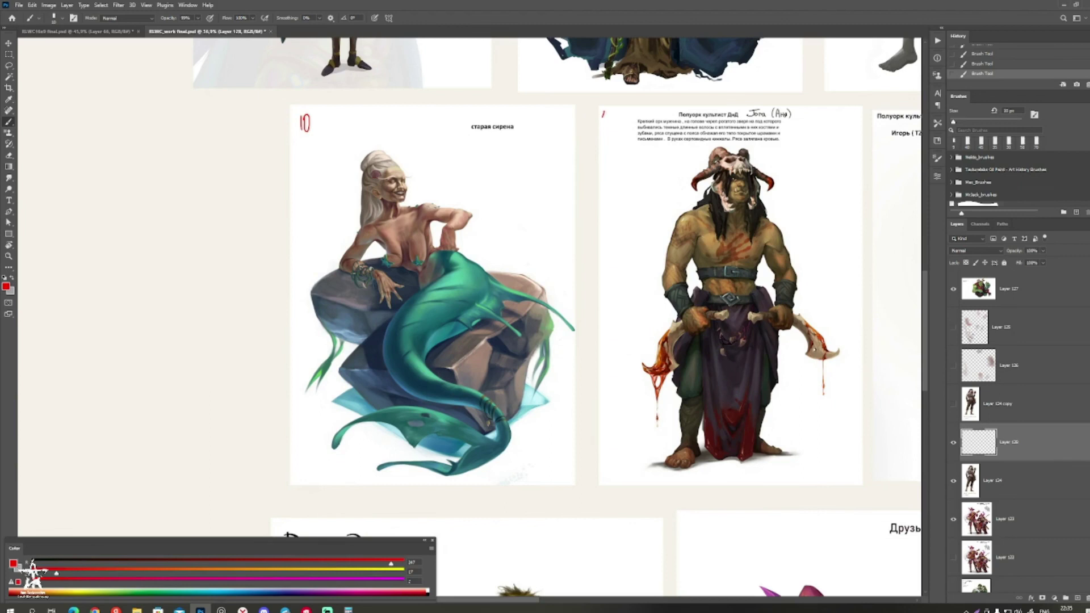
{"action": "left_click_drag", "start_coordinate": [681, 256], "coordinate": [444, 240]}
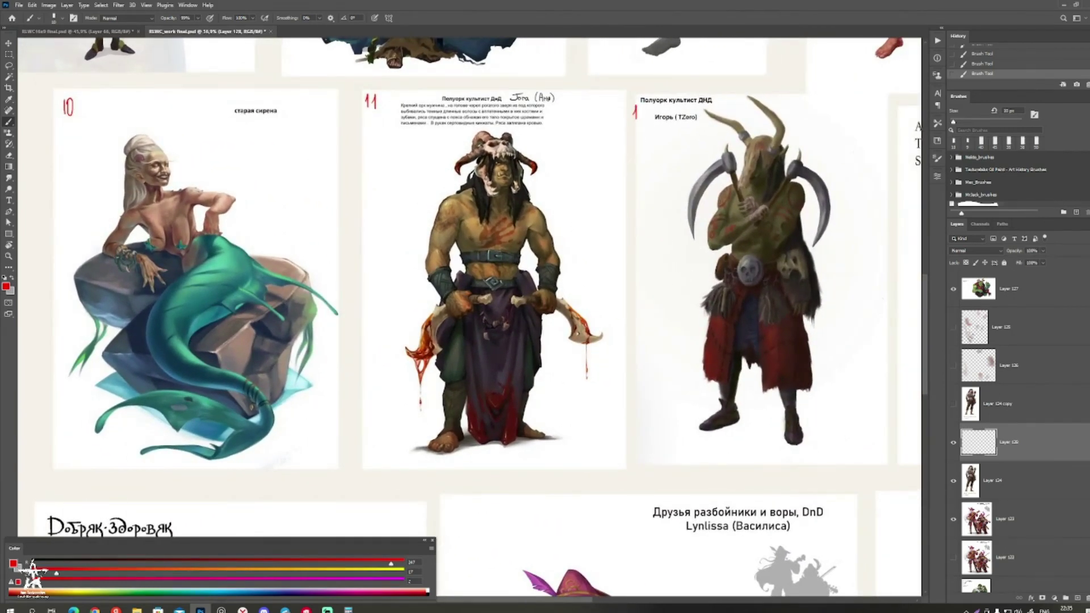
{"action": "left_click_drag", "start_coordinate": [681, 255], "coordinate": [394, 277]}
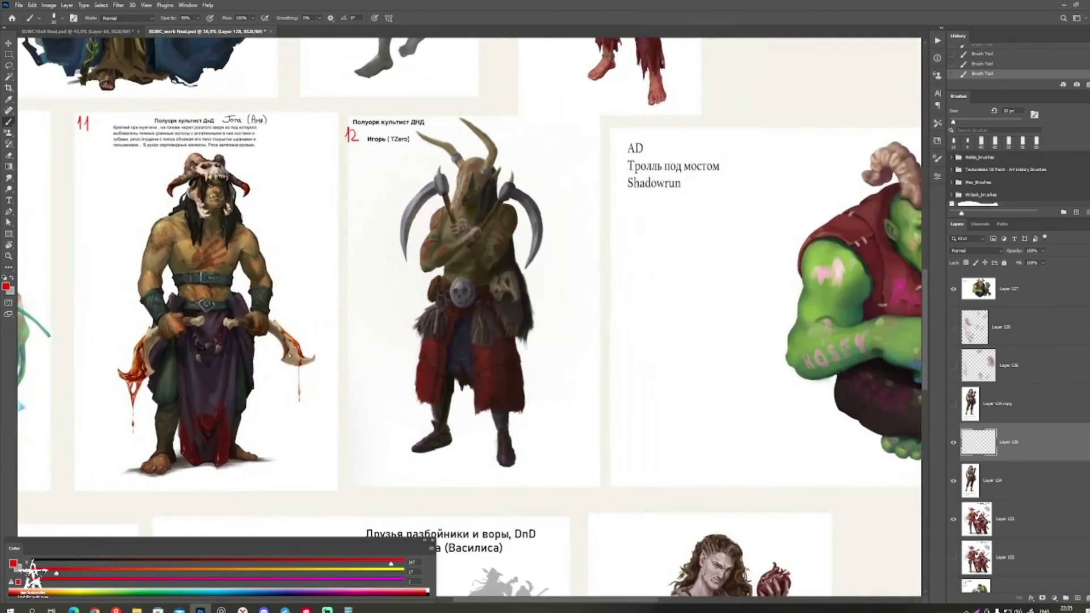
Step: Mark the troll artwork with a red 13 and move the numbering layer above the artwork layers
{"action": "left_click_drag", "start_coordinate": [608, 137], "coordinate": [613, 147]}
{"action": "left_click_drag", "start_coordinate": [1009, 443], "coordinate": [979, 308]}
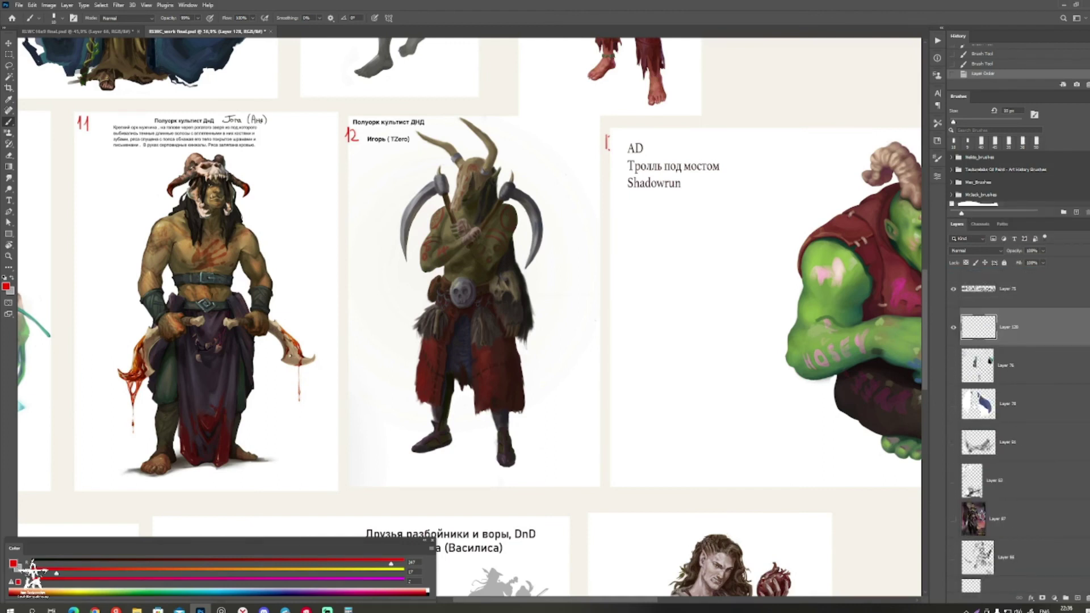
{"action": "left_click_drag", "start_coordinate": [707, 294], "coordinate": [511, 276]}
Step: Handwrite red numbers 14, 15 and 16 on the half-orc with the axe, the bard duo and the werewolf woman
{"action": "key", "text": "b"}
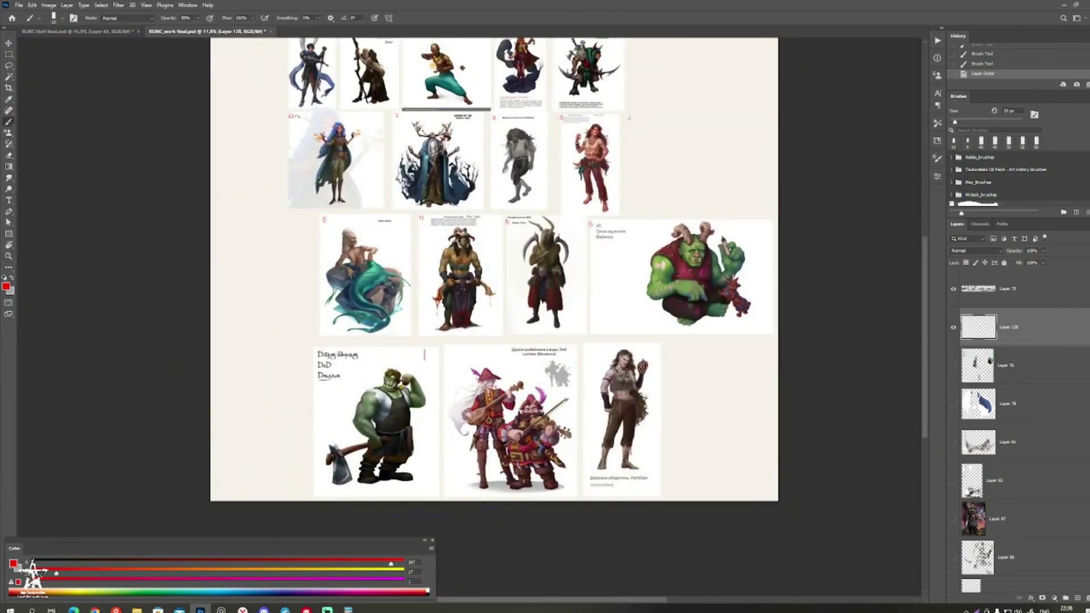
{"action": "left_click_drag", "start_coordinate": [427, 350], "coordinate": [430, 358]}
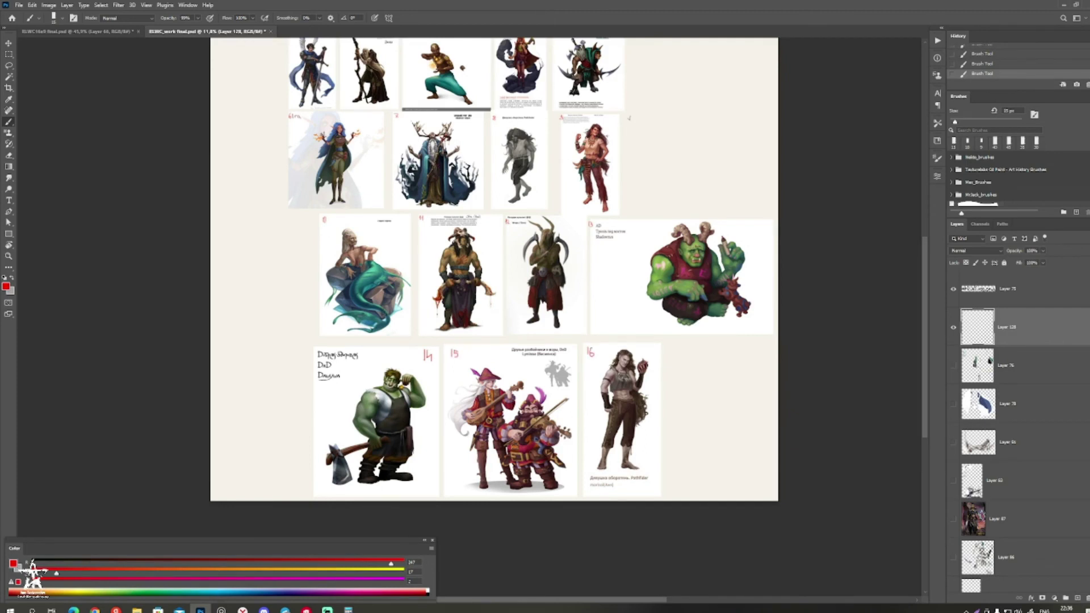
{"action": "left_click_drag", "start_coordinate": [629, 118], "coordinate": [680, 133]}
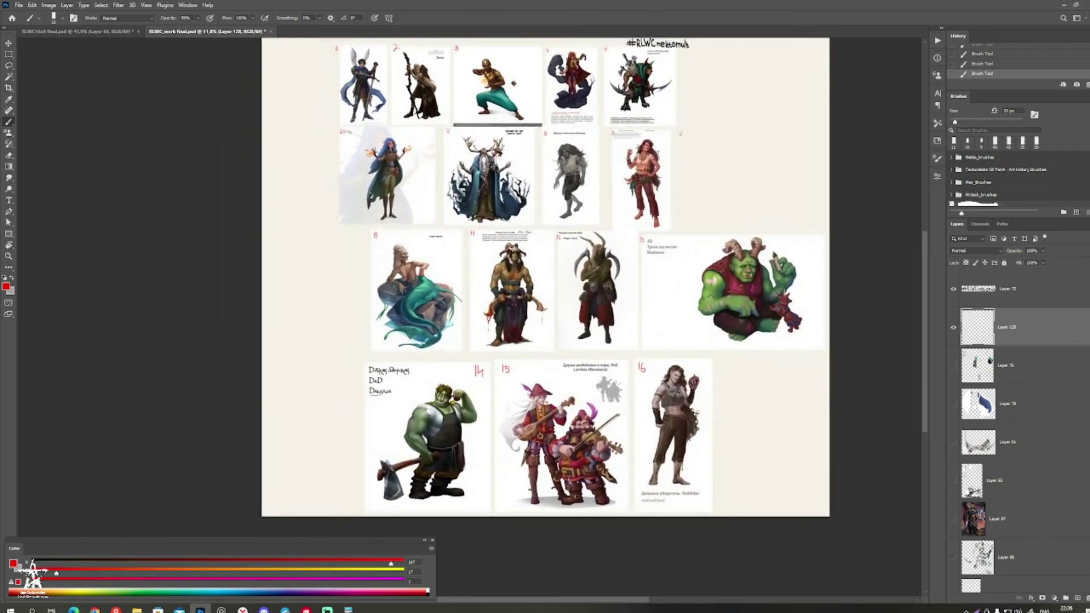
Step: Erase the red 13 on the troll artwork and rewrite it more clearly, then bring the whole board into view
{"action": "key", "text": "e"}
{"action": "scroll", "coordinate": [653, 250], "scroll_direction": "up", "scroll_amount": 5}
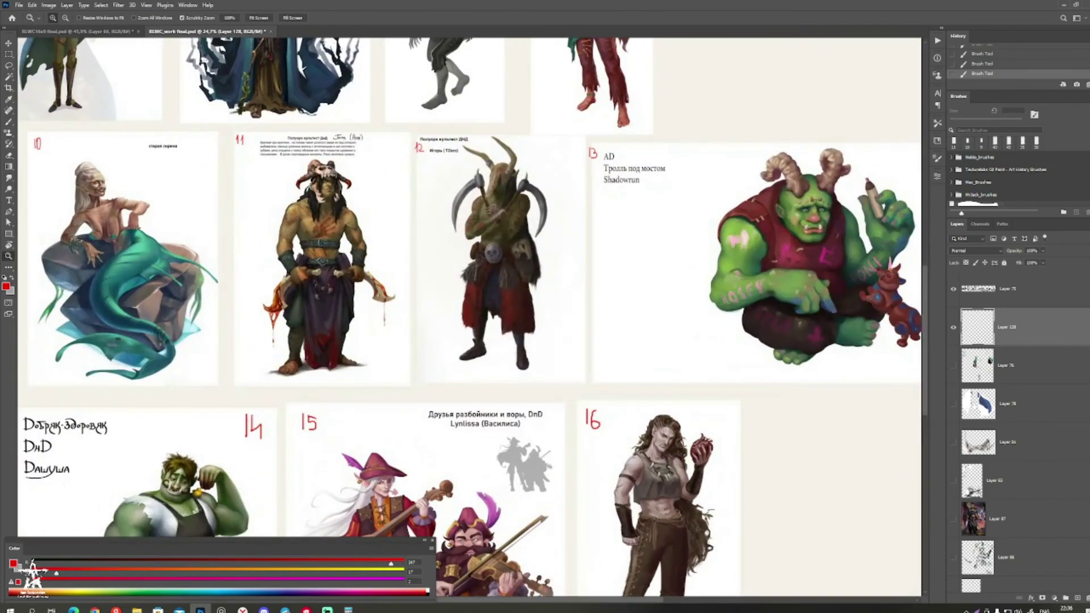
{"action": "key", "text": "b"}
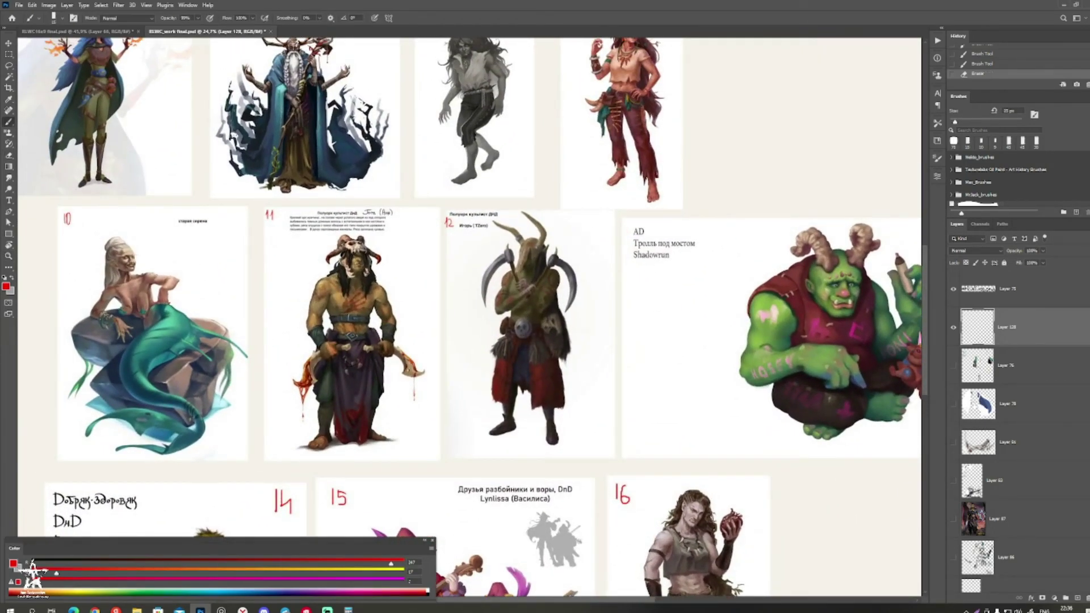
{"action": "left_click_drag", "start_coordinate": [626, 221], "coordinate": [510, 267]}
{"action": "key", "text": "z"}
{"action": "left_click_drag", "start_coordinate": [508, 287], "coordinate": [578, 296]}
{"action": "left_click_drag", "start_coordinate": [577, 298], "coordinate": [594, 283]}
{"action": "scroll", "coordinate": [545, 312], "scroll_direction": "down", "scroll_amount": 2}
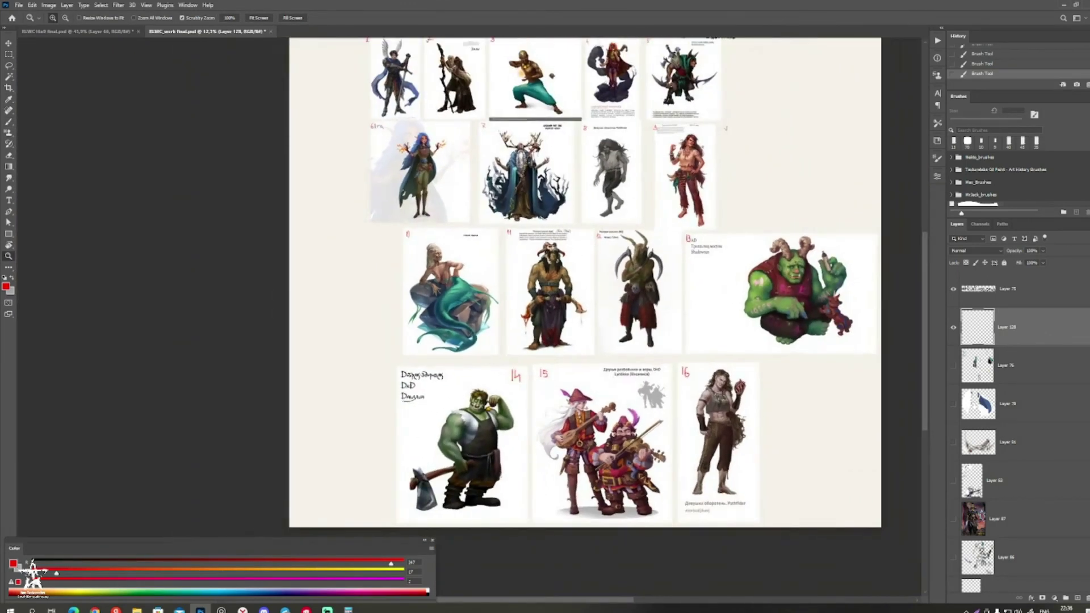
{"action": "key", "text": "b"}
{"action": "left_click_drag", "start_coordinate": [579, 284], "coordinate": [610, 315]}
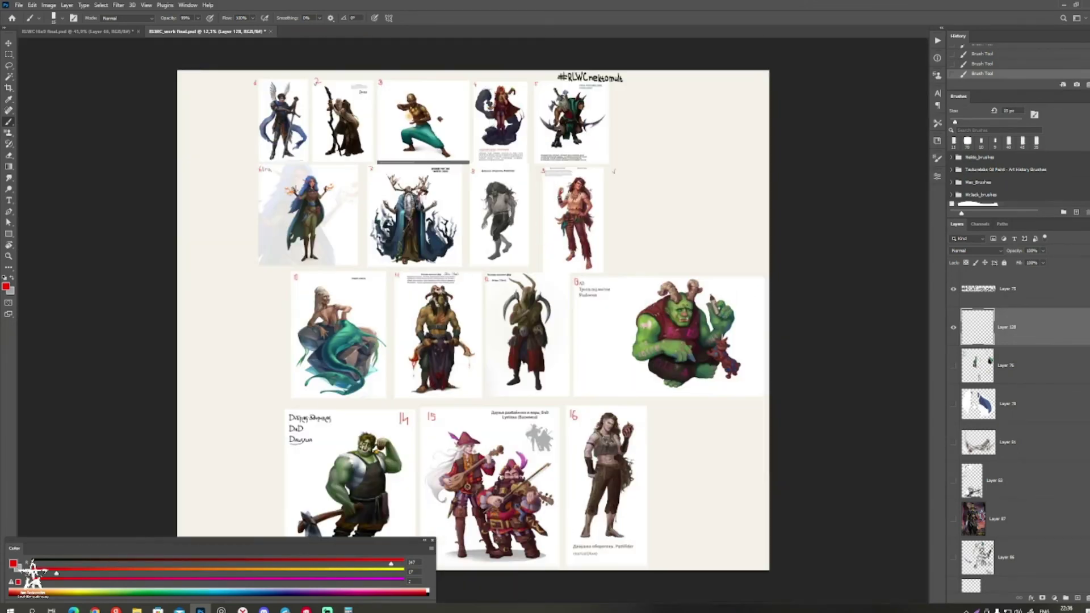
Step: View the numbered board in full-screen mode and return to the standard workspace
{"action": "key", "text": "f"}
{"action": "key", "text": "f"}
{"action": "left_click_drag", "start_coordinate": [682, 363], "coordinate": [671, 376]}
{"action": "scroll", "coordinate": [678, 372], "scroll_direction": "up", "scroll_amount": 3}
{"action": "scroll", "coordinate": [678, 372], "scroll_direction": "down", "scroll_amount": 1}
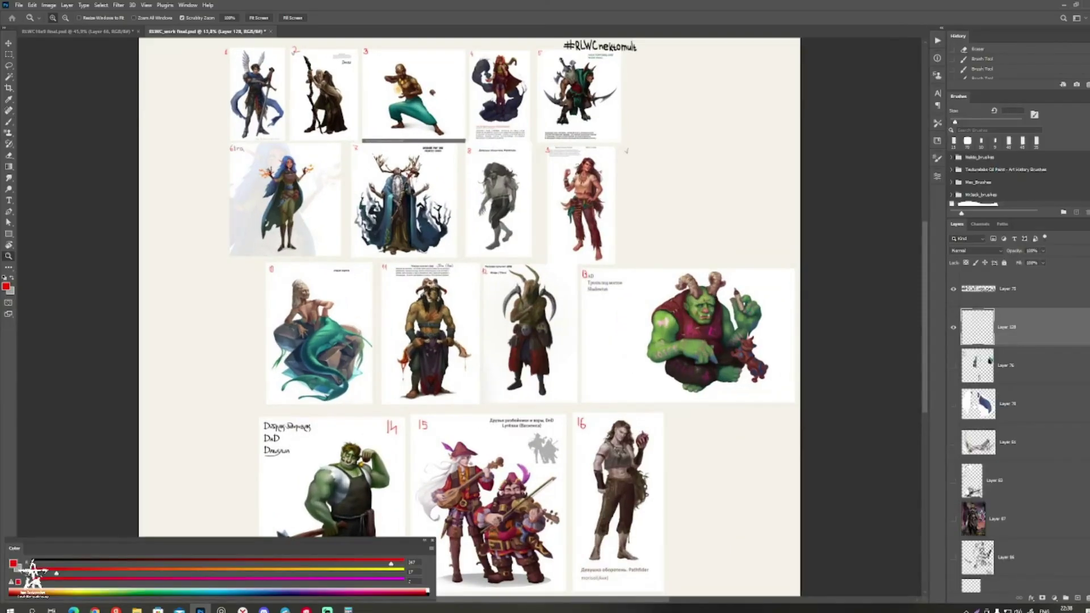
Step: Look through the layer list to find the layers of the artworks on the board
{"action": "scroll", "coordinate": [1016, 432], "scroll_direction": "down", "scroll_amount": 6}
{"action": "scroll", "coordinate": [1016, 432], "scroll_direction": "up", "scroll_amount": 12}
{"action": "scroll", "coordinate": [1016, 432], "scroll_direction": "up", "scroll_amount": 10}
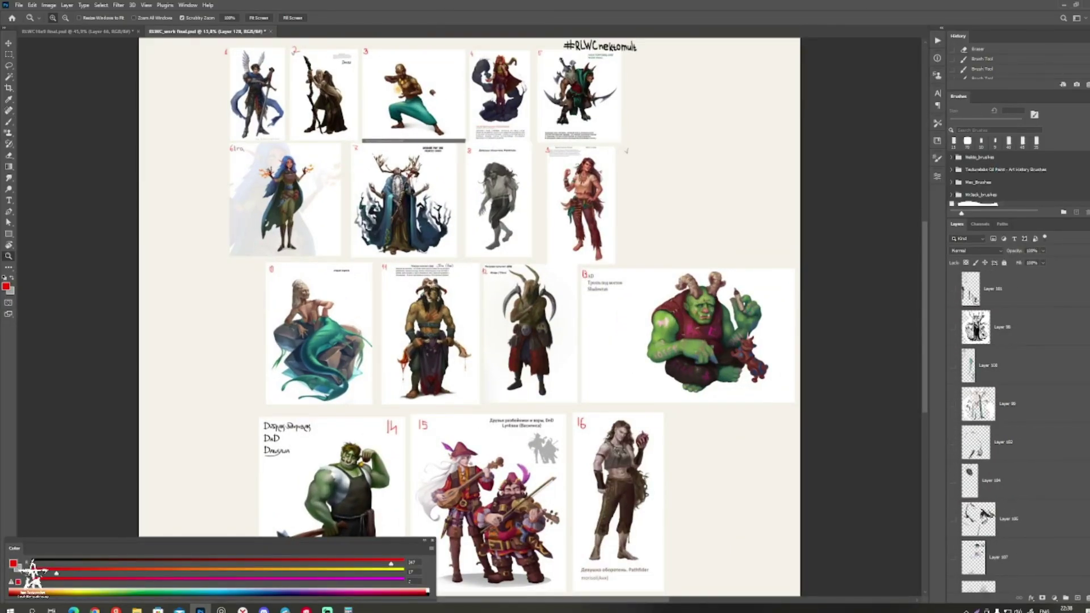
{"action": "scroll", "coordinate": [1017, 432], "scroll_direction": "down", "scroll_amount": 1}
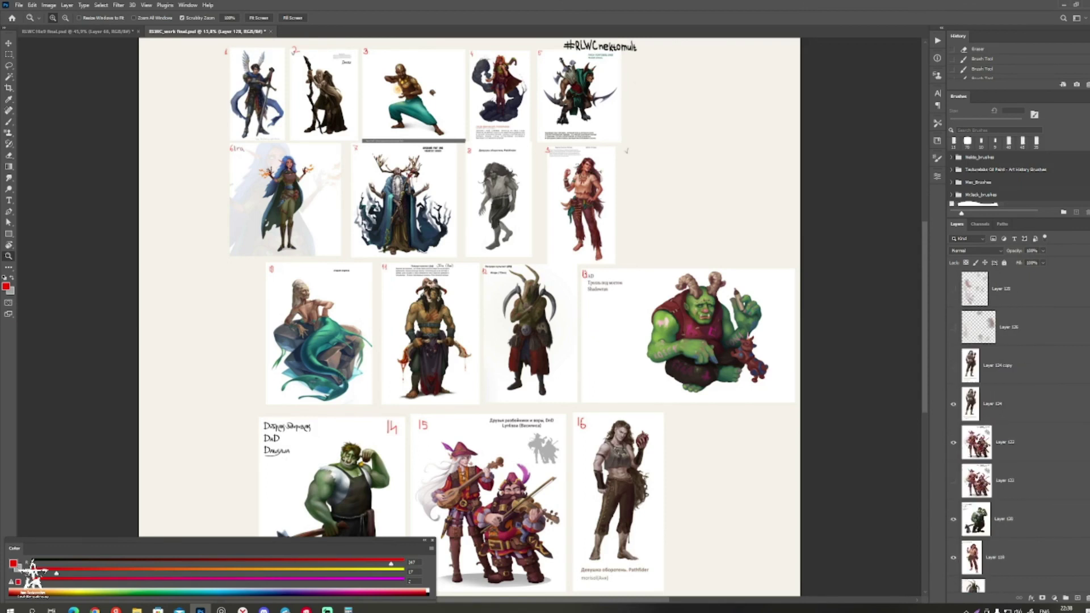
{"action": "scroll", "coordinate": [1016, 431], "scroll_direction": "down", "scroll_amount": 3}
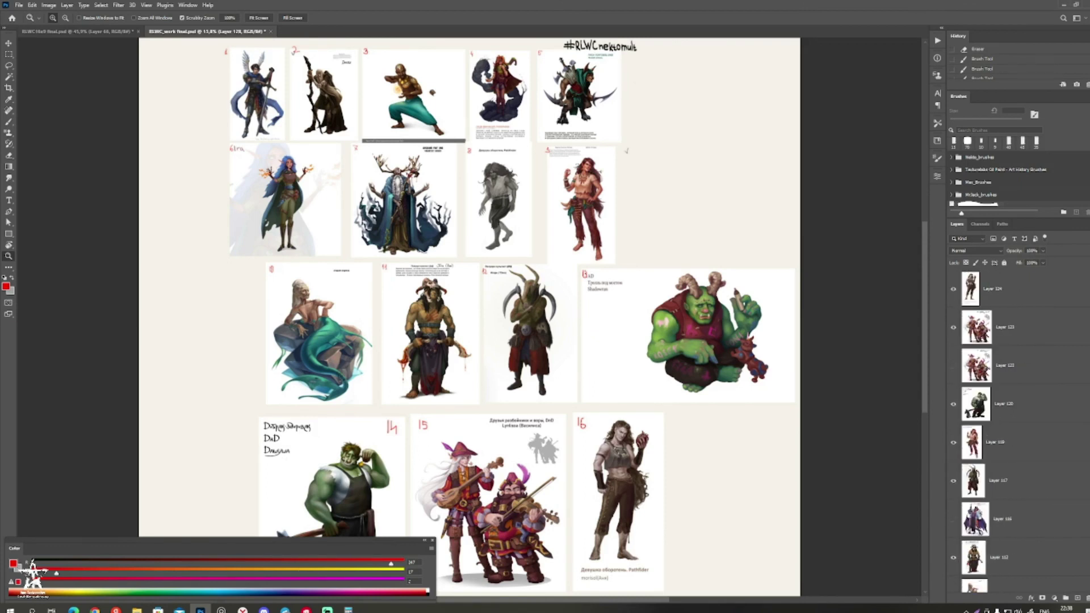
{"action": "scroll", "coordinate": [1016, 431], "scroll_direction": "down", "scroll_amount": 2}
{"action": "scroll", "coordinate": [1017, 432], "scroll_direction": "down", "scroll_amount": 2}
{"action": "scroll", "coordinate": [1017, 431], "scroll_direction": "down", "scroll_amount": 5}
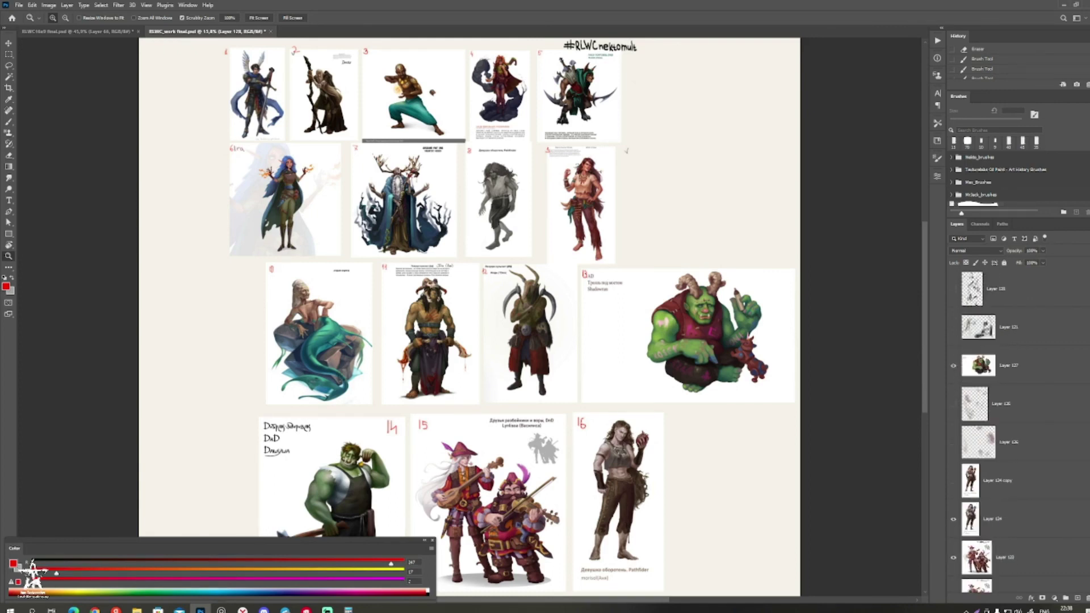
{"action": "scroll", "coordinate": [1017, 432], "scroll_direction": "up", "scroll_amount": 15}
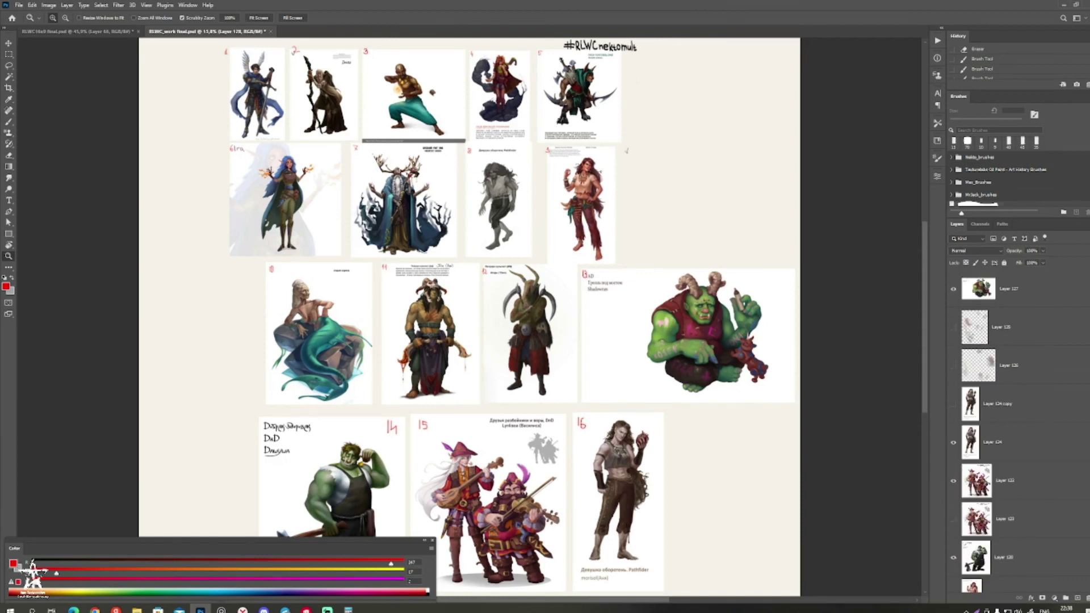
Step: Find the gnoll merchant artwork's hidden layer, Layer 74, near the end of the layer list and make it visible
{"action": "scroll", "coordinate": [1016, 432], "scroll_direction": "down", "scroll_amount": 1}
{"action": "scroll", "coordinate": [1016, 432], "scroll_direction": "down", "scroll_amount": 1}
{"action": "scroll", "coordinate": [1017, 431], "scroll_direction": "down", "scroll_amount": 4}
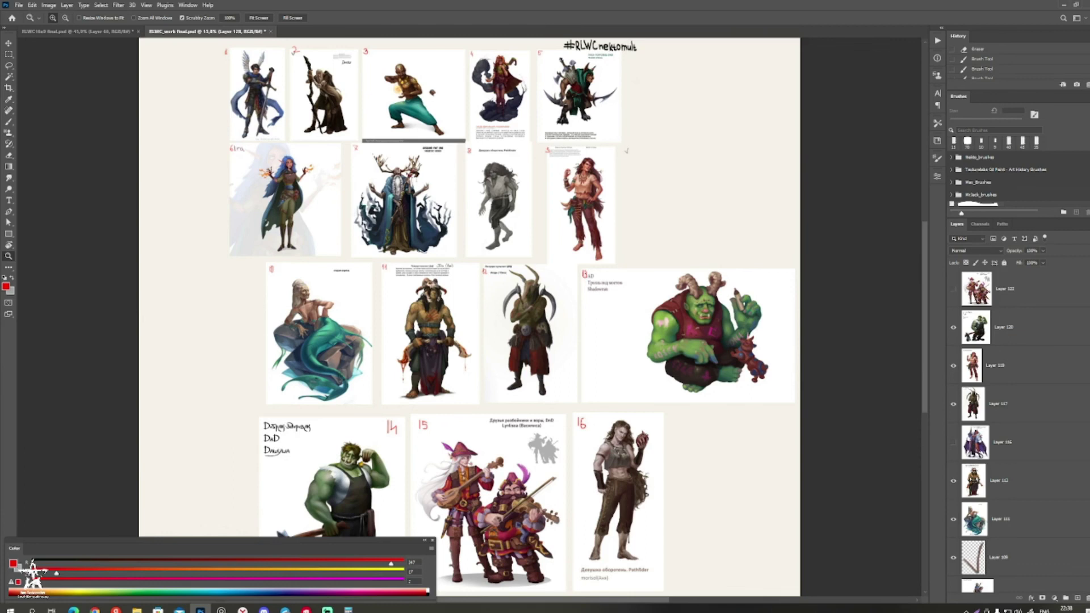
{"action": "scroll", "coordinate": [1016, 431], "scroll_direction": "down", "scroll_amount": 2}
{"action": "scroll", "coordinate": [1017, 432], "scroll_direction": "down", "scroll_amount": 6}
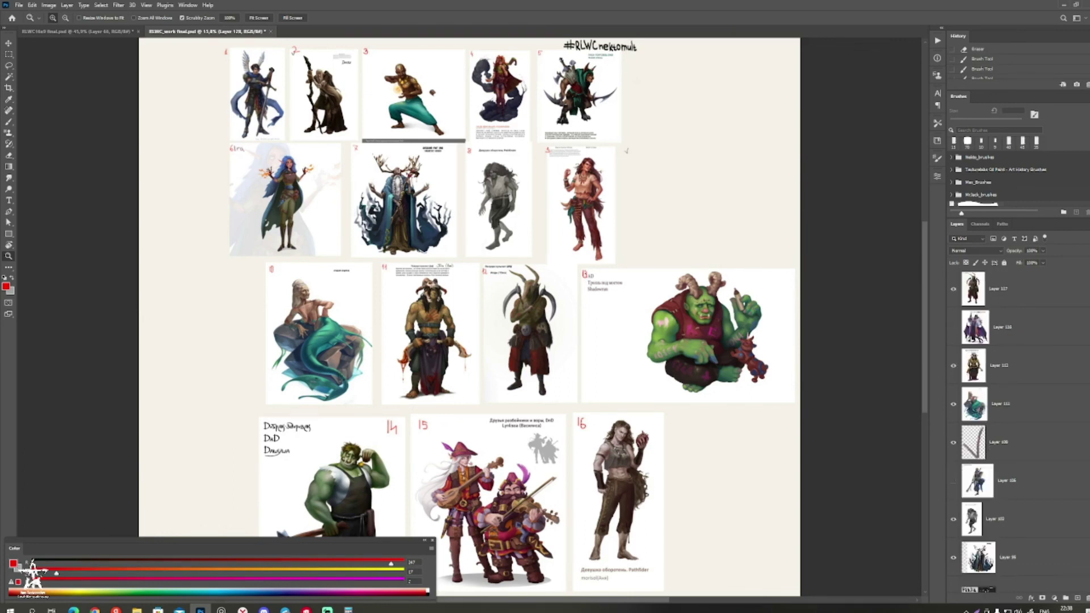
{"action": "scroll", "coordinate": [1017, 432], "scroll_direction": "down", "scroll_amount": 7}
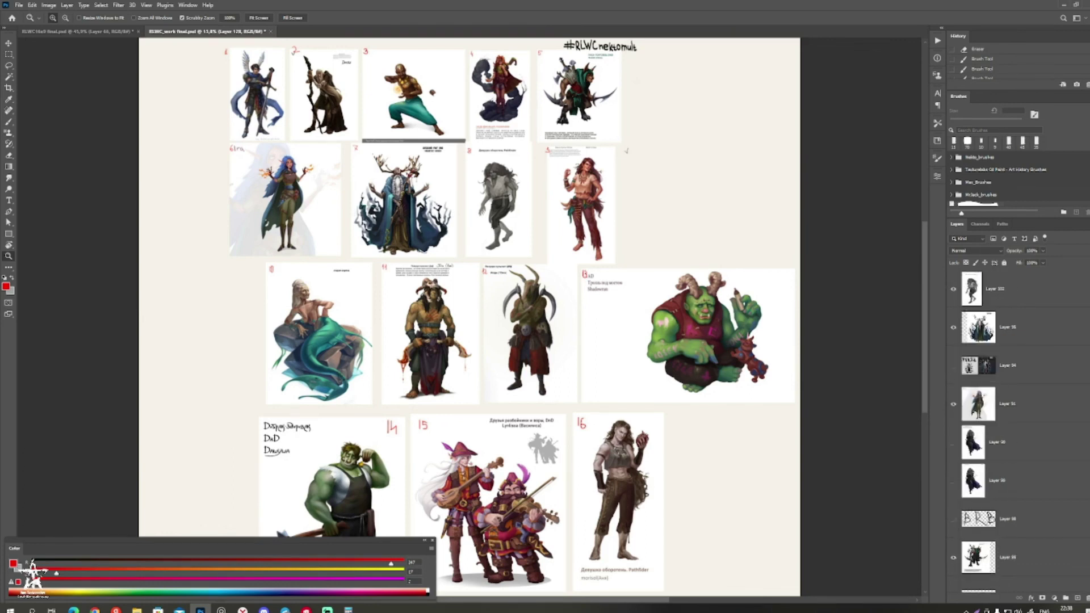
{"action": "scroll", "coordinate": [1017, 431], "scroll_direction": "down", "scroll_amount": 2}
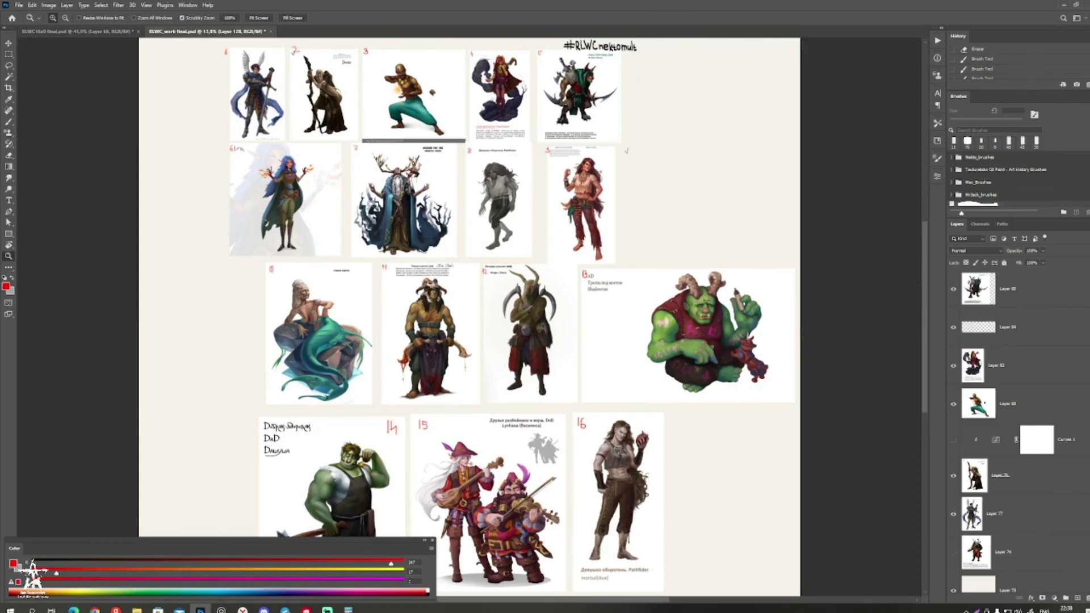
{"action": "scroll", "coordinate": [1017, 431], "scroll_direction": "down", "scroll_amount": 1}
{"action": "left_click", "coordinate": [954, 514]}
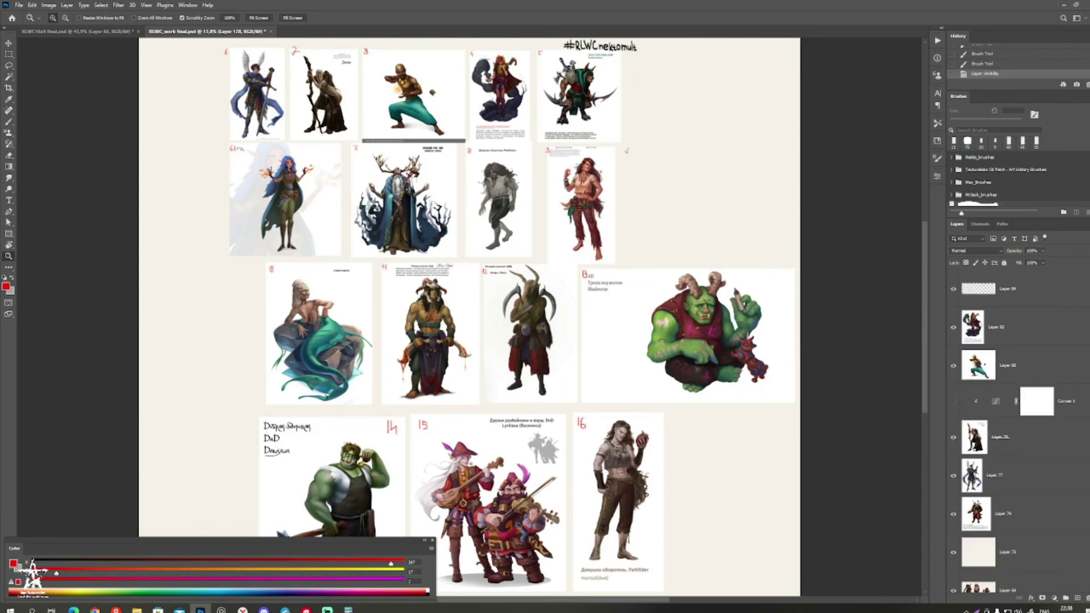
Step: Move the gnoll merchant artwork into the last row beside the werewolf woman numbered 16 and scale it to fit the row
{"action": "left_click_drag", "start_coordinate": [568, 284], "coordinate": [660, 367]}
{"action": "key", "text": "v"}
{"action": "left_click_drag", "start_coordinate": [770, 307], "coordinate": [823, 570]}
{"action": "left_click_drag", "start_coordinate": [823, 570], "coordinate": [785, 498]}
{"action": "left_click_drag", "start_coordinate": [823, 453], "coordinate": [892, 372]}
{"action": "left_click_drag", "start_coordinate": [751, 376], "coordinate": [741, 375]}
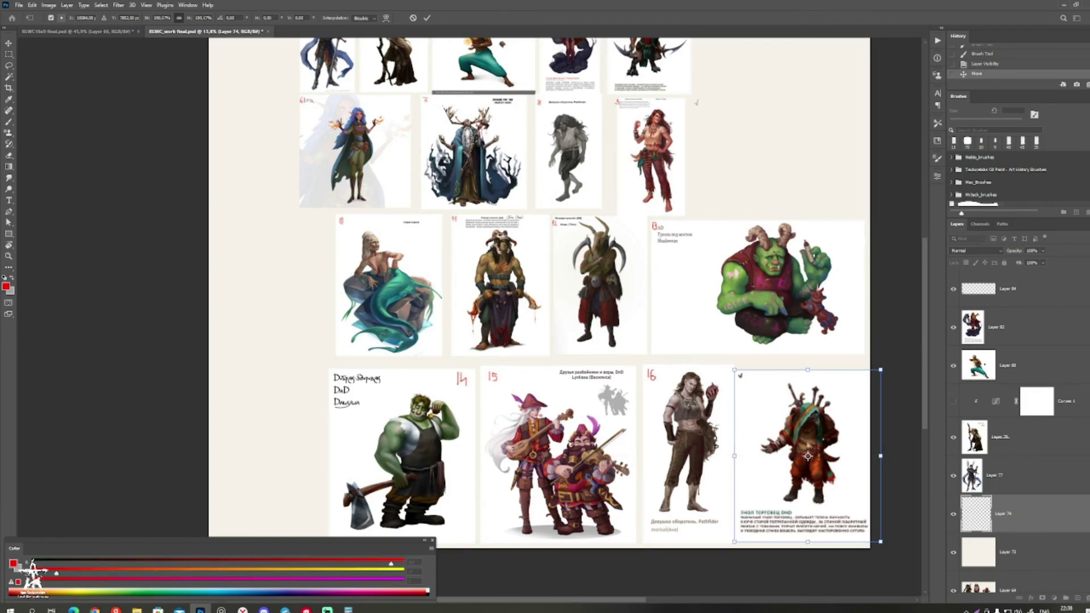
{"action": "key", "text": "Return"}
Step: Handwrite a red number 17 on the gnoll merchant artwork with the Brush tool
{"action": "key", "text": "b"}
{"action": "left_click_drag", "start_coordinate": [750, 378], "coordinate": [764, 391]}
{"action": "left_click_drag", "start_coordinate": [767, 392], "coordinate": [756, 420]}
{"action": "key", "text": "ctrl+space"}
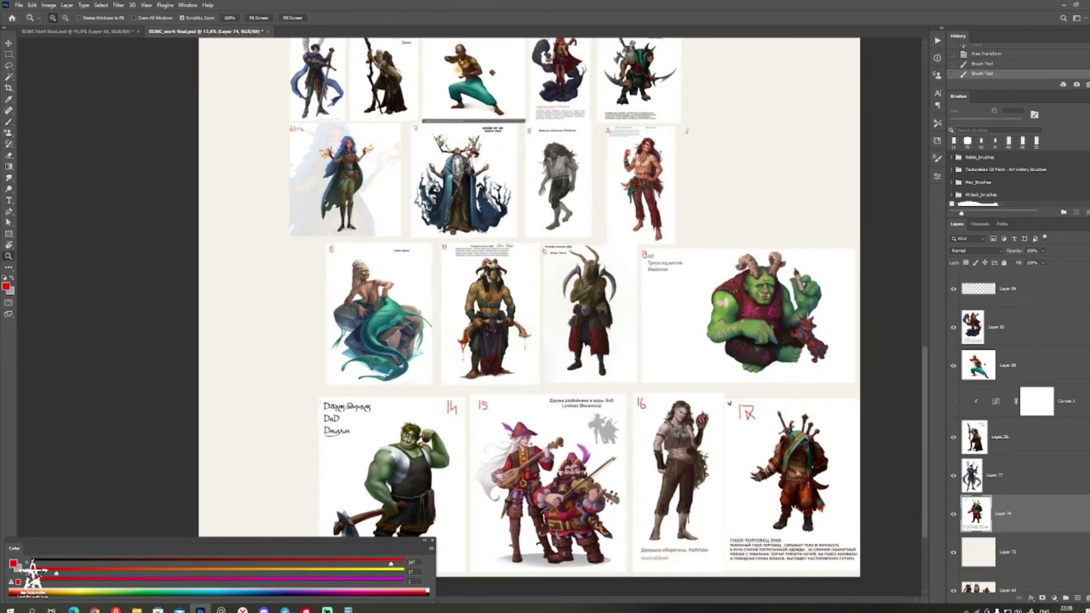
{"action": "key", "text": "b"}
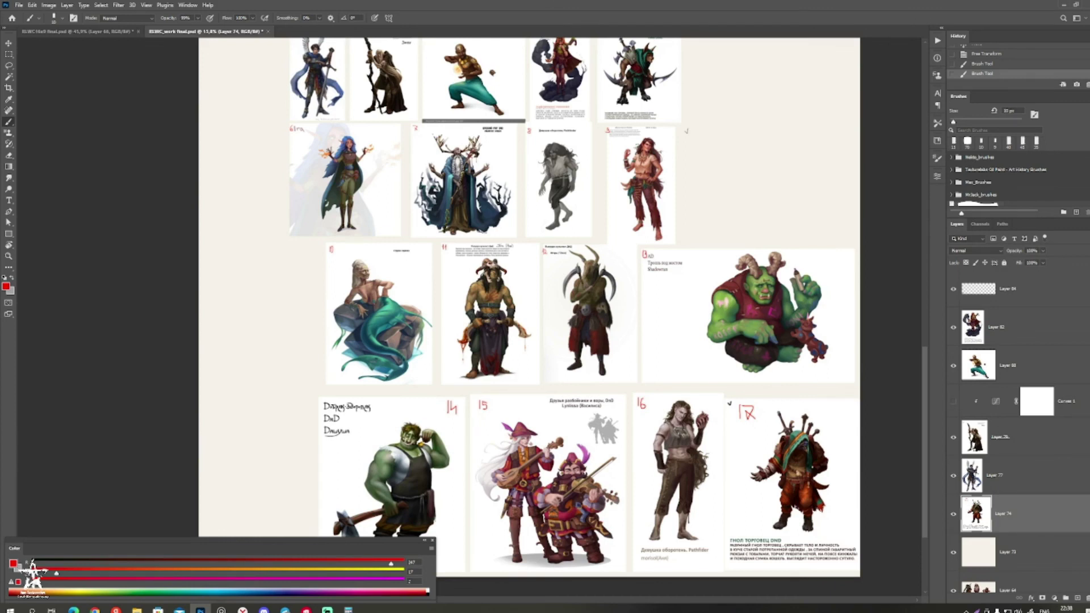
{"action": "left_click", "coordinate": [188, 5]}
{"action": "mouse_move", "coordinate": [210, 13]}
{"action": "left_click", "coordinate": [334, 175]}
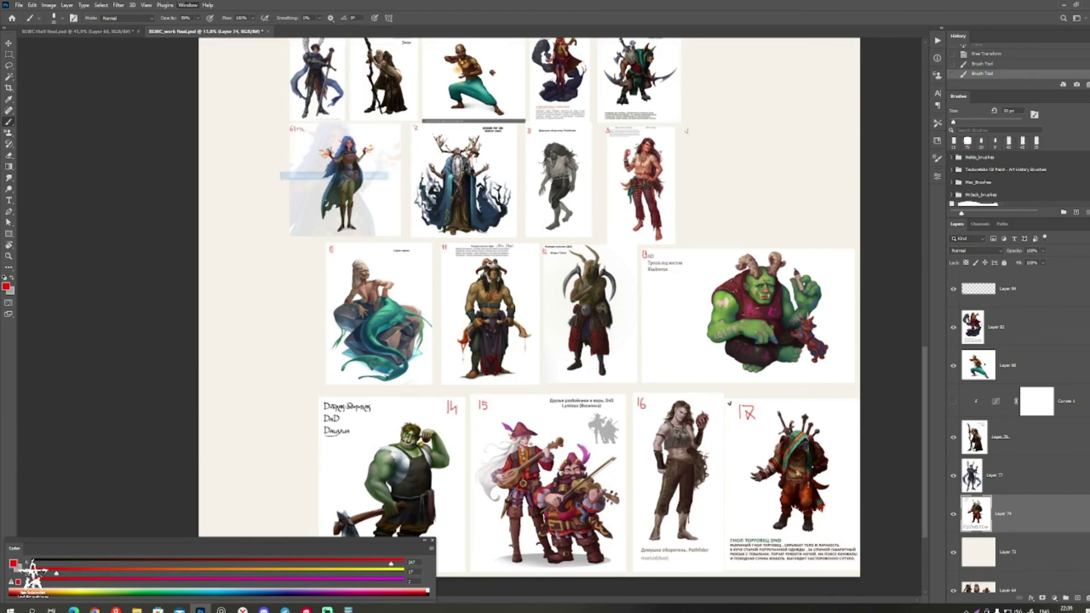
{"action": "key", "text": "ctrl+w"}
Step: Bring the whole numbered board into view and display it in full-screen mode without the interface
{"action": "left_click_drag", "start_coordinate": [429, 244], "coordinate": [530, 246]}
{"action": "key", "text": "z"}
{"action": "mouse_move", "coordinate": [530, 246]}
{"action": "left_mouse_down"}
{"action": "mouse_move", "coordinate": [585, 246]}
{"action": "mouse_move", "coordinate": [542, 246]}
{"action": "left_mouse_up"}
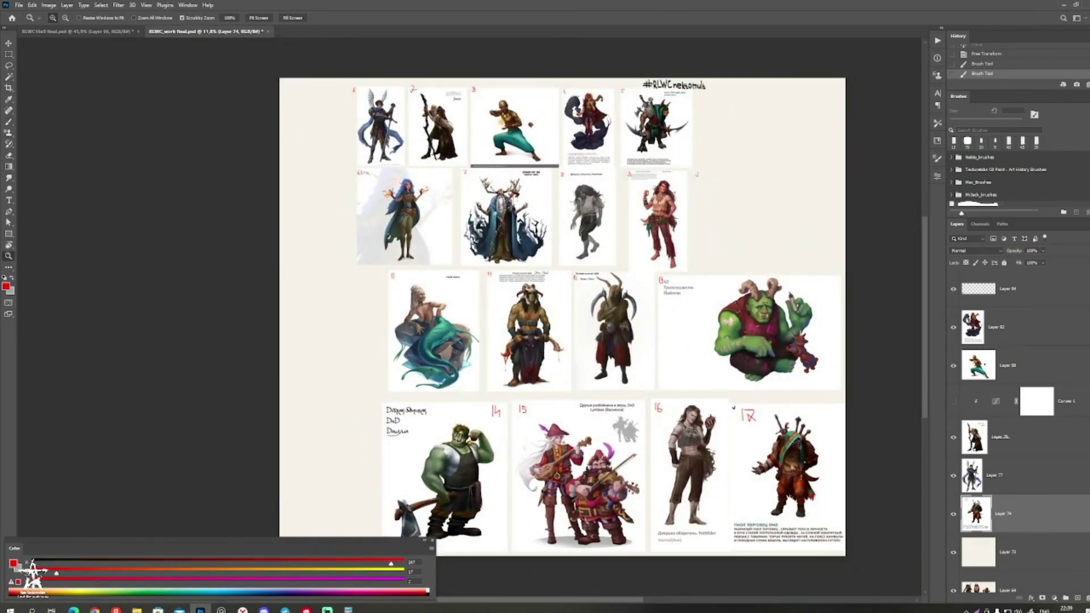
{"action": "key", "text": "alt+Tab"}
{"action": "key", "text": "f"}
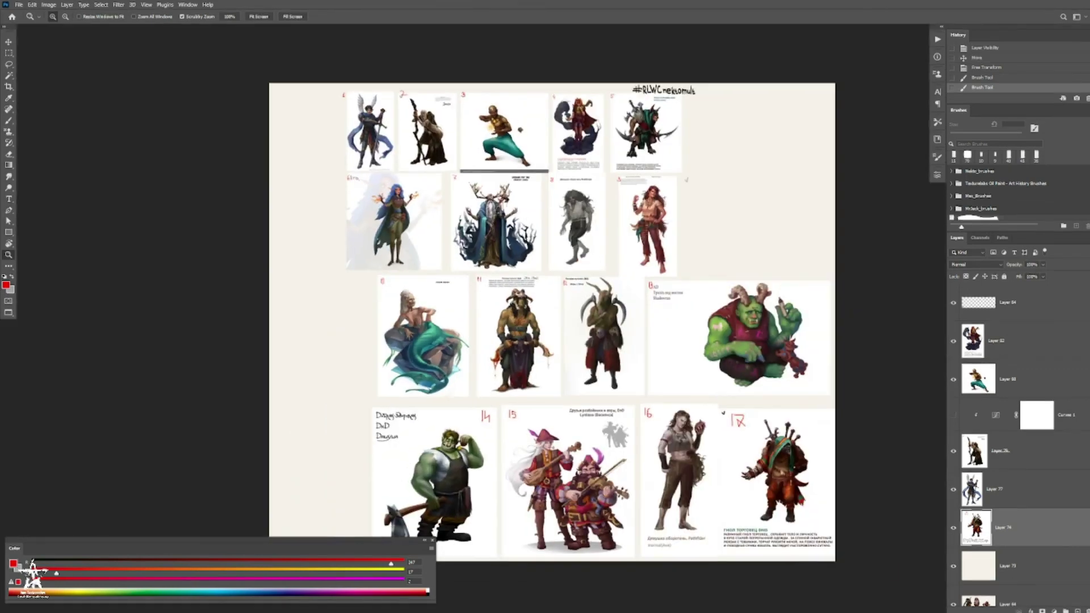
{"action": "key", "text": "f"}
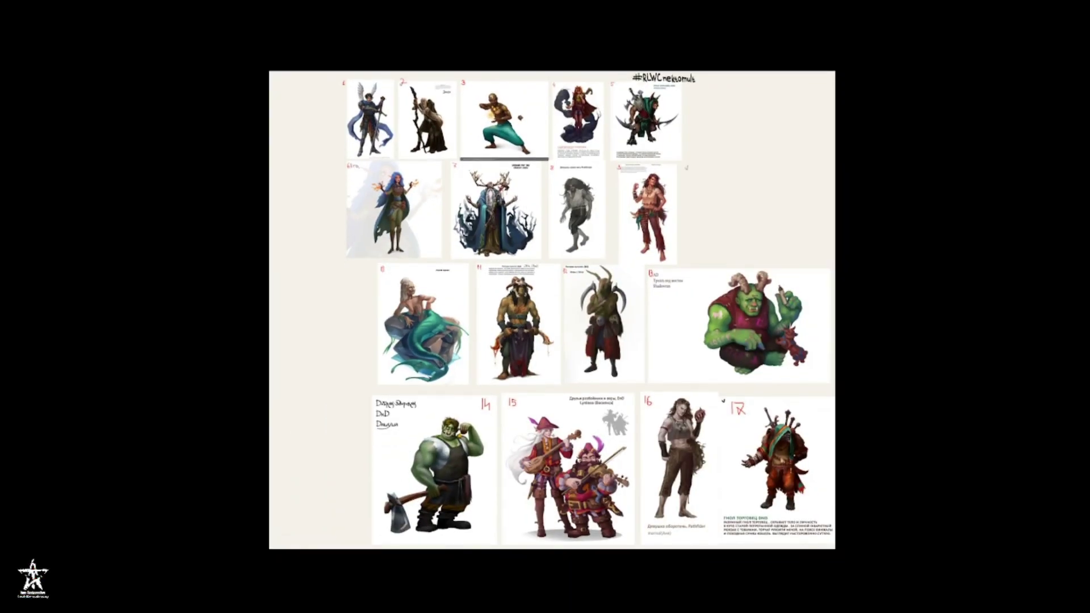
Step: Examine the artworks in the board's first rows up close, focusing on numbers 1 to 4
{"action": "scroll", "coordinate": [565, 400], "scroll_direction": "up", "scroll_amount": 4}
{"action": "left_click_drag", "start_coordinate": [564, 400], "coordinate": [577, 561]}
{"action": "scroll", "coordinate": [489, 339], "scroll_direction": "up", "scroll_amount": 4}
{"action": "left_click_drag", "start_coordinate": [489, 339], "coordinate": [491, 457]}
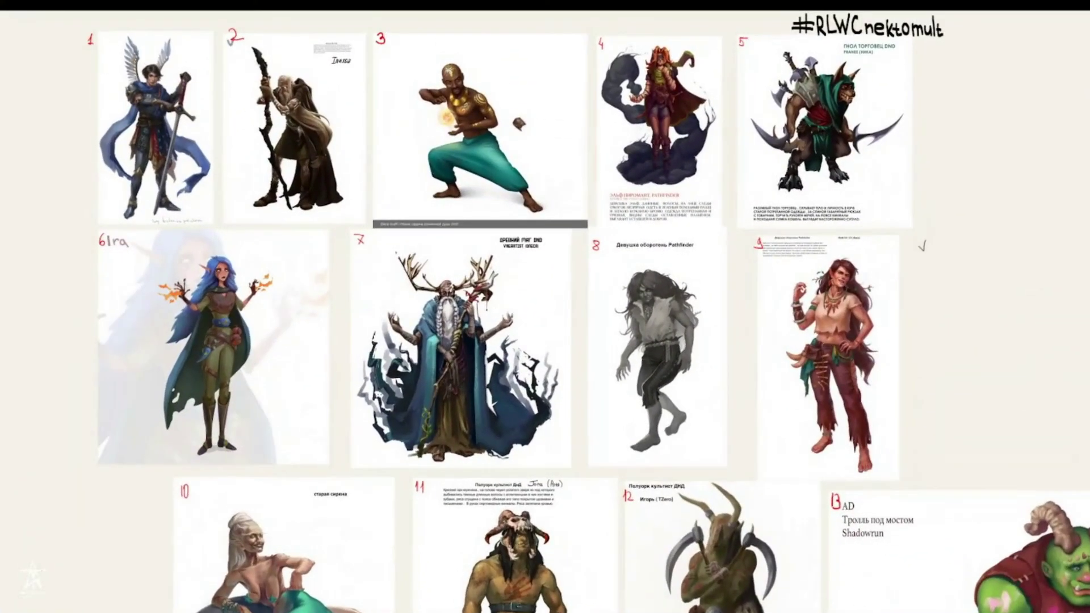
{"action": "scroll", "coordinate": [455, 287], "scroll_direction": "up", "scroll_amount": 3}
{"action": "left_click_drag", "start_coordinate": [454, 287], "coordinate": [680, 493]}
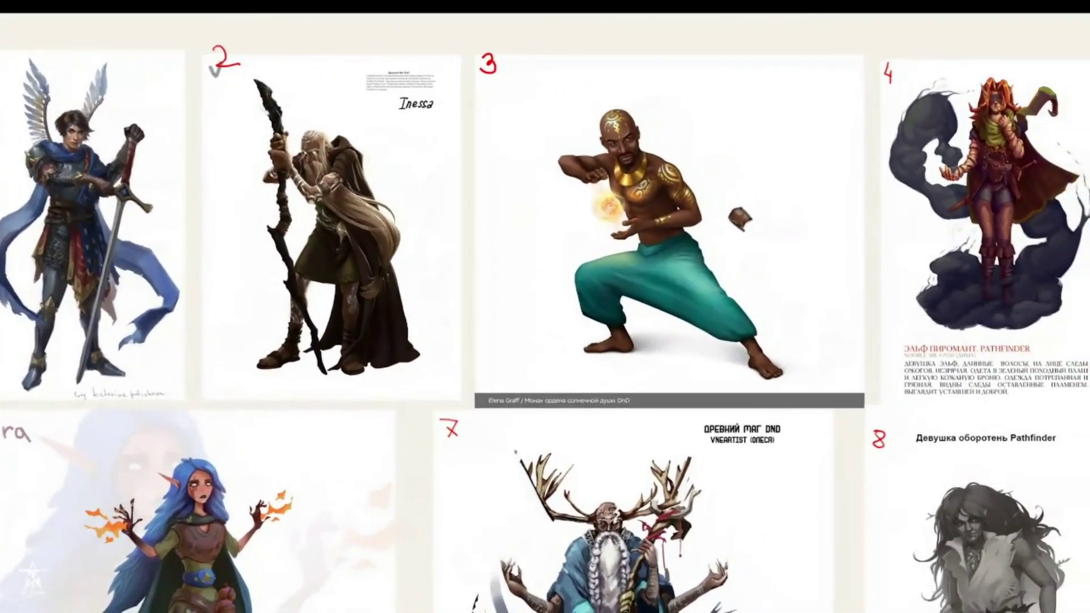